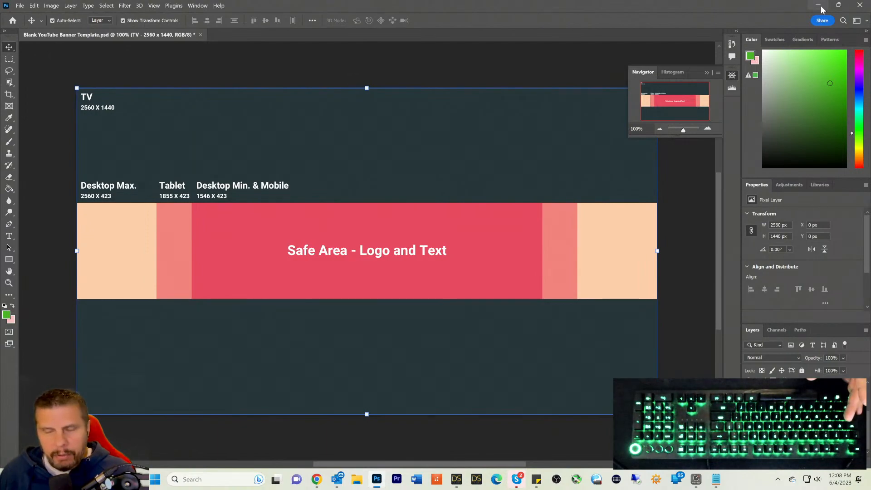
Step: Switch to DAZ Studio and look through the scene items of the Moosabec Reach scene
left_click(820, 8)
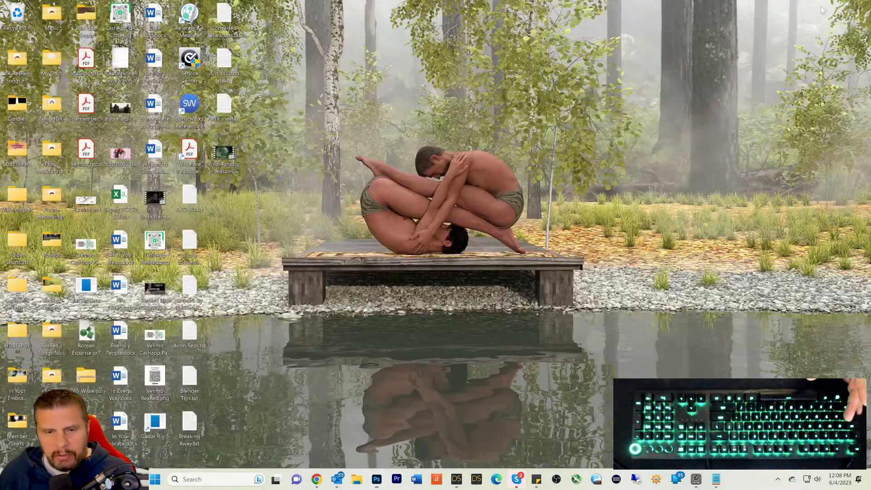
left_click(457, 479)
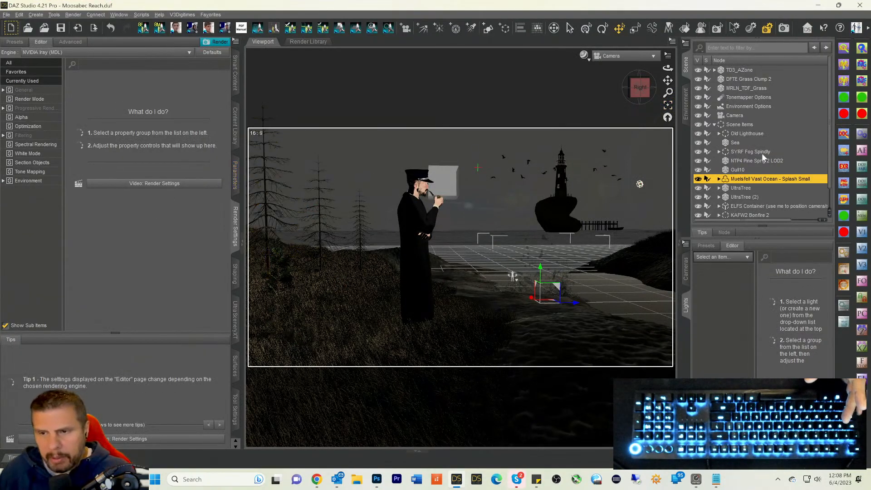
scroll(761, 153, "down", 2)
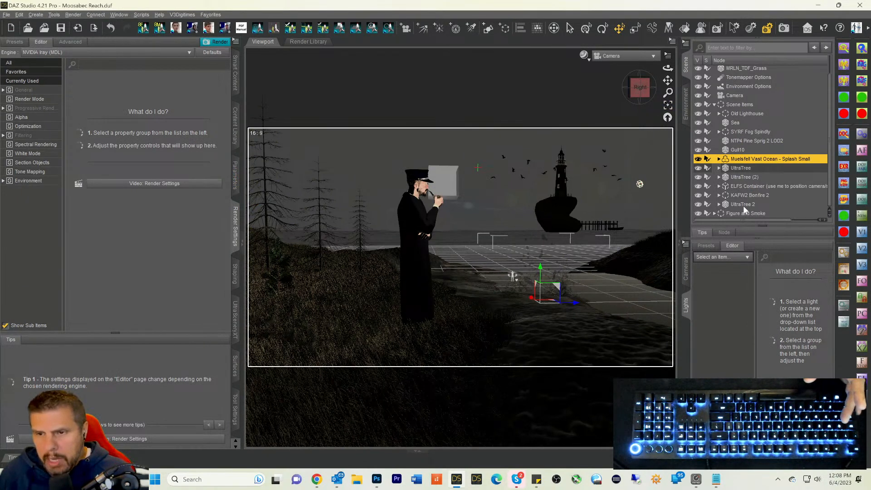
scroll(742, 173, "up", 2)
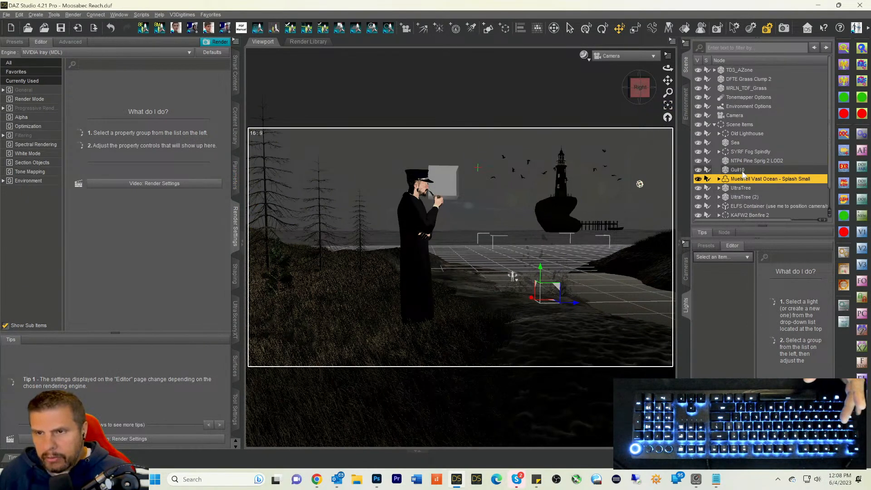
scroll(743, 177, "down", 2)
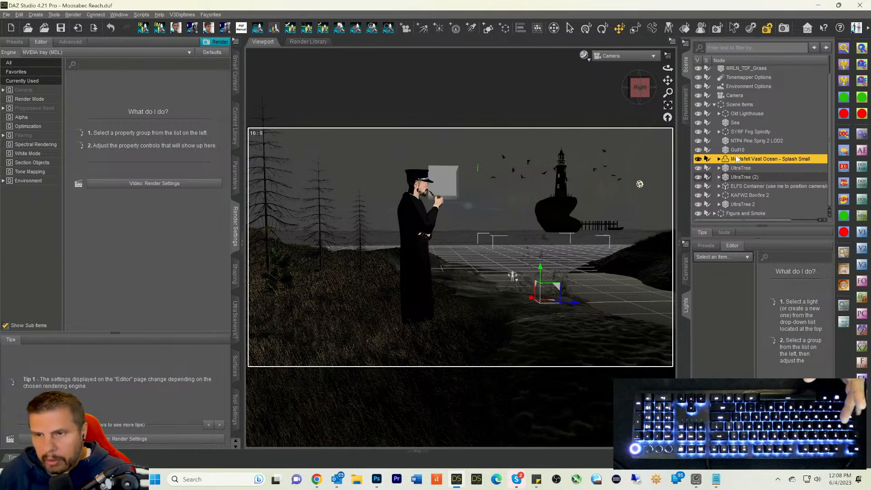
scroll(735, 157, "up", 2)
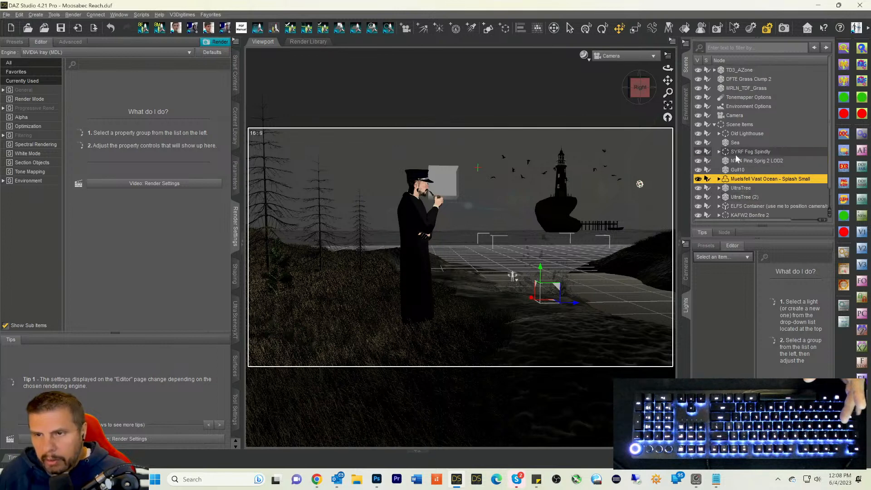
Step: Hide the TD3_AZone terrain and show it again to see which ground it covers
left_click(725, 70)
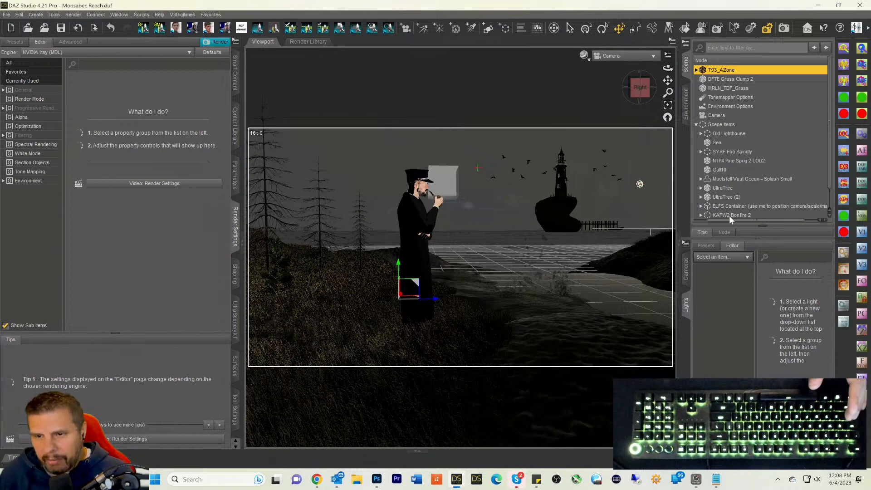
left_click_drag(729, 220, 707, 220)
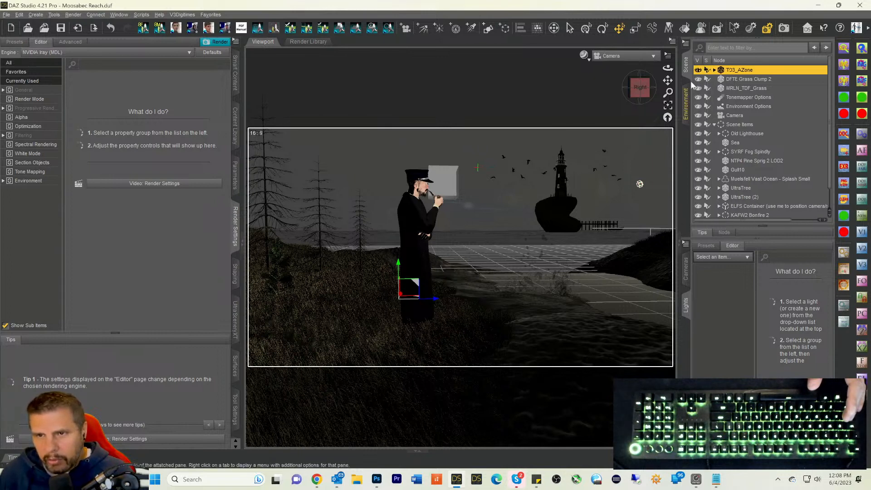
left_click(698, 71)
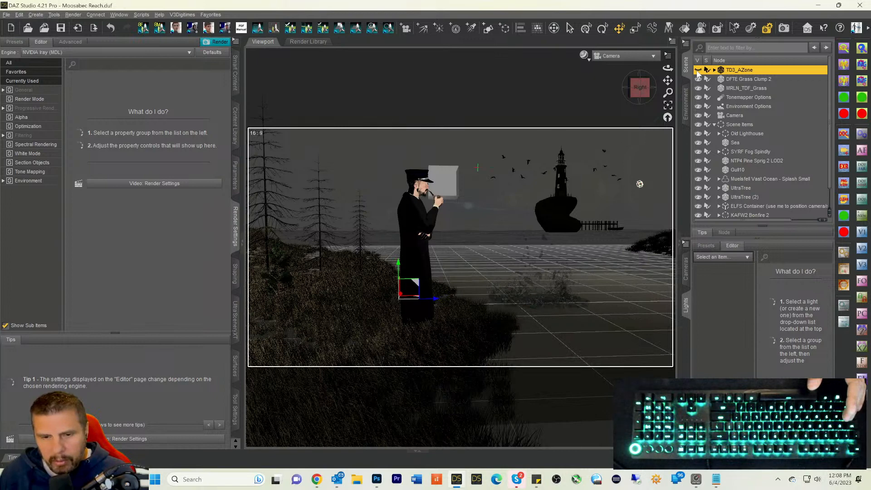
left_click(698, 71)
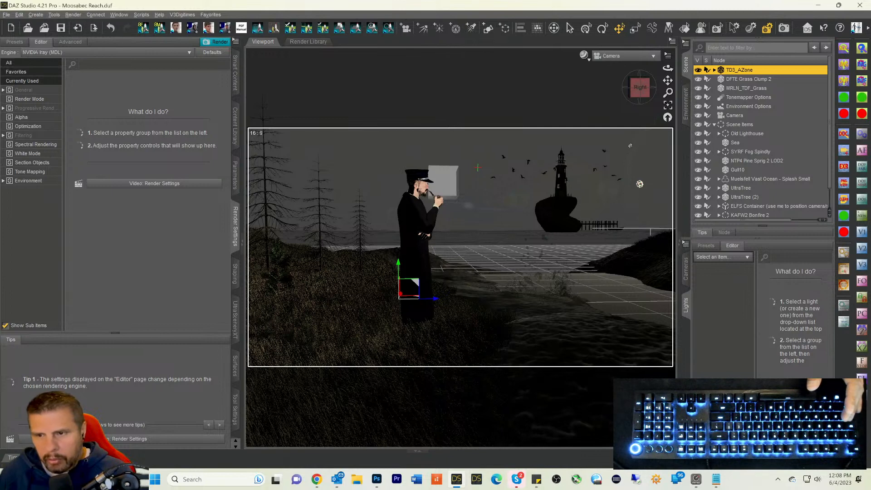
Step: Select the Camera and dolly it back so the man, trees and lighthouse appear smaller with more terrain around them
left_click(738, 117)
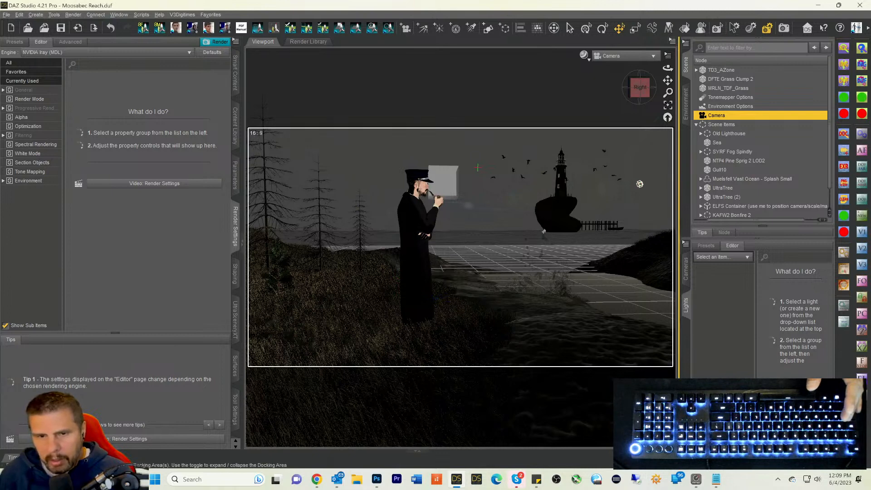
scroll(544, 229, "down", 2)
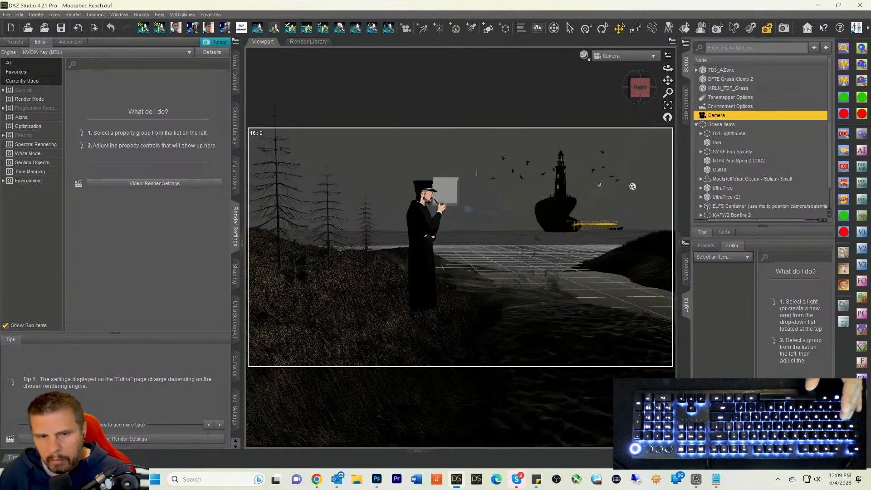
scroll(633, 186, "down", 1)
scroll(627, 187, "down", 2)
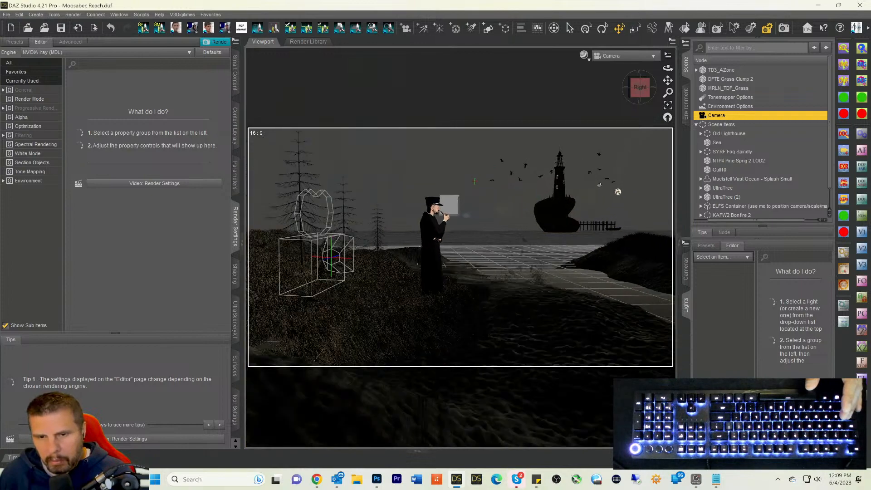
scroll(616, 193, "down", 1)
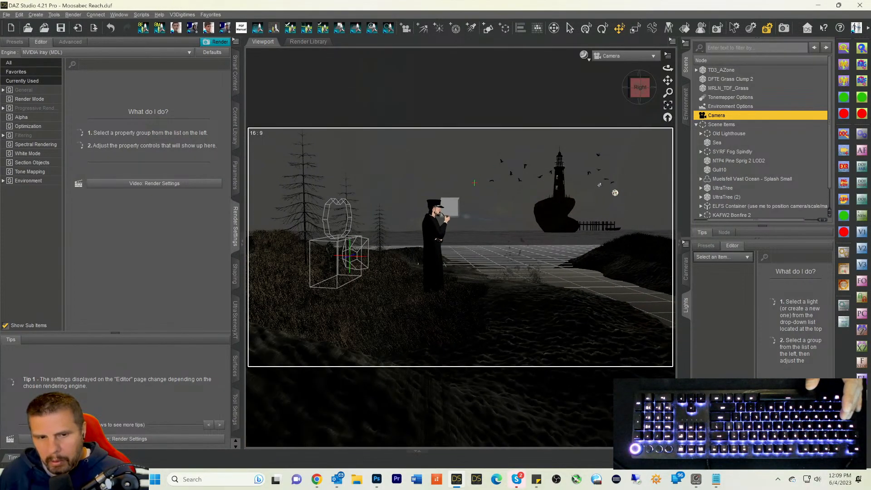
scroll(613, 193, "down", 2)
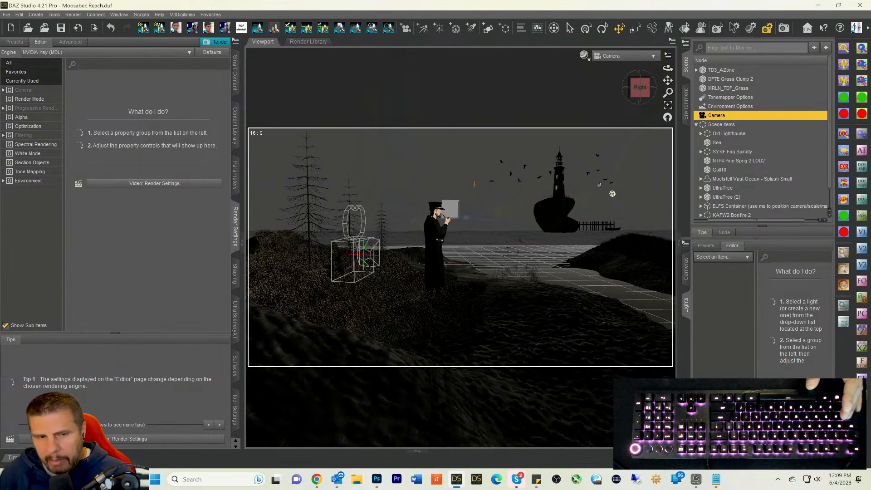
scroll(611, 194, "down", 1)
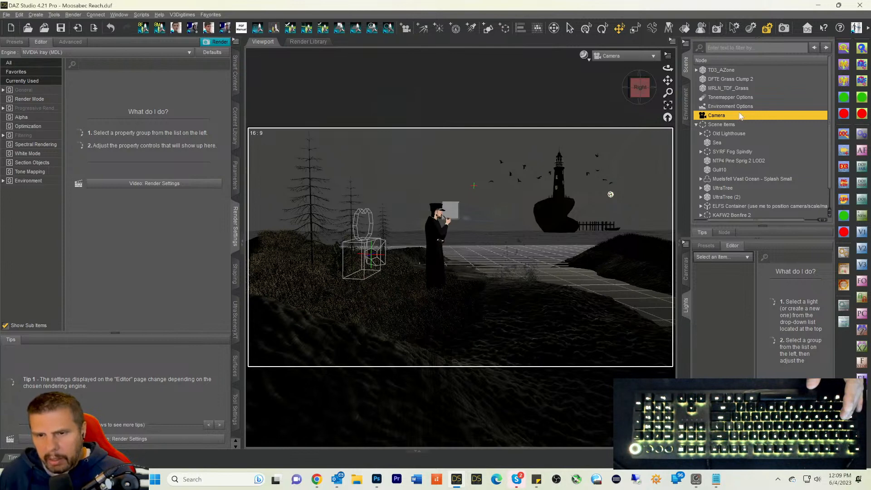
scroll(737, 121, "down", 1)
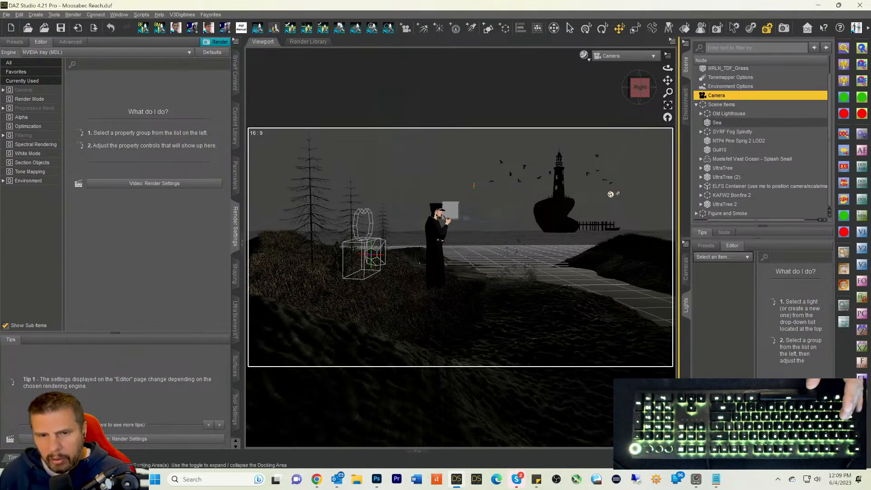
scroll(612, 194, "up", 2)
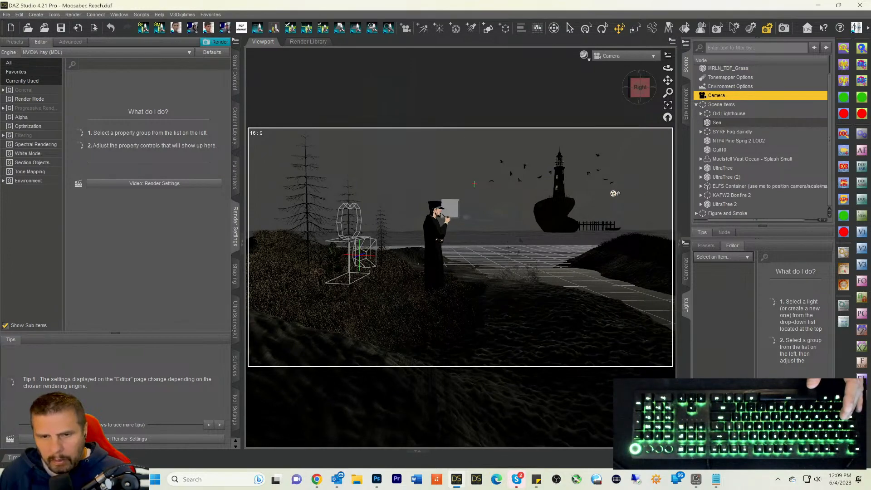
scroll(614, 193, "up", 1)
scroll(615, 193, "up", 1)
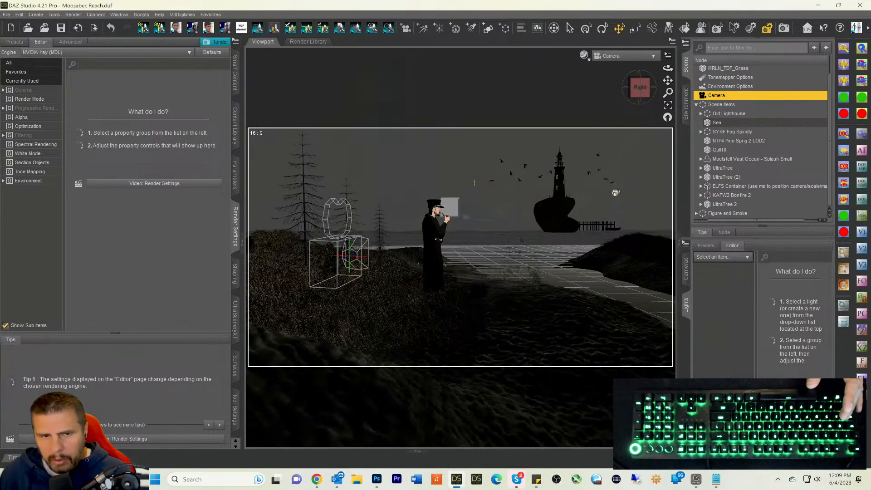
scroll(616, 192, "up", 1)
scroll(615, 192, "up", 1)
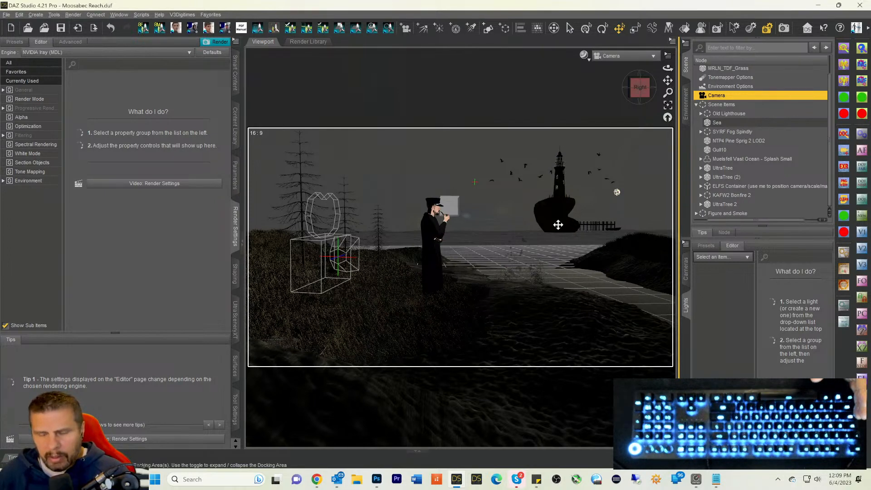
scroll(558, 228, "down", 2)
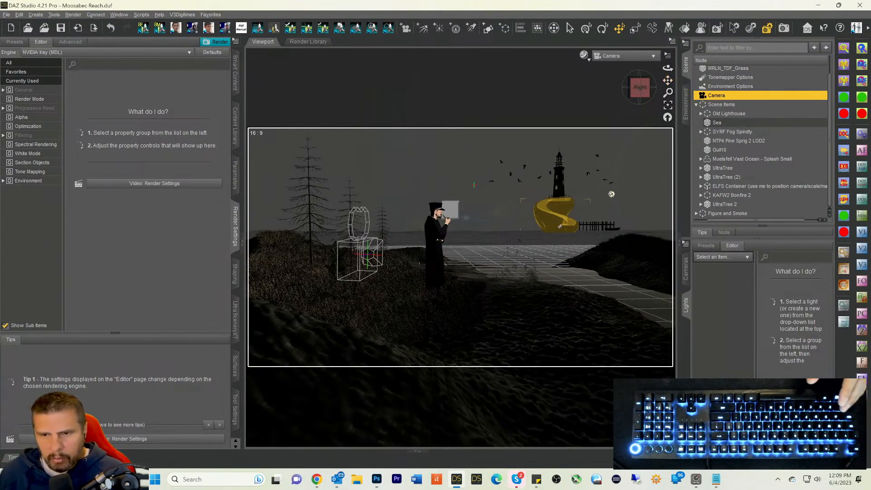
scroll(559, 227, "down", 1)
scroll(559, 225, "down", 2)
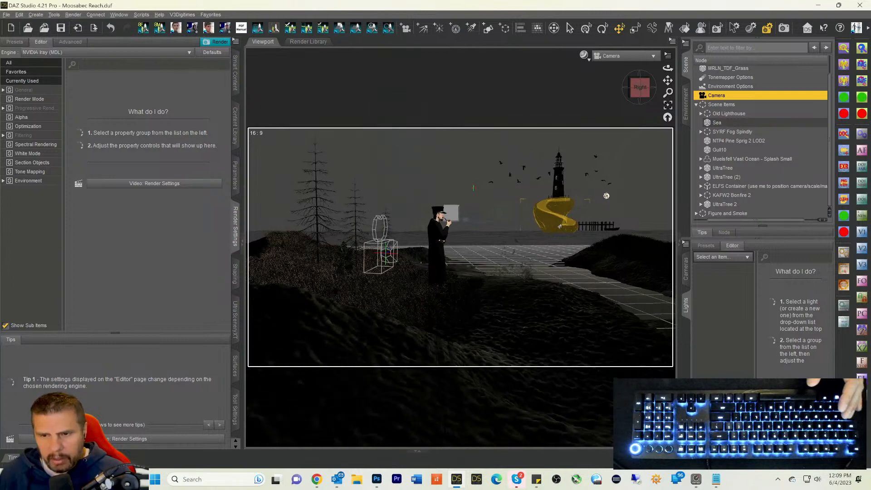
scroll(560, 225, "down", 2)
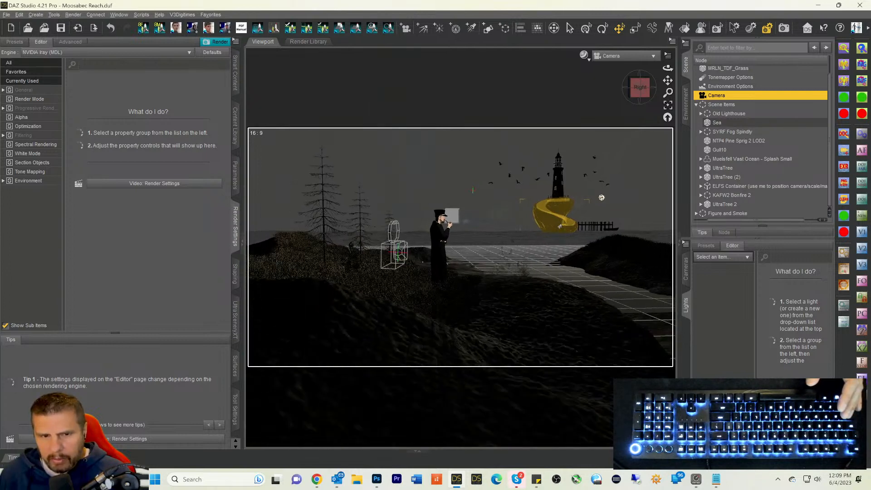
scroll(559, 226, "down", 1)
scroll(559, 226, "down", 1)
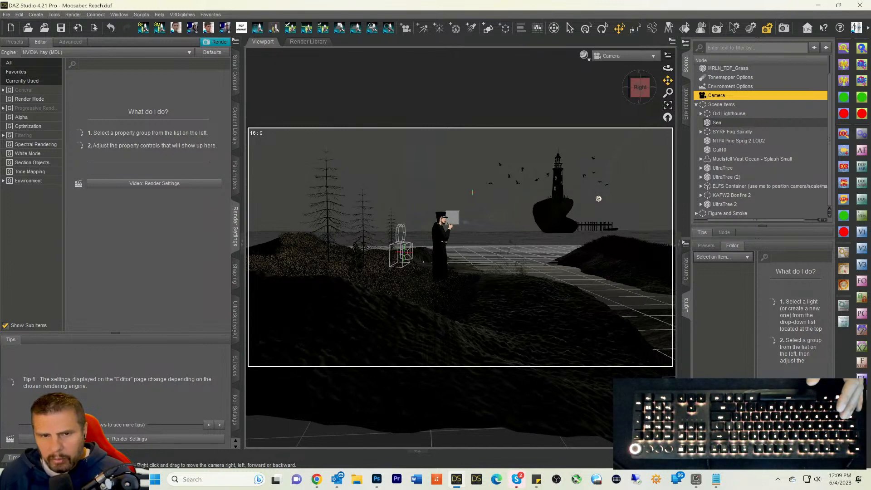
Step: Pan the camera sideways so the man stands toward the left of the frame, across the water from the lighthouse
left_click_drag(668, 80, 651, 89)
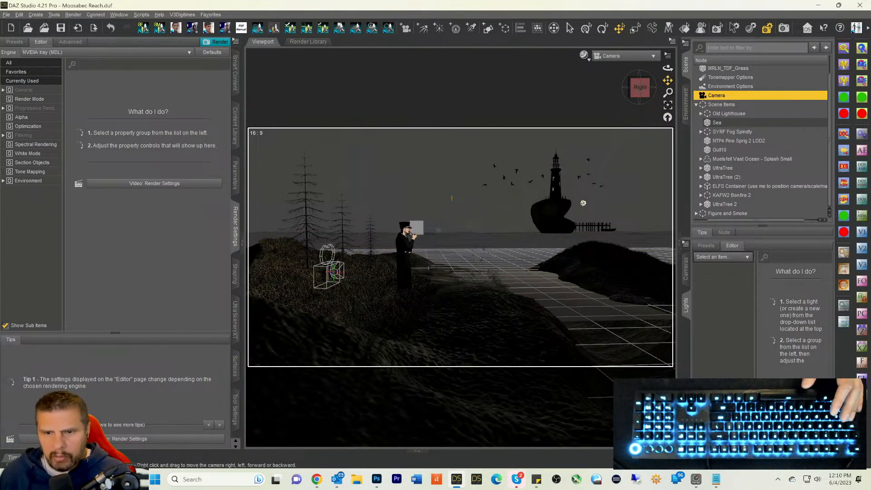
left_click_drag(668, 80, 664, 81)
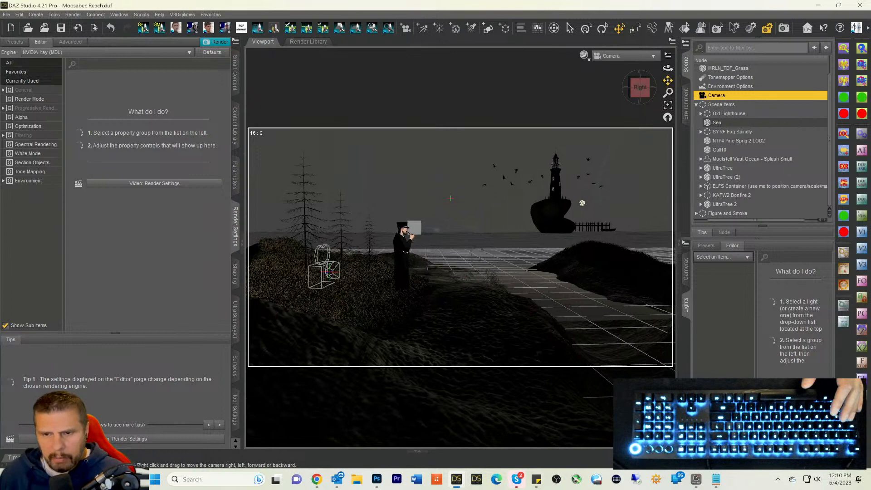
left_click_drag(582, 203, 572, 203)
left_click_drag(667, 80, 461, 242)
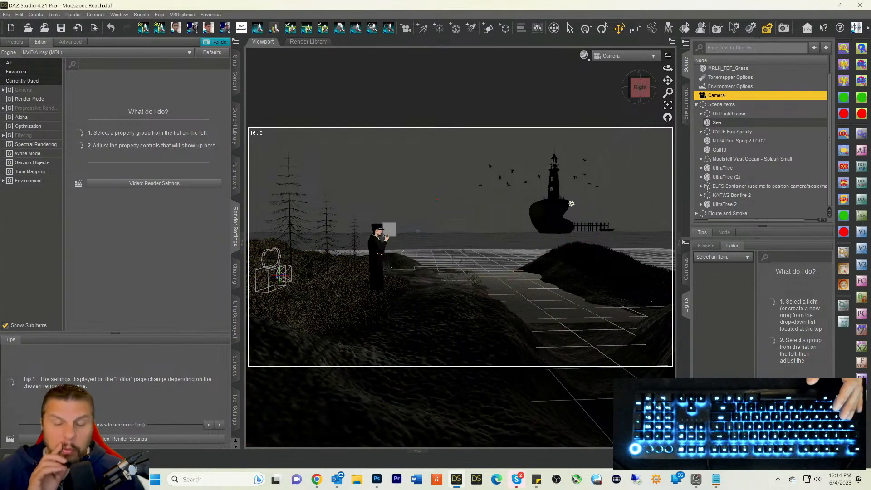
left_click(572, 204)
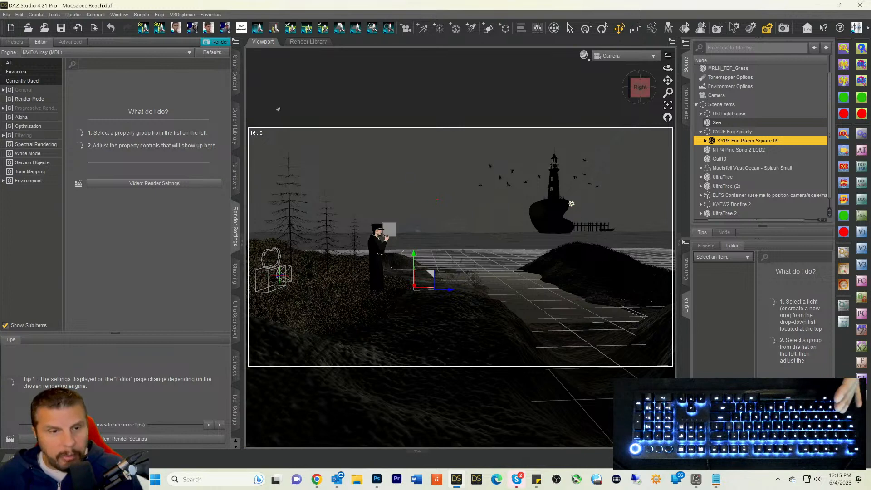
Step: Check the safe area dimensions on the YouTube banner template in Photoshop and return to DAZ Studio
left_click(376, 479)
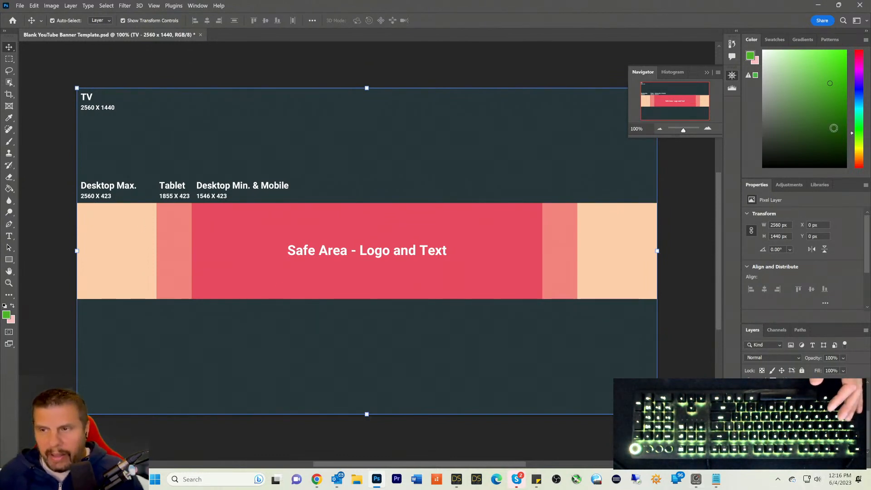
left_click(819, 6)
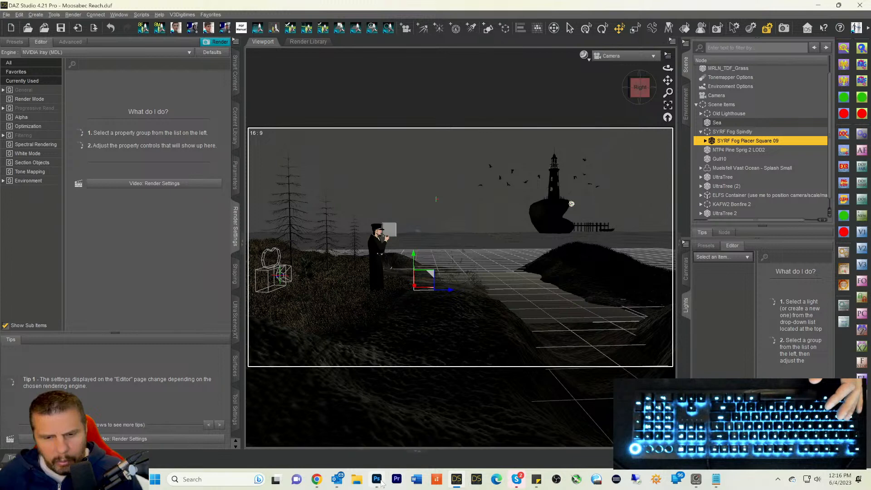
left_click(376, 479)
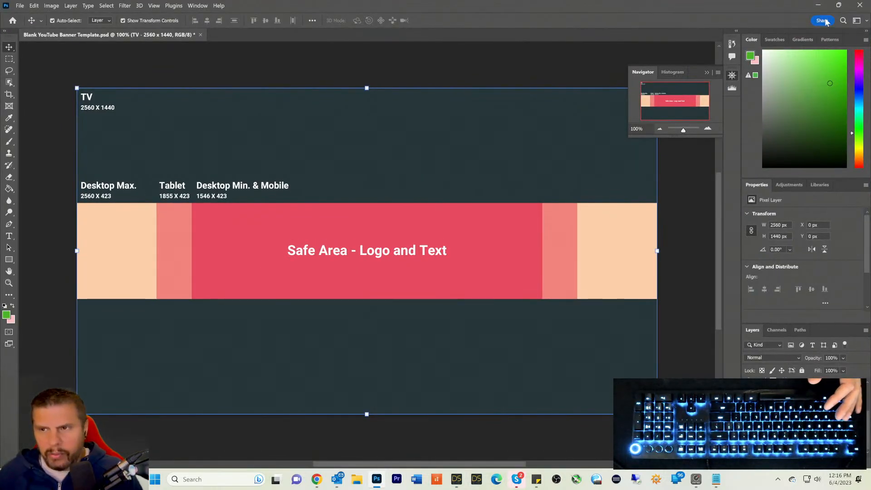
left_click(818, 5)
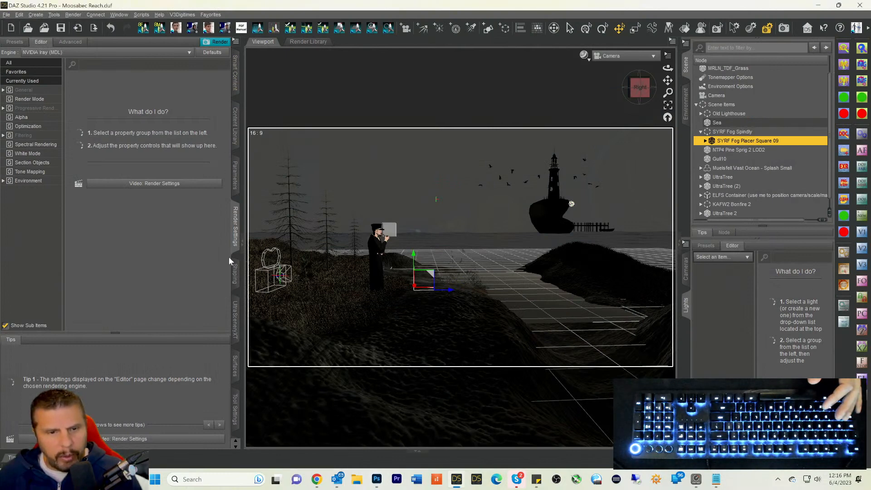
Step: In the general render settings, turn off Constrain Proportions and set the pixel width to 1546
left_click(41, 90)
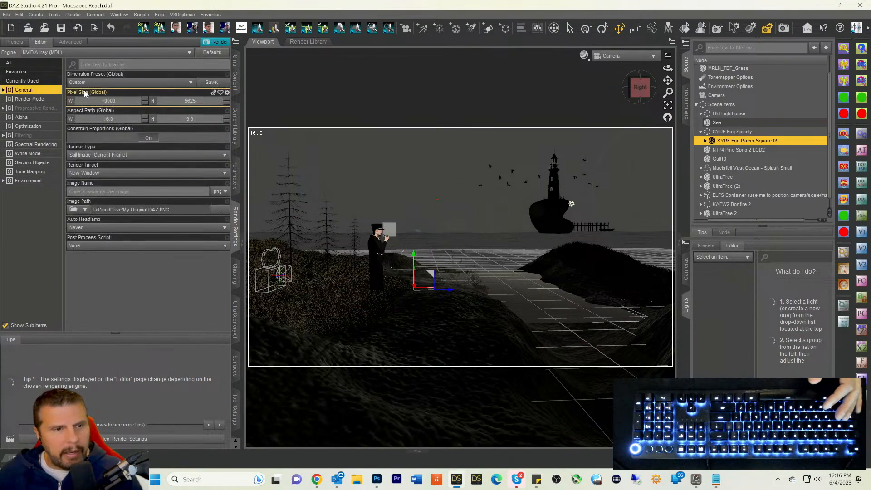
left_click(146, 139)
left_click(109, 101)
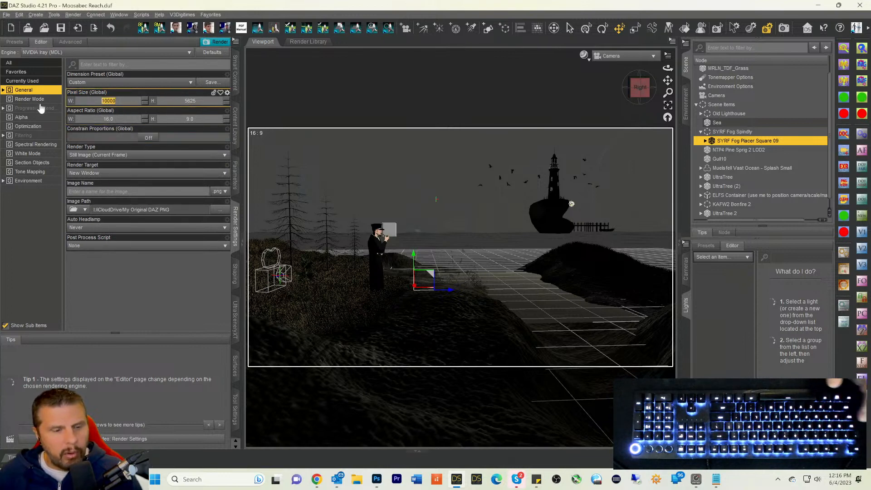
type("154")
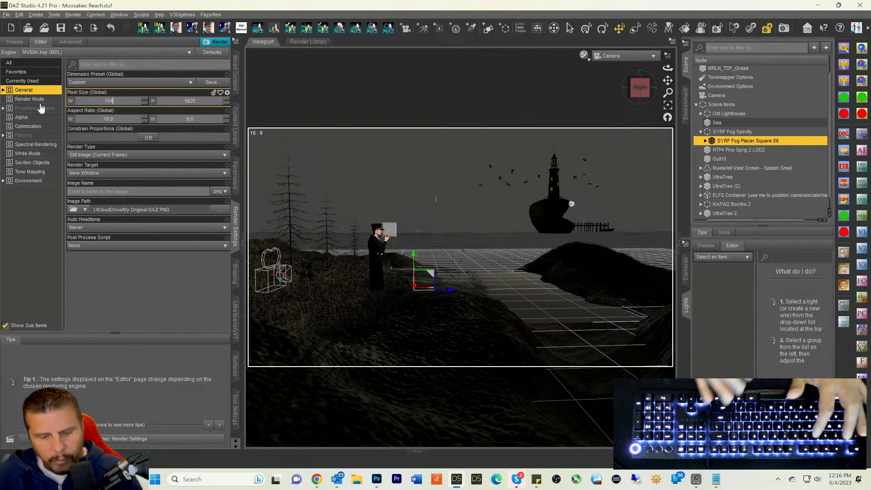
type("6")
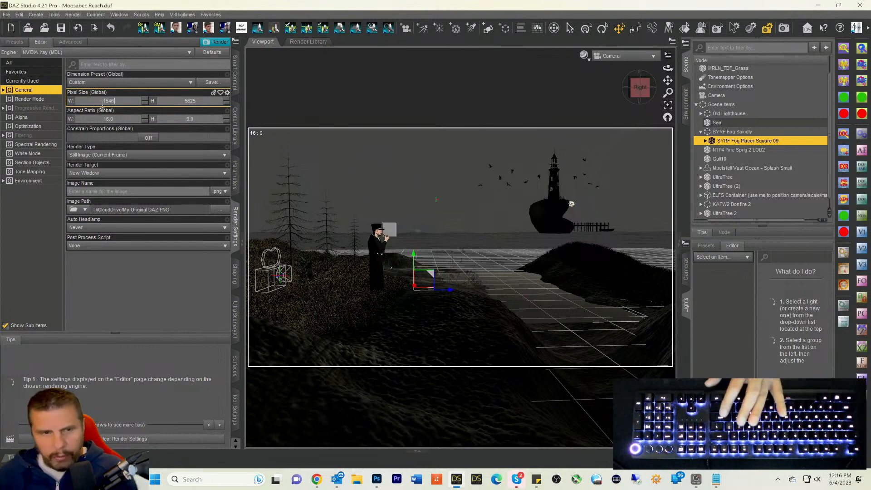
key("Return")
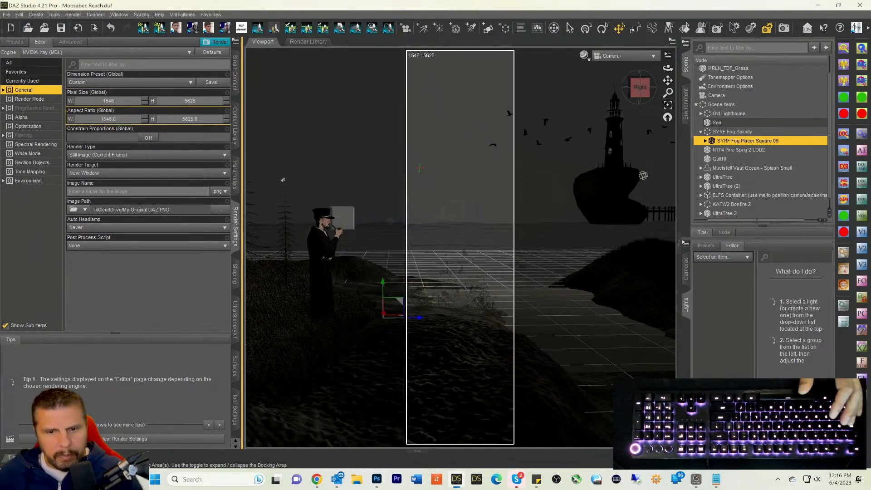
Step: Check the safe area height on the Photoshop banner template, return to DAZ Studio and set the render pixel height to 423
mouse_move(316, 481)
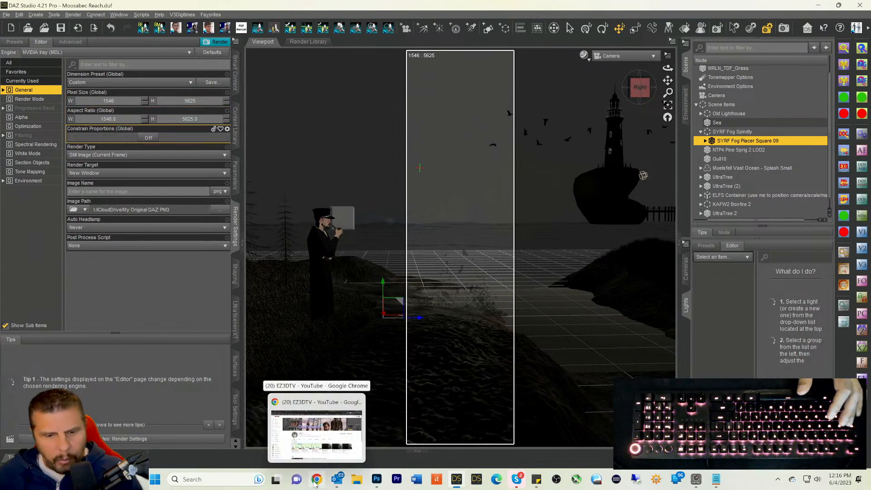
left_click(376, 480)
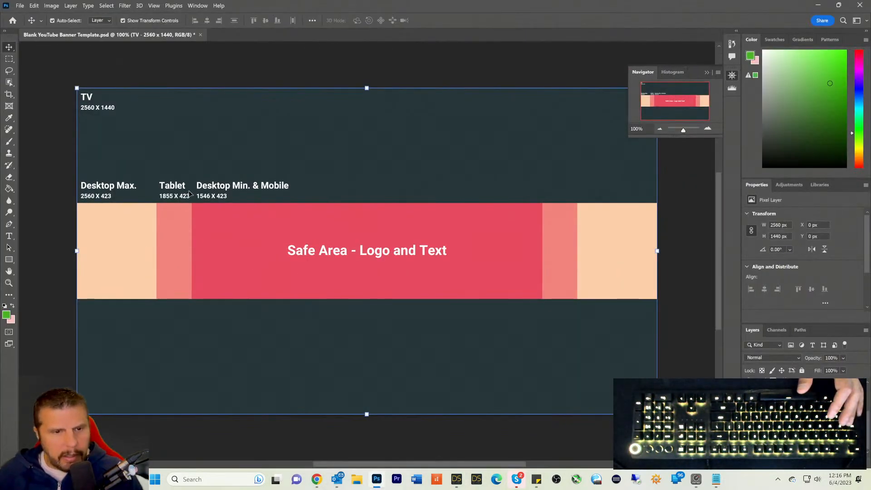
left_click(817, 9)
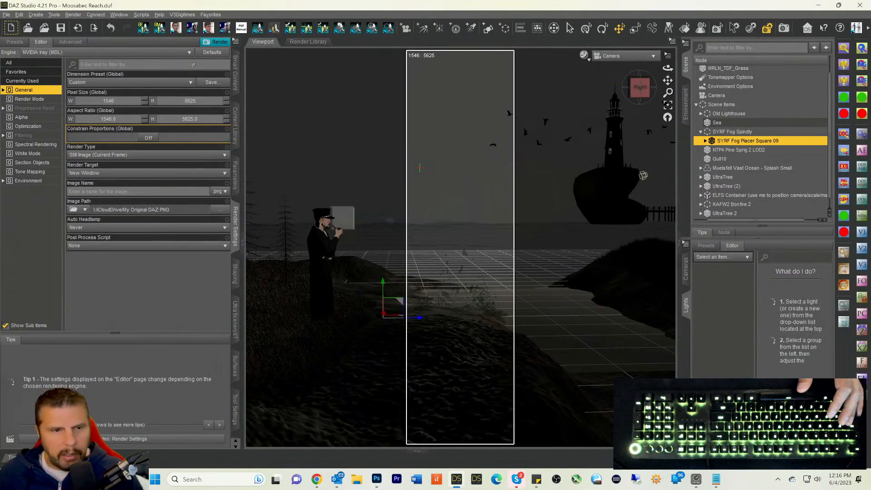
left_click(183, 101)
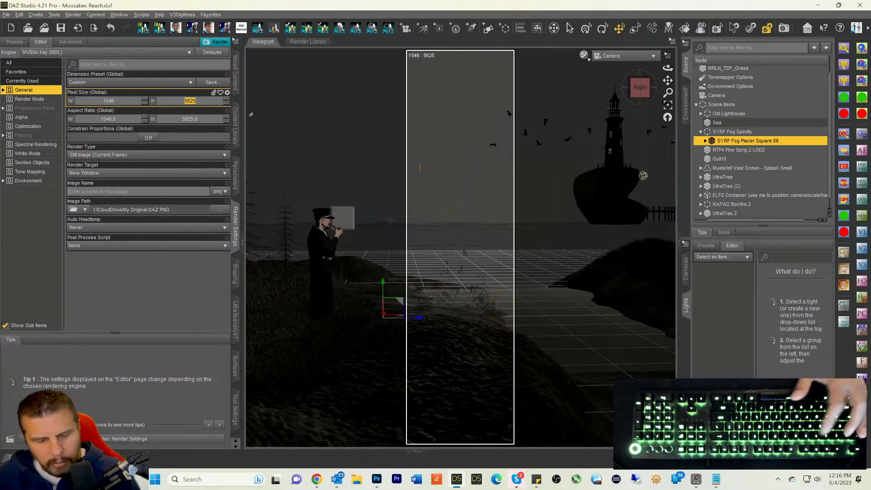
type("423")
key("Return")
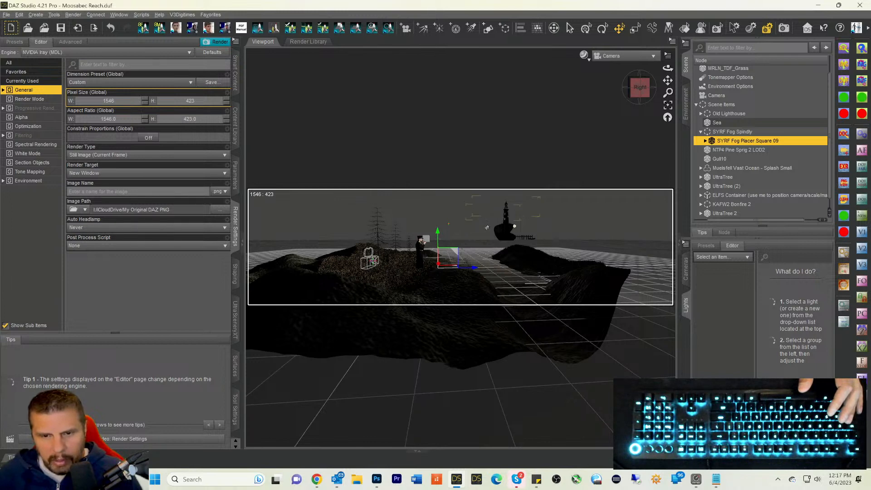
Step: Dolly the camera closer until the man and the grassy shore fill more of the banner frame
scroll(487, 227, "up", 2)
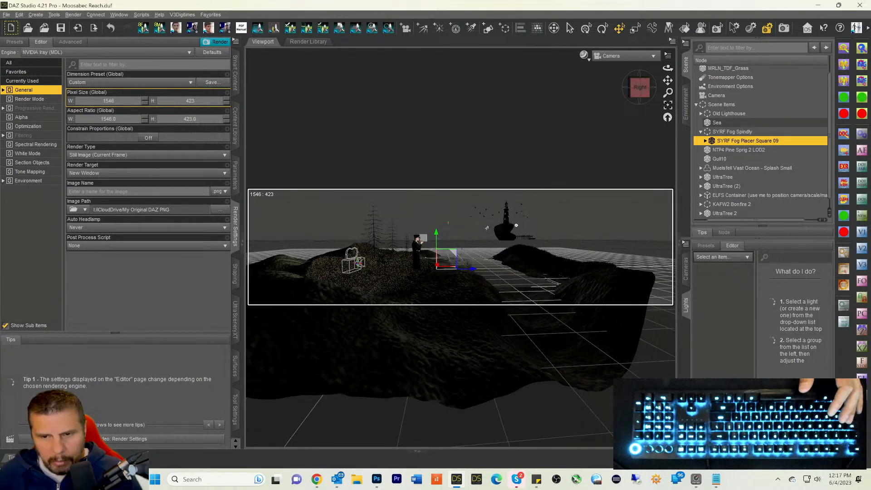
scroll(486, 227, "up", 3)
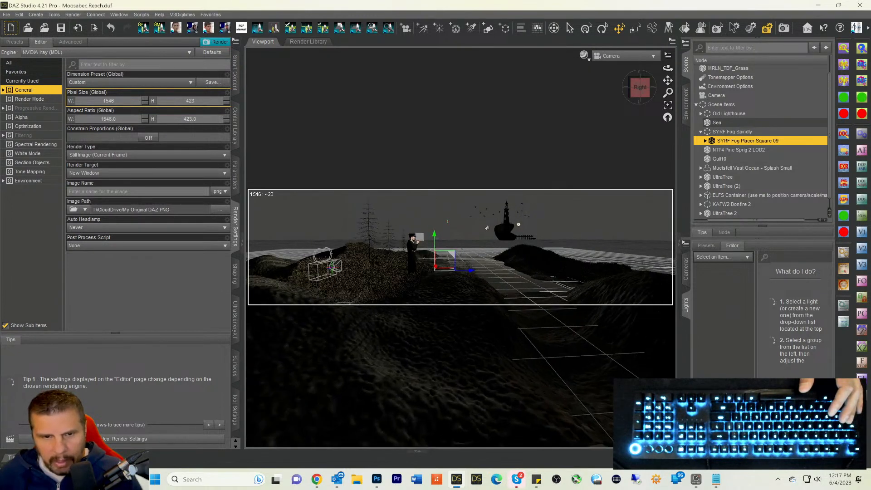
scroll(486, 227, "up", 2)
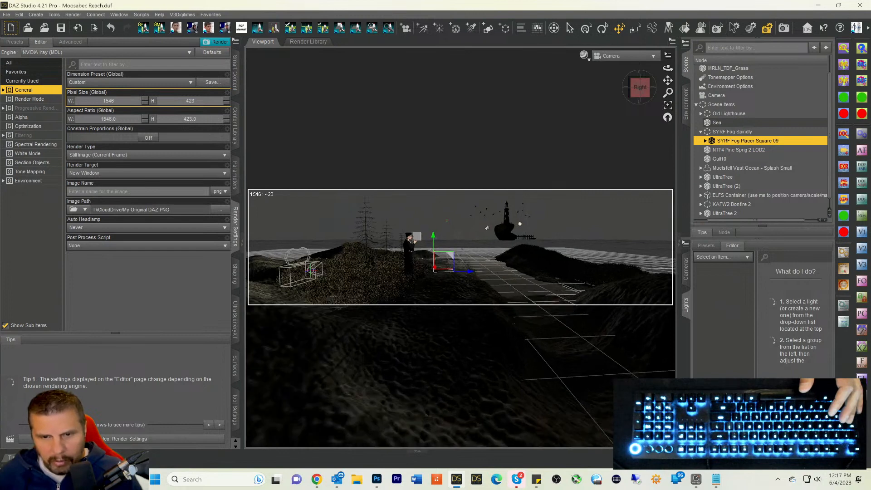
scroll(486, 228, "up", 2)
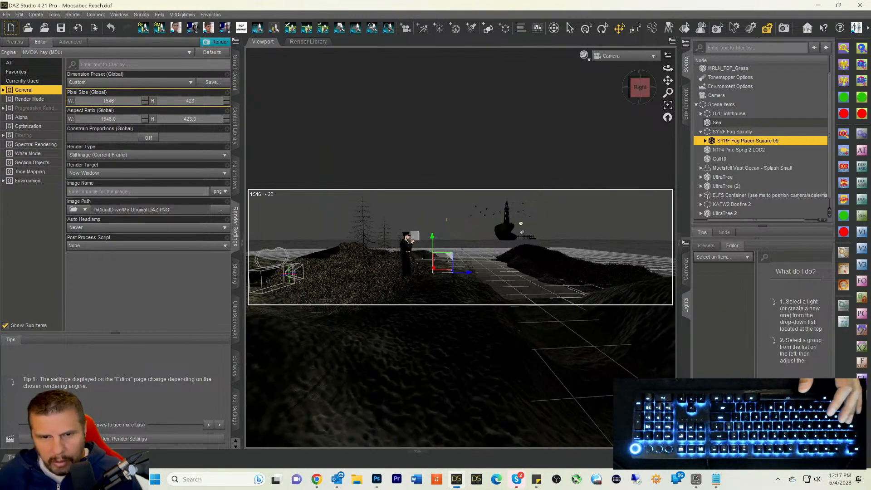
scroll(486, 227, "up", 2)
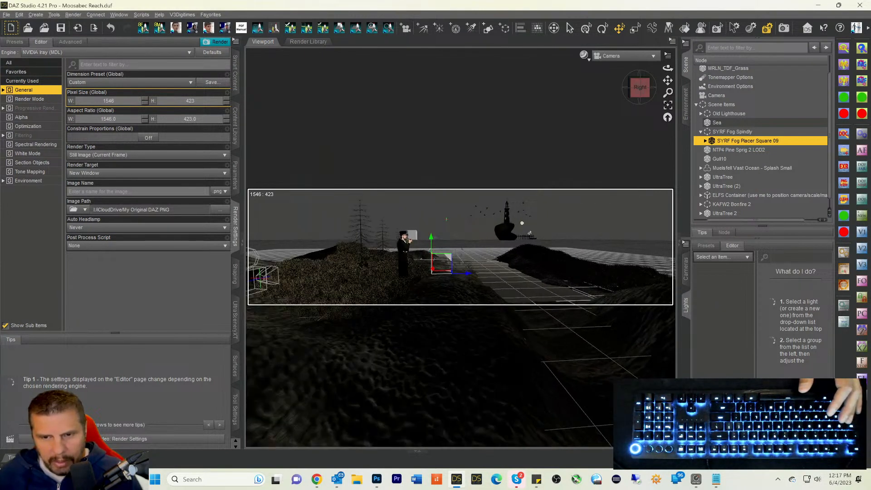
scroll(530, 234, "up", 1)
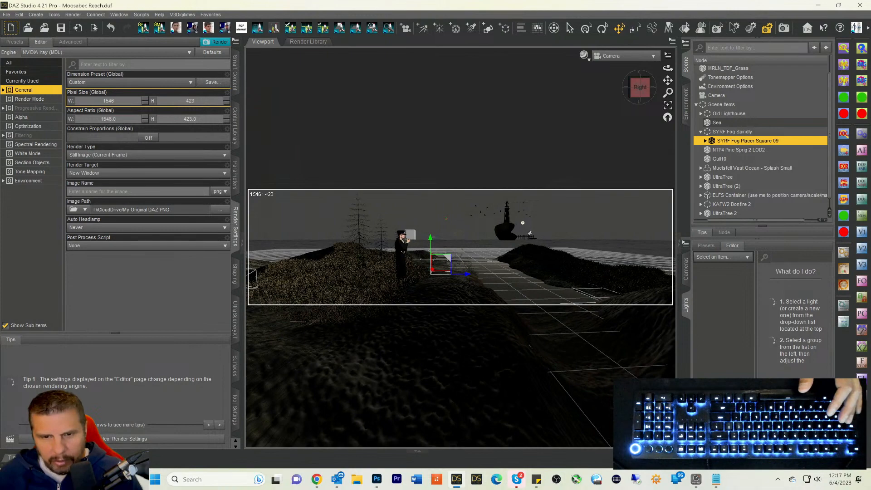
scroll(598, 203, "up", 1)
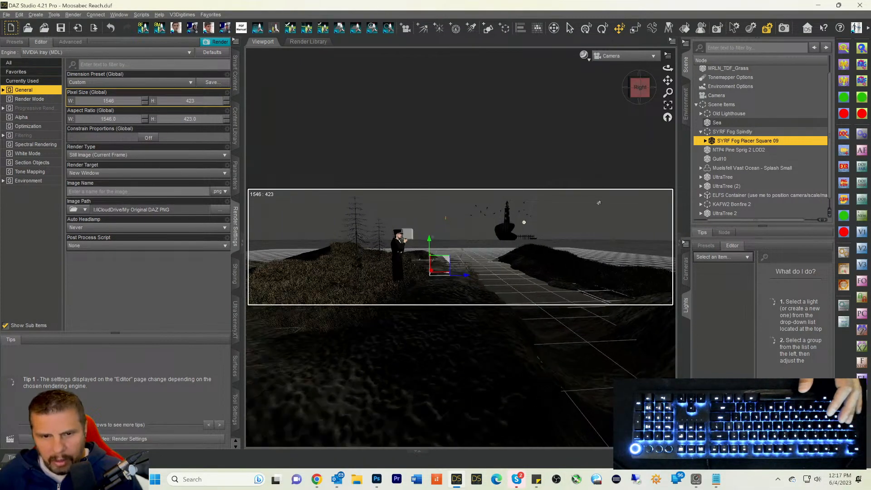
scroll(599, 203, "up", 2)
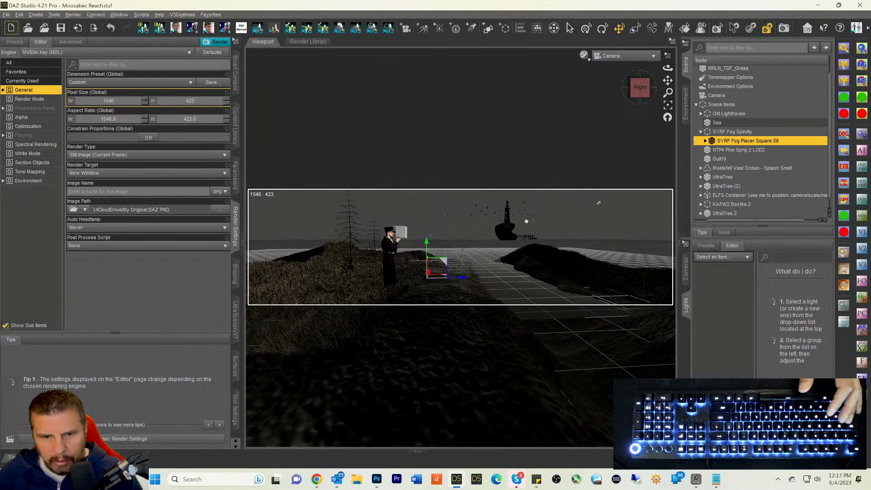
scroll(598, 203, "up", 2)
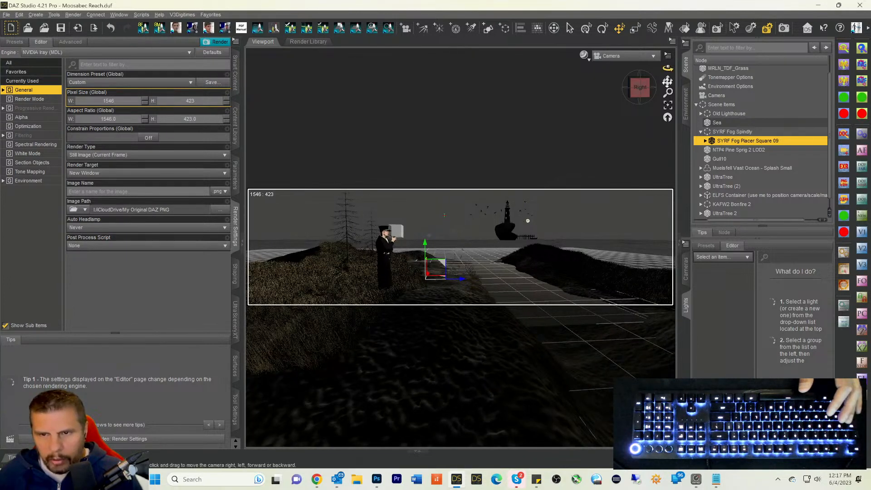
Step: Pan and orbit the camera so the man stands toward the frame's left with the lighthouse near the centre and trees behind him
left_click_drag(667, 80, 687, 80)
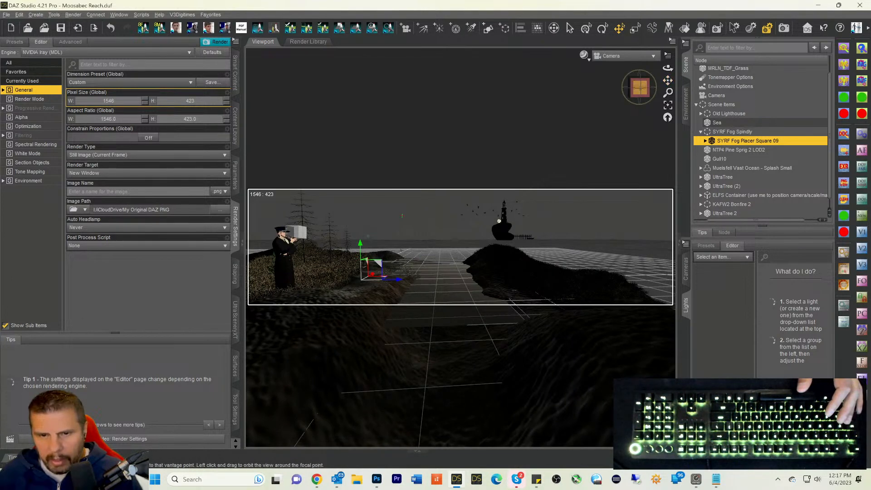
left_click_drag(640, 88, 641, 87)
mouse_move(640, 87)
left_mouse_down()
mouse_move(653, 90)
mouse_move(644, 89)
left_mouse_up()
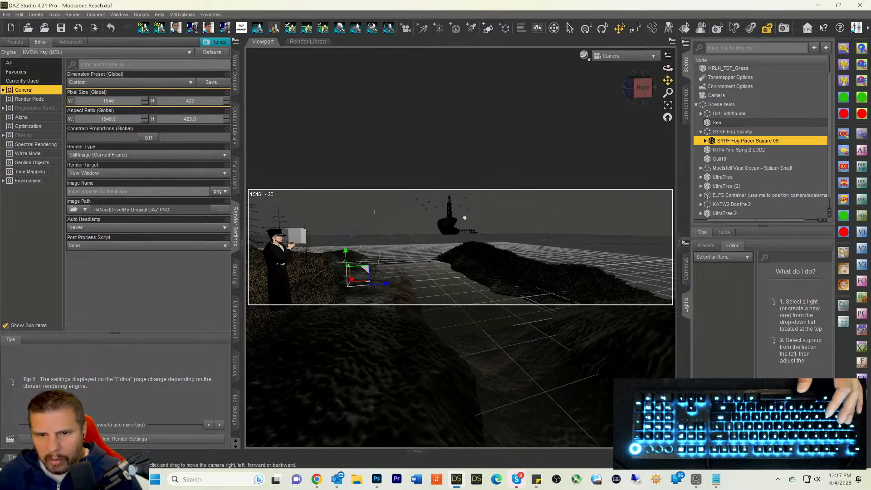
left_click_drag(667, 80, 660, 73)
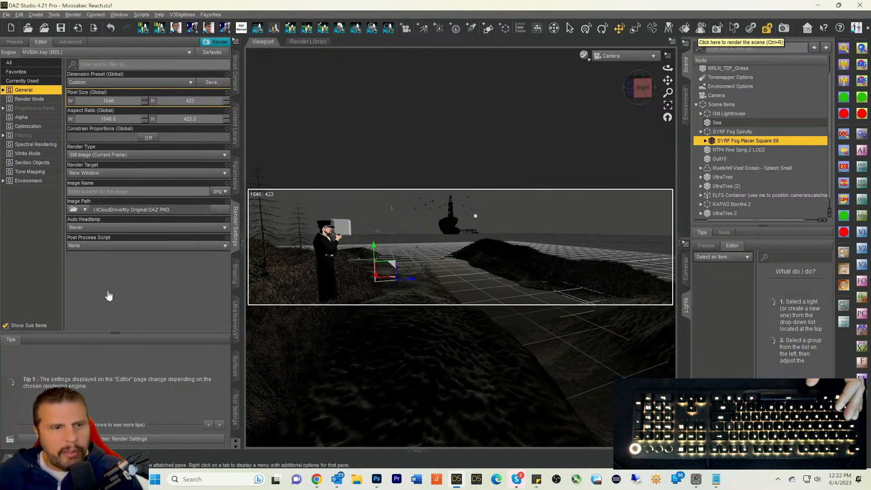
Step: Render the scene at the banner size and inspect the composition, fog and light effects in the render window
left_click(783, 31)
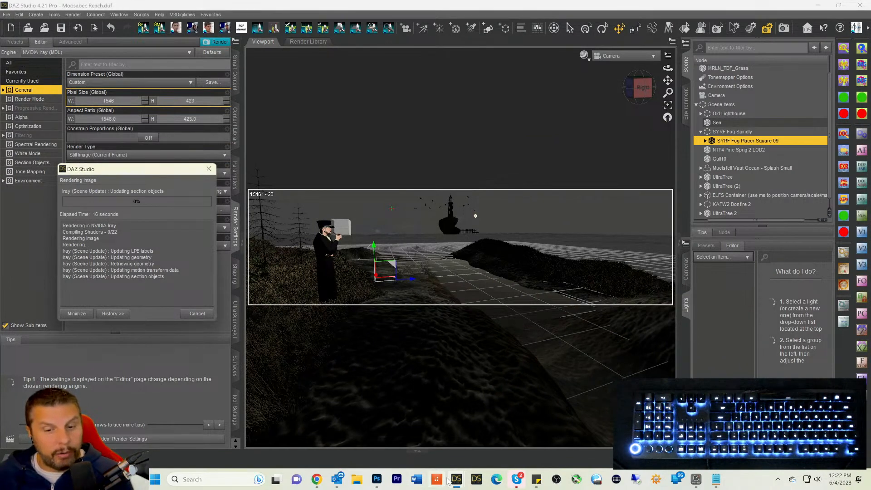
mouse_move(457, 479)
left_click(507, 442)
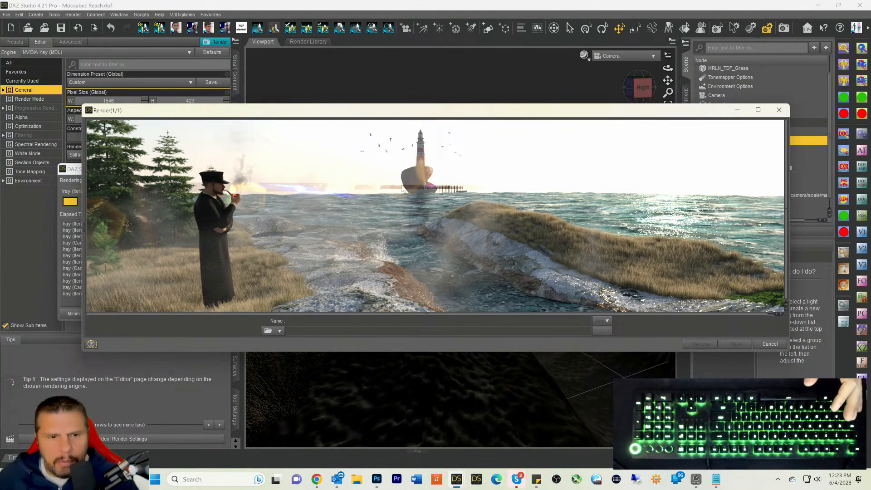
left_click_drag(299, 111, 345, 110)
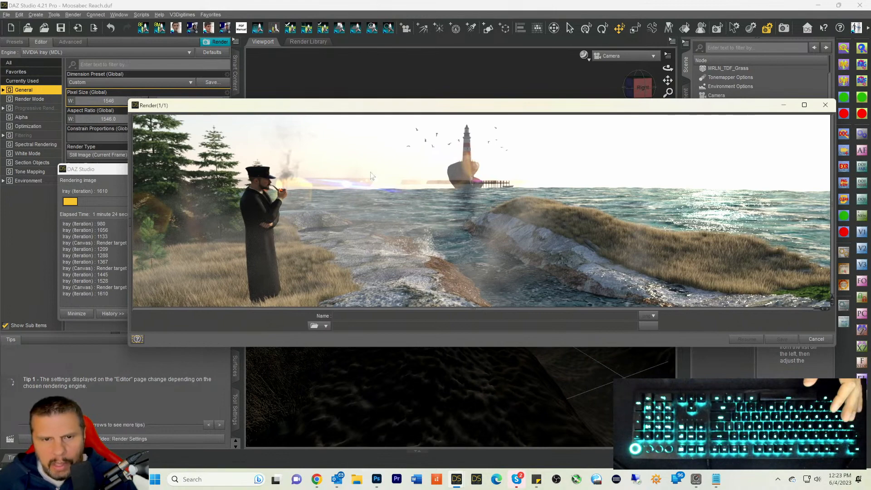
Step: Cancel the running render and close its window without saving the image
left_click(815, 340)
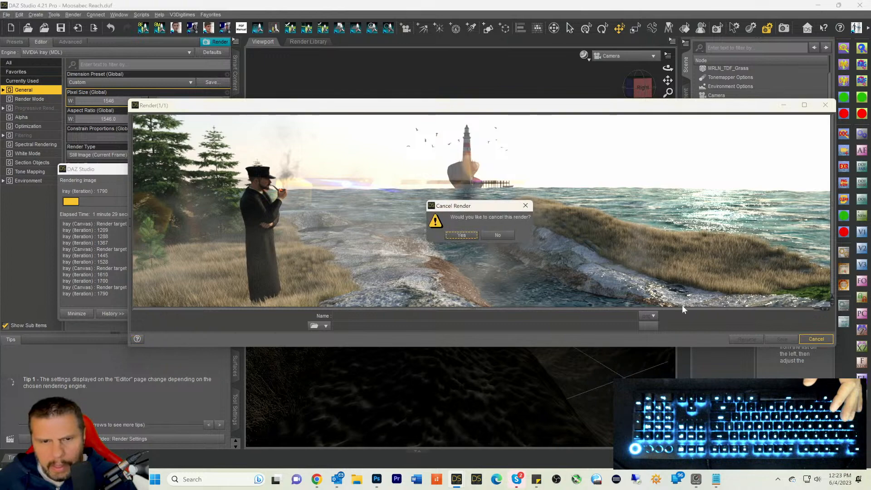
left_click(460, 236)
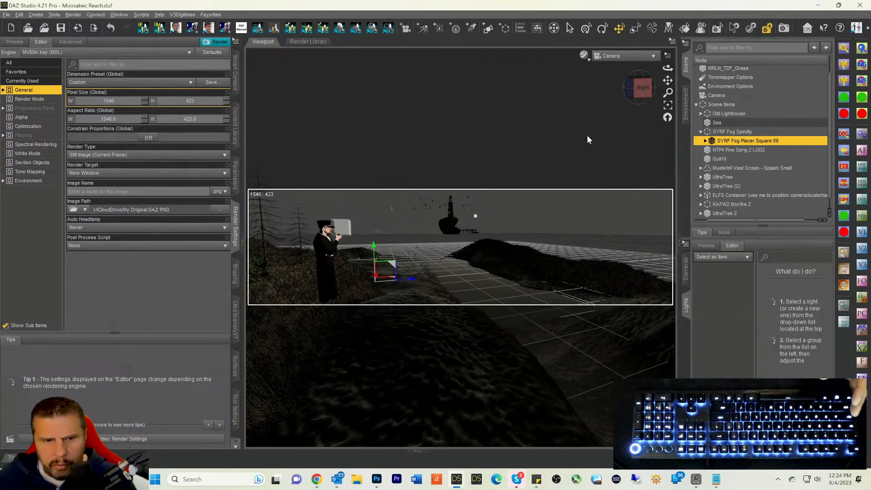
left_click(825, 105)
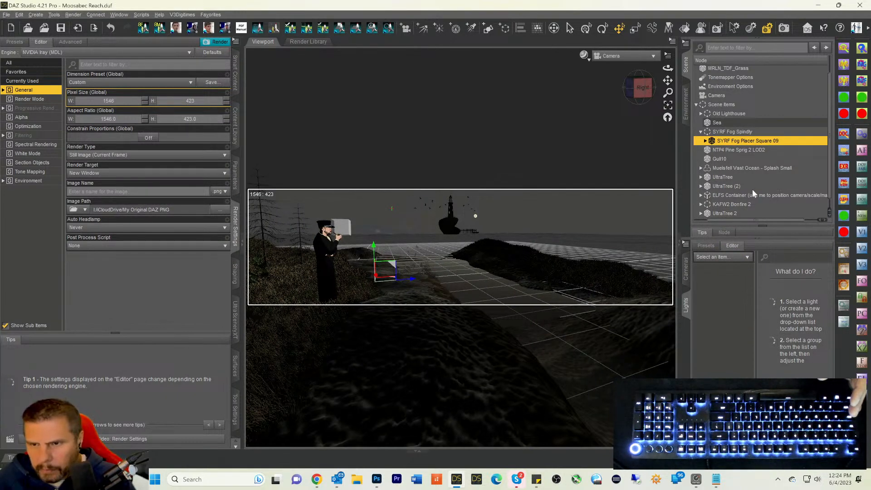
Step: Select the ELFS Container in the scene tree and bring the visibility and selectability columns into view
scroll(730, 209, "down", 1)
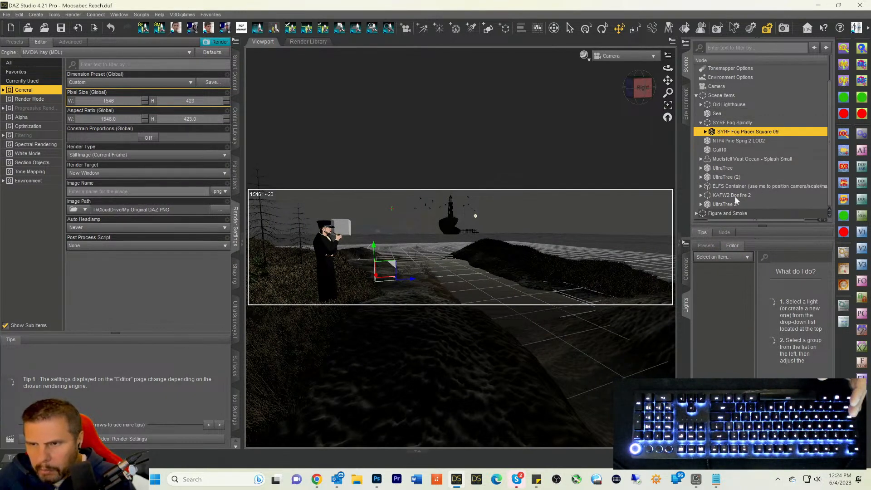
left_click(727, 187)
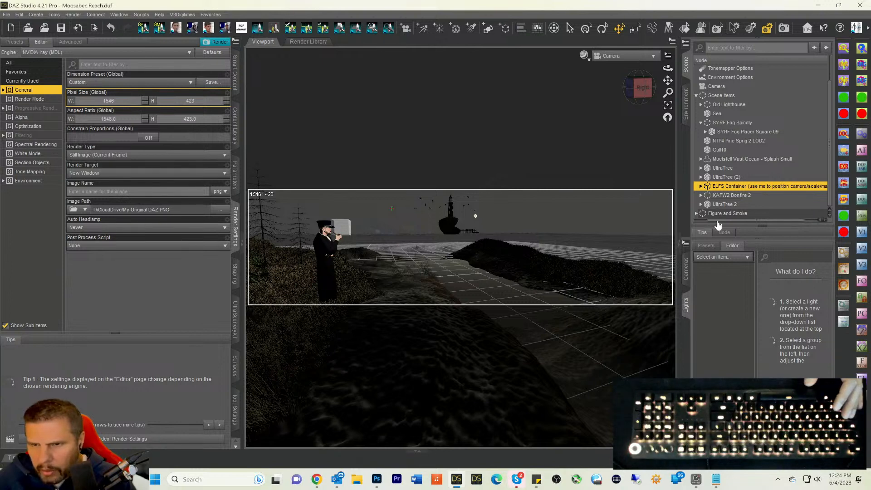
left_click_drag(709, 220, 703, 221)
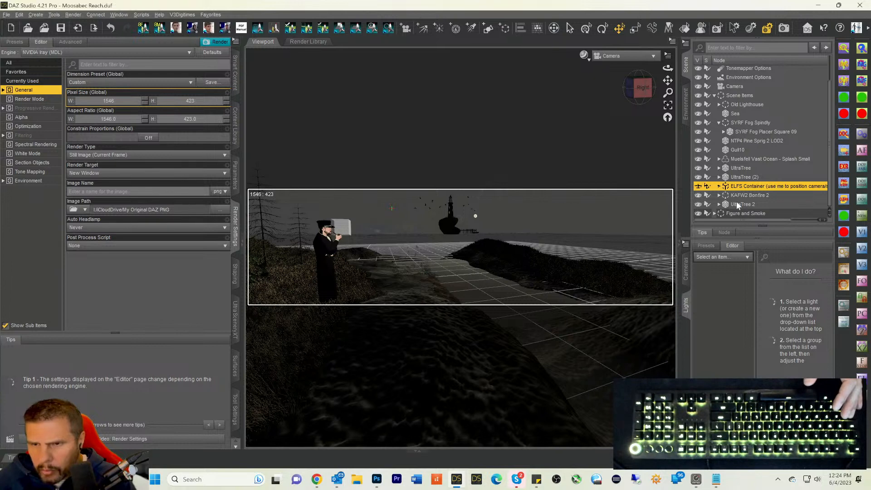
Step: Look through the scene tree and expand the ELFS Container to show its camera and light items
scroll(739, 192, "up", 1)
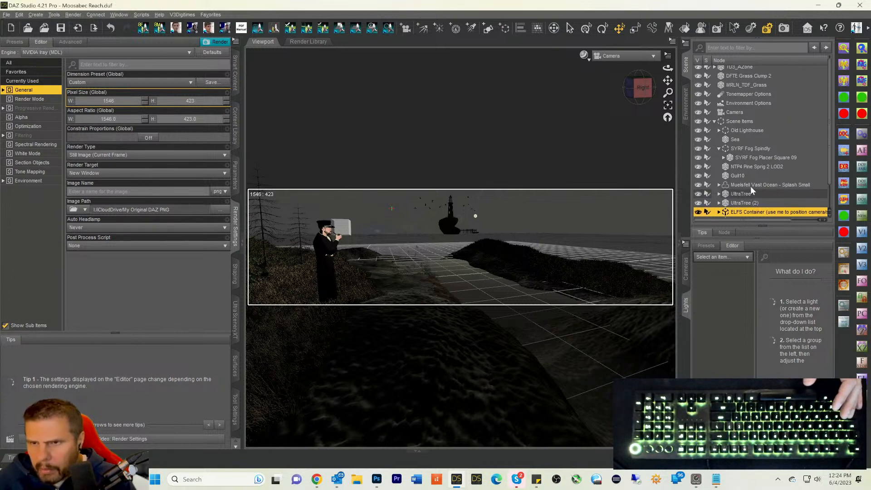
scroll(754, 166, "up", 1)
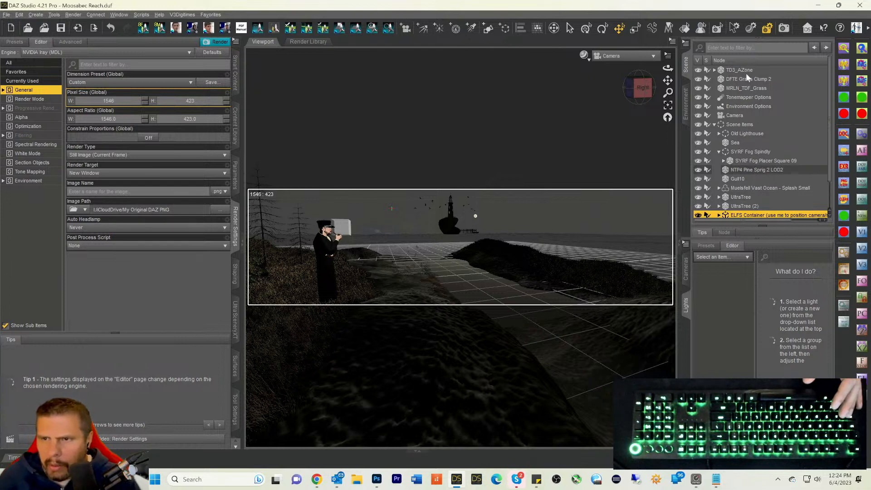
scroll(741, 155, "down", 1)
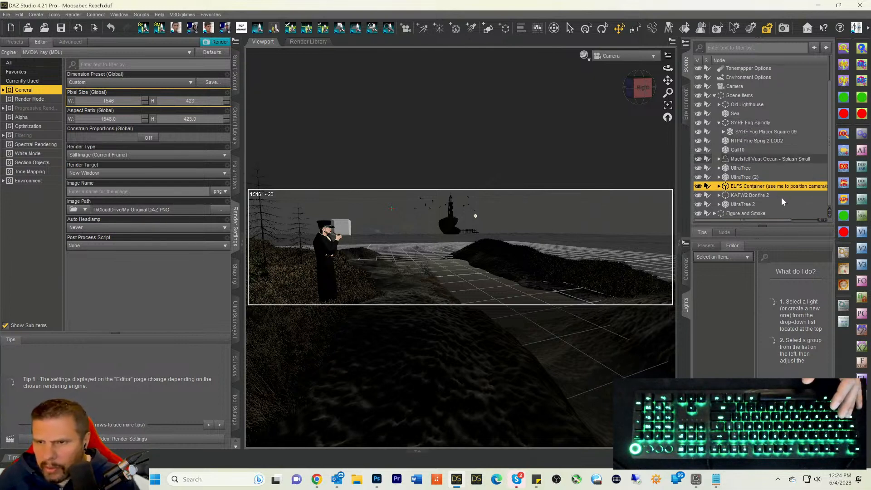
left_click(718, 187)
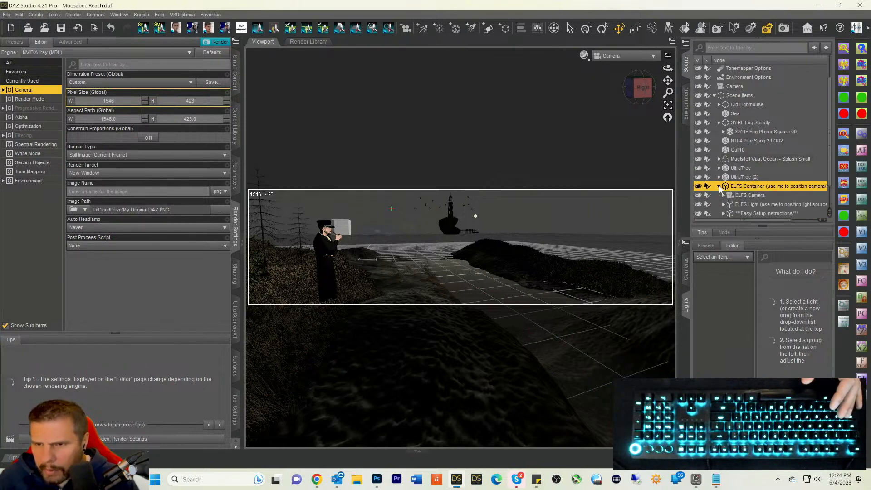
Step: Hide the ELFS Container to check the scene without its light, and delete it from the scene
scroll(755, 190, "down", 1)
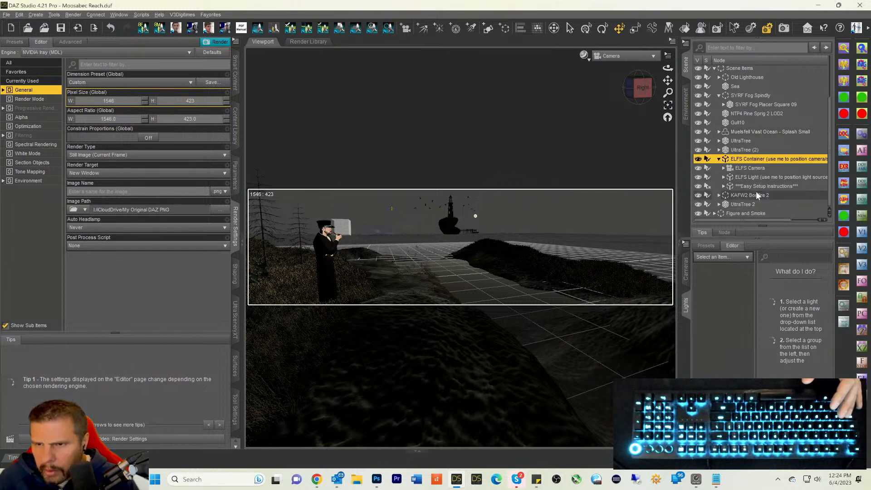
left_click(698, 160)
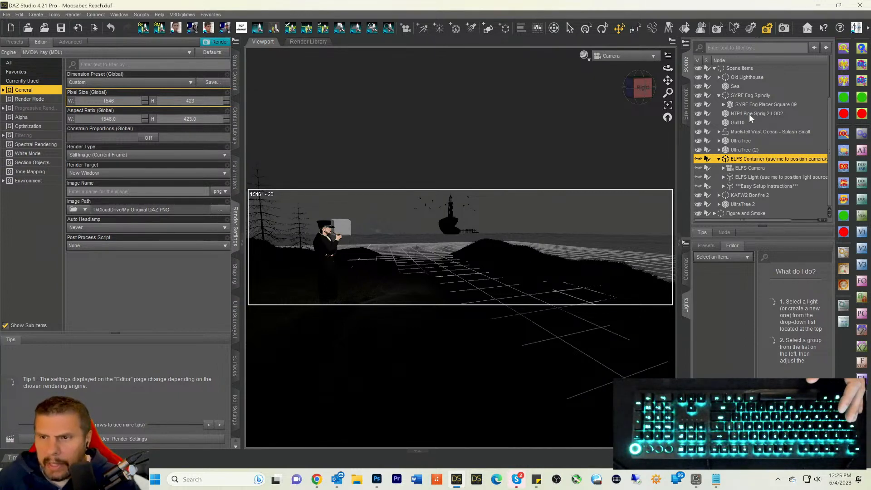
scroll(749, 114, "up", 3)
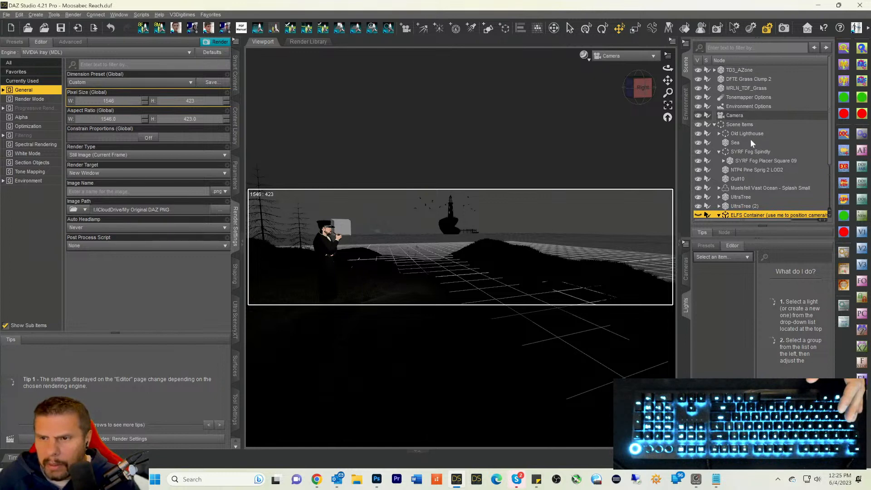
scroll(757, 108, "down", 2)
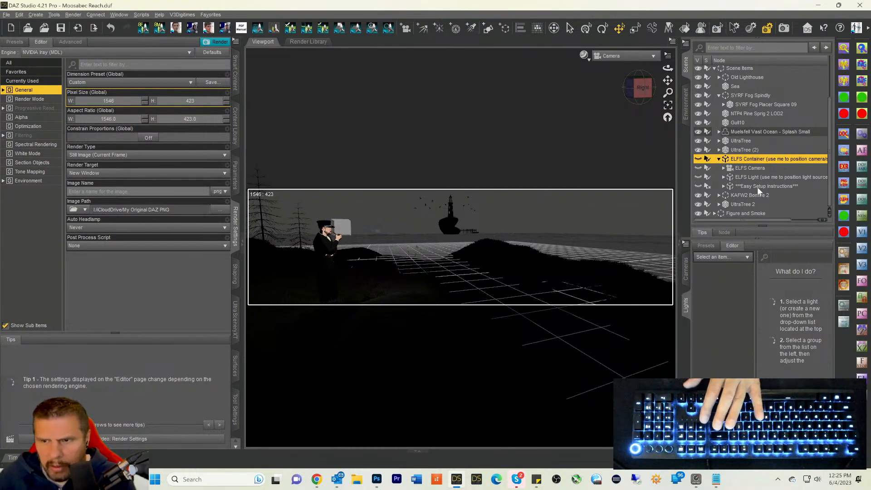
key("Delete")
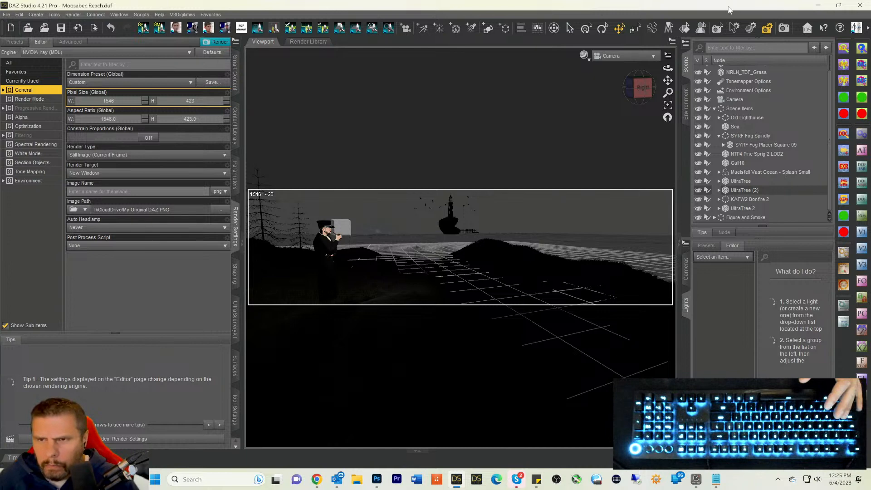
Step: Render the scene without ELFS and bring the render window forward to inspect the brightness and composition
left_click(630, 30)
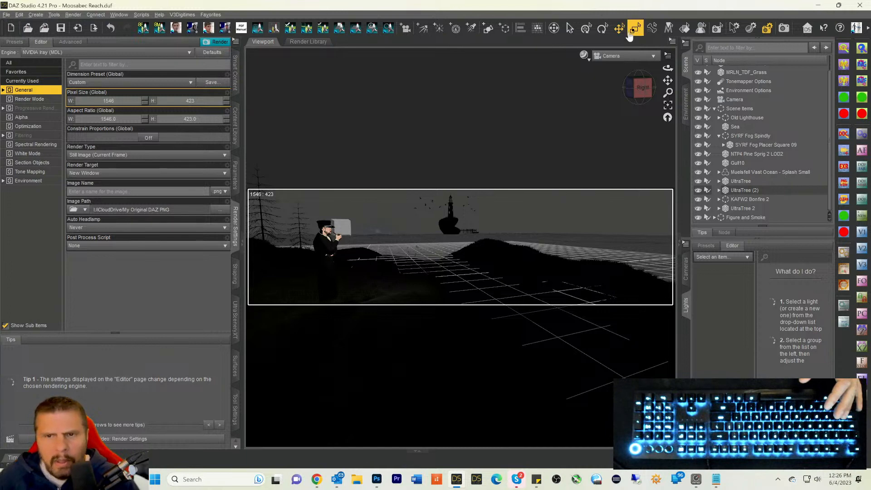
left_click(784, 29)
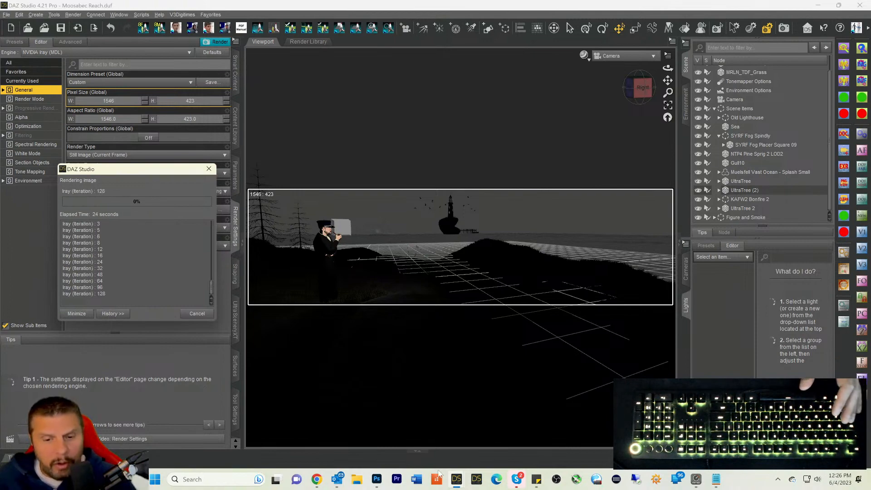
left_click(481, 449)
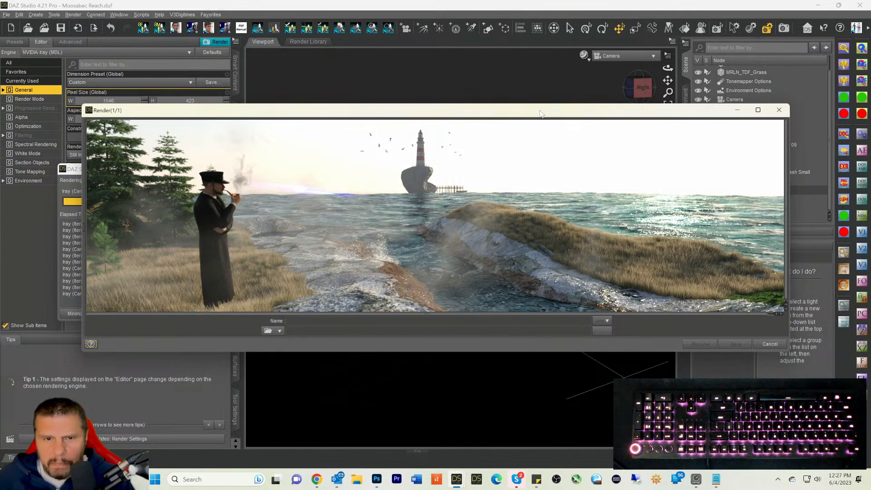
left_click_drag(539, 113, 579, 111)
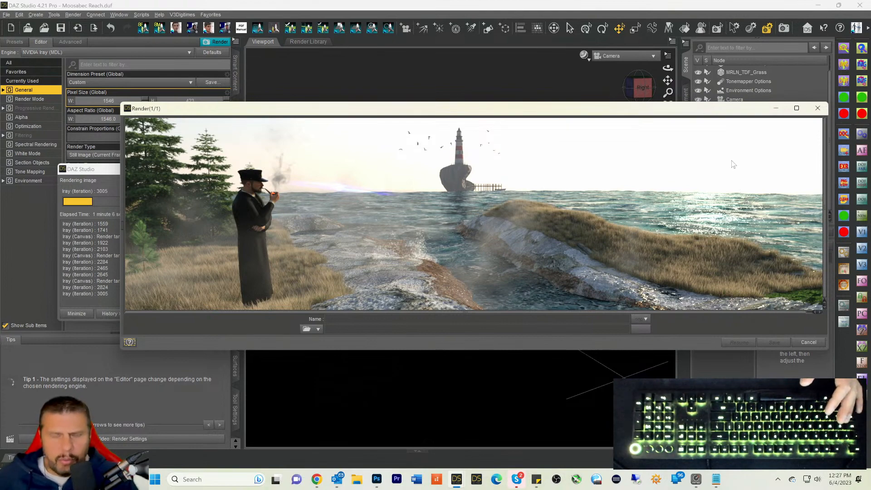
Step: Cancel the test render without ELFS and close its window without saving the image
left_click(805, 341)
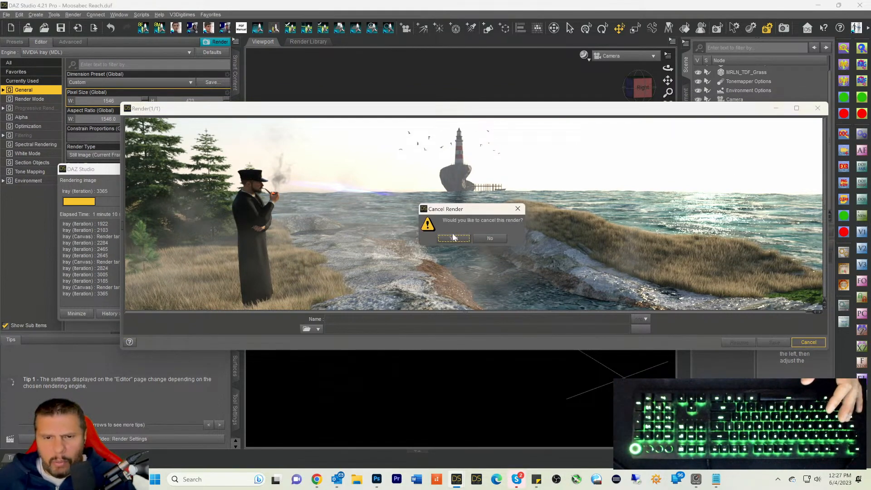
left_click(453, 239)
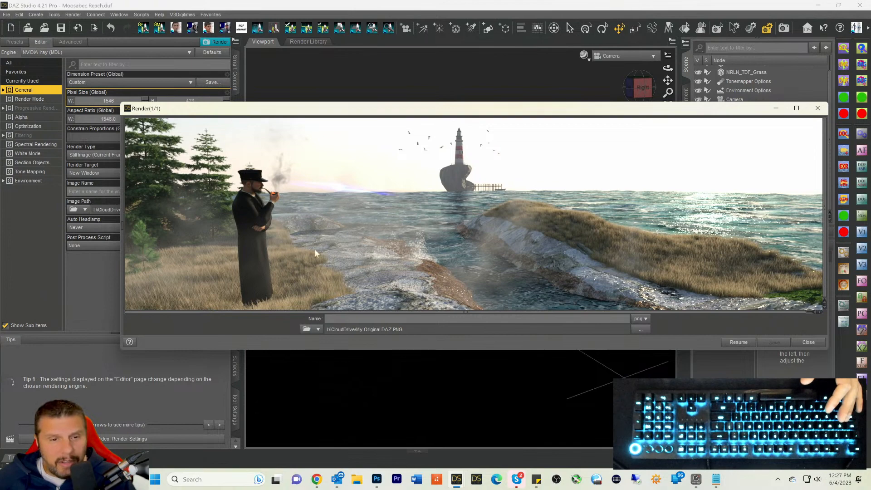
left_click(809, 342)
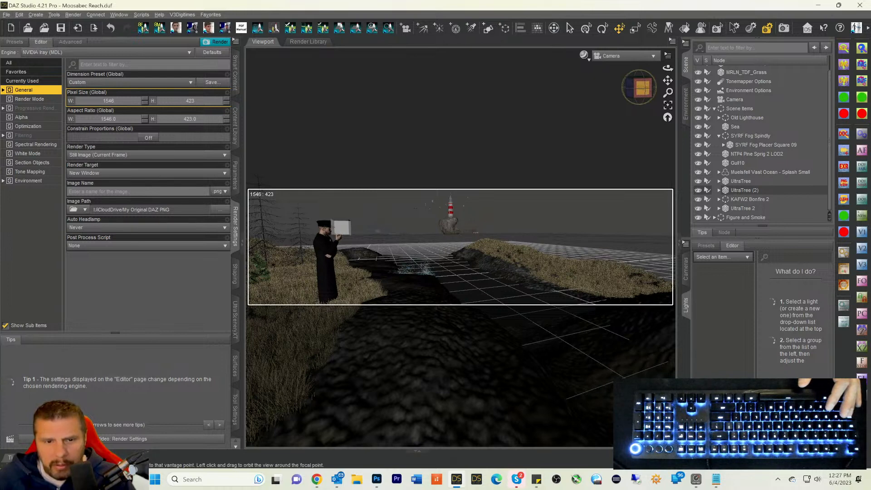
Step: Orbit the Camera to a lower angle and adjust its distance so the smoking man stands higher in the banner frame
left_click_drag(643, 88, 643, 84)
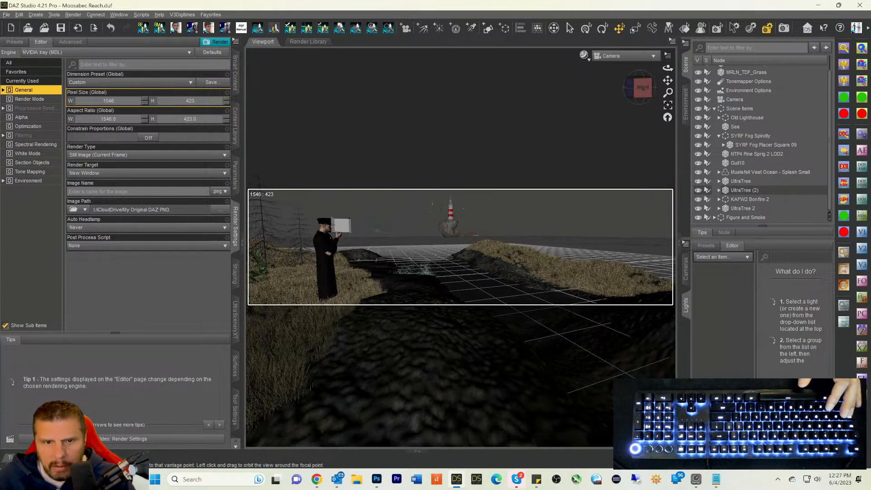
left_click_drag(639, 88, 639, 81)
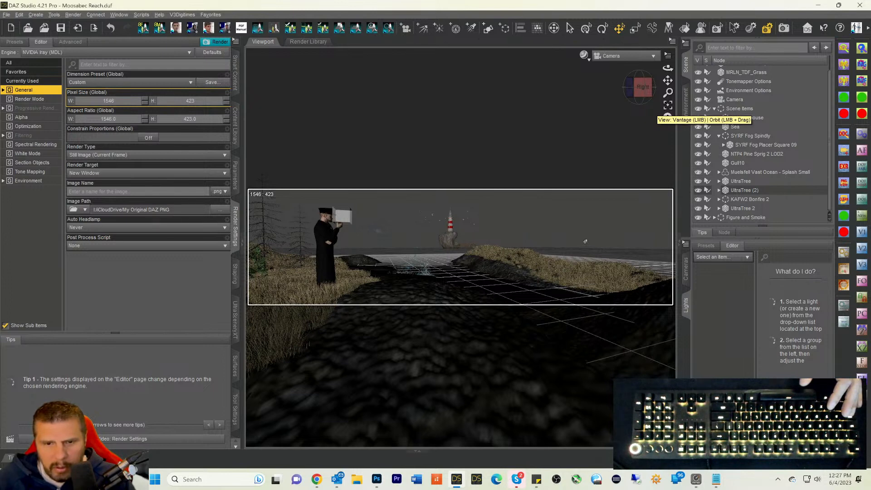
scroll(585, 242, "up", 1)
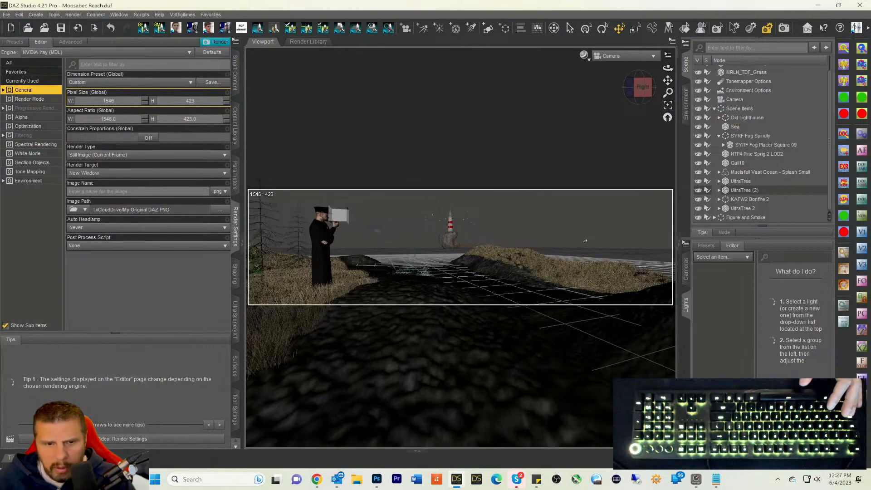
scroll(585, 241, "up", 1)
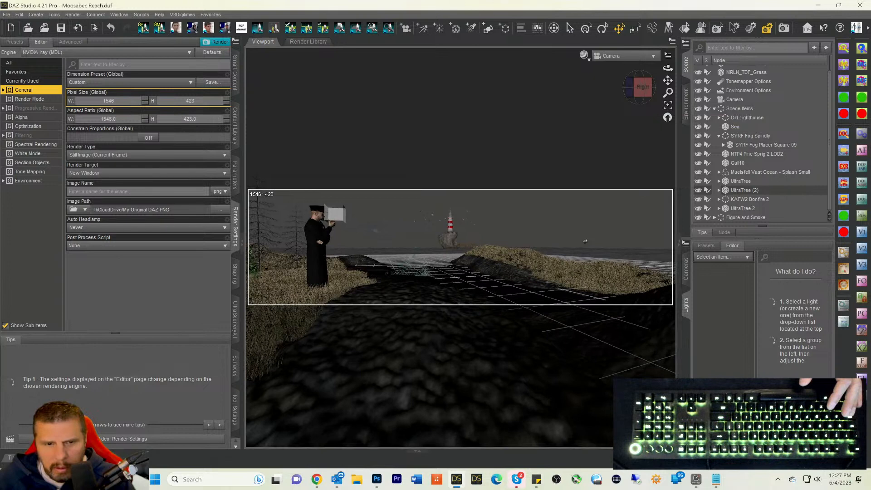
scroll(585, 241, "down", 1)
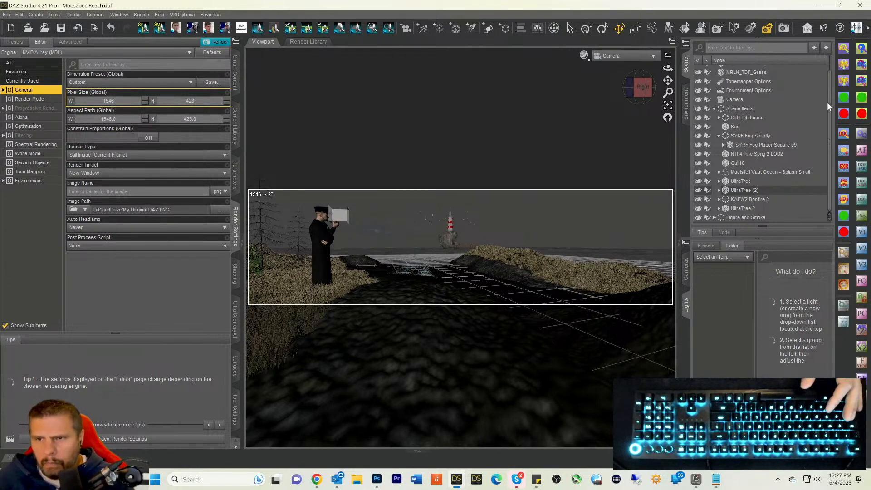
Step: Darken the Environment Tint in the Environment Options to a mid grey of 0.38, 0.37, 0.36
scroll(773, 89, "up", 1)
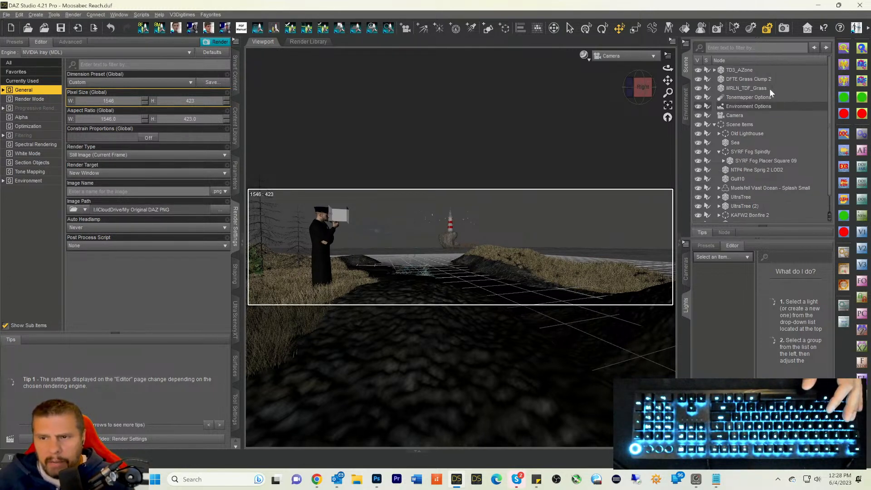
left_click(731, 107)
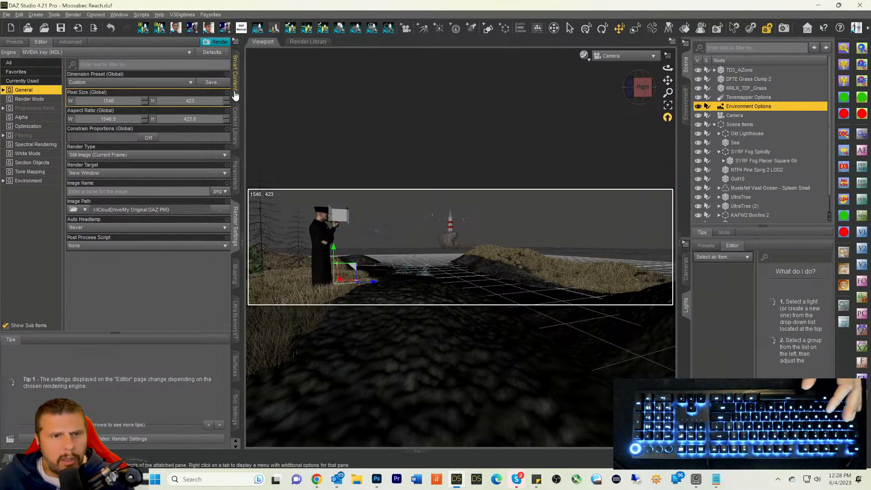
left_click(235, 175)
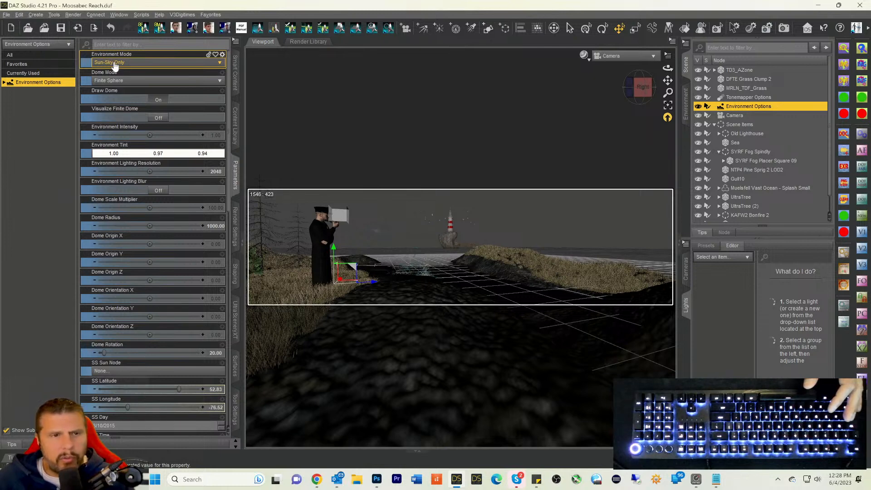
left_click(131, 155)
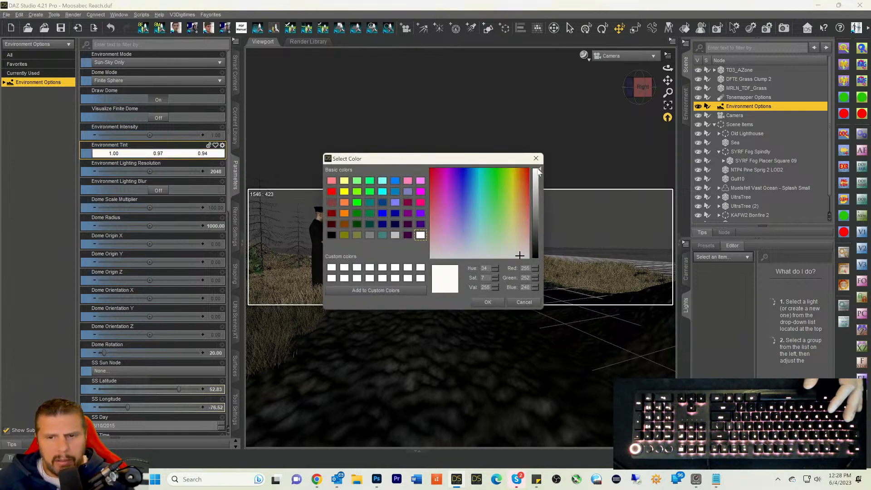
left_click_drag(540, 171, 540, 204)
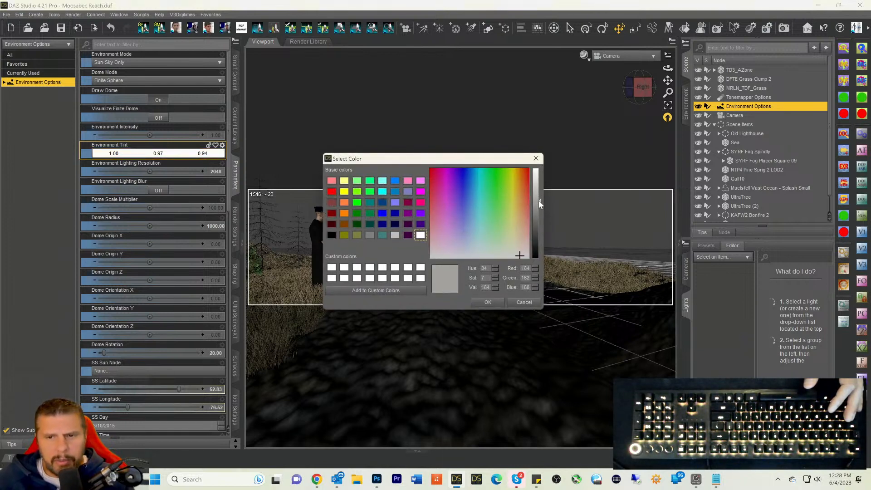
left_click(488, 302)
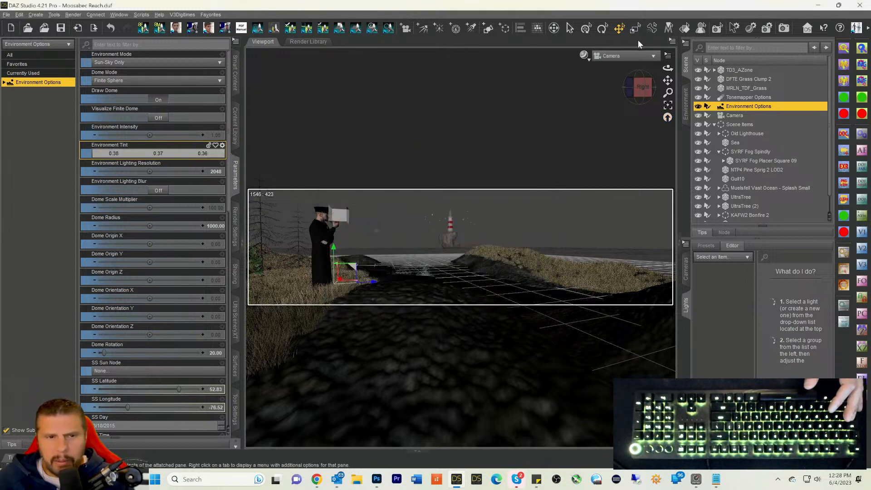
Step: Render the scene with the darker environment tint and bring up the render window to inspect the sky and light
left_click(784, 29)
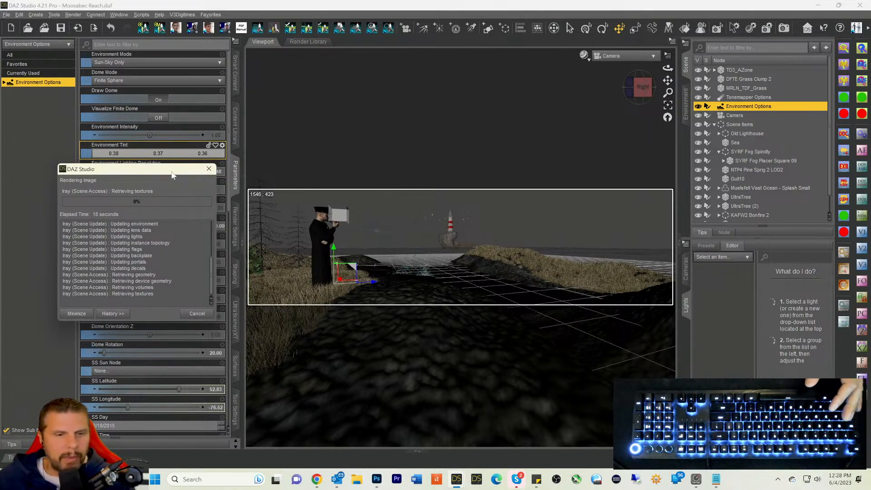
mouse_move(458, 474)
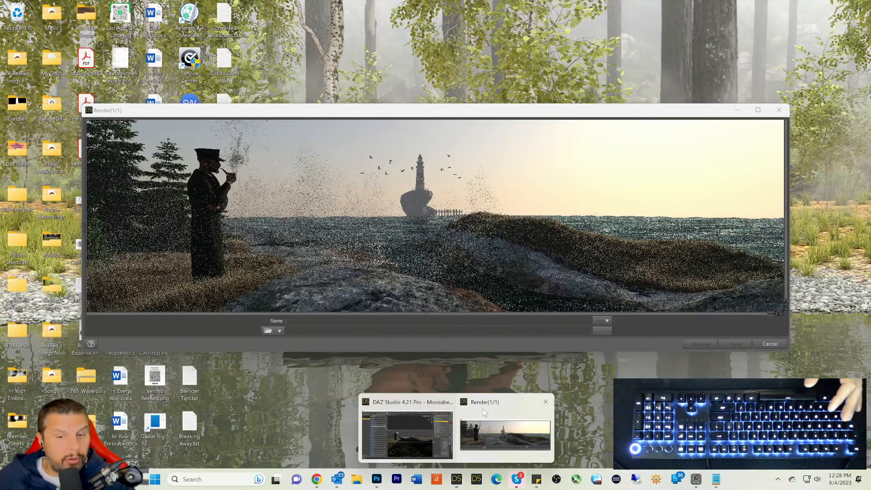
left_click(483, 409)
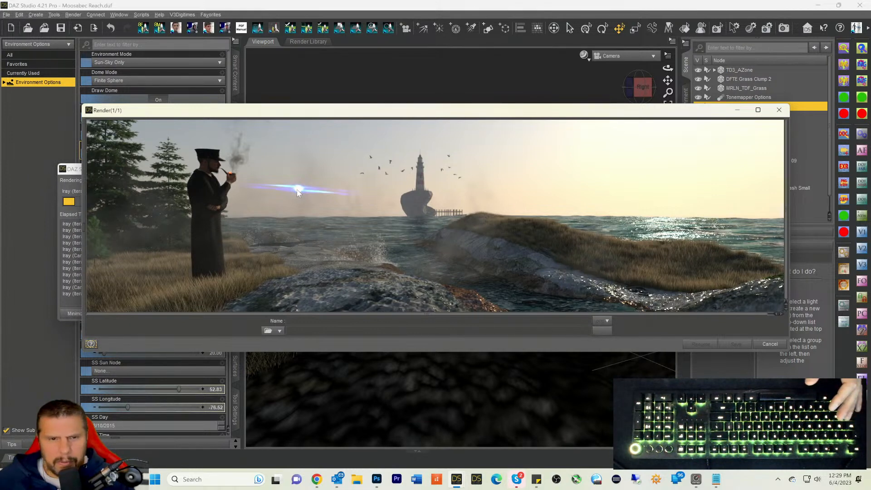
Step: Cancel the darker-tint render and close its window without saving
left_click(768, 345)
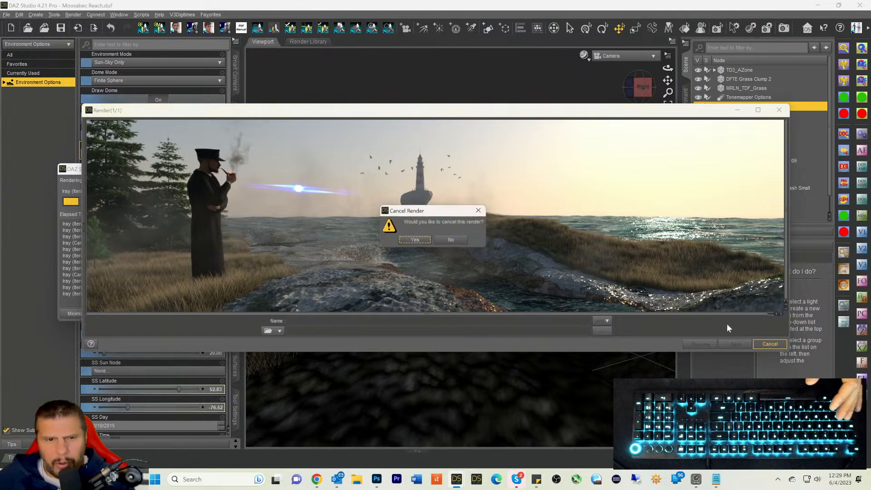
left_click(415, 241)
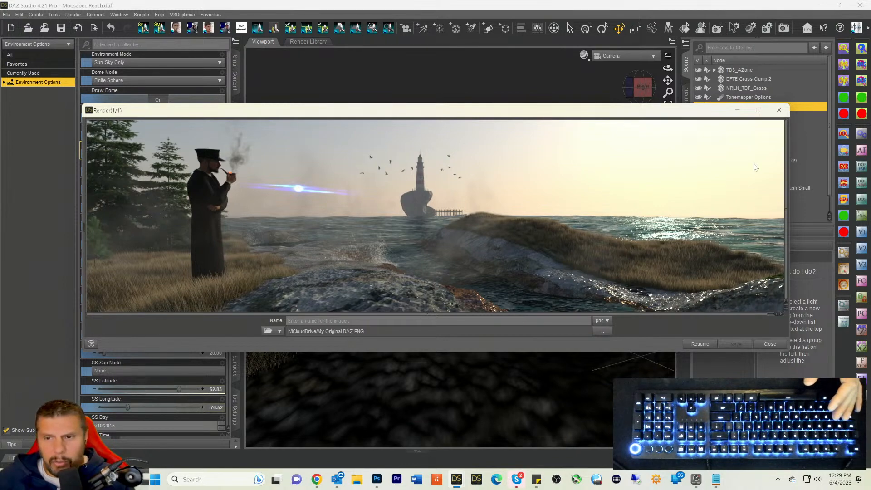
left_click(779, 110)
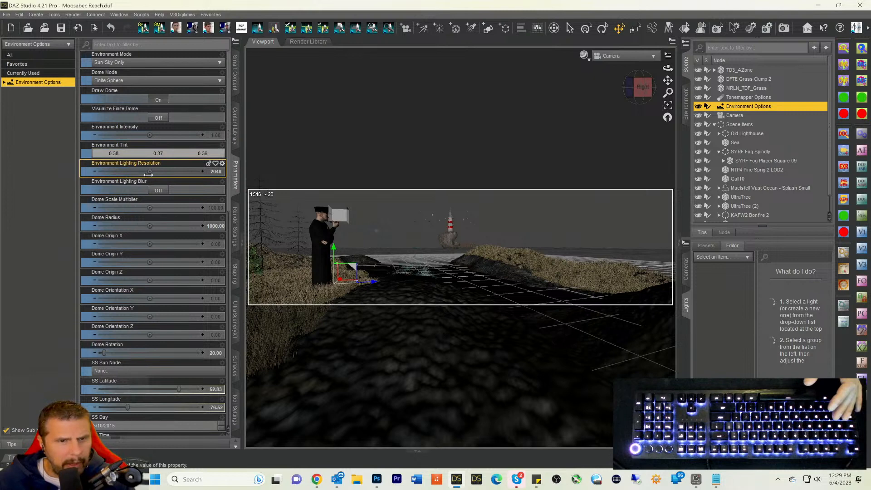
Step: Look through the sun-sky, ground and fog settings of the Environment Options
scroll(165, 225, "down", 8)
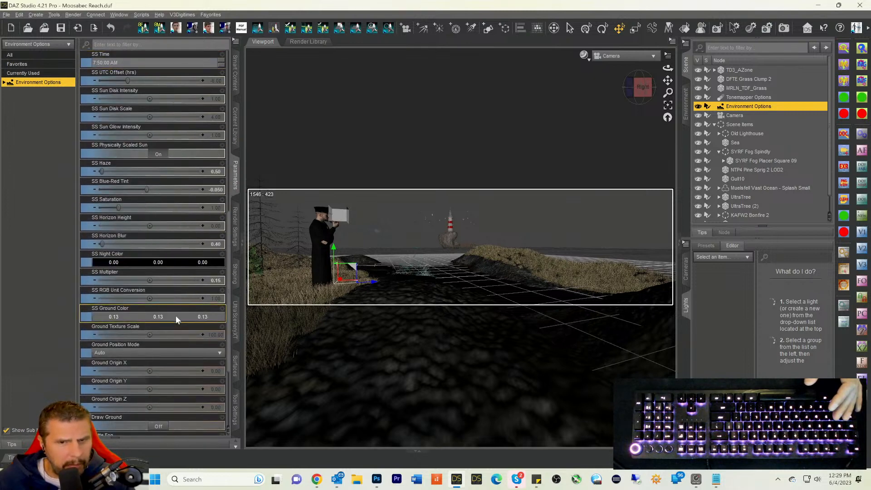
scroll(176, 312, "up", 2)
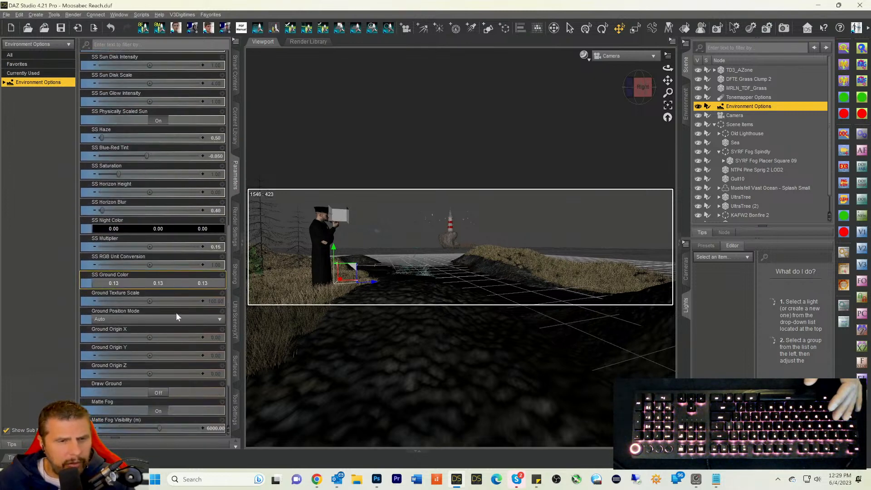
scroll(162, 256, "up", 6)
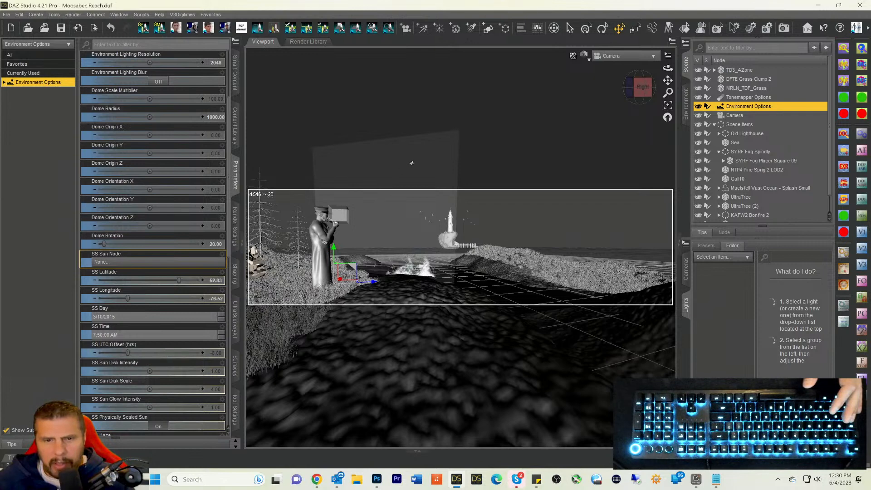
Step: Deselect everything to check the scene in the Iray preview, and return the viewport to texture-shaded display
left_click(412, 162)
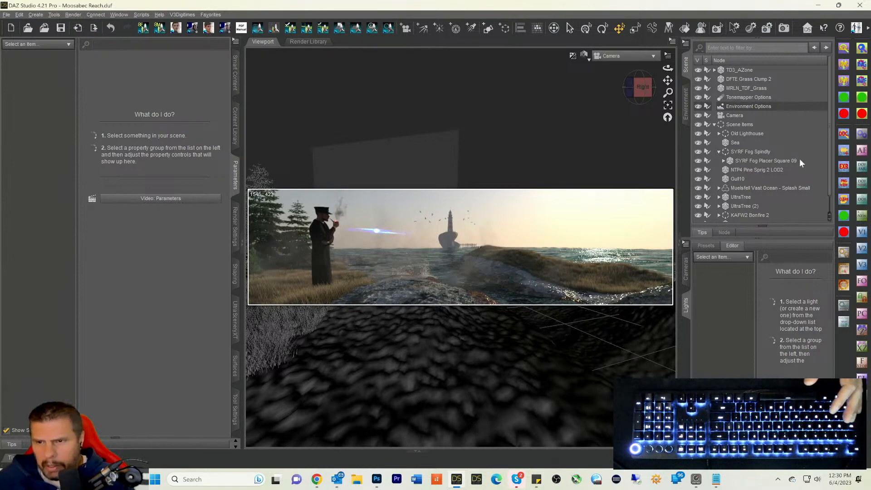
scroll(787, 169, "down", 1)
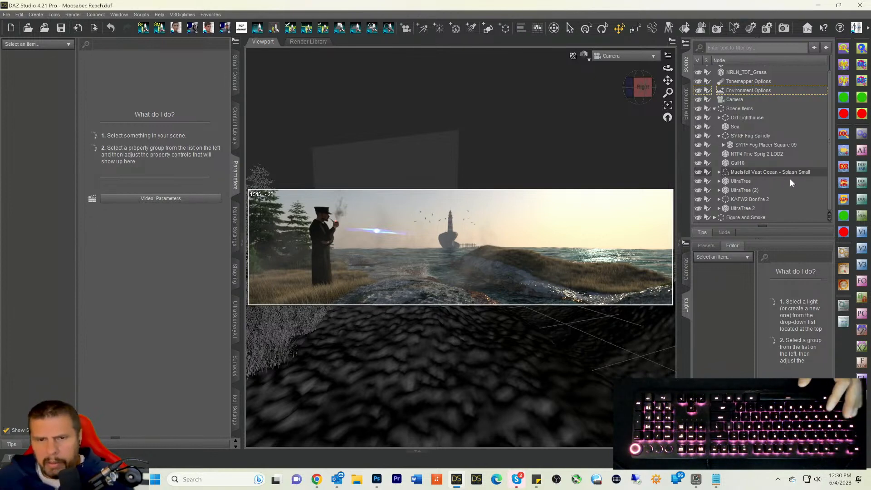
key("ctrl+9")
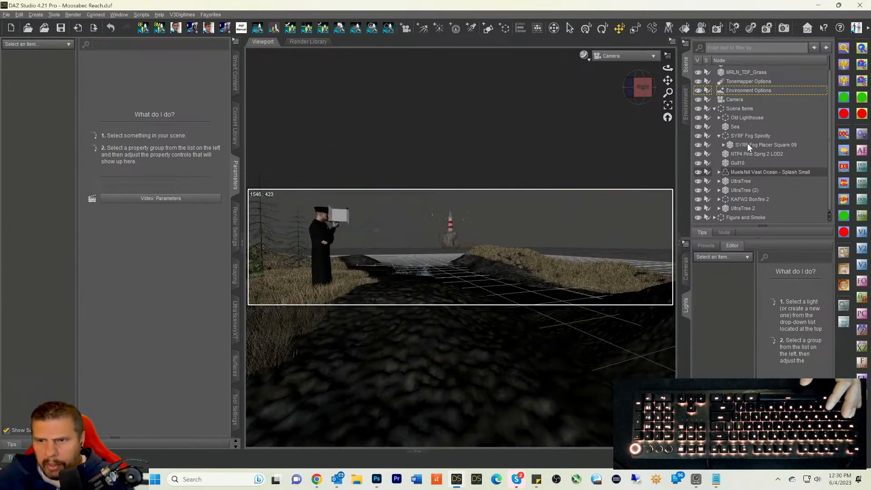
Step: Make the SYRF Fog Spindly group unselectable in the viewport and clear the selection
left_click(741, 136)
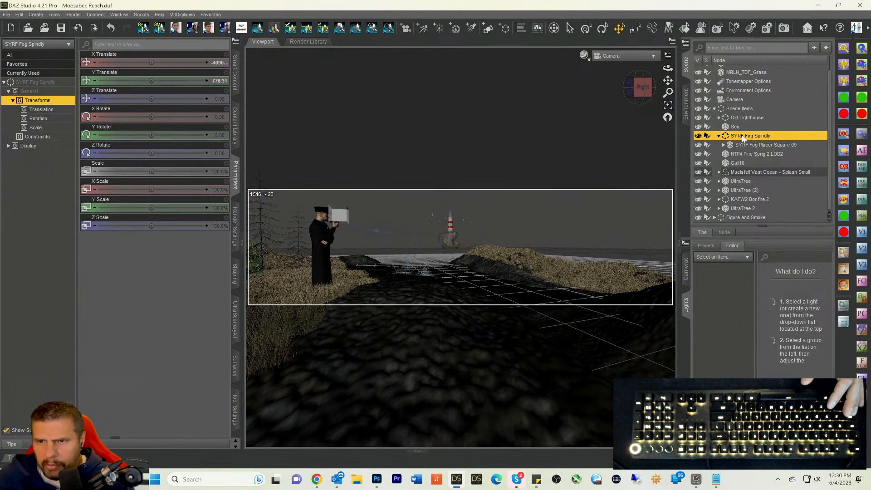
left_click(709, 137)
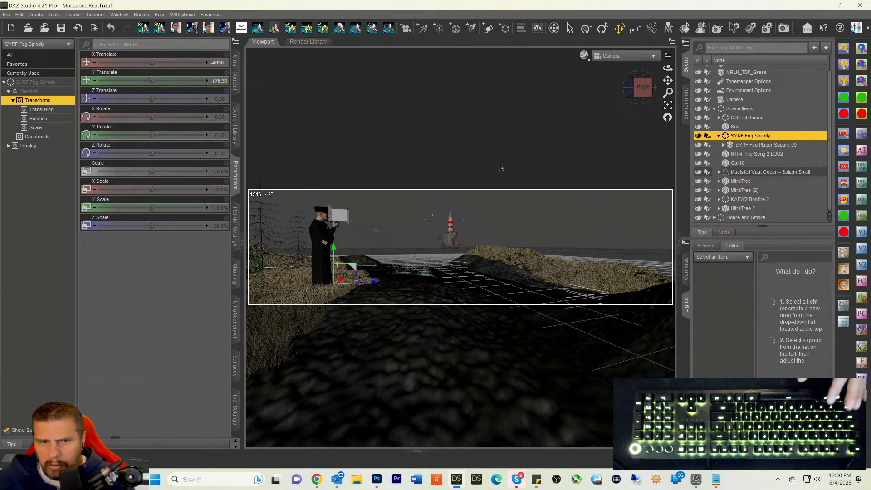
left_click(383, 240)
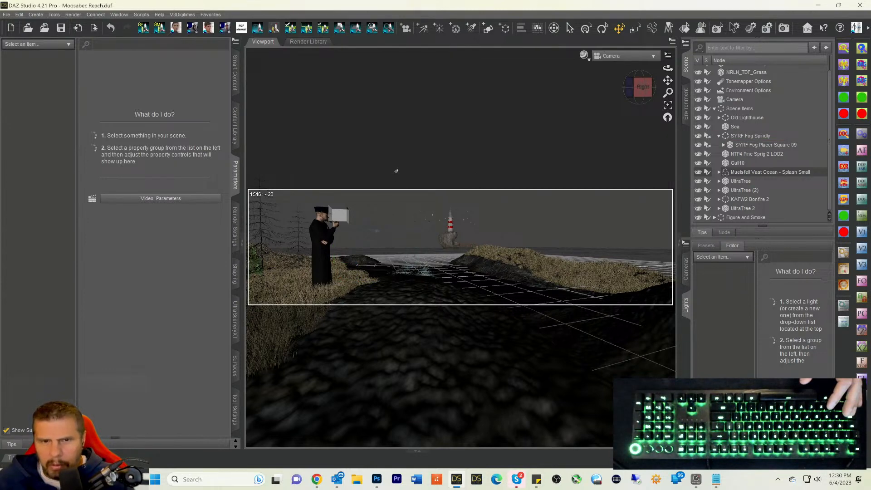
Step: Check where the KAFW2 Bonfire 2 group sits in the scene and look at the scatter groups inside TD3_AZone
left_click(742, 198)
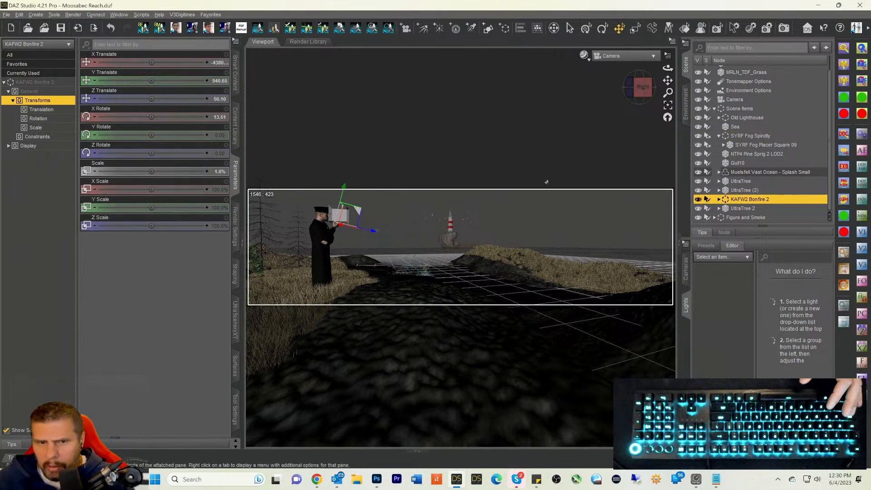
left_click(415, 212)
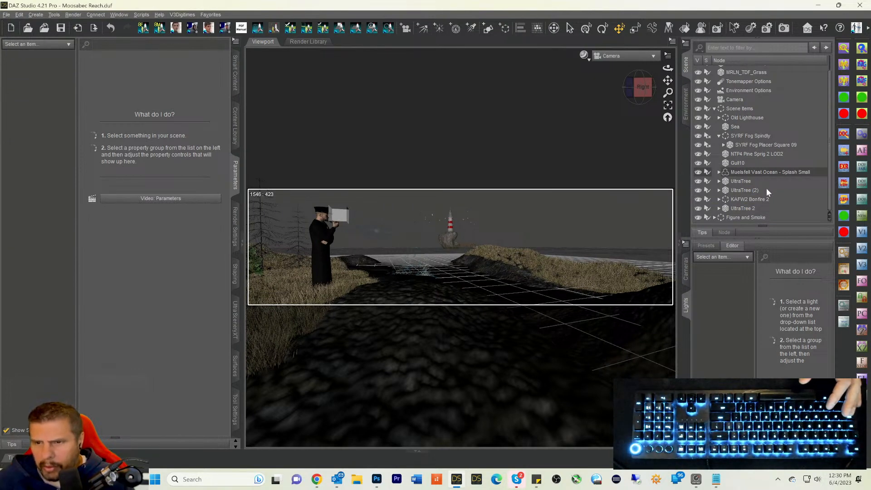
left_click(751, 199)
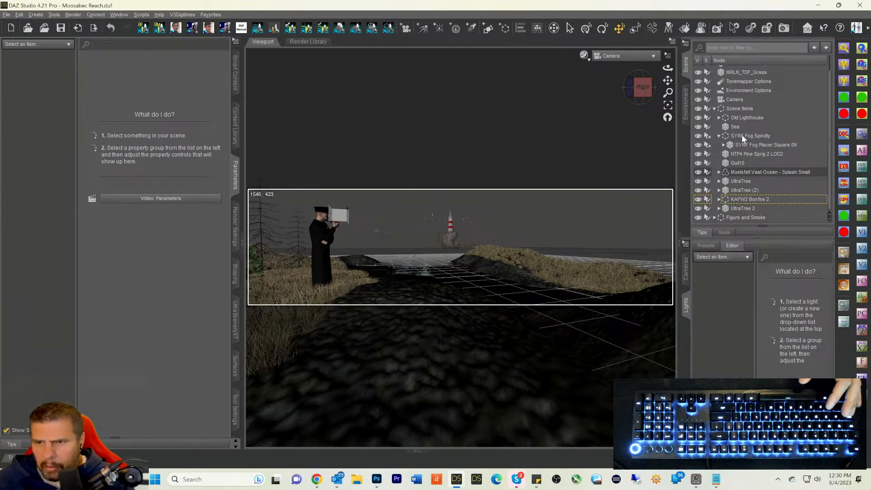
scroll(742, 144, "up", 1)
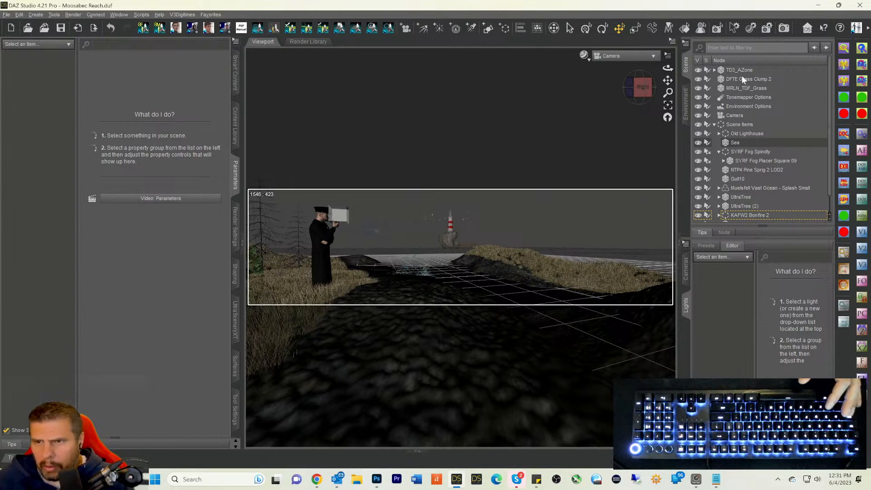
left_click(714, 70)
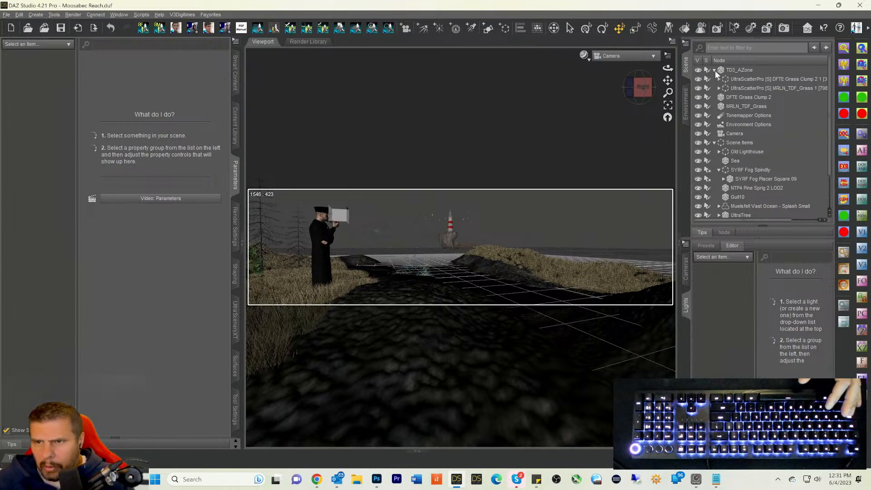
scroll(771, 173, "down", 2)
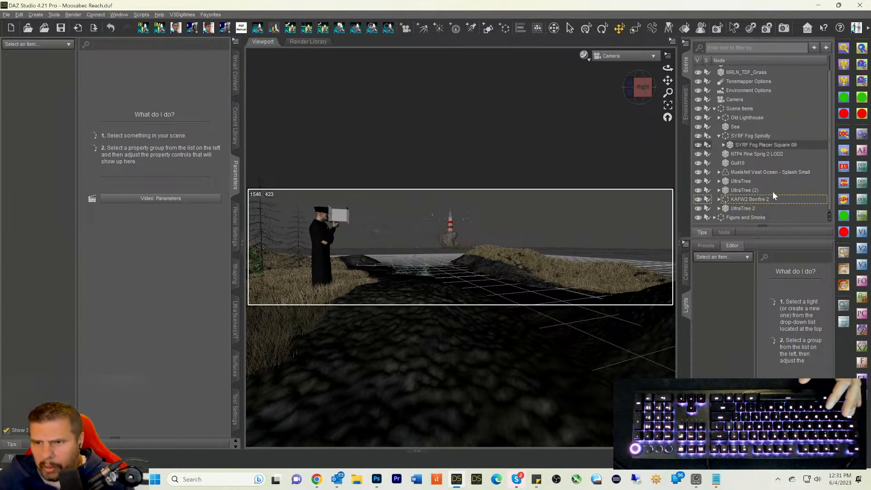
Step: Expand the Figure and Smoke group to examine its contents, deselect it, and review the rest of the scene's nodes
left_click(731, 217)
left_click(715, 217)
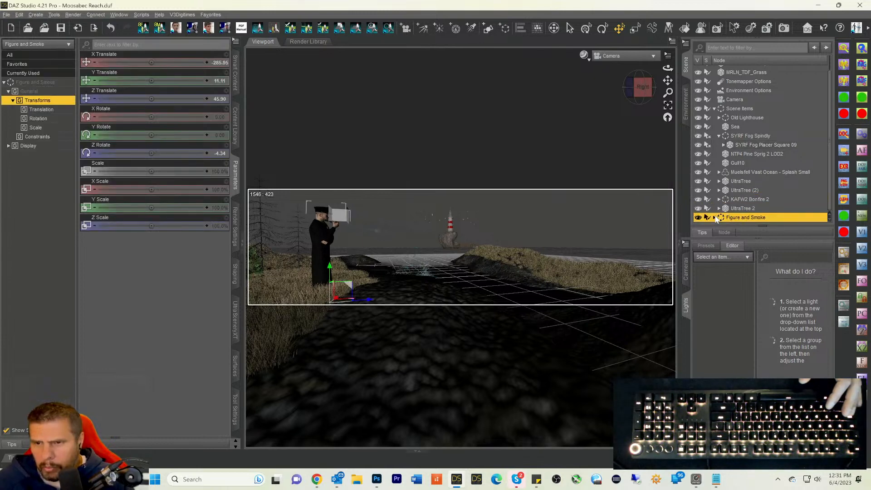
scroll(743, 173, "down", 1)
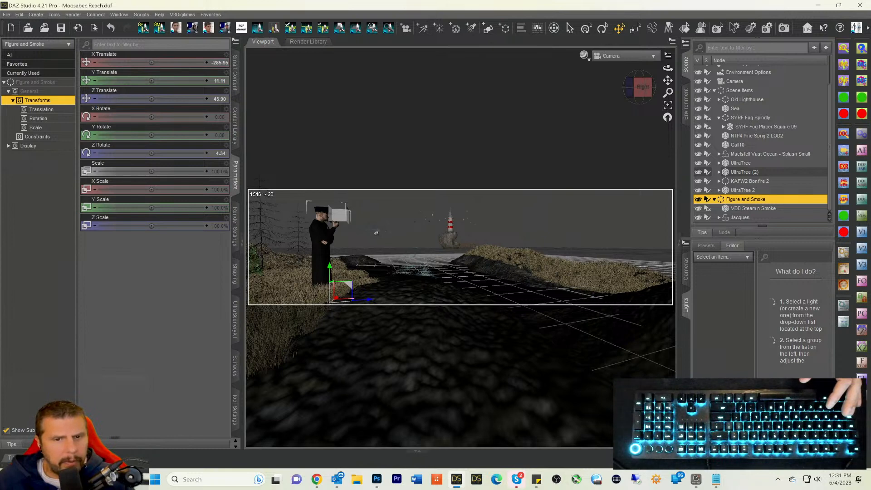
left_click(386, 208)
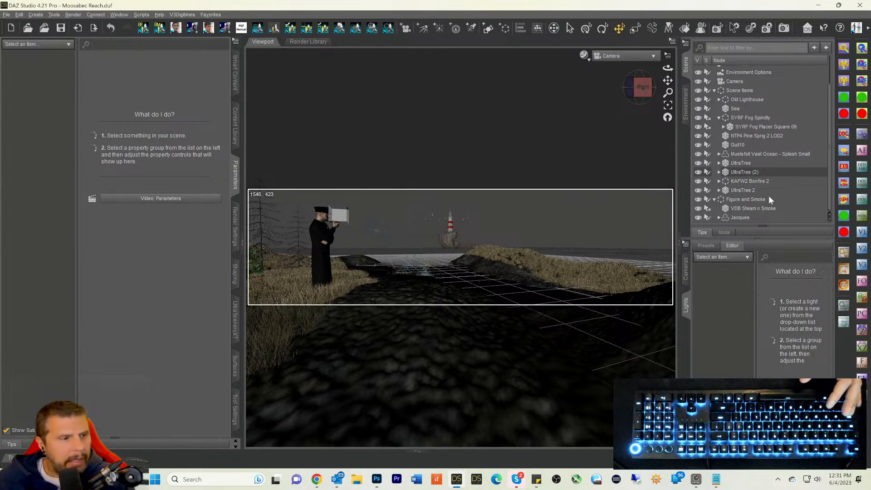
scroll(753, 118, "up", 1)
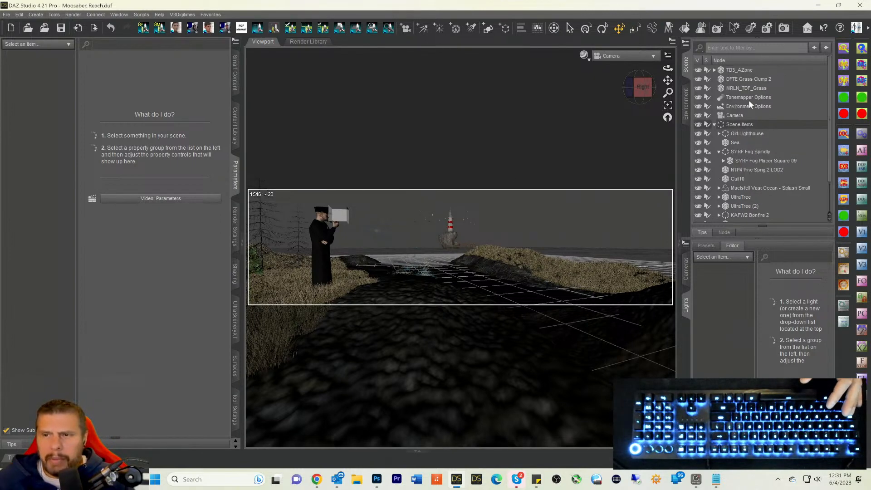
scroll(761, 108, "down", 1)
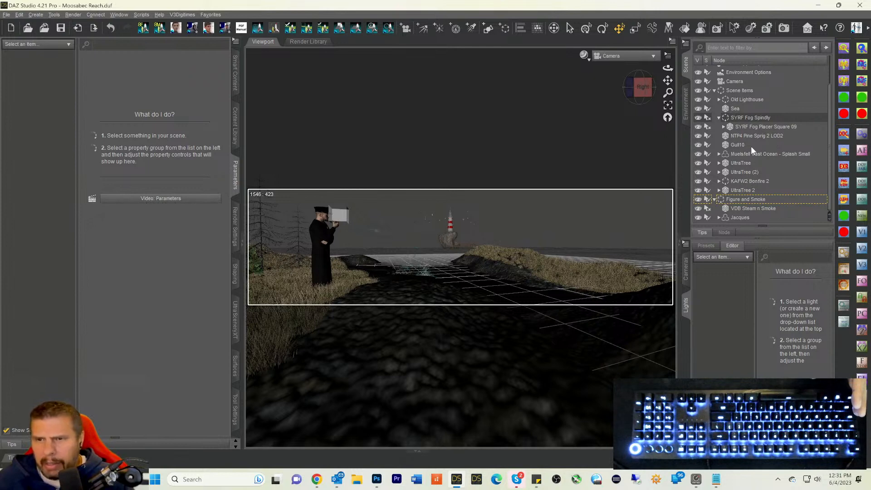
scroll(753, 148, "up", 1)
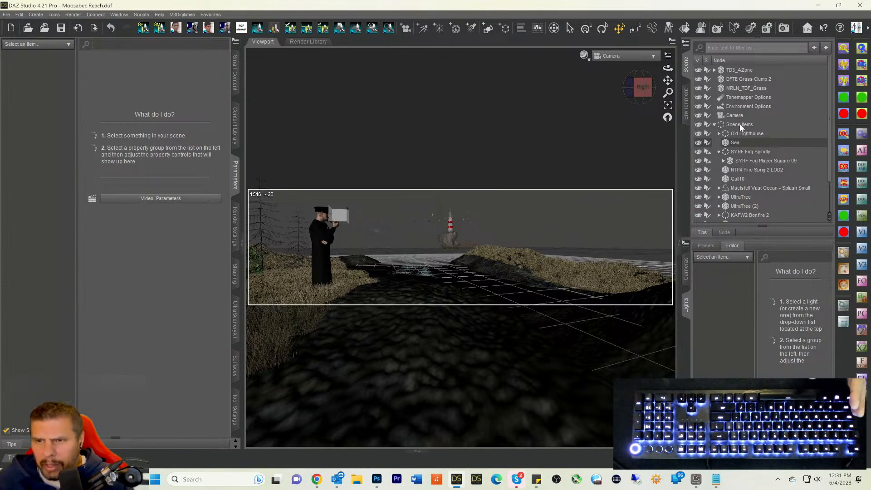
scroll(740, 120, "down", 1)
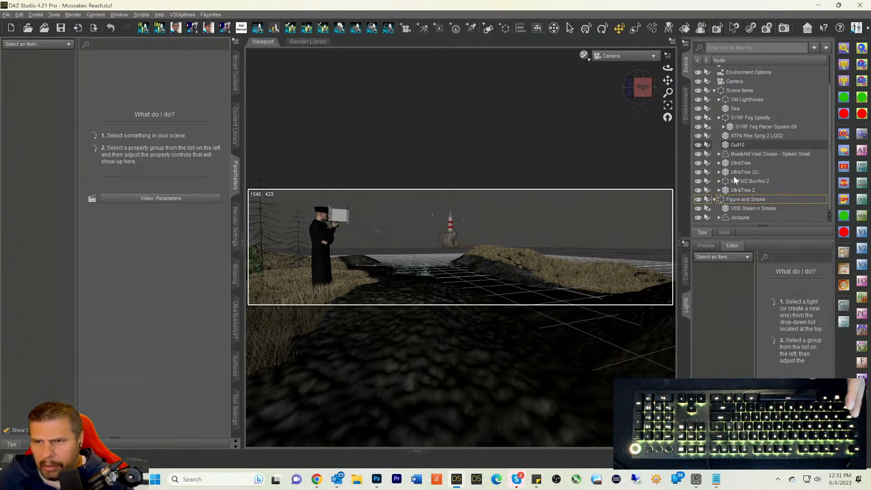
Step: Expand the UltraTree, UltraTree (2) and KAFW2 Bonfire 2 nodes to view their child items
left_click(719, 163)
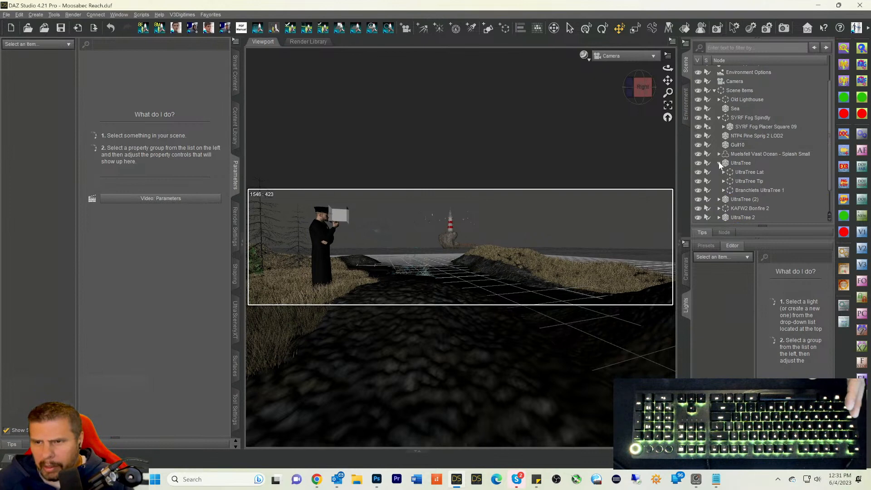
left_click(718, 199)
scroll(734, 182, "down", 2)
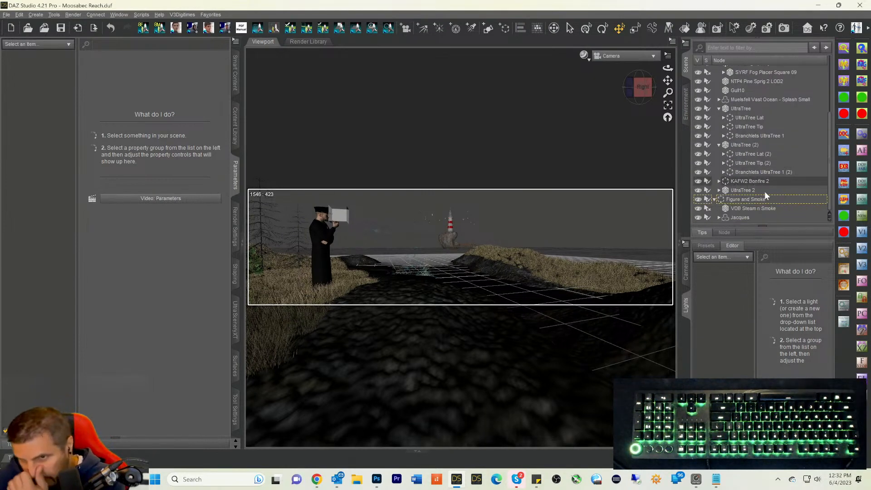
left_click(718, 181)
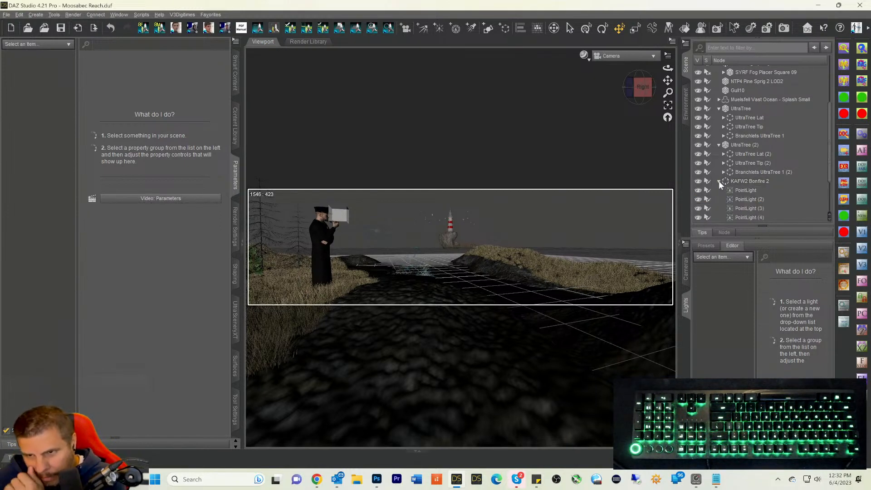
scroll(728, 184, "down", 2)
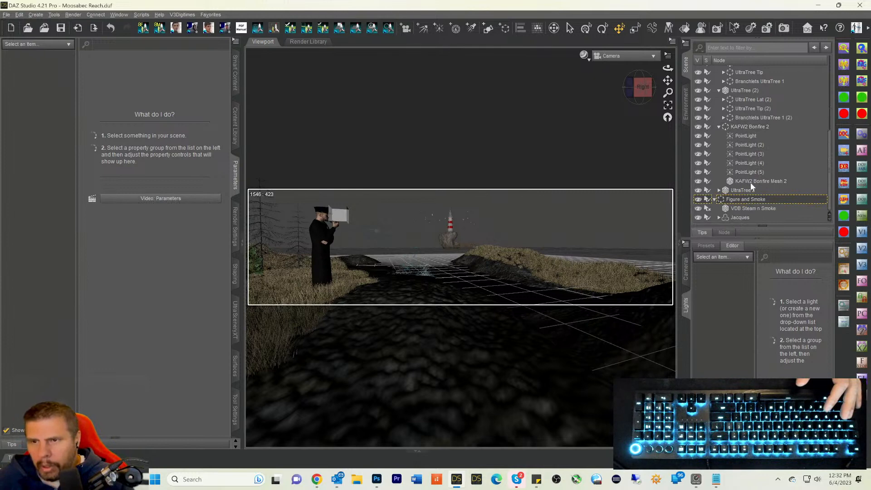
Step: Inspect the bonfire mesh, its parent group and each of its point lights, from PointLight to PointLight (5)
left_click(750, 181)
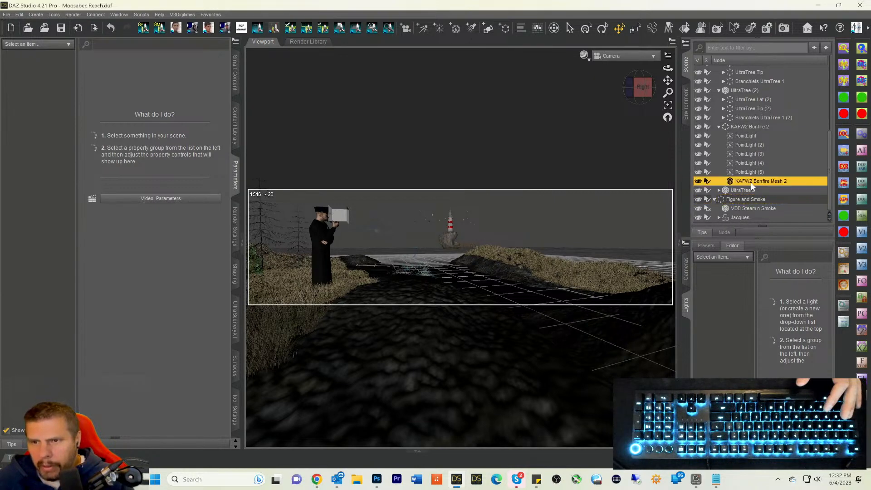
left_click(740, 129)
left_click(741, 135)
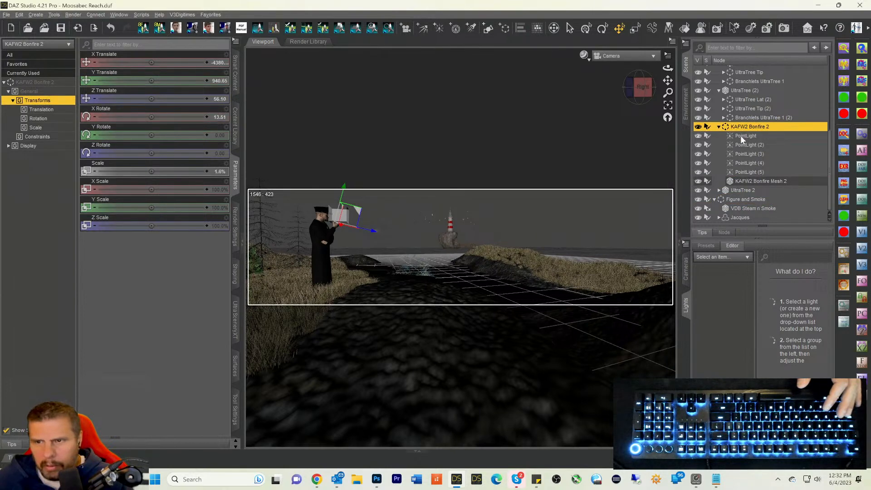
left_click(740, 145)
left_click(740, 153)
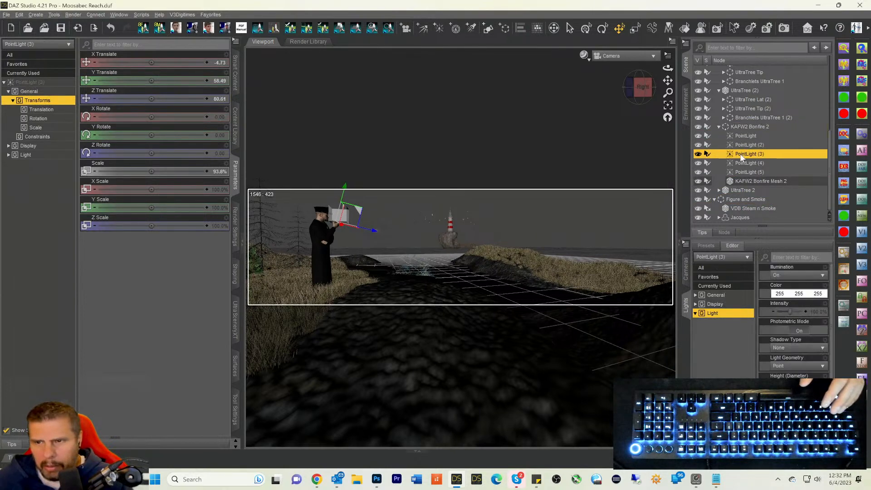
left_click(741, 163)
left_click(741, 170)
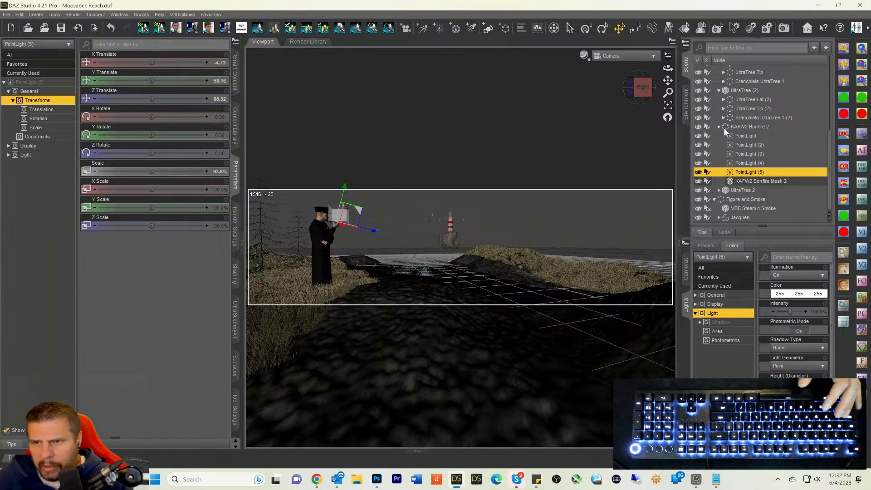
Step: Expand UltraTree 2 to view its parts and look back over the tree, fog and ocean nodes
left_click(719, 190)
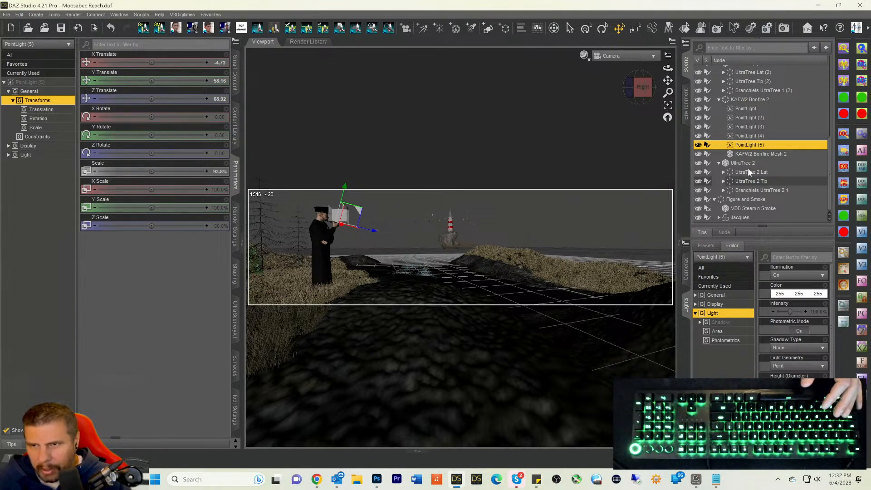
scroll(747, 166, "up", 2)
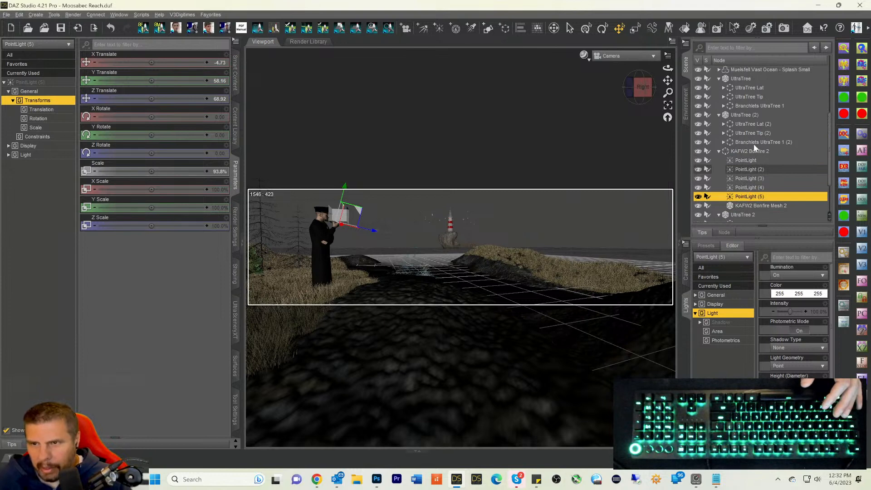
scroll(752, 144, "up", 2)
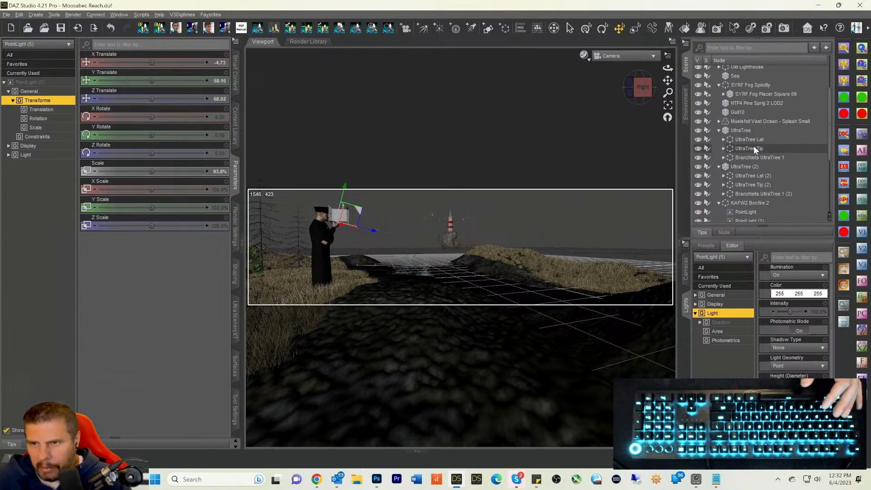
scroll(753, 145, "up", 1)
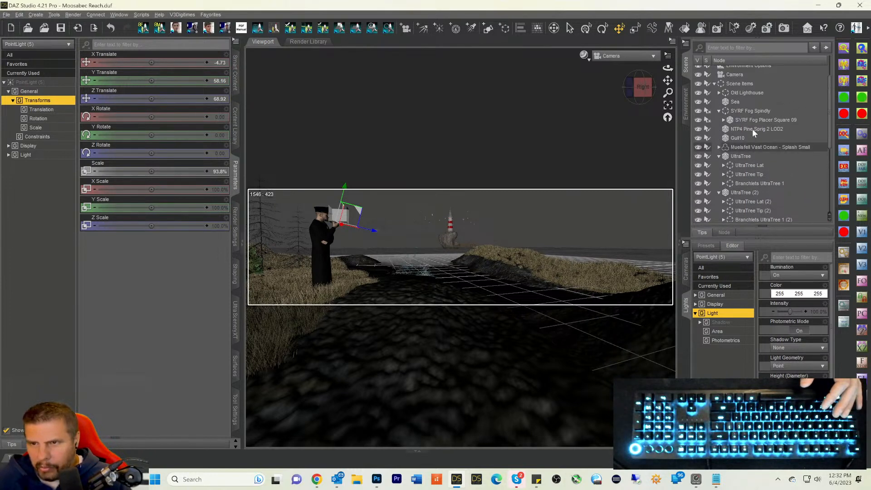
Step: Examine the Sea, the parts of the Old Lighthouse group including Boats, and the TD3_AZone grass scatter groups
left_click(730, 101)
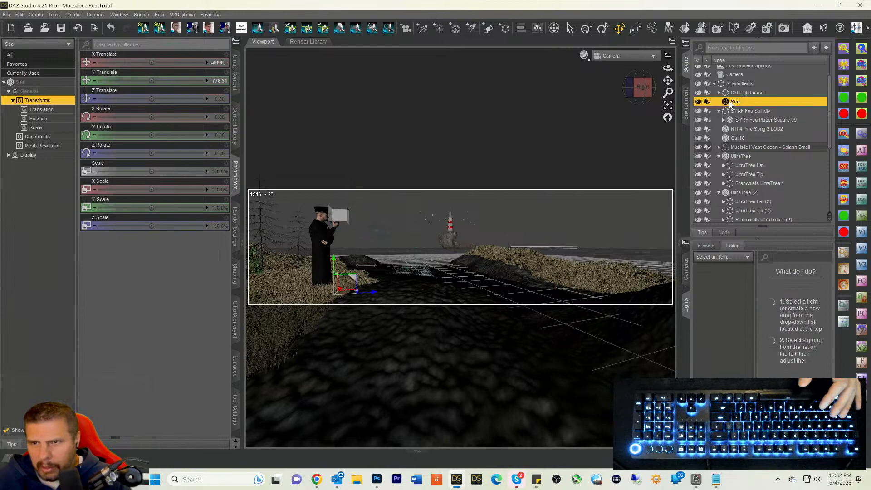
left_click(730, 93)
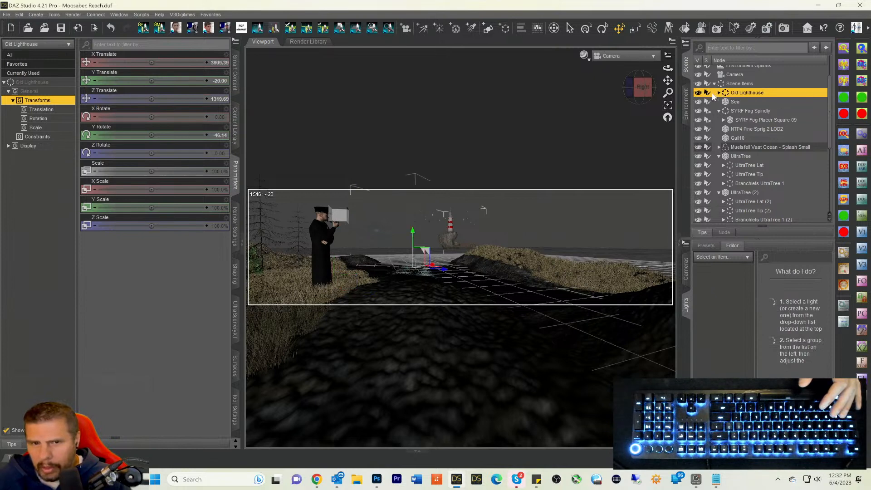
left_click(718, 93)
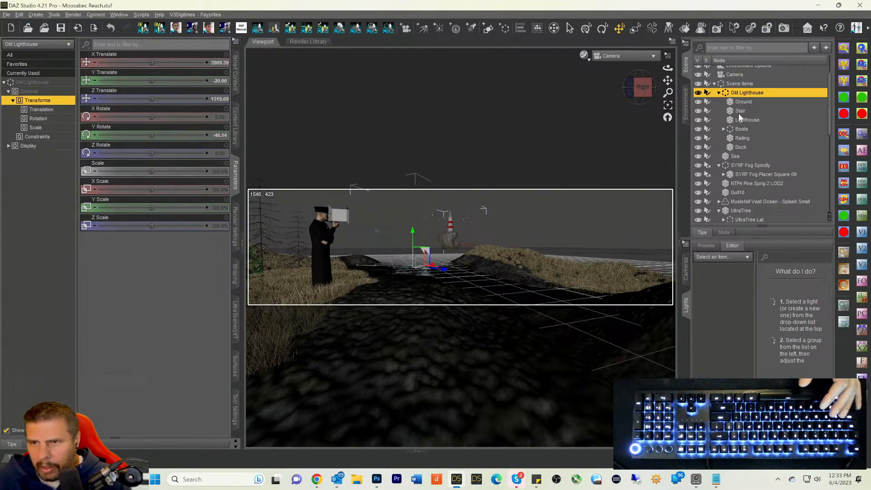
left_click(723, 128)
left_click(723, 129)
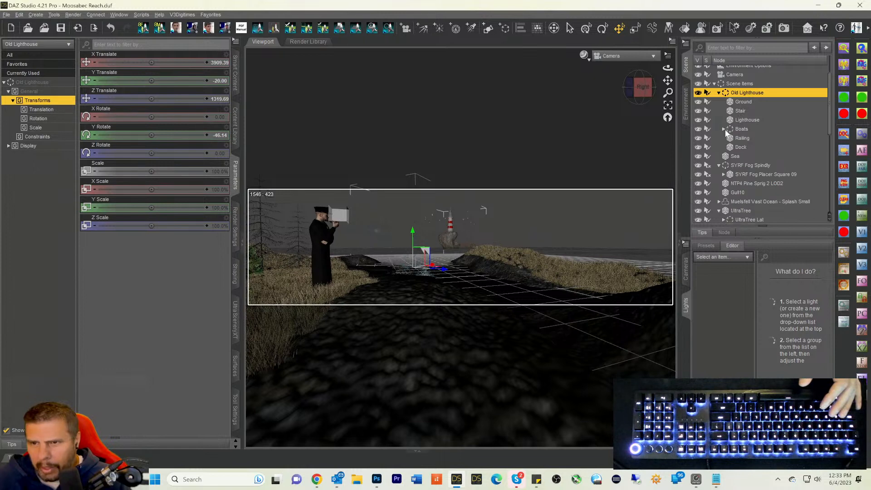
left_click(733, 156)
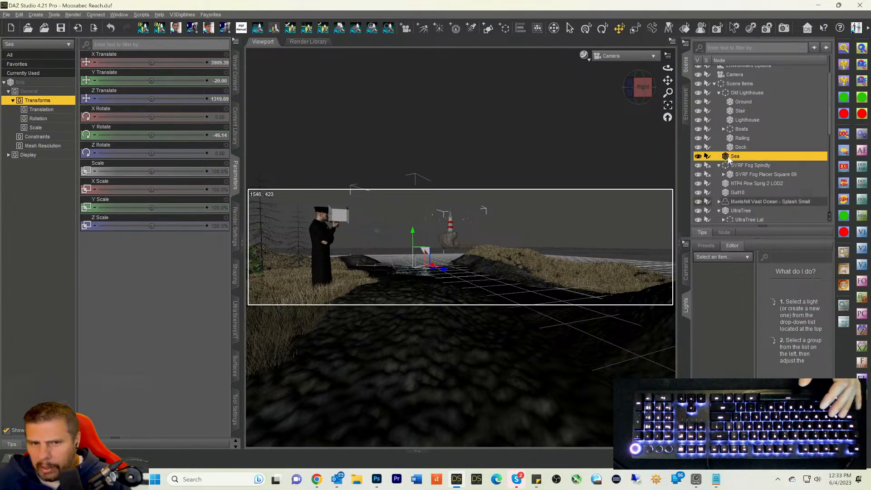
scroll(734, 131, "up", 3)
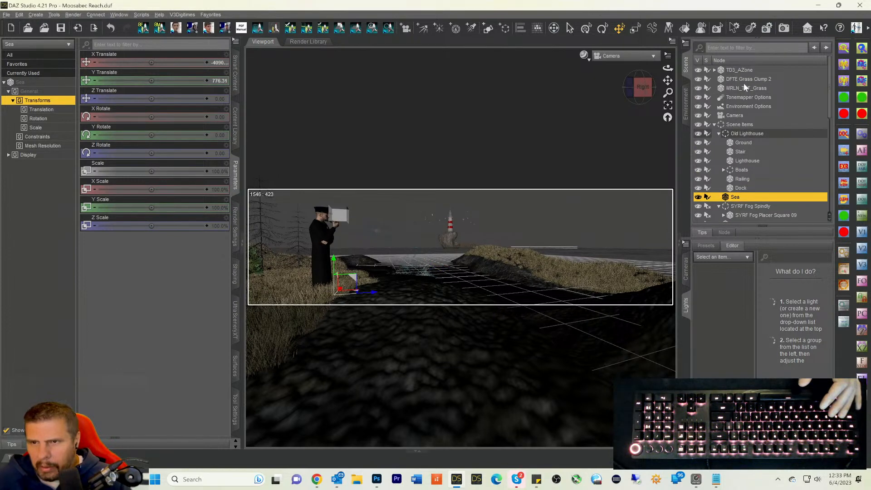
left_click(714, 70)
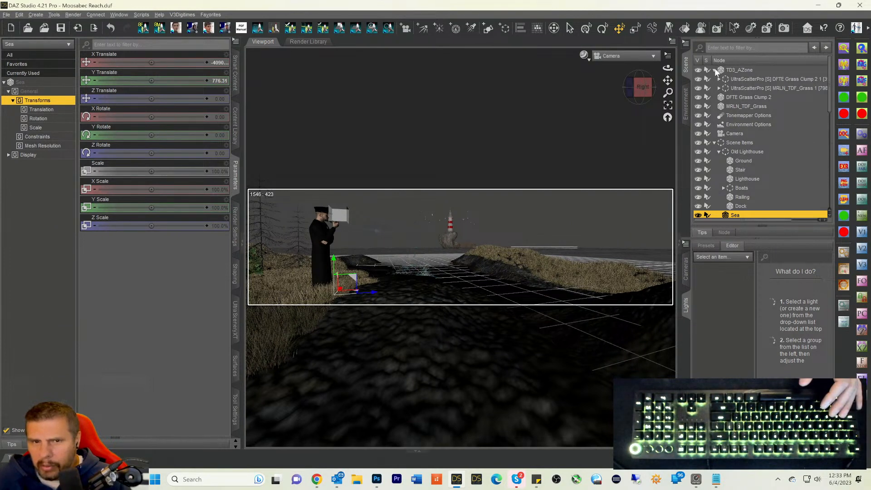
Step: Collapse TD3_AZone, clear the selection and look through the scene nodes down to the Figure and Smoke group
left_click(714, 70)
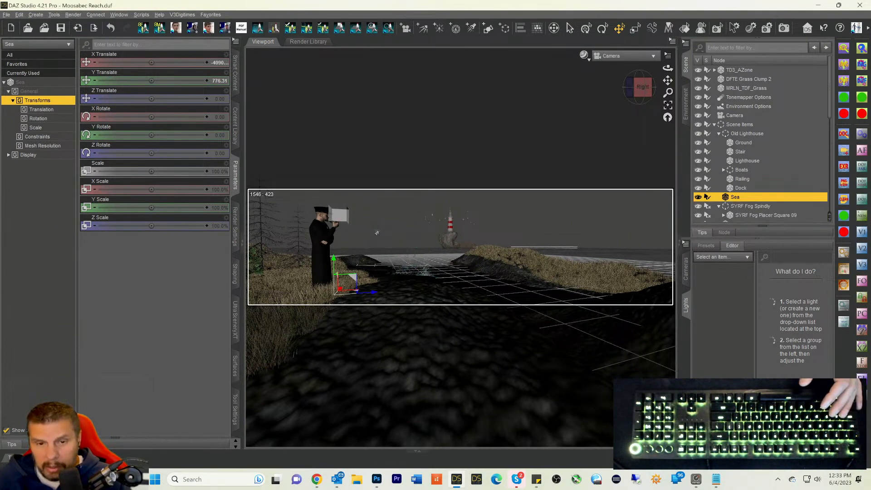
left_click(403, 145)
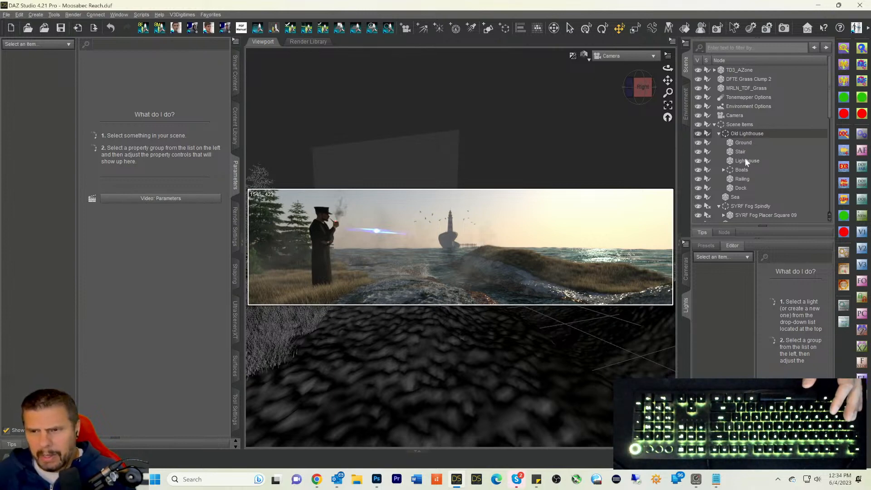
scroll(759, 159, "down", 1)
scroll(756, 153, "down", 1)
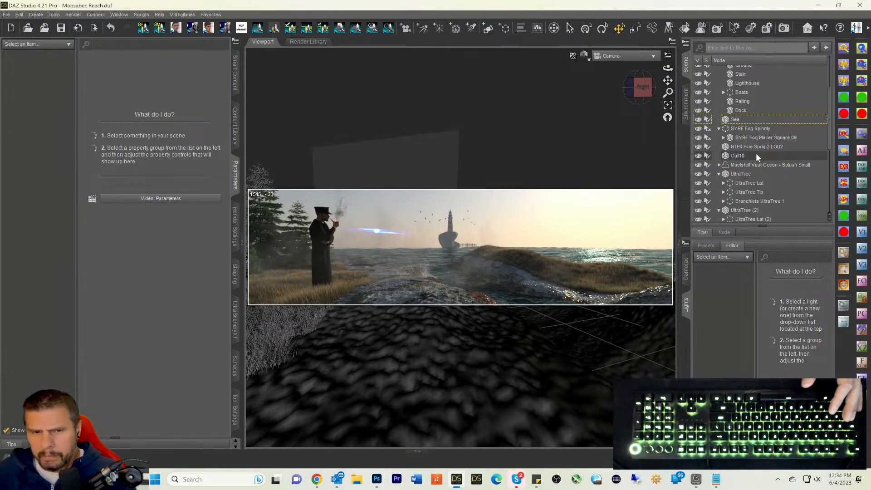
scroll(765, 170, "down", 3)
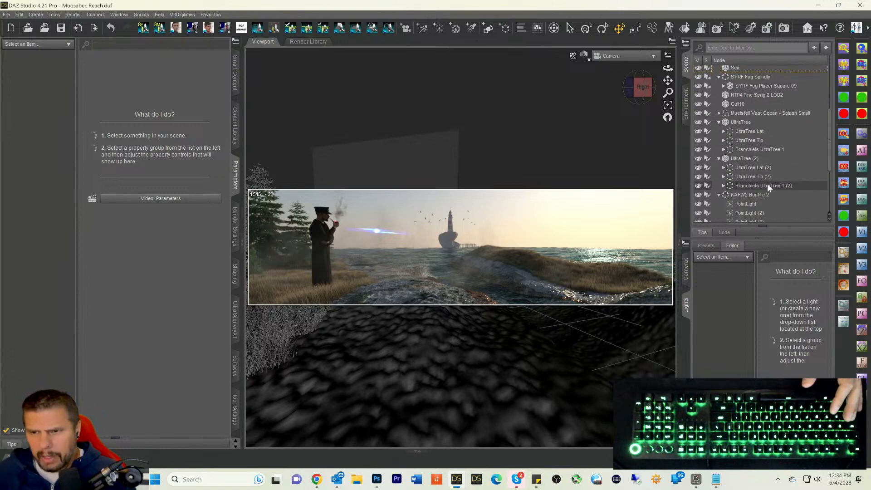
scroll(766, 185, "down", 2)
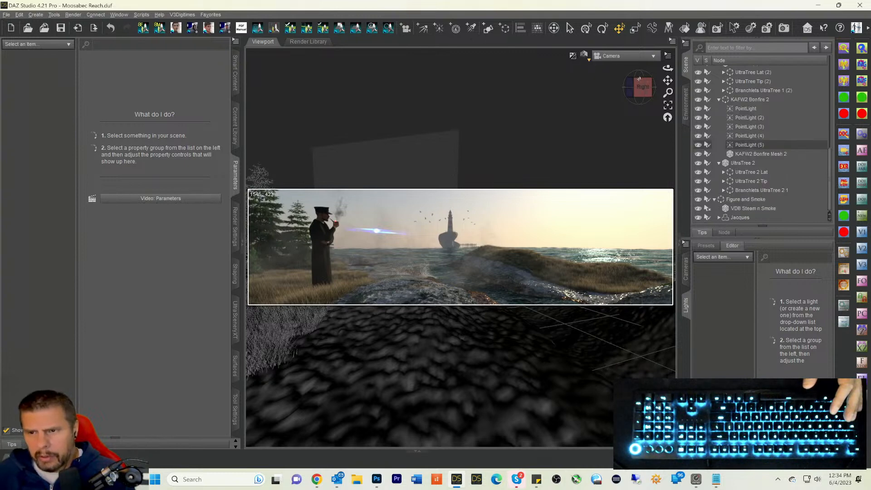
Step: Switch the viewport to Perspective View with textured shading and orbit to view the figure and grass terrain from the front
left_click(618, 57)
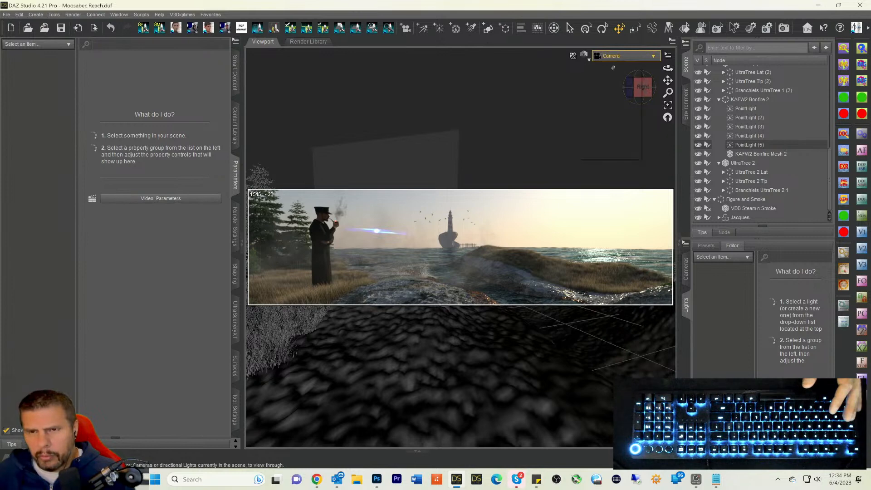
left_click(613, 67)
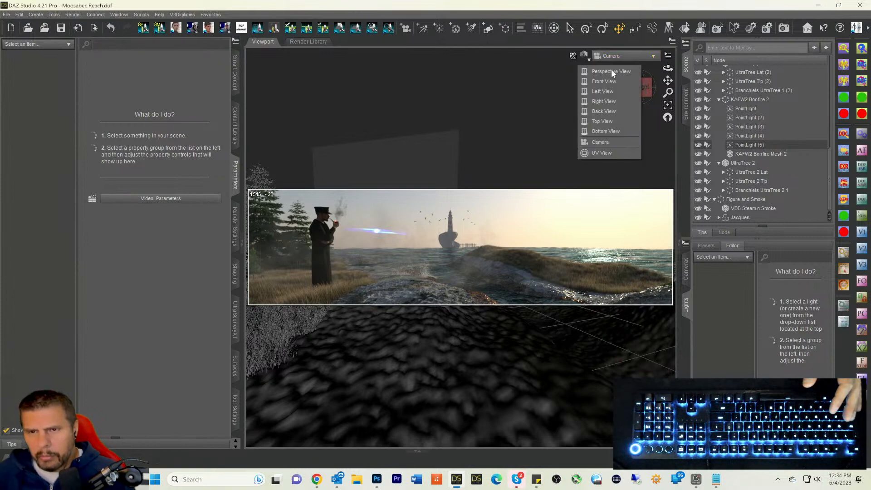
left_click(611, 71)
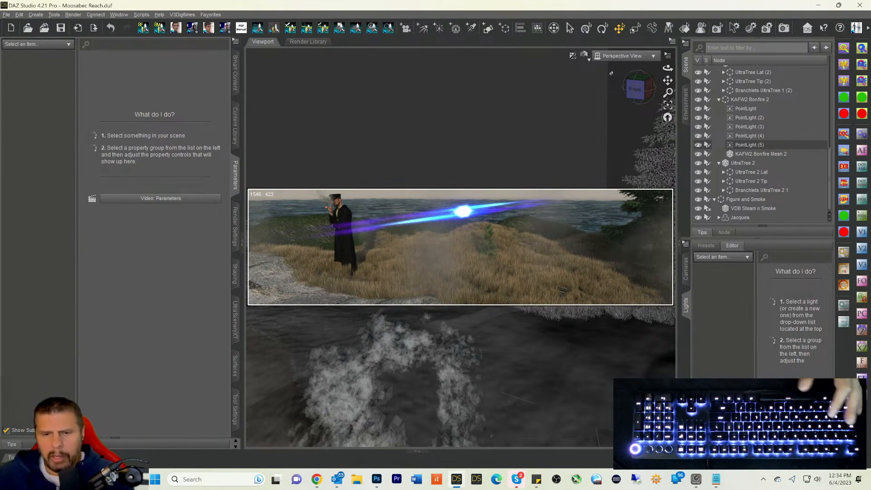
key("ctrl+9")
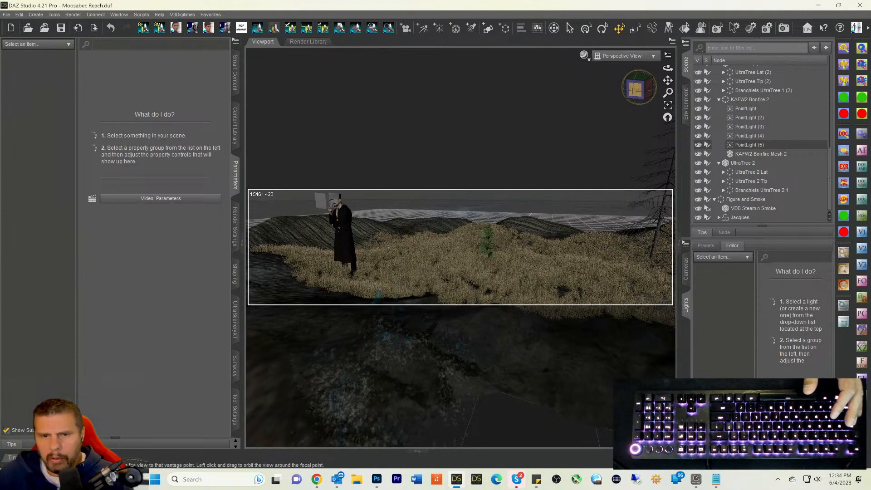
mouse_move(636, 89)
left_mouse_down()
mouse_move(645, 93)
mouse_move(635, 87)
left_mouse_up()
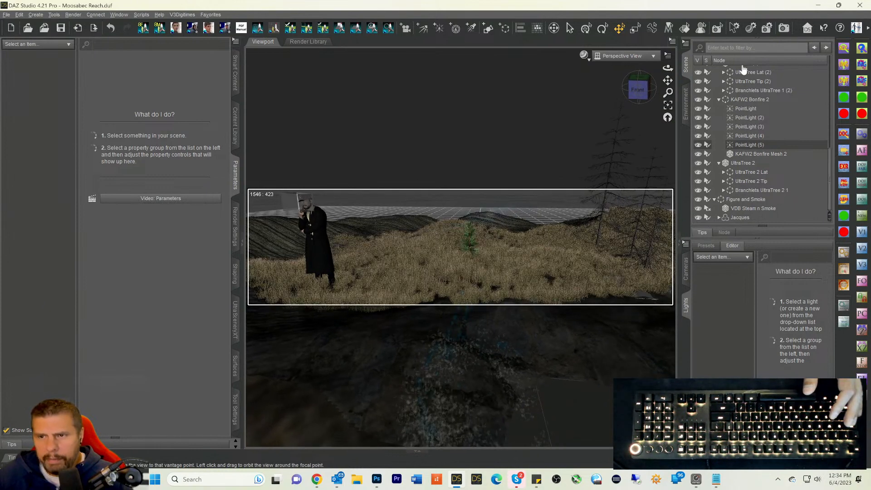
Step: Hide the TD3_AZone terrain and look around the remaining figure and objects from the left side
scroll(761, 86, "up", 5)
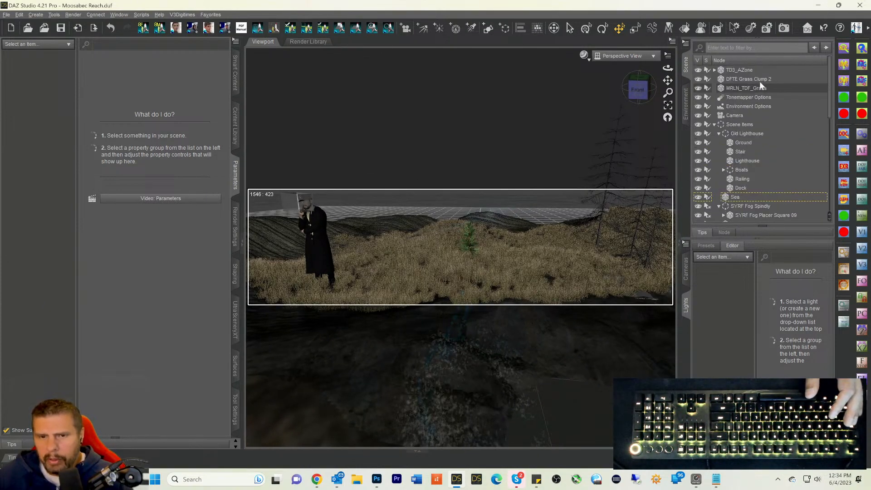
left_click(742, 70)
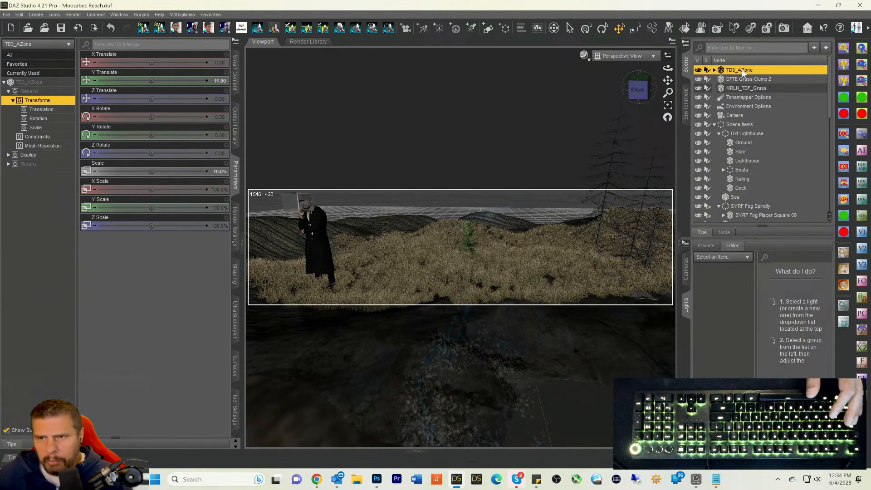
left_click(698, 70)
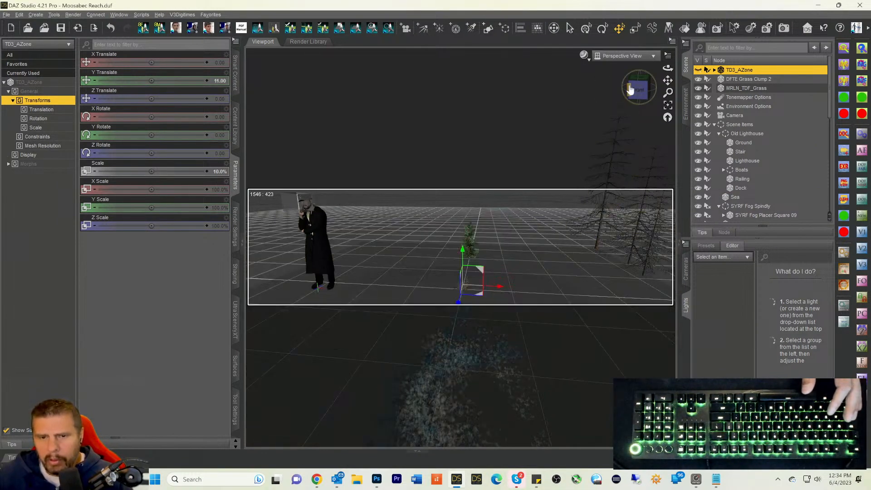
left_click_drag(634, 88, 595, 76)
left_click_drag(339, 235, 310, 203)
left_click_drag(639, 88, 712, 83)
left_click_drag(409, 273, 381, 242, "ctrl+alt")
Step: Expand TD3_AZone and its two UltraScatterPro grass groups, and delete the Starburst_Foreground item found there
left_click(715, 70)
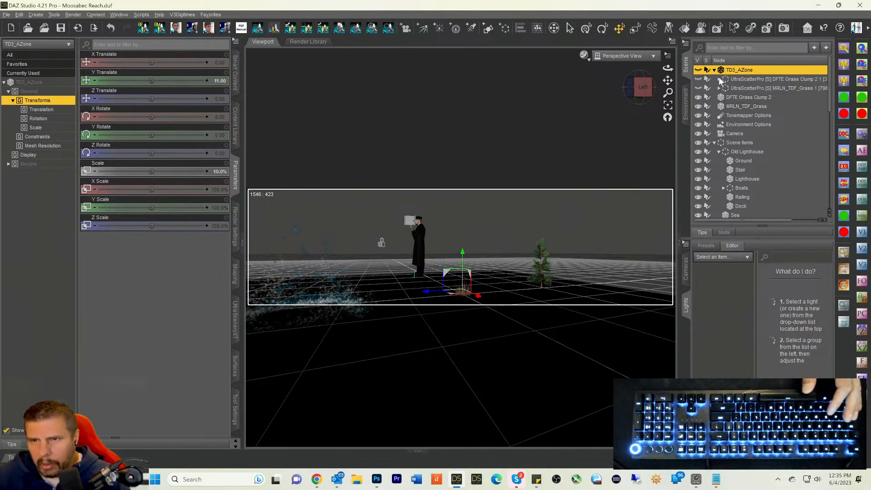
left_click(719, 79)
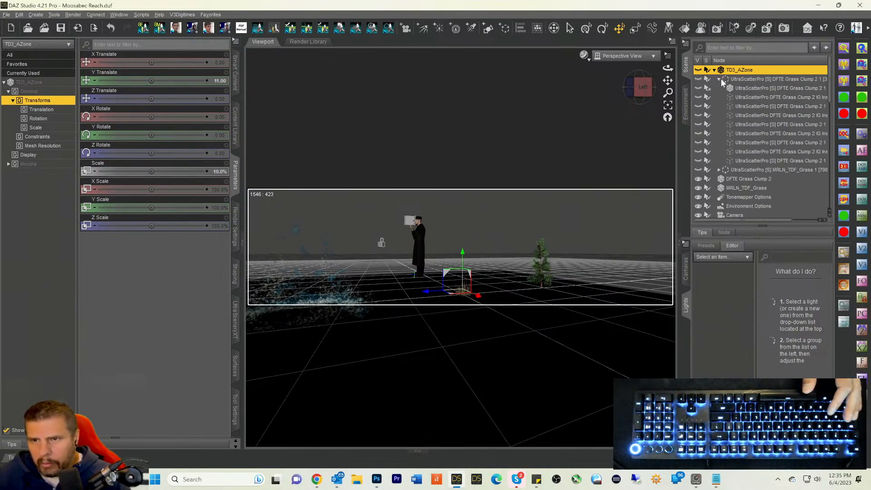
left_click(719, 169)
scroll(769, 129, "down", 5)
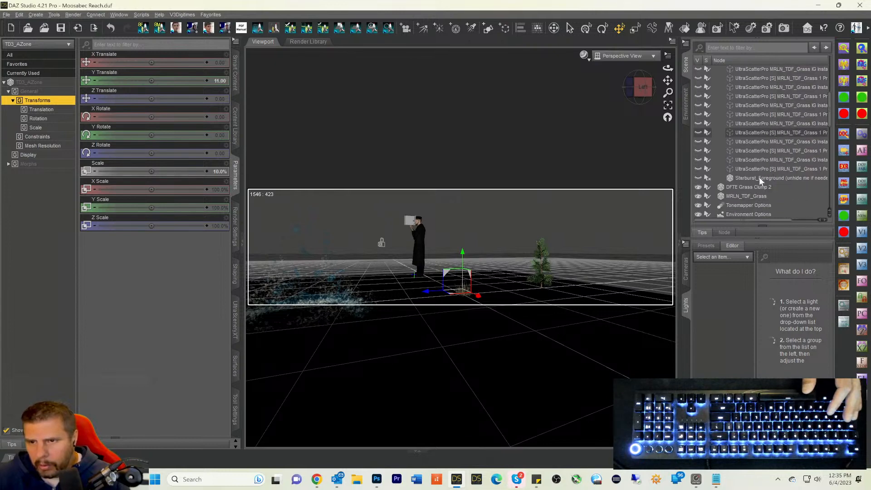
left_click(758, 177)
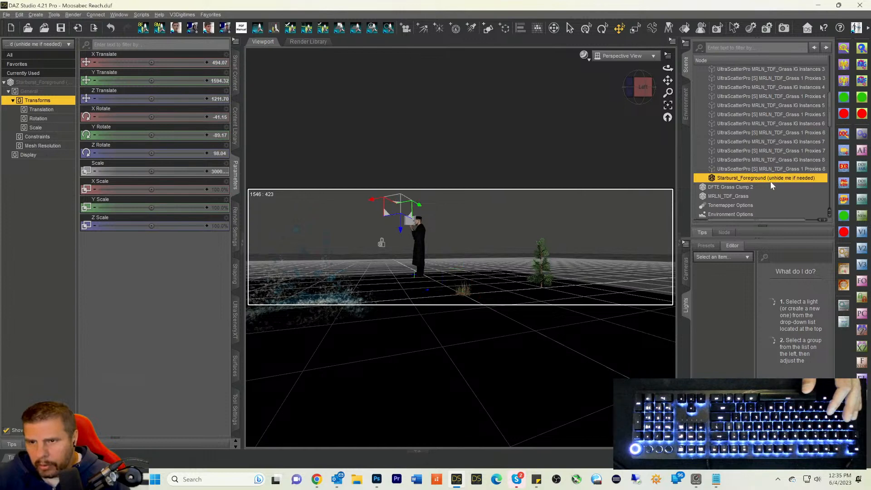
key("Delete")
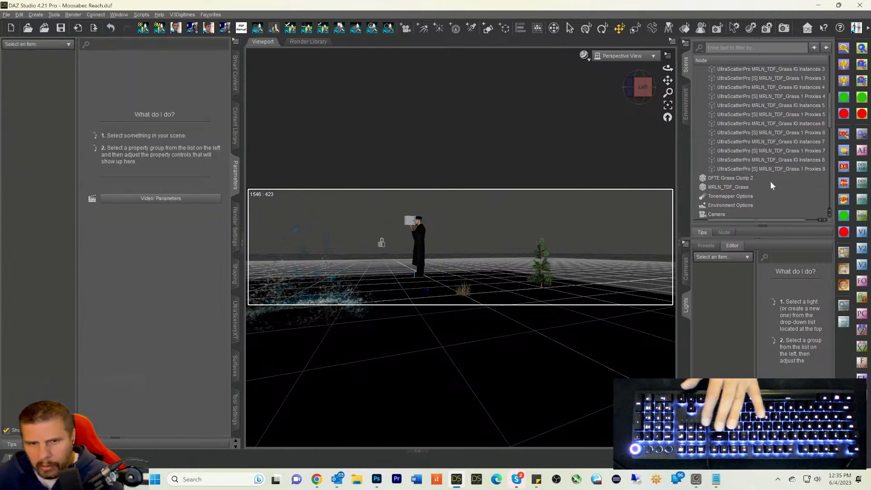
Step: Return the viewport to the scene Camera and collapse both UltraScatterPro grass groups under TD3_AZone
left_click(604, 55)
left_click(597, 129)
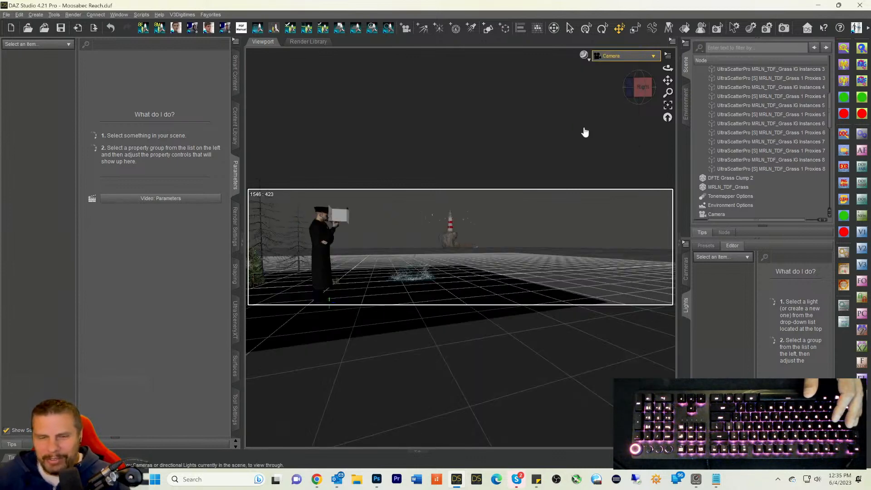
scroll(762, 80, "up", 7)
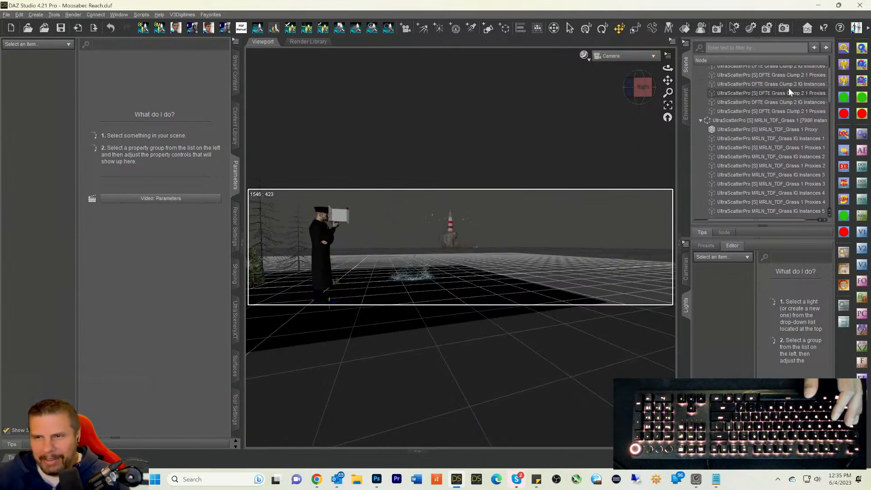
left_click(720, 71)
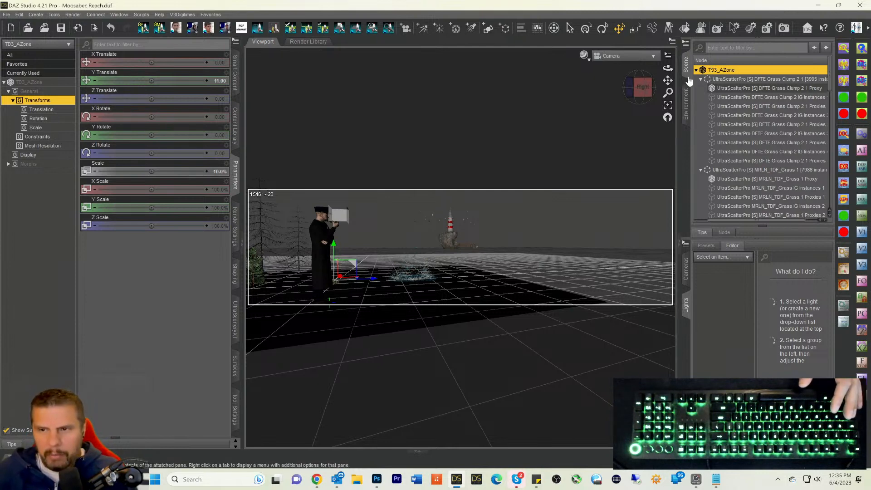
left_click(700, 78)
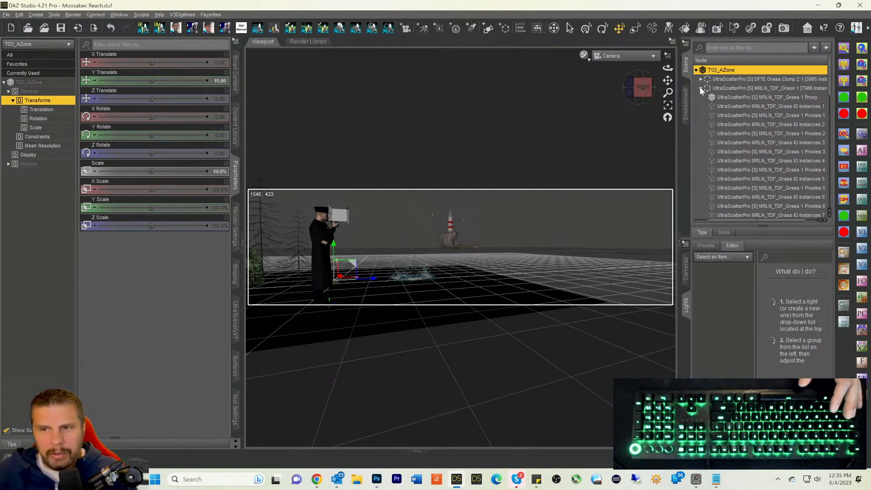
left_click(700, 88)
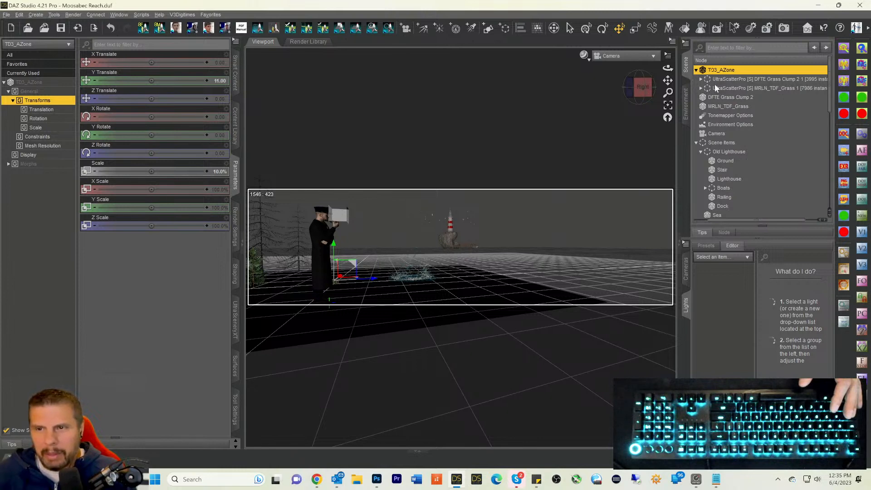
Step: Expand the DFTE Grass Clump 2 scatter group and make TD3_AZone visible again
left_click(701, 79)
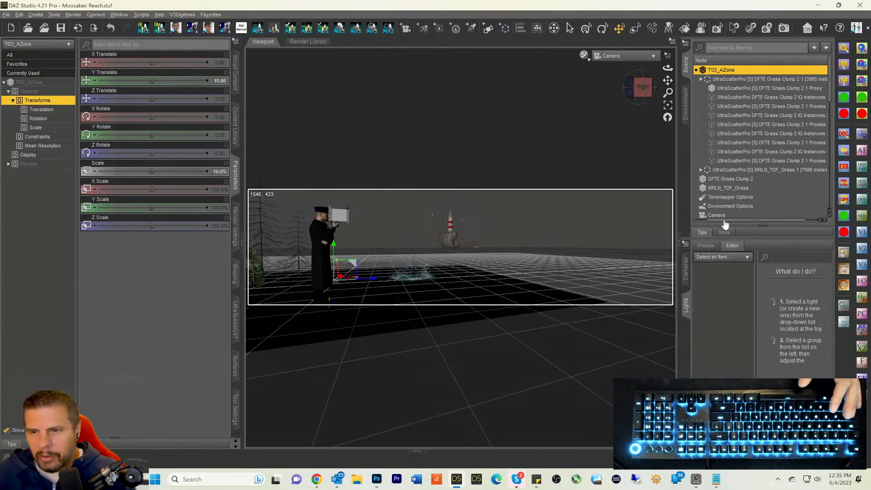
left_click_drag(724, 220, 696, 220)
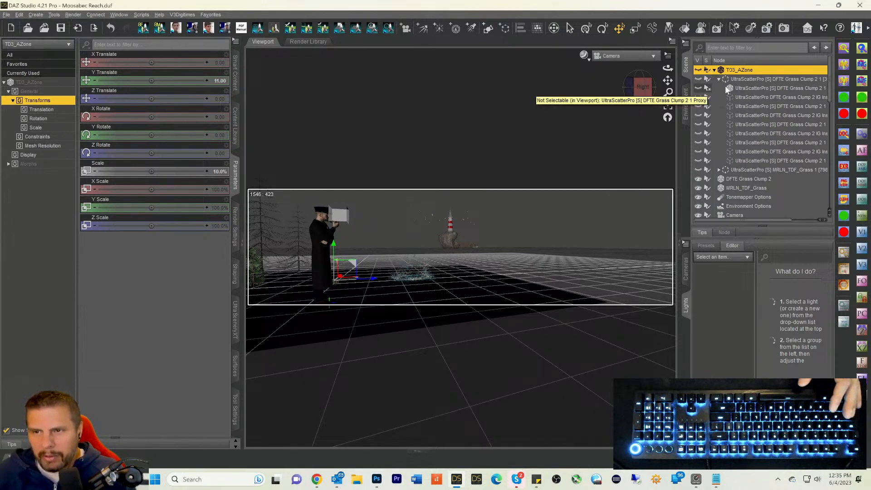
left_click(697, 70)
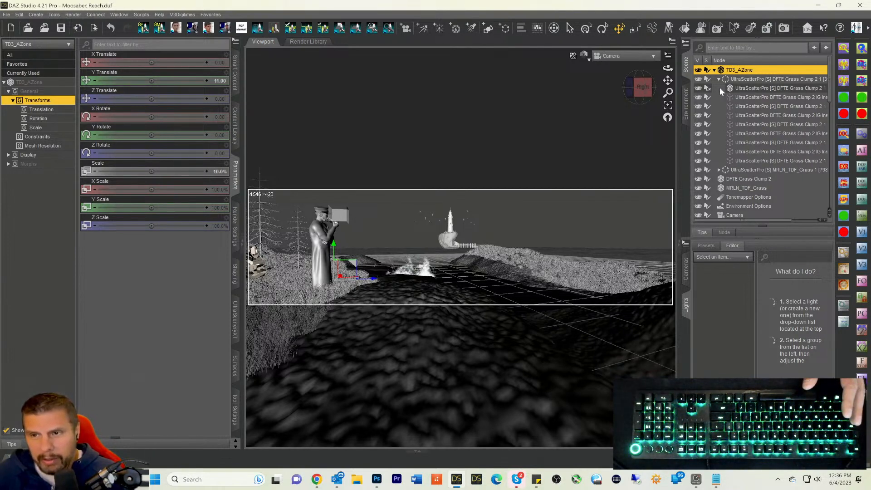
left_click(708, 88)
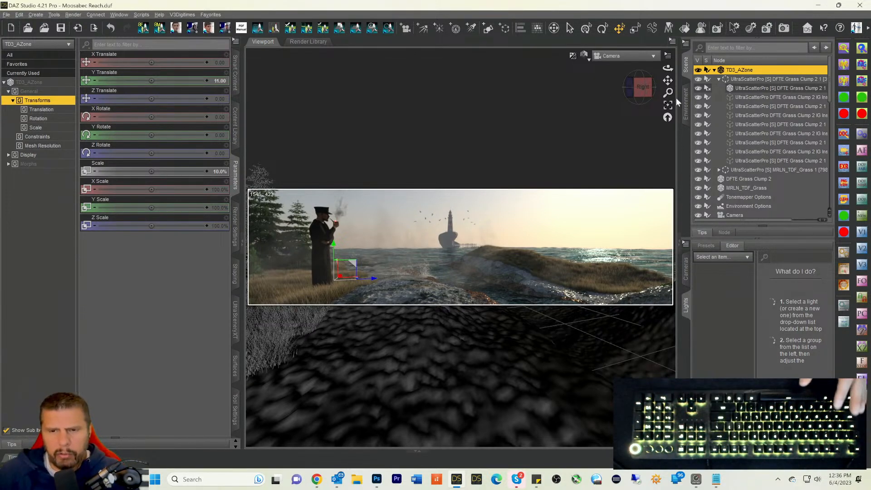
Step: Set the viewport back to textured shading and orbit and pan the camera so the figure and horizon sit lower in the banner frame
key("ctrl+9")
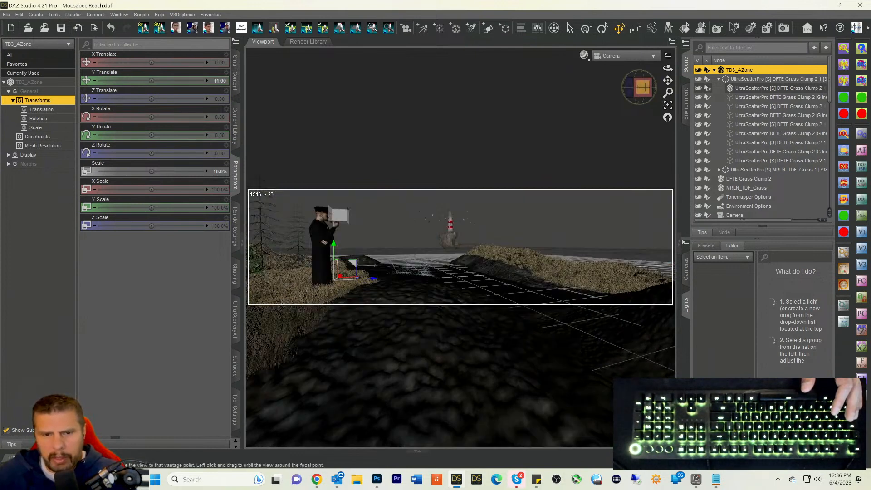
left_click_drag(643, 87, 640, 86)
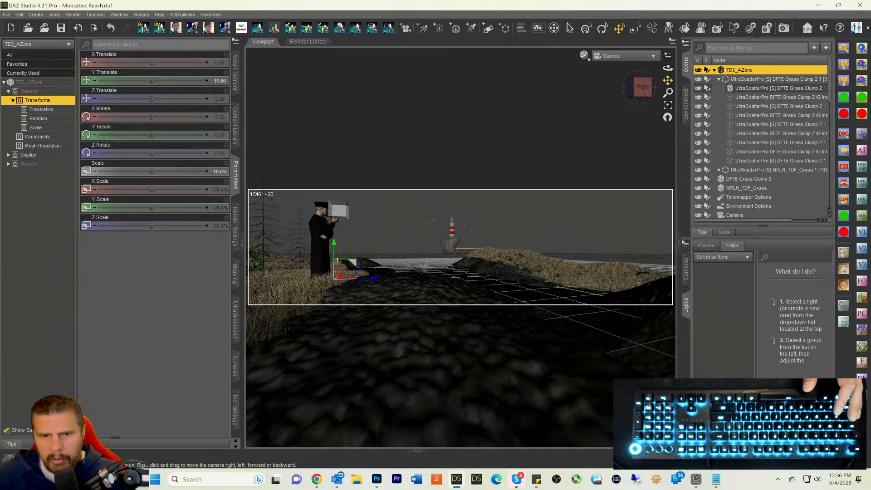
left_click_drag(667, 81, 667, 90)
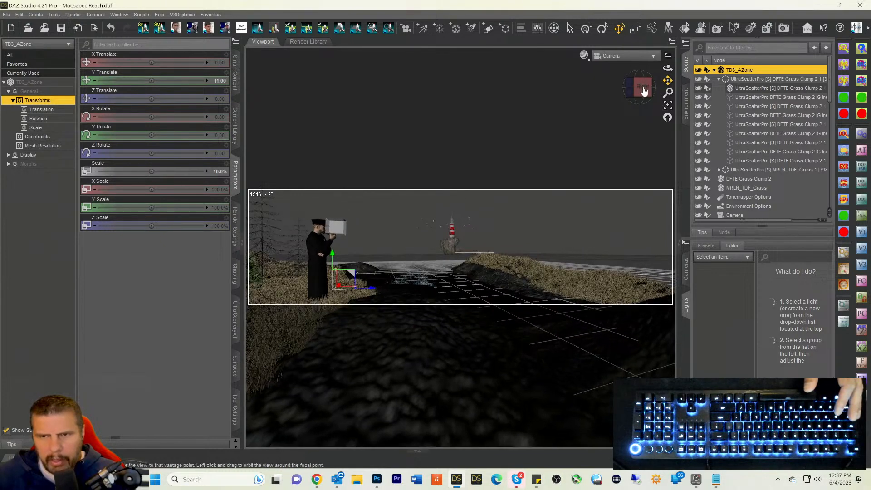
left_click_drag(642, 87, 644, 87)
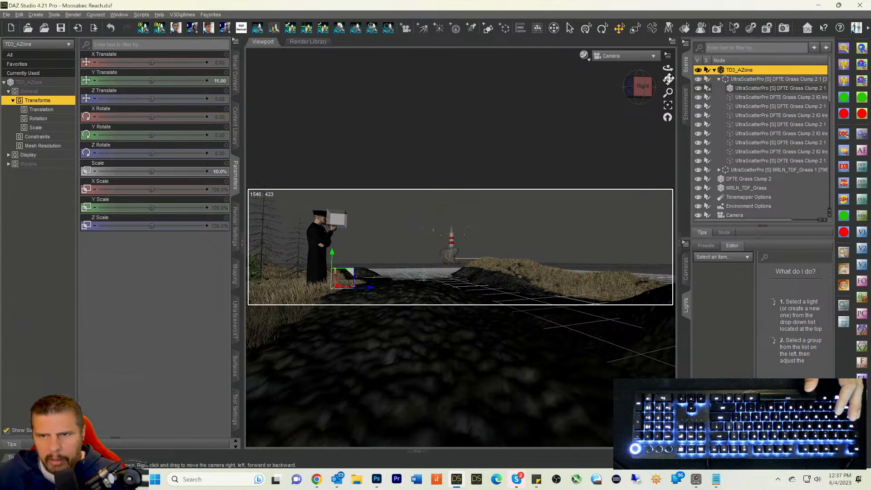
left_click_drag(667, 81, 668, 86)
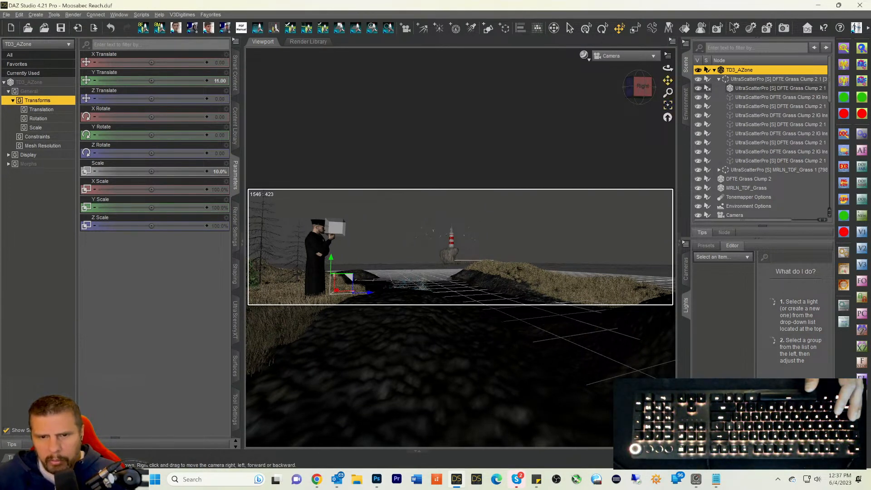
left_click_drag(668, 80, 673, 80)
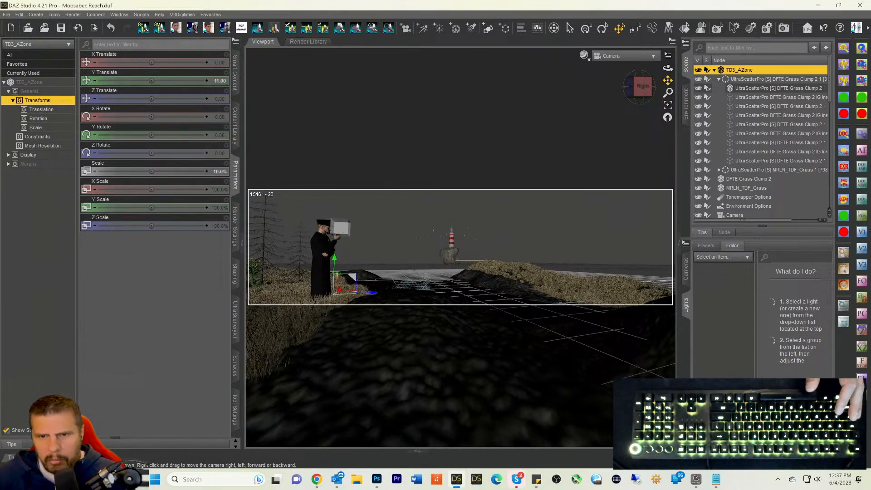
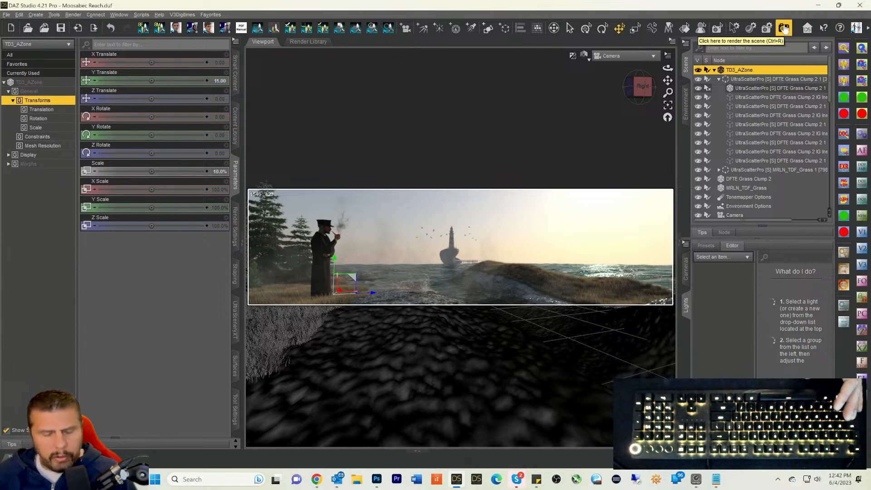
Step: Start saving the scene under a new name and go to the My DAZ Studio Renders folder
left_click(6, 18)
mouse_move(65, 81)
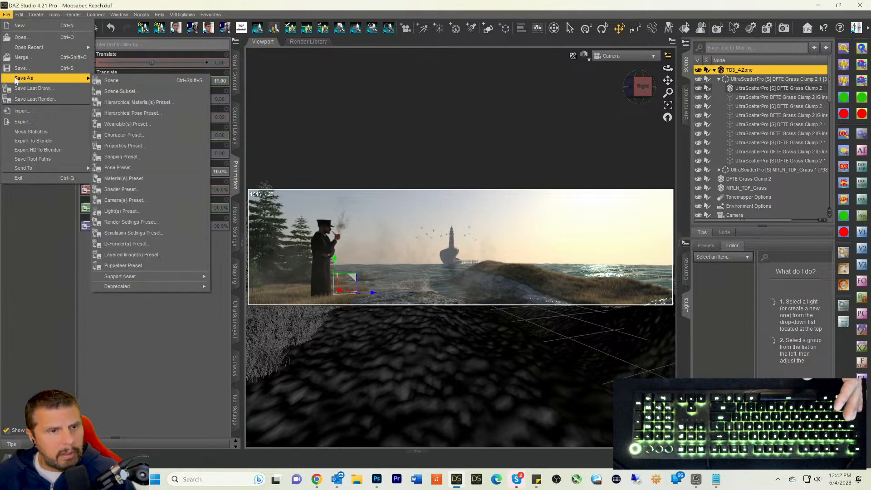
left_click(98, 84)
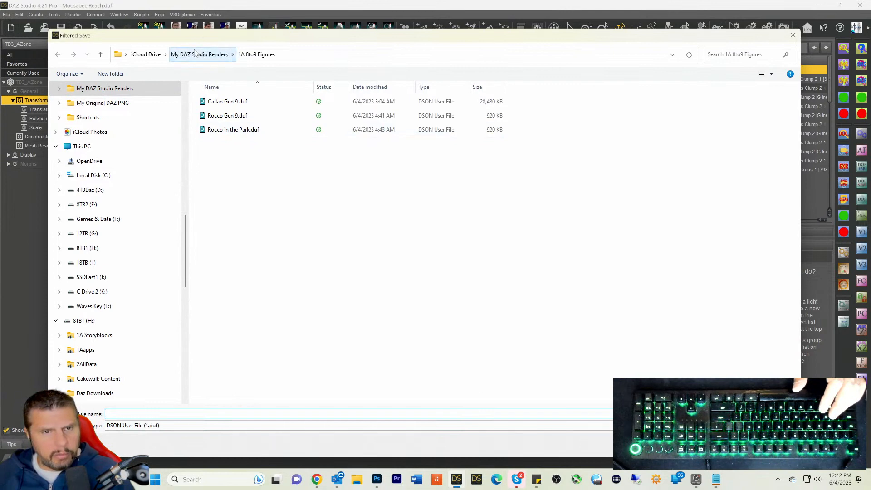
left_click(194, 54)
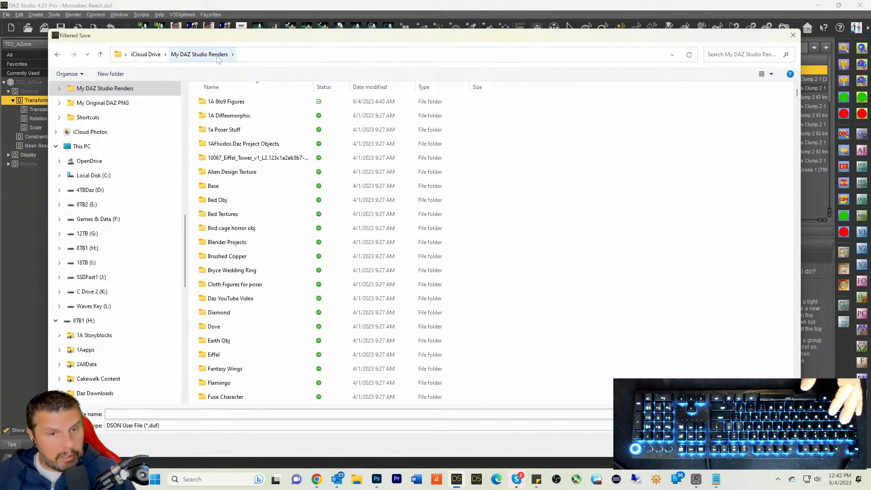
Step: Name the scene file "Moosebec Reach Banner" and save it, accepting the checked scene save options
left_click(123, 414)
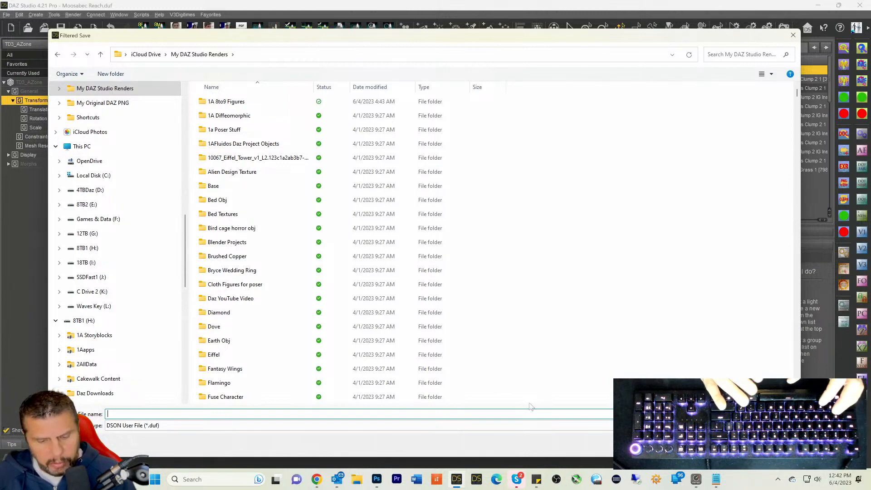
type("Mol")
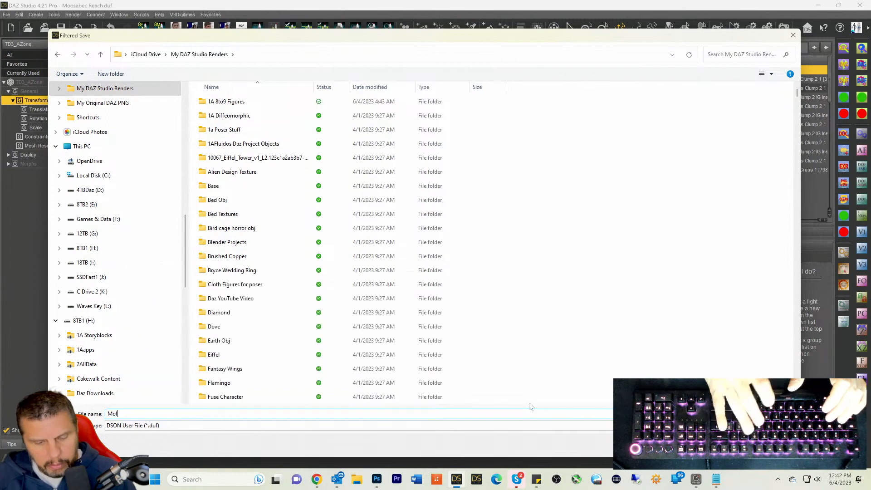
key("BackSpace")
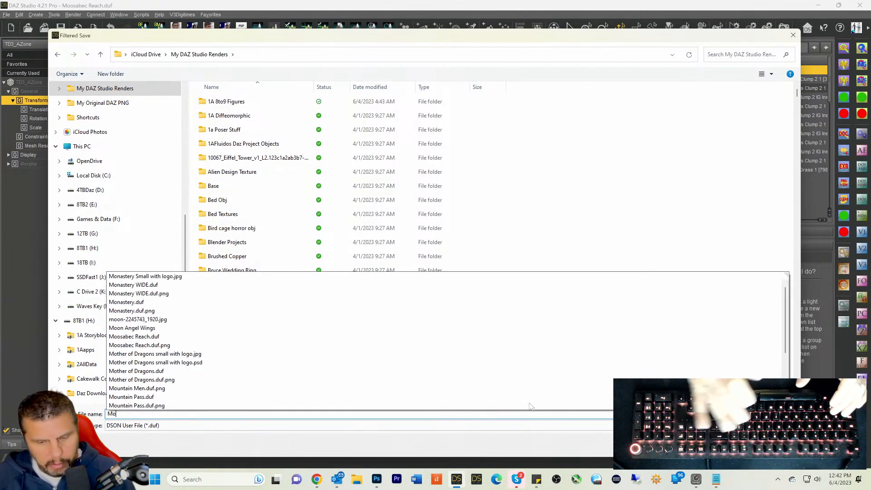
type("osebe")
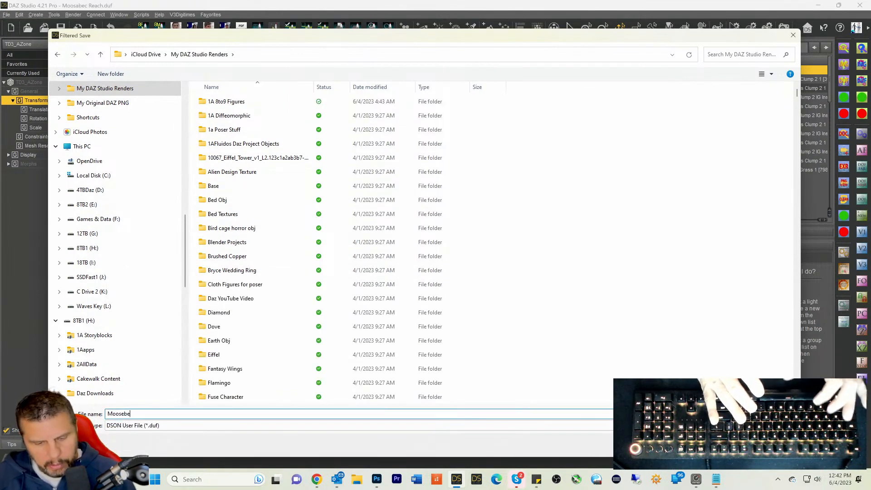
type("c Reach")
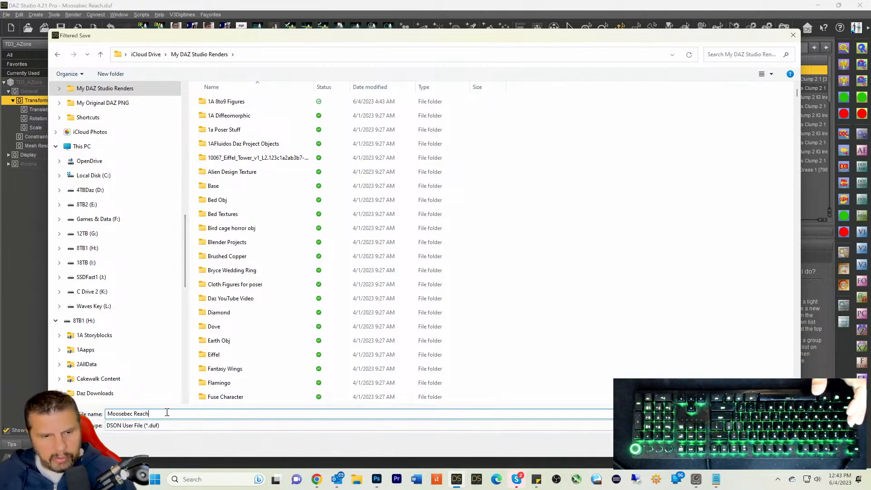
type("Banner")
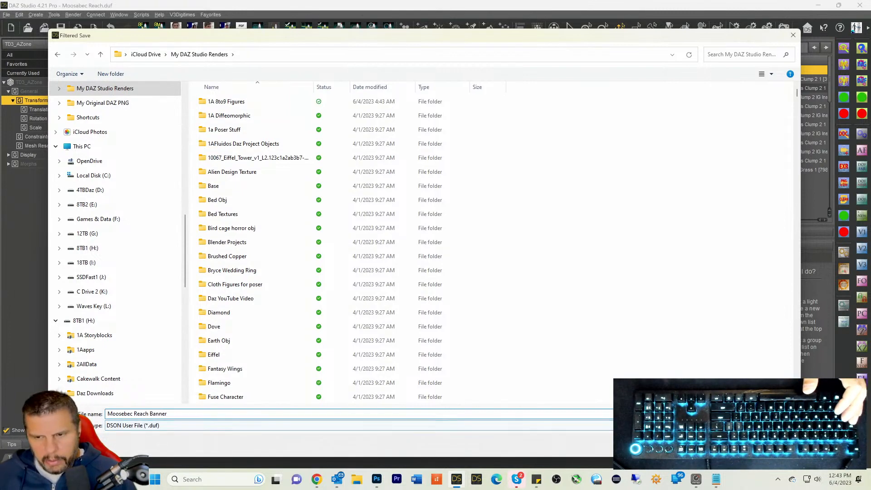
key("Return")
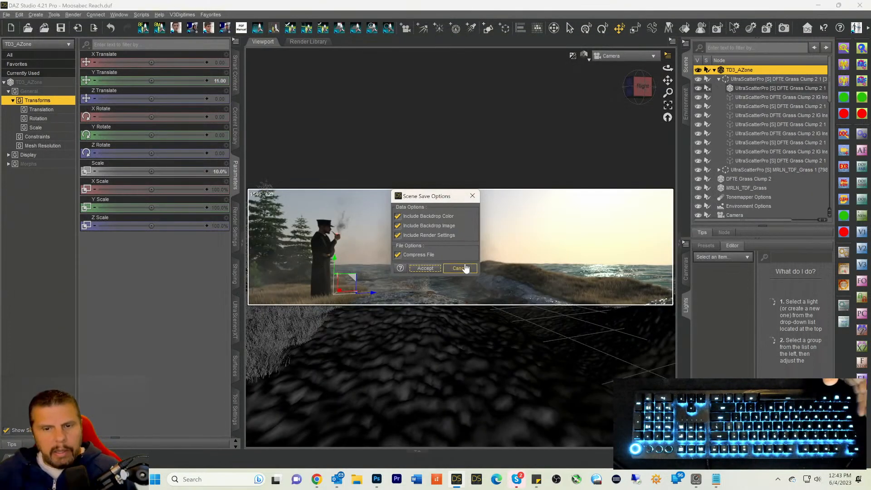
left_click(420, 268)
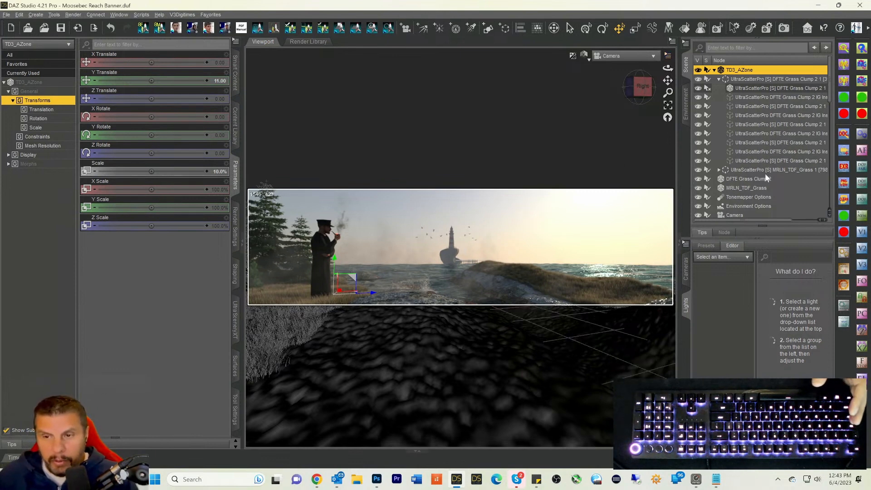
Step: Expand SYRF Fog Placer Square 09 under SYRF Fog Spindly and select its SYRF Invisible Smoke Cube
scroll(742, 208, "down", 3)
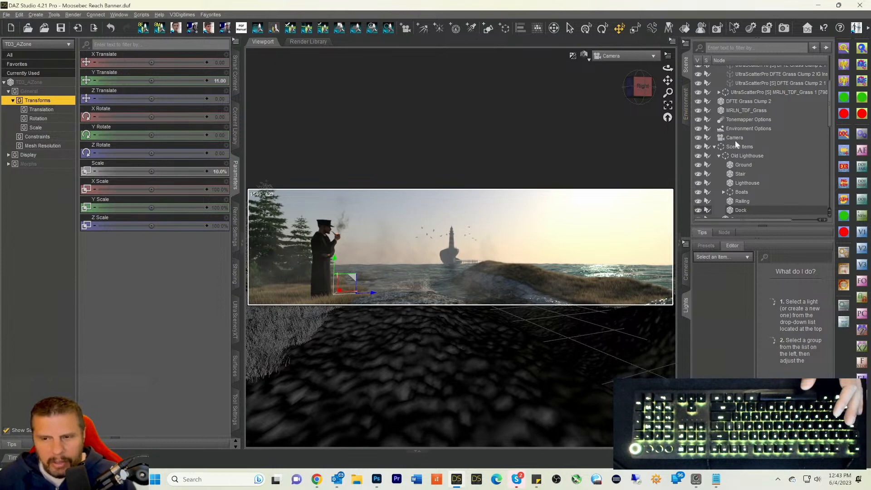
scroll(760, 143, "down", 4)
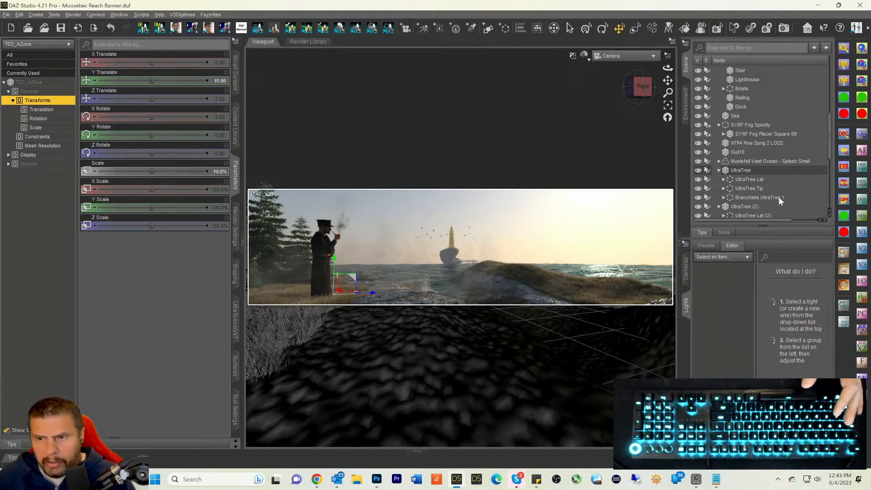
scroll(758, 188, "down", 4)
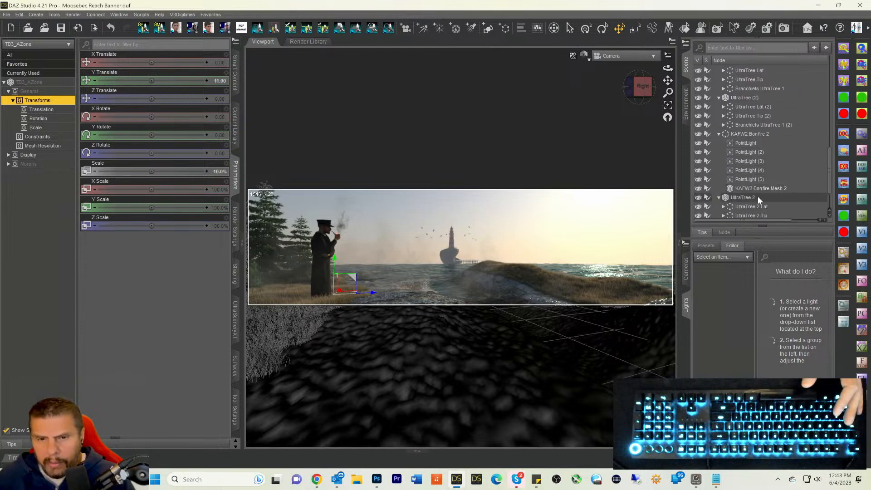
scroll(757, 200, "down", 1)
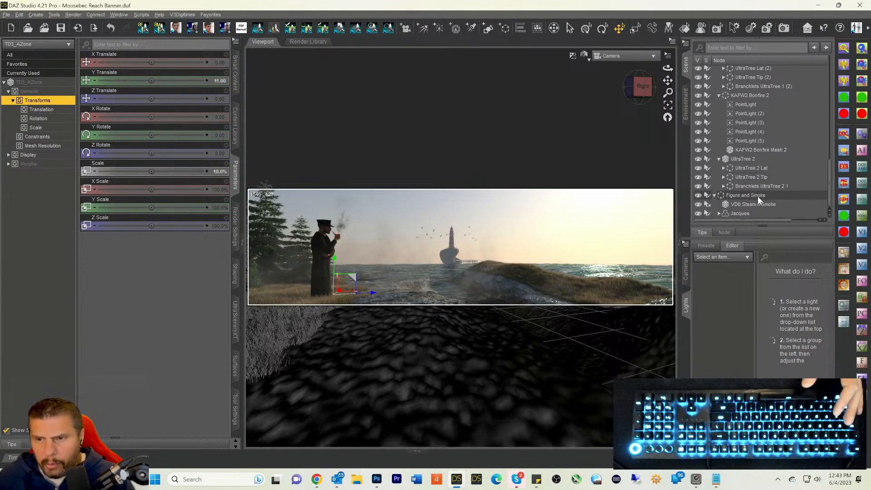
left_click(730, 202)
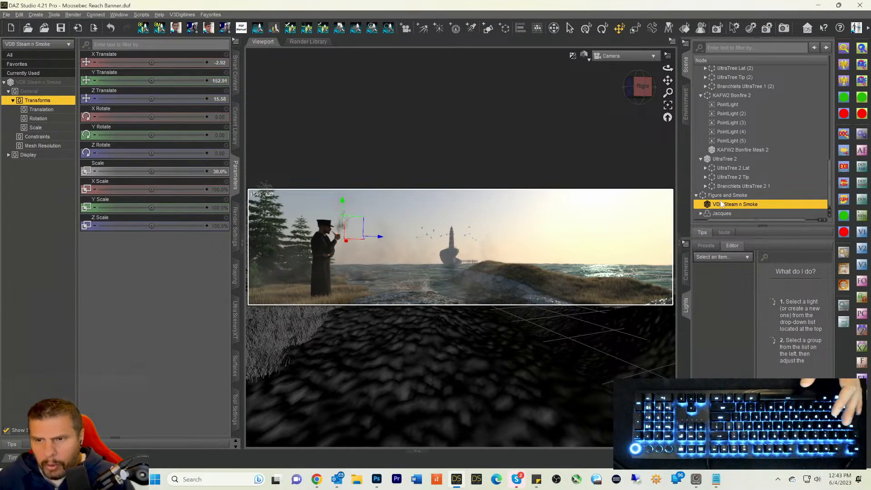
scroll(735, 184, "up", 3)
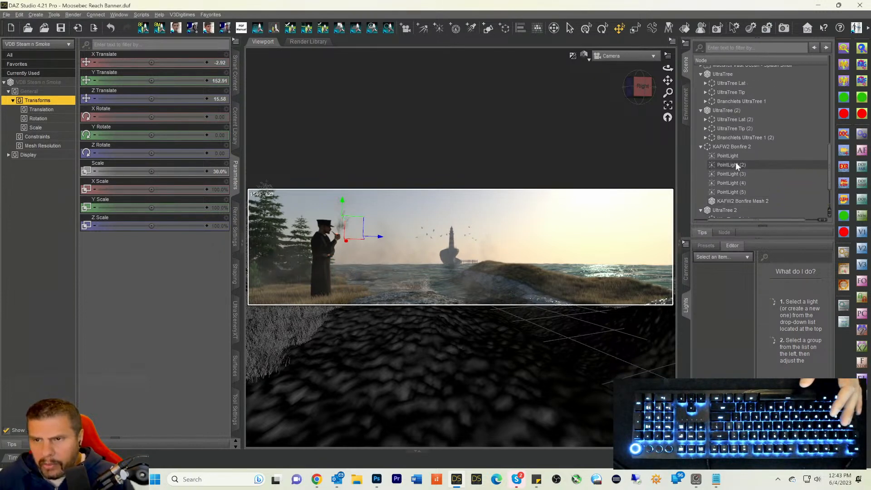
scroll(736, 162, "up", 2)
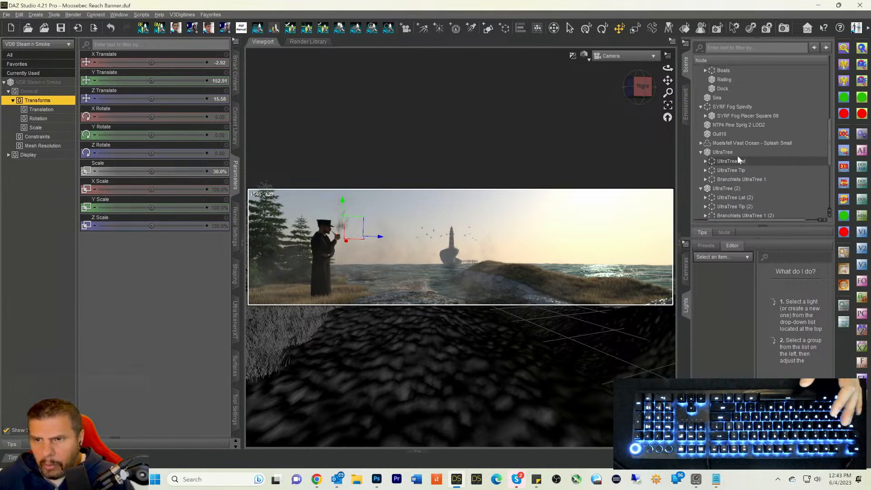
scroll(737, 129, "up", 1)
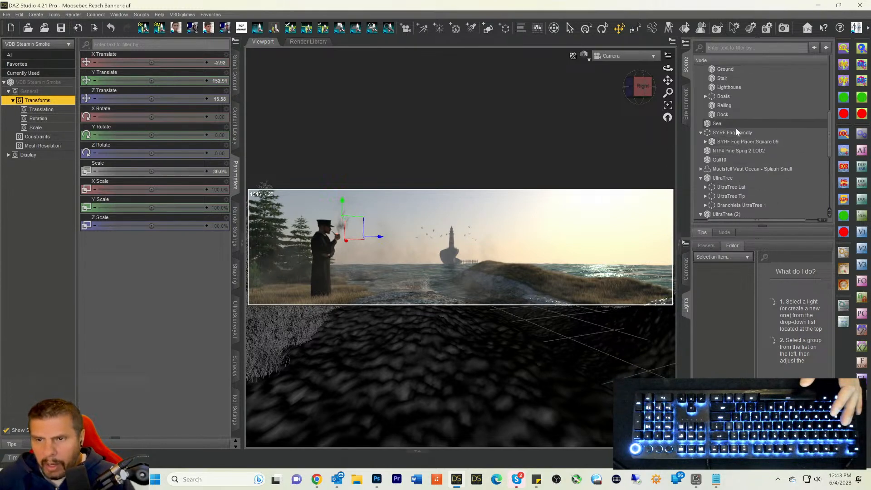
left_click(705, 143)
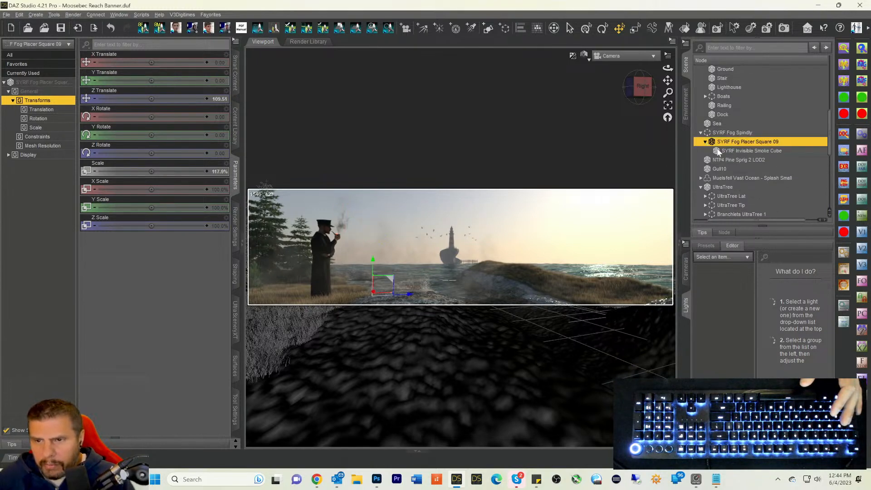
left_click(726, 152)
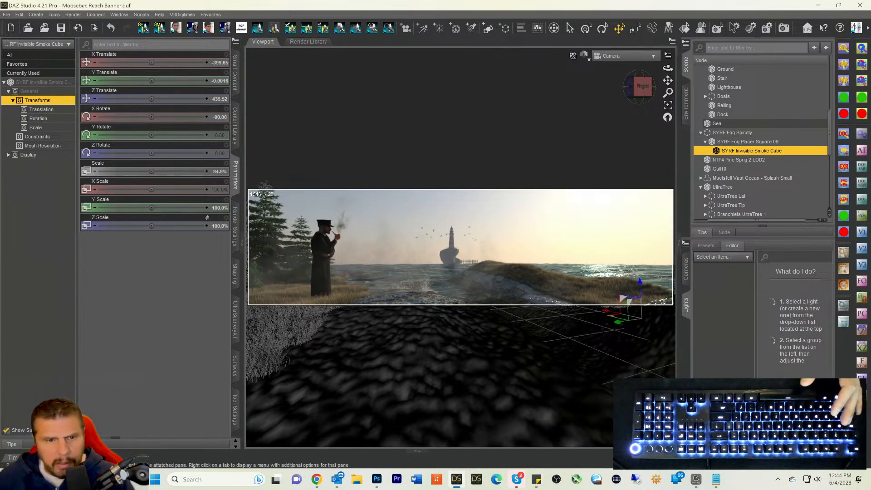
Step: Set the Density Multiplier of the SYRF Invisible Smoke Cube's volume surface to 5
left_click(235, 365)
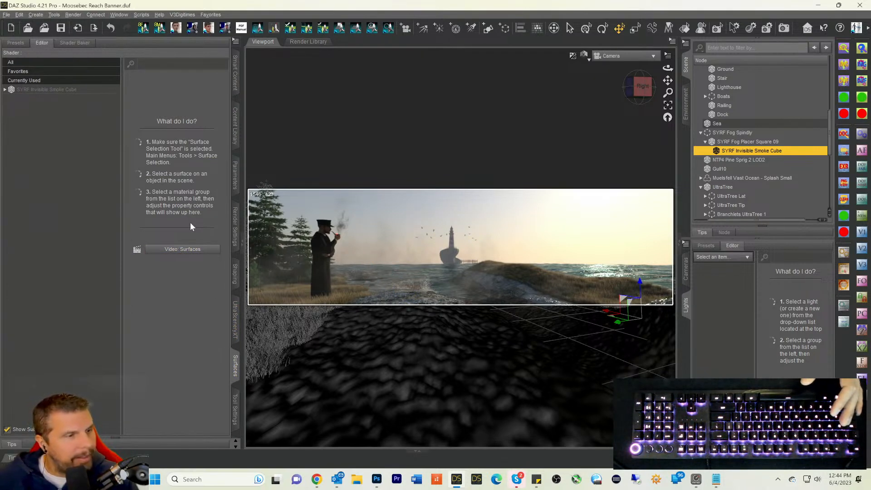
left_click(31, 90)
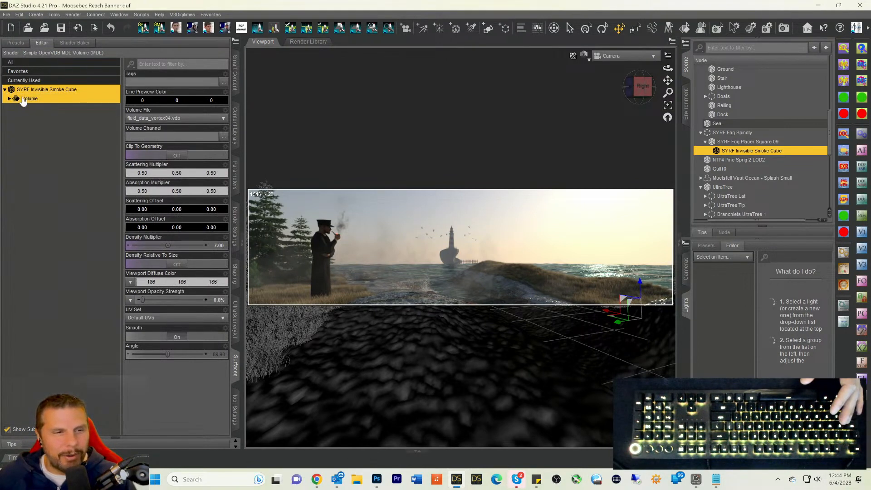
left_click(216, 246)
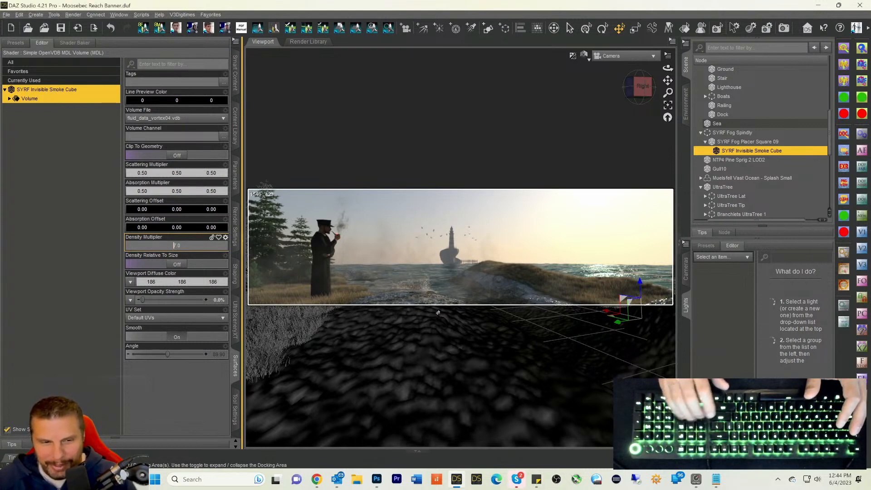
key("Delete")
key("Delete")
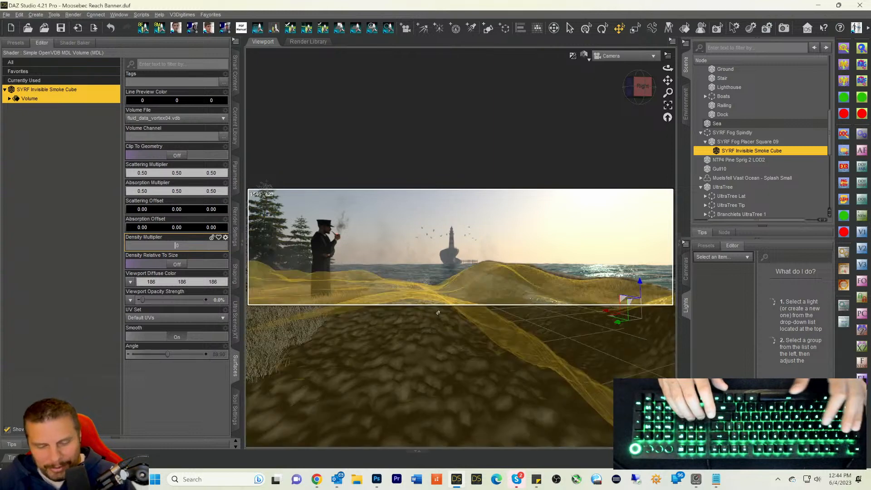
type("5")
key("Return")
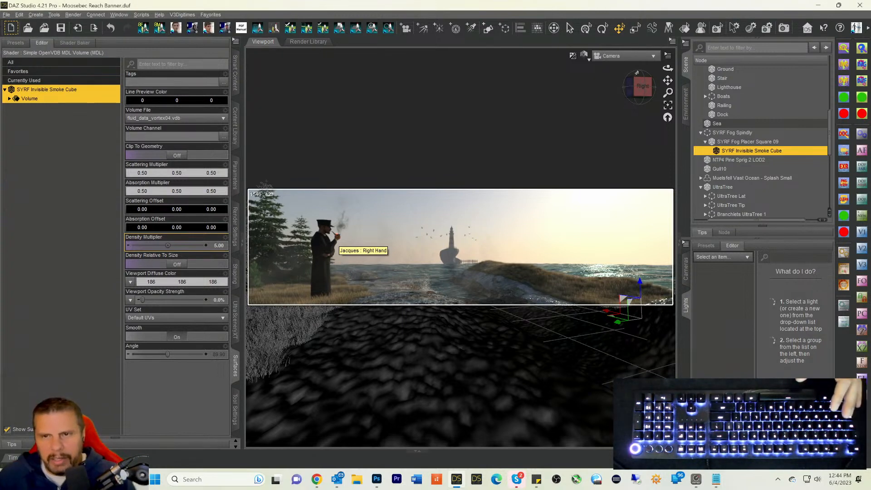
Step: Return the viewport to textured shading, select the scene Camera and bring up its camera properties
key("ctrl+9")
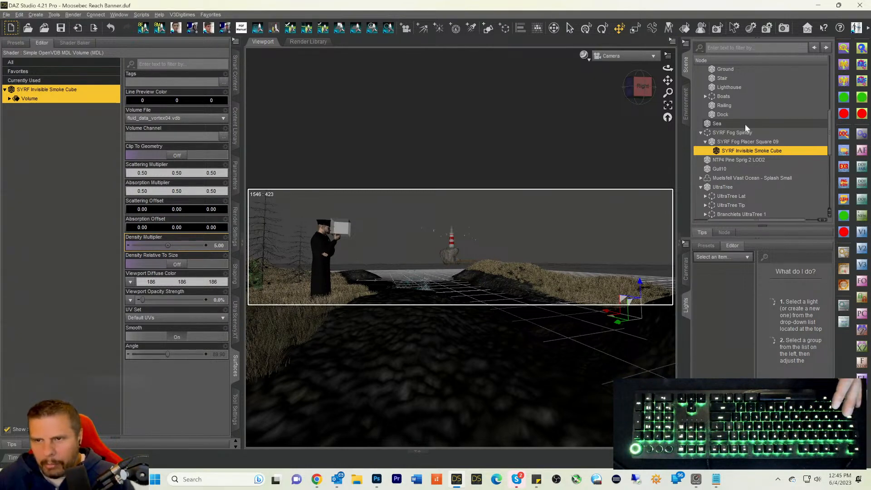
scroll(737, 104, "up", 5)
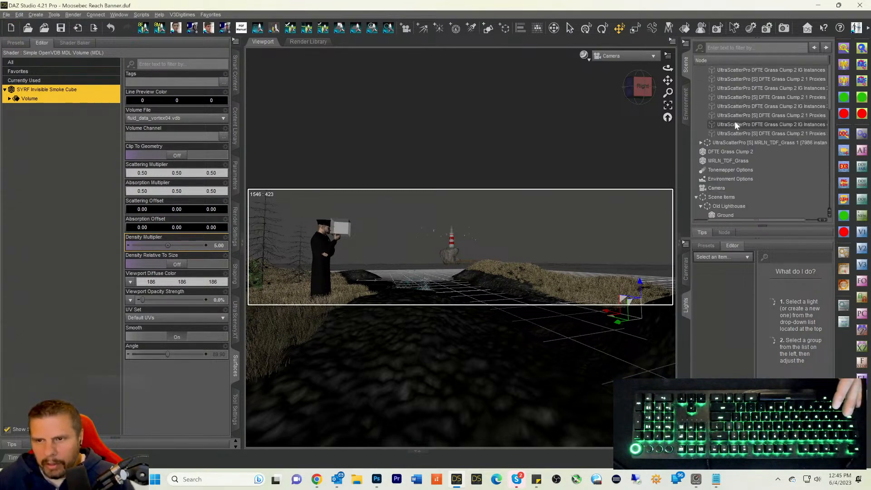
scroll(735, 122, "down", 3)
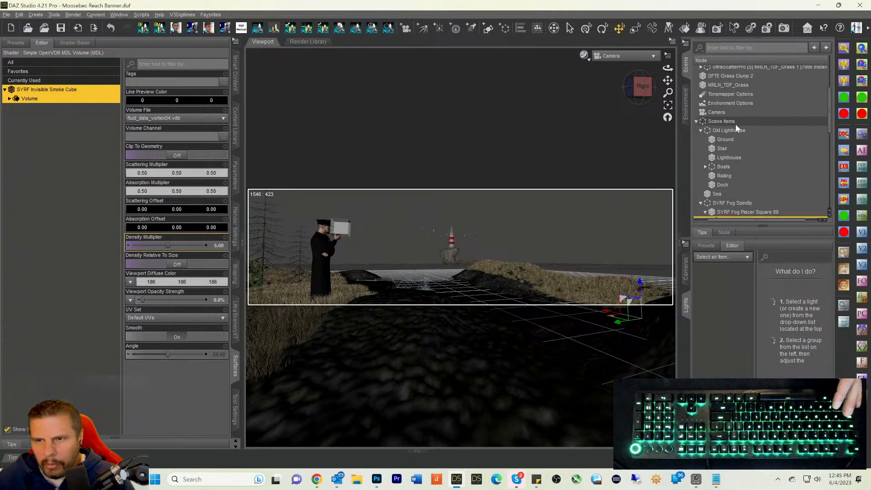
left_click(715, 112)
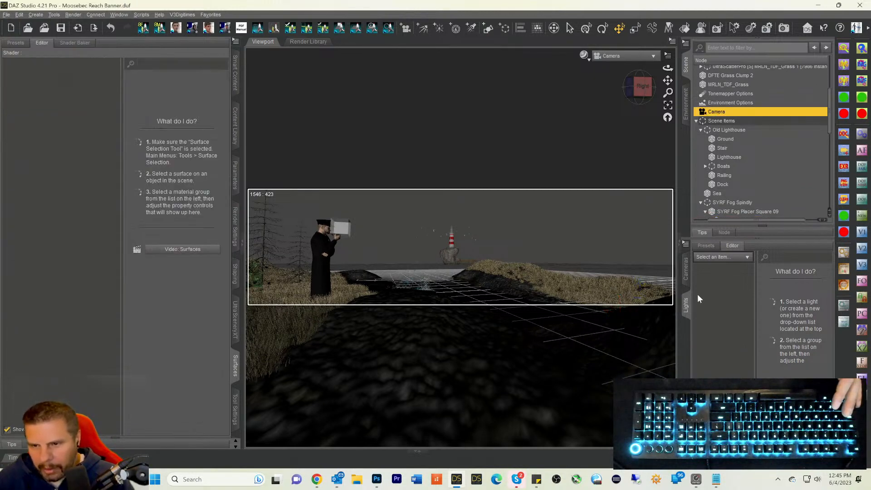
left_click(682, 277)
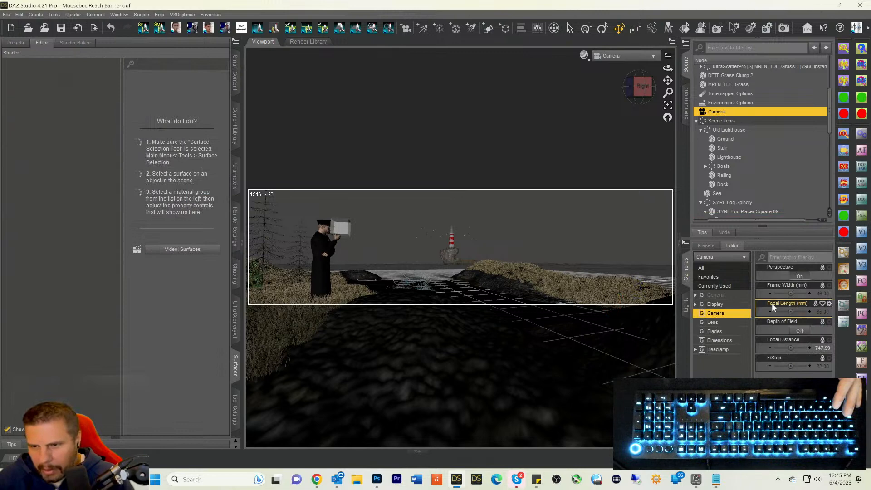
Step: Switch the viewport to Perspective View, select KAFW2 Bonfire 2 and frame it closely beside the figure's pipe
left_click(614, 61)
left_click(613, 59)
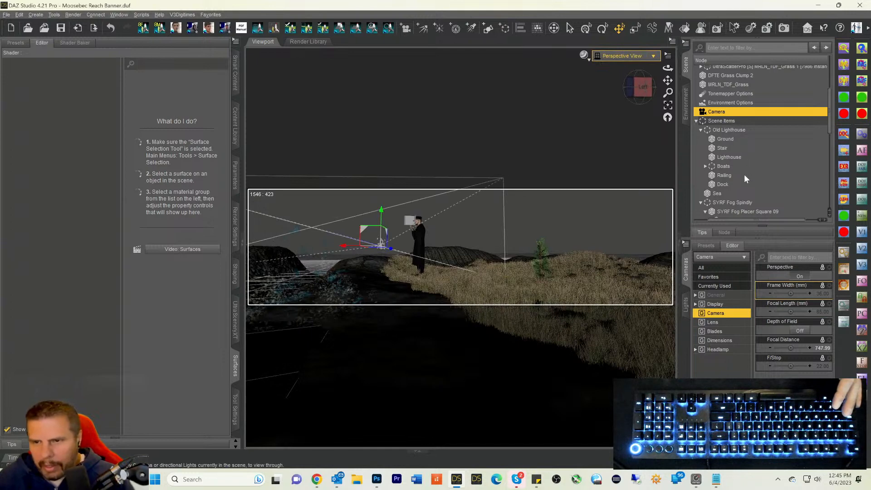
scroll(743, 177, "down", 10)
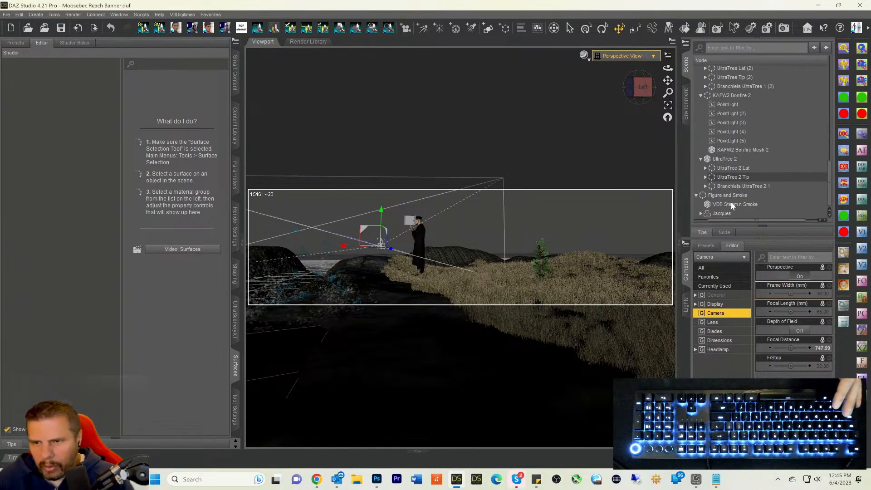
left_click(730, 205)
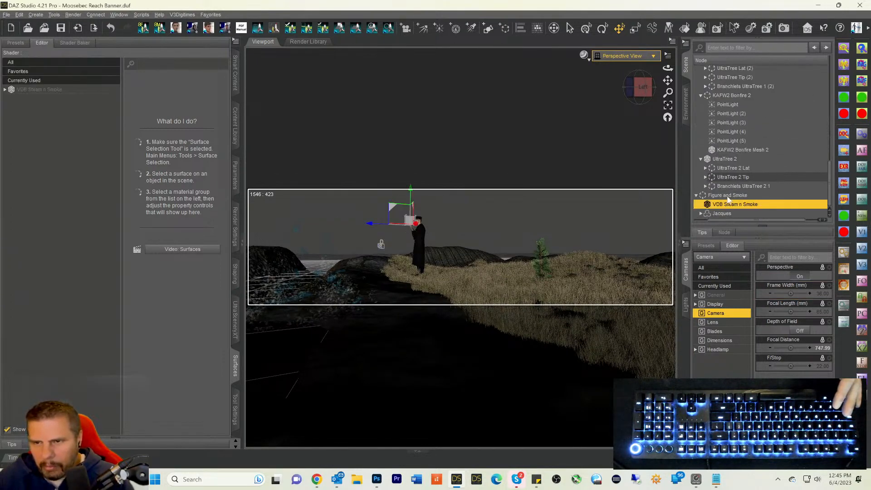
scroll(731, 146, "up", 3)
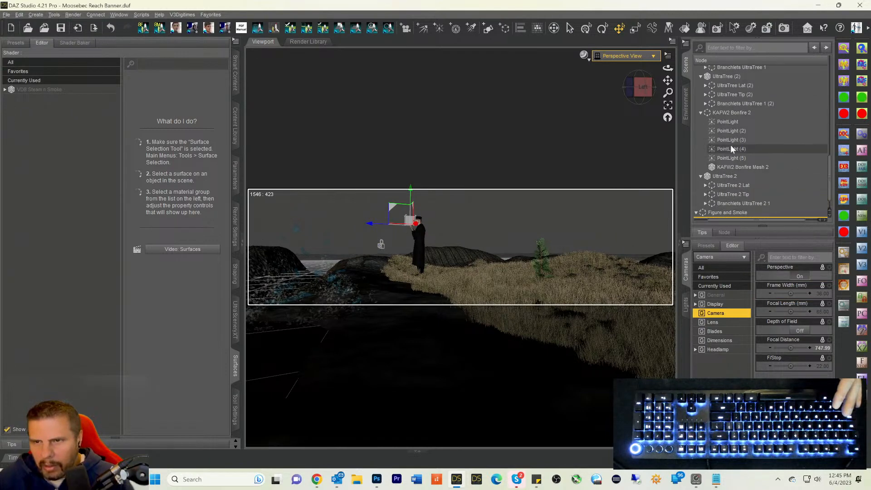
left_click(730, 122)
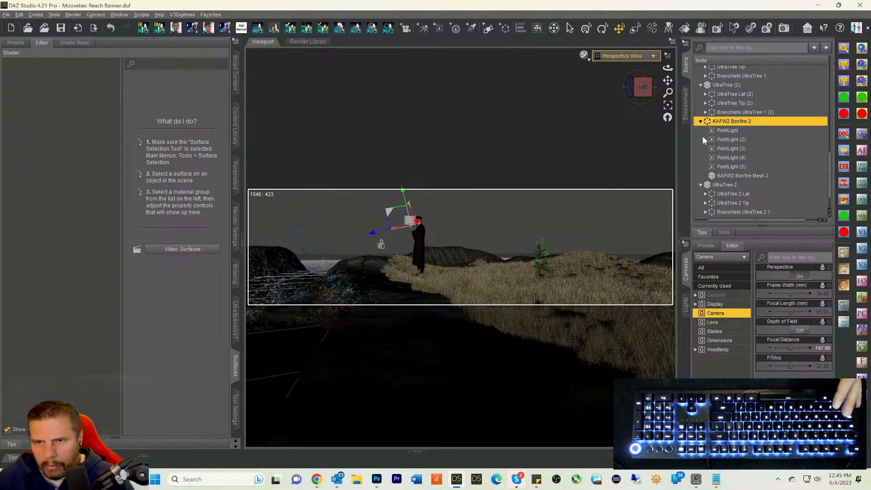
left_click(667, 107)
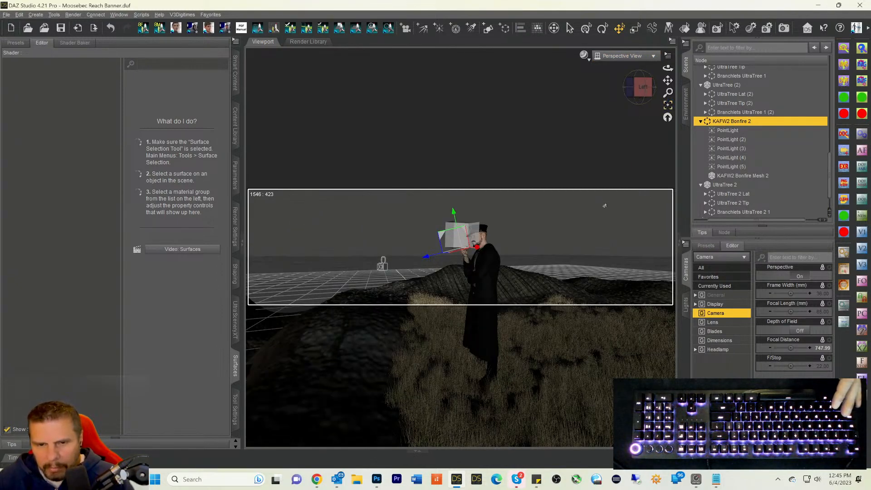
scroll(605, 206, "up", 2)
scroll(606, 206, "up", 4)
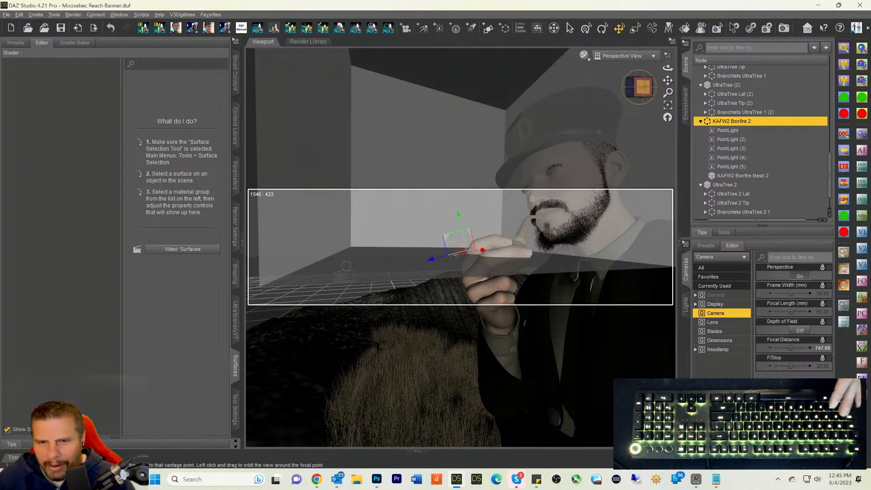
left_click_drag(643, 87, 651, 72)
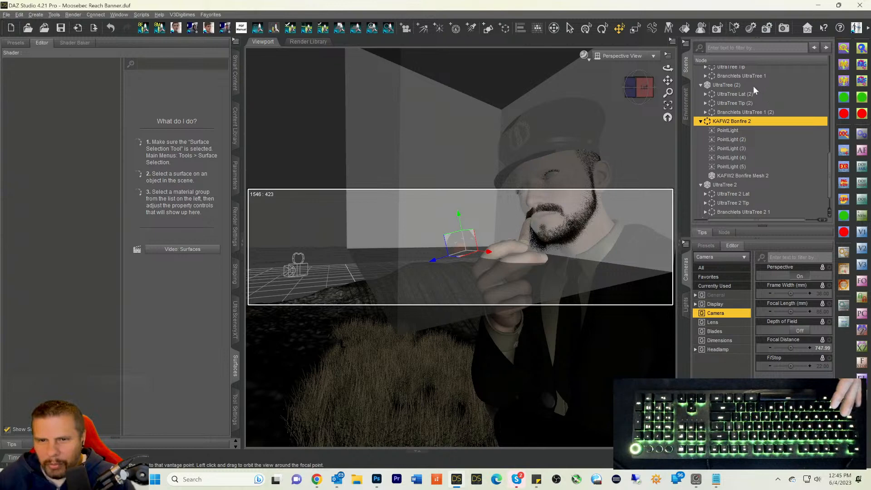
Step: Hide the TD3_AZone terrain and its scattered grass in the scene
scroll(753, 86, "up", 5)
scroll(753, 86, "up", 2)
left_click(725, 72)
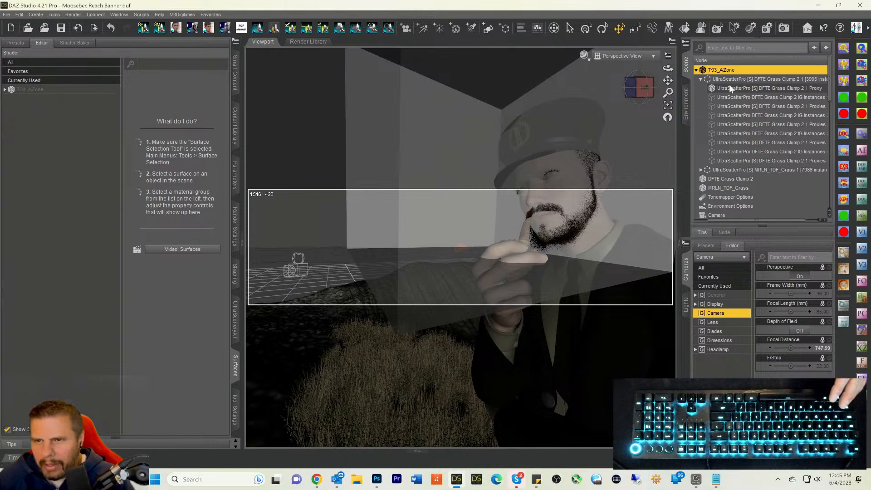
left_click_drag(724, 220, 710, 222)
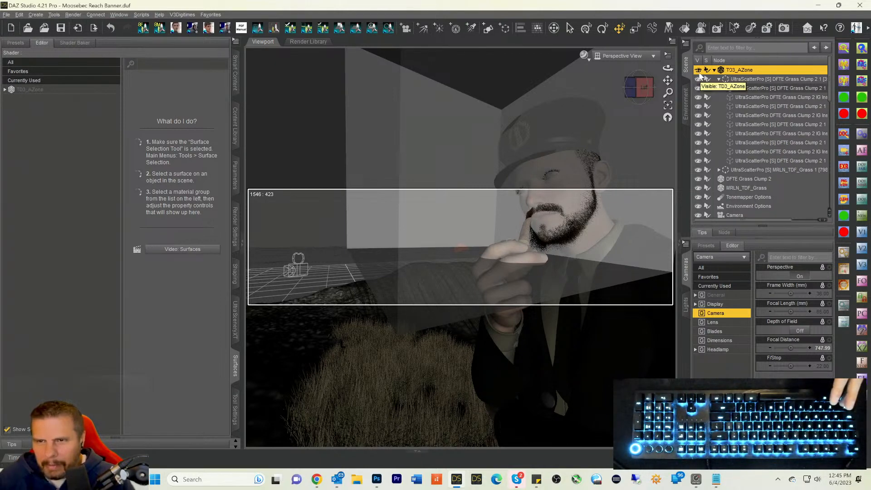
left_click(698, 70)
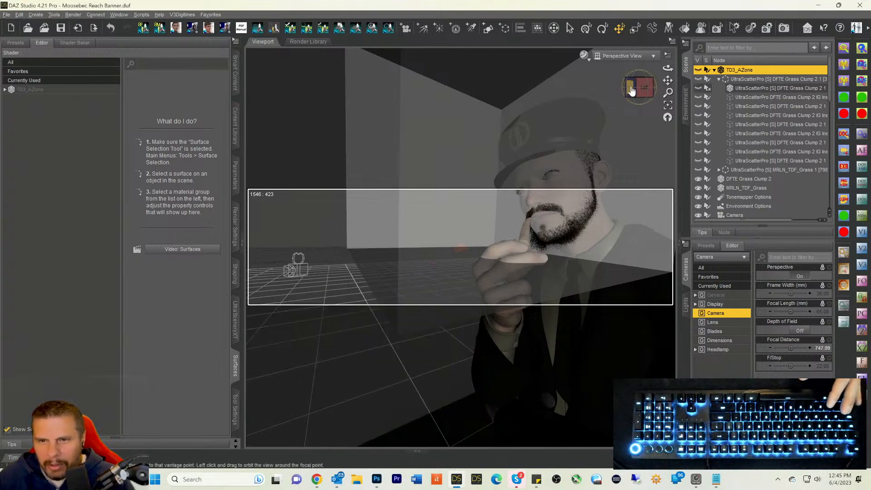
Step: Select KAFW2 Bonfire 2 and move it up and outward onto the bowl of the figure's pipe
mouse_move(626, 94)
left_mouse_down()
mouse_move(601, 95)
mouse_move(625, 98)
left_mouse_up()
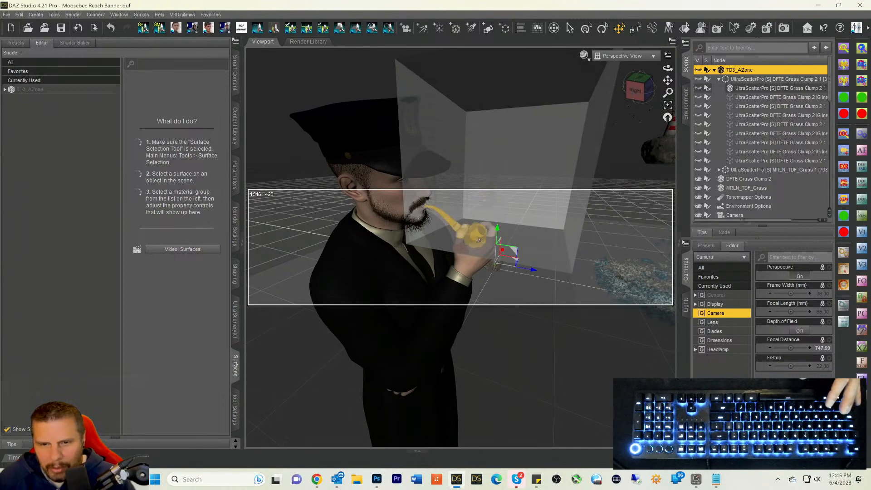
scroll(711, 160, "down", 4)
scroll(747, 159, "down", 8)
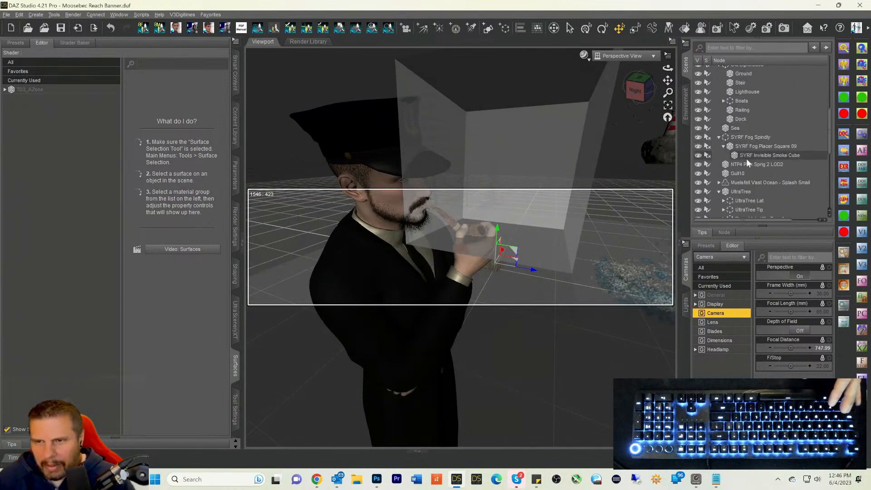
scroll(753, 165, "down", 2)
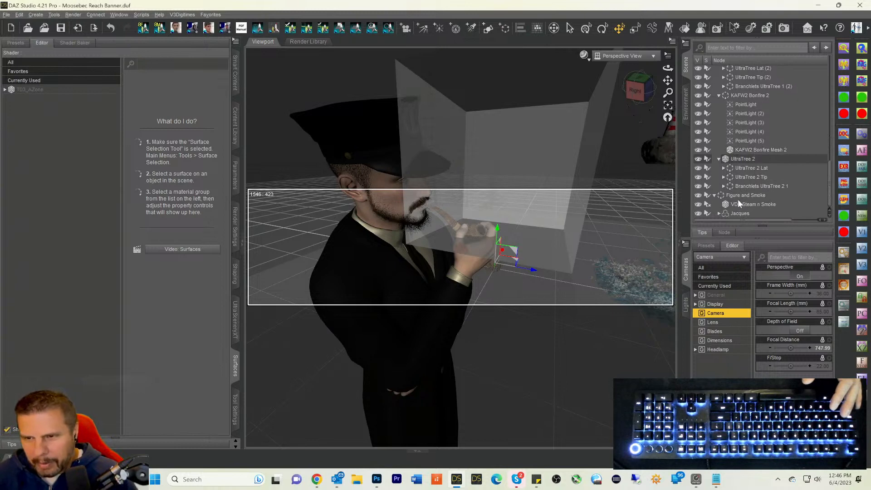
scroll(740, 175, "up", 3)
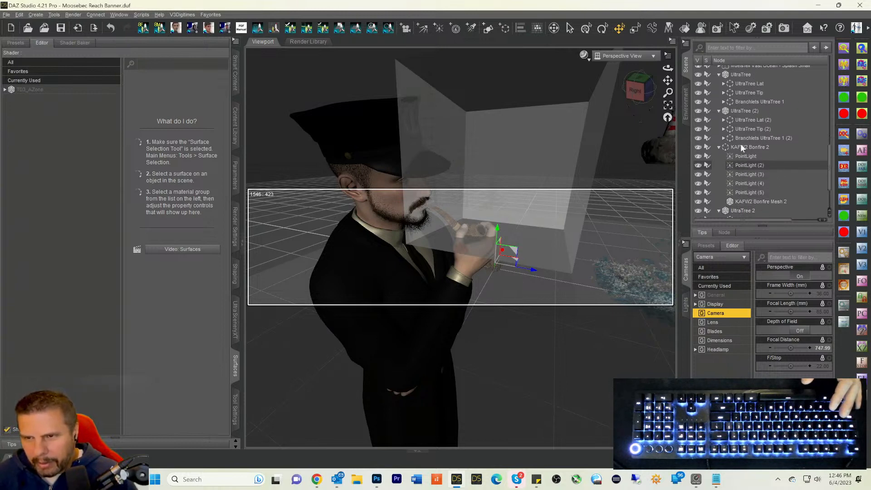
left_click(740, 146)
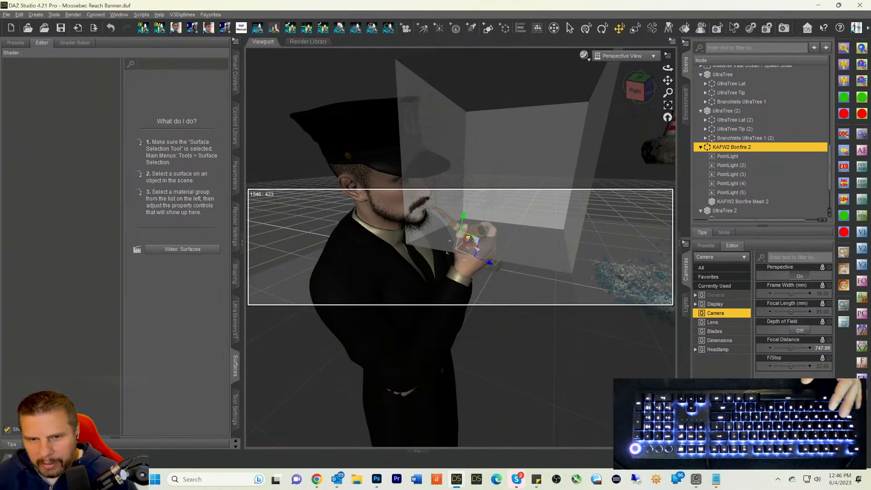
left_click_drag(469, 239, 483, 229)
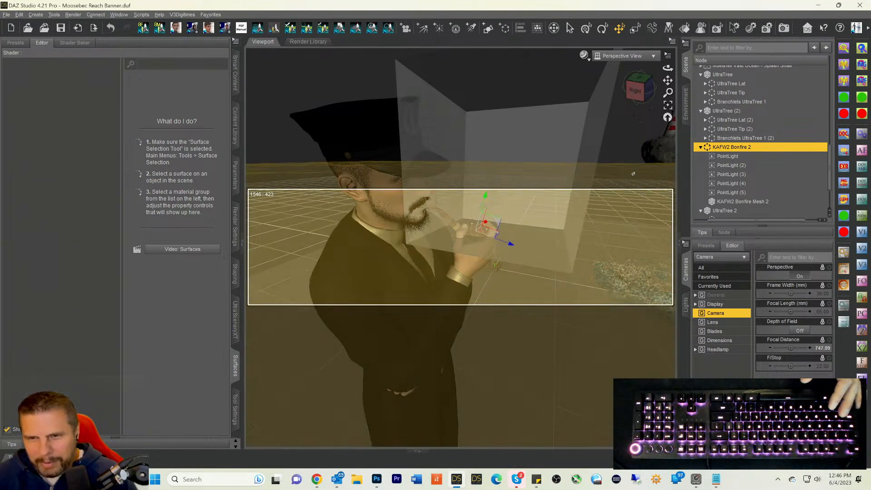
Step: Shift the bonfire sideways to centre it in the pipe bowl and raise it towards the bowl's rim
left_click_drag(643, 90, 607, 96)
scroll(594, 173, "up", 5)
scroll(595, 172, "down", 2)
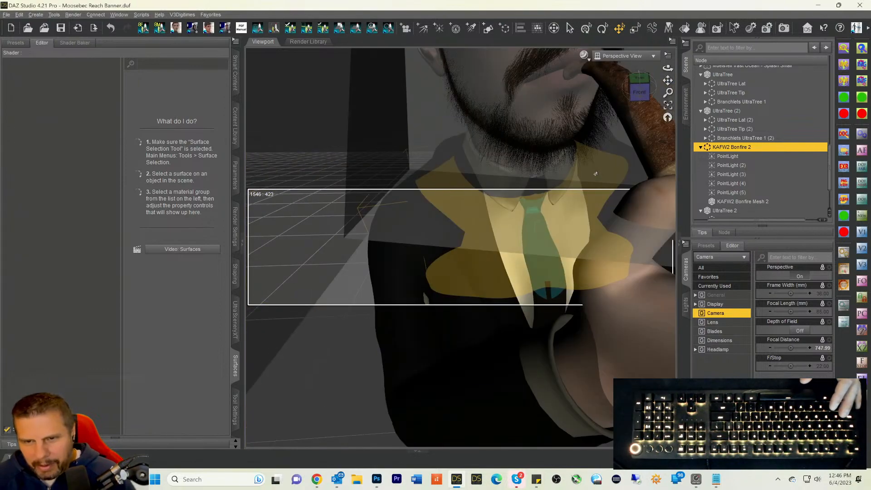
left_click_drag(668, 80, 585, 68)
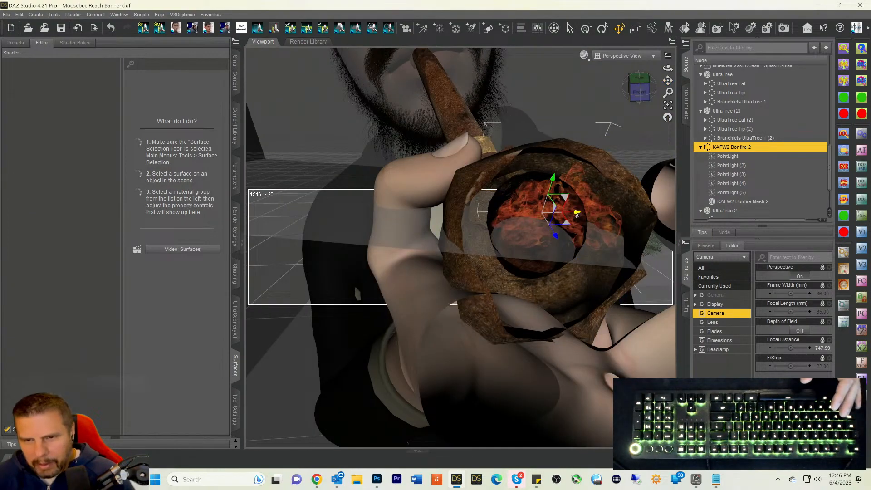
left_click_drag(576, 215, 565, 216)
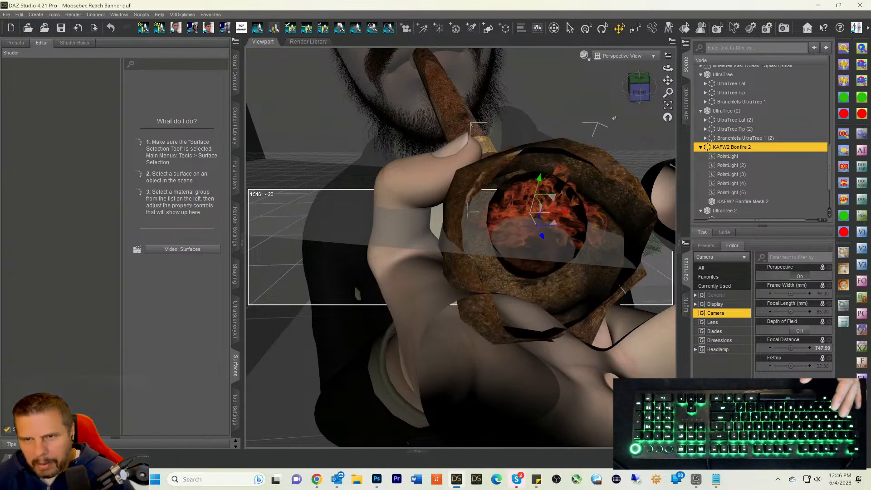
left_click_drag(636, 100, 672, 88)
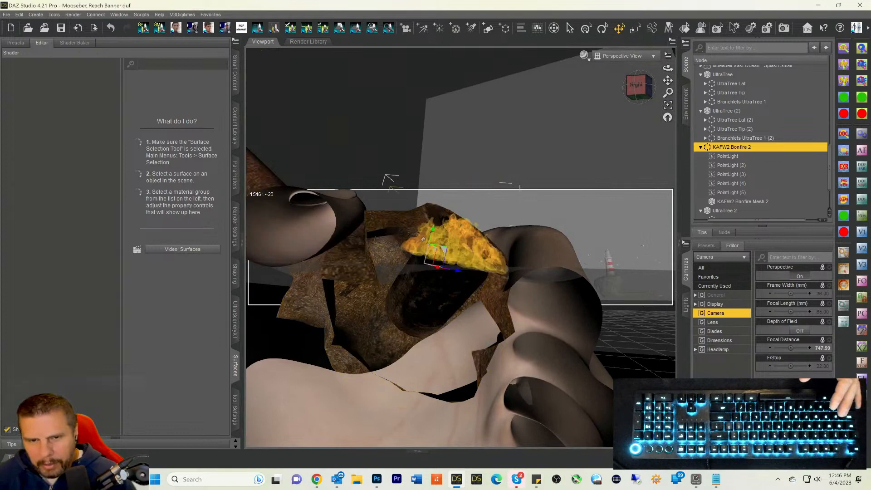
left_click_drag(432, 230, 442, 222)
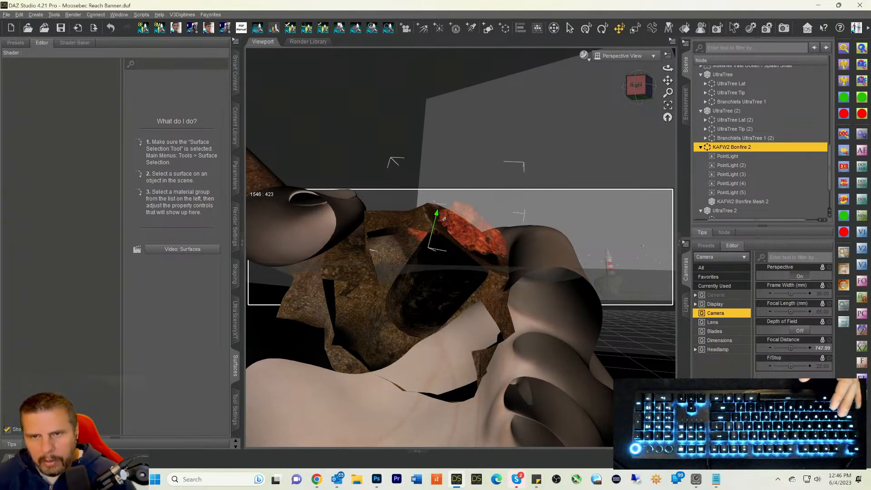
Step: Rotate the bonfire to match the pipe bowl's tilt and reposition it so the embers fill the bowl's opening
left_click(600, 29)
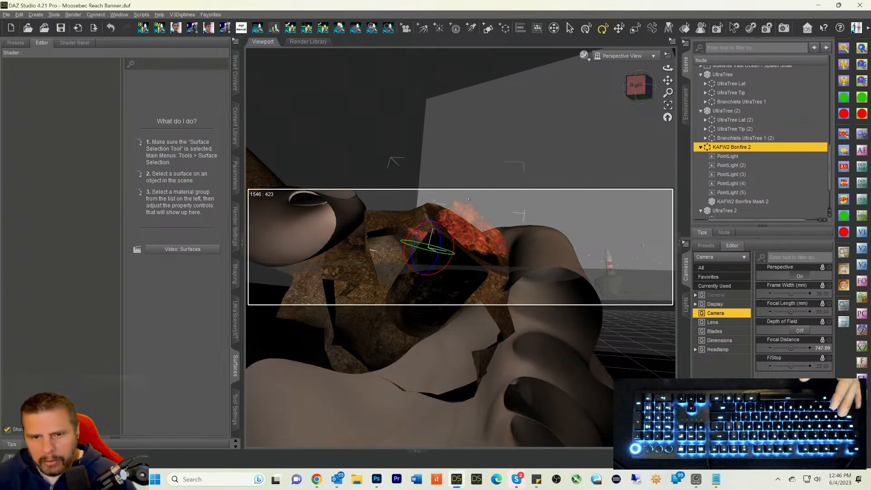
left_click_drag(449, 236, 444, 233)
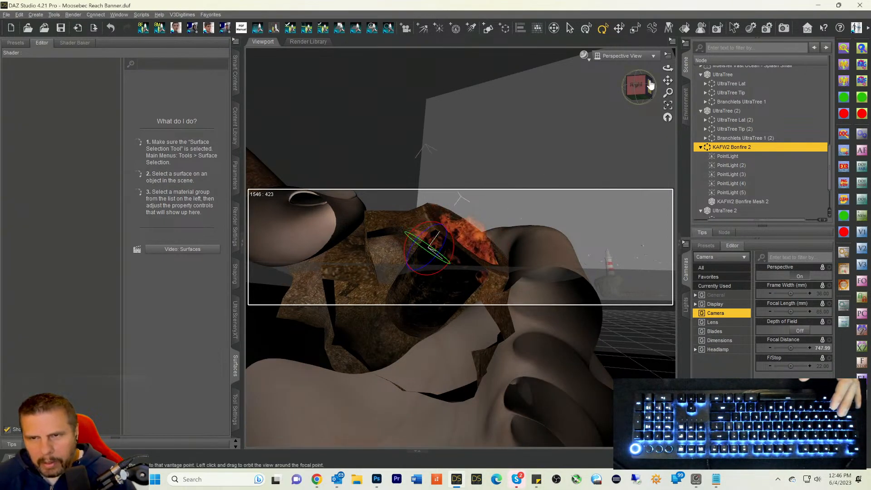
left_click_drag(634, 82, 638, 88)
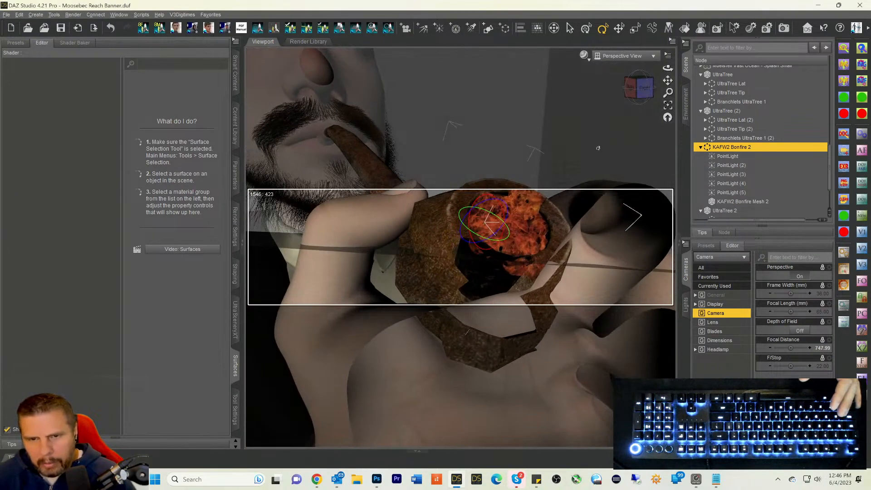
left_click(618, 29)
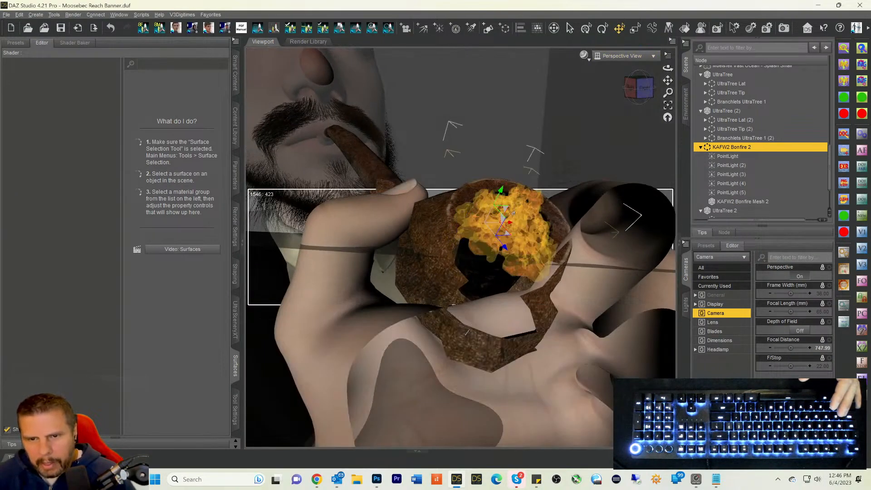
mouse_move(509, 223)
left_mouse_down()
mouse_move(502, 245)
mouse_move(509, 217)
left_mouse_up()
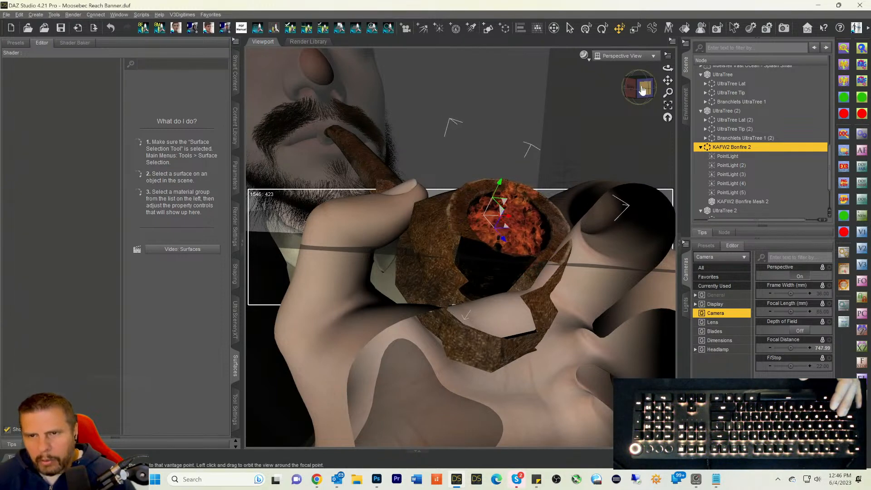
left_click_drag(642, 88, 646, 77)
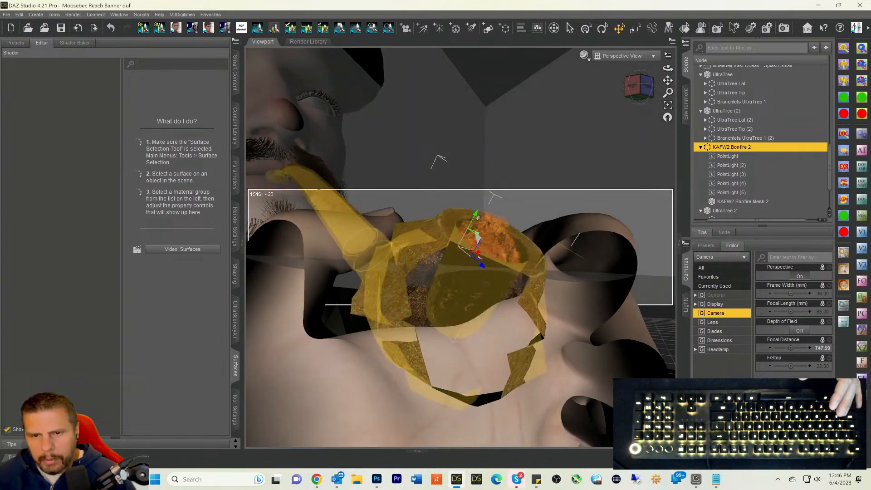
left_click_drag(475, 211, 484, 210)
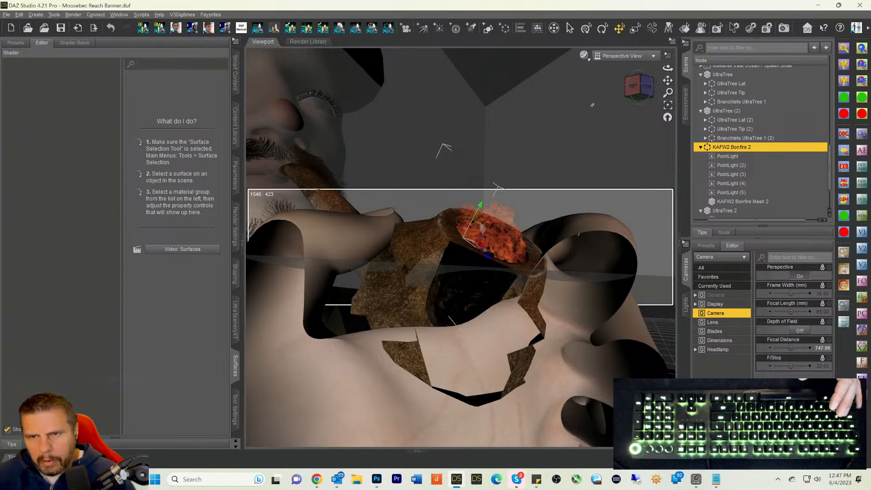
Step: Return the viewport to the scene Camera and make the TD3_AZone terrain visible again
left_click(613, 56)
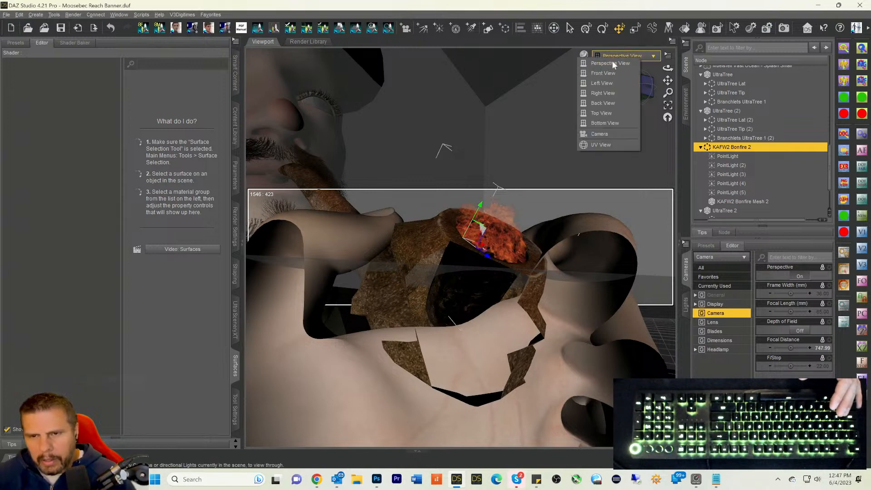
left_click(599, 134)
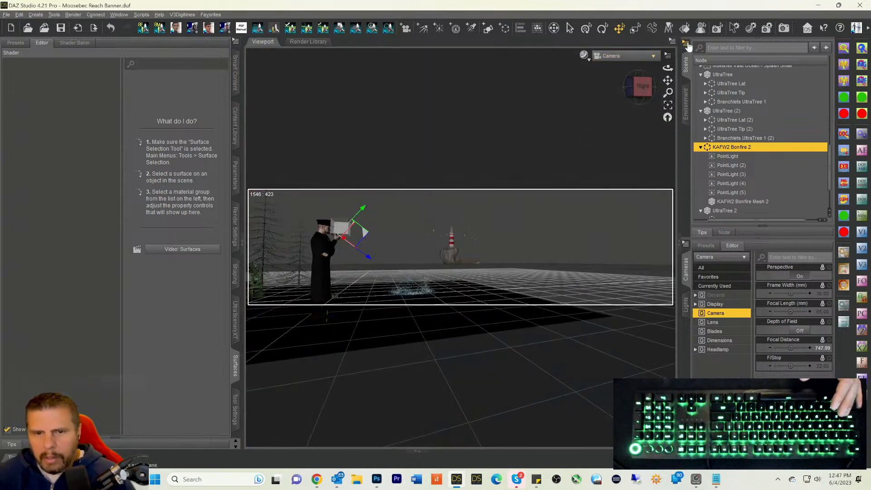
scroll(742, 97, "up", 10)
scroll(744, 97, "up", 3)
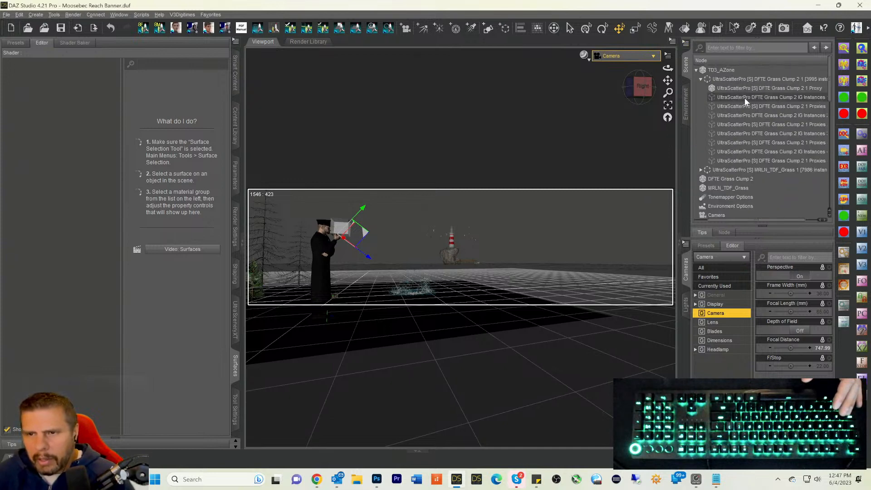
left_click(722, 68)
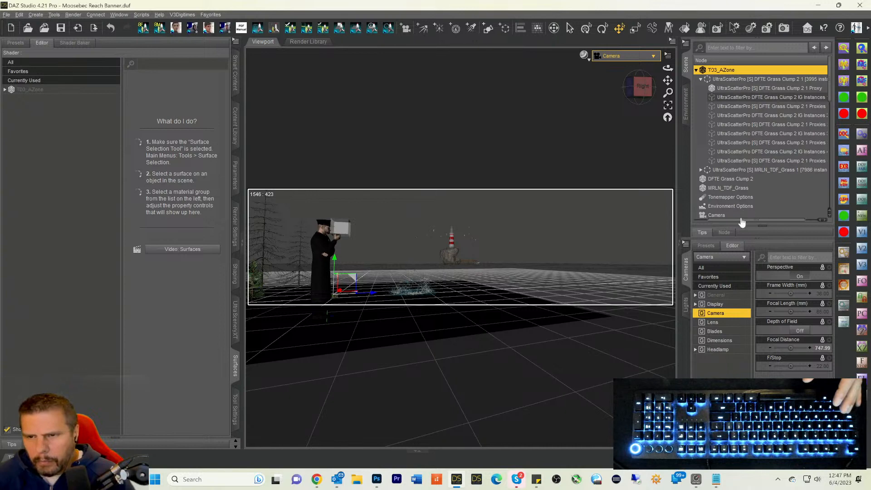
left_click_drag(741, 220, 676, 222)
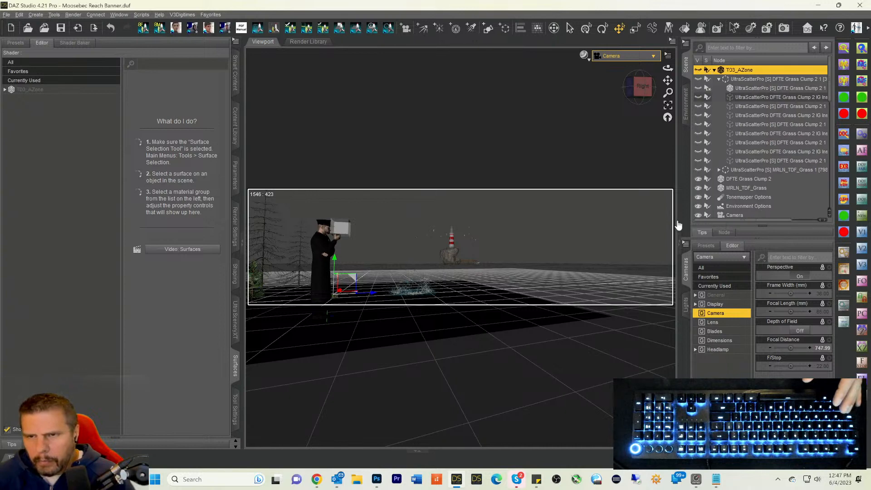
left_click(699, 70)
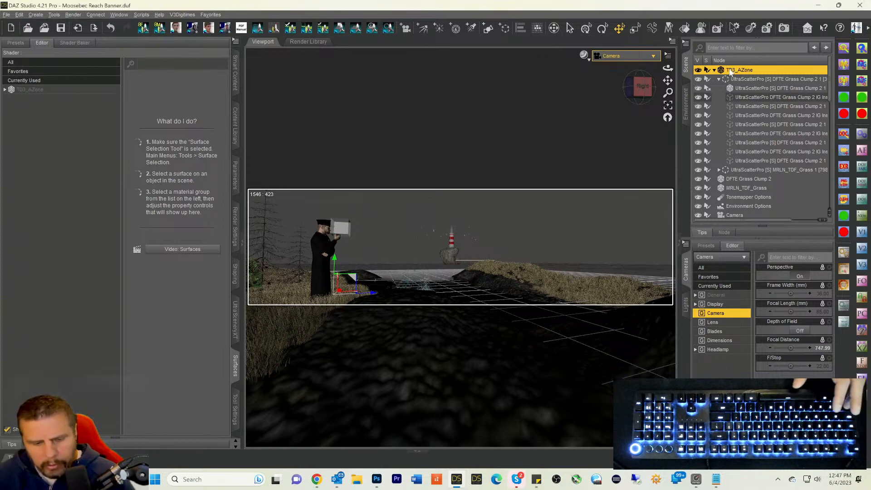
Step: Save the banner scene and start rendering it, switching to the YouTube banner template in Photoshop while it runs
key("ctrl+s")
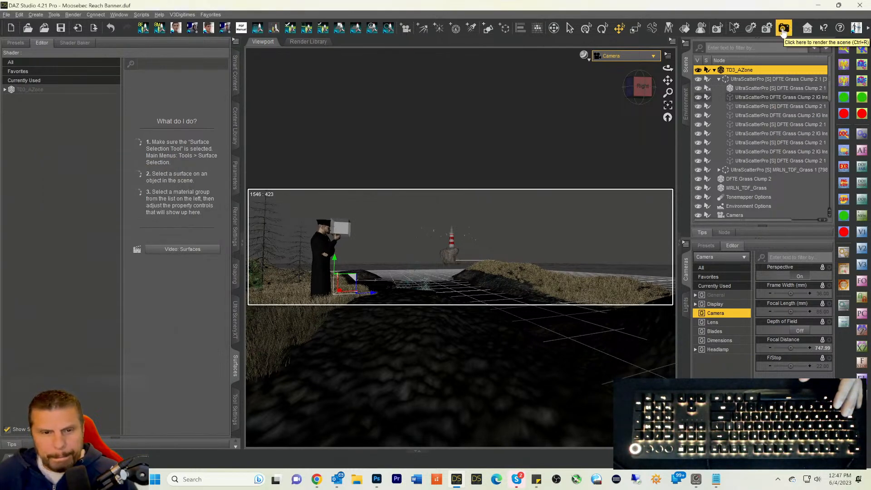
left_click(783, 29)
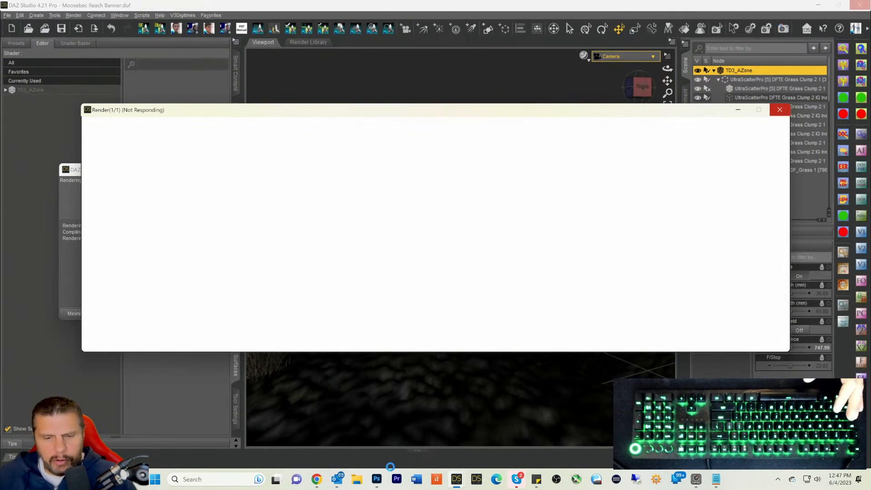
left_click(377, 479)
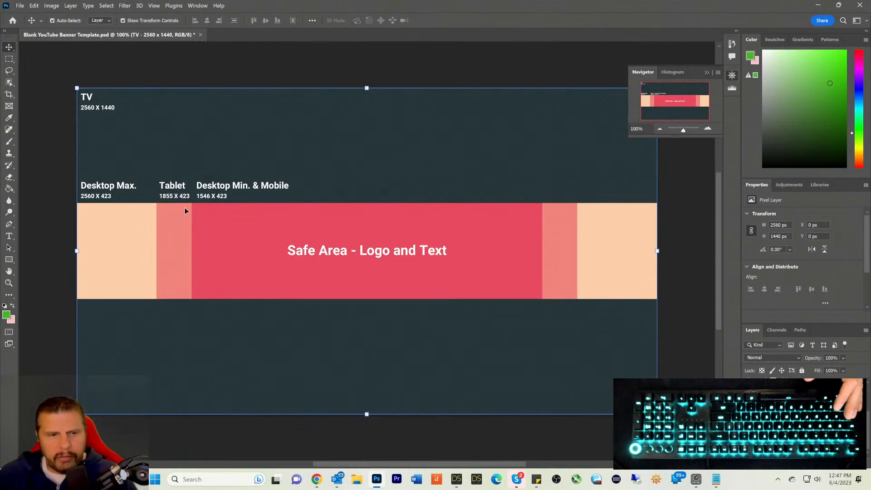
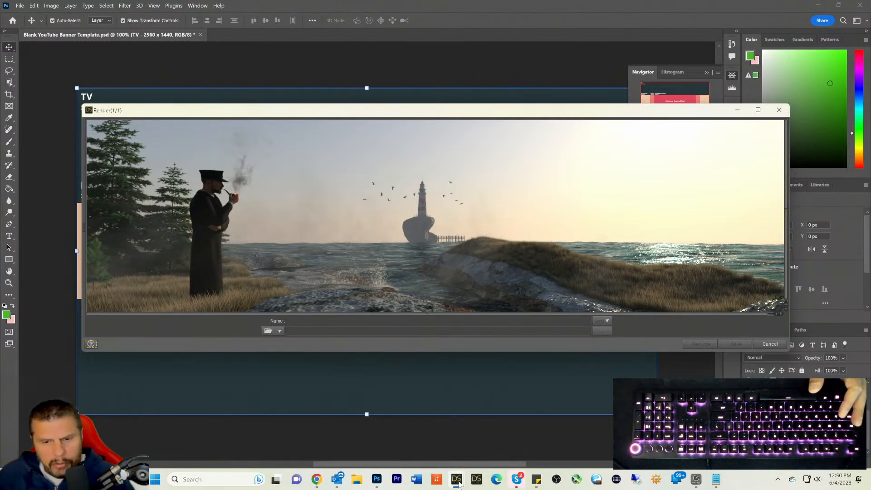
Step: Switch back to DAZ Studio, inspect the banner image in the render window and stop the render early
mouse_move(457, 479)
left_click(409, 443)
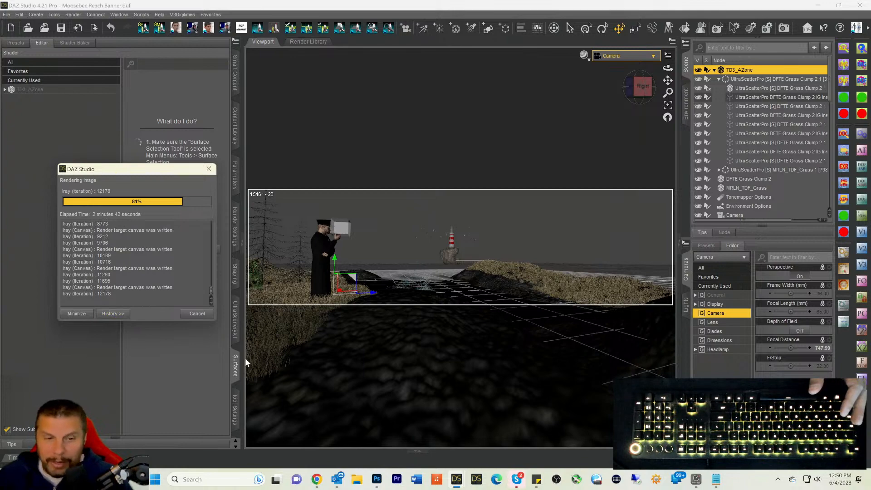
mouse_move(456, 479)
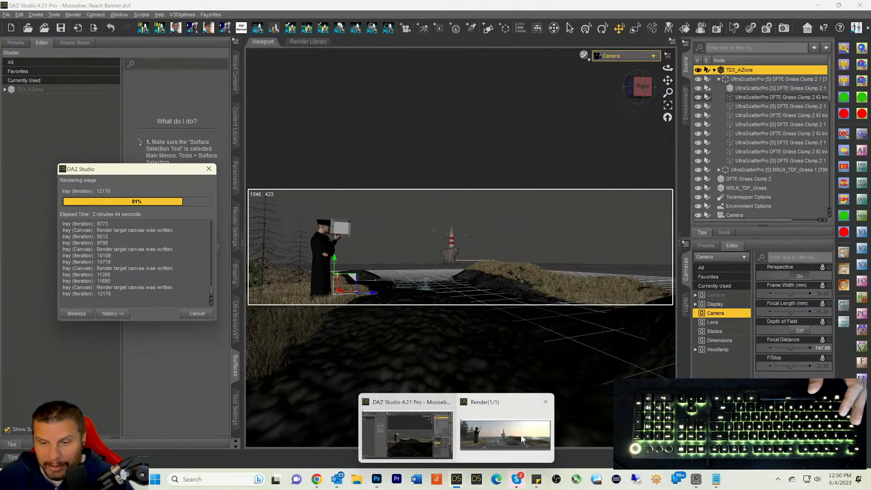
left_click(517, 434)
left_click(517, 434)
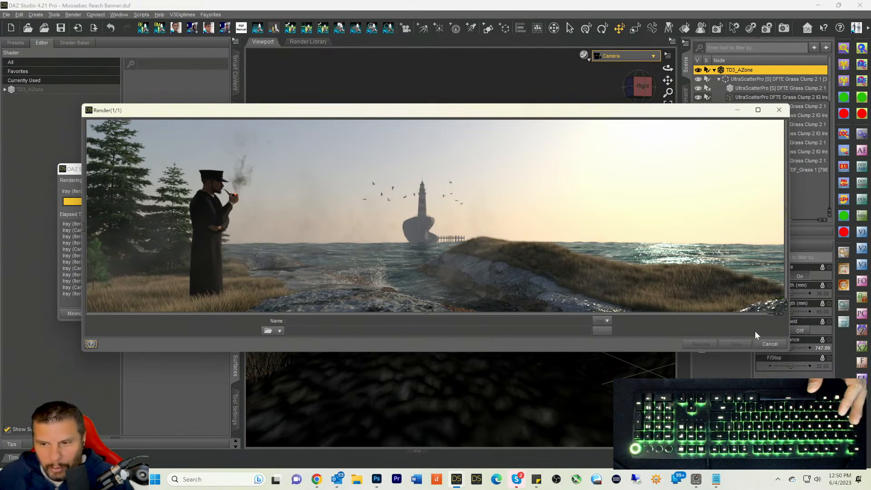
left_click(770, 344)
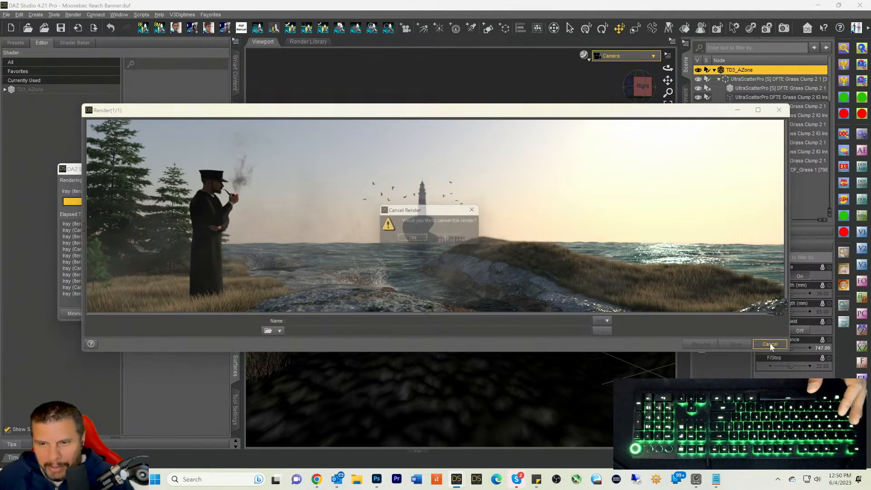
left_click(420, 241)
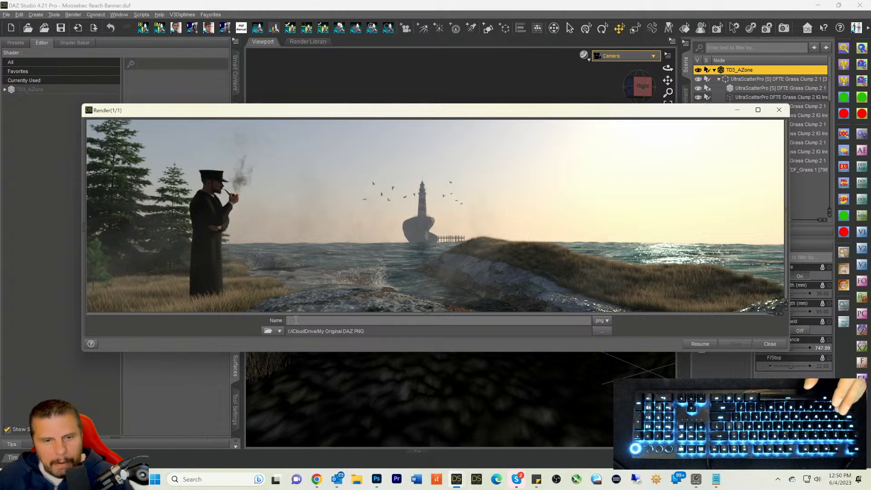
Step: Save the render as a PNG named Moosebec Reach Banner Image in the My Original DAZ PNG folder
type("Moose")
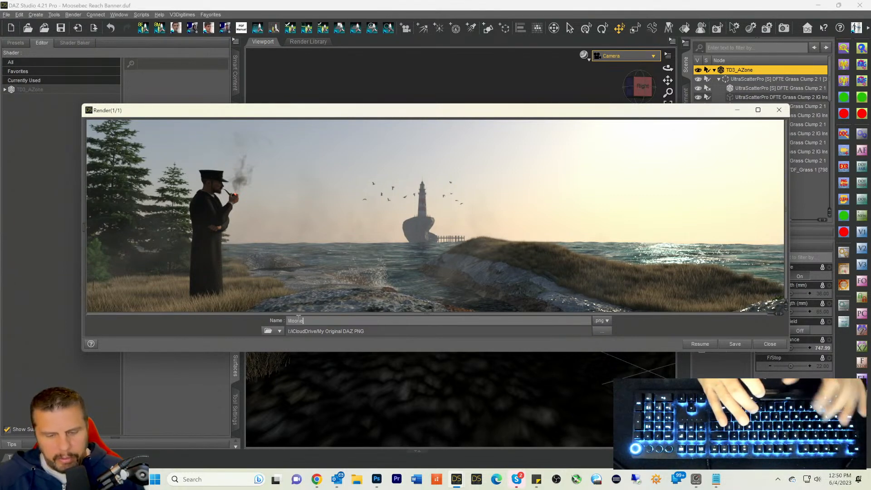
type("bec ")
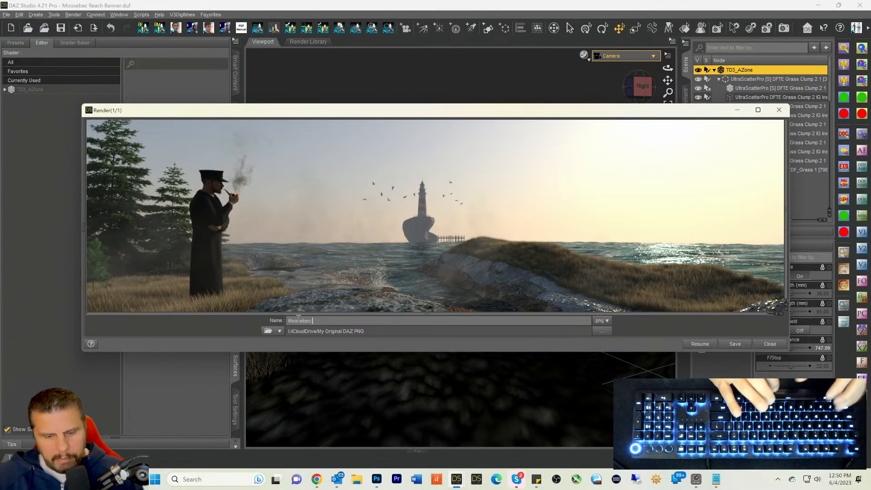
type("Reach")
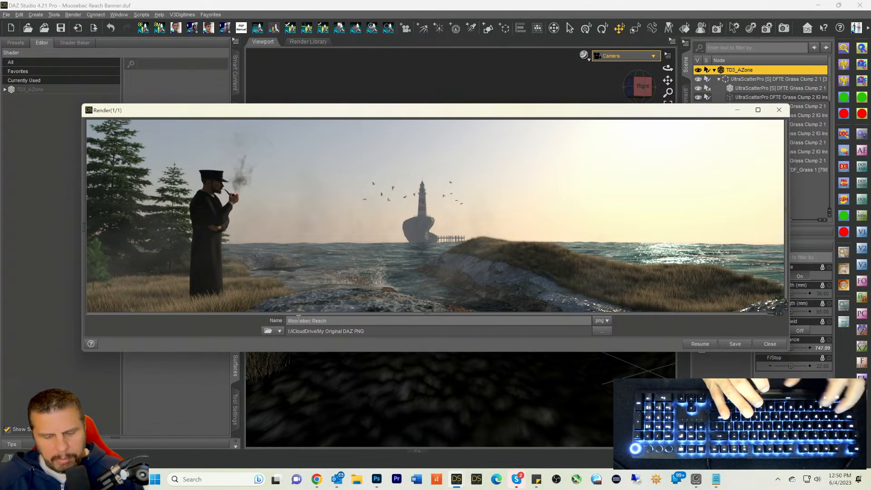
type(" Banner Im")
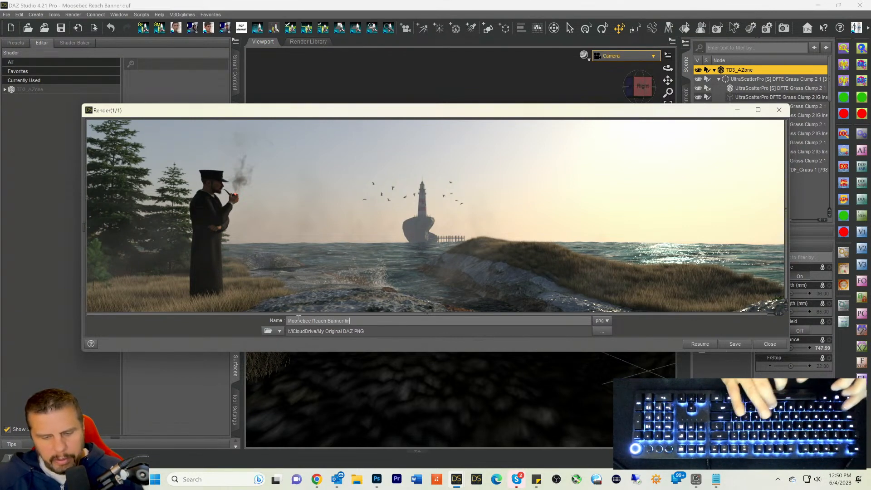
type("age")
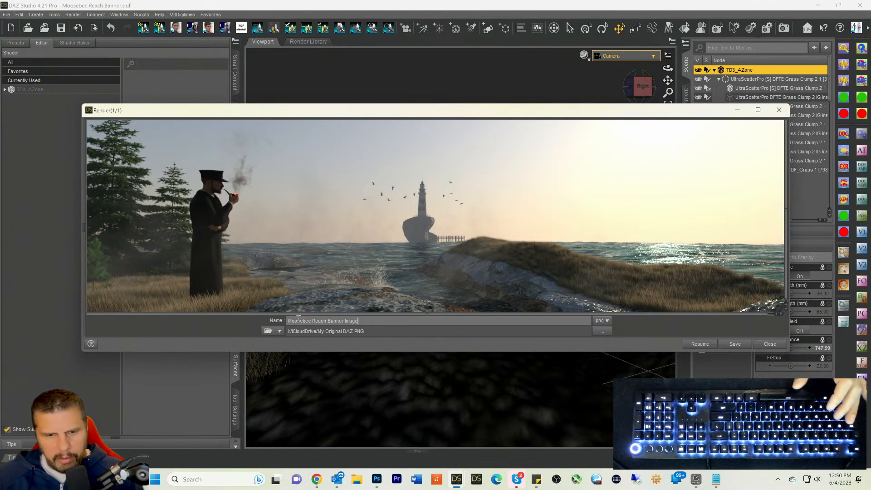
left_click(731, 345)
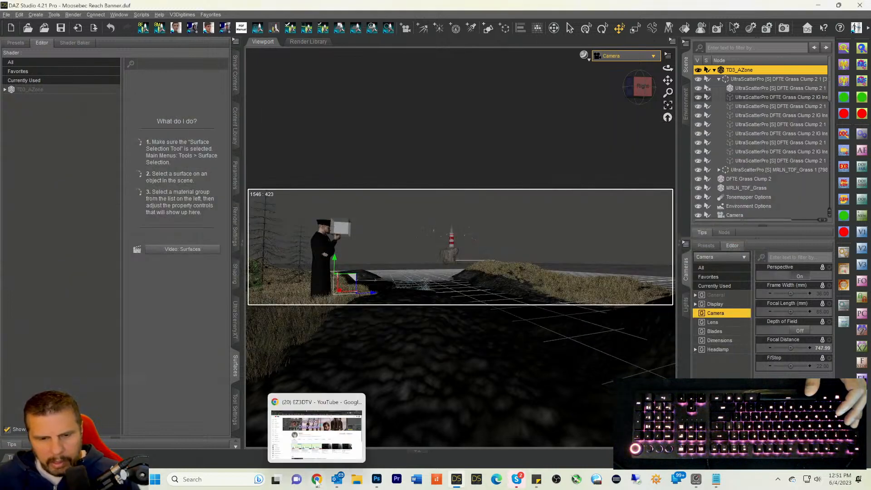
Step: Switch to File Explorer, open the My Original DAZ PNG folder and search it for "moose"
mouse_move(365, 482)
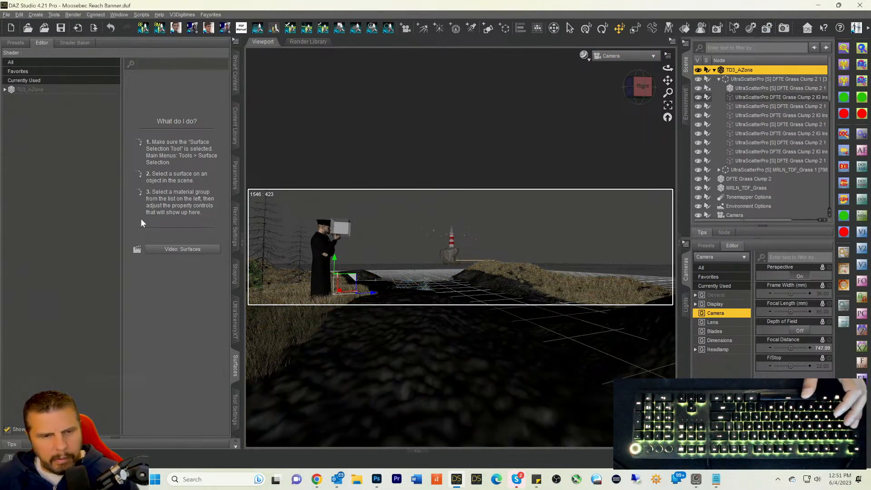
left_click(356, 481)
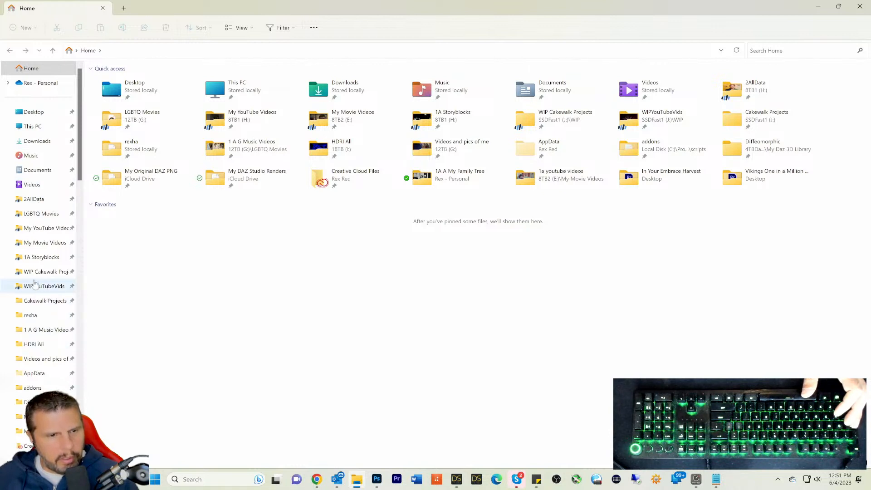
scroll(38, 317, "down", 1)
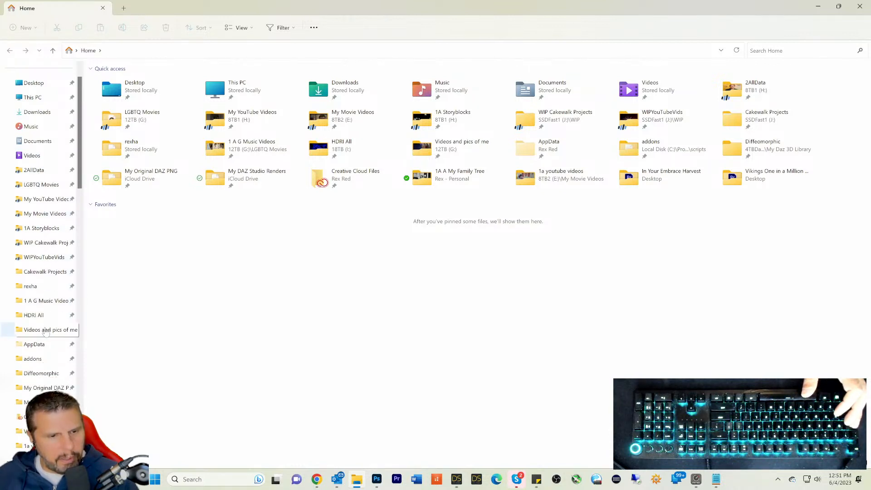
left_click(45, 387)
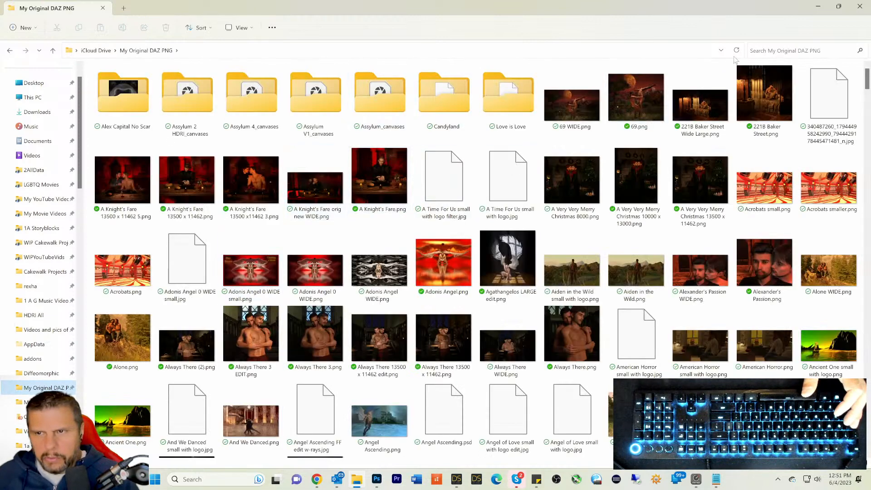
left_click(771, 50)
type("m")
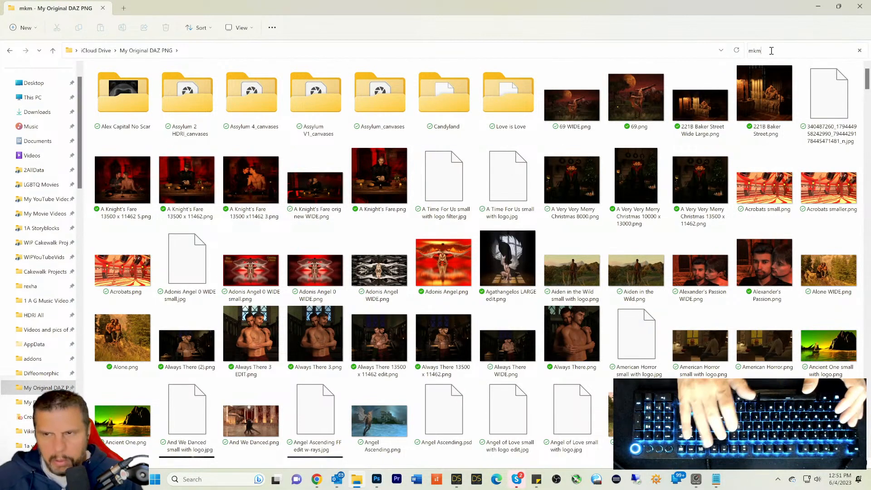
type("oose")
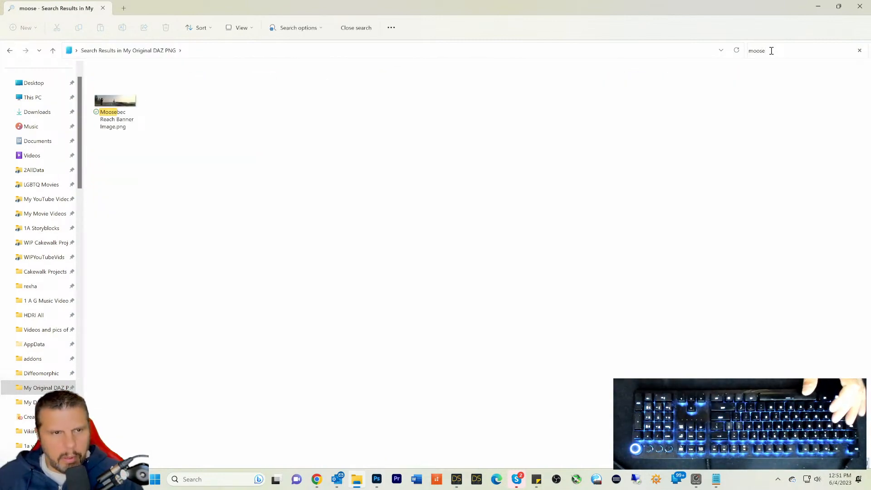
Step: Copy Moosebec Reach Banner Image.png from the search results onto the desktop, minimizing the windows covering it
left_click(114, 104)
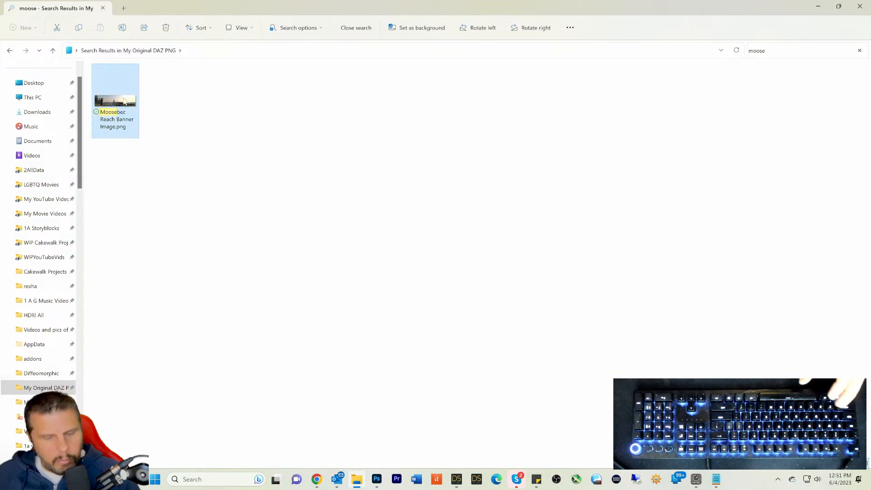
left_click(823, 11)
left_click(818, 7)
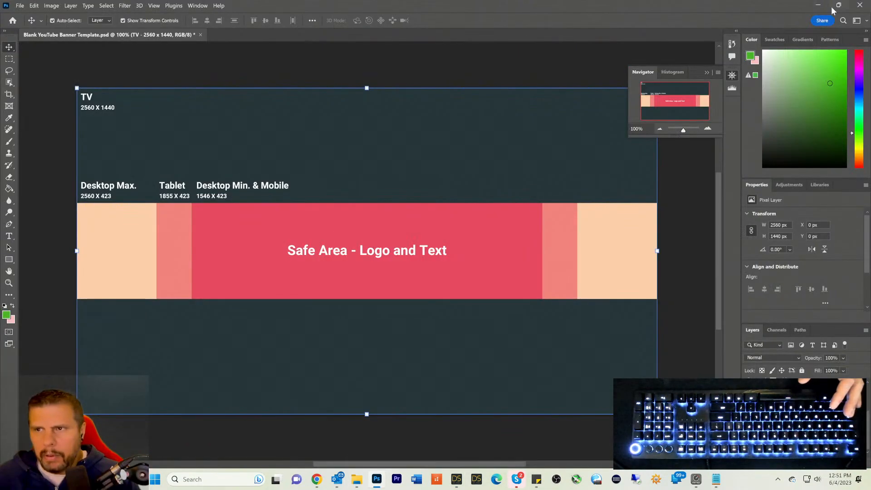
left_click(818, 6)
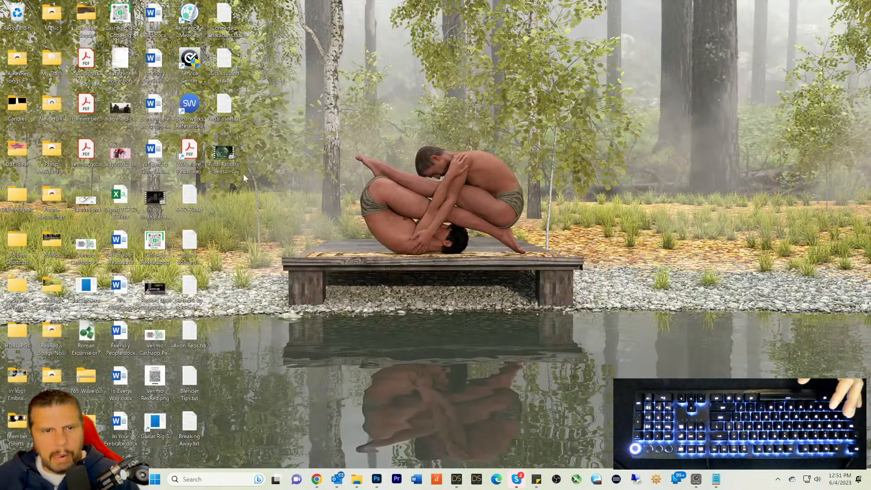
key("ctrl+v")
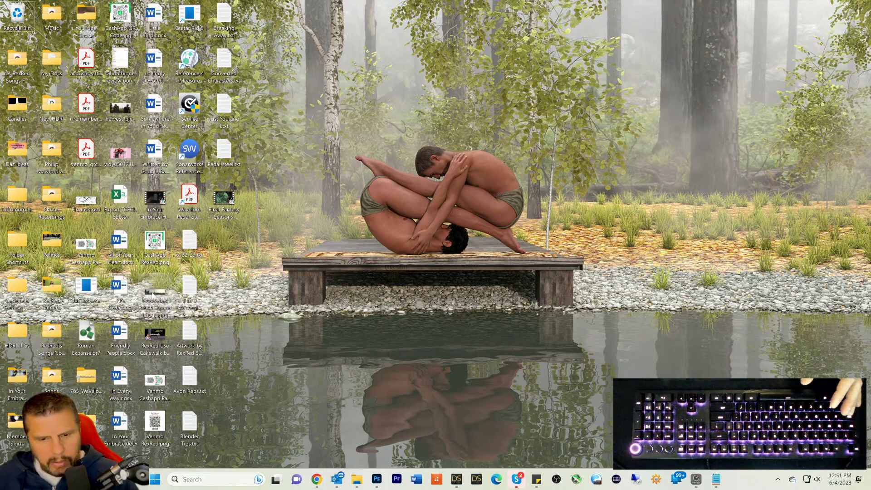
Step: Place Moosebec Reach Banner Image.png in the Photoshop banner template and scale it to fill the 1546 x 423 Desktop Min. & Mobile area
left_click_drag(155, 294, 268, 265)
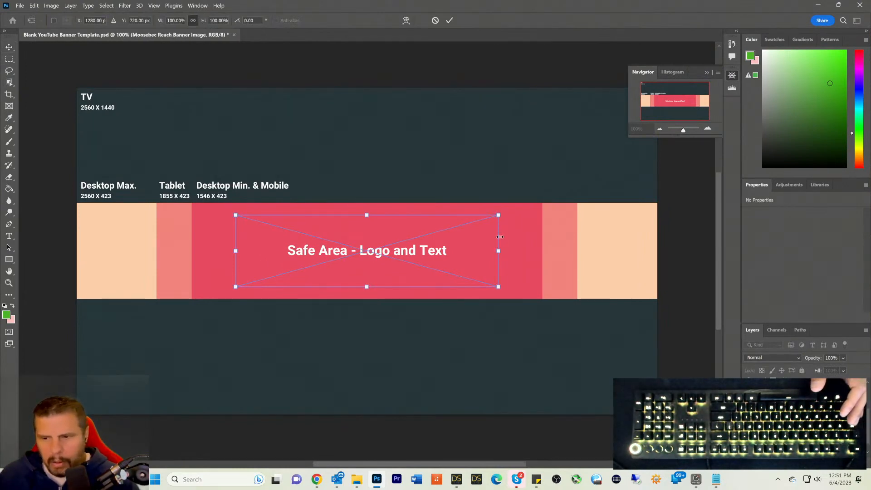
key("Return")
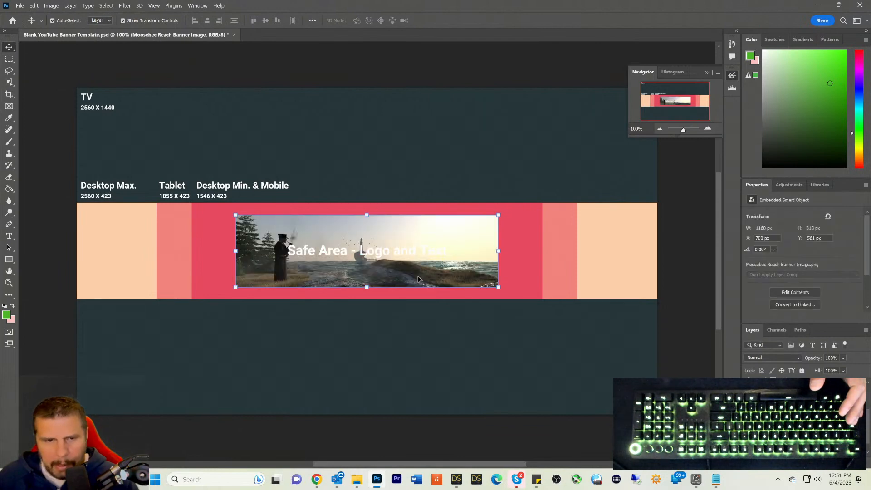
left_click_drag(236, 215, 195, 210)
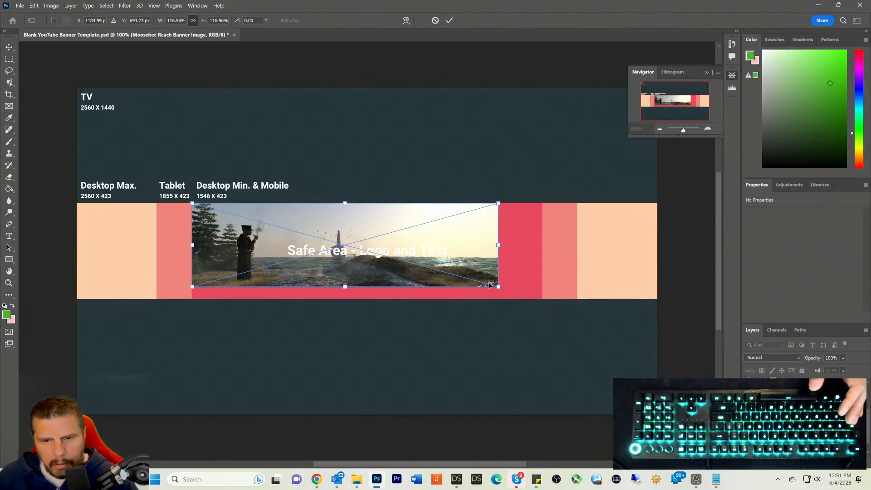
left_click_drag(498, 287, 543, 302)
key("Return")
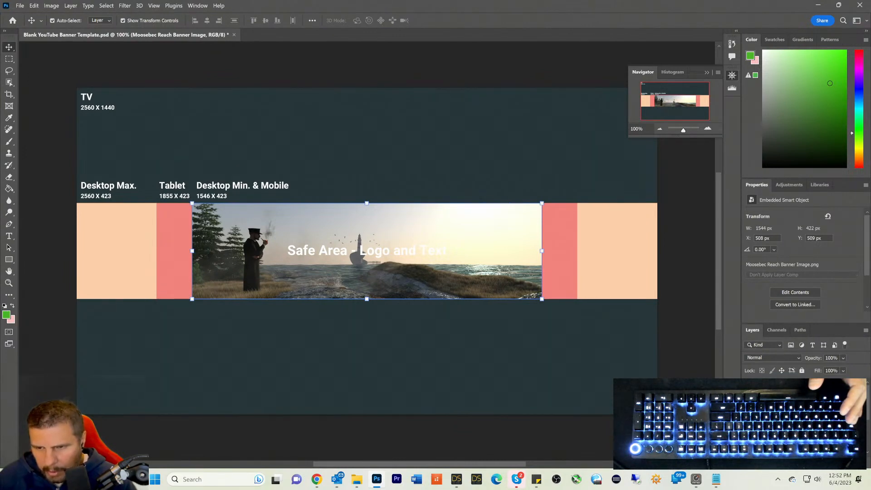
Step: Select the Safe Area - Logo and Text layer within the Desktop & Mobile group
left_click(793, 409)
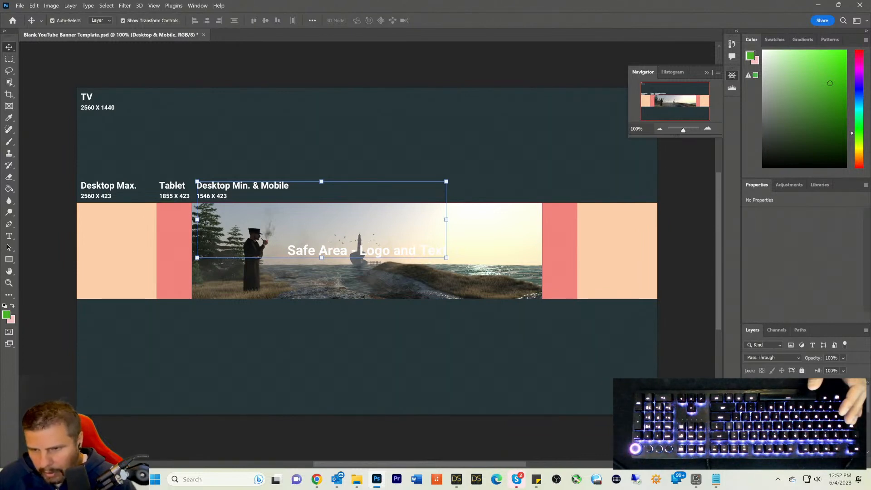
double_click(793, 430)
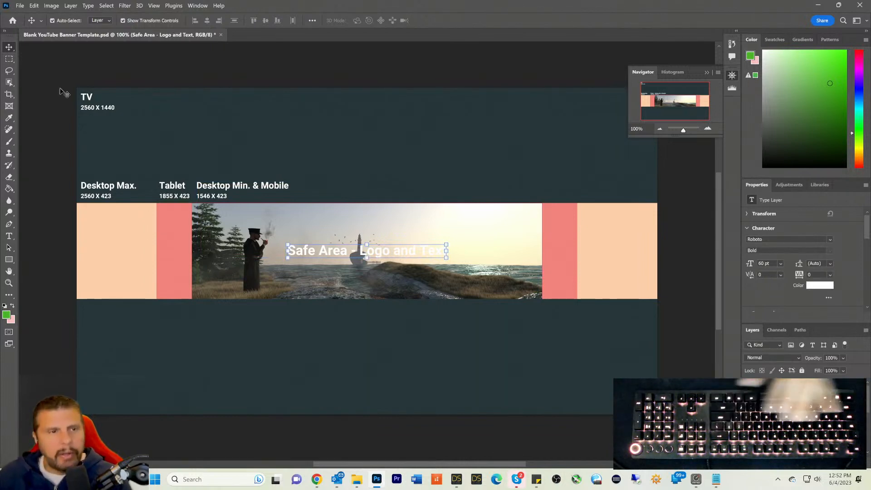
Step: Save the banner document under the new name EZ3DTV YouTube Banner.psd in the YouTube Preview Images folder, keeping the Photoshop format
left_click(22, 7)
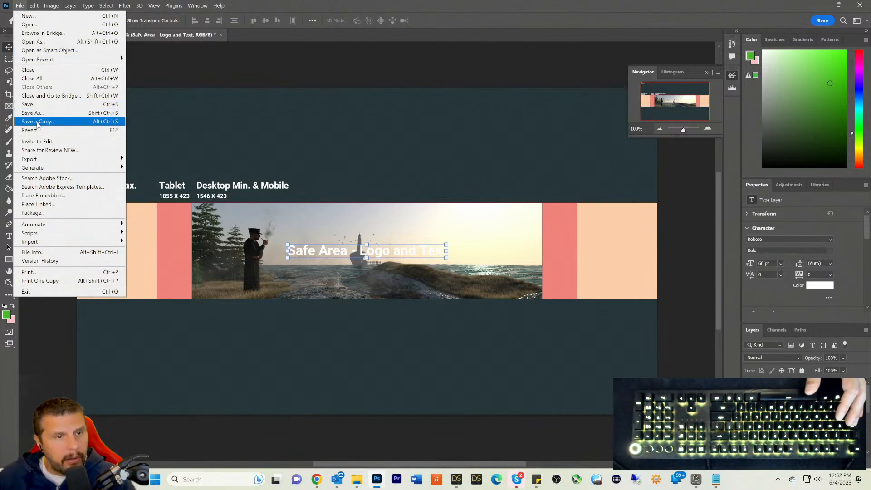
left_click(38, 117)
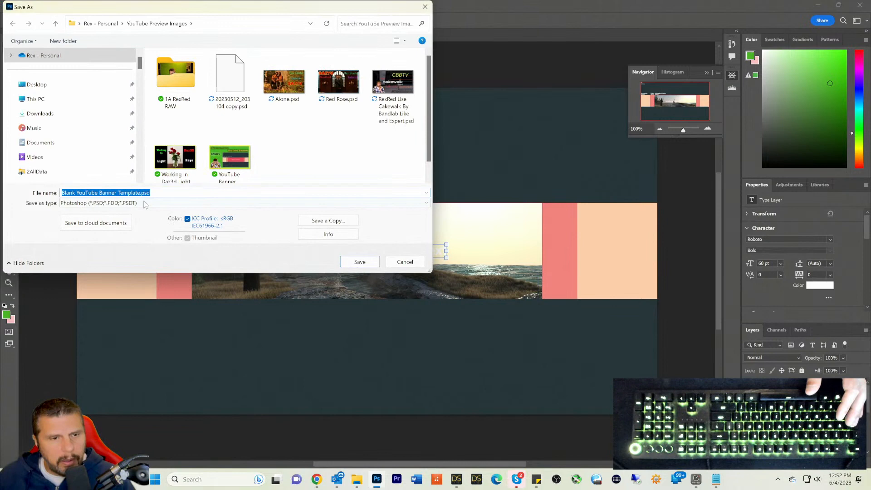
left_click(116, 193)
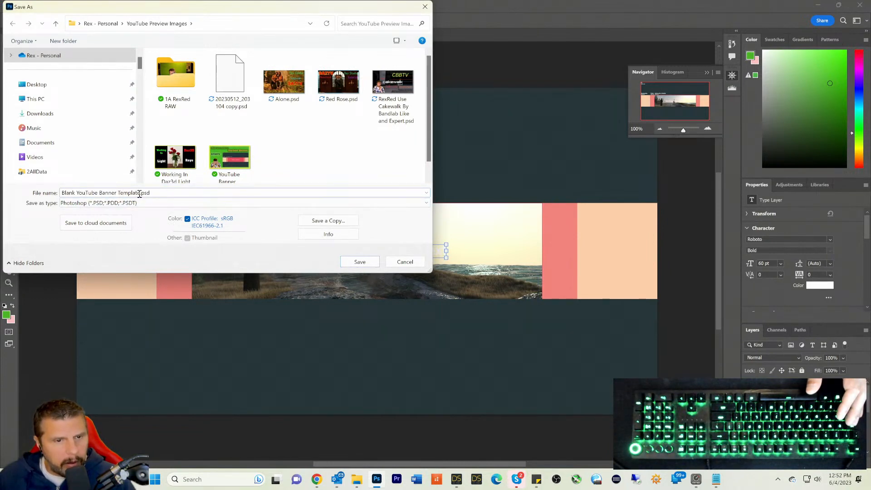
left_click_drag(140, 193, 41, 198)
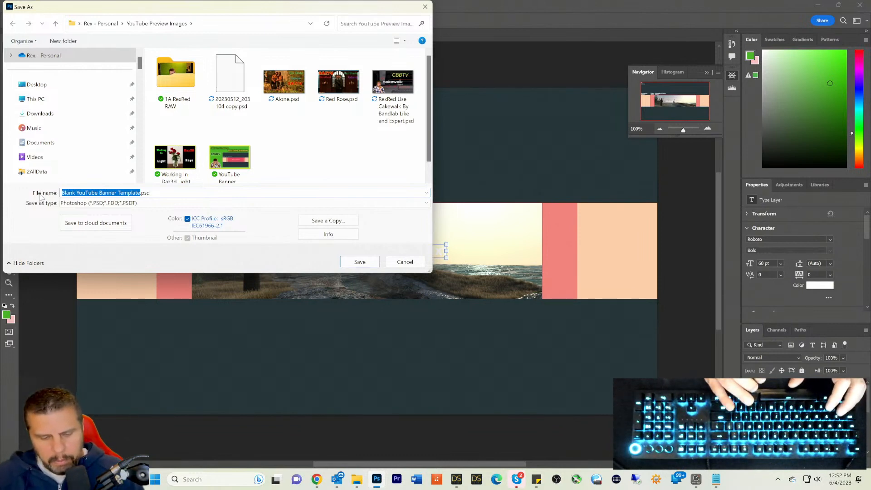
type("E")
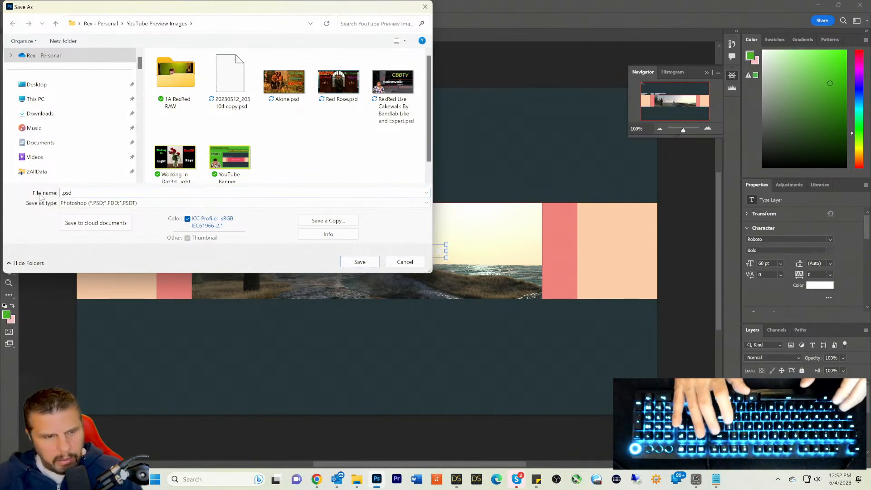
type("Z")
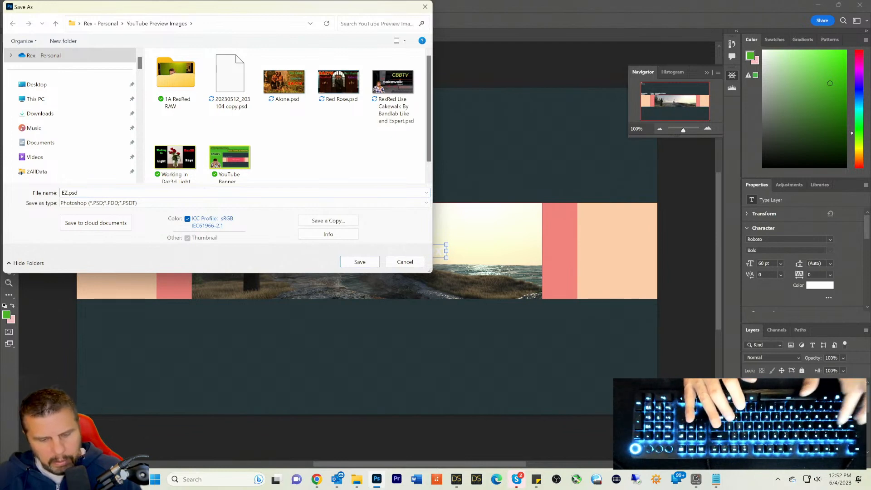
type("3D")
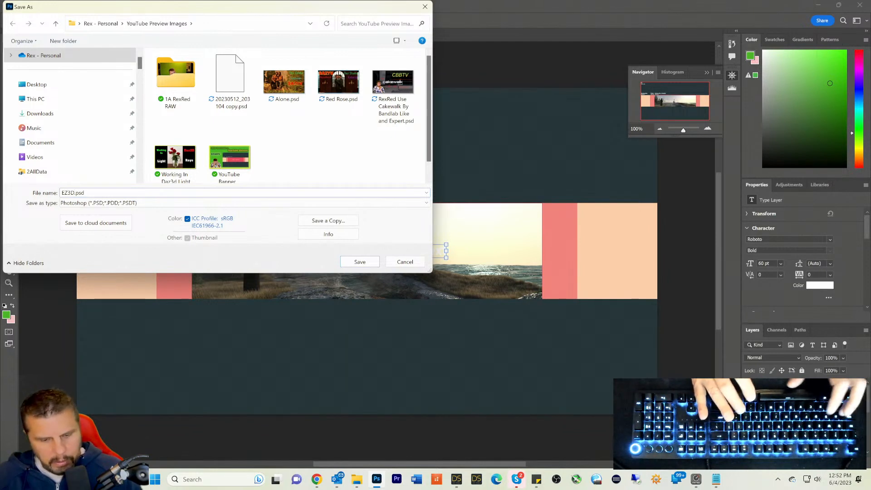
type("TV Ba")
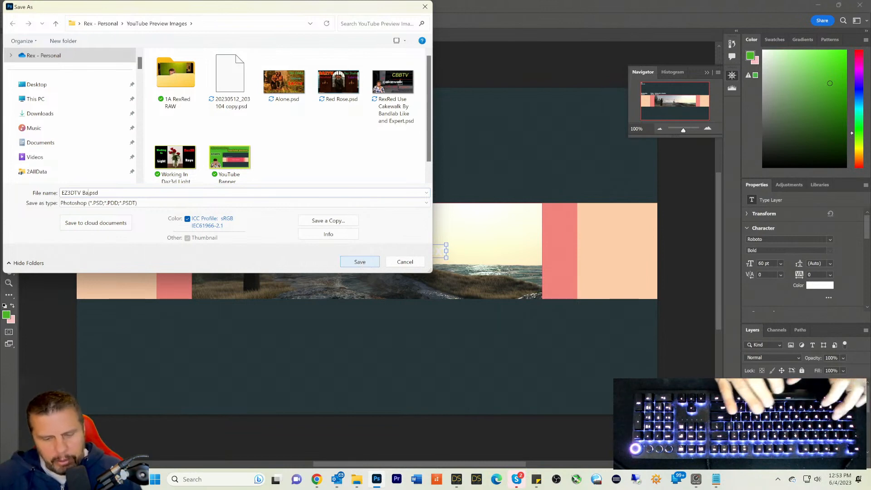
type("e")
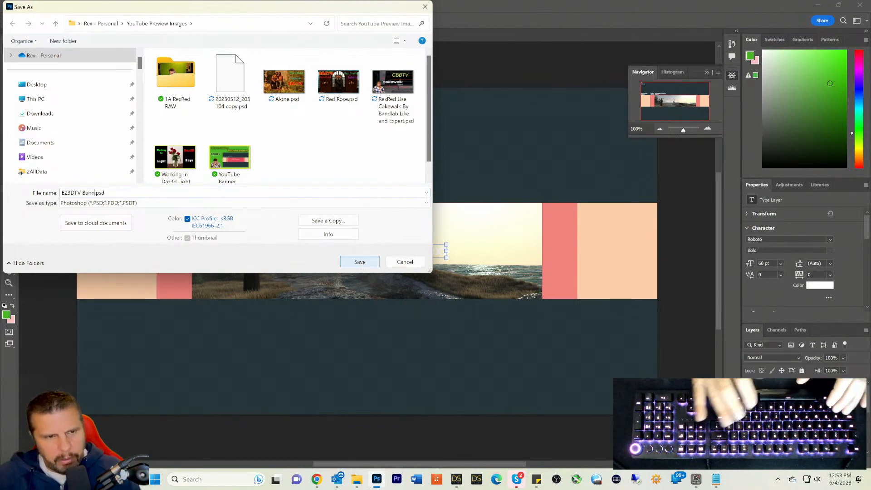
type("r")
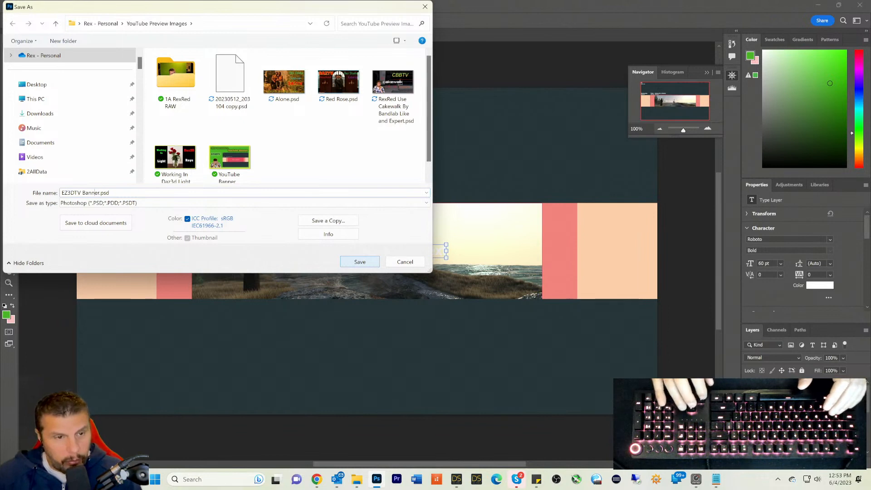
type("YouT")
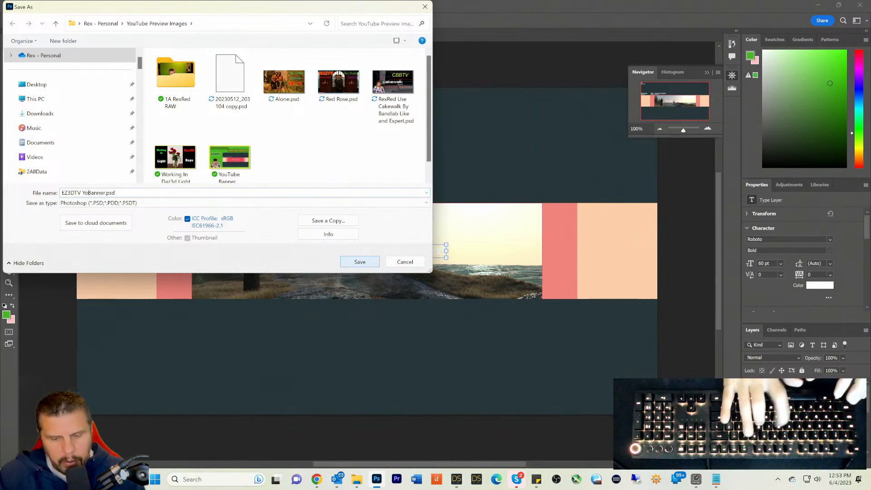
type("ube")
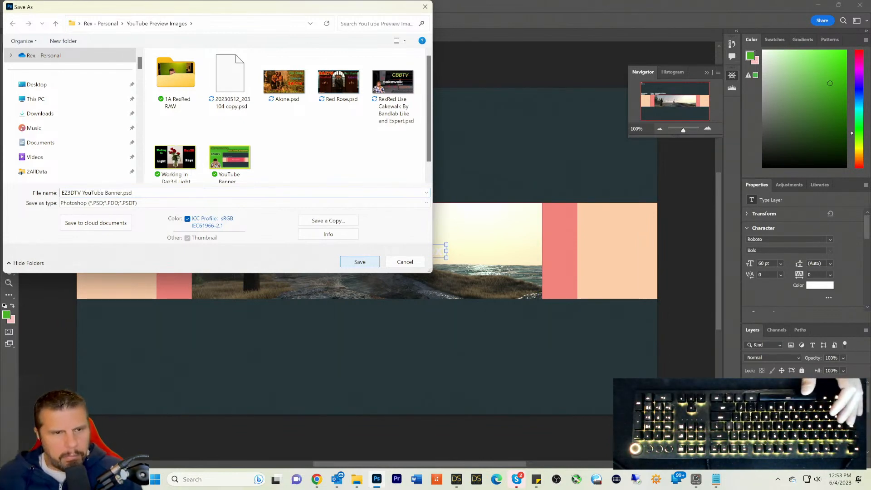
left_click(357, 262)
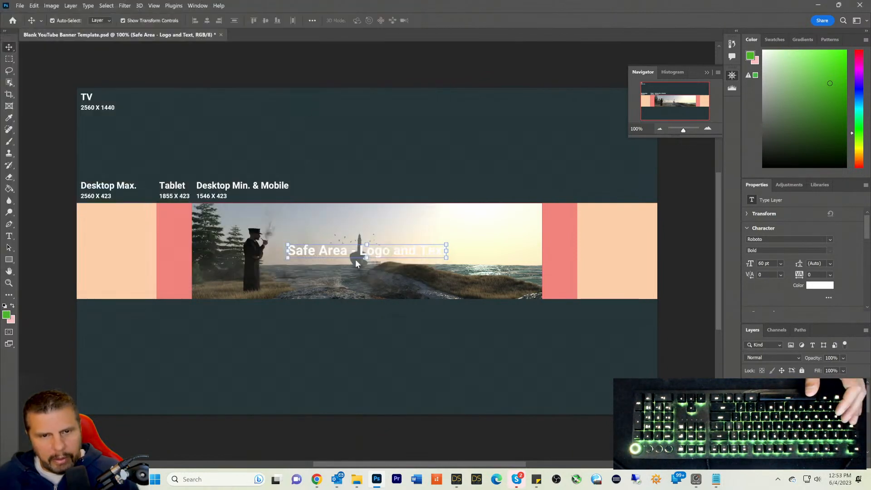
left_click(536, 135)
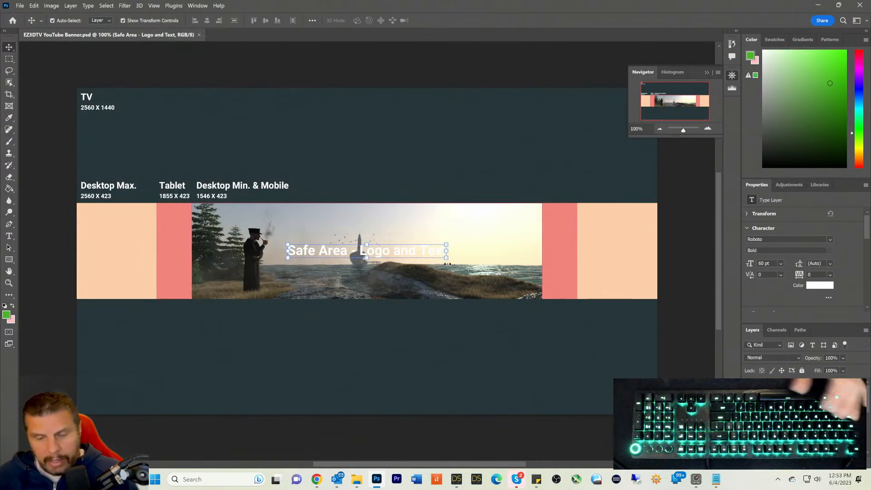
Step: Delete the Safe Area - Logo and Text layer and add the text EZ3DTV in the bright sky beside the lighthouse
key("Delete")
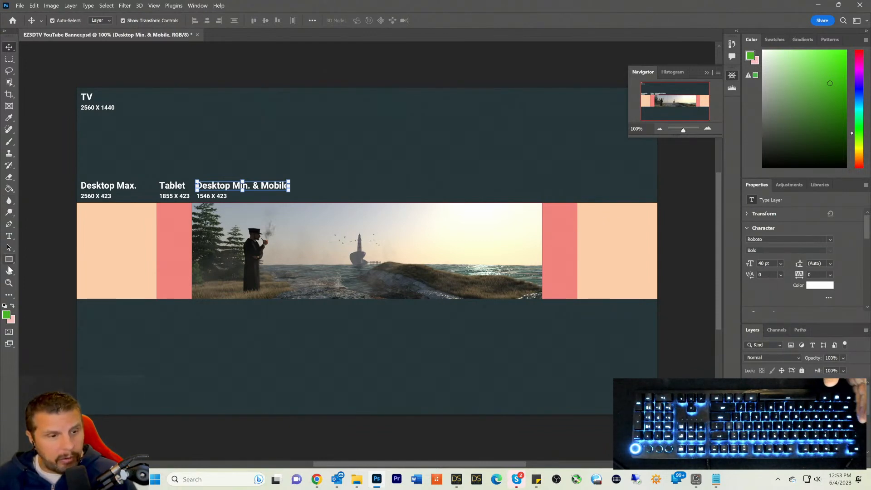
left_click(9, 236)
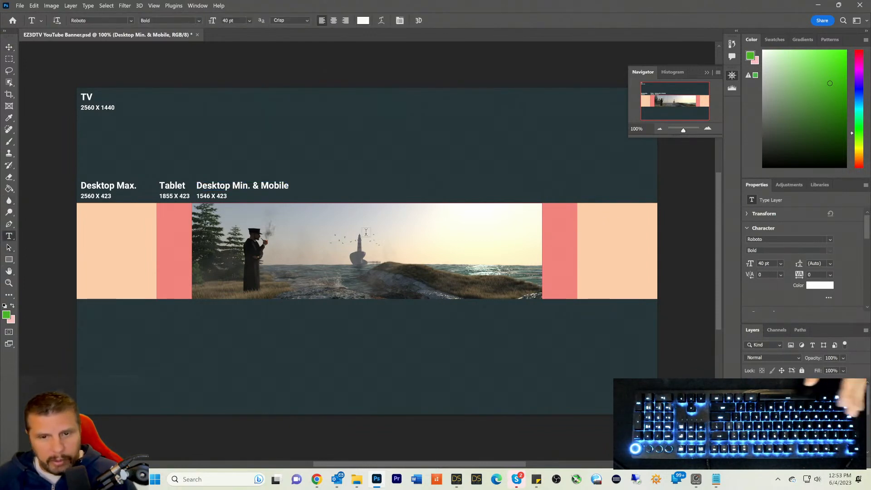
left_click(423, 234)
key("BackSpace")
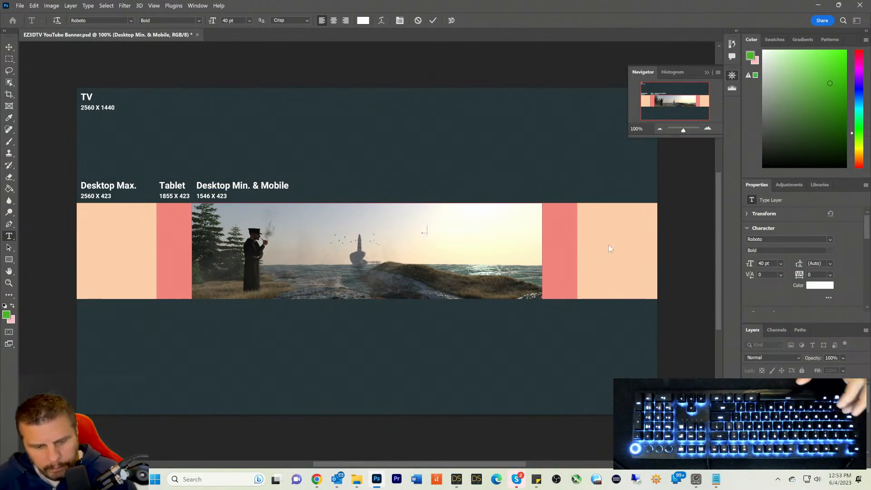
type("EZ3DTV")
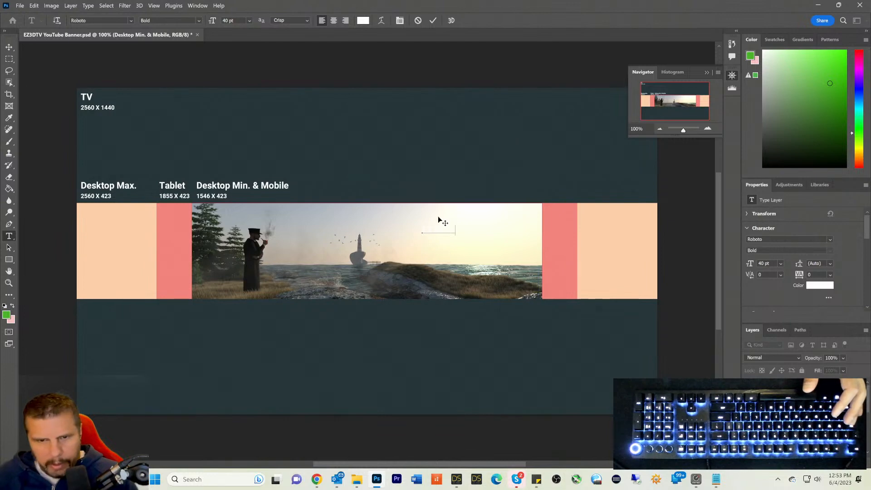
Step: Change the color of the whole EZ3DTV text to the teal green 02c096
left_click_drag(422, 230, 489, 227)
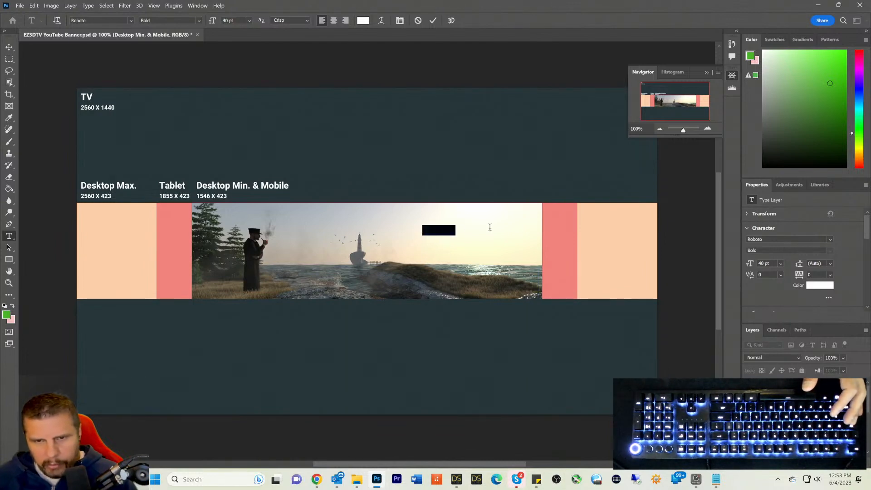
left_click(817, 285)
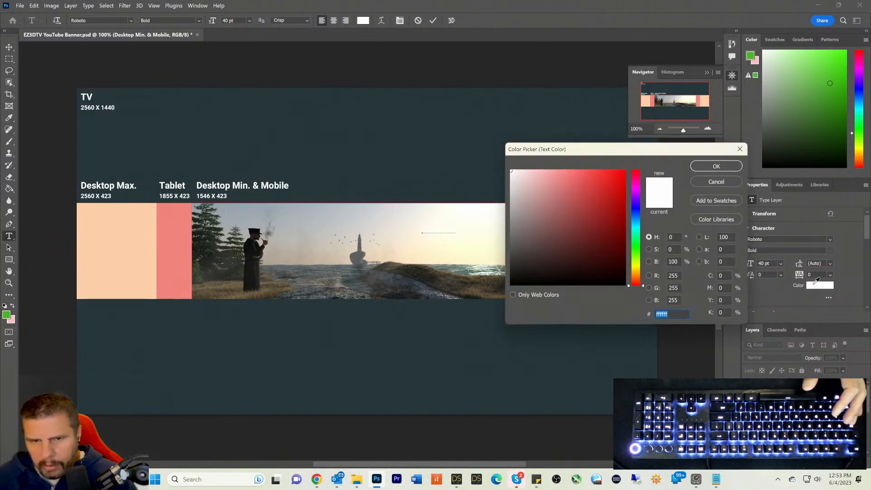
left_click_drag(635, 247, 638, 235)
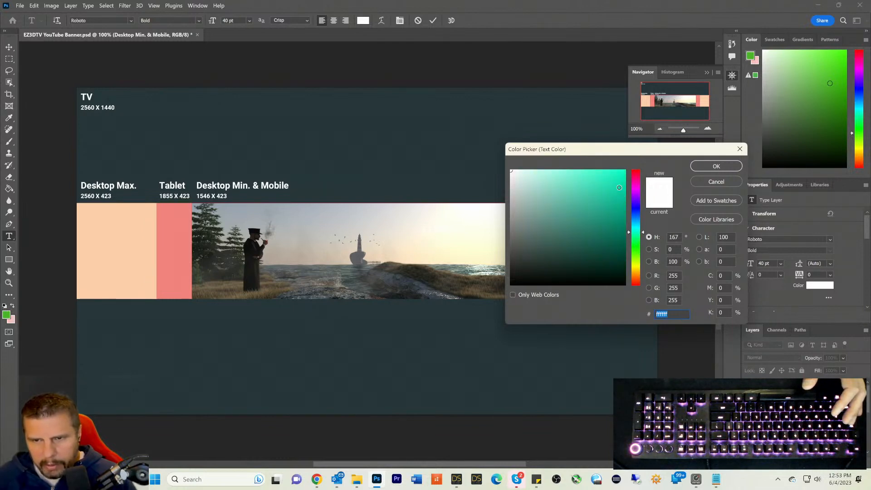
left_click(619, 187)
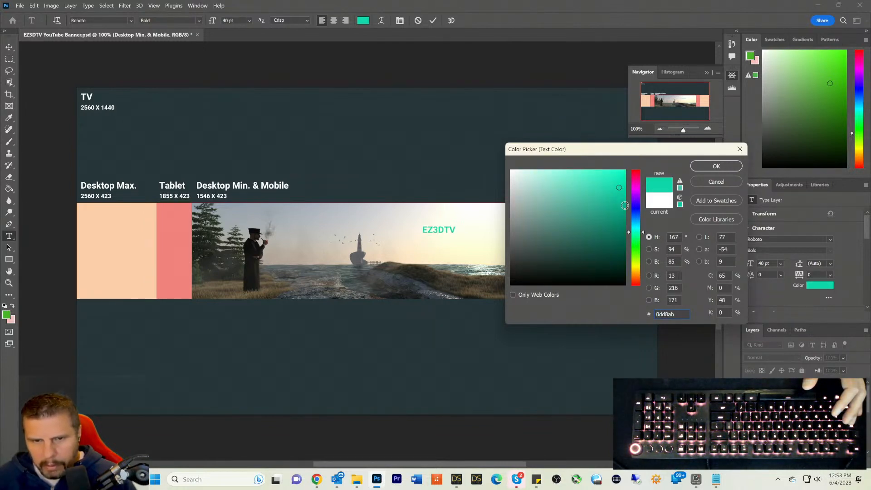
left_click(625, 206)
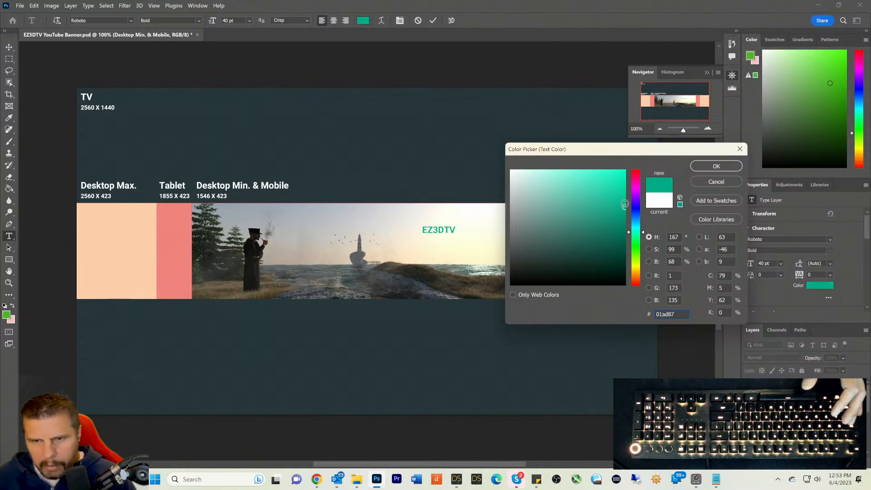
left_click(613, 190)
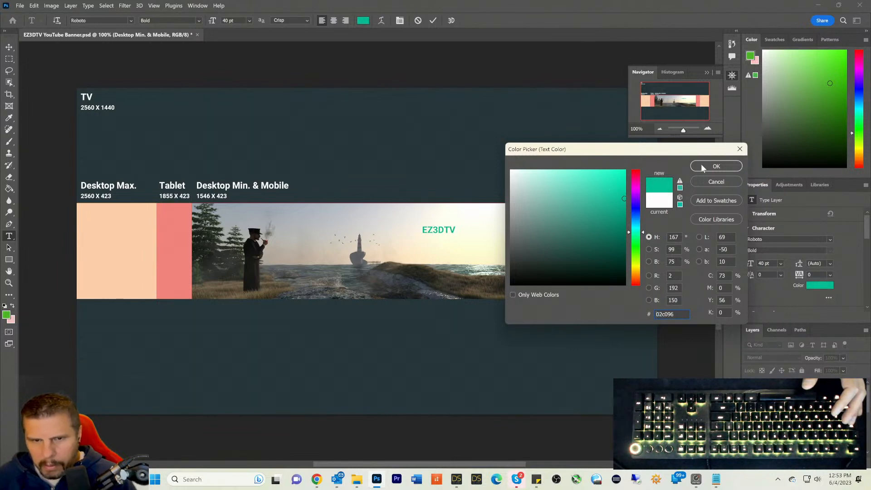
left_click(702, 167)
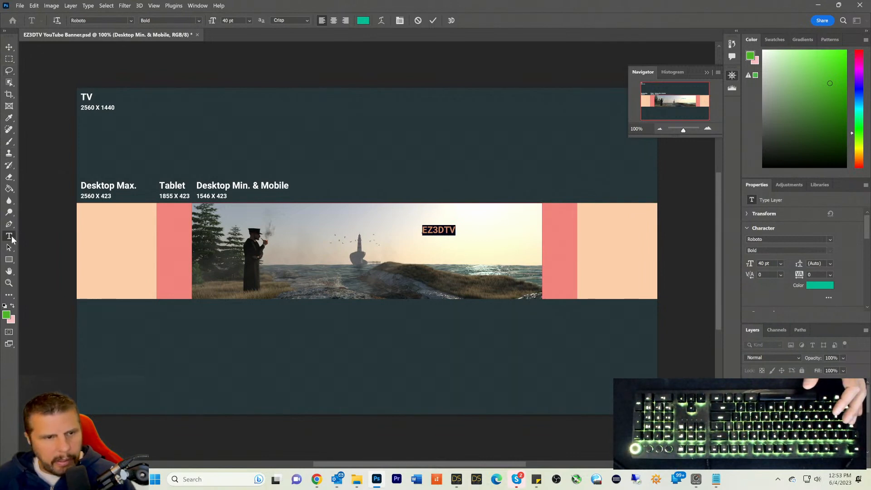
Step: Scale the EZ3DTV text up proportionally to about 311% so it fills the sky beside the lighthouse
left_click(8, 47)
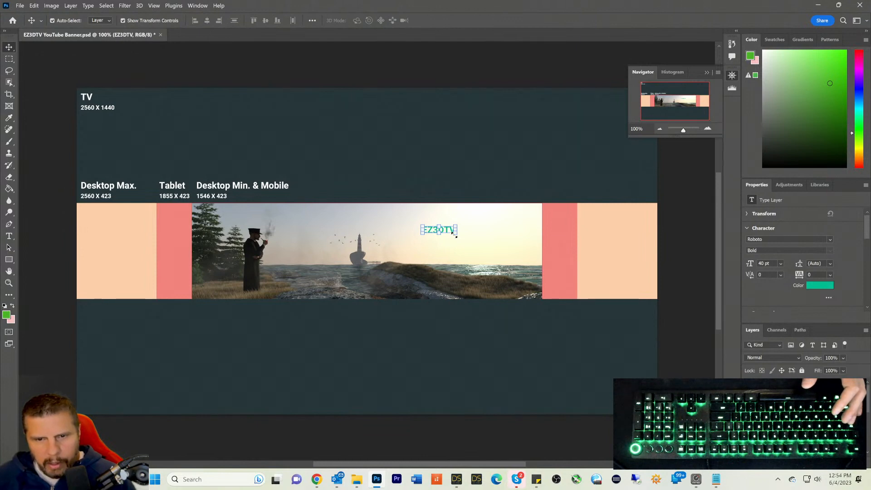
left_click_drag(454, 234, 505, 236)
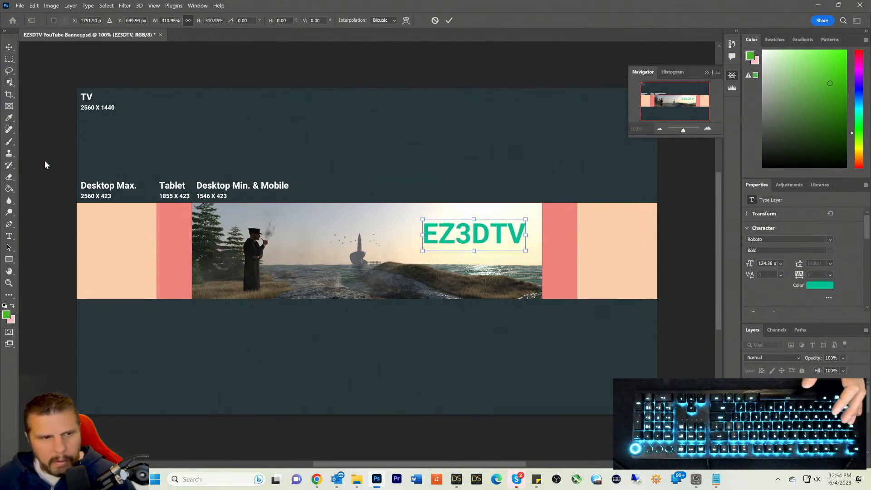
key("Return")
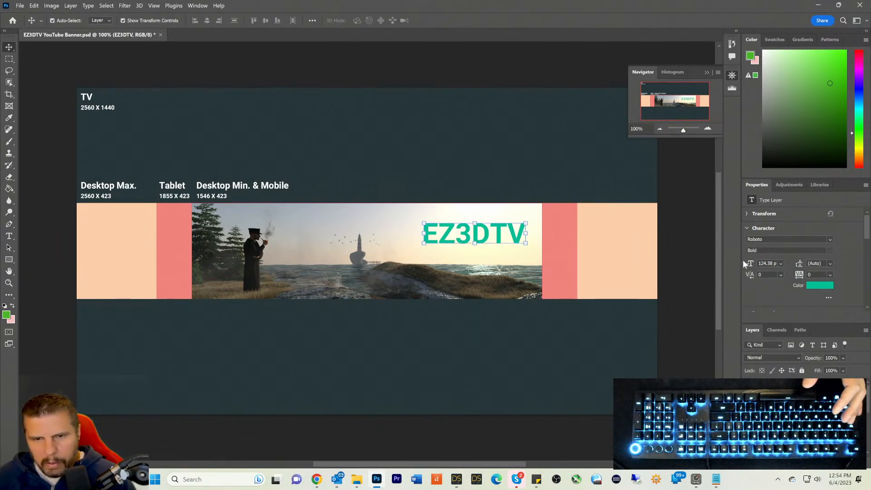
Step: Preview different fonts on the EZ3DTV text and set its font to Minion Variable Concept
left_click(827, 239)
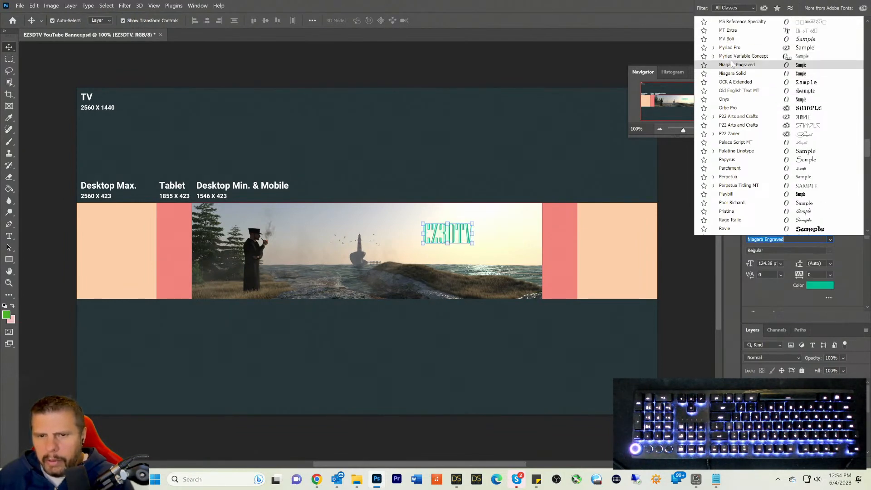
scroll(733, 55, "up", 1)
scroll(731, 64, "up", 1)
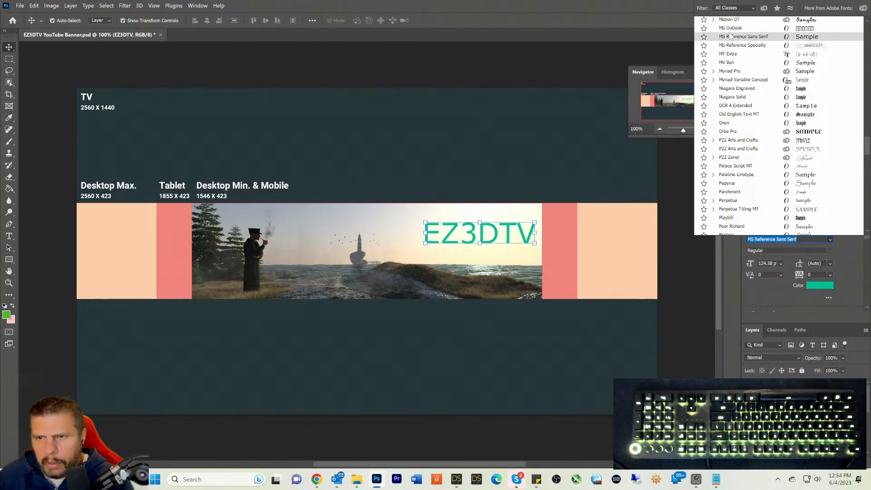
scroll(730, 37, "up", 2)
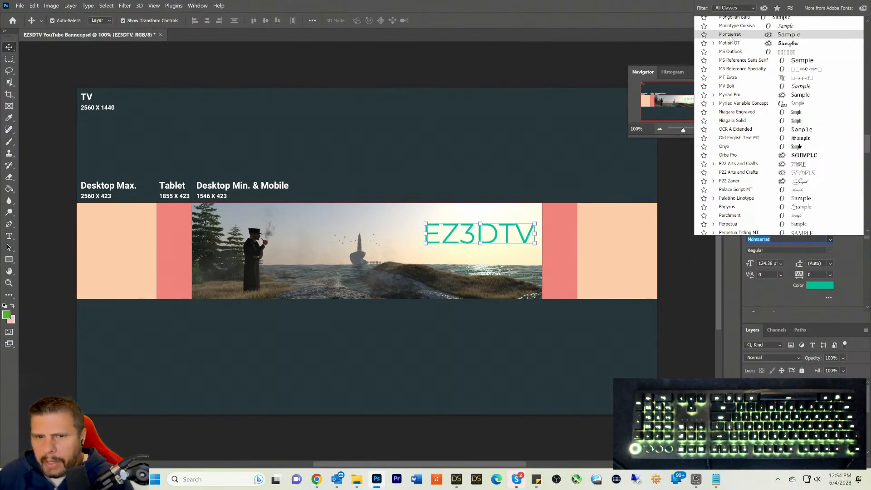
scroll(729, 37, "up", 1)
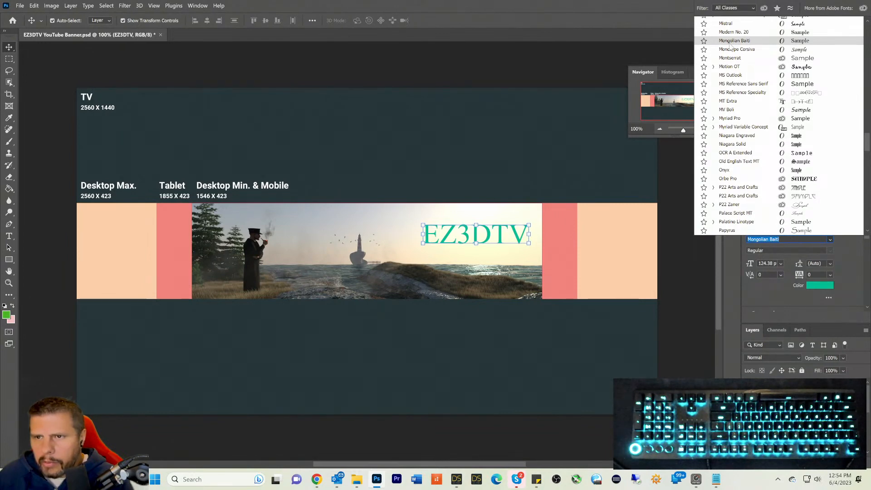
scroll(729, 45, "up", 1)
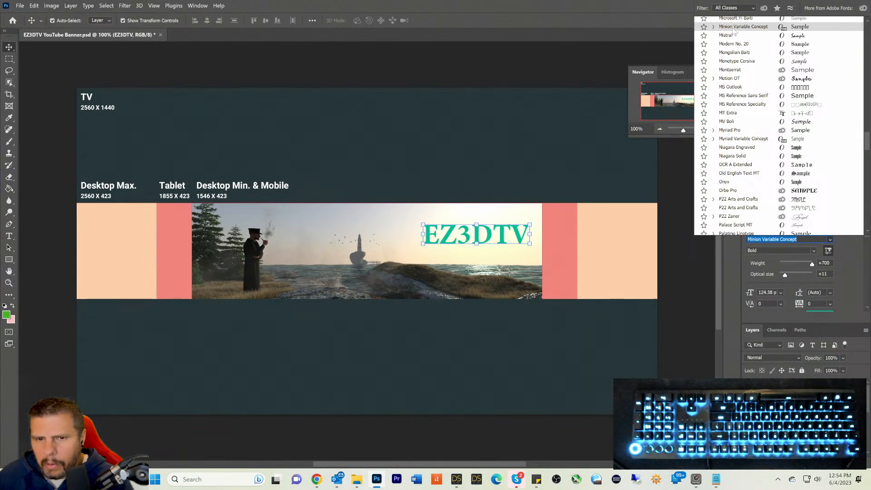
scroll(733, 30, "up", 3)
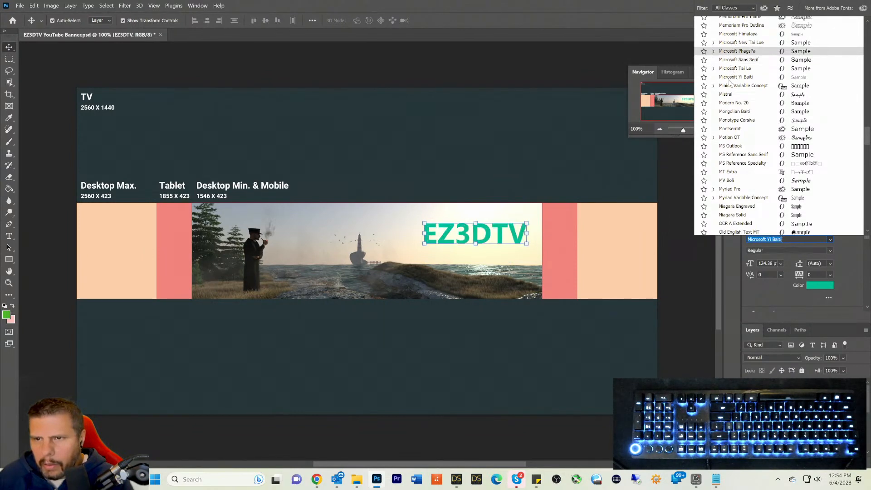
left_click(729, 86)
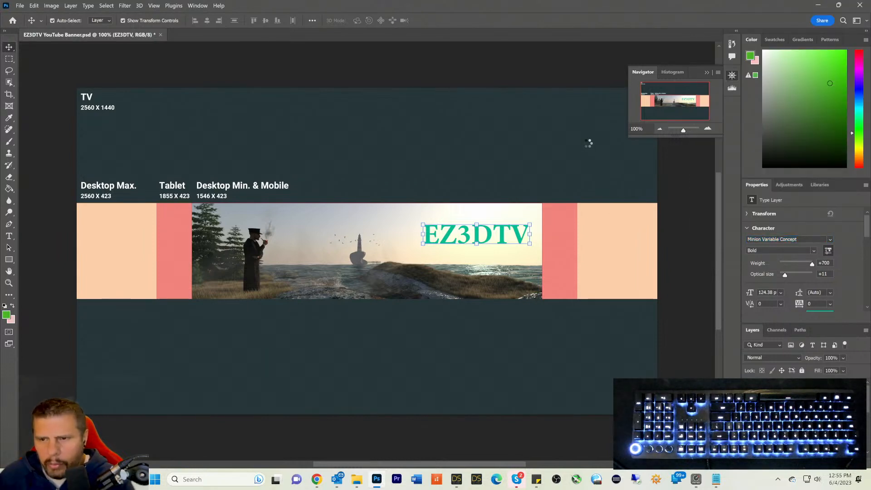
Step: Apply Bevel & Emboss and Stroke layer effects to the EZ3DTV text
left_click(72, 6)
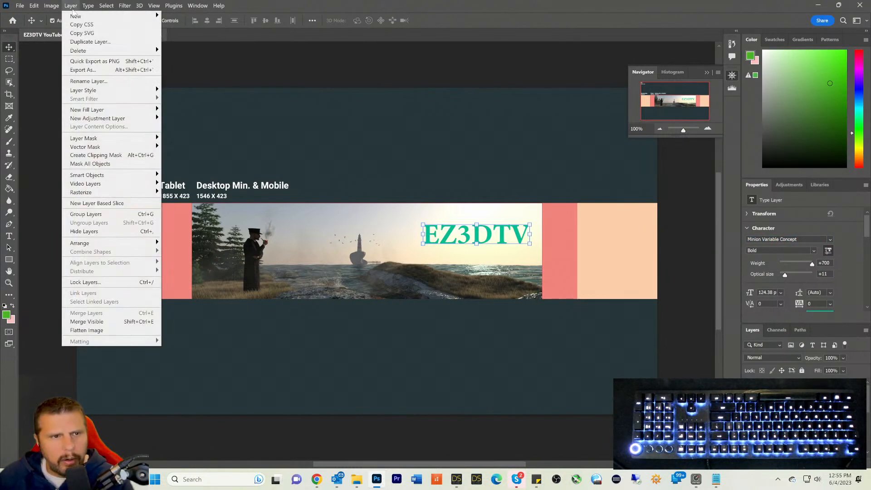
mouse_move(93, 90)
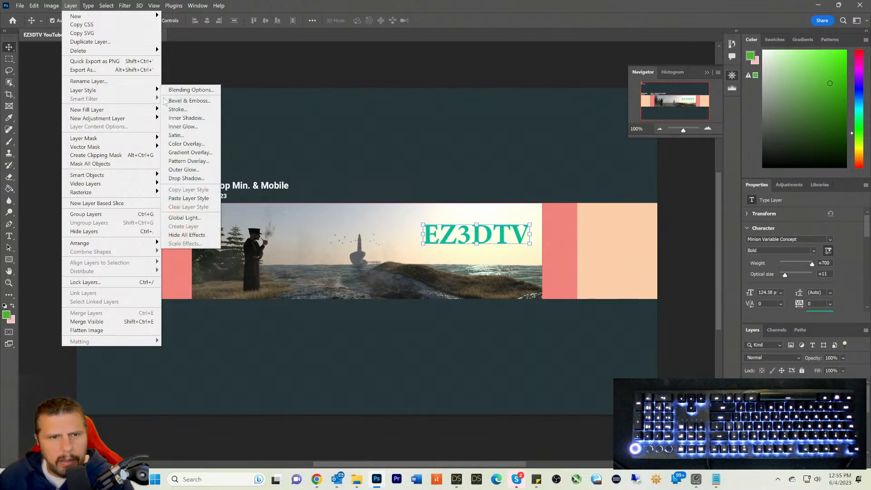
left_click(186, 104)
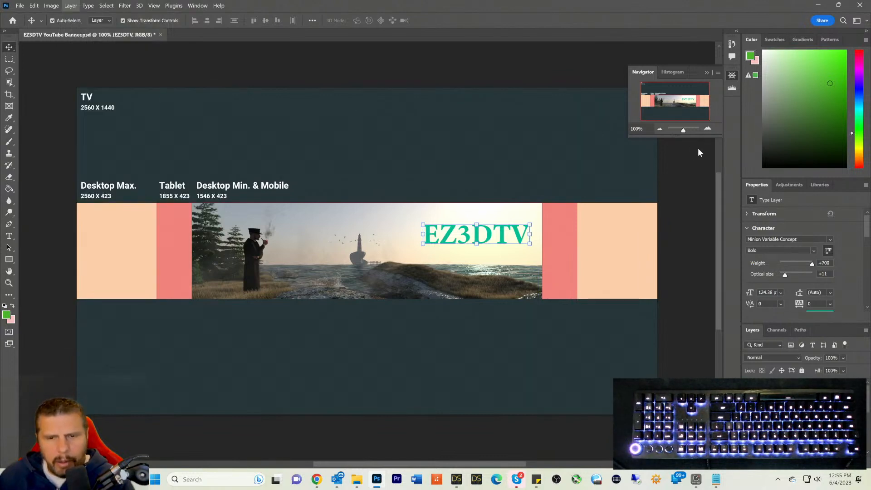
left_click_drag(583, 115, 660, 111)
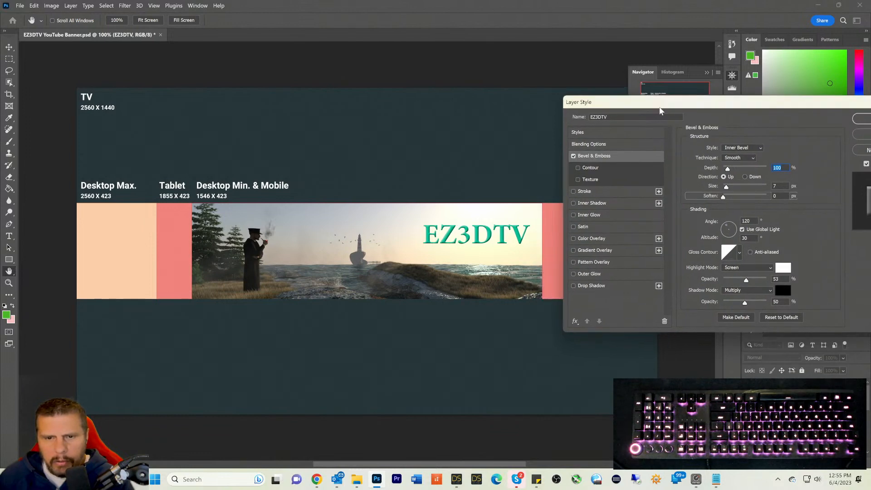
left_click(573, 191)
left_click_drag(647, 110, 627, 84)
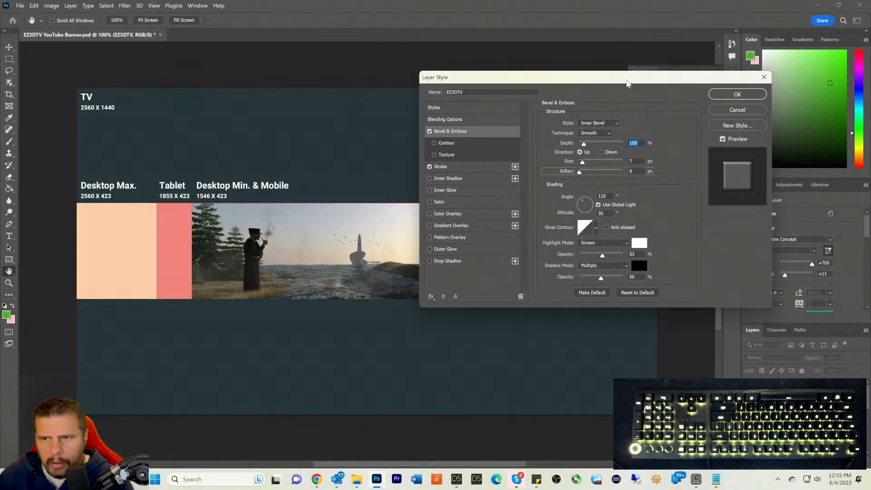
left_click(729, 94)
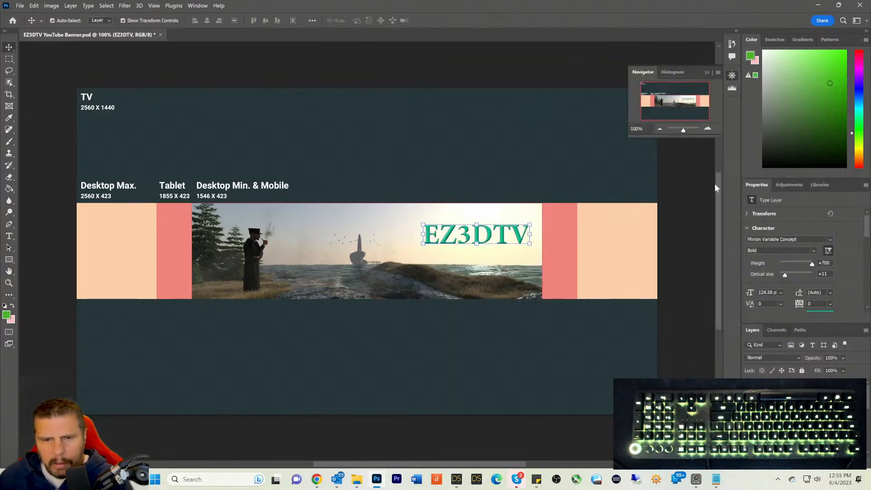
Step: Add the horizontal text Tutorials starting on the pink Tablet band beside the trees
left_click(57, 253)
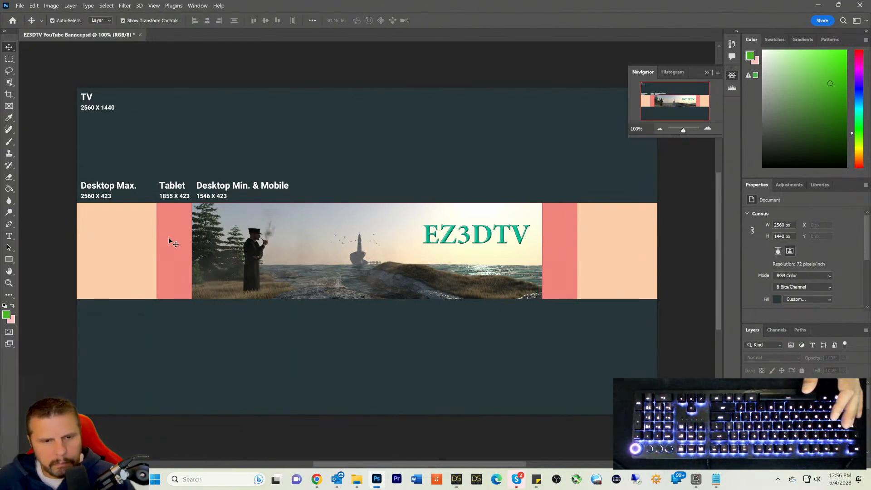
left_click(8, 236)
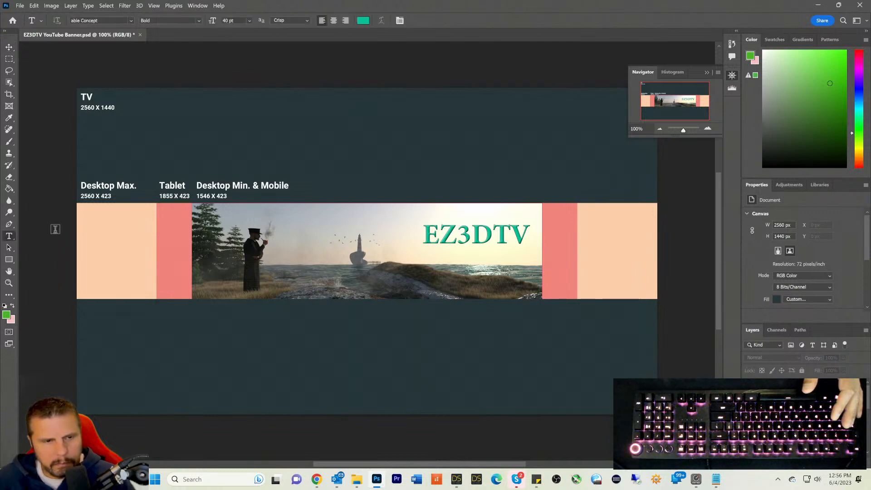
left_click(170, 219)
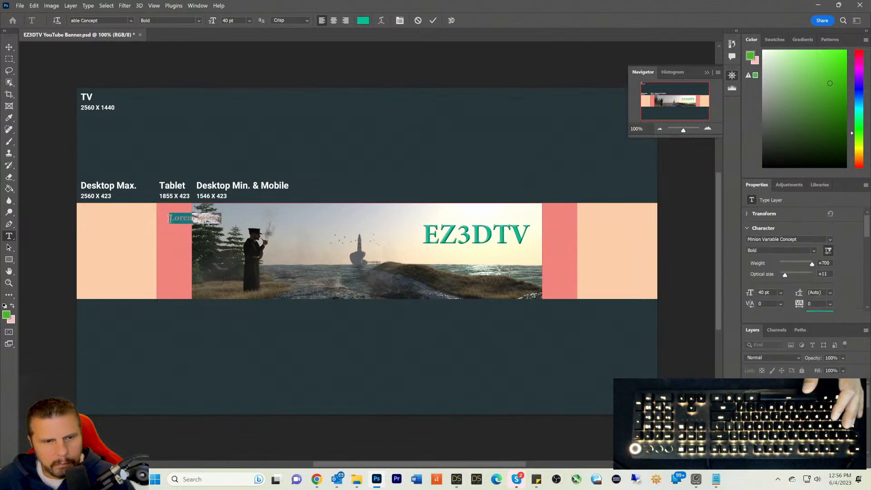
type("Tu")
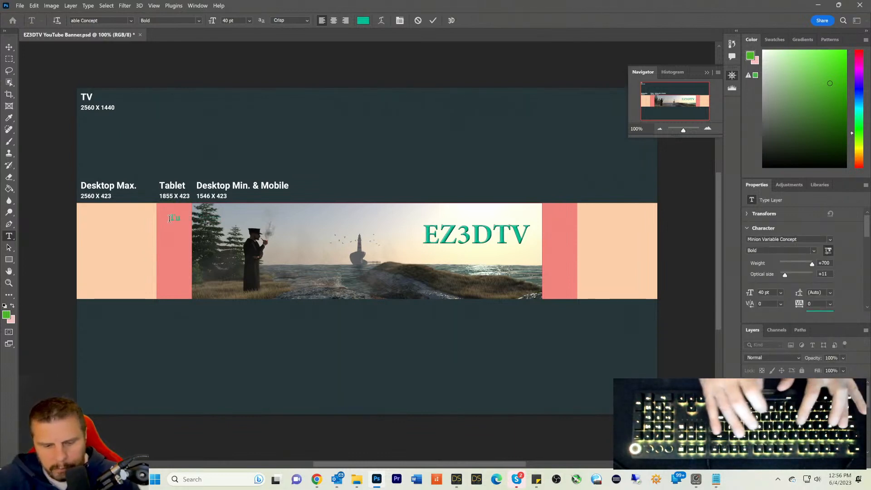
type("torials")
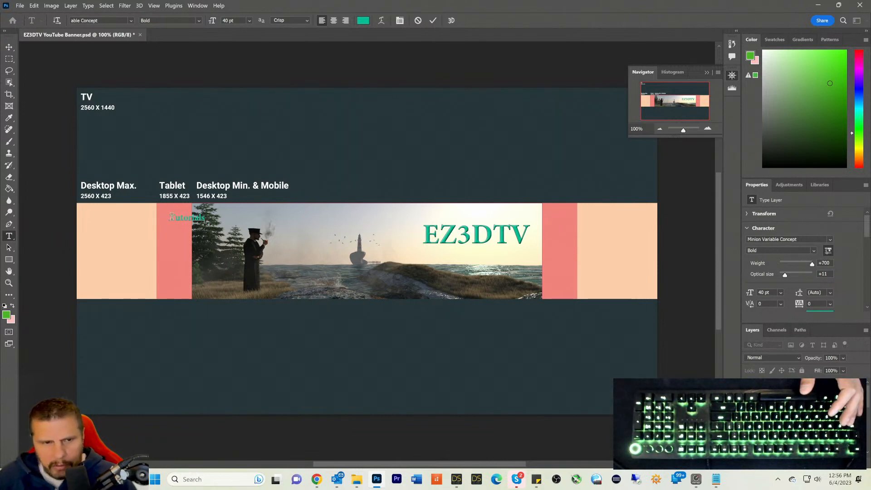
Step: Try the vertical text orientation on the word Tutorials and switch it back to horizontal
left_click_drag(169, 218, 241, 220)
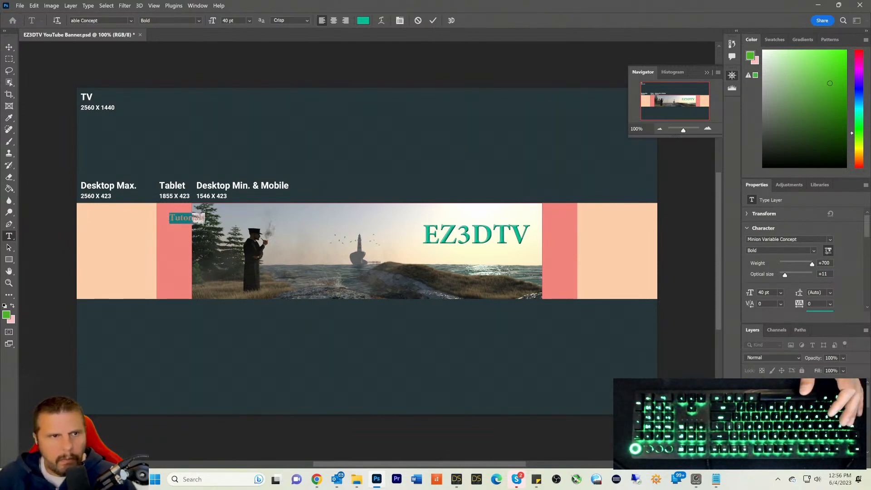
left_click(61, 18)
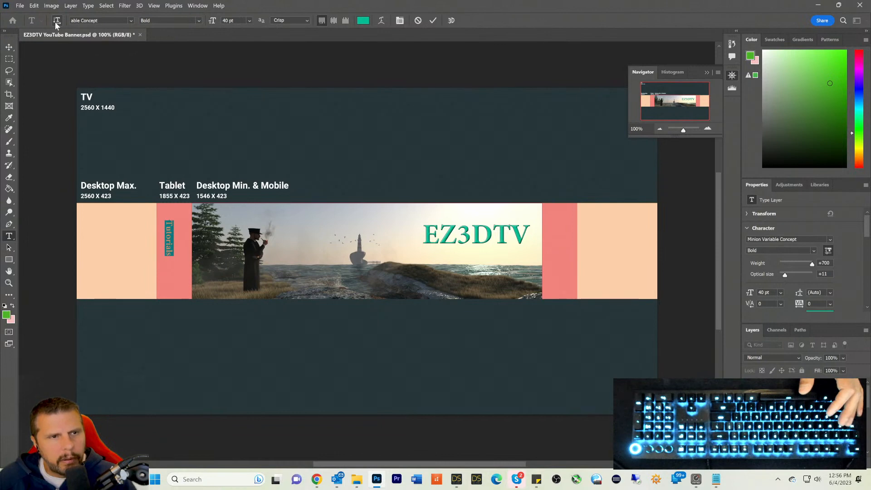
left_click(55, 21)
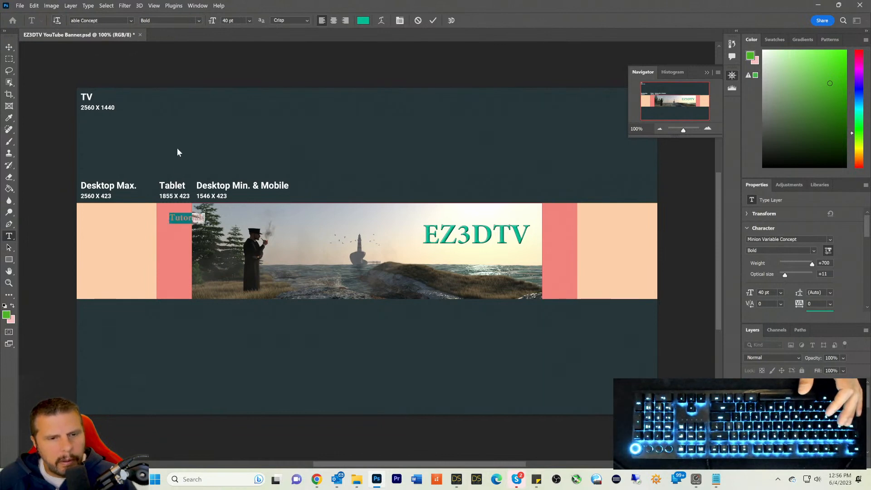
Step: Break the word Tutorials into a vertical stack with one letter per line
left_click(176, 215)
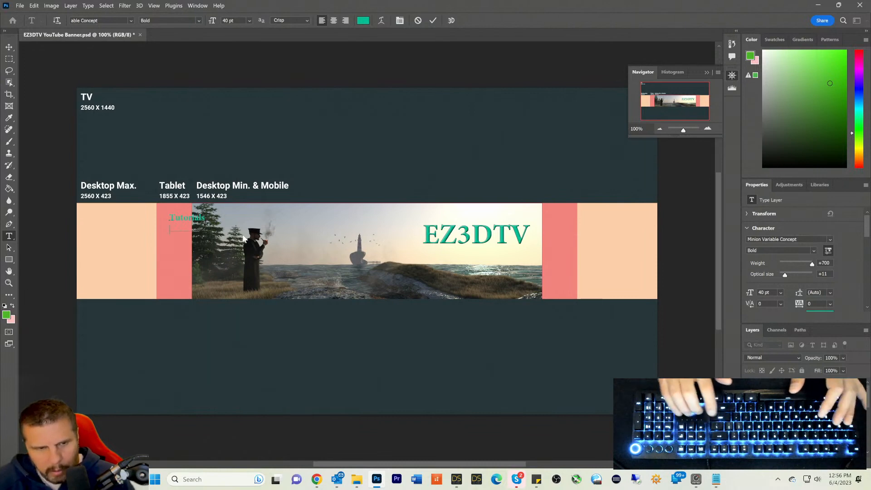
key("Return")
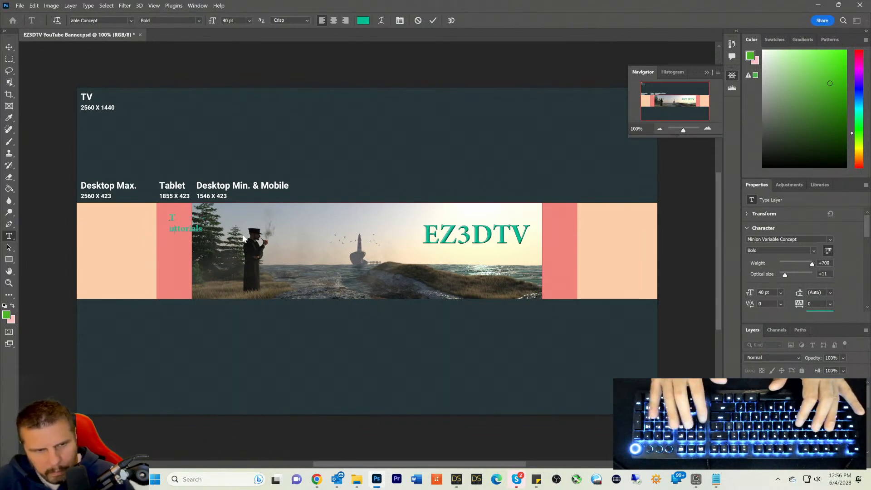
key("BackSpace")
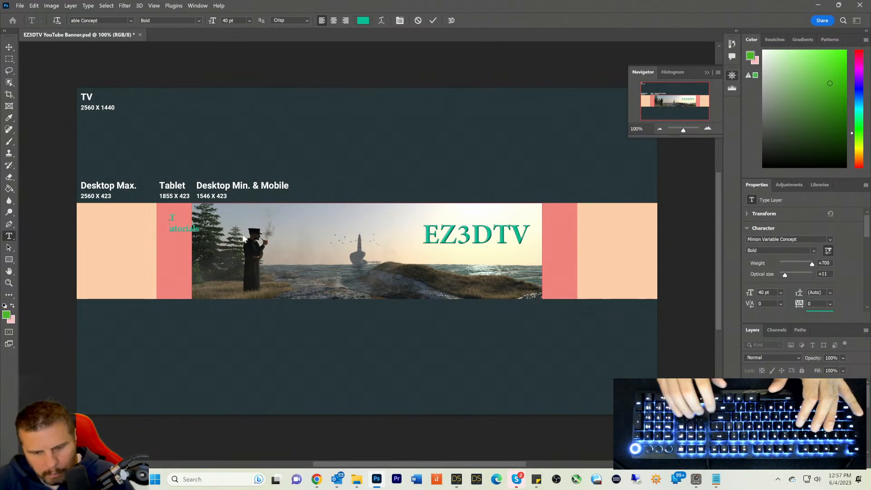
key("Return")
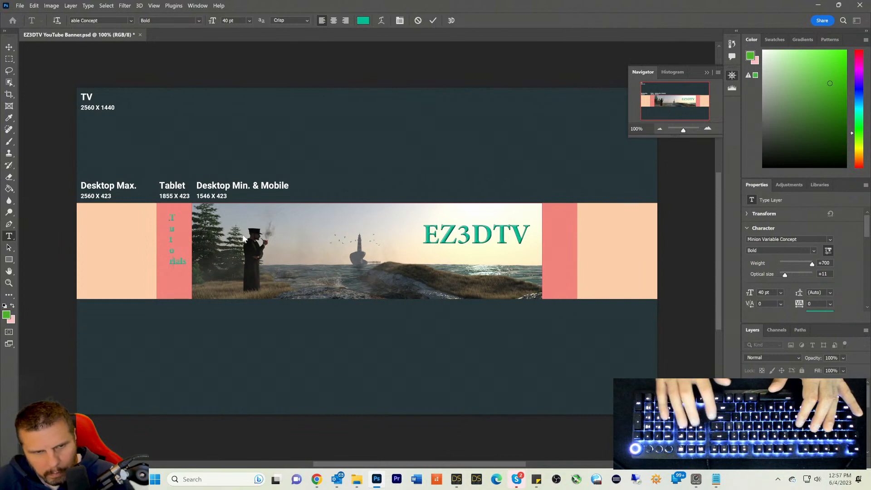
key("Return")
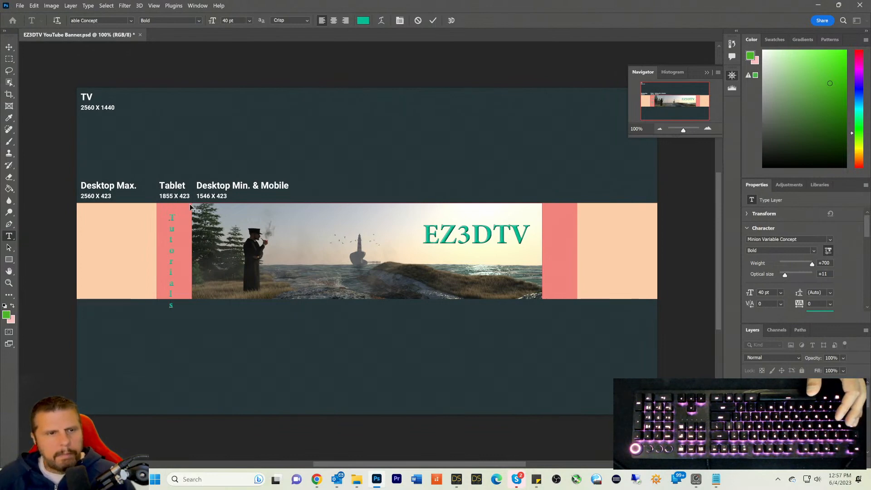
Step: Move the stacked Tutorials text up and scale it proportionally to about 82% so it fits within the banner strip
left_click(9, 46)
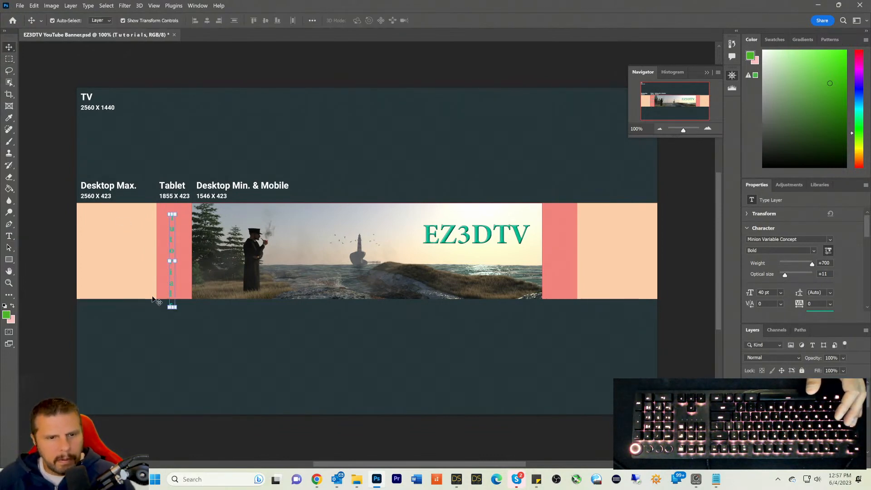
left_click_drag(175, 308, 175, 301)
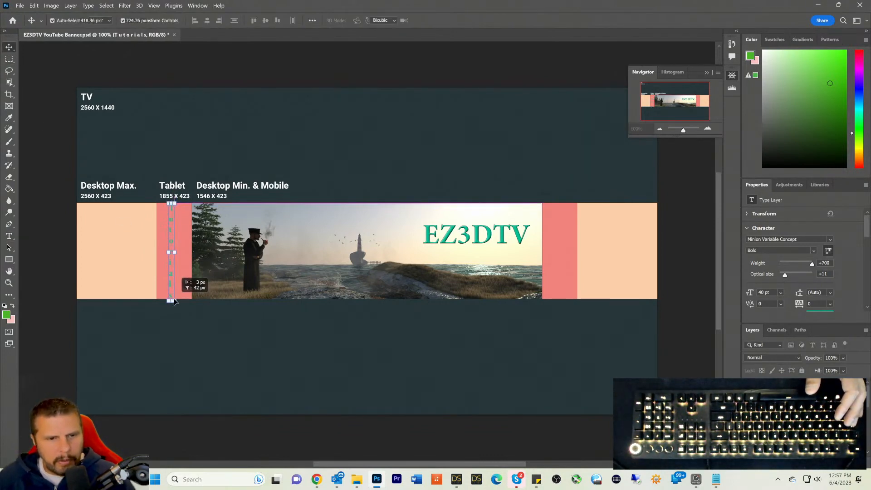
left_click(175, 303)
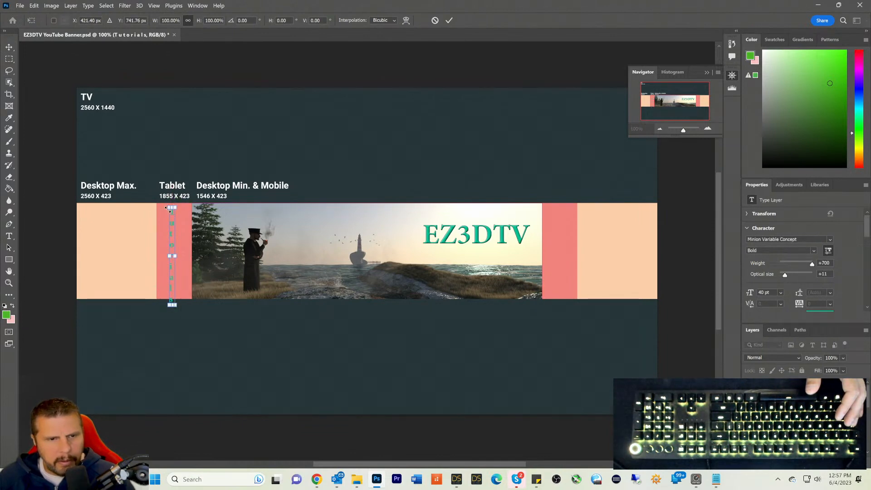
mouse_move(170, 206)
left_mouse_down()
mouse_move(173, 228)
mouse_move(173, 215)
left_mouse_up()
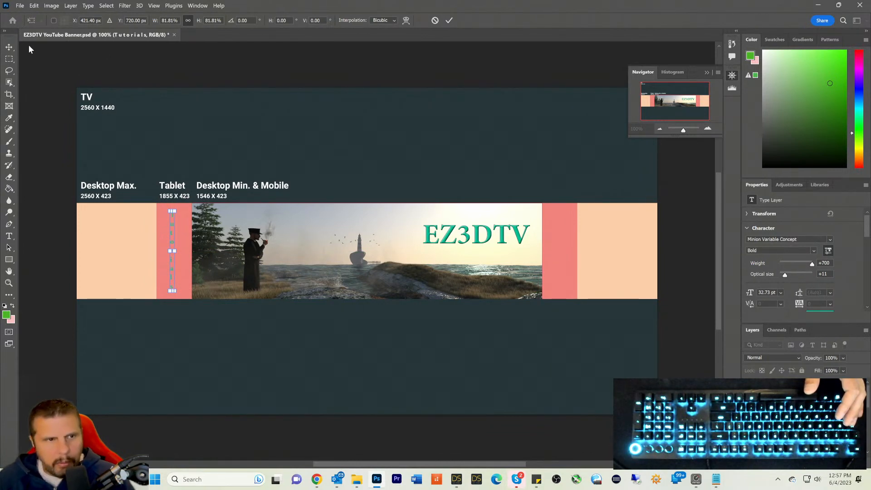
left_click(8, 47)
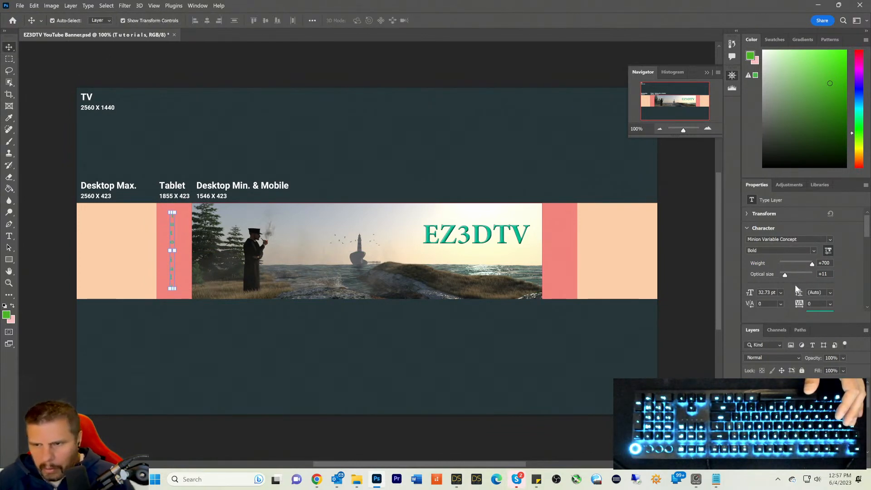
Step: Set the stacked Tutorials text to a 72 pt font size with 44 pt leading and deselect it
left_click_drag(799, 292, 794, 292)
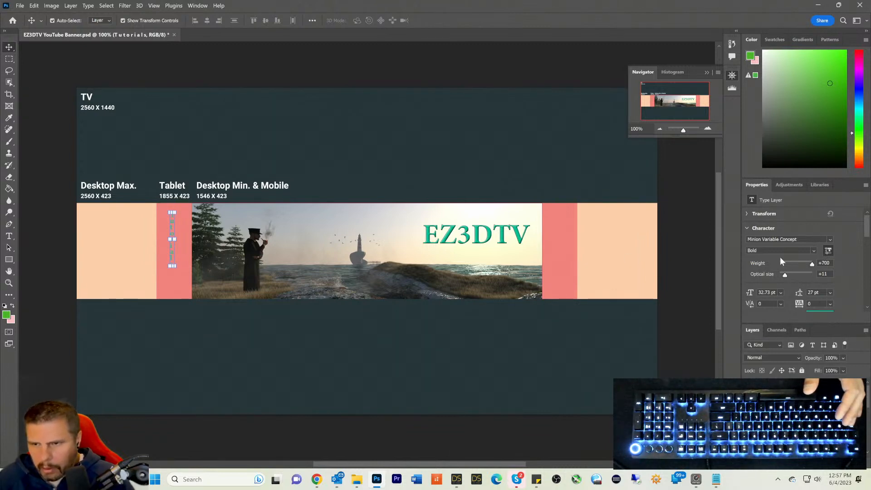
left_click(780, 292)
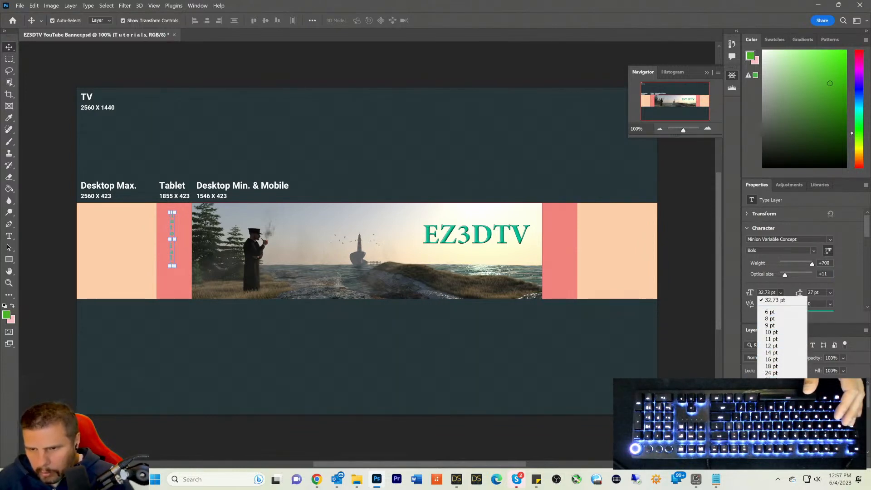
left_click(770, 393)
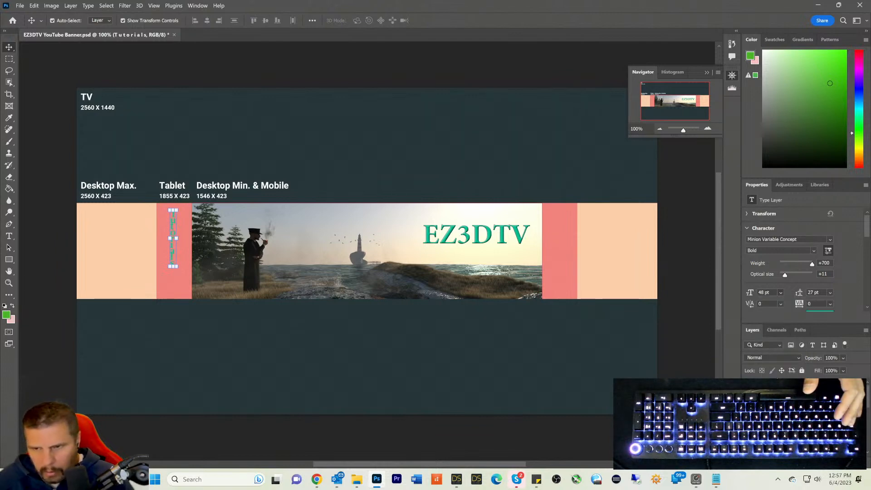
left_click(781, 292)
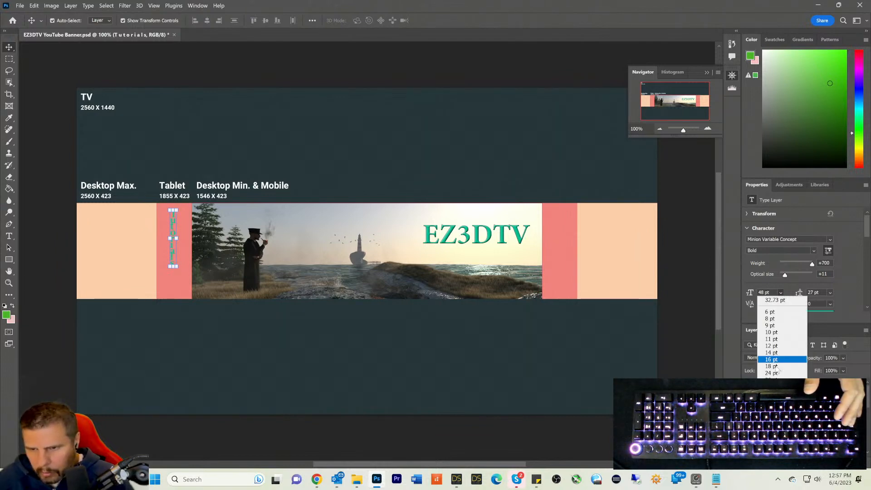
left_click(771, 410)
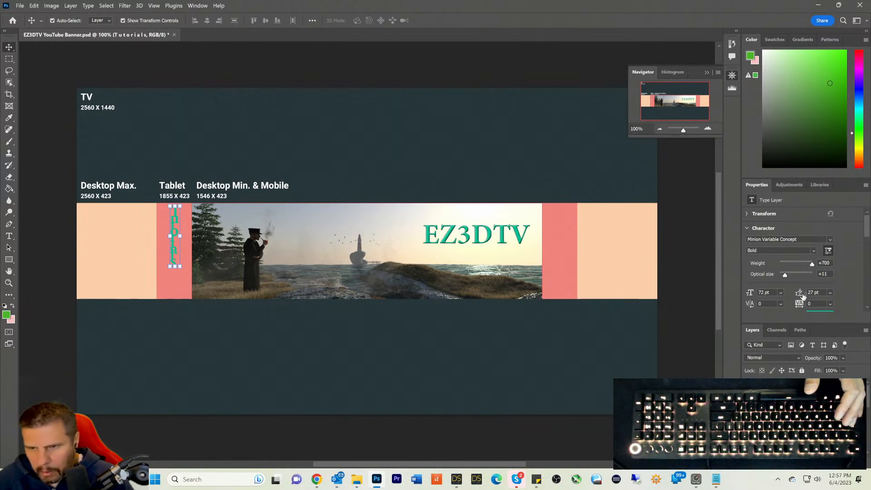
left_click_drag(800, 294, 809, 292)
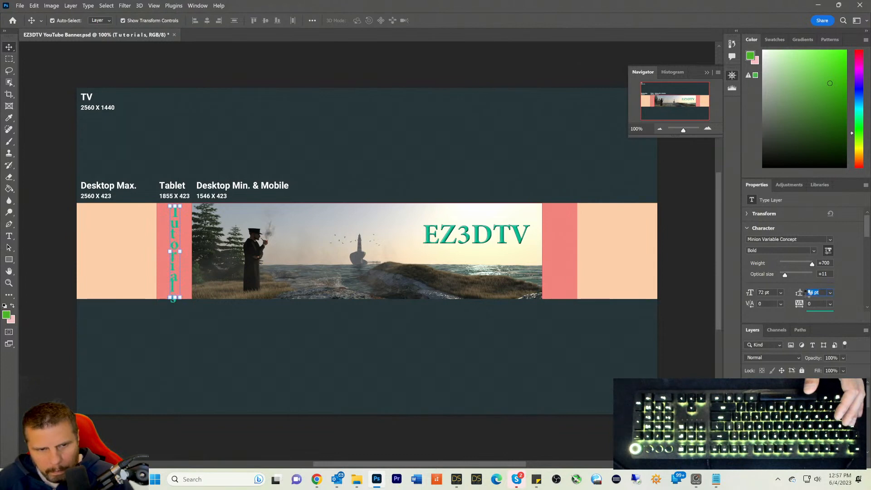
left_click(348, 365)
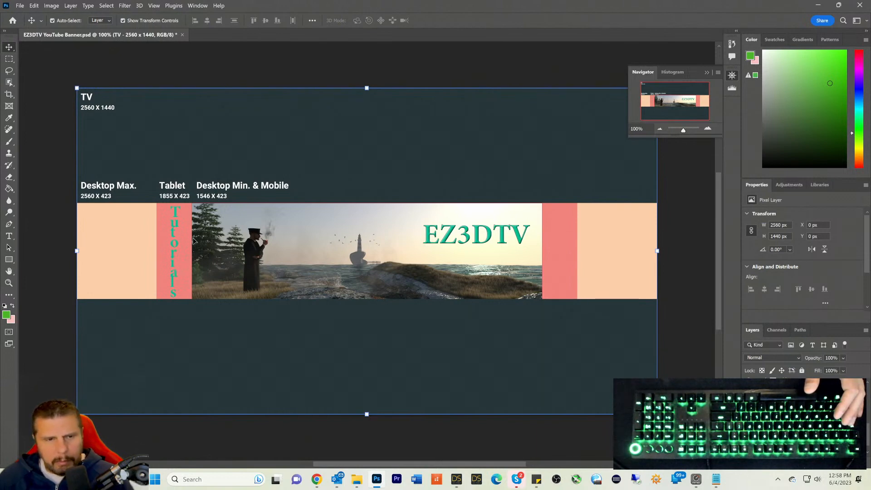
Step: Recolor the stacked Tutorials text on the Tablet band to blue 0226c0
left_click(177, 226)
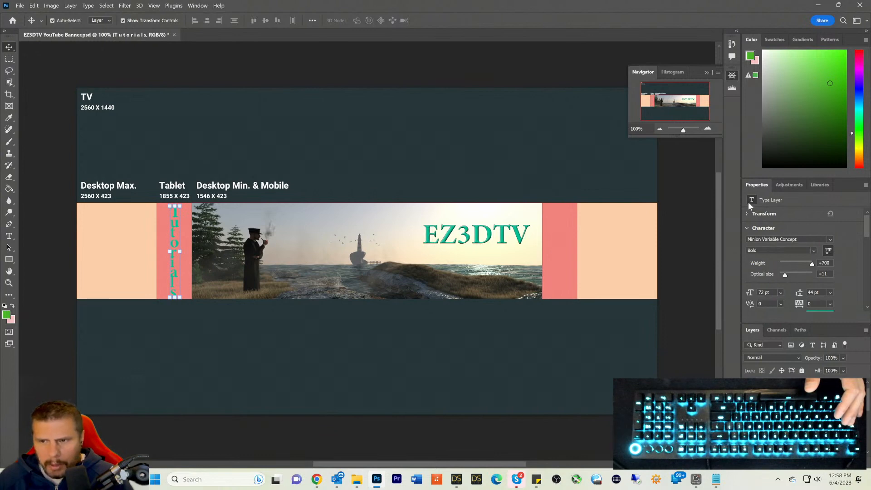
left_click(815, 312)
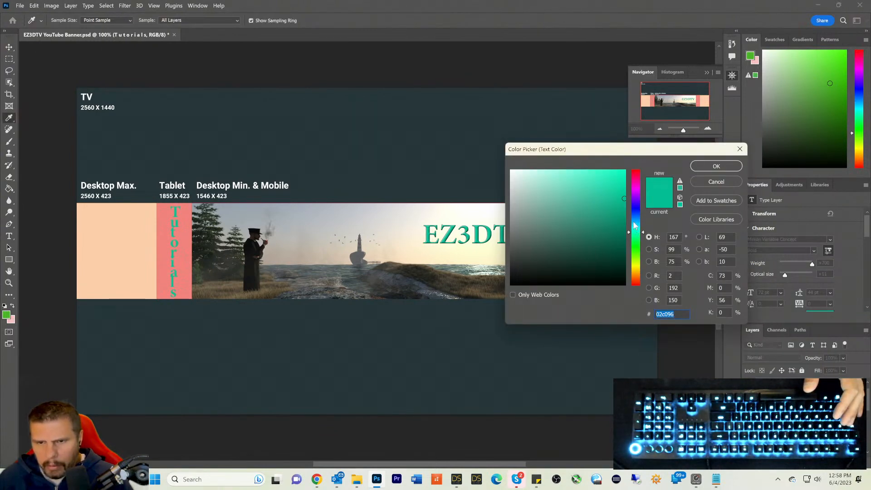
left_click(637, 218)
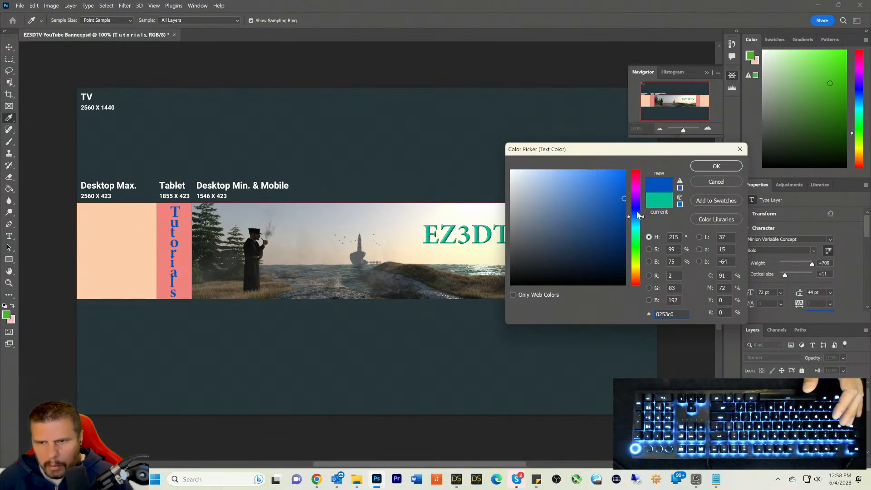
left_click(636, 212)
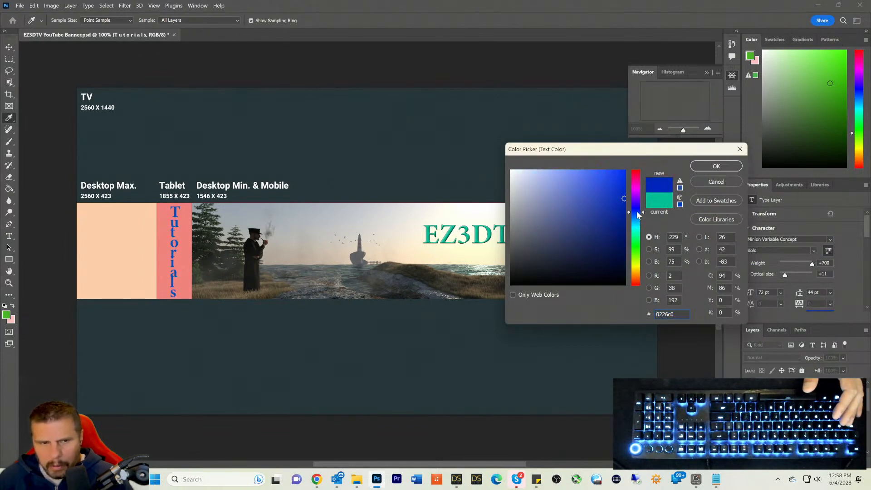
left_click(705, 166)
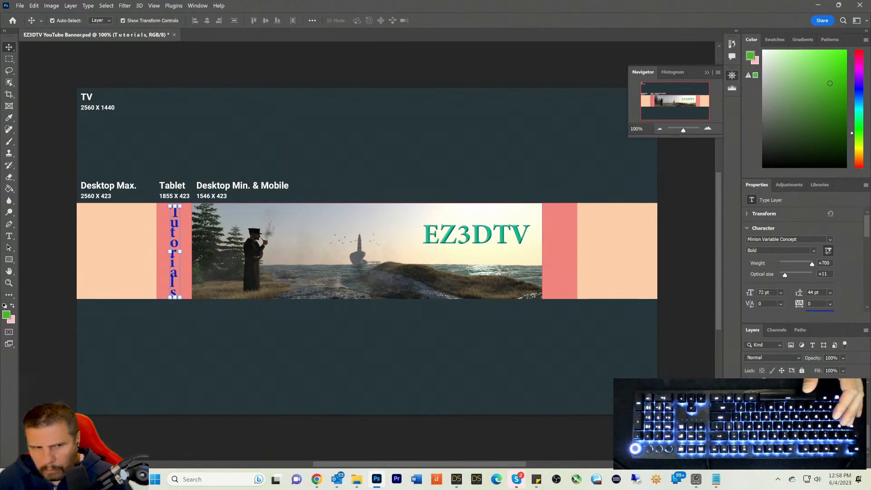
Step: Set the foreground color to white ffffff and fill the Tablet layer's bands with it using the Paint Bucket
left_click(789, 420)
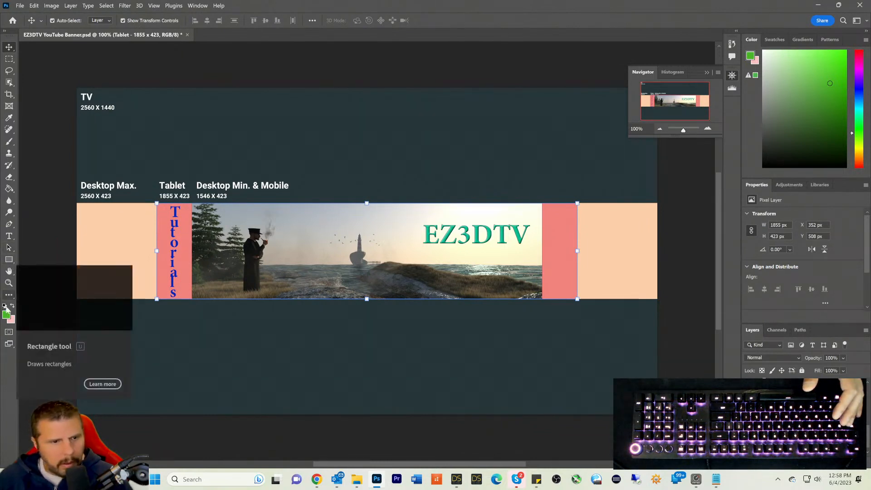
left_click(7, 314)
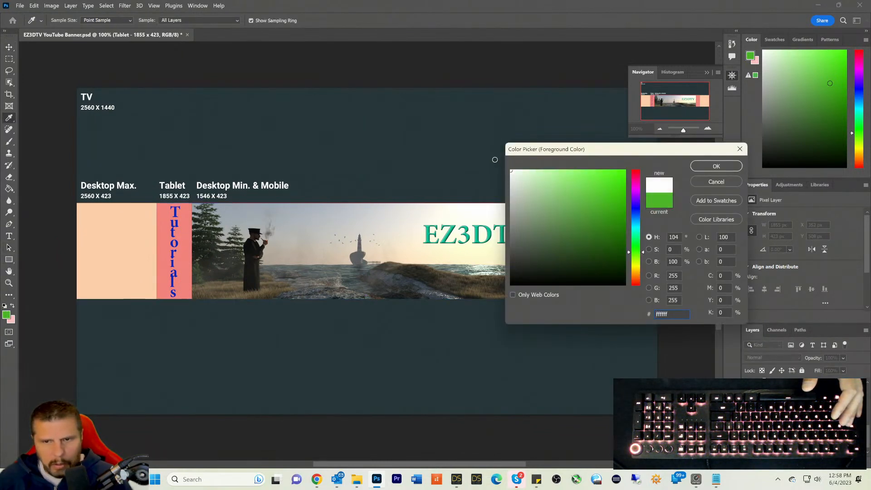
left_click(716, 181)
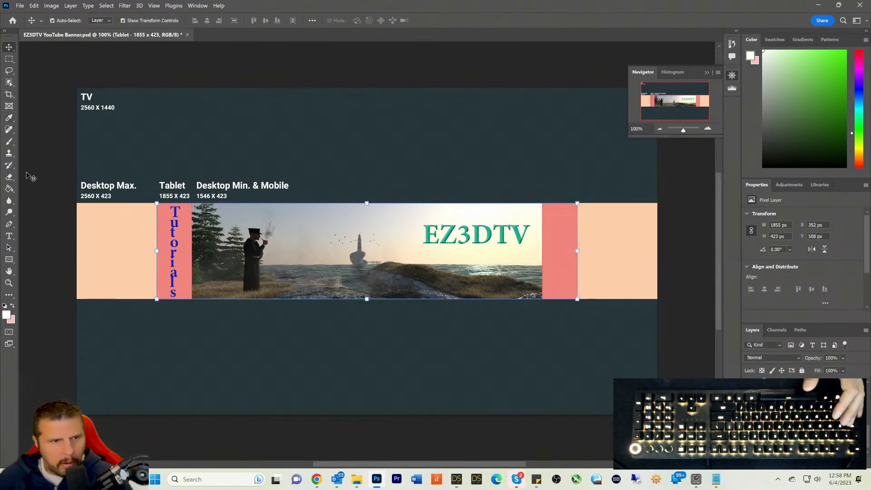
left_click(8, 189)
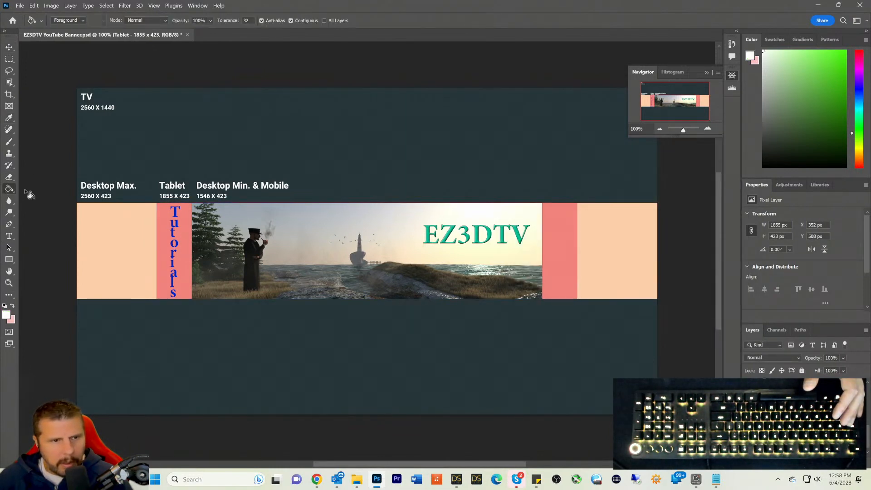
left_click(159, 233)
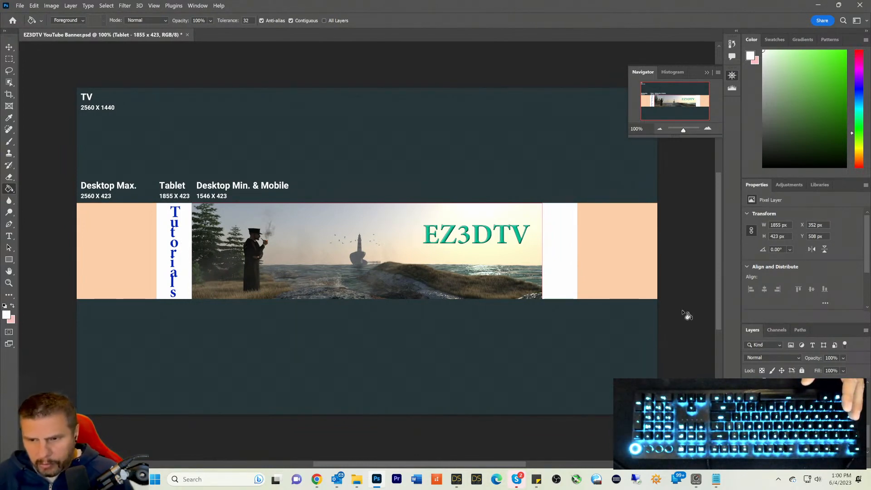
Step: Set the stacked Tutorials text to a 60 pt font size with 46 pt leading
left_click(5, 49)
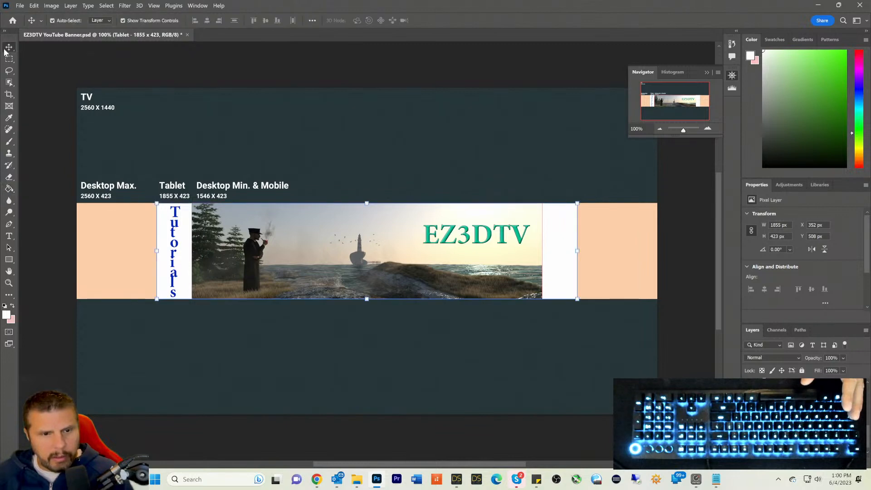
left_click(174, 249)
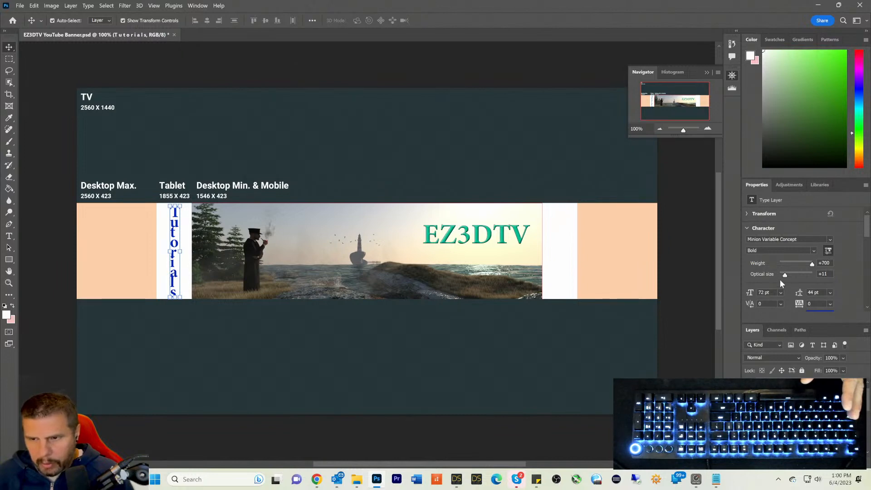
left_click(779, 293)
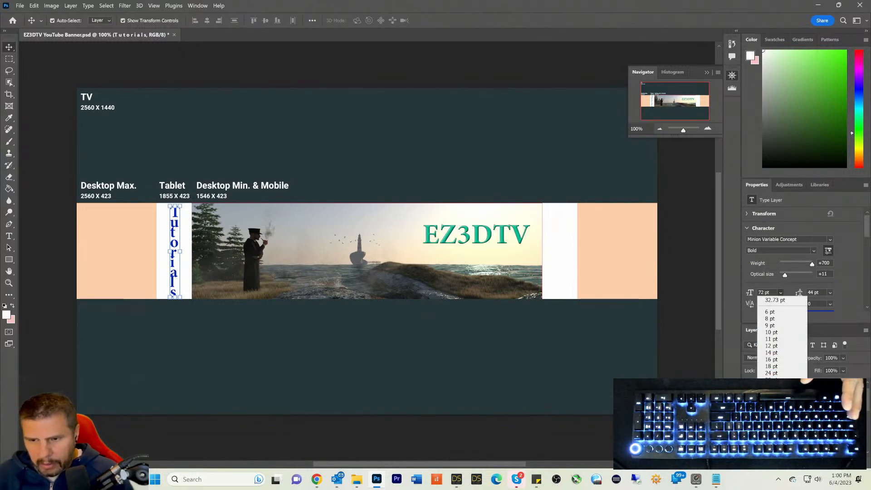
left_click(772, 400)
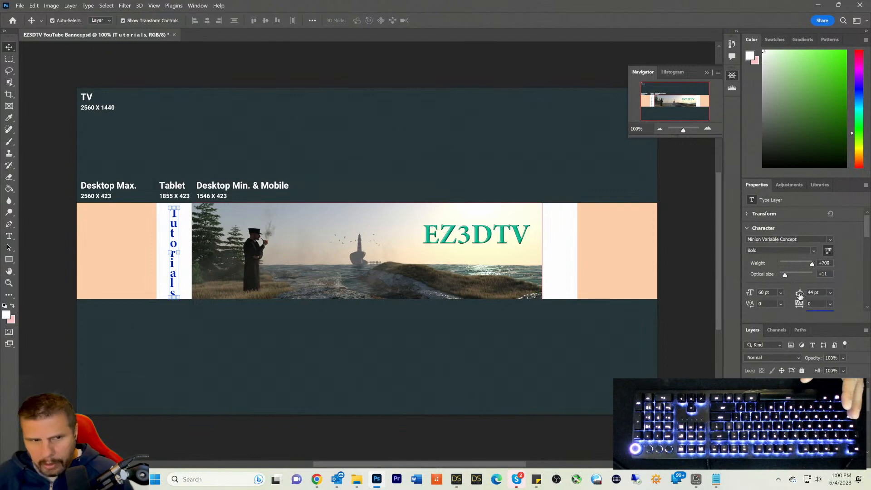
left_click_drag(800, 293, 799, 294)
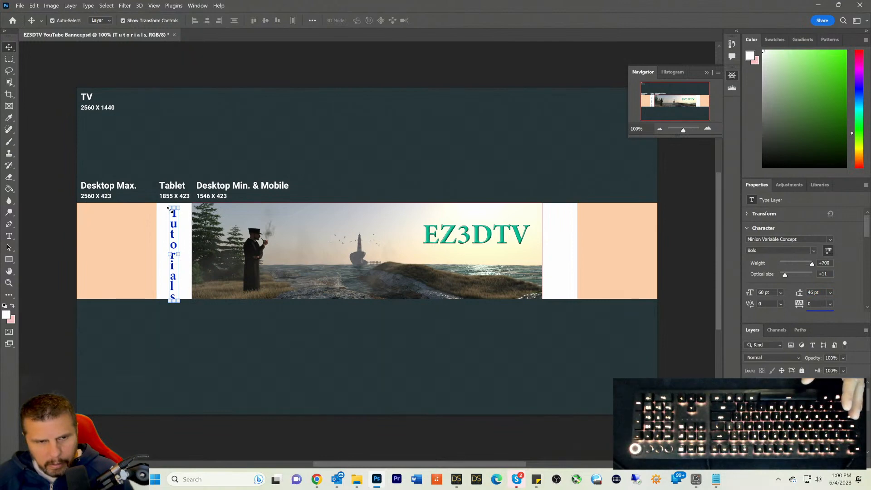
Step: Scale the stacked Tutorials text proportionally to about 82% within the white band, then deselect it
left_click_drag(168, 208, 172, 227)
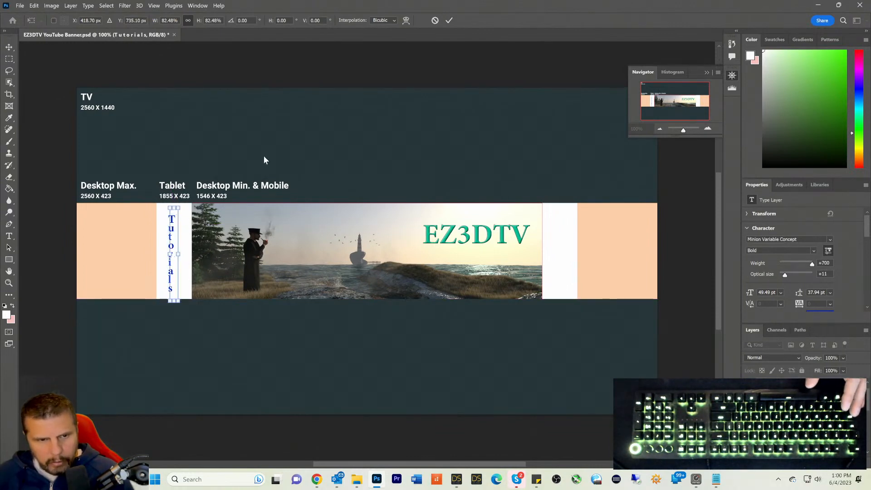
key("Return")
left_click(124, 315)
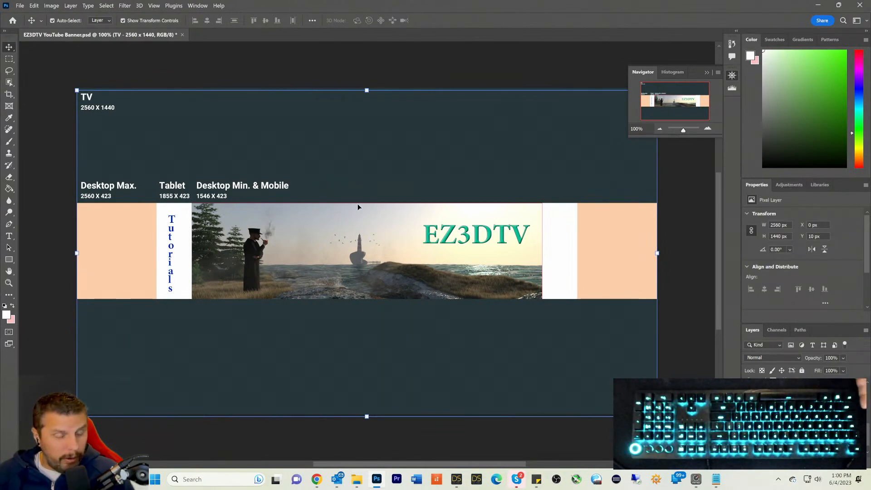
Step: Copy the stacked Tutorials text onto the white band beside EZ3DTV and nudge the TV background layer down by one pixel
left_click(170, 247)
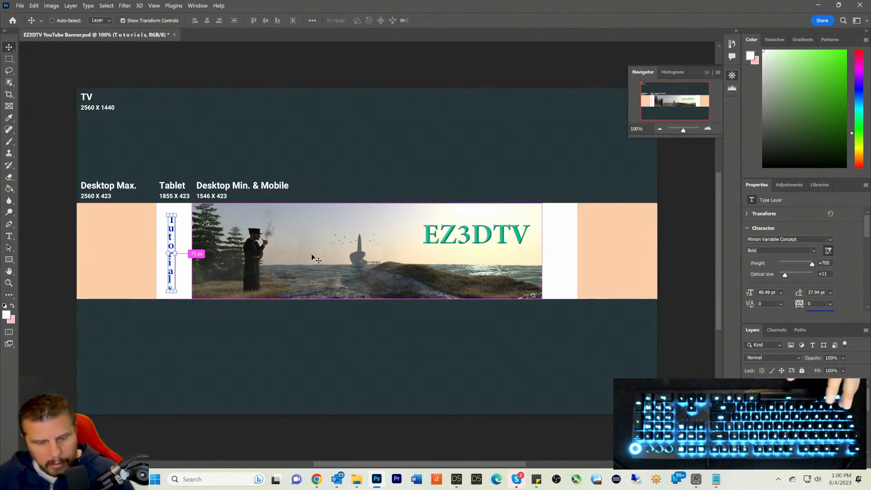
key("ctrl+c")
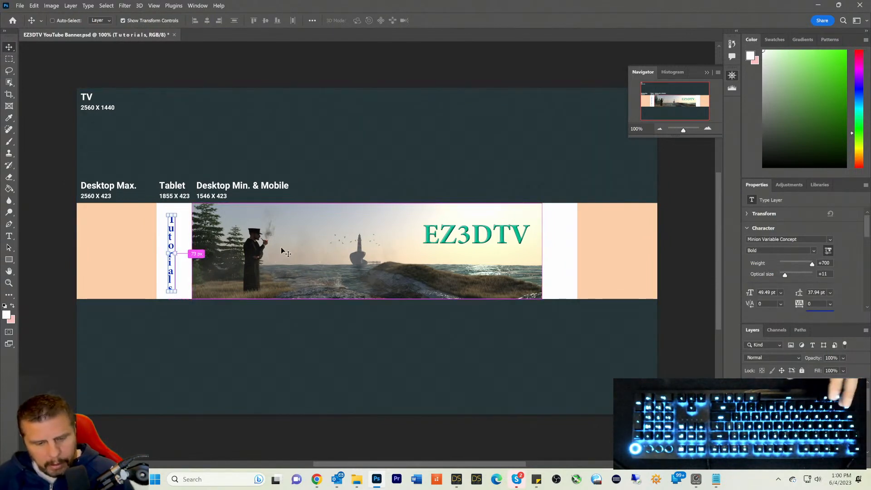
key("ctrl+v")
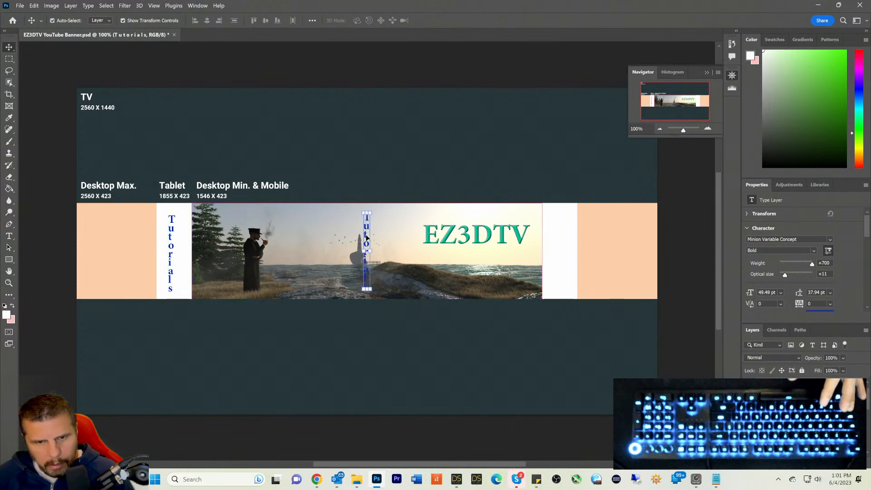
left_click_drag(378, 239, 559, 241)
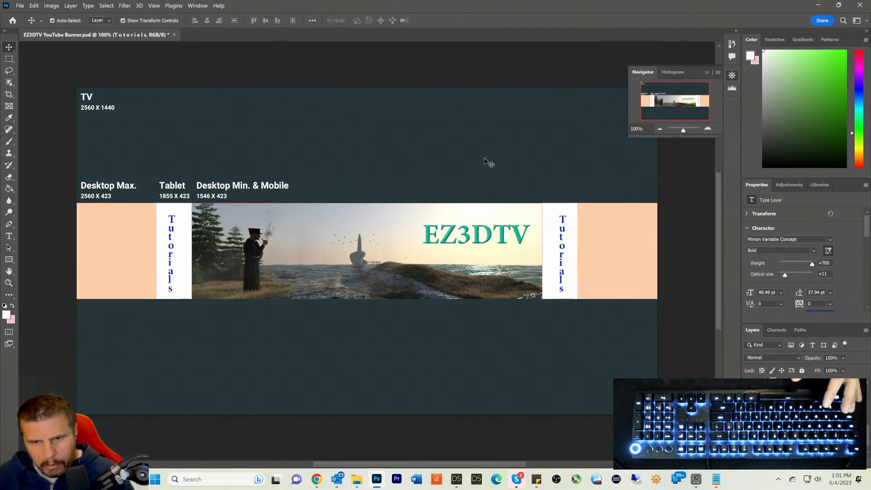
left_click(590, 179)
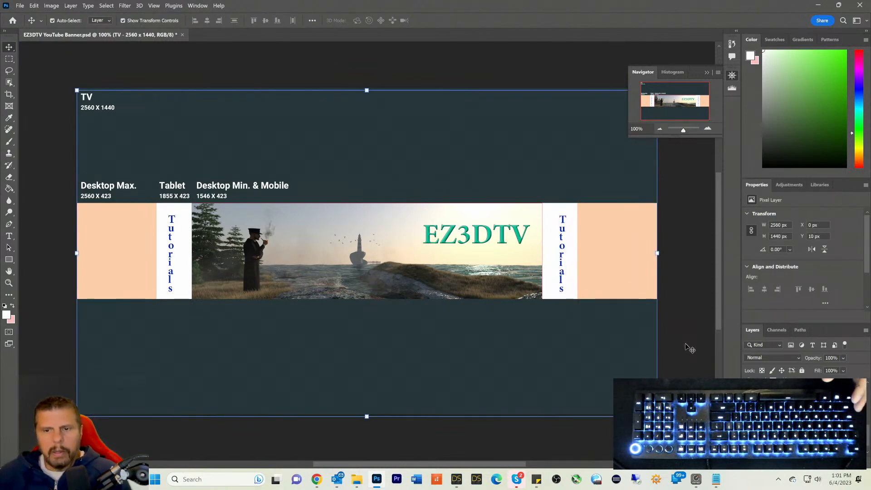
key("ctrl")
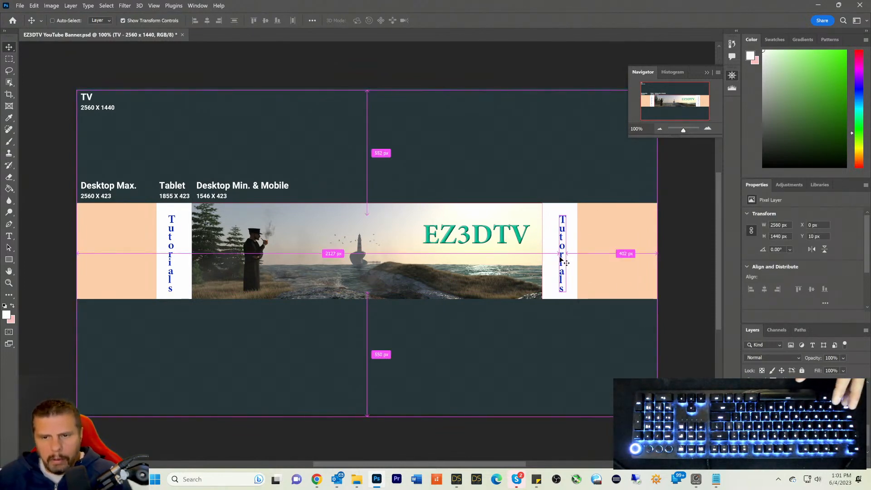
key("Down")
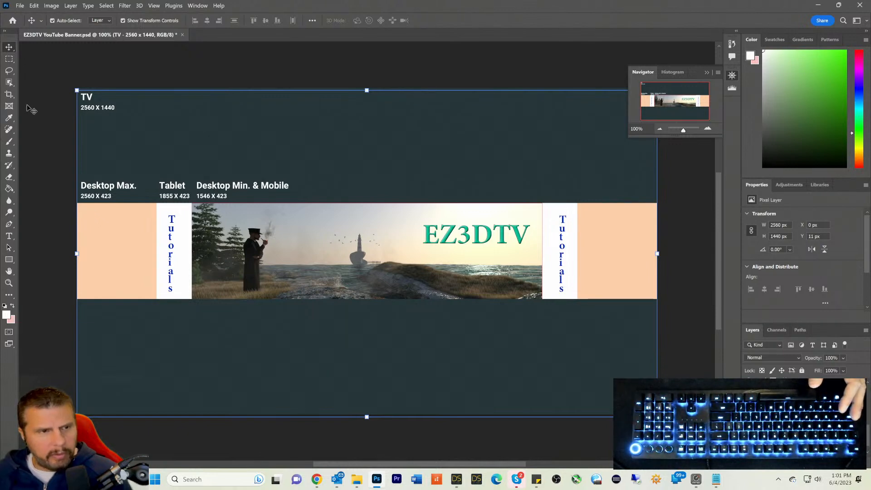
left_click(8, 60)
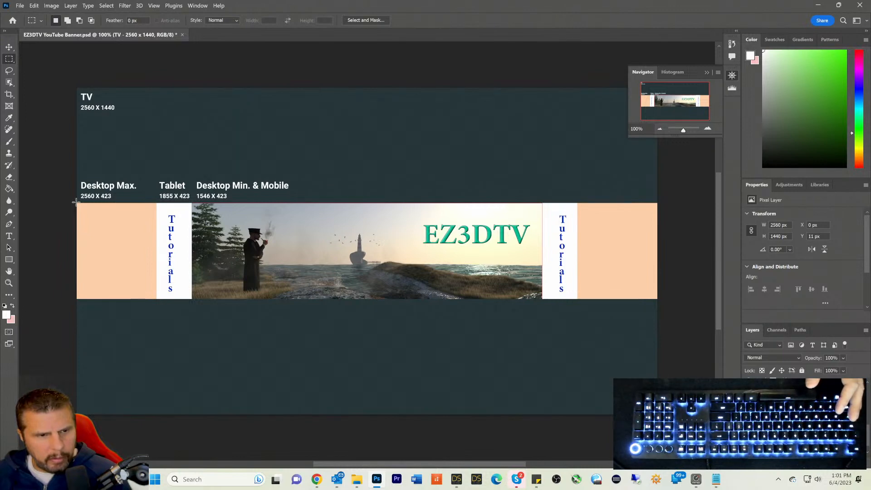
left_click_drag(77, 204, 156, 300)
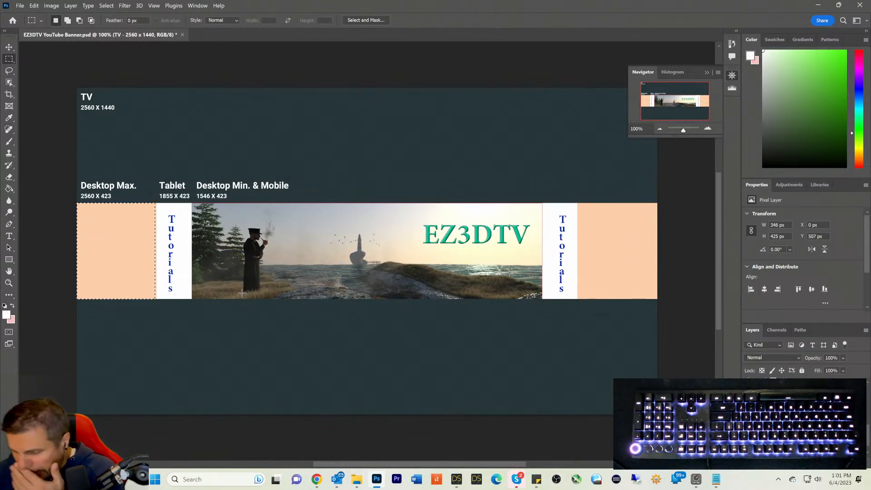
left_click(56, 144)
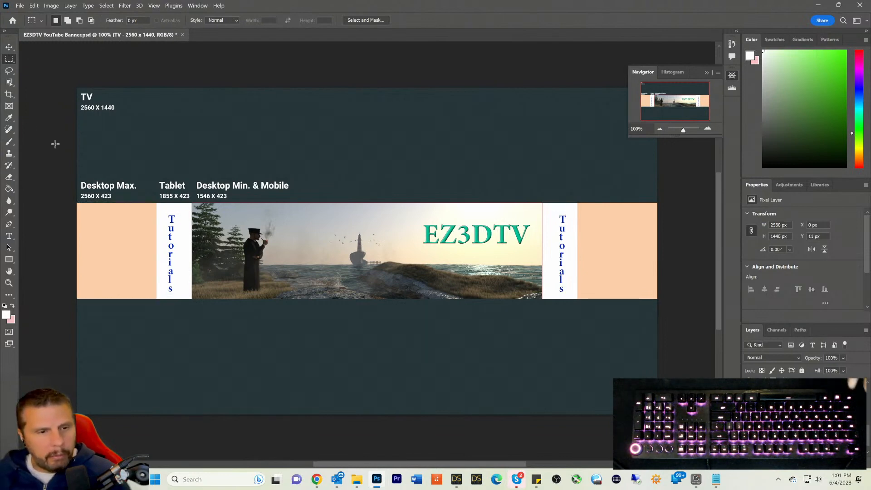
Step: Cover the peach band below the Desktop Max. label with a dark green rectangle shape about 350 by 424 px
left_click(9, 259)
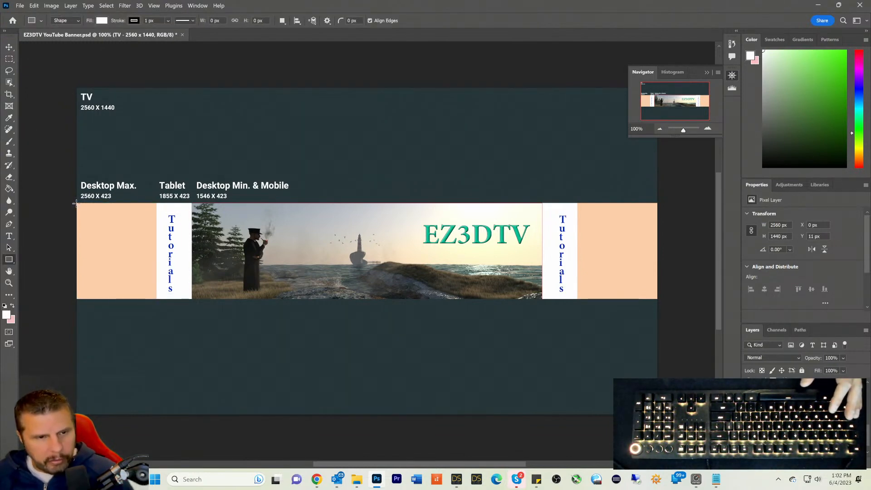
left_click_drag(76, 202, 155, 298)
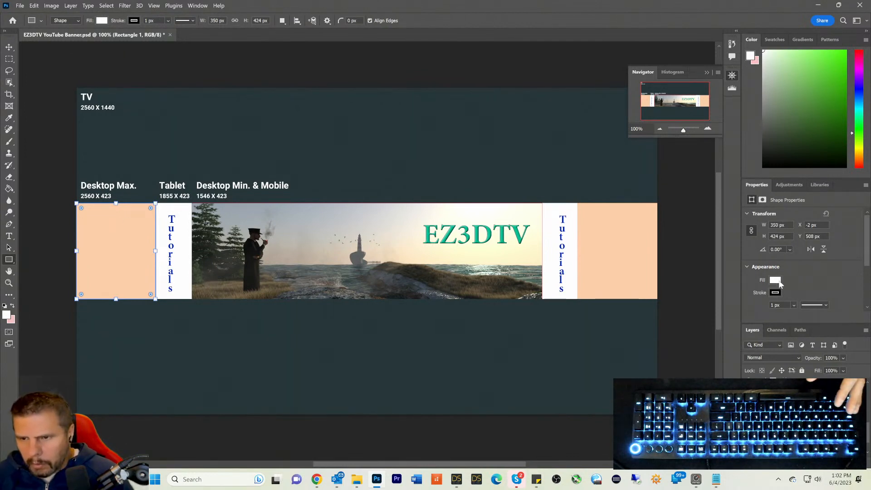
left_click(776, 280)
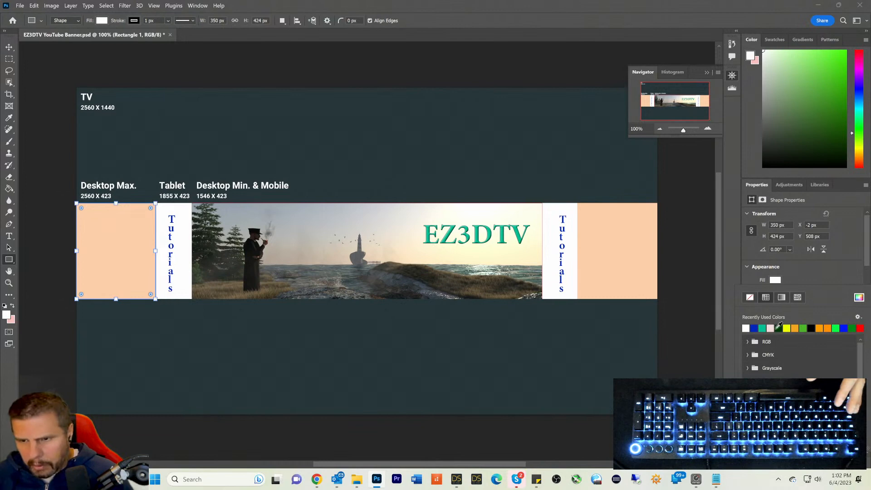
left_click(779, 328)
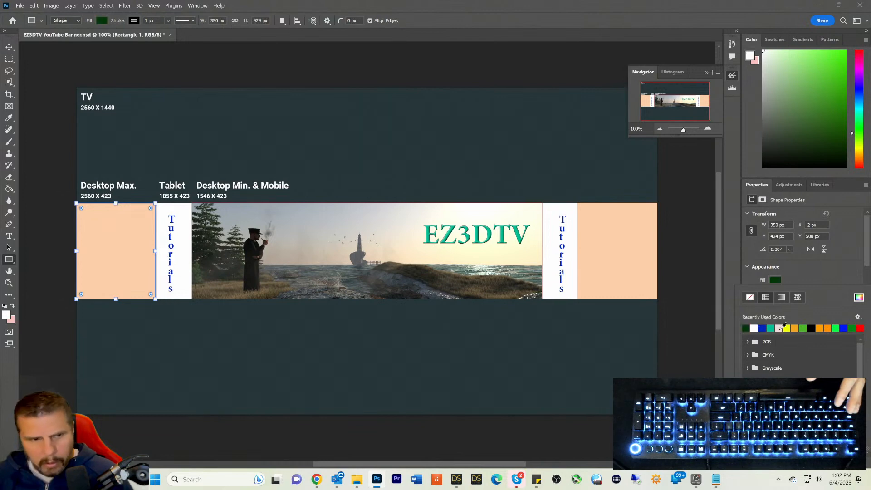
left_click(806, 278)
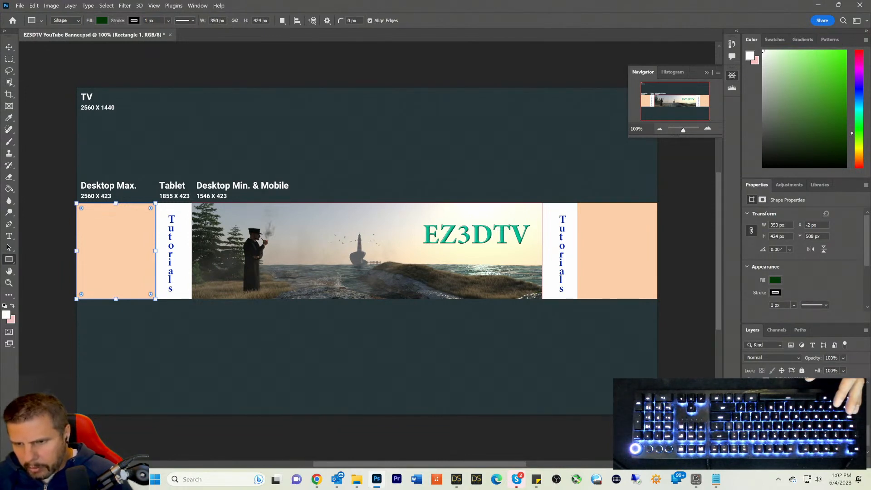
scroll(366, 251, "up", 1)
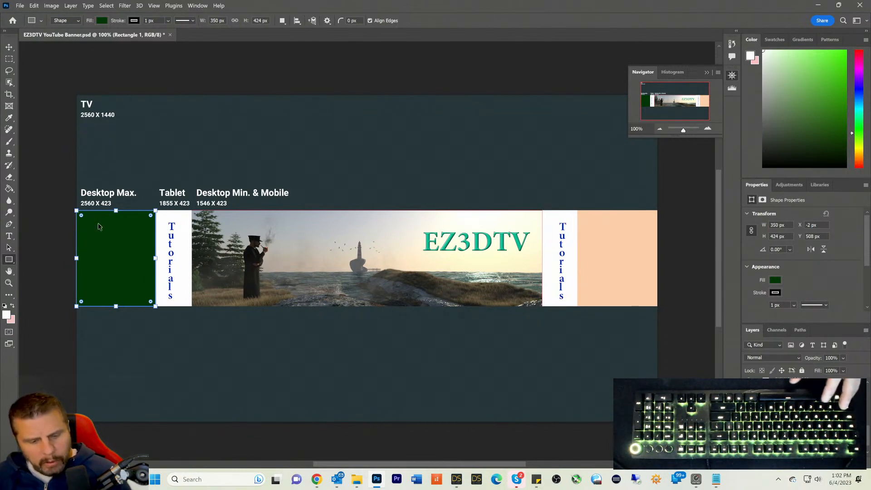
Step: Create a new document from the Clipboard preset, 352 by 426 px at 72 pixels/inch with a white background
left_click(19, 6)
left_click(27, 18)
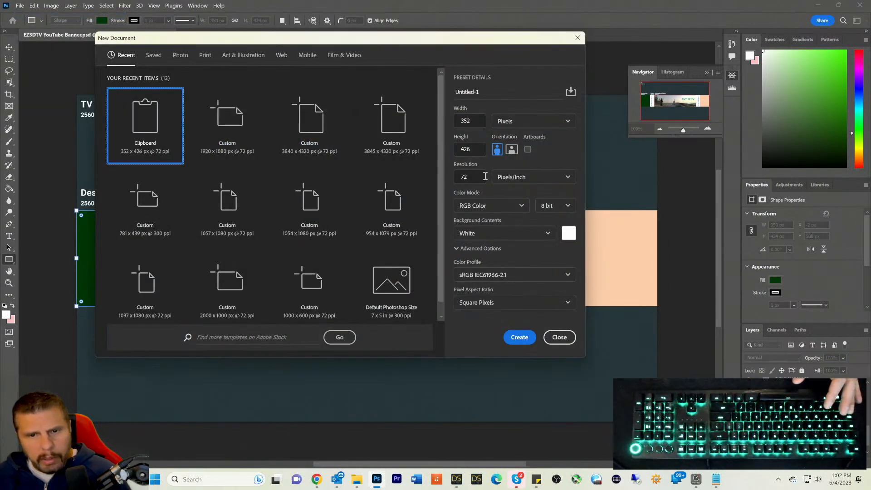
left_click(519, 343)
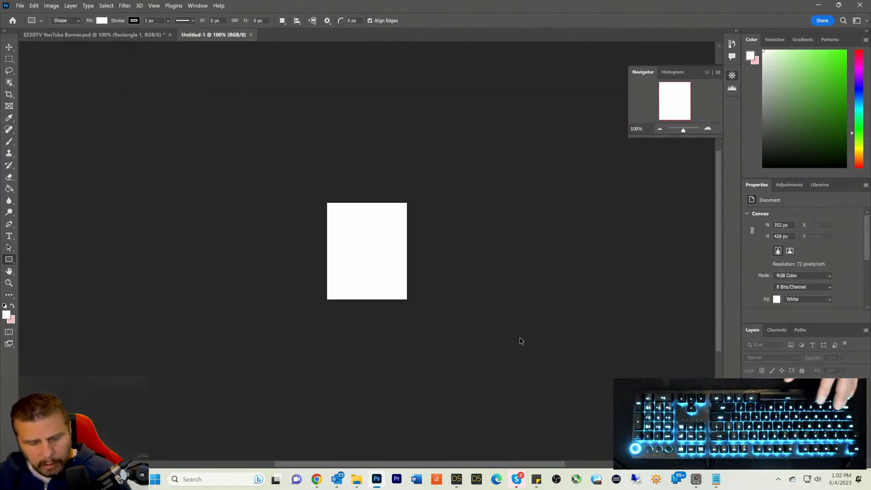
Step: Try pasting the copied dark green rectangle into the new blank document, and undo the paste
key("ctrl+v")
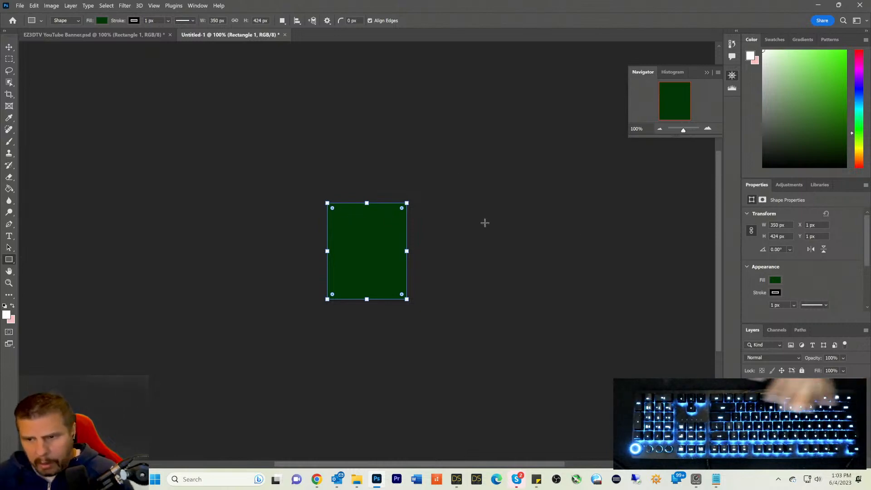
key("ctrl+z")
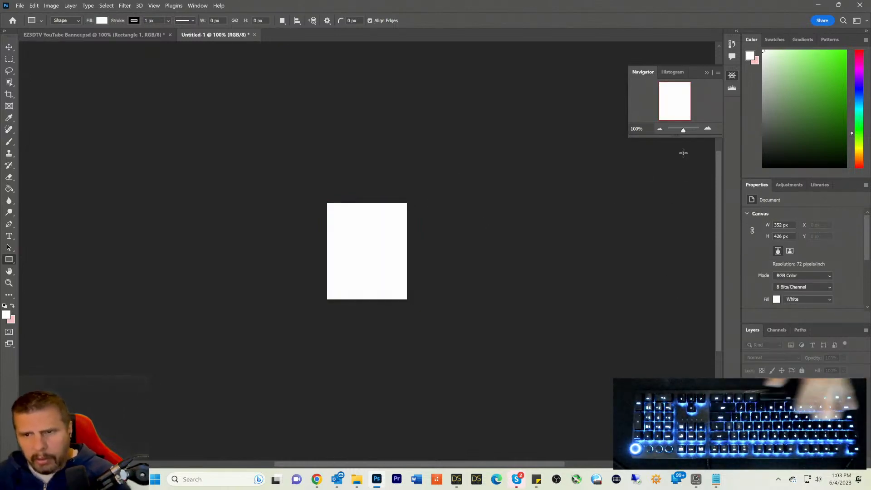
left_click_drag(684, 129, 686, 131)
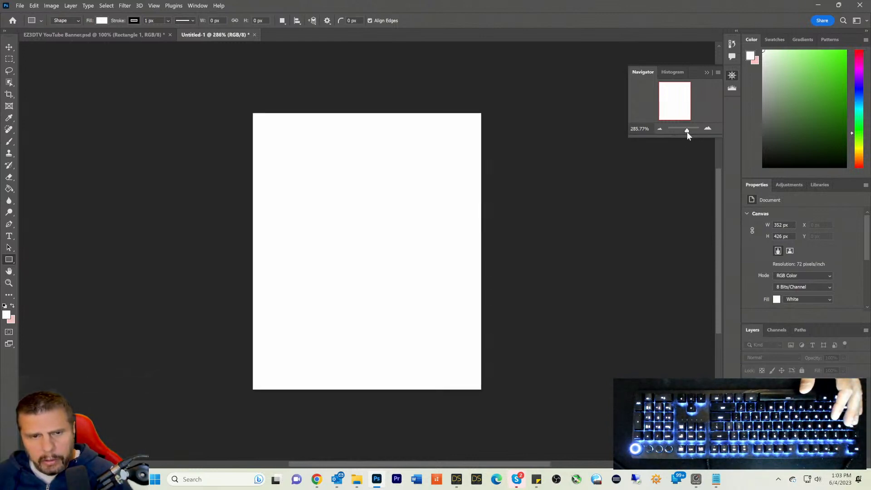
Step: Switch to Chrome and examine the EZ3DTV YouTube channel page, its current banner and past live streams
mouse_move(317, 480)
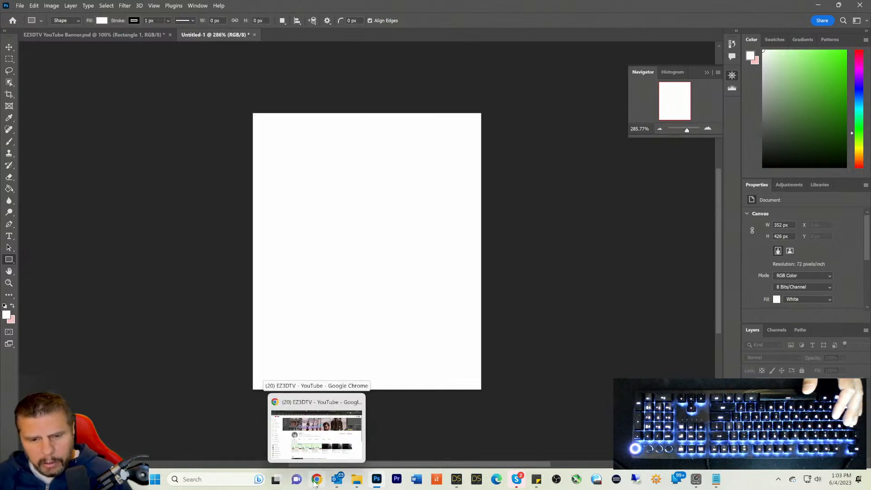
left_click(315, 482)
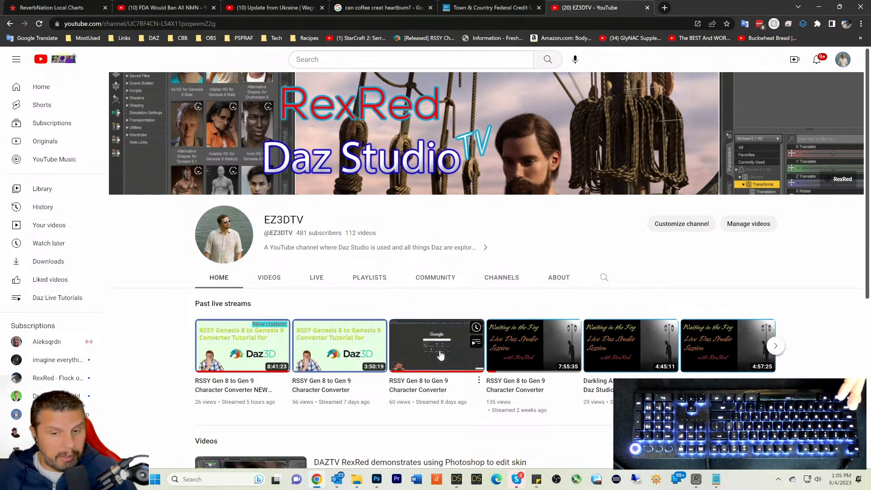
scroll(190, 372, "down", 1)
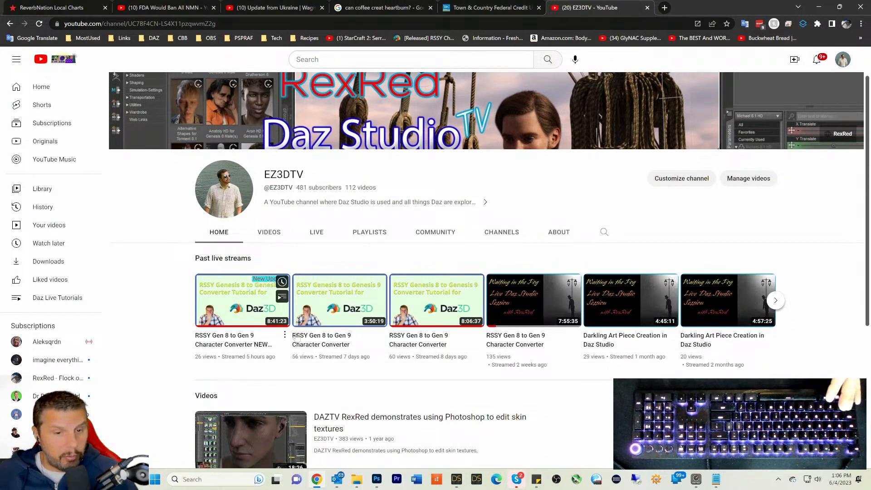
scroll(478, 249, "up", 1)
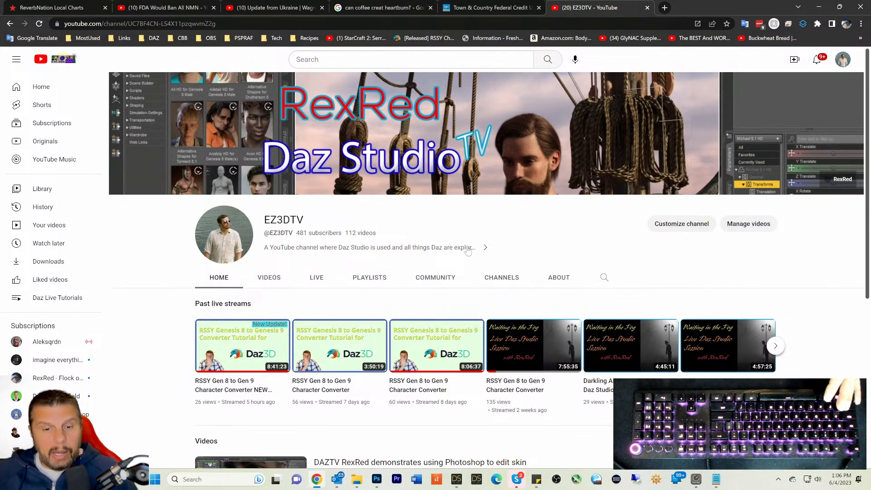
scroll(344, 304, "down", 1)
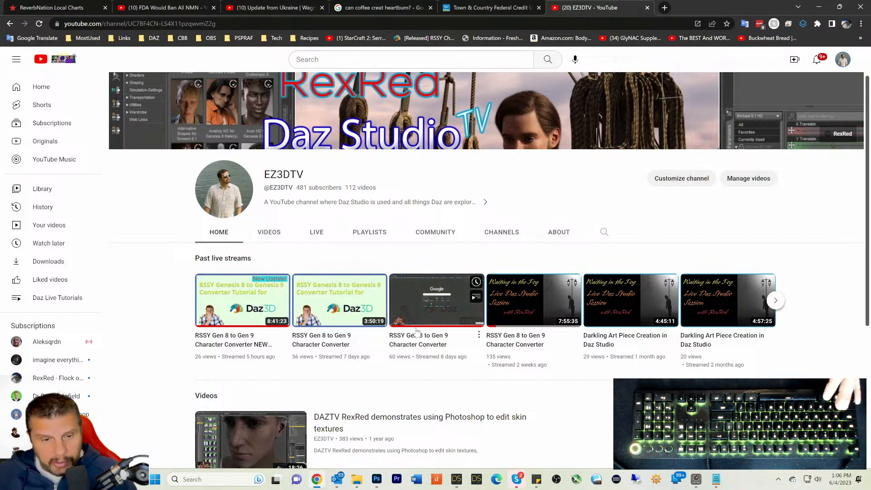
scroll(414, 334, "down", 2)
scroll(326, 268, "up", 3)
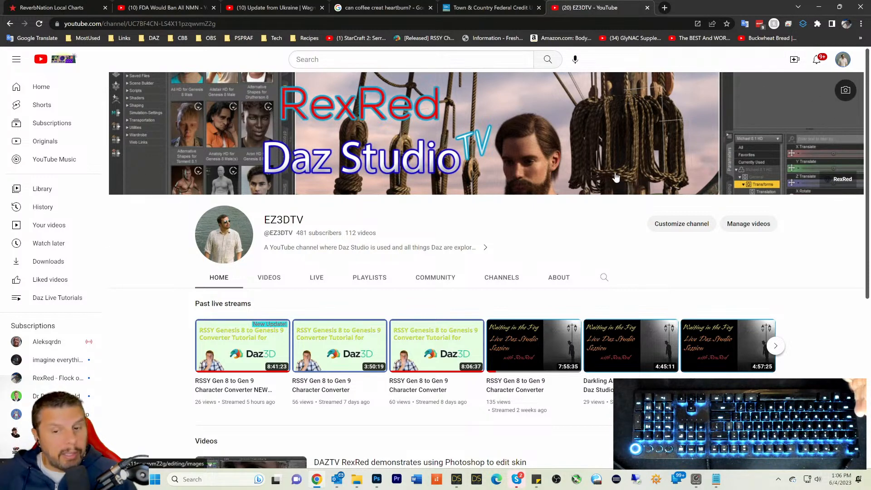
Step: View the banner scene in DAZ Studio, return to the YouTube channel page in Chrome and check its notifications
left_click(456, 479)
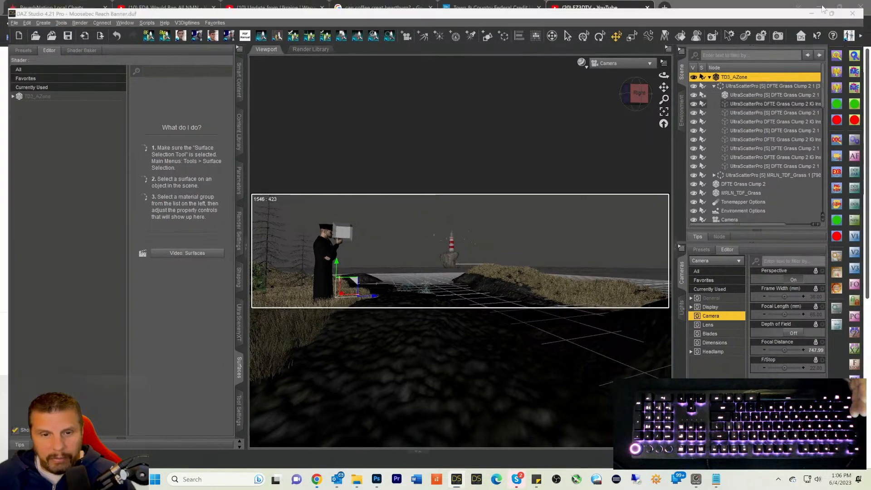
left_click(821, 6)
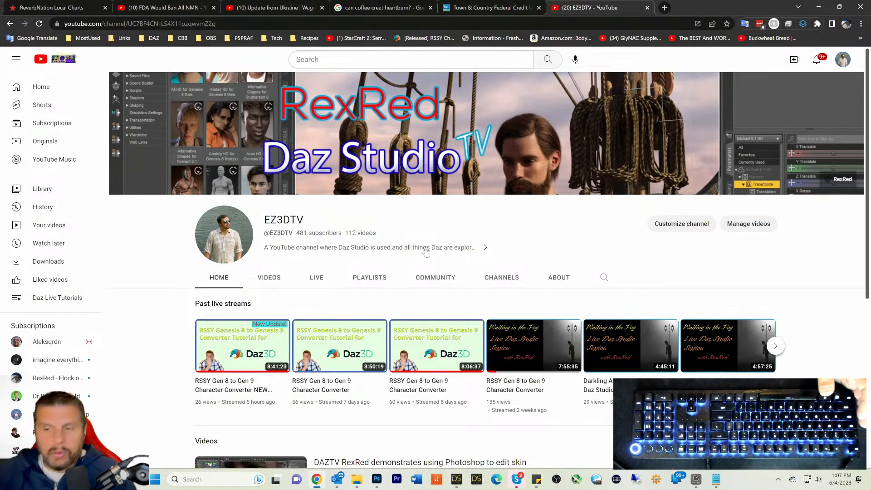
left_click(816, 63)
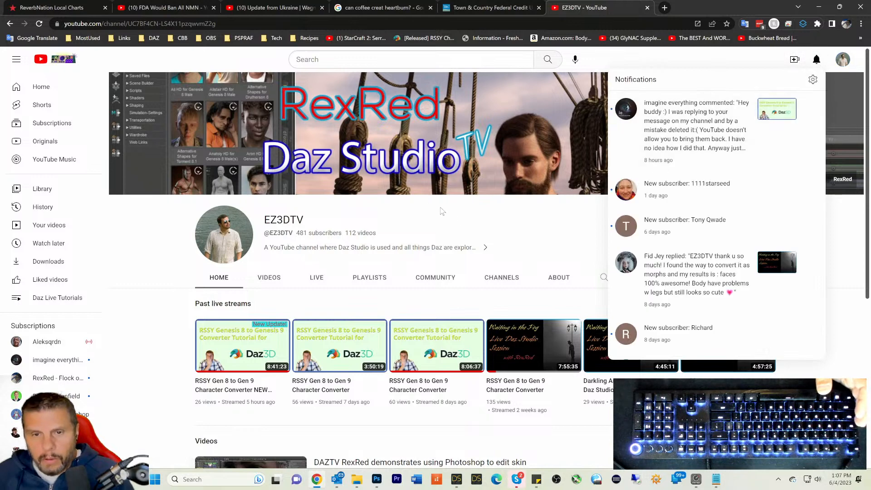
left_click(487, 224)
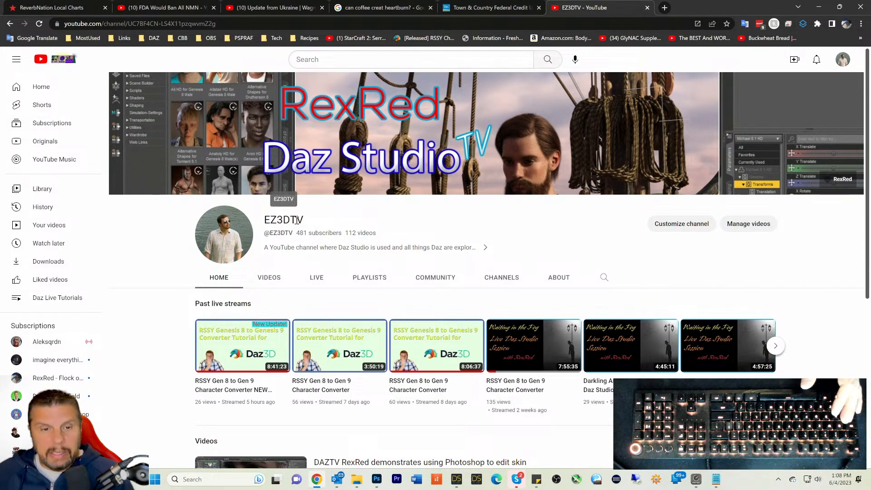
scroll(347, 235, "down", 6)
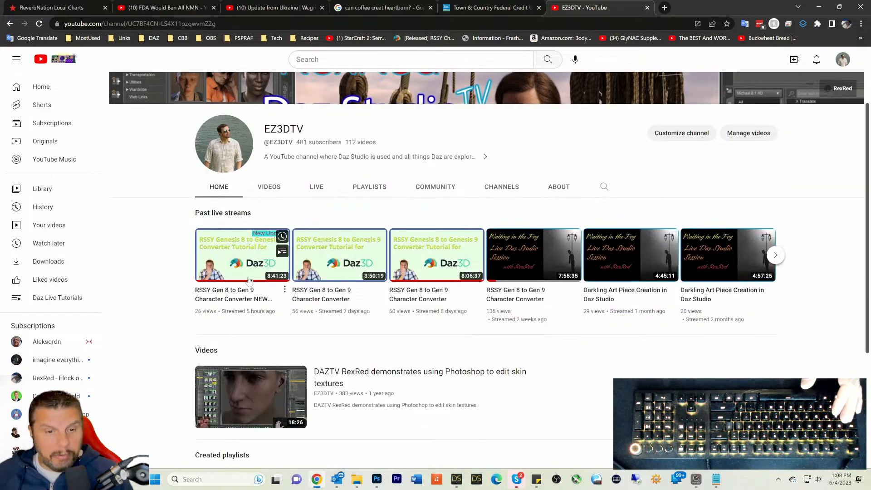
scroll(460, 300, "up", 6)
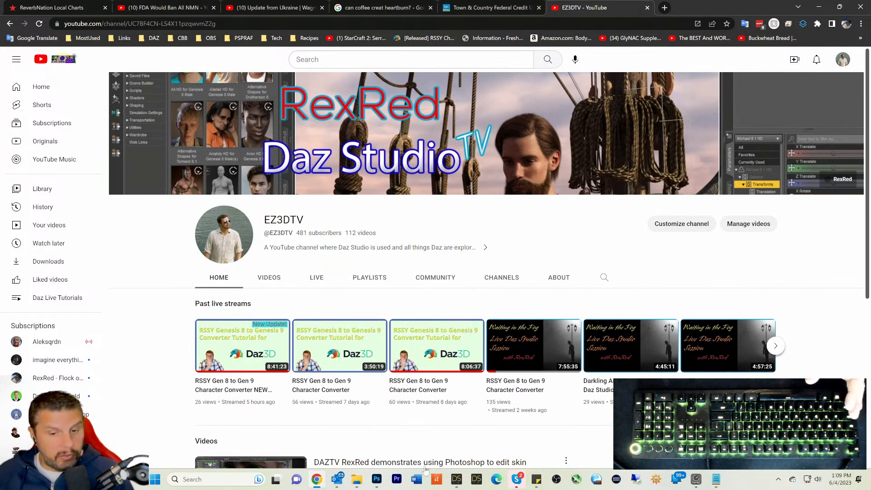
mouse_move(381, 487)
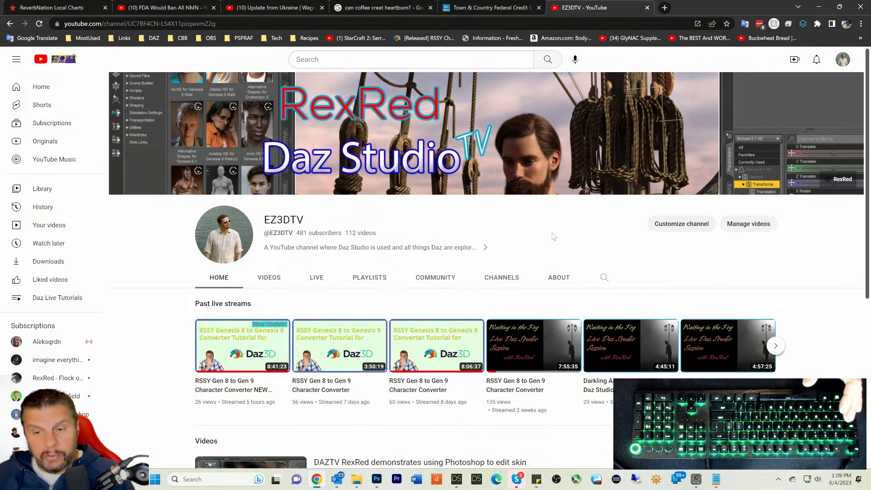
Step: Search Google for "daz studio" in a new browser tab and show the image results
mouse_move(457, 484)
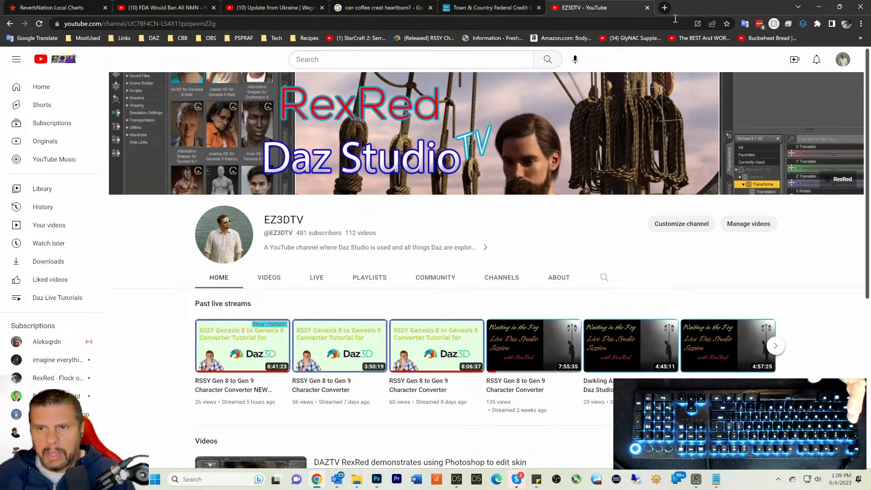
left_click(664, 8)
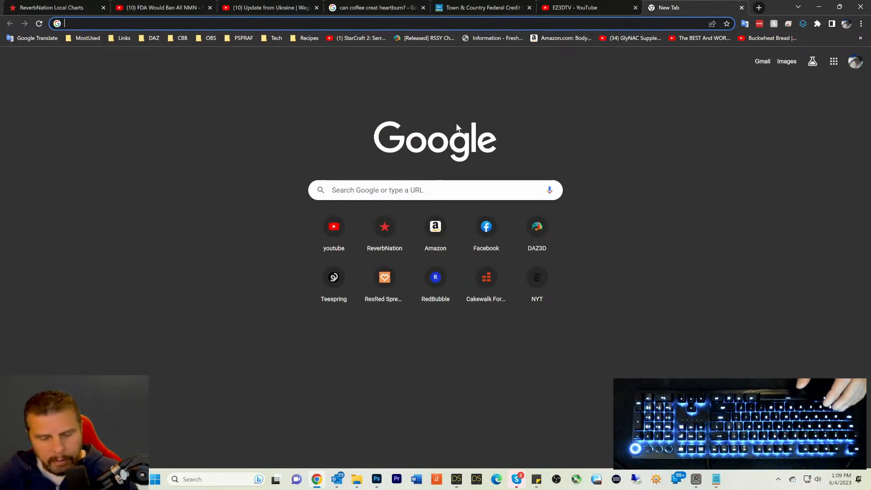
type("da")
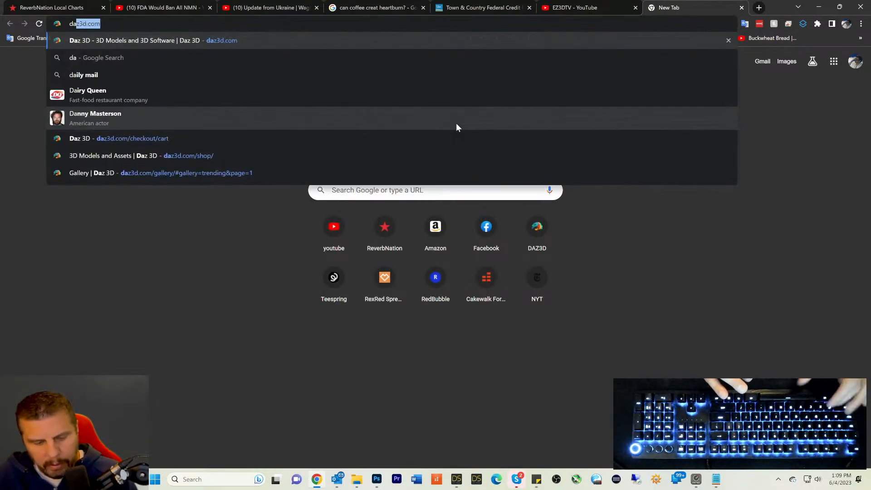
type("z studio")
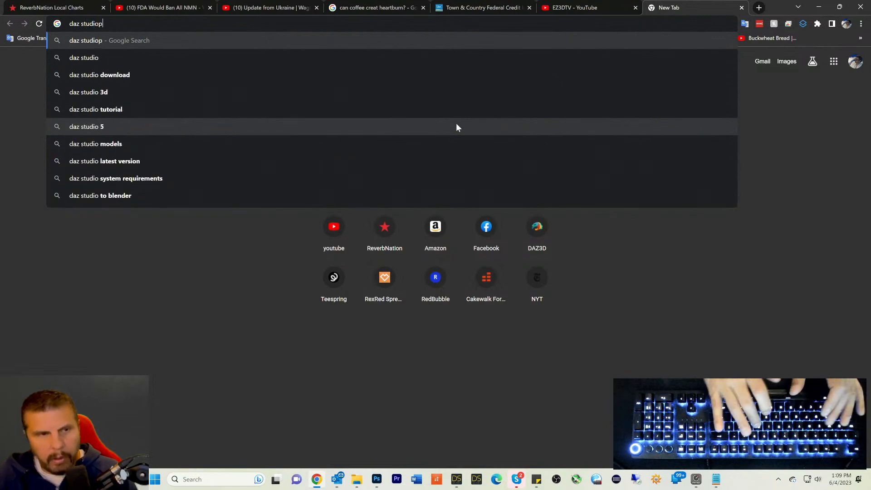
key("BackSpace")
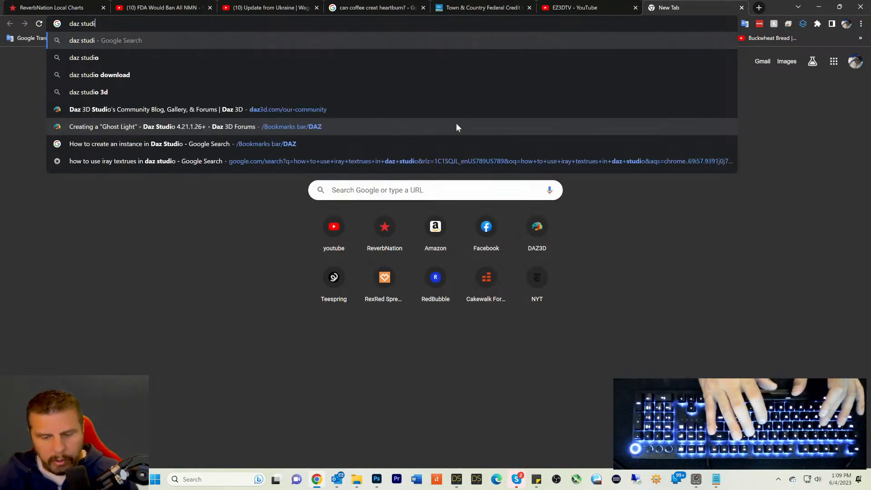
type("o")
key("Return")
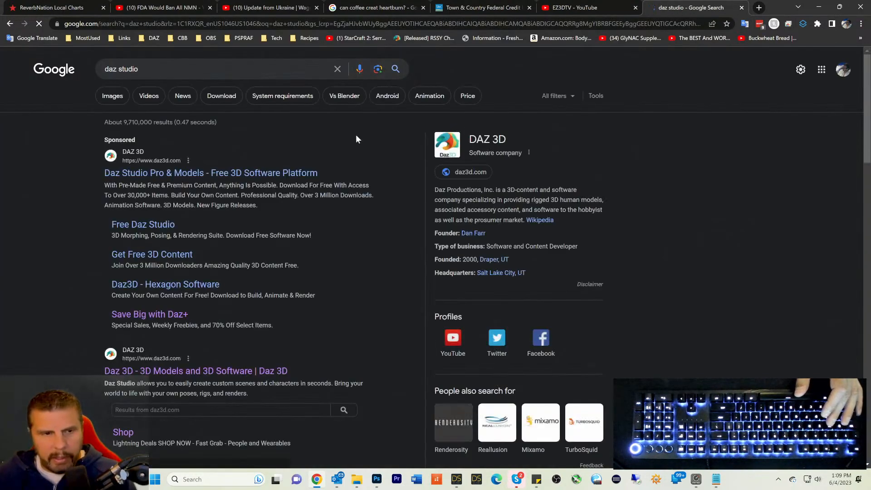
left_click(111, 97)
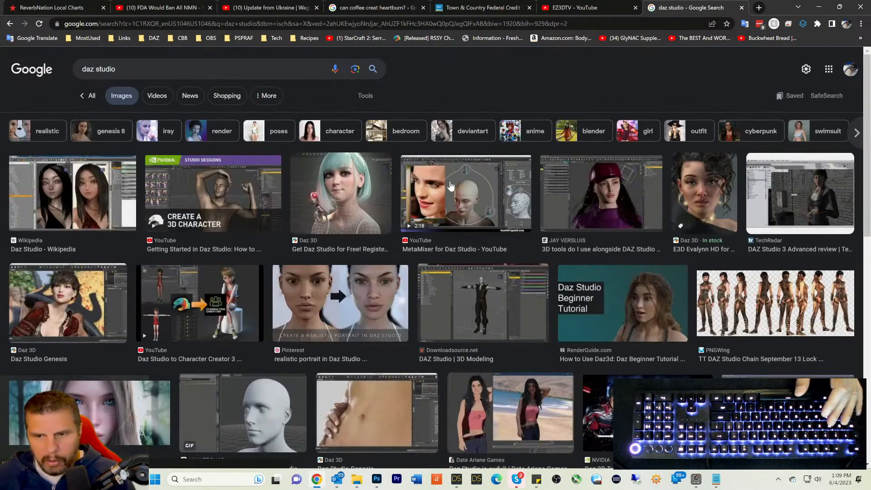
Step: Refine the image search to "daz studio logo"
left_click(145, 67)
type("logo")
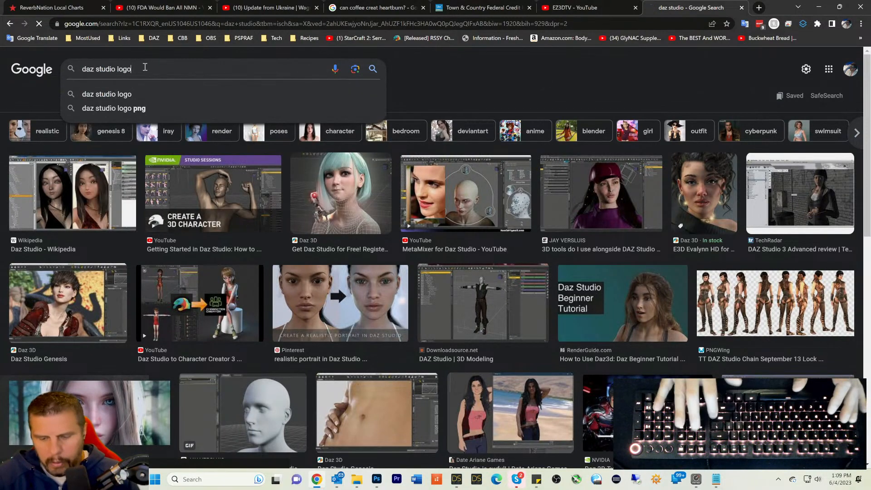
key("Return")
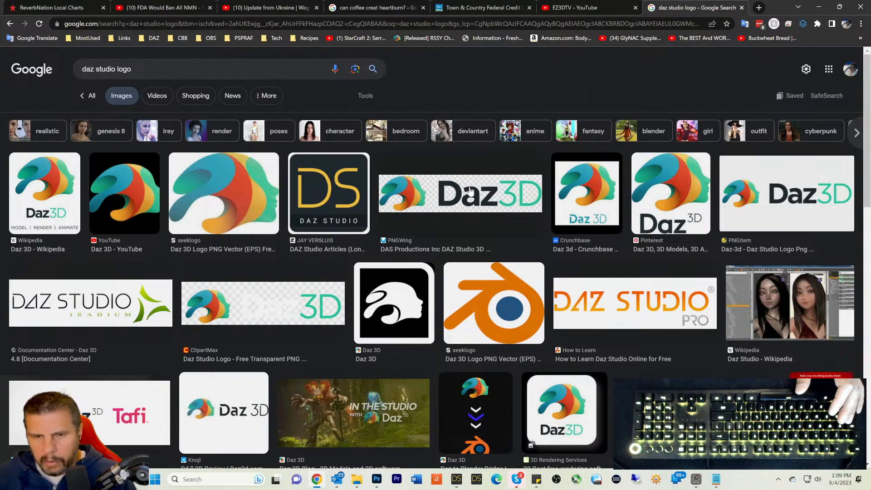
Step: Open the orange Blender logo result from seeklogo and start saving its image
scroll(470, 191, "down", 1)
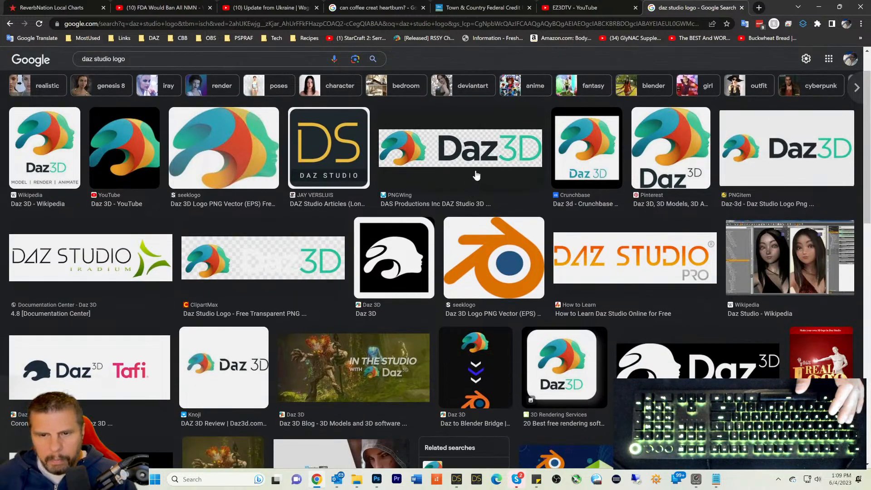
scroll(482, 220, "down", 1)
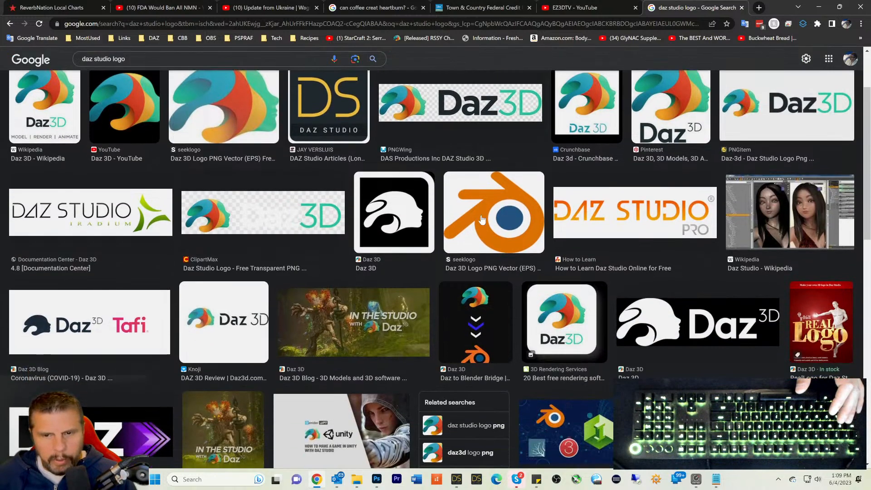
left_click(482, 219)
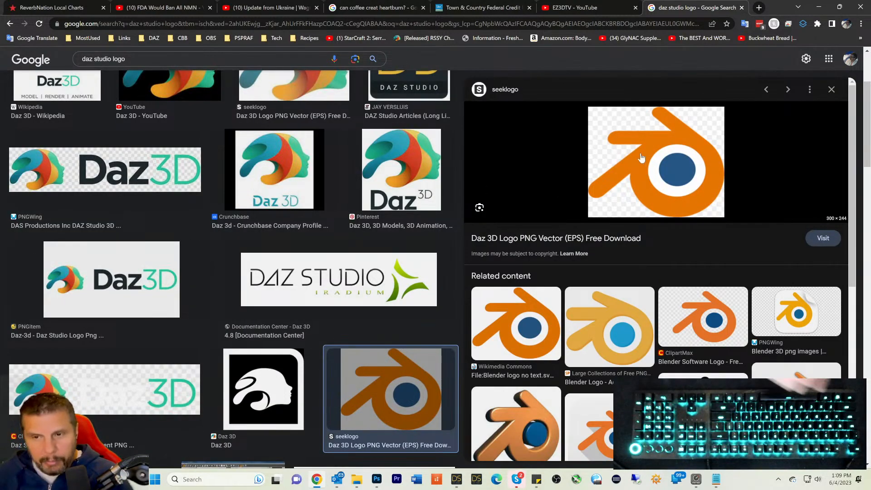
right_click(644, 169)
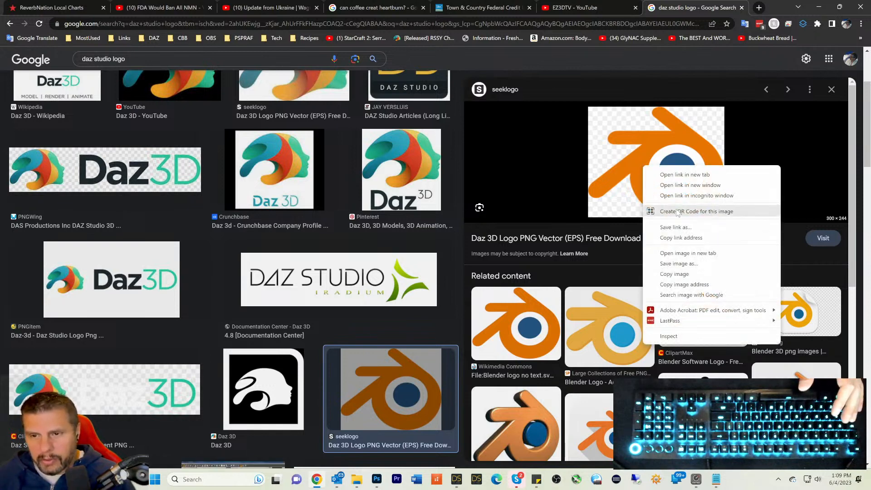
left_click(675, 263)
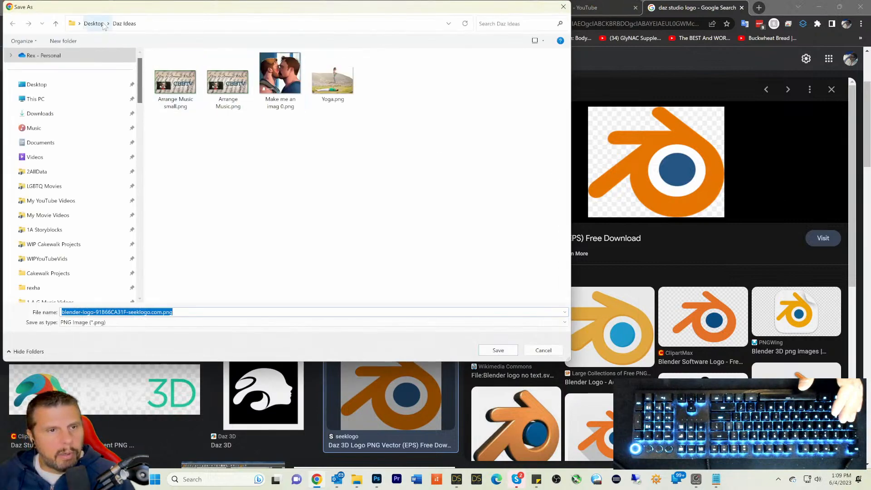
Step: Create a folder named "3D Logos" on the Desktop and save the Blender logo PNG in it
left_click(36, 84)
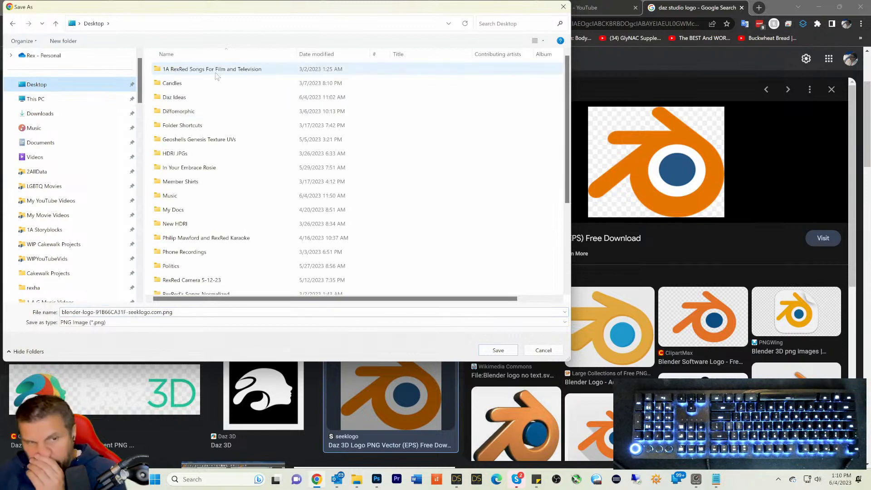
left_click(63, 40)
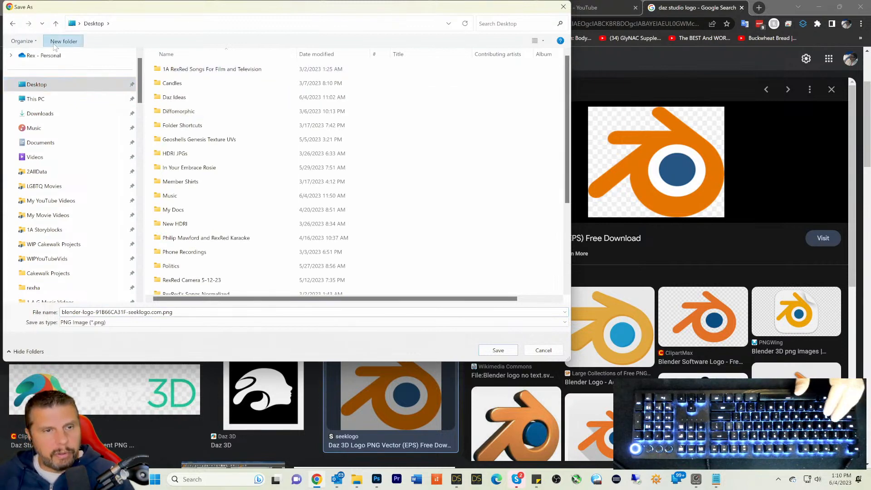
type("Daz LK")
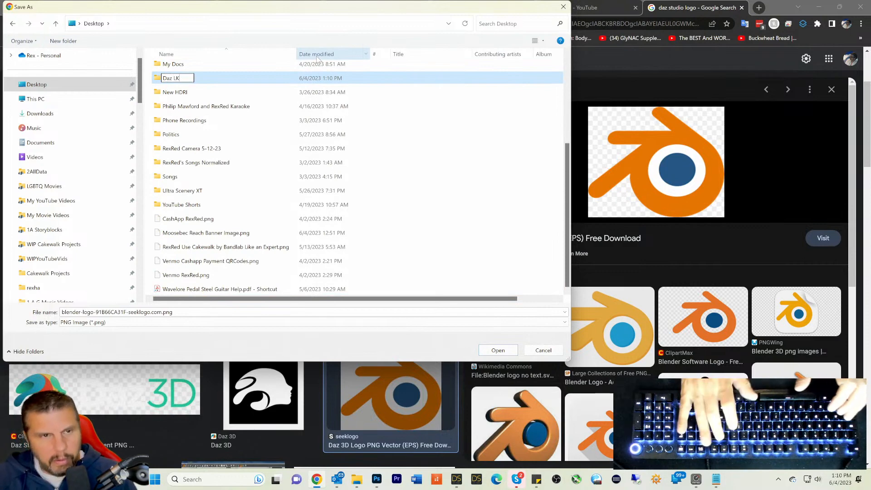
key("BackSpace")
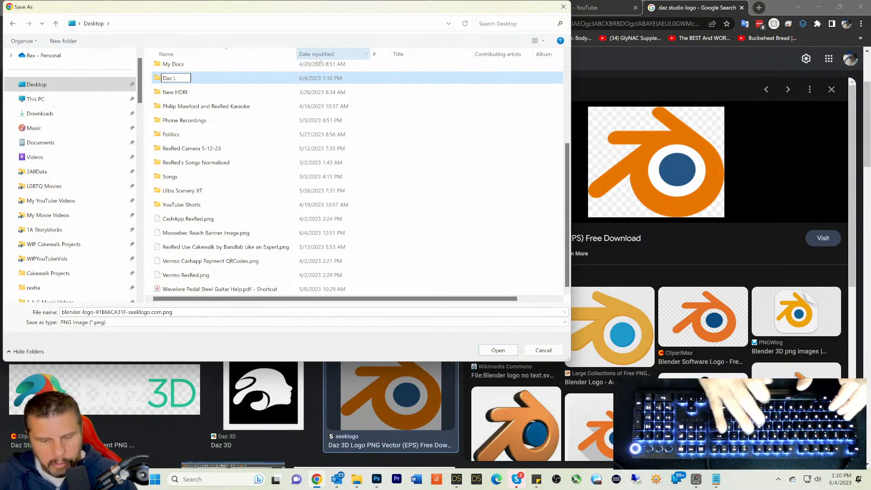
type("ogos")
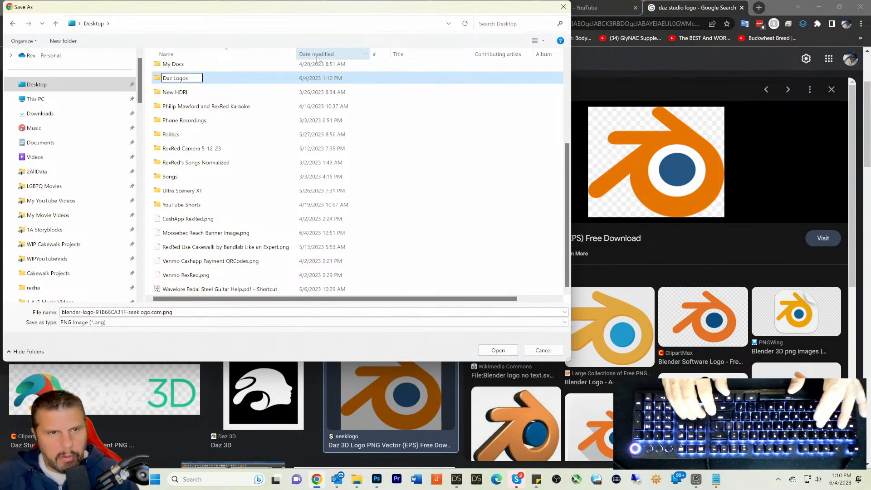
key("Left")
key("Left")
key("Left")
key("Left")
key("Left")
key("Left")
key("Left")
key("Left")
key("Left")
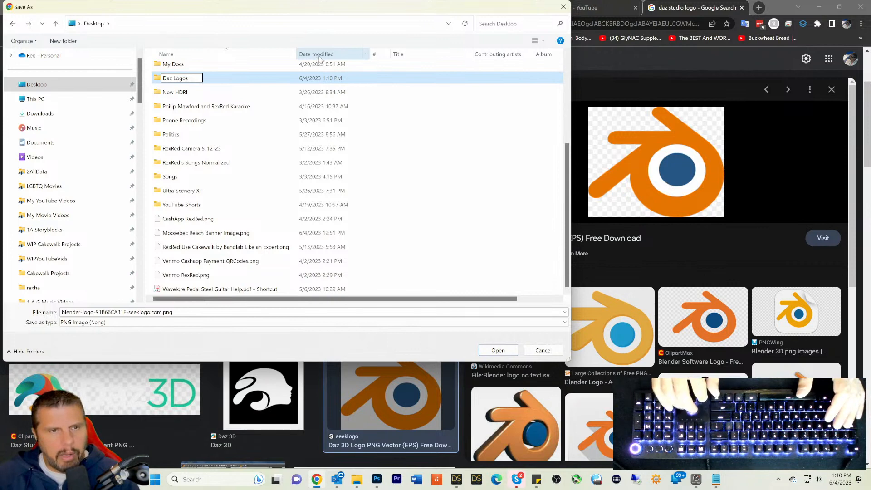
key("Delete")
key("Delete")
key("Delete")
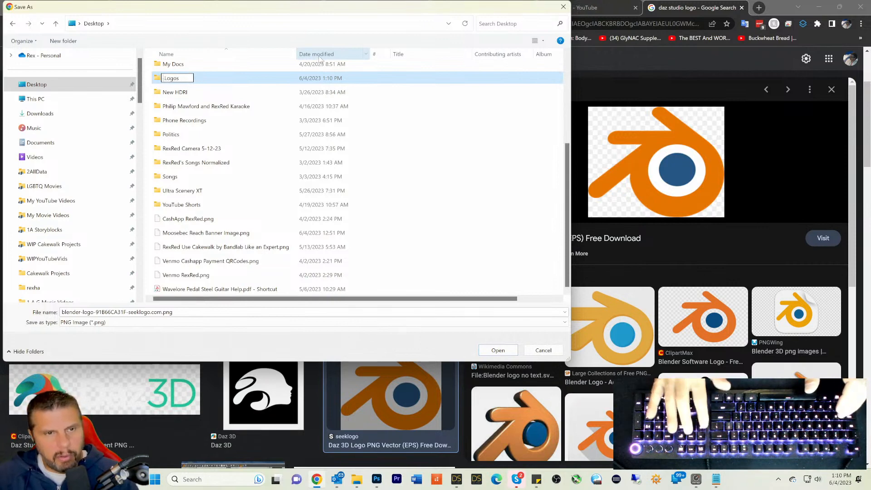
type("3D")
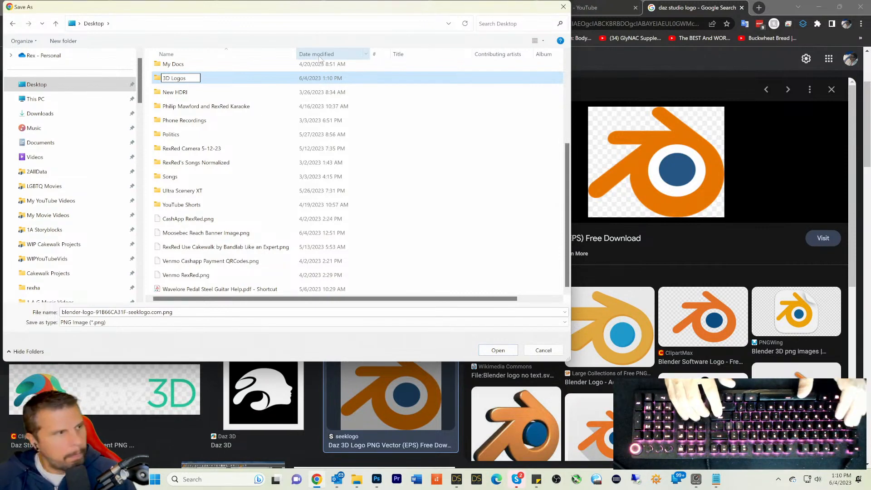
key("Return")
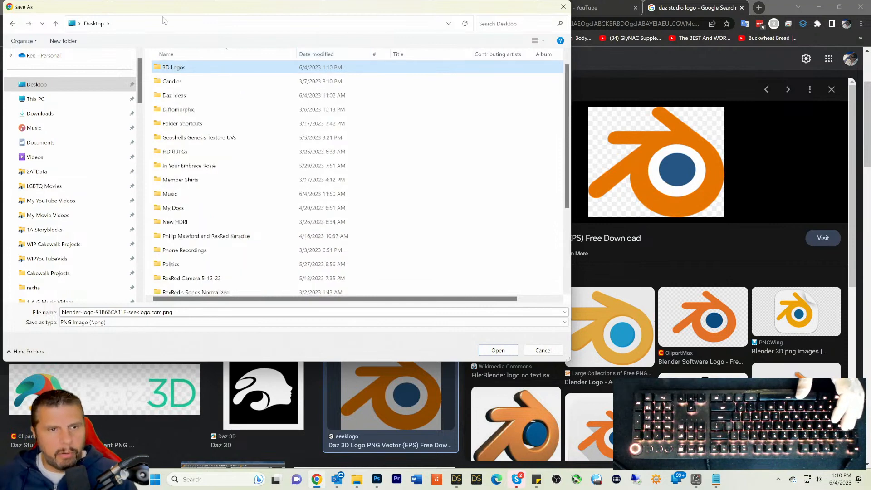
double_click(166, 69)
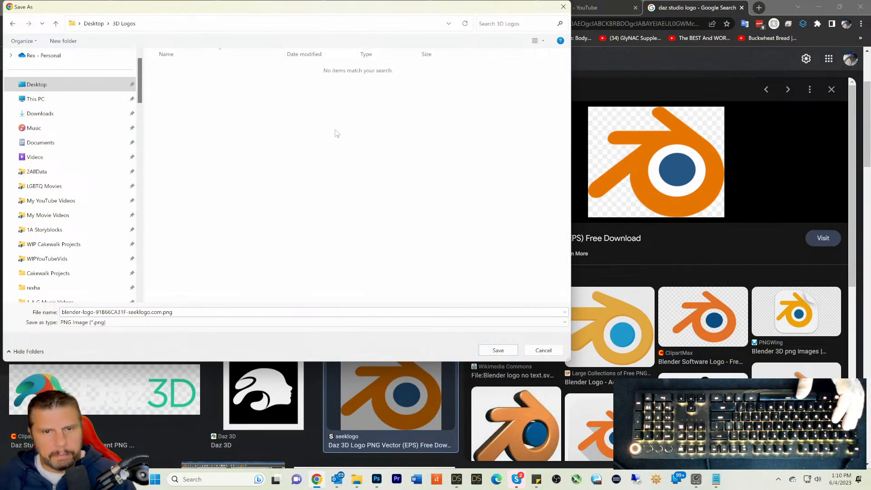
left_click(498, 350)
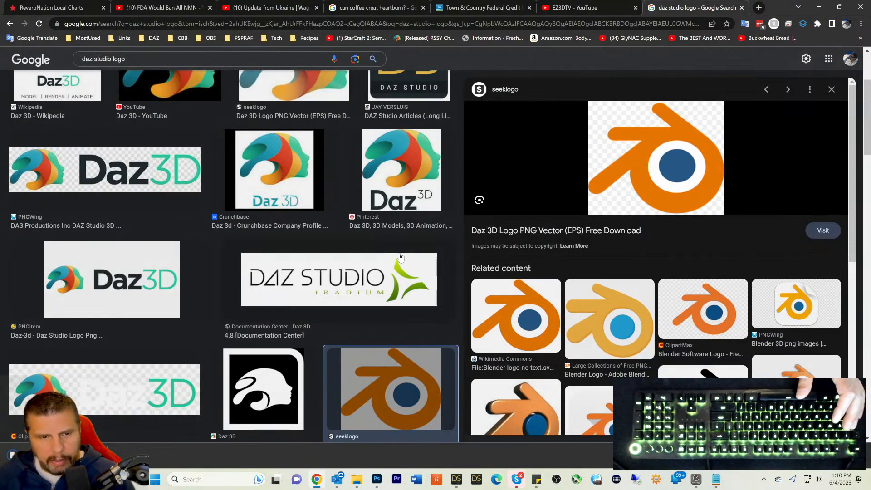
Step: Open the multicoloured Daz 3D head logo from seeklogo and save its image in the 3D Logos folder
scroll(330, 251, "up", 3)
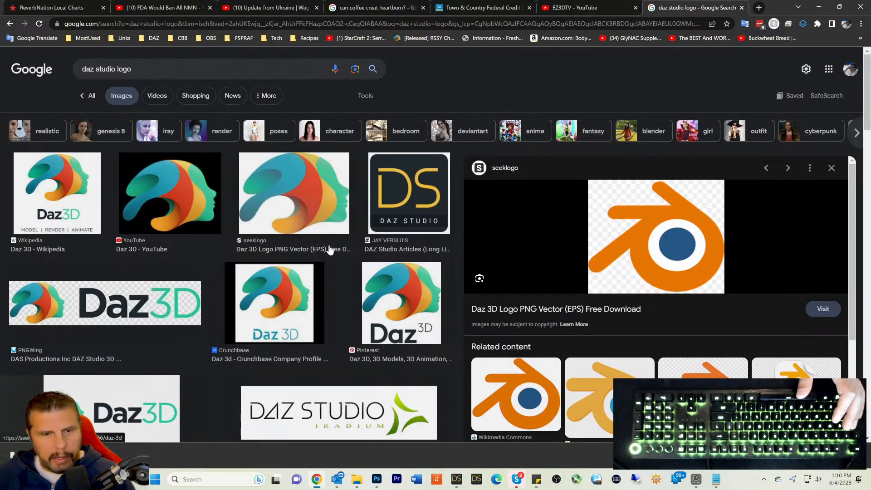
left_click(312, 199)
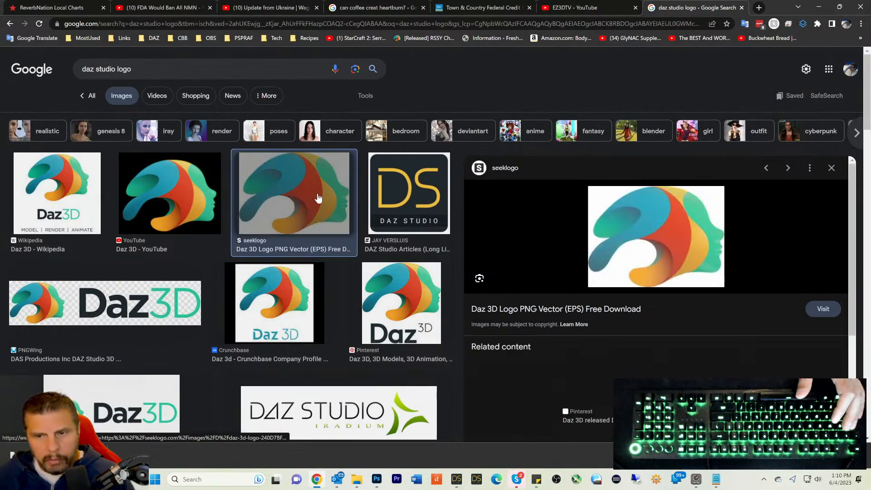
right_click(635, 242)
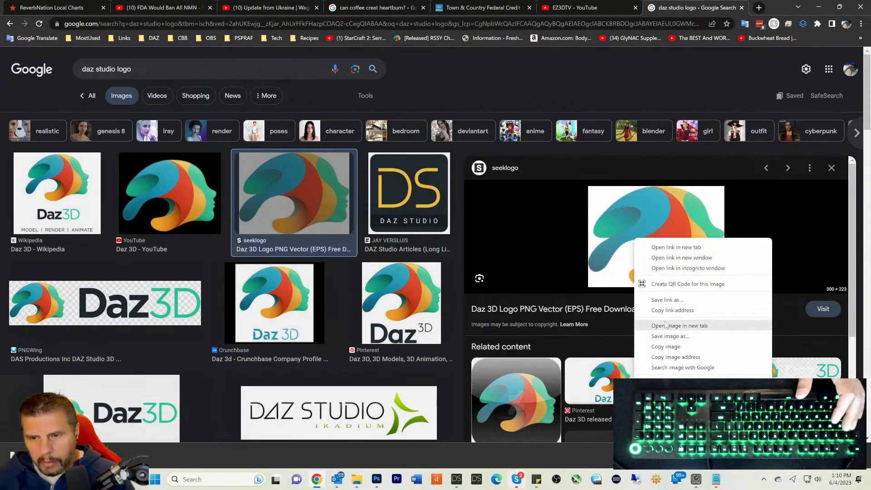
left_click(663, 336)
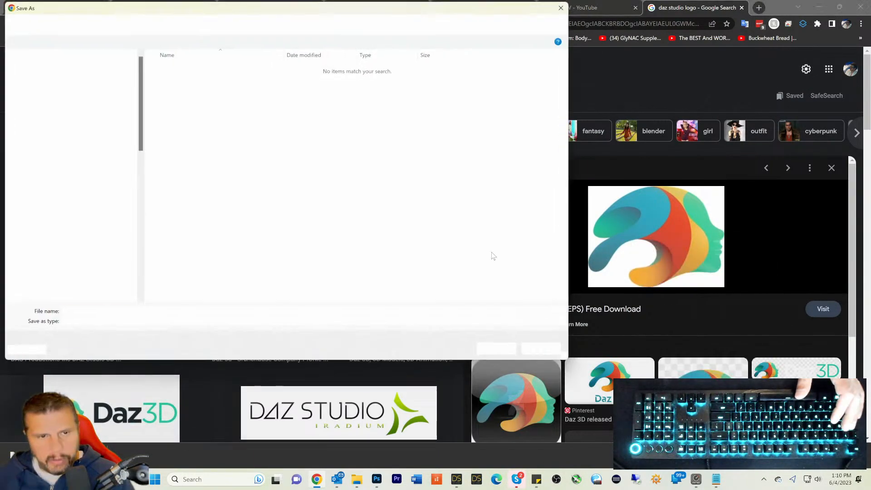
left_click(490, 348)
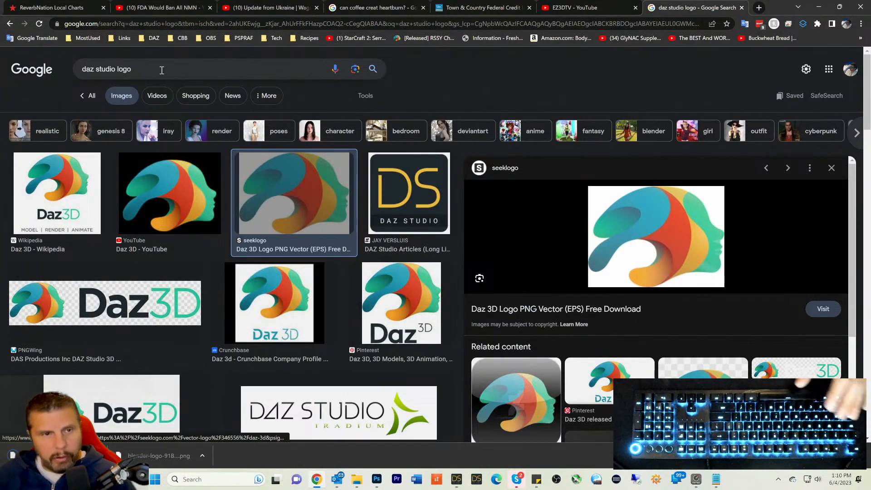
Step: Replace the image search query with "photoshop" and run the search
left_click_drag(161, 70, 12, 69)
type("phoit")
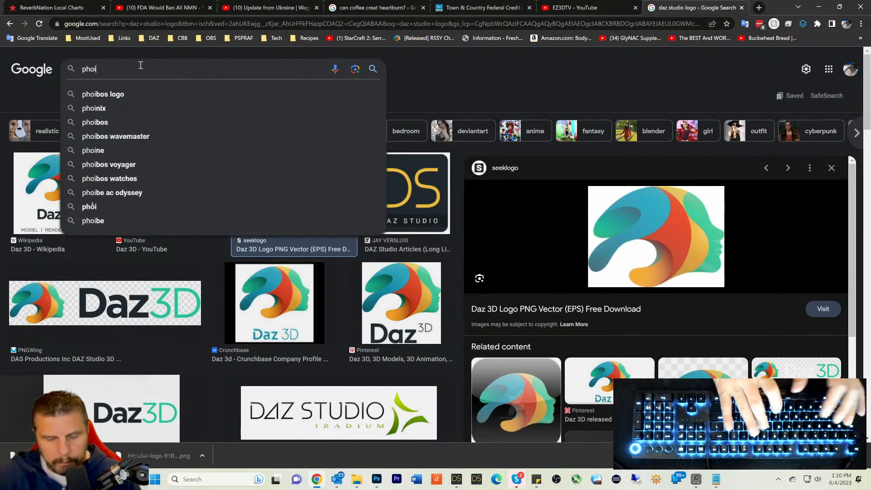
key("BackSpace")
key("BackSpace")
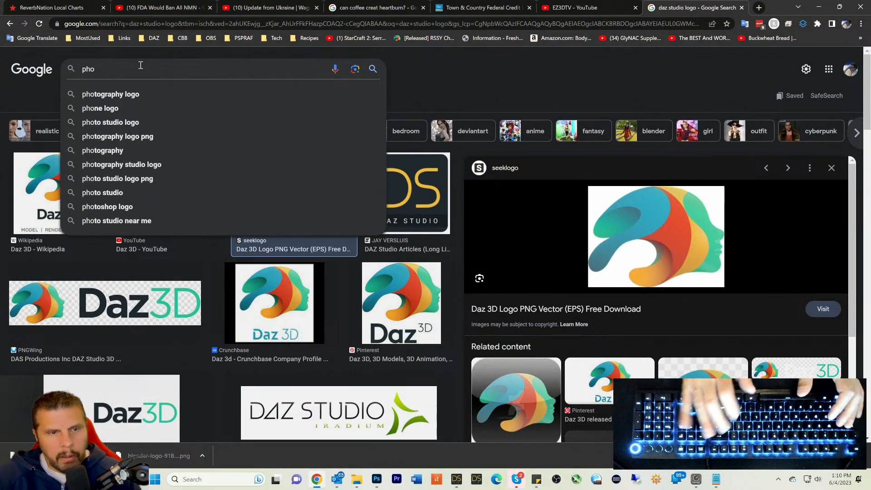
type("toshop")
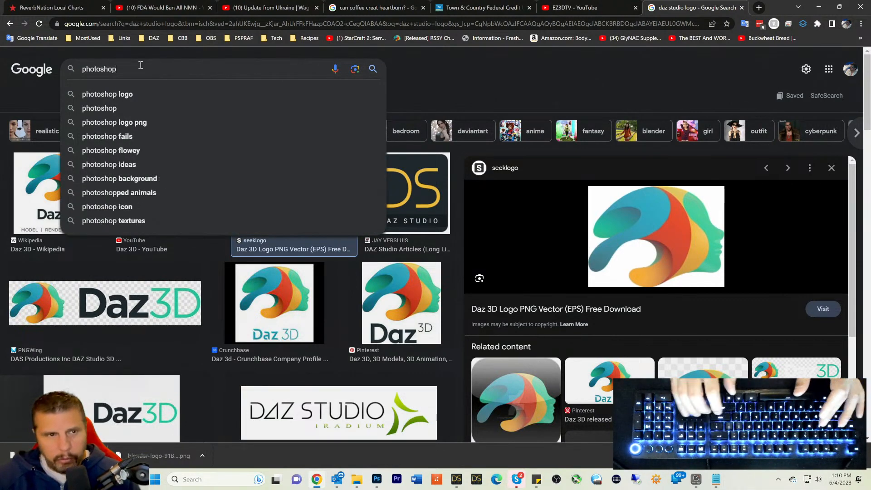
key("Return")
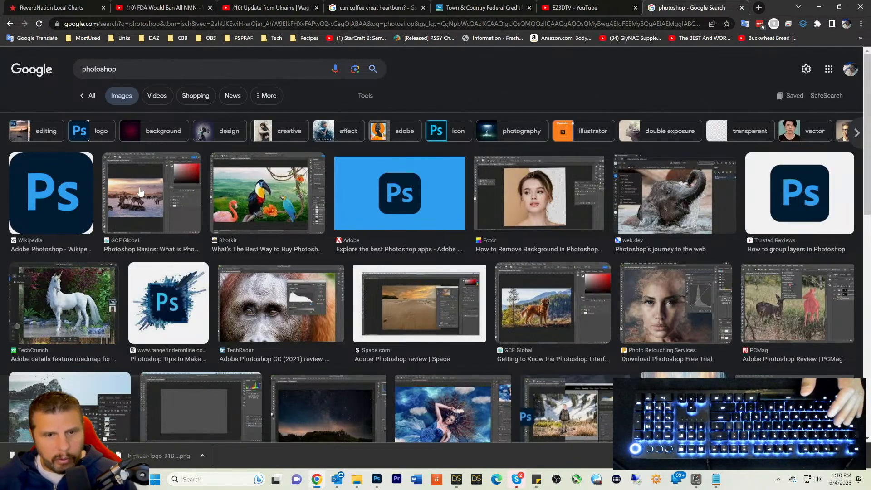
Step: Try to save the Photoshop logo image from the Wikipedia result
left_click(65, 193)
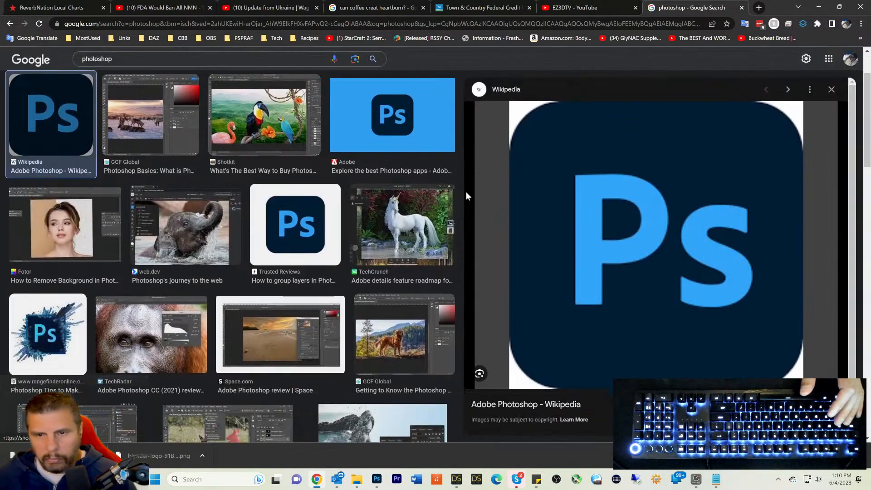
right_click(566, 203)
left_click(469, 143)
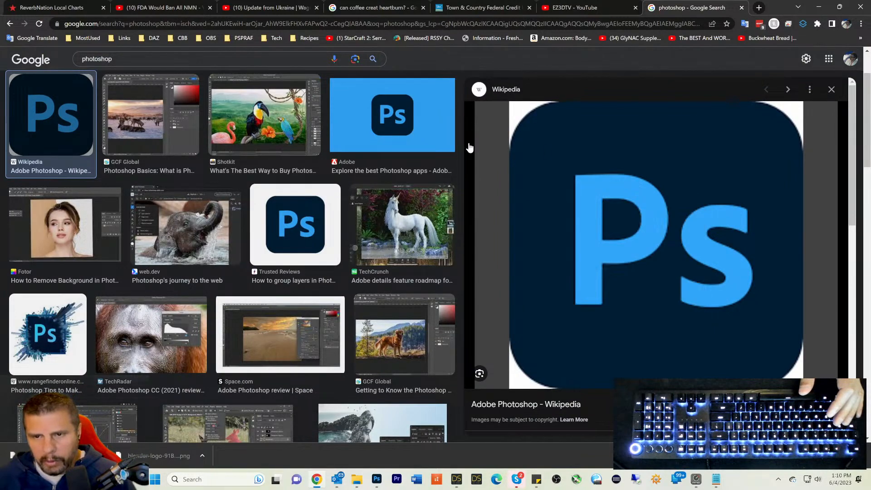
left_click(562, 161)
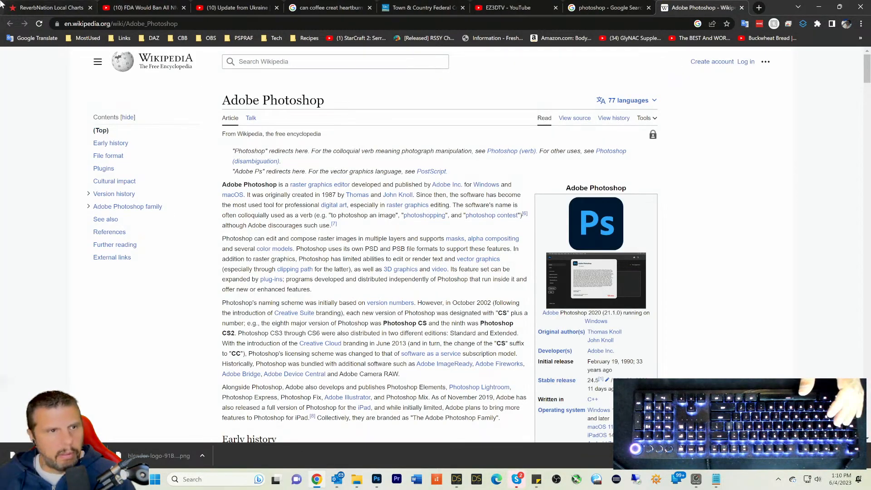
left_click(588, 8)
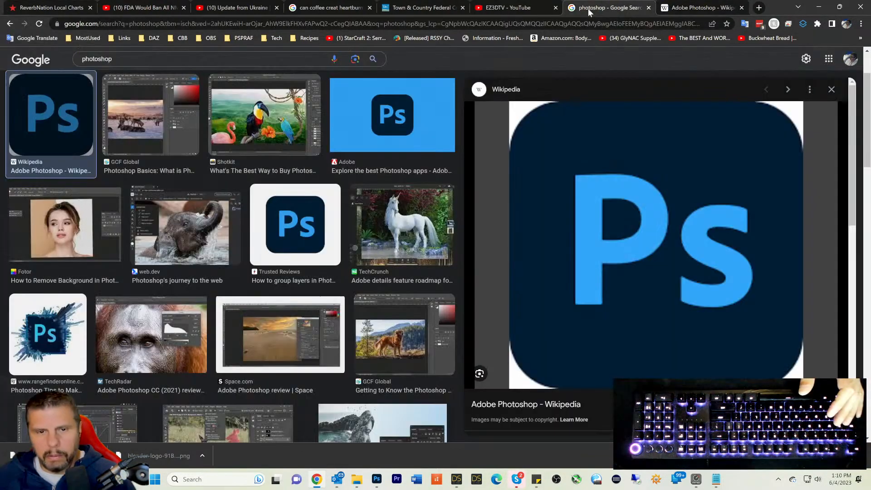
left_click(291, 226)
right_click(621, 238)
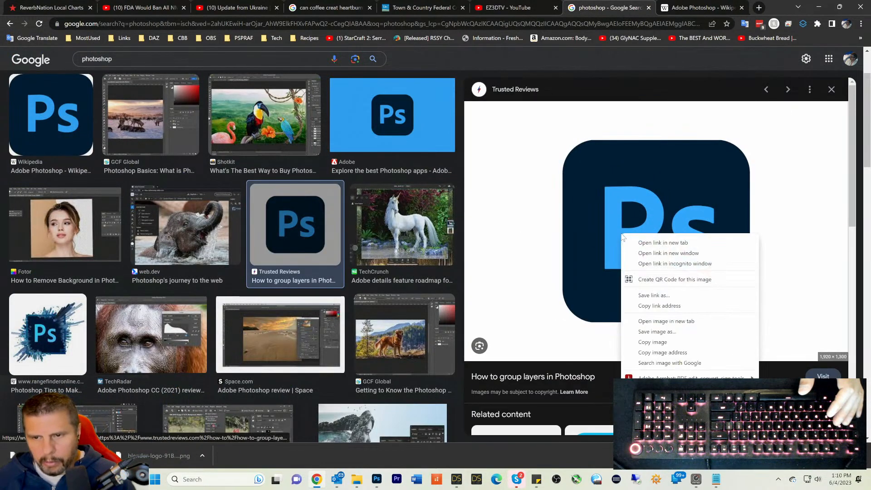
left_click(654, 334)
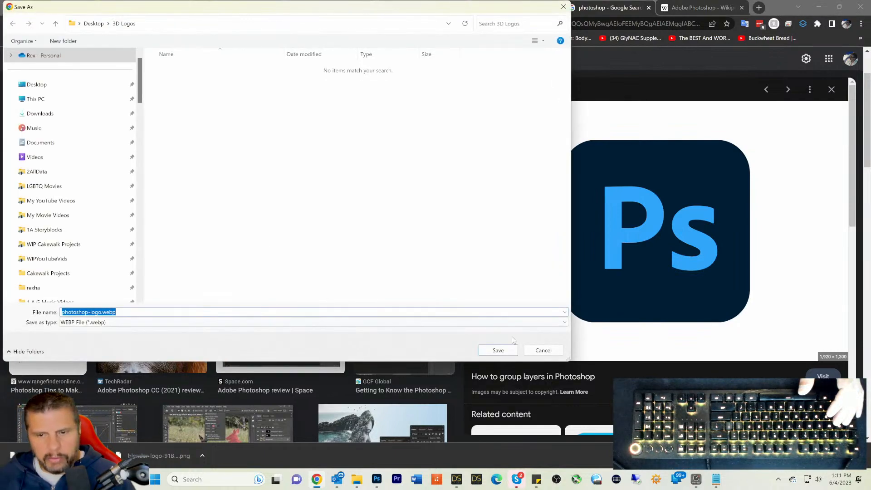
left_click(543, 351)
Step: Look through the "photoshop" image results for another usable Photoshop logo
scroll(316, 194, "down", 3)
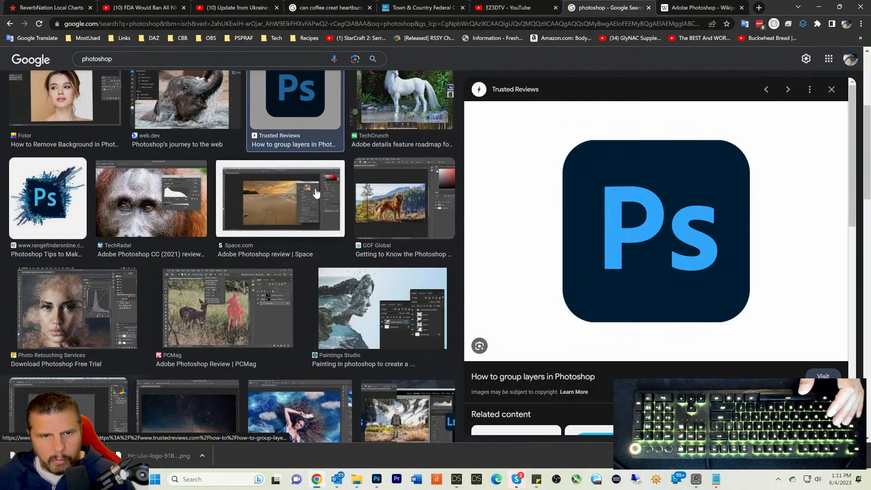
scroll(316, 193, "down", 10)
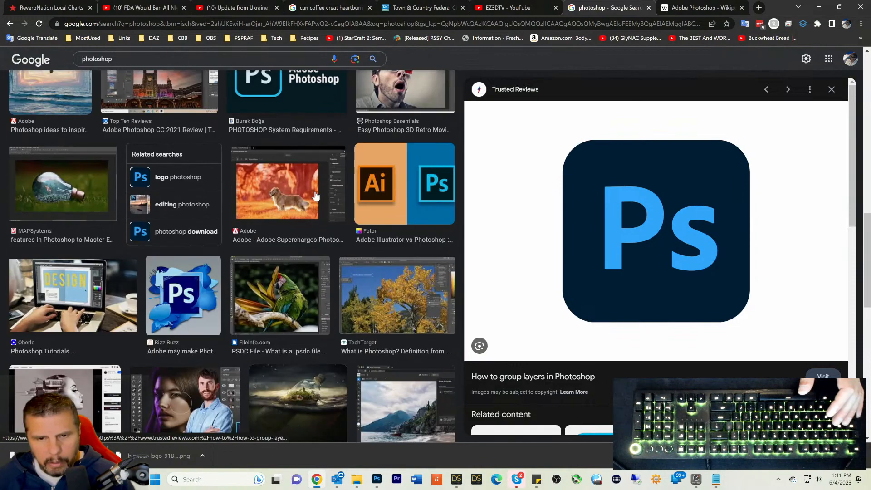
scroll(316, 195, "down", 3)
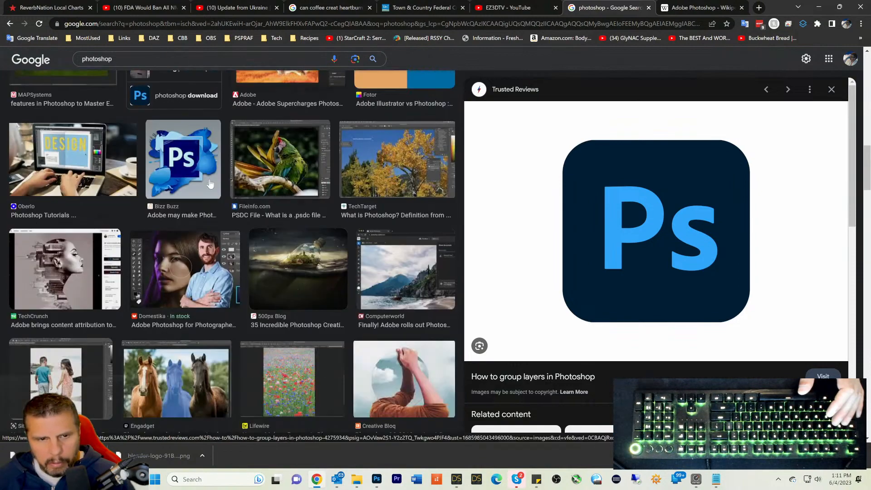
scroll(210, 183, "down", 3)
scroll(209, 183, "up", 3)
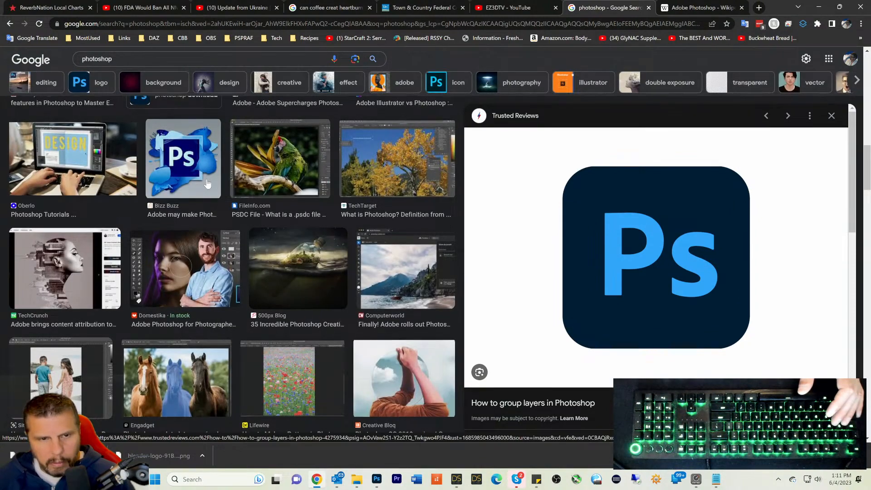
scroll(208, 184, "down", 6)
scroll(210, 184, "up", 9)
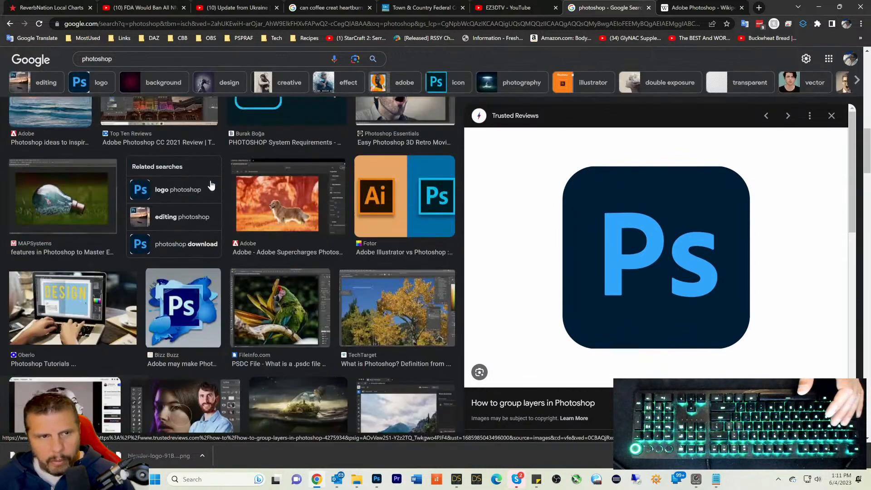
scroll(210, 183, "down", 5)
Step: Extend the image search query to "photoshop logo" and run the search
left_click(132, 58)
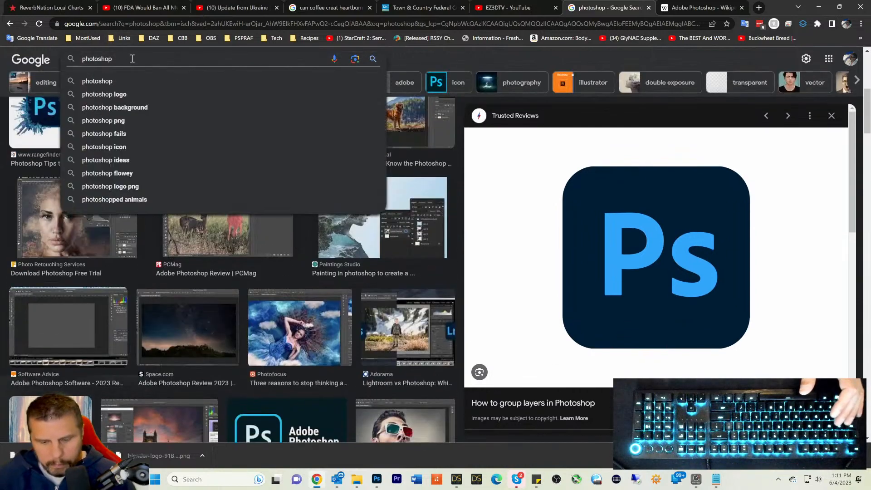
type("logo")
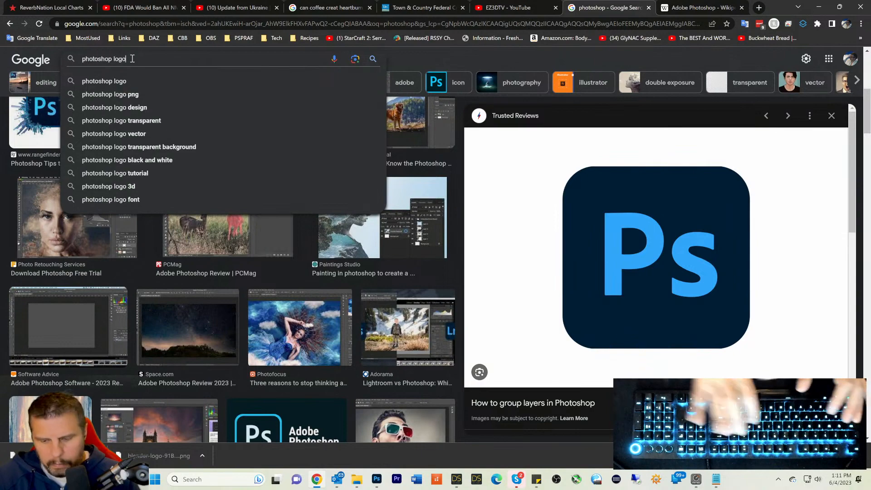
key("Return")
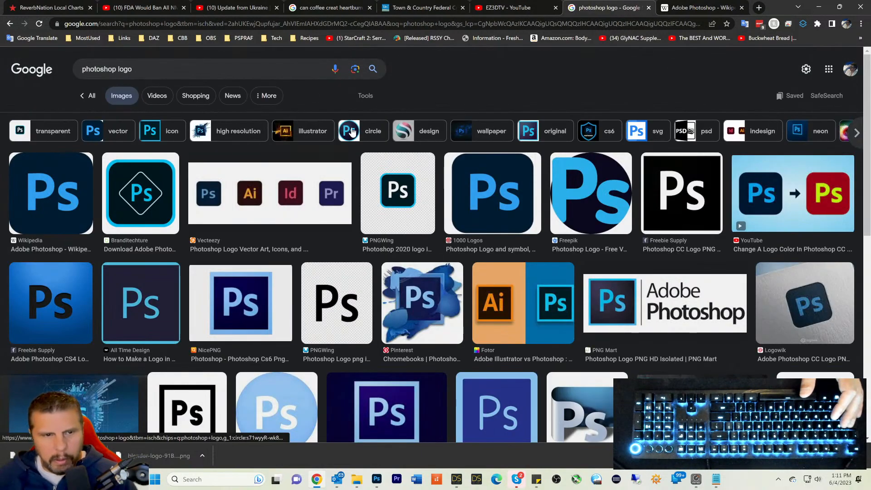
Step: Save the 1000 Logos Photoshop logo as Photoshop-logo.jpg in the 3D Logos folder and return to the image results
left_click(488, 191)
right_click(643, 221)
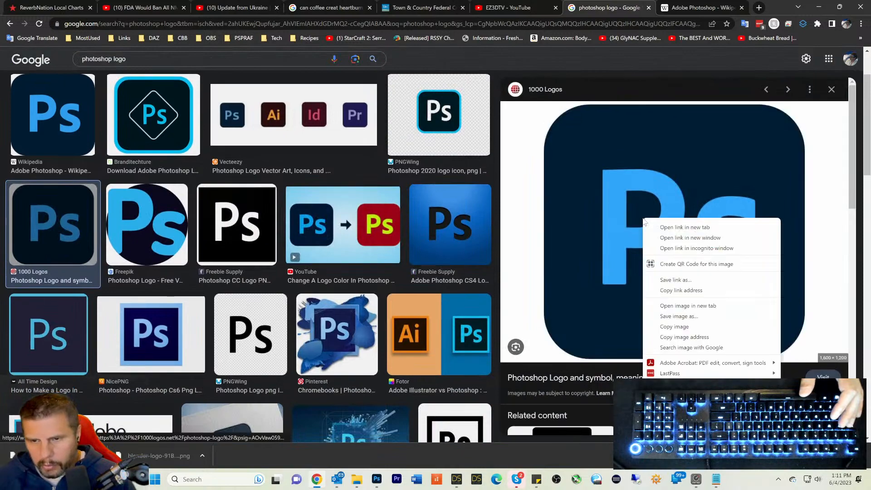
left_click(676, 316)
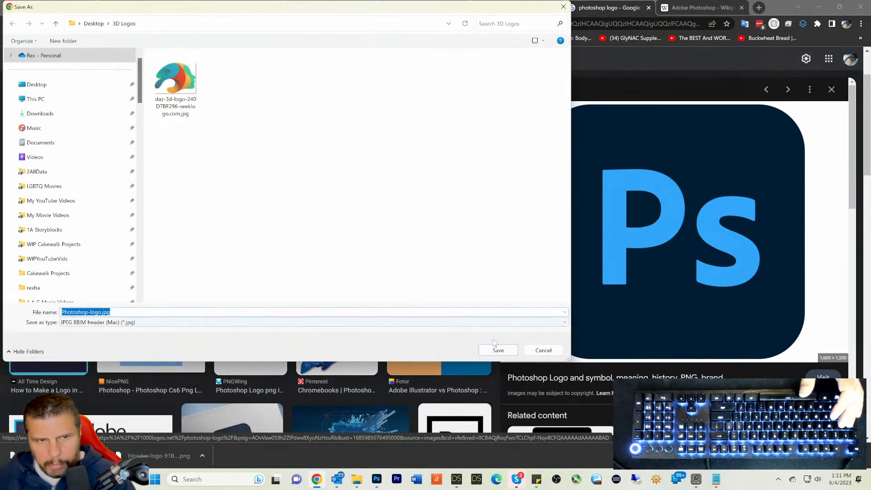
left_click(497, 350)
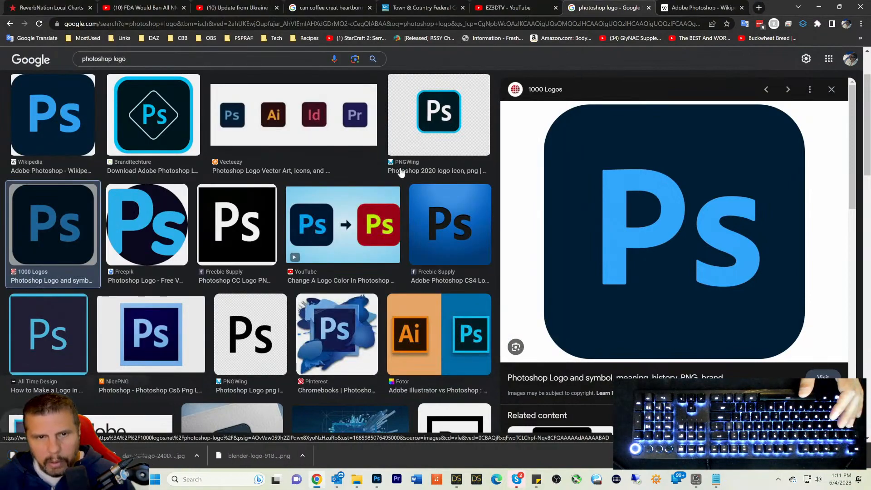
left_click(10, 23)
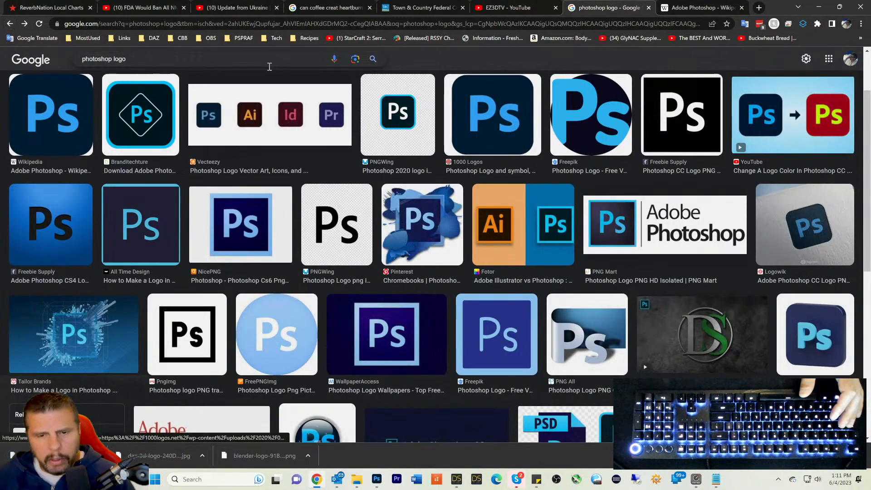
scroll(179, 51, "up", 2)
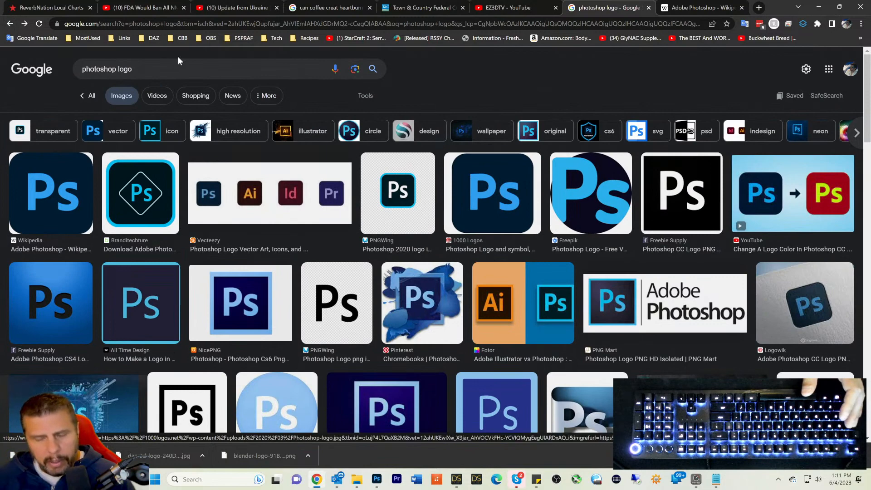
left_click(179, 71)
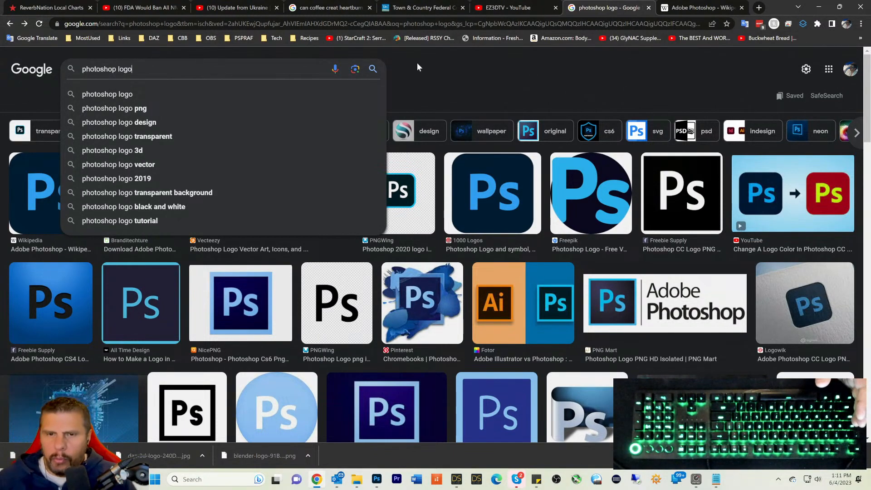
left_click(452, 69)
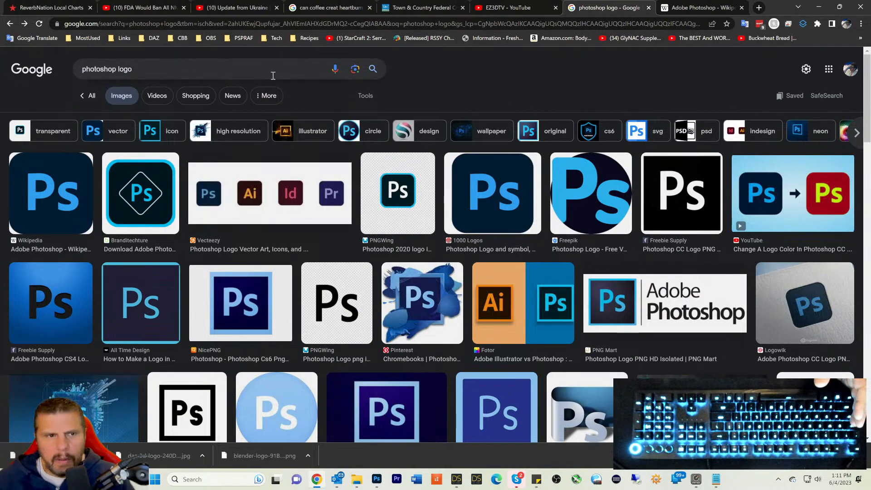
left_click(189, 71)
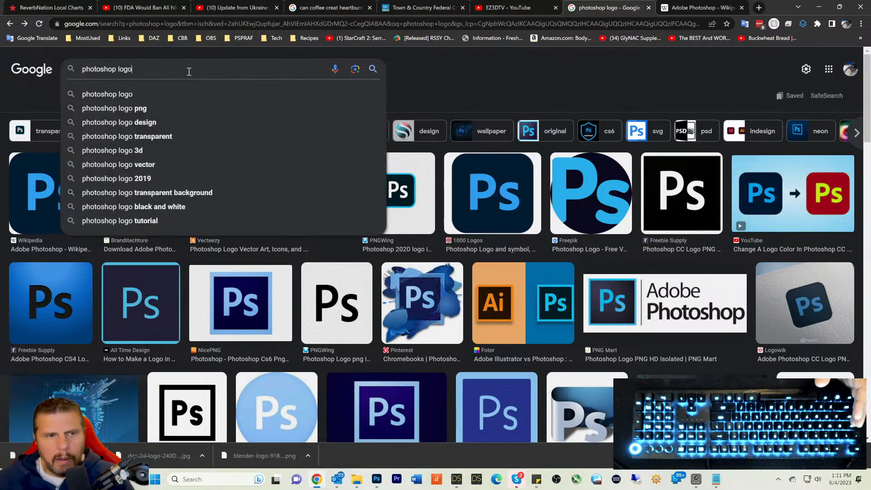
left_click(445, 78)
left_click_drag(181, 70, 48, 66)
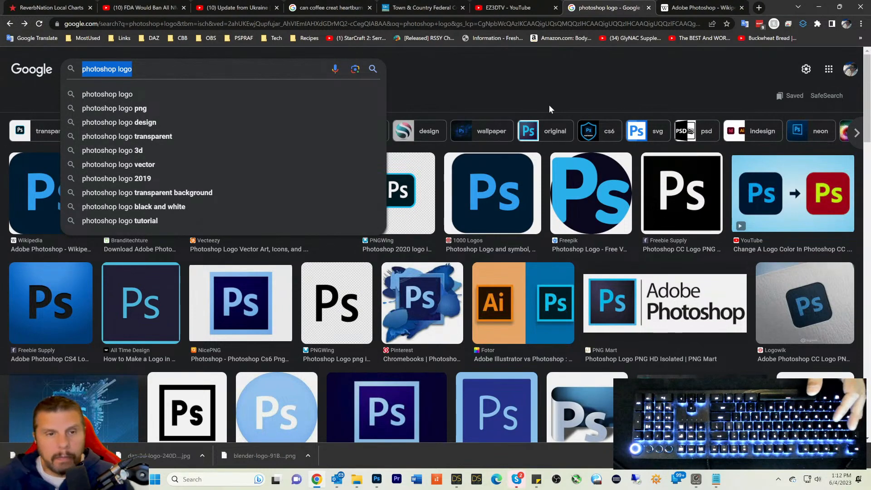
left_click(414, 70)
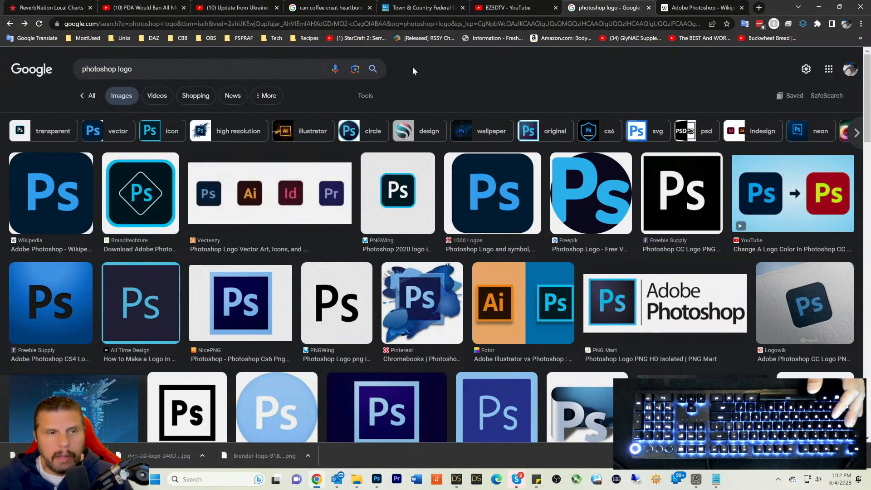
Step: Replace the image search query with "3d programs" and run the search
triple_click(154, 74)
type("3")
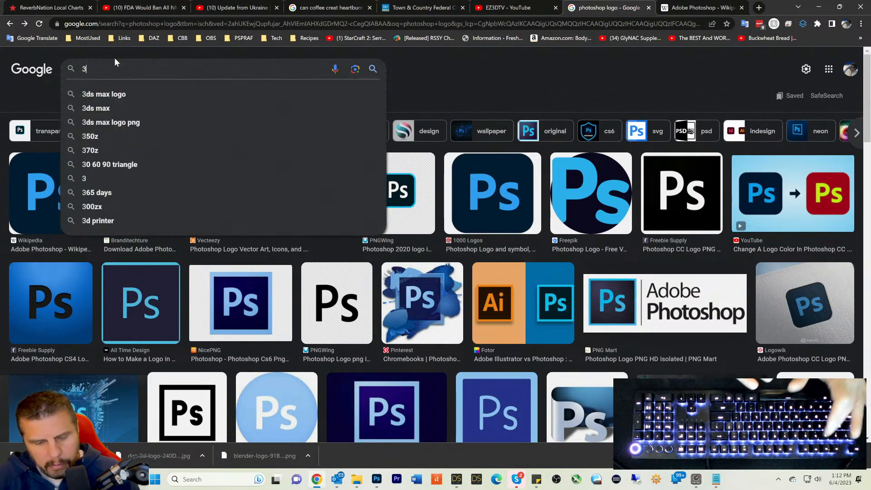
type("d programs")
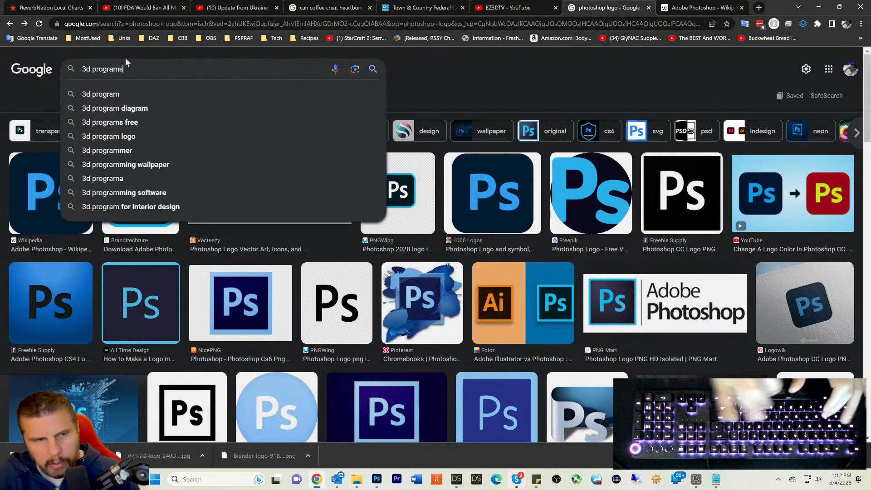
key("Return")
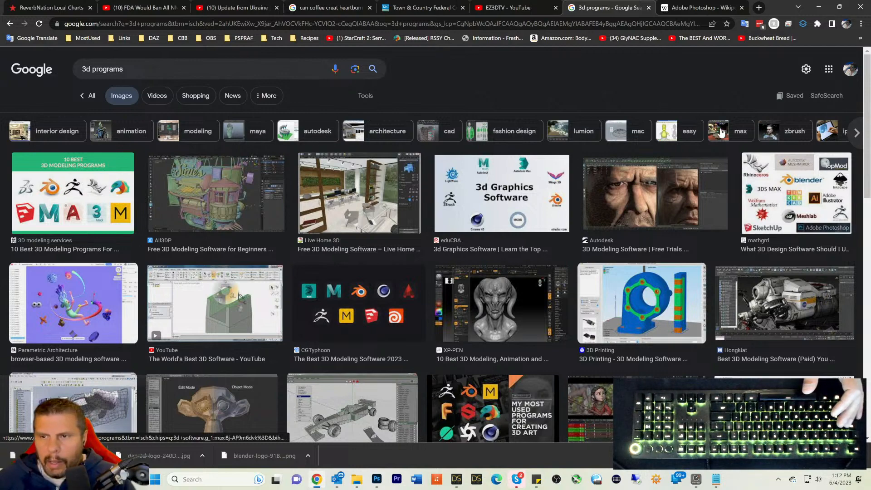
Step: Clear the "3d programs" query from the image search field
triple_click(132, 70)
type("z")
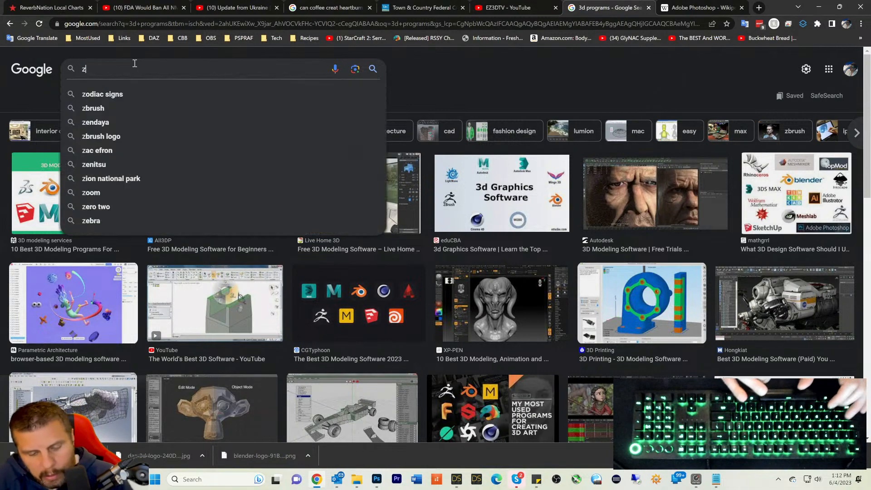
key("BackSpace")
type("z")
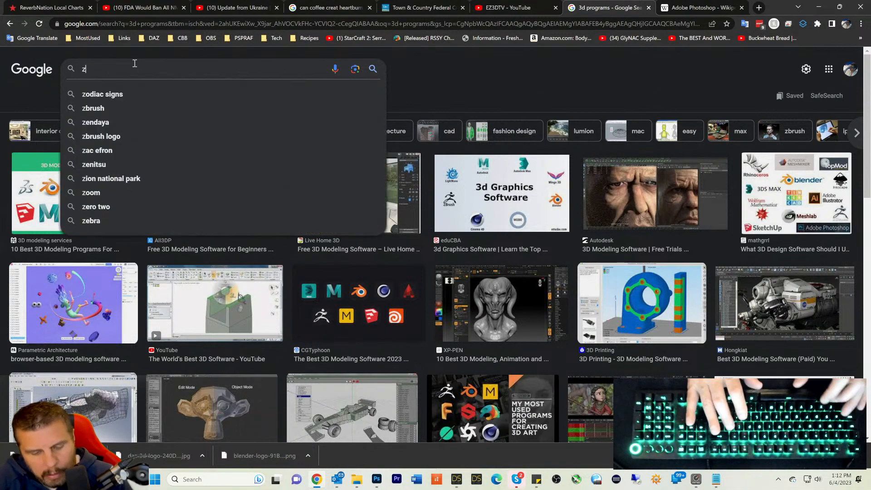
key("BackSpace")
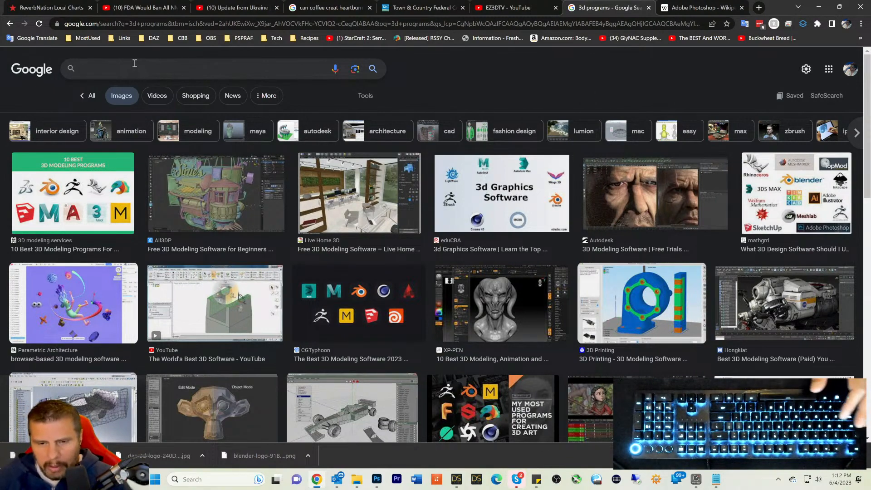
Step: Check the 3D program image results for ideas and run an image search for "adobe 3d"
scroll(438, 236, "down", 2)
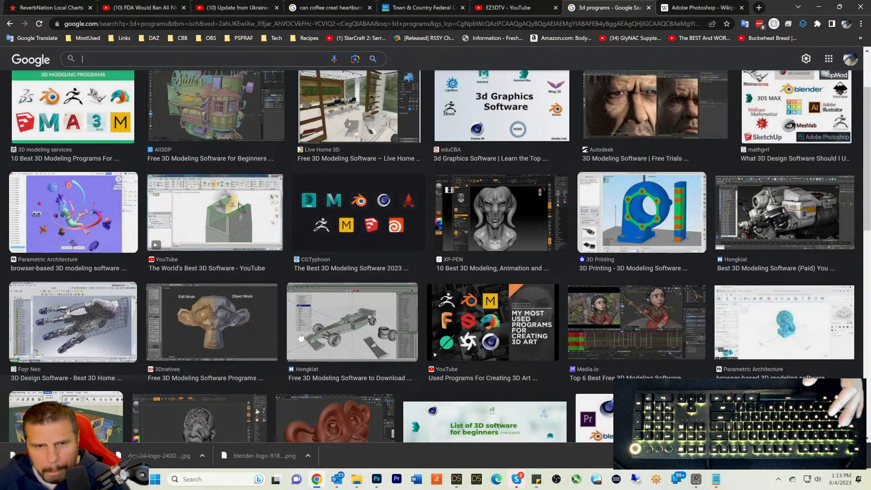
scroll(265, 327, "up", 2)
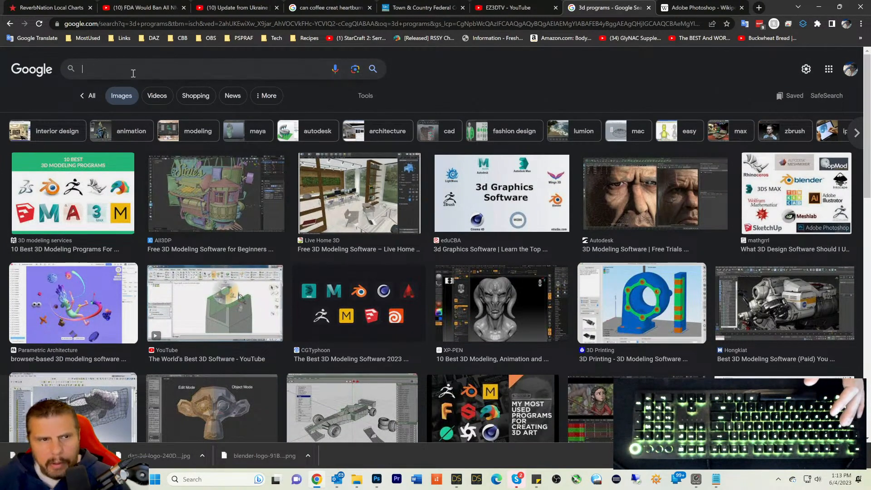
type("ad")
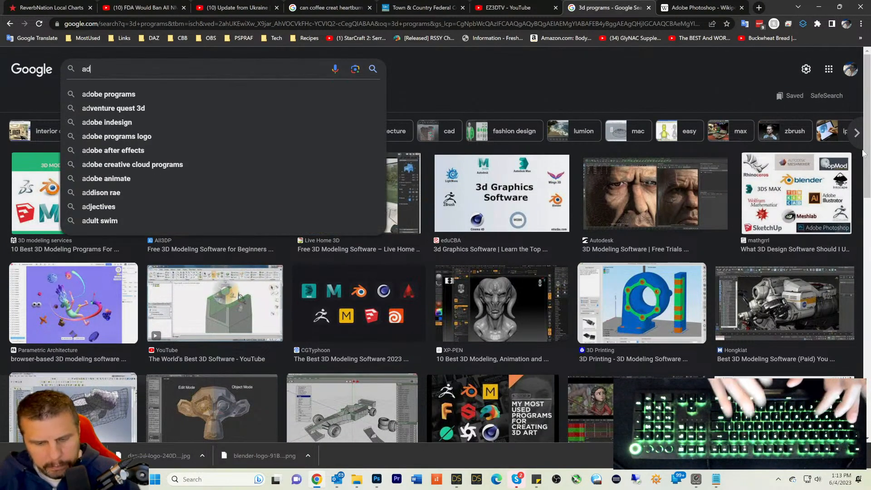
type("obe 2")
key("BackSpace")
type("3d")
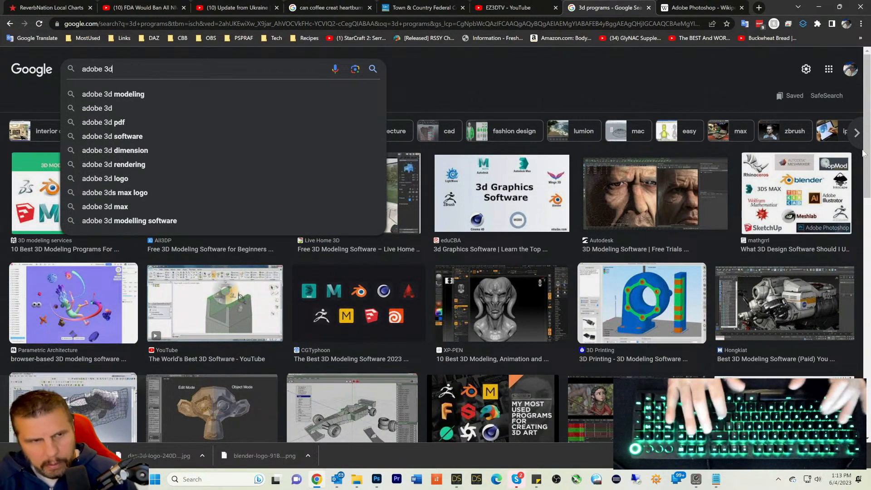
key("Return")
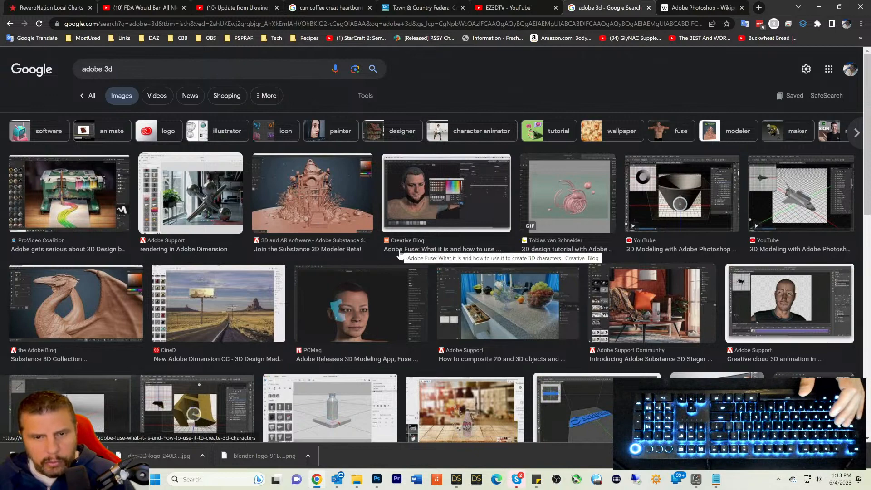
Step: Change the image search query to "adobe fuse logo" and run the search
left_click(123, 73)
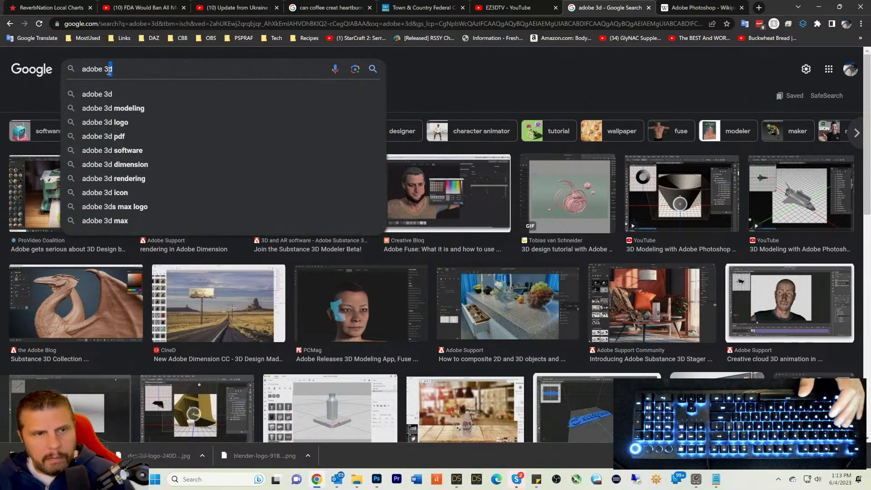
type("fuse log")
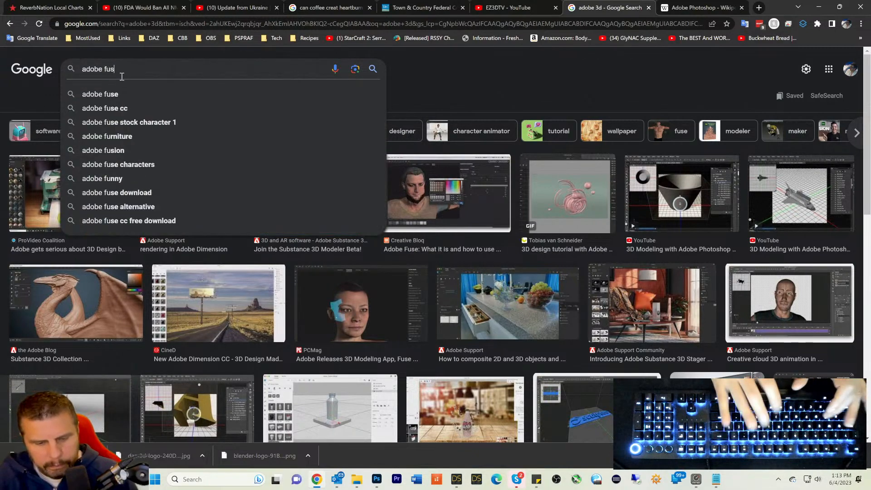
type("o")
key("Return")
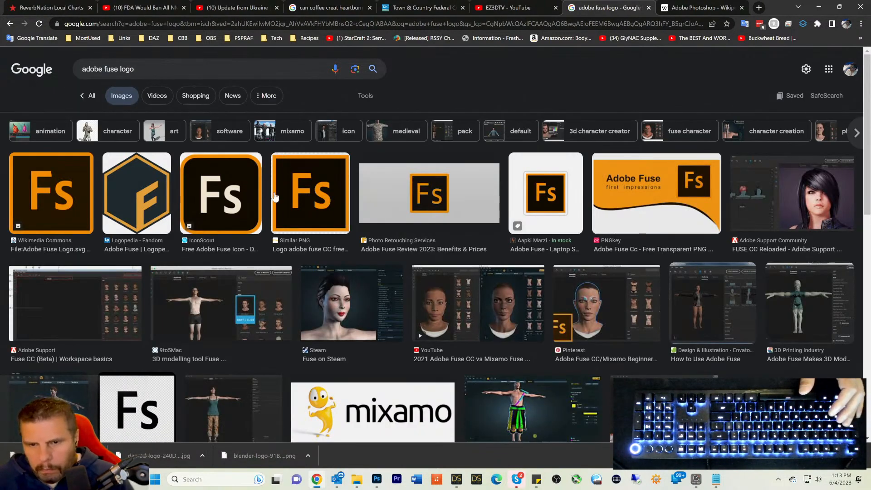
Step: Save the IconScout Adobe Fuse icon as free-adobe-fuse-2522521-2132709.png in the 3D Logos folder
scroll(394, 321, "down", 2)
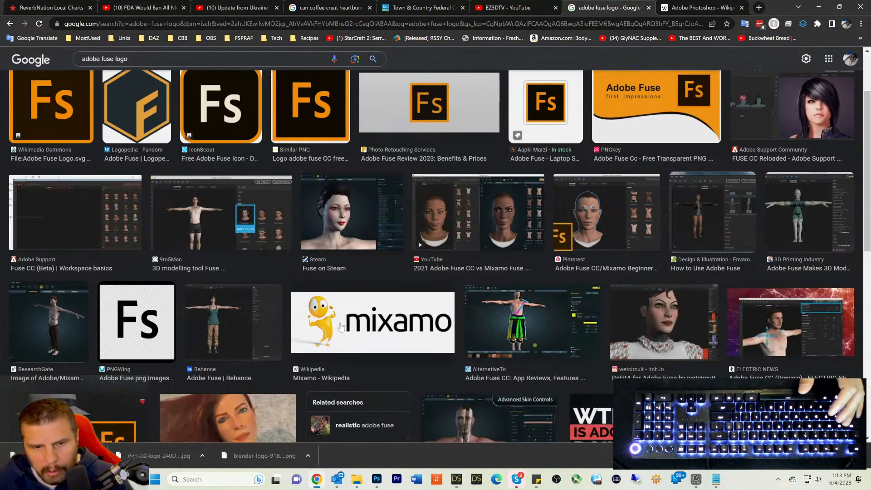
scroll(296, 284, "up", 2)
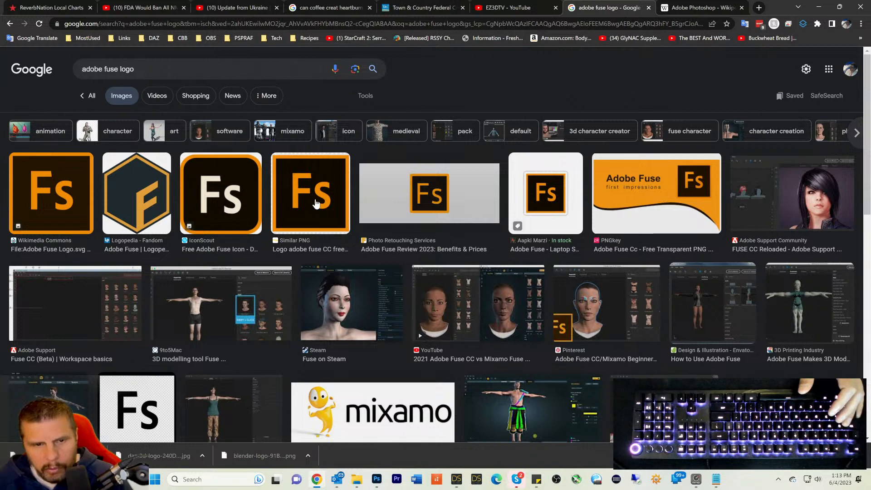
left_click(222, 202)
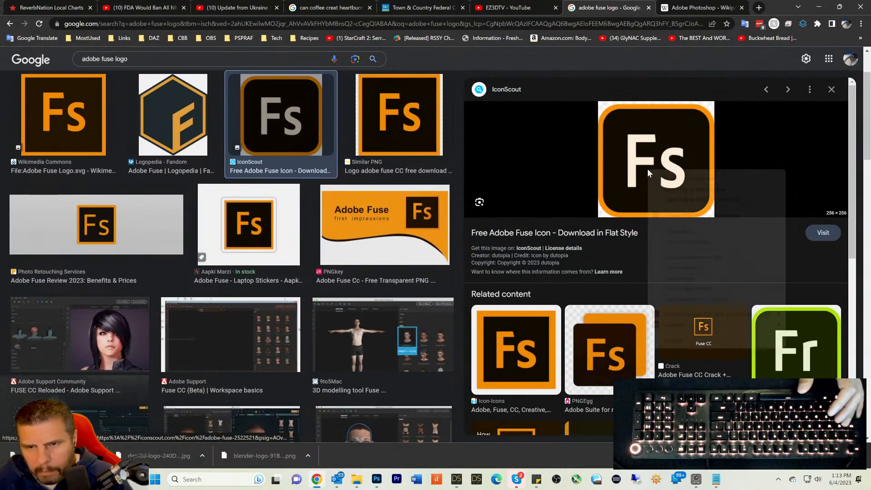
left_click(674, 268)
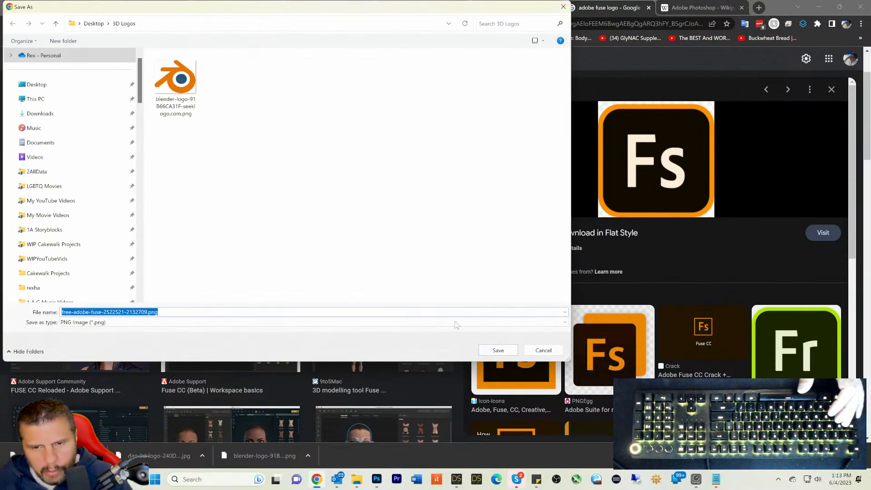
left_click(498, 350)
Step: Replace the image search query with "miximo" and run the search
left_click_drag(133, 58, 27, 60)
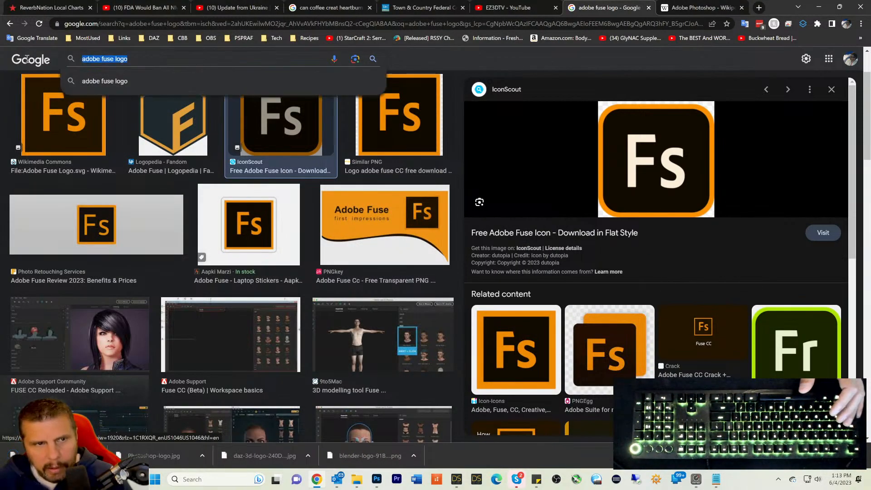
type("mixim")
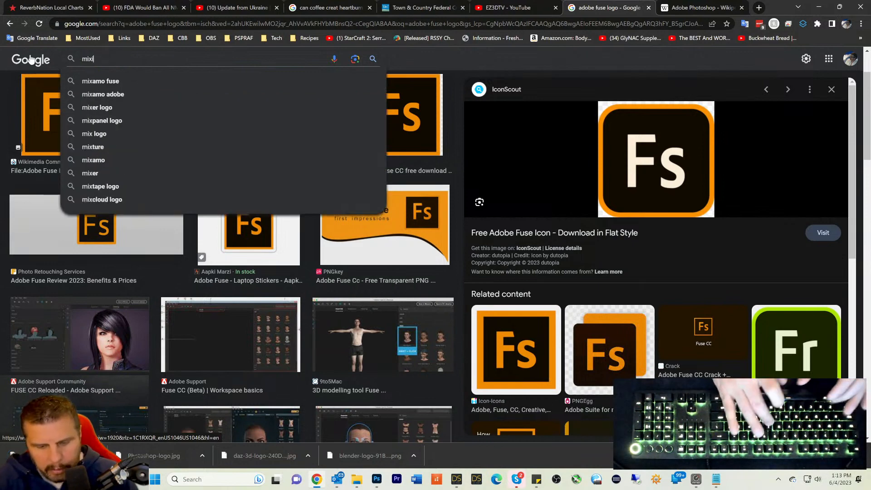
type("o")
key("Return")
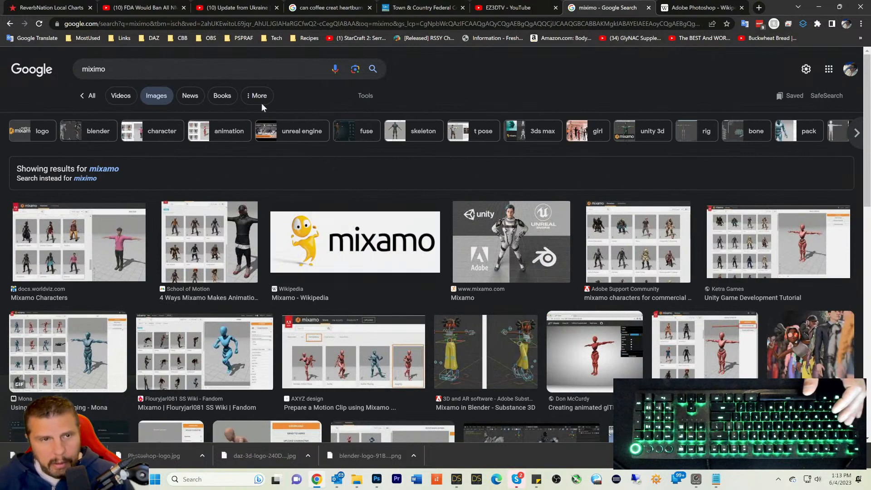
Step: Extend the image search query to "miximo logo" and run the search
left_click(134, 71)
type("logo")
key("Return")
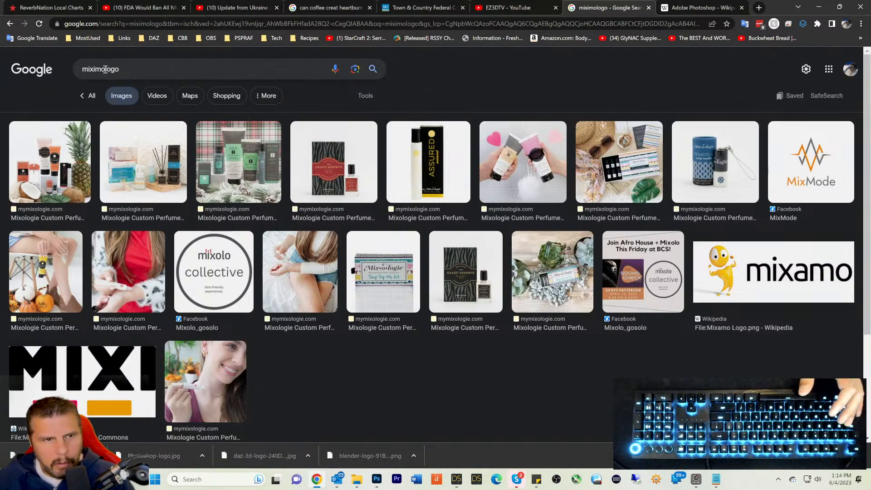
left_click(105, 69)
key("Return")
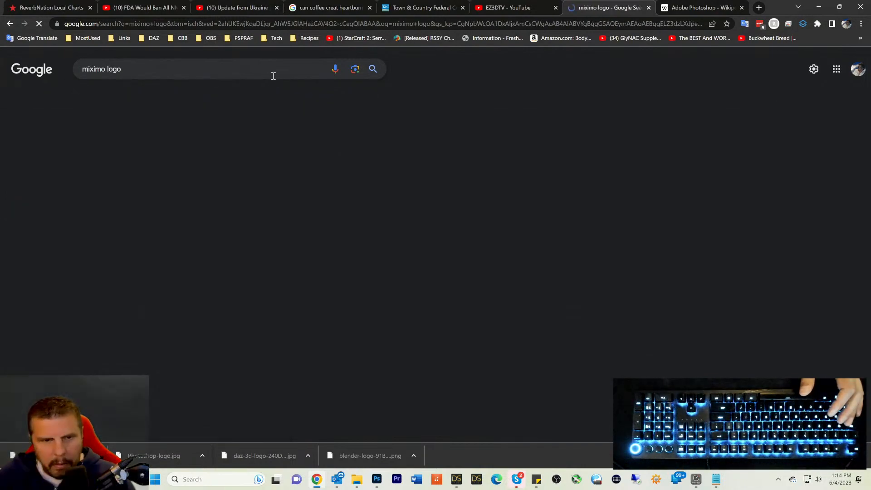
Step: Save the PNGEgg Mixamo hexagon runner logo as download.png in the 3D Logos folder
scroll(381, 136, "down", 2)
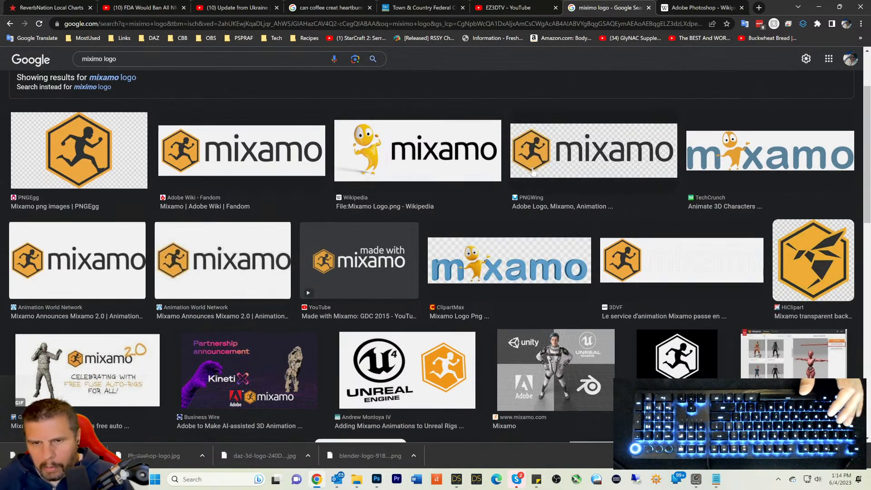
scroll(589, 184, "down", 1)
scroll(83, 131, "up", 2)
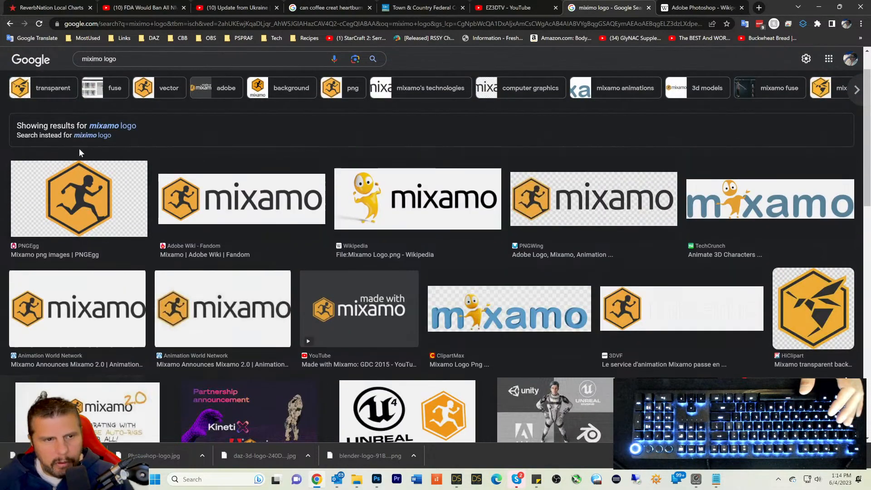
right_click(74, 200)
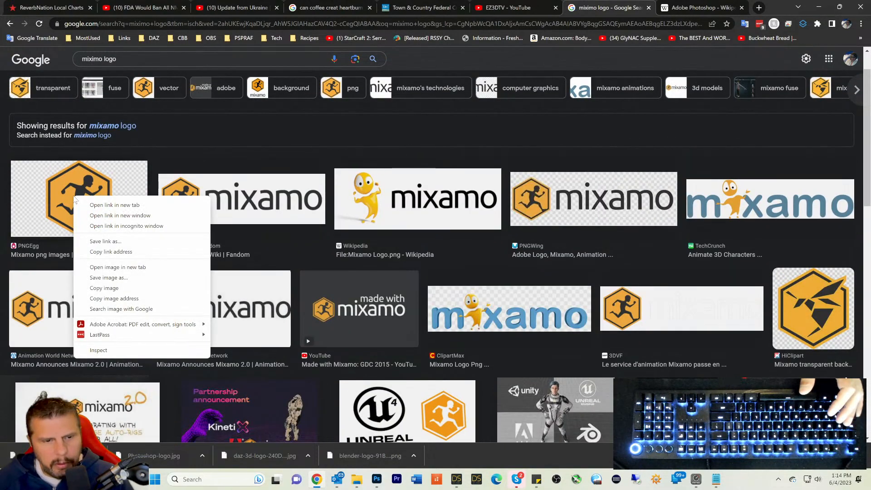
left_click(119, 278)
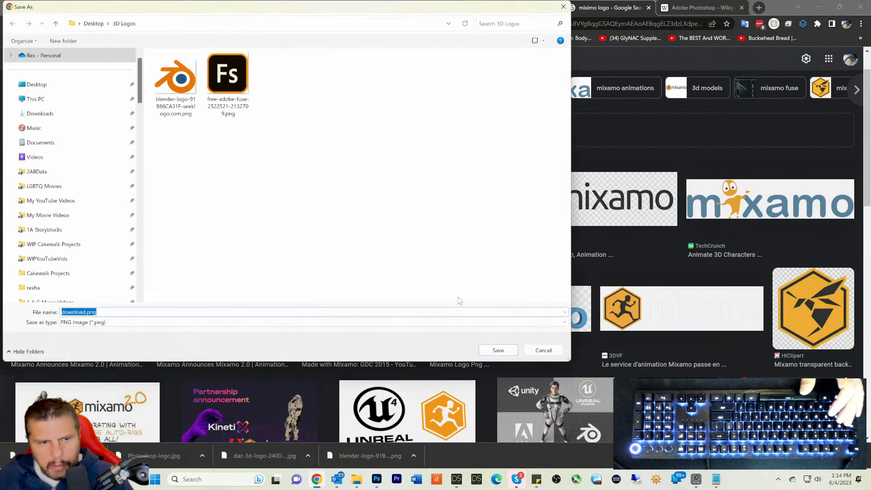
left_click(496, 350)
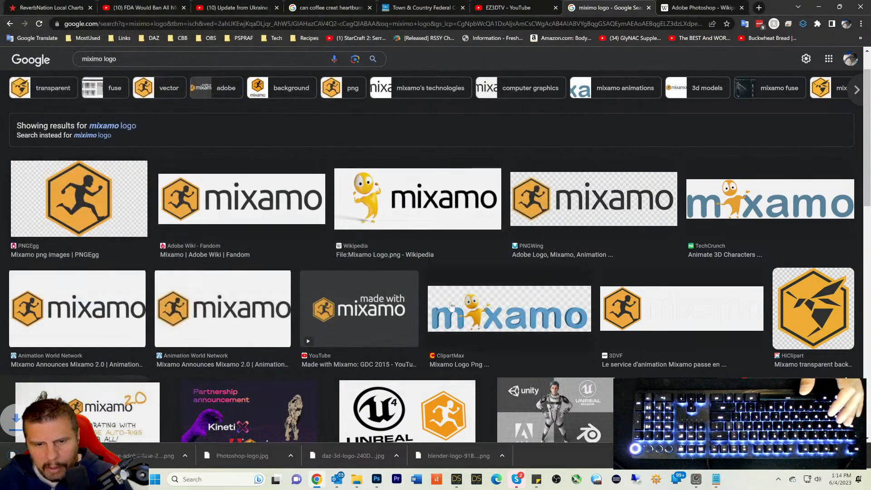
Step: Save the combined Unreal Engine 4 and Mixamo logo image as title.jpg in the 3D Logos folder and return to the image results
scroll(428, 276, "down", 3)
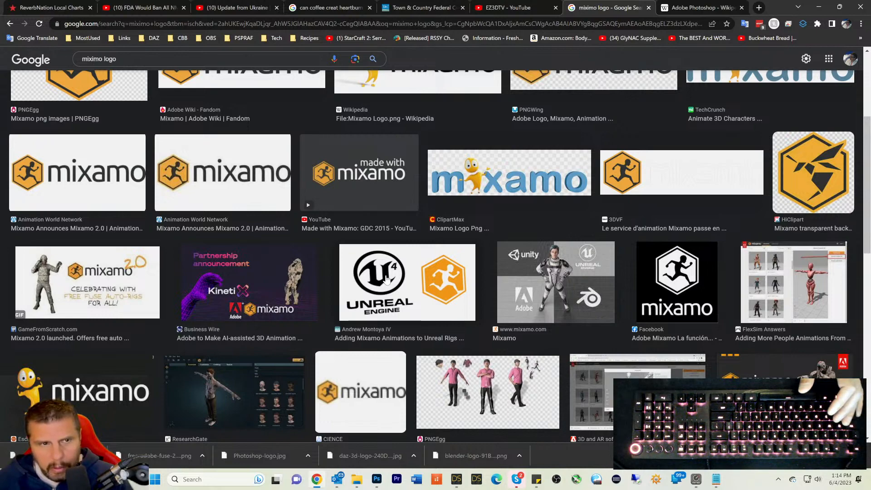
scroll(386, 279, "up", 2)
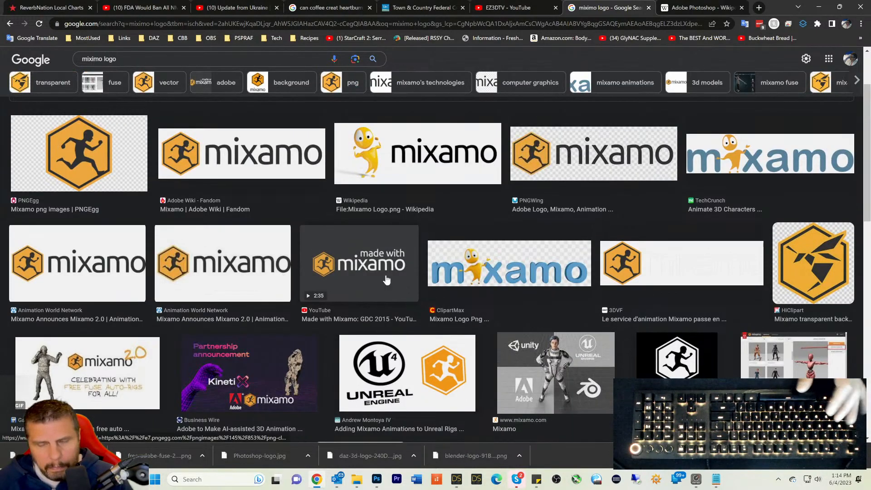
scroll(386, 279, "down", 2)
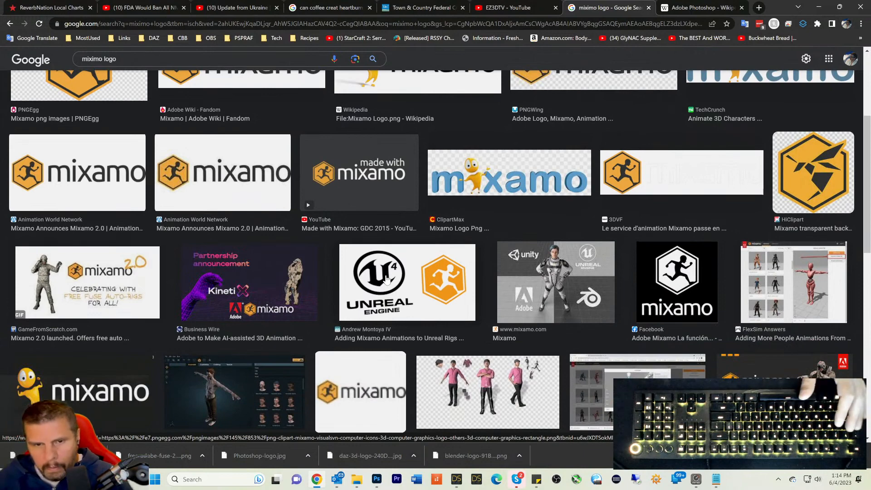
scroll(386, 278, "down", 1)
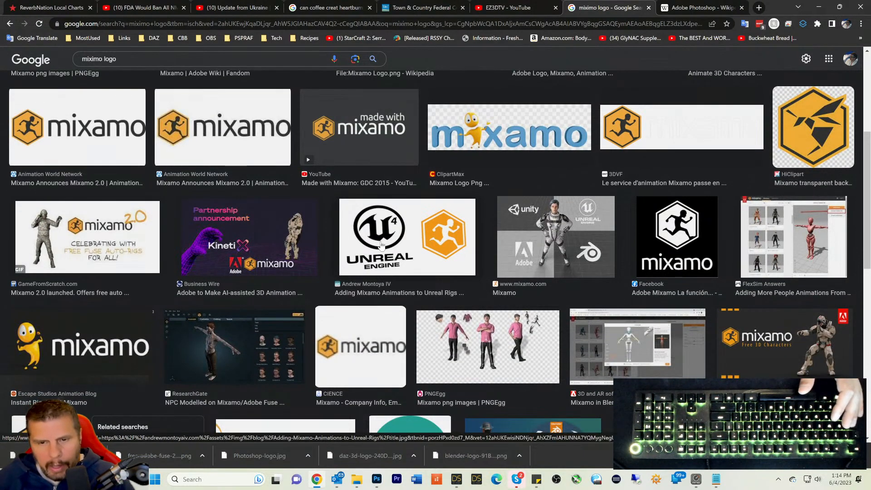
left_click(381, 245)
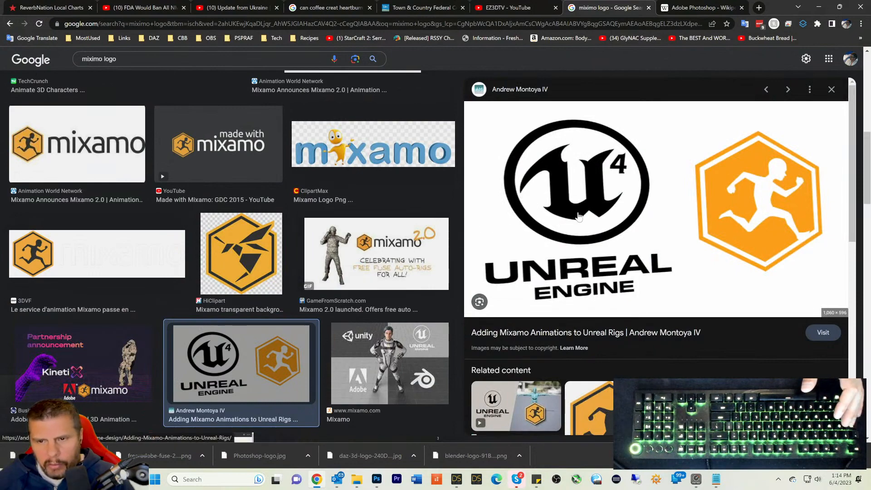
right_click(578, 216)
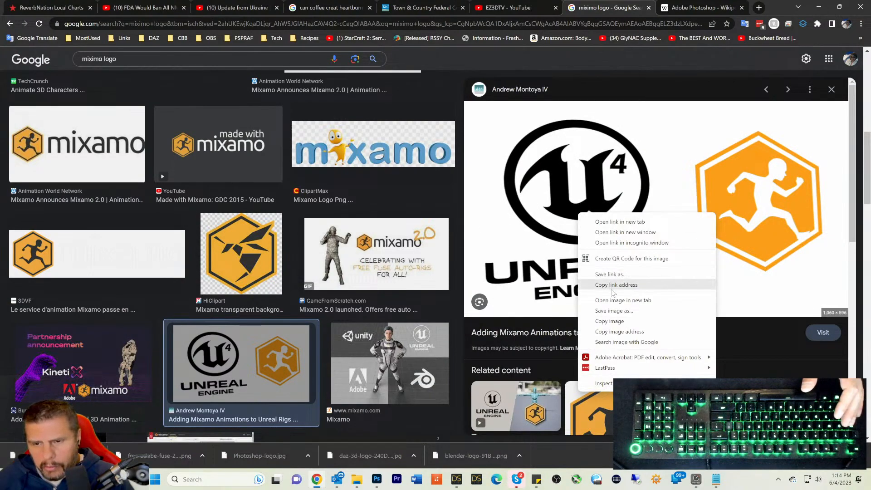
left_click(610, 312)
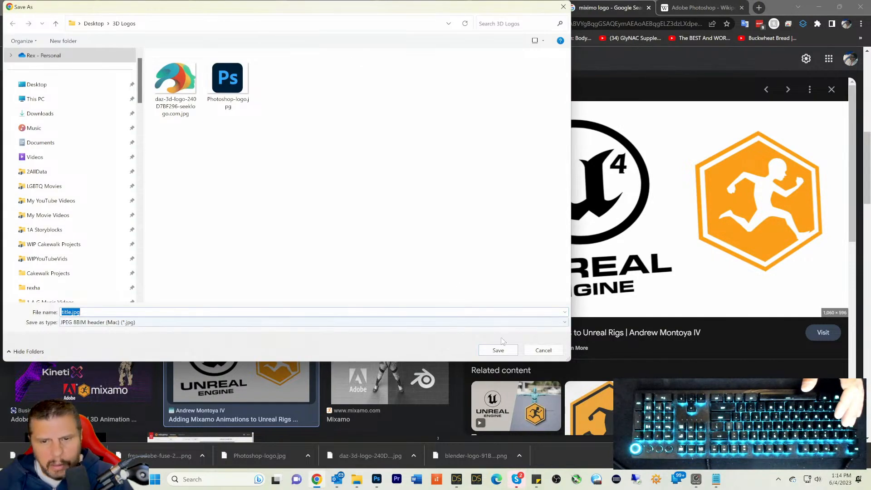
left_click(503, 349)
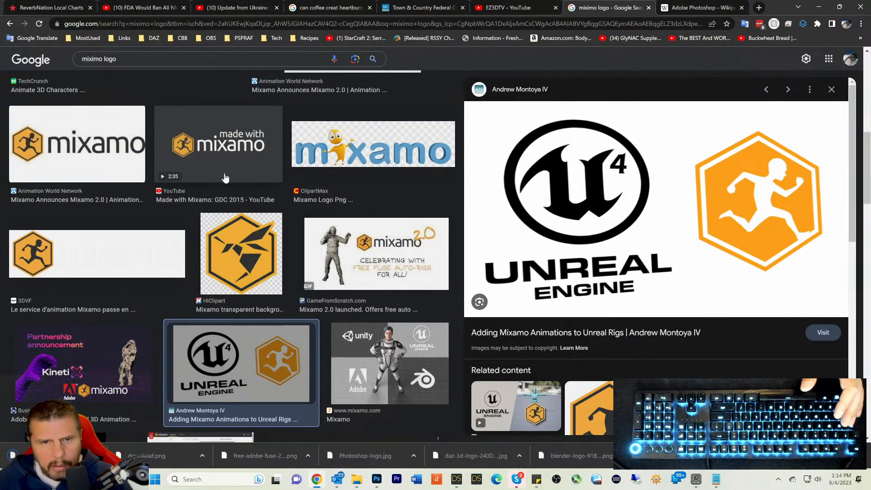
left_click(11, 25)
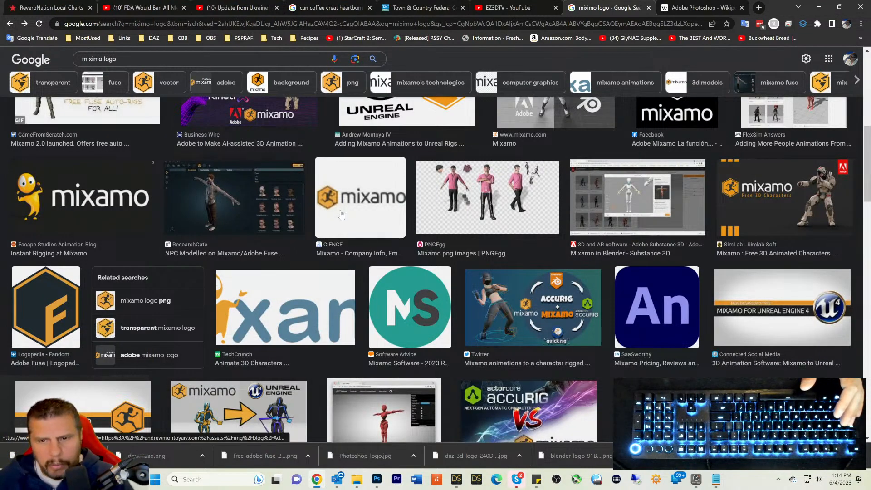
scroll(440, 217, "up", 3)
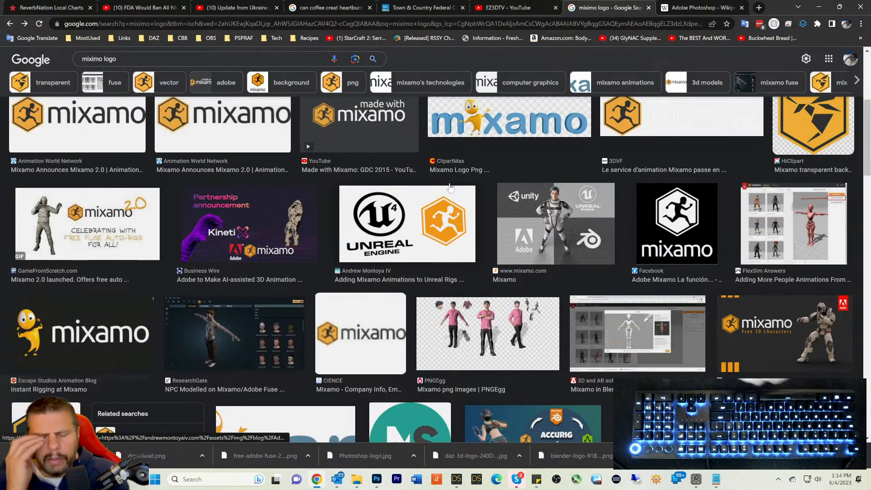
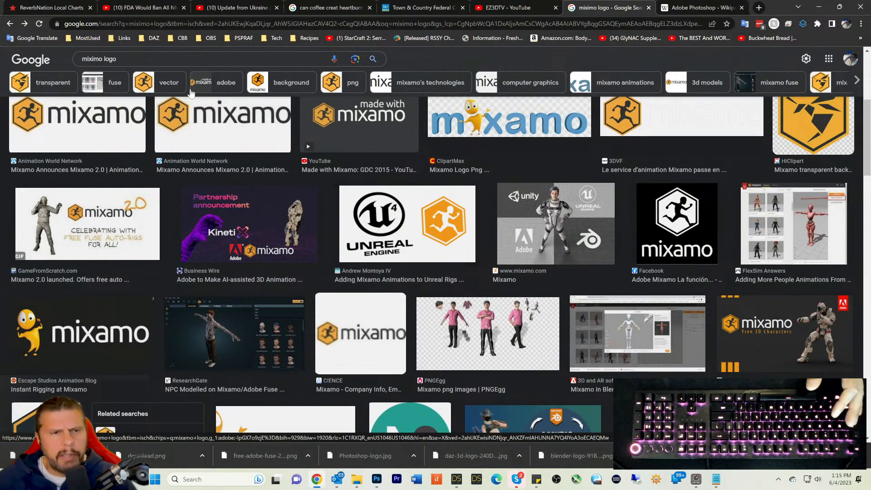
Step: Run an image search for "nvidia 3d program" and switch to the general web results for that query
triple_click(134, 60)
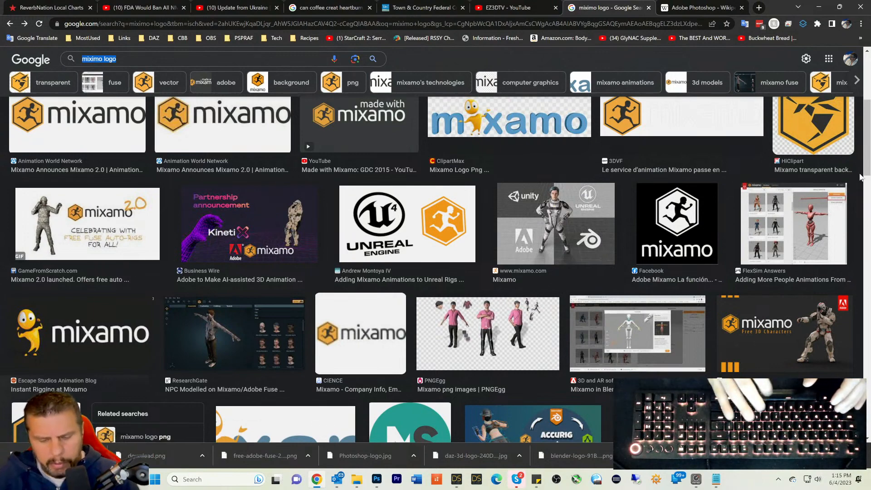
type("nvidia ")
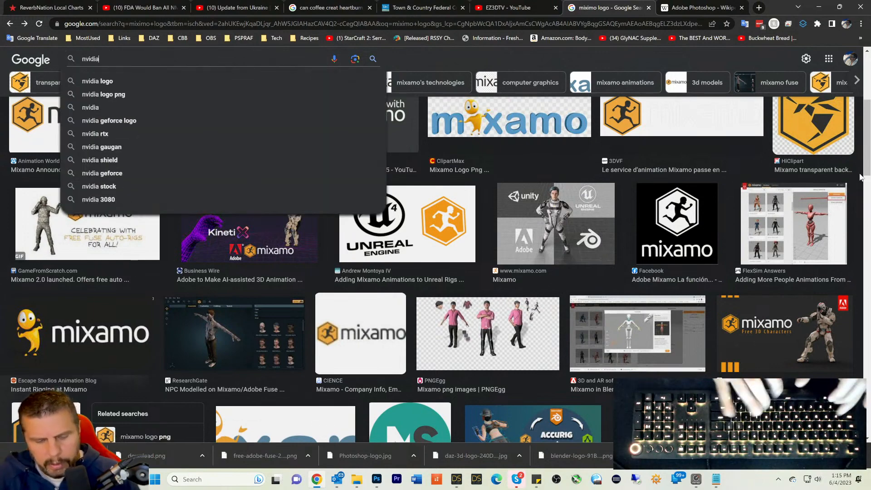
type("3d program")
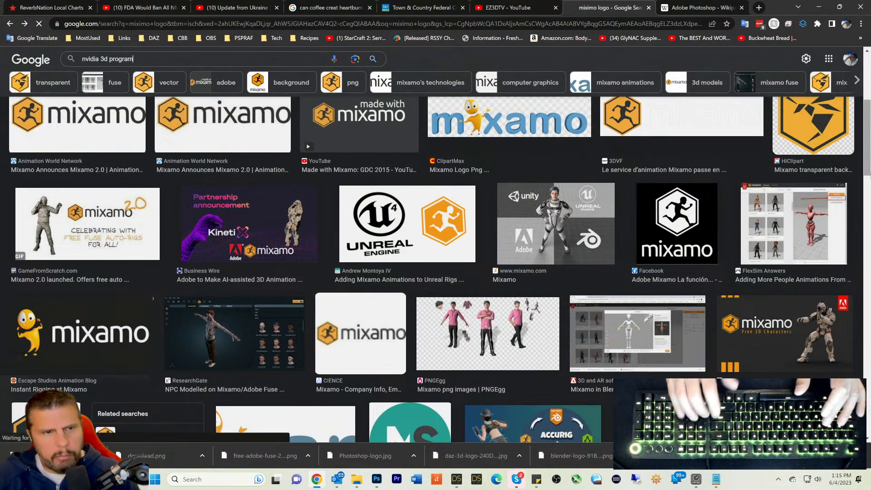
key("Return")
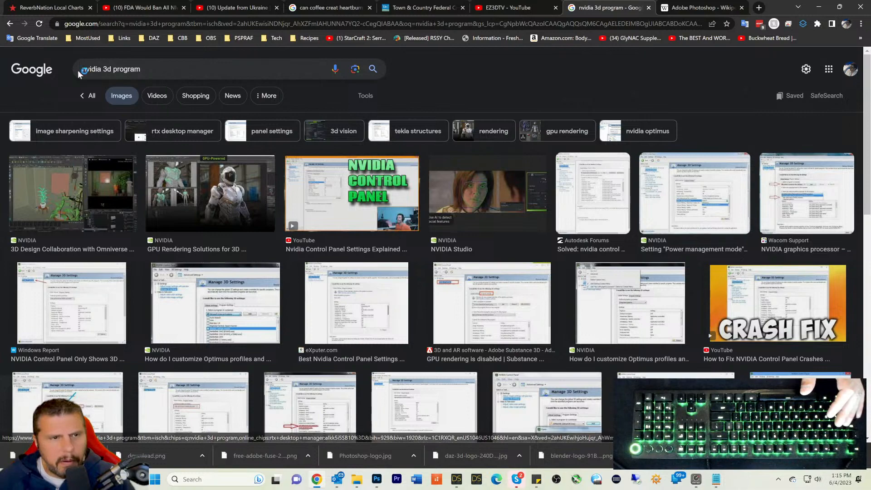
left_click(112, 95)
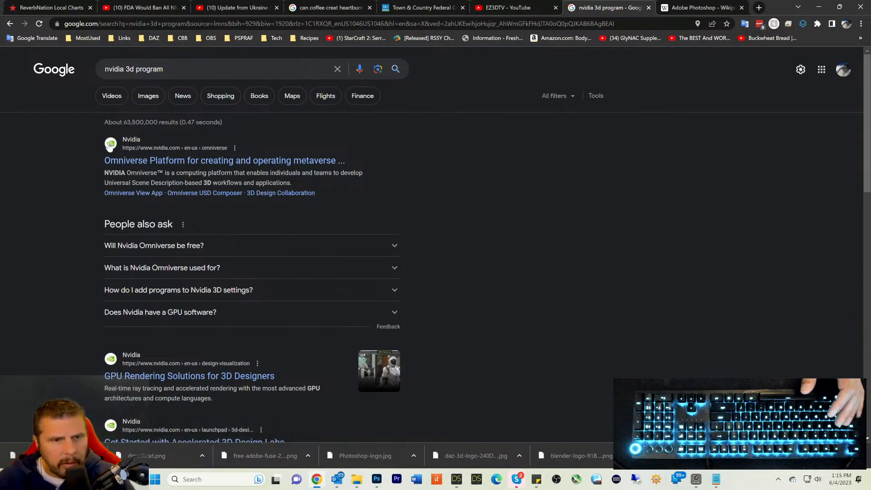
Step: Replace the web search query with "Nvidia Omniverse logo" and run the search
left_click_drag(180, 70, 93, 71)
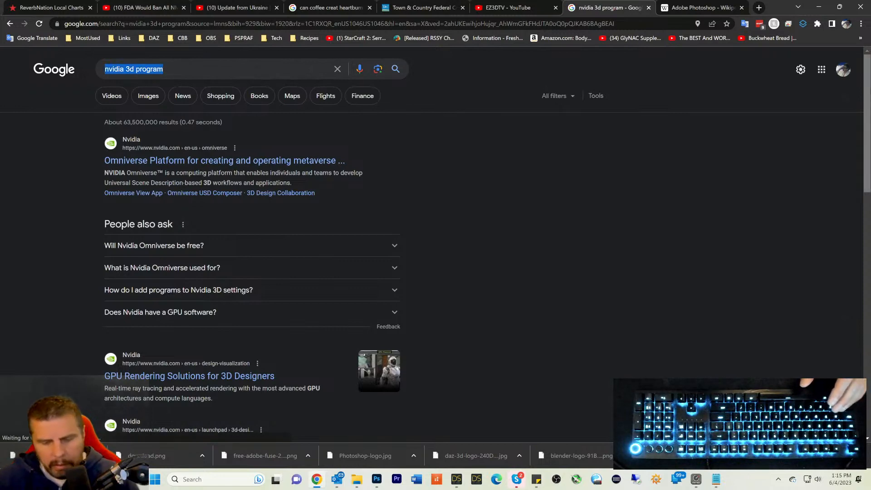
type("Nvidi")
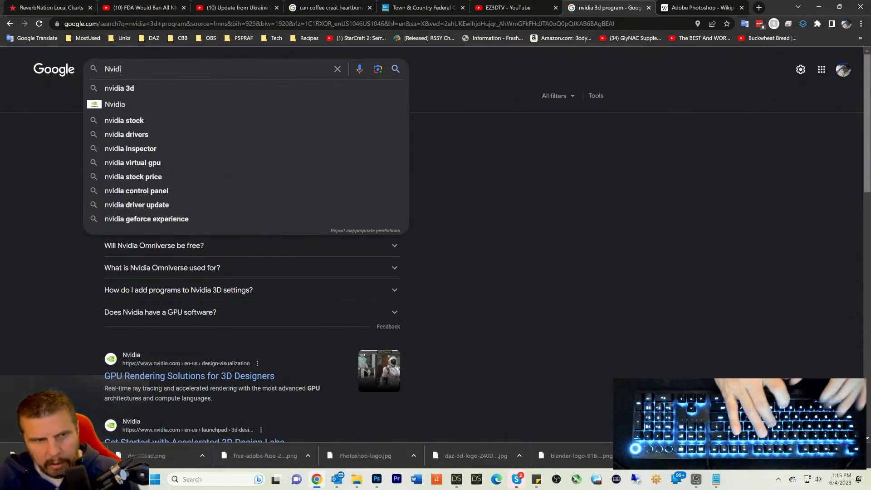
type("a Om")
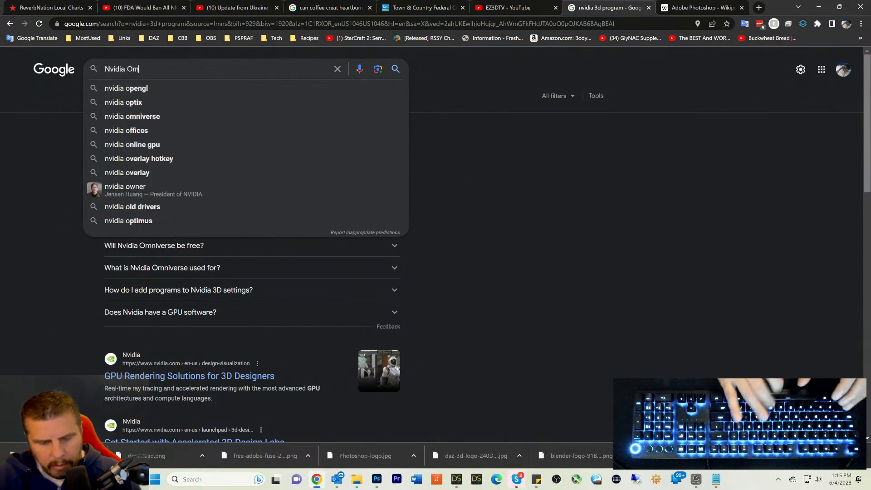
type("niverse")
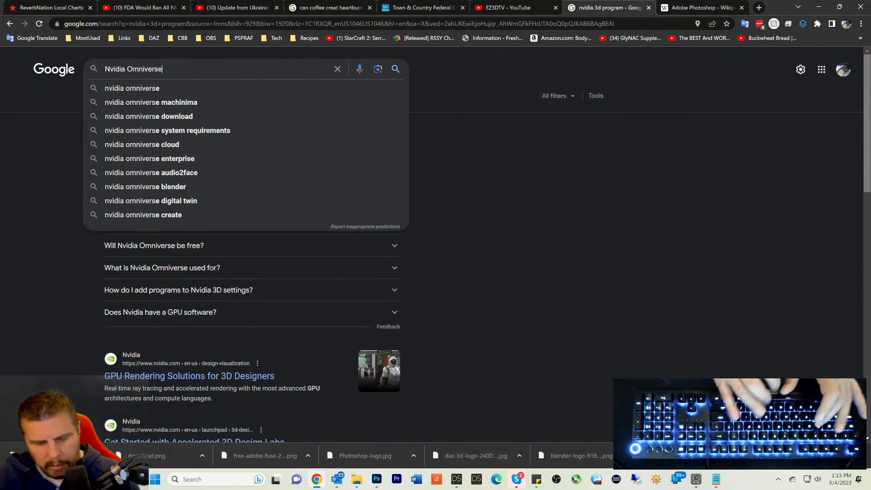
type(" logo")
key("Return")
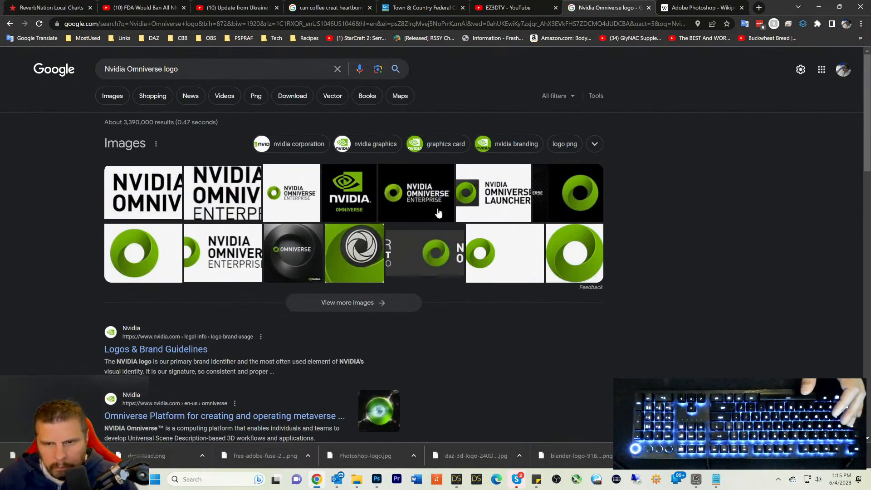
Step: Save the green ring NVIDIA Omniverse logo from the Pinterest result as a JPG in the 3D Logos folder
left_click(154, 253)
right_click(718, 218)
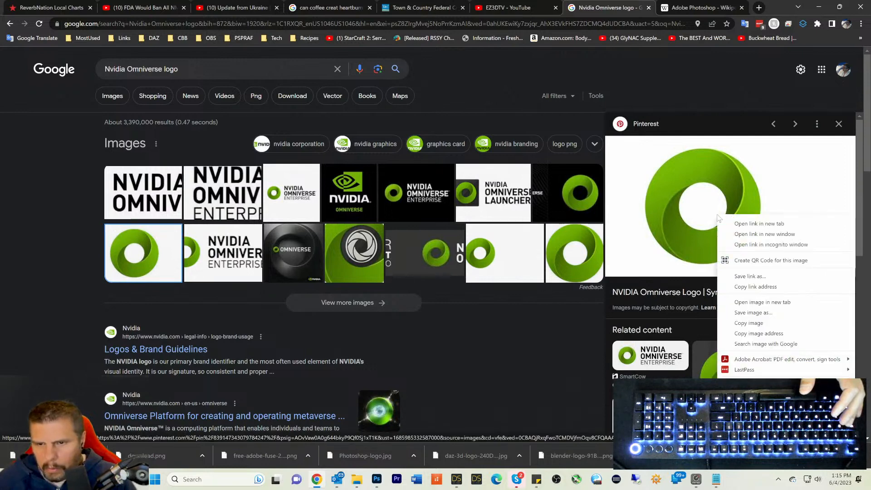
left_click(748, 312)
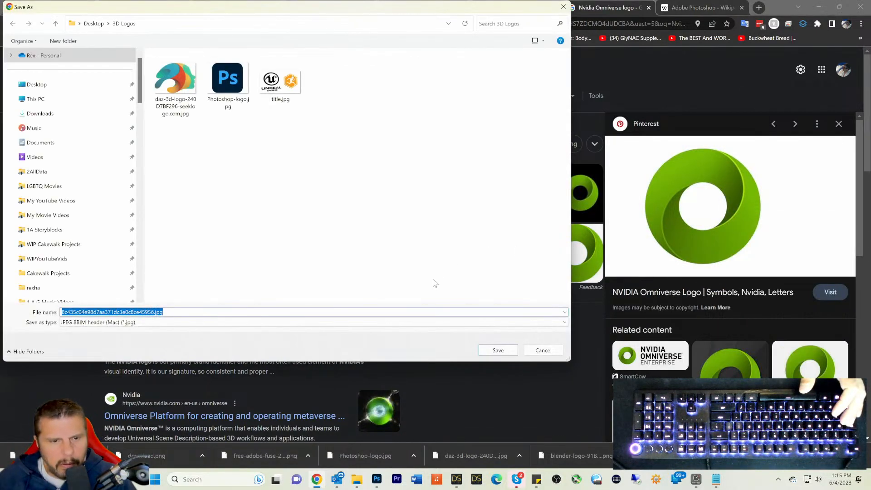
left_click(498, 349)
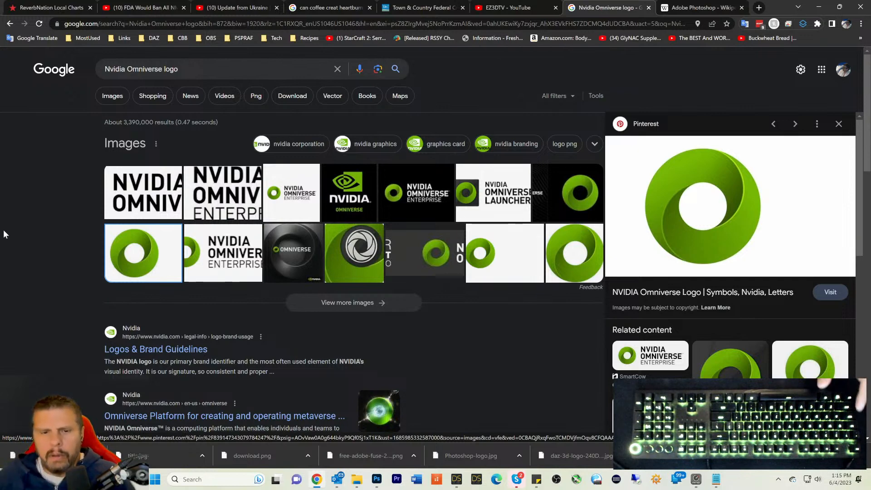
scroll(23, 253, "down", 2)
scroll(46, 246, "up", 2)
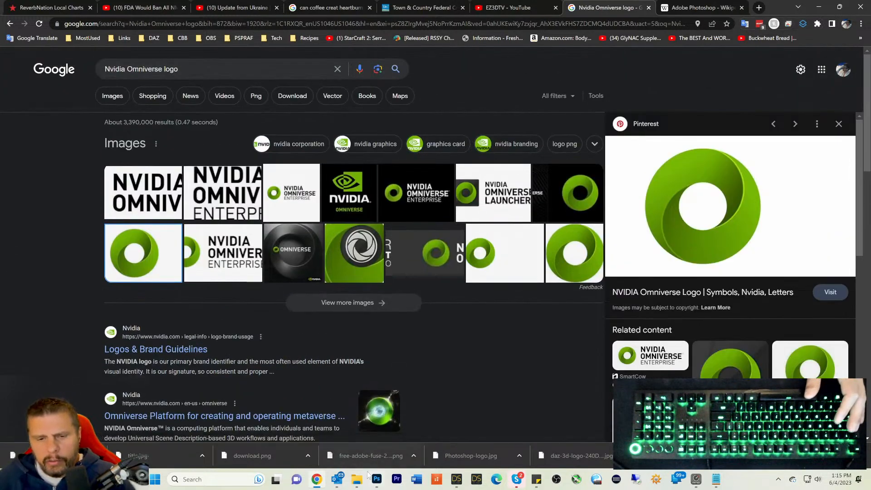
Step: Switch to Photoshop with the browser out of the way, and arrange its window beside the opened 3D Logos desktop folder
mouse_move(376, 483)
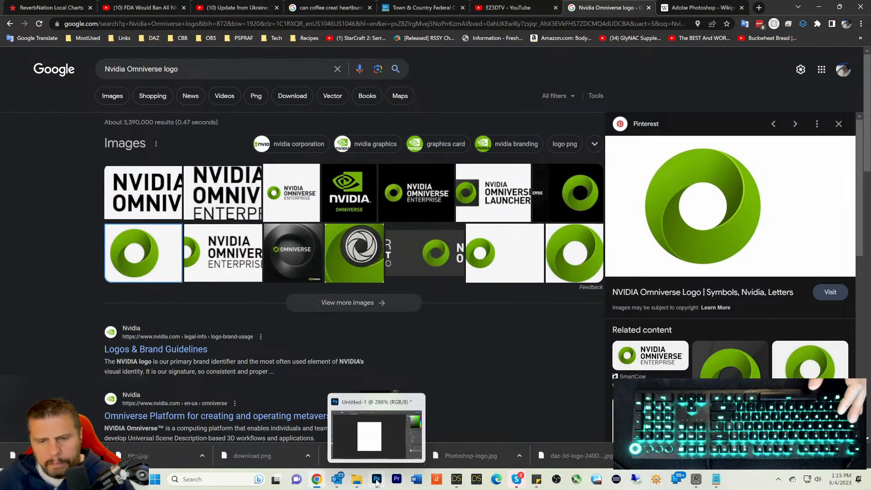
left_click(376, 482)
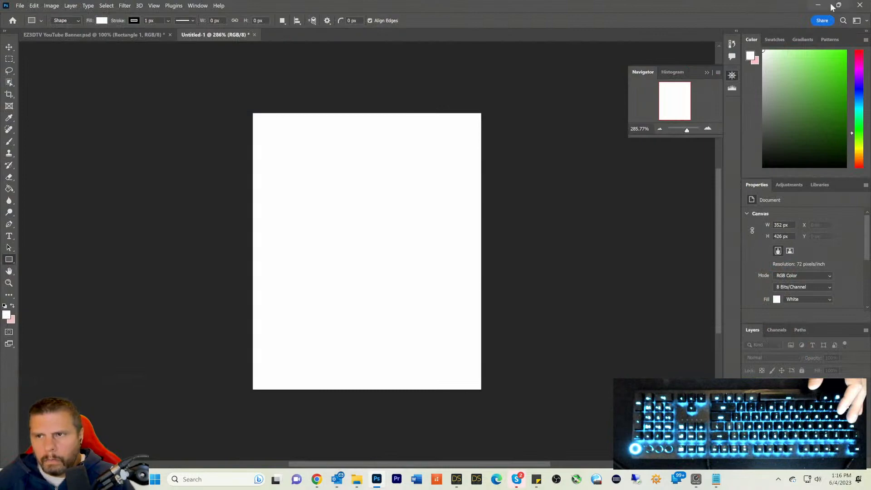
double_click(639, 5)
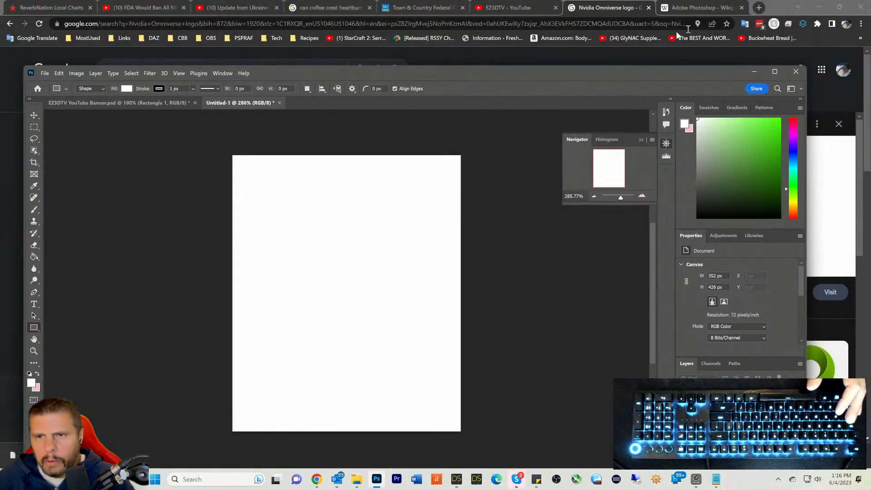
left_click(821, 7)
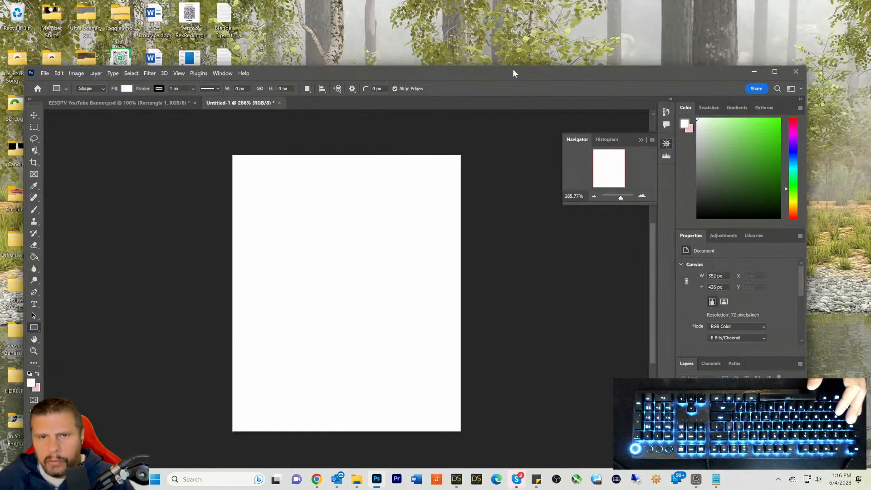
left_click_drag(513, 71, 743, 36)
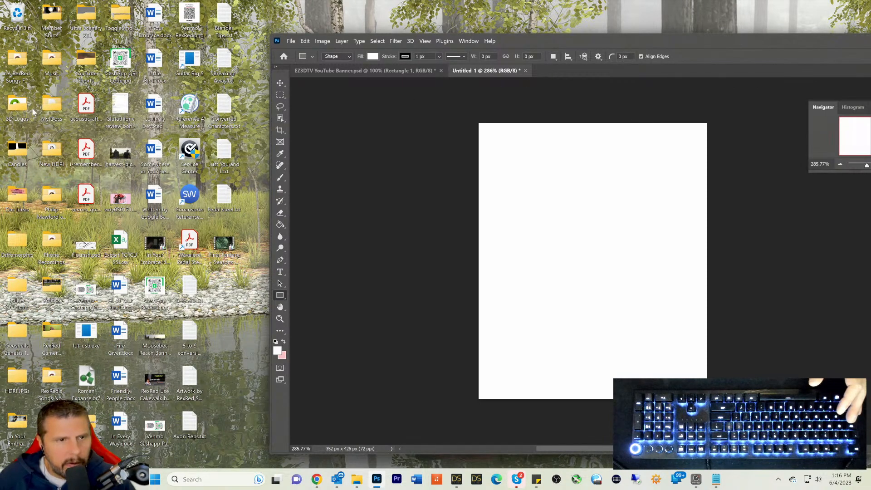
double_click(8, 110)
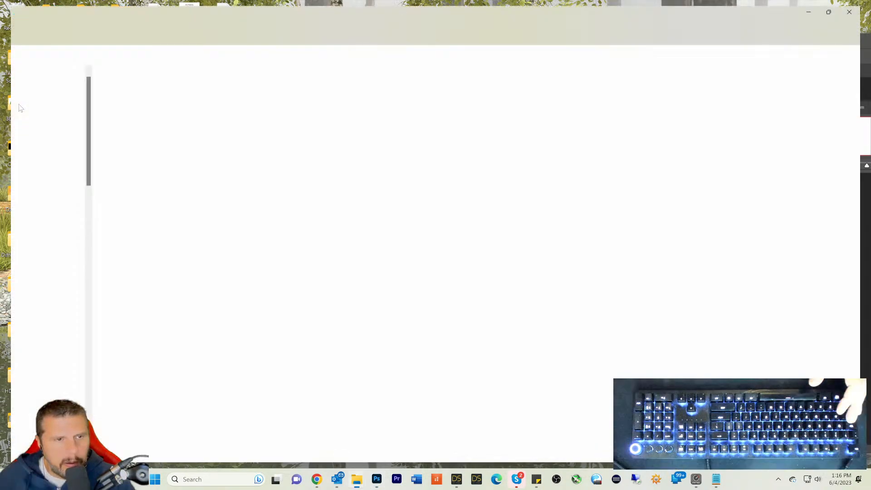
left_click_drag(407, 8, 298, 164)
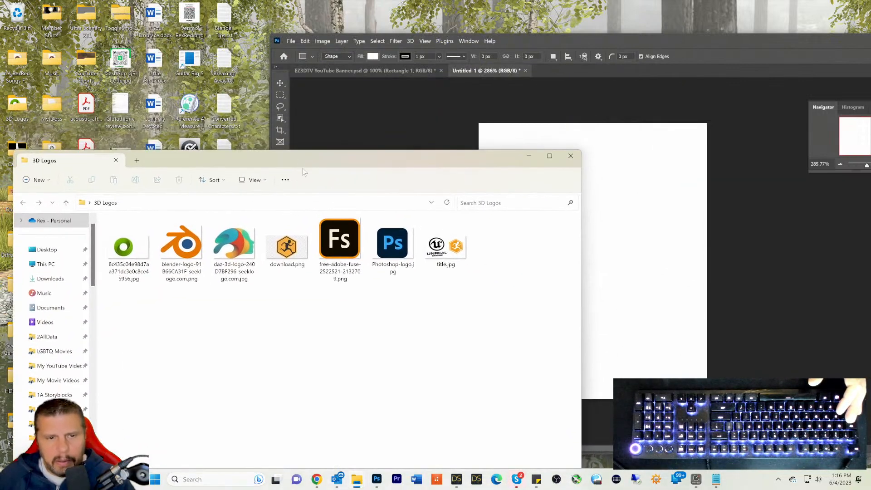
Step: Place the Daz 3D logo in the upper-left of the Untitled-1 canvas, scaled to about 37%, and commit it
left_click_drag(233, 250, 641, 223)
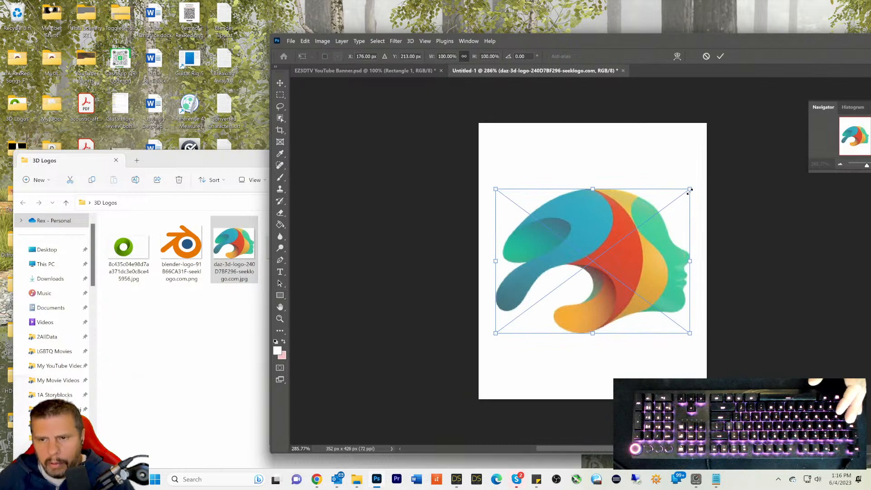
left_click_drag(685, 193, 540, 155)
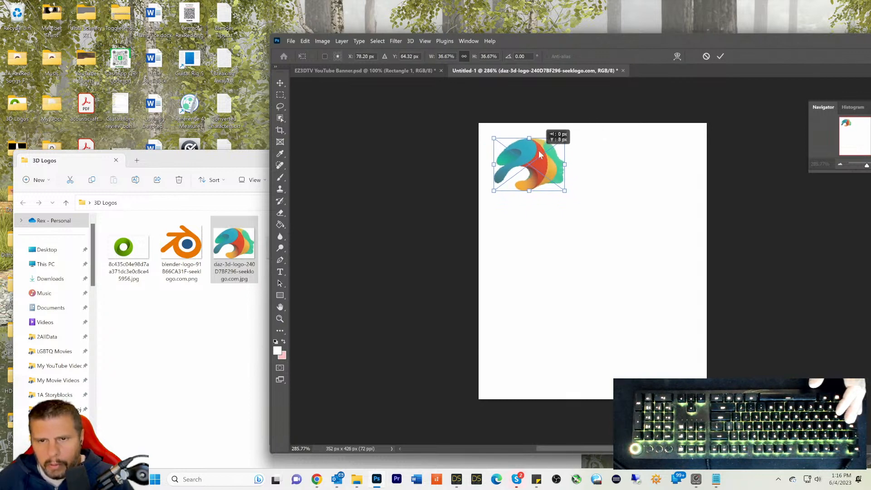
left_click(280, 83)
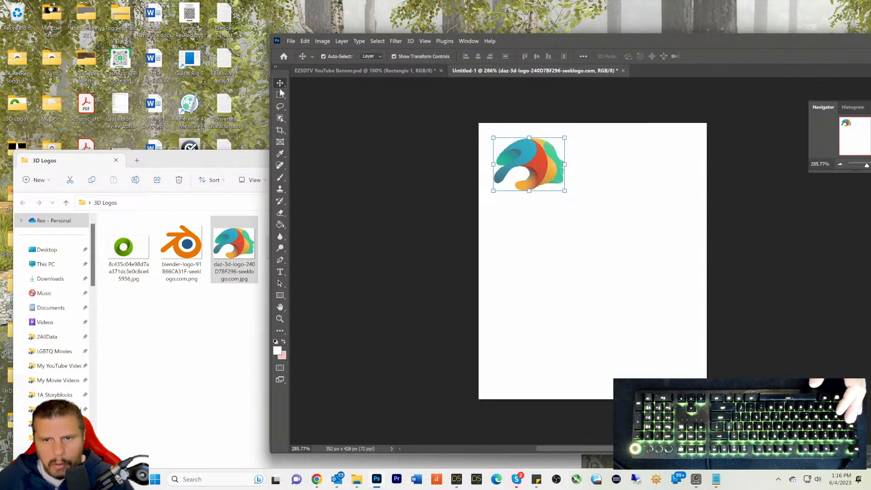
Step: Place the Blender logo in the upper-right of the canvas, scaled to about 33%, and commit it
left_click_drag(182, 247, 626, 202)
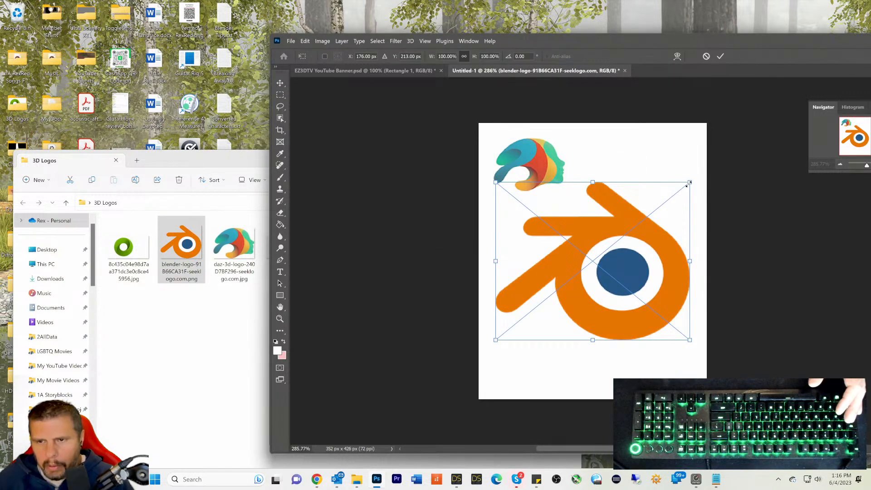
left_click_drag(687, 184, 577, 280)
left_click_drag(539, 315, 648, 174)
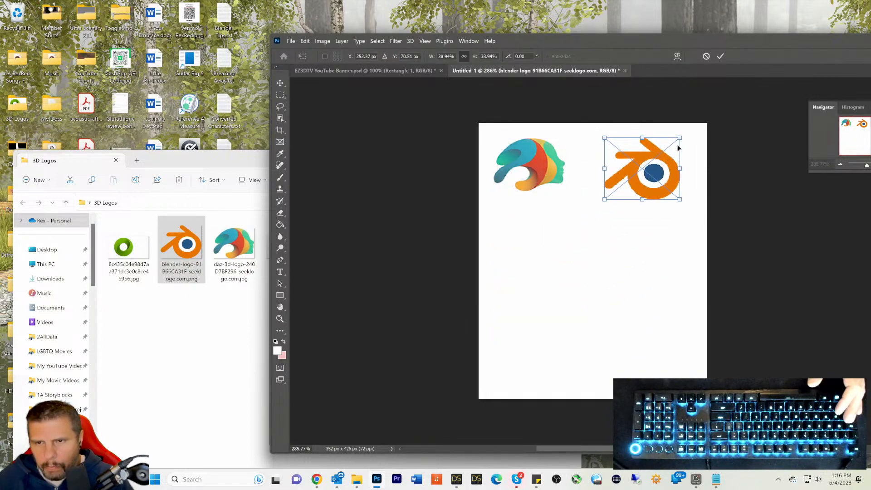
left_click_drag(680, 137, 660, 161)
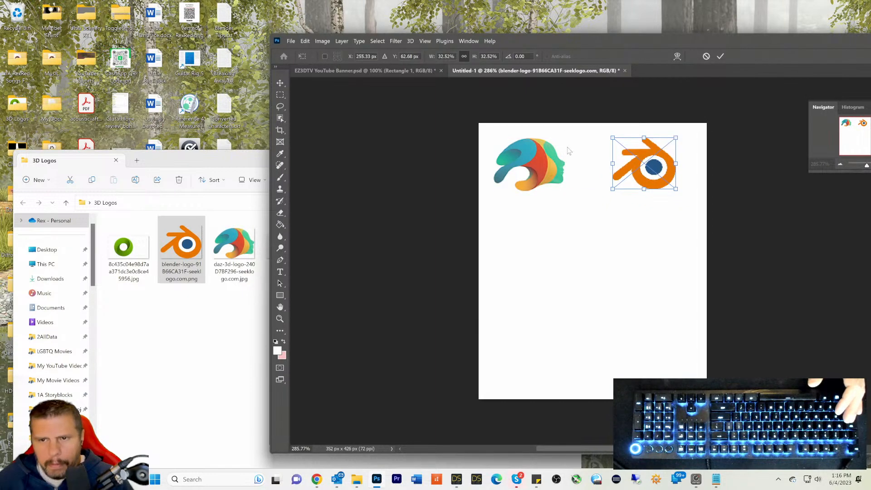
left_click(280, 83)
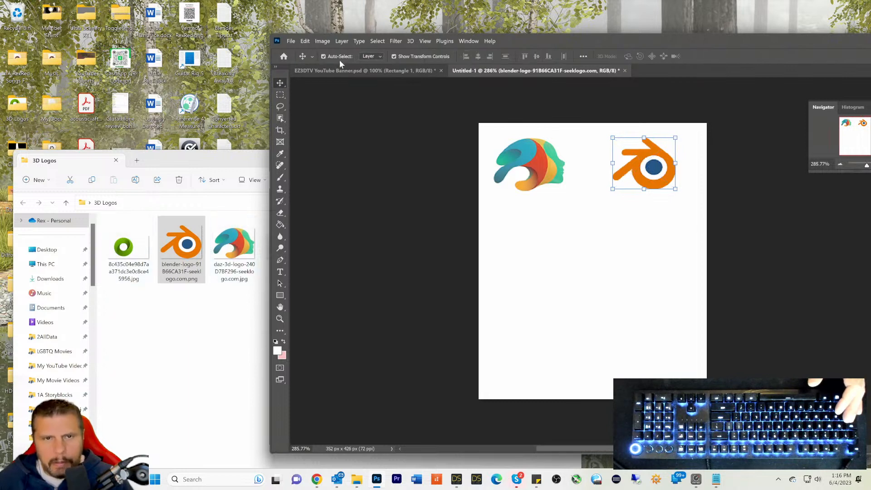
Step: Place Photoshop-logo.jpg below the Daz 3D logo, scaled to about 8%, and commit it
left_click_drag(515, 40, 665, 82)
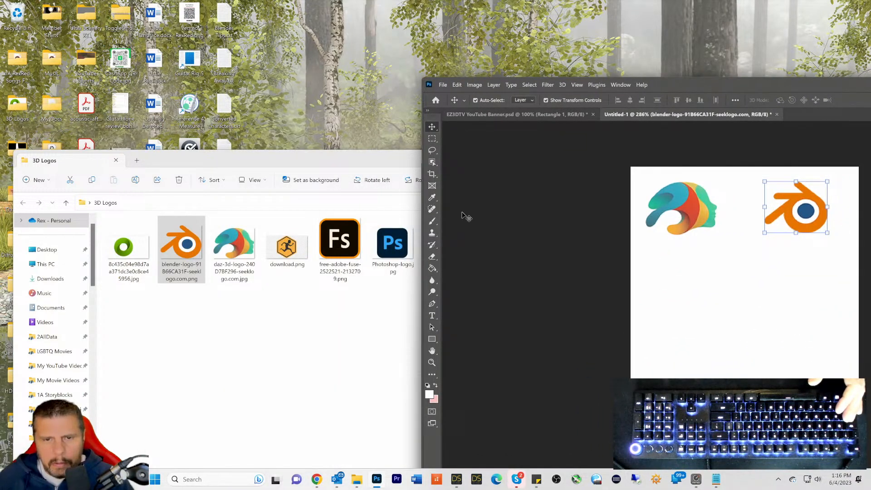
left_click_drag(390, 245, 673, 321)
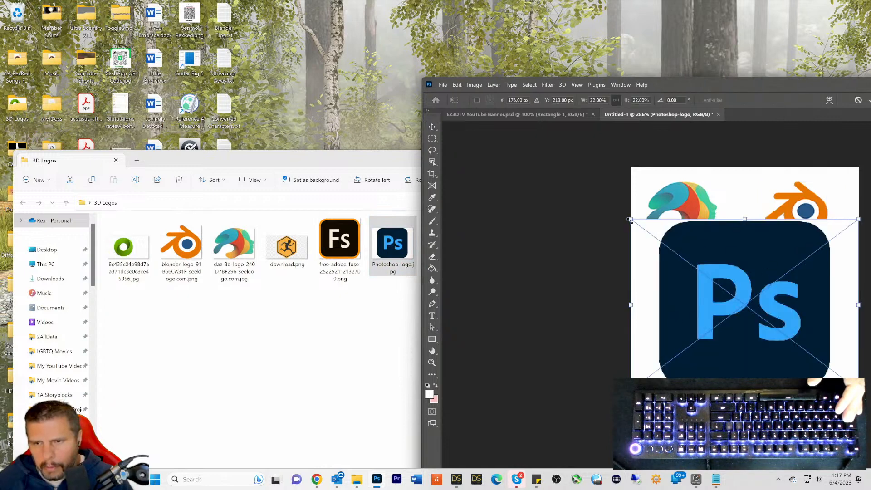
left_click_drag(629, 219, 753, 311)
left_click_drag(794, 337, 663, 268)
left_click_drag(699, 290, 682, 274)
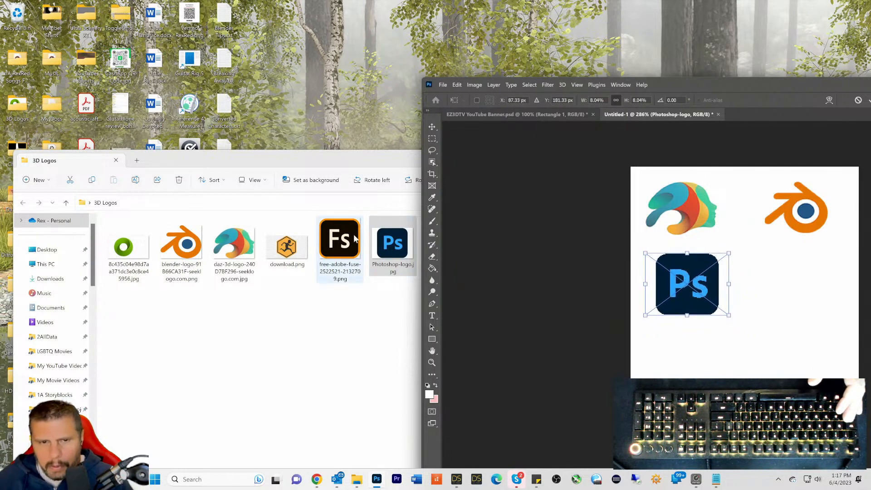
left_click(335, 240)
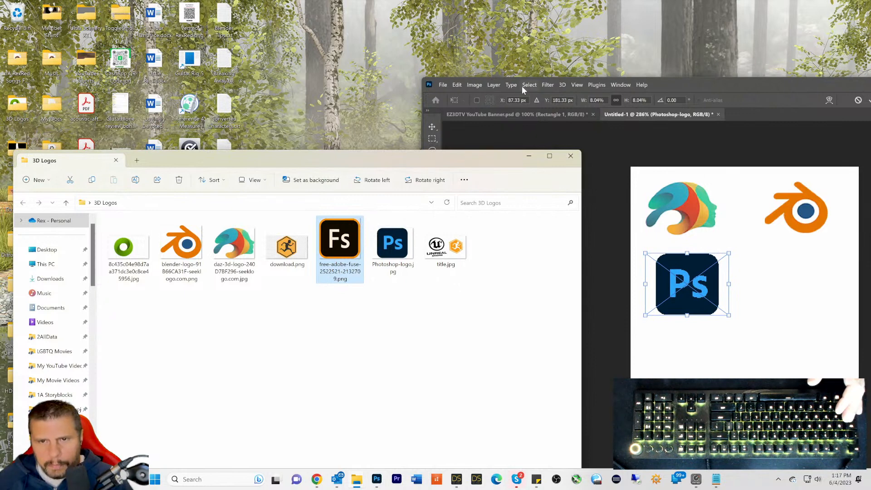
left_click(697, 88)
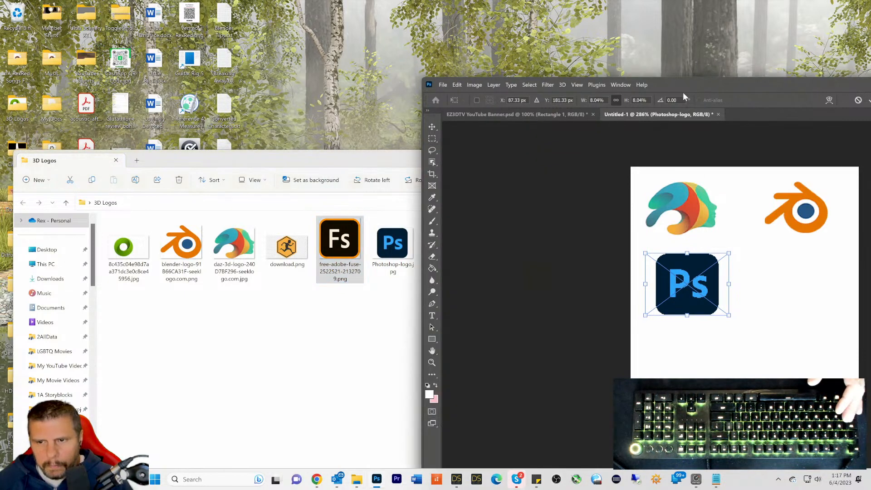
left_click(434, 127)
Step: Place the Adobe Fuse logo beside the Photoshop logo and below the Blender logo, scaled to about 38%
left_click_drag(436, 248, 787, 301)
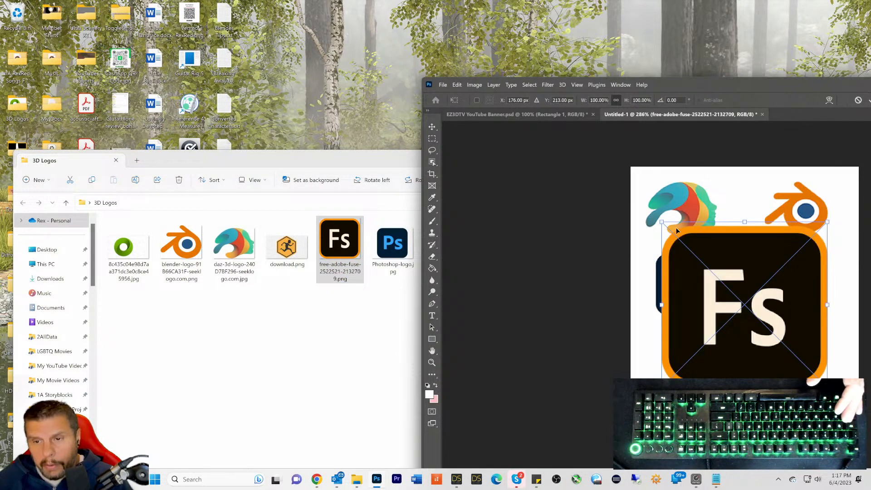
left_click_drag(661, 222, 785, 277)
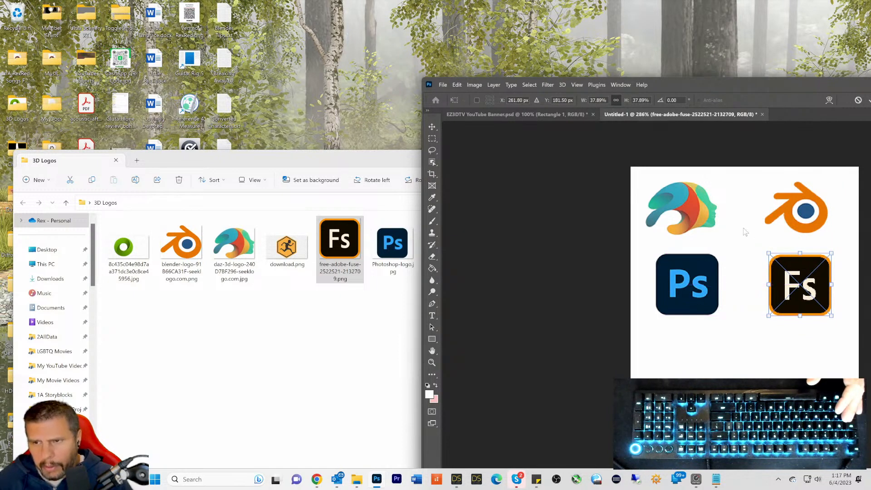
left_click_drag(714, 83, 698, 84)
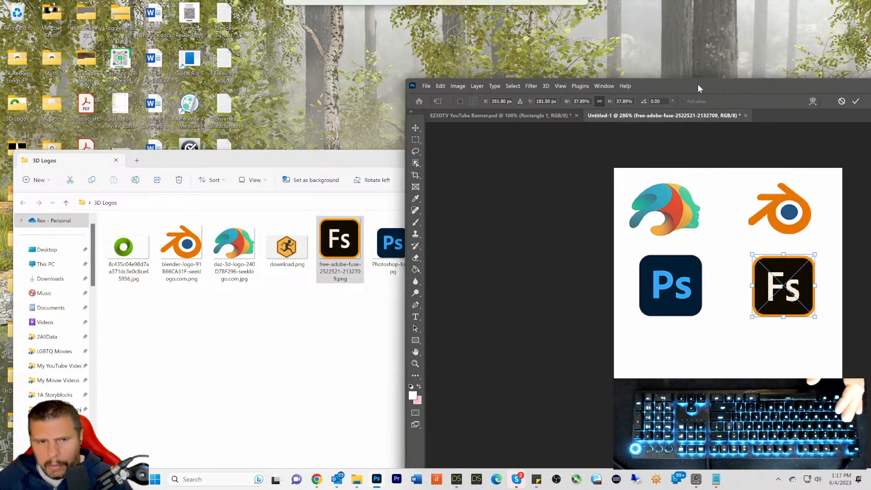
Step: Commit the Adobe Fuse logo's placement so that download.png can be brought onto the canvas
left_click(287, 249)
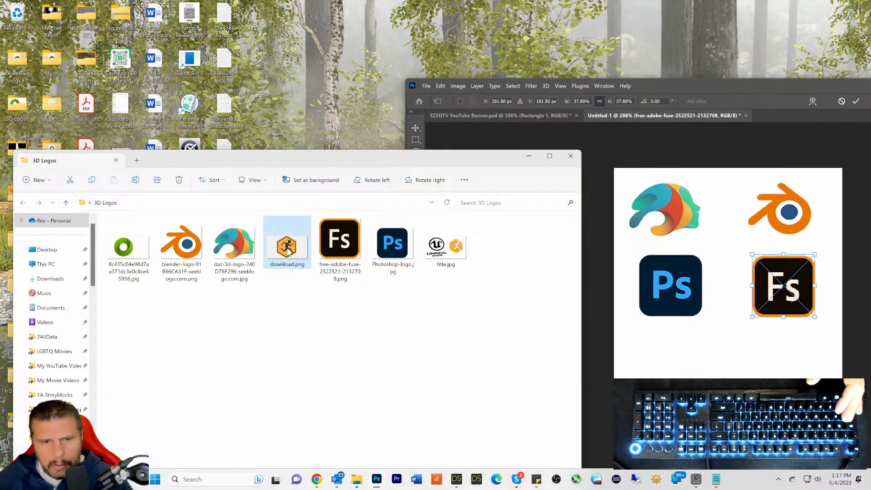
left_click_drag(289, 252, 671, 422)
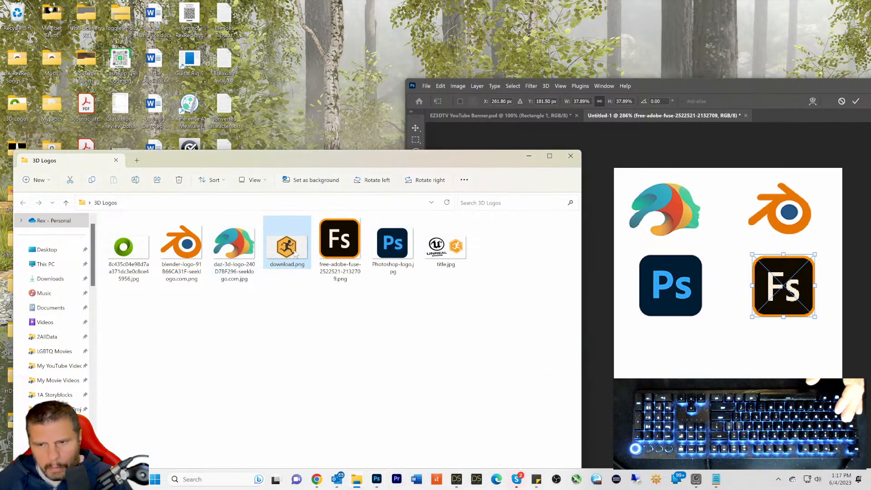
left_click_drag(295, 254, 336, 268)
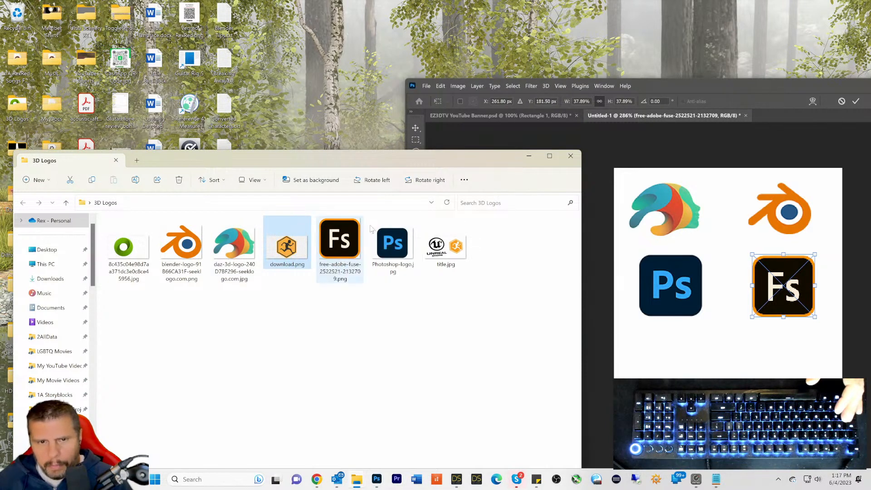
left_click(712, 90)
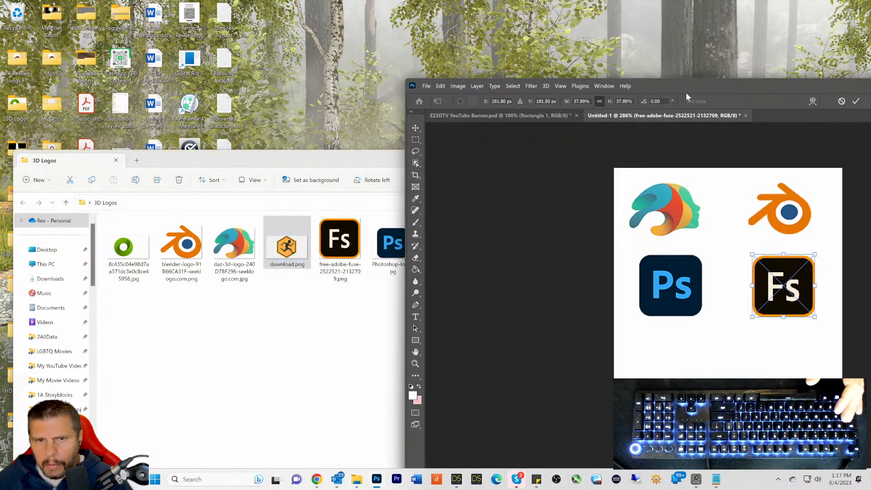
left_click(416, 129)
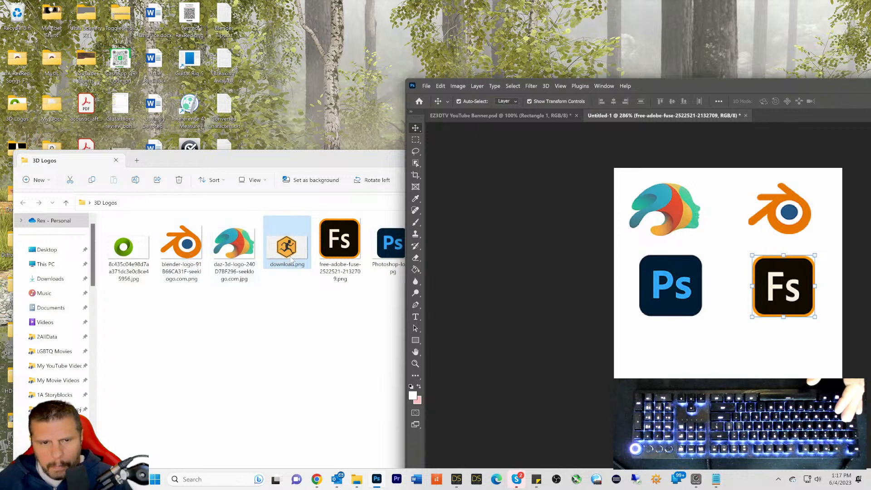
Step: Place the download.png runner logo below the Photoshop logo, scaled to about 39%, and commit it
left_click_drag(288, 252, 655, 366)
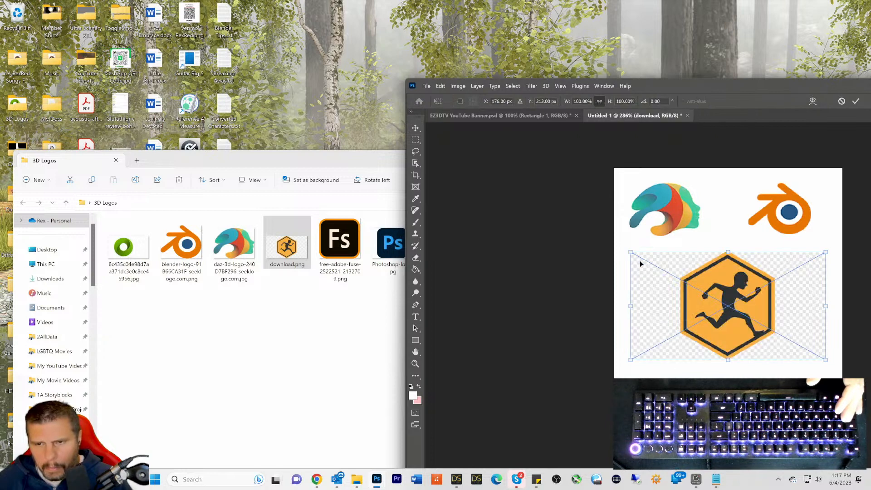
left_click_drag(631, 252, 749, 319)
left_click_drag(793, 349, 672, 368)
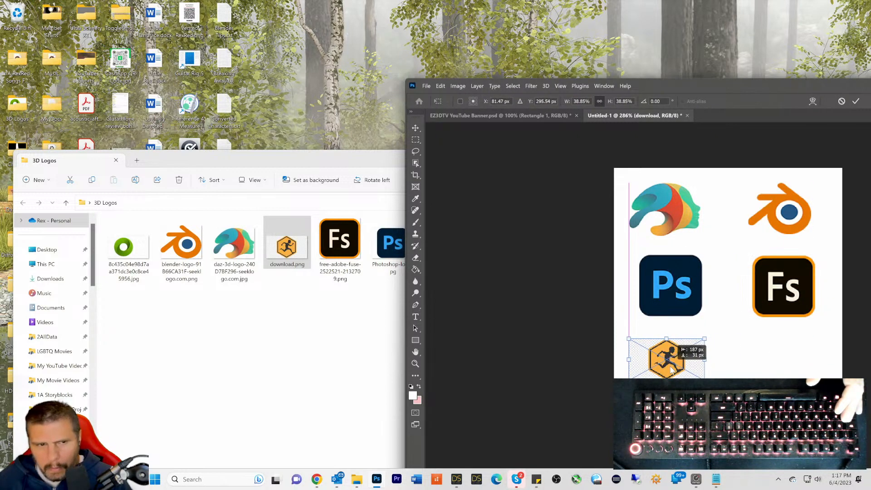
left_click_drag(127, 253, 214, 292)
left_click(213, 293)
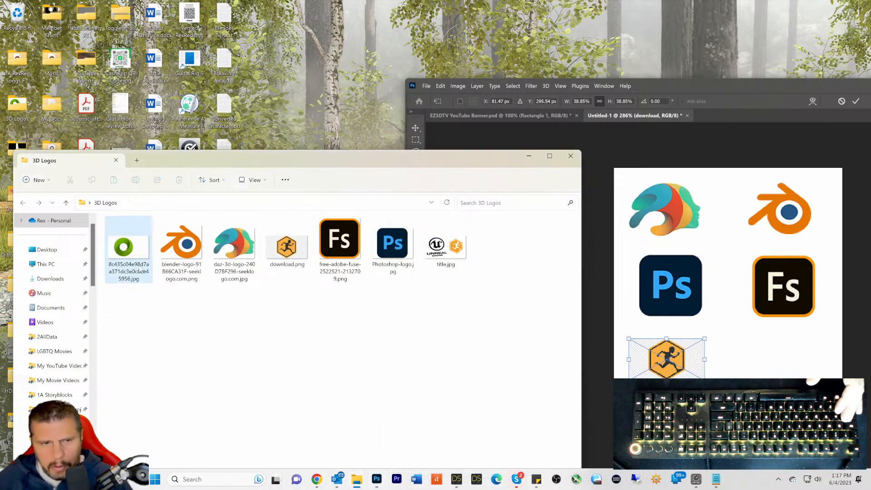
left_click(126, 256)
left_click(725, 103)
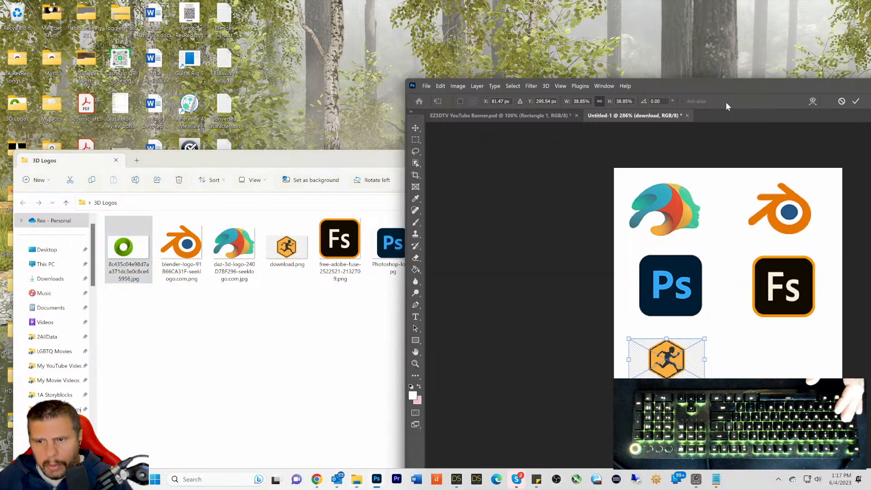
left_click(414, 128)
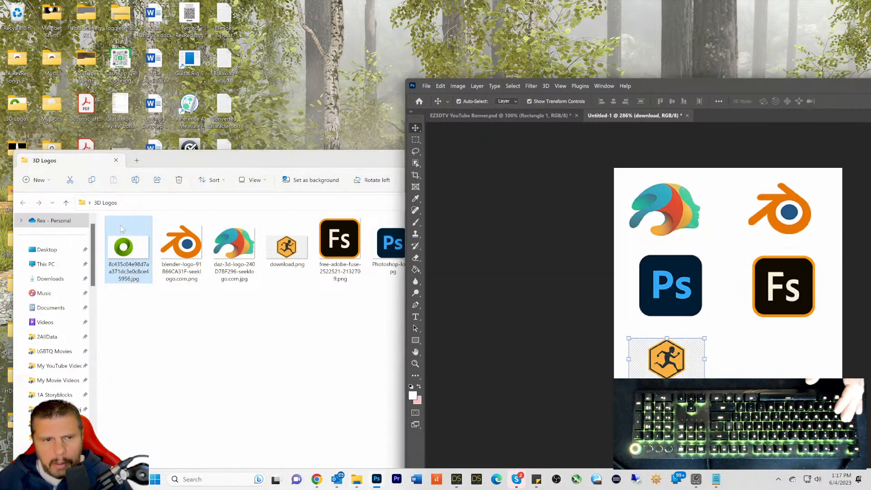
Step: Place the green ring logo below the Adobe Fuse logo, scaled to about 21%
left_click_drag(113, 254, 755, 376)
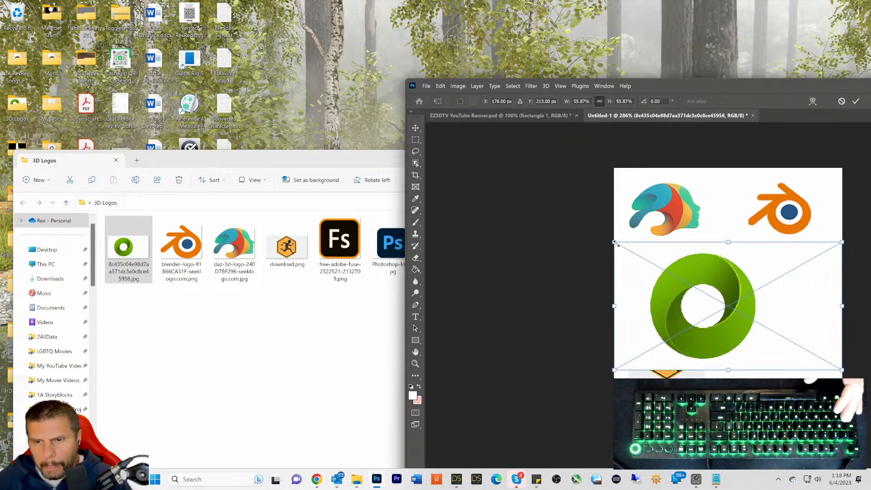
left_click_drag(615, 242, 748, 325)
left_click_drag(774, 367, 775, 377)
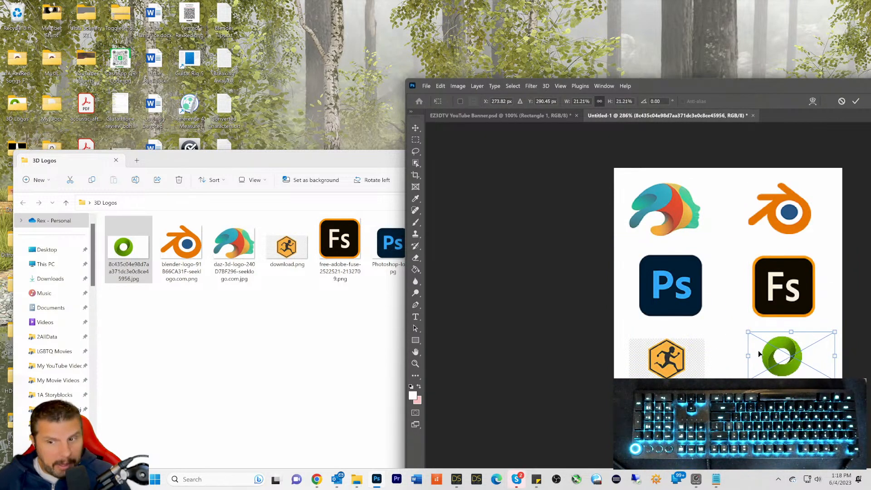
Step: Open title.jpg from the 3D Logos folder to view it, and commit the green ring logo's placement
left_click(337, 160)
left_click(442, 245)
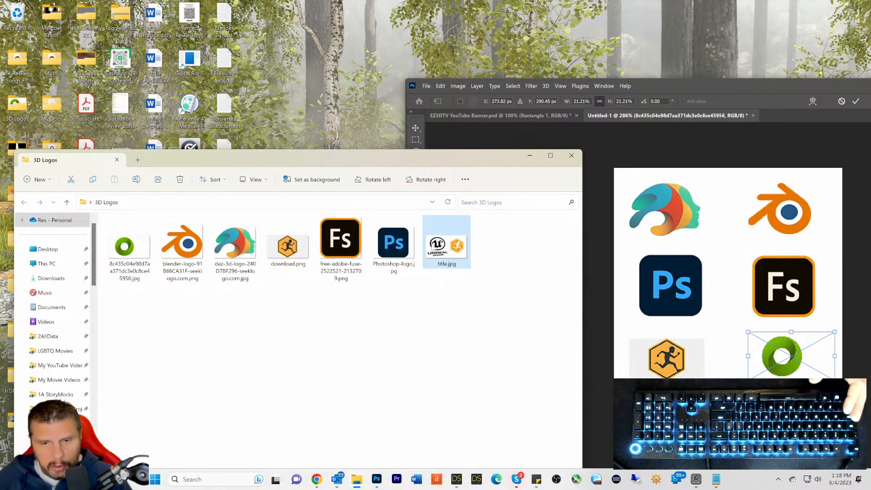
double_click(442, 245)
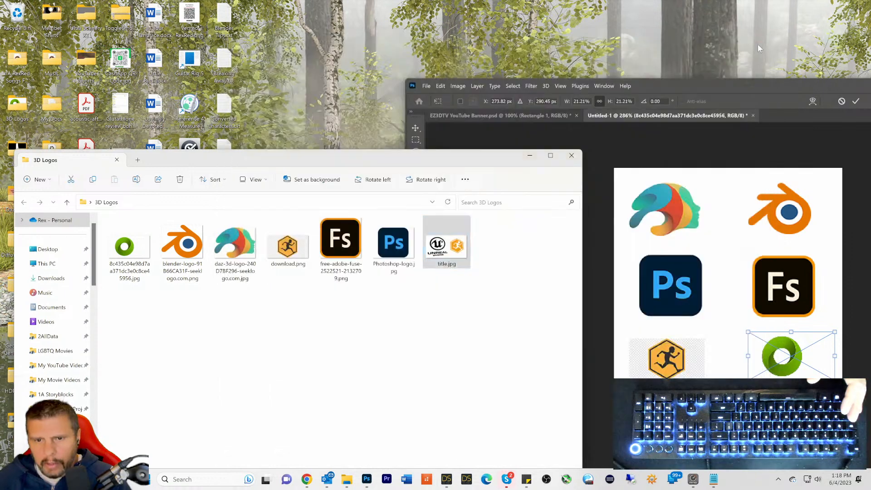
left_click(757, 41)
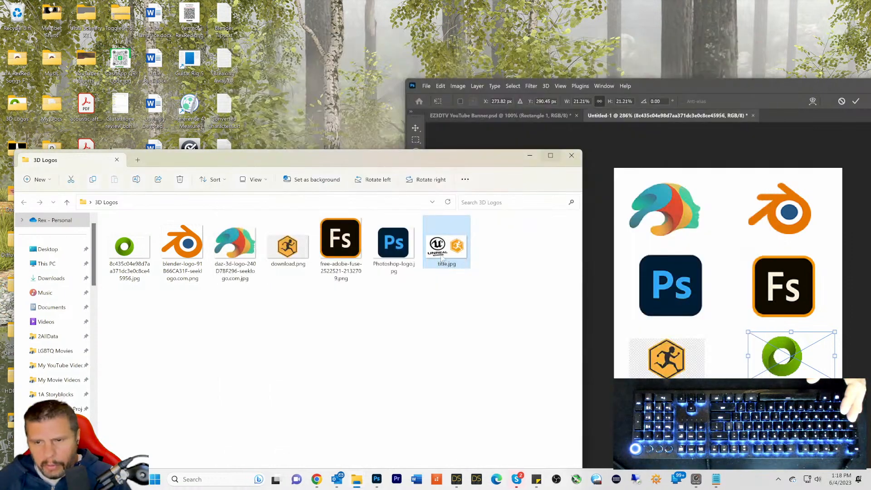
left_click_drag(446, 246, 678, 150)
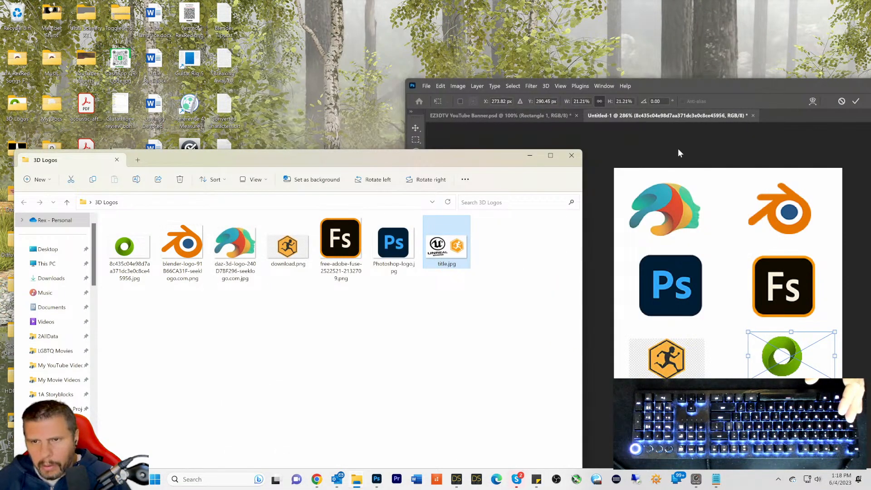
left_click(758, 82)
key("Return")
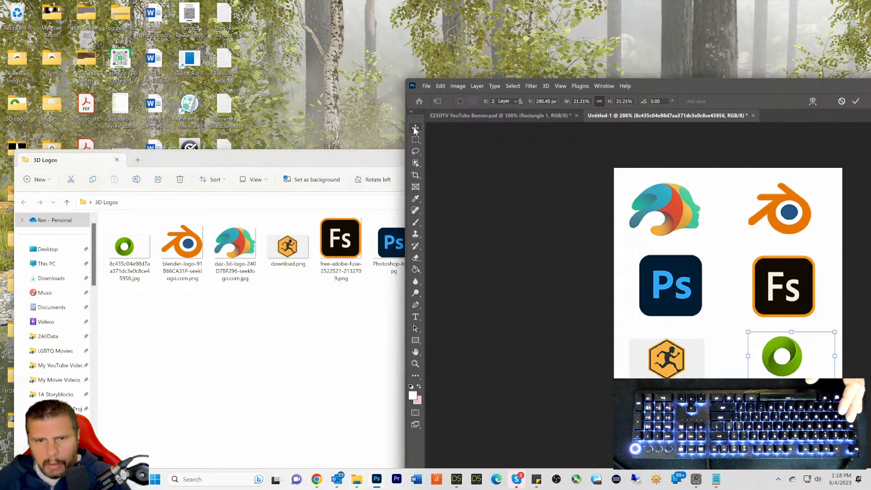
Step: Place title.jpg with the Unreal Engine logo below the runner logo, scaled down to start under the runner, and commit it
left_click(356, 161)
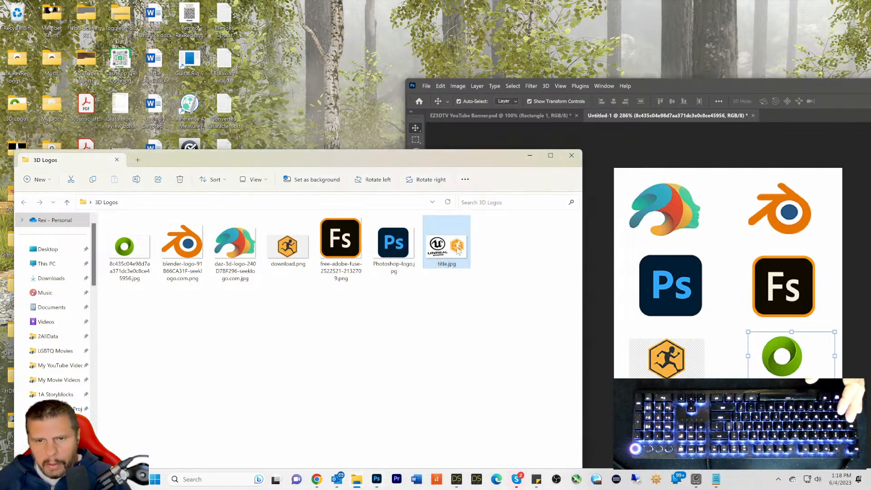
left_click_drag(457, 250, 659, 365)
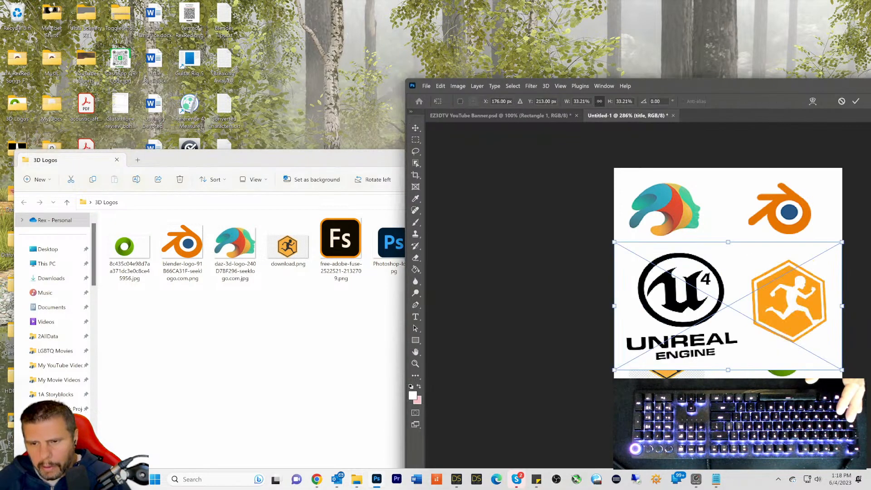
left_click_drag(617, 244, 706, 292)
left_click_drag(749, 337, 678, 402)
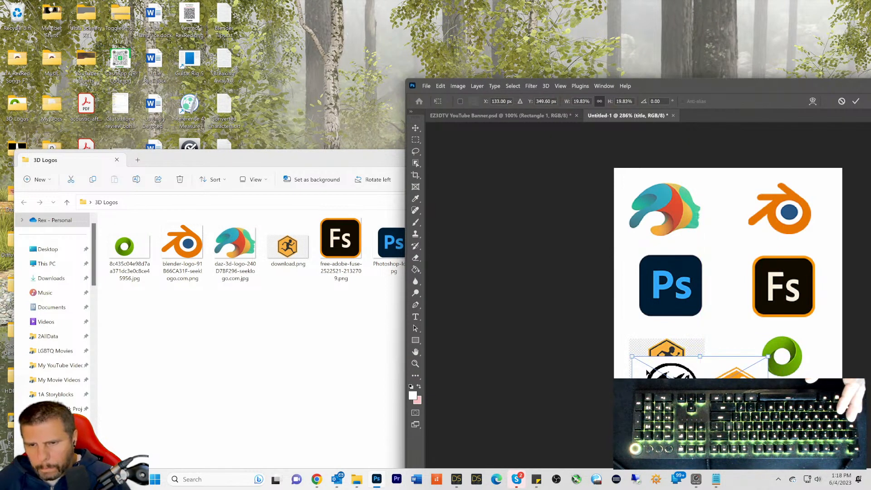
left_click_drag(632, 357, 639, 371)
left_click_drag(699, 405, 691, 402)
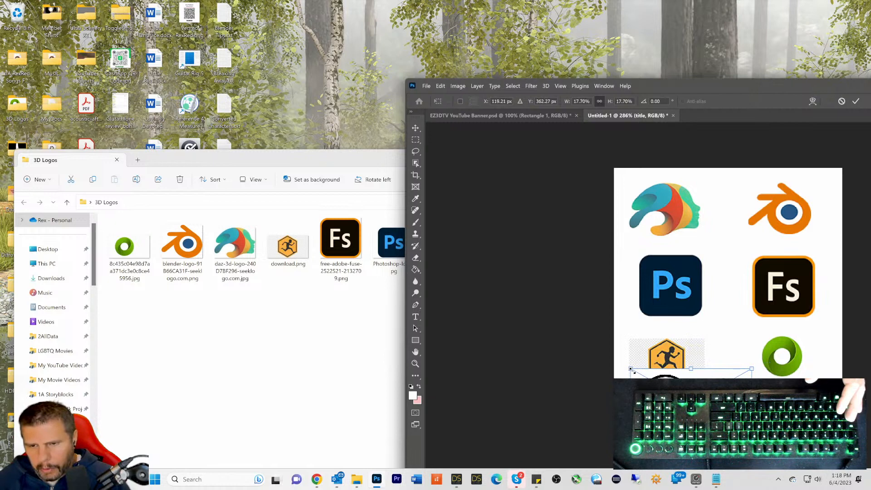
left_click_drag(632, 371, 611, 359)
left_click_drag(656, 388, 676, 391)
left_click(420, 130)
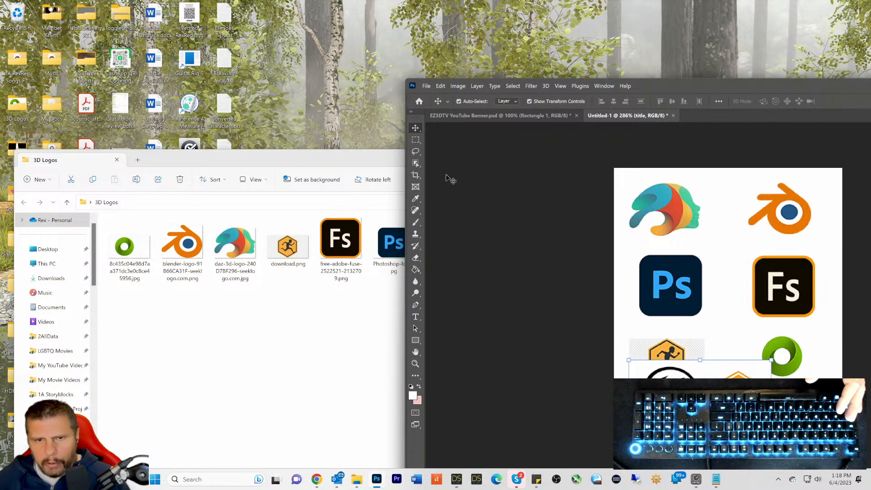
Step: Try to crop to a rectangular selection around the Unreal Engine symbol, and undo the crop
left_click(415, 140)
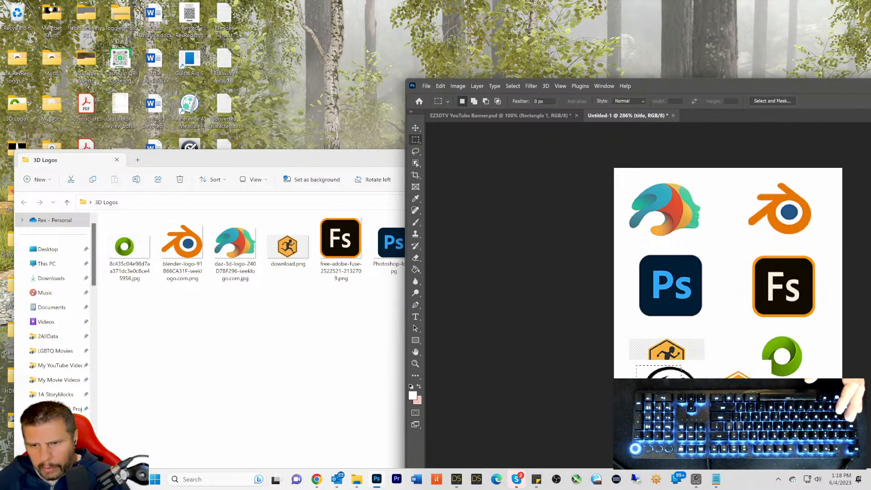
left_click_drag(637, 366, 704, 390)
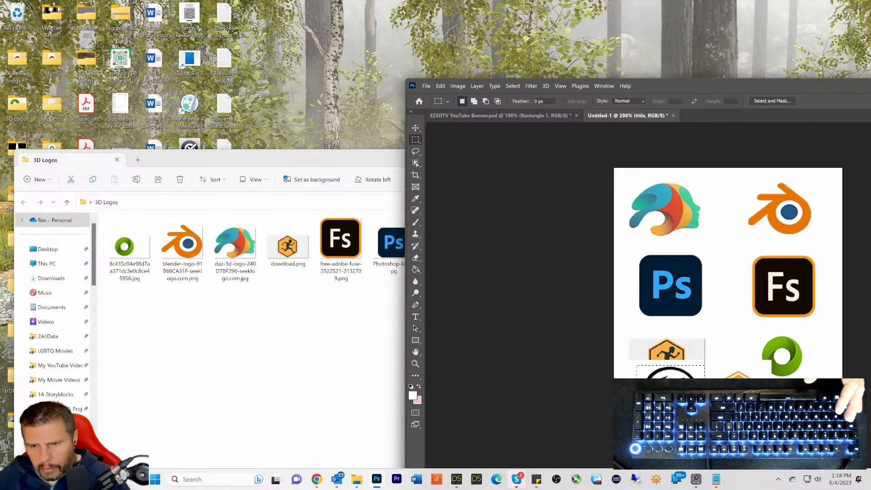
left_click_drag(704, 427, 704, 427)
left_click(459, 87)
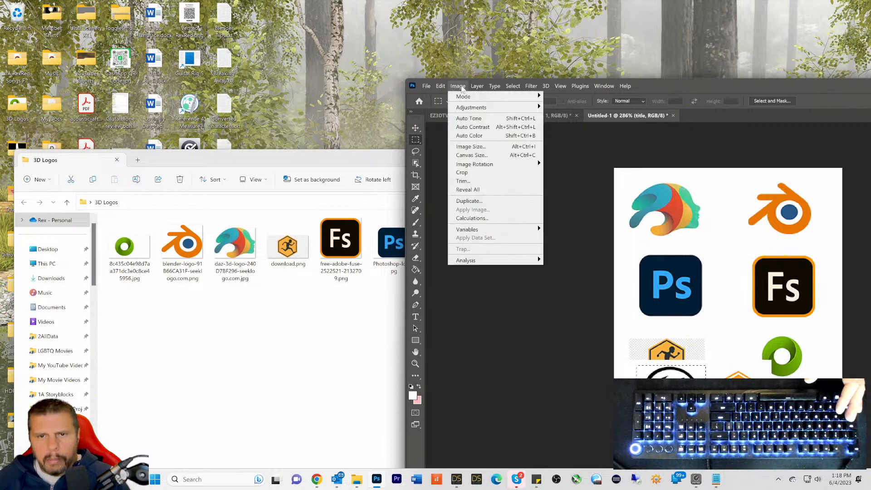
left_click(472, 173)
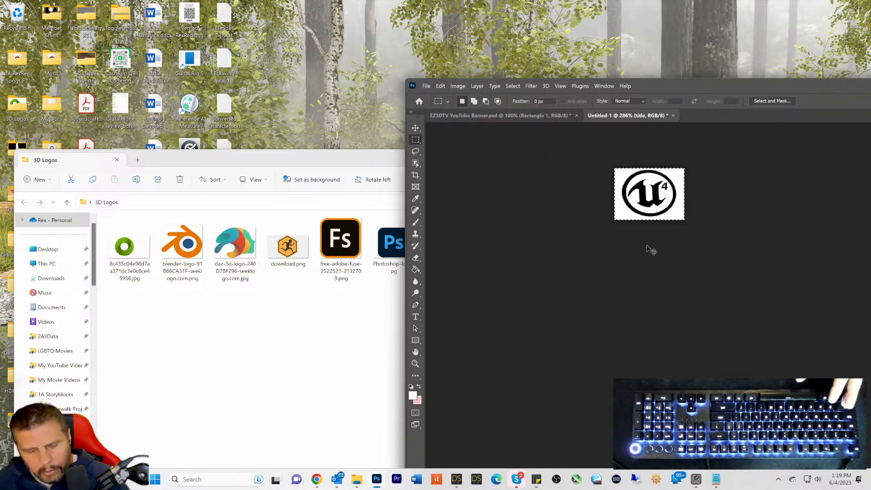
key("ctrl+z")
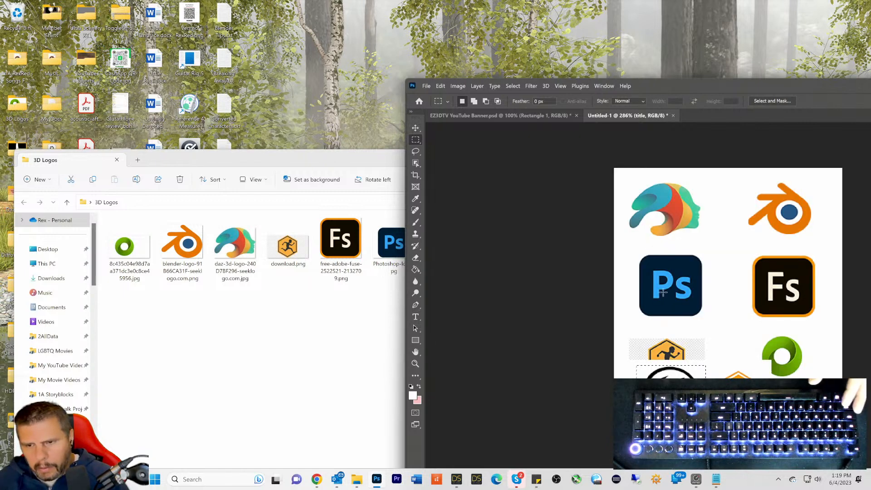
Step: Clear the selection and delete the placed title.jpg layer, undoing the extra deletion of the other logos
left_click_drag(679, 384, 678, 383)
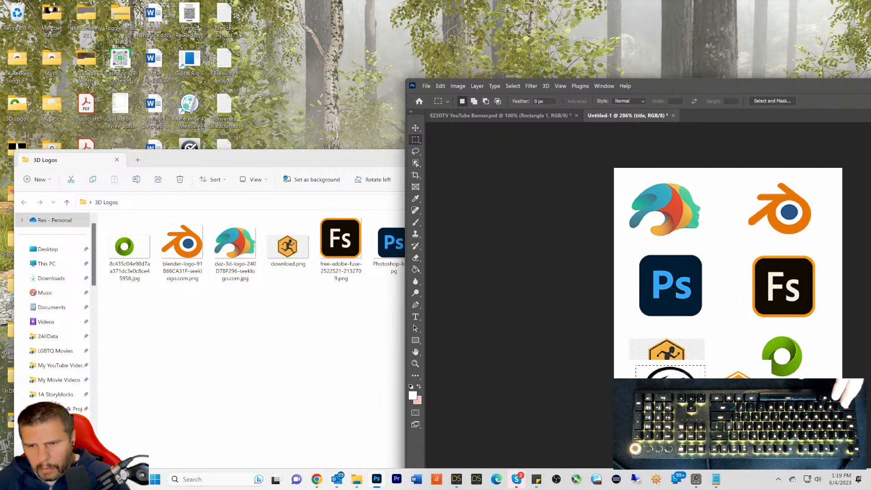
left_click(415, 126)
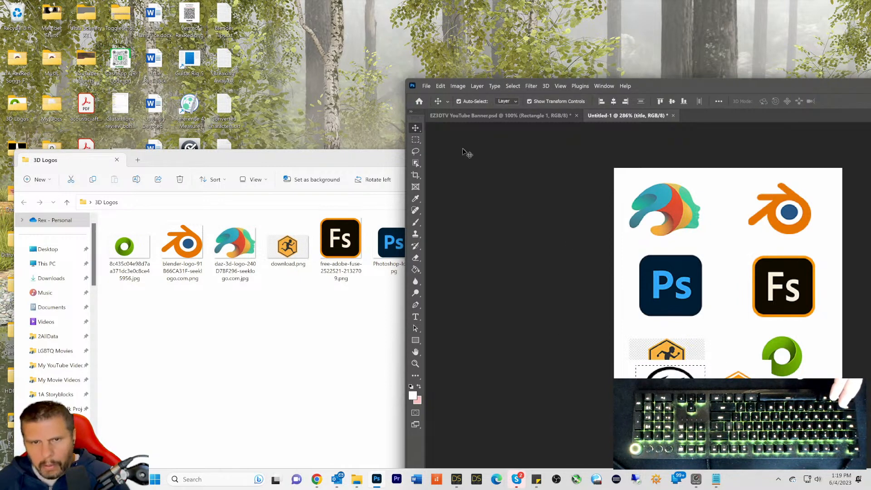
left_click(416, 140)
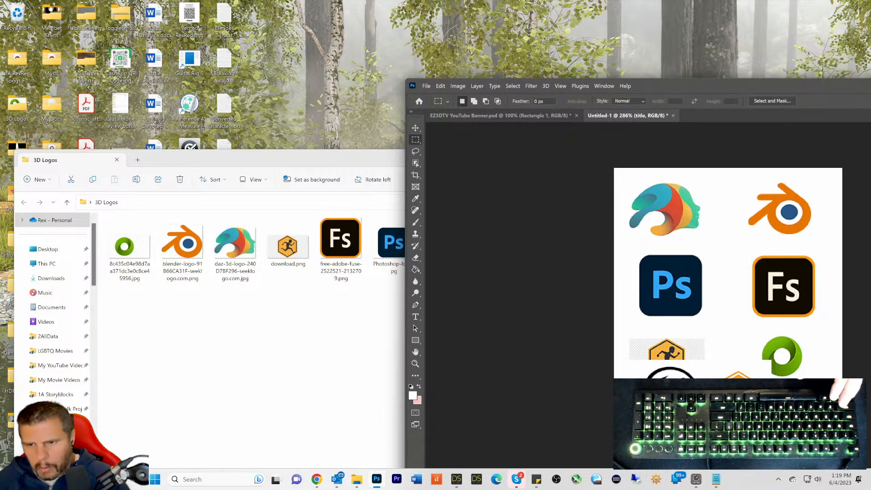
left_click(415, 129)
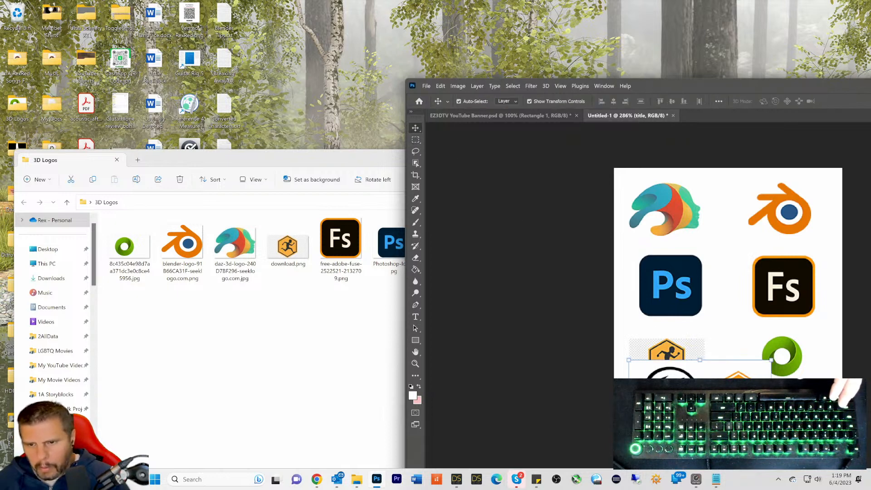
key("Delete")
key("Delete")
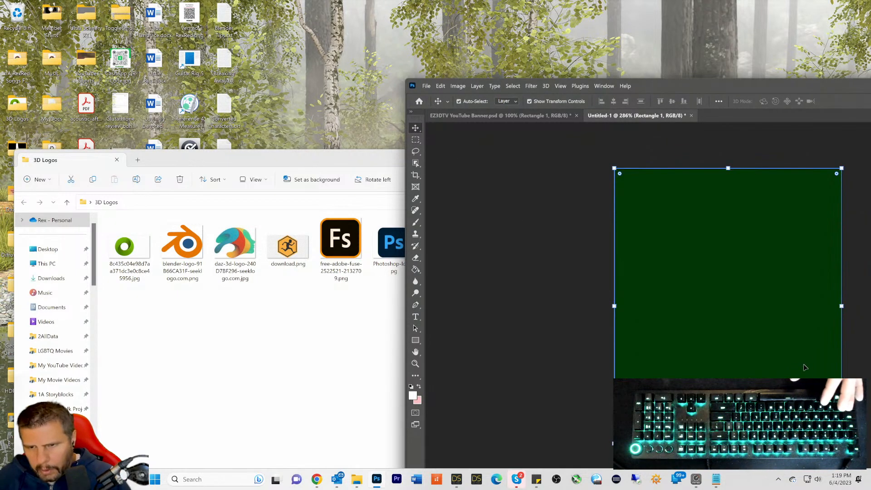
key("ctrl+z")
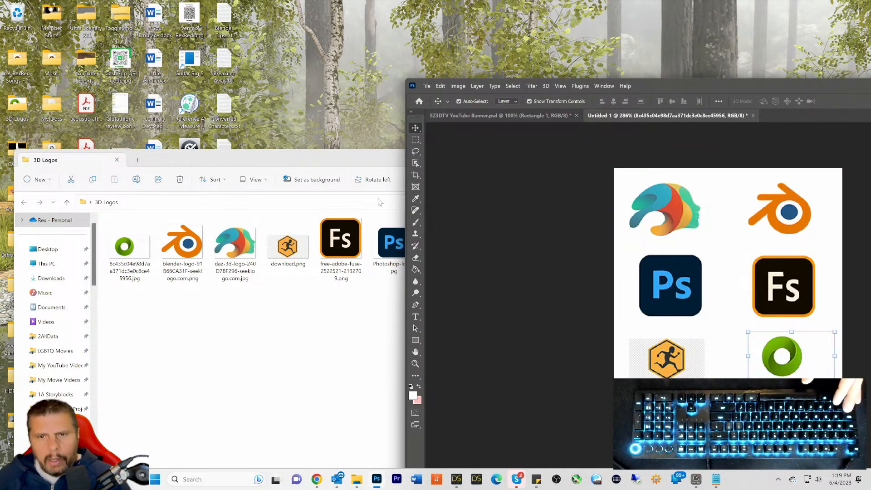
left_click_drag(659, 85, 607, 299)
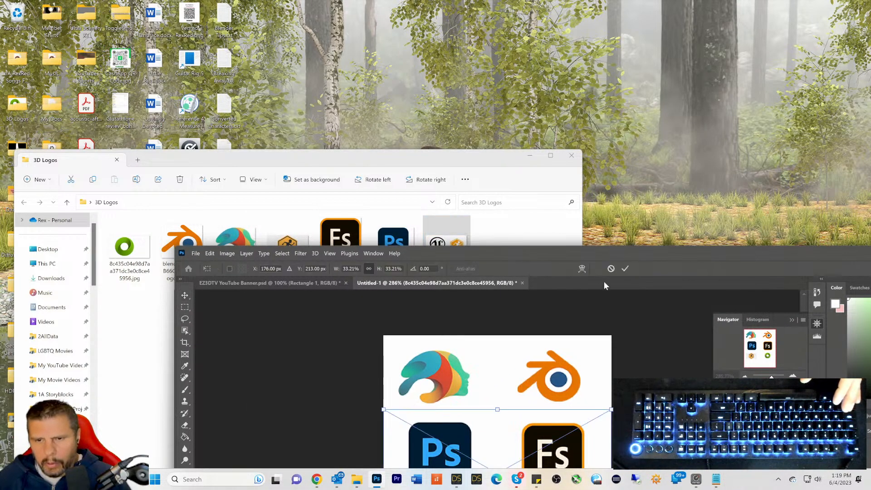
left_click_drag(597, 261, 559, 152)
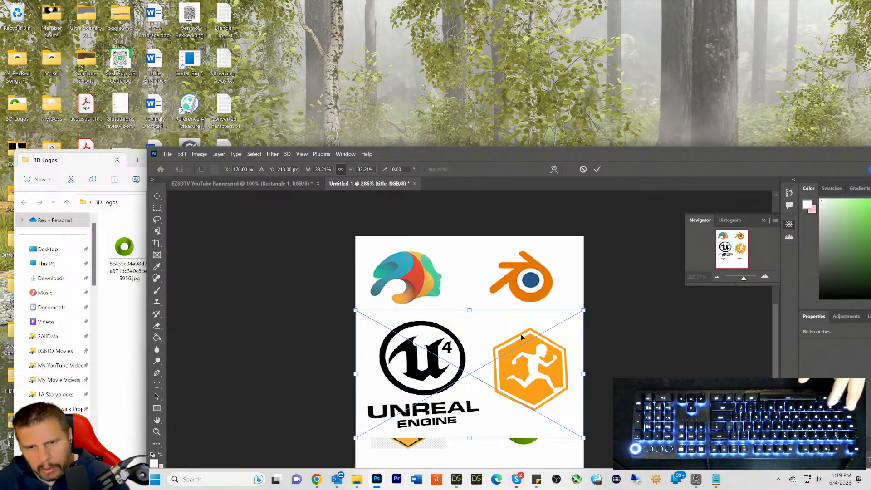
key("Return")
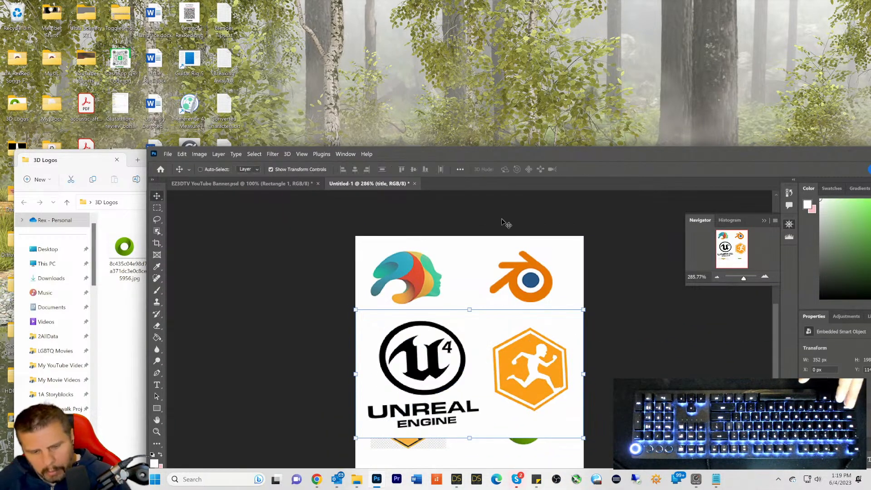
key("ctrl+z")
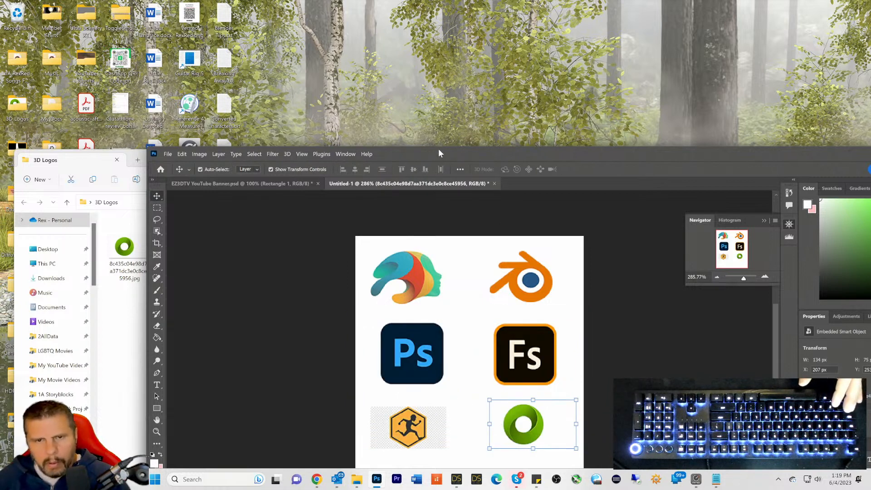
Step: Open title.jpg as a separate document and crop it to a rectangular selection of about 500 × 389 px around the Unreal Engine symbol
left_click_drag(438, 153, 392, 252)
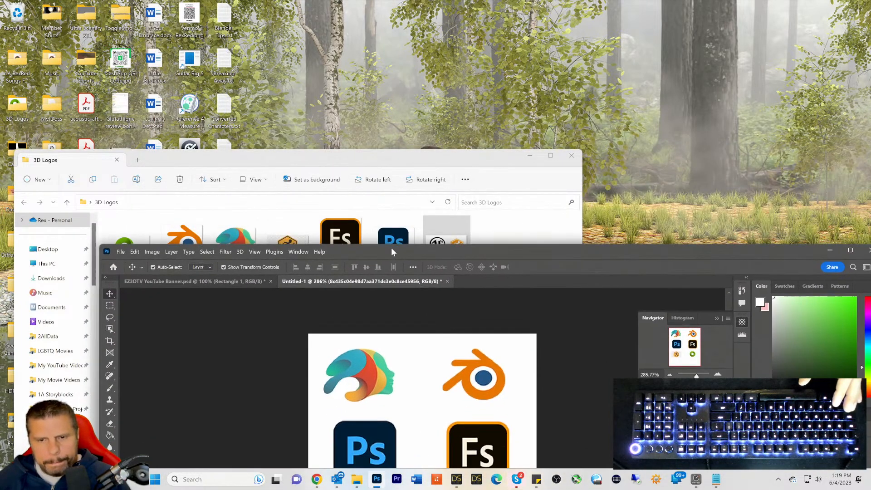
left_click_drag(445, 233, 491, 281)
left_click_drag(509, 254, 534, 96)
left_click(133, 148)
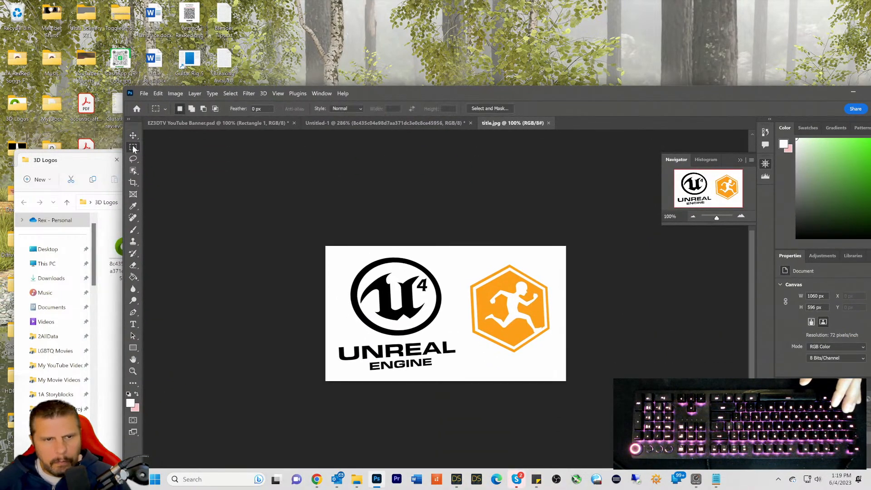
left_click_drag(339, 251, 452, 339)
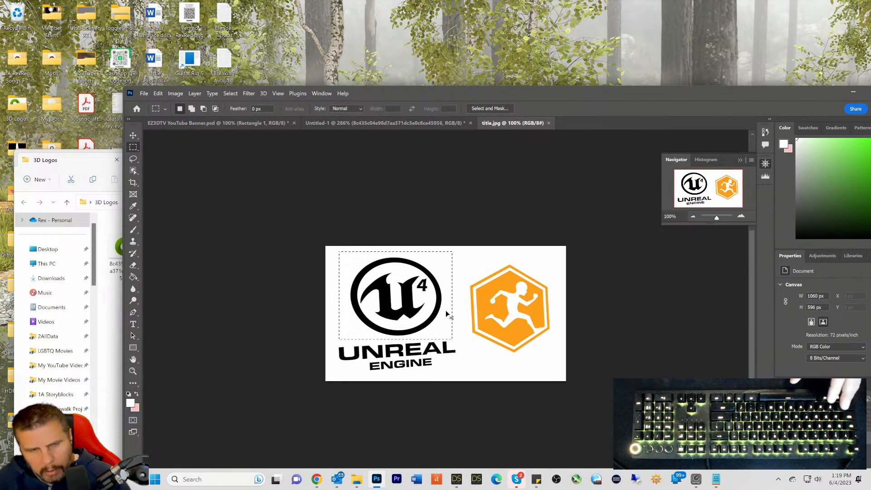
left_click(176, 94)
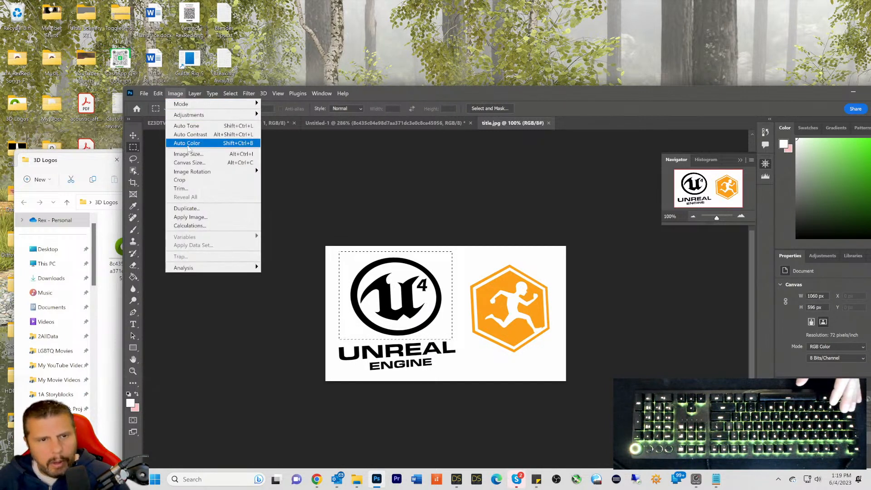
left_click(185, 180)
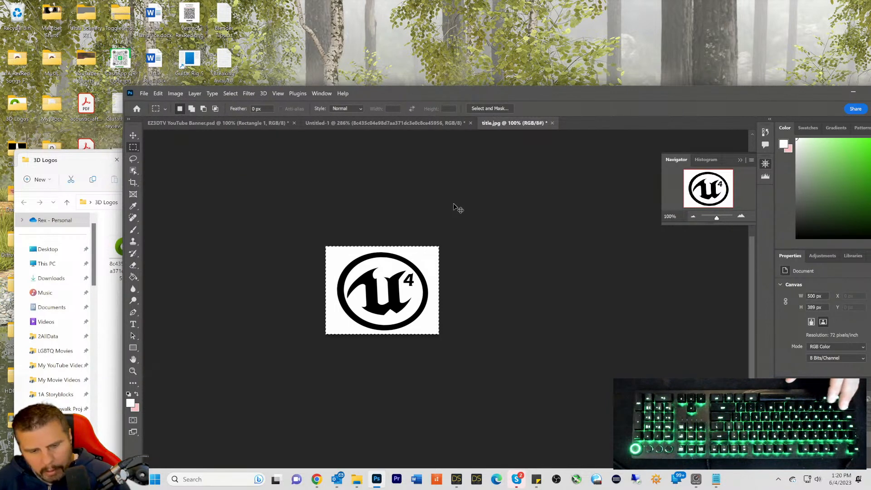
Step: Copy the cropped Unreal Engine symbol into Untitled-1, scale it to about 95 × 74 px below the runner logo, and commit it
left_click(379, 123)
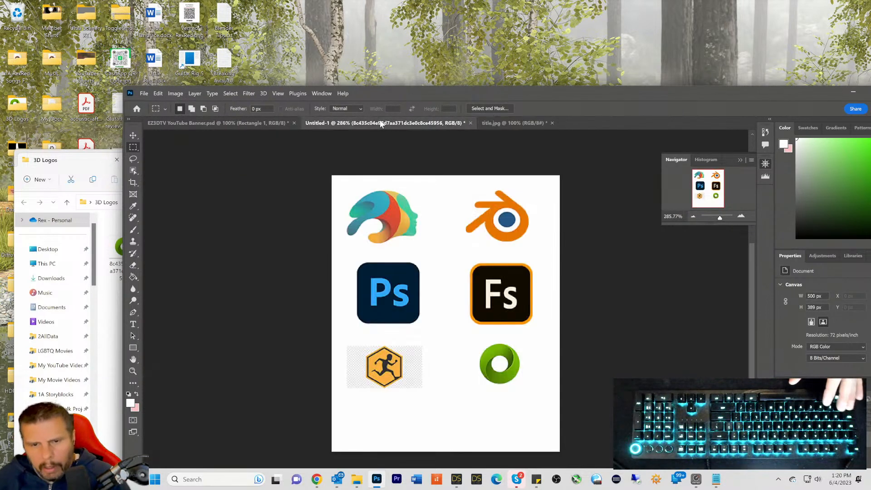
key("ctrl+v")
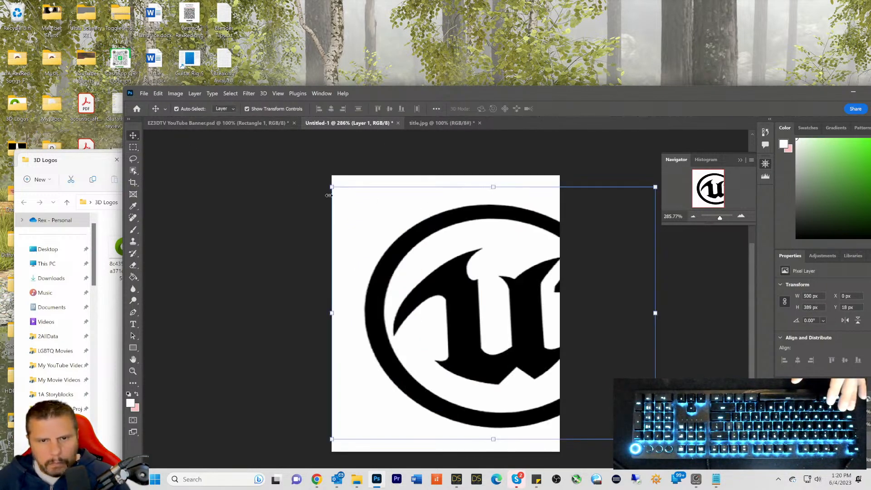
left_click_drag(333, 188, 368, 397)
left_click_drag(357, 362, 368, 414)
key("Return")
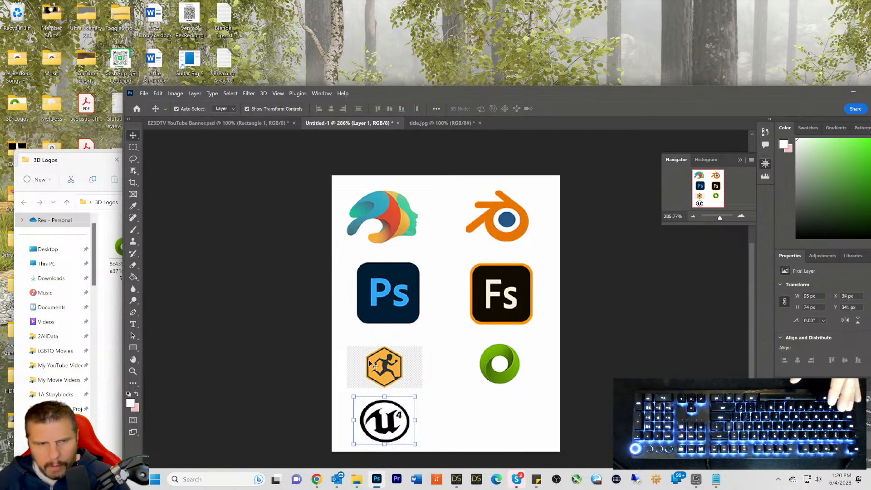
left_click(136, 147)
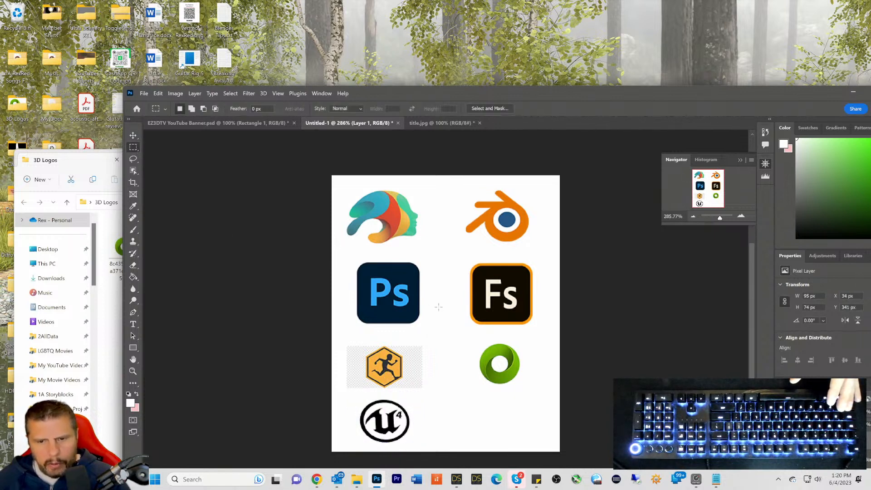
Step: Switch to Chrome and search Google for "Substance Designer logo"
left_click(316, 478)
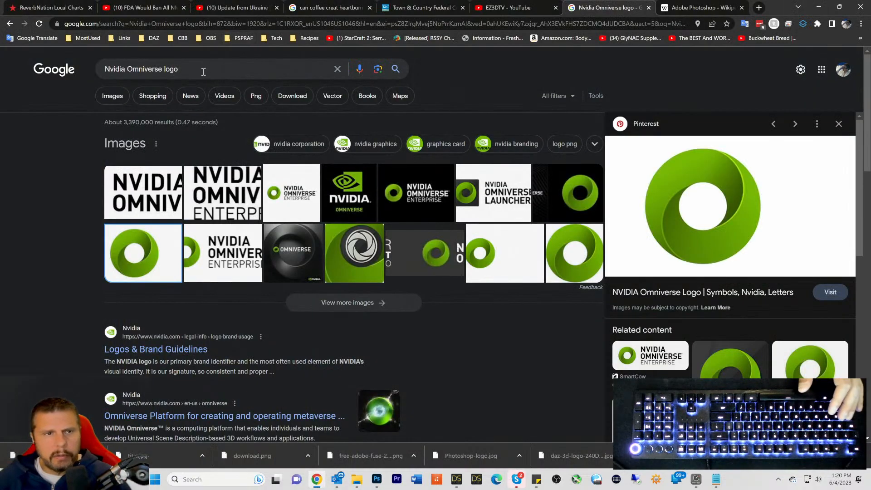
left_click(217, 69)
left_click_drag(162, 69, 20, 70)
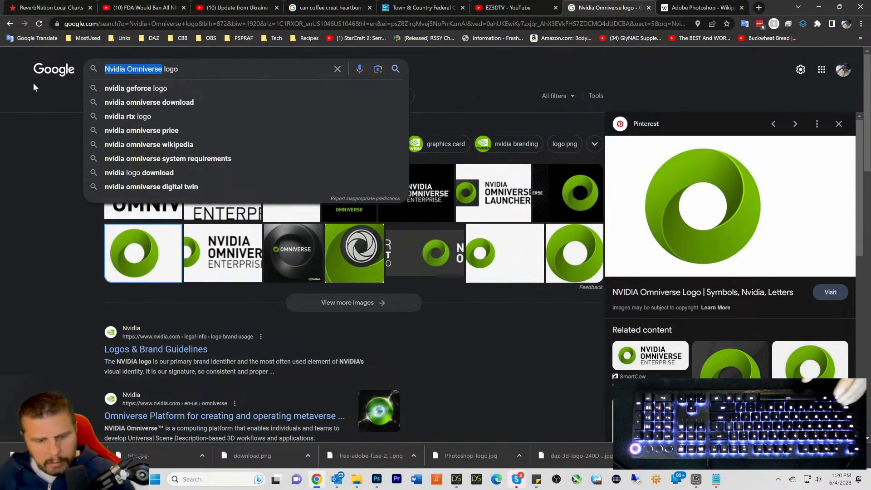
type("Subst")
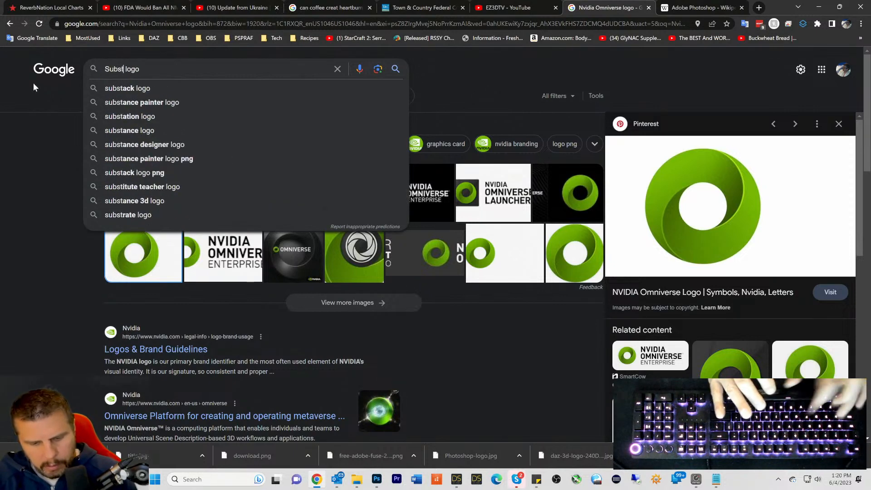
type("ance Desi")
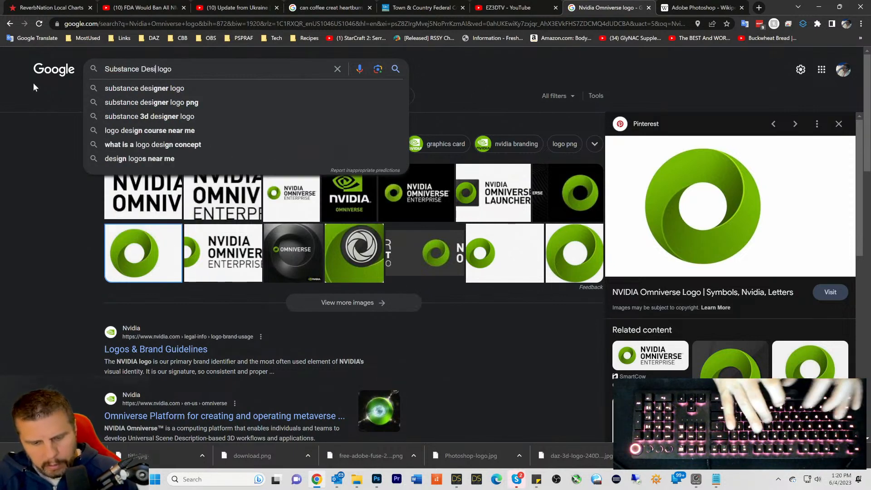
type("gner")
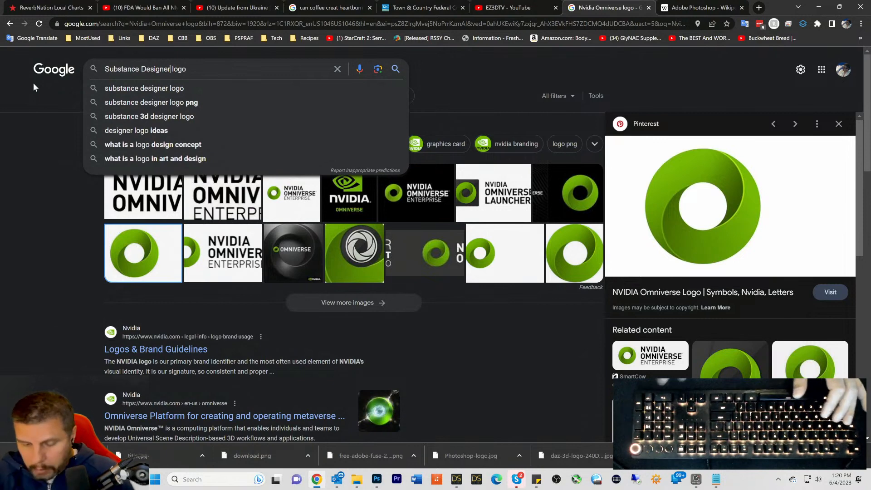
key("Return")
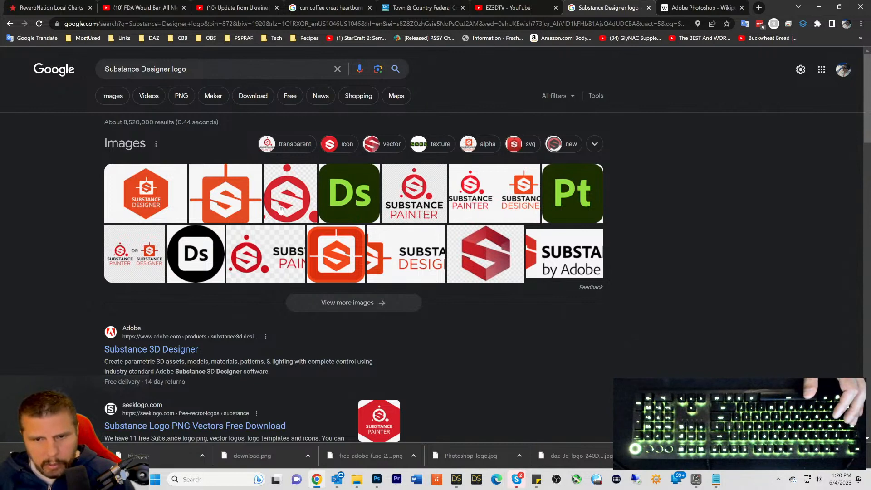
Step: Save the red Substance Painter logo image from the PNGWing result into the 3D Logos folder, and return to Photoshop
left_click(279, 209)
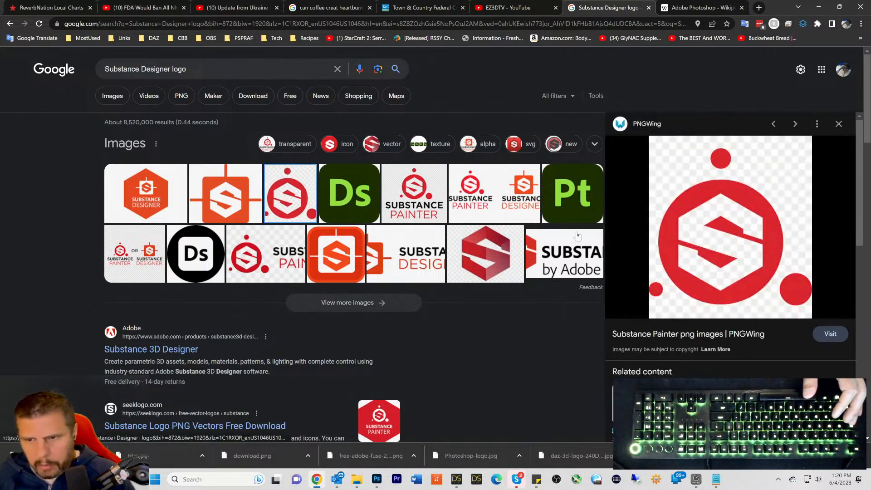
right_click(680, 259)
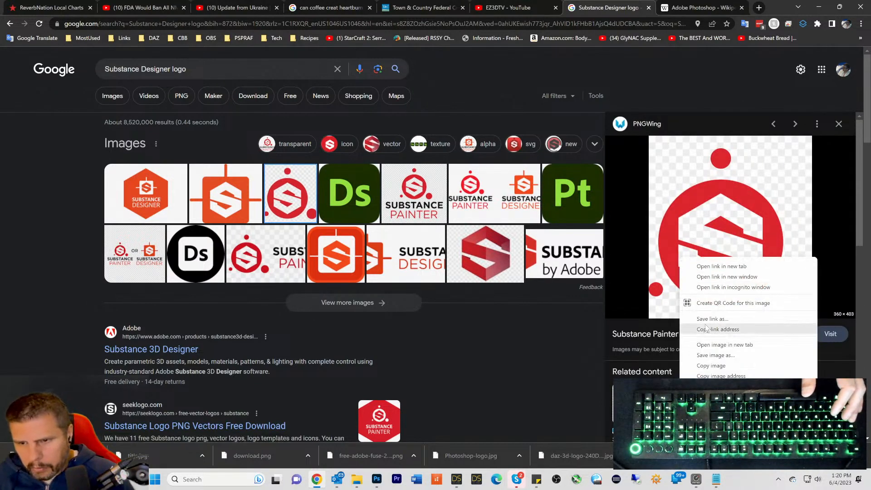
left_click(703, 356)
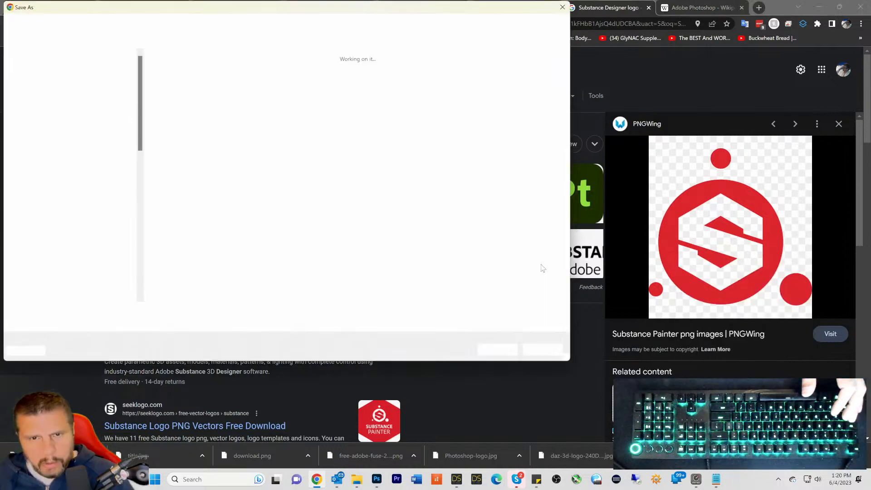
left_click(502, 355)
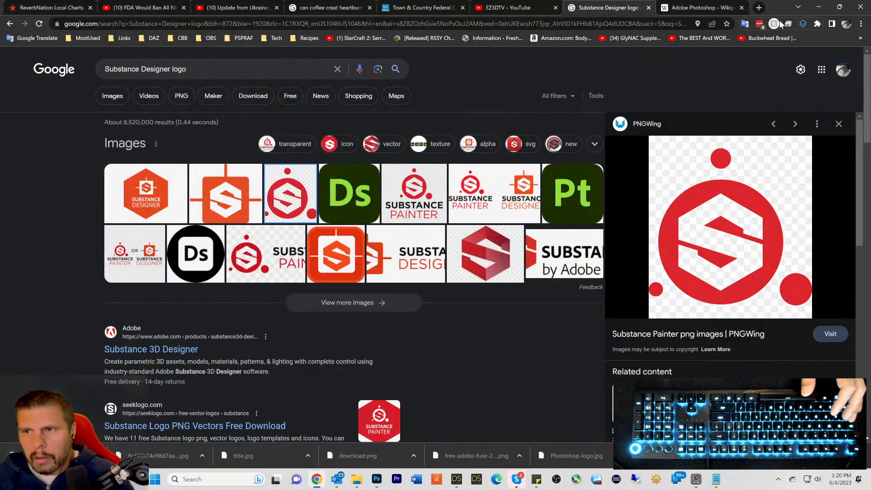
left_click(818, 7)
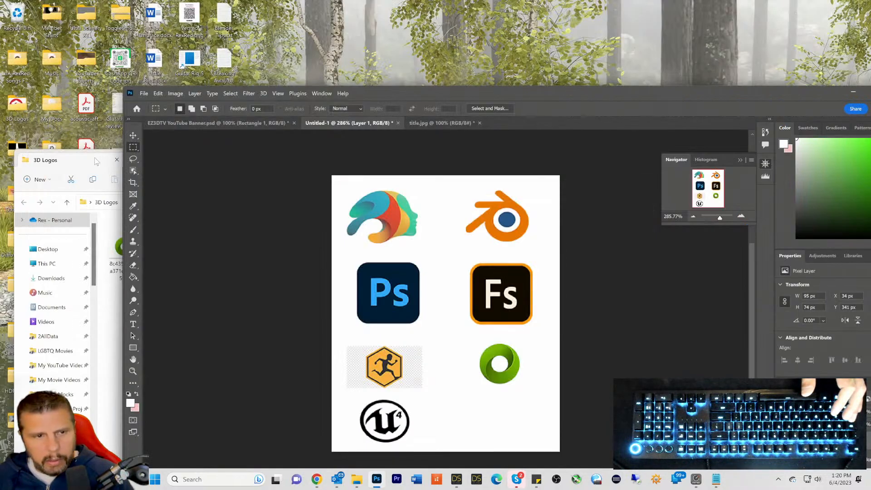
Step: Place the Substance Painter PNG from the 3D Logos folder on the canvas, scaled to about 23% below the green ring logo
left_click(96, 161)
left_click(451, 243)
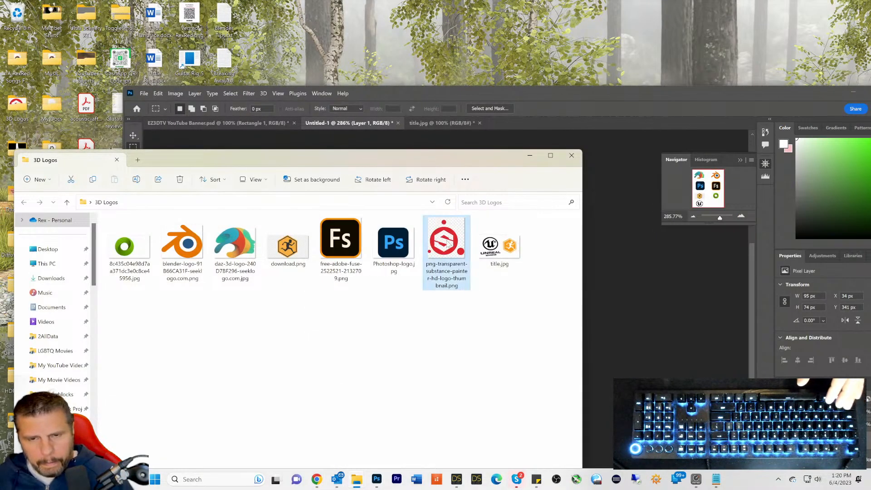
left_click_drag(444, 242, 595, 330)
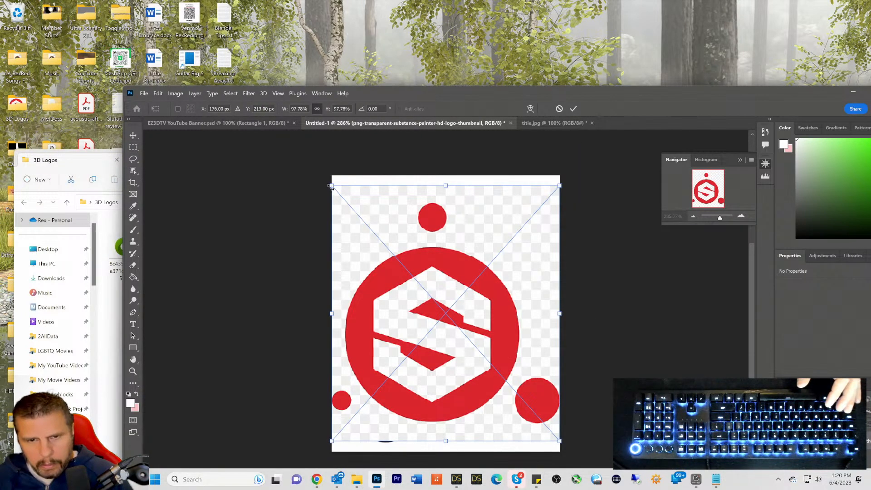
left_click_drag(330, 186, 505, 381)
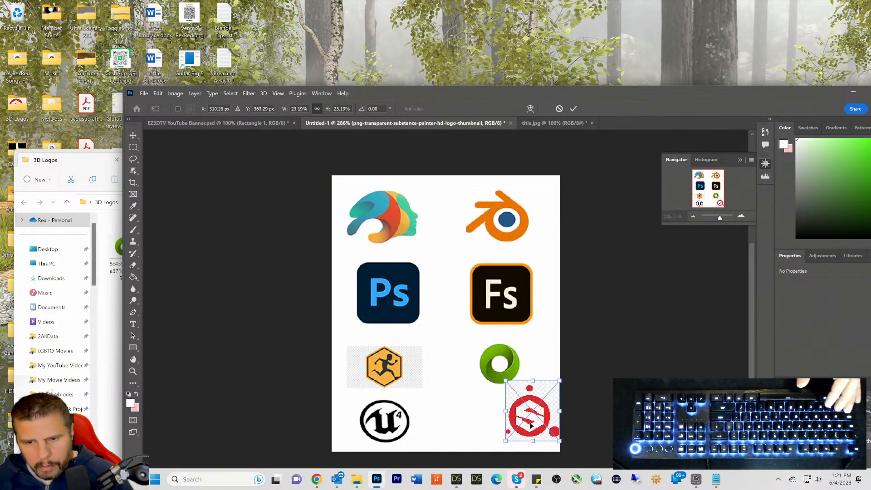
left_click_drag(530, 425, 495, 428)
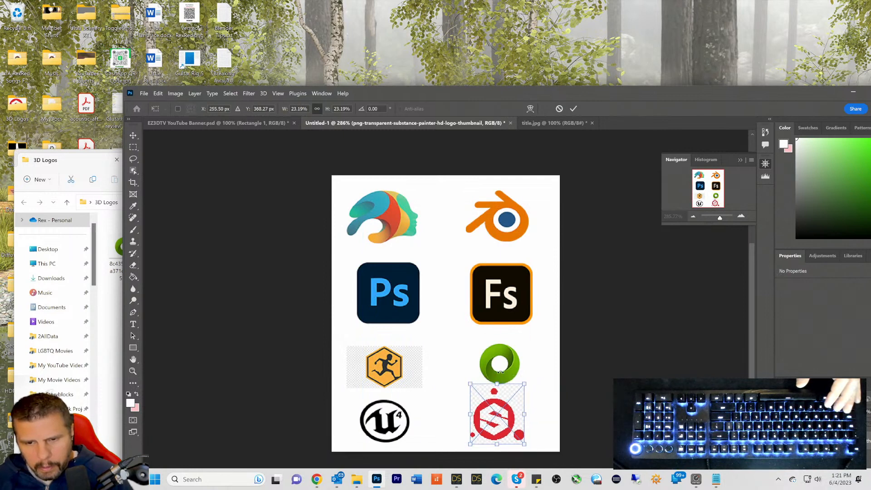
Step: Commit the Substance logo, nudge the green ring logo up about 6 px, and shift the Substance logo to about X 221 px, Y 322 px
left_click(134, 136)
left_click_drag(498, 366, 498, 361)
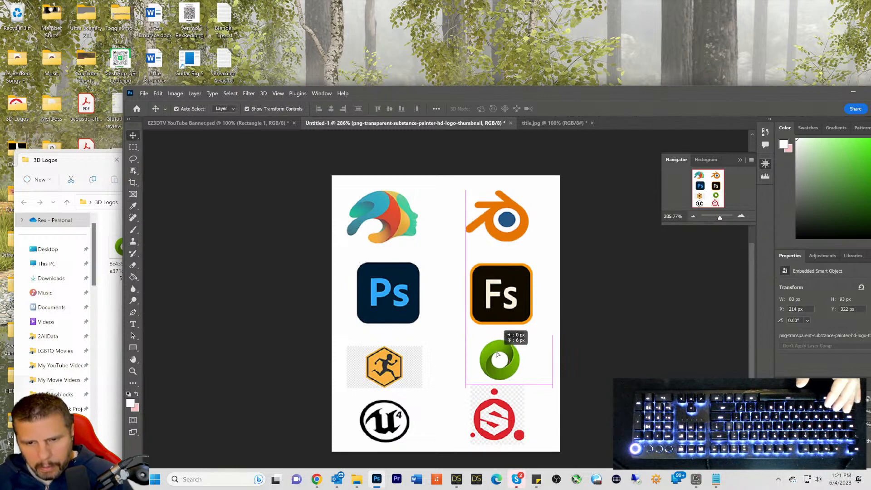
left_click_drag(499, 423, 499, 419)
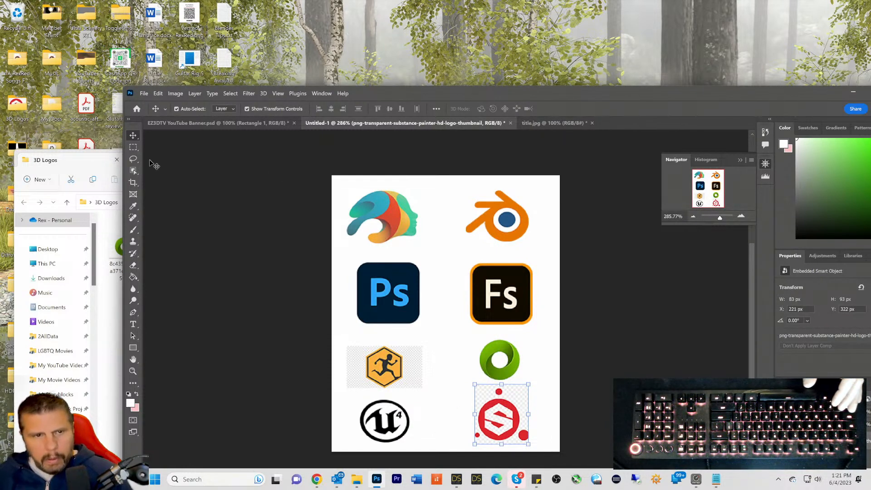
left_click(133, 148)
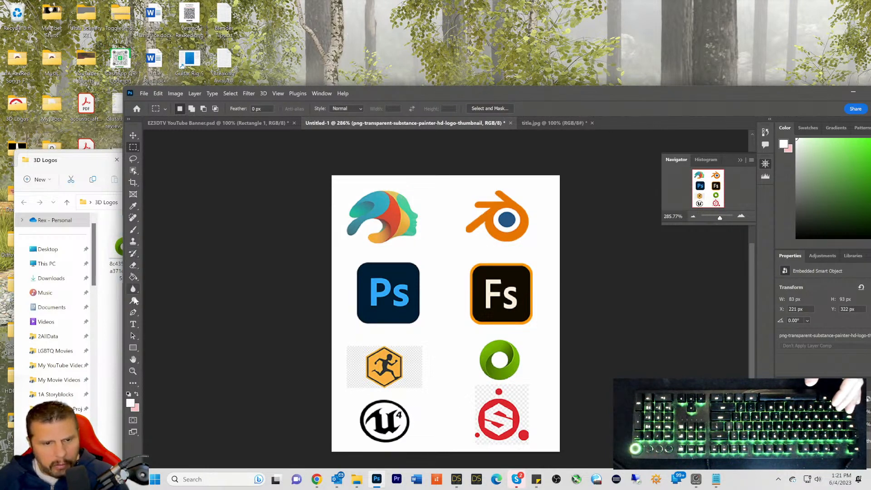
left_click(135, 277)
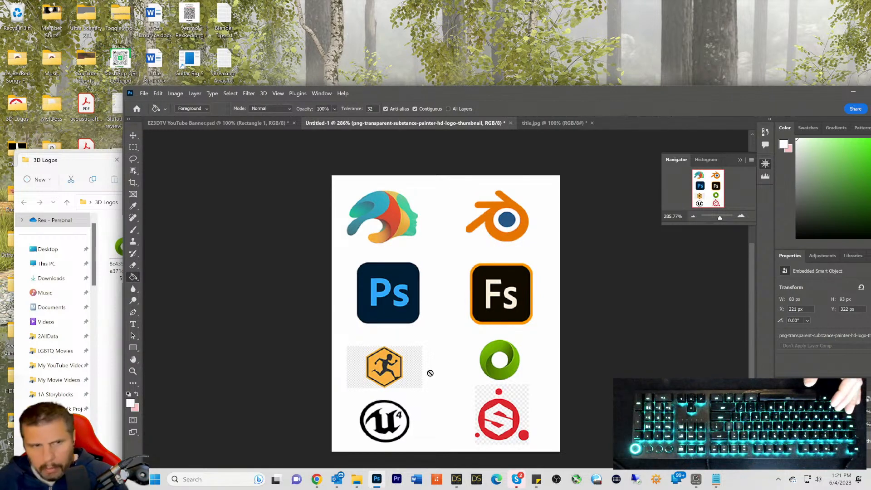
key("v")
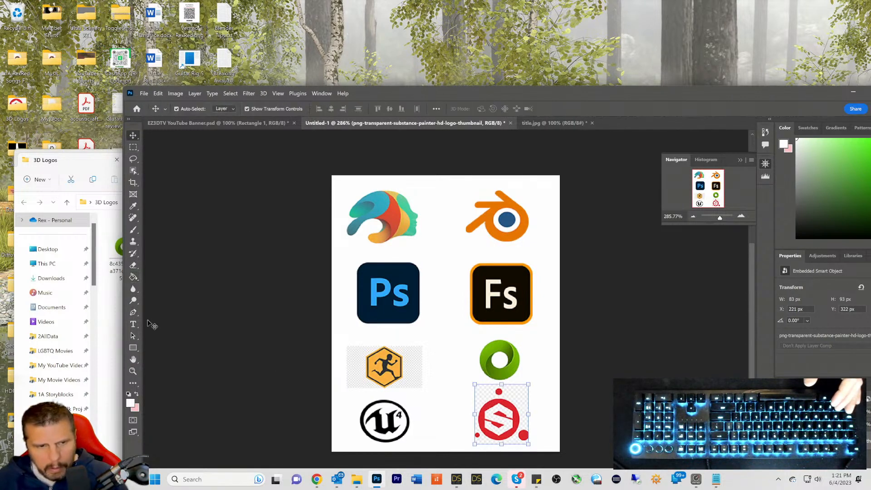
left_click(133, 276)
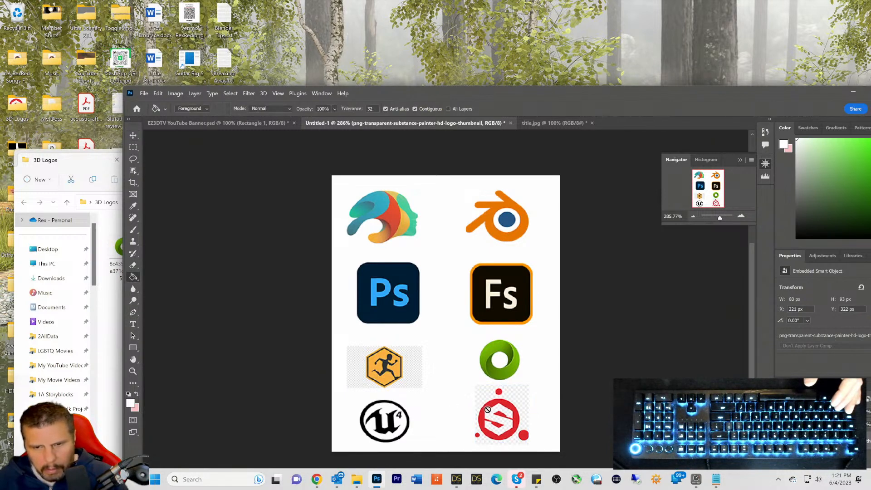
left_click(132, 136)
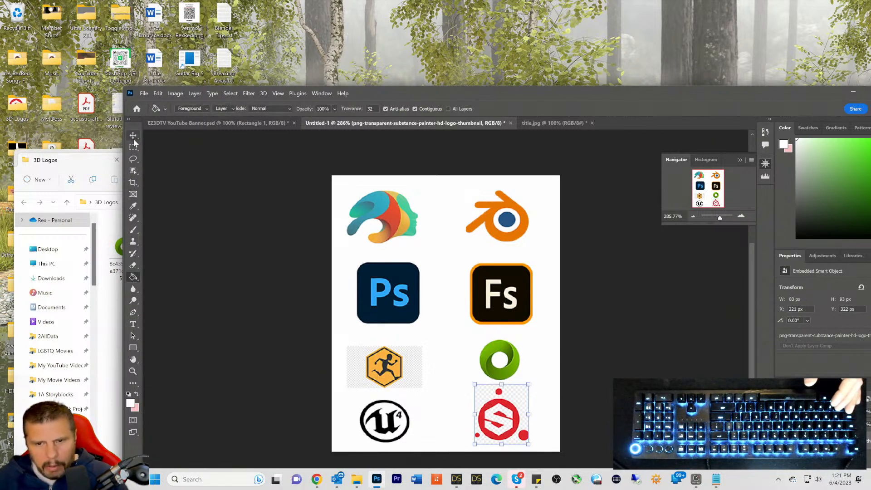
Step: Reposition the Photoshop window on the desktop so its color, properties and layer controls fit on screen
left_click(132, 147)
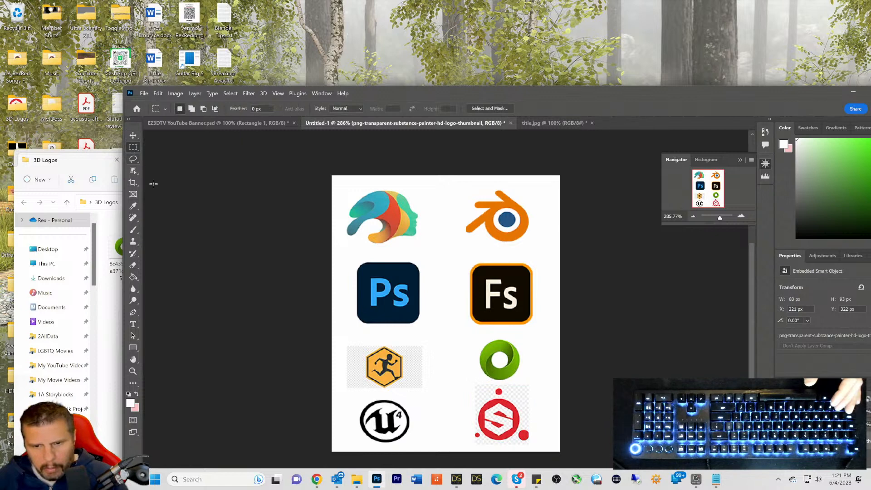
left_click(135, 279)
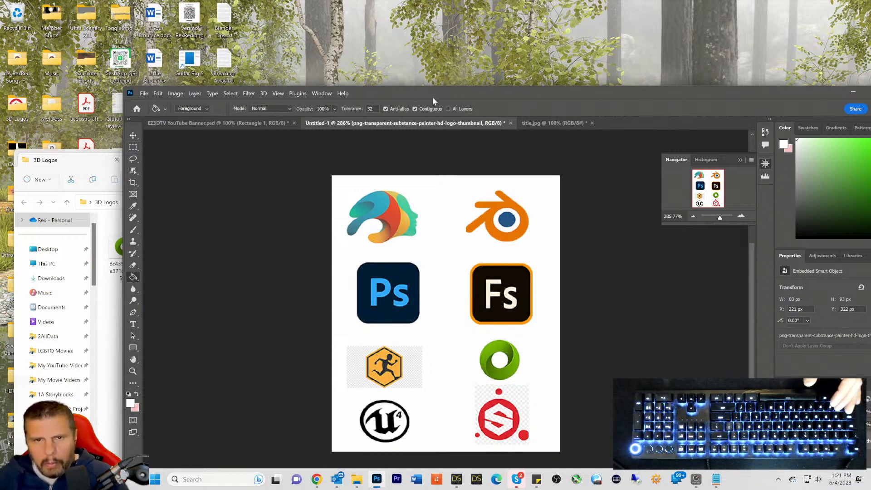
left_click_drag(431, 96, 357, 39)
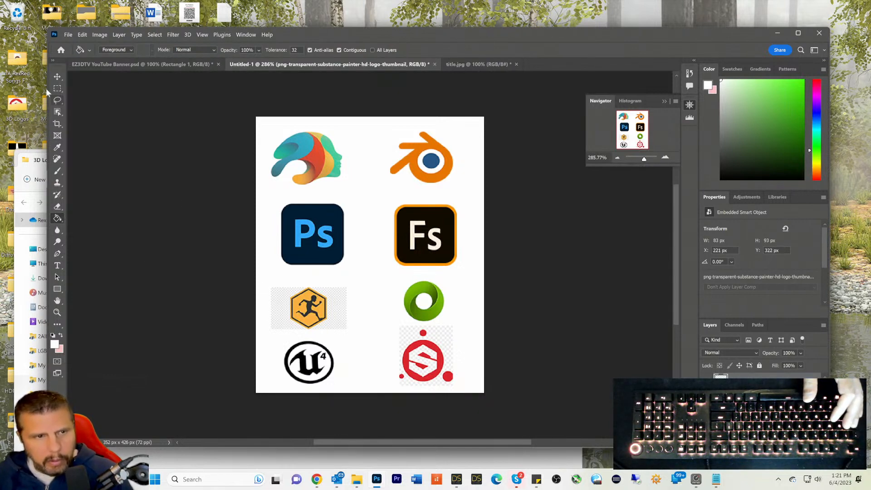
Step: Try to fill the checkered background of the orange running-figure logo with white using the Paint Bucket
left_click(57, 77)
left_click(295, 302)
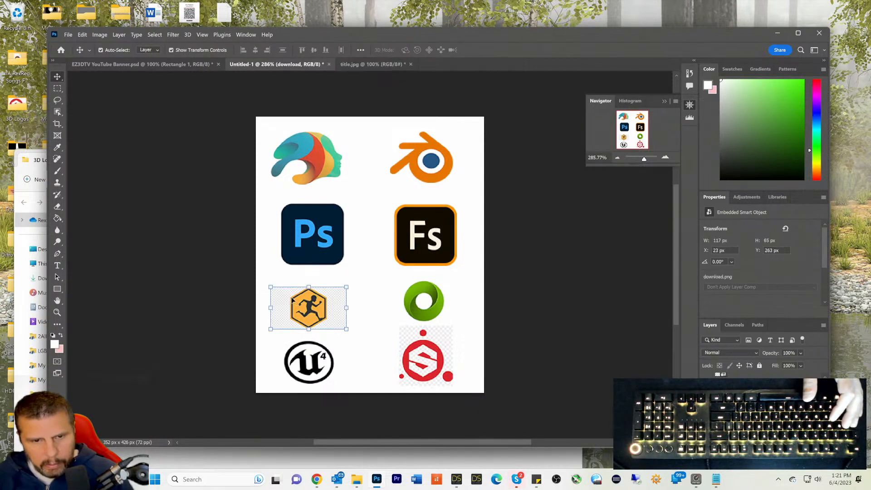
left_click(57, 222)
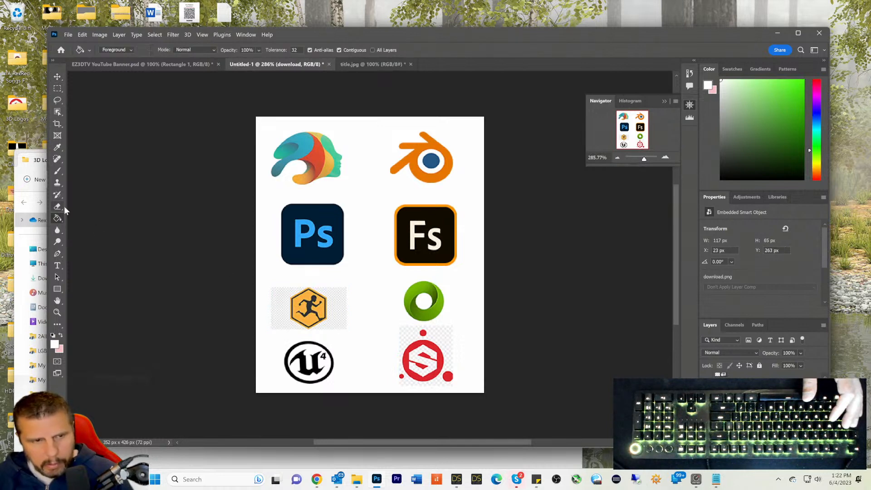
right_click(289, 304)
left_click(62, 79)
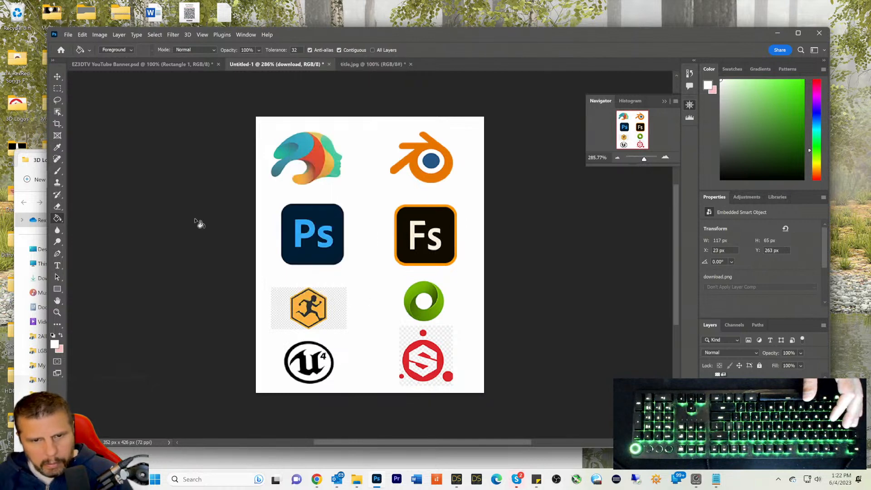
right_click(287, 305)
left_click(59, 78)
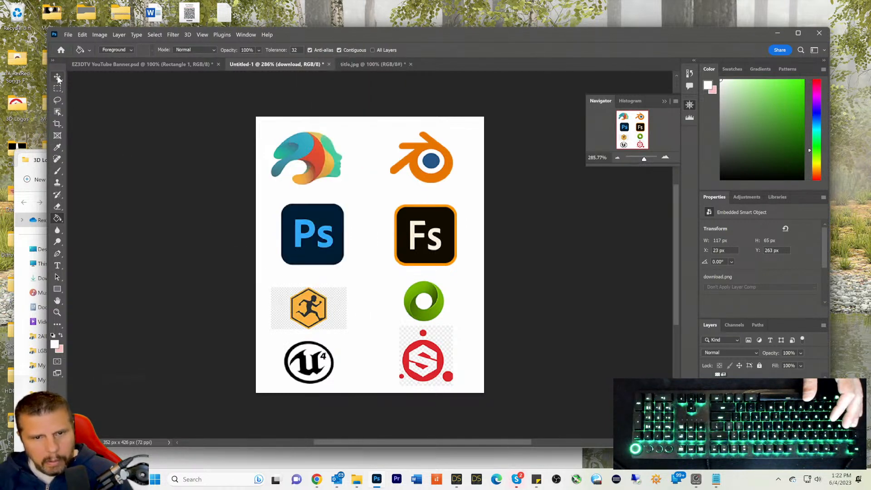
Step: Convert the orange running-figure logo's layer to a smart object
left_click(57, 79)
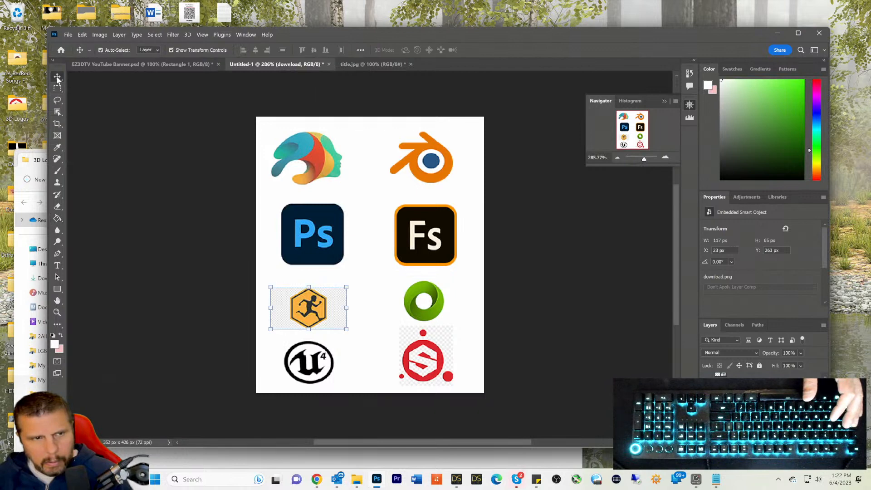
right_click(296, 304)
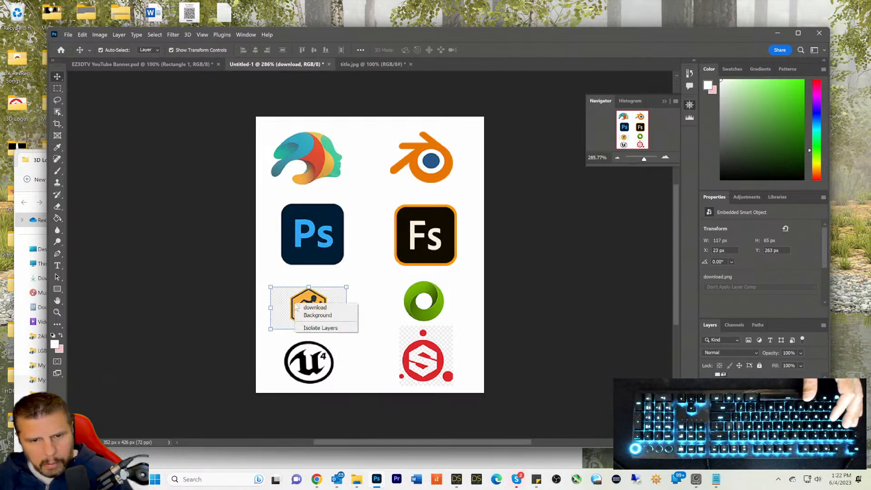
left_click(293, 306)
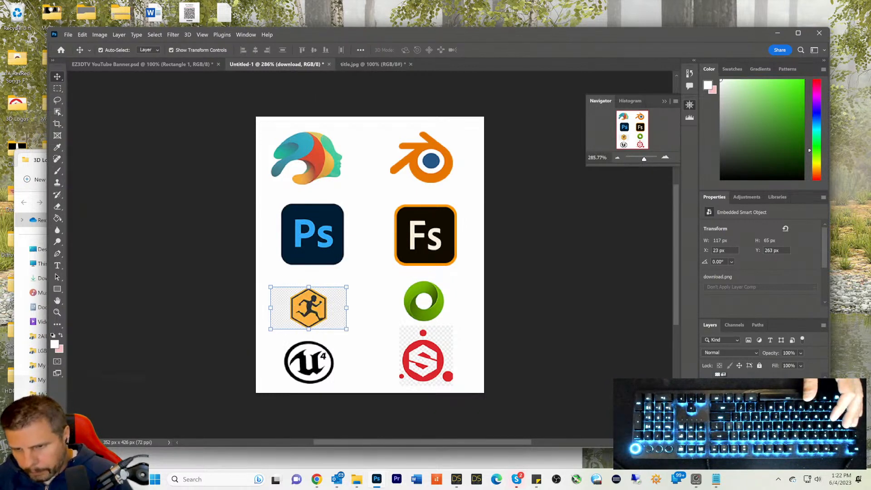
right_click(737, 422)
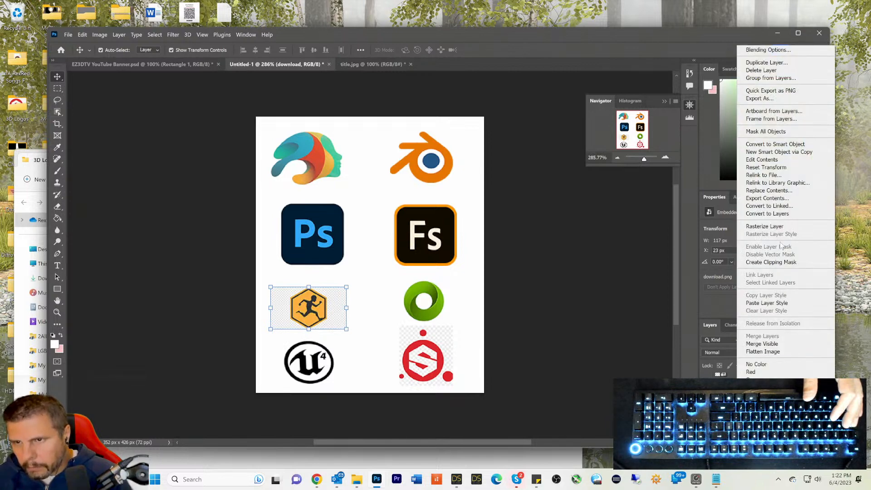
left_click(787, 146)
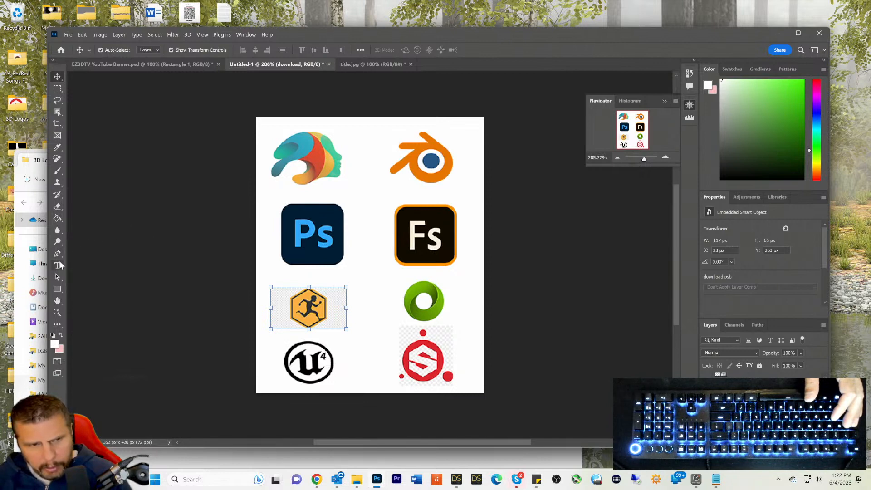
left_click(57, 218)
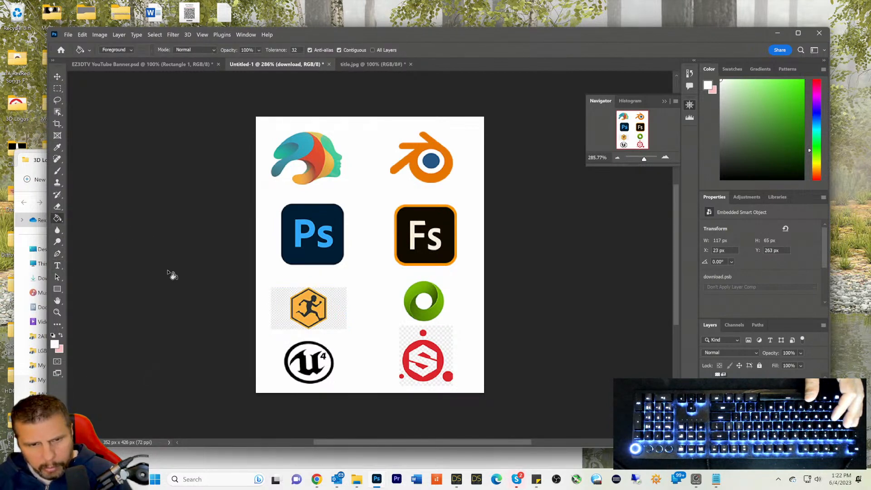
left_click(57, 76)
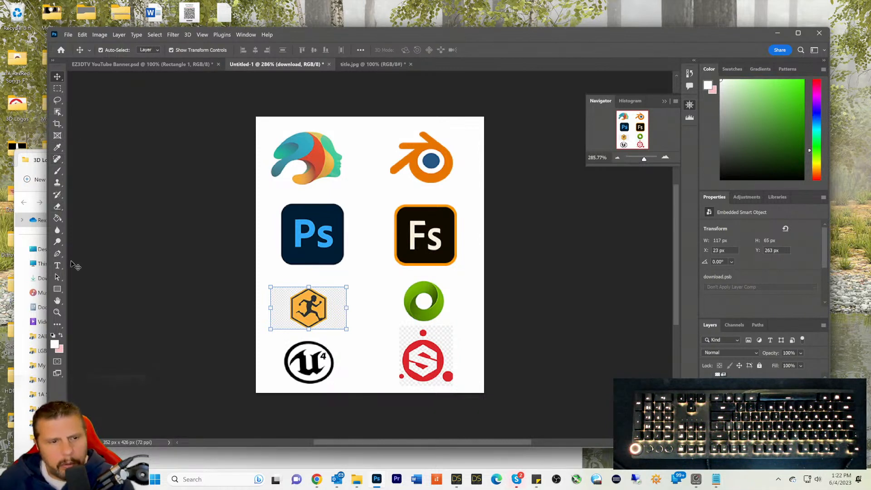
left_click(55, 345)
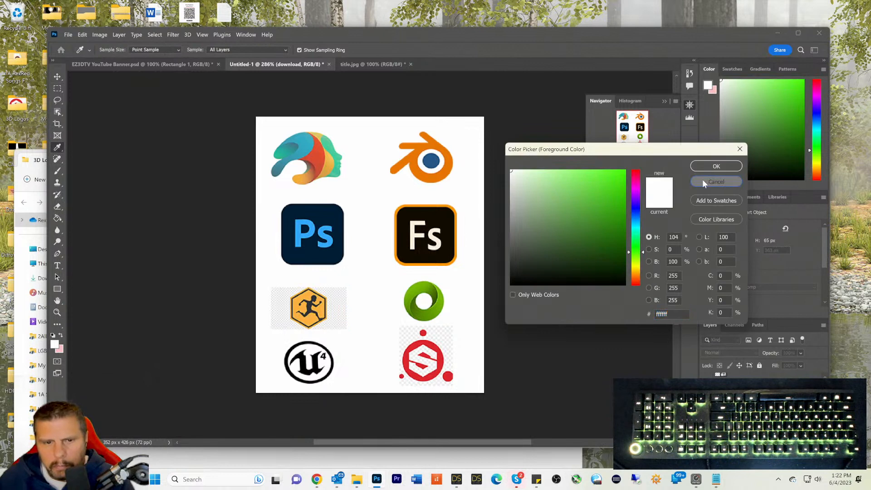
left_click(702, 181)
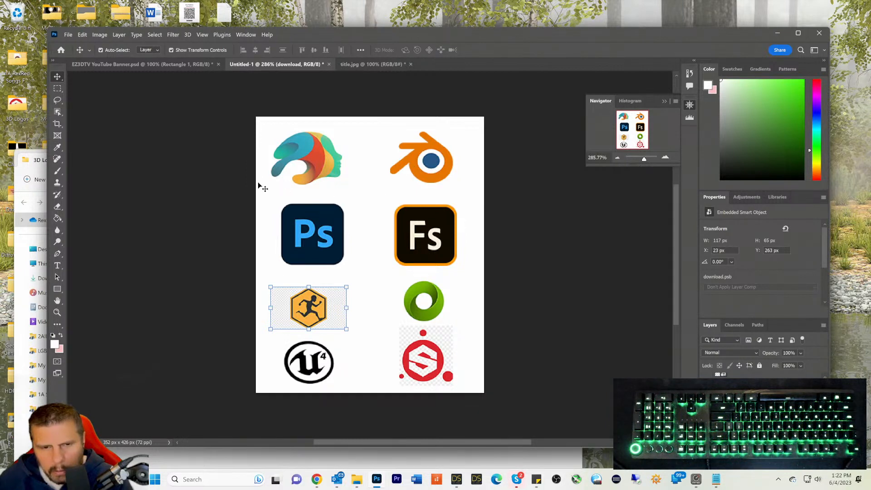
Step: Enlarge the running-figure logo to about 148 by 82 px and shift it to about X 14 px, Y 244 px
left_click_drag(345, 285, 368, 278)
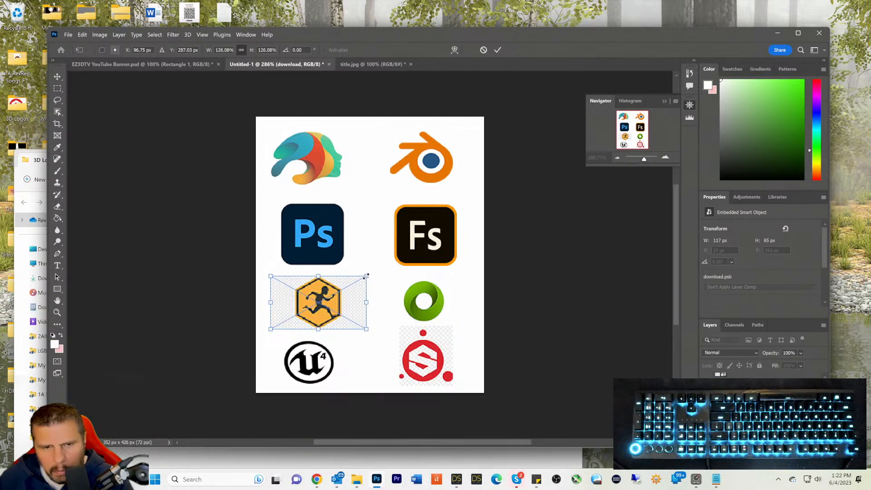
left_click(57, 77)
left_click_drag(317, 296, 312, 294)
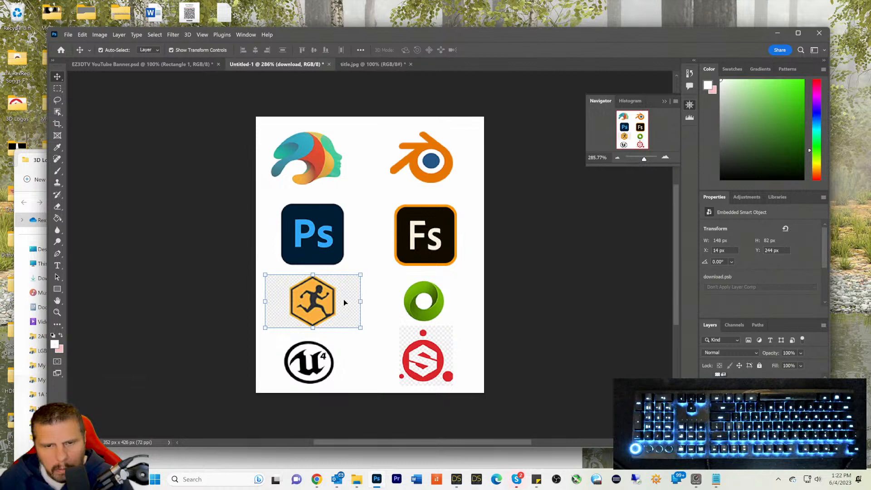
Step: Shrink the Fs logo to about 85 by 84 px and place it at about X 220 px, Y 129 px
left_click(425, 369)
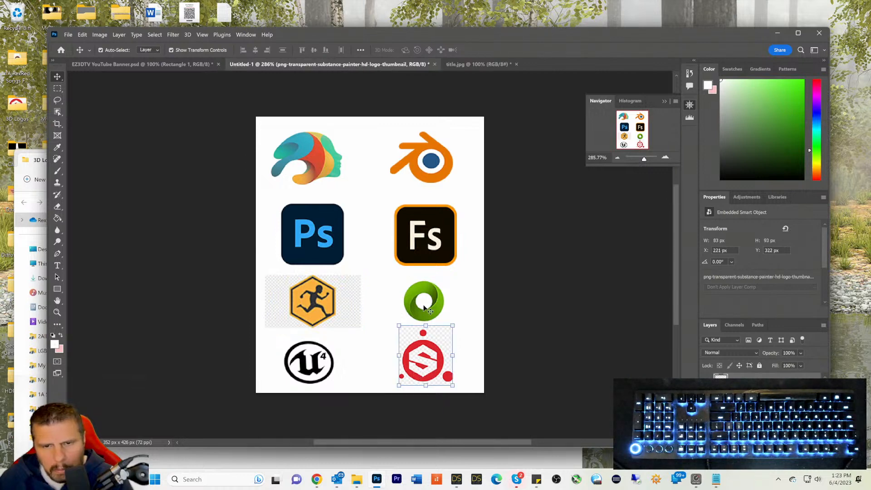
mouse_move(432, 246)
left_mouse_down()
mouse_move(433, 236)
mouse_move(453, 257)
mouse_move(436, 240)
left_mouse_up()
left_click(329, 224)
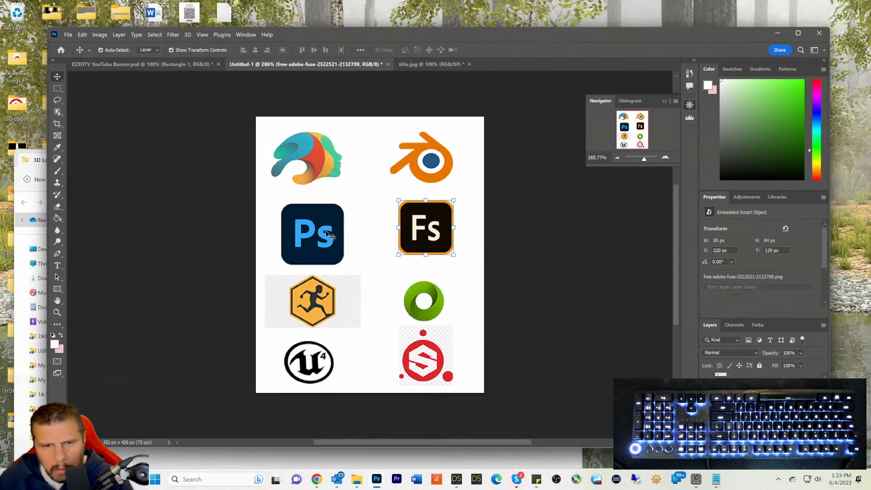
Step: Shrink the Ps logo to about 113 by 84 px and place it at about X 25 px, Y 129 px, level with the Fs logo
left_click(326, 232)
left_click_drag(355, 264, 343, 257)
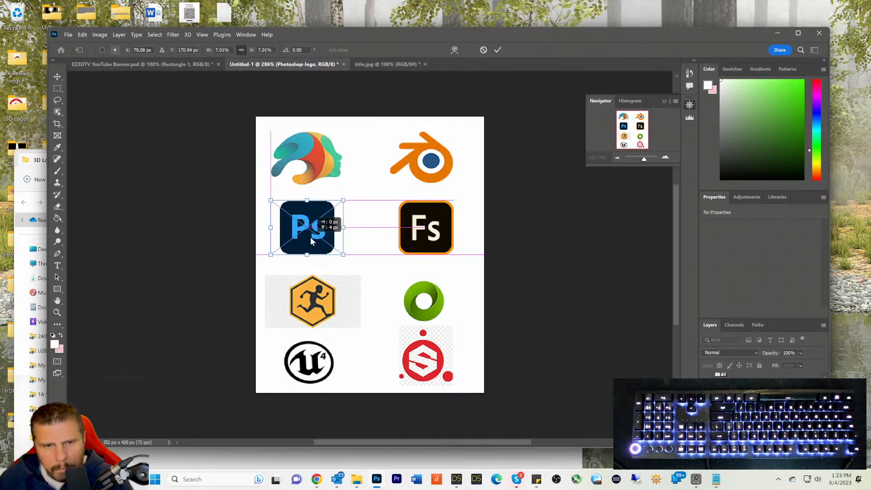
left_click_drag(330, 224, 330, 217)
key("Return")
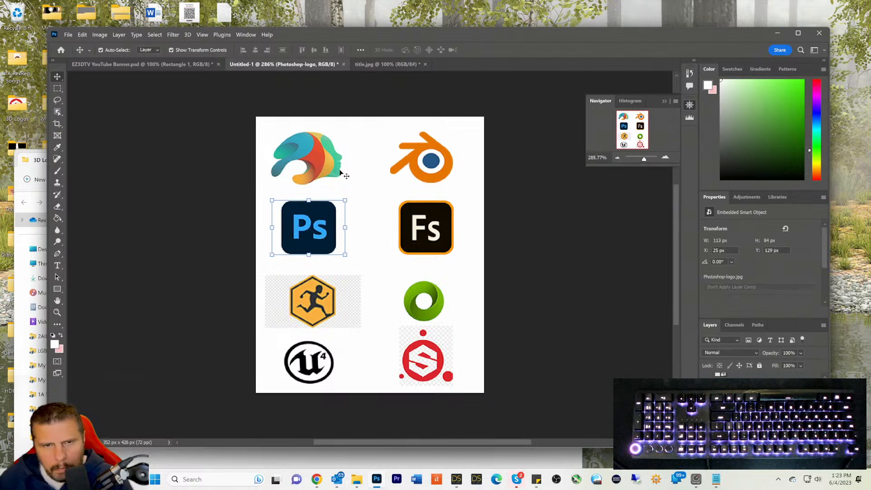
Step: Shrink the Daz 3D head logo to about 98 by 73 px and place it at about X 31 px, Y 26 px
left_click(335, 174)
left_click_drag(343, 185, 324, 166)
key("Return")
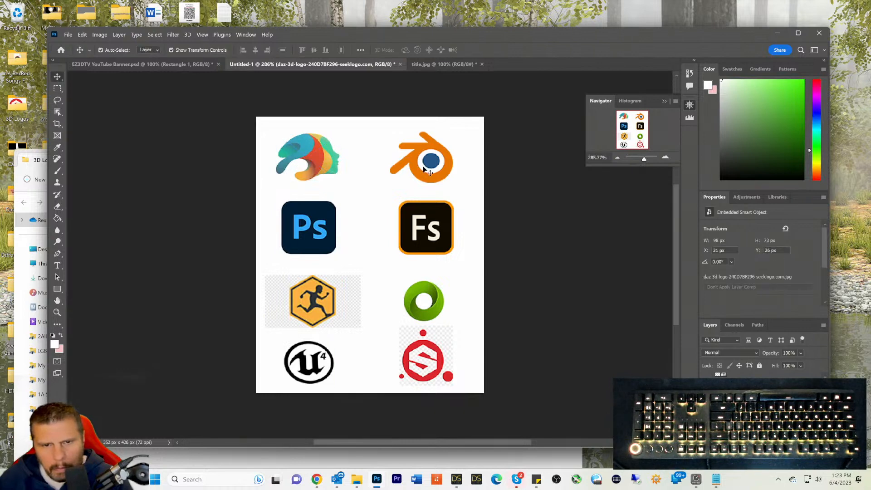
Step: Shrink the Blender logo to about 92 by 75 px at about X 212 px, Y 24 px
left_click(430, 174)
left_click_drag(448, 181, 442, 173)
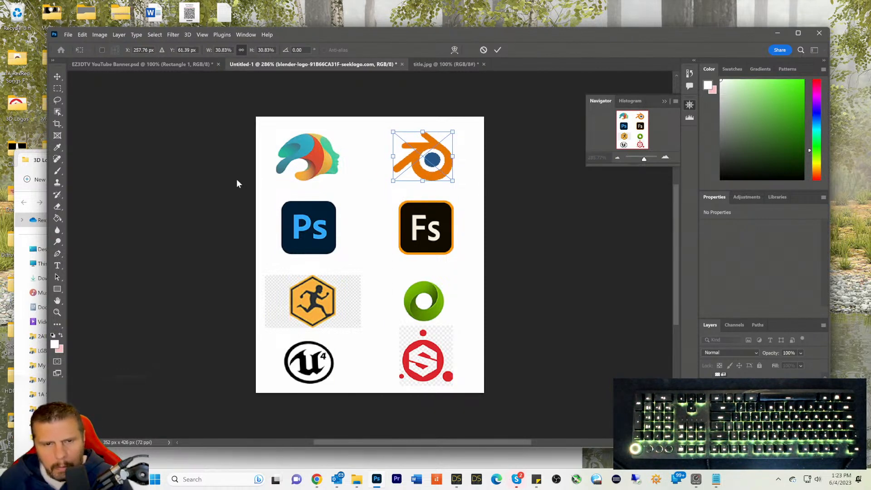
key("Return")
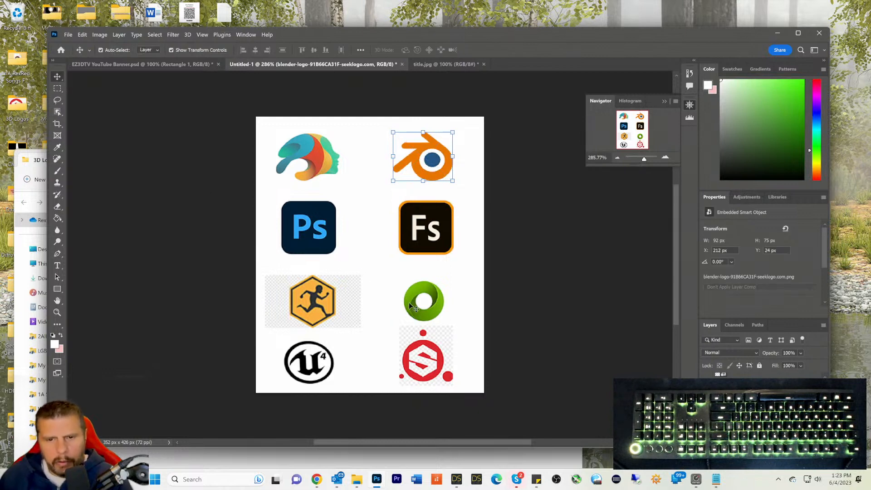
Step: Enlarge the green ring logo's image to about 147 by 82 px and place it at about X 209 px, Y 235 px
left_click(410, 307)
left_click_drag(433, 277, 439, 276)
left_click_drag(441, 278, 484, 271)
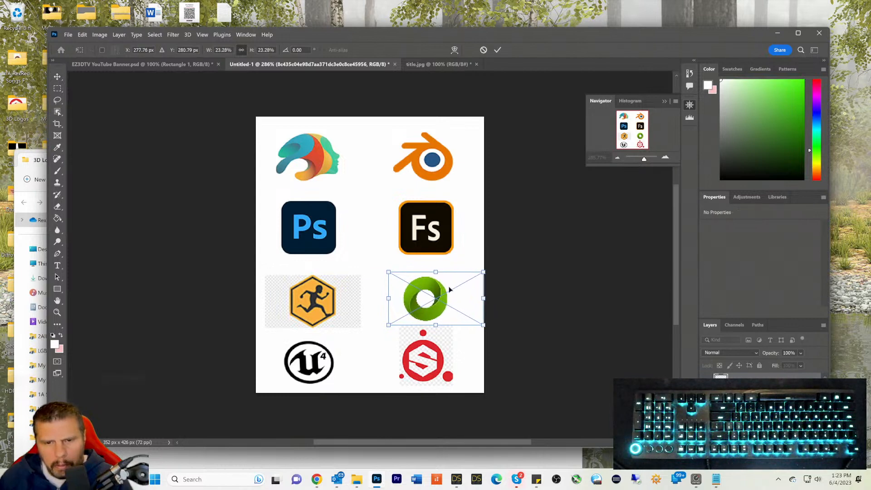
left_click_drag(436, 296, 438, 294)
key("Return")
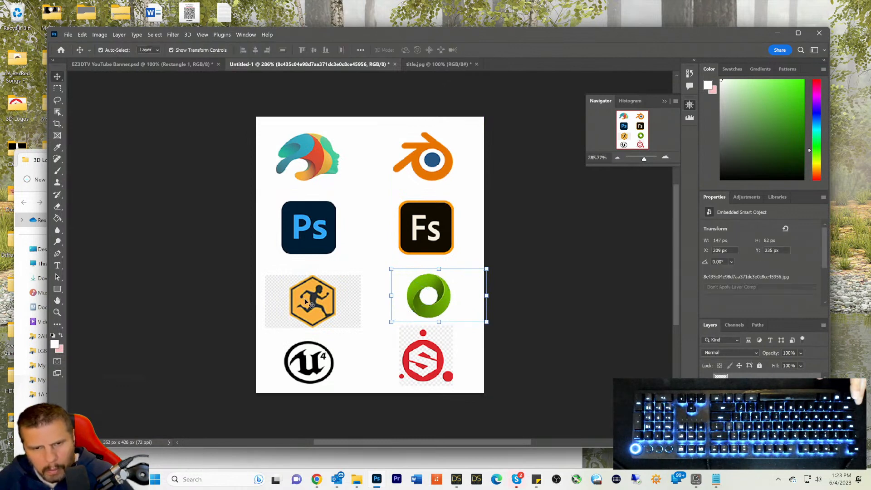
Step: Nudge the running-figure logo up to about Y 240 px, then select the Substance logo
left_click(356, 302)
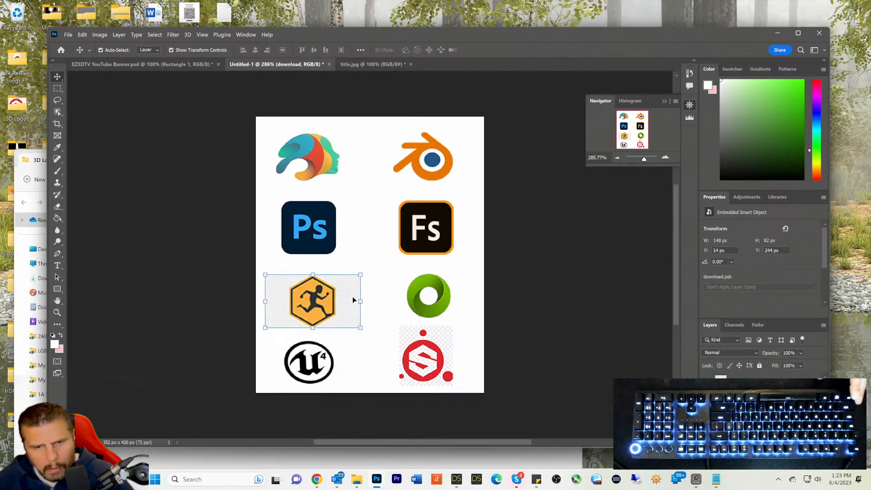
left_click_drag(316, 297, 316, 296)
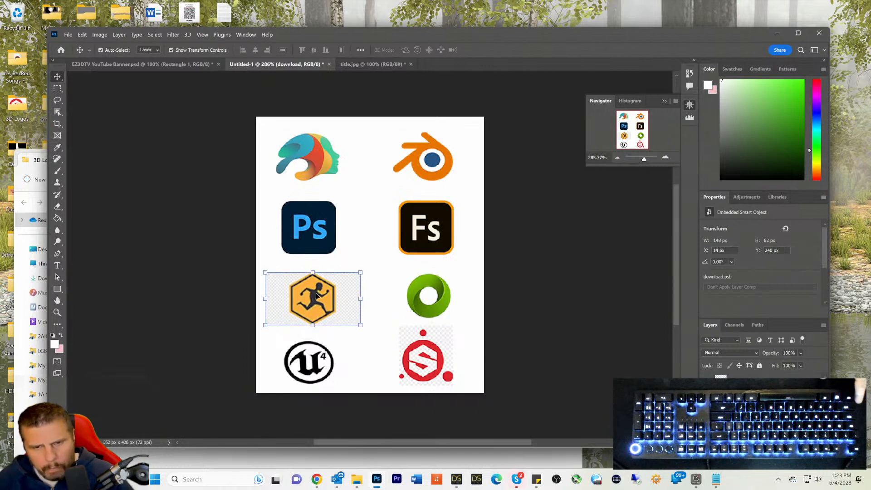
left_click(422, 358)
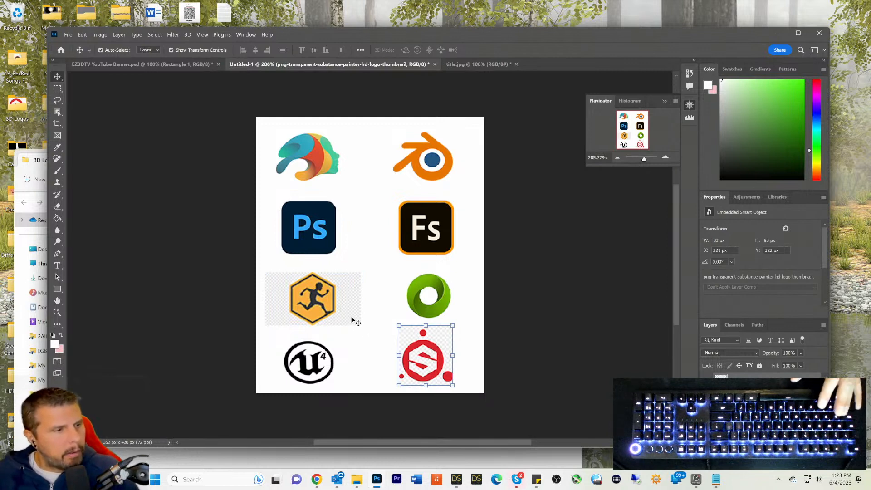
left_click(56, 89)
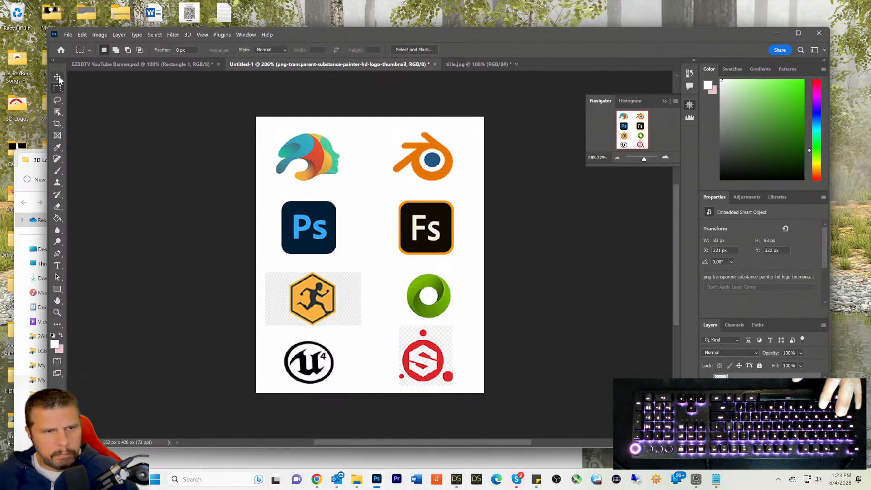
left_click(58, 77)
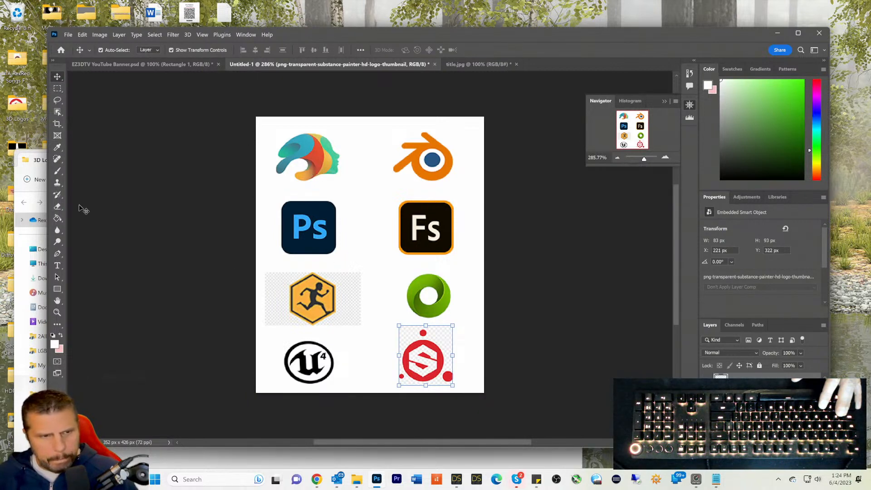
left_click(58, 218)
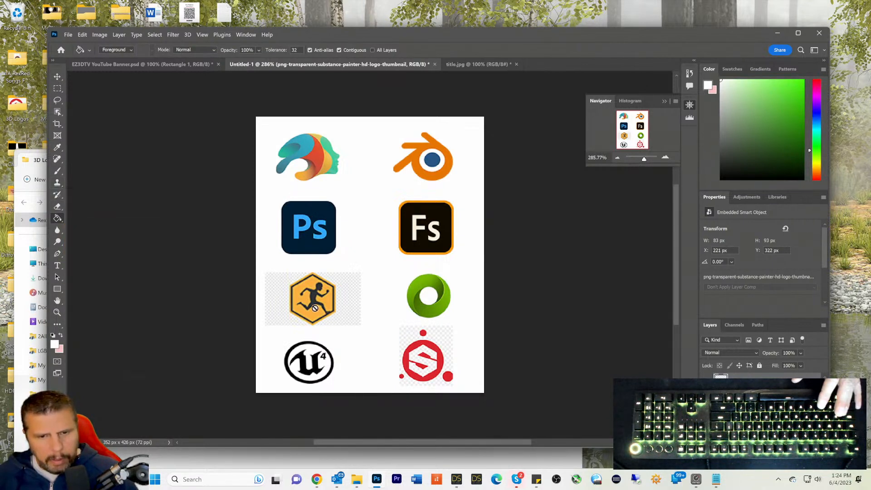
left_click(57, 76)
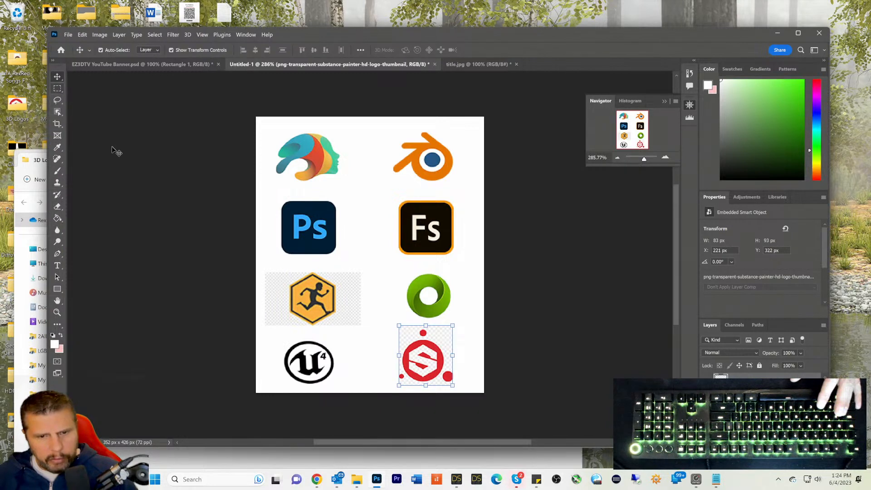
Step: Select the running-figure logo and convert the document's colour depth to 16 Bits/Channel
left_click(292, 302)
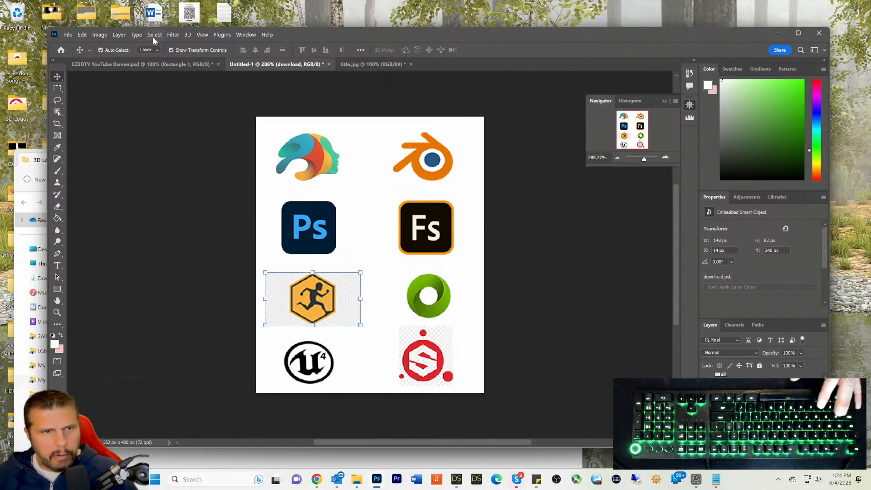
left_click(100, 35)
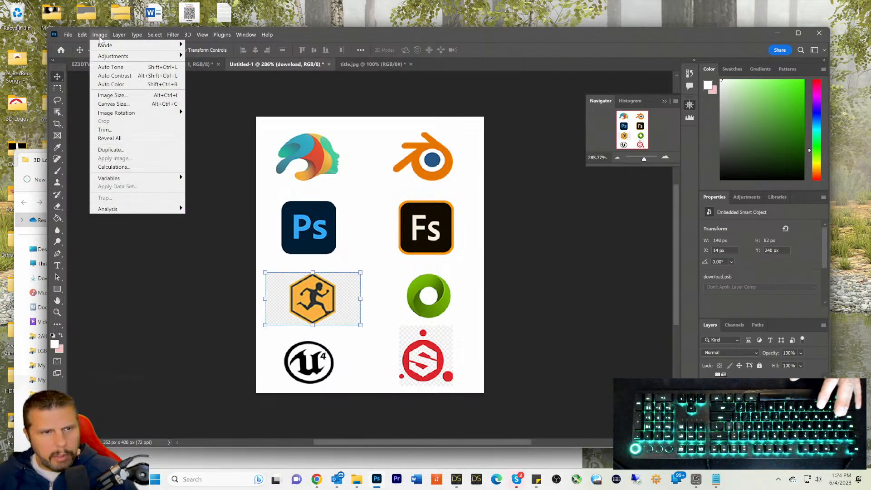
mouse_move(108, 47)
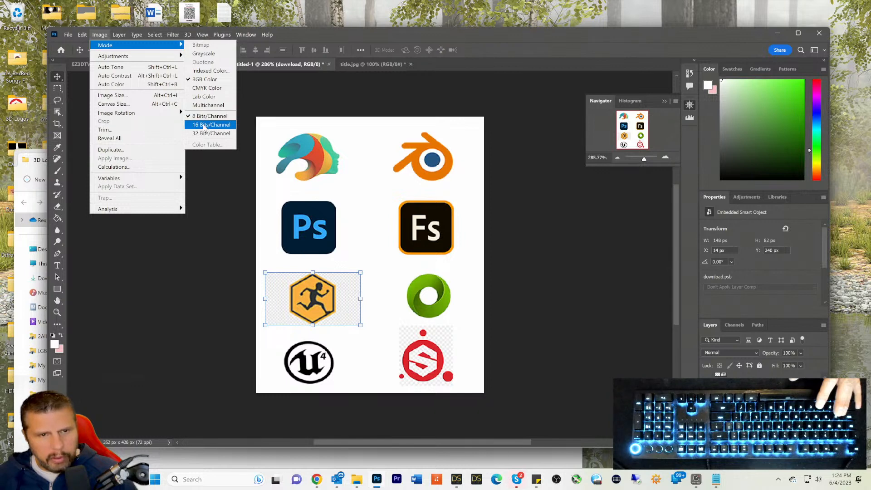
left_click(204, 123)
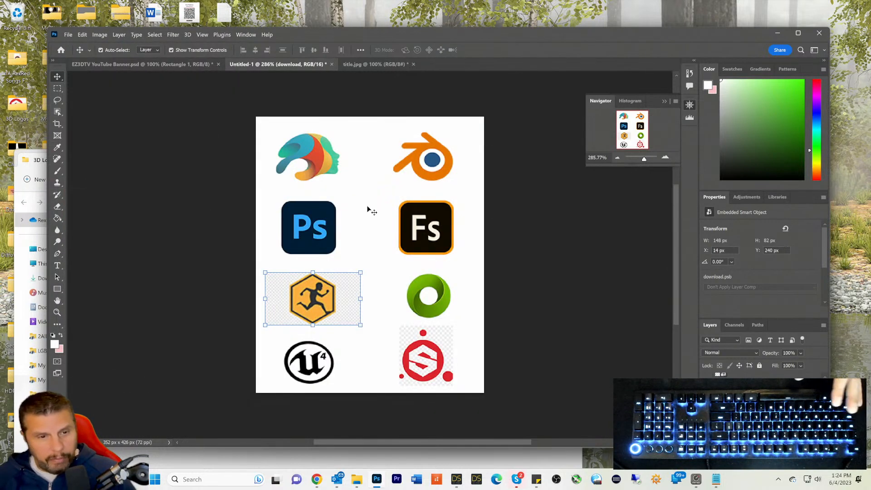
Step: Rasterize the running-figure logo and fill the checkered areas on both sides of the hexagon with white using the Paint Bucket
left_click(57, 218)
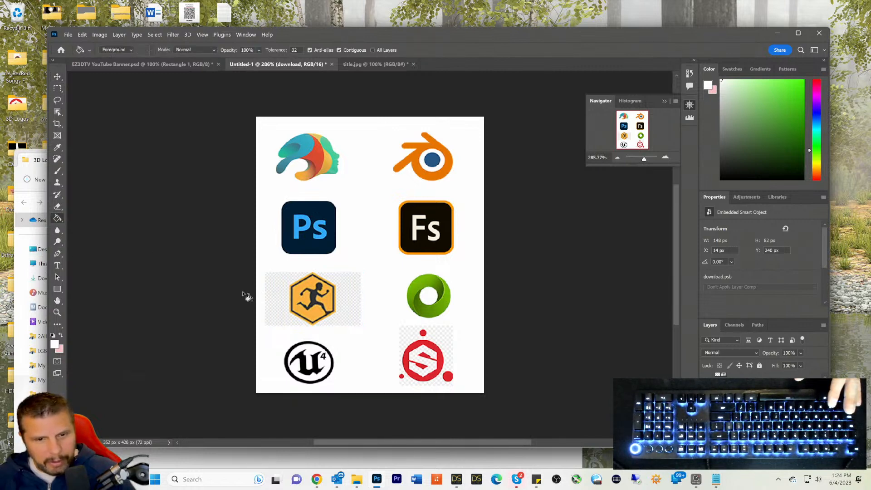
left_click(278, 299)
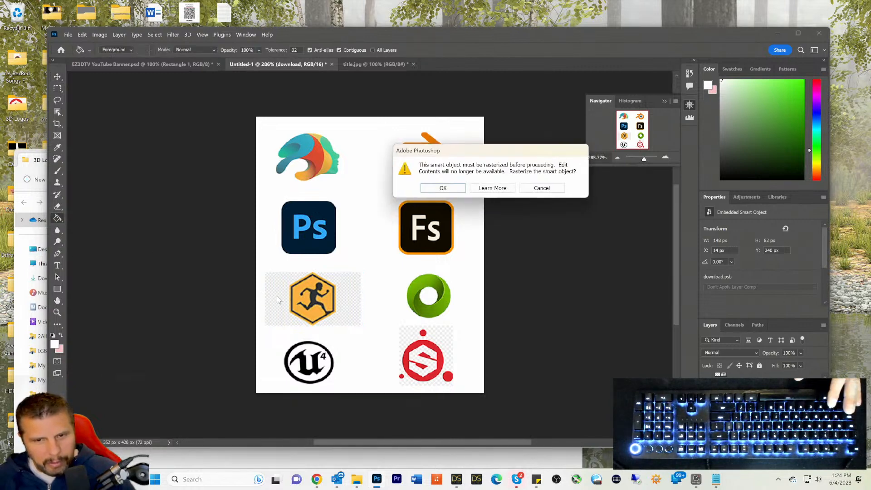
left_click(442, 188)
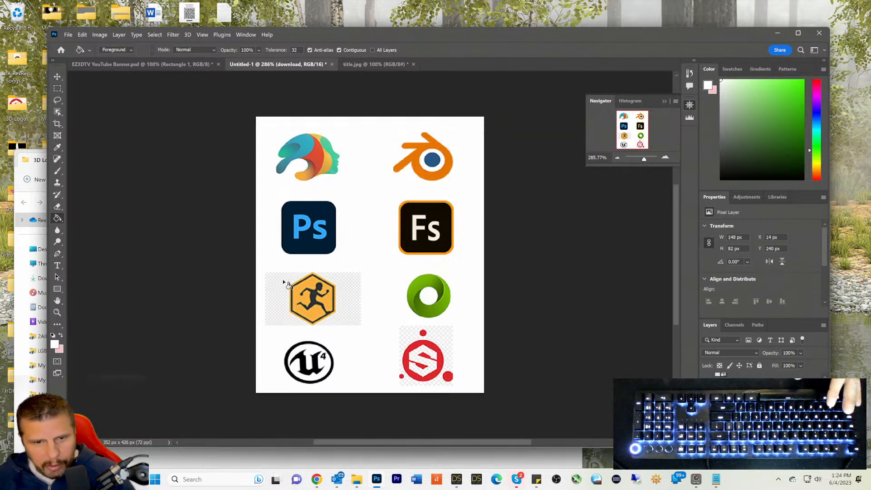
left_click(283, 281)
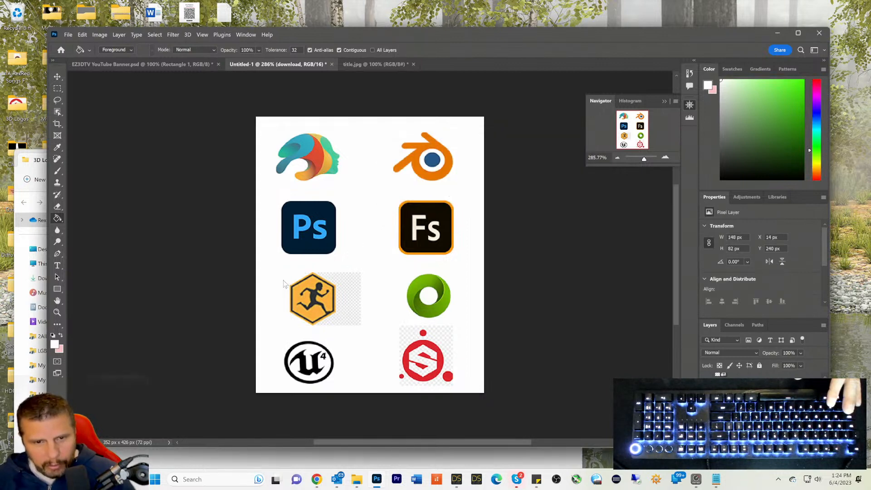
left_click(347, 314)
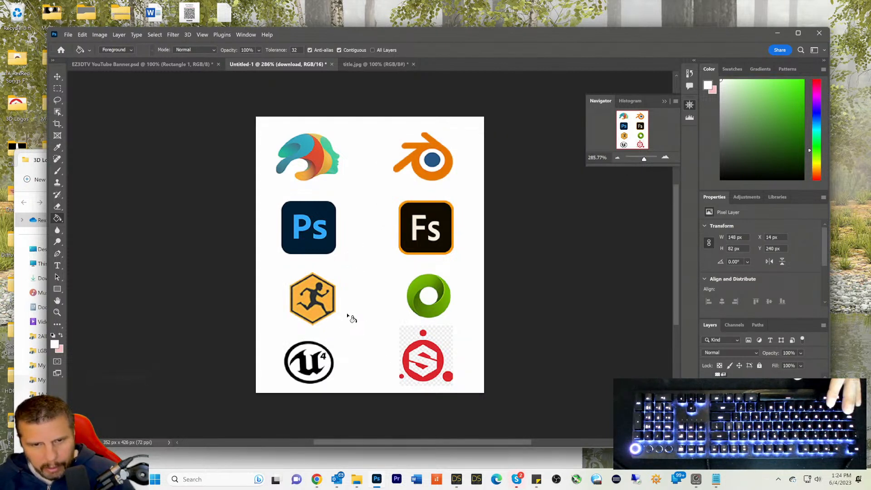
Step: Try to fill the Substance logo's checkered background with white and undo that fill
left_click(442, 359)
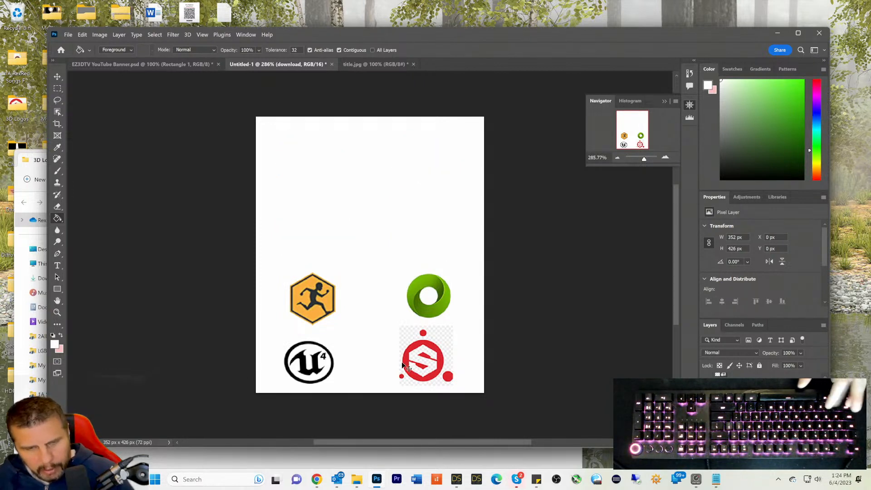
key("ctrl+z")
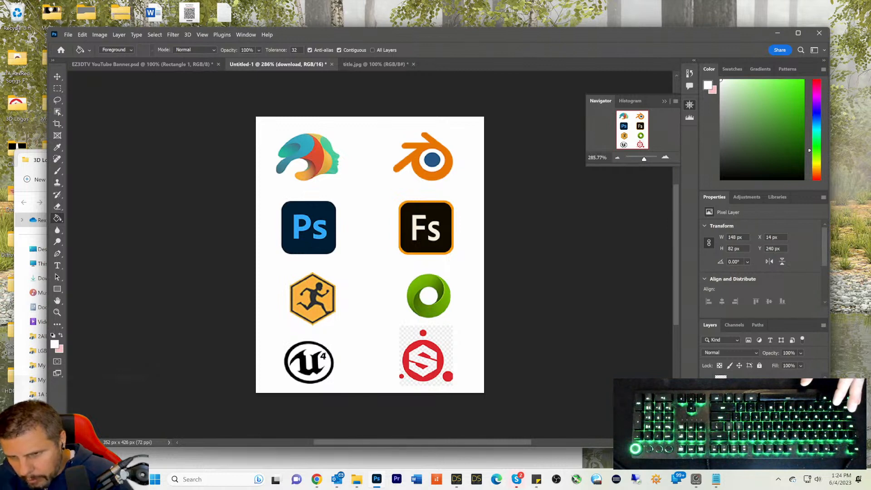
Step: Select the Substance logo's layer, rasterize it and fill its checkered background with white using the Paint Bucket
left_click(762, 381)
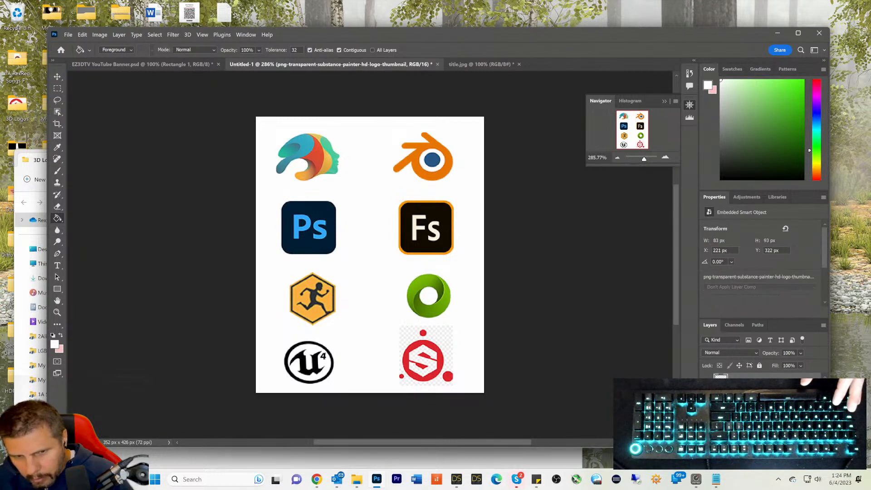
left_click(58, 77)
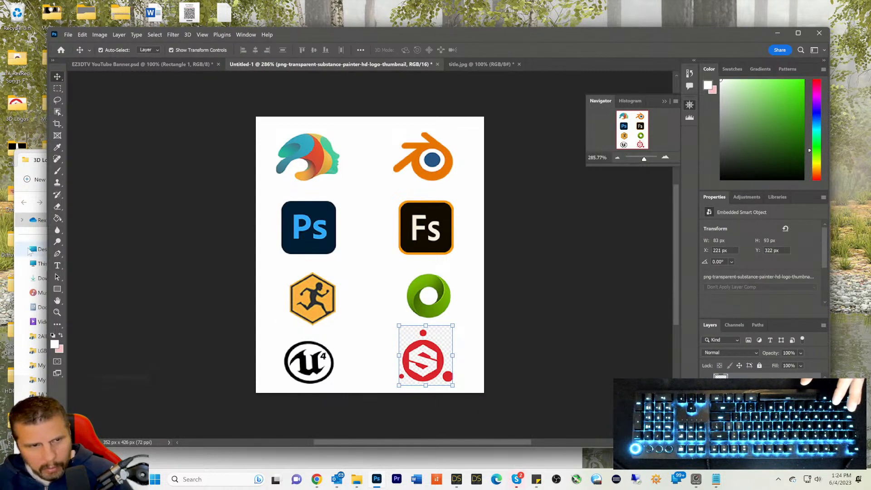
left_click(57, 219)
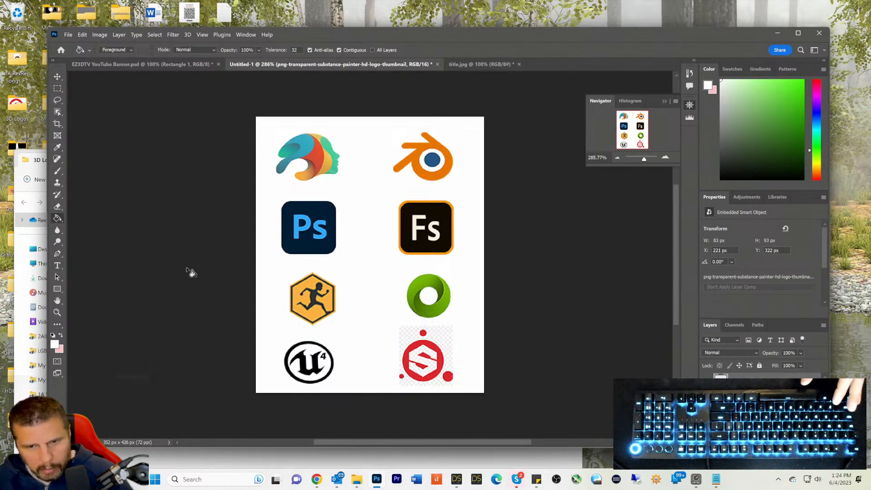
left_click(413, 341)
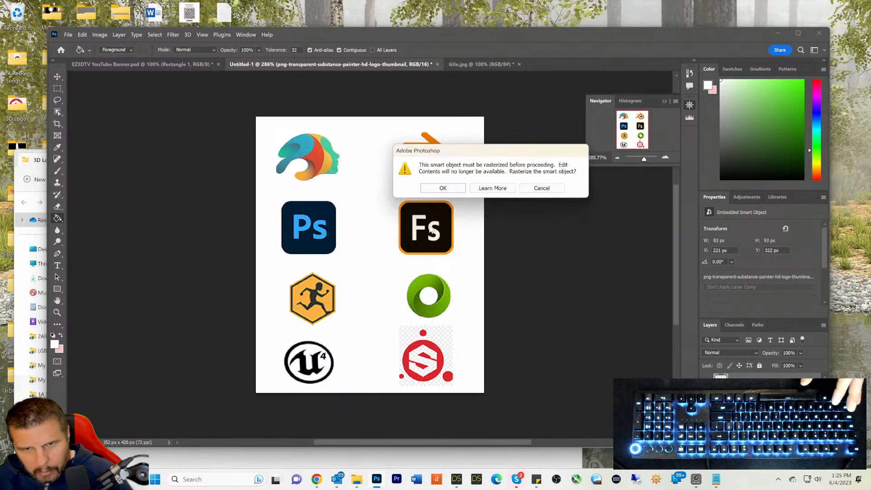
left_click(442, 188)
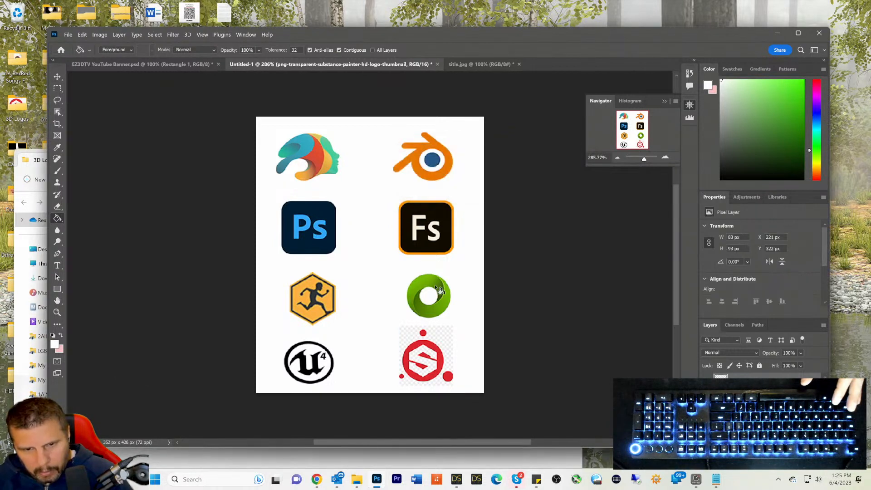
left_click(411, 338)
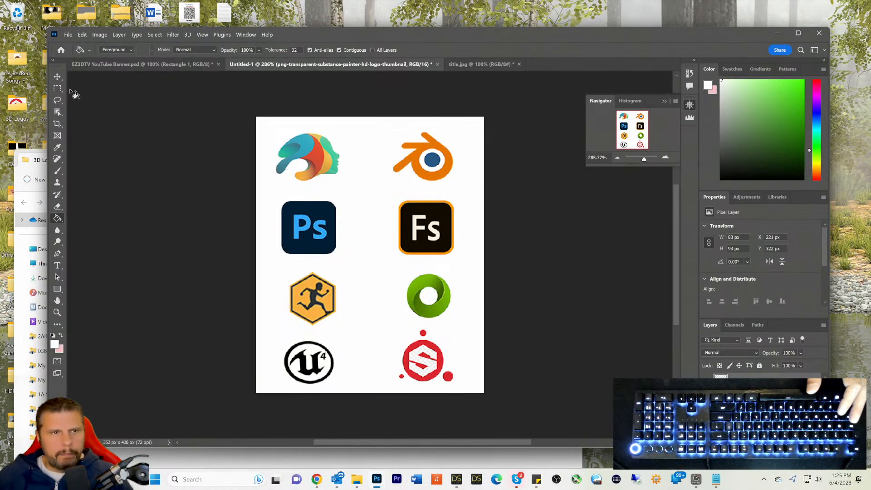
Step: Shrink the Blender logo to about 89 by 72 px and place it at about X 218 px, Y 19 px
left_click(58, 77)
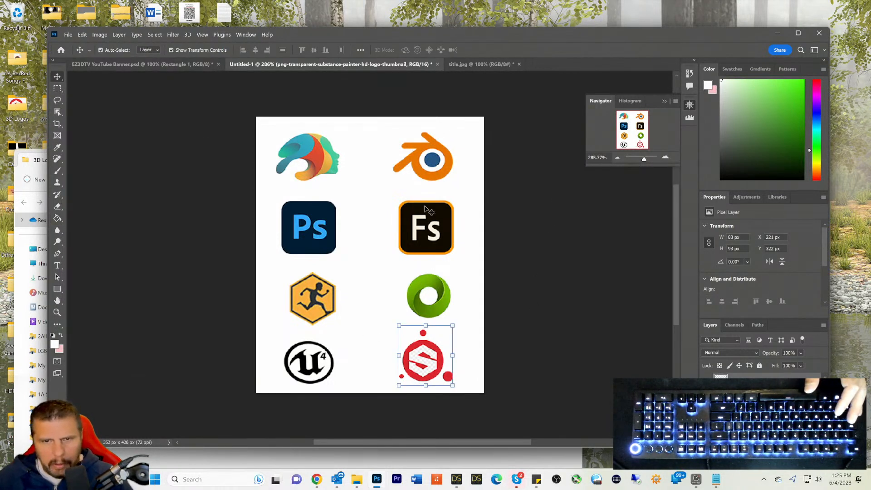
left_click(429, 169)
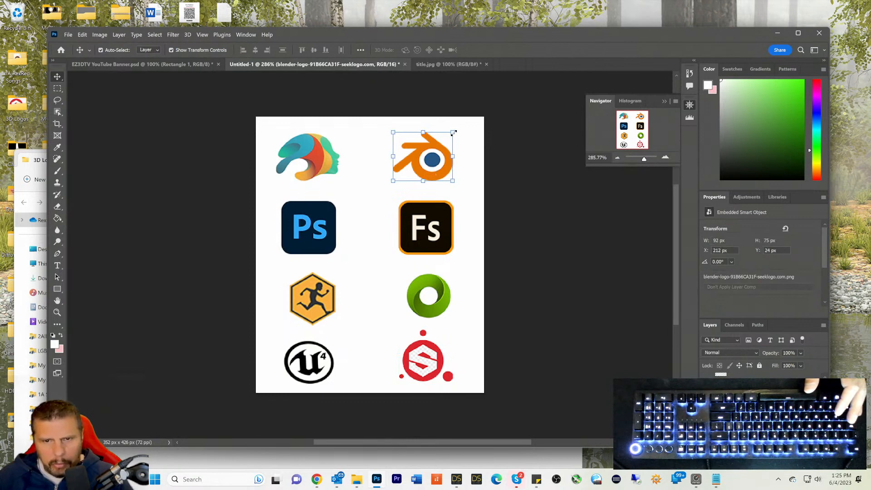
left_click_drag(454, 132, 451, 134)
left_click_drag(432, 166, 436, 161)
key("Return")
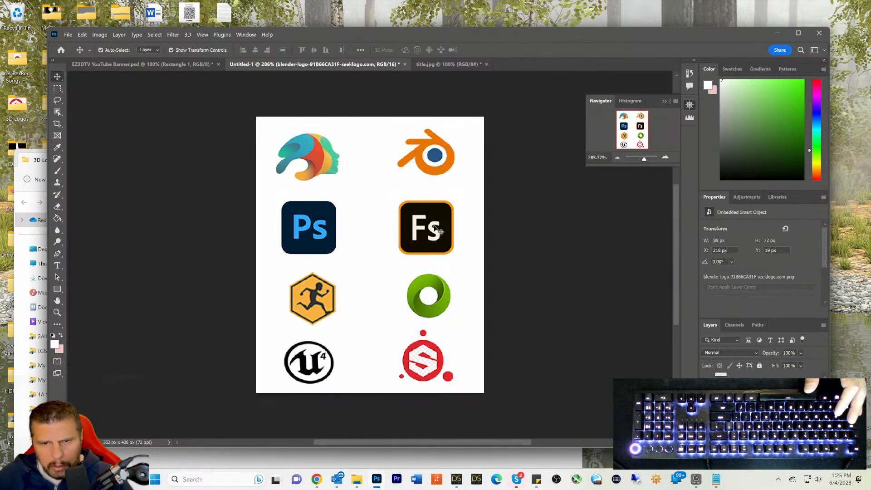
Step: Move the Fs logo up to leave 30 px gaps above and below, and shift the green ring logo slightly up and left beneath it
left_click_drag(436, 228, 437, 224)
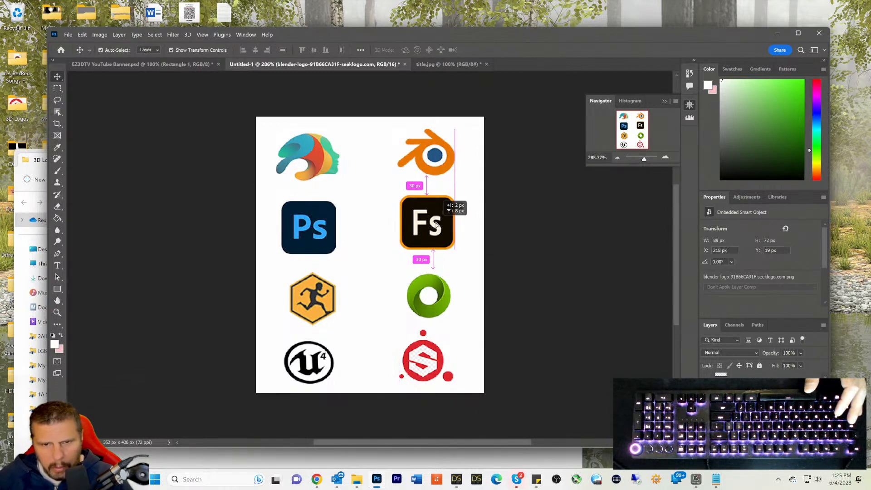
left_click(432, 293)
left_click_drag(432, 293, 429, 285)
left_click_drag(428, 363, 429, 363)
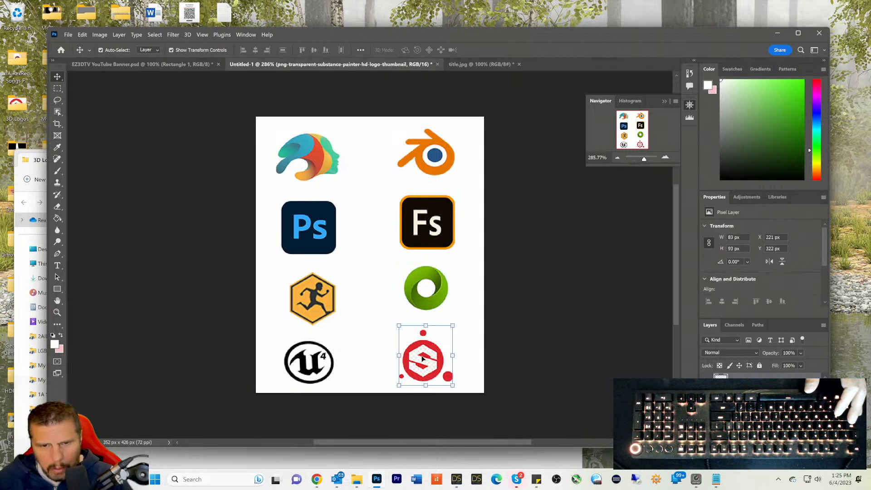
Step: Scale the Daz 3D head logo to about 30.69% and place its centre at about X 81.5 px, Y 56.8 px
left_click(307, 177)
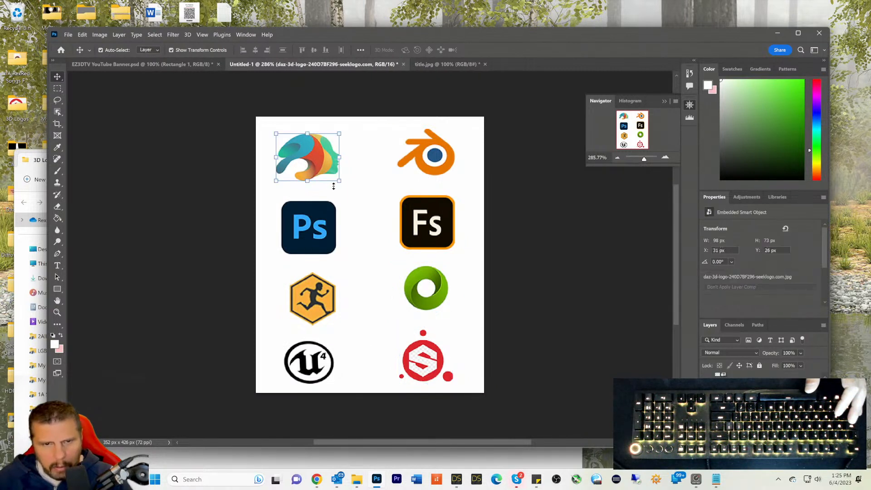
left_click_drag(340, 183, 309, 161)
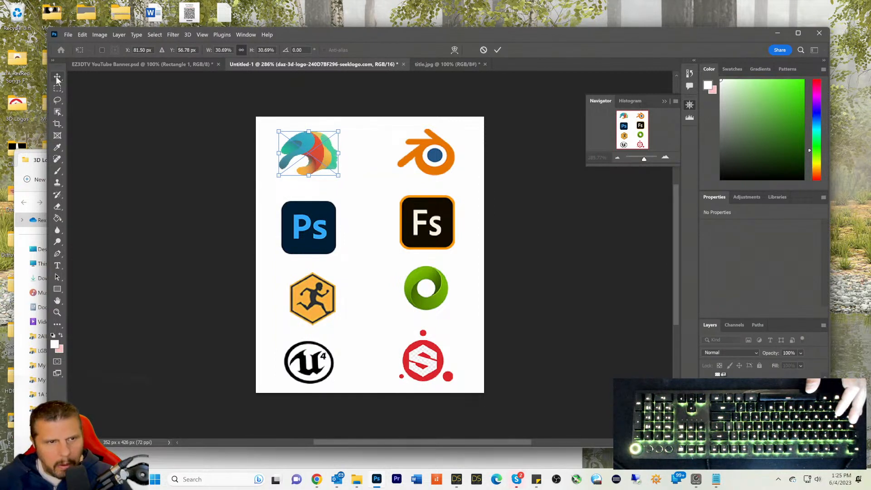
key("Return")
Step: Shrink the Photoshop logo's image to about 107 by 80 px and place it at about X 28 px, Y 121 px
left_click(301, 230)
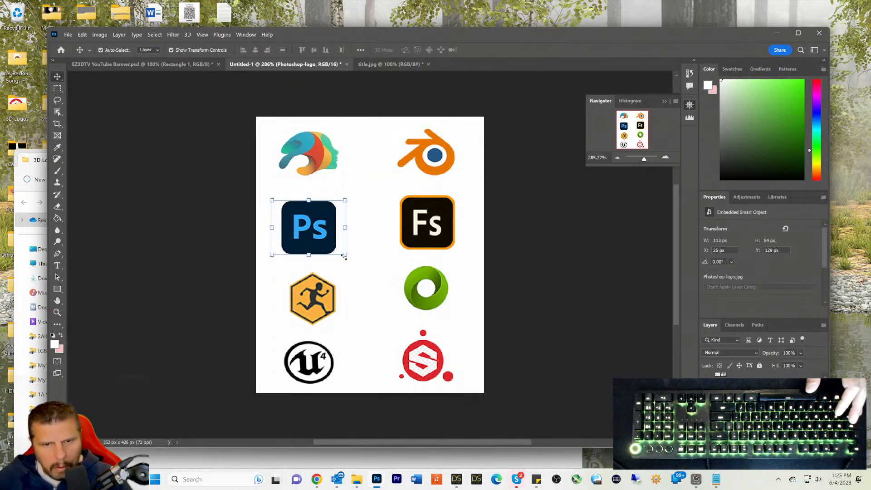
left_click_drag(343, 257, 313, 244)
left_click(57, 89)
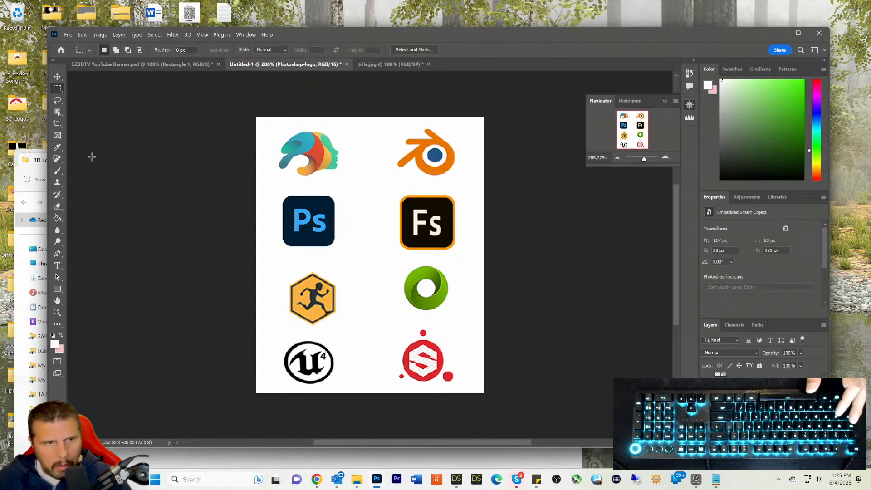
Step: Move the running-figure logo to about X 8 px, Y 226 px and the Unreal logo to about X 34 px, Y 332 px
left_click(57, 76)
left_click(319, 302)
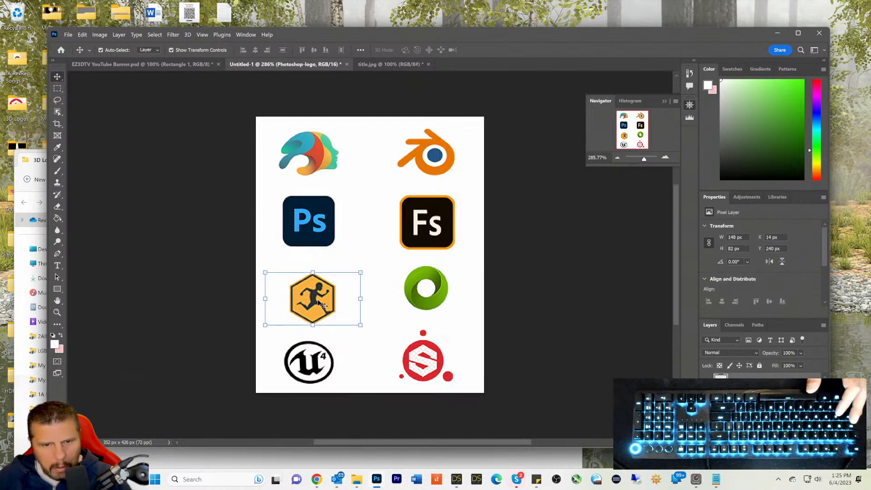
left_click_drag(319, 302, 316, 297)
left_click_drag(316, 360, 309, 356)
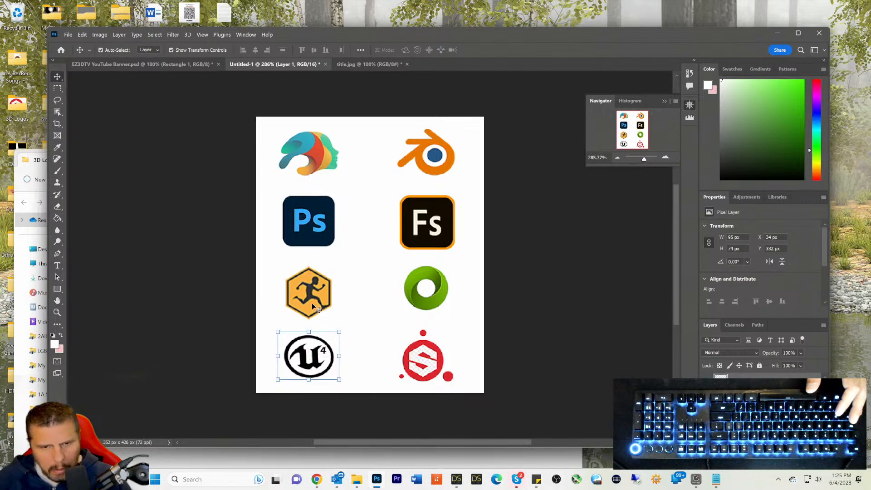
left_click_drag(313, 307, 312, 300)
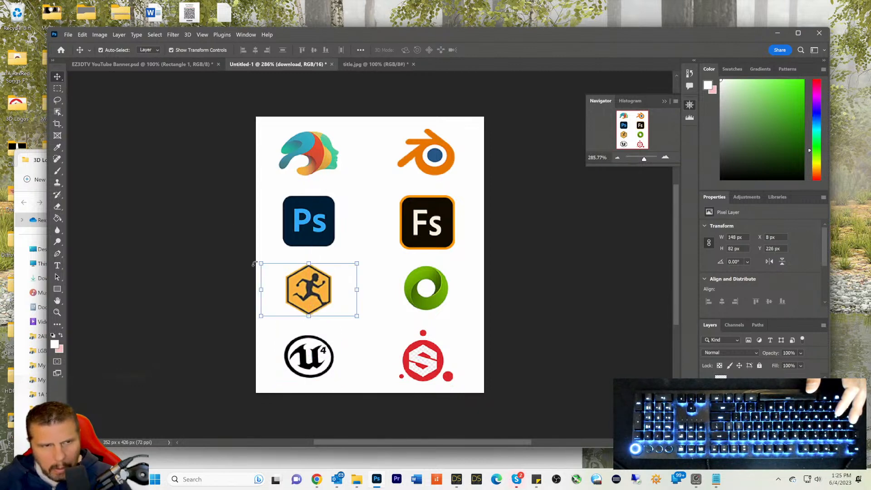
Step: Fill the Background layer with a pale mint green foreground colour using the Paint Bucket
left_click(57, 88)
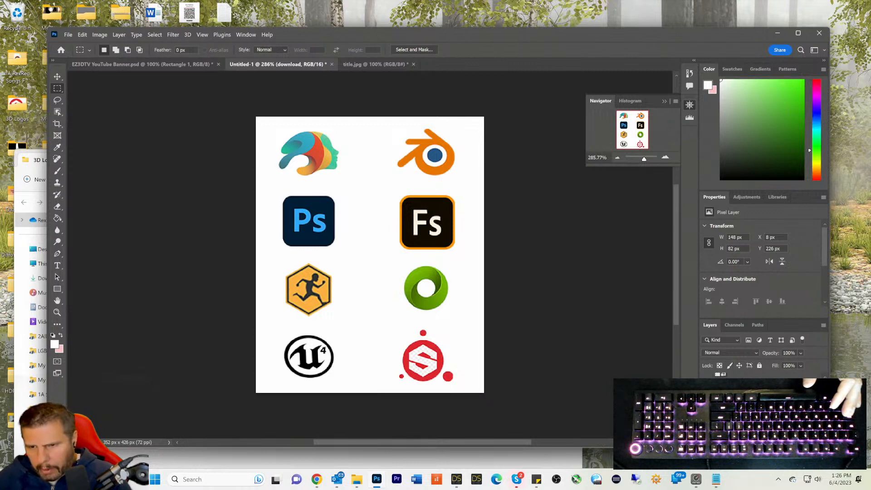
left_click(744, 427)
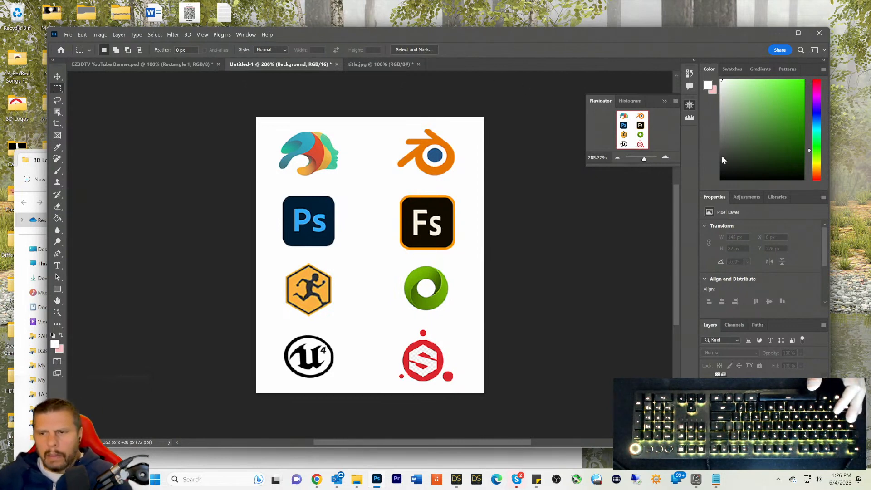
left_click(751, 86)
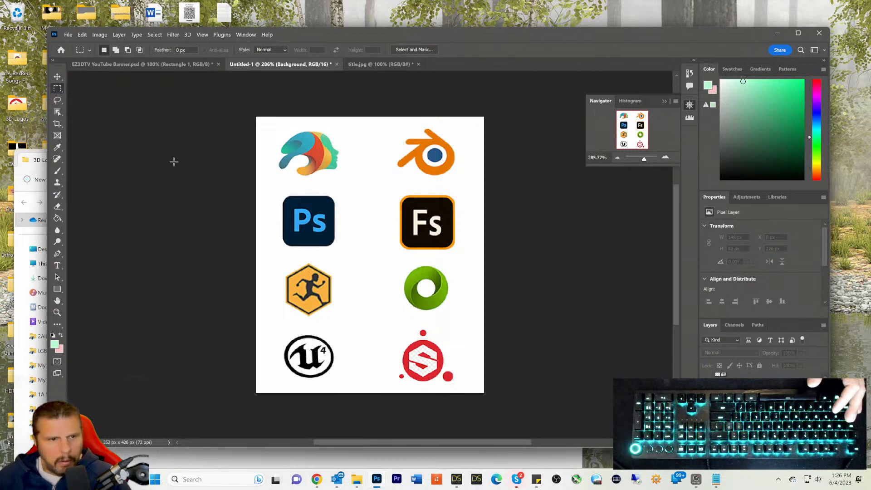
left_click(57, 219)
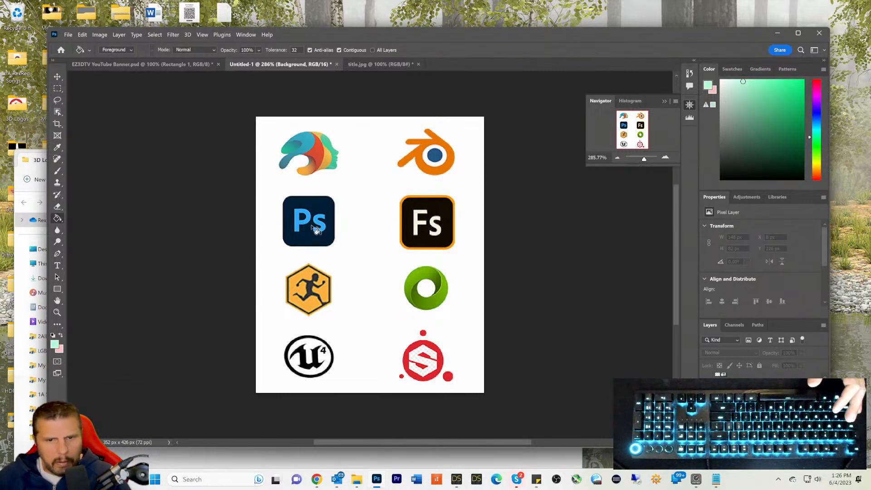
left_click(358, 234)
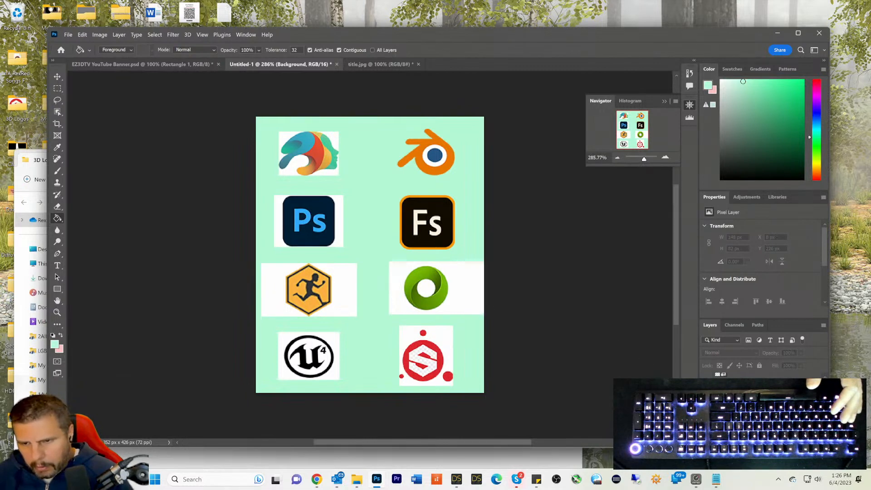
Step: Rasterize the Daz 3D head logo and fill all the white areas around it with the same mint green
left_click(753, 419)
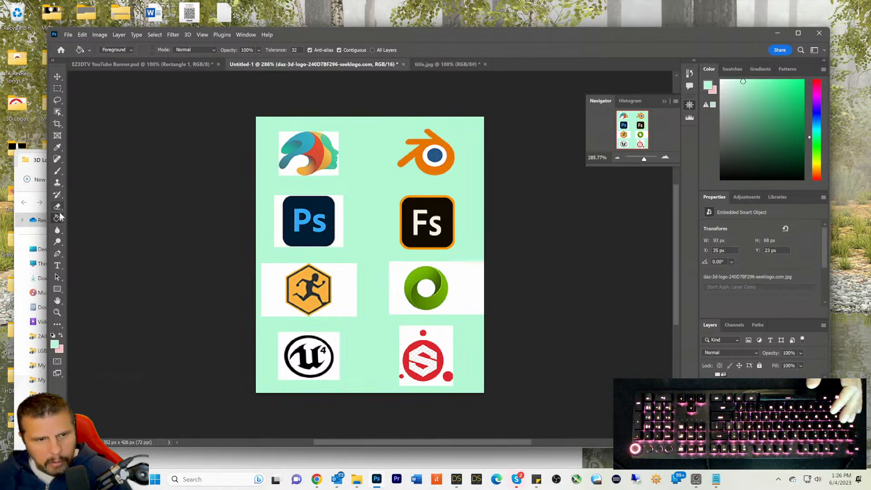
left_click(297, 165)
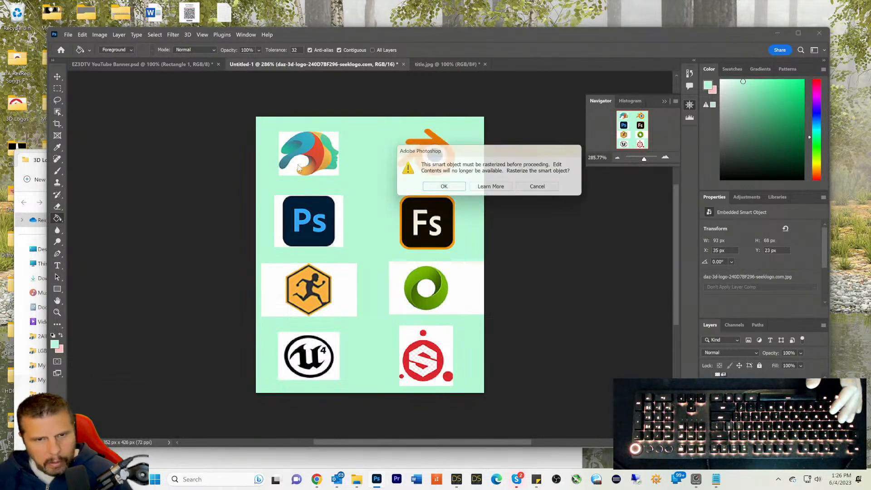
left_click(443, 188)
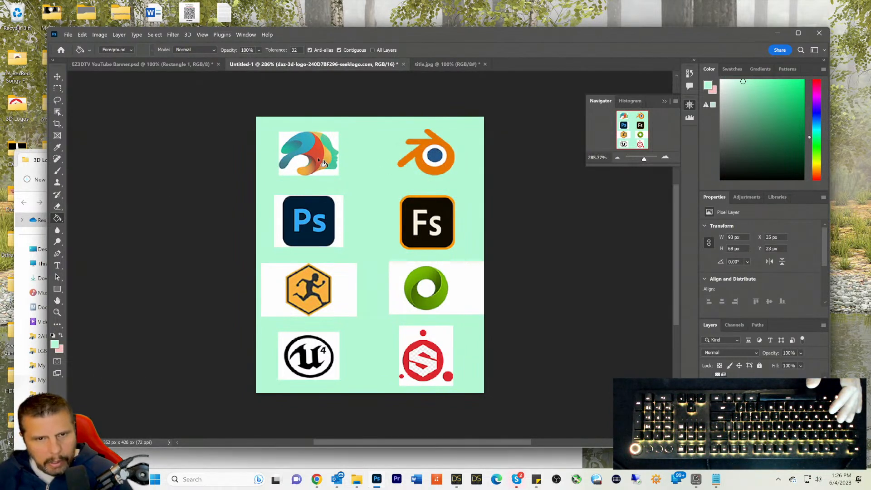
left_click(295, 169)
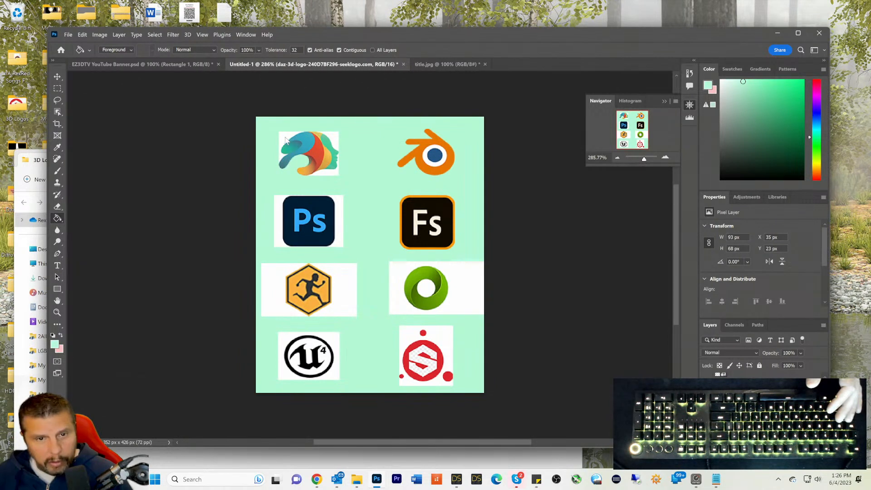
left_click(290, 140)
left_click(328, 172)
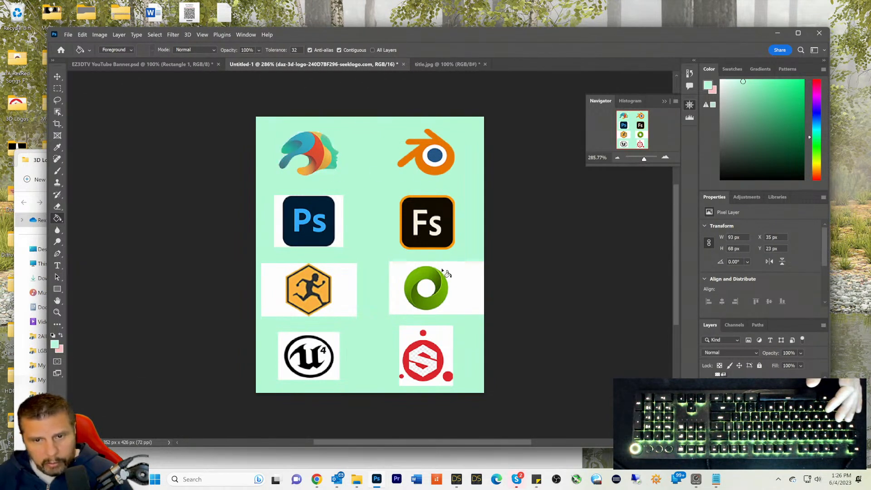
Step: Rasterize the Photoshop logo layer and fill the white area around the logo with mint green
left_click(341, 233)
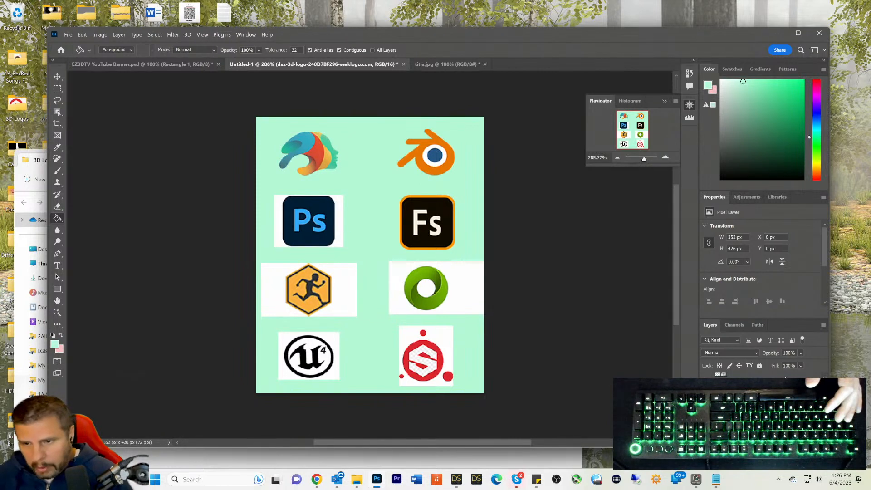
left_click(753, 406)
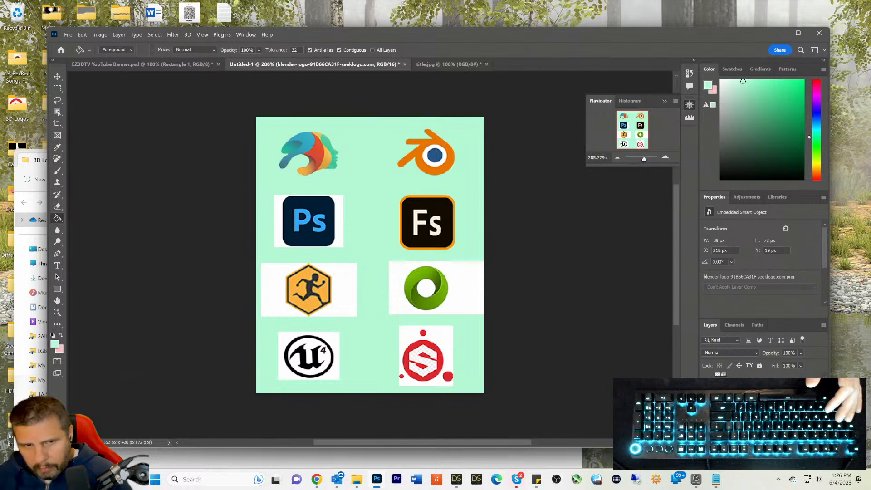
left_click(752, 417)
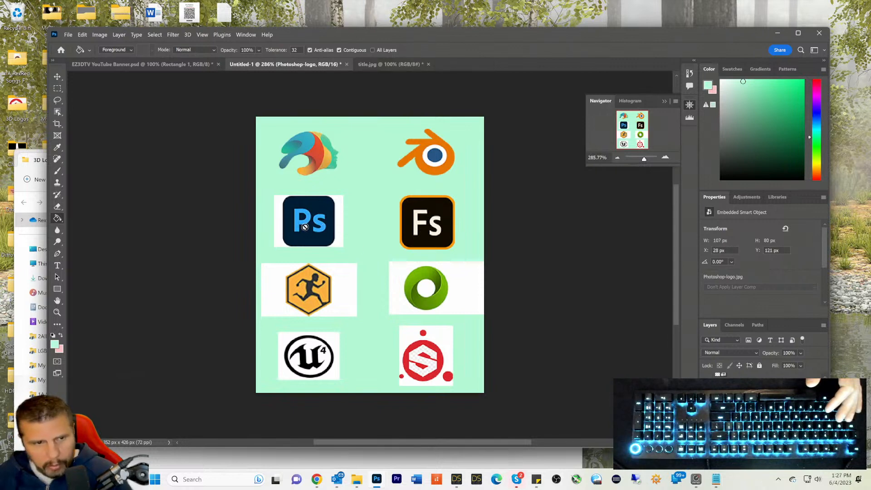
left_click(304, 226)
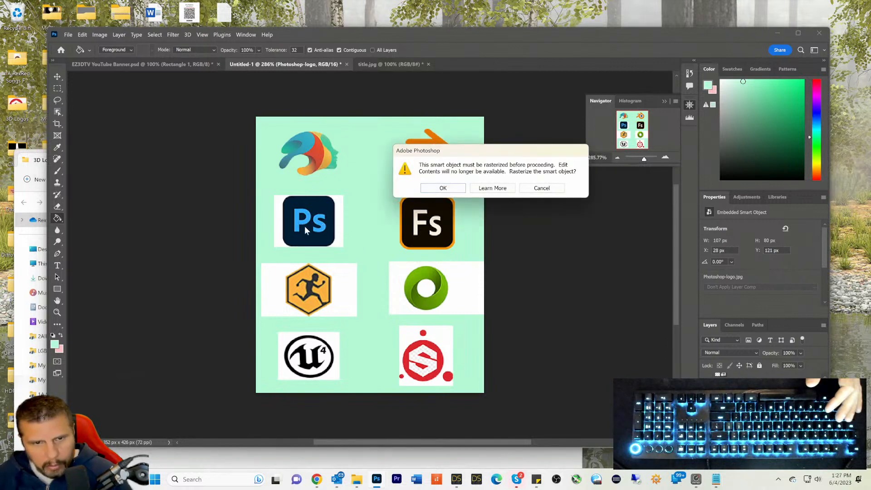
left_click(441, 190)
left_click(341, 222)
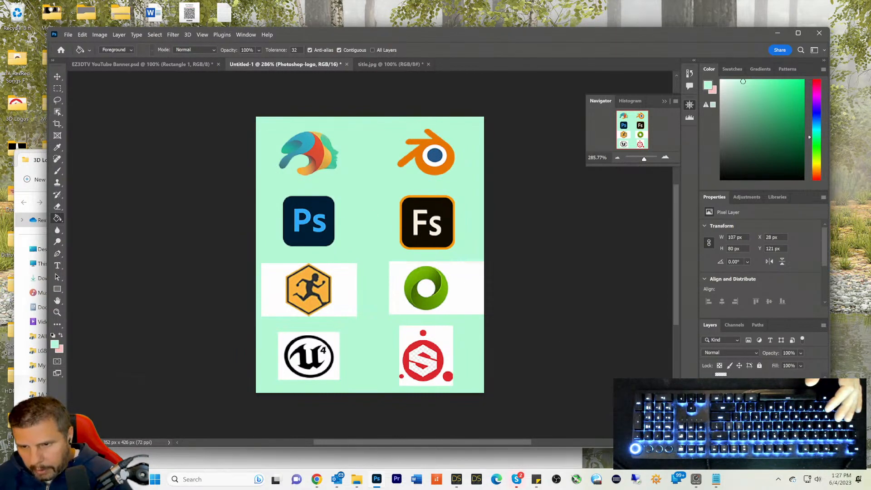
Step: Fill the white areas on both sides of the running-figure logo with mint green on its own layer
left_click(744, 403)
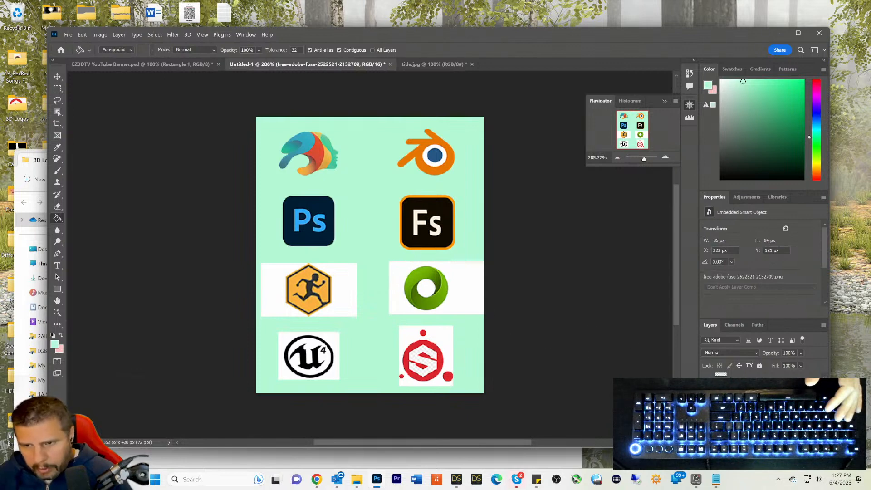
left_click(744, 417)
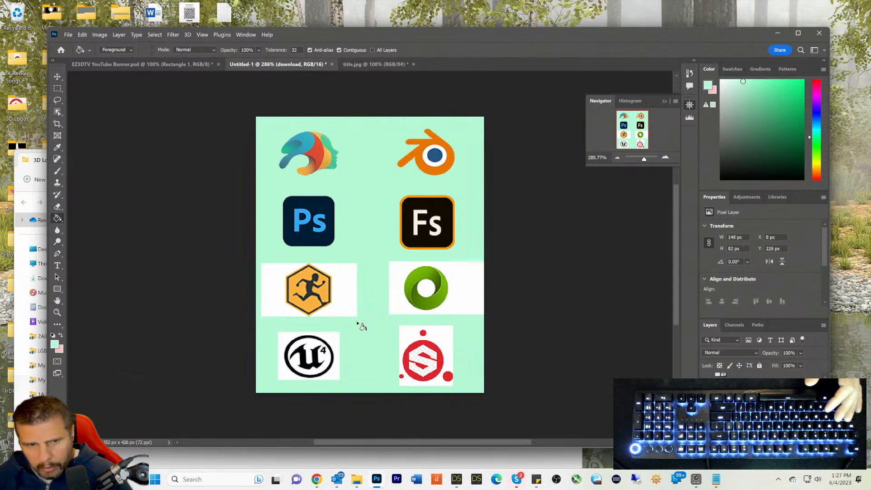
left_click(339, 305)
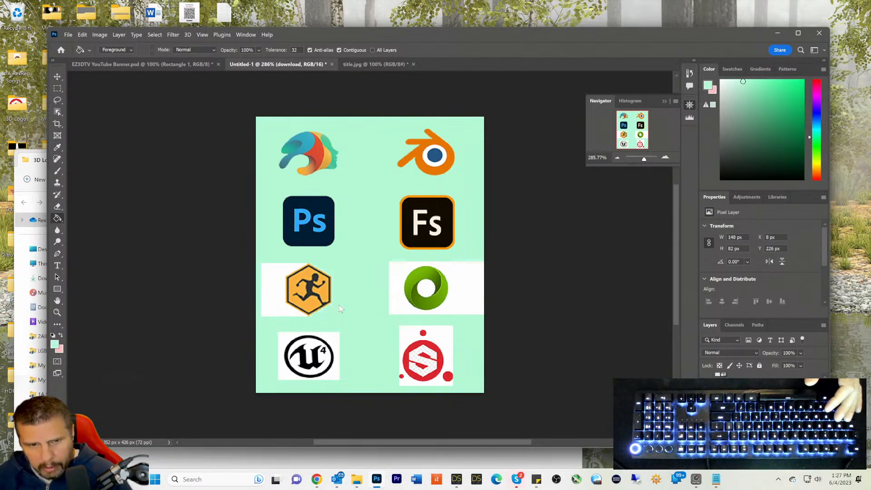
left_click(274, 303)
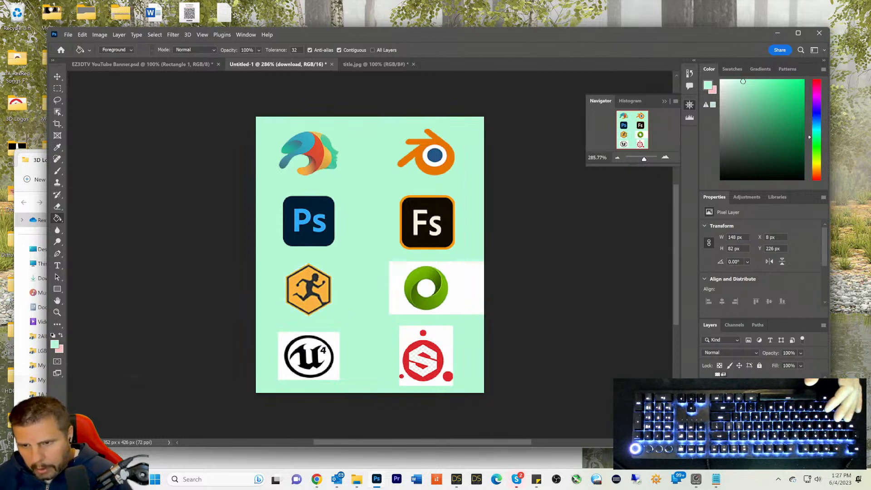
Step: Rasterize the green ring logo and fill the white area around it with mint green, keeping its centre white
left_click(744, 408)
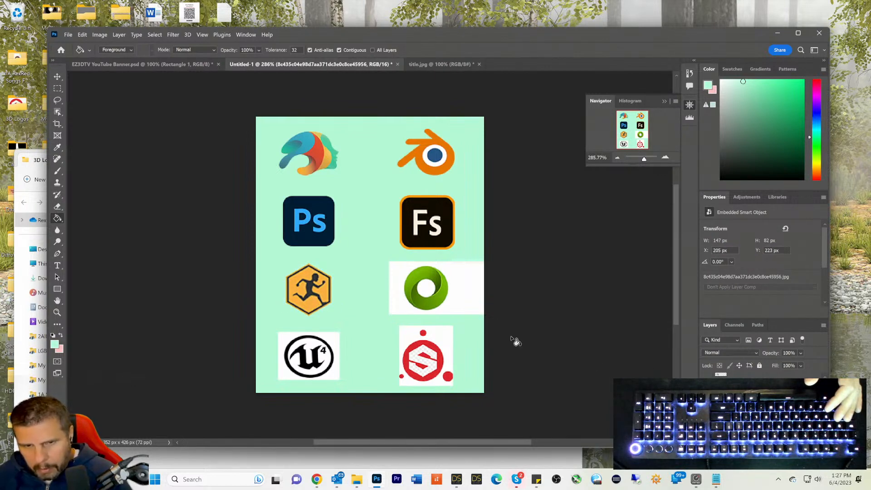
left_click(454, 295)
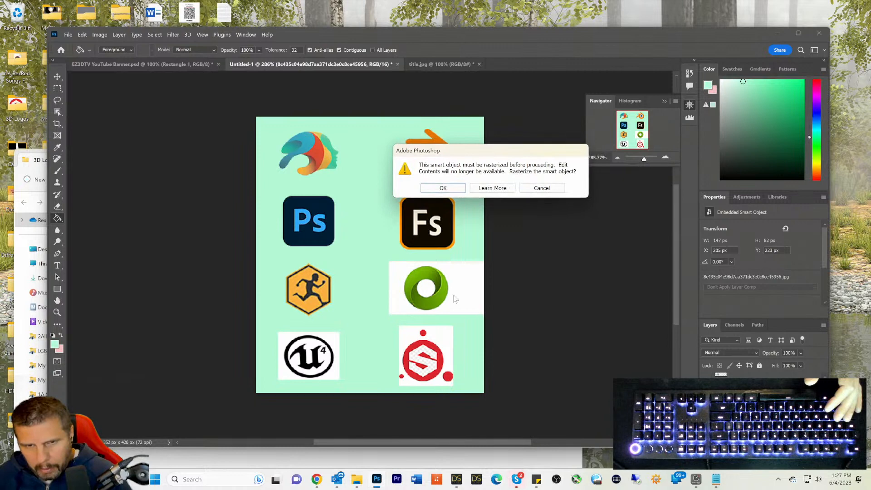
left_click(443, 188)
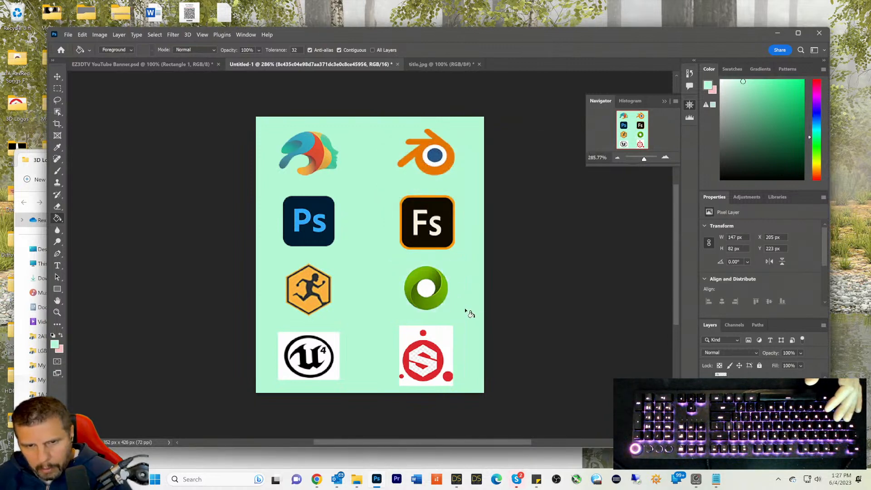
left_click(427, 288)
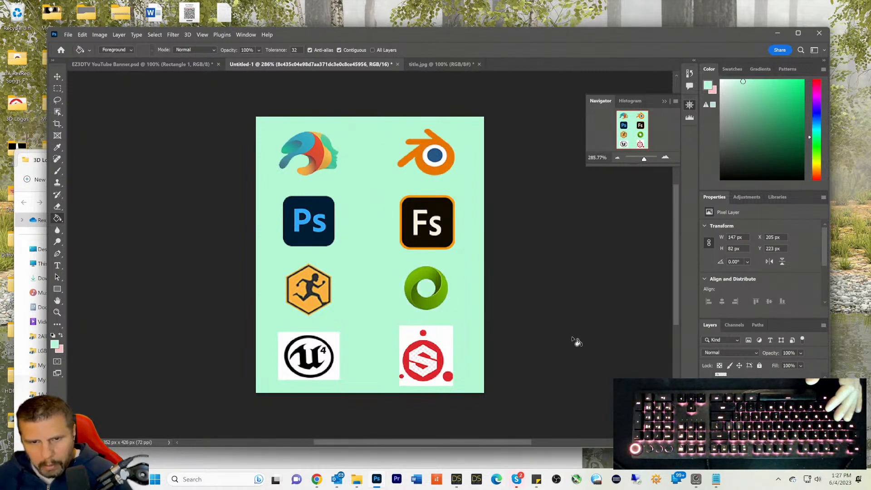
key("ctrl+z")
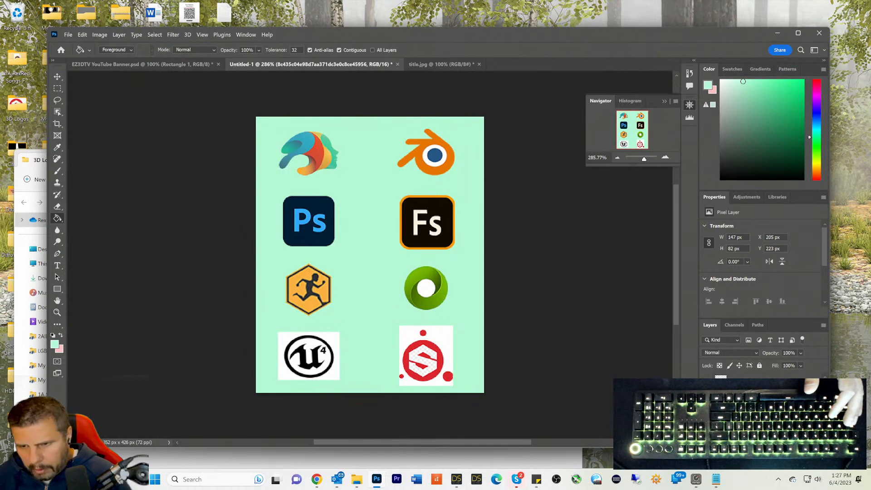
Step: Fill the white areas around the Unreal and Substance Painter logos with mint green, each on its own layer
left_click(749, 419)
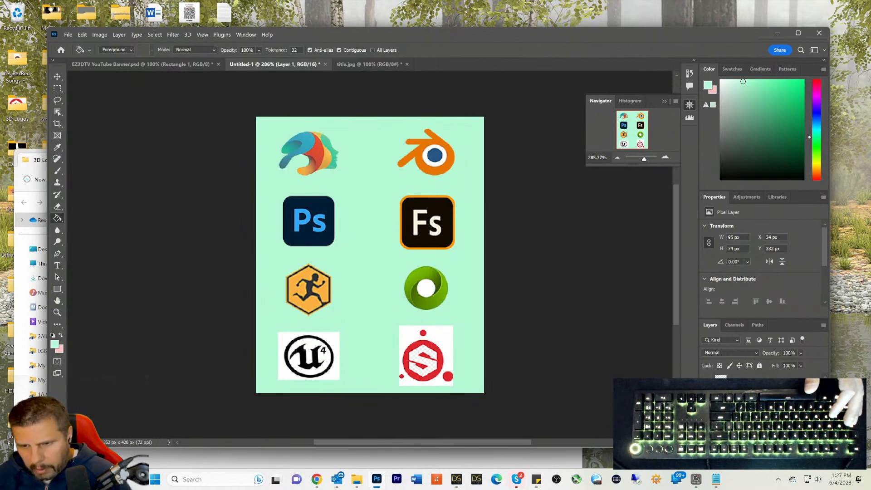
left_click(334, 341)
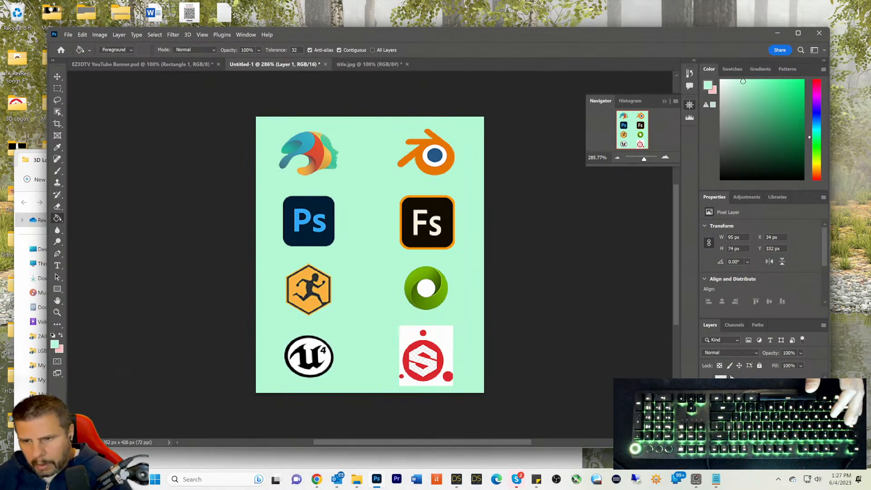
left_click(753, 381)
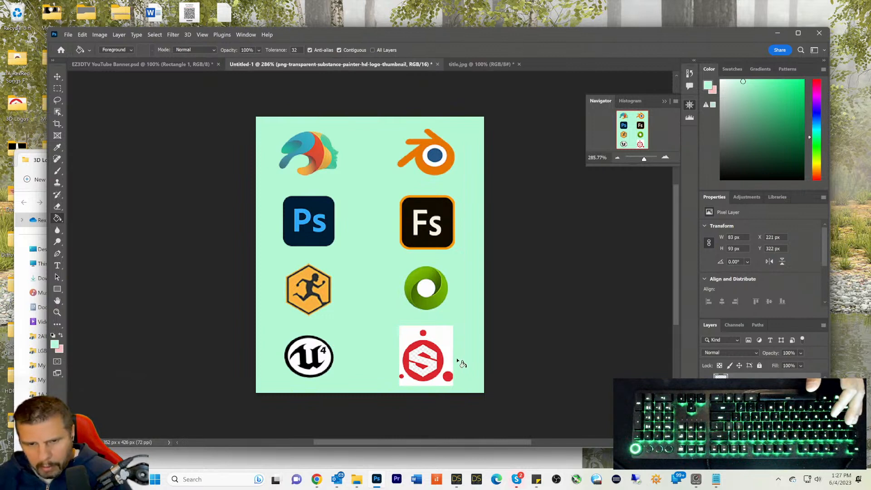
left_click(448, 348)
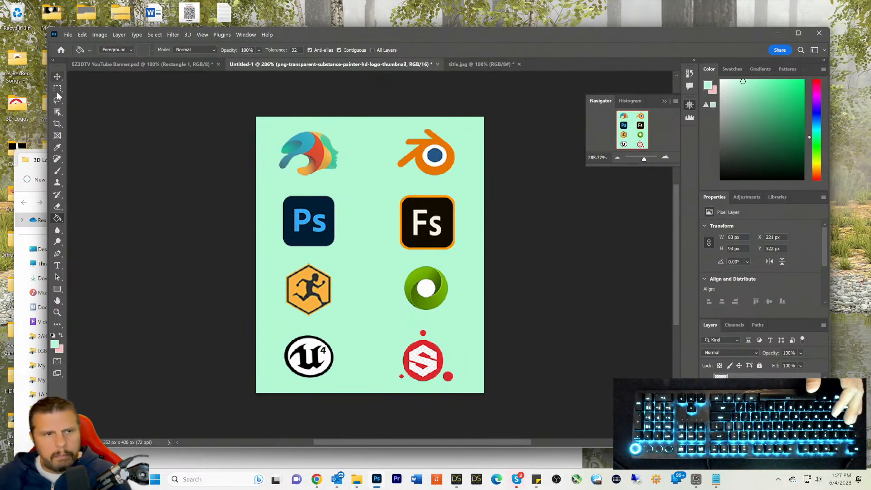
Step: Draw a rectangle shape covering the whole canvas, adjusted to 352 by 426 px at X 0 px, Y 0 px
left_click(57, 77)
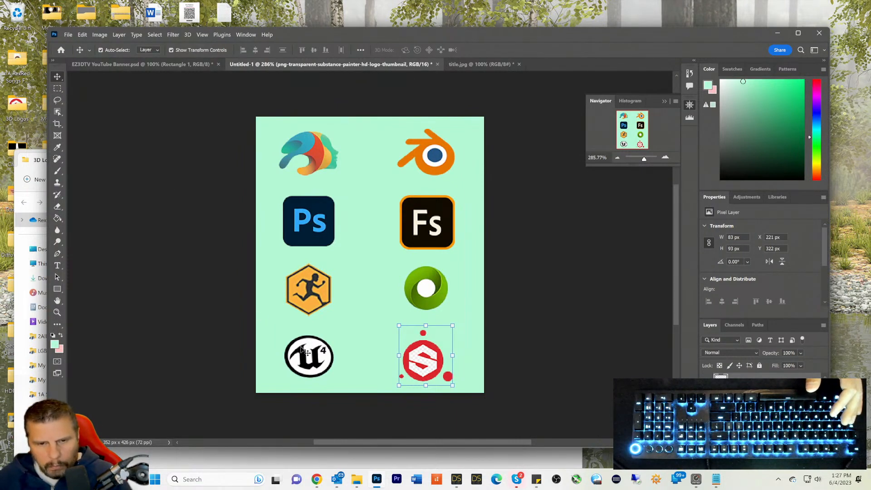
left_click(58, 88)
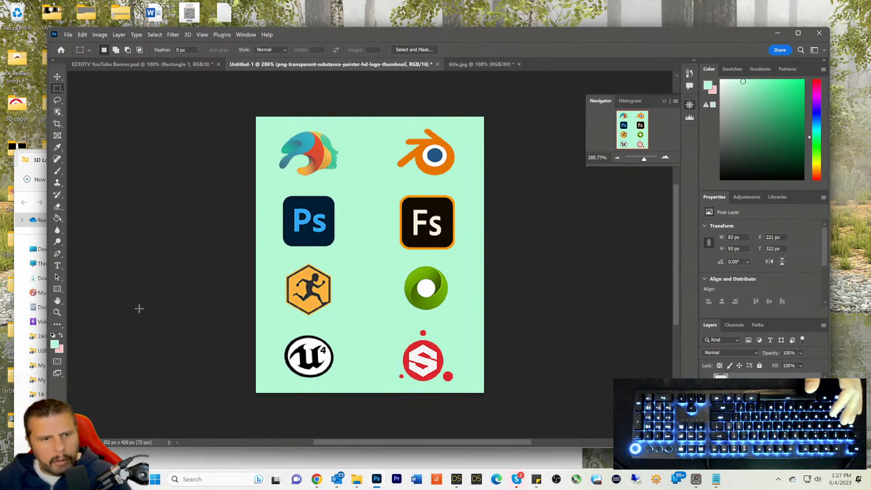
left_click(57, 291)
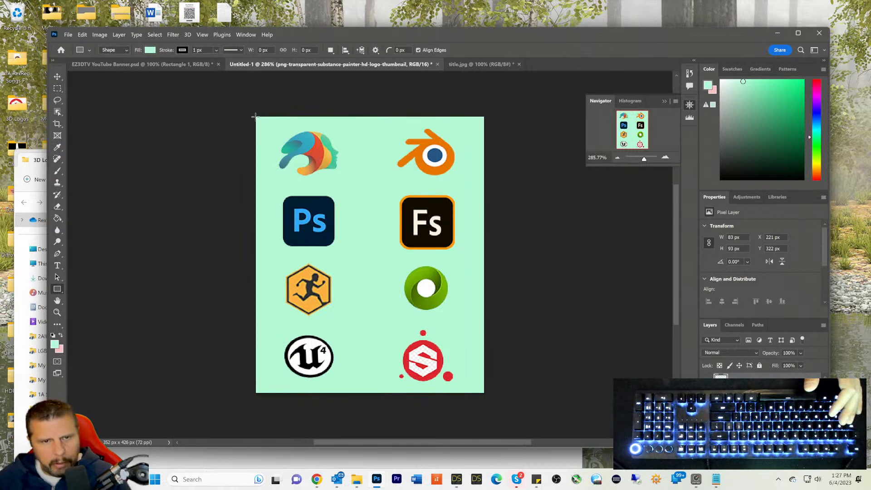
left_click_drag(255, 116, 483, 393)
left_click_drag(256, 115, 257, 118)
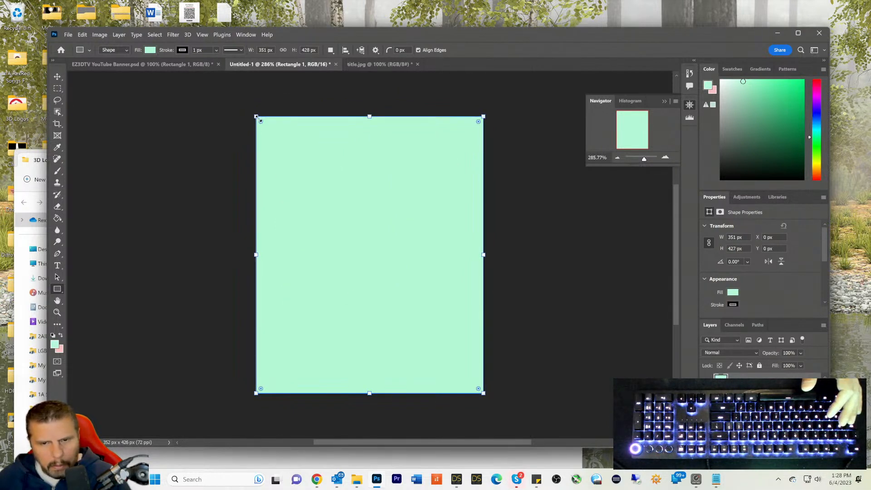
left_click_drag(483, 394, 483, 393)
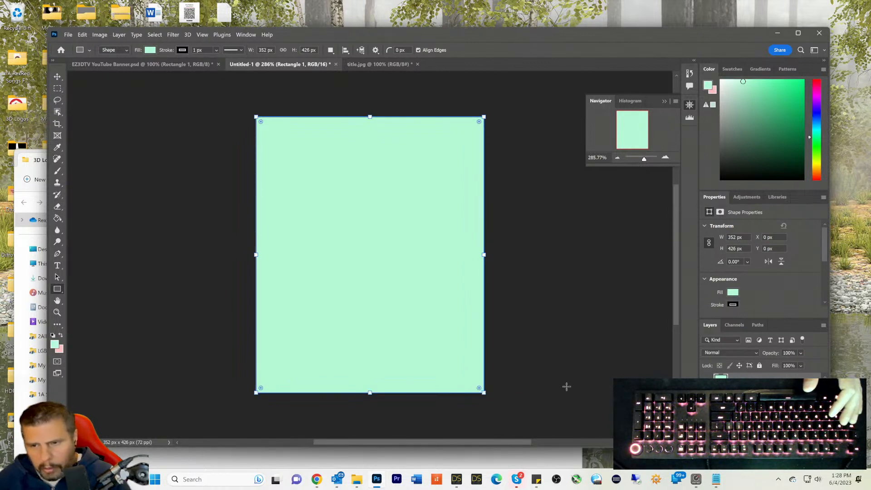
Step: Remove the canvas-sized rectangle's fill and change its stroke to dark green
left_click(732, 292)
left_click(714, 310)
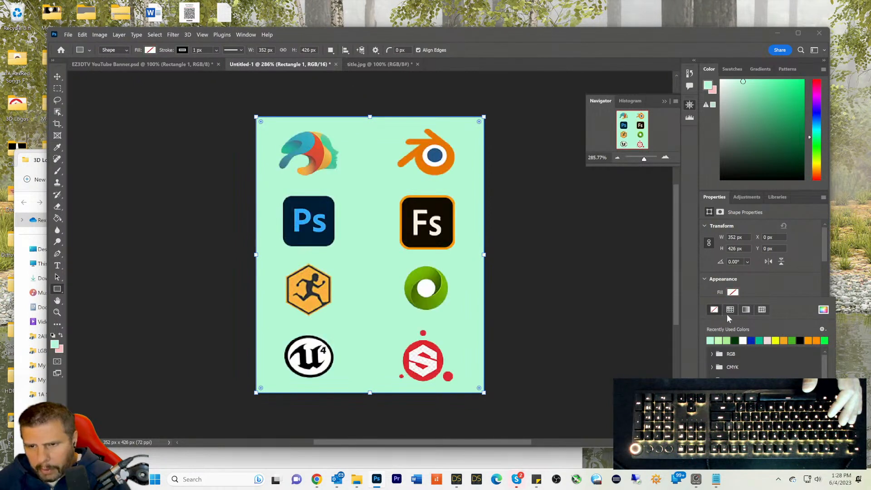
left_click(770, 287)
left_click(732, 306)
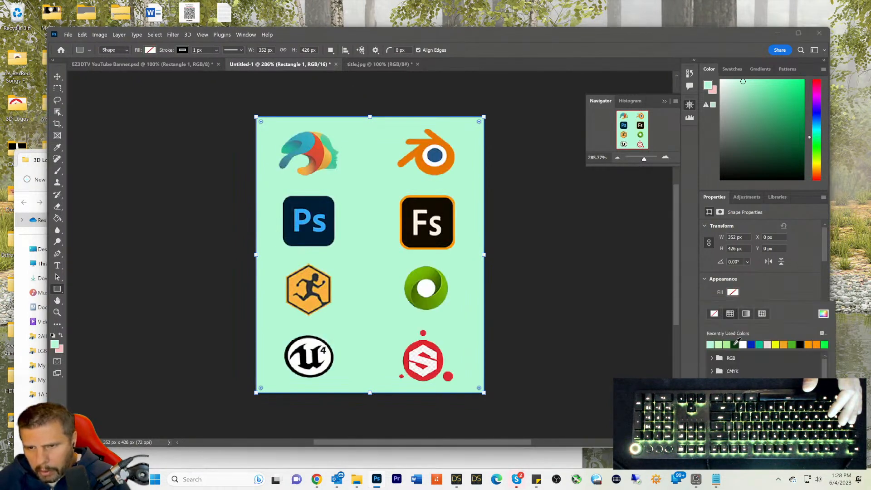
left_click(735, 344)
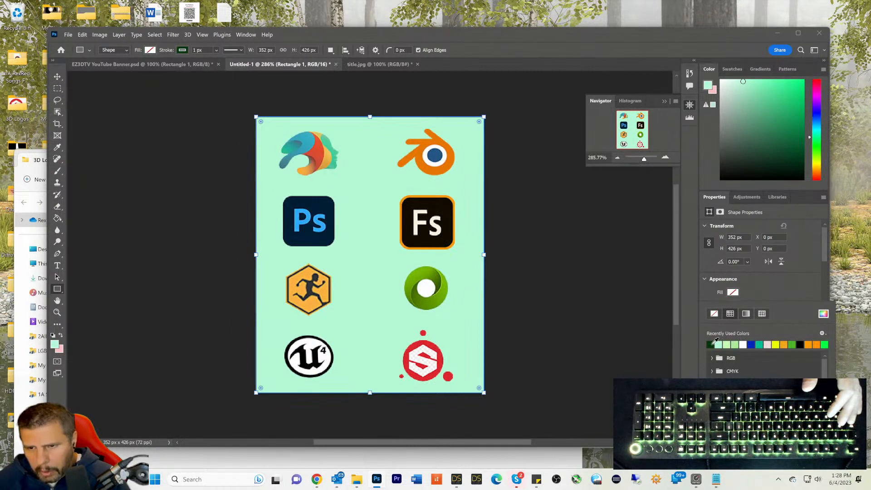
left_click(777, 289)
Step: Thicken the rectangle's stroke to 10.84 px and slightly round its corners
scroll(776, 293, "down", 1)
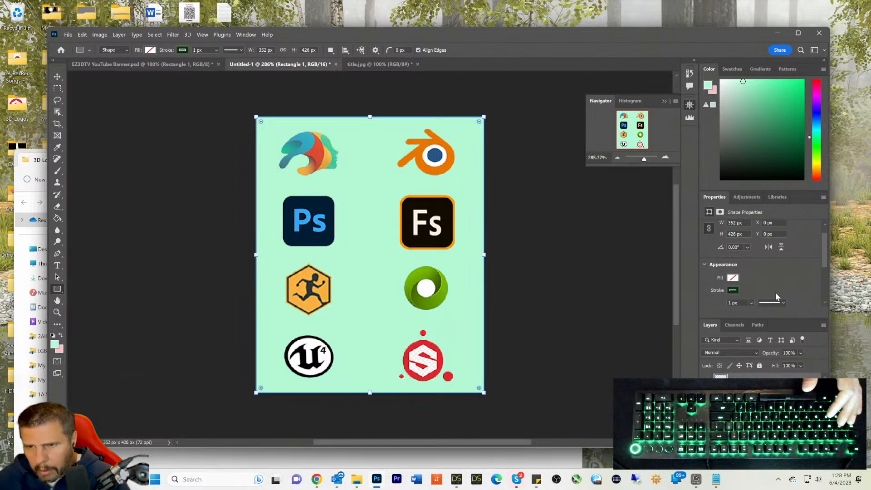
left_click(751, 303)
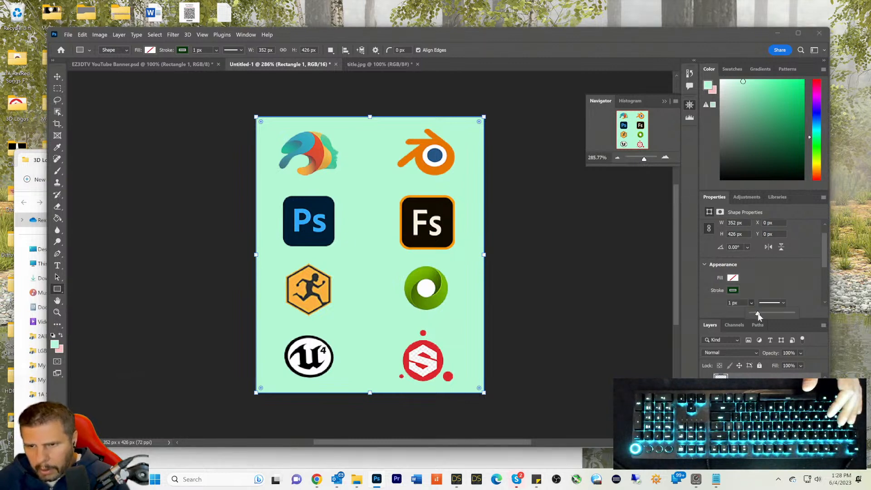
left_click_drag(758, 314, 764, 315)
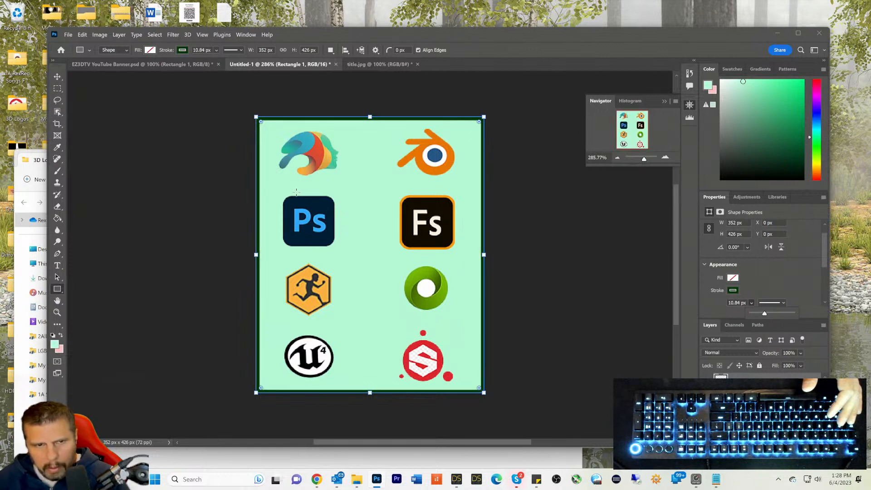
left_click_drag(260, 123, 264, 126)
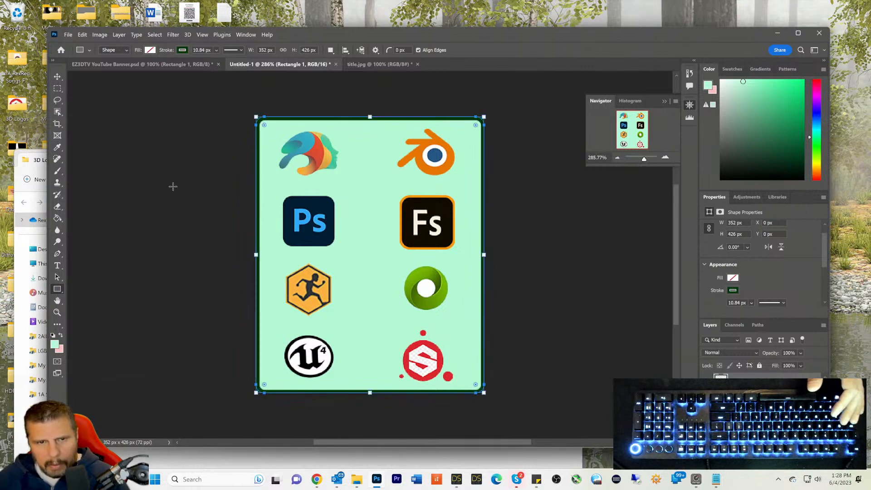
left_click(173, 186)
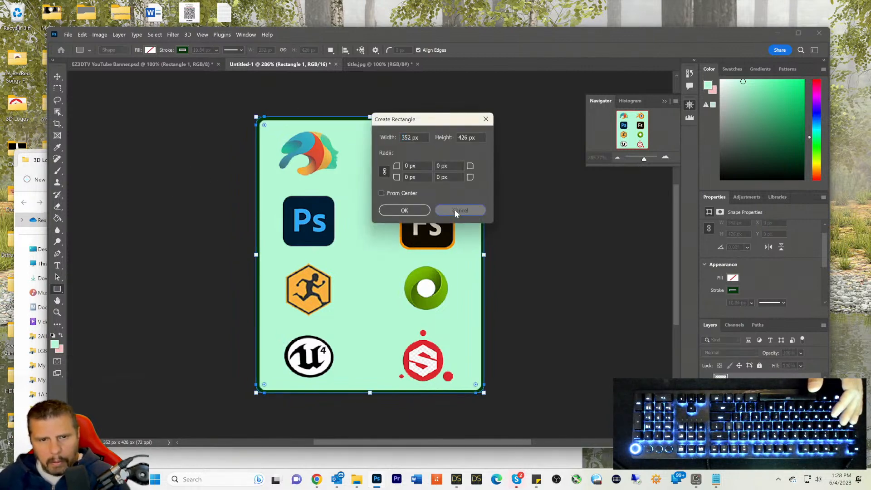
left_click(453, 210)
Step: Move the Substance Painter logo slightly upward, away from the lower border
left_click(57, 76)
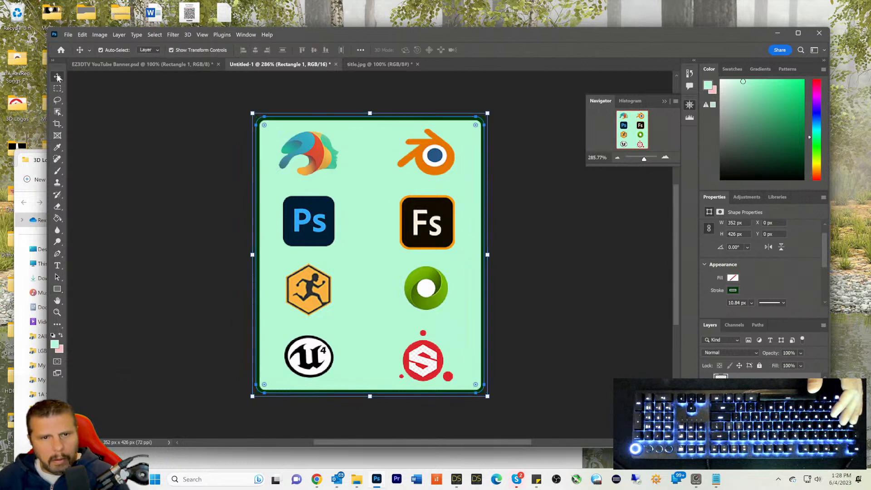
left_click(62, 87)
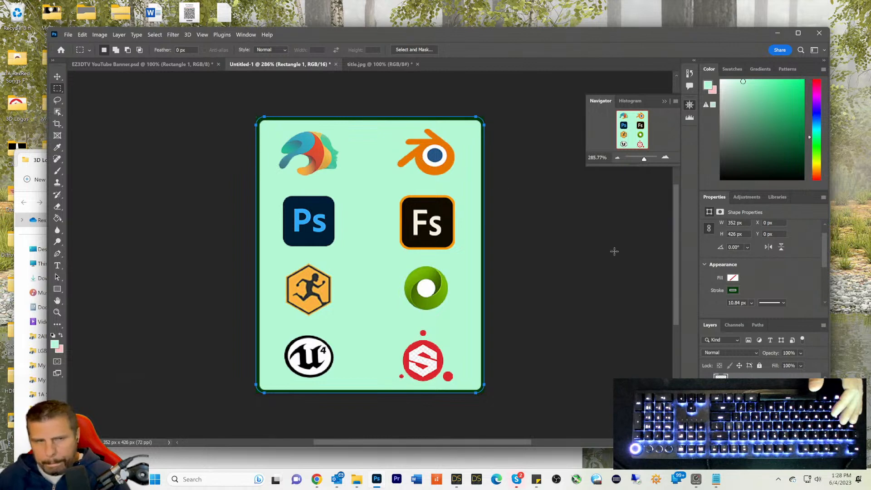
left_click(57, 76)
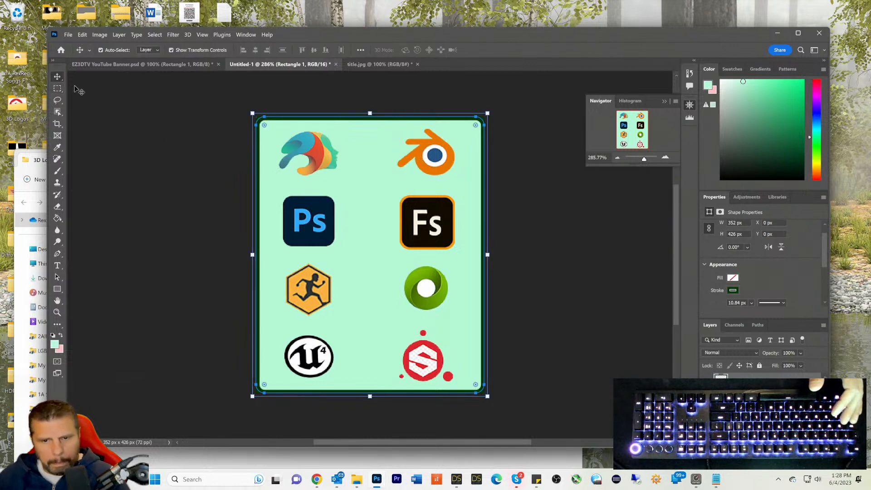
left_click_drag(422, 358, 423, 352)
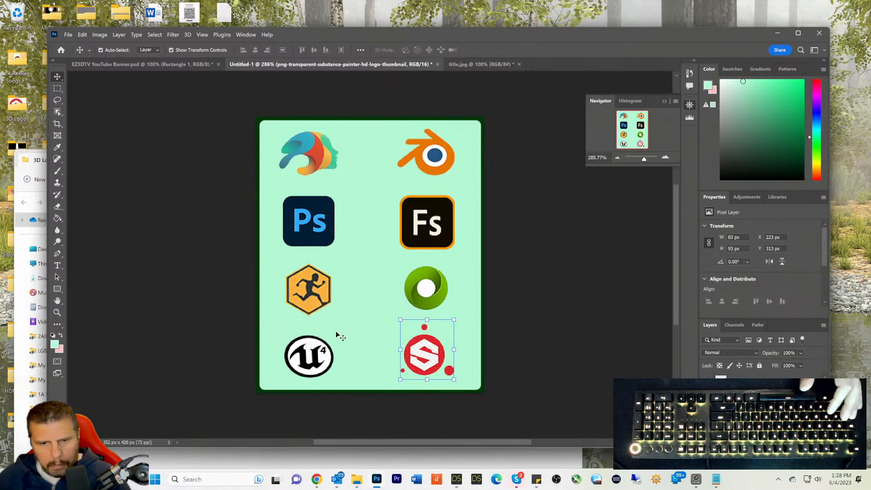
Step: Add Bevel & Emboss, Stroke and Outer Glow layer effects to the border rectangle
left_click(57, 89)
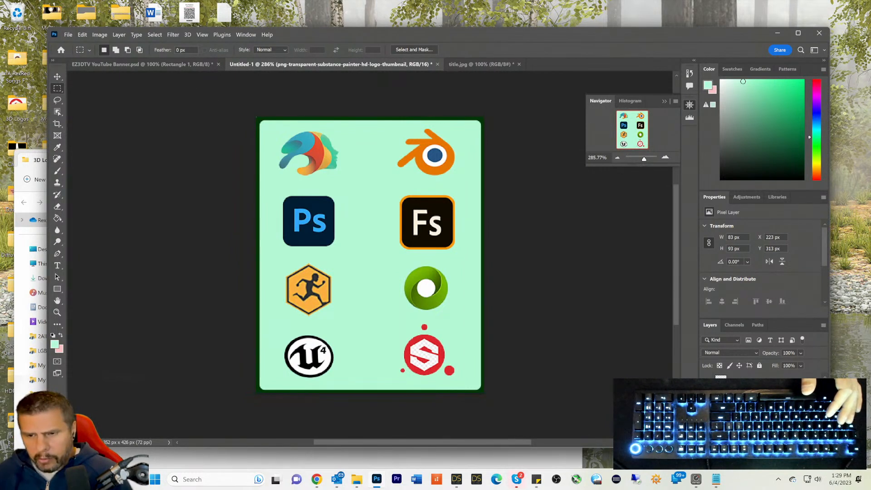
left_click(749, 382)
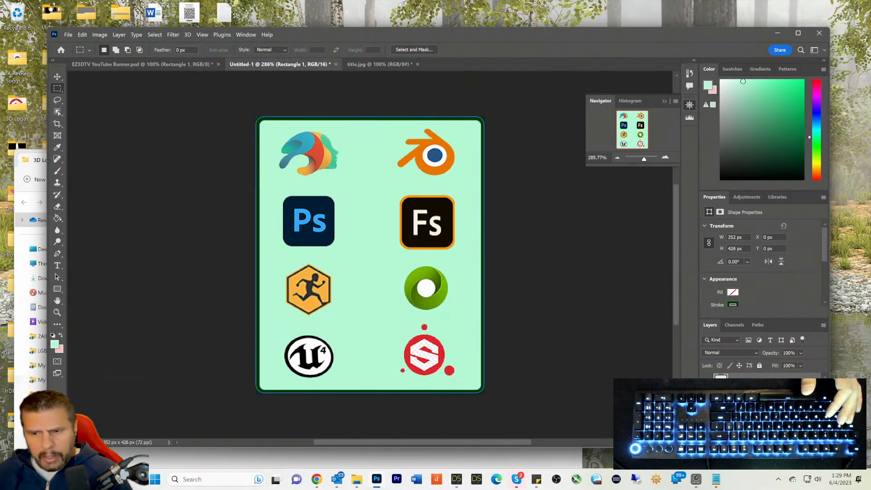
left_click(117, 34)
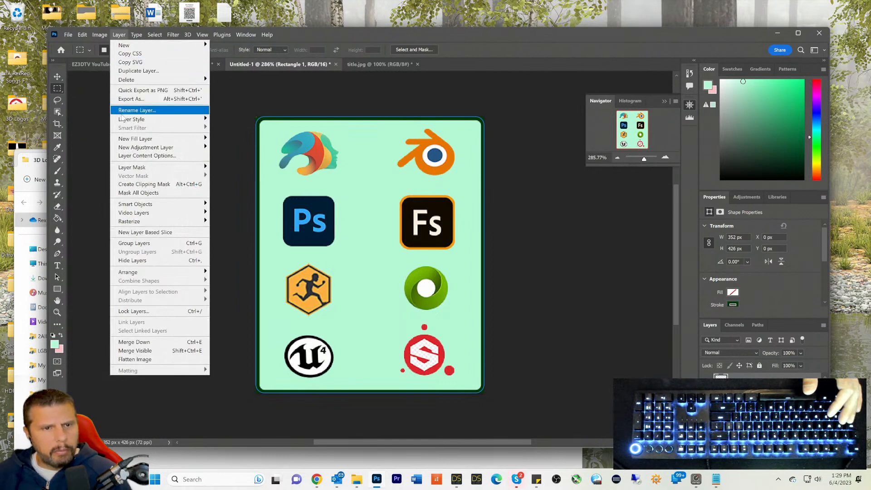
mouse_move(123, 119)
left_click(231, 131)
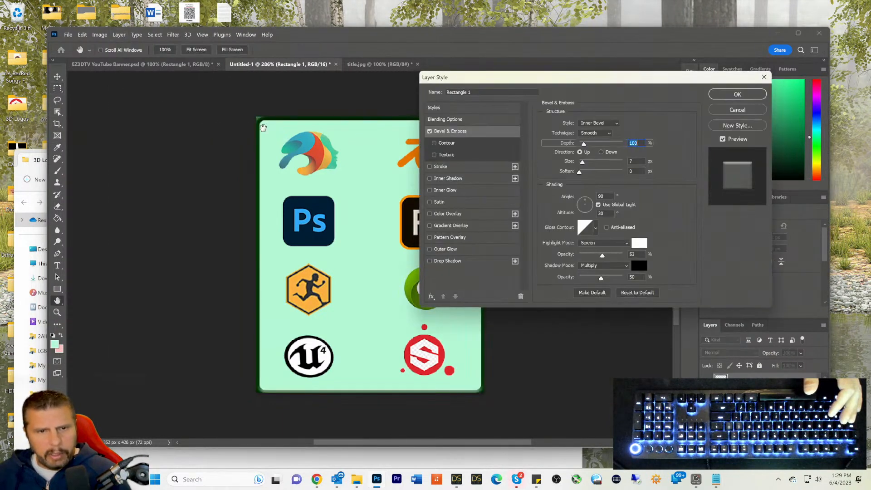
left_click(429, 167)
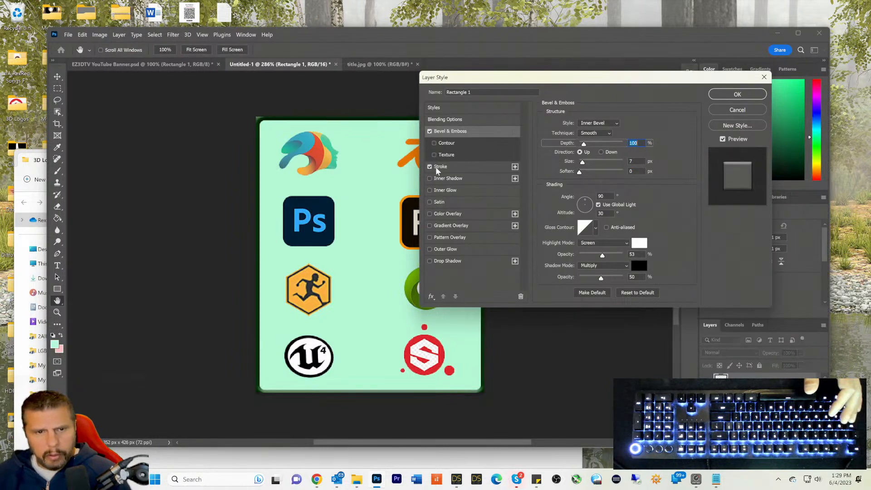
left_click(430, 249)
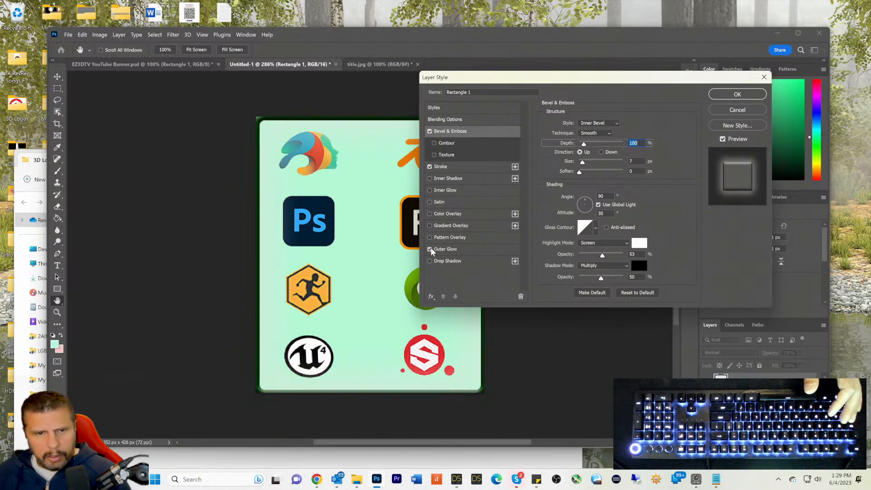
left_click(429, 248)
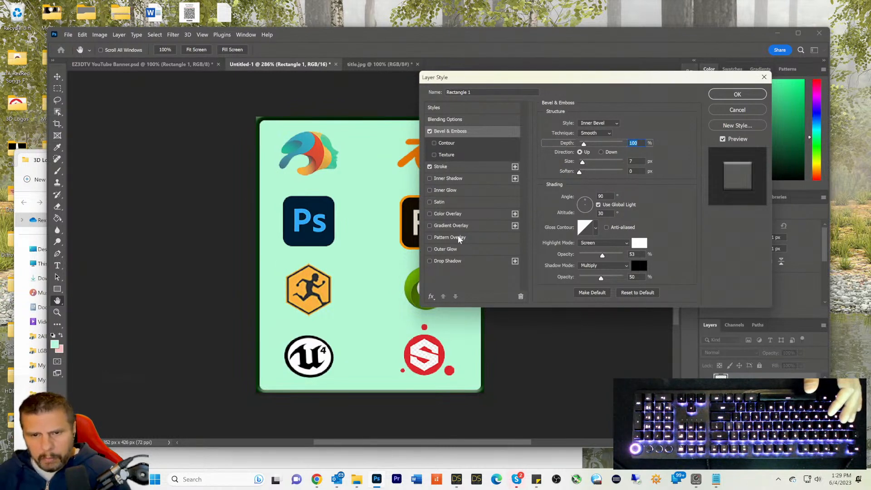
left_click(432, 249)
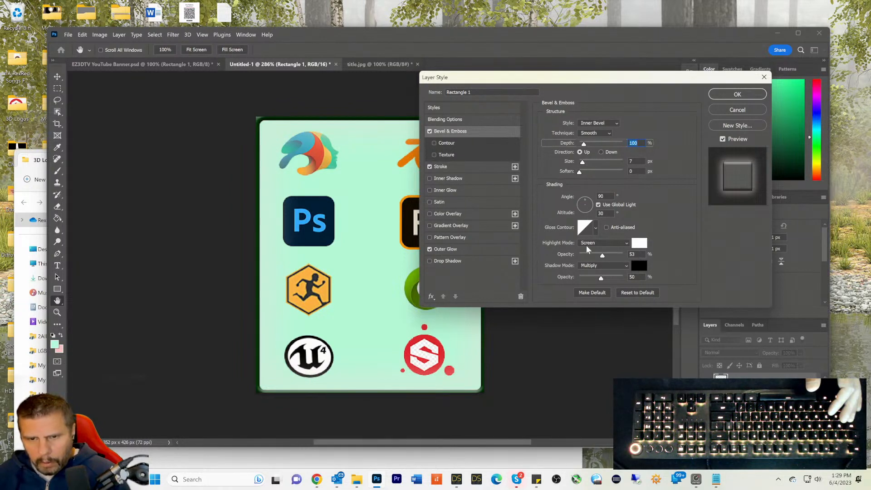
Step: Set the border's outer glow colour to green 2dd541 and apply the layer style
left_click(451, 250)
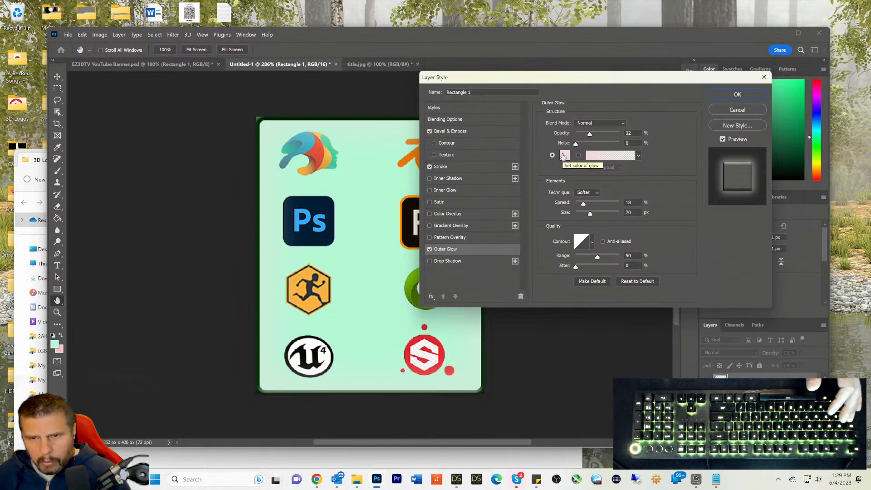
left_click(564, 156)
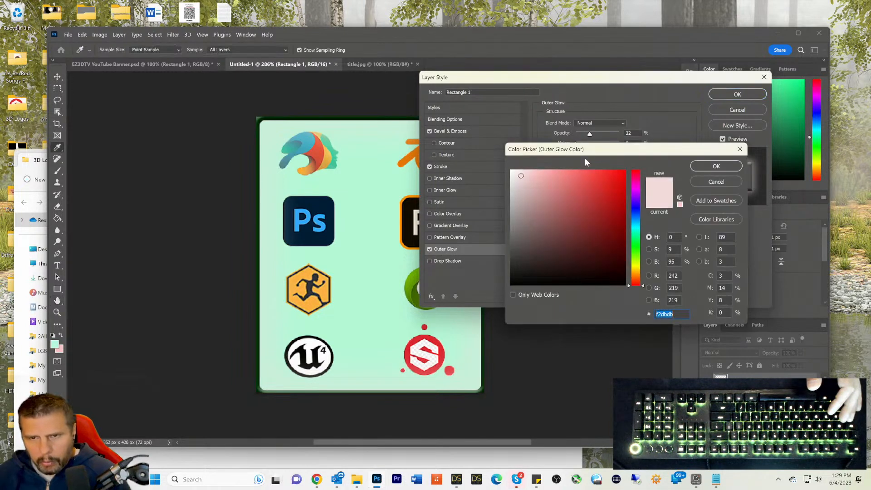
left_click(636, 245)
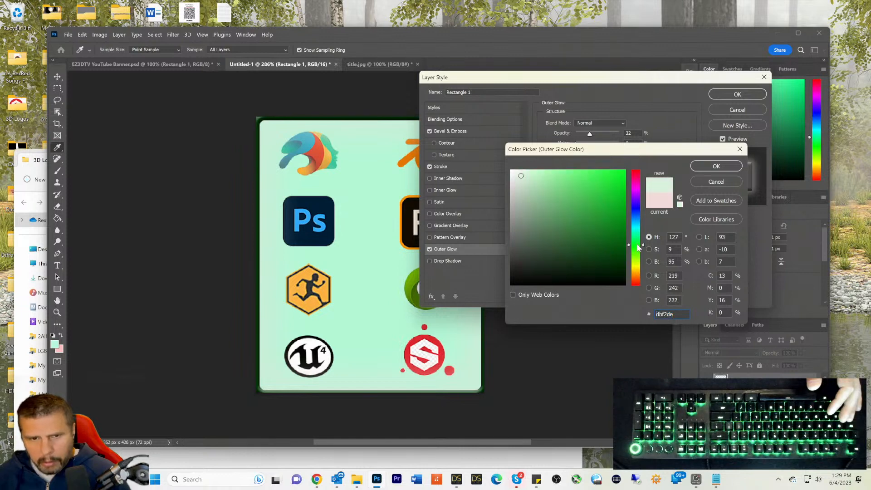
left_click(601, 189)
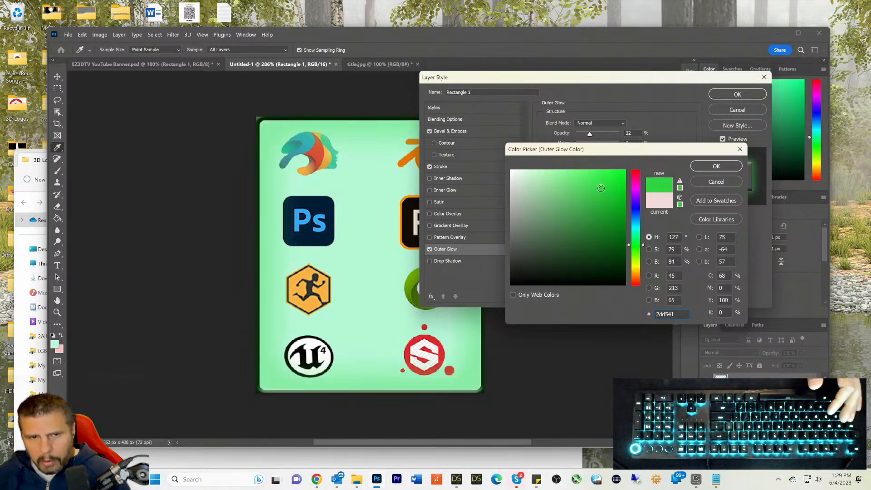
left_click(724, 94)
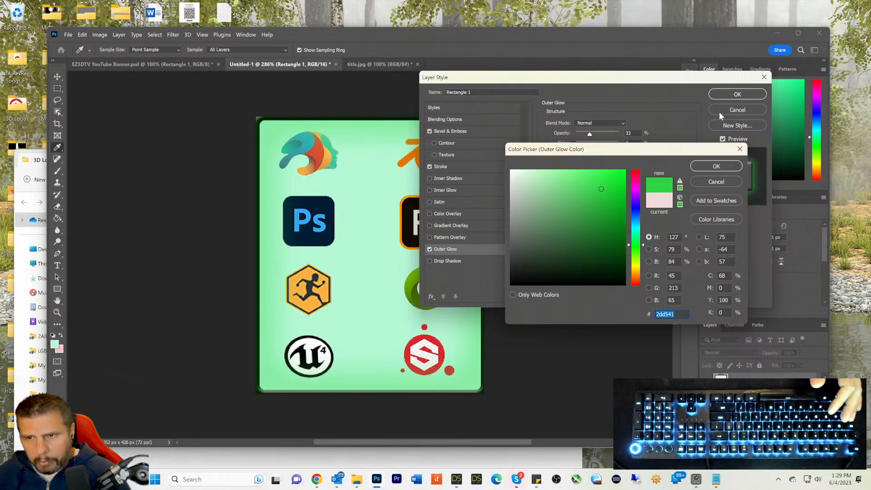
left_click(716, 166)
left_click(727, 94)
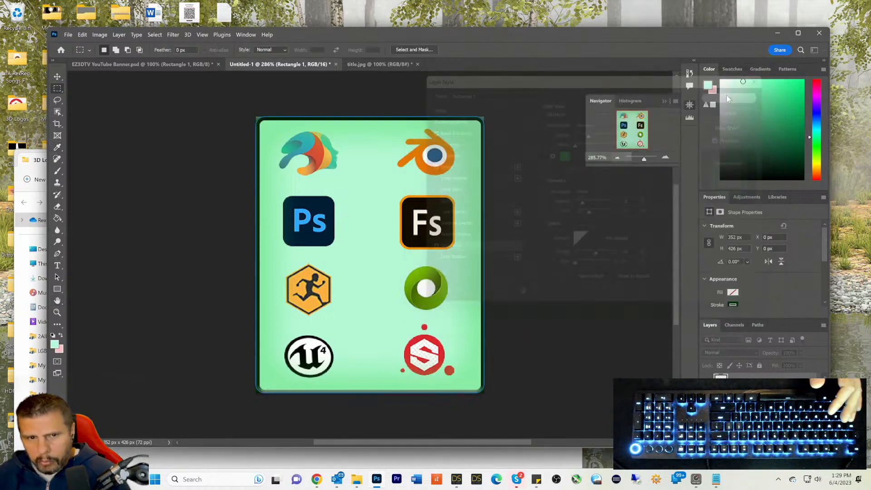
Step: Move the Substance Painter logo's layer above the border rectangle and enlarge the layer list in the maximized window
scroll(733, 386, "down", 4)
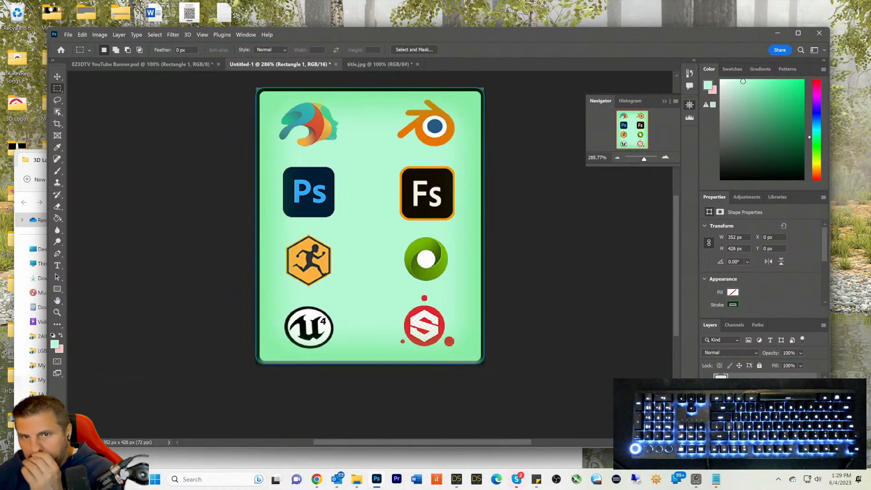
left_click(798, 33)
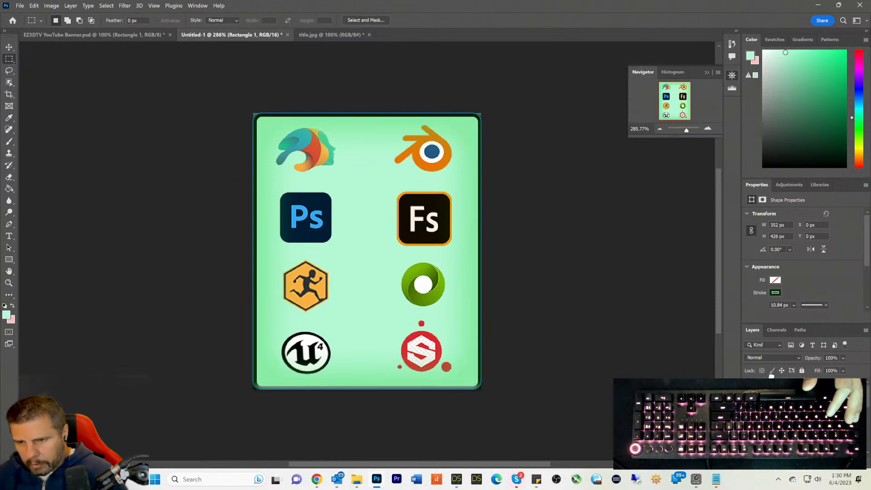
left_click_drag(789, 408, 789, 380)
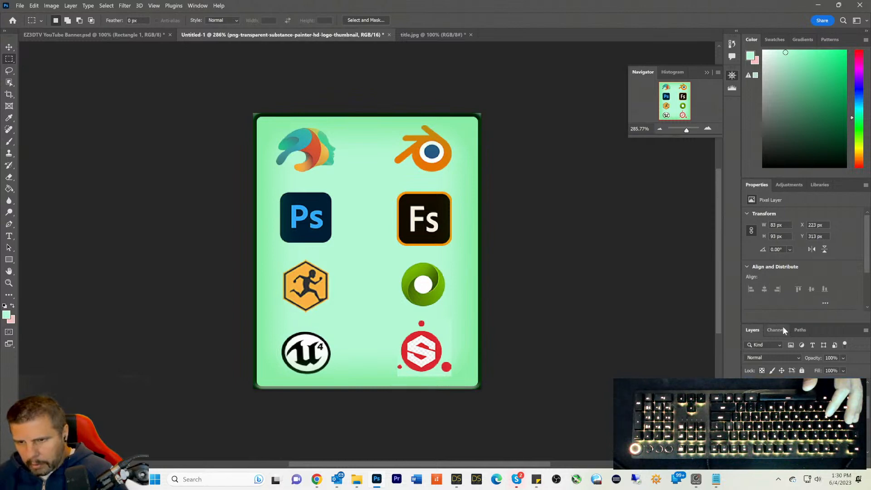
left_click_drag(785, 323, 789, 228)
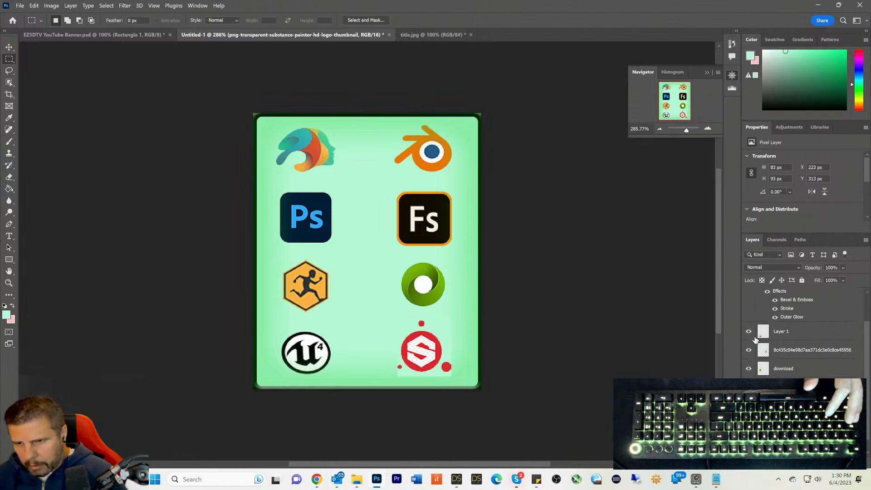
Step: Reorder the Unreal, green ring, running-figure and Adobe Fuse logo layers above the border rectangle's layer
scroll(755, 339, "up", 2)
left_click_drag(764, 371, 771, 309)
left_click_drag(768, 386, 766, 328)
left_click_drag(766, 403, 767, 348)
left_click_drag(767, 399, 773, 365)
Step: Reorder the Photoshop and Blender logo layers above the border rectangle's layer
scroll(774, 368, "down", 3)
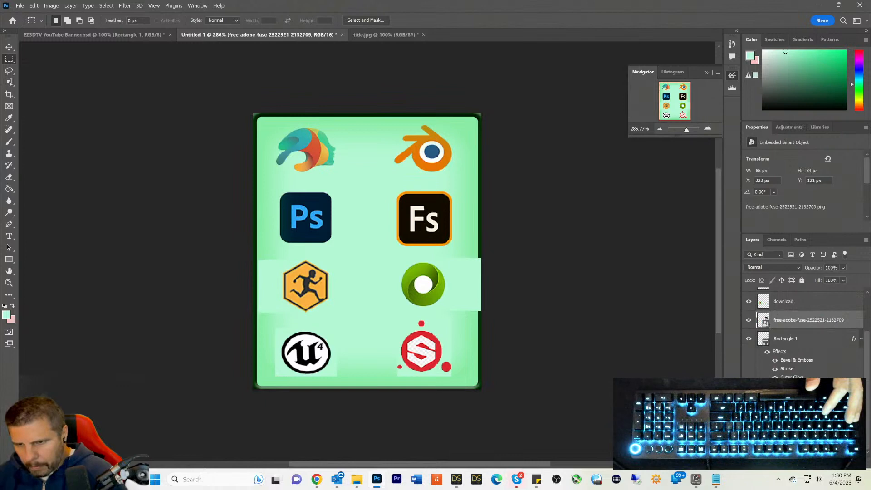
left_click_drag(766, 399, 767, 338)
left_click_drag(767, 399, 767, 359)
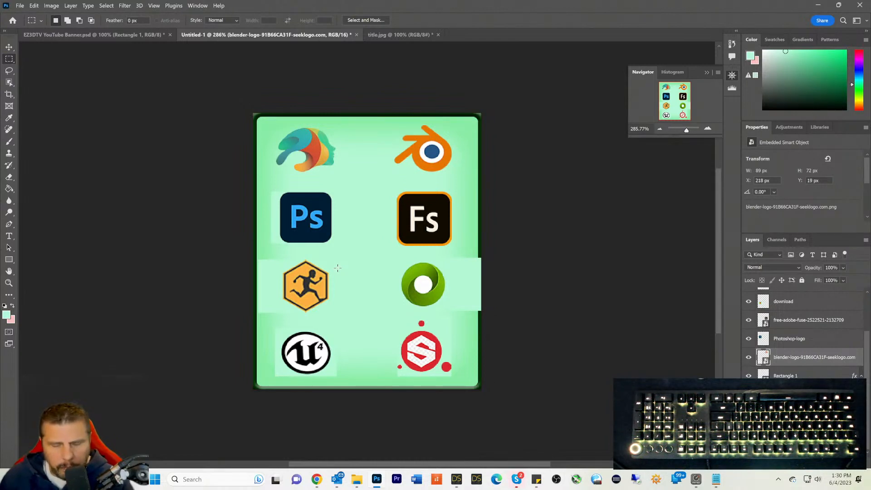
Step: Erase the leftover mint background from the running-figure logo's layer with the Magic Eraser tool
left_click(9, 177)
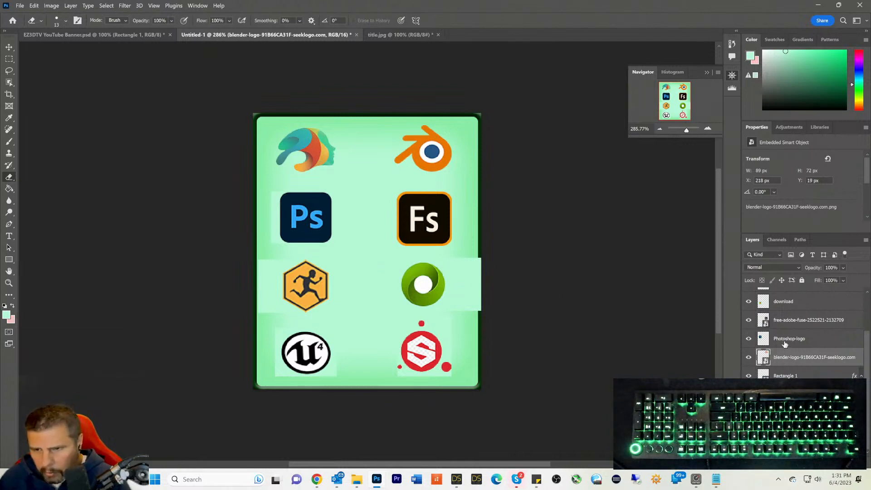
left_click(774, 303)
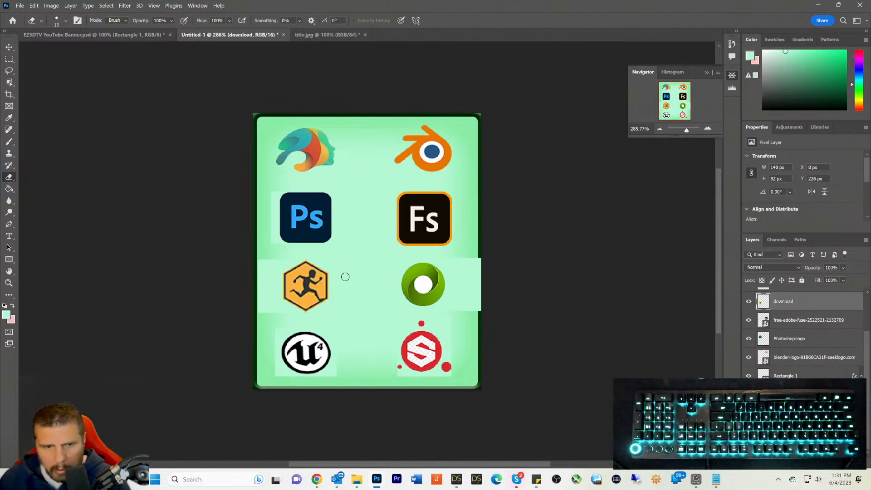
left_click(8, 178)
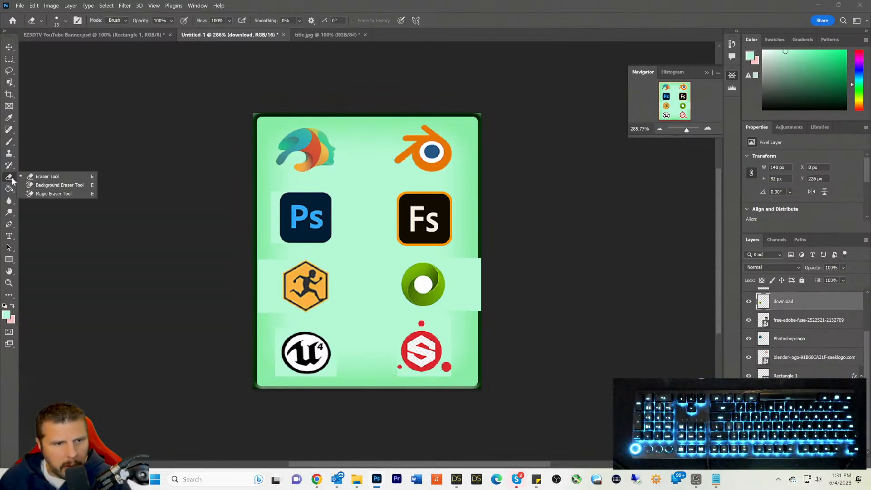
left_click(30, 194)
left_click(266, 302)
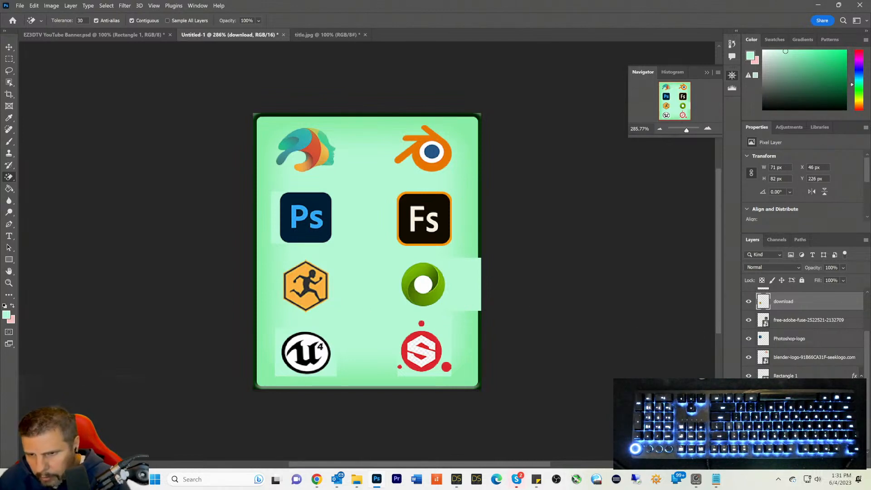
Step: Erase the mint background surrounding the green ring logo on its own layer
scroll(786, 376, "up", 3)
left_click(770, 336)
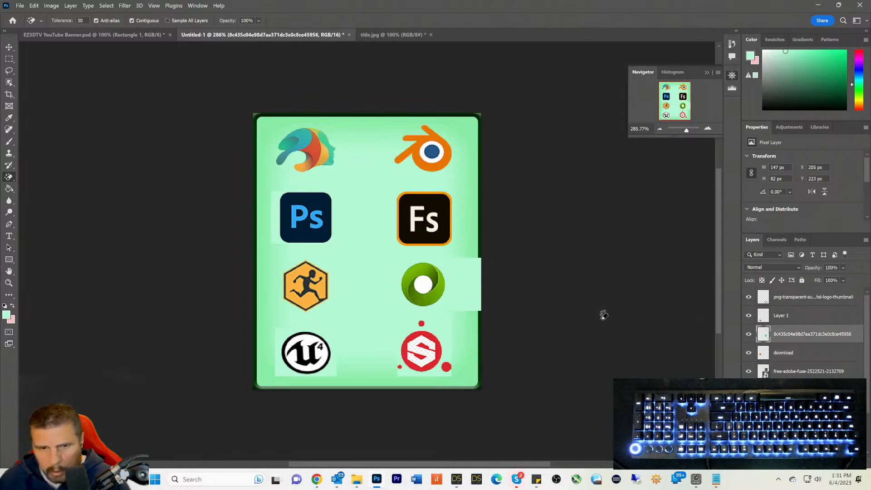
left_click(448, 288)
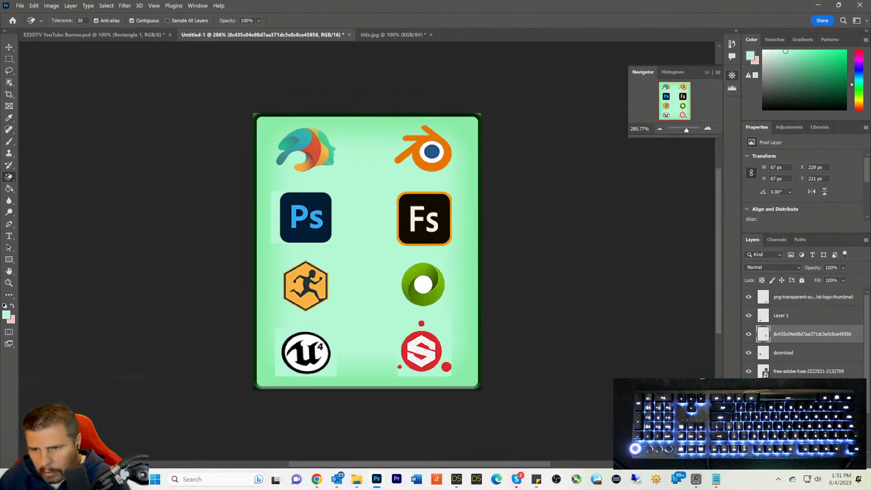
Step: Erase the mint background from the Substance Painter logo's layer
scroll(805, 334, "down", 1)
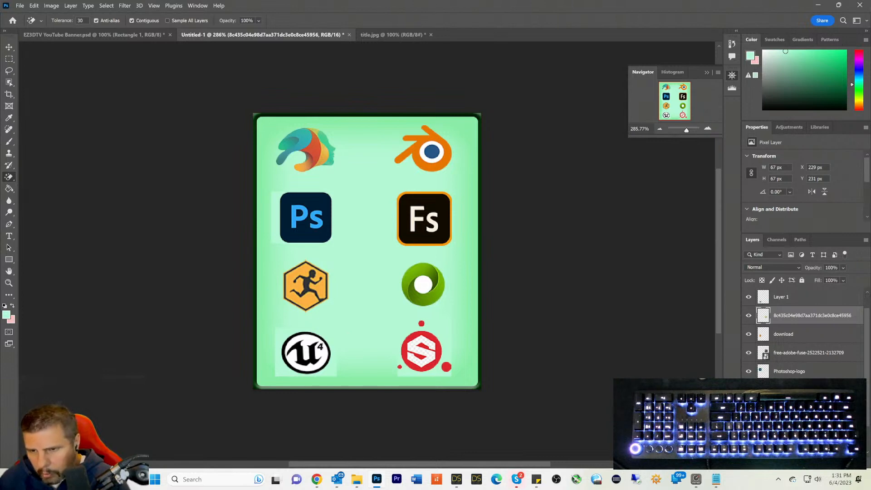
scroll(805, 333, "up", 1)
left_click(771, 297)
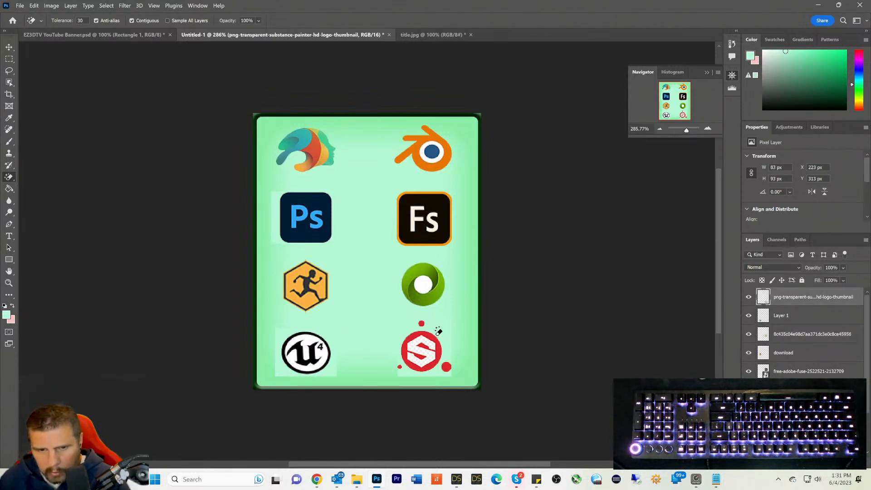
left_click(444, 336)
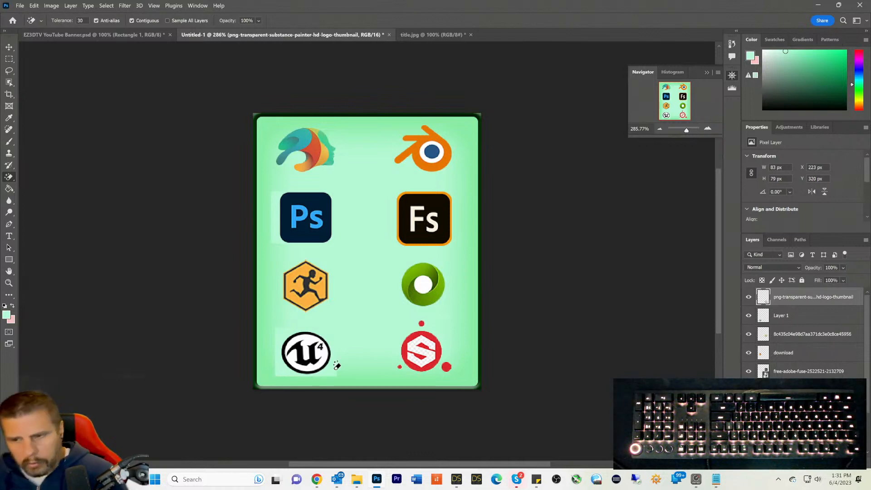
Step: Erase the mint backgrounds around the Unreal and Photoshop logos, each on its own layer
left_click(773, 317)
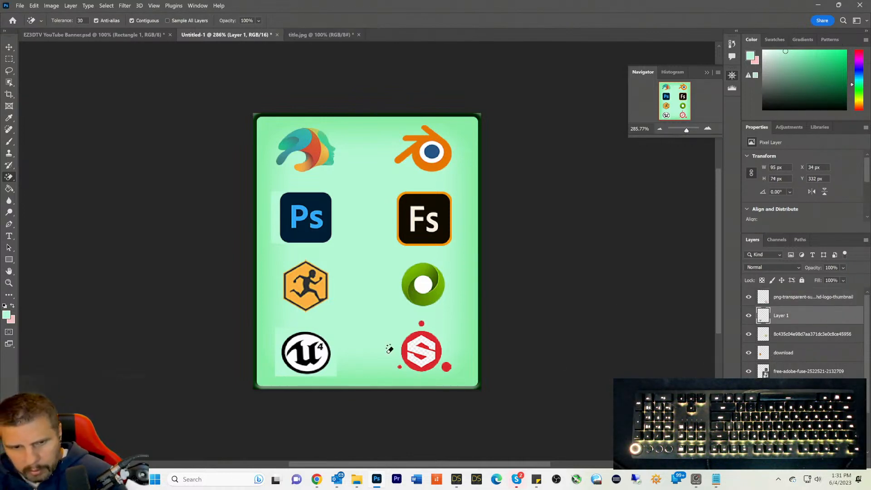
left_click(331, 338)
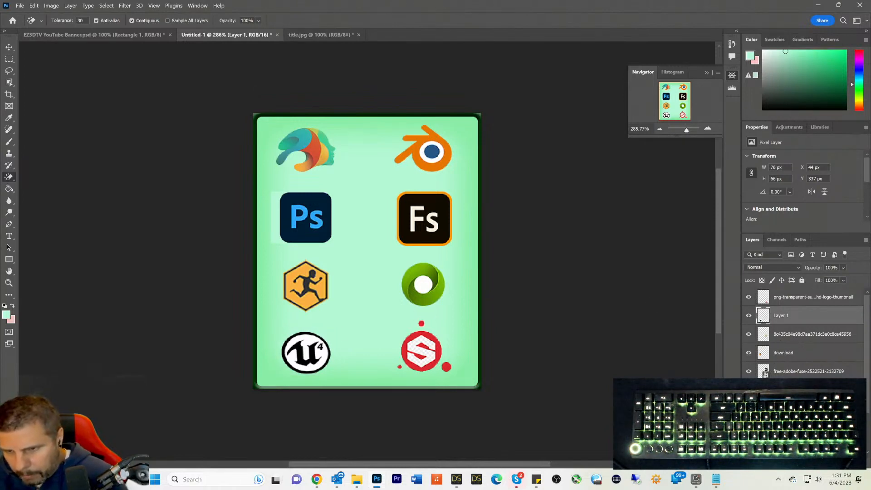
left_click(782, 390)
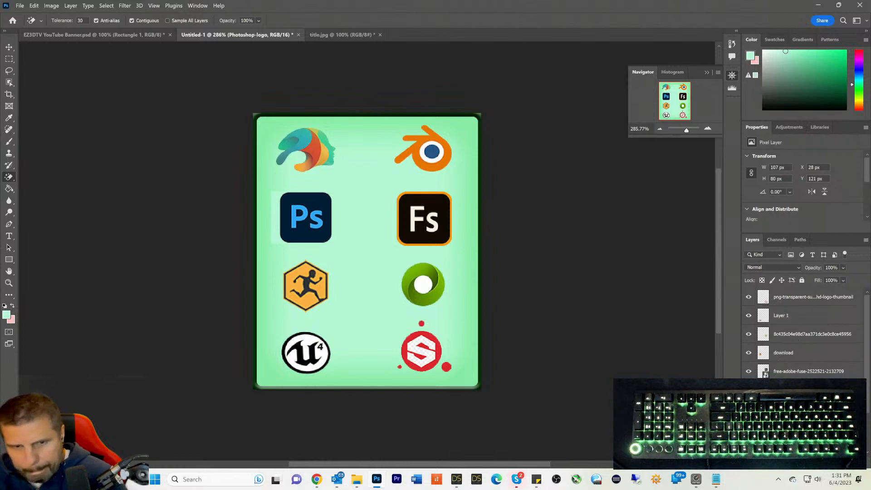
left_click(279, 216)
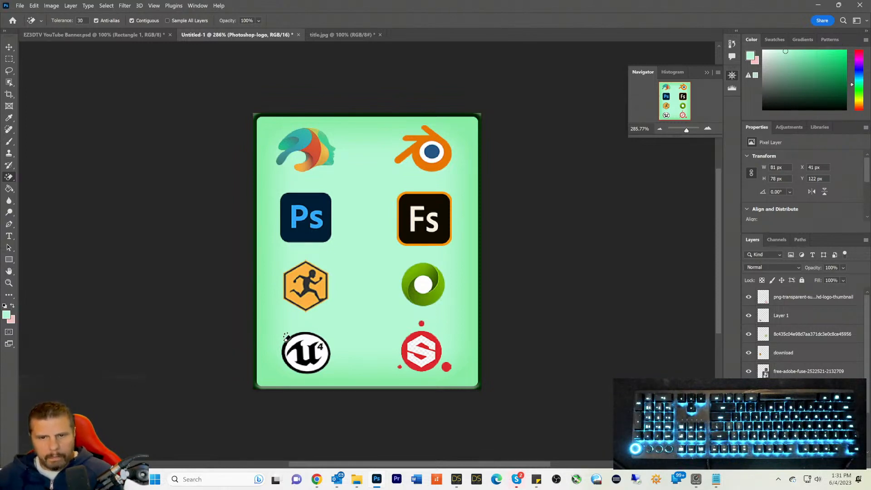
Step: Erase the white centre of the green ring logo on its own layer
left_click(424, 287)
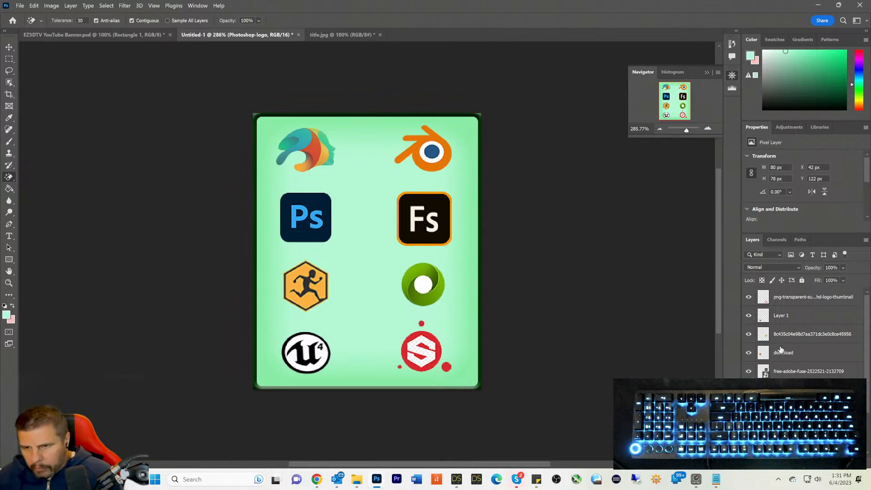
left_click(762, 336)
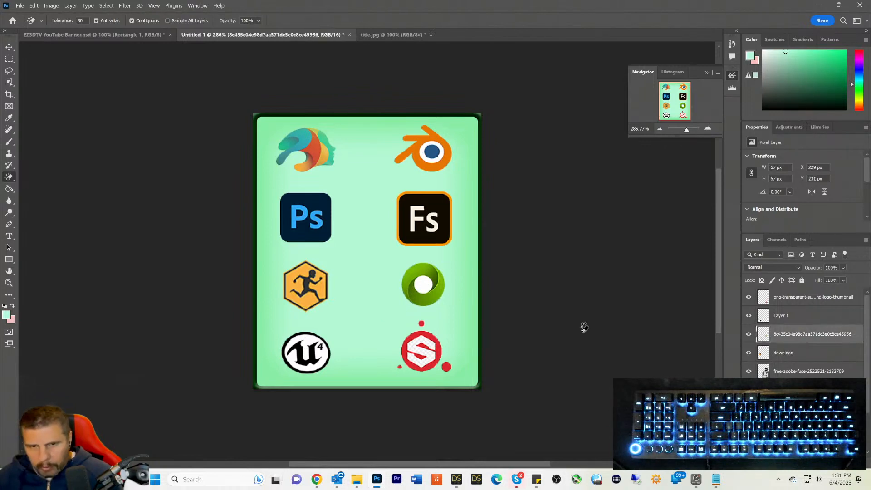
left_click(423, 286)
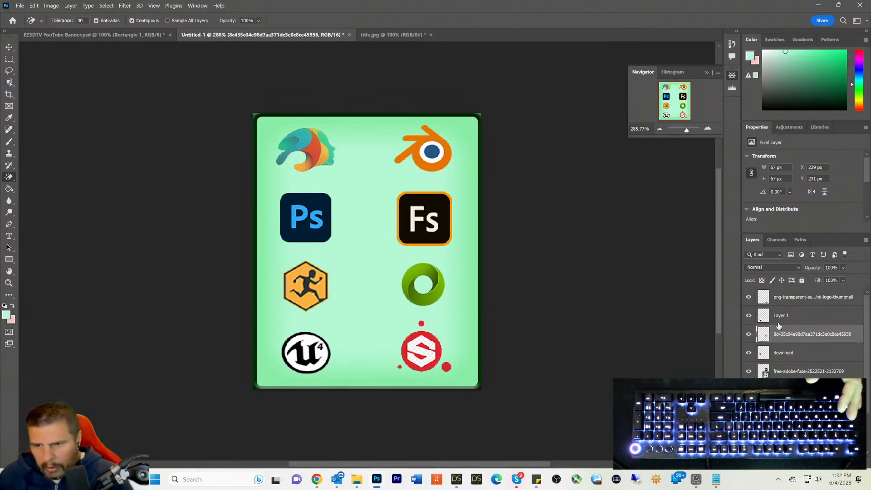
Step: Move the Daz 3D logo's layer directly above the border rectangle's layer
scroll(807, 370, "down", 2)
scroll(807, 369, "up", 2)
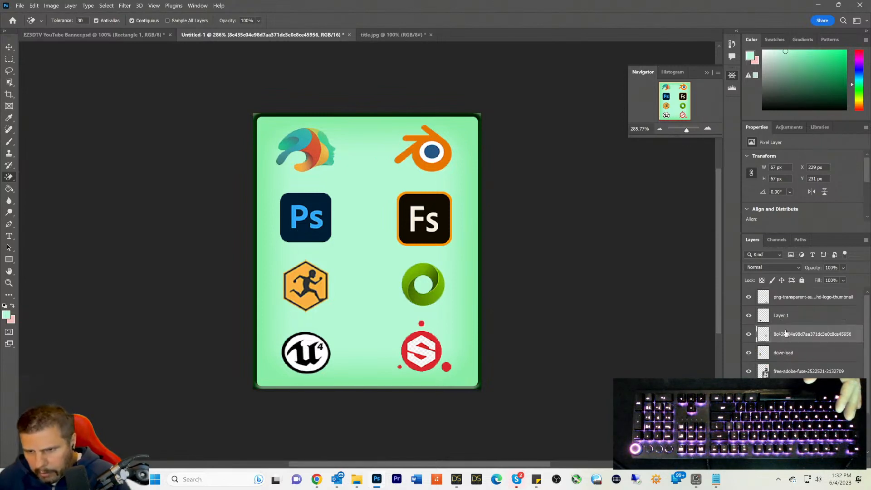
scroll(786, 334, "down", 1)
scroll(786, 335, "up", 1)
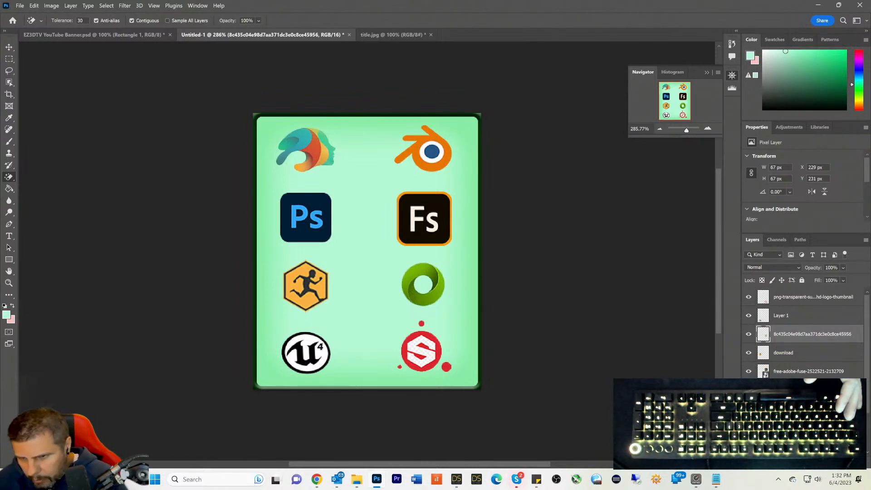
scroll(802, 334, "down", 2)
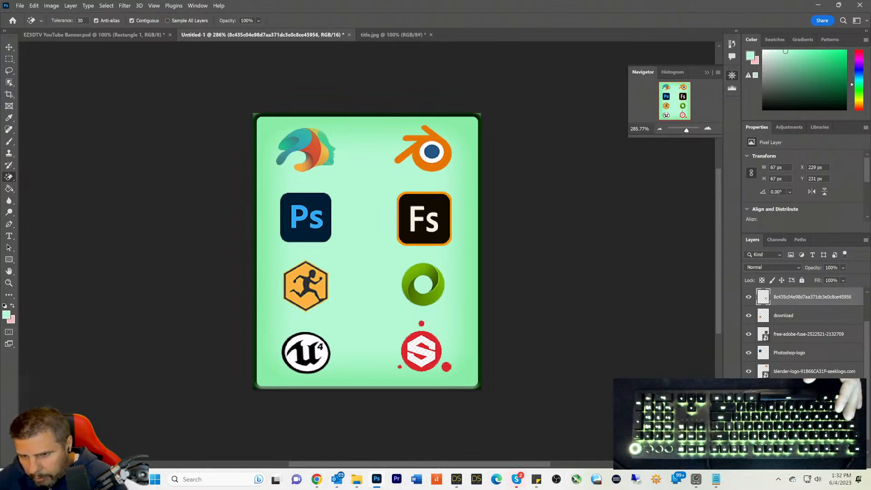
key("ctrl+z")
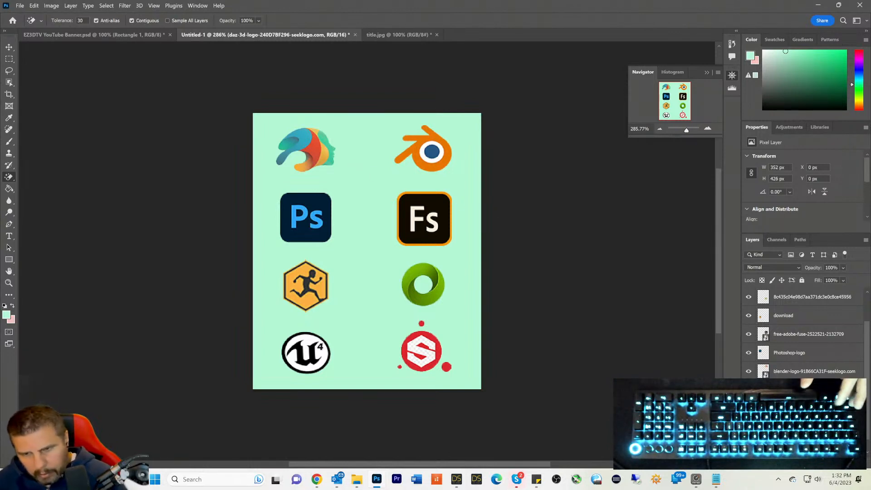
key("ctrl+z")
scroll(803, 333, "down", 1)
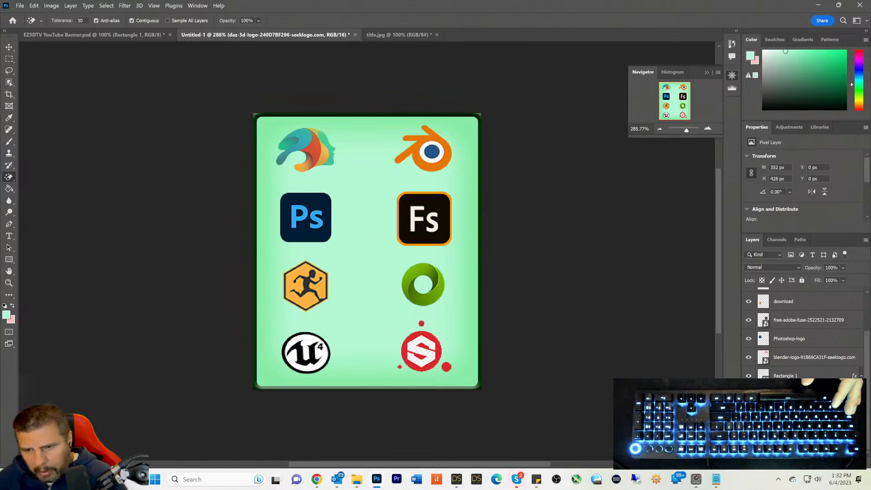
left_click_drag(787, 420, 778, 367)
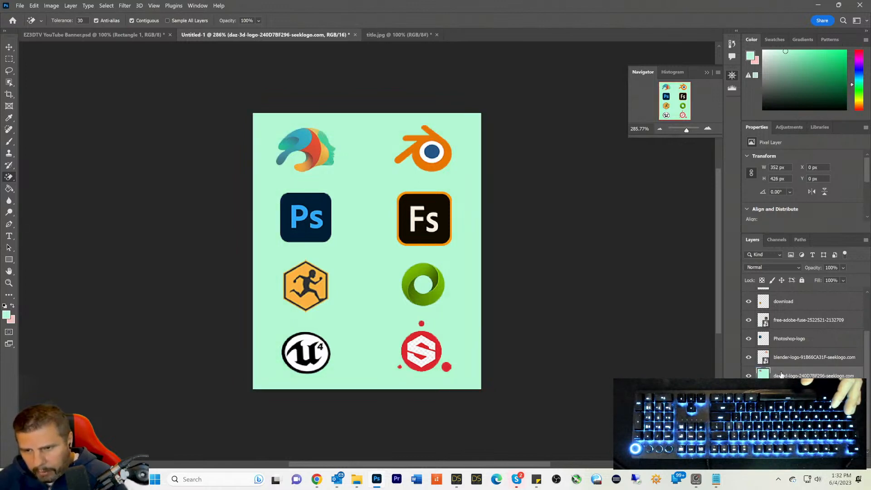
left_click(357, 147)
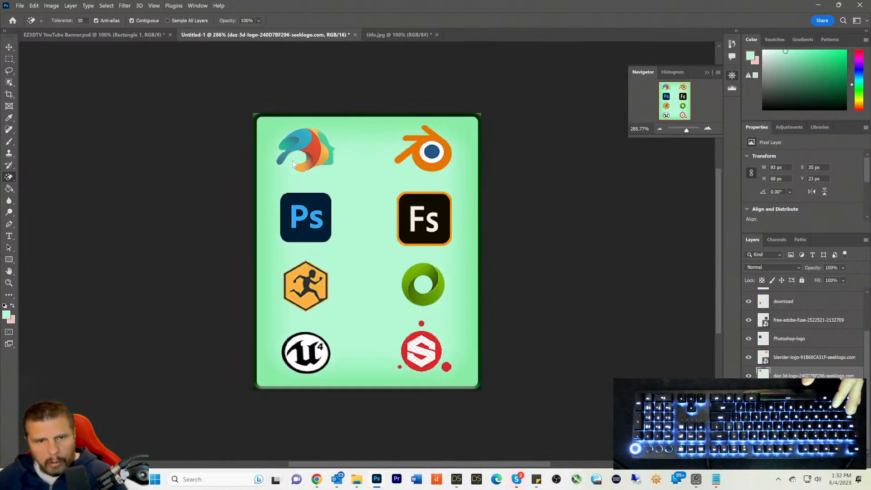
left_click(333, 136)
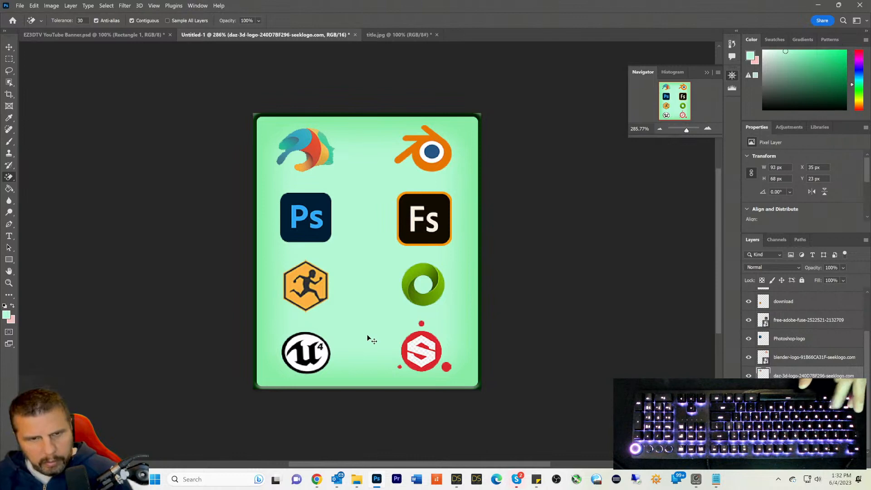
key("ctrl+z")
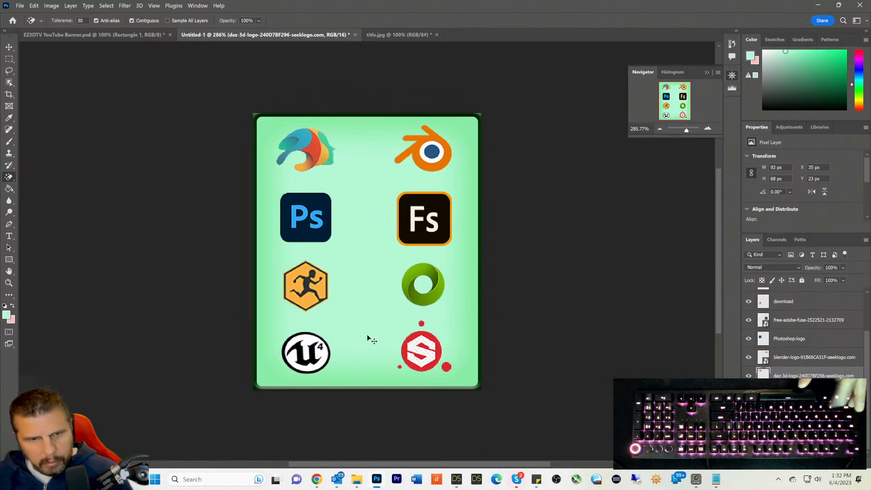
key("ctrl+z")
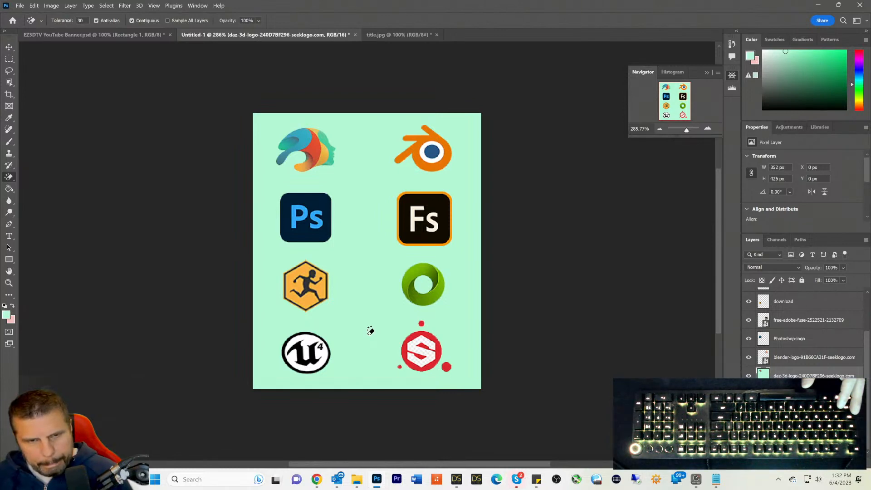
Step: Erase the mint background around the Daz 3D logo with the Magic Eraser tool
left_click(319, 170)
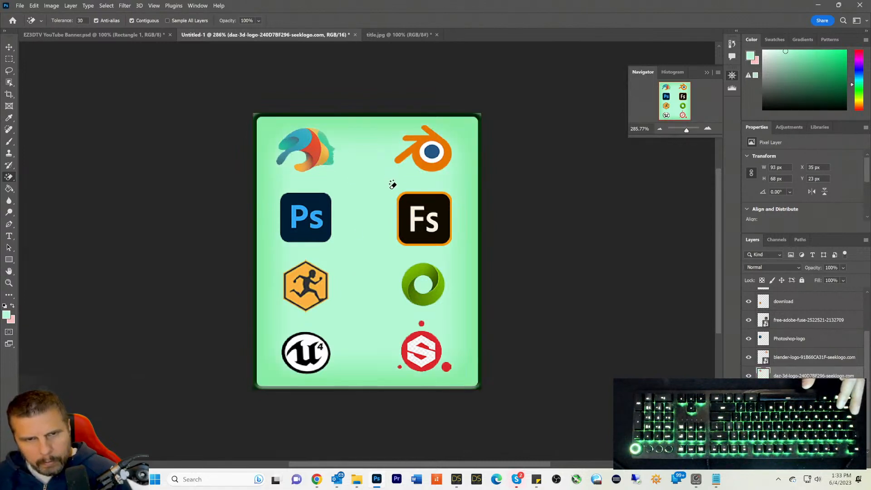
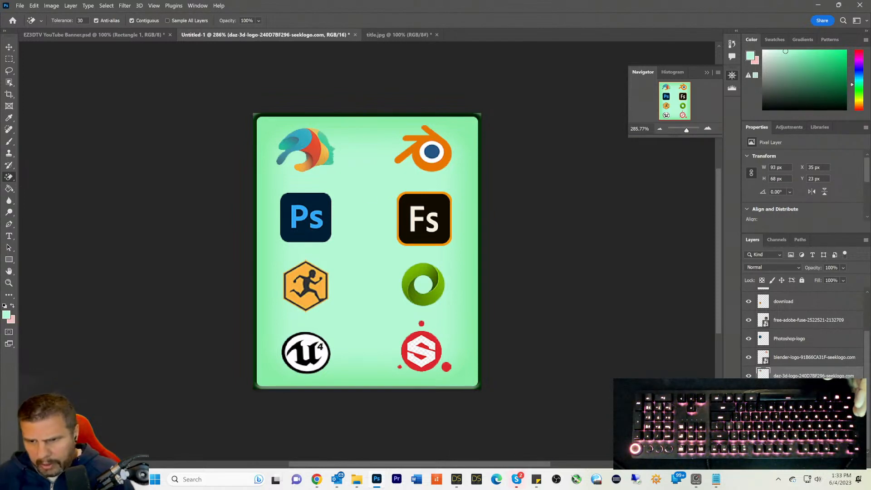
Step: Add a Bevel & Emboss effect to the Daz 3D logo's layer
left_click(65, 6)
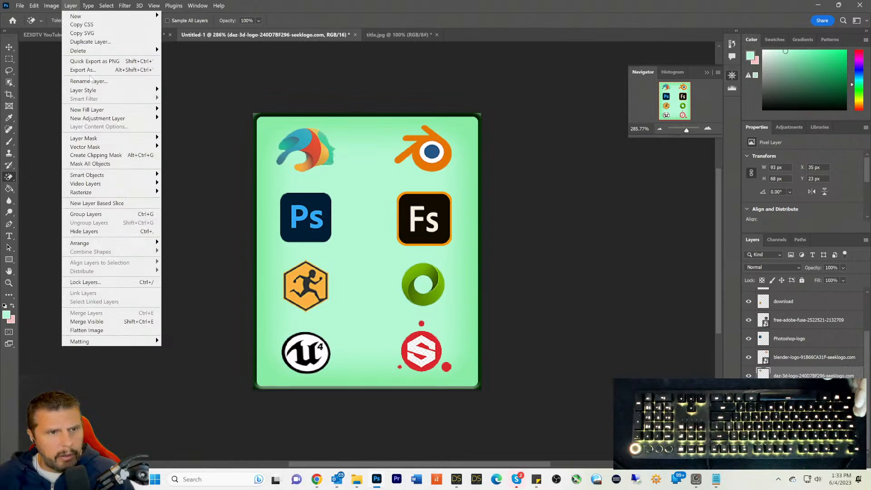
mouse_move(93, 90)
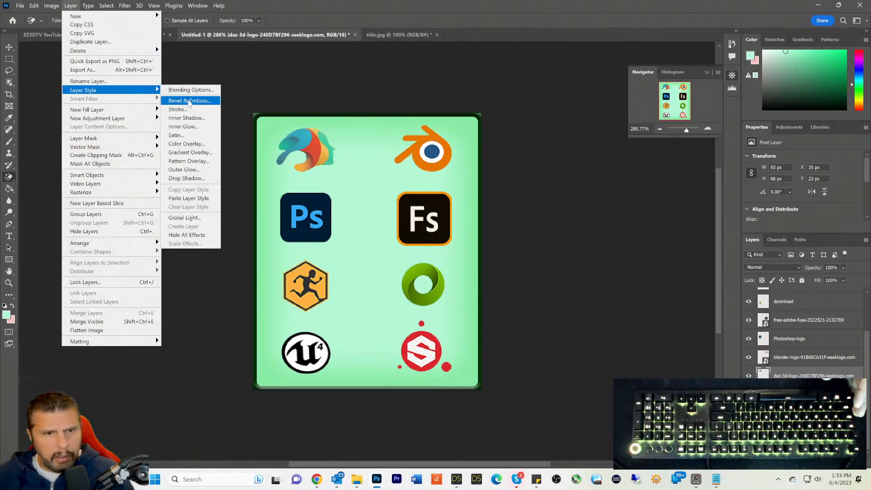
left_click(189, 102)
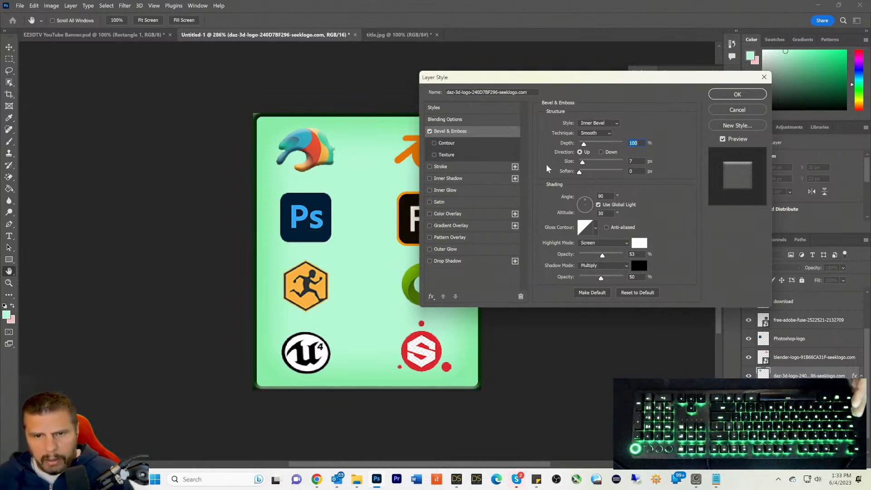
Step: Try a 2 px dark green (#021e11) stroke on the Daz 3D logo's layer
left_click(430, 167)
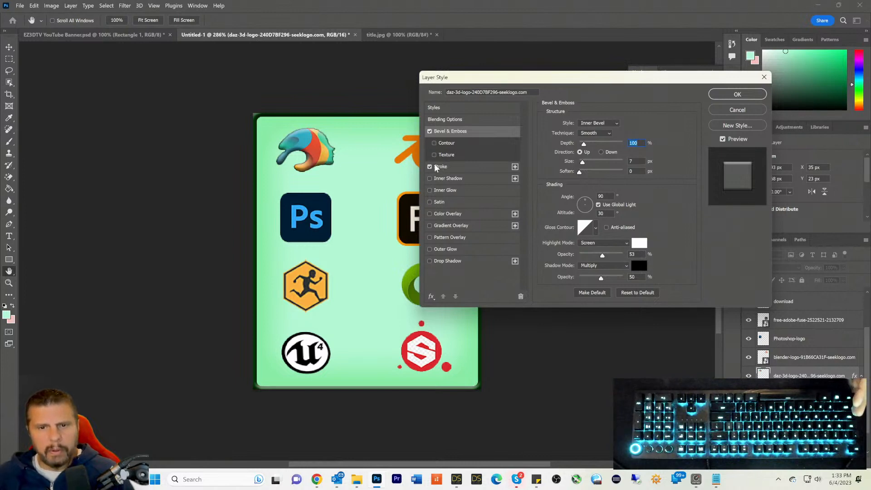
left_click(430, 167)
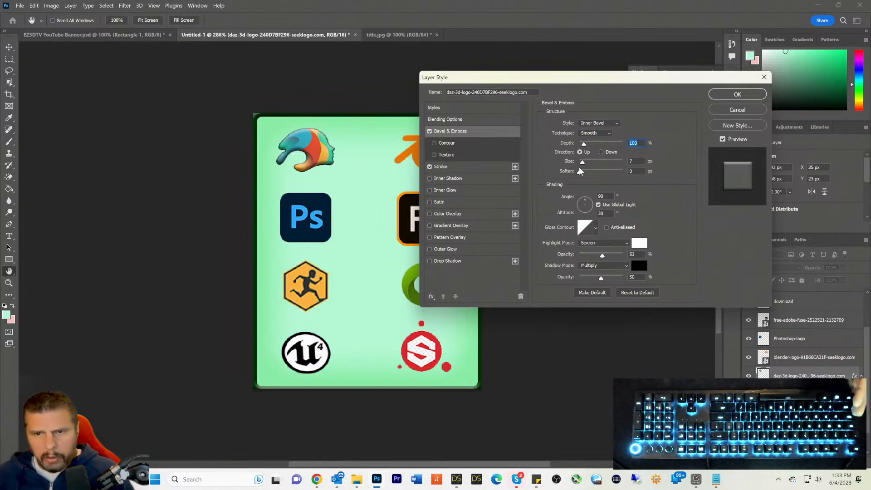
left_click(438, 166)
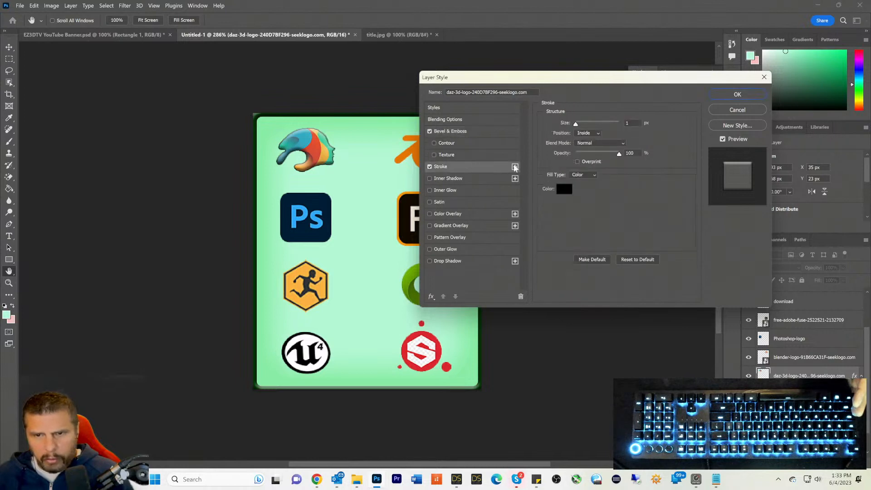
left_click(564, 189)
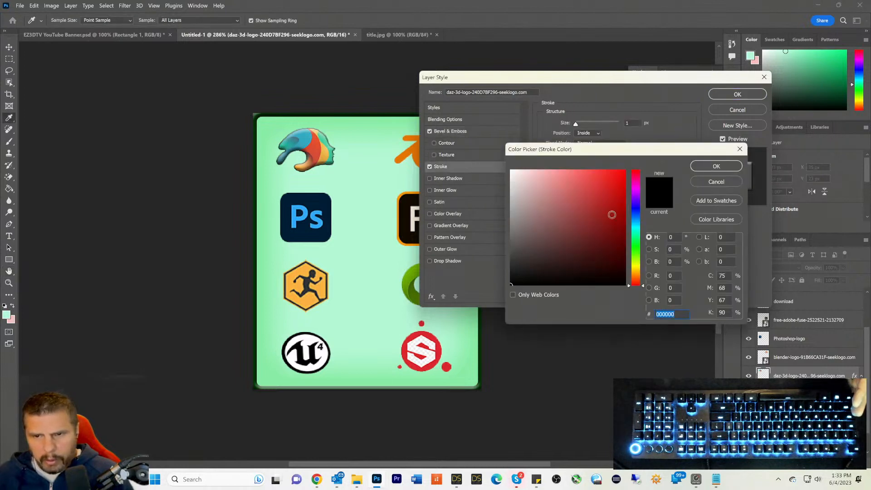
left_click(637, 238)
left_click(610, 199)
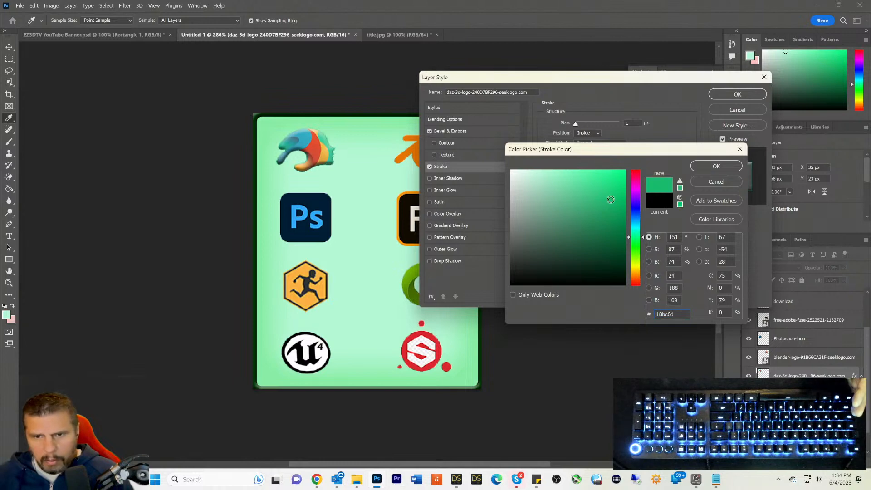
left_click(607, 178)
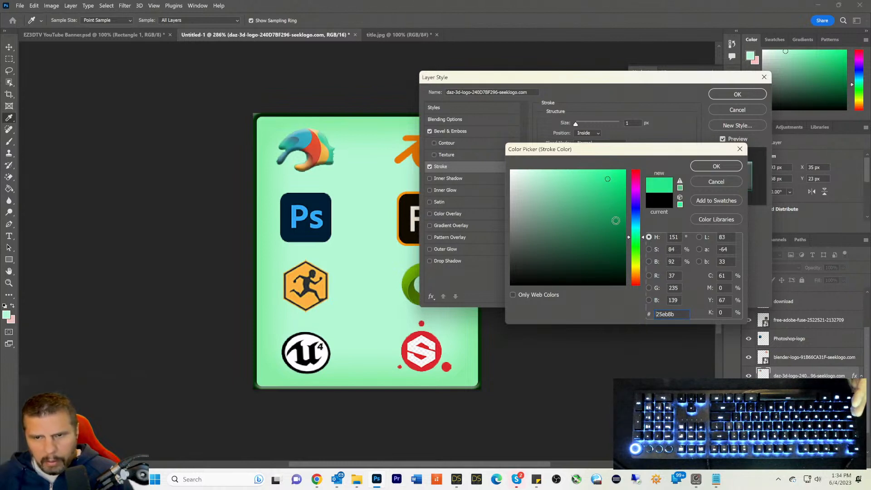
left_click(618, 226)
left_click(616, 271)
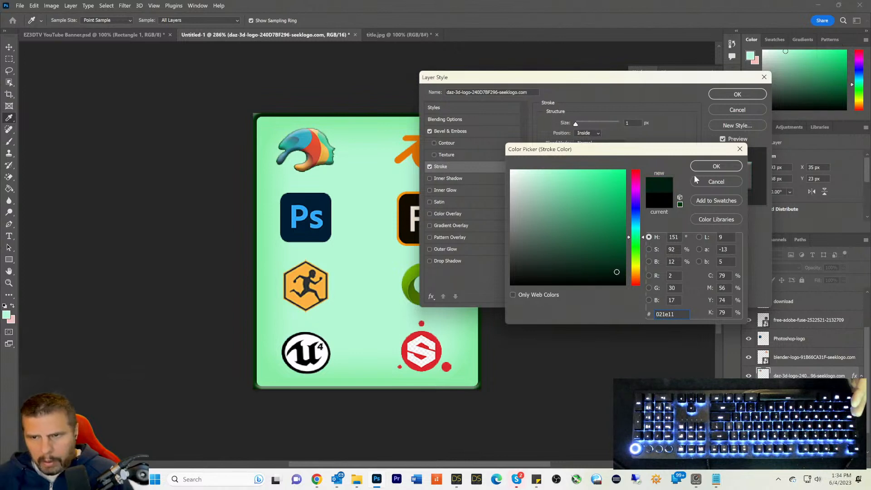
left_click(715, 166)
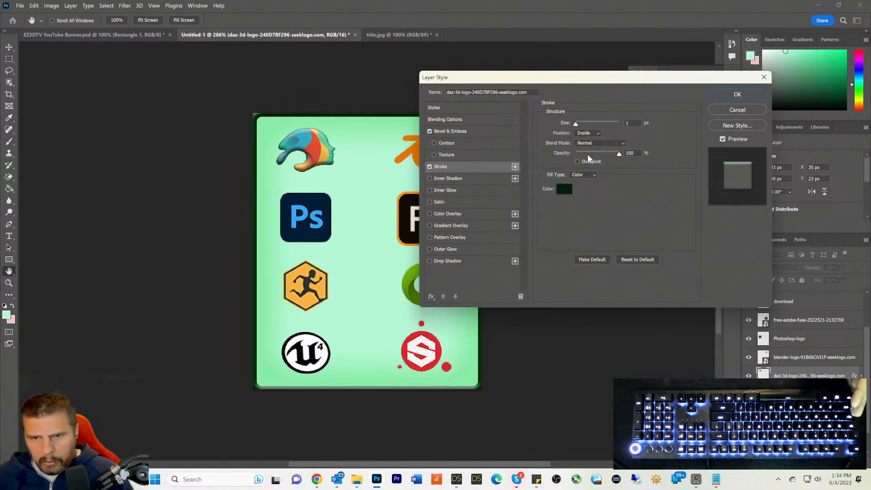
left_click_drag(575, 122, 577, 125)
Step: Try lighter greens, including #67efad and #57b889, for the stroke and discard the Daz 3D logo's pending layer style changes
left_click(563, 189)
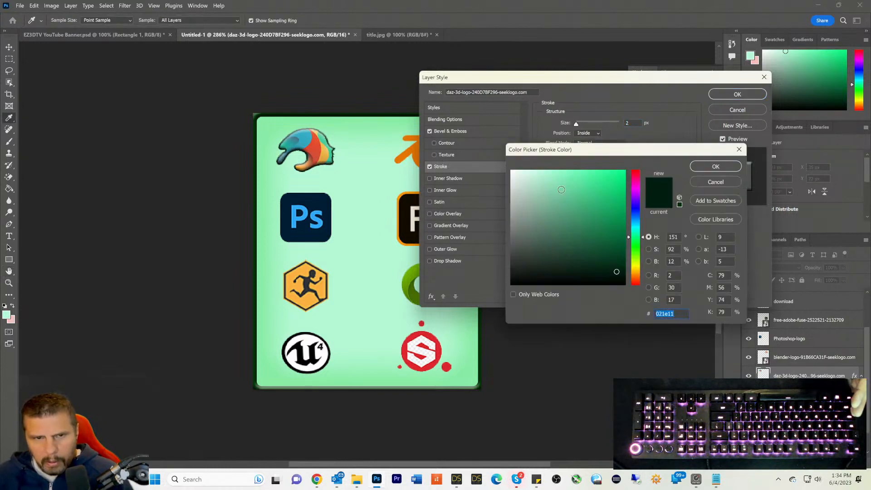
left_click(598, 208)
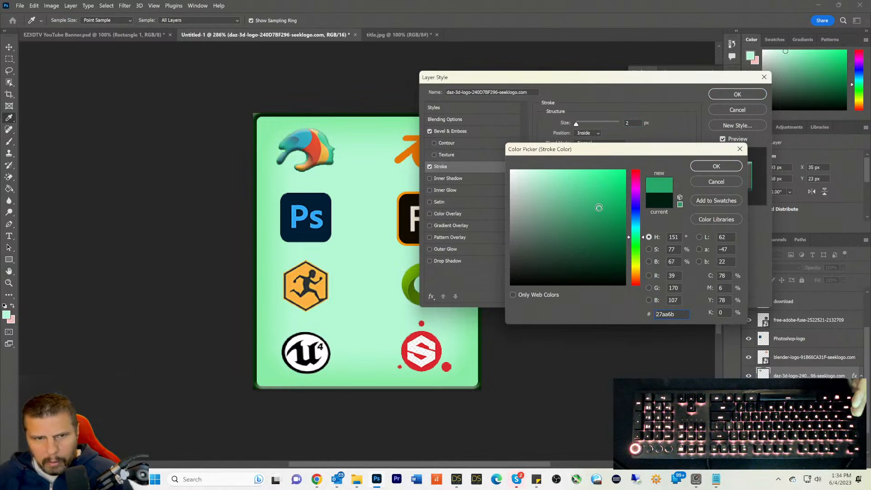
left_click(585, 182)
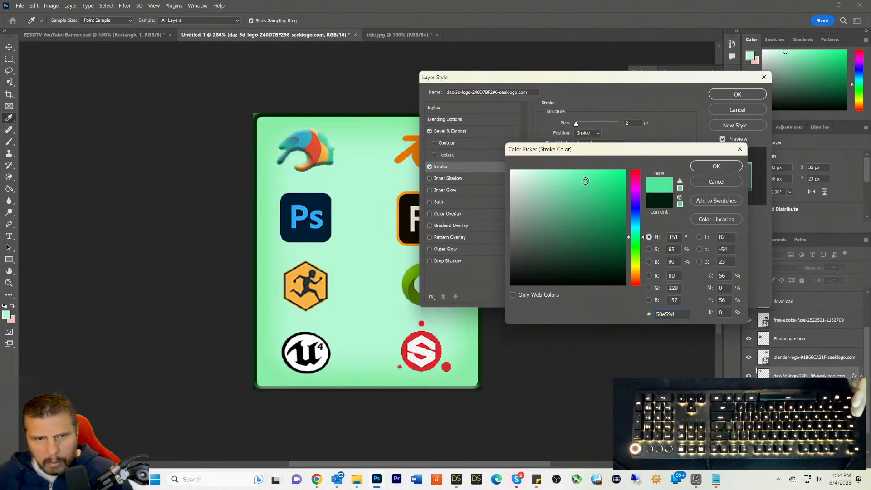
left_click(575, 176)
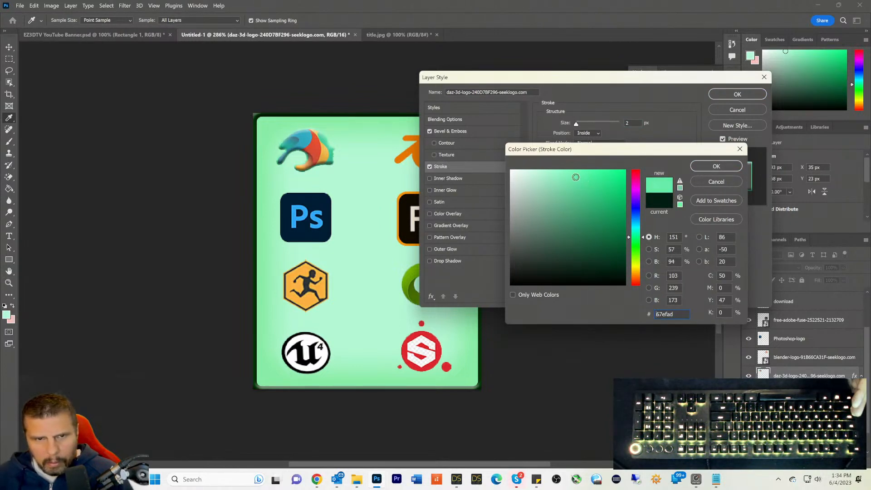
left_click(571, 201)
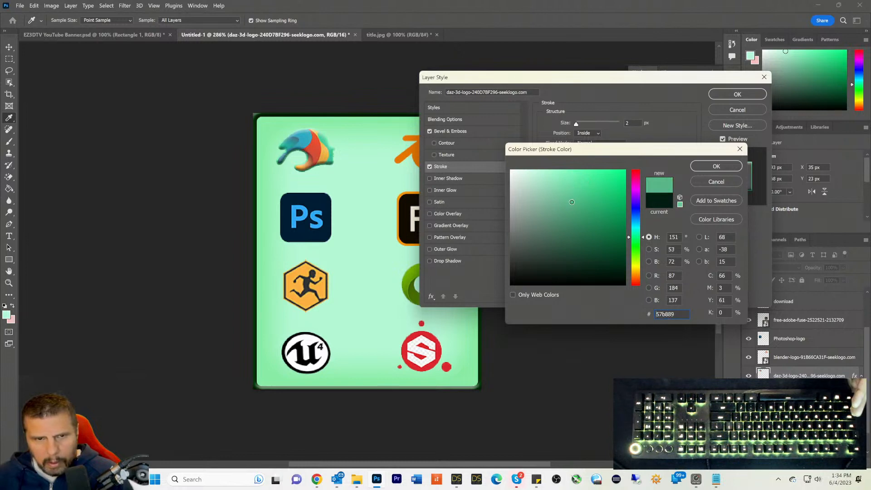
left_click(710, 182)
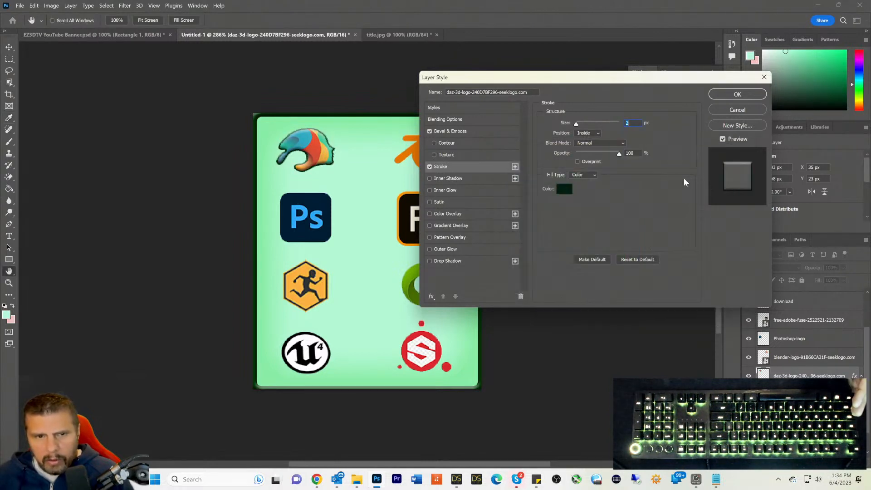
left_click(731, 111)
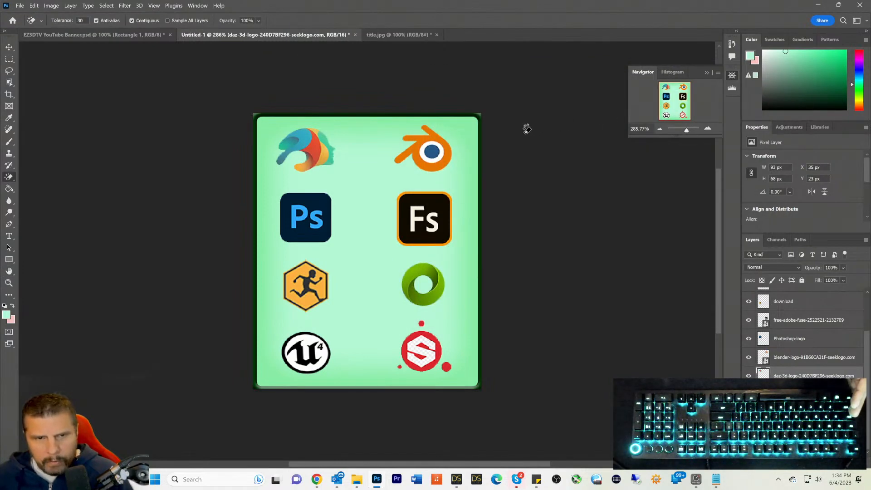
Step: Undo the Daz 3D logo's background erasure and its layer's move above the border rectangle
key("ctrl+z")
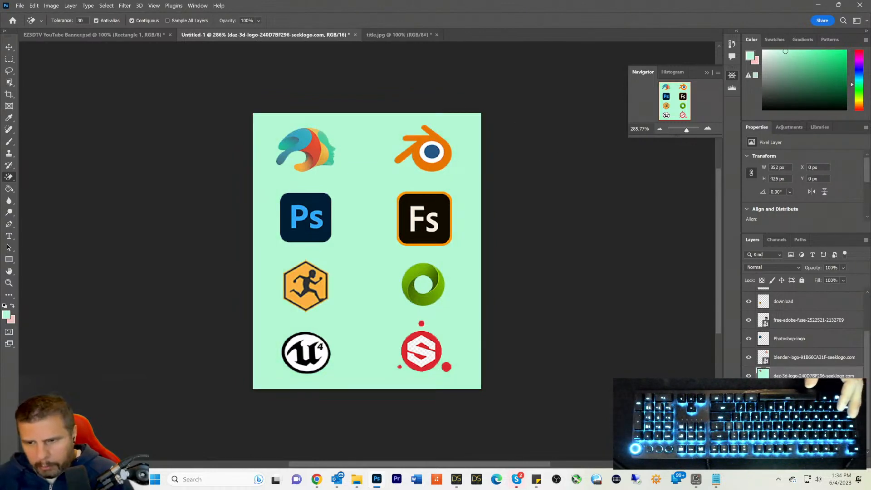
left_click(789, 395)
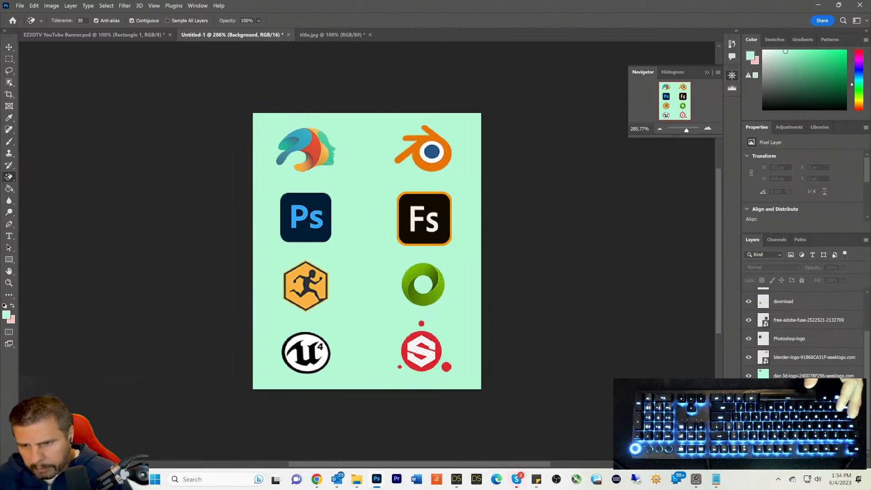
key("ctrl+z")
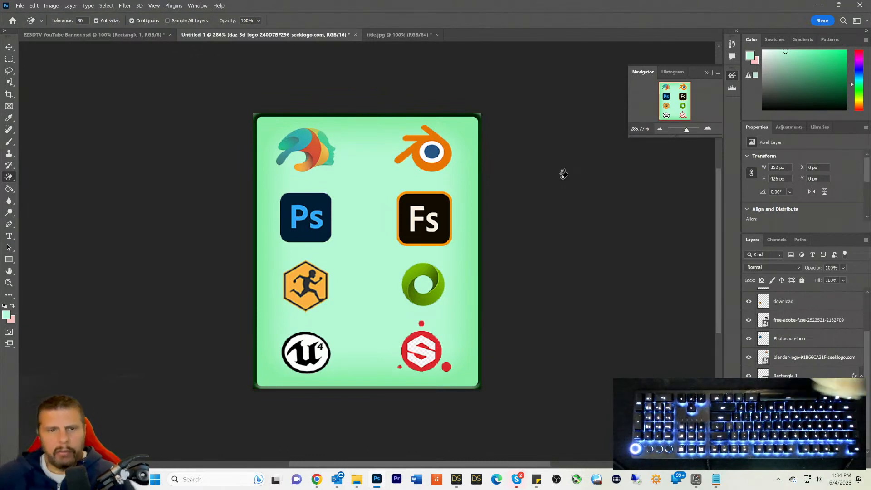
Step: Select the whole canvas and start saving the document to the Desktop as a Photoshop file, entering "3d YouTub" as the name
key("ctrl+a")
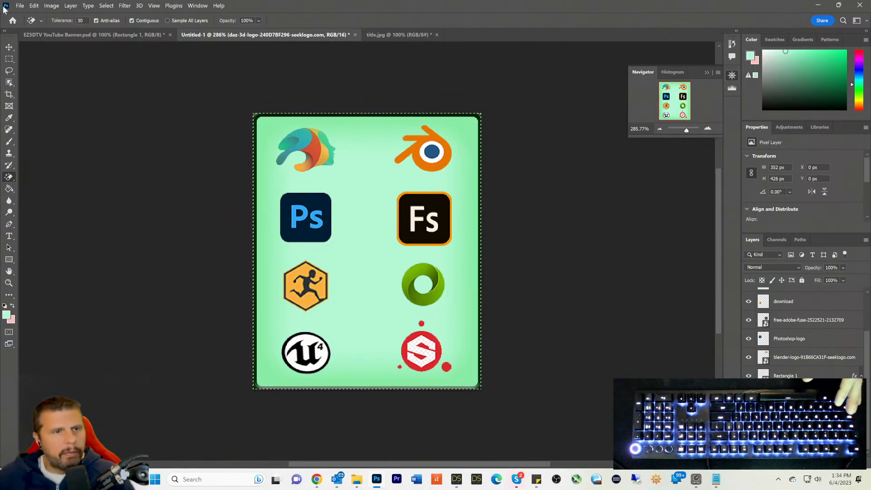
left_click(19, 5)
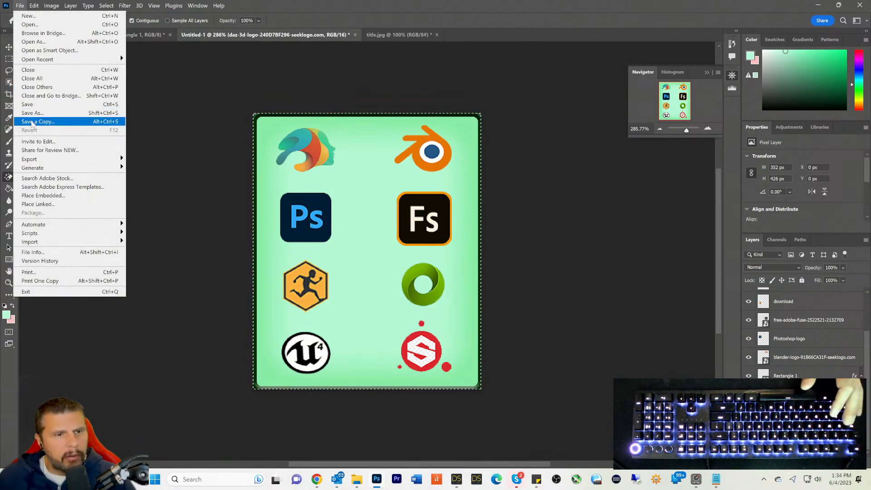
left_click(34, 113)
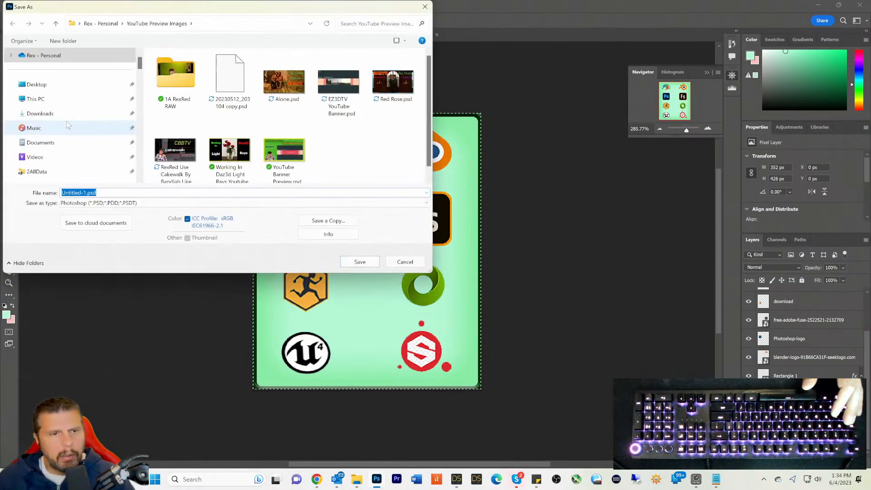
left_click(37, 85)
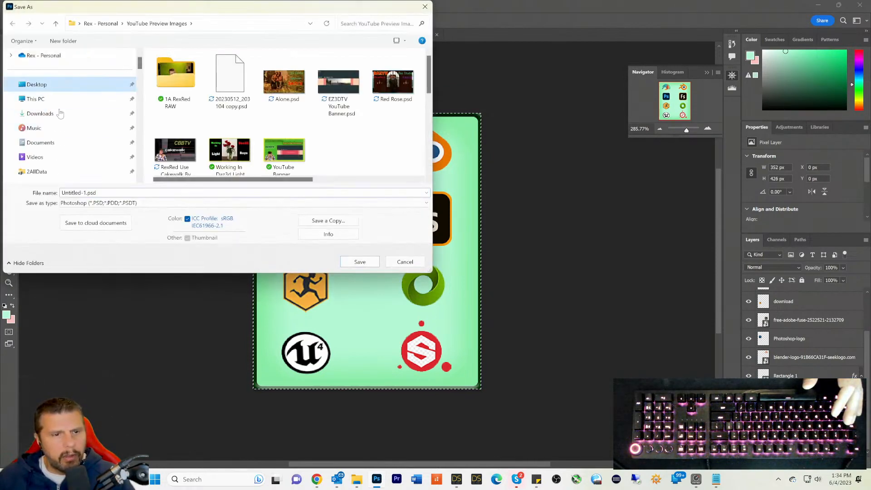
double_click(86, 191)
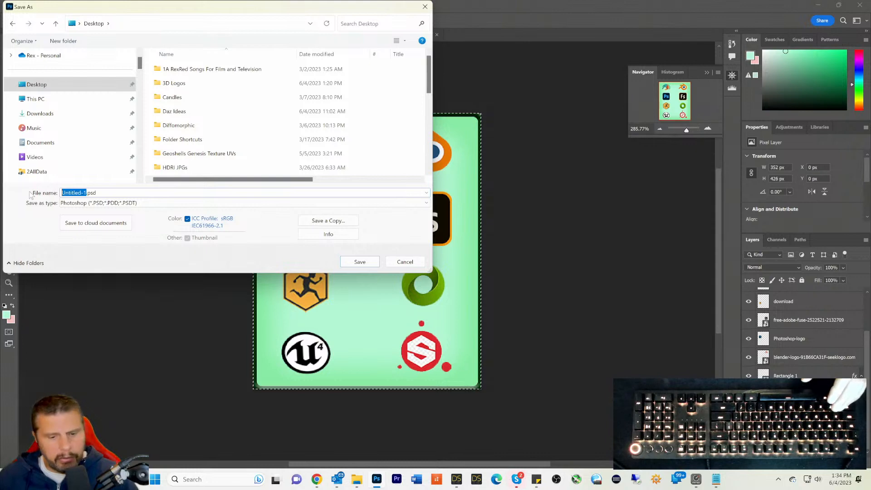
type("3d")
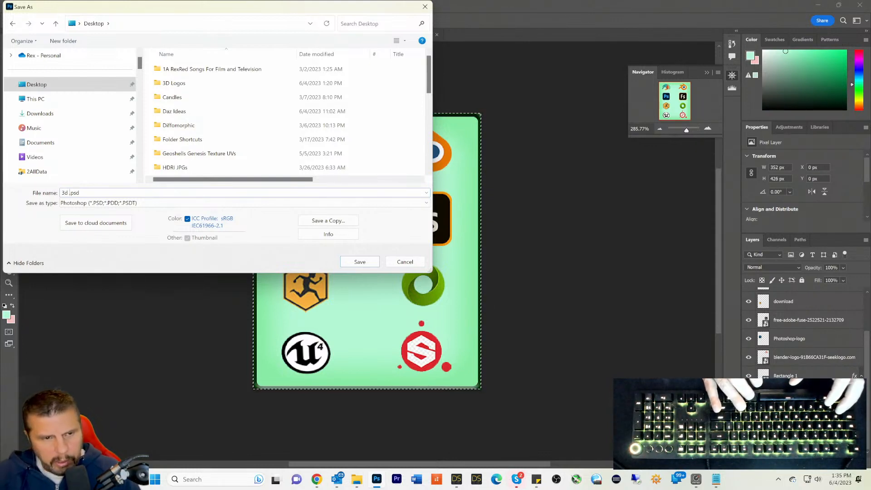
type(" You")
type("Tub")
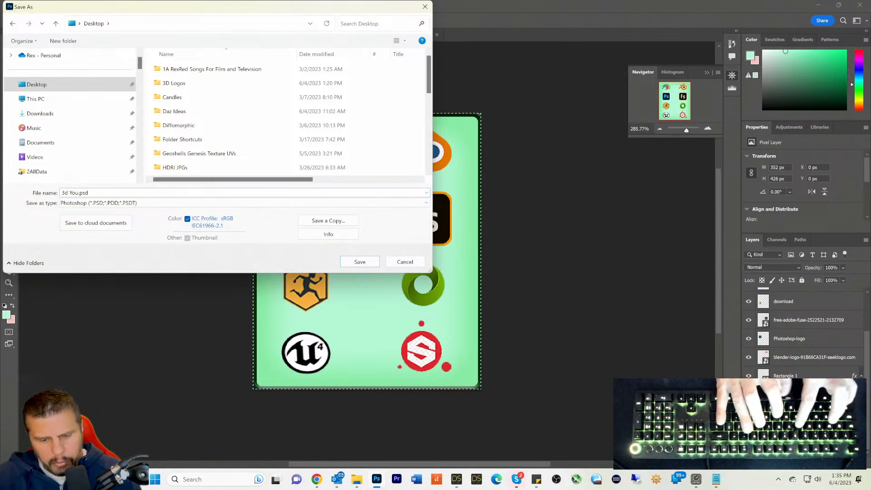
Step: Save the logo artwork to the Desktop as "3d YouTube Banner Logos.psd" in Photoshop format with Maximize Compatibility on
type("e Banner")
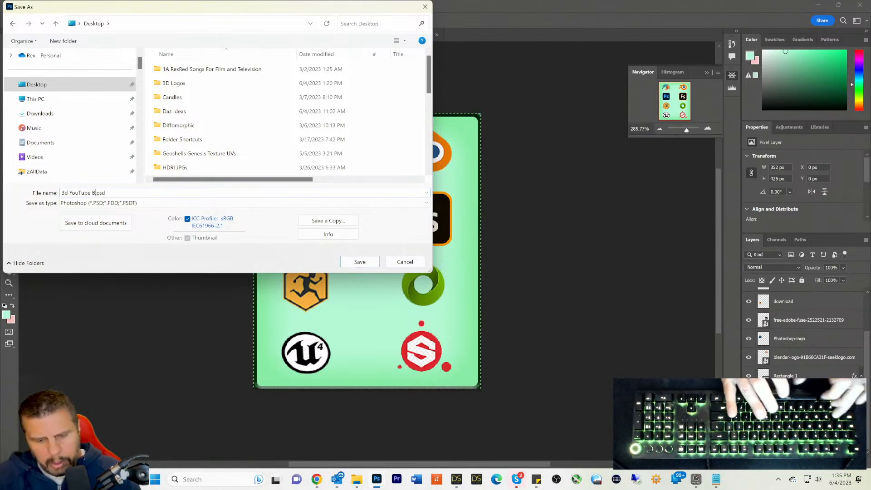
type(" Logos")
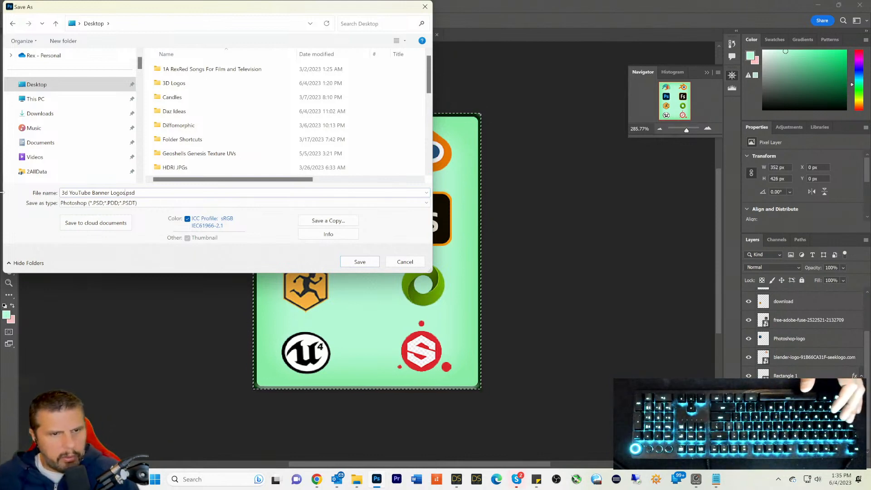
left_click(102, 204)
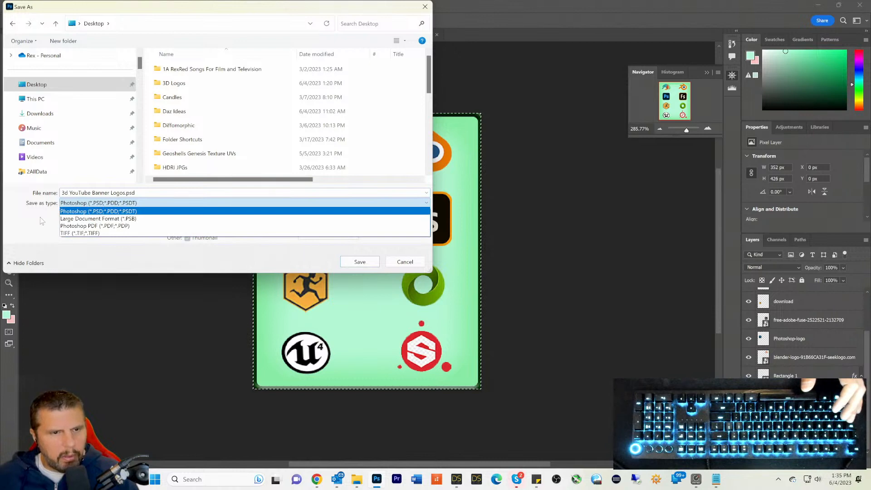
left_click(98, 211)
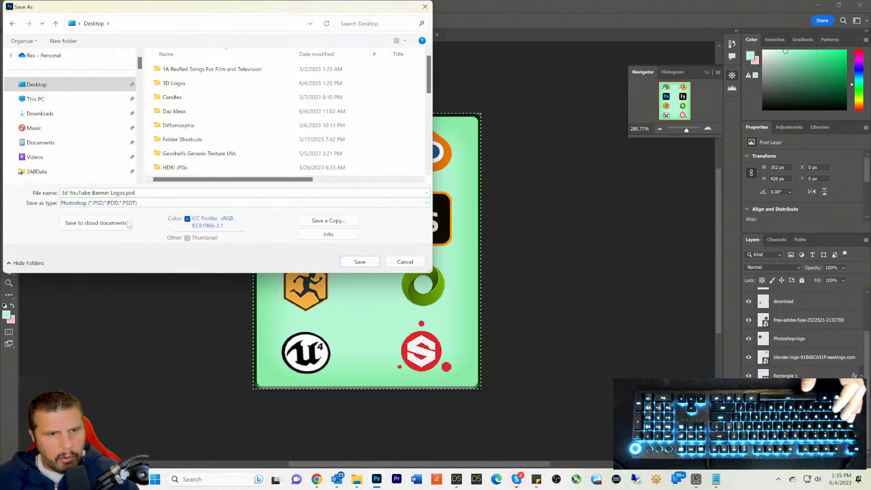
left_click(356, 263)
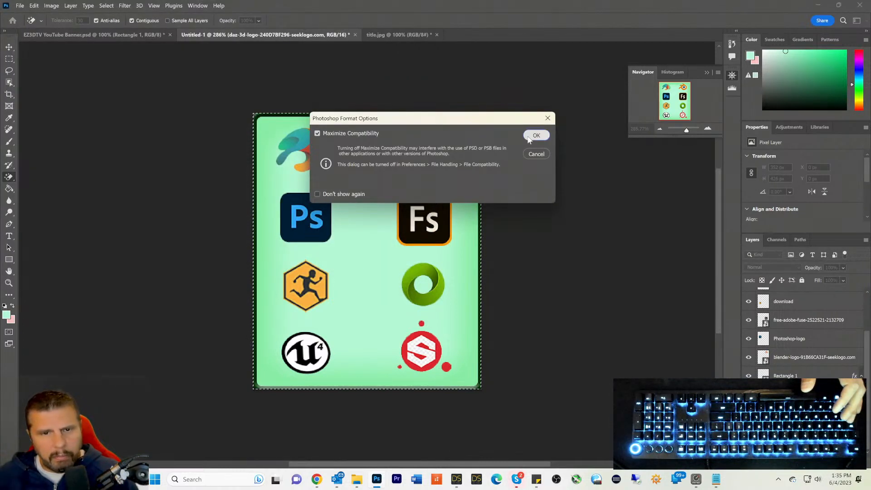
left_click(536, 135)
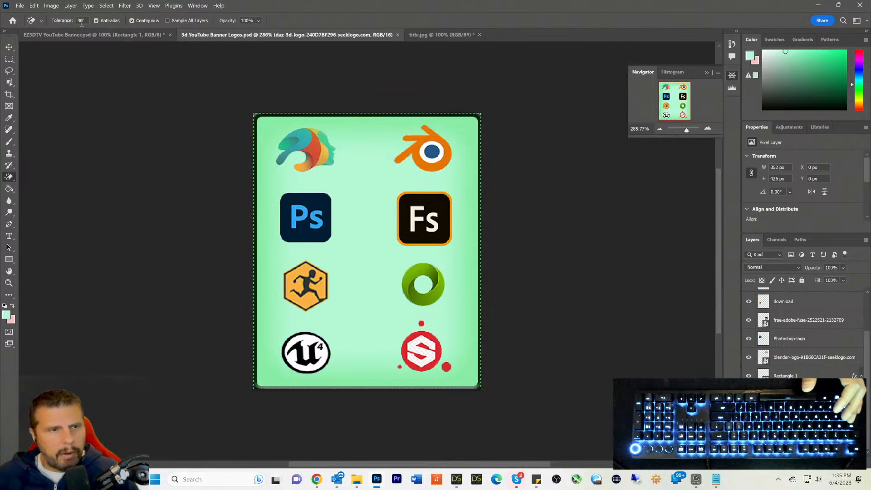
Step: Save a PNG copy of the logo artwork to the Desktop as "3d YouTube Banner Logos copy.png"
left_click(19, 6)
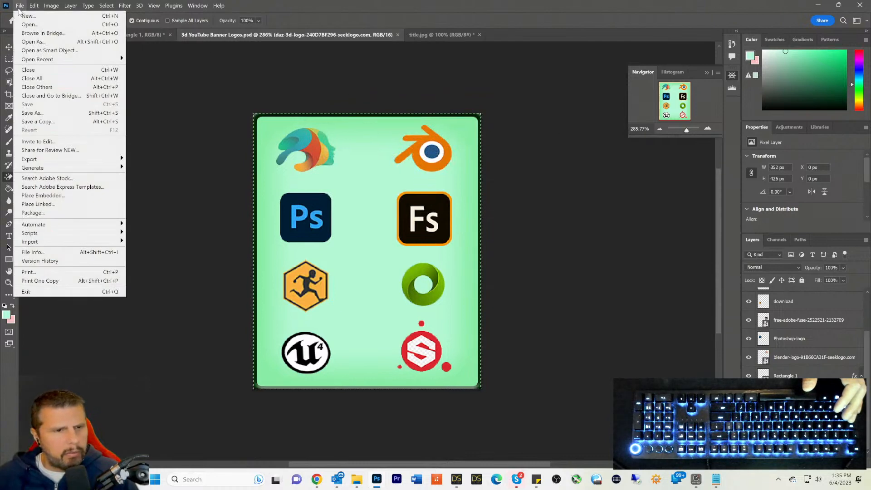
left_click(27, 122)
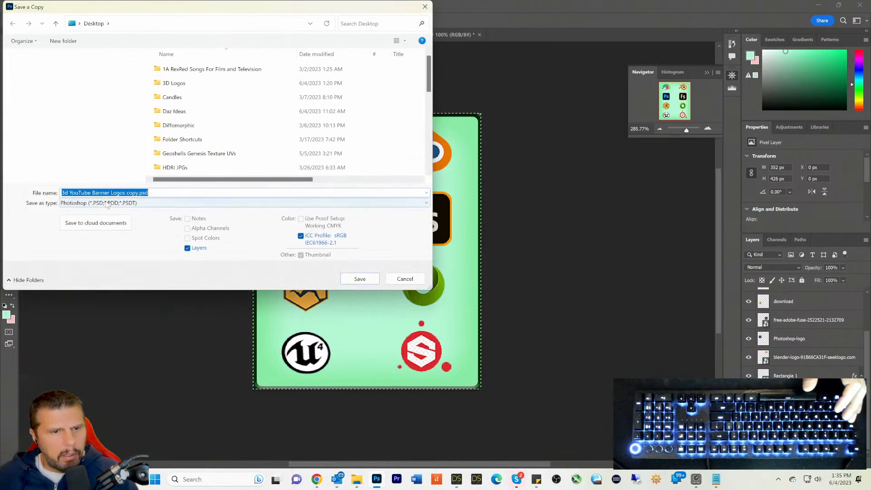
left_click(107, 203)
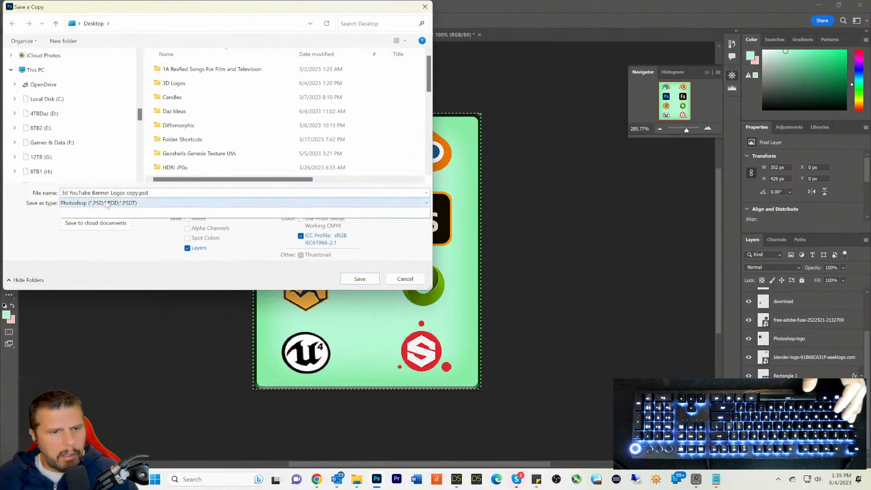
left_click(205, 297)
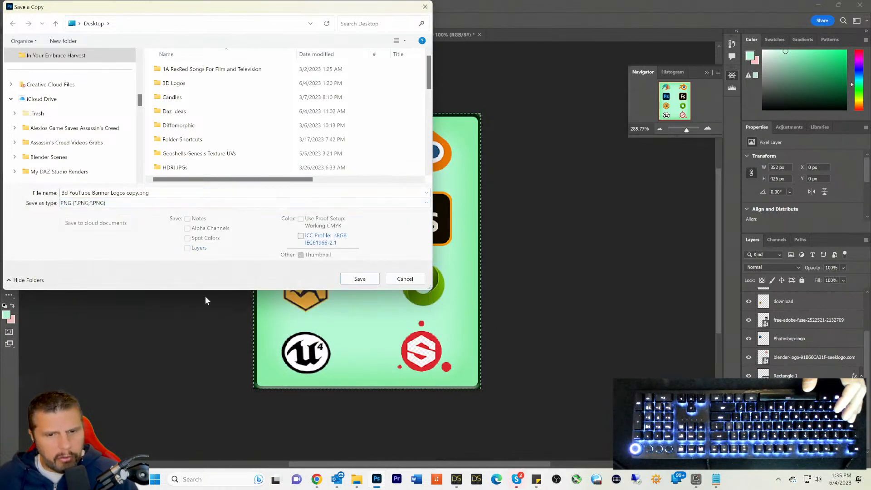
left_click(360, 278)
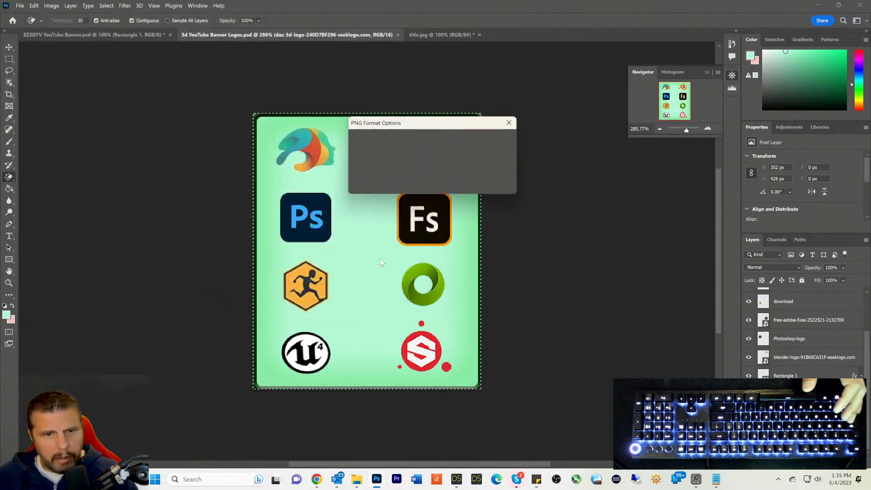
key("Return")
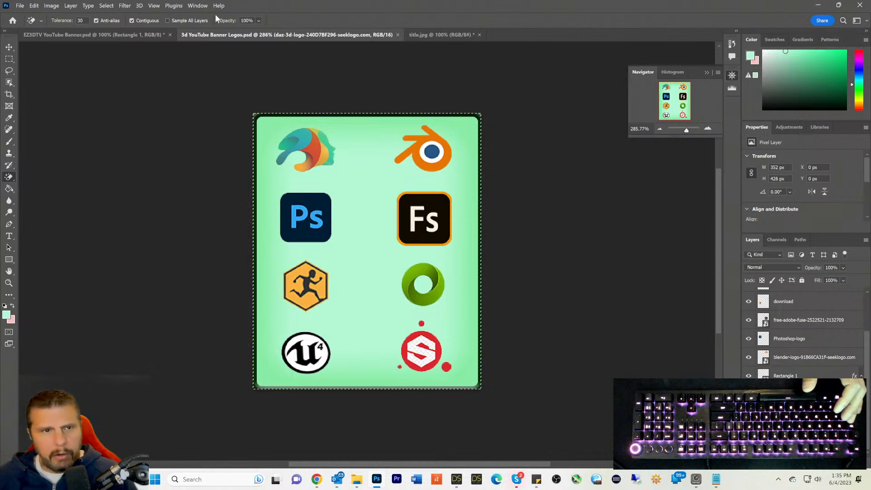
Step: In the EZ3DTV YouTube Banner document, delete the dark green rectangle covering the left Desktop Max area
left_click(129, 33)
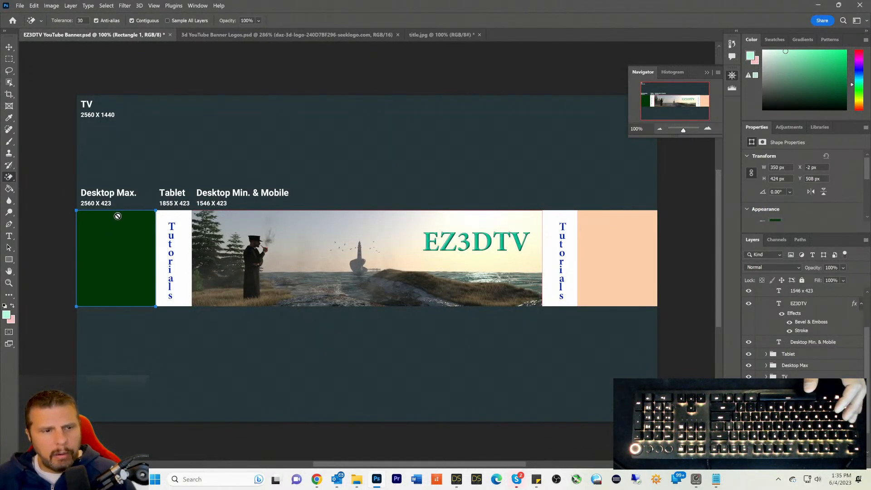
left_click(14, 47)
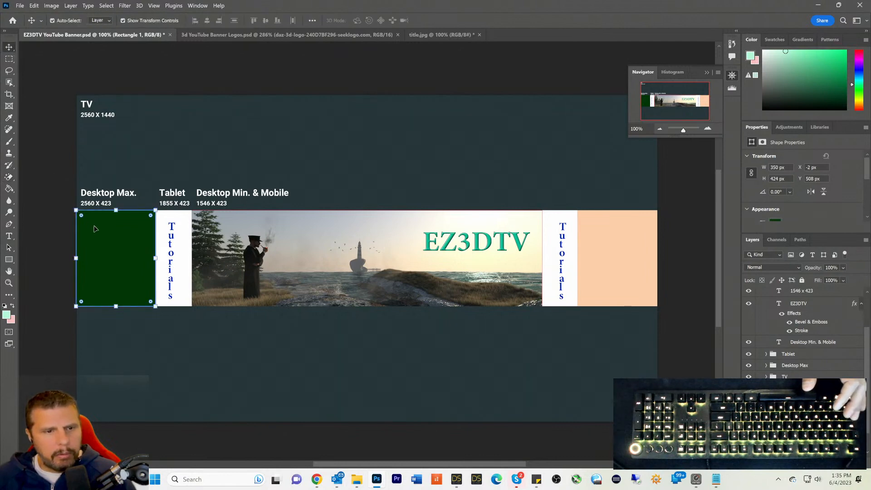
key("Delete")
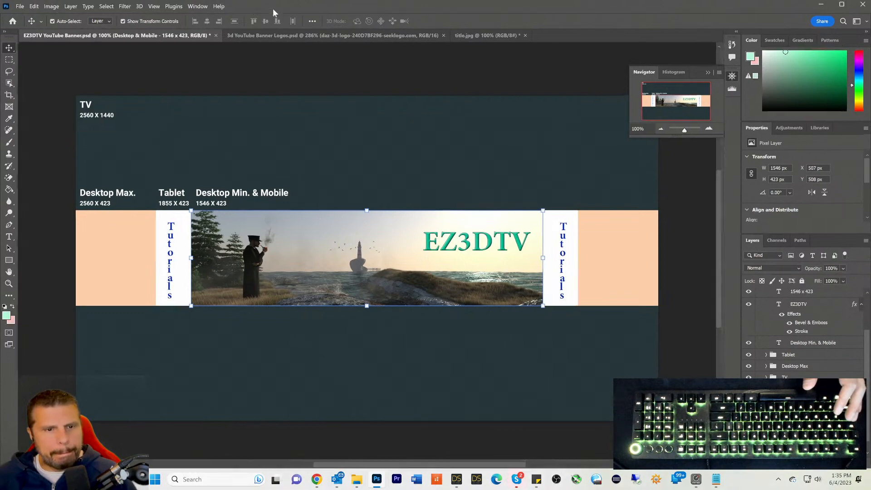
Step: Uncover the Windows desktop and place the saved logos PNG into the banner's left Desktop Max area
left_click_drag(273, 9, 574, 78)
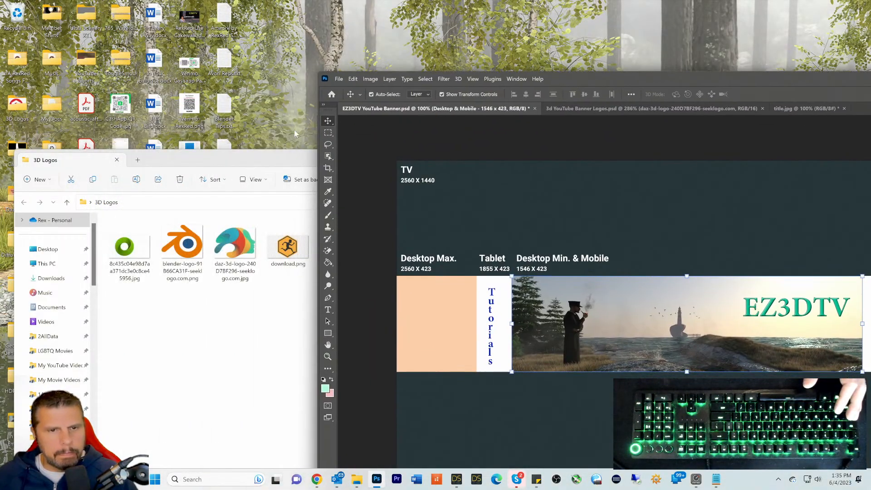
left_click(252, 155)
left_click(529, 156)
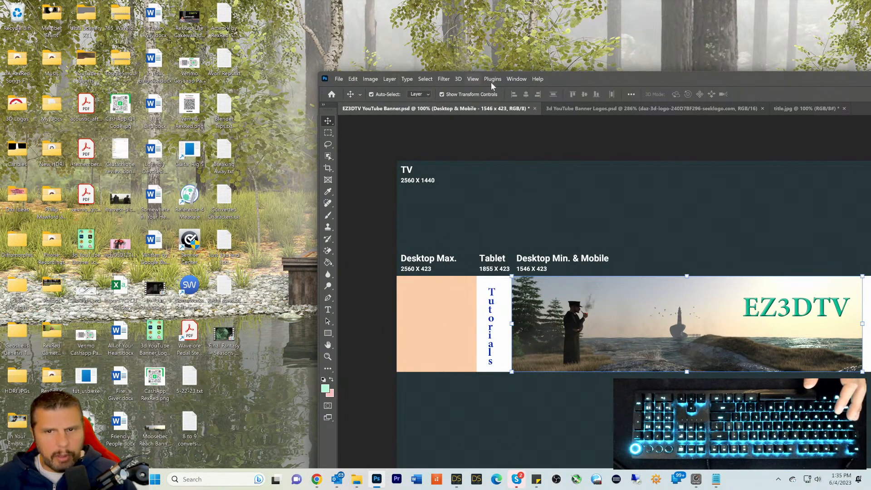
left_click_drag(562, 82, 478, 57)
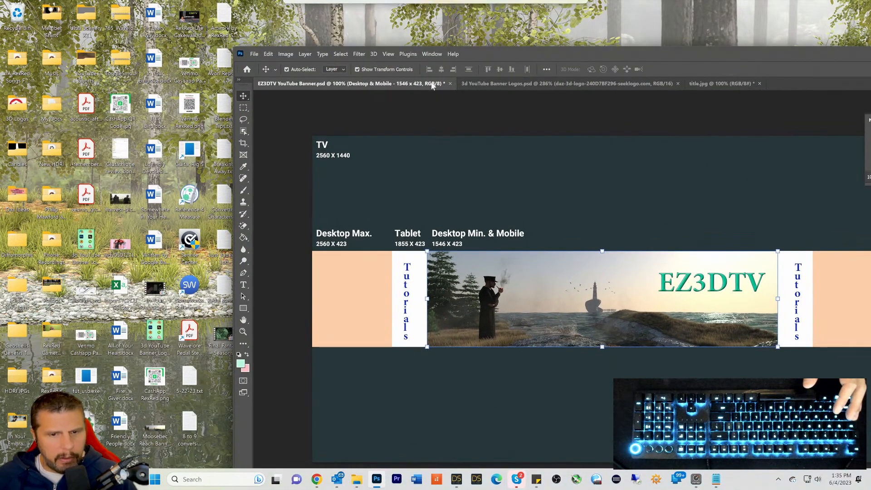
left_click_drag(154, 336, 331, 314)
left_click_drag(589, 300, 340, 302)
key("Return")
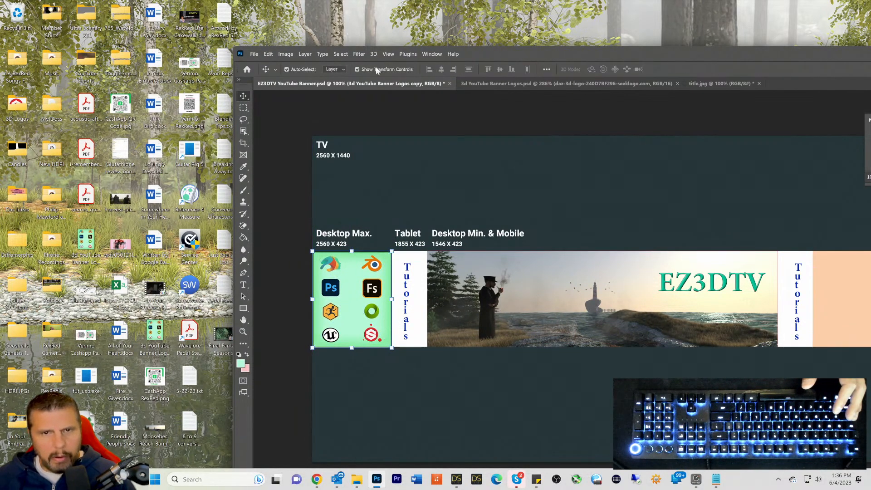
Step: Nudge the logo panel into line with the banner's left end and paste a duplicate of it, restoring the maximized window
left_click_drag(487, 56, 314, 30)
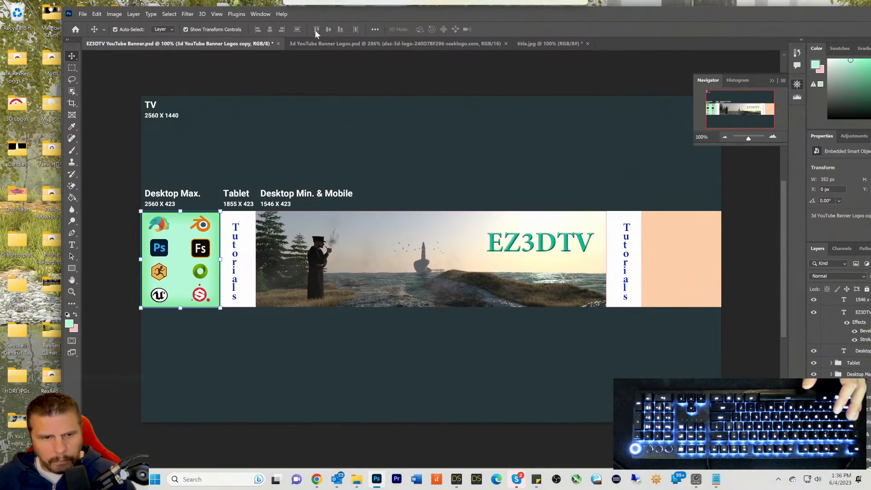
left_click_drag(188, 254, 190, 259)
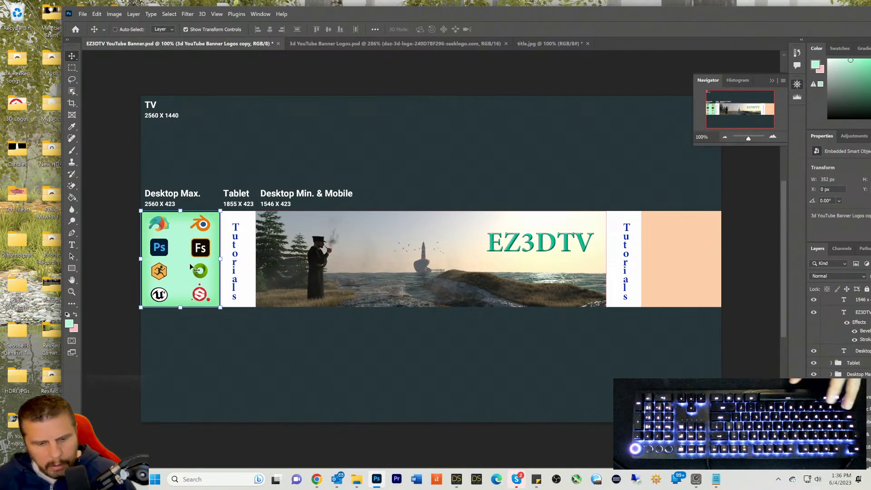
key("ctrl+v")
left_click_drag(415, 264, 424, 283)
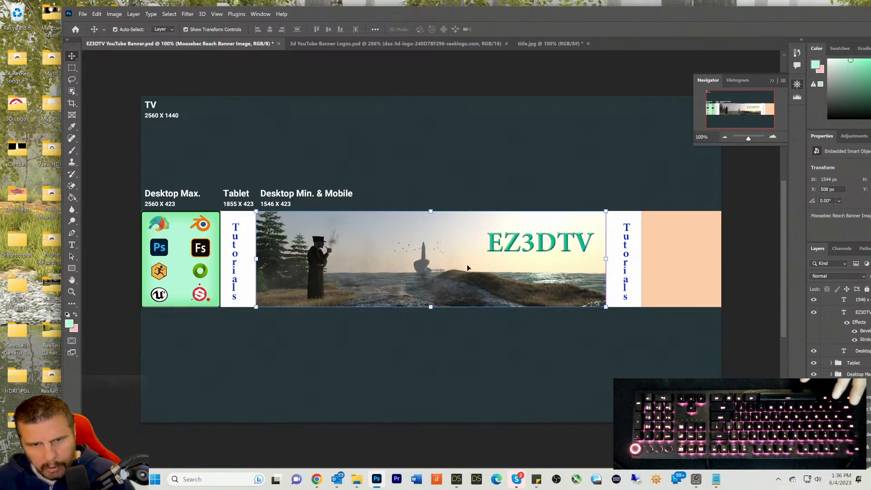
double_click(611, 9)
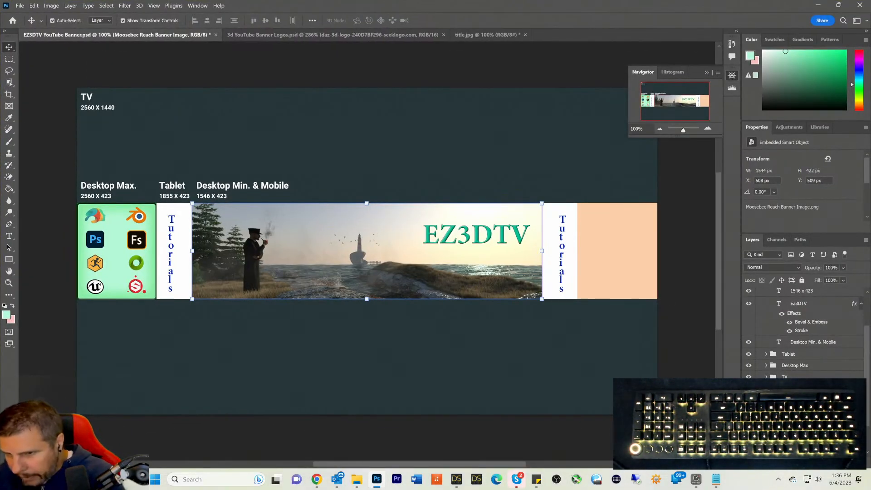
Step: Collapse the Text group to find the duplicate logo layer, and move the Moosebec Reach banner image down to uncover the duplicate
scroll(803, 331, "up", 2)
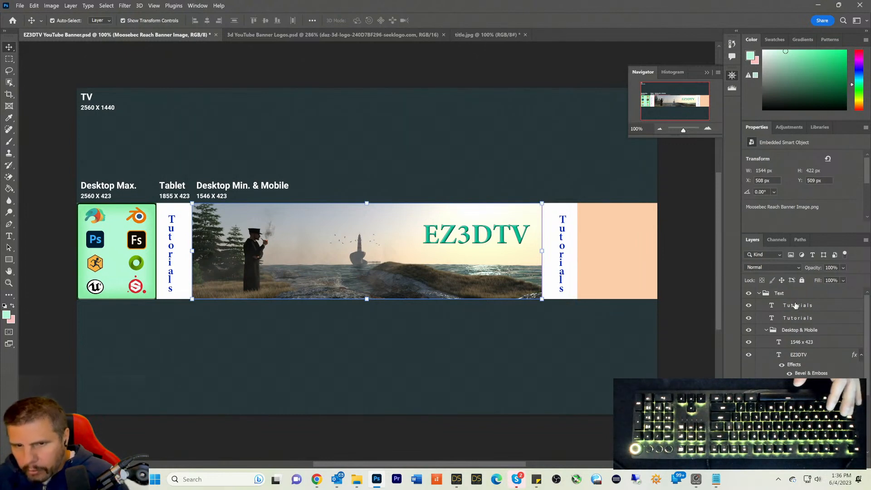
left_click(561, 246)
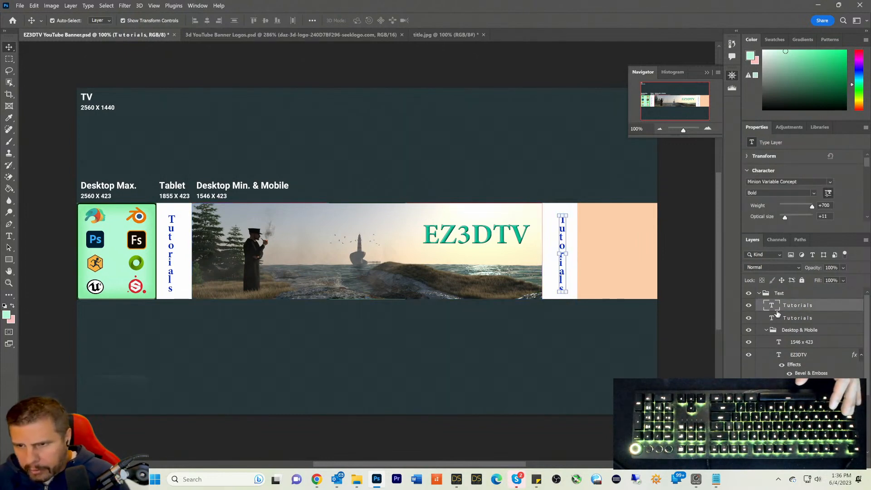
left_click(778, 294)
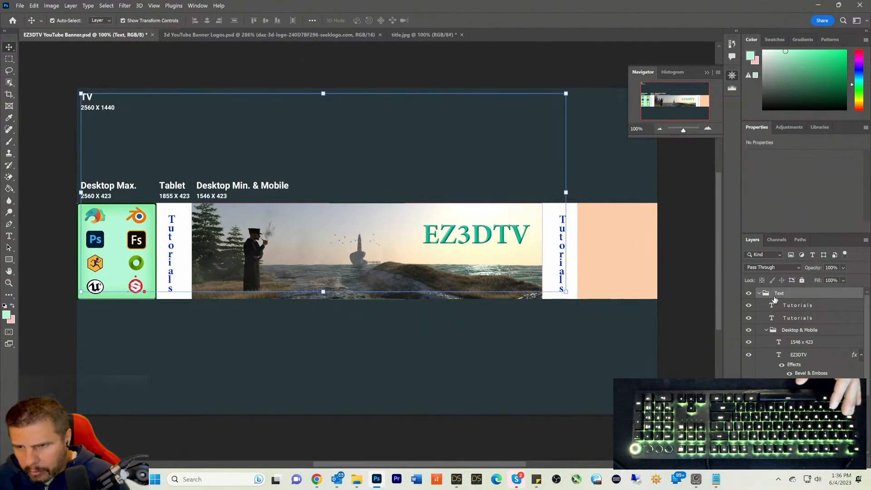
left_click(759, 293)
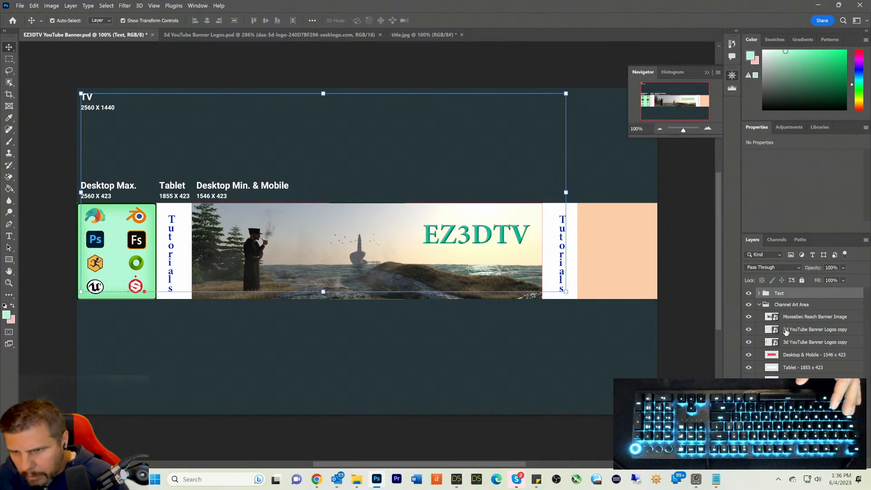
left_click(786, 331)
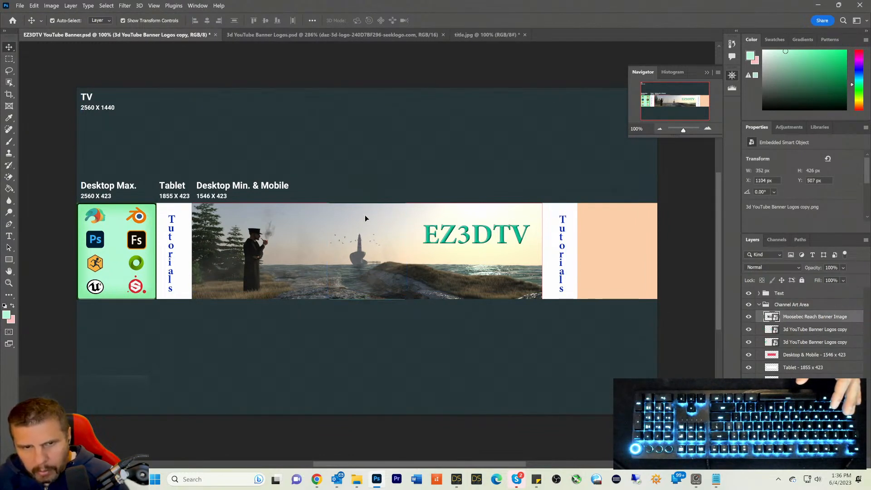
left_click_drag(364, 214, 368, 252)
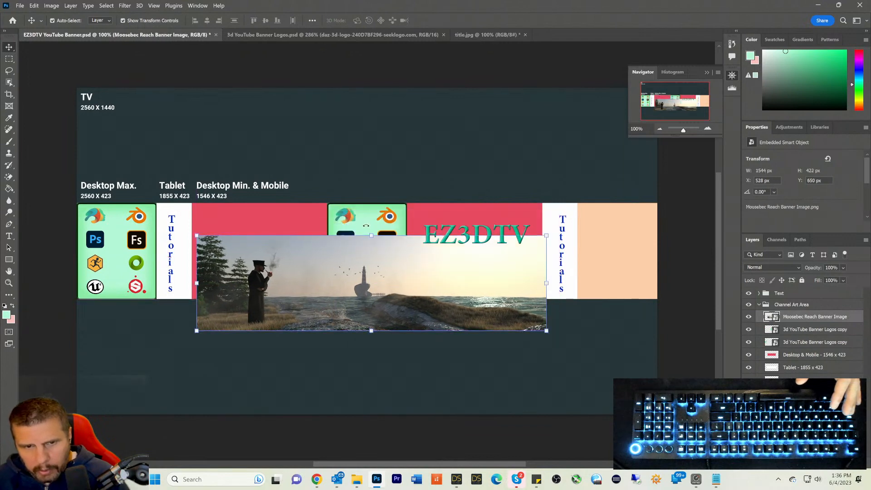
key("ctrl+t")
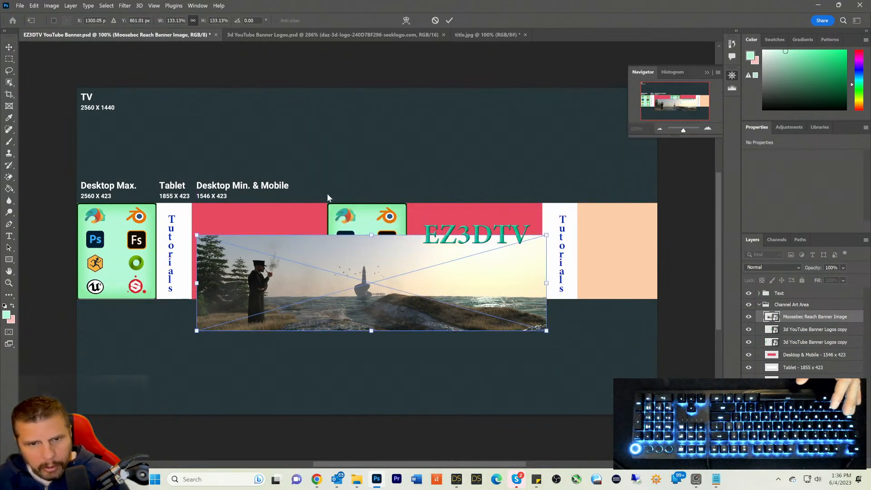
key("Return")
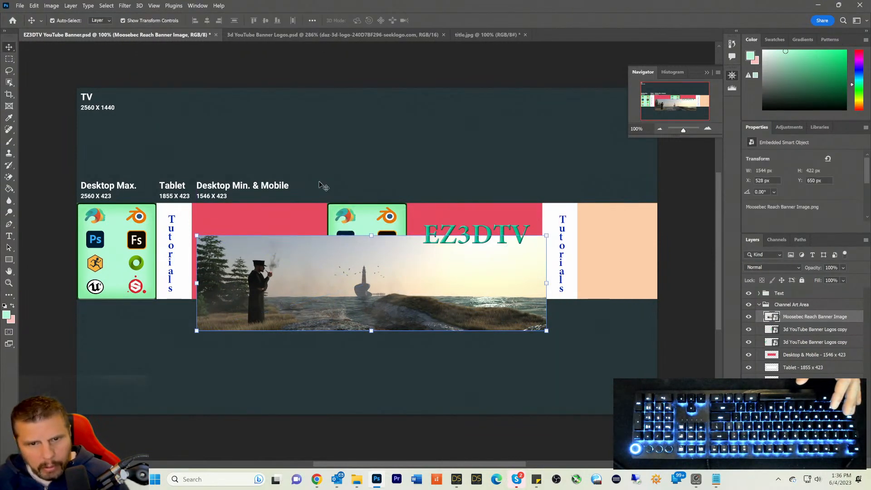
Step: Move the duplicate logo panel onto the peach Desktop Max area at the banner's right end
left_click(349, 217)
left_click_drag(349, 217, 609, 220)
left_click_drag(609, 221, 609, 221)
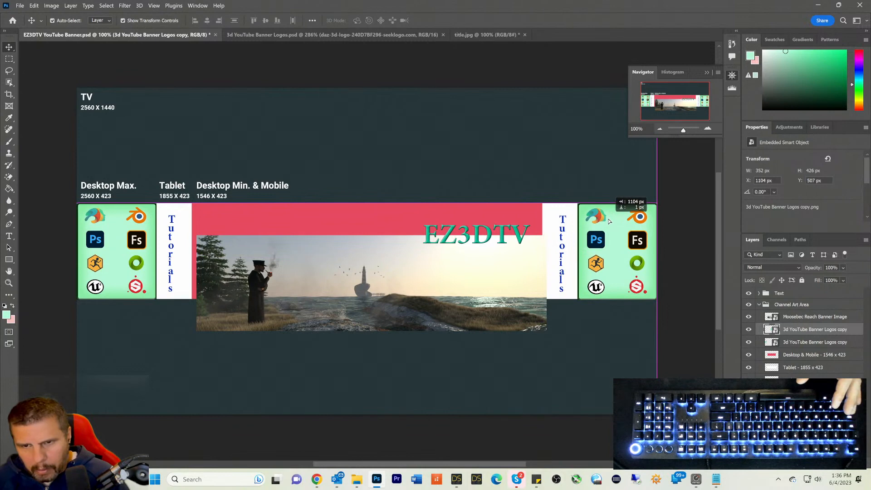
Step: Move the Moosebec Reach banner image back up over the red Desktop & Mobile area between the Tutorials strips
left_click(406, 261)
left_click_drag(405, 261, 400, 229)
left_click(327, 150)
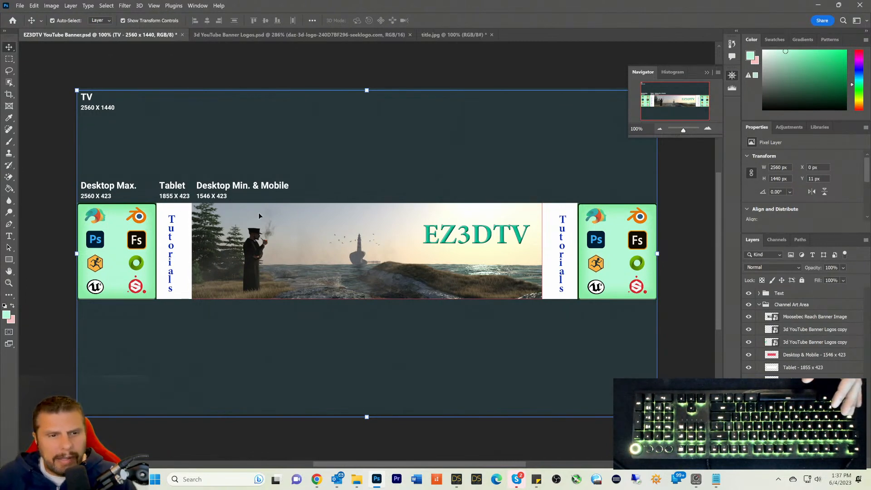
Step: Nudge the left Tutorials text slightly, and shift the white Tablet strip behind it down to Y 511 px
left_click_drag(170, 233, 172, 233)
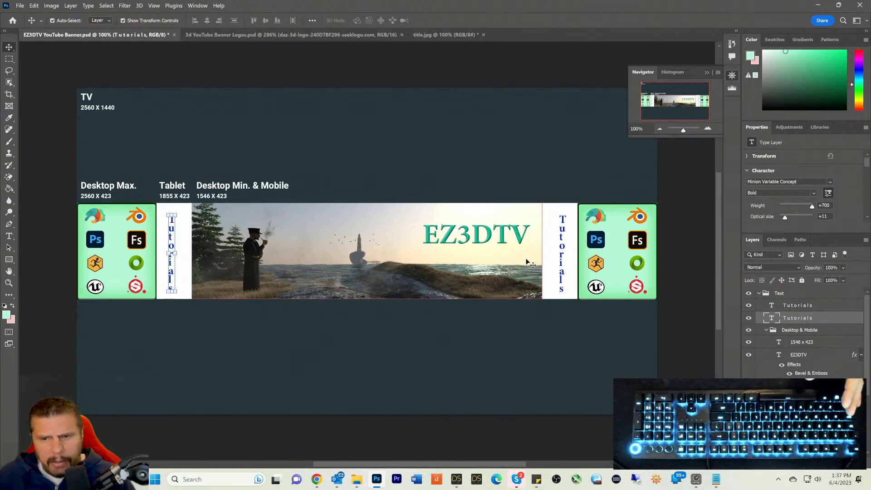
left_click(549, 256)
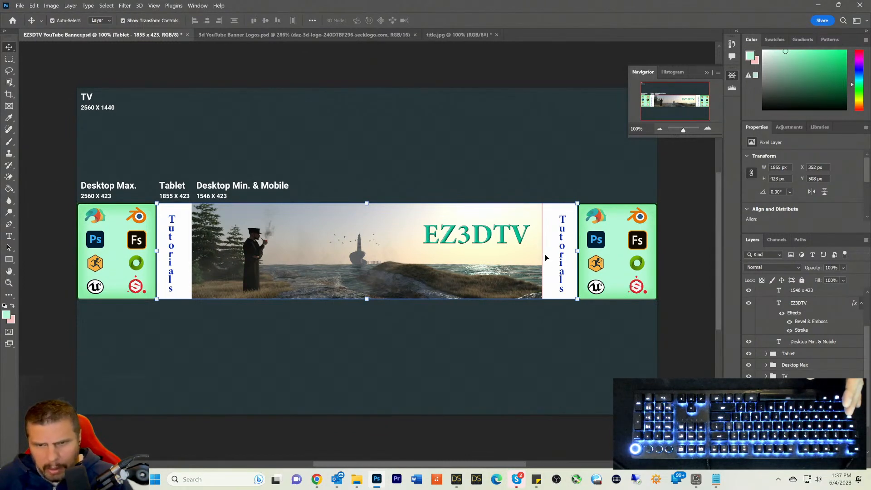
left_click_drag(554, 262, 553, 263)
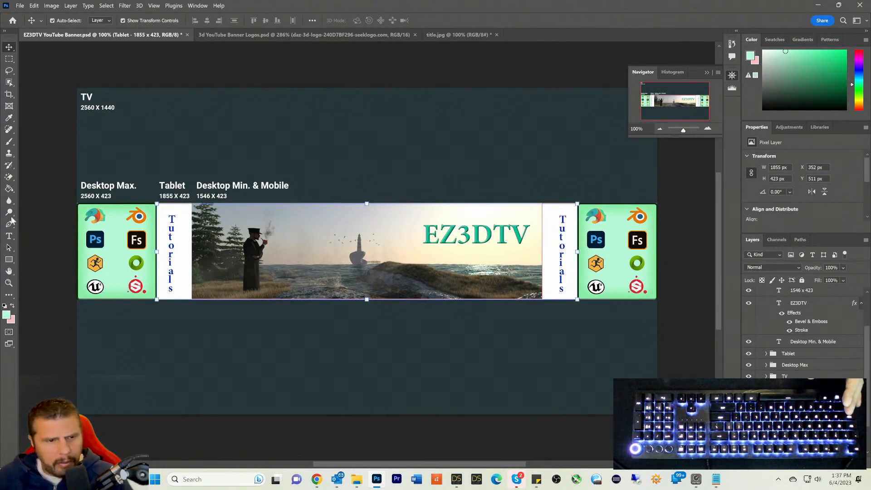
Step: Set the foreground colour to dark teal green 198d70
left_click(6, 315)
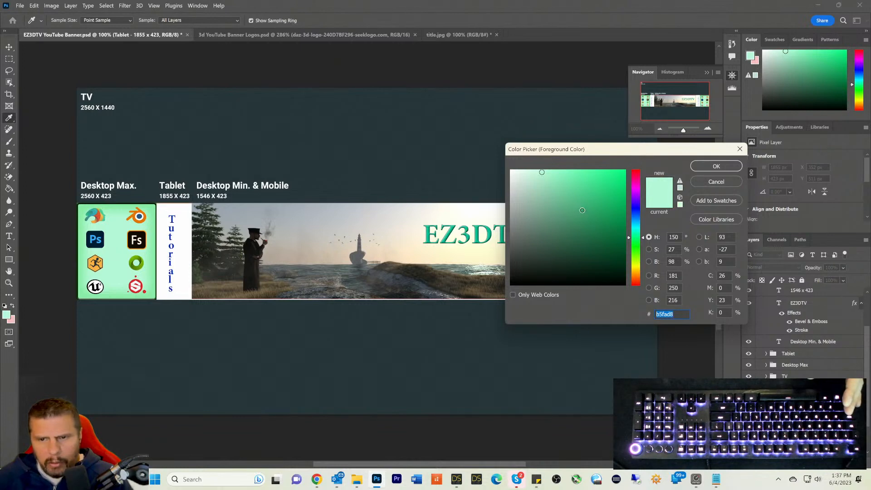
left_click(597, 220)
mouse_move(598, 221)
left_mouse_down()
mouse_move(598, 230)
mouse_move(605, 221)
left_mouse_up()
left_click(632, 232)
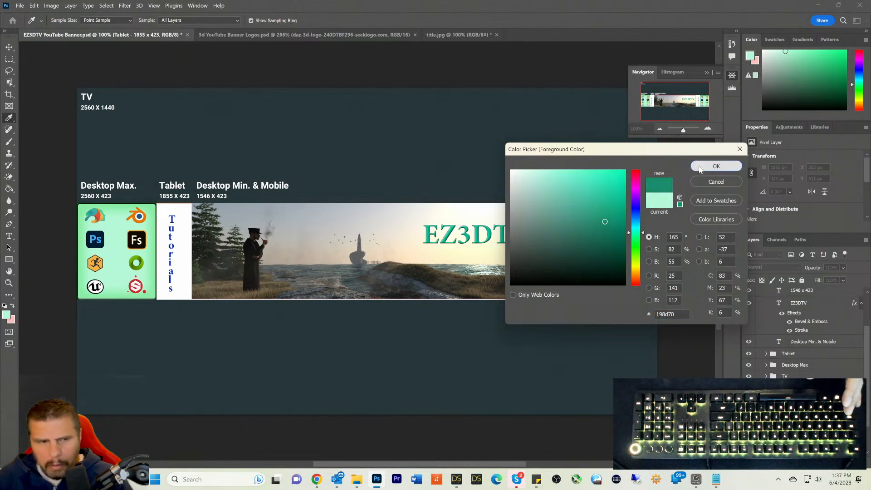
left_click(717, 166)
Step: Fill the white Tablet strip behind the Tutorials texts with the foreground colour, and undo the trial fill of the TV background
key("v")
left_click(8, 189)
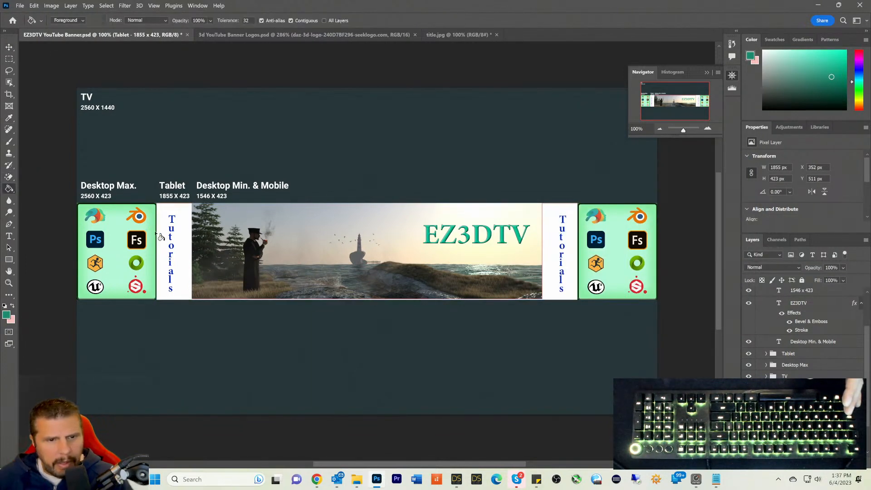
left_click(179, 257)
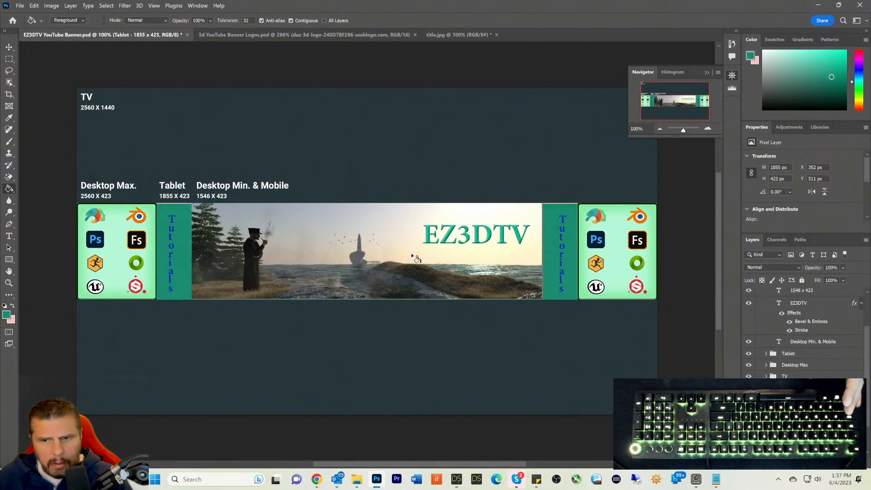
left_click(414, 159)
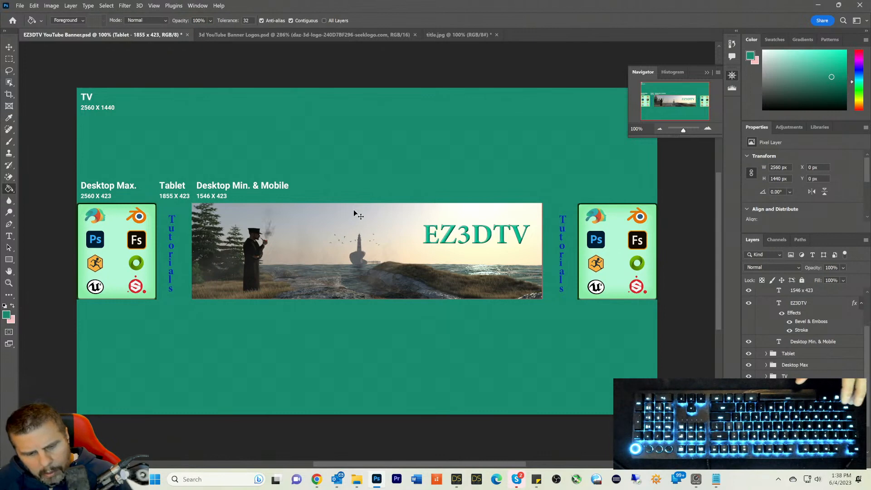
key("ctrl+z")
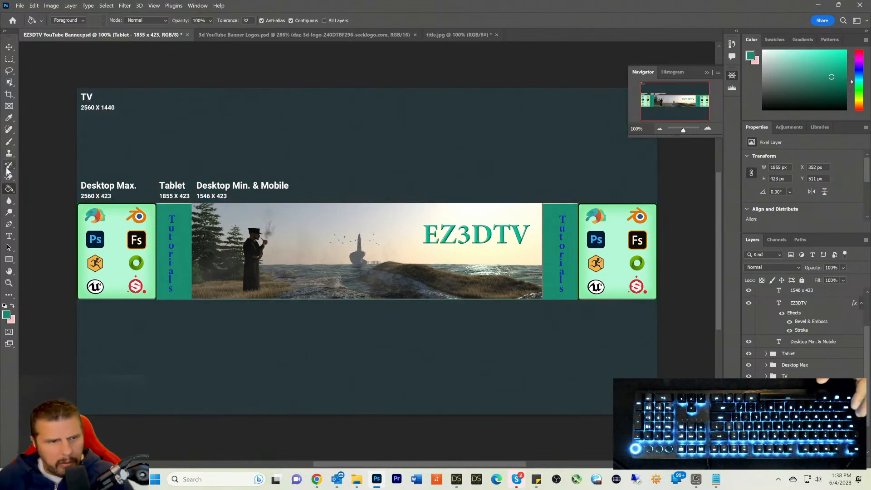
Step: Move the green Tablet strip up to Y 507 px behind the centre image
left_click(9, 59)
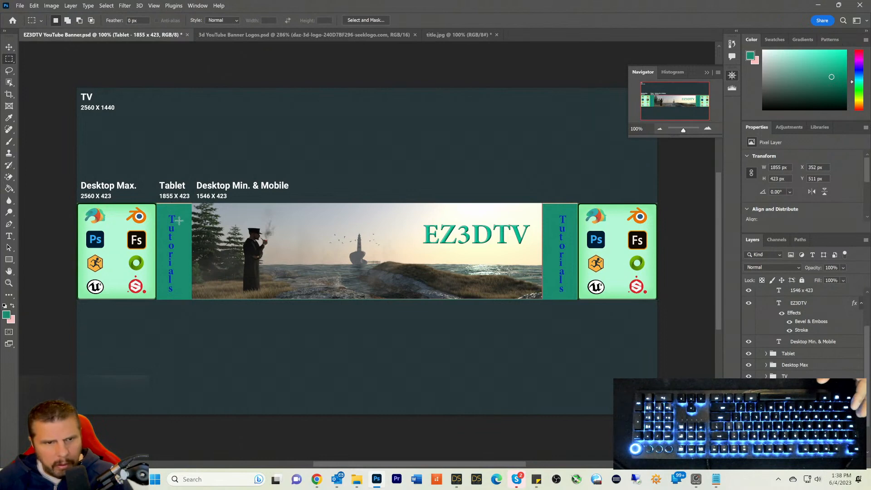
left_click(9, 47)
left_click_drag(179, 232, 179, 231)
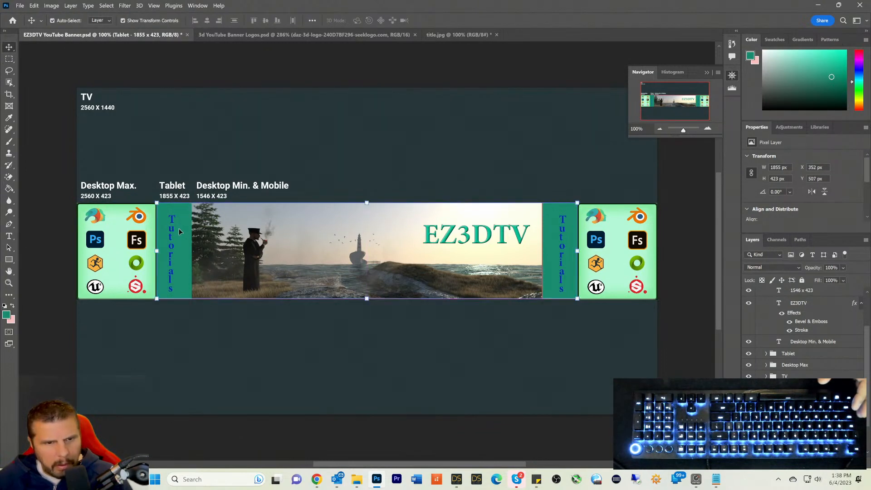
left_click(9, 59)
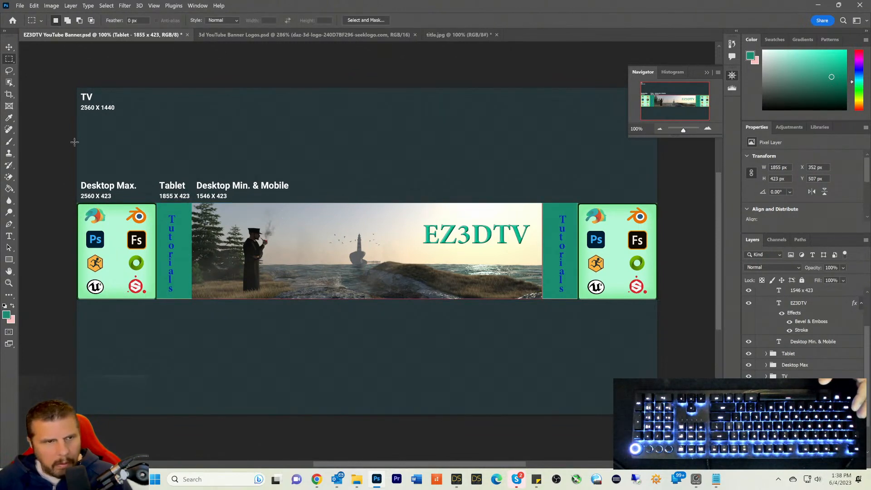
left_click(9, 47)
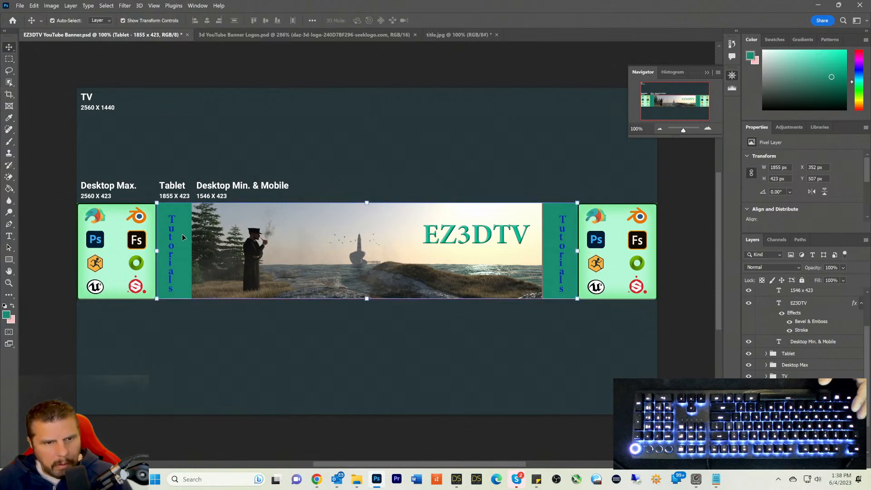
left_click(186, 239)
left_click_drag(186, 239, 186, 239)
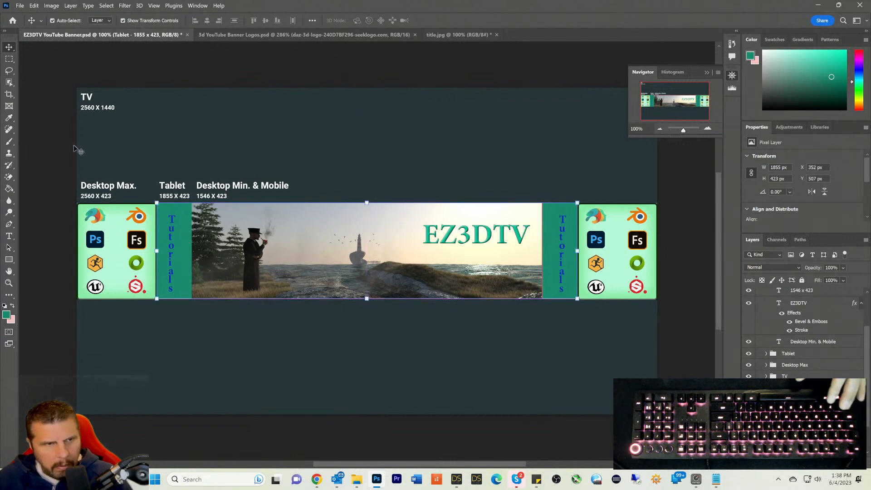
Step: Find and select the left strip's Tutorials text layer in the Text group
left_click(8, 60)
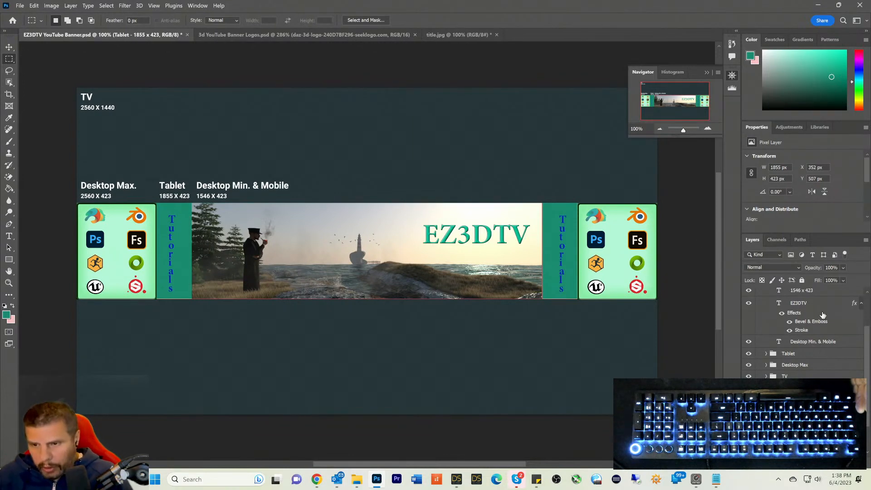
scroll(822, 340, "down", 1)
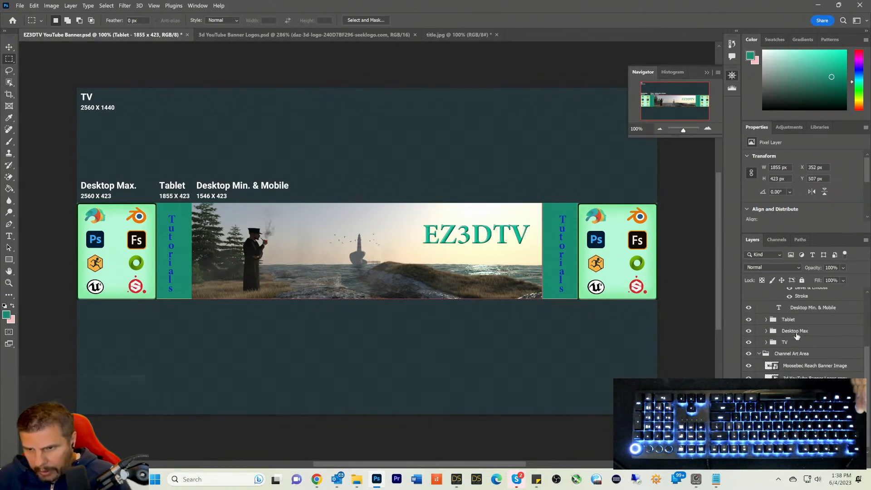
scroll(797, 338, "up", 2)
scroll(802, 358, "up", 3)
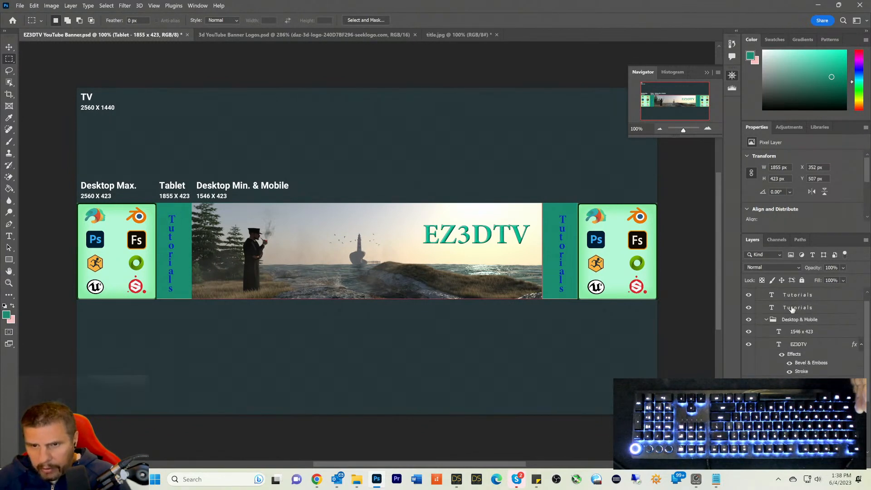
left_click(791, 309)
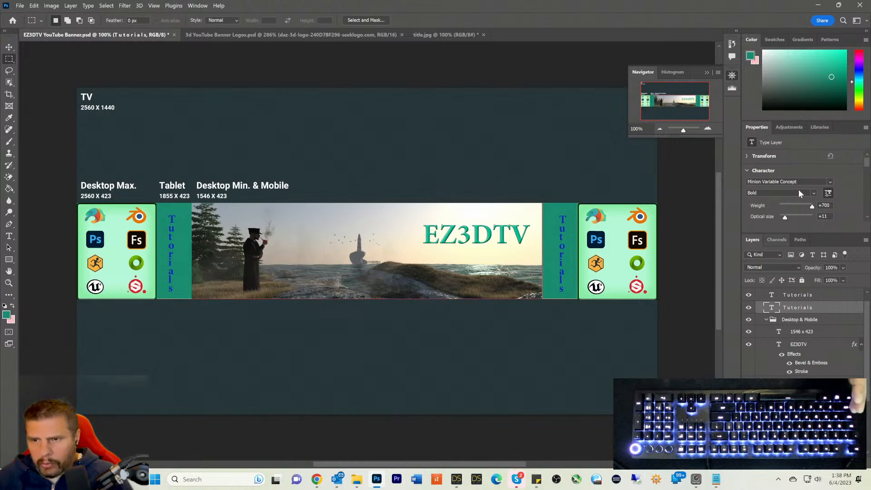
left_click(831, 184)
scroll(744, 317, "up", 5)
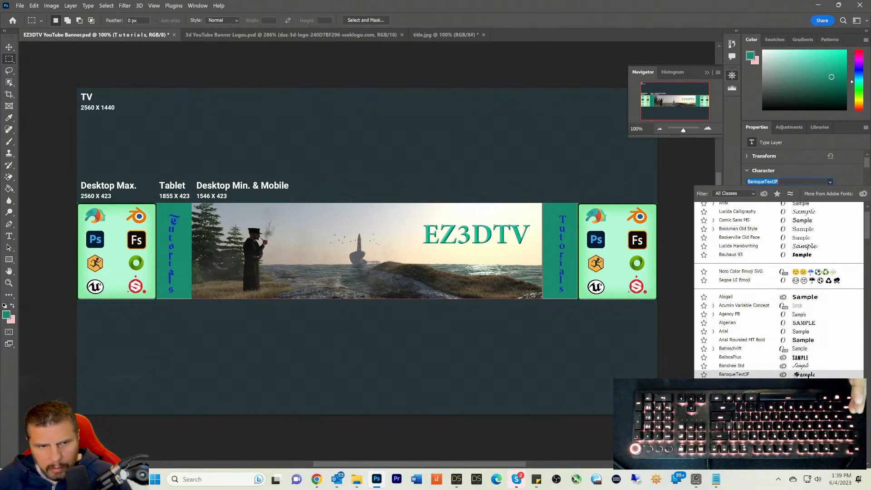
scroll(808, 390, "down", 1)
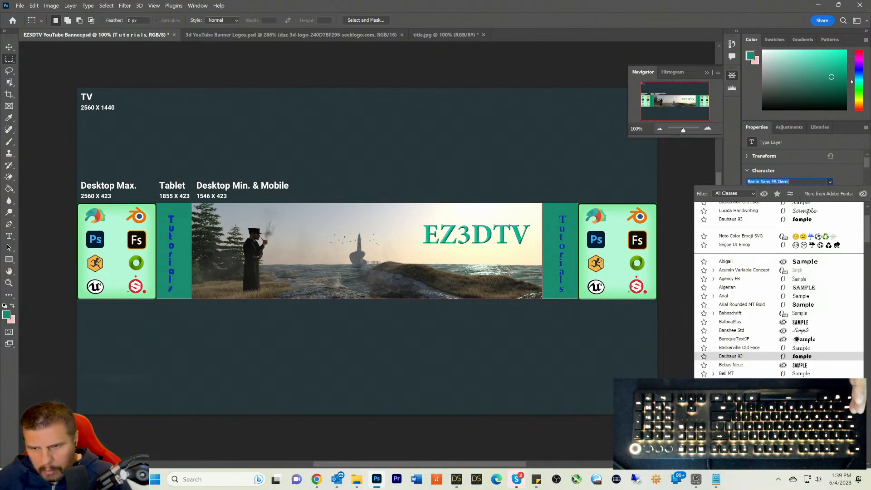
scroll(779, 290, "down", 1)
key("Down")
key("Down")
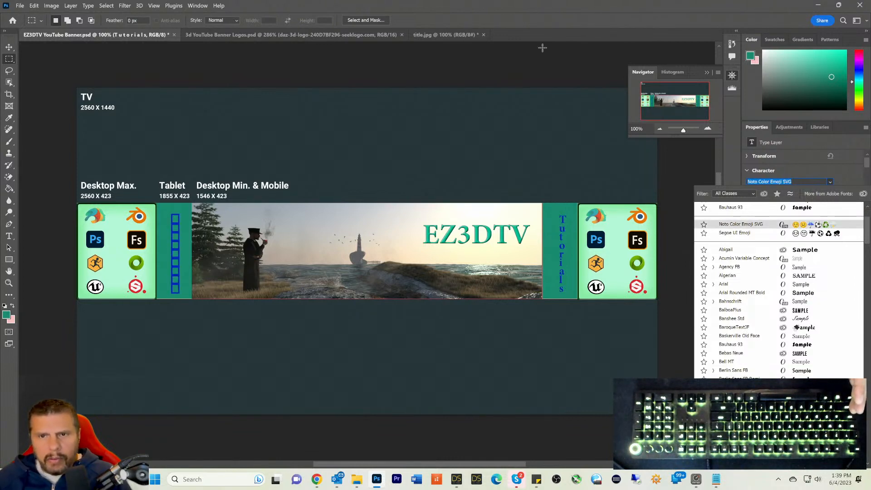
left_click(563, 13)
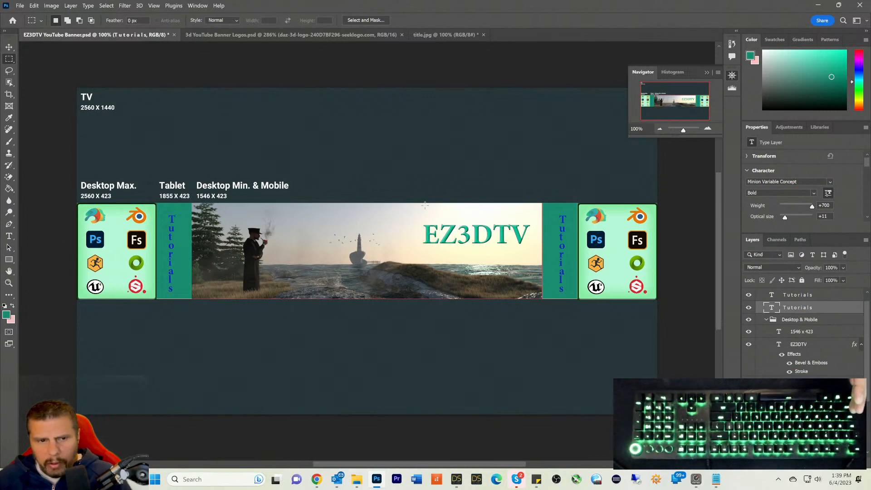
Step: Centre-align the left Tutorials text and reposition it in the middle of its green strip
left_click(10, 48)
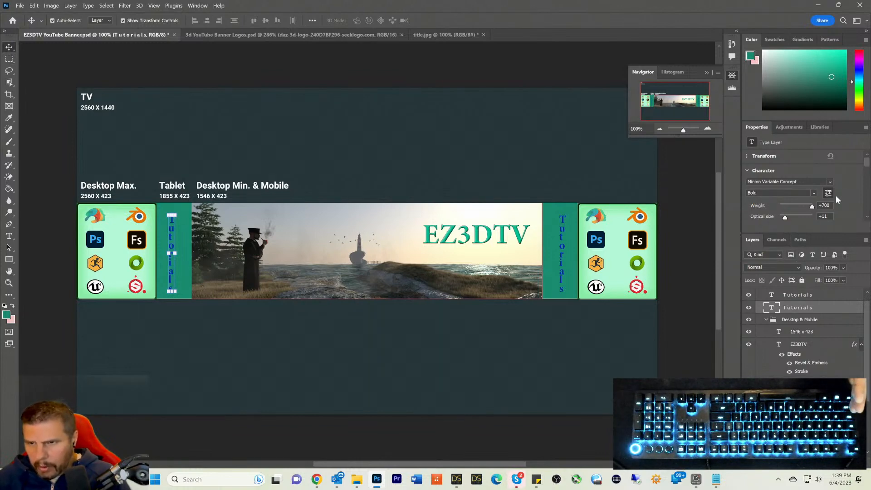
scroll(836, 195, "down", 1)
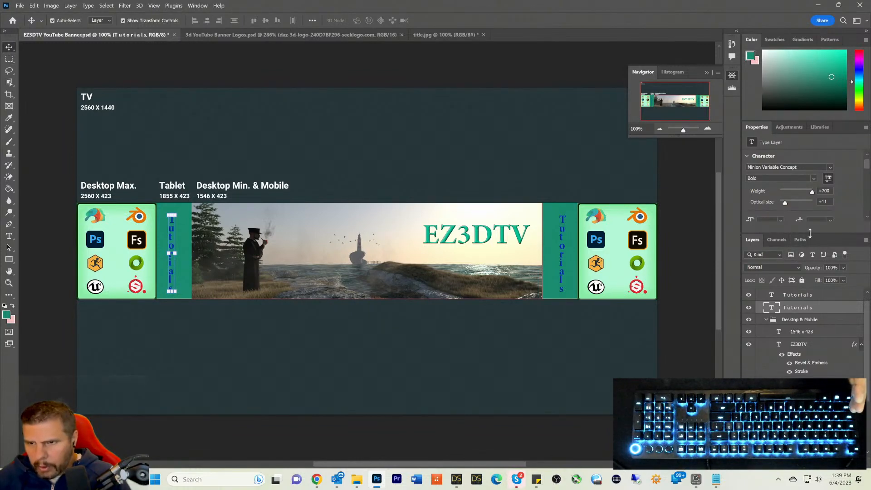
left_click_drag(809, 233, 802, 337)
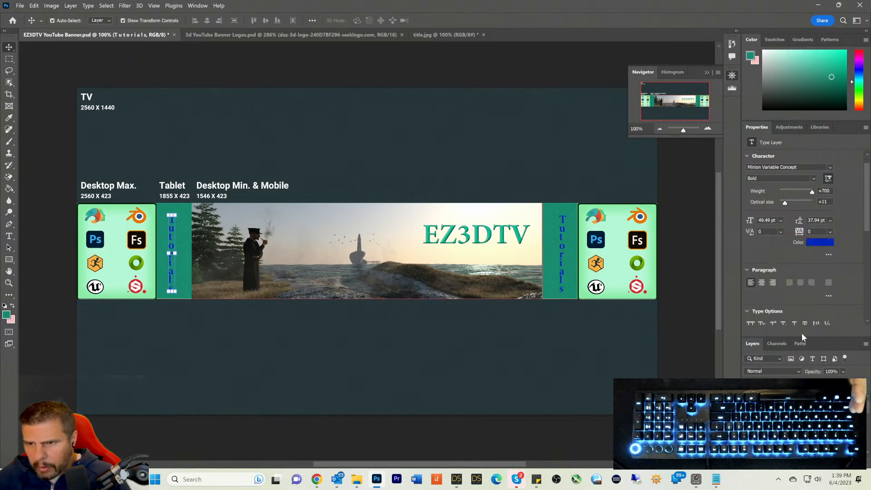
left_click(762, 283)
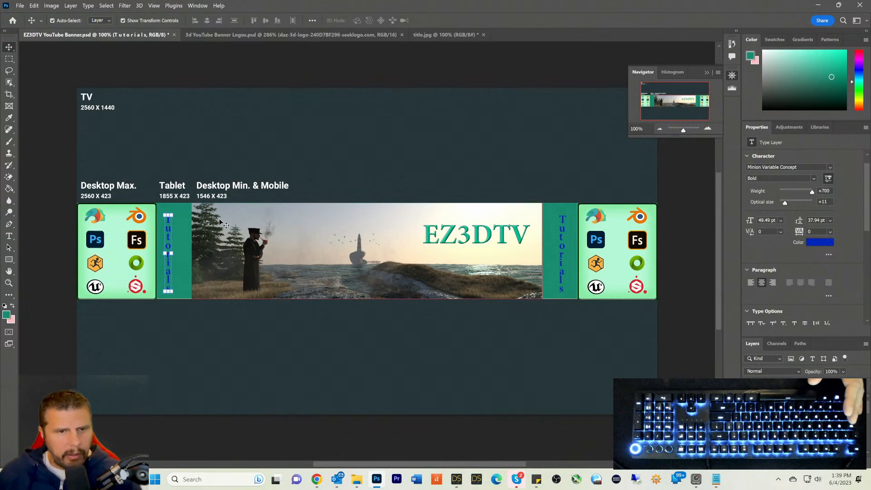
left_click_drag(169, 225, 172, 224)
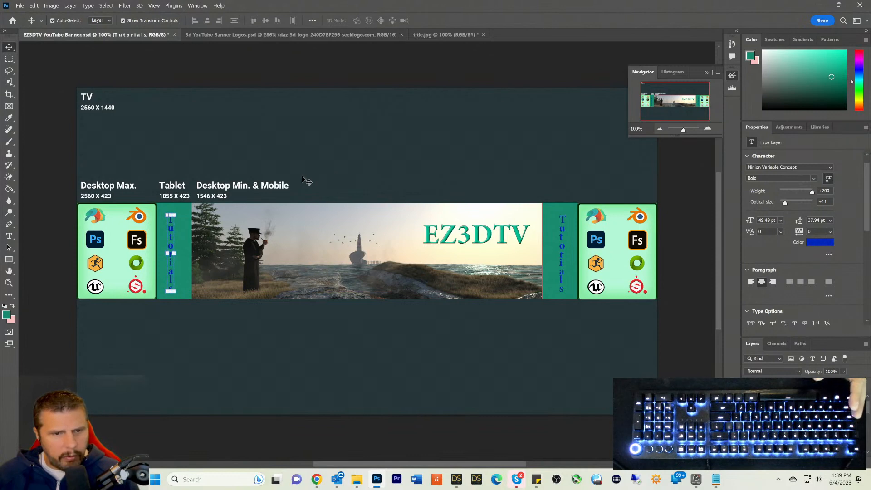
left_click_drag(172, 235, 171, 233)
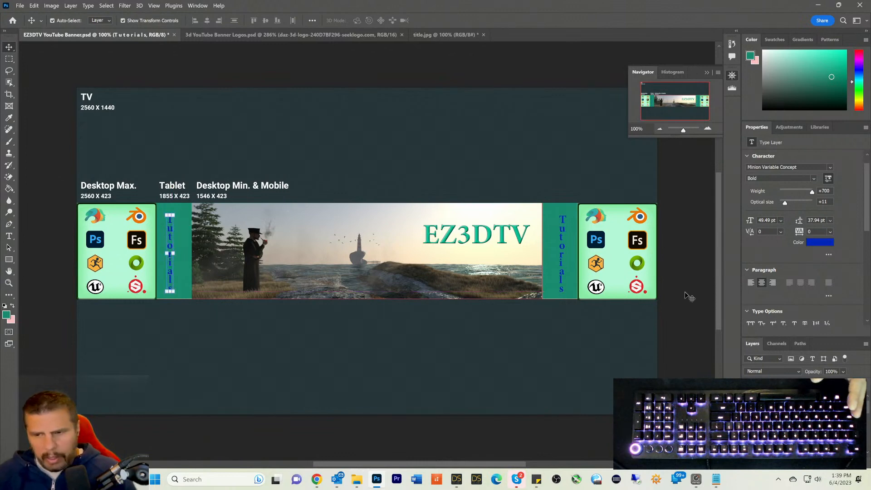
Step: Preview different fonts on the left strip's Tutorials text, apply Elephant, and deselect the text to check it
left_click(830, 167)
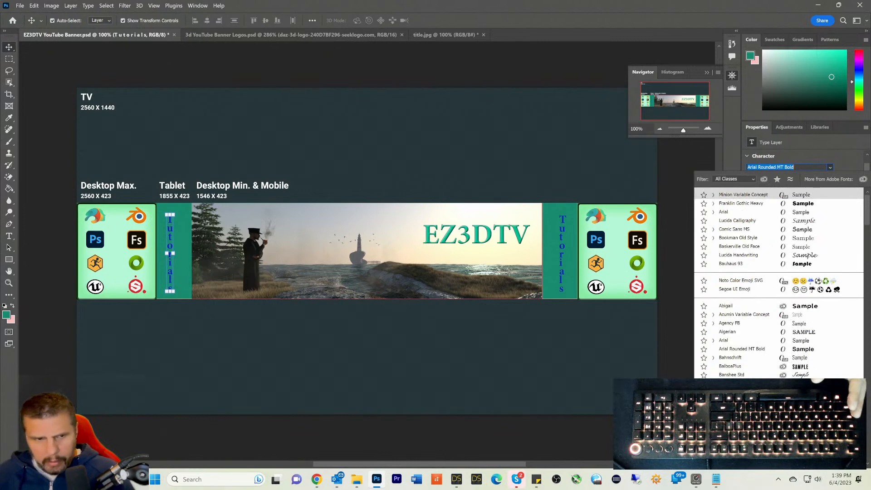
key("Down")
key("Down")
key("Down")
key("Down")
key("Down")
key("Down")
key("Down")
key("Down")
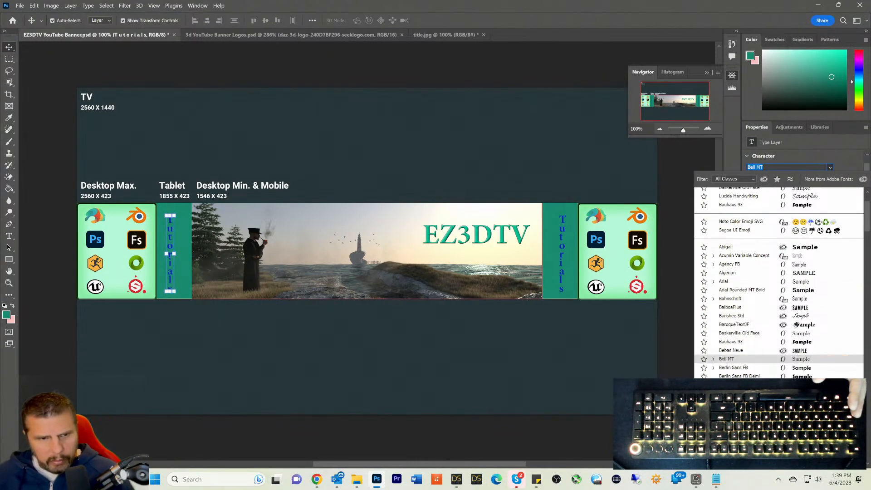
key("Down")
key("Down")
key("Down")
key("Down")
key("Down")
key("Down")
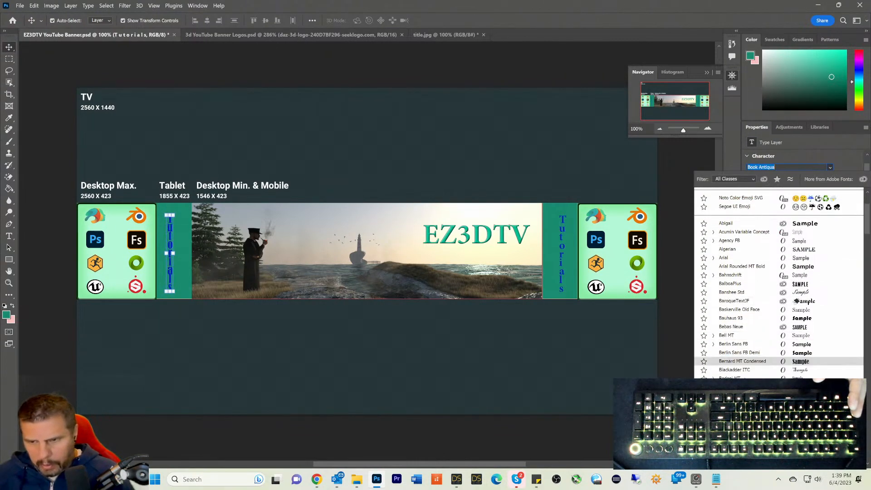
key("Down")
key("Down")
key("Down")
key("Down")
key("Down")
key("Down")
key("Down")
key("Down")
key("Down")
key("Down")
key("Down")
key("Down")
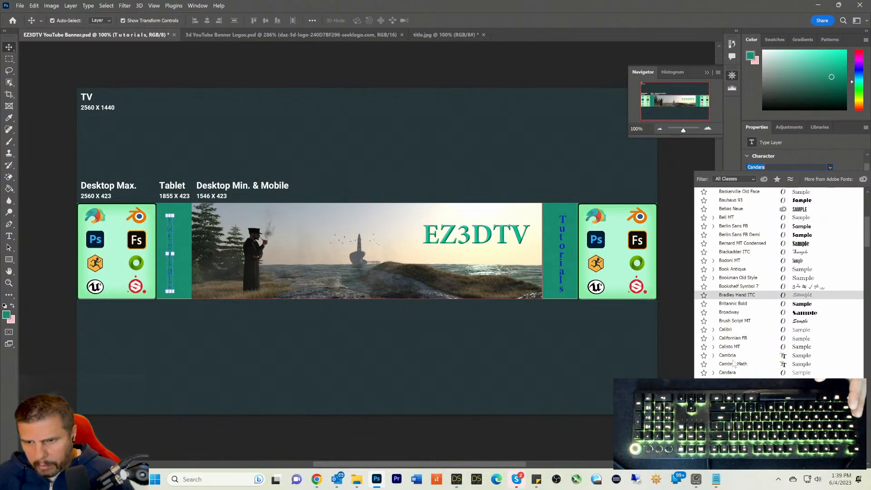
key("Up")
key("Up")
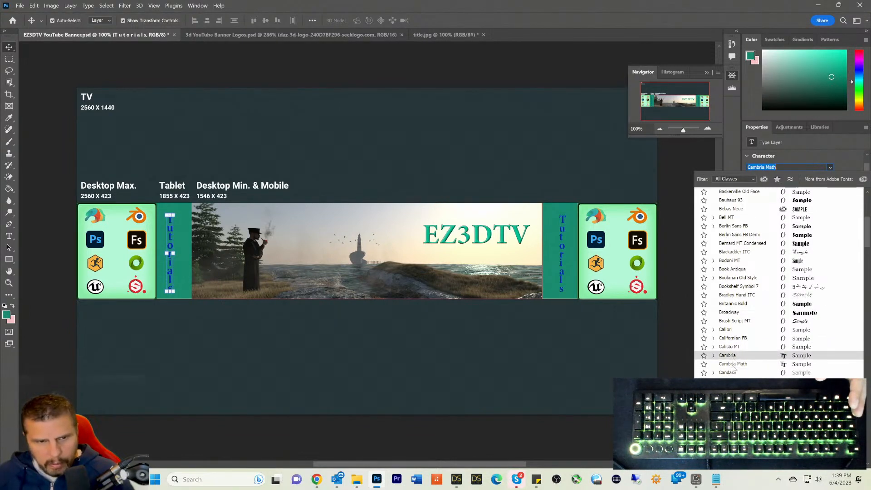
key("Down")
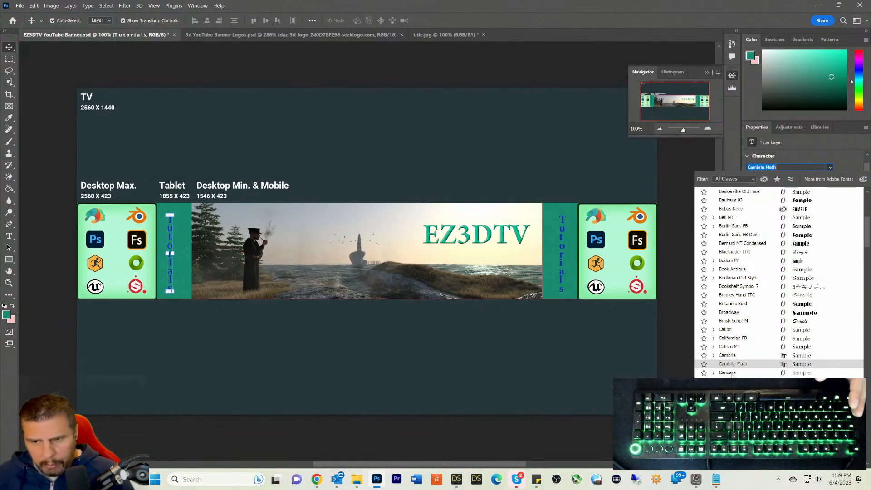
key("Down")
key("Down")
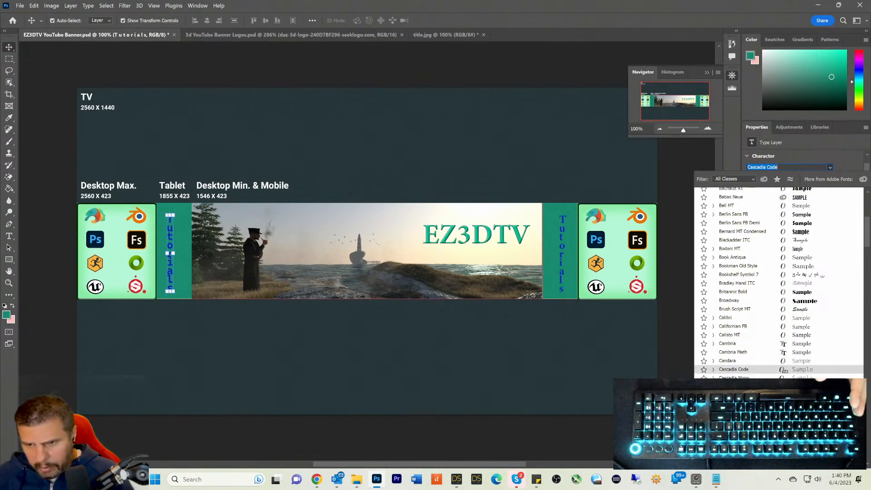
key("Down")
key("Down")
key("Down")
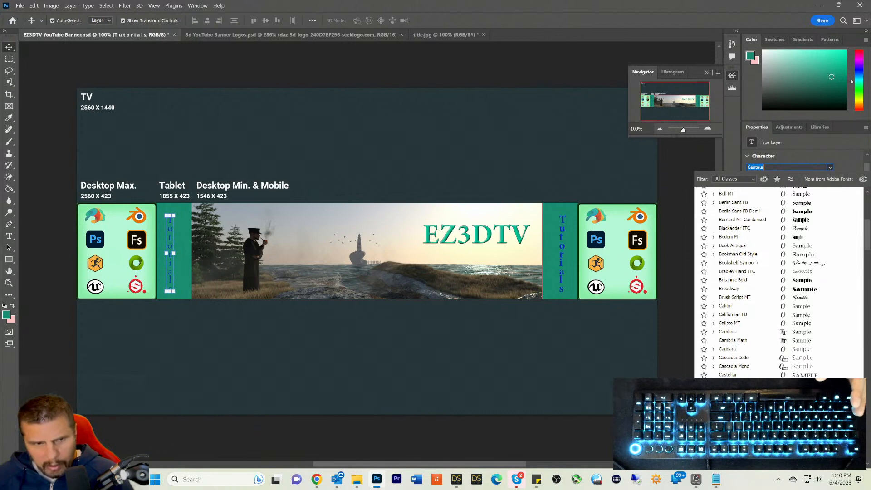
key("Down")
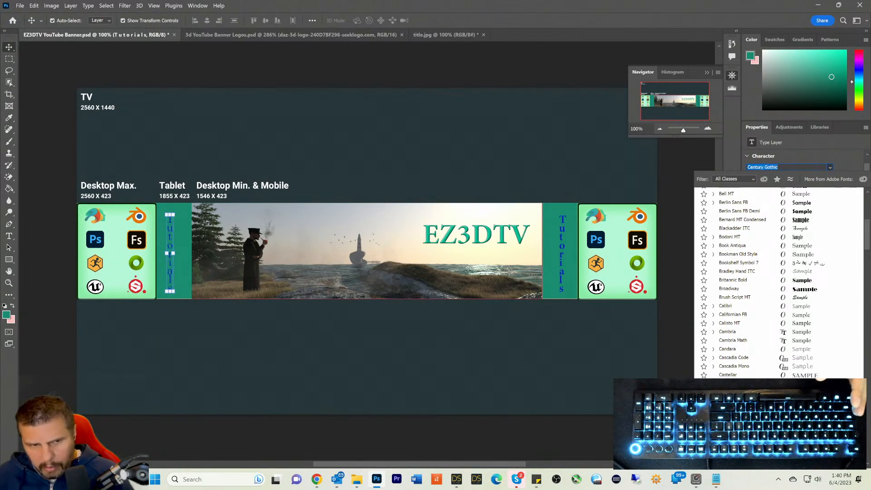
key("Down")
key("Down")
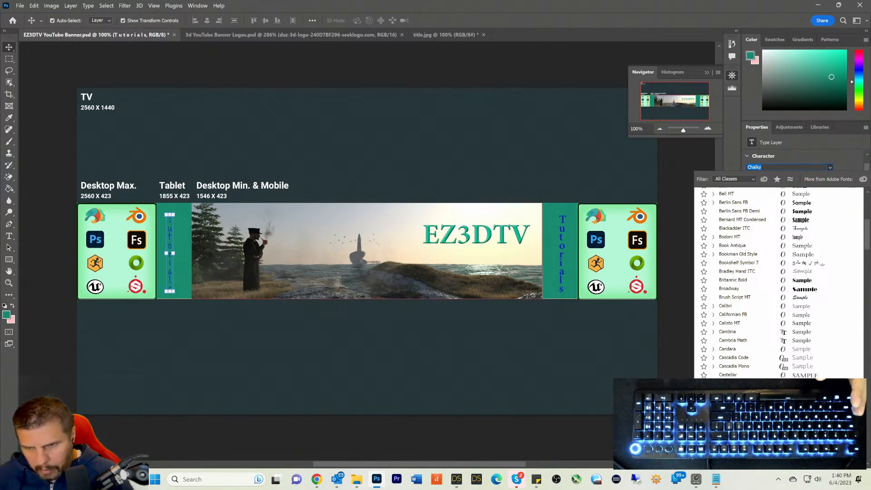
key("Down")
key("Down")
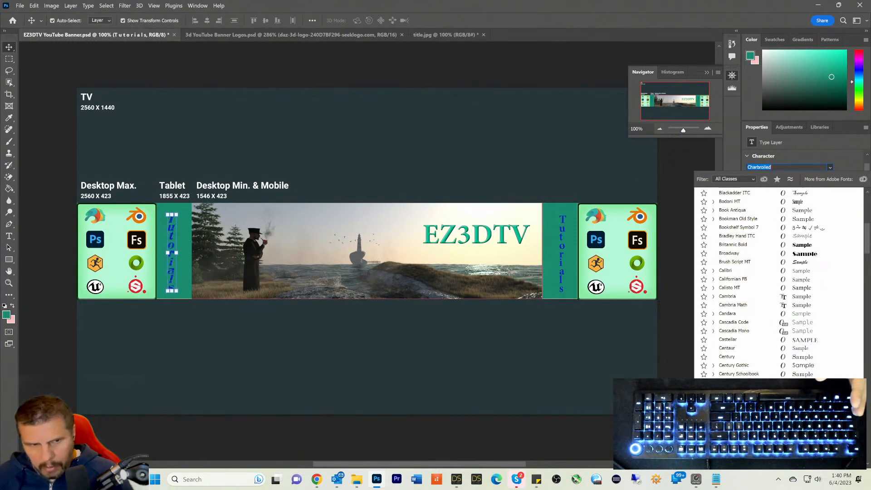
key("Down")
key("Down")
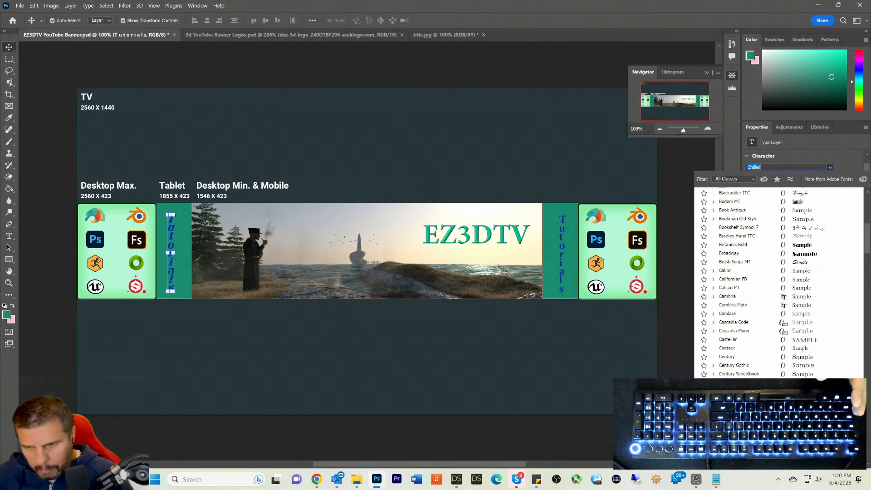
key("Down")
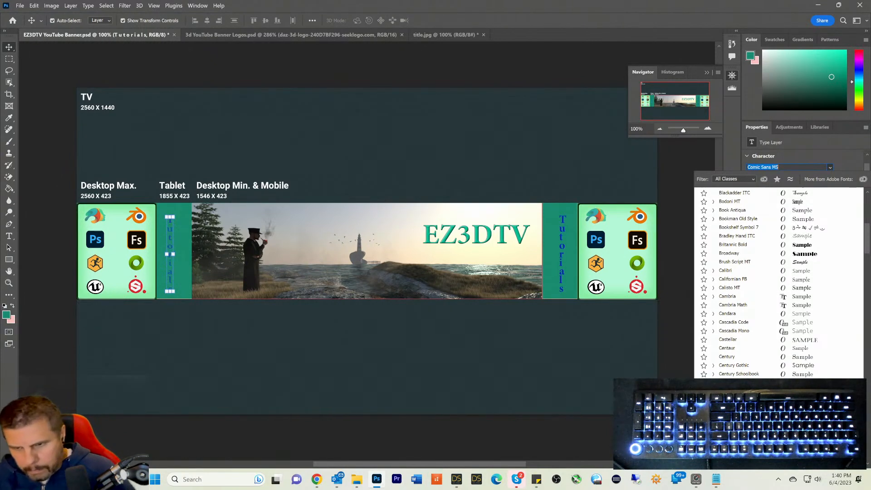
key("Down")
key("Down")
key("Down")
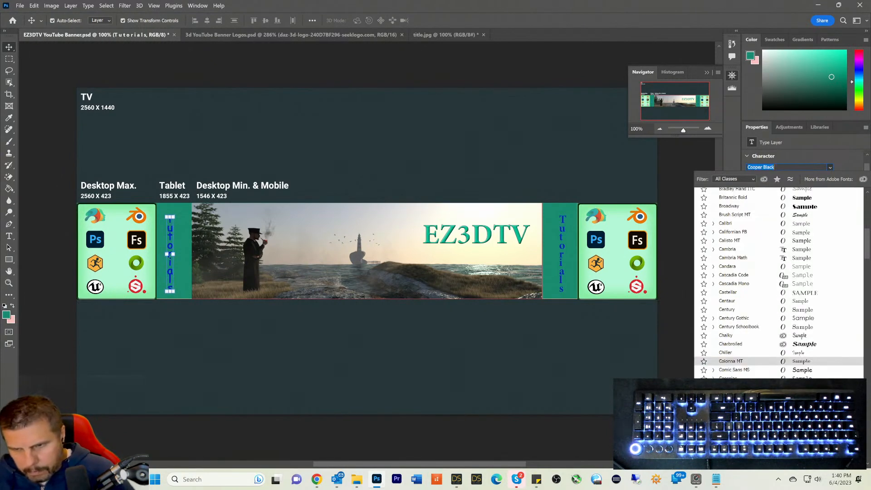
key("Up")
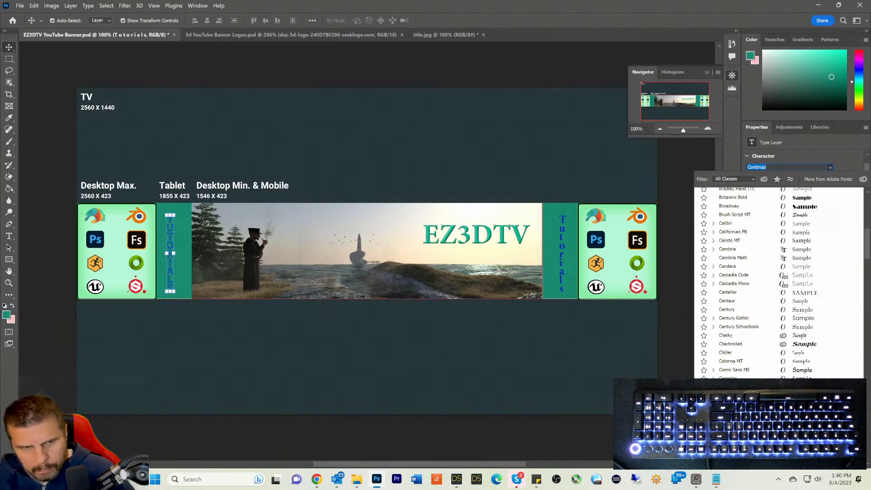
key("Down")
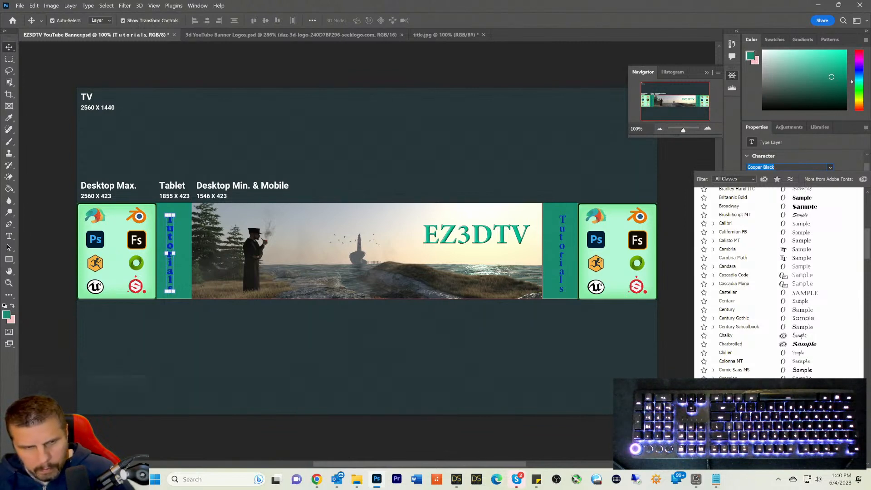
scroll(771, 403, "down", 6)
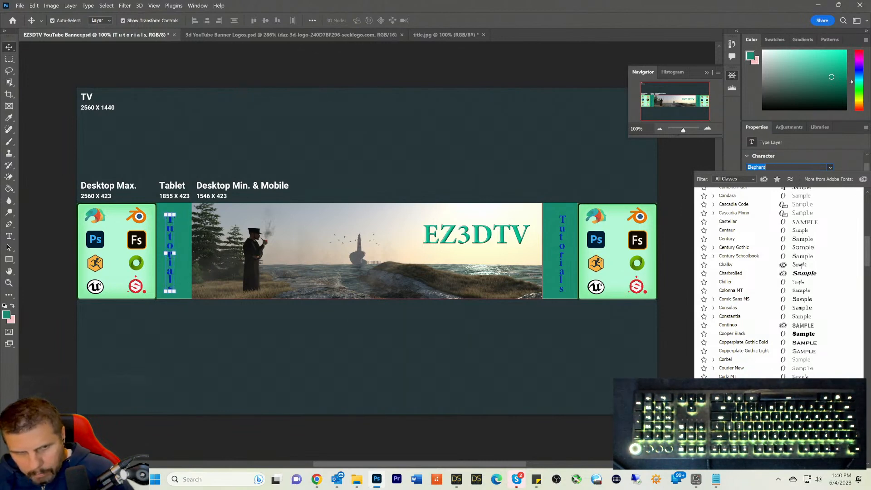
key("Return")
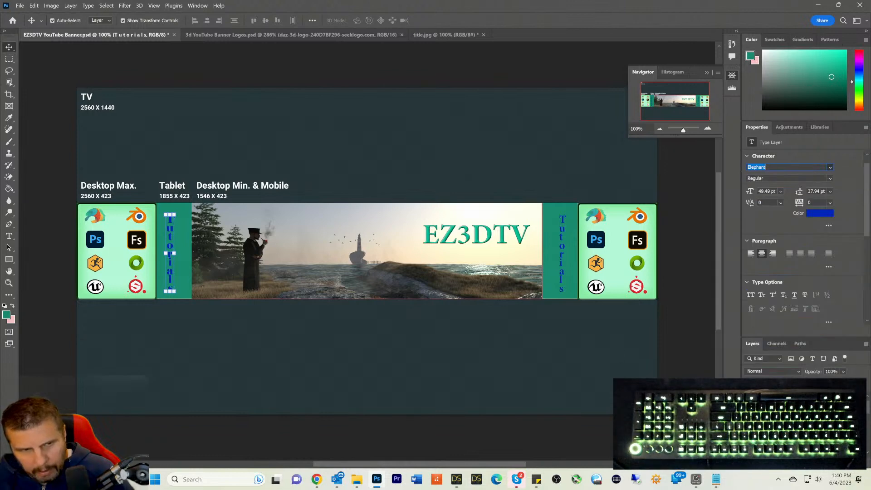
left_click(329, 133)
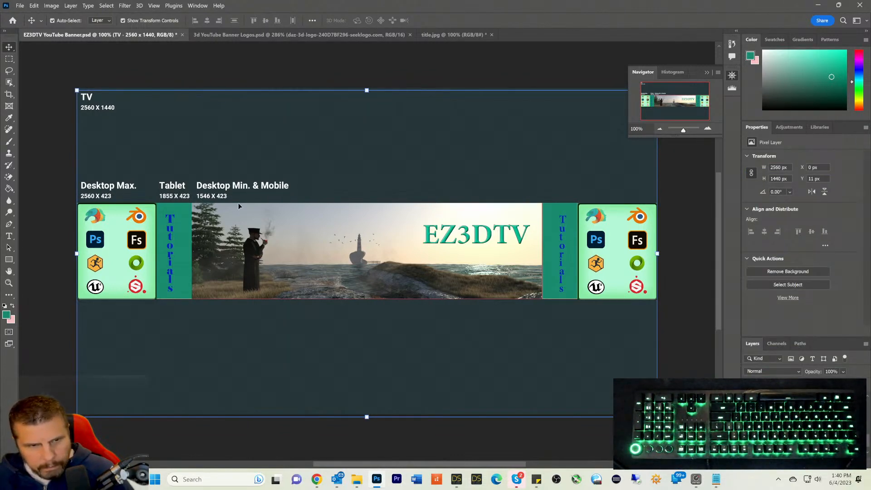
Step: Set the left Tutorials text's leading to 40 pt and tracking to 140, and re-centre it vertically in its green strip
left_click(172, 233)
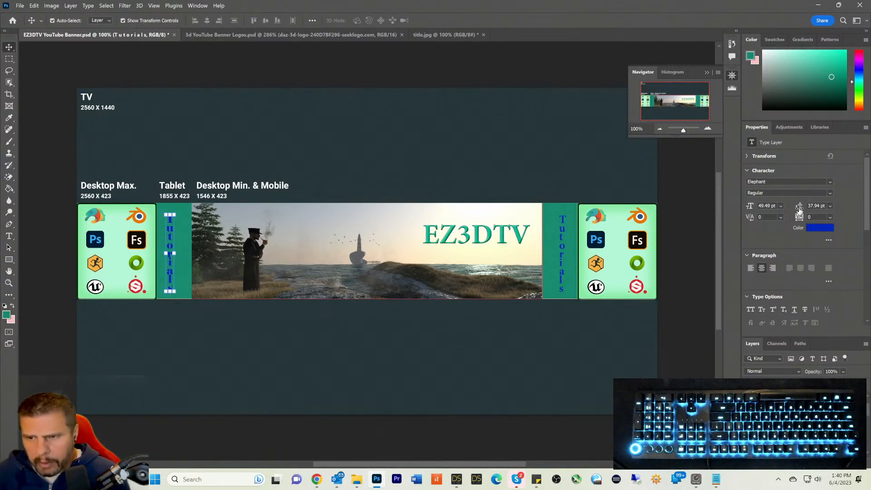
left_click_drag(799, 209, 800, 207)
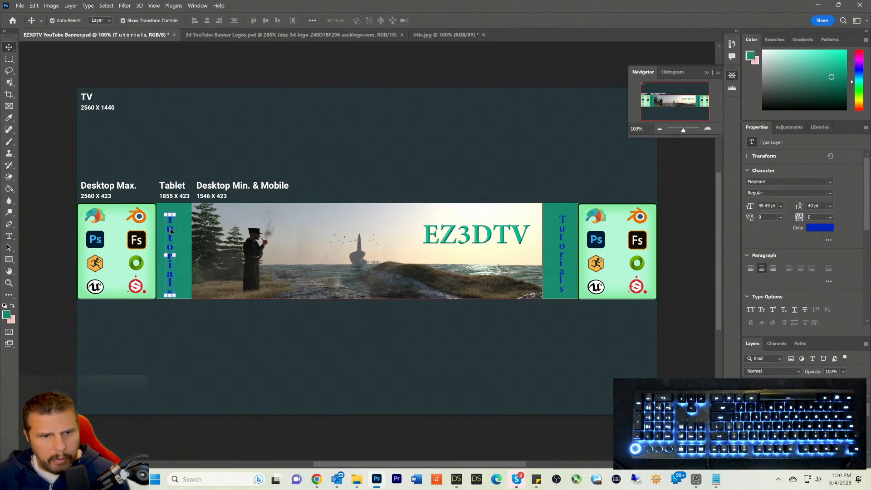
left_click_drag(171, 231, 171, 224)
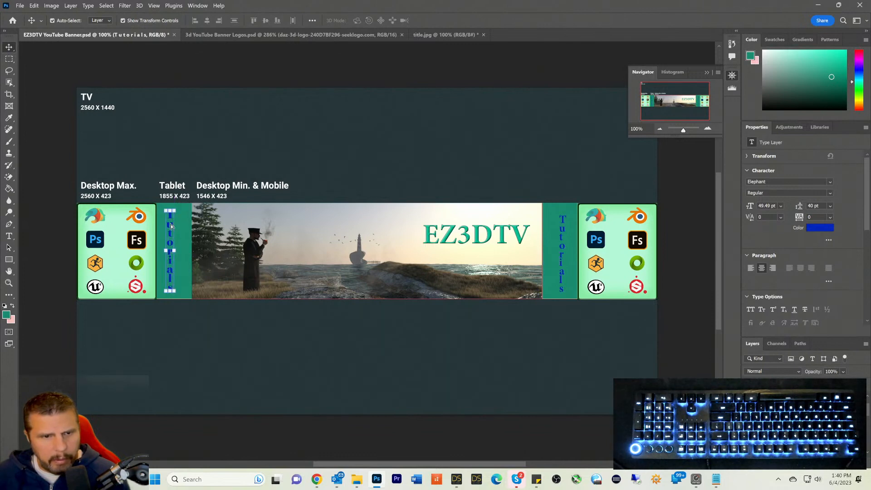
left_click(174, 138)
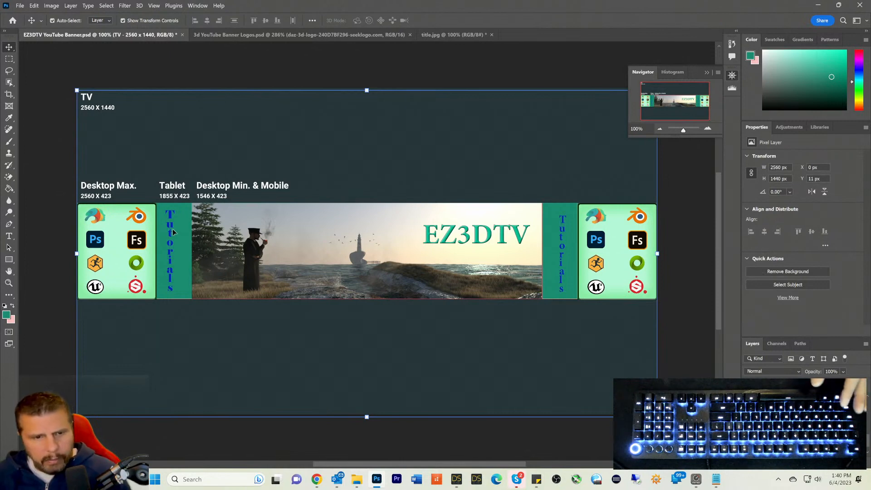
left_click_drag(173, 233, 171, 231)
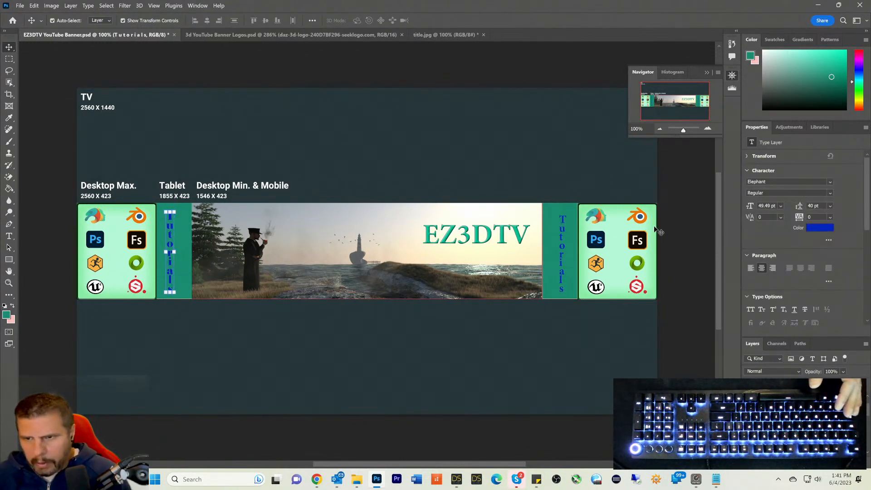
left_click_drag(749, 220, 739, 218)
left_click_drag(796, 218, 800, 220)
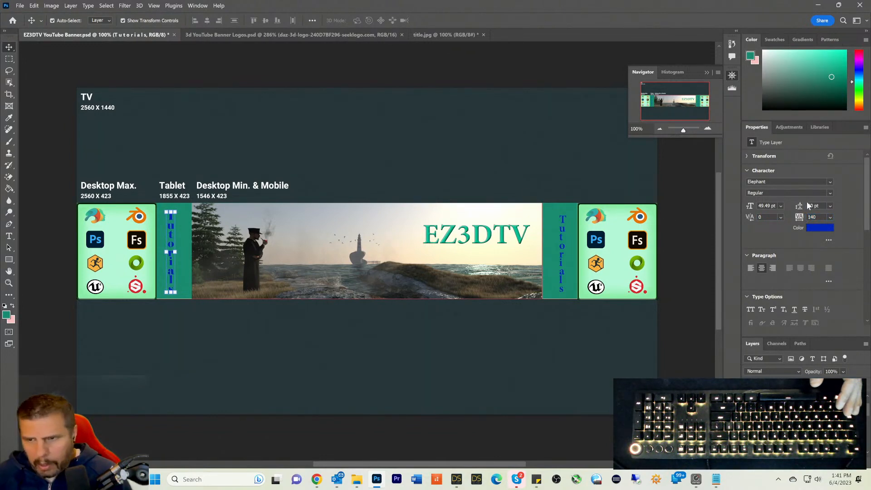
Step: Try several colours on the left strip's Tutorials text and set its text colour to white (ffffff)
left_click(820, 228)
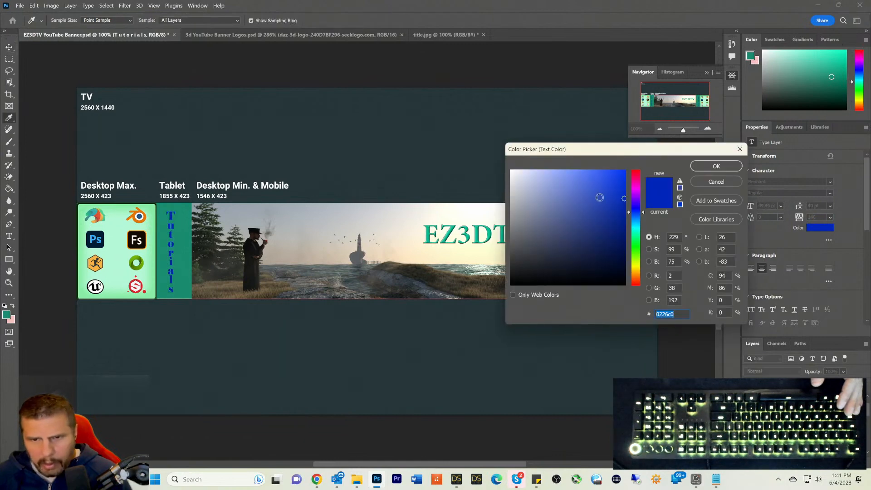
left_click(535, 189)
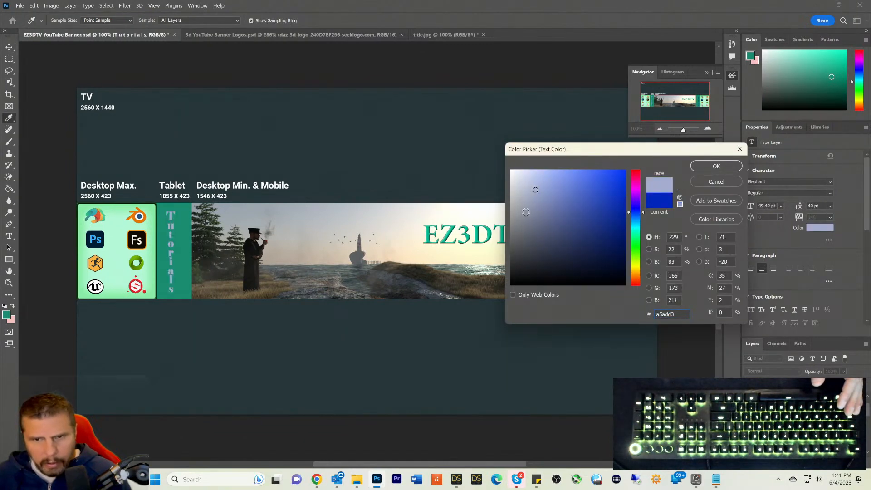
left_click_drag(526, 212, 512, 171)
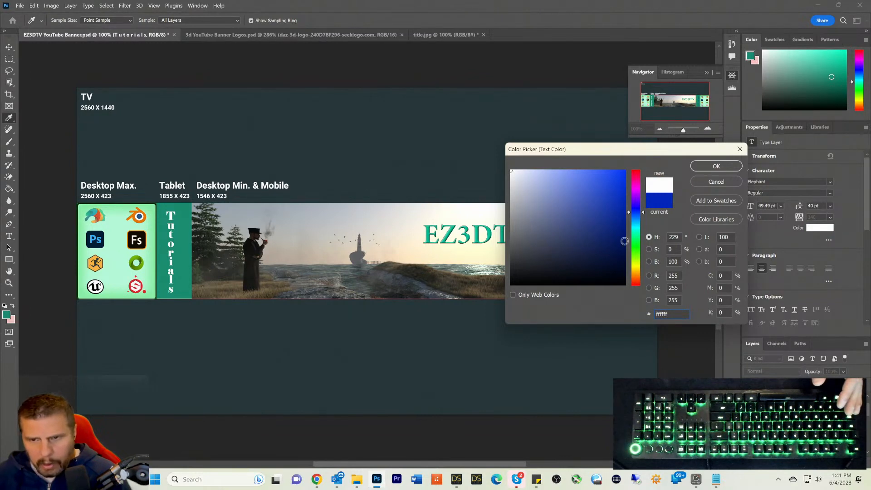
left_click(636, 262)
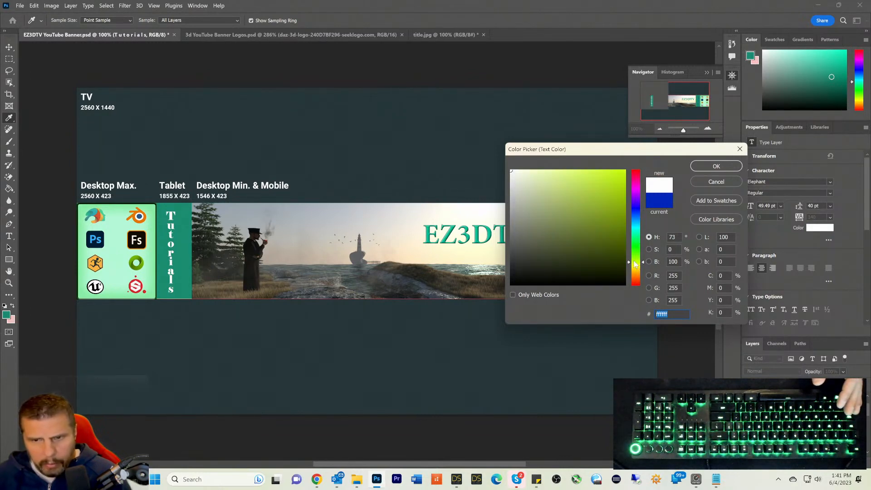
left_click(579, 211)
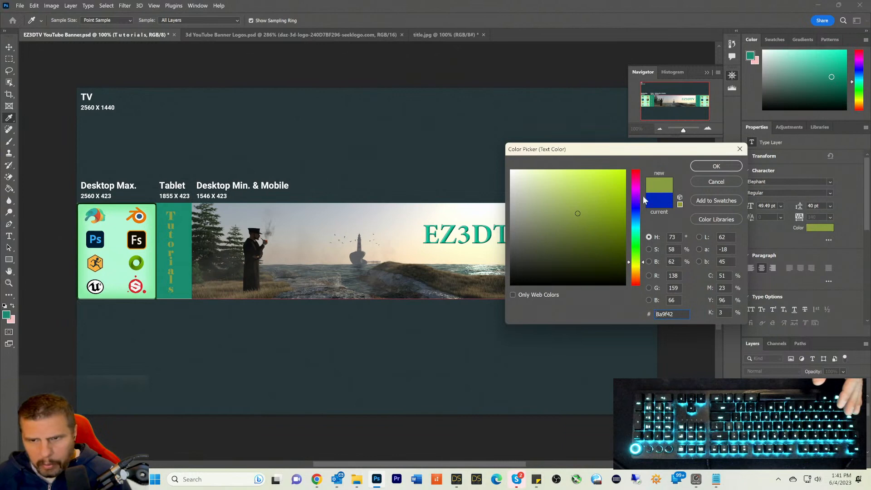
left_click(635, 170)
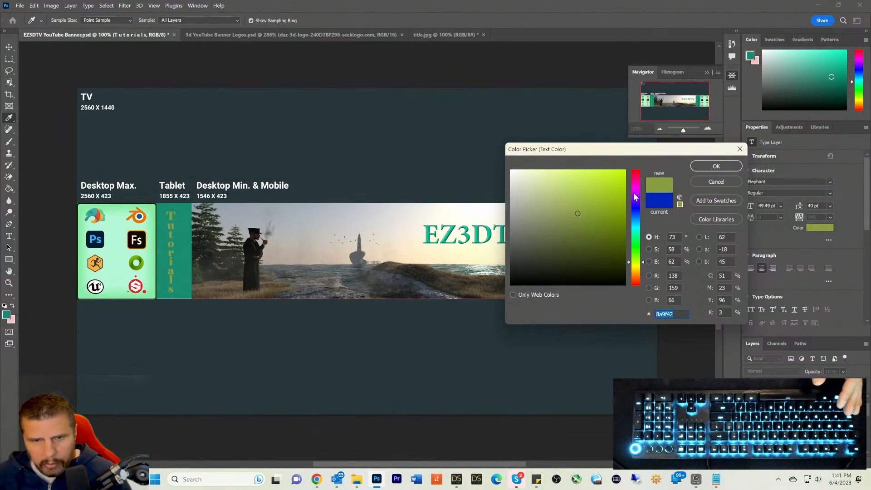
left_click(635, 225)
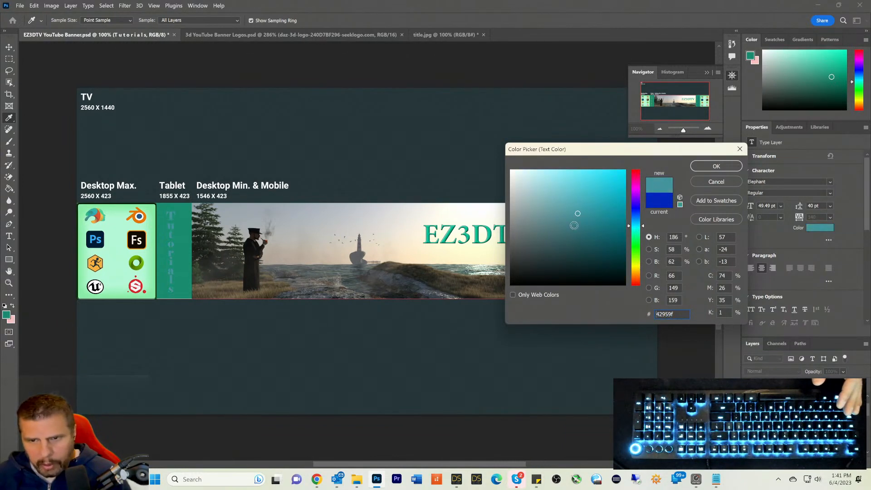
left_click_drag(597, 201, 627, 175)
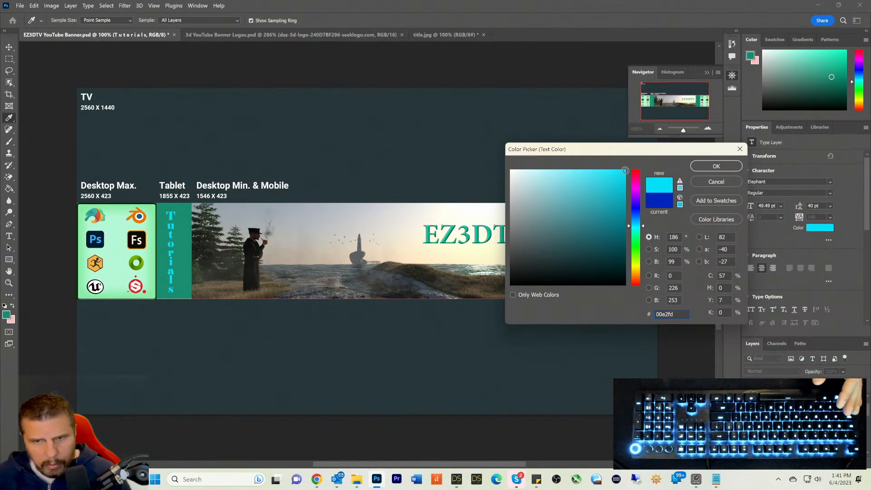
left_click(538, 174)
left_click(611, 223)
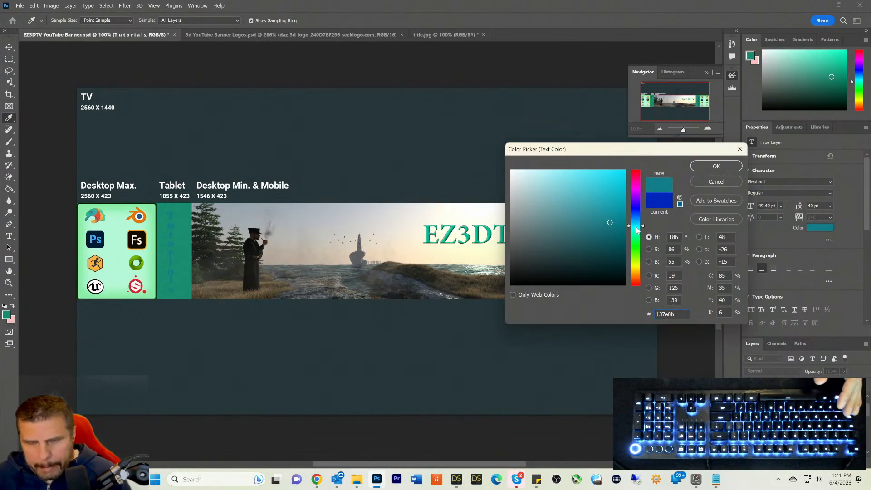
mouse_move(514, 189)
left_mouse_down()
mouse_move(517, 220)
mouse_move(511, 171)
left_mouse_up()
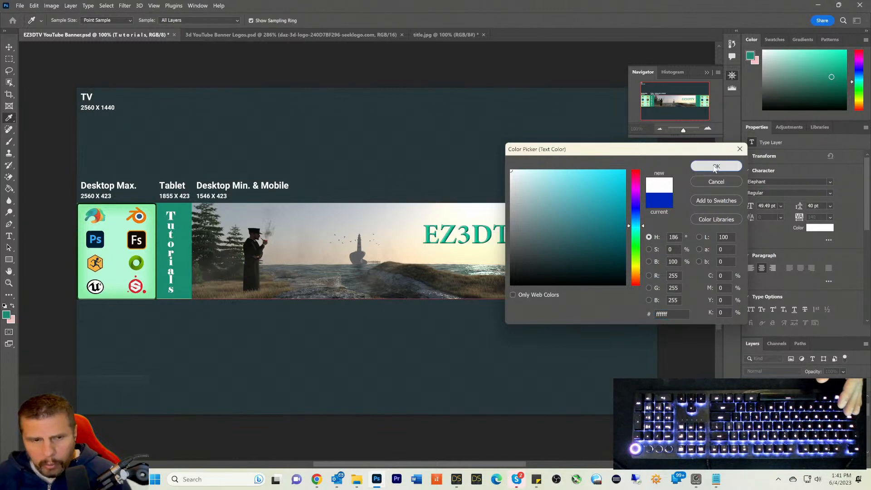
left_click(715, 167)
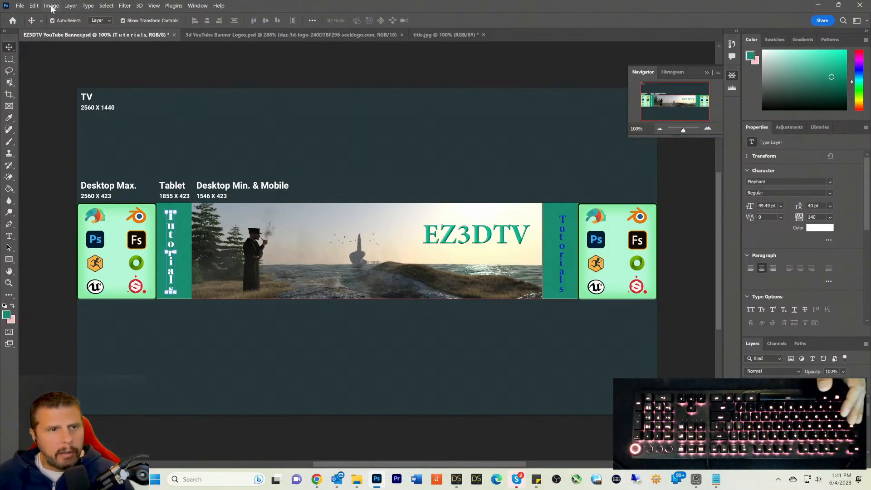
left_click(70, 6)
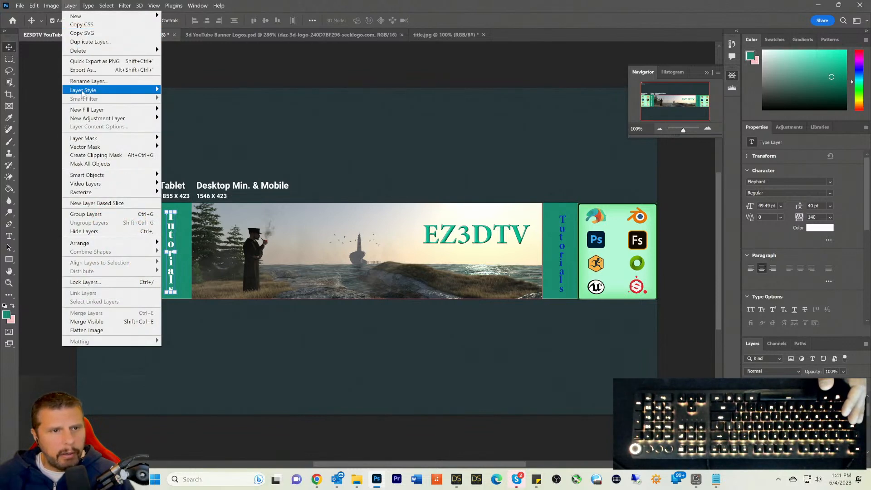
left_click(242, 113)
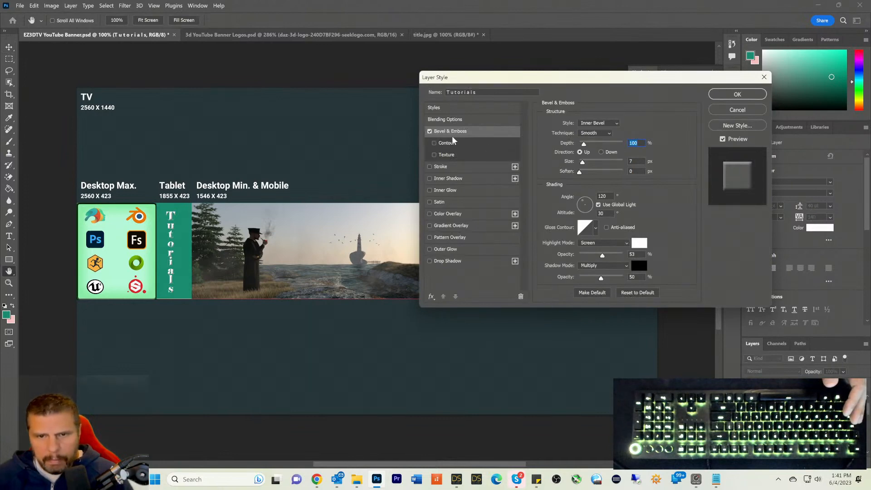
left_click(430, 167)
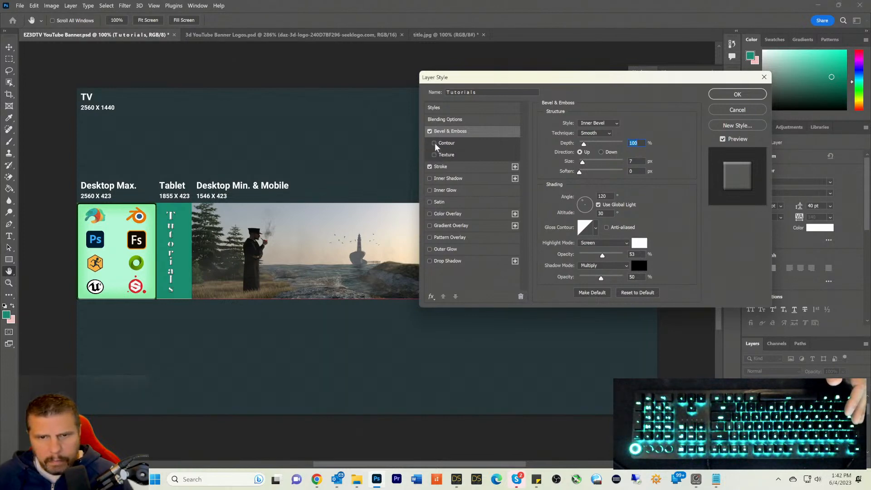
left_click(434, 144)
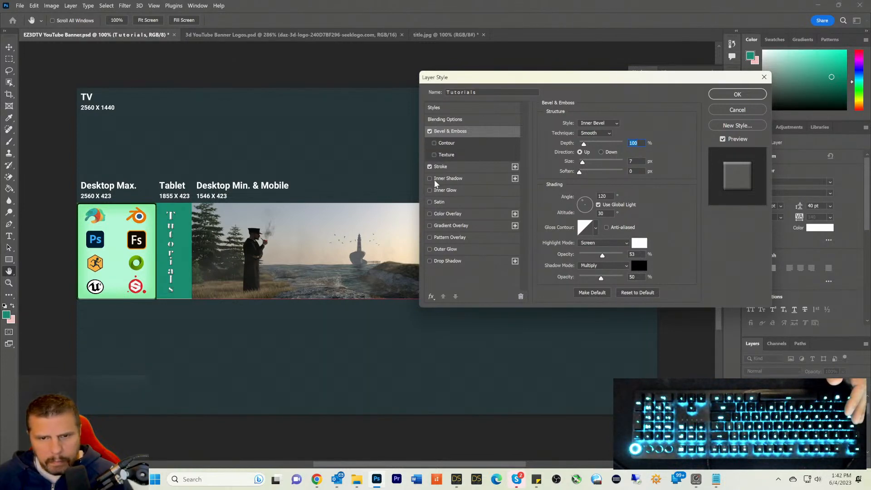
left_click(429, 249)
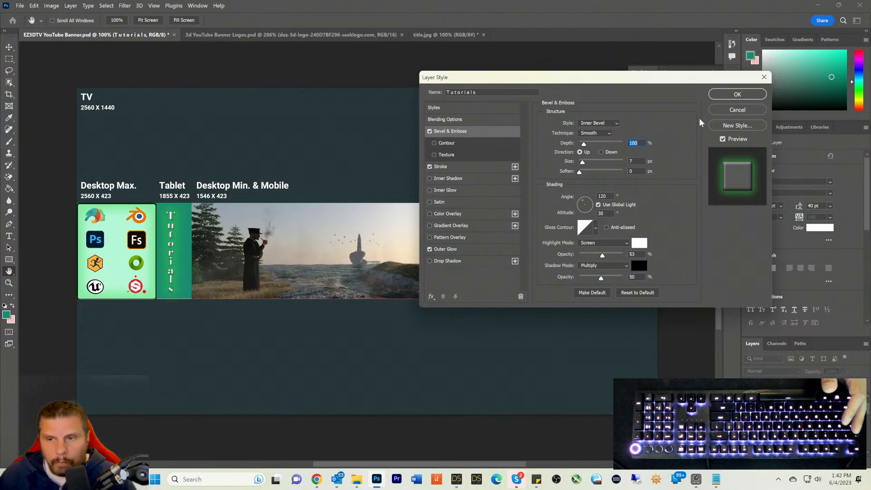
left_click(727, 110)
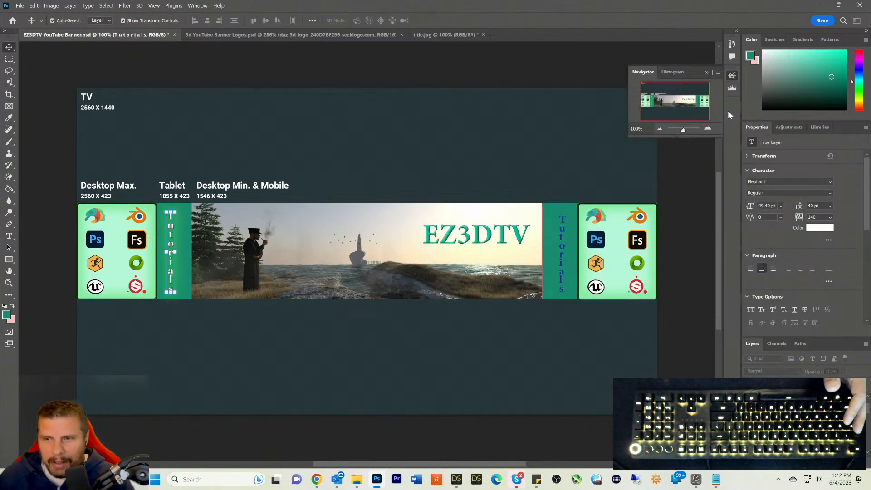
left_click(822, 228)
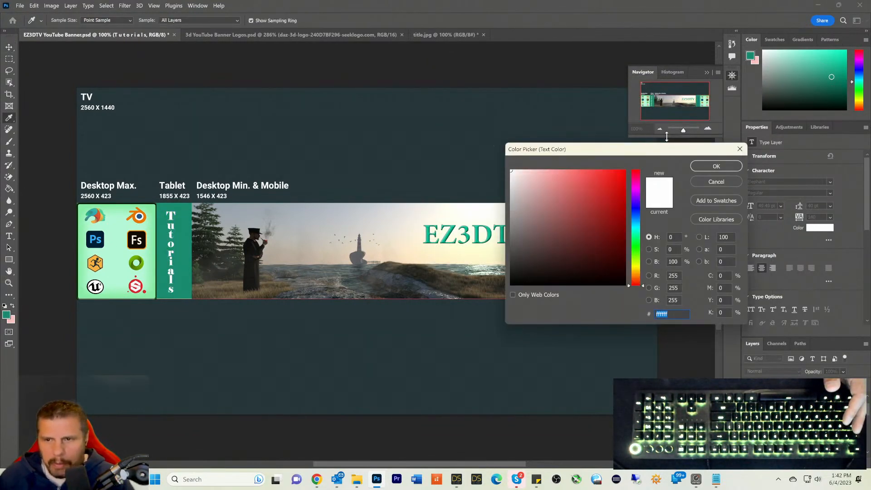
left_click(716, 181)
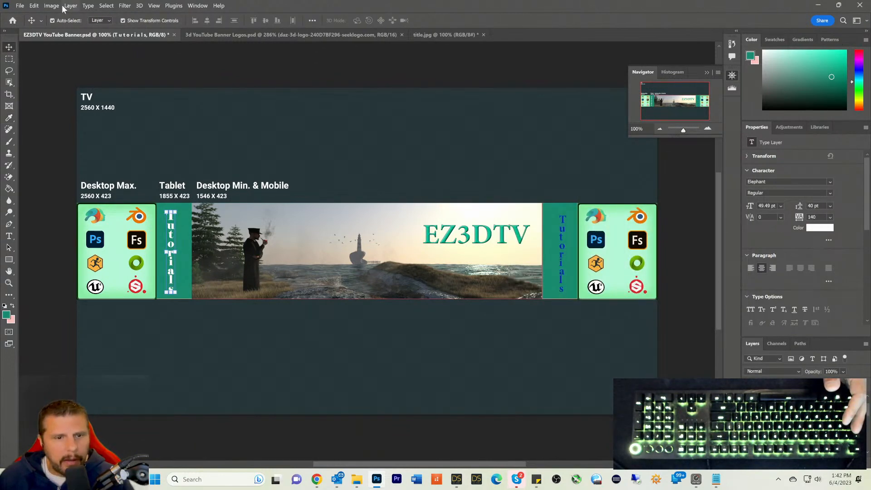
Step: Add Bevel & Emboss, Stroke and Outer Glow effects to the left Tutorials text layer
left_click(68, 5)
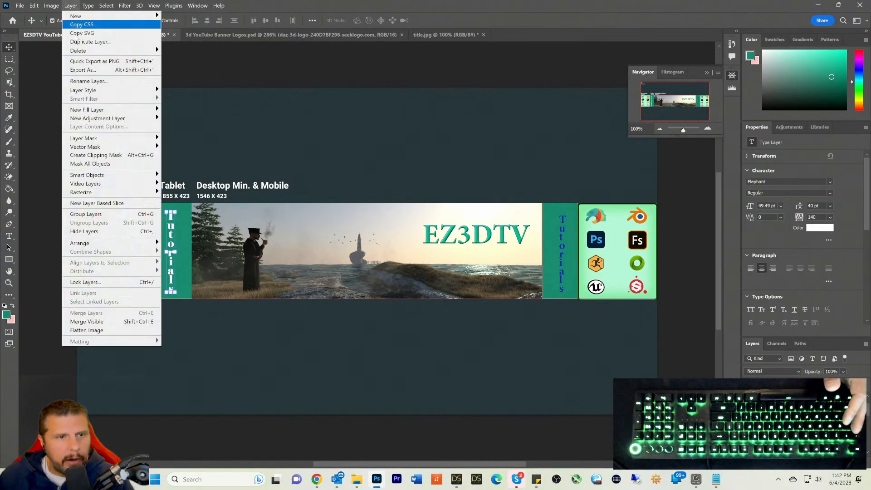
mouse_move(113, 89)
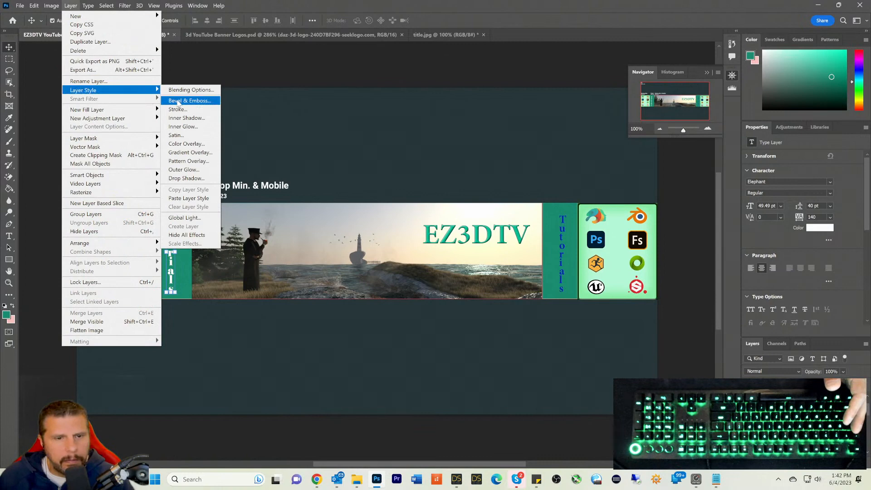
left_click(182, 101)
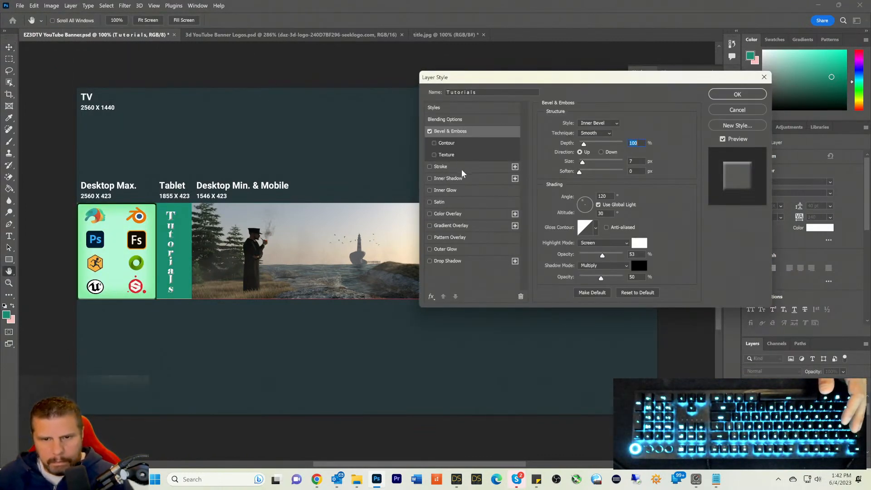
left_click(430, 167)
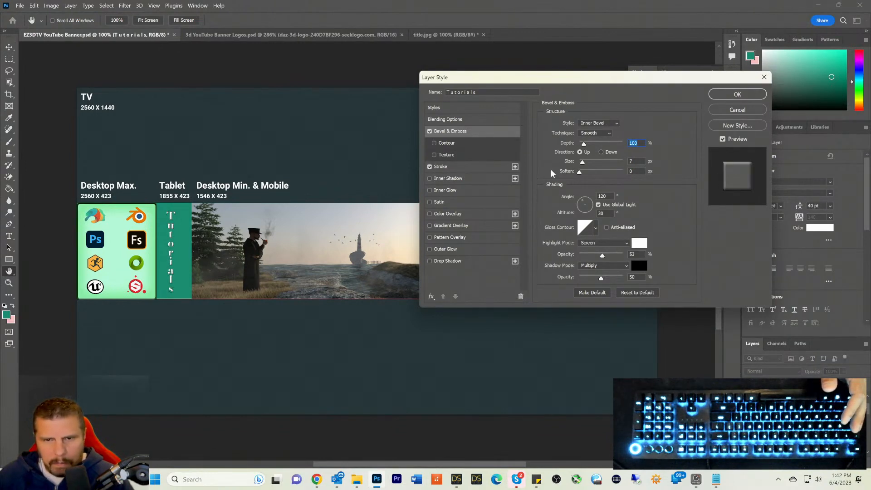
left_click(431, 250)
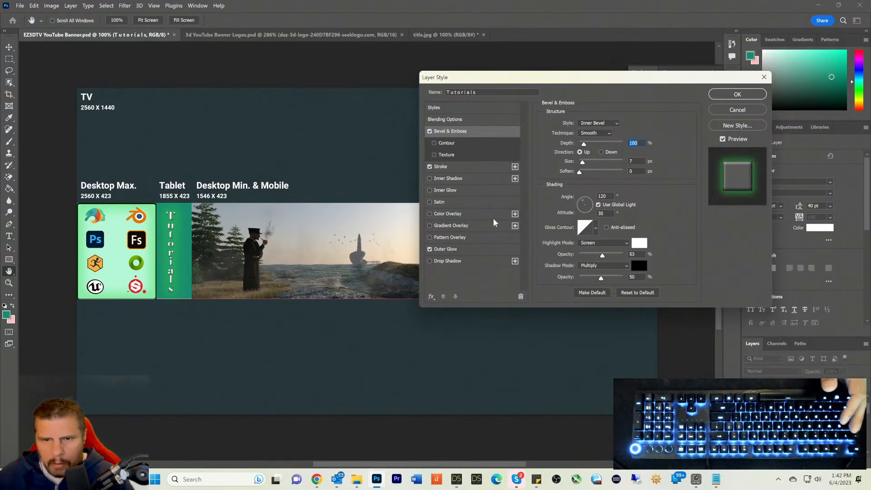
Step: Set the left Tutorials text's outer glow colour to 7dedc9 and apply the layer style
left_click(448, 249)
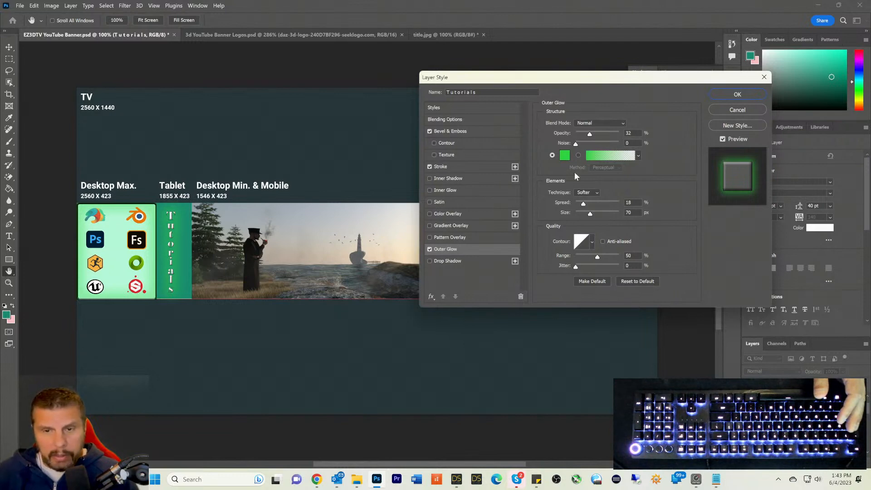
left_click(565, 155)
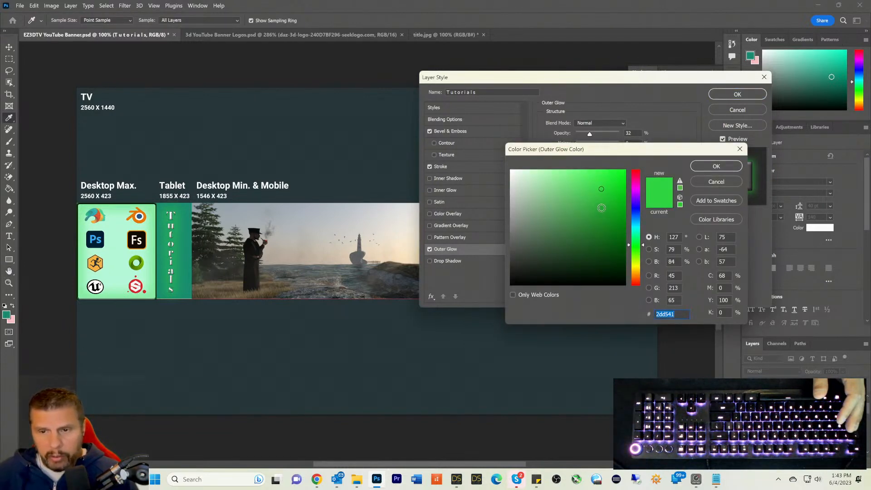
left_click(639, 234)
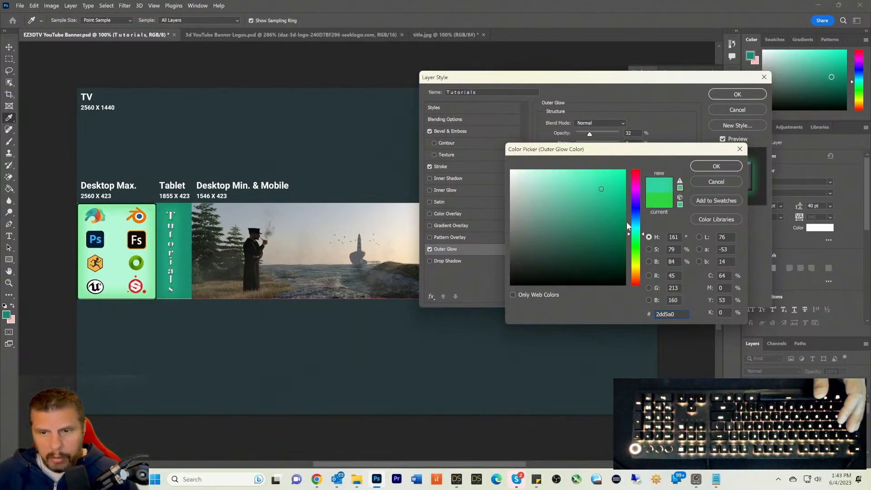
left_click(564, 178)
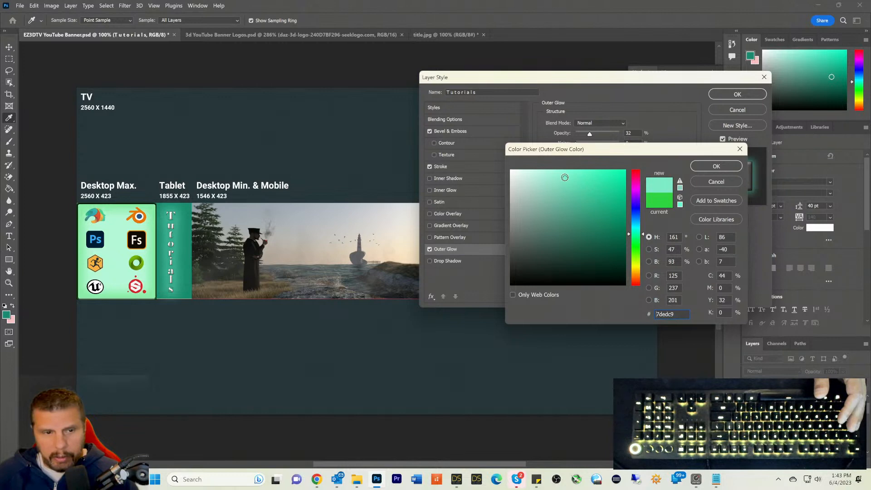
left_click(728, 166)
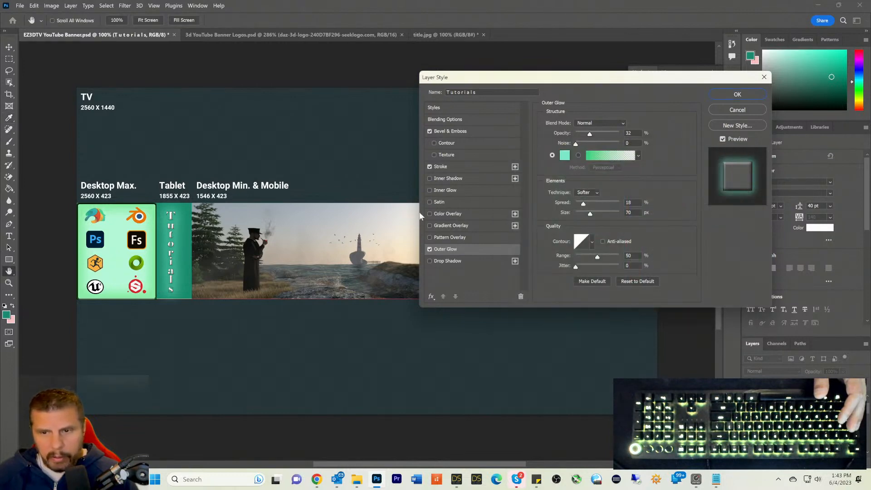
left_click(737, 94)
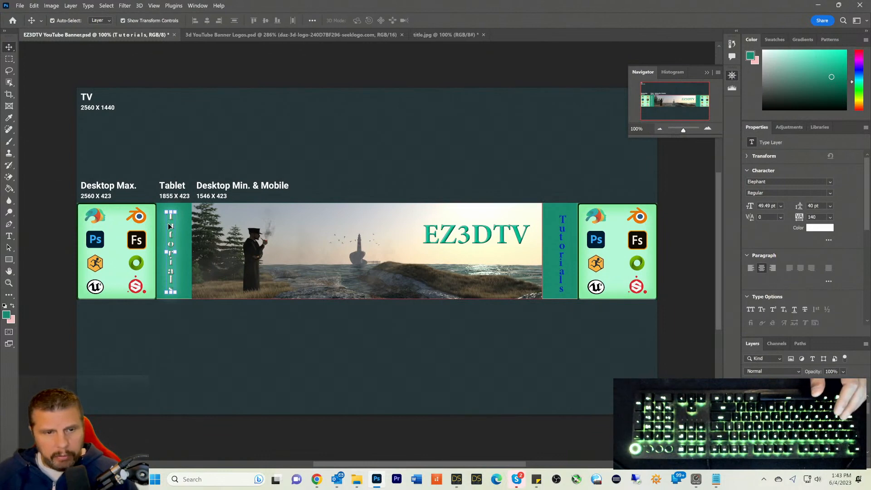
Step: Set the left Tutorials text in All Caps and hide its transform handles to check the look
left_click(9, 236)
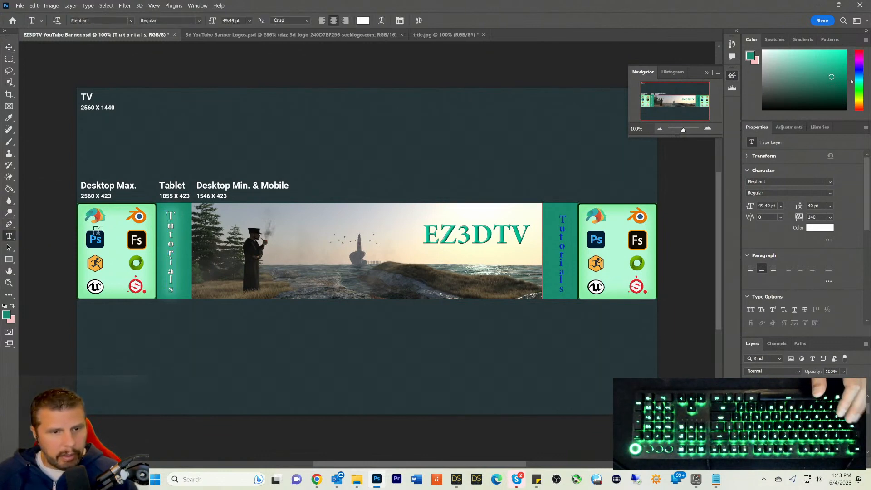
left_click(186, 233)
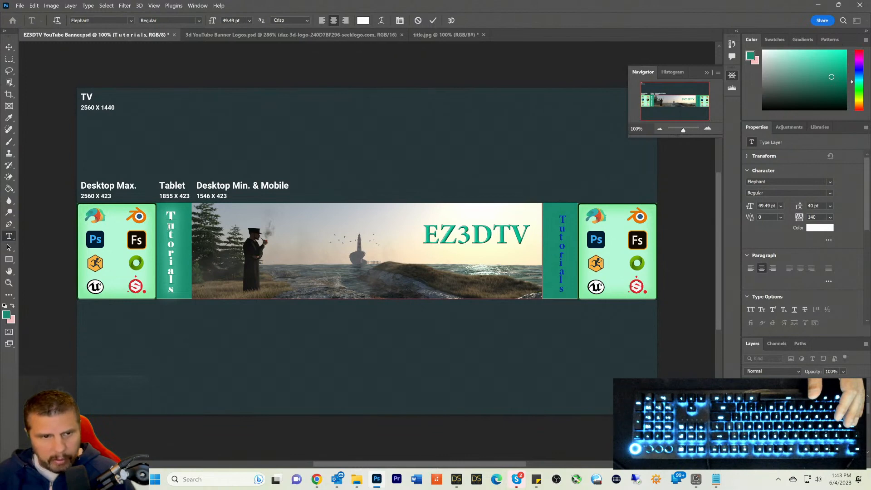
left_click(9, 49)
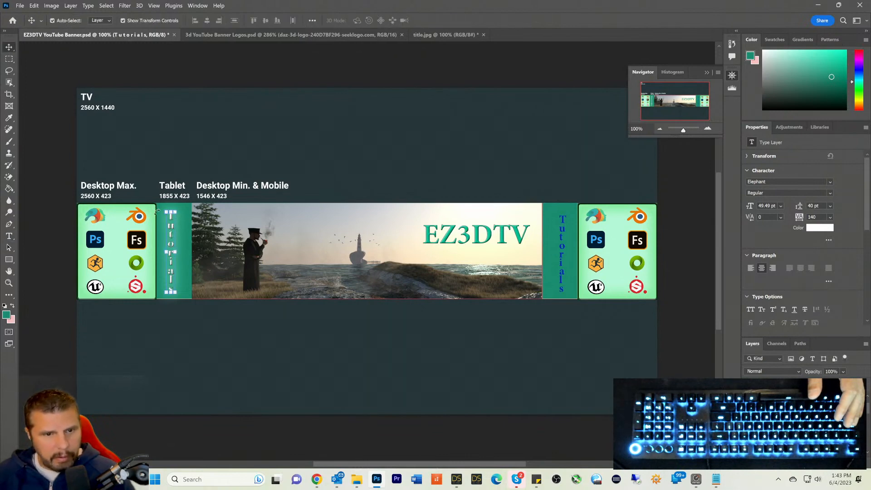
left_click(749, 310)
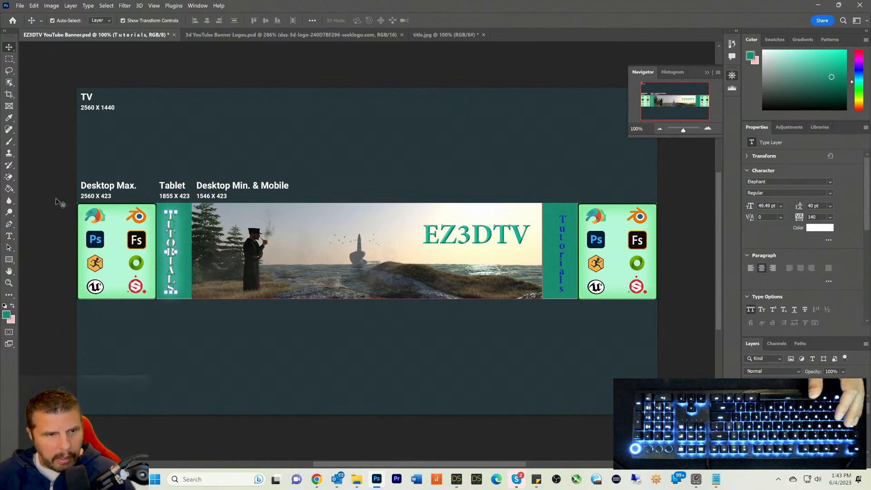
left_click(9, 60)
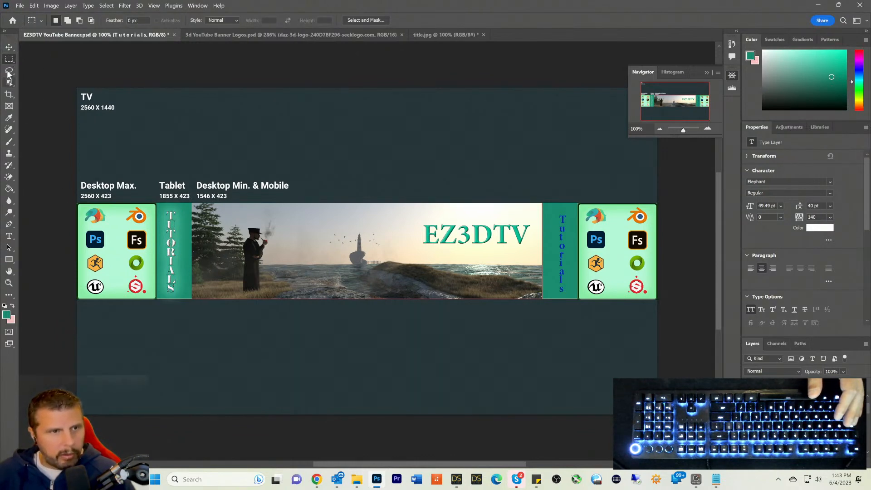
Step: Set the left Tutorials text's leading to 43 pt and move the text slightly up on its green strip
left_click(8, 48)
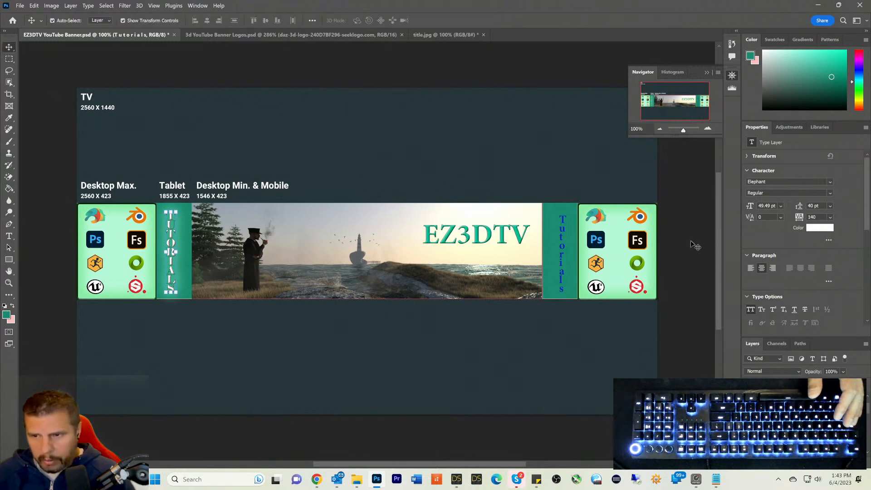
left_click_drag(800, 207, 799, 207)
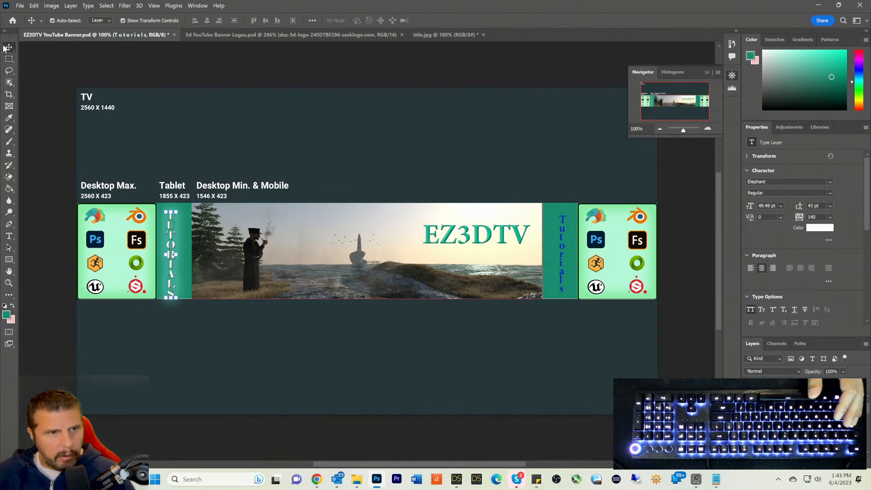
left_click_drag(170, 234, 170, 230)
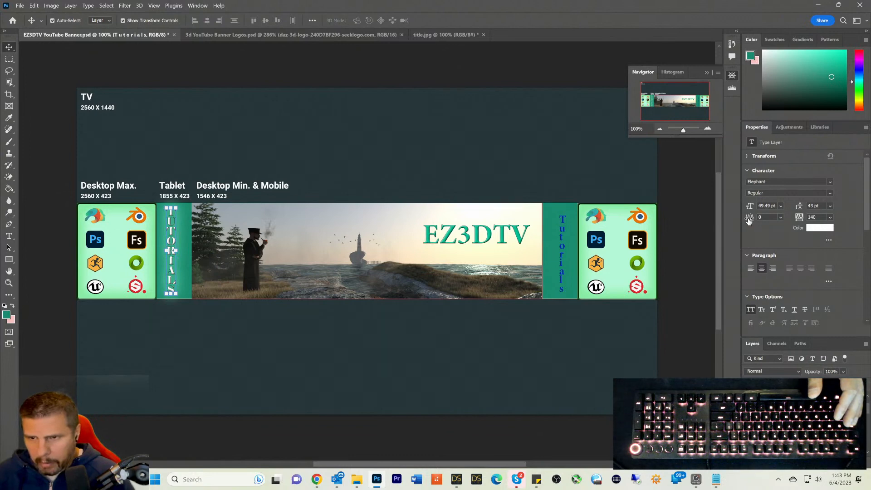
Step: Set the left Tutorials text's tracking to 360 and its leading to 56 pt
mouse_move(749, 220)
left_mouse_down()
mouse_move(770, 217)
mouse_move(749, 219)
left_mouse_up()
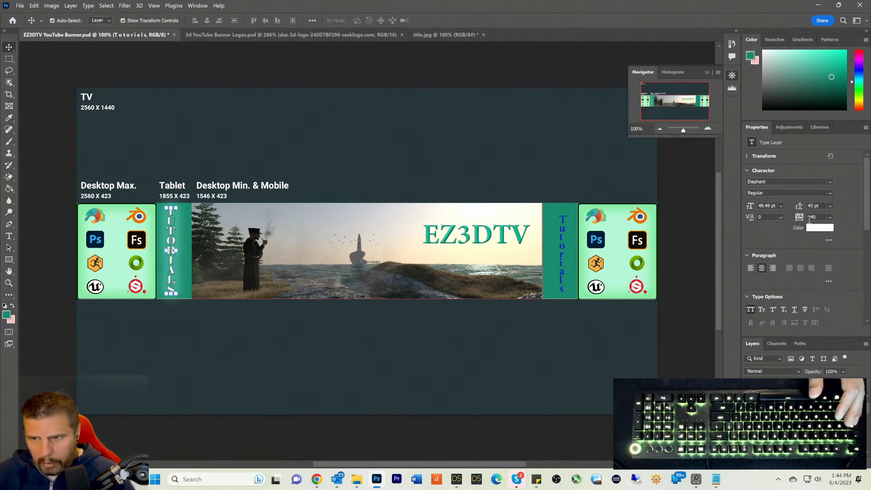
left_click_drag(798, 220, 801, 219)
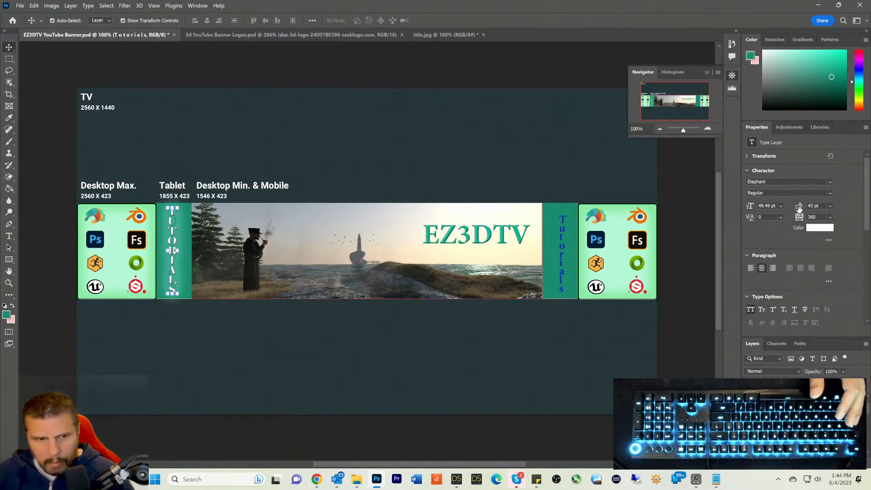
left_click_drag(798, 206, 806, 205)
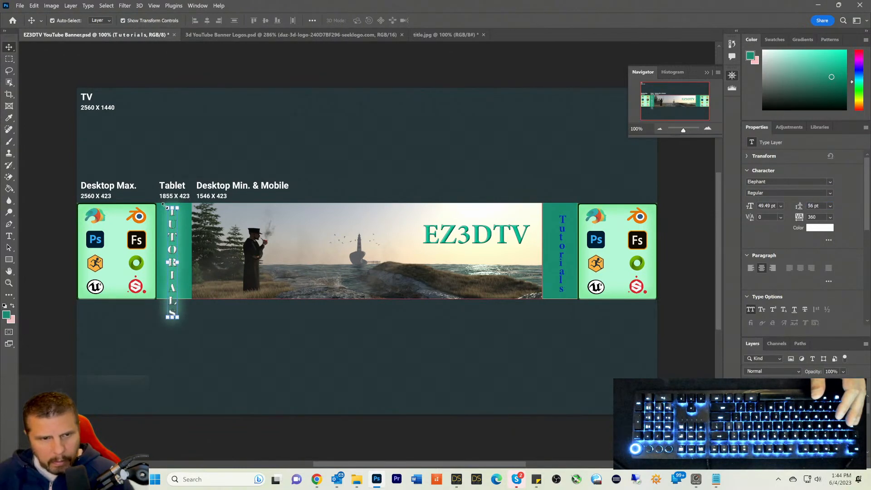
Step: Scale the left Tutorials text down to about 79% so it fits the strip, and hide its transform handles
left_click_drag(164, 205, 172, 228)
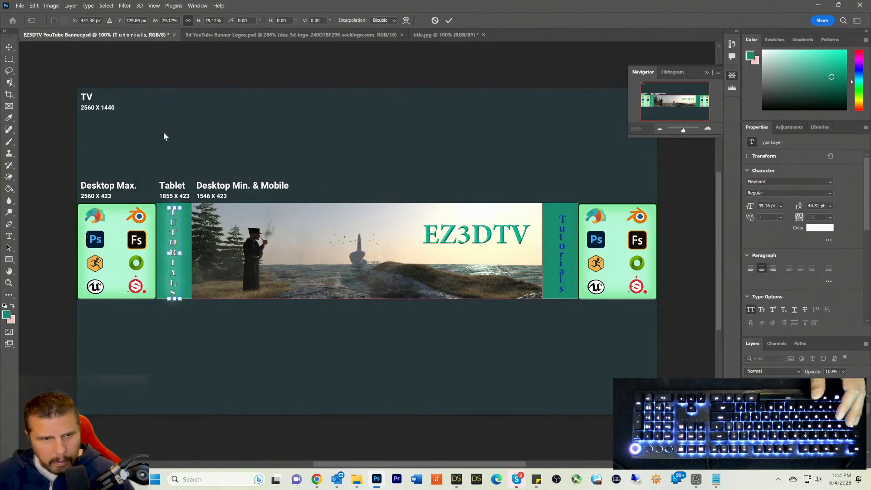
key("Return")
left_click(9, 59)
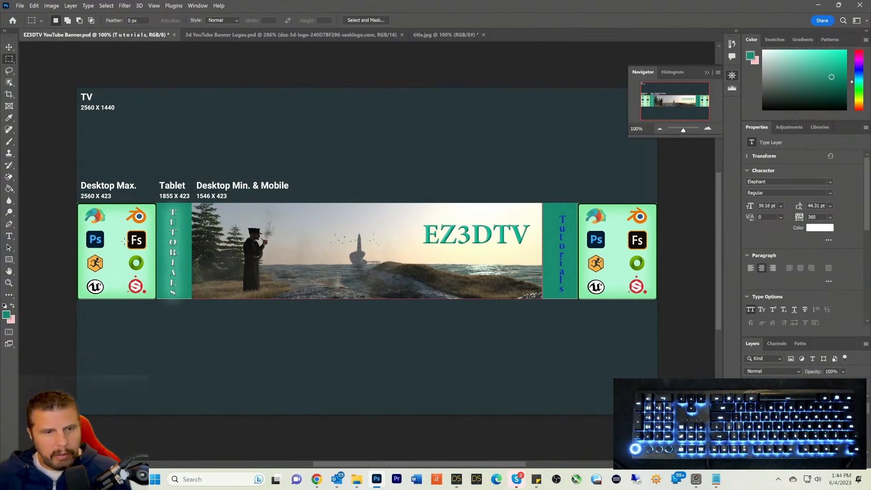
Step: Switch to the 3d YouTube Banner Logos document, clear its selection and flatten the image
left_click(428, 34)
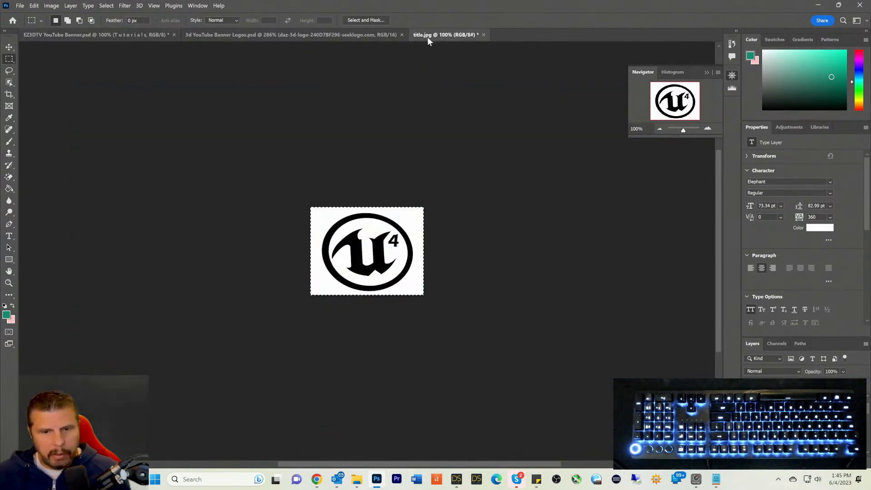
left_click(366, 35)
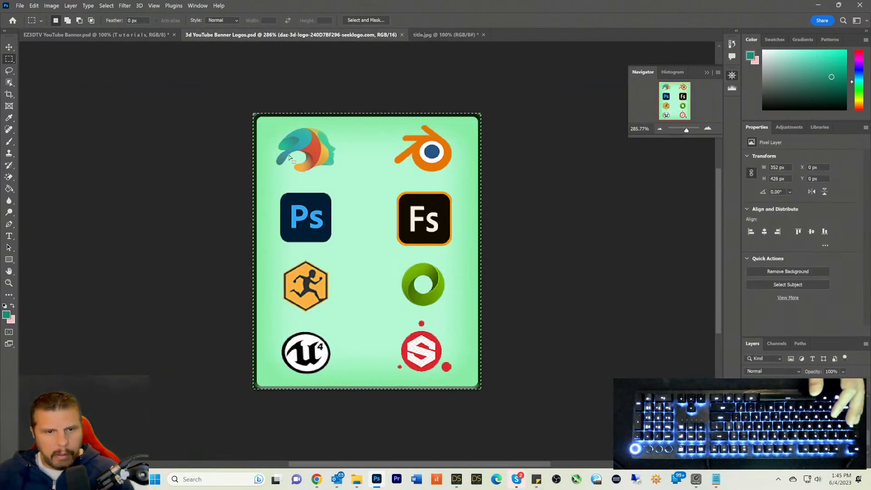
key("ctrl+d")
key("v")
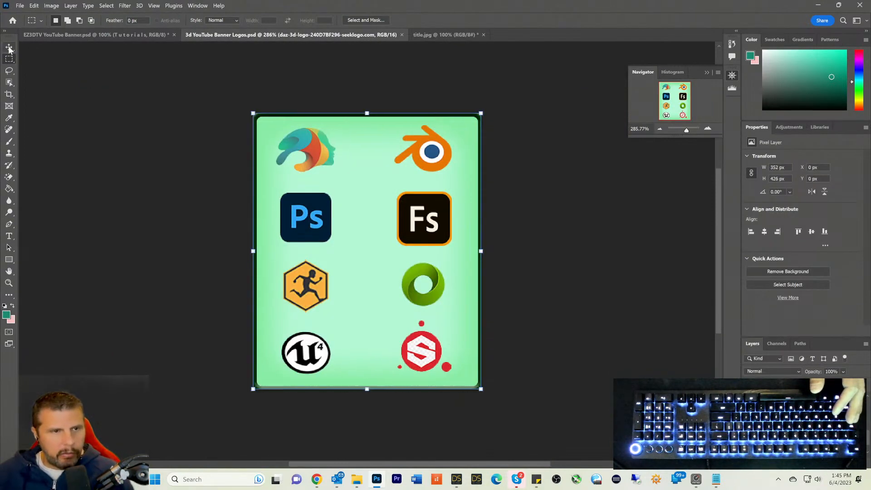
left_click(52, 5)
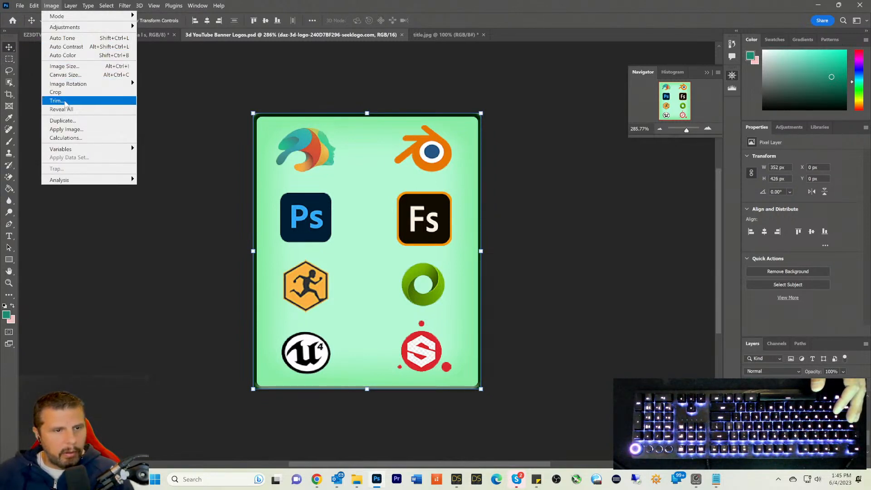
mouse_move(34, 5)
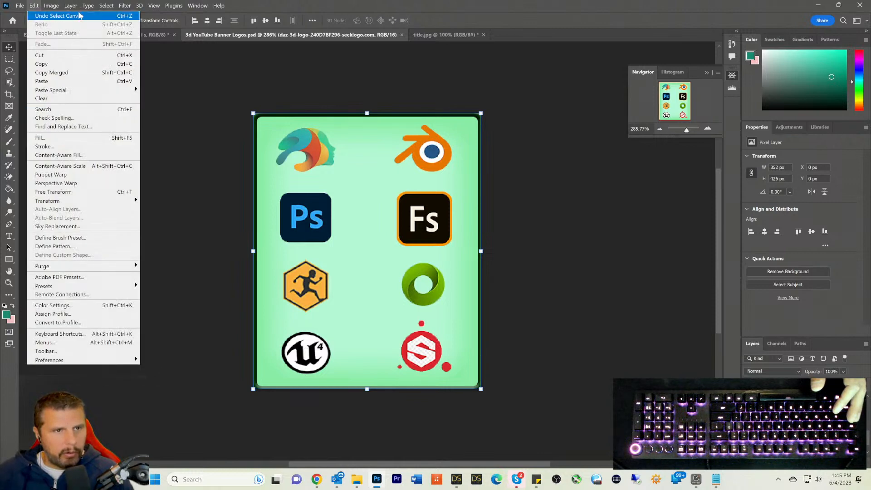
mouse_move(71, 6)
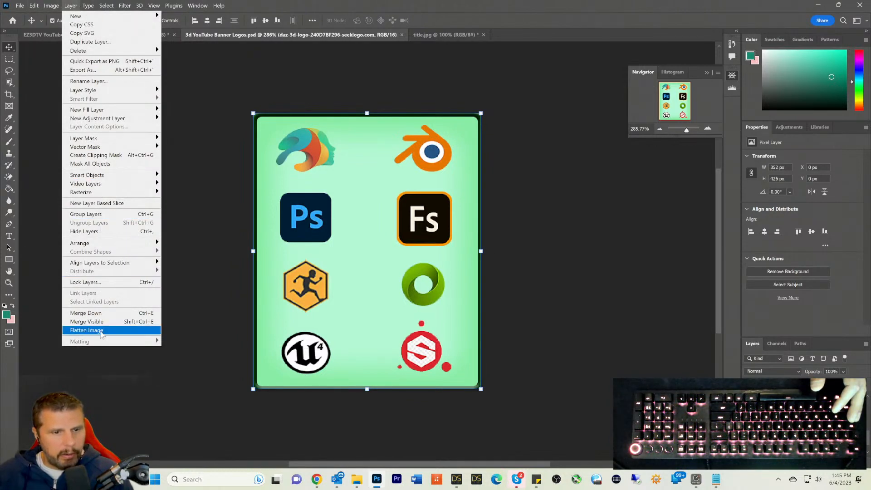
left_click(100, 331)
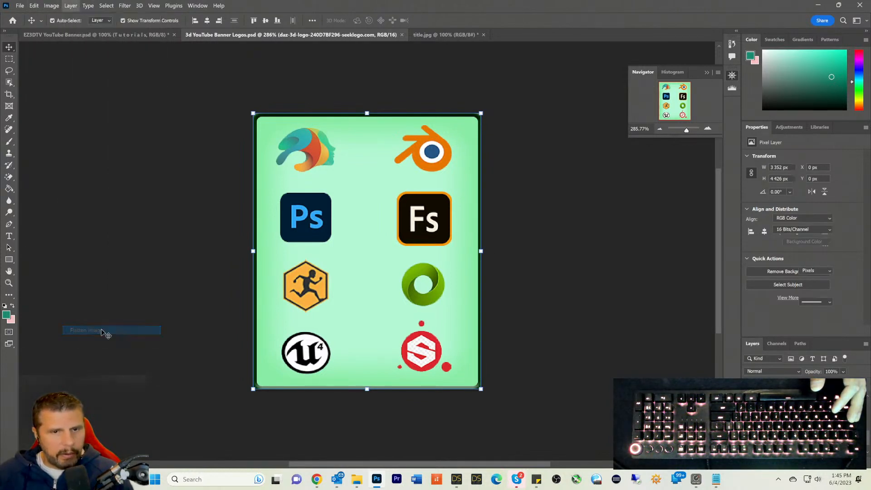
Step: Copy the logo column with the Ps and Unreal logos using a rectangular selection and paste it into the EZ3DTV banner document
left_click(9, 59)
key("ctrl+a")
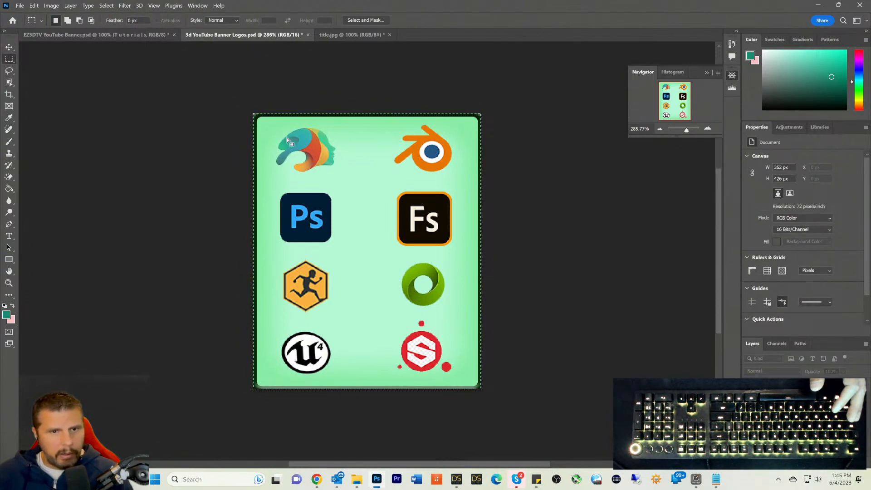
key("ctrl+d")
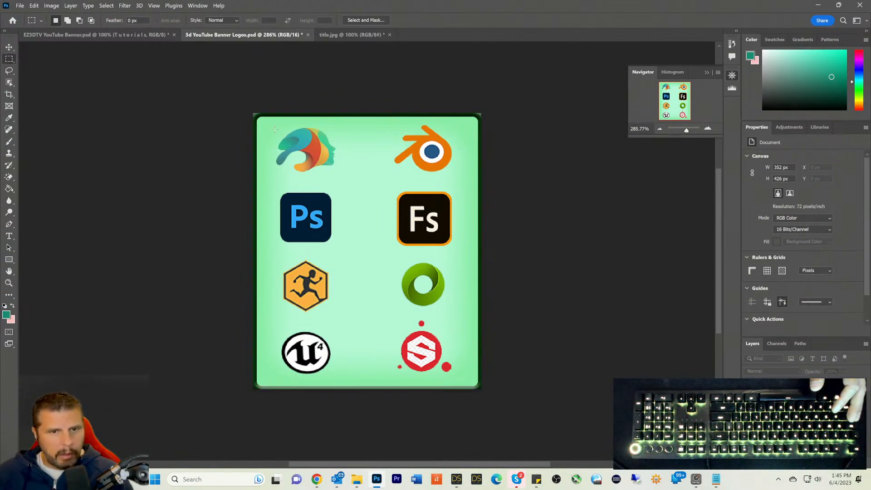
left_click_drag(269, 122, 350, 381)
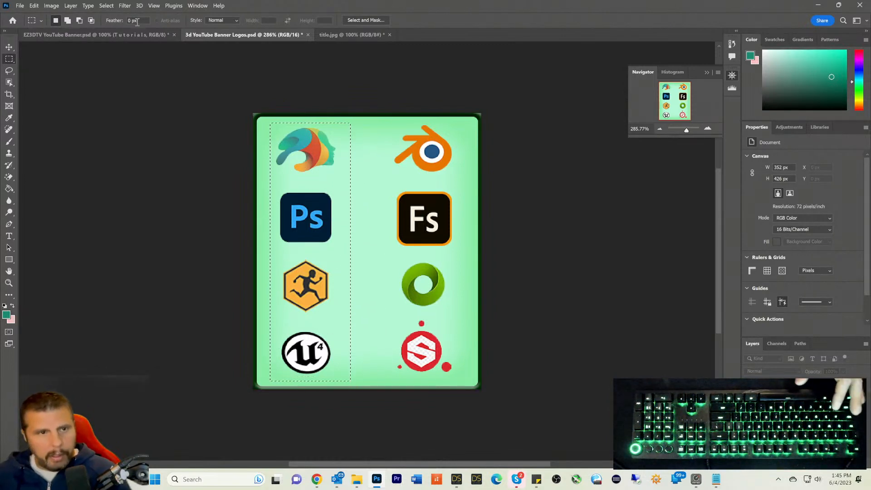
left_click(124, 34)
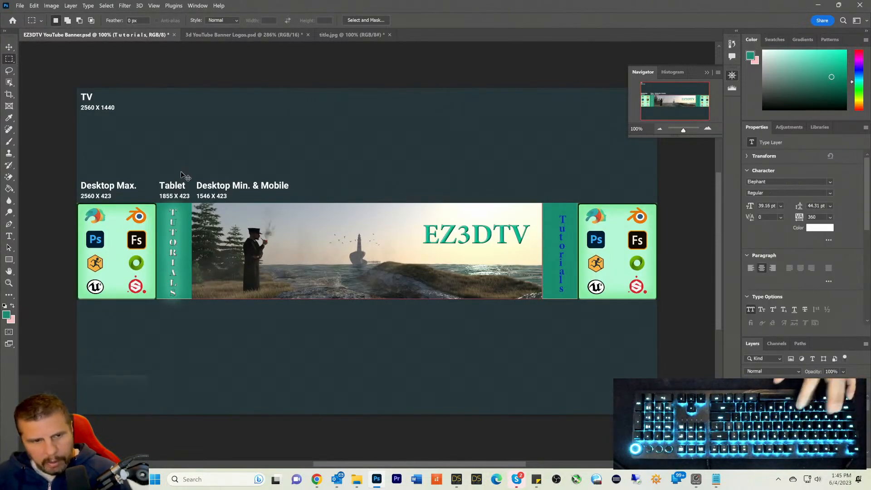
key("ctrl+v")
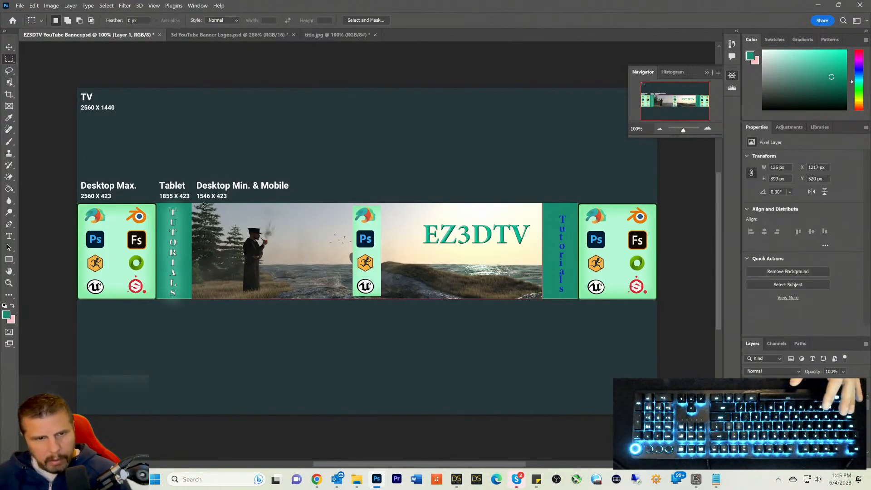
Step: Move the white Tutorials text above the banner and place the pasted logo column on the left Tablet strip
left_click(9, 47)
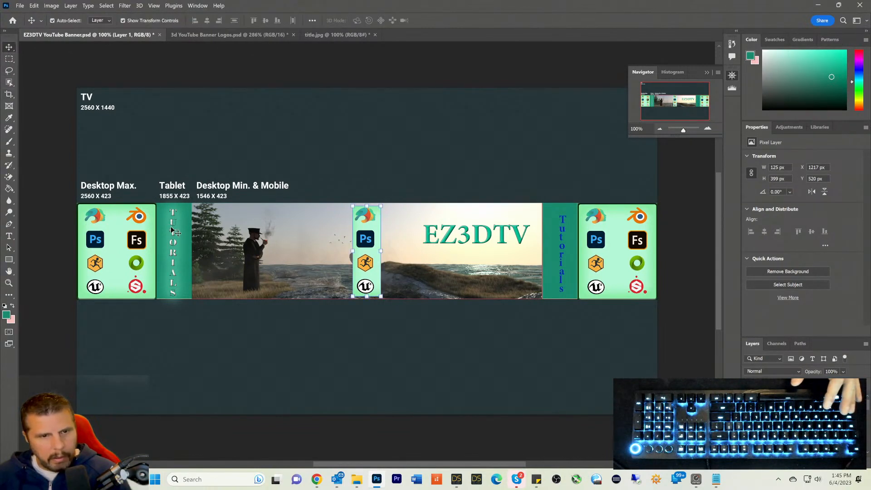
left_click_drag(172, 230, 370, 129)
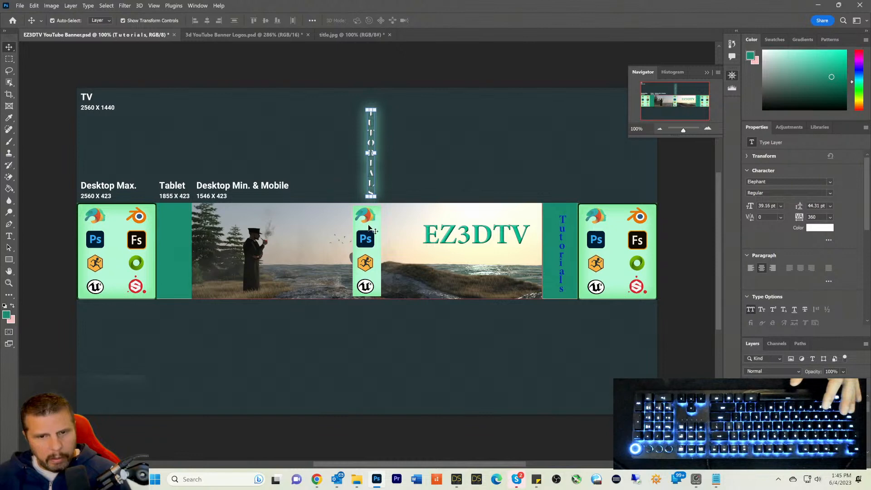
left_click_drag(358, 250, 173, 228)
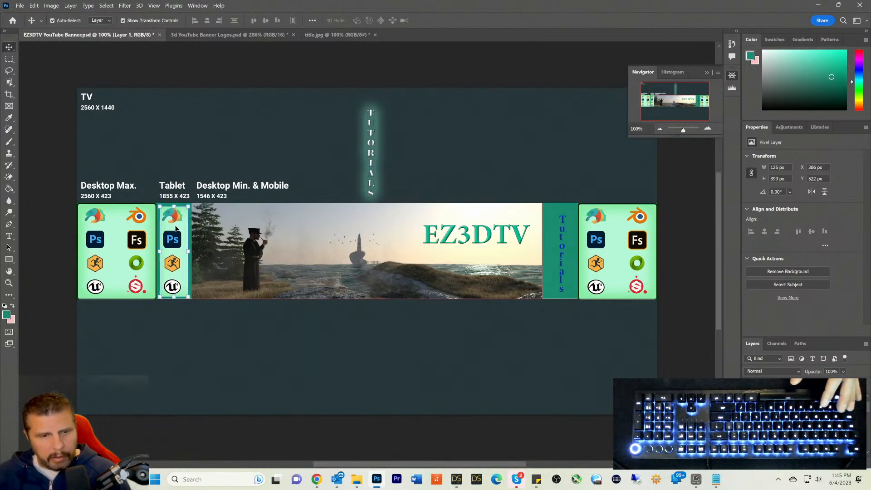
Step: Delete the two eight-logo panels from both Desktop Max. ends of the banner
left_click(114, 242)
key("Delete")
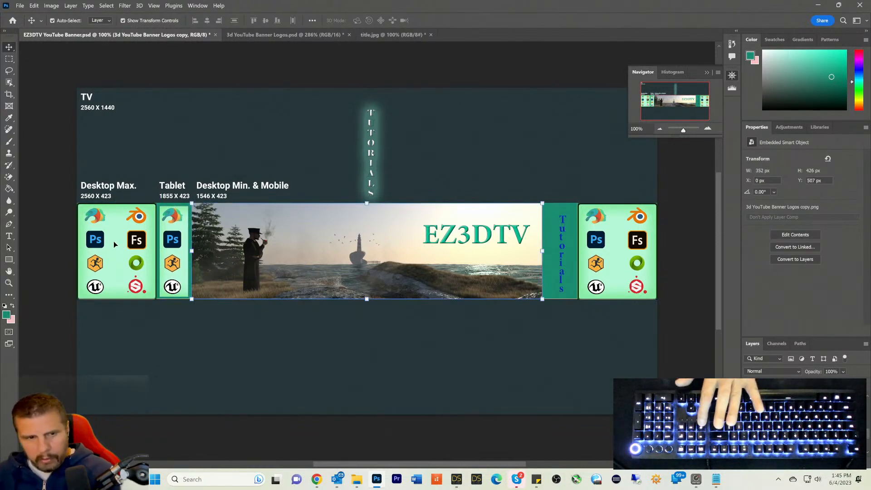
left_click(593, 245)
key("Delete")
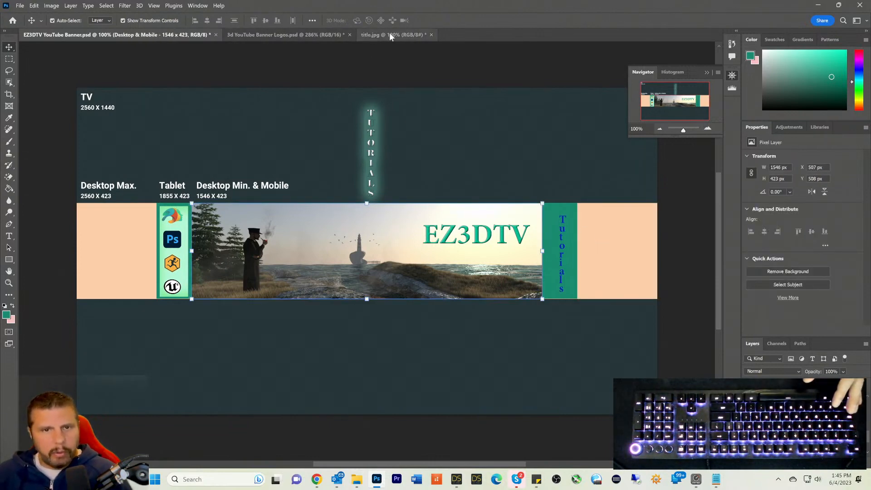
Step: Copy the logo column with the Blender and Fs logos from the logos document and paste it into the banner document
left_click(301, 34)
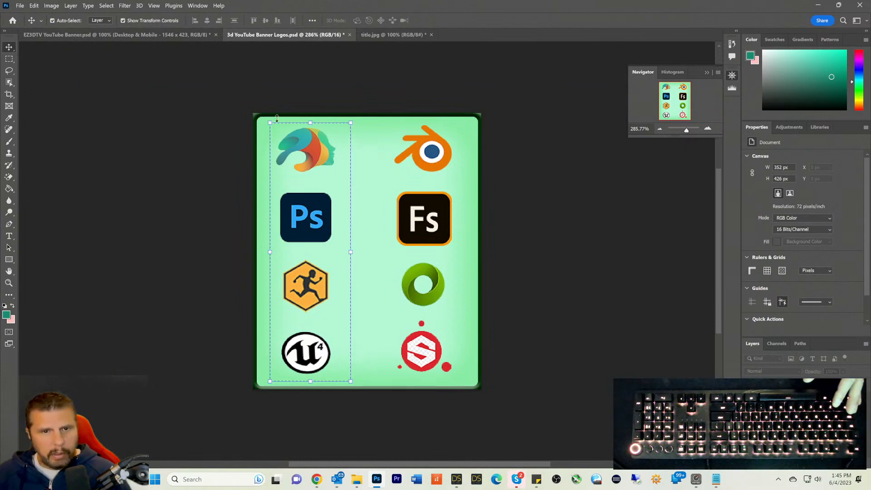
left_click(9, 59)
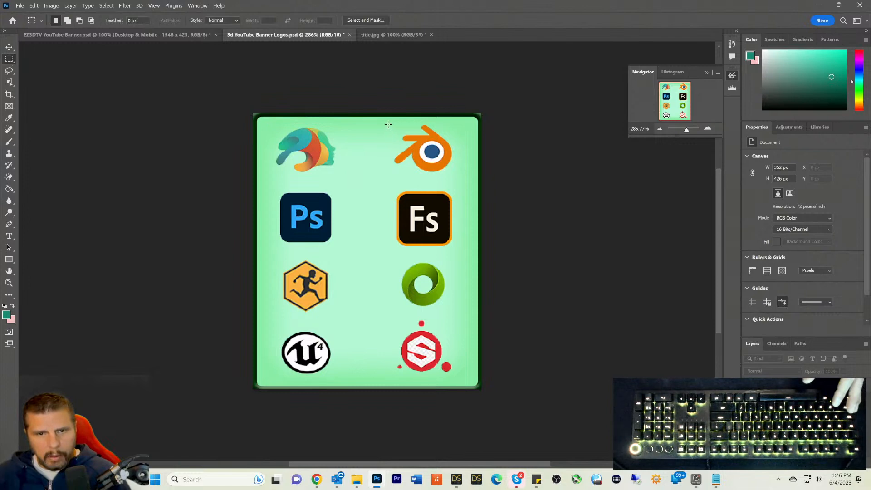
left_click_drag(390, 124, 452, 240)
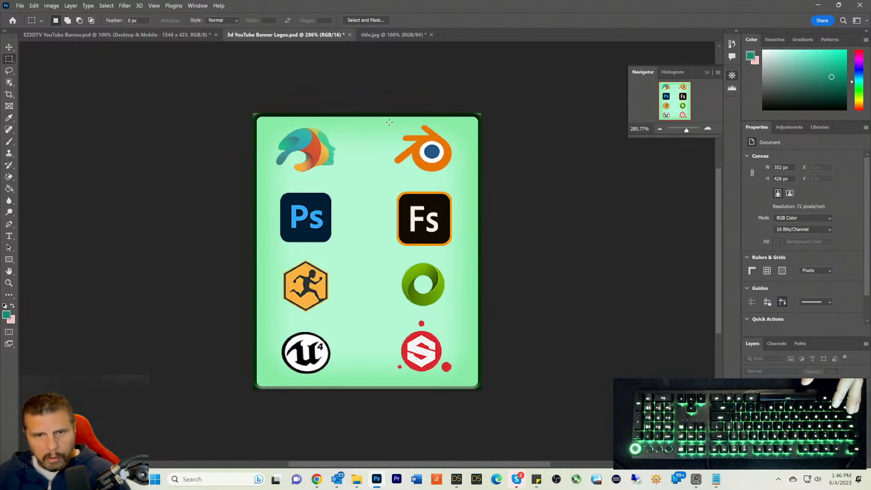
left_click_drag(389, 122, 453, 378)
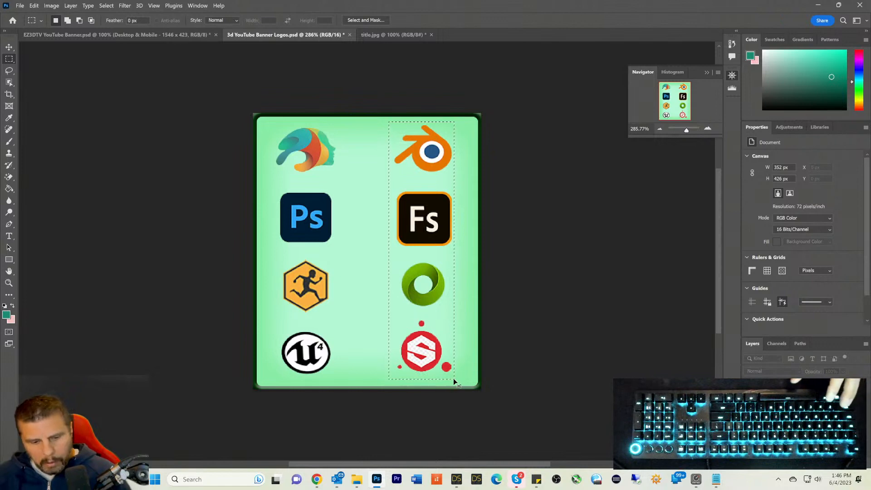
left_click(95, 34)
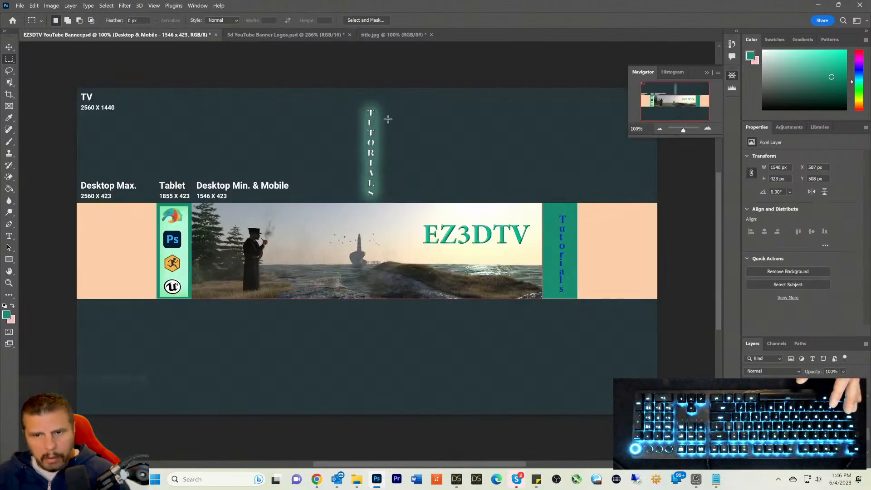
key("ctrl+v")
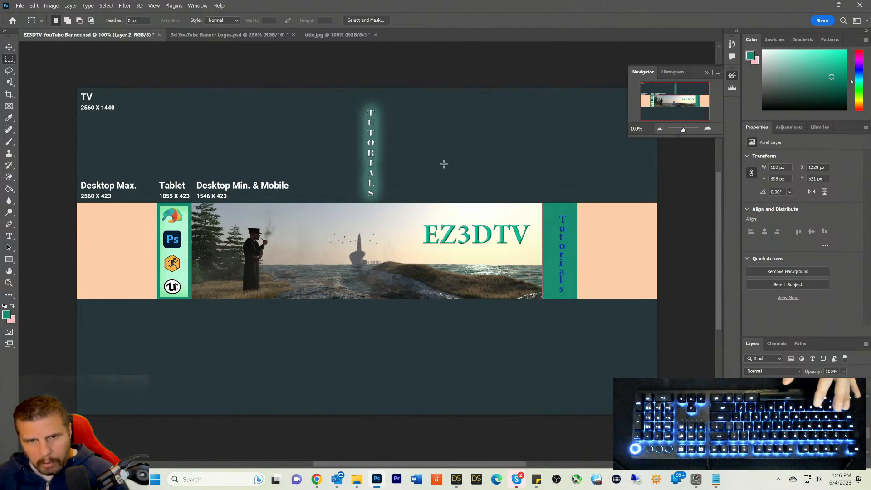
key("ctrl+v")
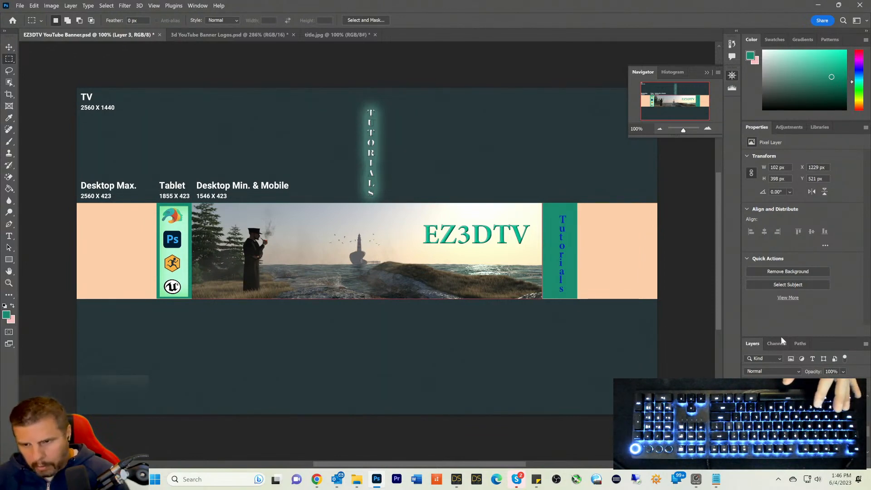
Step: Move the seascape image below the banner to uncover the pasted logo column and clear the rectangular selection
scroll(781, 399, "down", 1)
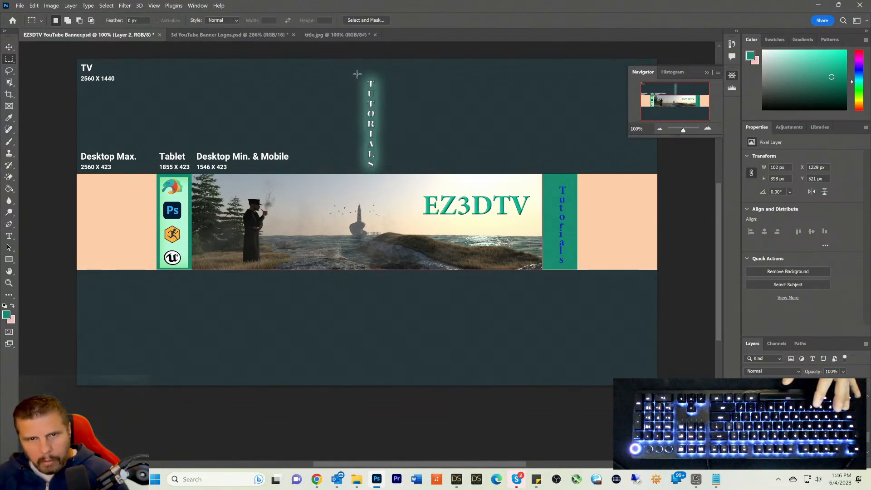
left_click_drag(357, 74, 383, 141)
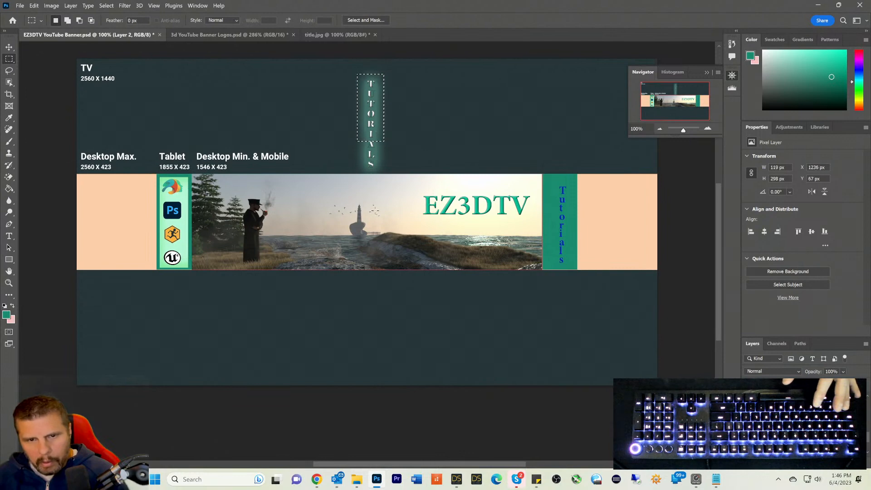
key("v")
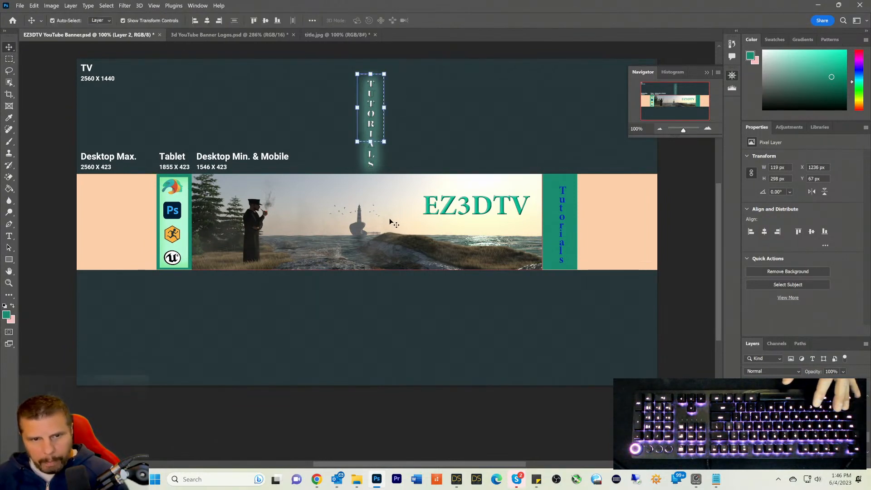
left_click_drag(390, 221, 385, 329)
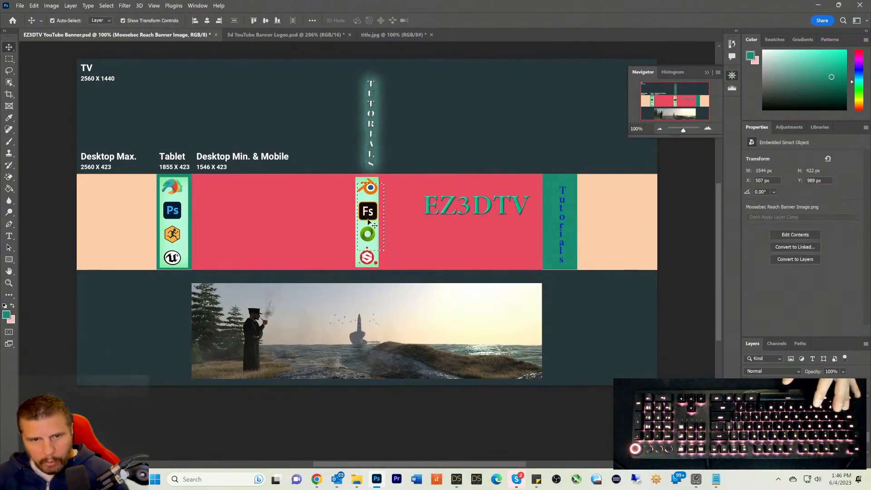
left_click(467, 148)
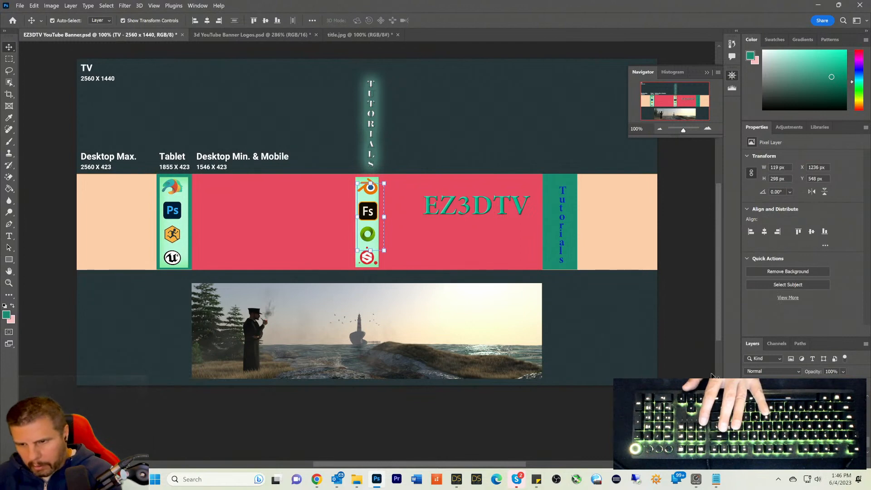
left_click(792, 437)
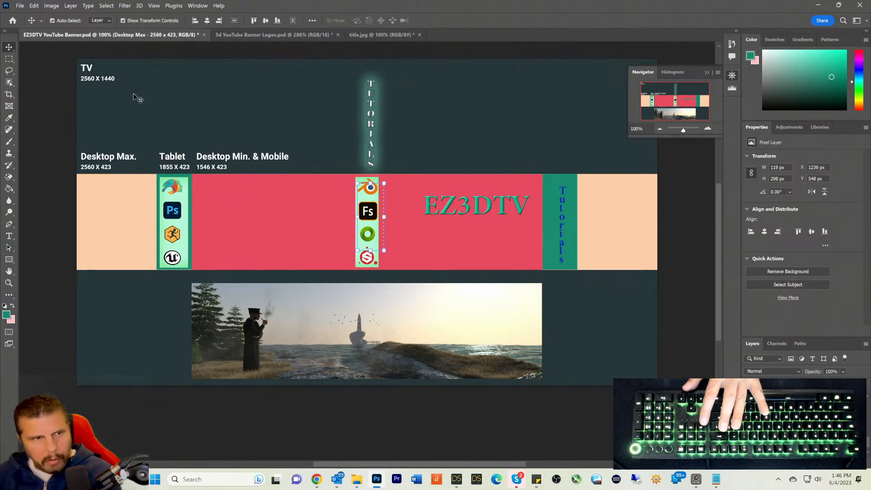
left_click(10, 58)
left_click(179, 95)
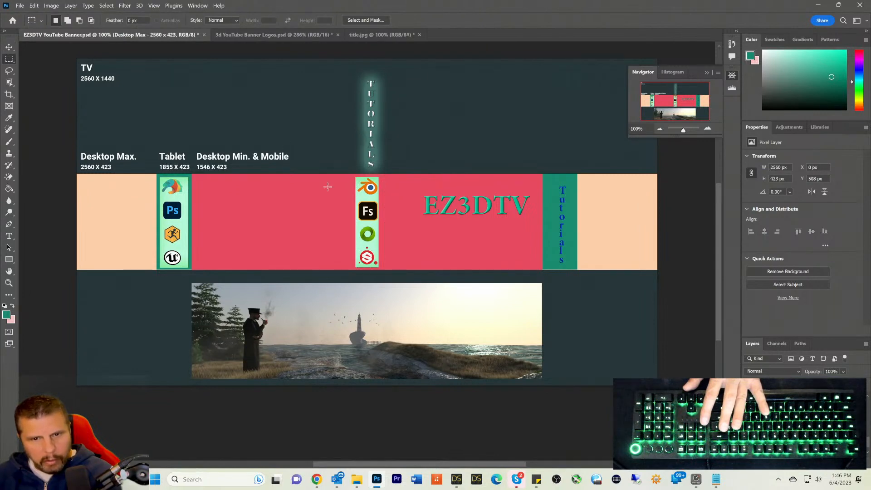
left_click(9, 48)
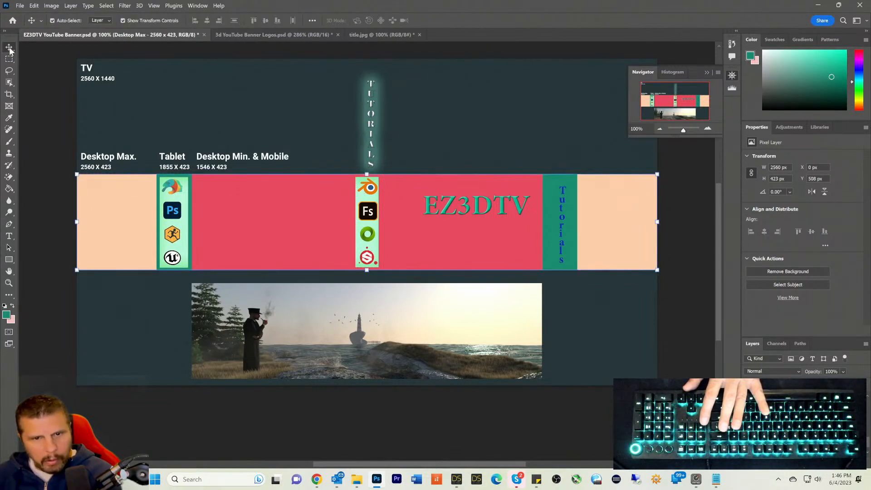
Step: Place a copy of the Blender and Fs logo column on the right Tablet strip and delete the blue Tutorials text there
left_click_drag(365, 202, 558, 187, "alt")
left_click(561, 199)
key("Delete")
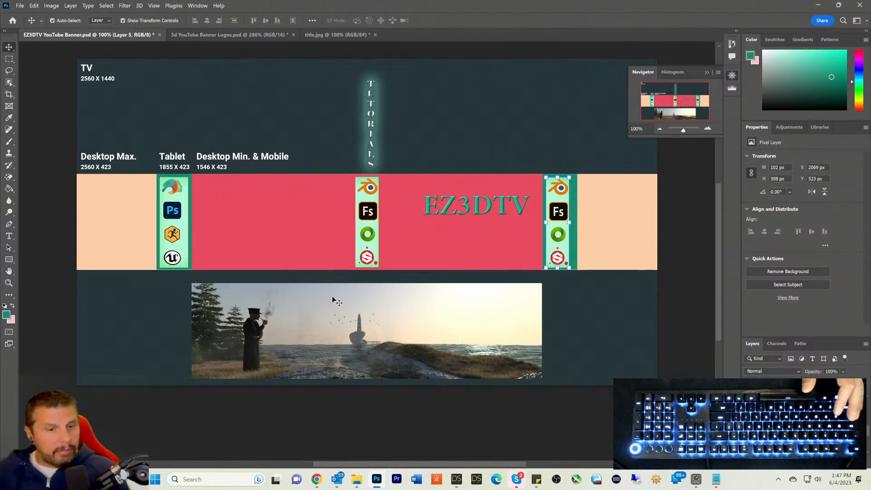
Step: Delete the leftover logo column in the middle of the banner and center its copy on the right Tablet strip
left_click(368, 194)
key("Delete")
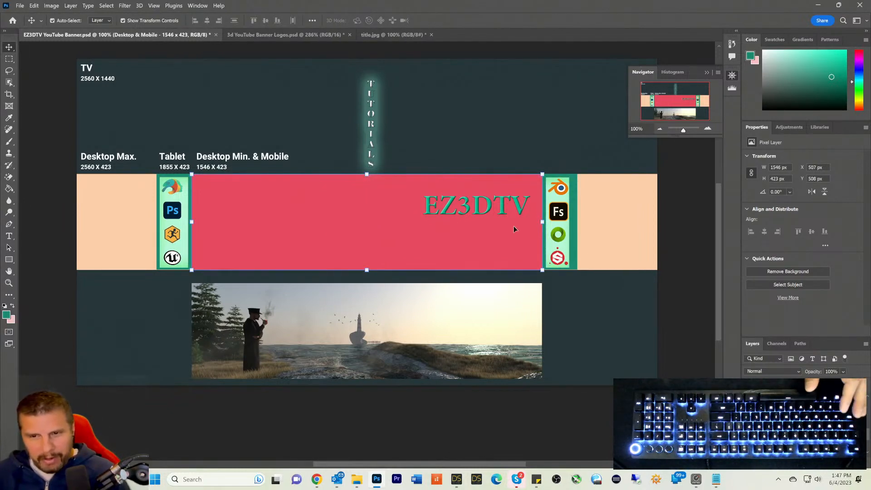
left_click_drag(554, 202, 554, 203, "ctrl")
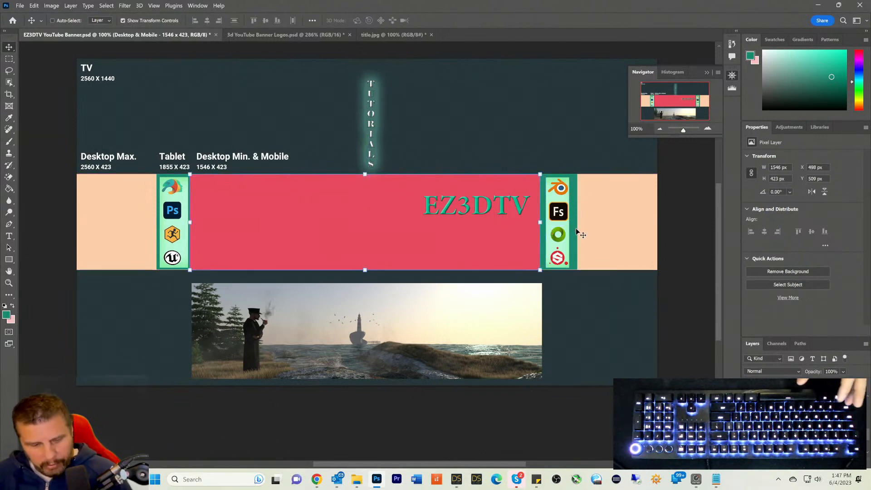
left_click(553, 136)
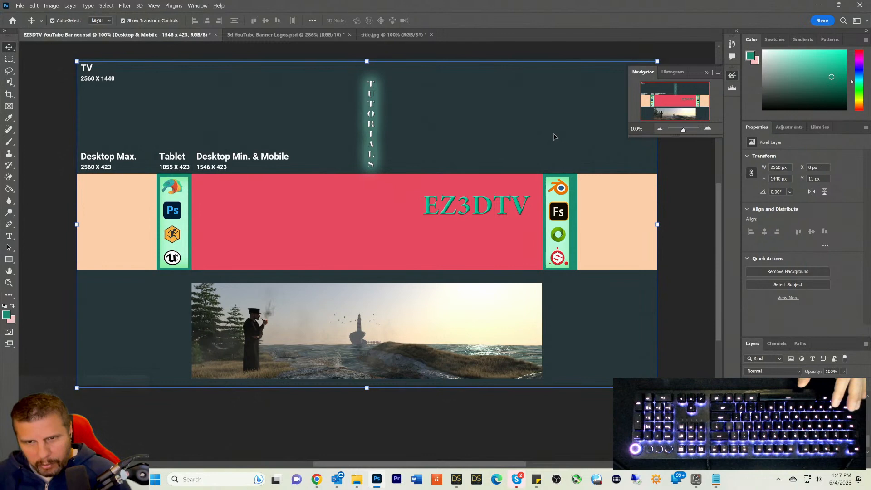
left_click(561, 209)
left_click_drag(561, 209, 560, 202)
left_click(531, 133, "ctrl")
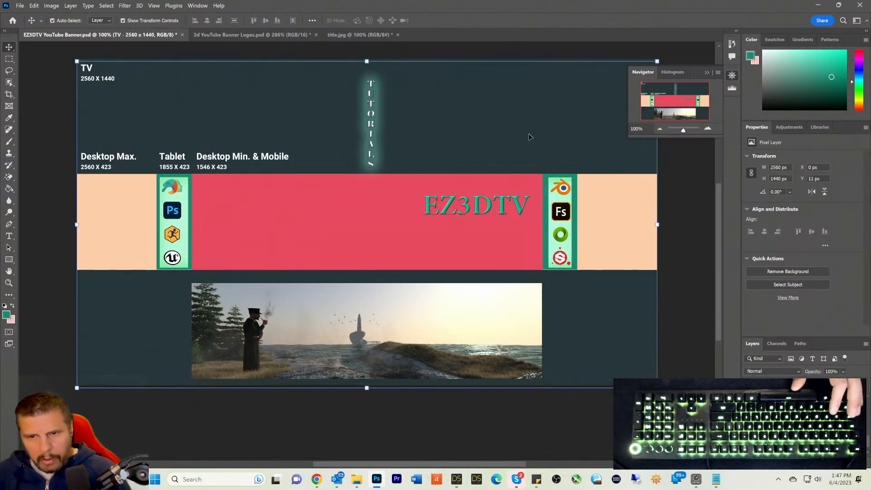
Step: Move the seascape image back over the red Desktop Min. & Mobile area
left_click(406, 313)
left_click_drag(401, 309, 402, 204)
left_click(265, 357)
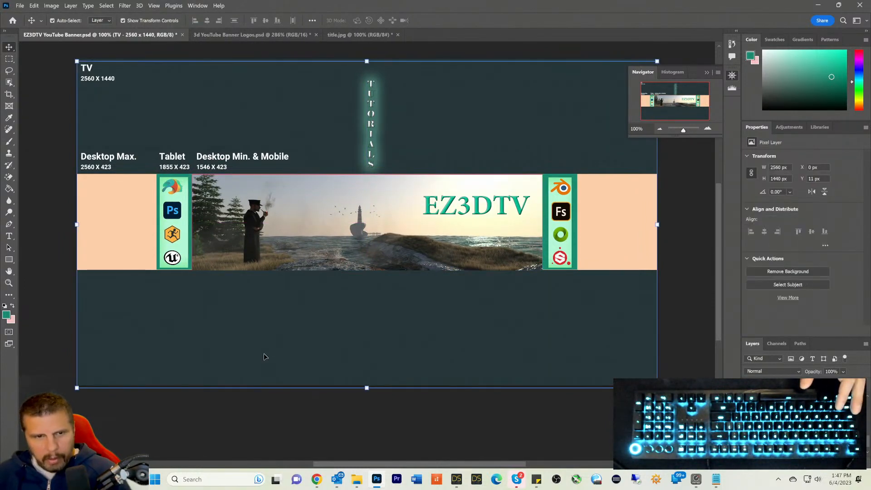
Step: Align the seascape image with the Desktop Min. & Mobile area at X 507 px, Y 509 px
left_click(323, 236)
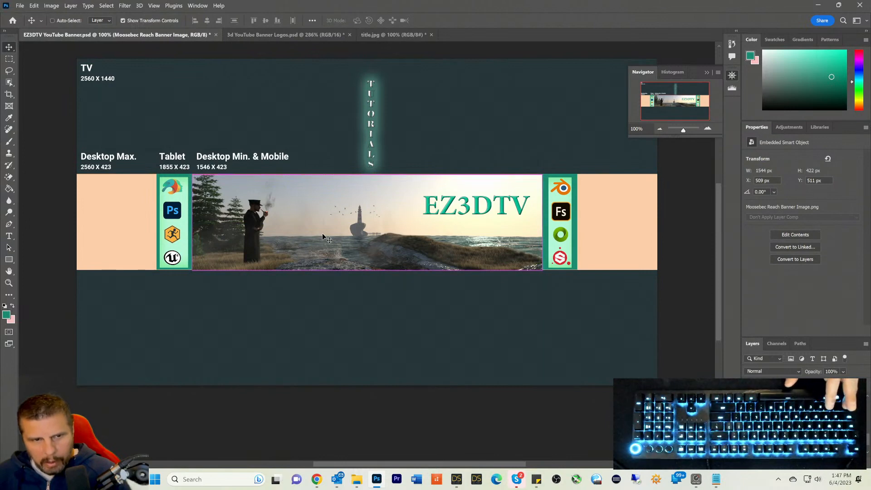
left_click_drag(322, 234, 323, 234)
left_click(301, 327)
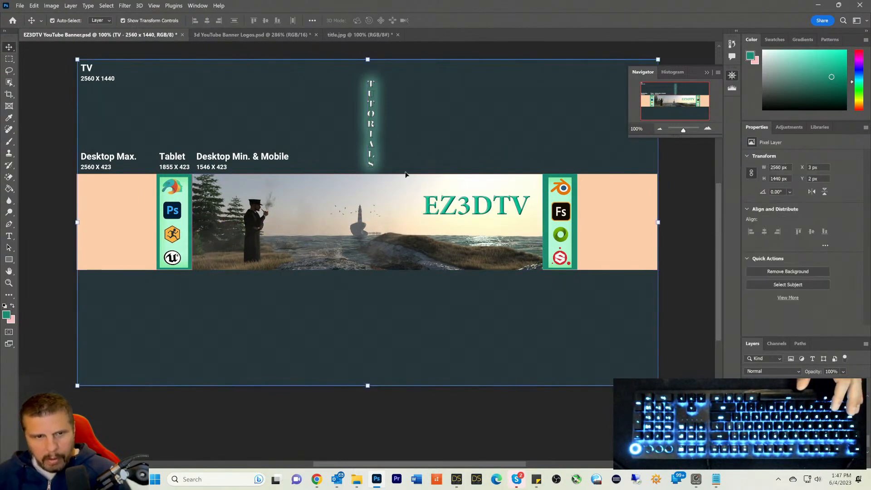
left_click(393, 220)
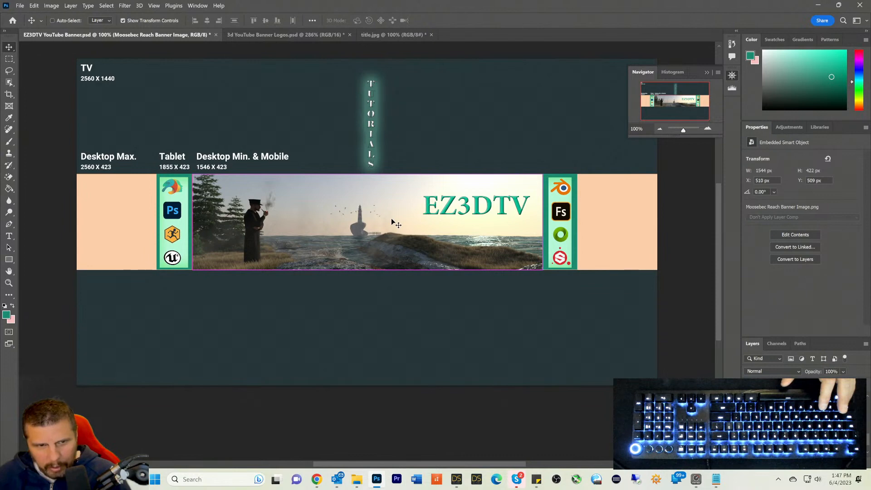
left_click_drag(392, 221, 391, 221)
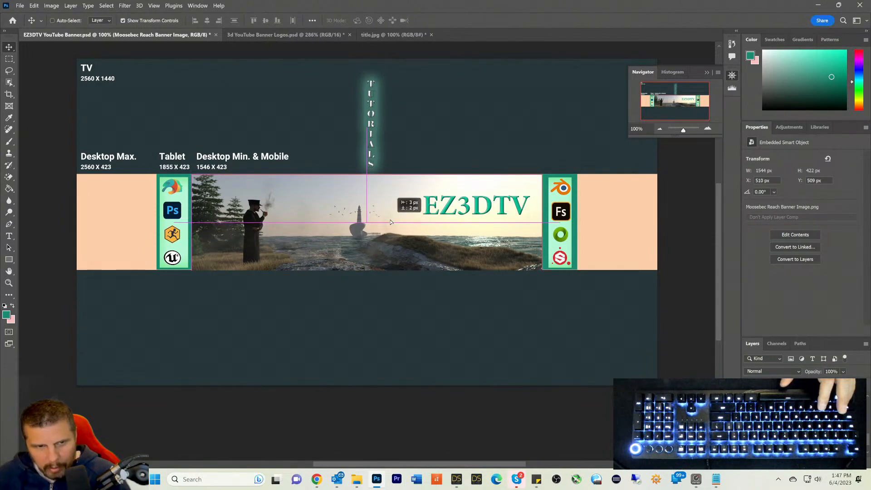
left_click_drag(390, 221, 390, 220)
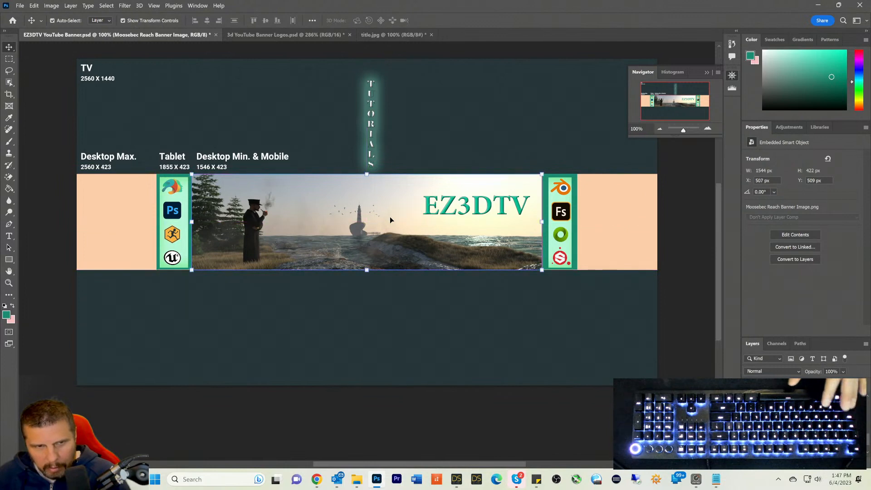
Step: Shift the TV background layer slightly to X 7 px, Y 0 px
left_click(312, 124, "ctrl")
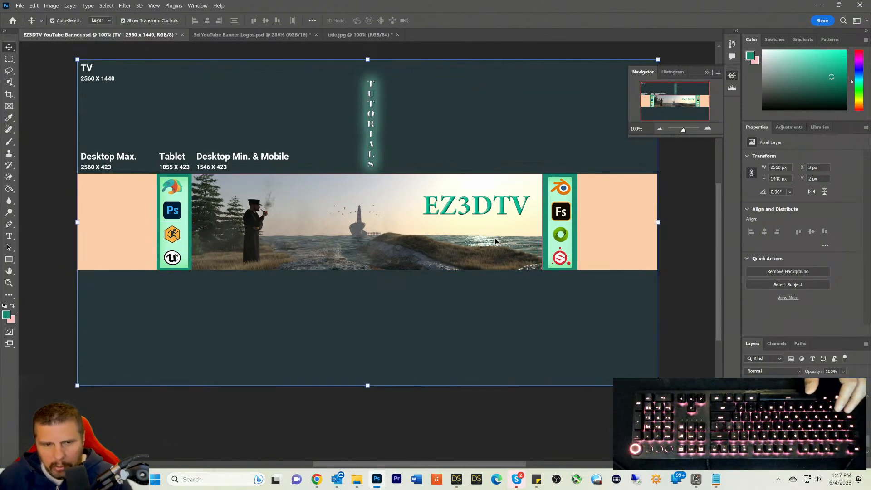
key("ctrl")
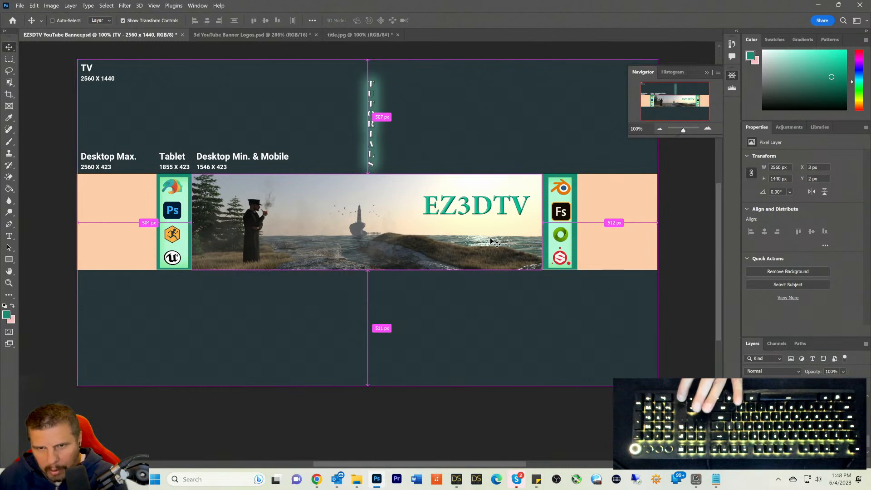
left_click_drag(490, 239, 491, 239, "ctrl")
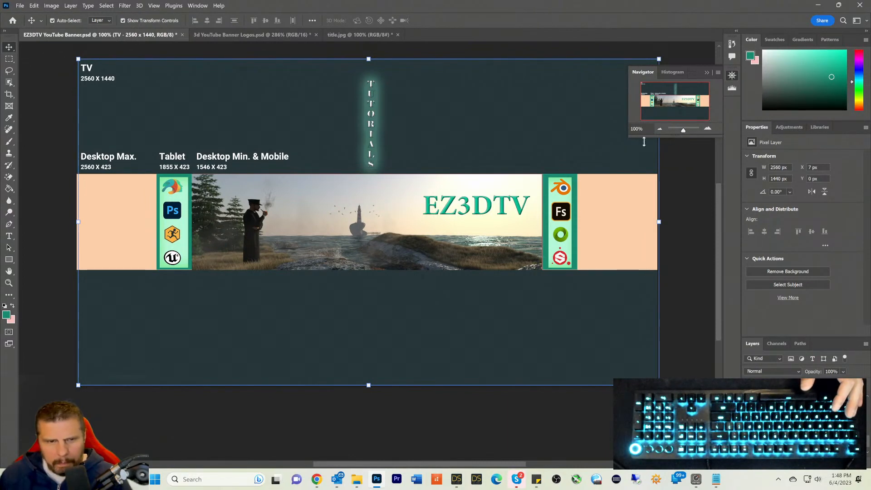
Step: Try to cover the red area by nudging the seascape image to X 508 px, Y 507 px
left_click(314, 238, "ctrl")
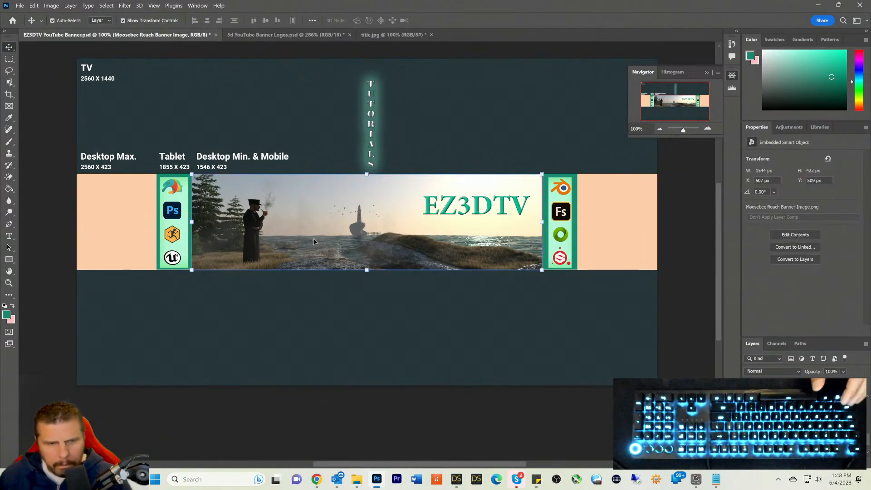
left_click(313, 239)
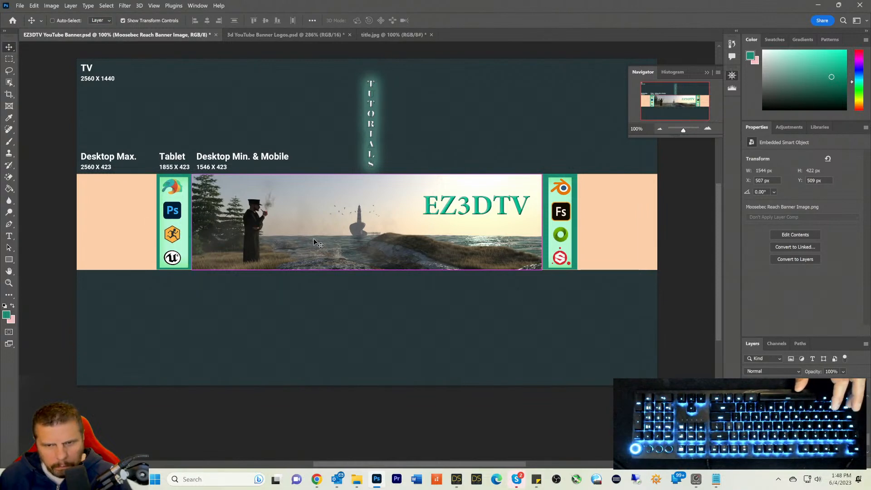
key("Right")
key("Right")
key("Right")
key("Right")
key("Left")
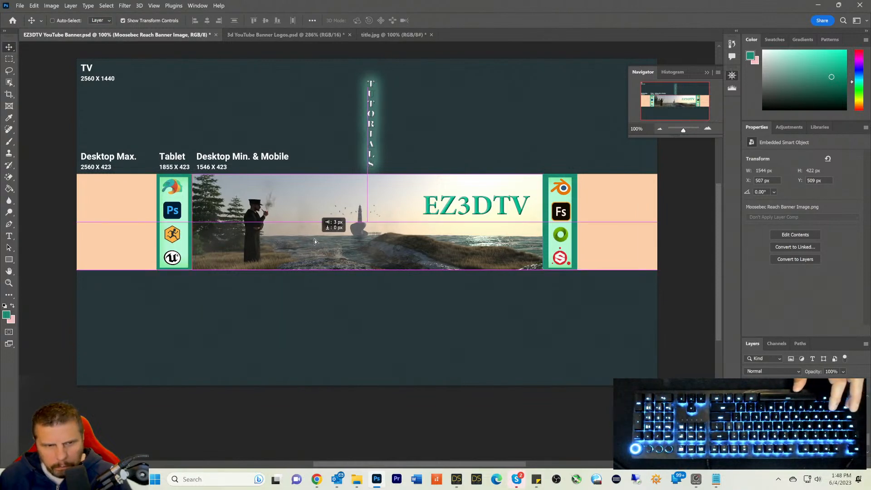
key("Up")
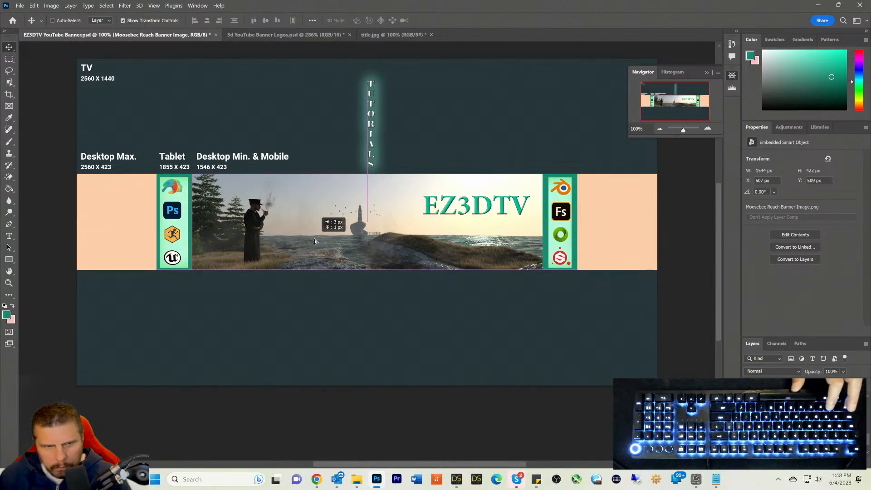
key("Left")
key("Left")
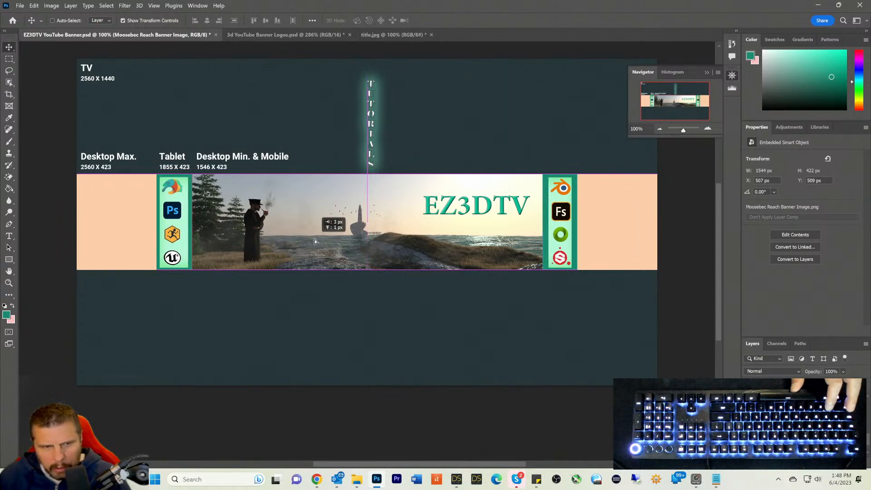
key("Down")
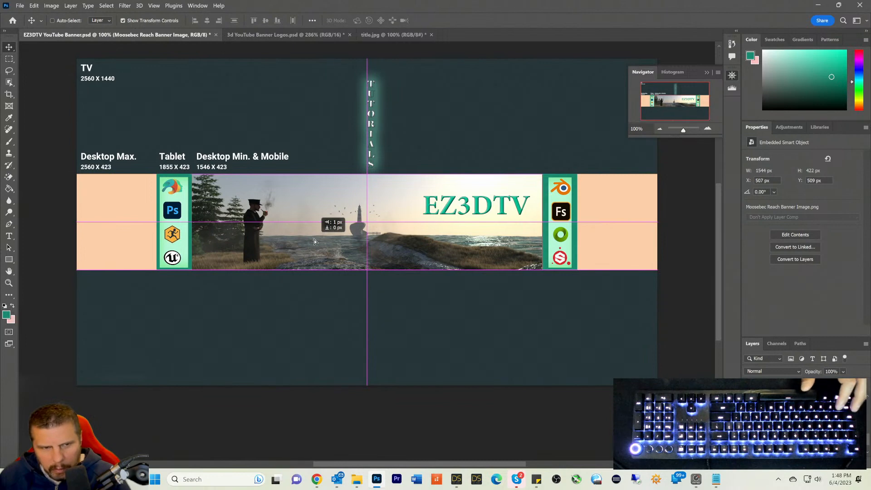
key("Left")
key("Left")
key("Left")
key("Left")
key("Left")
key("Left")
key("Left")
key("Left")
key("Left")
key("Left")
key("Up")
key("Up")
key("shift+Right")
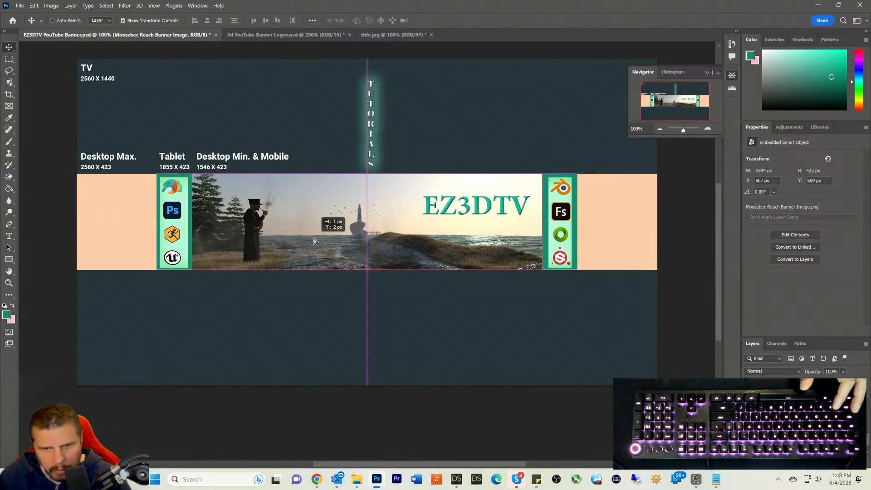
left_click(420, 149)
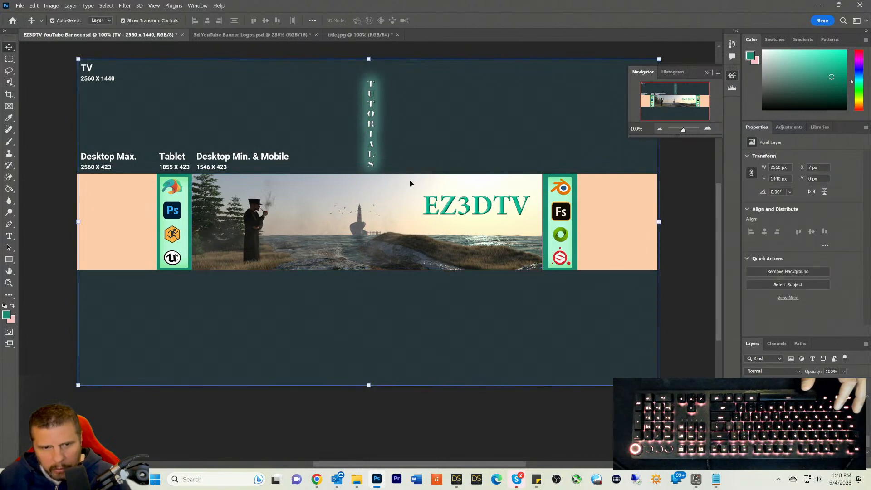
Step: Reposition the seascape image over the red area at X 507 px, Y 511 px
left_click(345, 242)
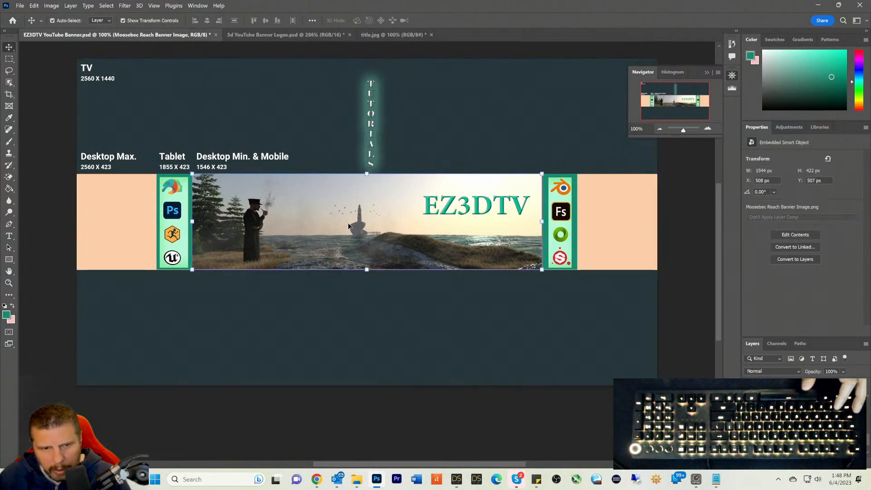
left_click_drag(347, 225, 348, 226)
left_click(430, 153)
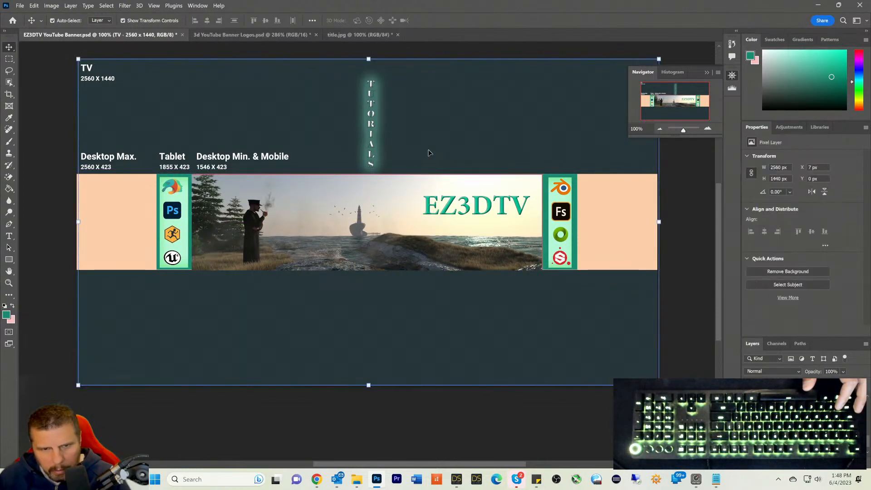
left_click_drag(391, 207, 390, 207)
left_click(439, 148)
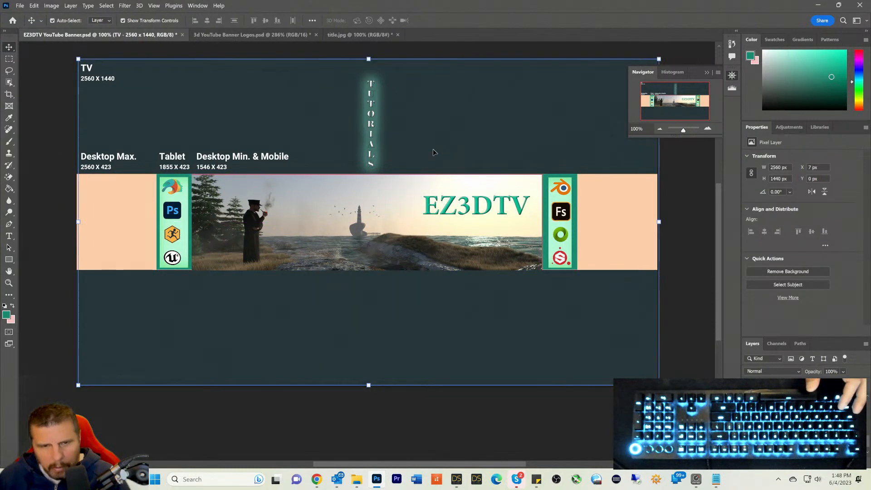
Step: Enlarge the seascape image to 1558 × 426 px at X 500 px, Y 507 px to cover the Desktop Min. & Mobile area
left_click(374, 191)
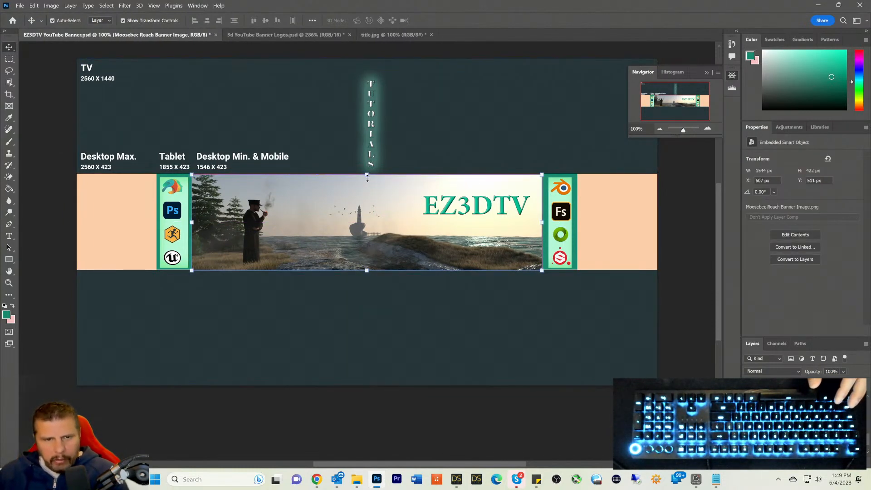
key("ctrl+t")
left_click_drag(367, 177, 366, 176)
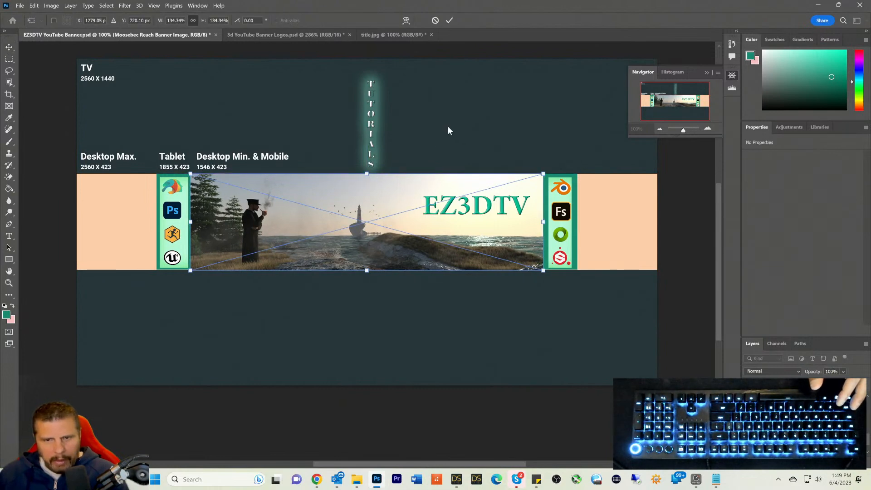
key("Return")
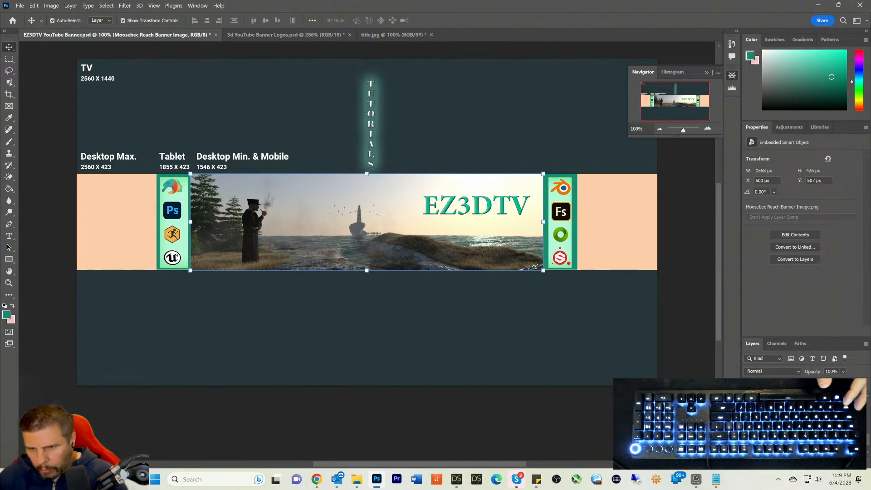
Step: Remove the red Desktop Min. & Mobile layer beneath the seascape image, keeping the image itself visible
key("ctrl+bracketleft")
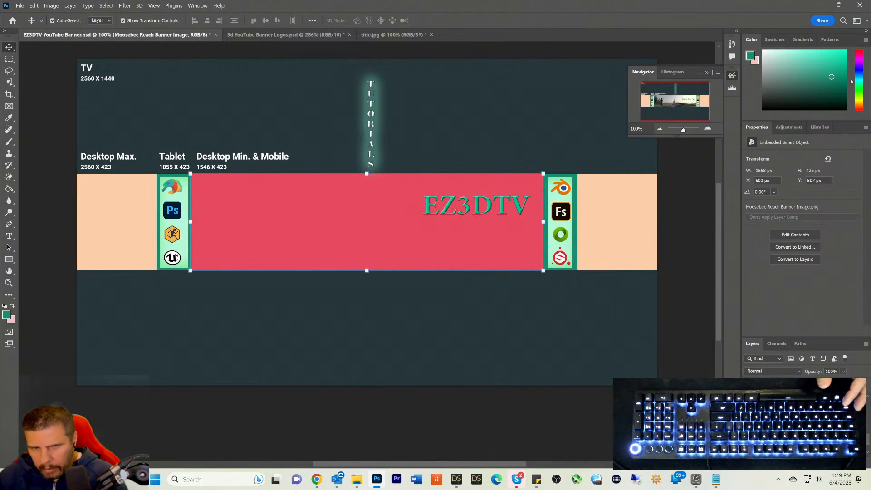
key("ctrl+bracketright")
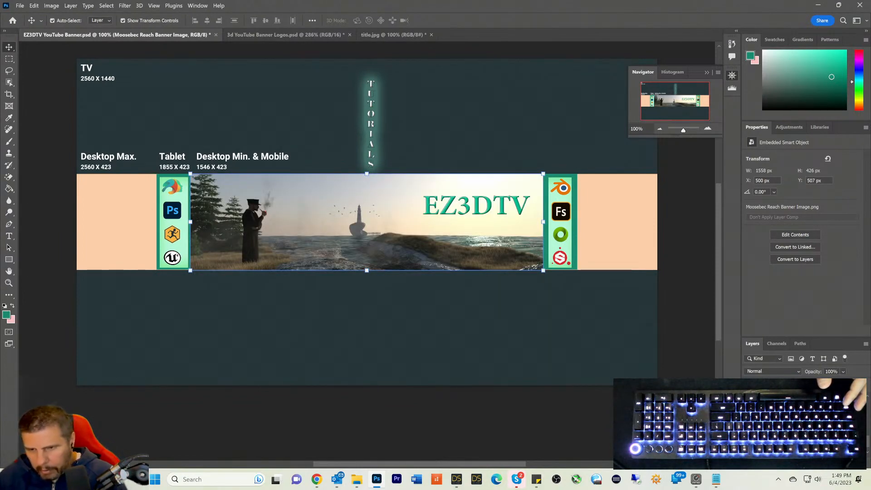
key("Delete")
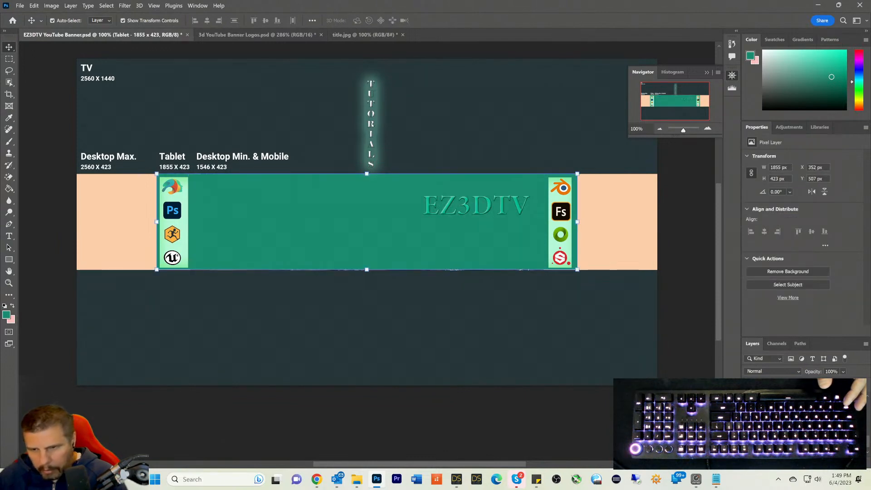
key("ctrl+z")
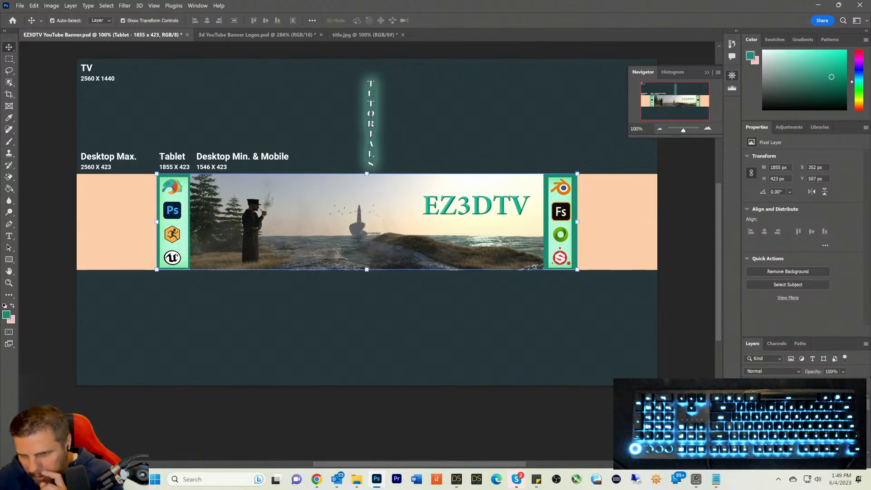
Step: Try removing the logo column and its light green backing from the Tablet strip beside the pine trees
left_click(174, 222)
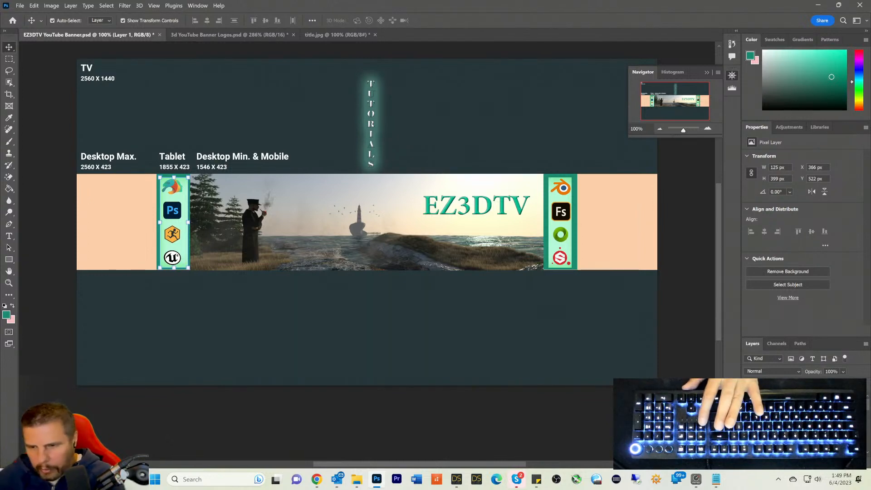
key("Delete")
key("Delete")
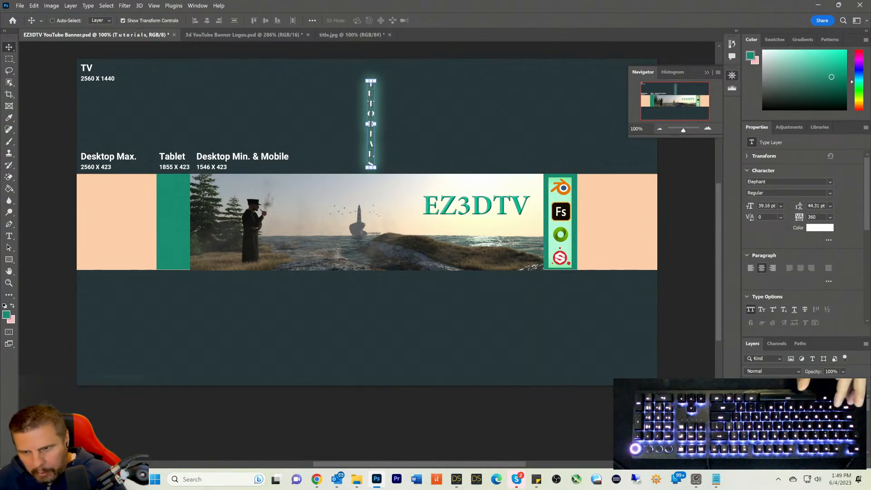
key("ctrl+z")
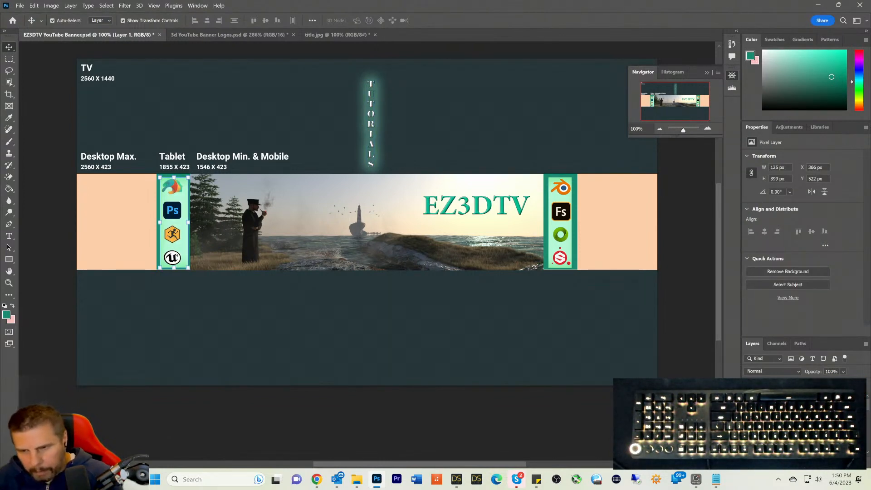
left_click(784, 419)
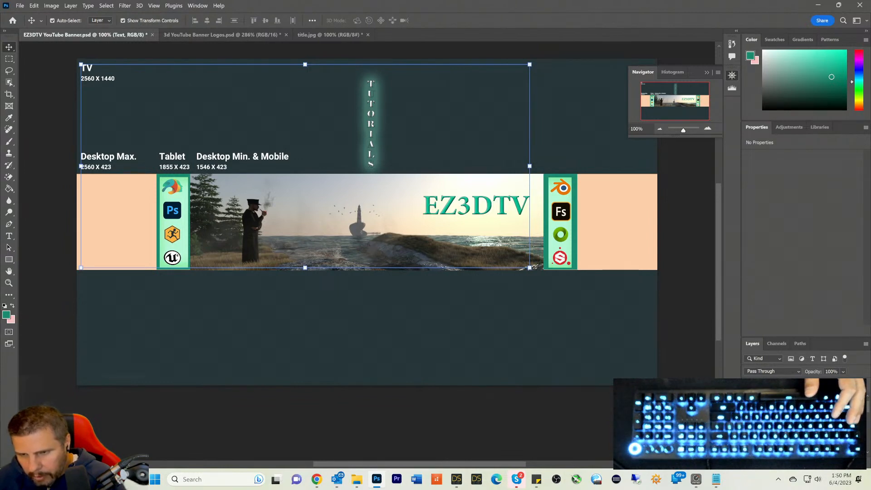
left_click(789, 422)
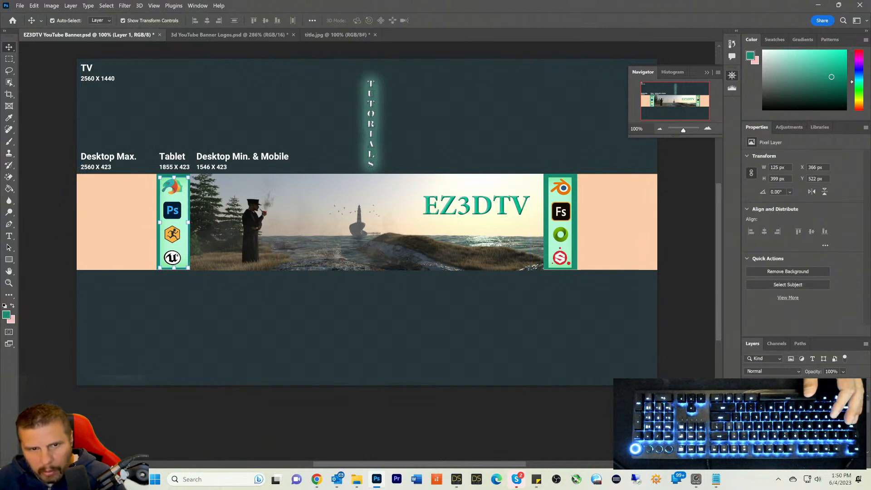
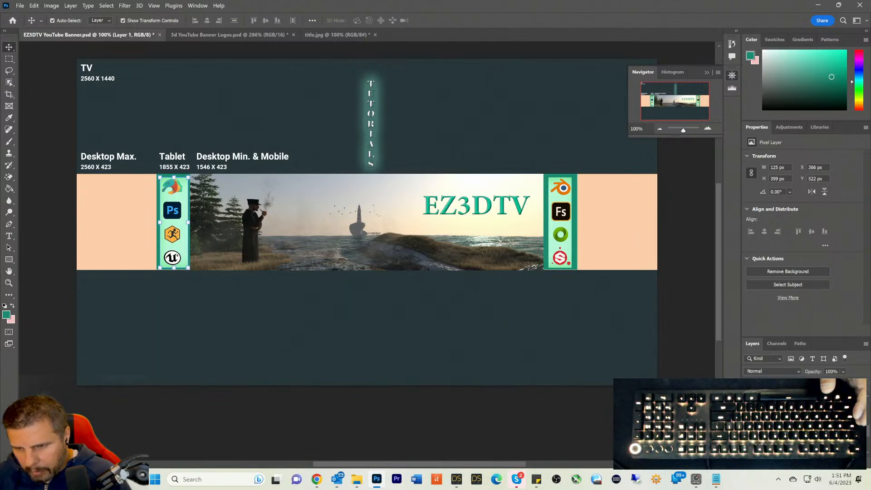
left_click(560, 223)
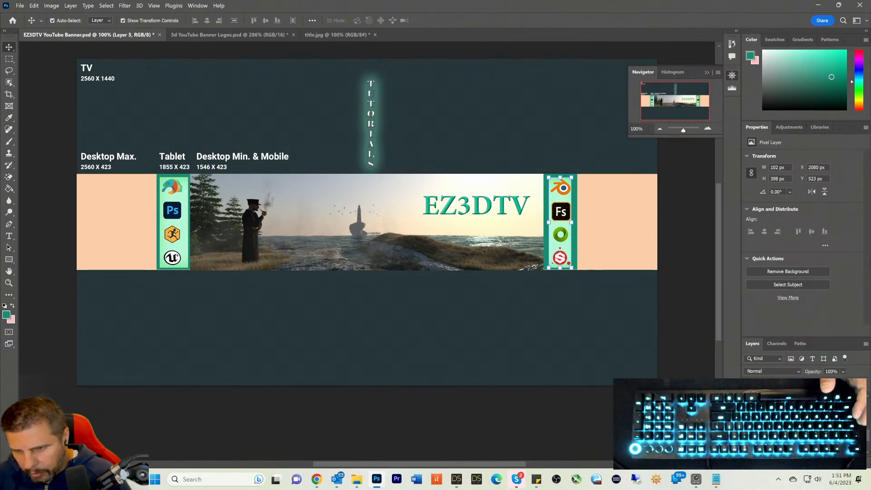
key("ctrl+z")
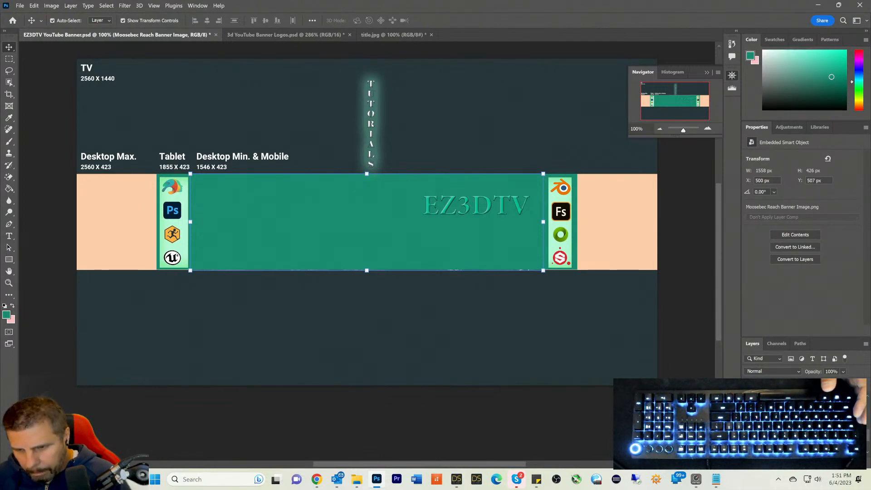
key("ctrl+z")
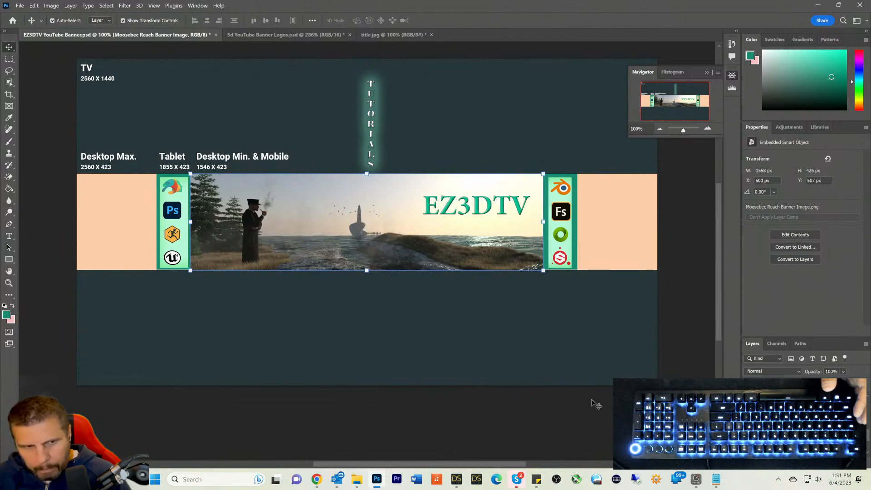
left_click(443, 159)
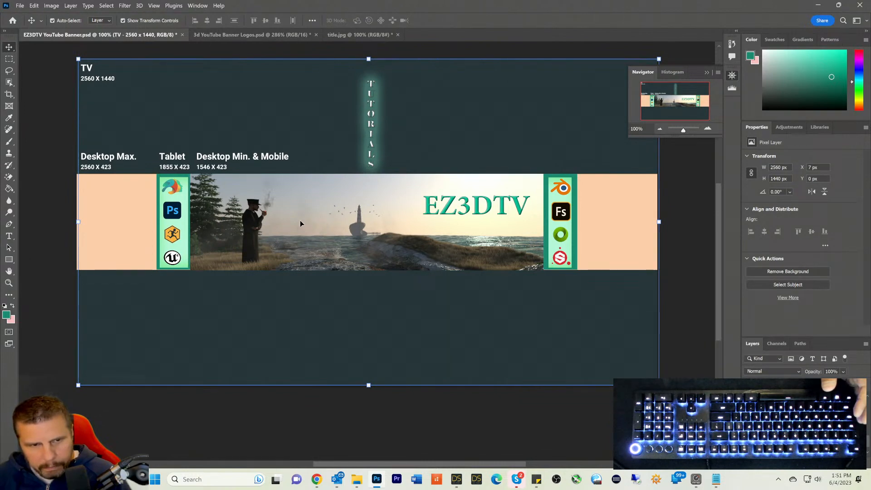
Step: Nudge the seascape image horizontally to X 504 px between the two logo columns
left_click(263, 223)
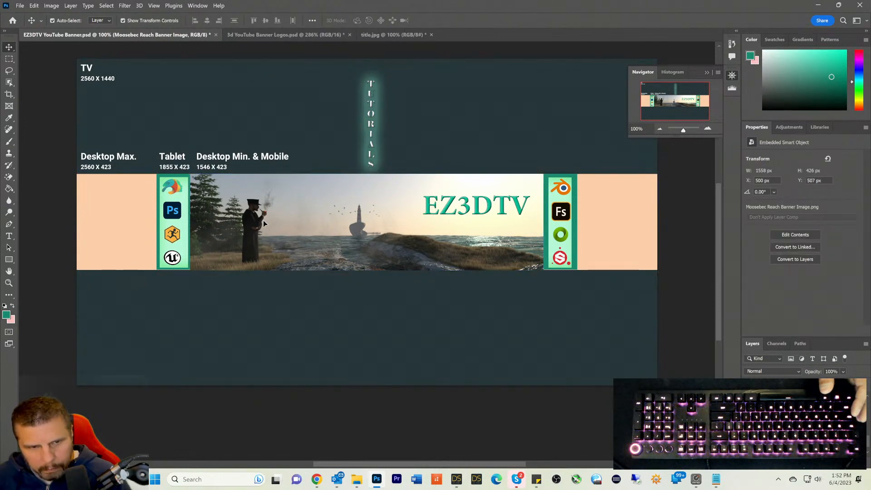
left_click_drag(263, 223, 265, 223)
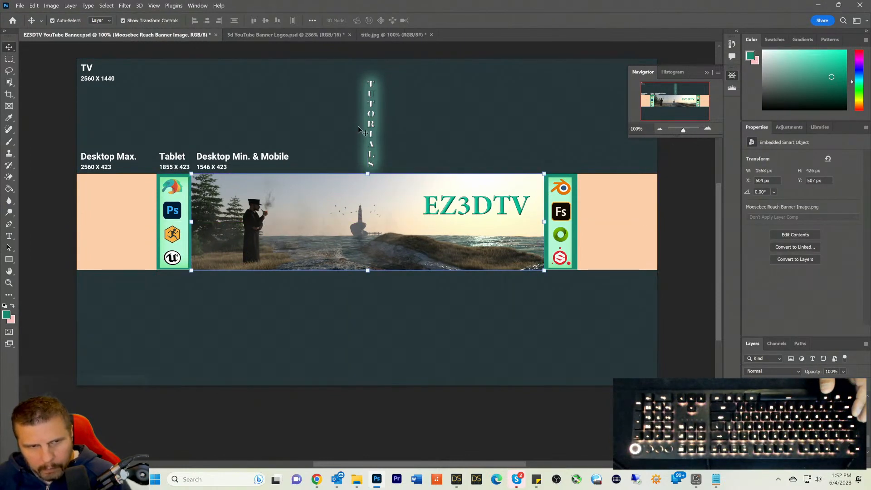
left_click(417, 119)
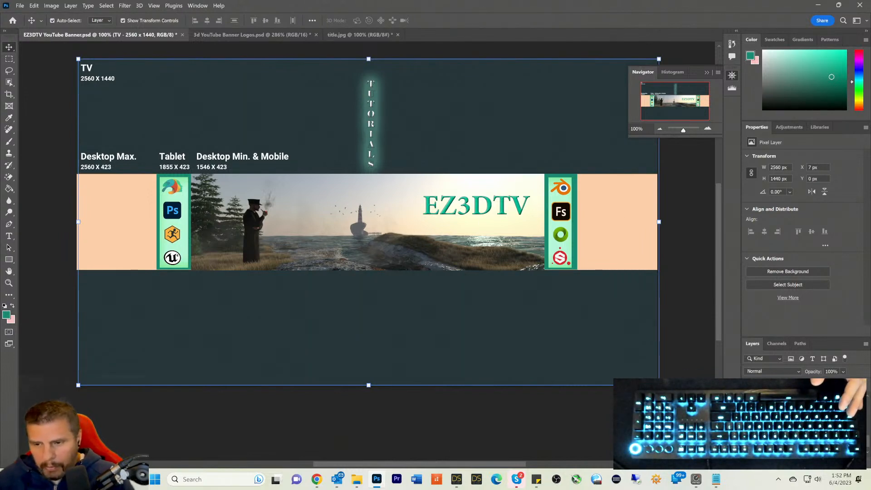
Step: Fill the peach Desktop Max layer with the light teal colour 75c0ae
key("ctrl+z")
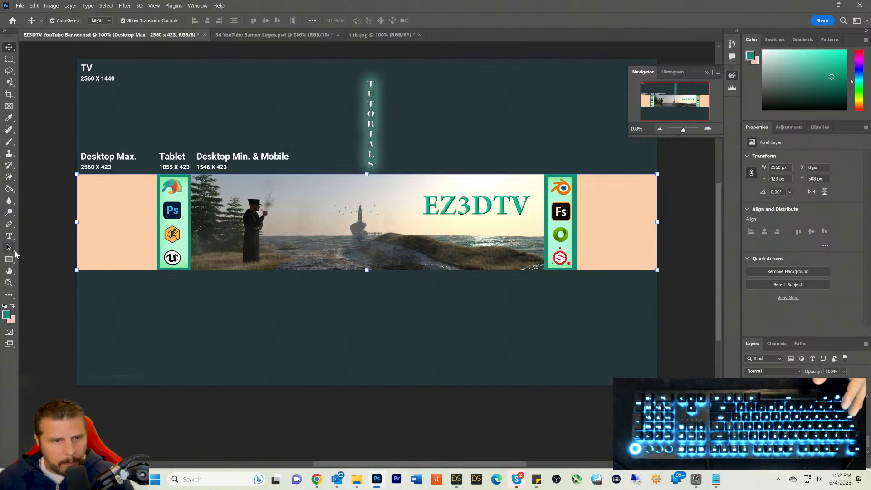
left_click(6, 315)
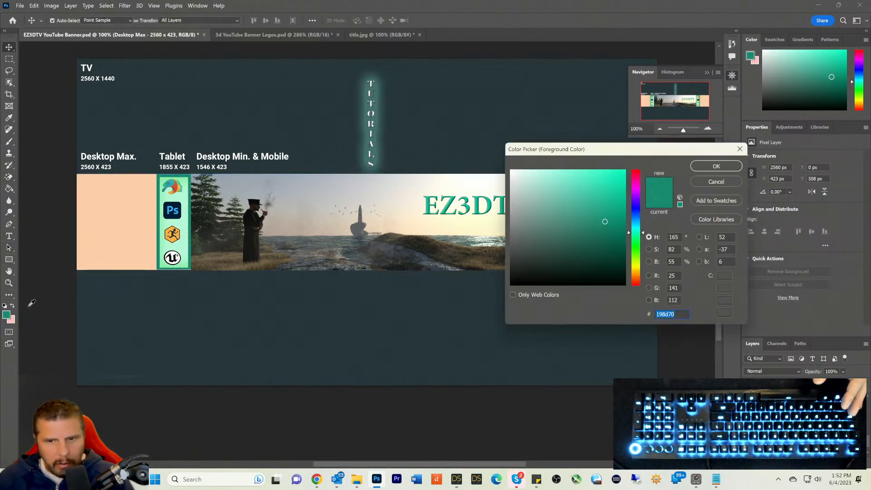
left_click(555, 198)
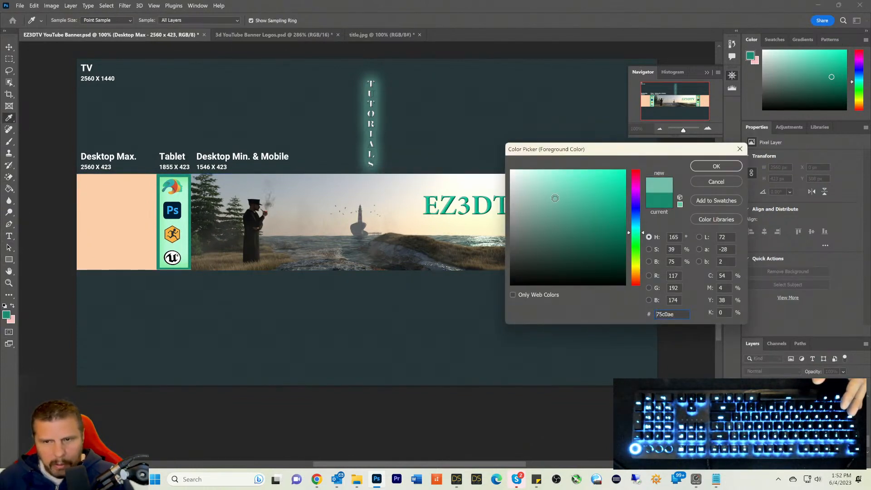
left_click(721, 166)
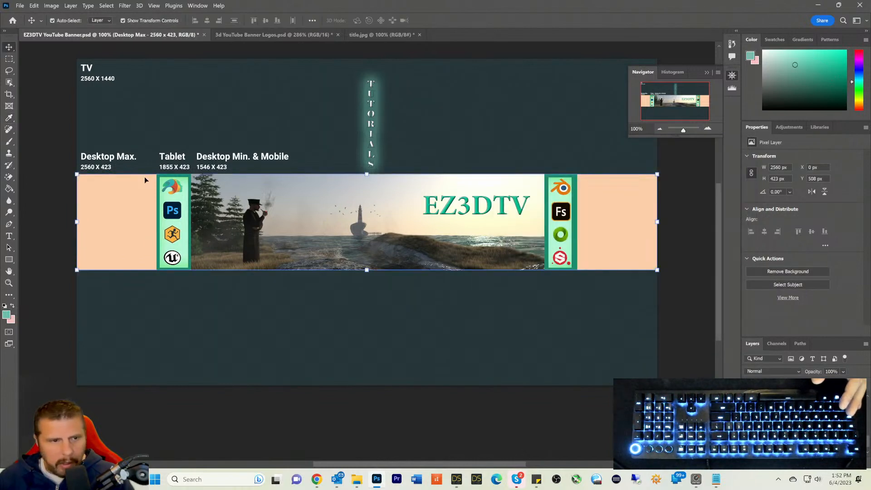
left_click(9, 189)
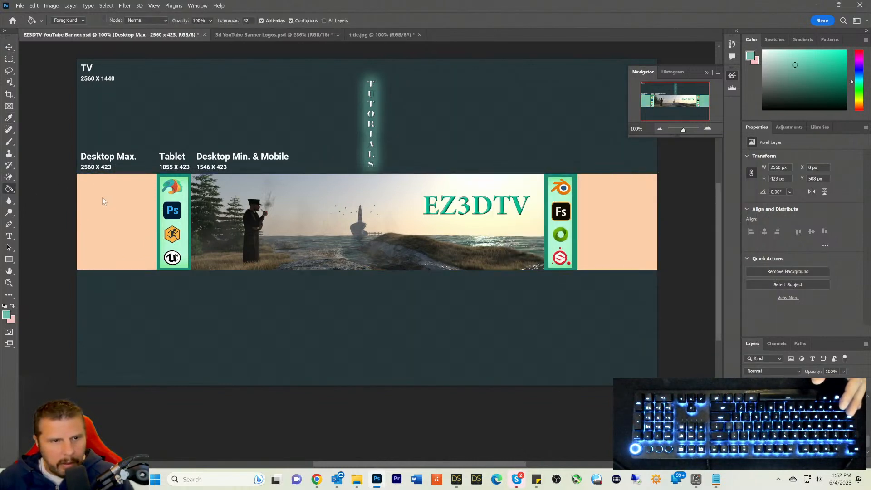
left_click(102, 197)
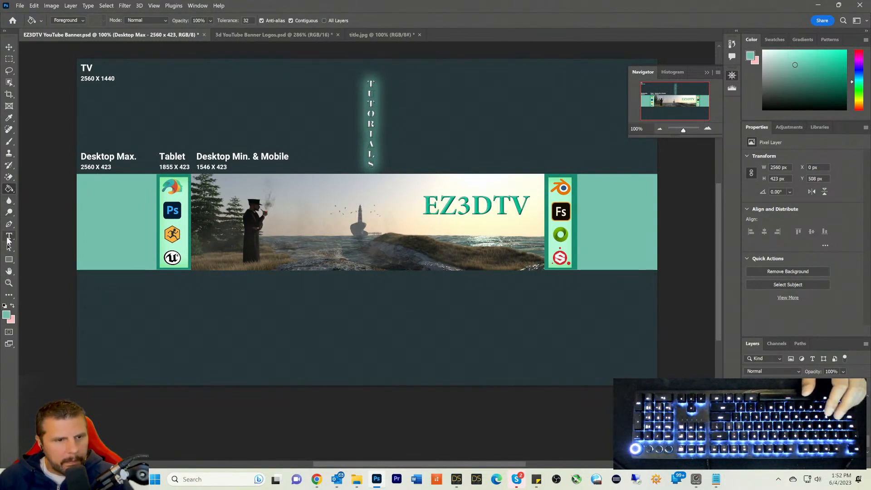
Step: Add a two-line text reading "Live Tutorials" over the Desktop Max strip beside the Photoshop logo column
left_click(8, 238)
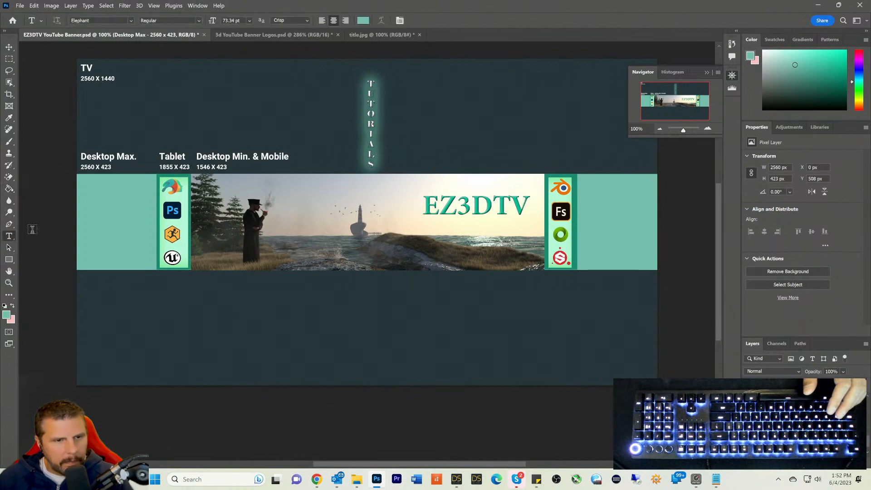
left_click(91, 204)
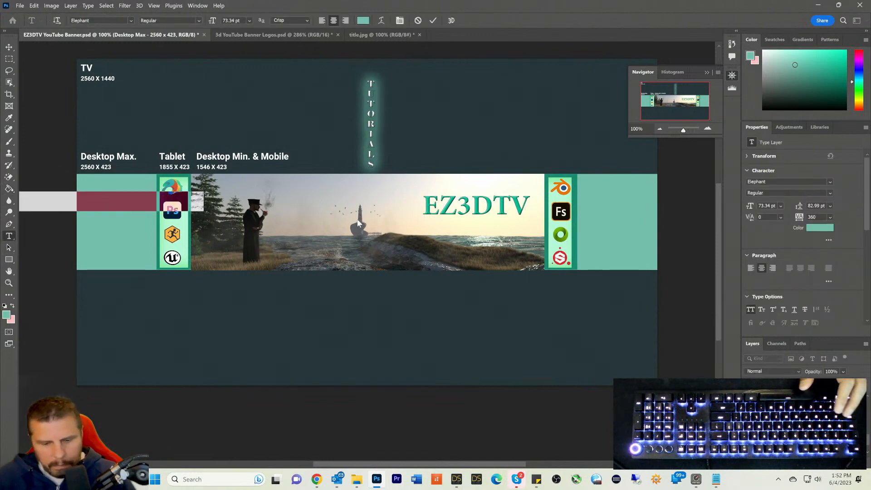
key("BackSpace")
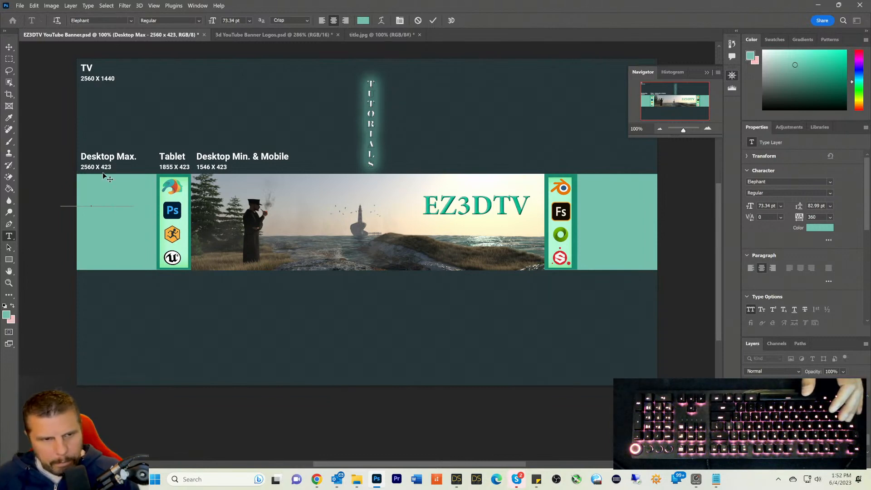
key("Return")
type("TU")
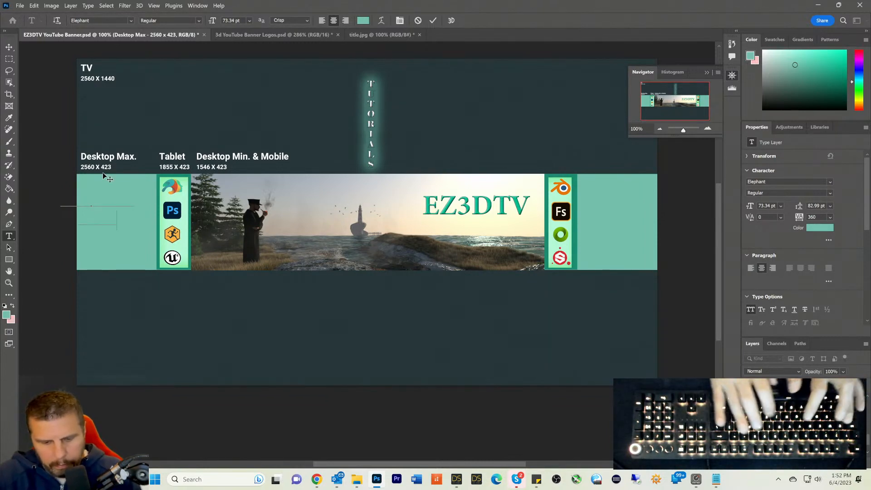
type("TORIALS")
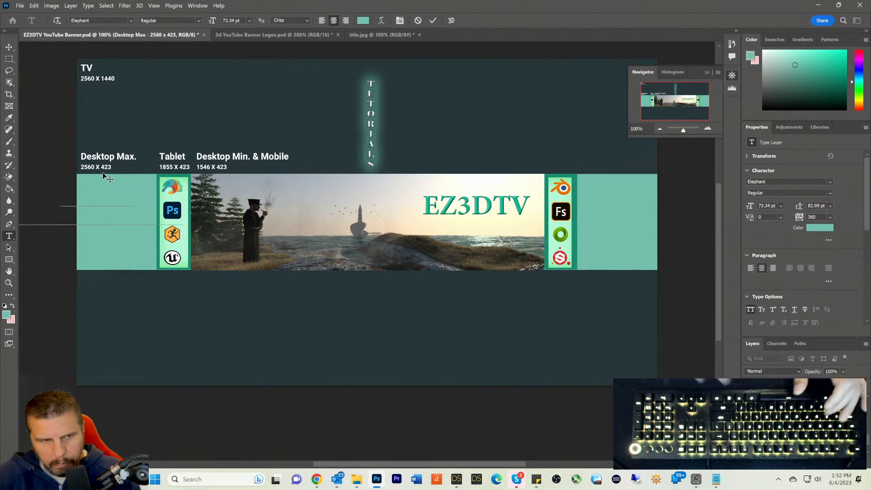
left_click(10, 48)
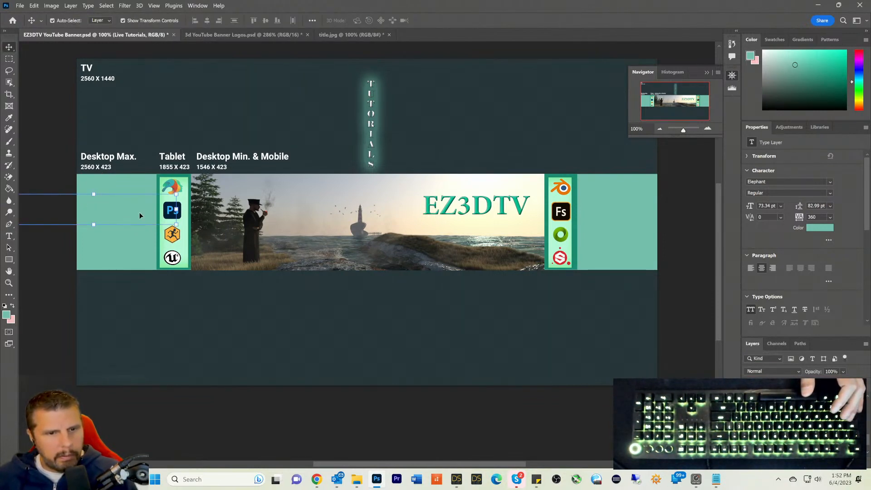
Step: Scale the "Live Tutorials" text down to 28.57 pt and fit it inside the Desktop Max strip beside the Photoshop logo column
mouse_move(172, 210)
left_mouse_down()
mouse_move(86, 211)
mouse_move(161, 212)
left_mouse_up()
left_click_drag(242, 195, 124, 240)
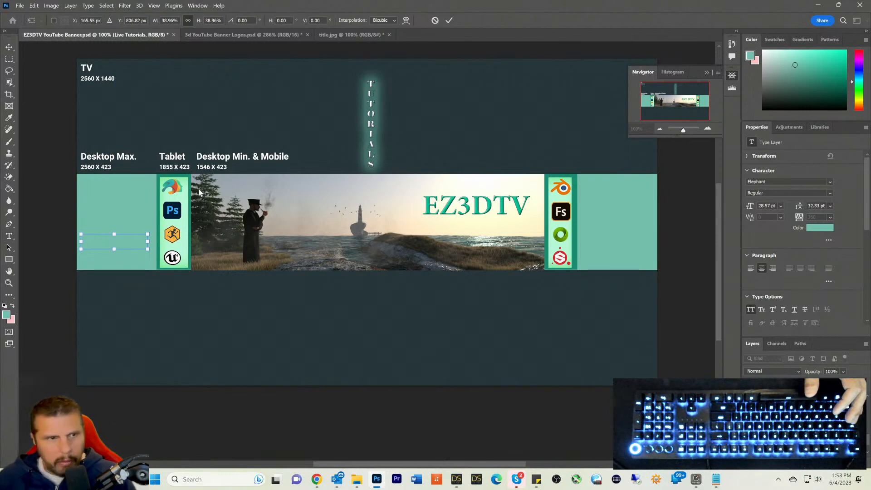
key("Return")
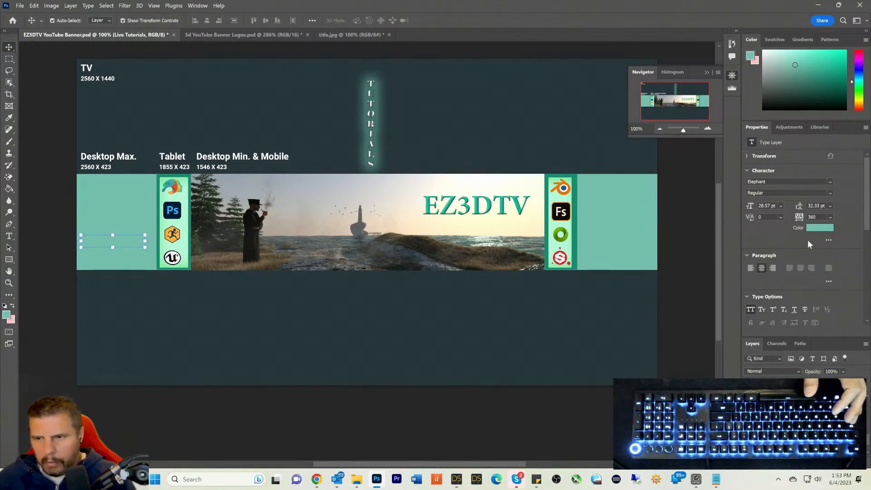
Step: Recolour the "Live Tutorials" text to white (ffffff) and nudge it slightly towards the Photoshop logo column
left_click(820, 227)
left_click(514, 176)
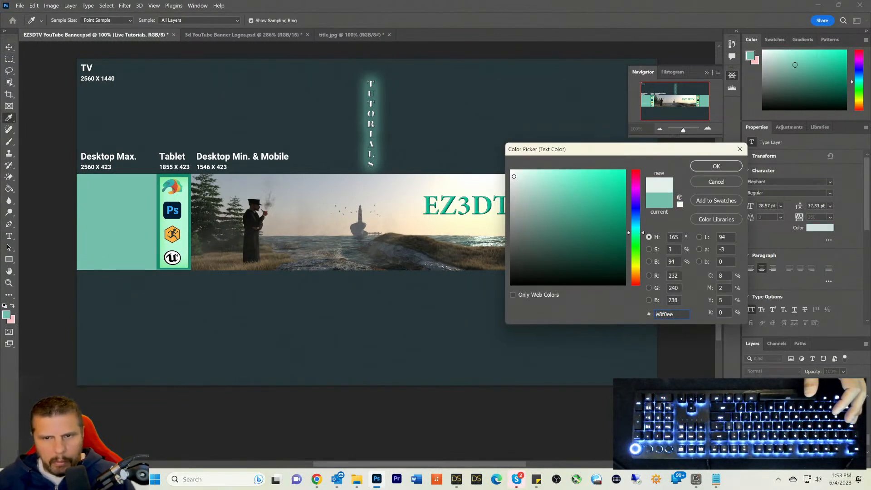
left_click_drag(514, 176, 510, 170)
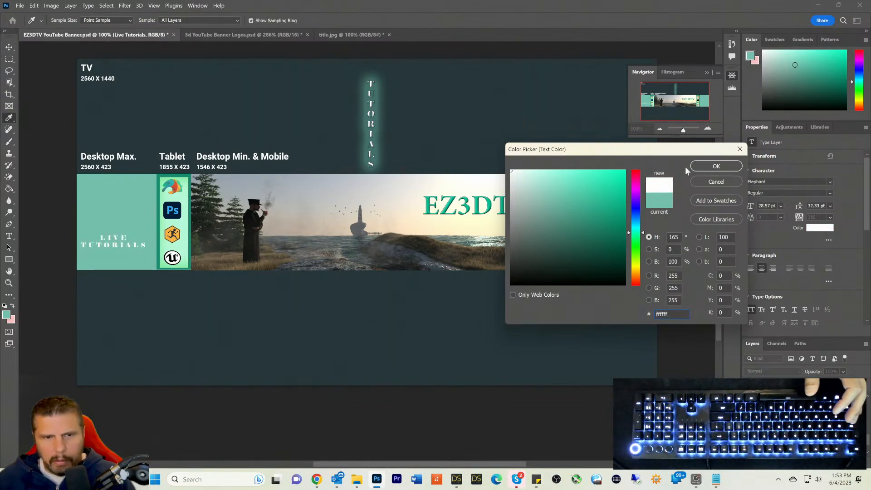
left_click(716, 167)
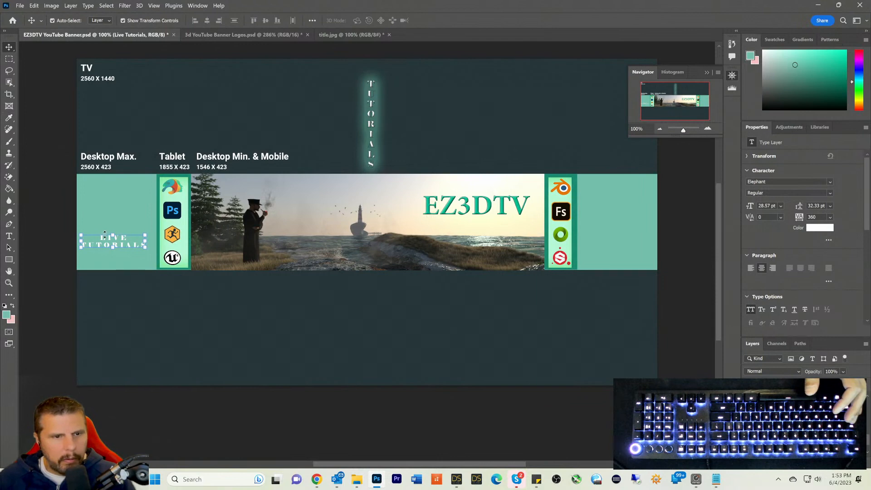
left_click_drag(105, 241, 107, 241)
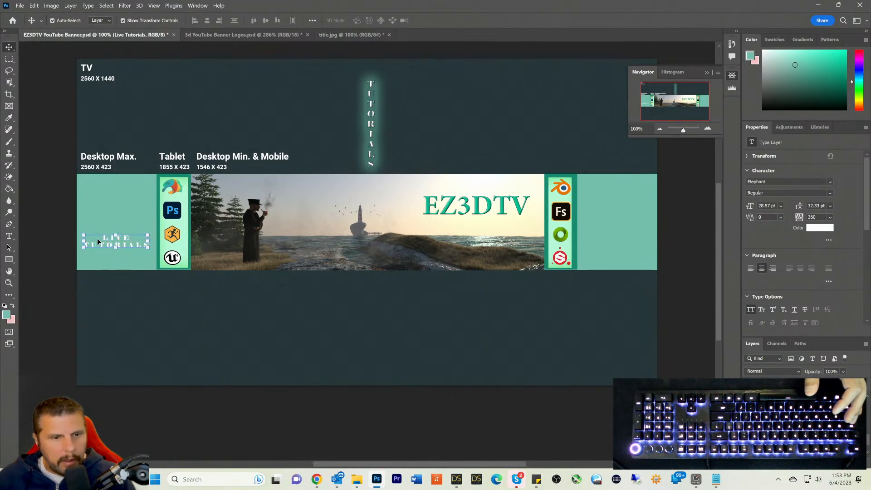
left_click(54, 242)
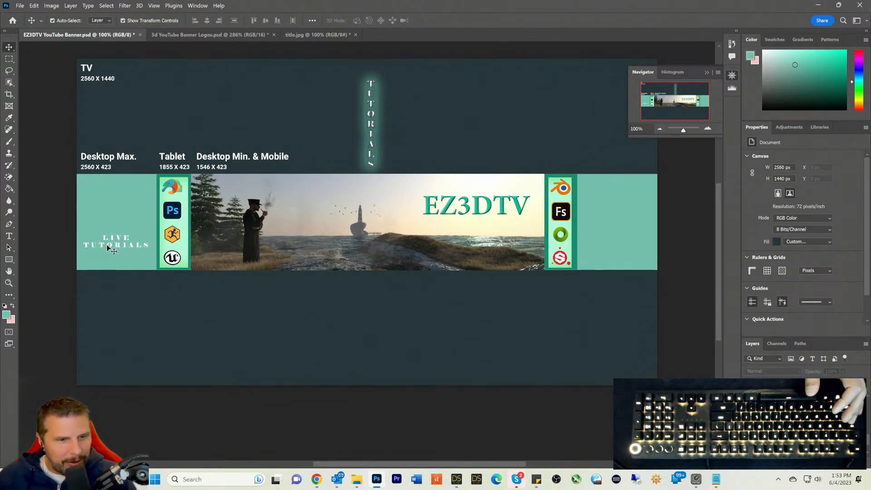
Step: Delete the glowing vertical "Tutorials" text above the banner strip and clear the selection
left_click(368, 118)
key("Delete")
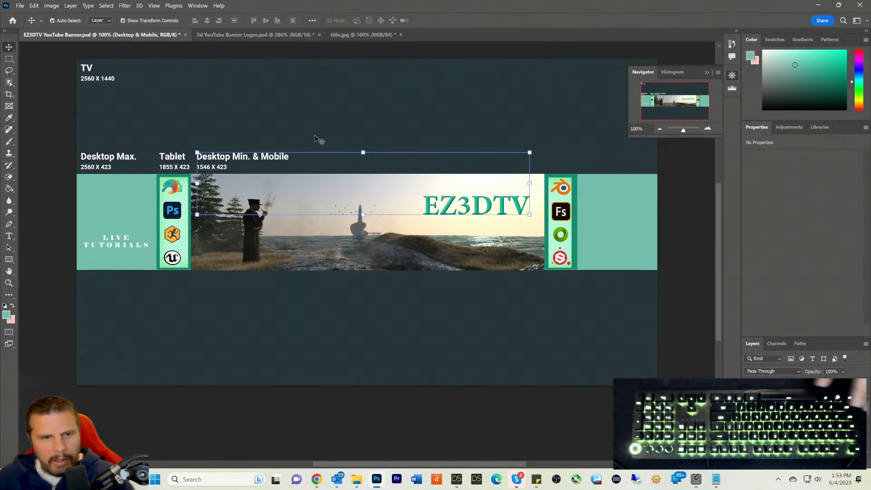
left_click(67, 150)
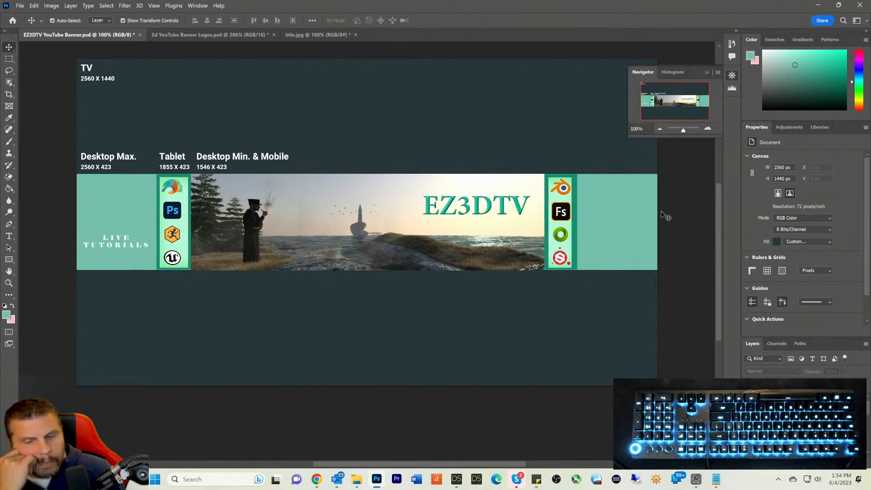
Step: Switch to DAZ Studio and replace the Moosebec Reach Banner scene with a new empty scene
left_click(456, 479)
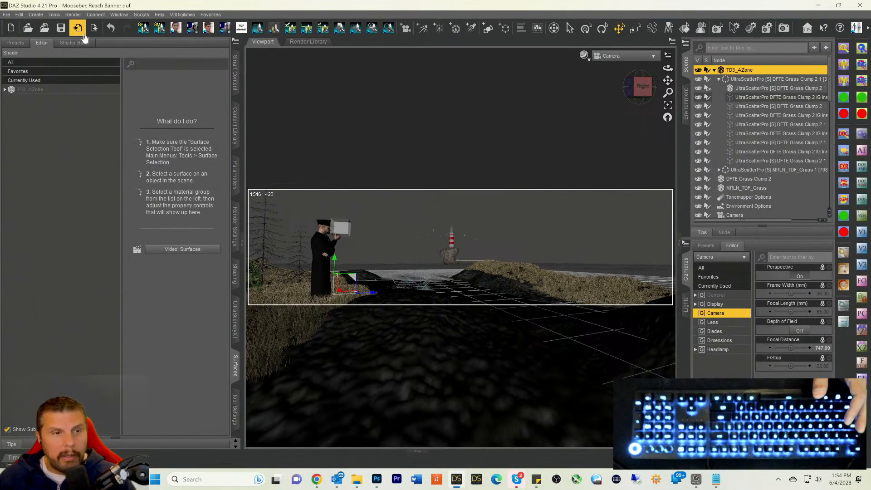
left_click(7, 14)
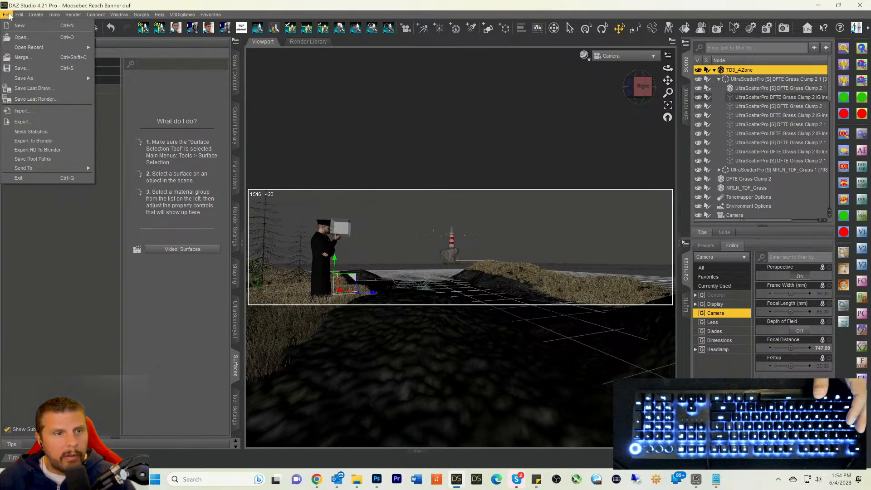
left_click(20, 23)
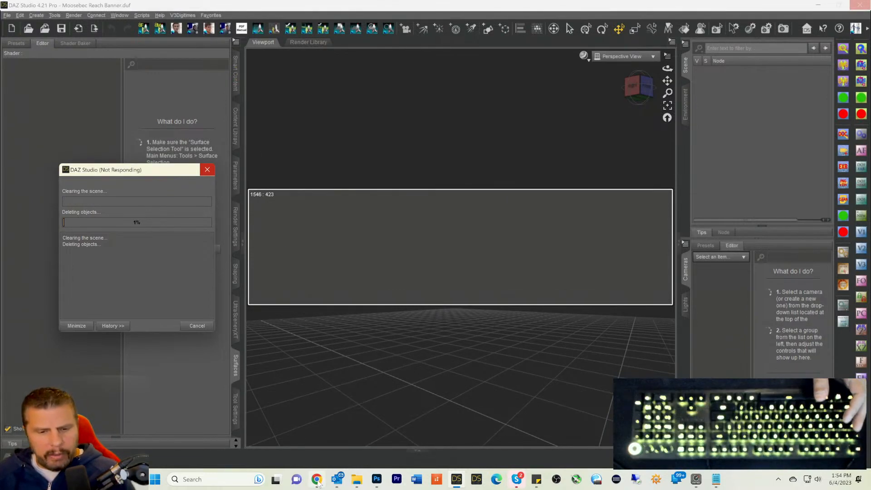
Step: Check the pixel dimensions of 3d YouTube Banner Logos.psd in Photoshop's Image Size while DAZ Studio clears the scene
mouse_move(319, 484)
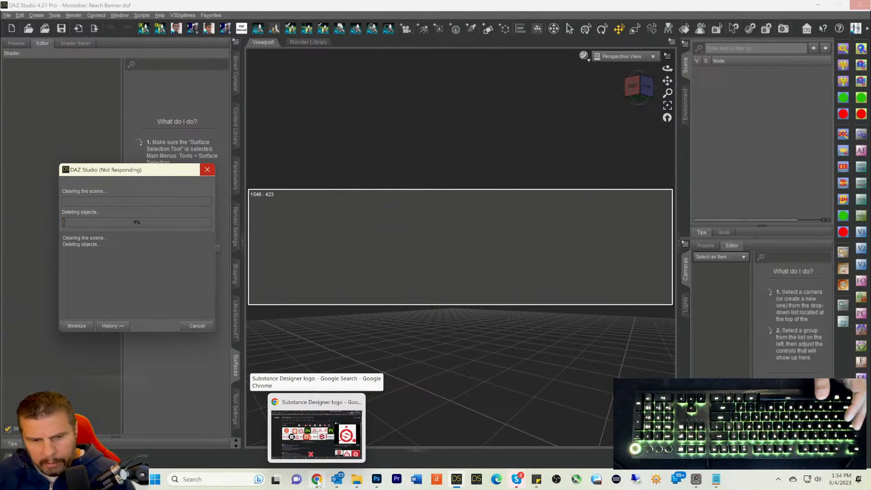
left_click(377, 479)
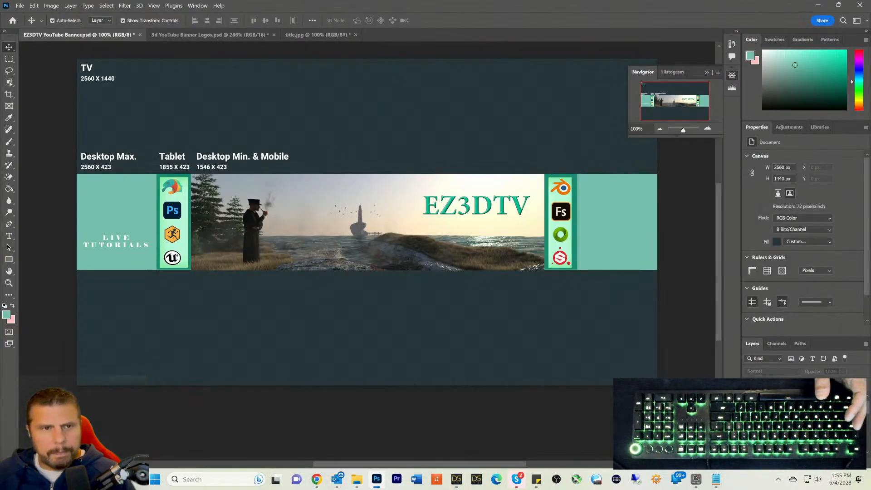
left_click(190, 34)
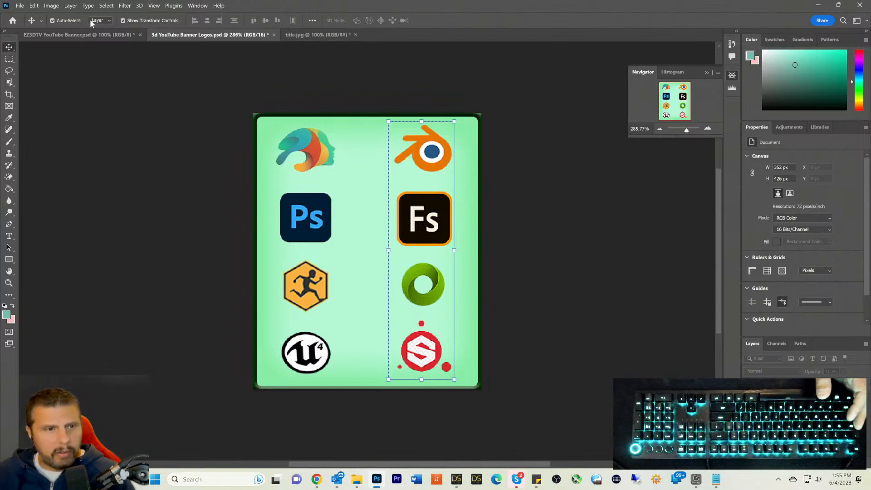
left_click(55, 7)
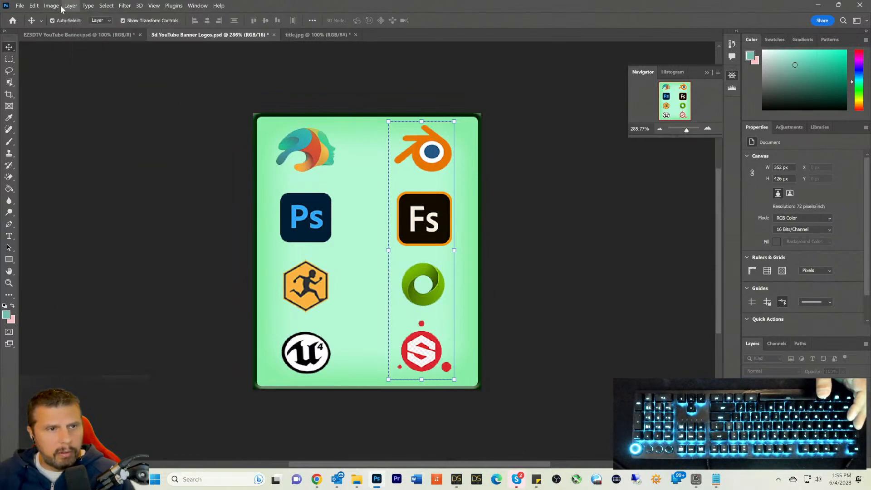
left_click(63, 66)
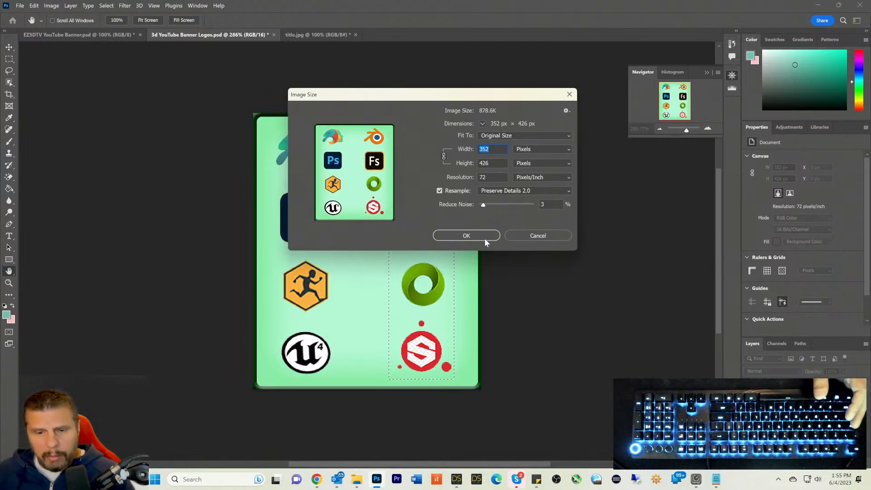
left_click(454, 480)
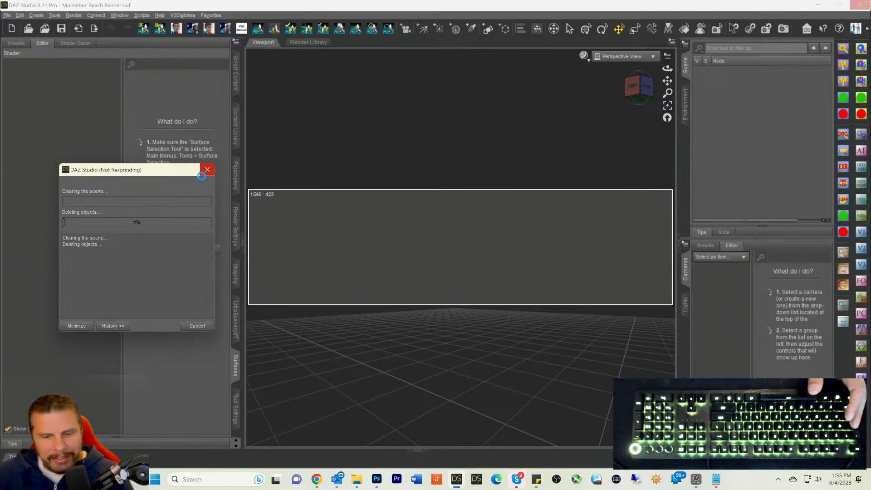
left_click(376, 481)
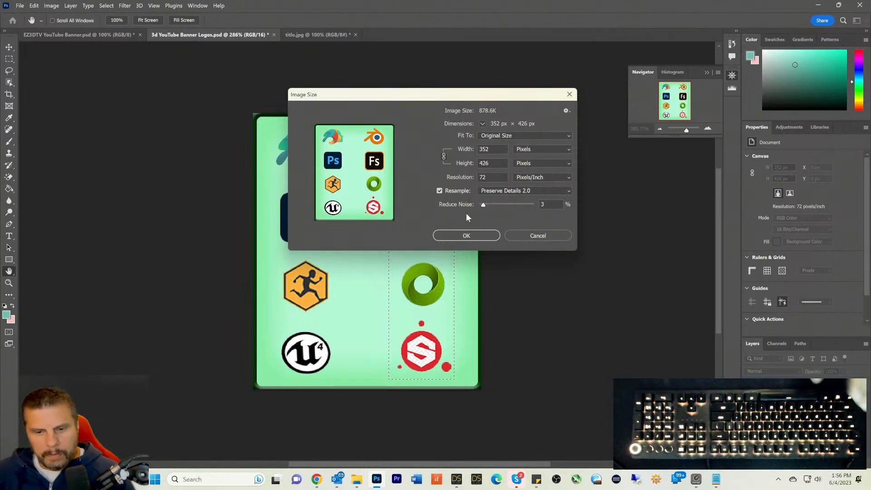
Step: Set DAZ Studio's global render pixel size to 352 x 426, matching the logos document, with Constrain Proportions off
left_click(457, 480)
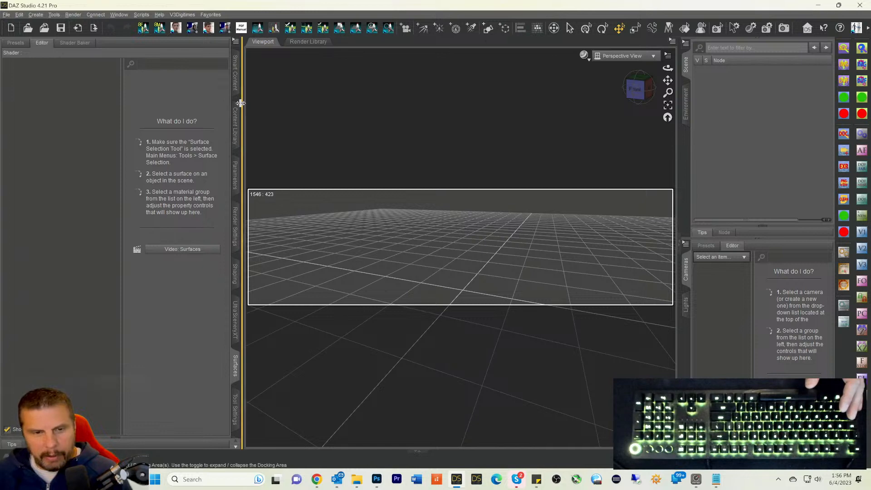
left_click(235, 217)
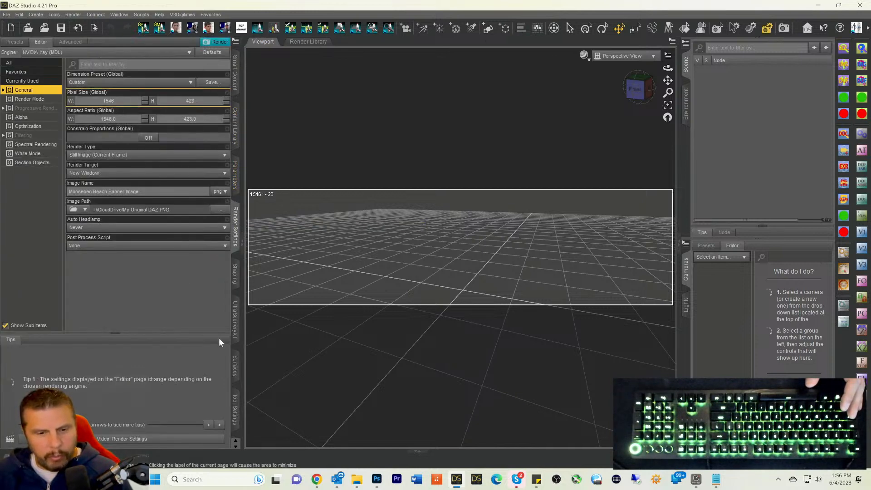
left_click(317, 479)
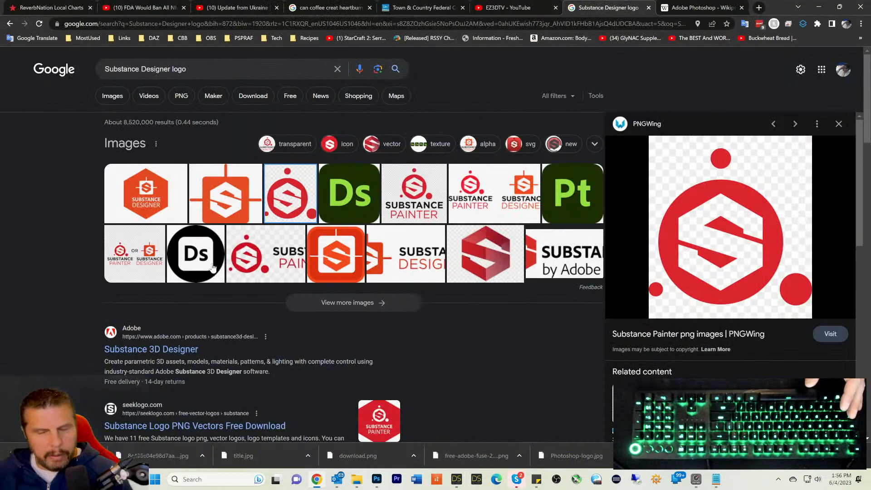
left_click(819, 7)
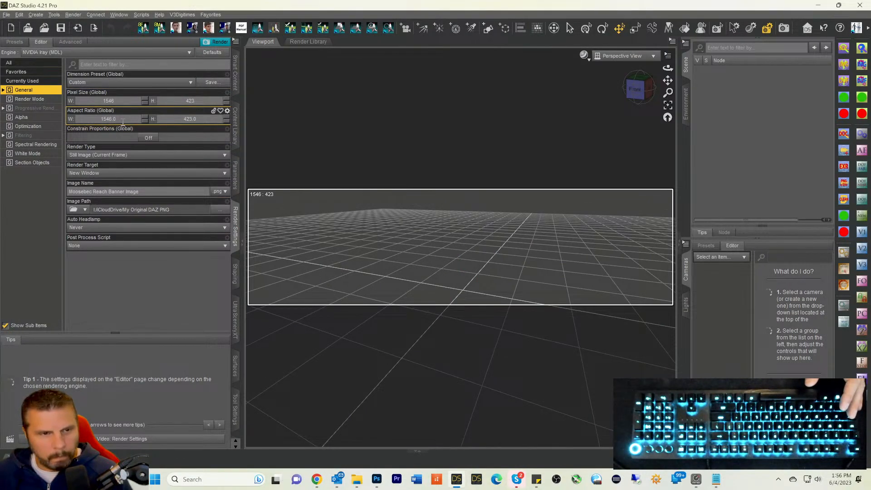
left_click(149, 138)
left_click(146, 138)
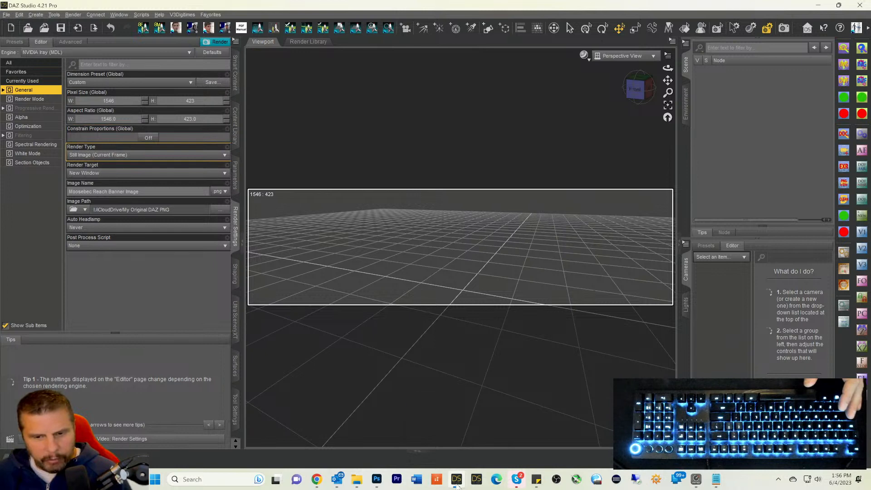
left_click(377, 479)
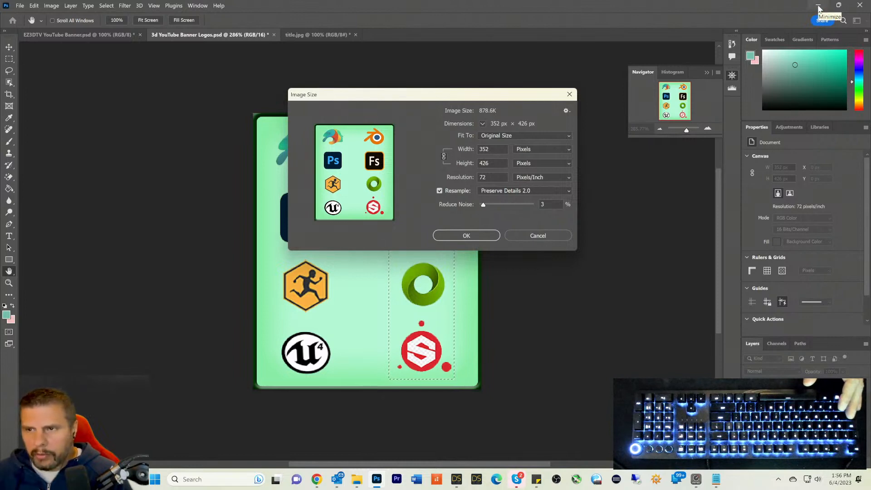
left_click(818, 6)
double_click(109, 100)
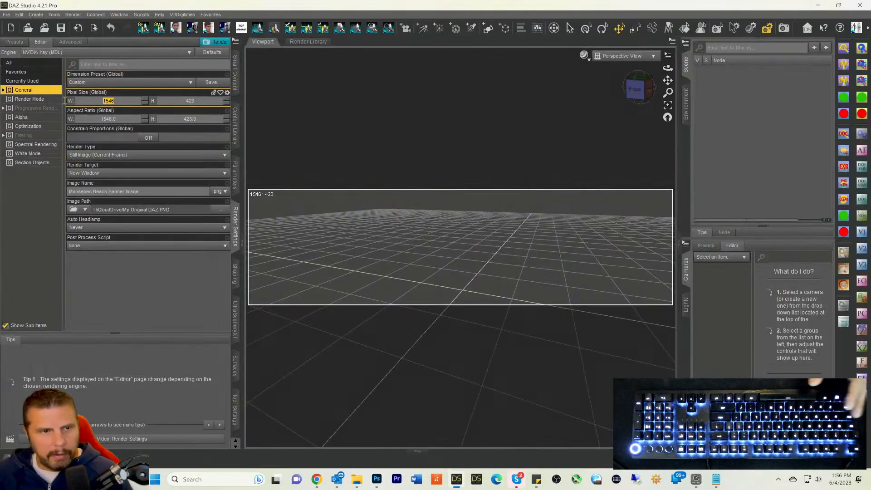
type("352")
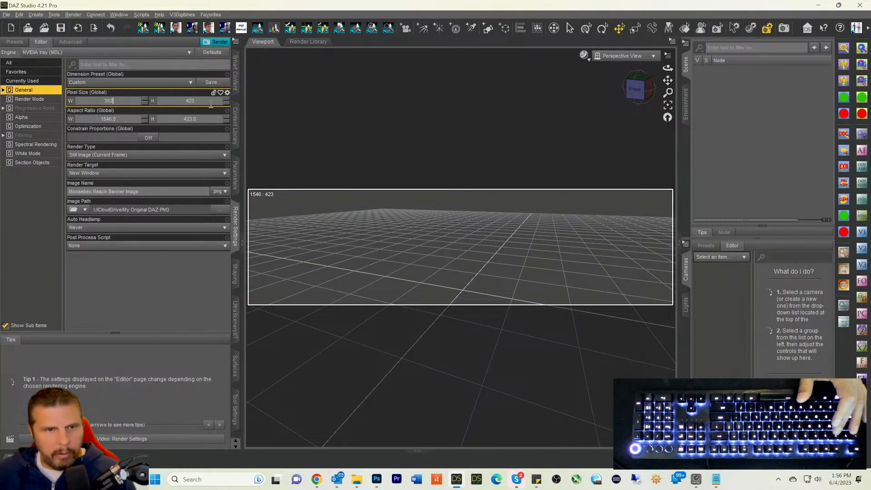
key("Tab")
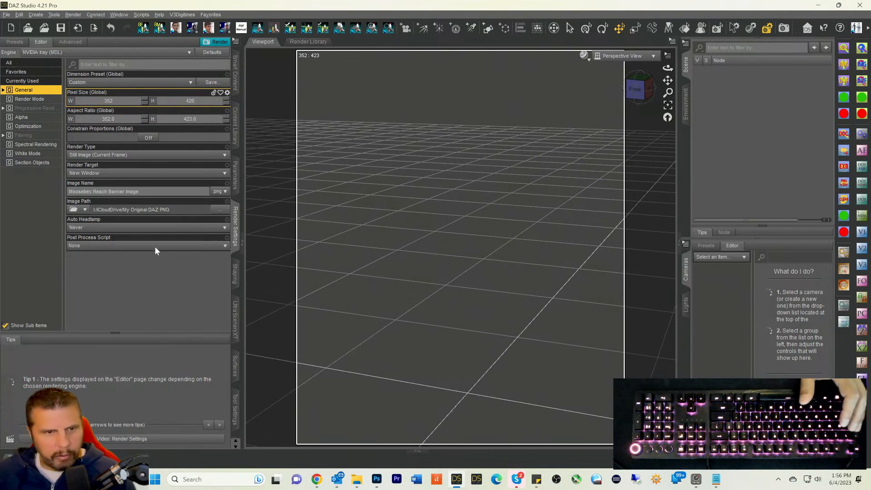
key("Return")
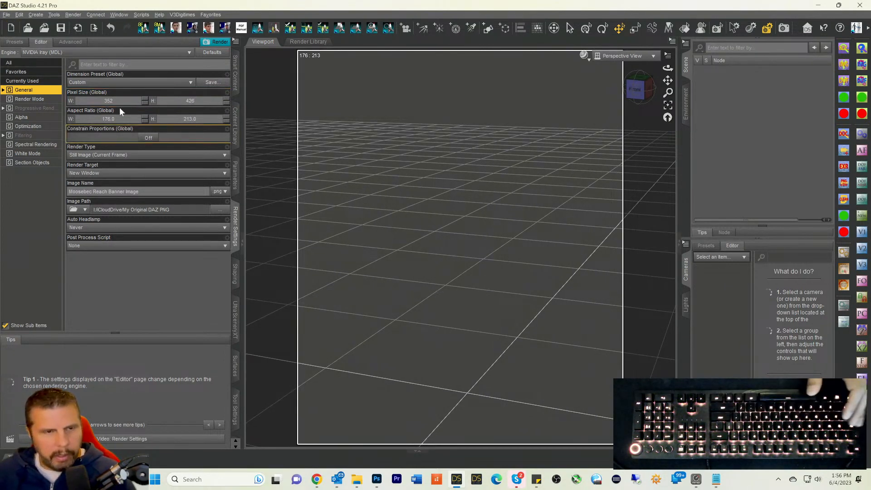
Step: Turn on Constrain Proportions for the render and set the pixel width to 400
left_click(144, 137)
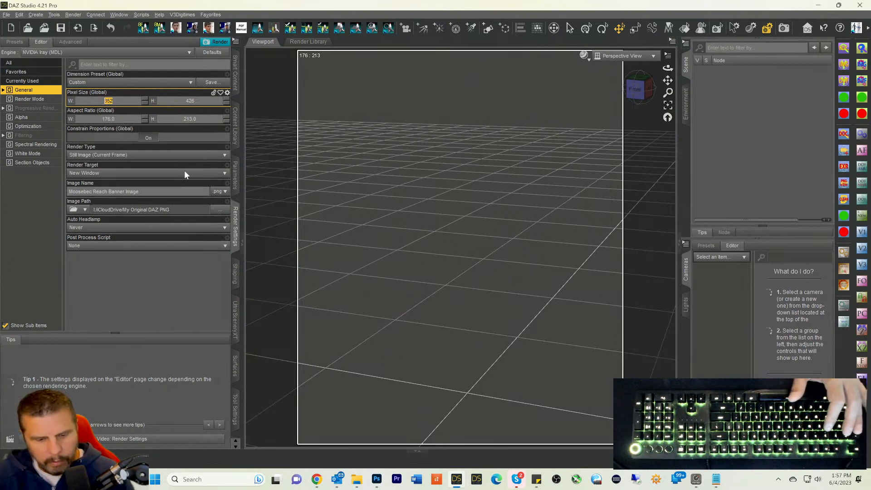
type("40")
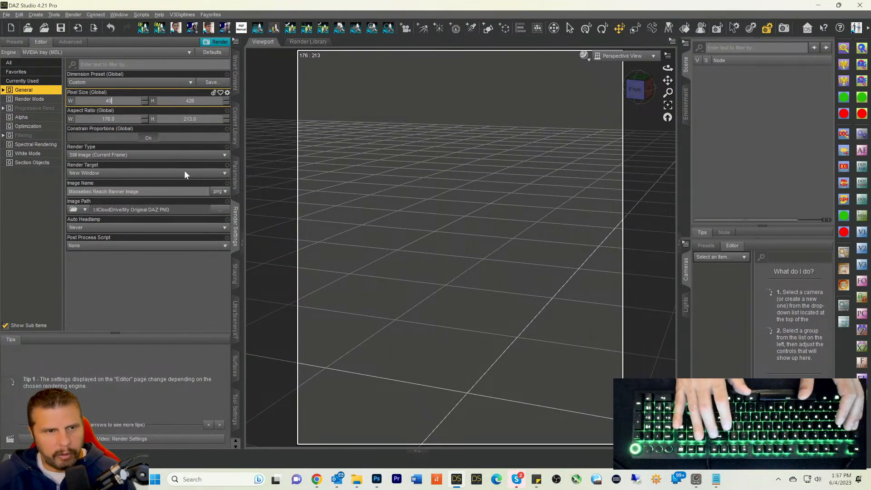
type("0")
key("Return")
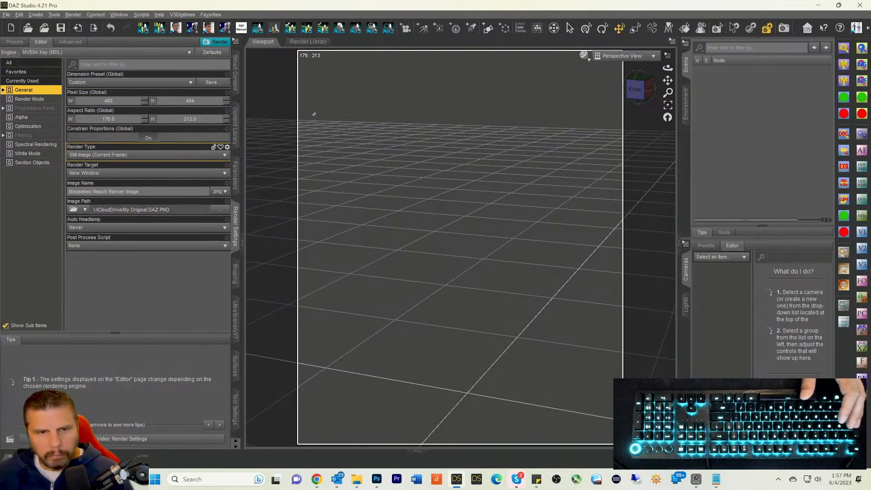
Step: Search all content files for "tv" and load the retro FG TV prop into the scene
left_click(235, 76)
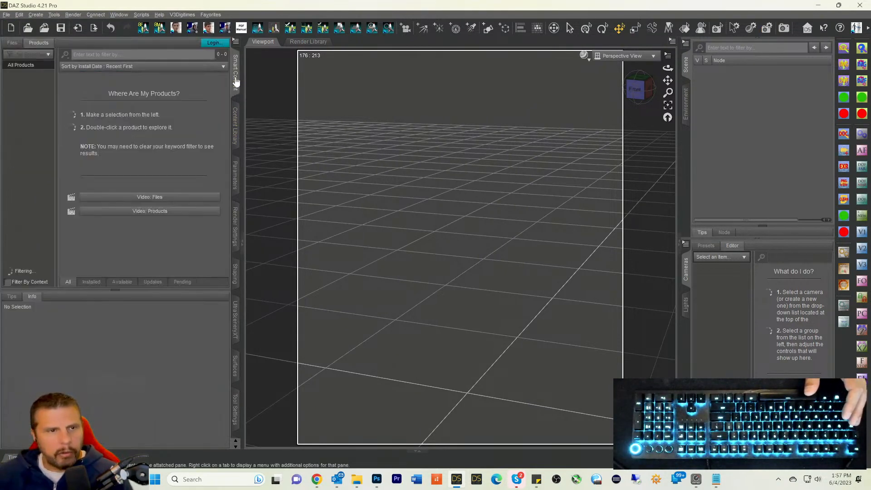
left_click(12, 43)
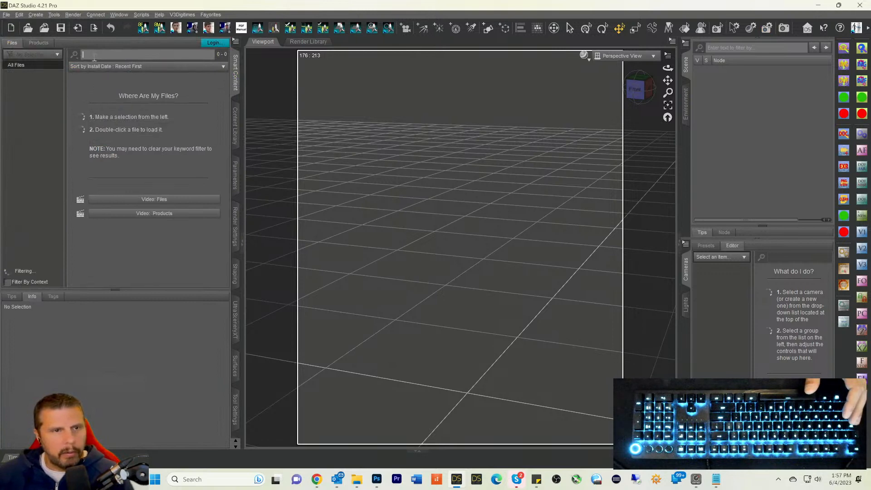
type("tv")
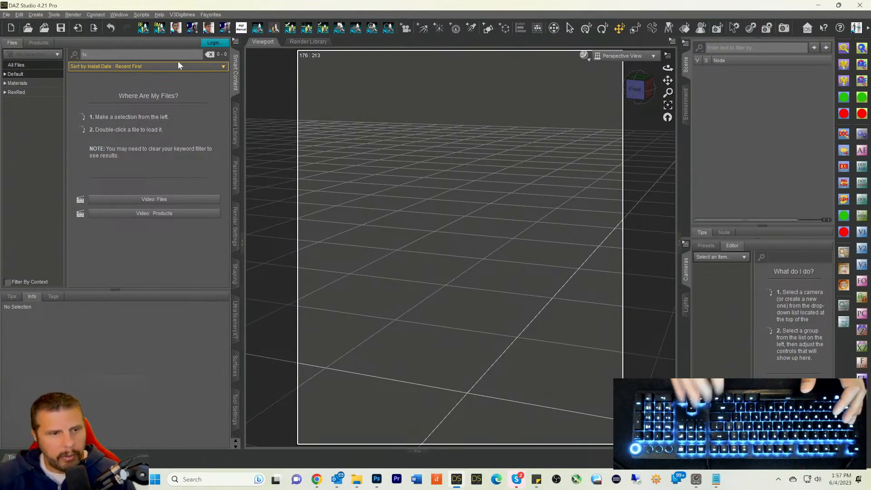
left_click(14, 69)
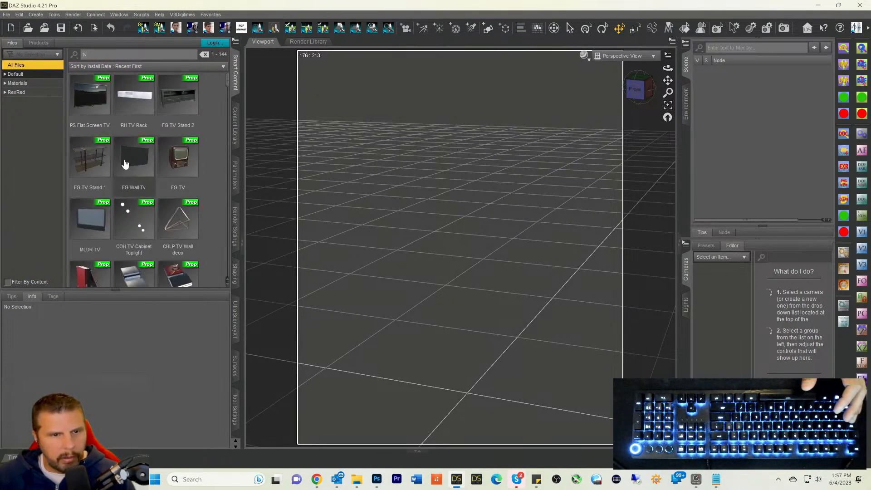
mouse_move(177, 164)
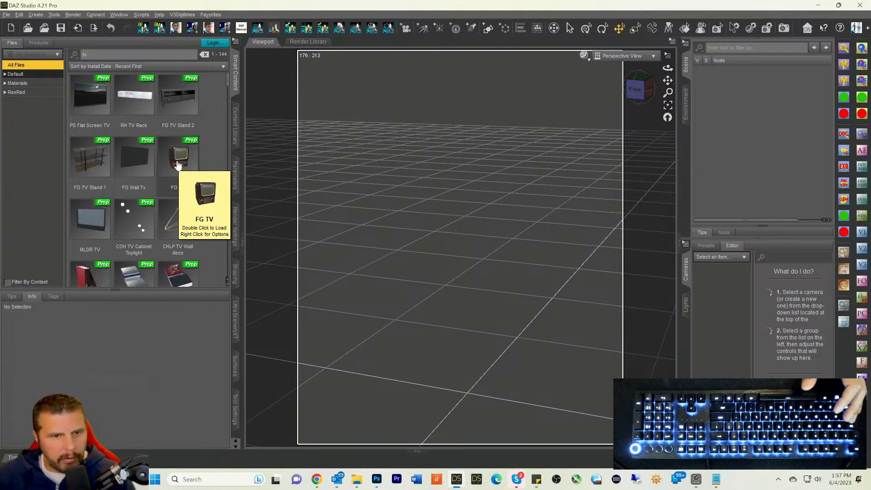
double_click(177, 165)
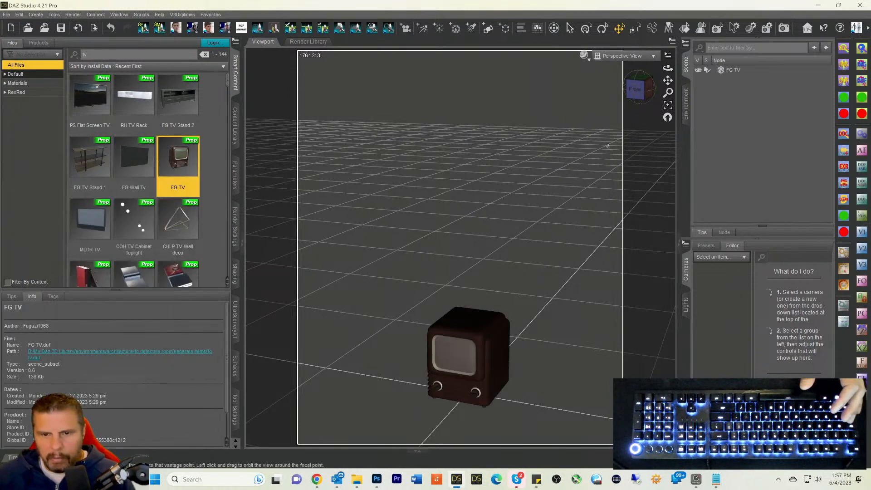
Step: Frame the FG TV from the front so that it fills most of the render area
left_click(637, 93)
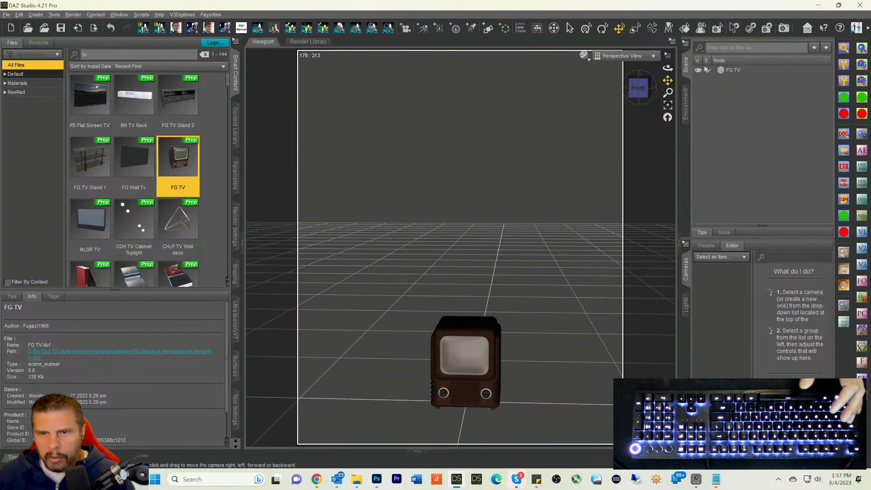
left_click_drag(667, 80, 668, 16)
scroll(542, 266, "up", 5)
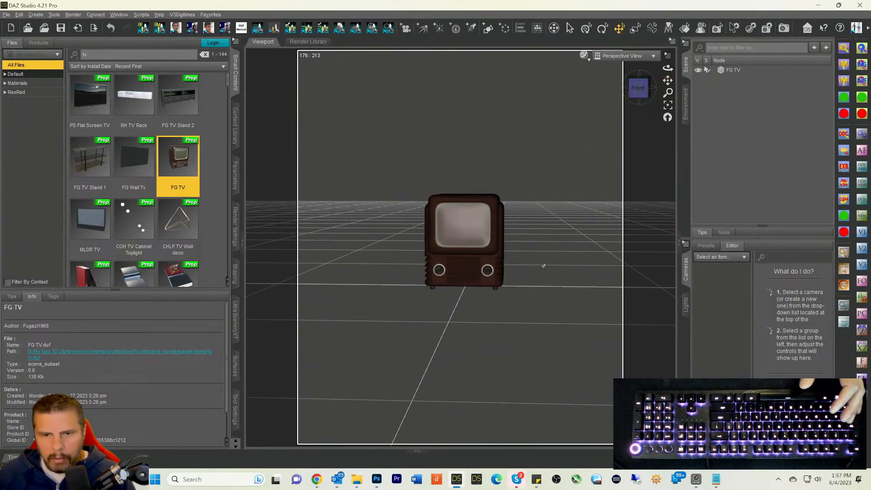
scroll(552, 299, "up", 6)
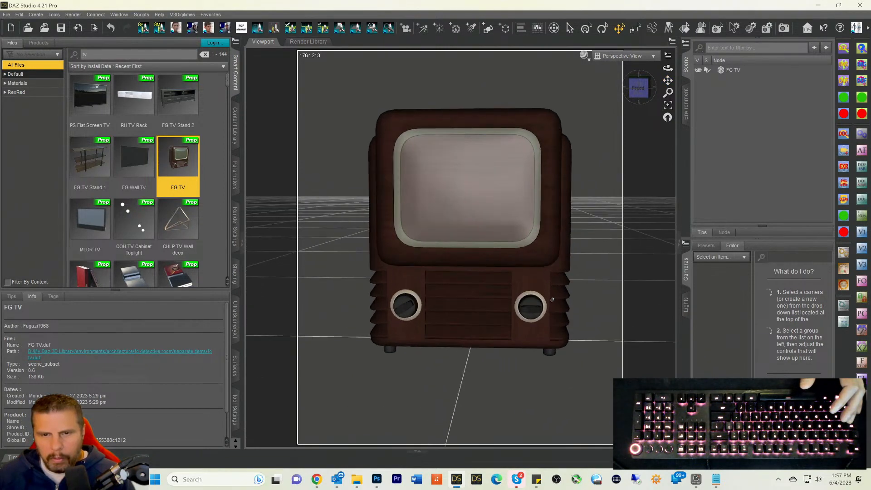
scroll(552, 299, "up", 3)
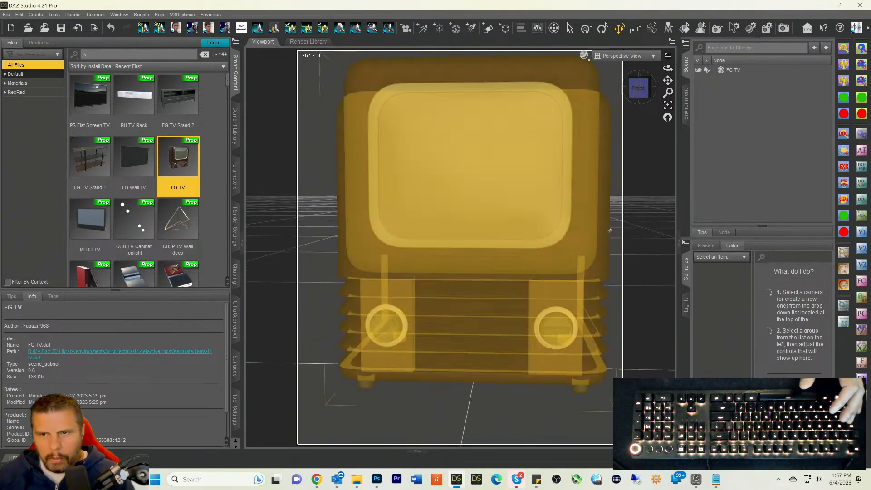
scroll(602, 164, "down", 2)
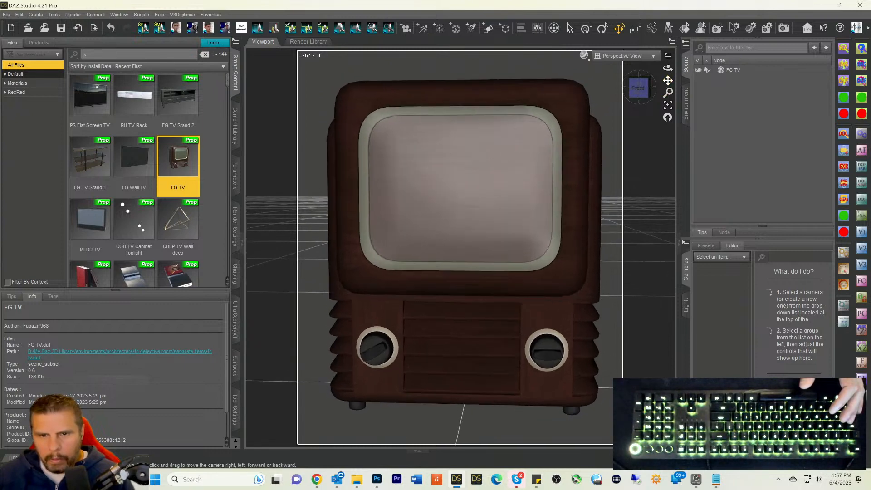
left_click_drag(667, 80, 664, 101)
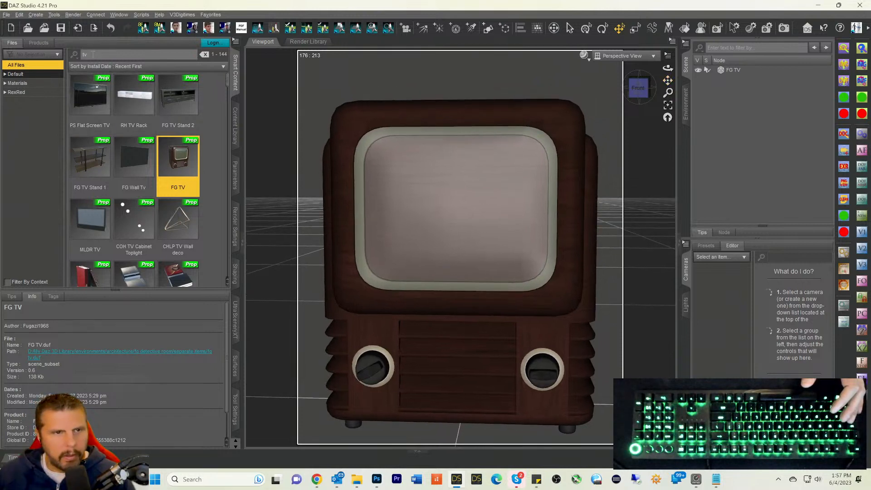
Step: Search the content files for "antenna" and load the Antenna prop with the round dish on a cylindrical base
left_click_drag(95, 53, 53, 76)
type("antenna")
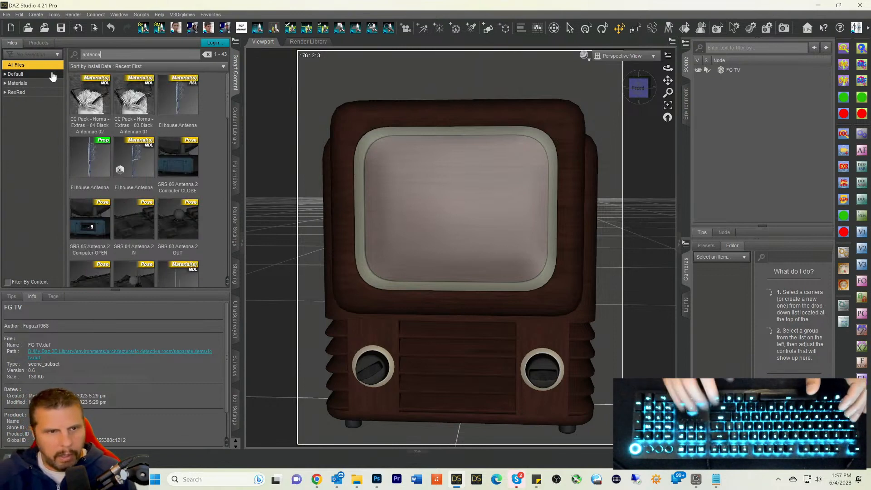
scroll(104, 177, "down", 8)
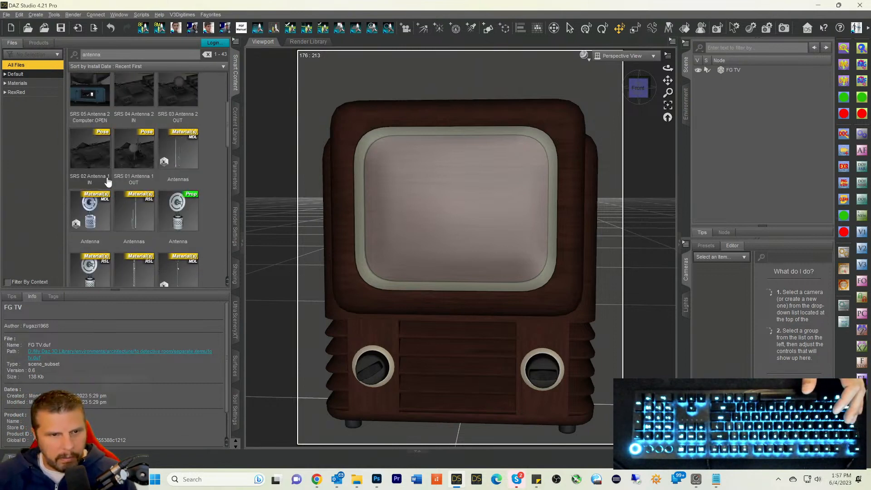
scroll(127, 185, "down", 1)
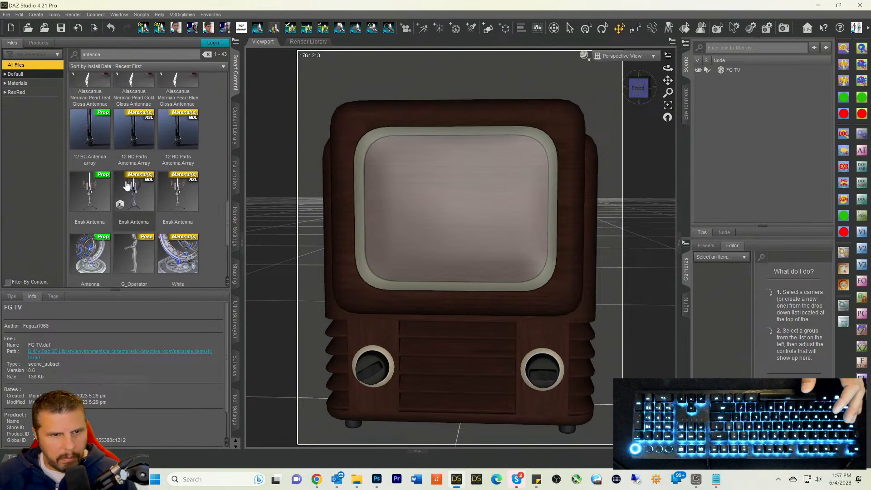
scroll(127, 185, "down", 5)
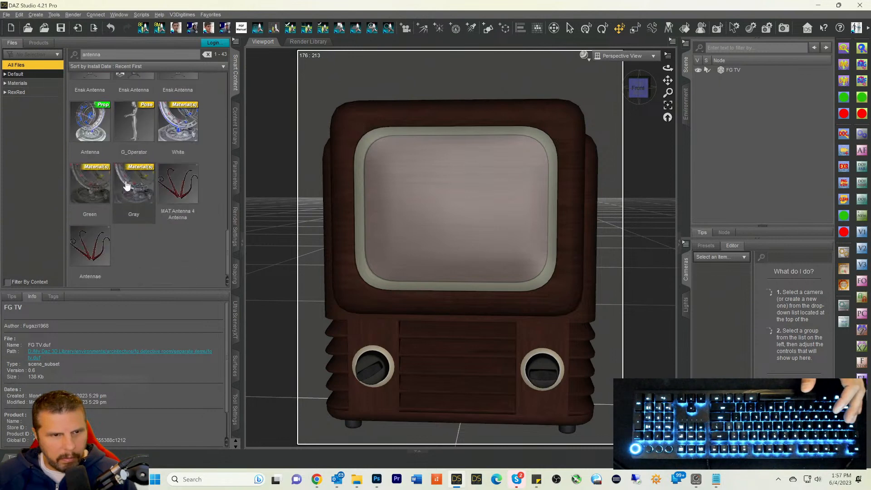
scroll(127, 185, "up", 10)
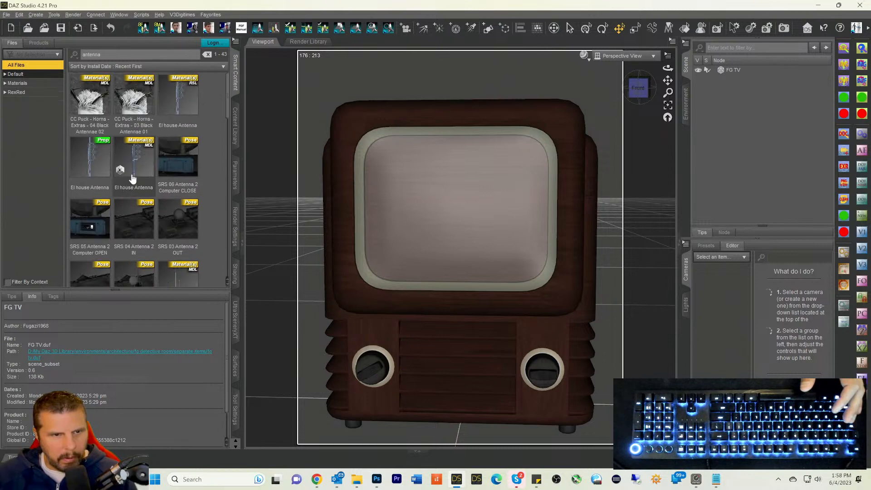
mouse_move(133, 178)
scroll(145, 195, "down", 5)
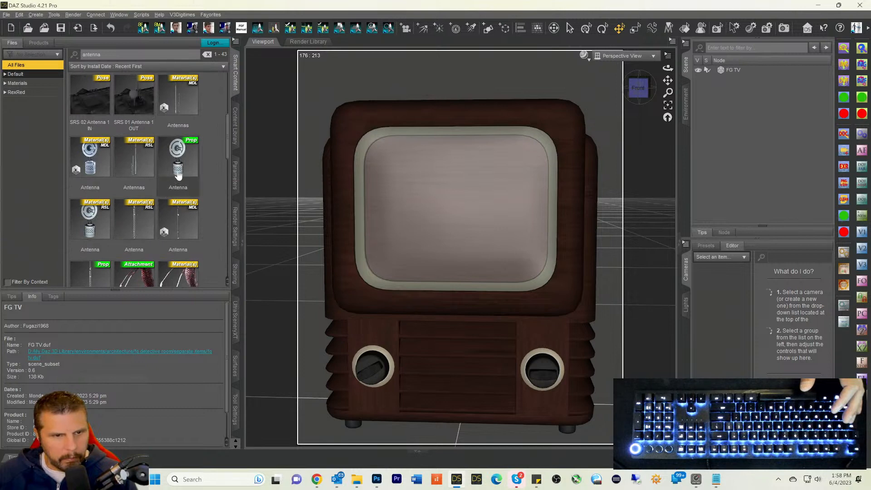
mouse_move(178, 176)
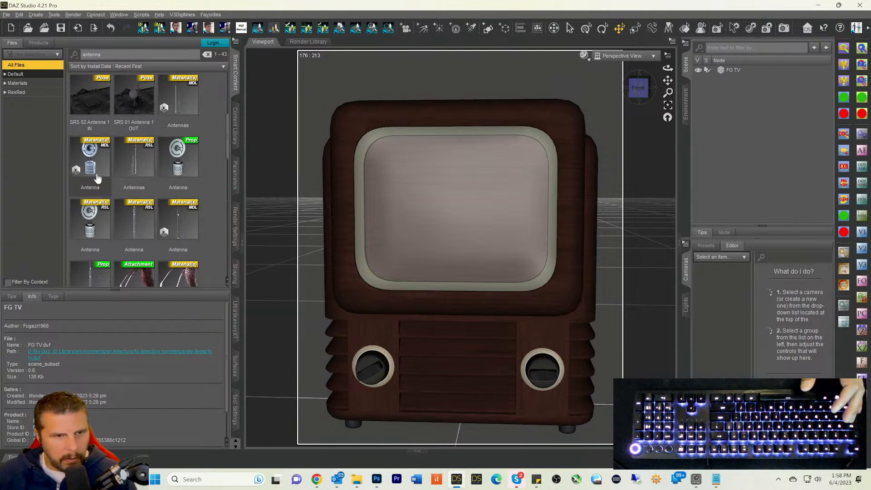
double_click(178, 159)
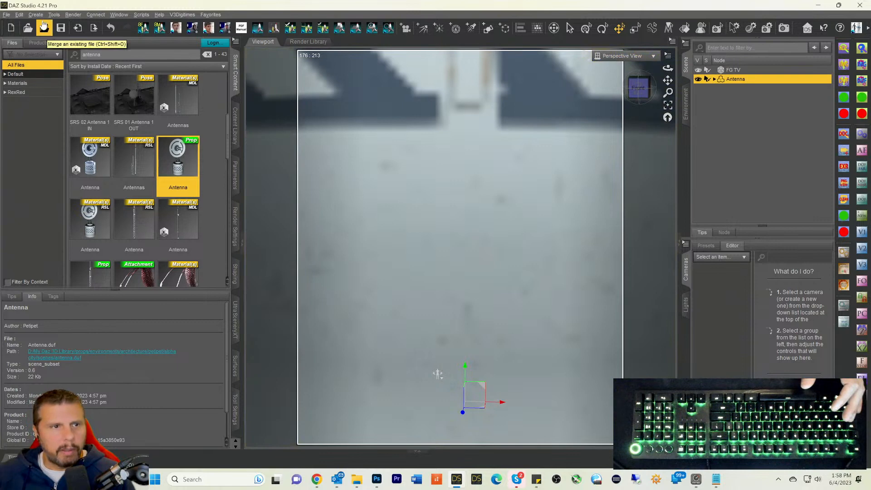
Step: Create a new camera with the default name that copies the active perspective view
left_click(35, 14)
left_click(46, 29)
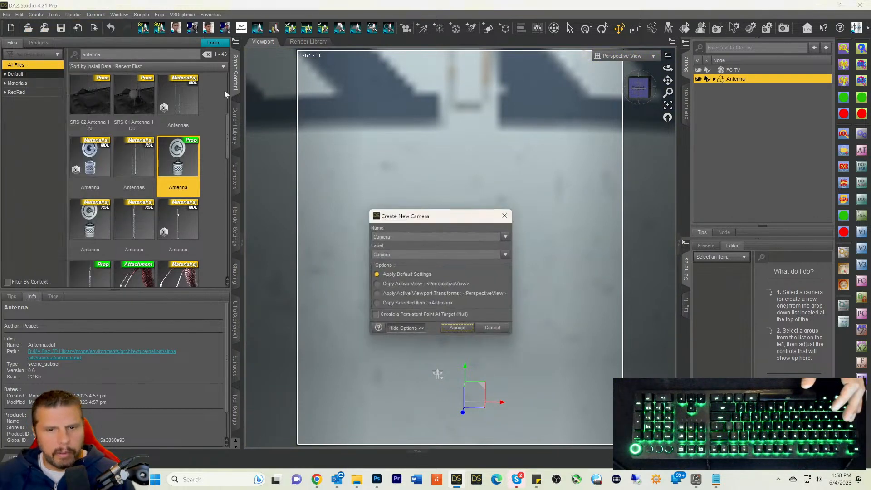
left_click(390, 283)
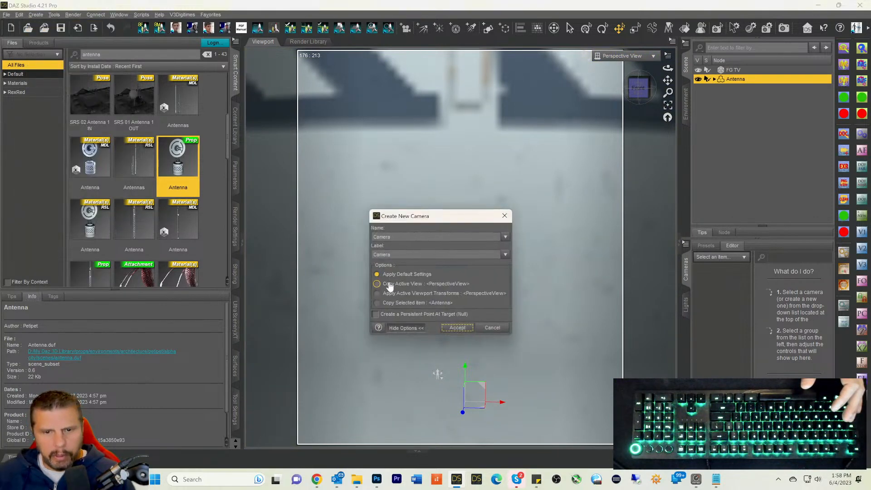
left_click(457, 327)
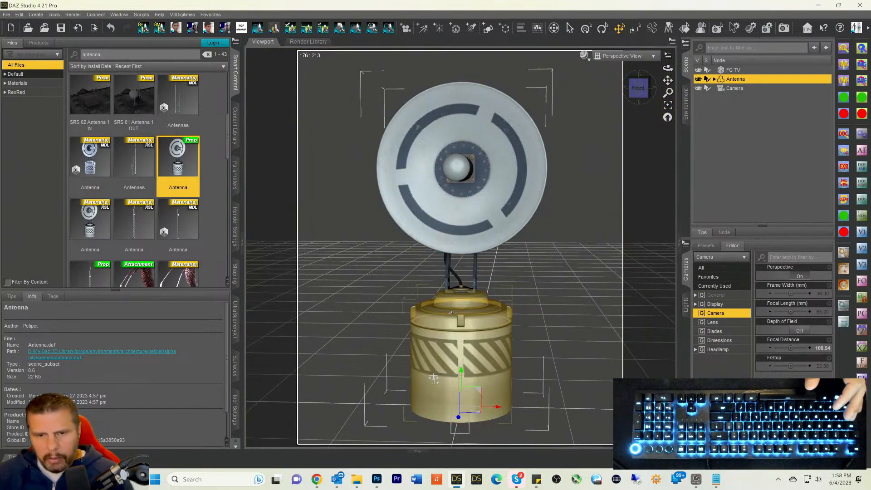
Step: Delete the Antenna, undo the deletion, and select its hip base part
key("Delete")
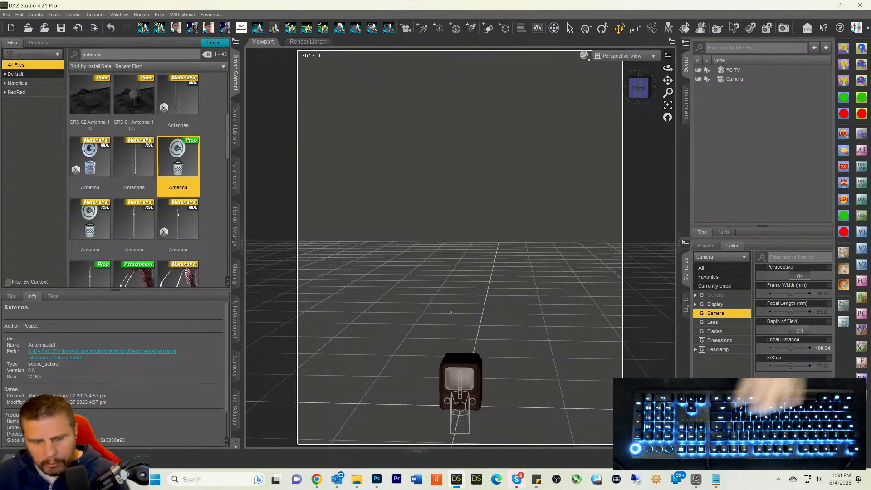
key("ctrl+z")
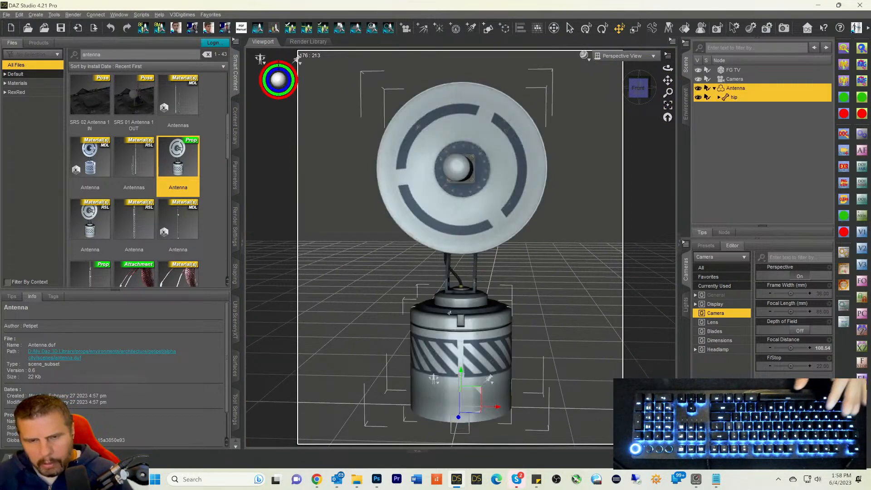
left_click(465, 303)
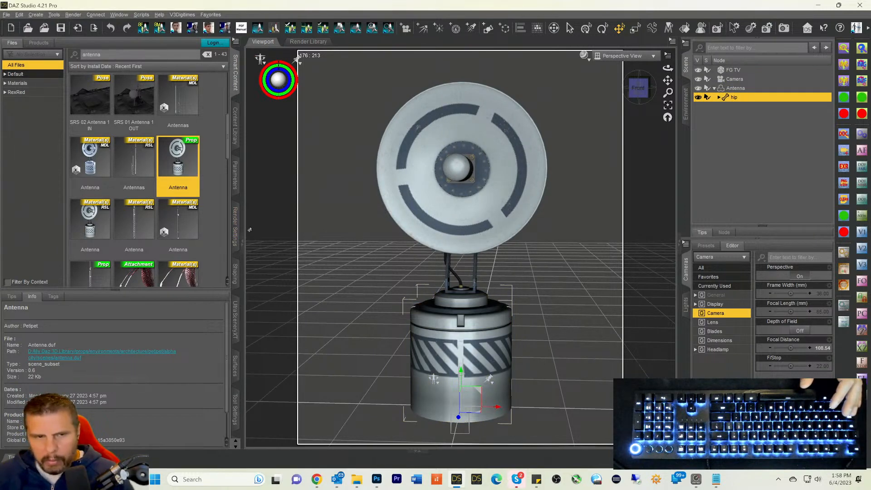
Step: Examine the surface properties of the Antenna's Devices2 material
left_click(236, 365)
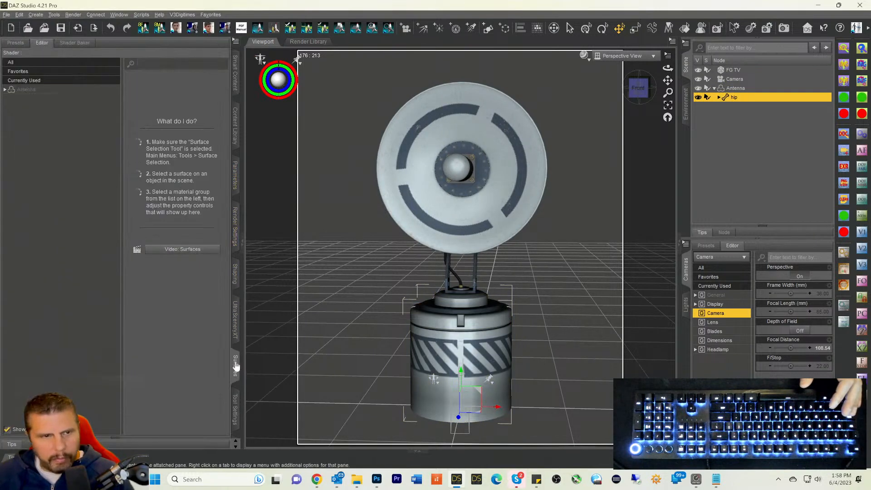
left_click(5, 89)
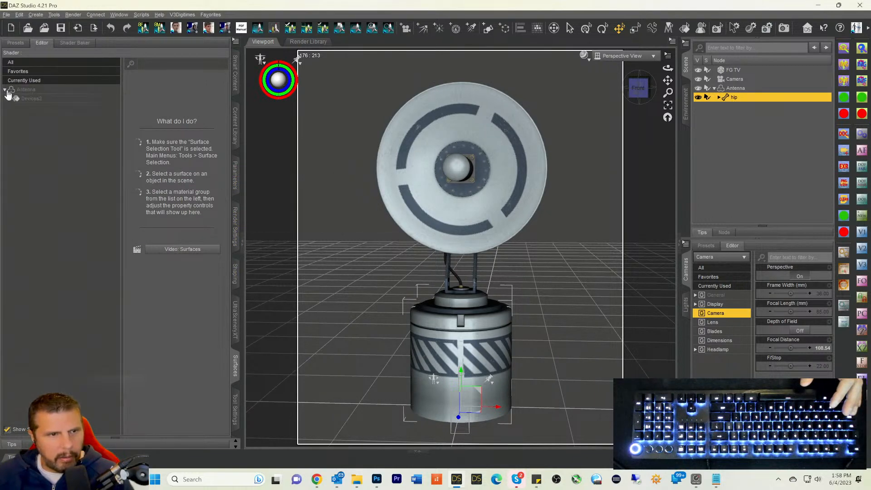
left_click(9, 99)
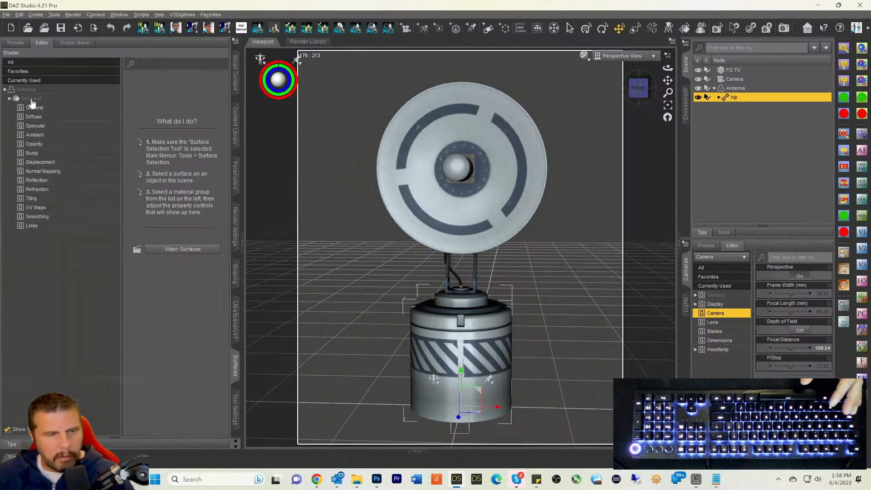
left_click(29, 99)
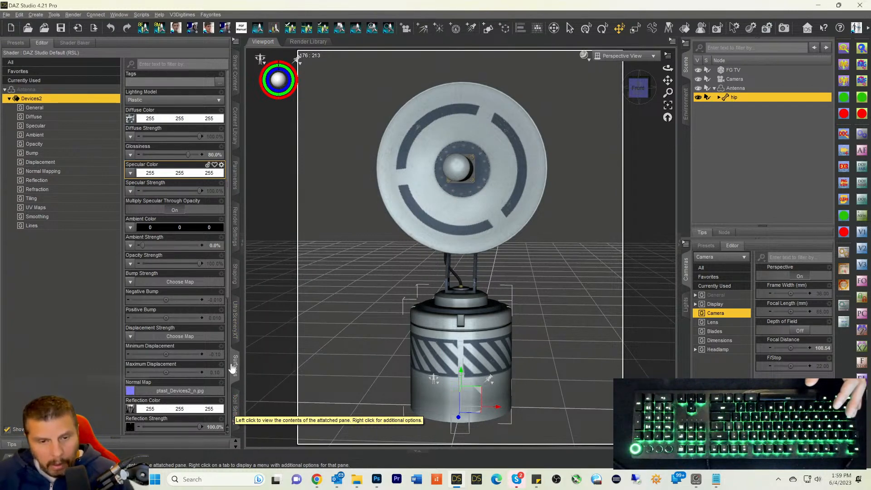
Step: Activate the Geometry Editor for the Antenna's hip part and set its selection mode to Marquee Selection
left_click(235, 406)
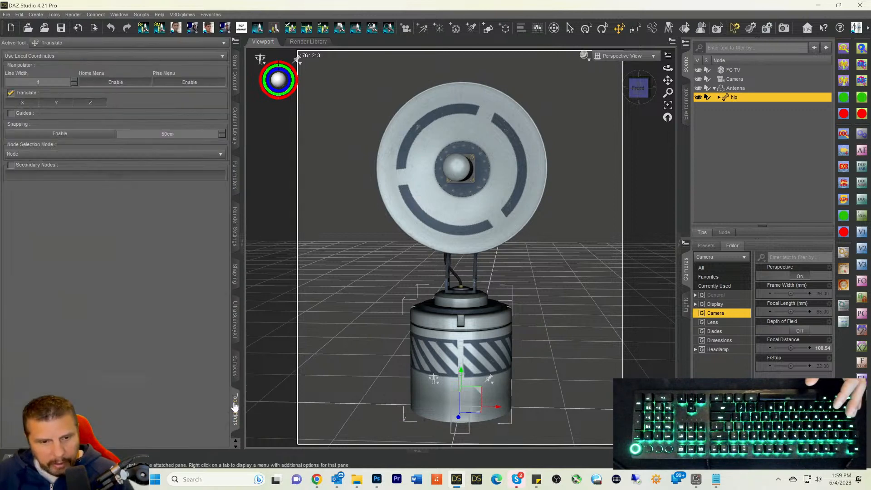
left_click(71, 44)
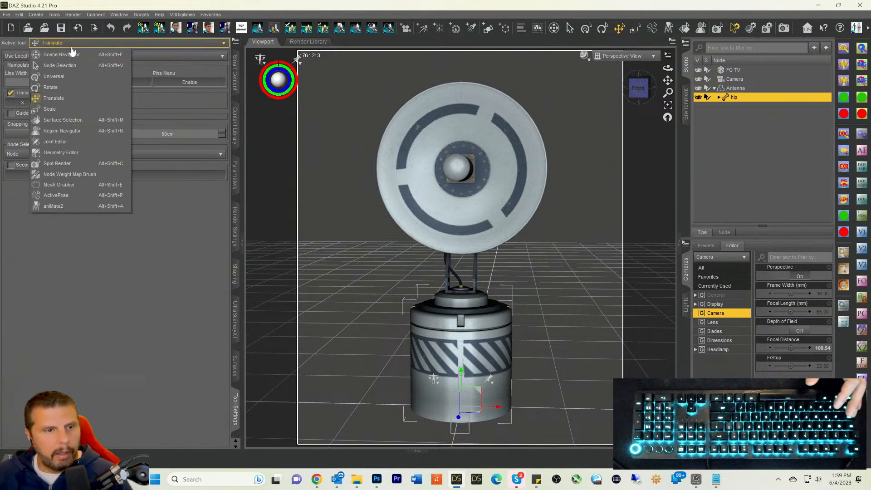
left_click(61, 152)
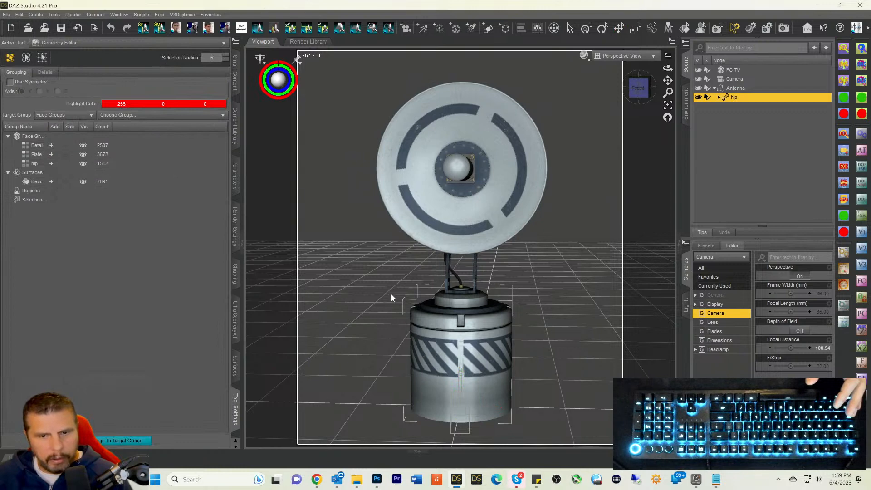
left_click(410, 330)
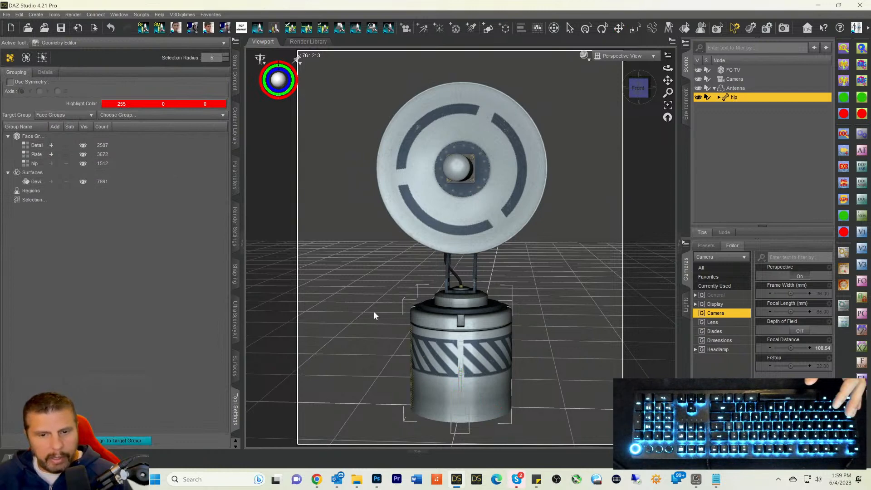
right_click(351, 294)
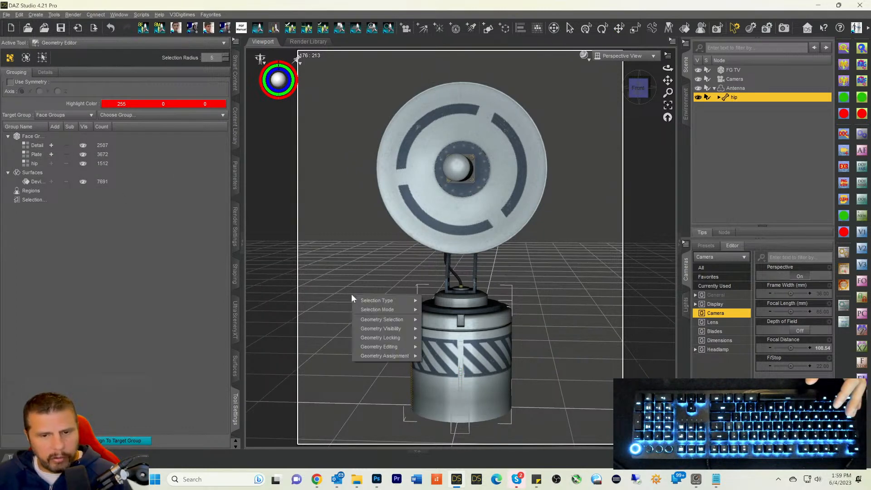
left_click(342, 266)
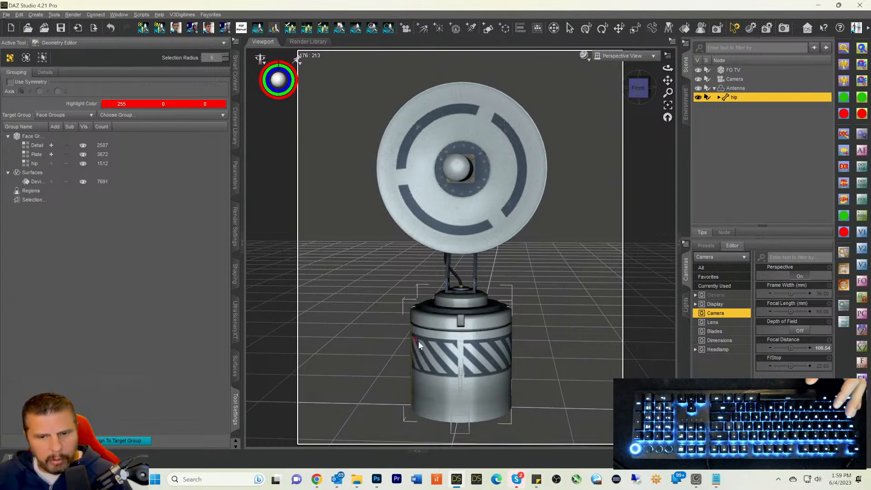
right_click(377, 335)
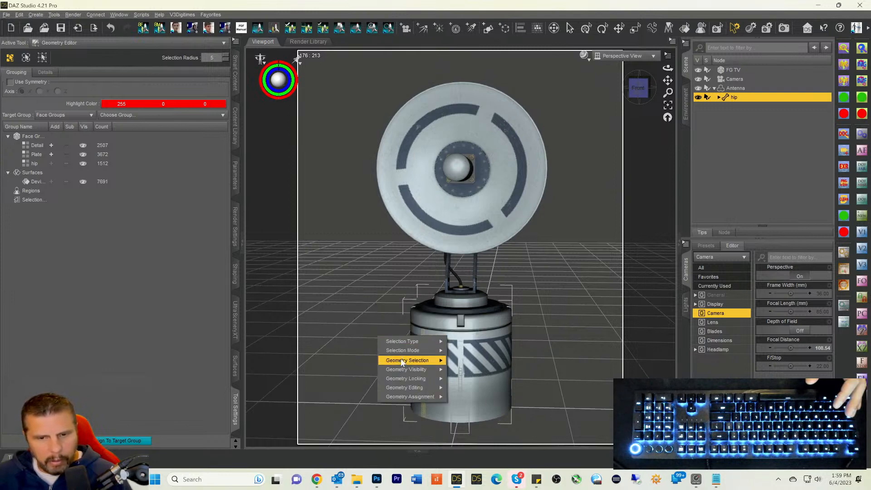
mouse_move(402, 362)
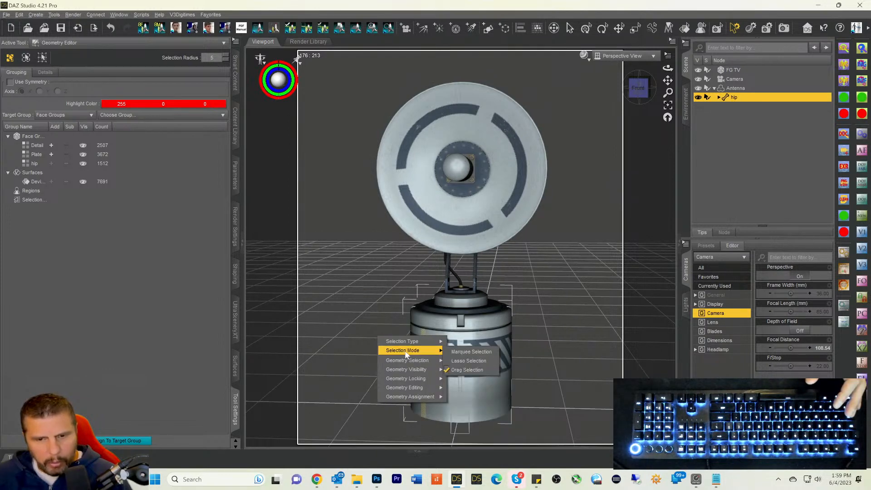
left_click(453, 352)
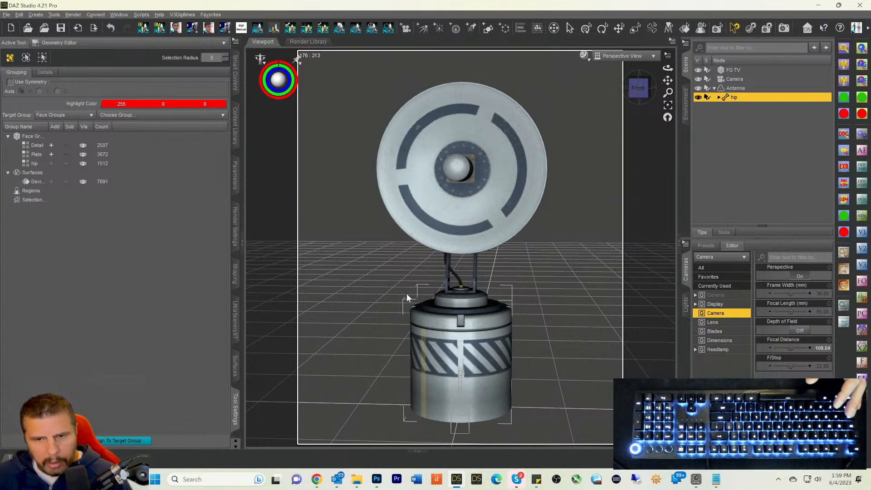
Step: Marquee-select all polygons of the Antenna's cylindrical base from the front and delete the selected polygons
left_click(635, 92)
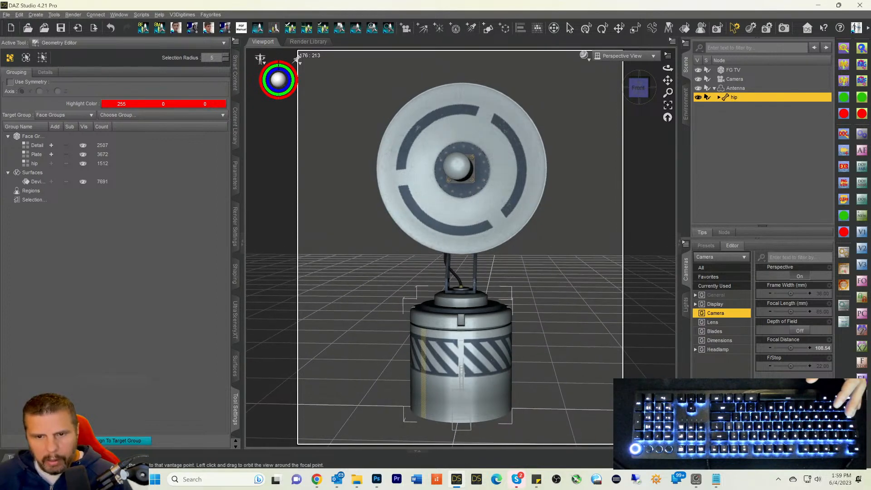
left_click_drag(636, 91, 637, 92)
left_click(637, 92)
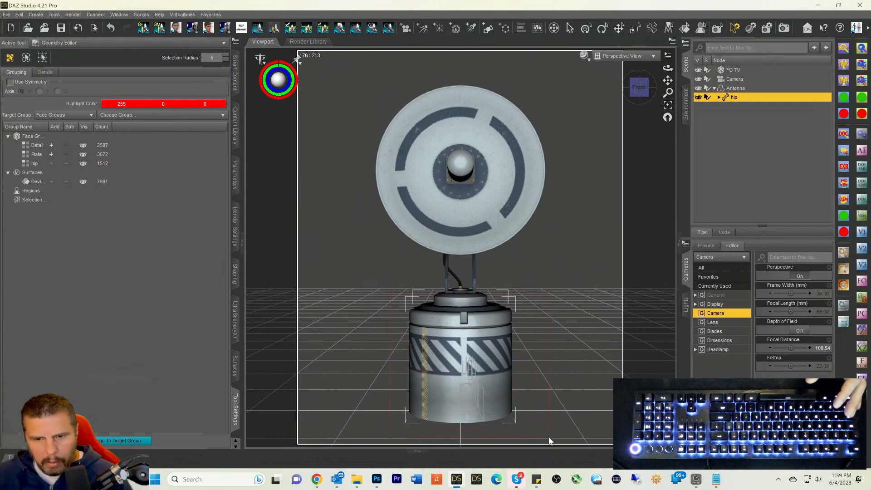
left_click_drag(536, 429, 534, 427)
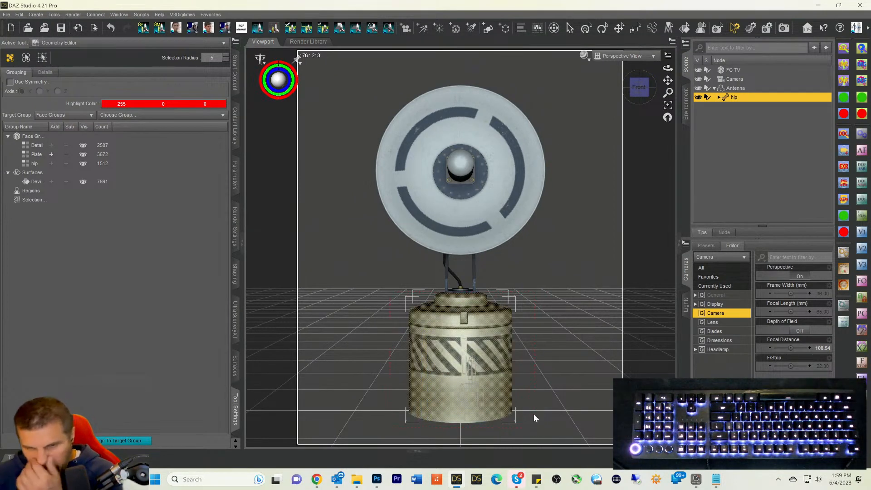
right_click(465, 358)
mouse_move(507, 392)
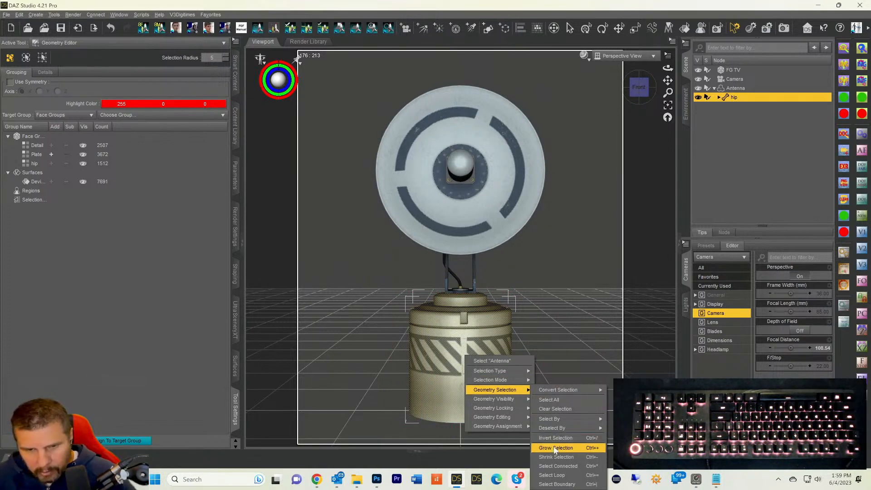
mouse_move(503, 409)
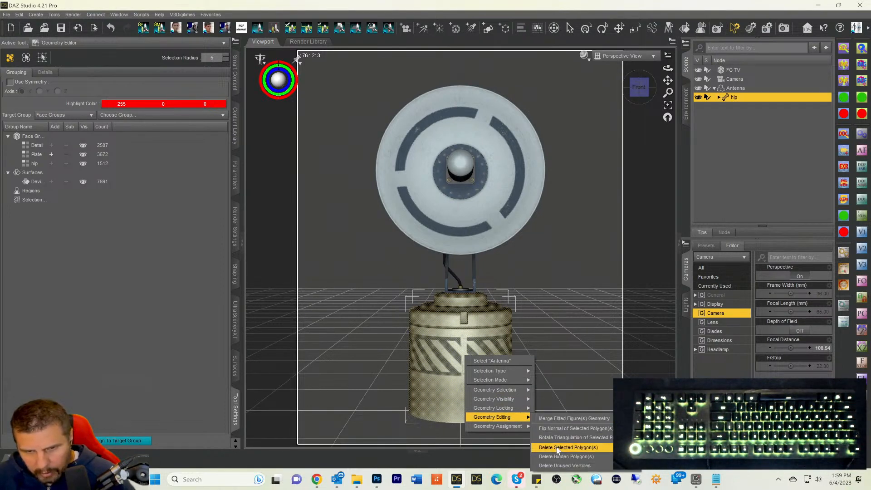
left_click(558, 448)
left_click(413, 246)
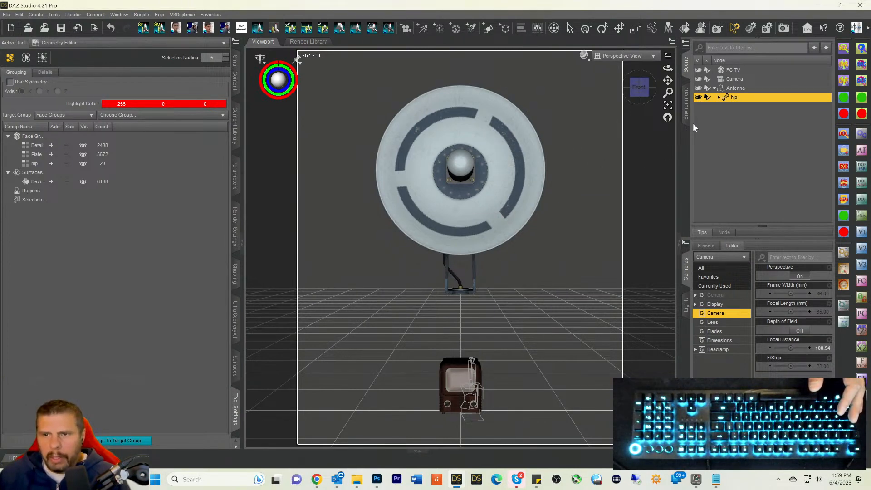
Step: Scale the whole Antenna to 11.3% and raise its Y Translate to 35.12 so it sits on top of the TV
left_click(735, 89)
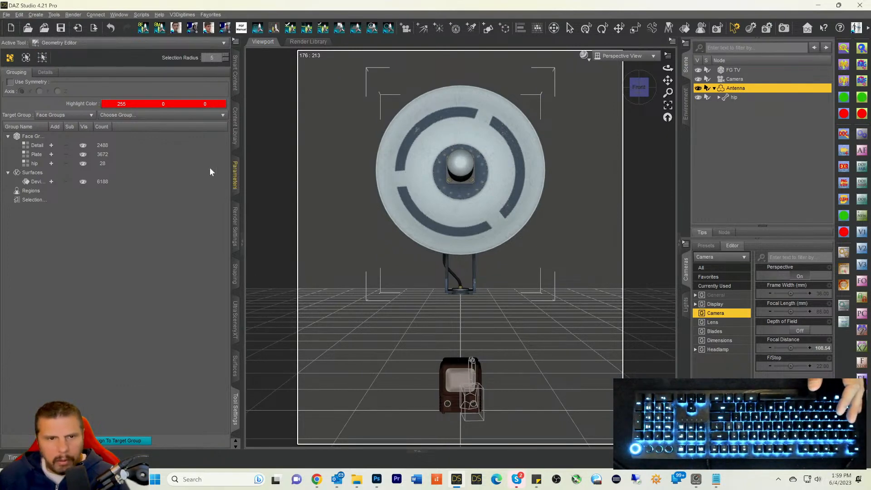
left_click(234, 179)
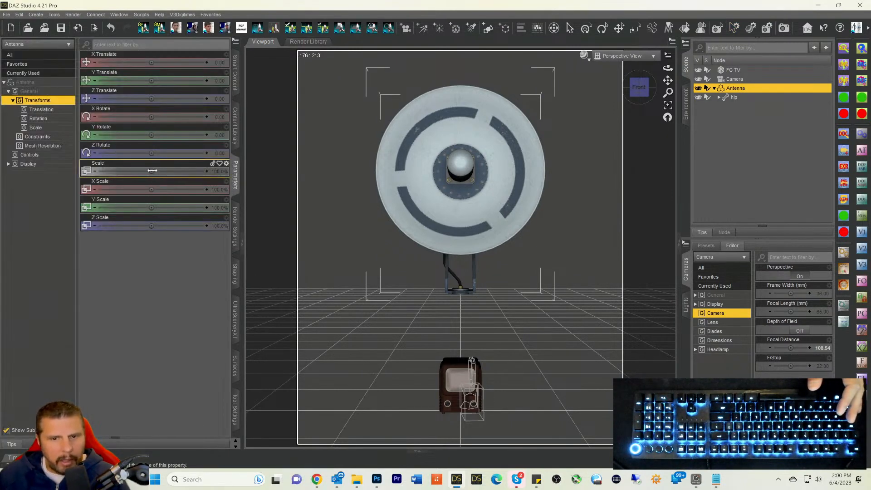
left_click_drag(152, 171, 123, 171)
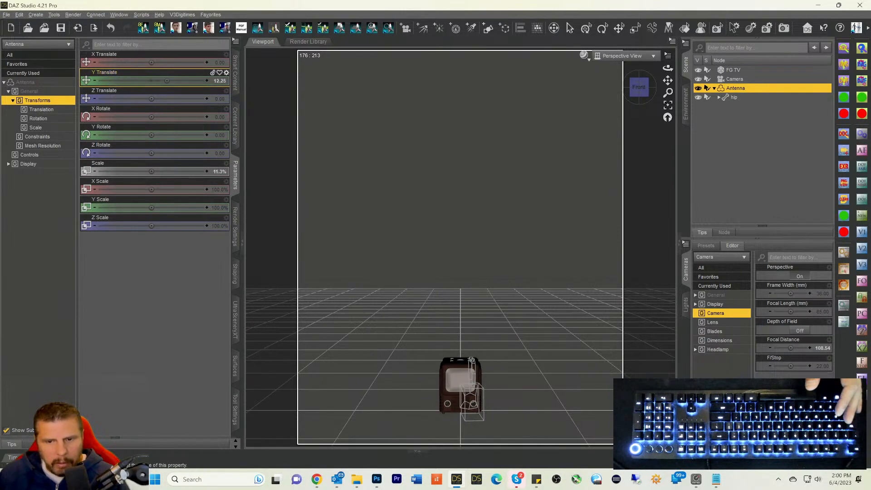
left_click_drag(167, 80, 172, 80)
left_click_drag(172, 80, 161, 81)
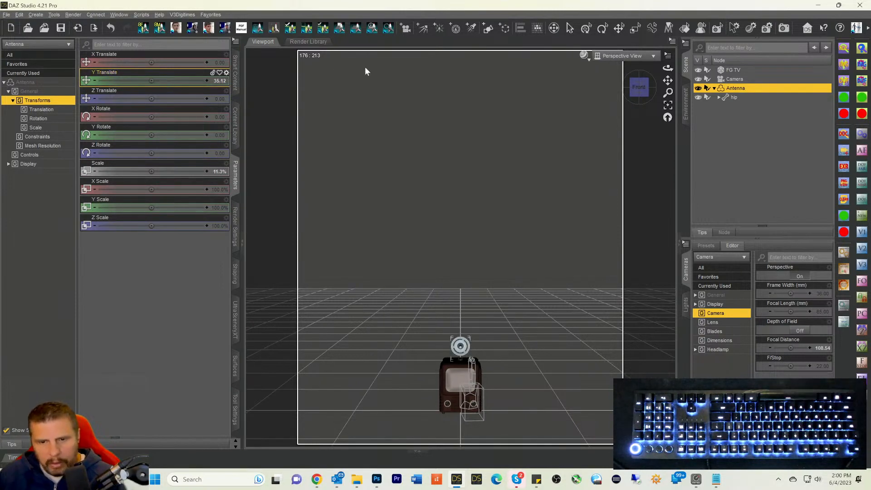
Step: Look through the Camera, frame the whole TV with its antenna, and switch the viewport to the rendered preview
left_click(609, 55)
left_click(603, 134)
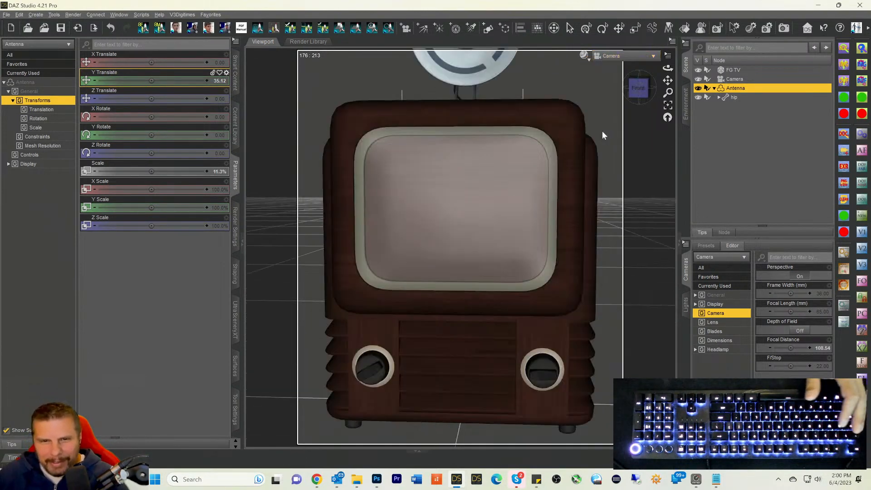
scroll(635, 107, "down", 3)
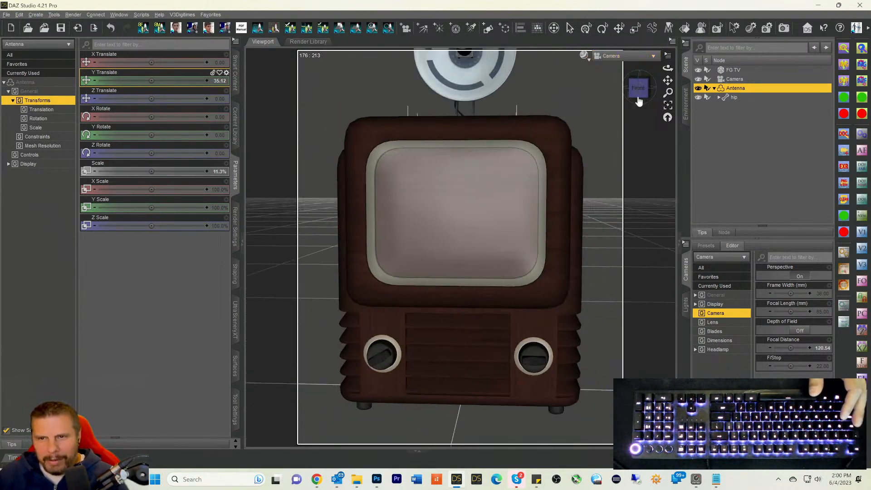
left_click_drag(668, 81, 668, 111)
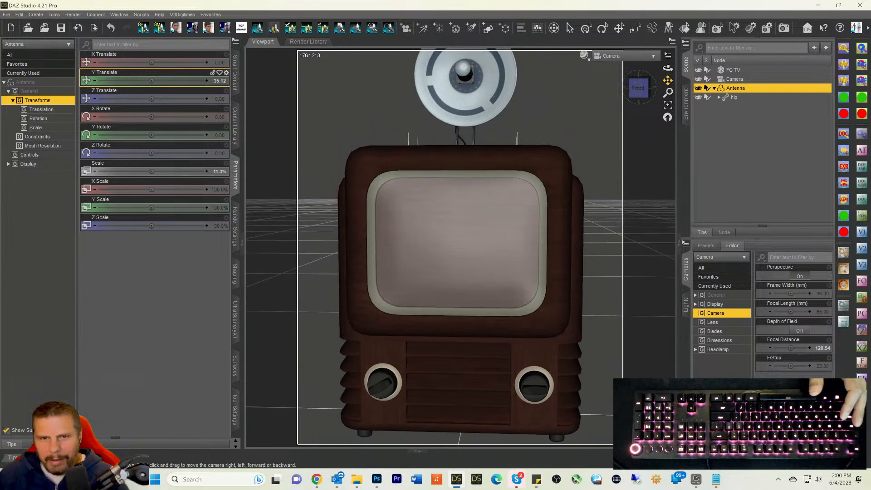
scroll(577, 102, "down", 2)
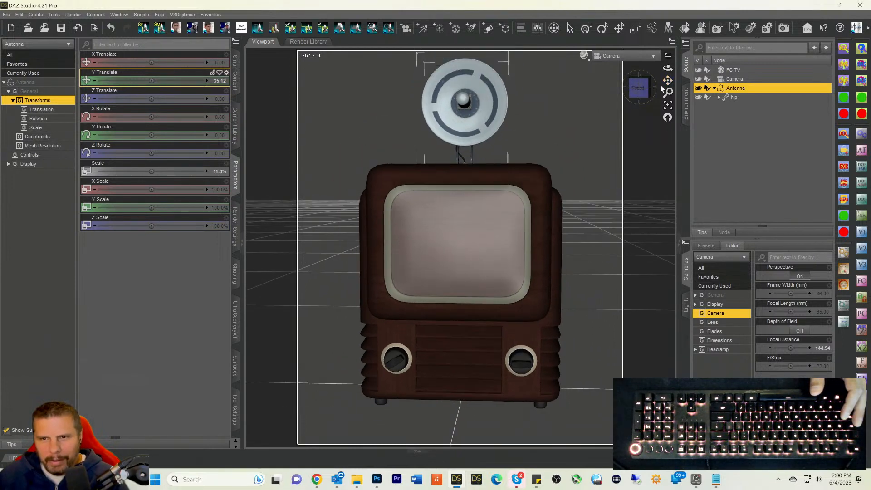
left_click_drag(668, 81, 644, 87)
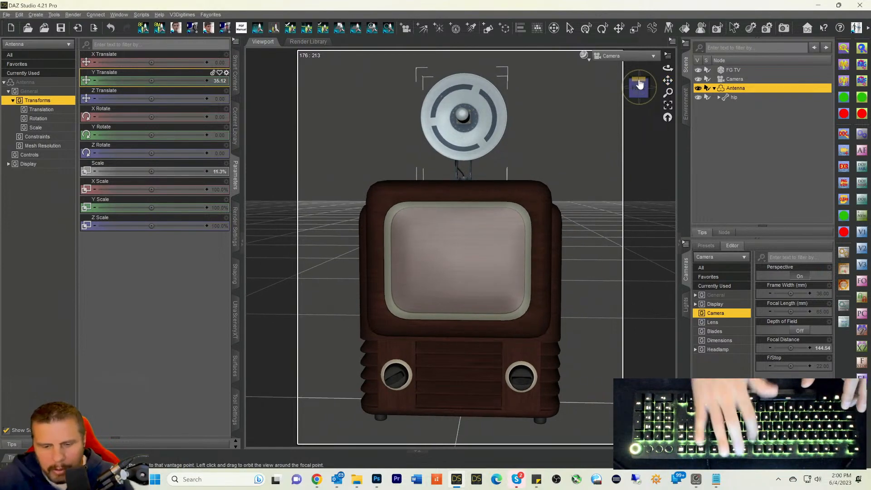
key("ctrl+0")
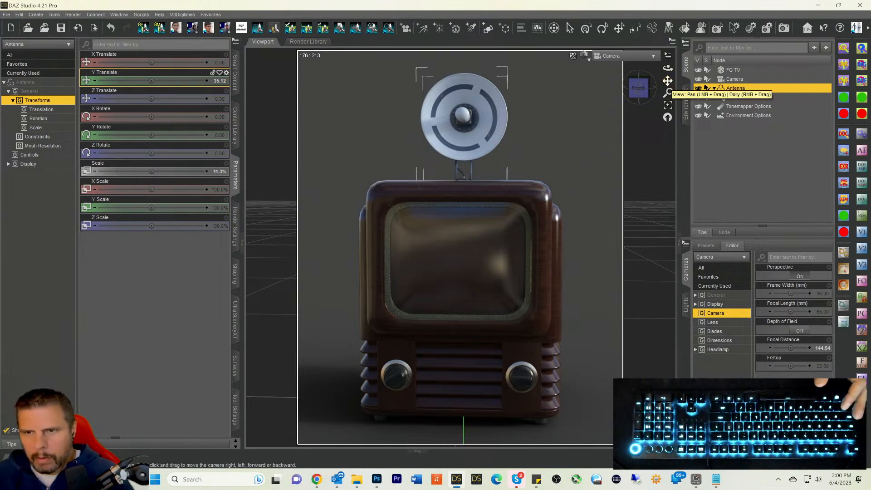
Step: Set the scene's environment type to Backdrop with a light cyan background colour of 174, 255, 250
left_click(686, 113)
left_click(721, 46)
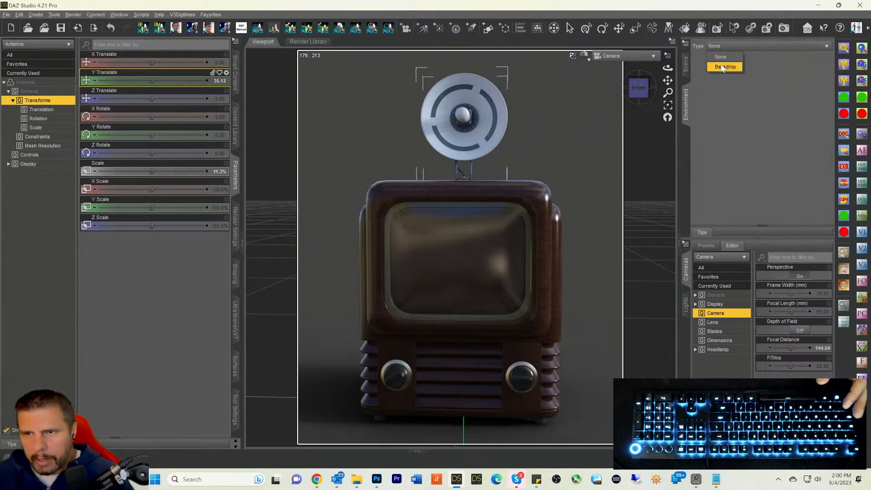
left_click(724, 67)
left_click(748, 66)
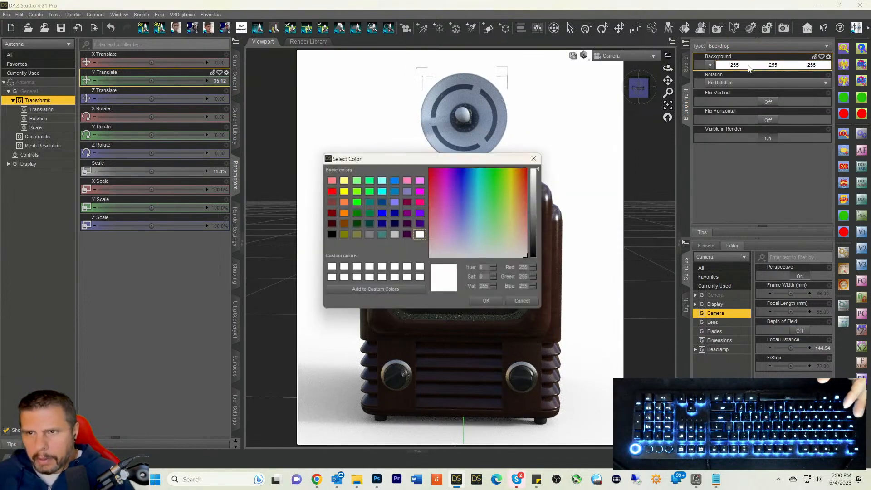
left_click(481, 230)
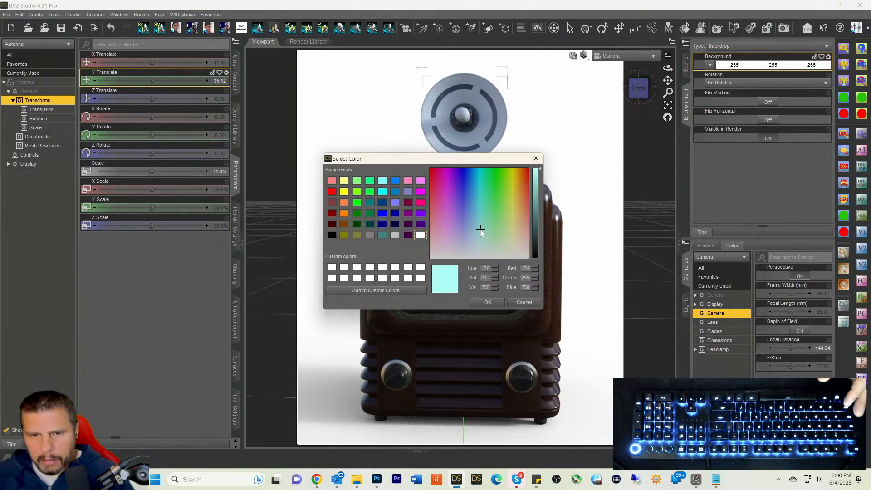
left_click(488, 302)
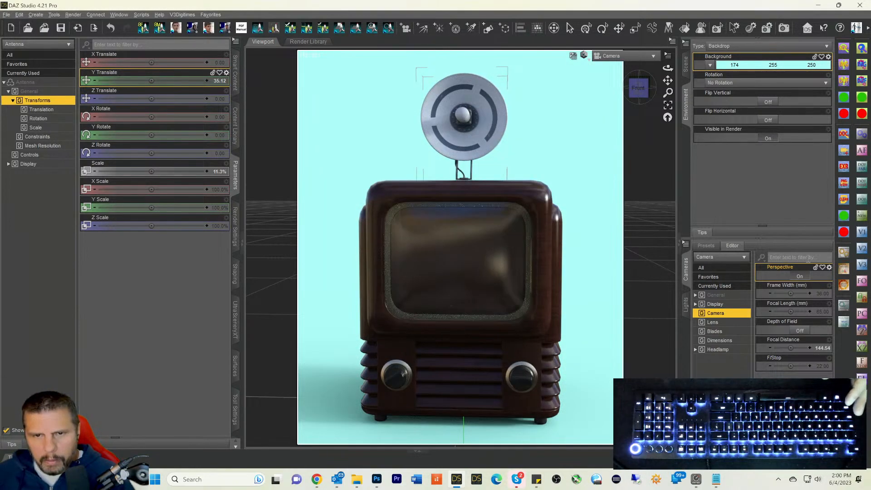
Step: Change the backdrop colour to a mint green of 165, 255, 225
left_click(746, 66)
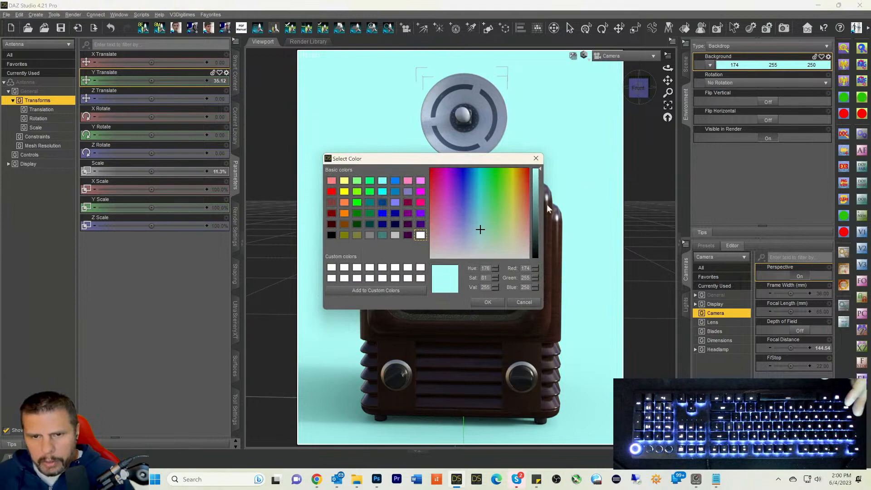
left_click_drag(480, 229, 485, 226)
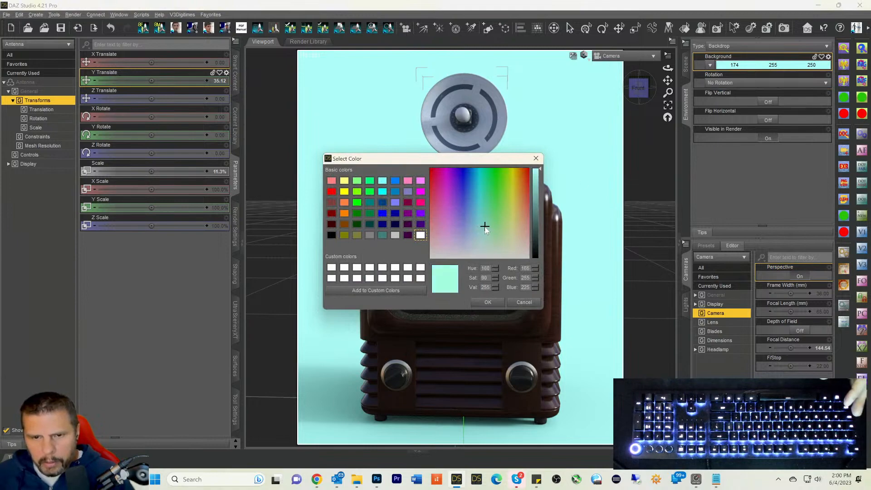
left_click(487, 302)
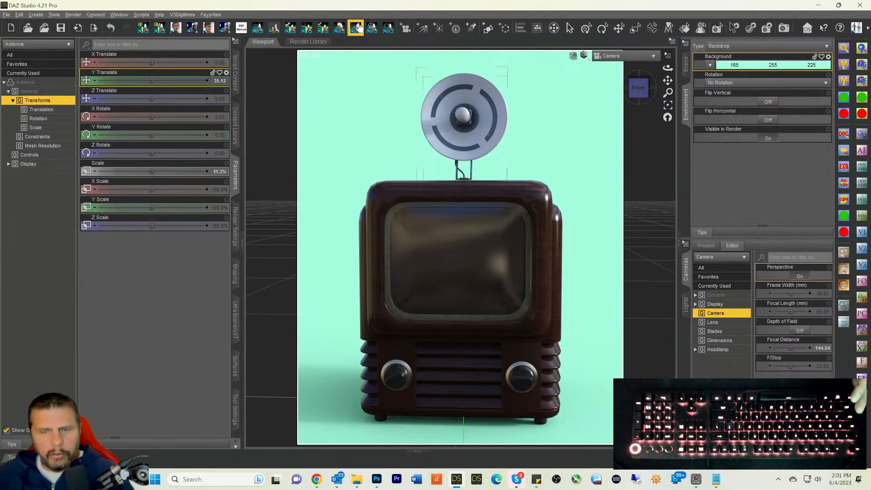
Step: Set the Dome Rotation in the Environment Options to 68.71 to relight the TV and antenna
left_click(685, 73)
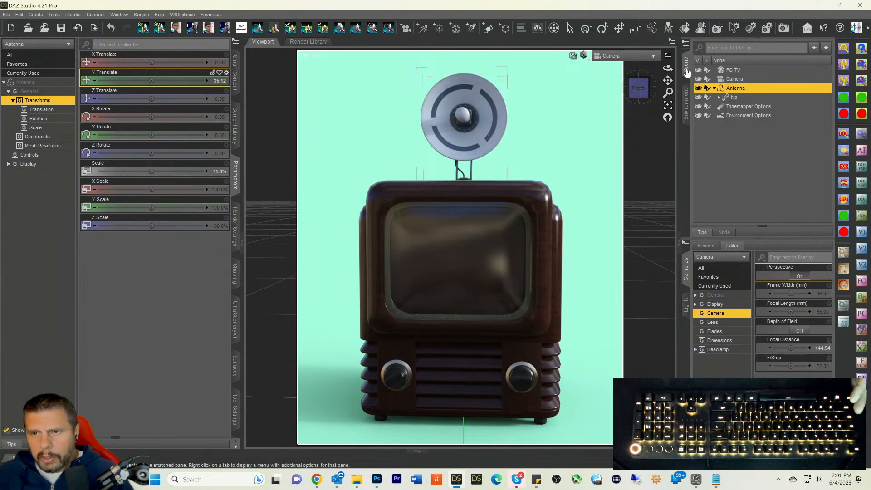
left_click(728, 116)
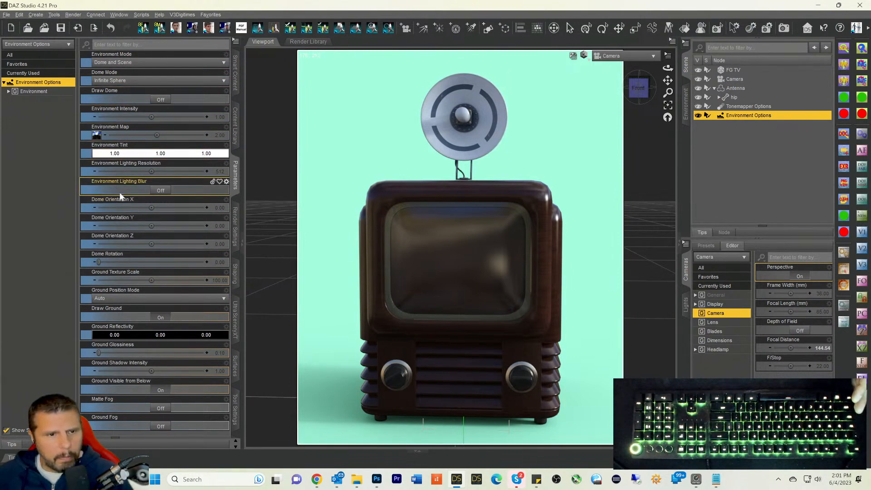
left_click(123, 261)
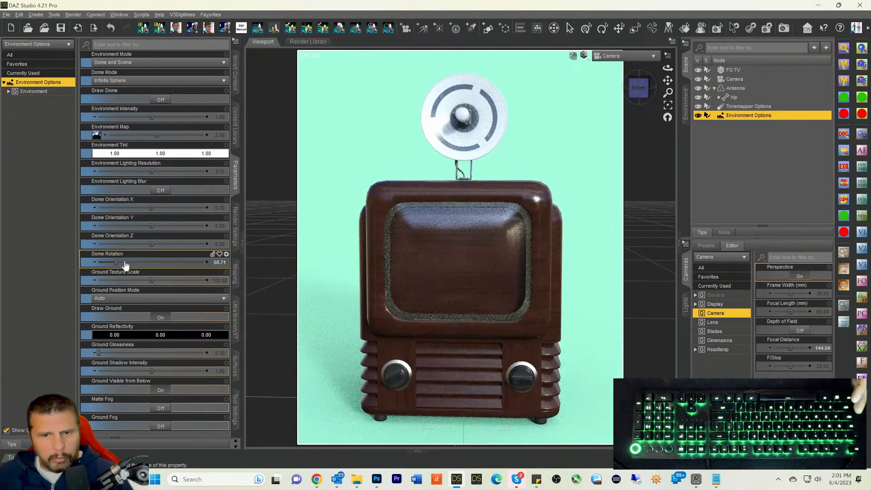
Step: Try other Dome Rotation values in the Environment Options and set it to 17.00 to relight the TV
left_click_drag(124, 262, 205, 267)
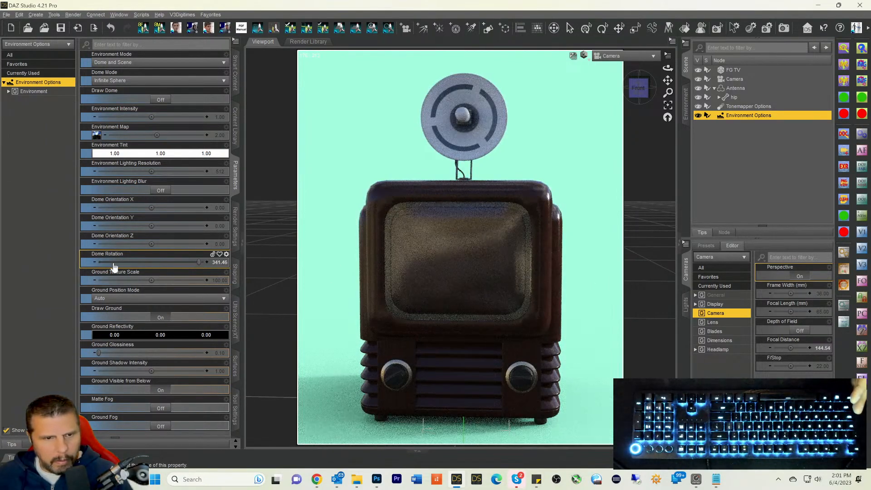
left_click(105, 263)
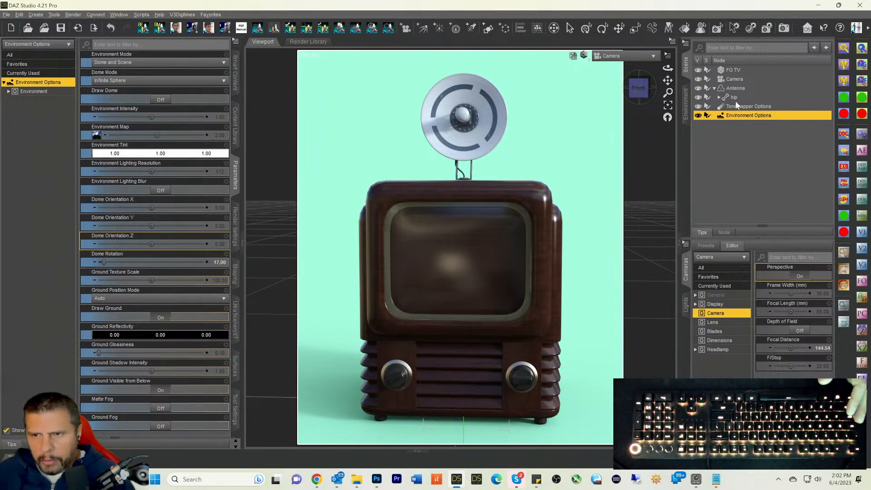
Step: Activate the Geometry Editor on the FG TV and switch the viewport from the rendered preview to textured shading
left_click(733, 70)
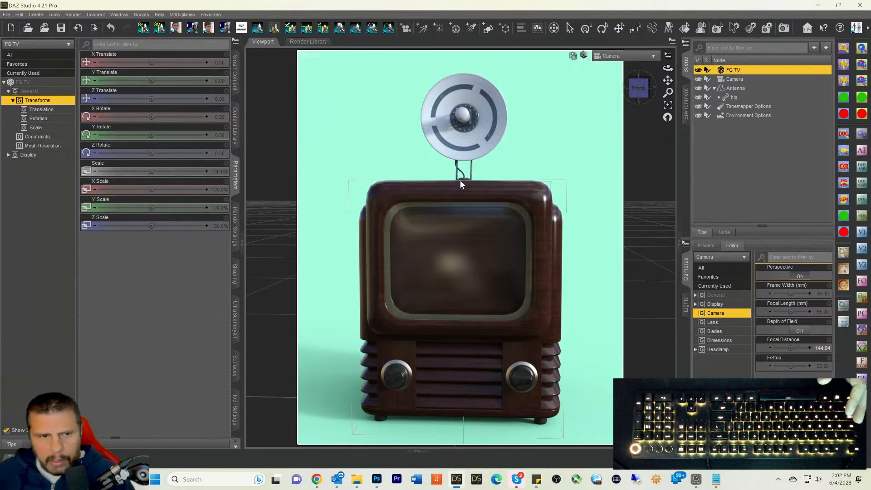
key("ctrl+alt+e")
left_click(235, 402)
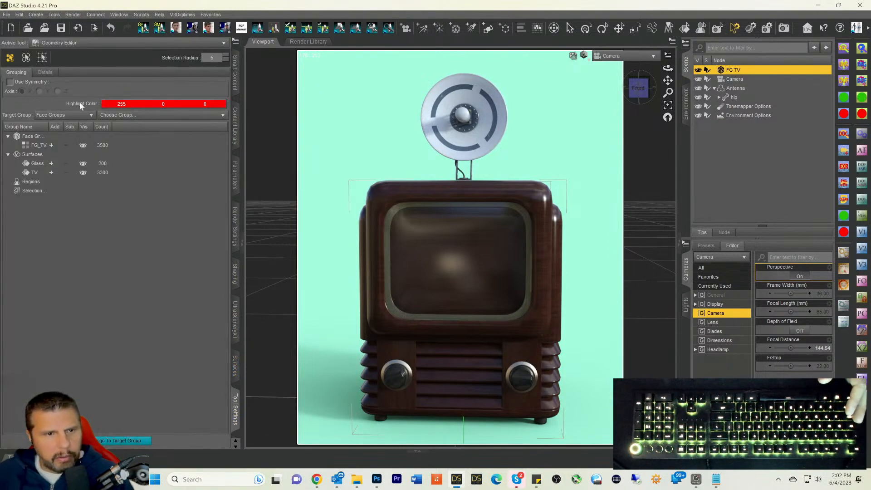
left_click(53, 45)
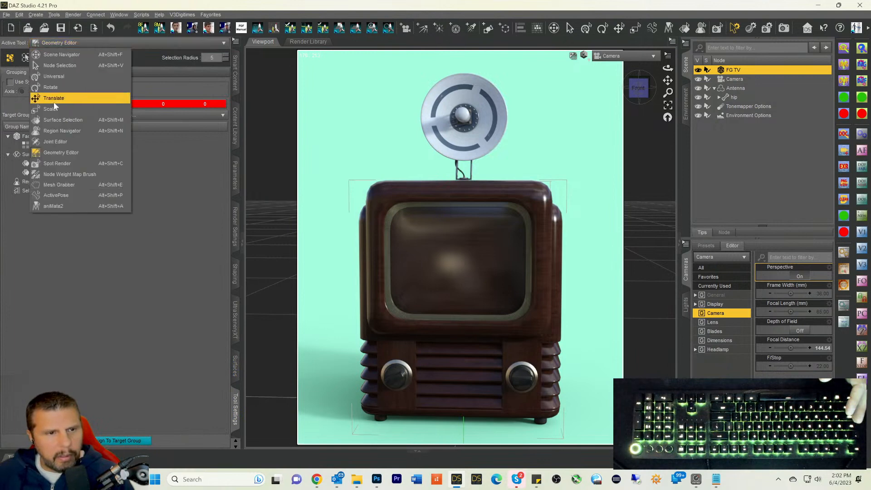
left_click(57, 152)
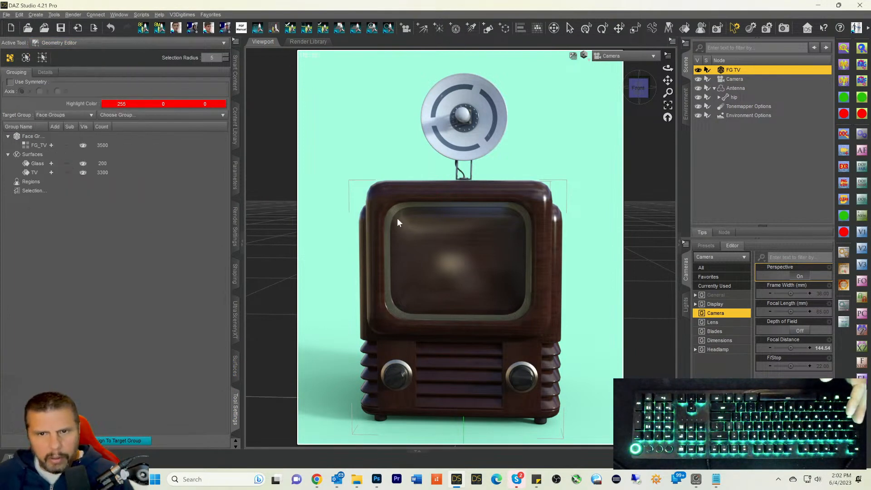
key("ctrl+4")
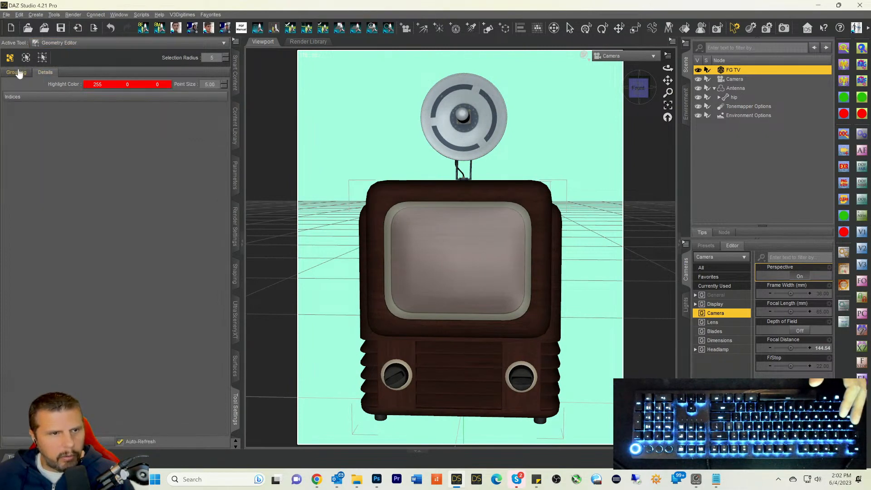
left_click(58, 43)
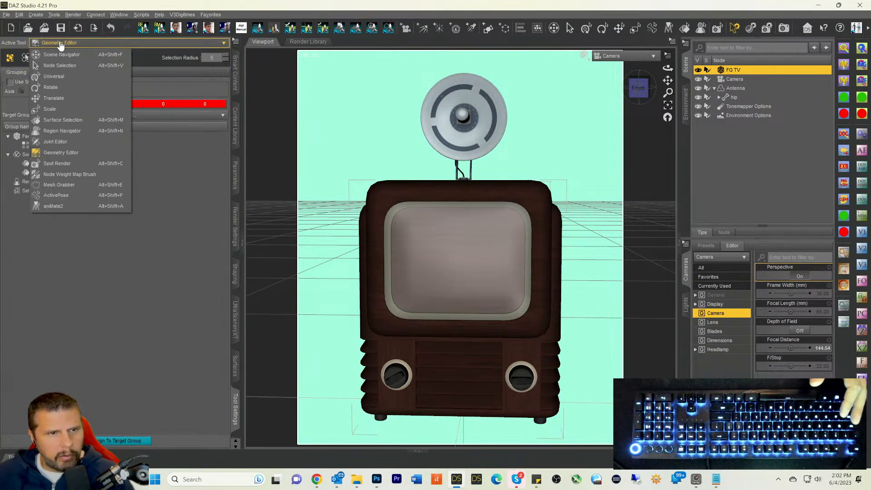
left_click(65, 152)
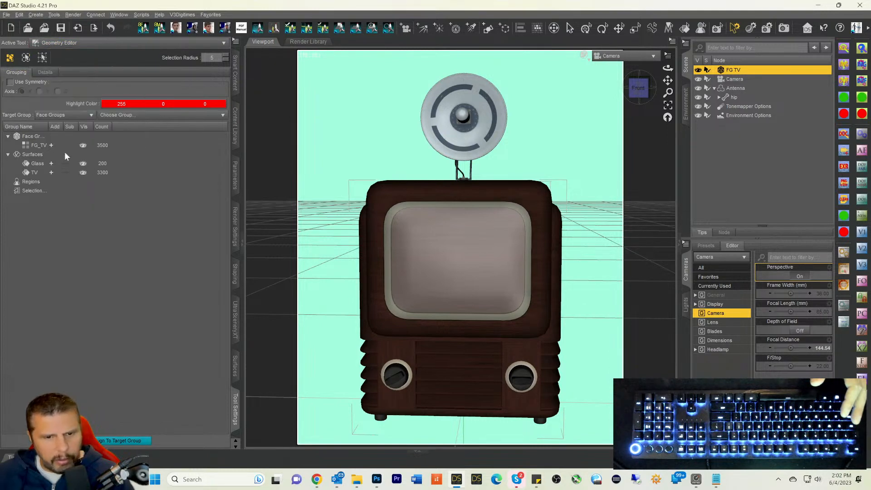
double_click(734, 70)
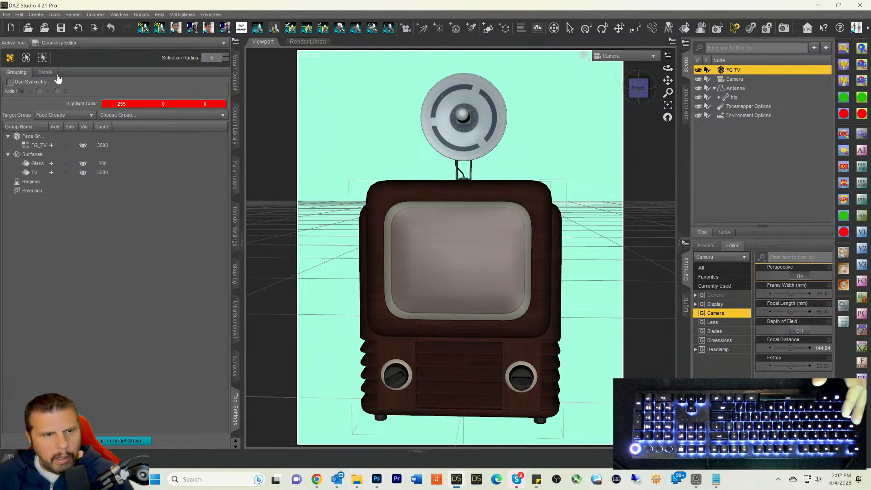
left_click(28, 136)
left_click(26, 154)
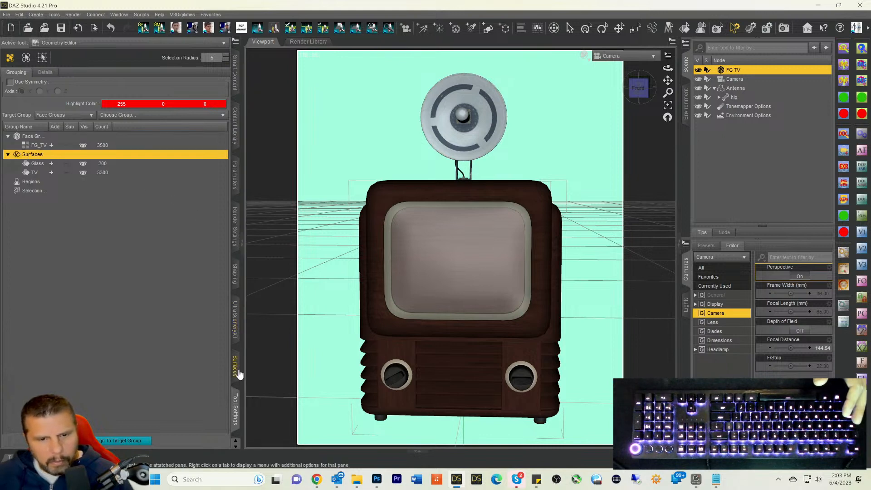
left_click(90, 42)
left_click(62, 152)
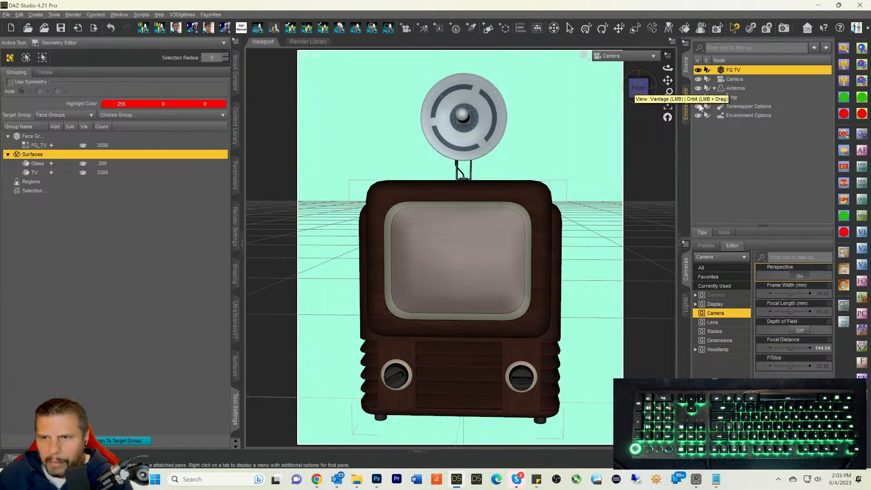
double_click(727, 70)
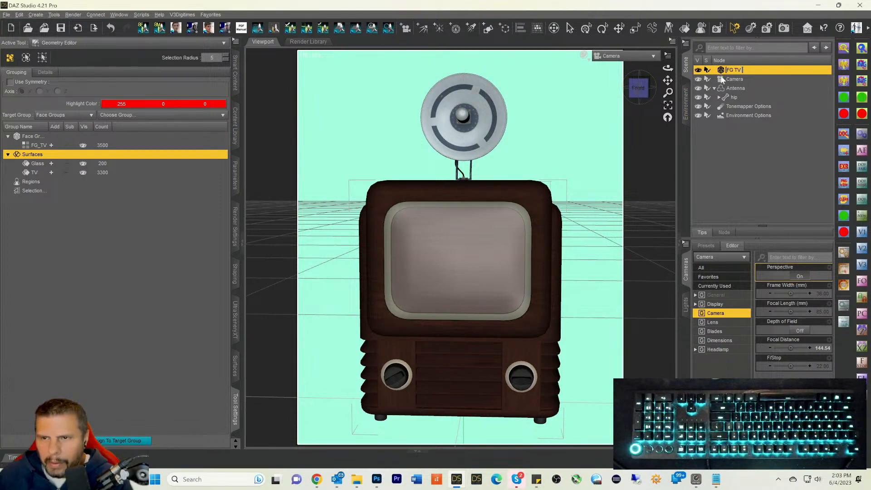
left_click(720, 78)
left_click(723, 91)
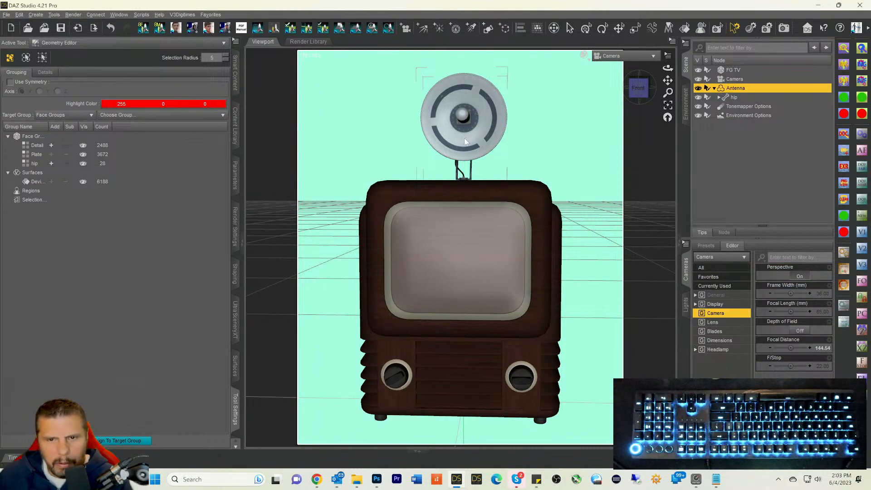
right_click(479, 156)
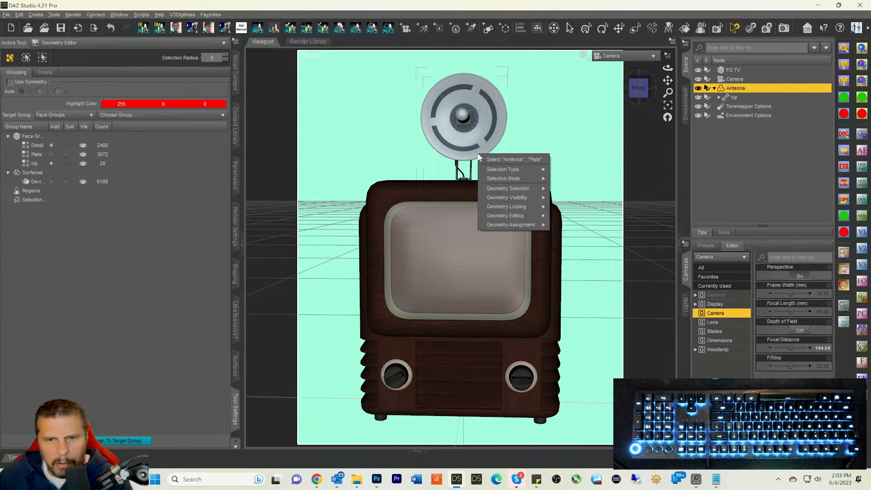
left_click(720, 149)
left_click(732, 69)
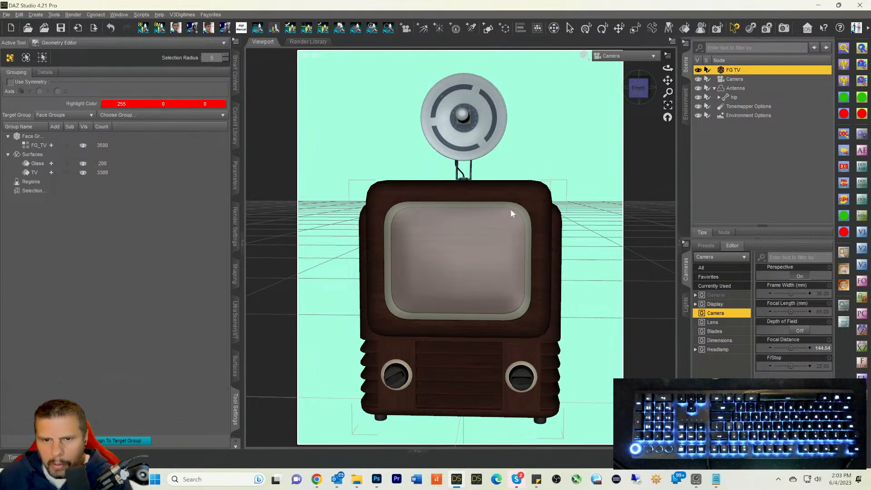
Step: Set the Geometry Editor to Drag Selection mode and select a patch of polygons on the TV's glass screen
right_click(500, 216)
mouse_move(515, 224)
mouse_move(517, 230)
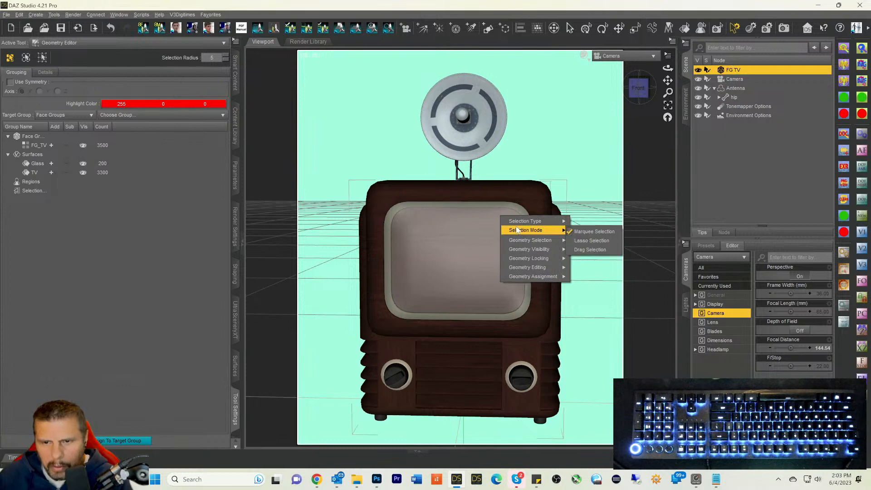
left_click(579, 249)
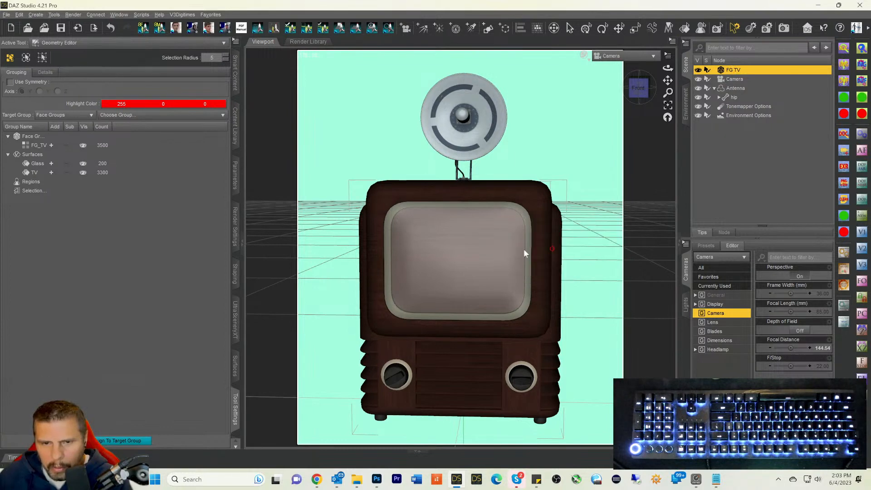
mouse_move(411, 246)
left_mouse_down()
mouse_move(506, 306)
mouse_move(482, 310)
mouse_move(500, 301)
mouse_move(483, 253)
left_mouse_up()
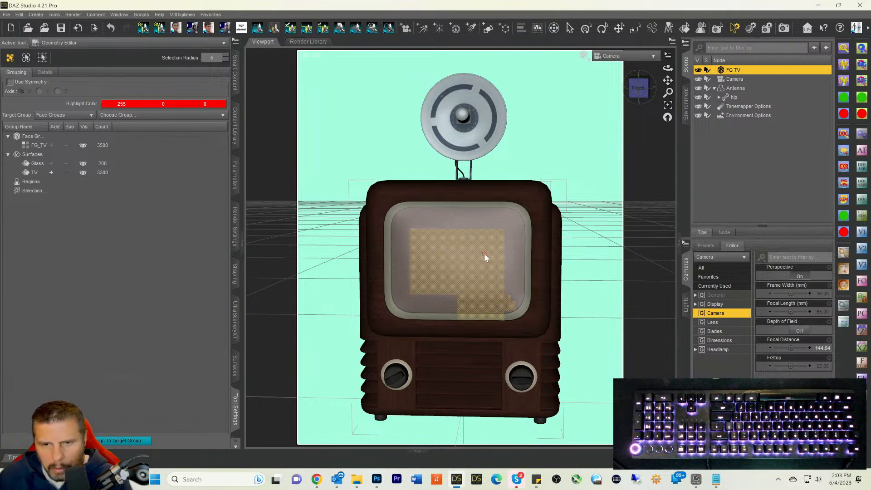
Step: Reselect one small polygon patch on the TV screen and extend it to the whole glass with Select Connected
right_click(483, 253)
mouse_move(510, 270)
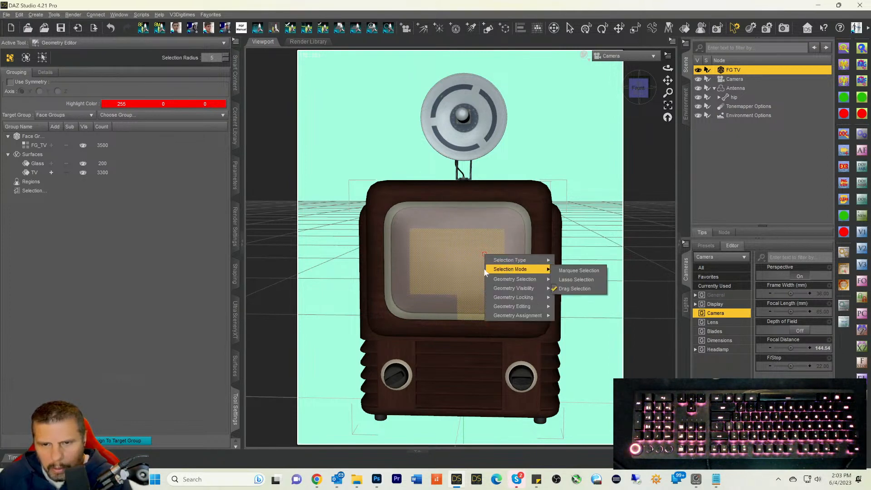
left_click(419, 249)
right_click(429, 258)
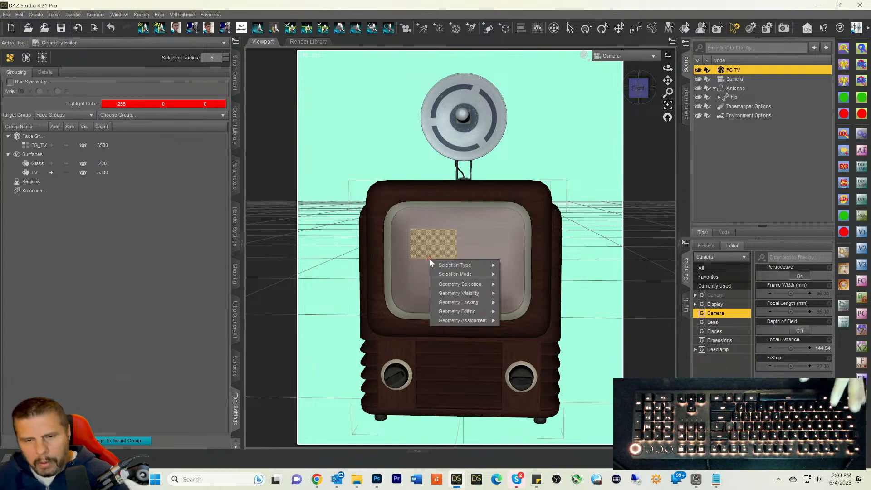
mouse_move(462, 284)
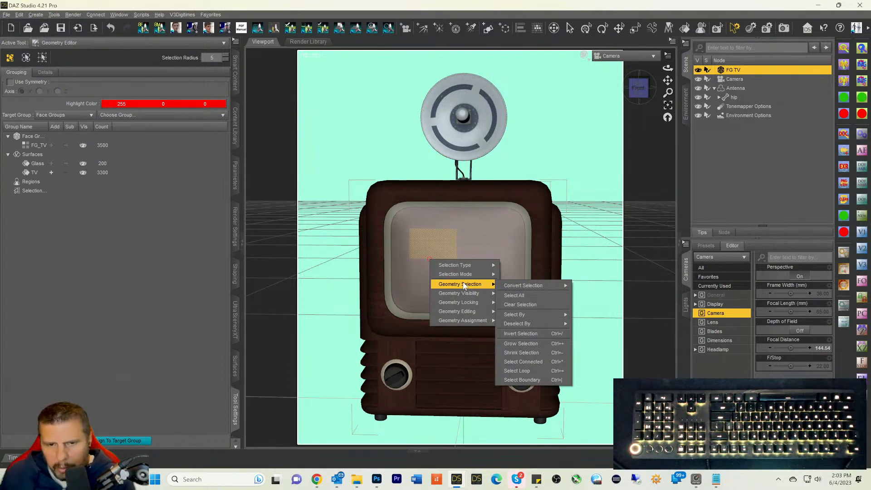
mouse_move(482, 305)
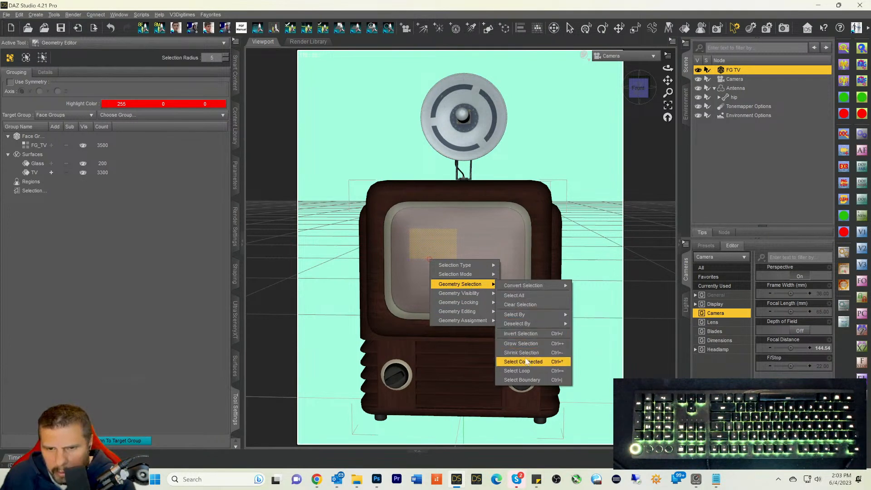
left_click(527, 362)
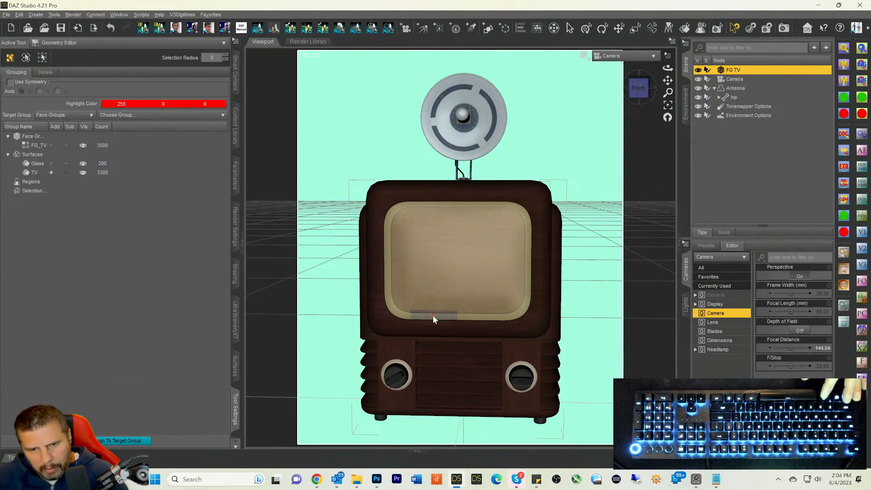
Step: Try removing the rim polygons around the glass from the selection, and restore the whole glass with Select Connected
mouse_move(433, 316)
left_mouse_down()
mouse_move(513, 318)
mouse_move(530, 294)
left_mouse_up()
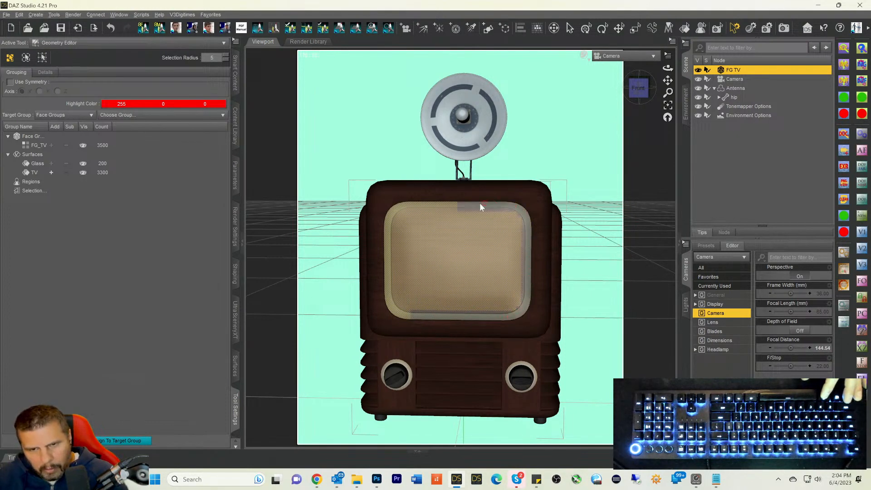
mouse_move(480, 204)
left_mouse_down()
mouse_move(424, 207)
mouse_move(382, 256)
left_mouse_up()
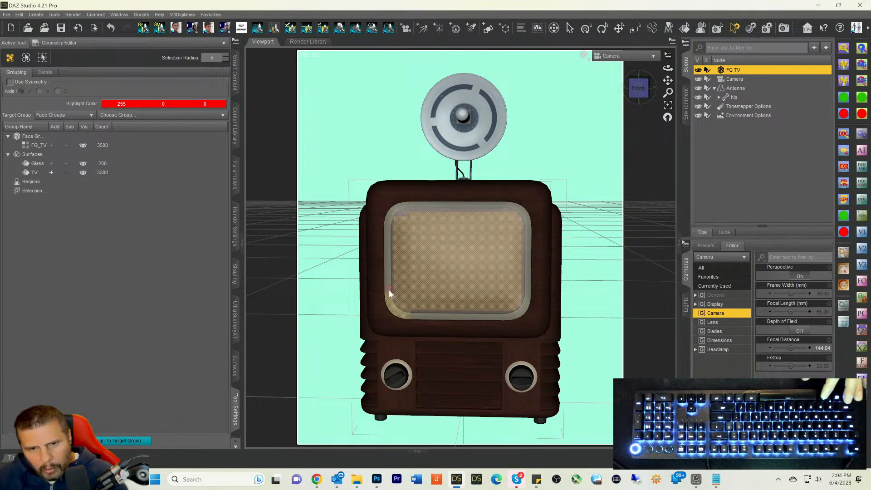
left_click_drag(405, 313, 398, 229)
right_click(400, 250)
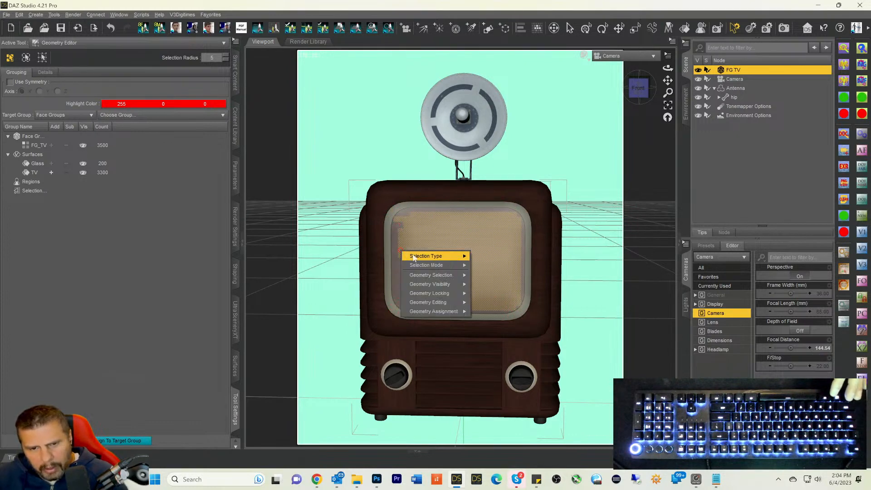
mouse_move(436, 278)
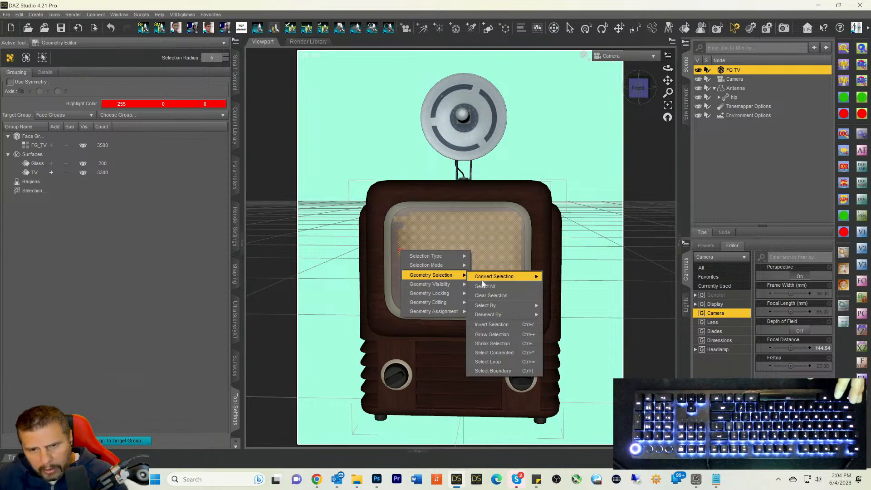
mouse_move(494, 306)
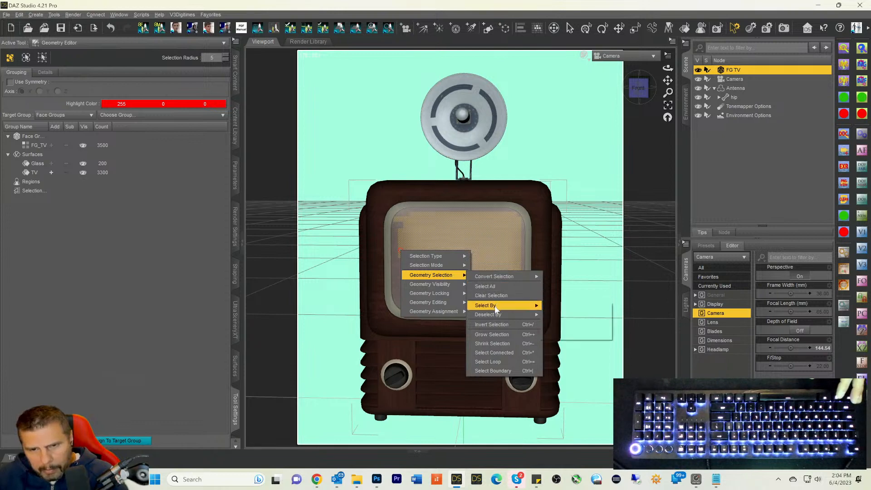
left_click(490, 353)
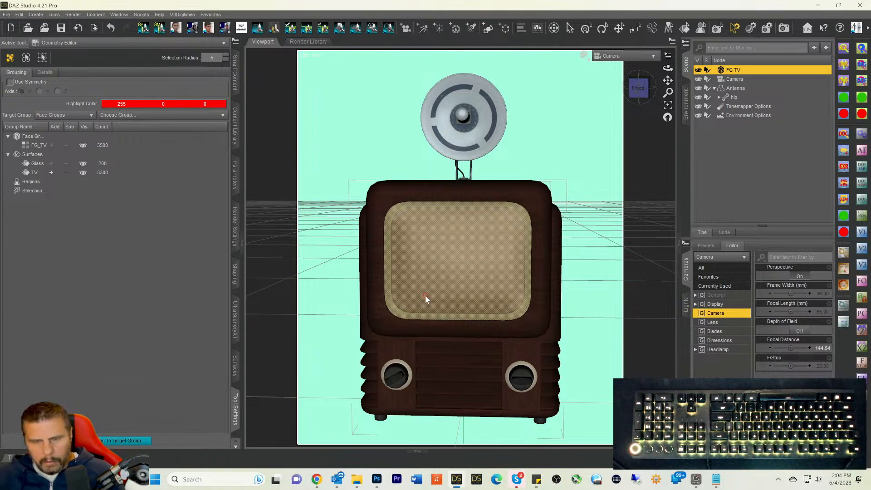
Step: Create a surface from the selected glass polygons of the FG TV and name it TV Screen
right_click(415, 261)
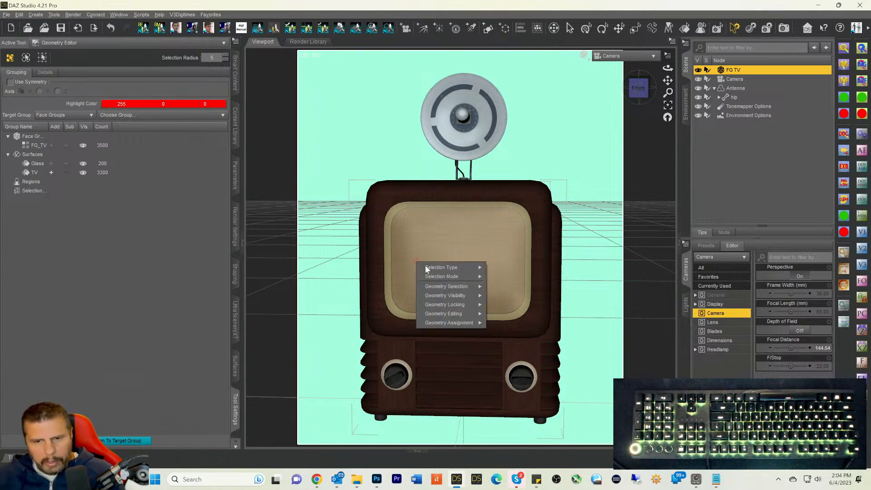
mouse_move(452, 323)
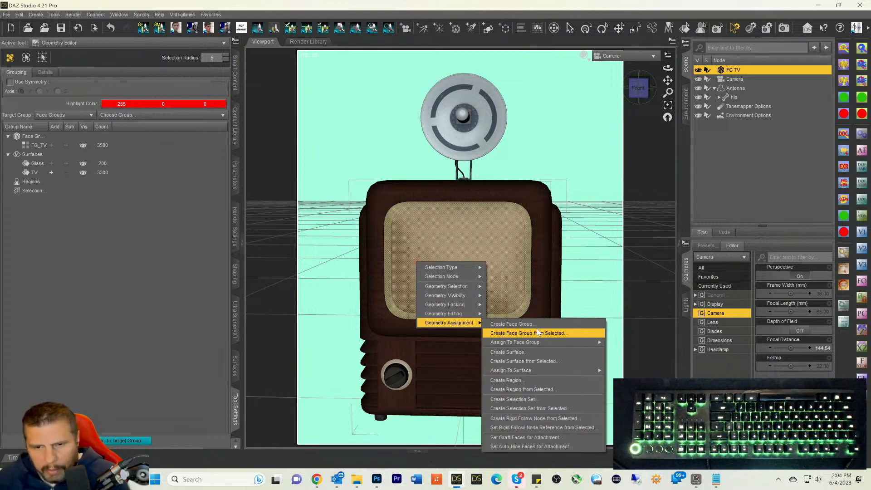
left_click(516, 362)
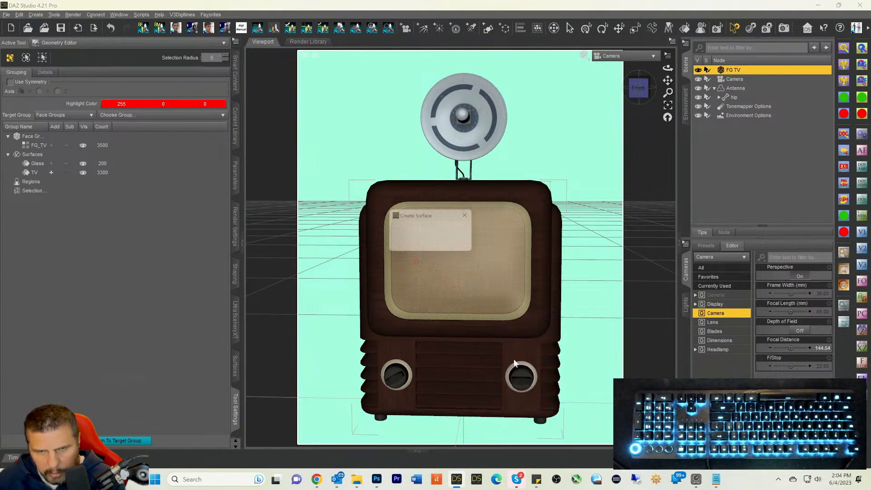
left_click(422, 236)
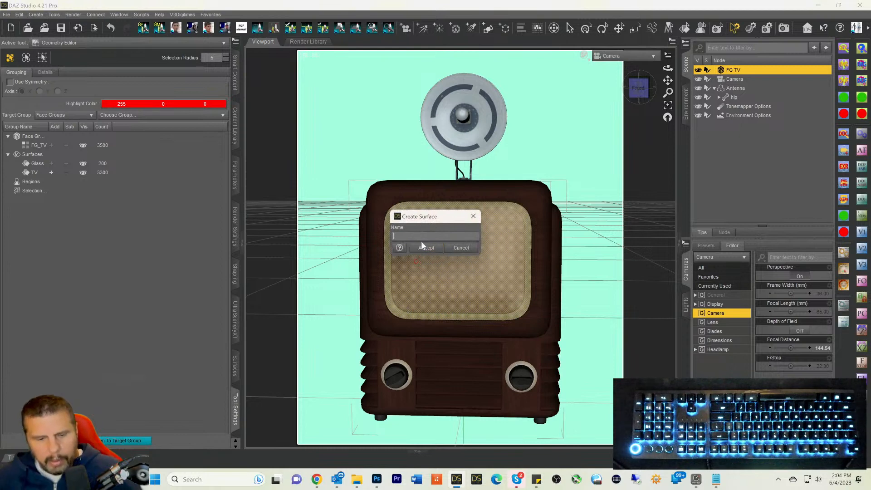
type("TV")
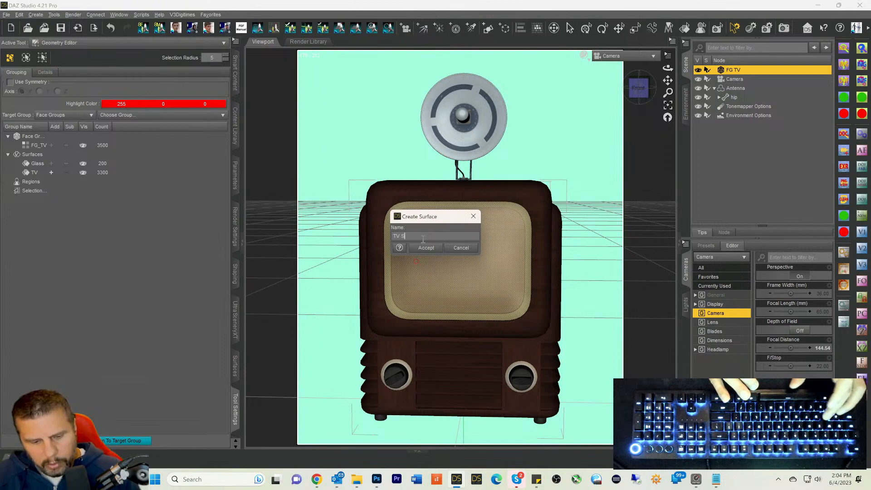
type(" Screen")
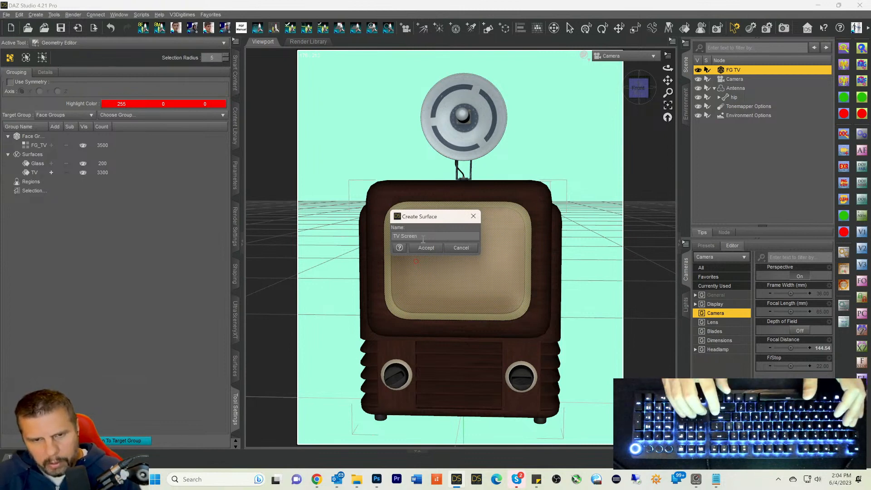
key("Return")
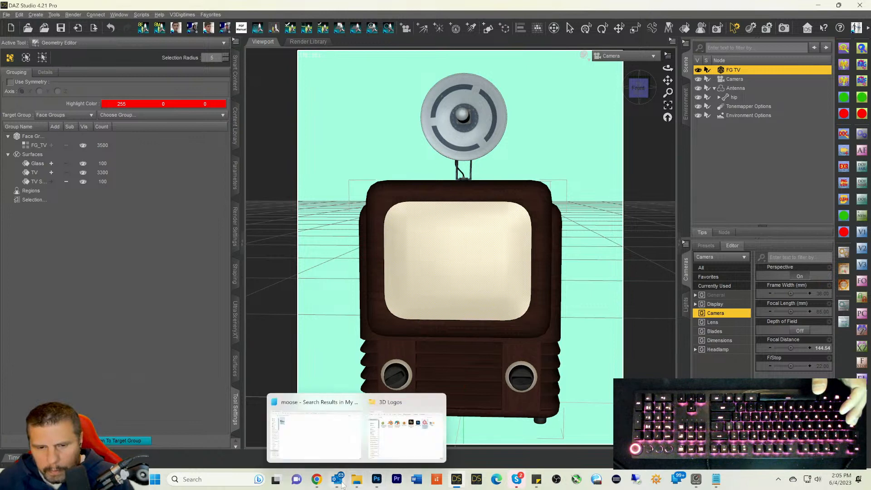
mouse_move(339, 485)
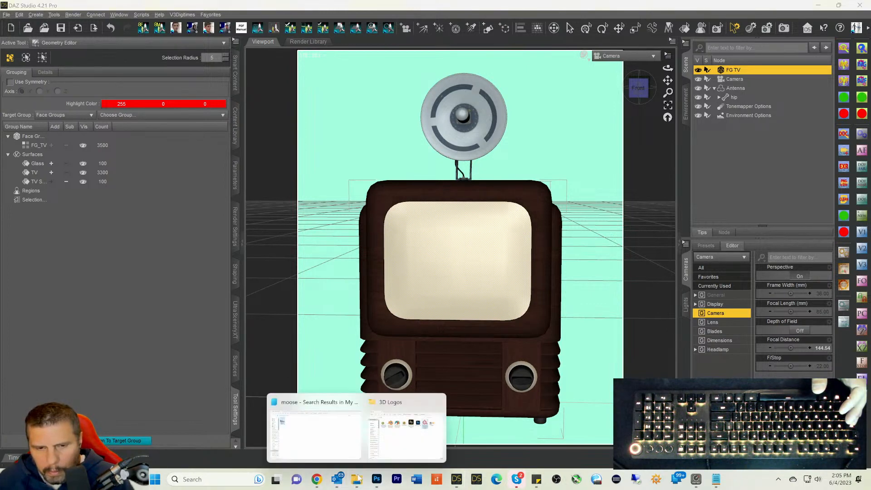
mouse_move(397, 435)
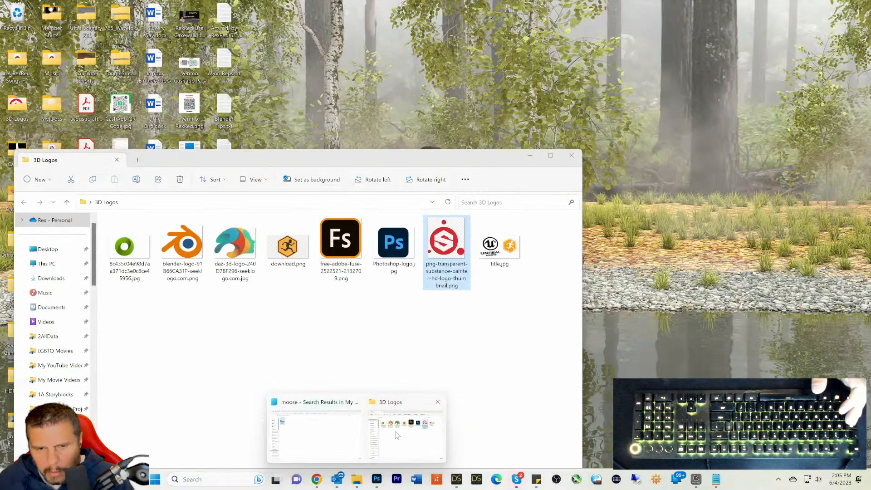
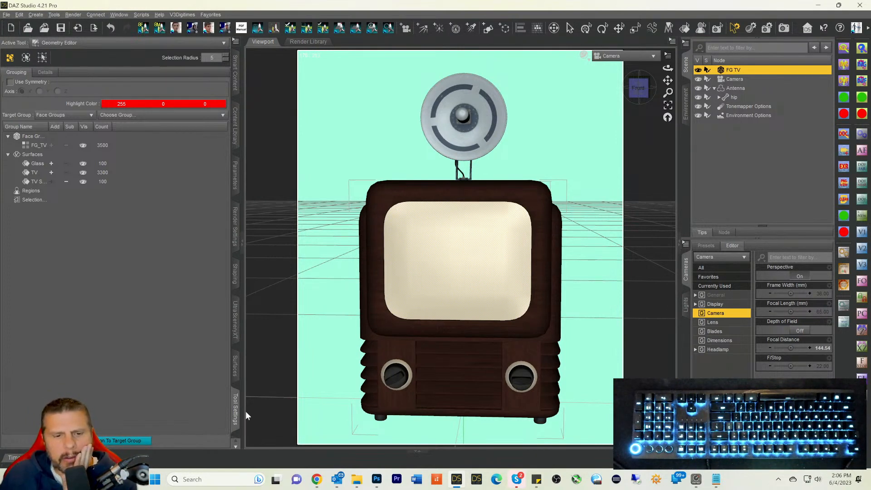
Step: Compare the shader settings of the FG TV's TV Screen, Glass and TV surfaces
left_click(234, 370)
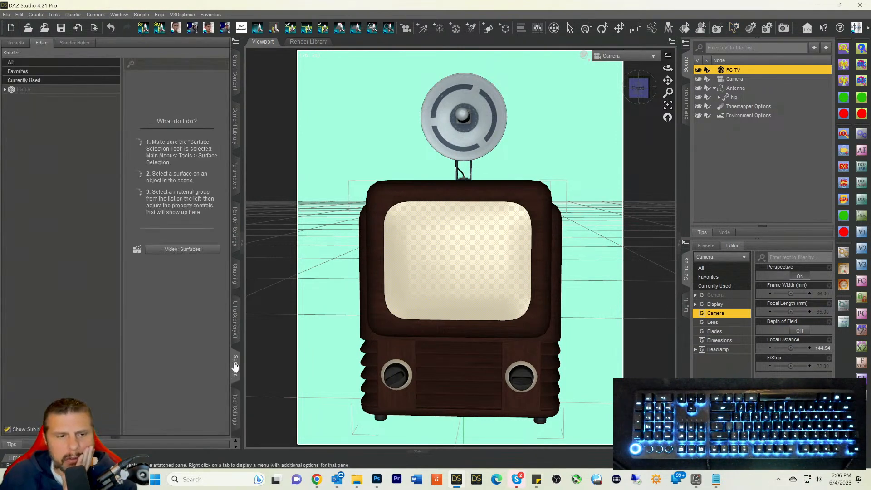
left_click(5, 90)
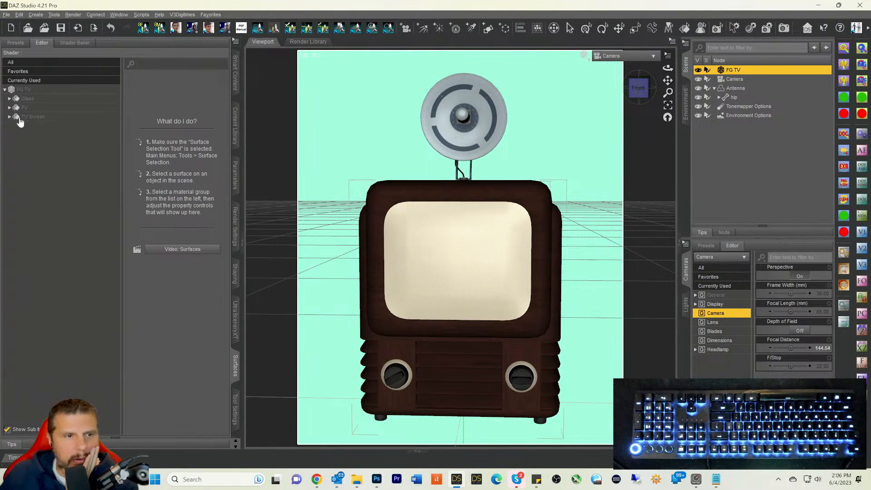
left_click(28, 117)
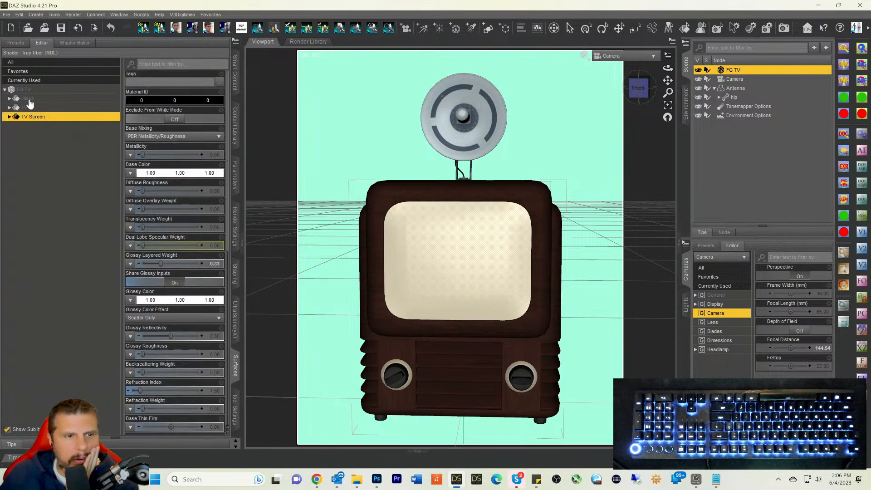
left_click(29, 102)
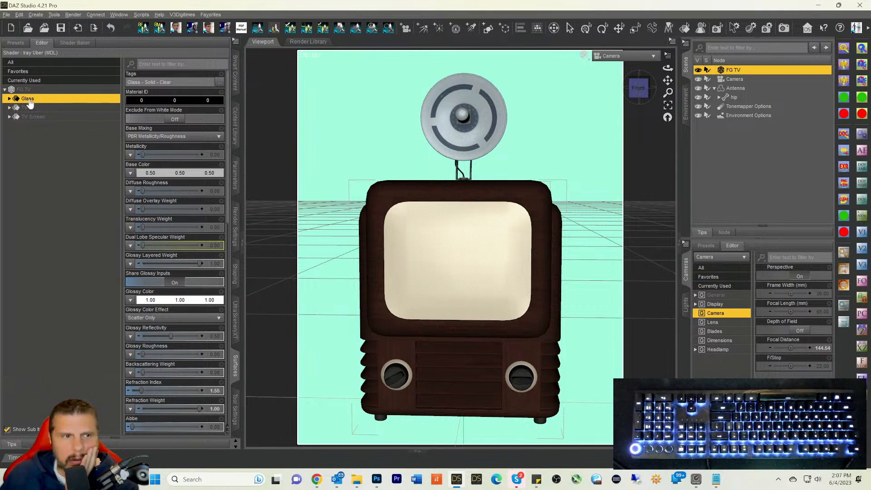
left_click(25, 108)
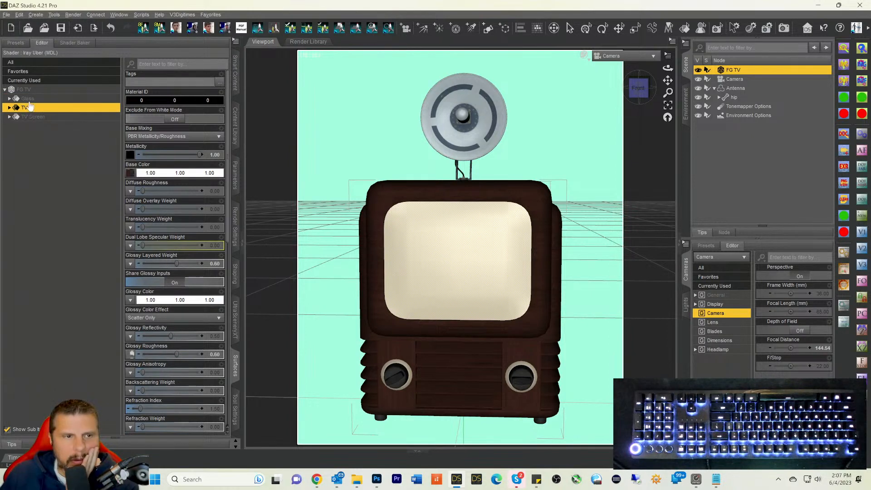
left_click(30, 117)
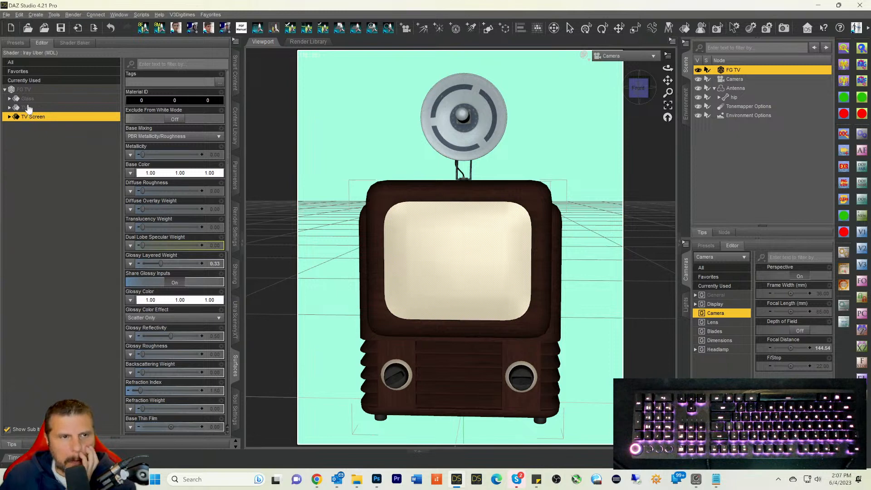
left_click(28, 99)
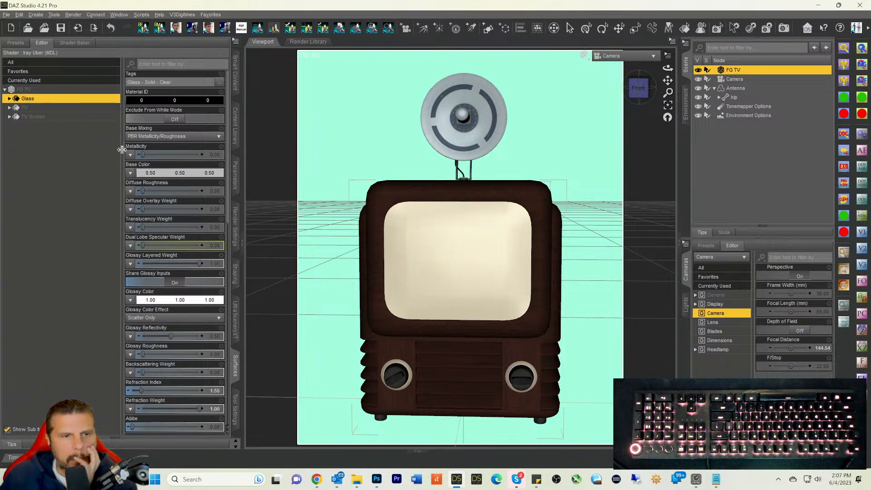
Step: Browse to the Desktop folder for a Base Color image for the TV Screen surface
left_click(31, 117)
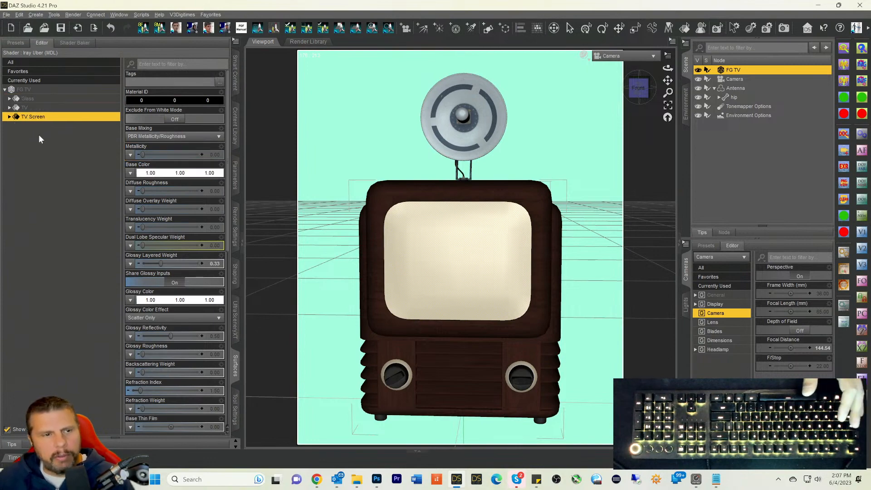
left_click(130, 173)
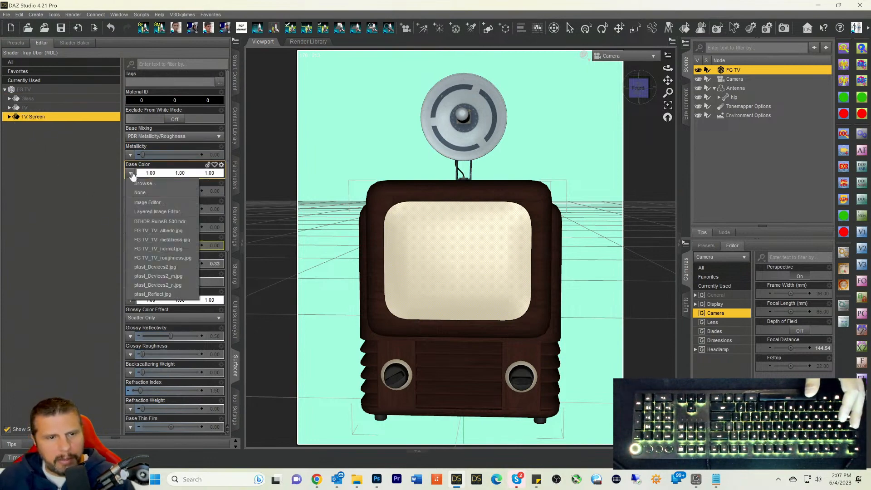
left_click(141, 184)
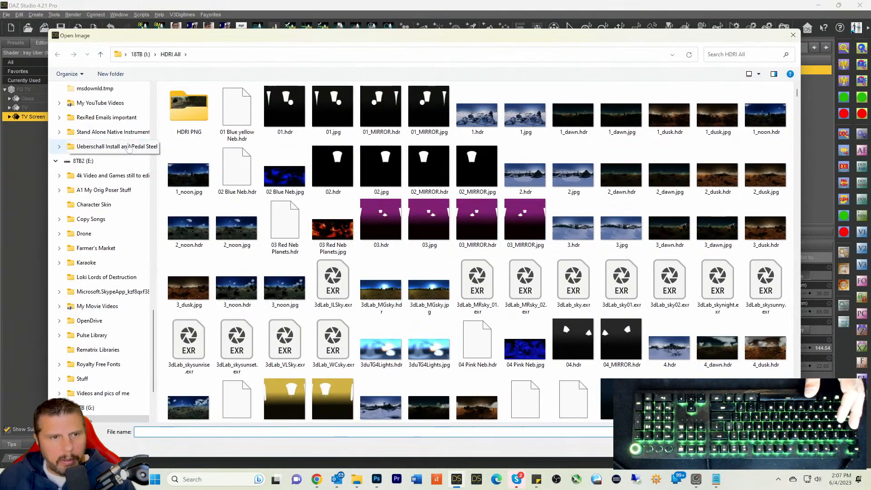
scroll(122, 137, "up", 2)
scroll(120, 135, "up", 10)
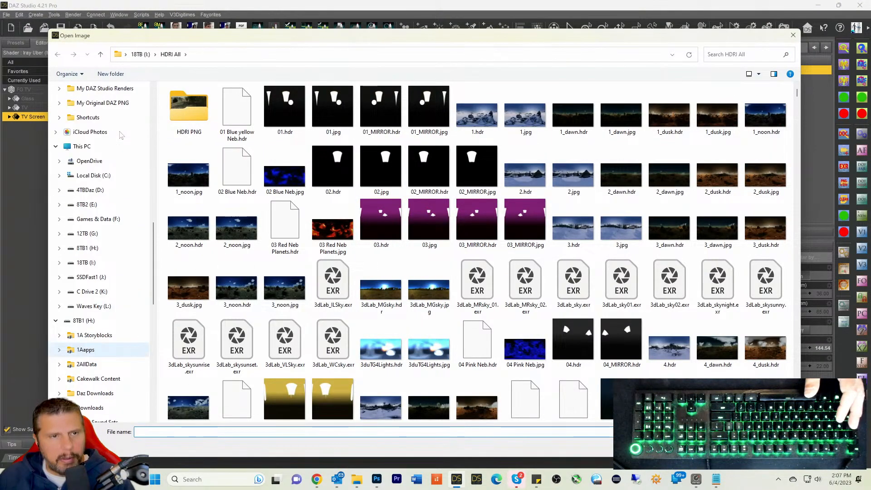
scroll(119, 133, "up", 10)
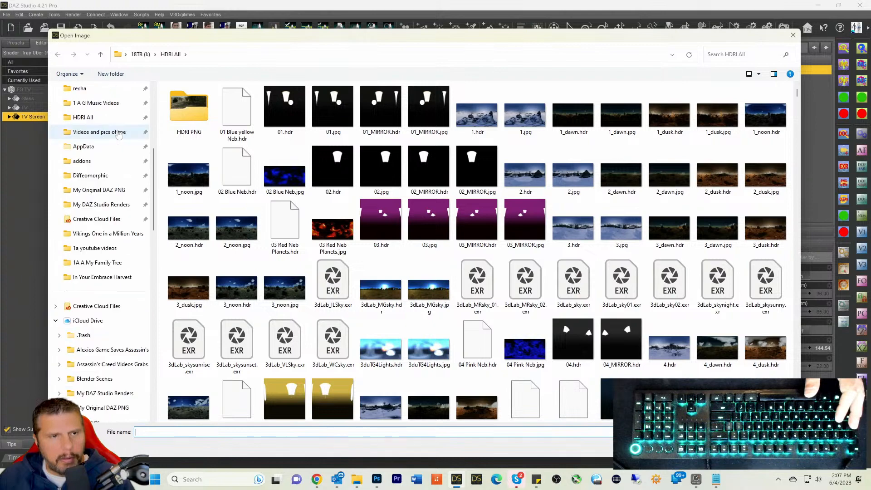
scroll(118, 132, "up", 5)
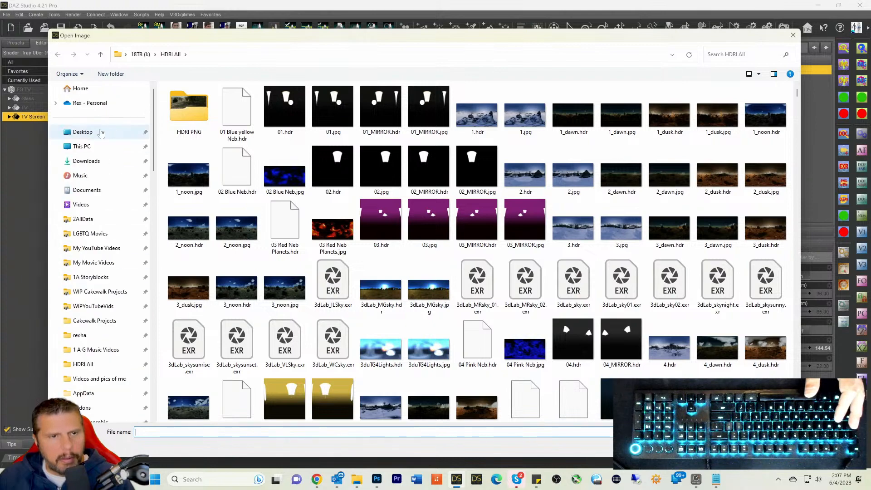
left_click(101, 132)
scroll(429, 192, "down", 7)
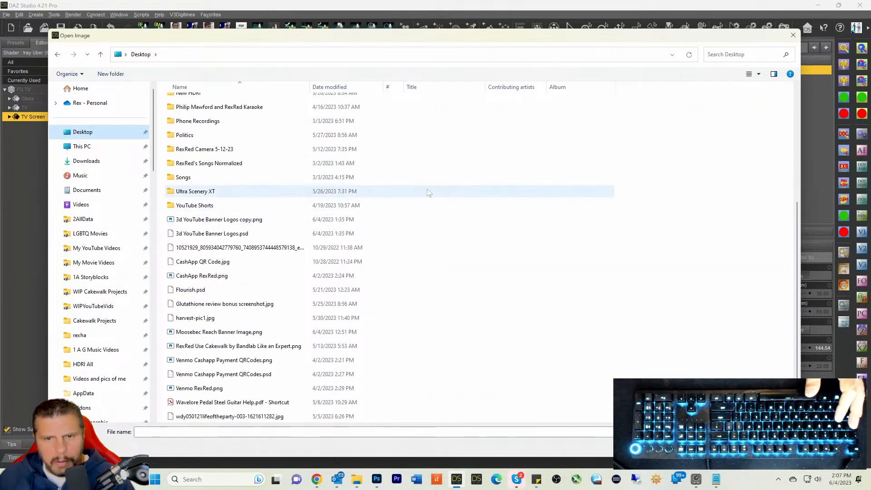
right_click(621, 214)
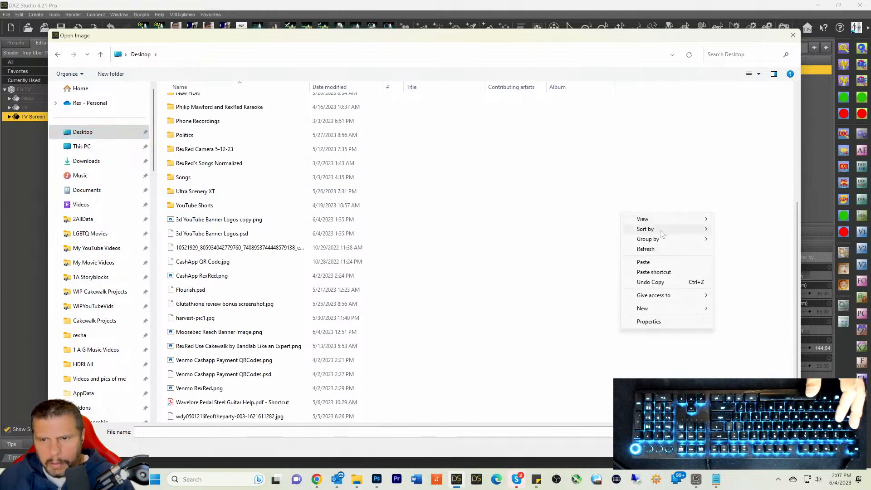
left_click(210, 248)
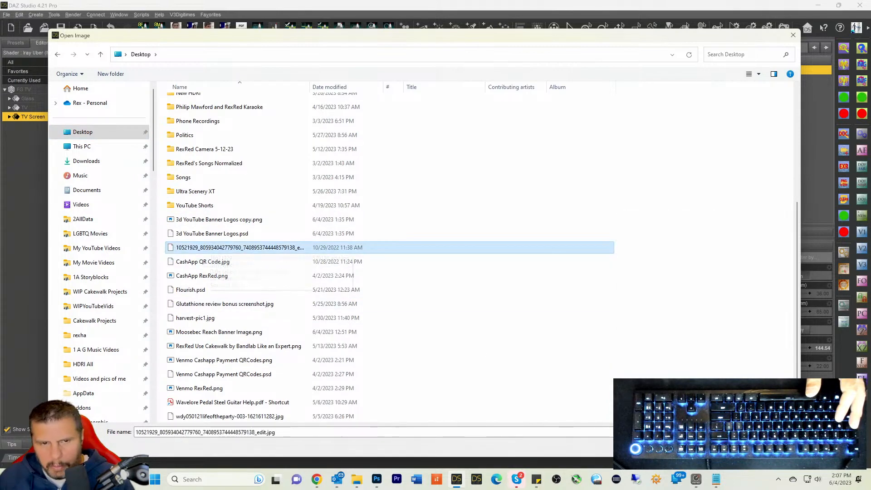
left_click(731, 448)
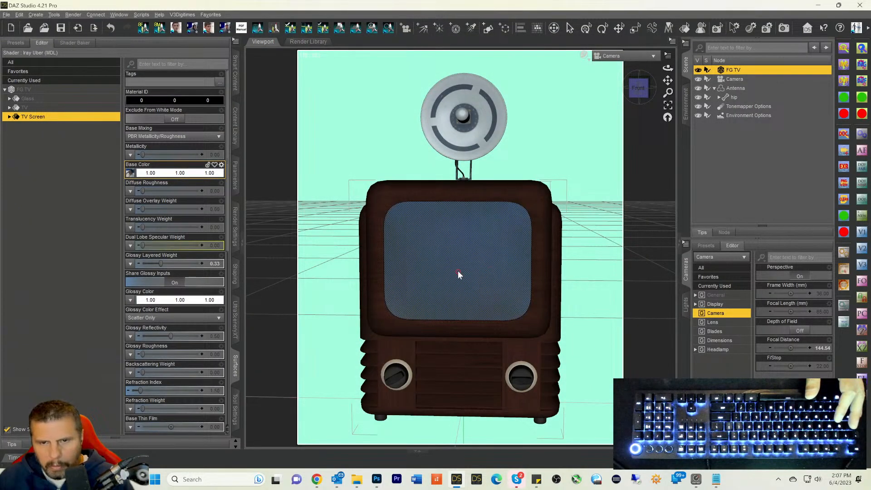
scroll(168, 270, "down", 6)
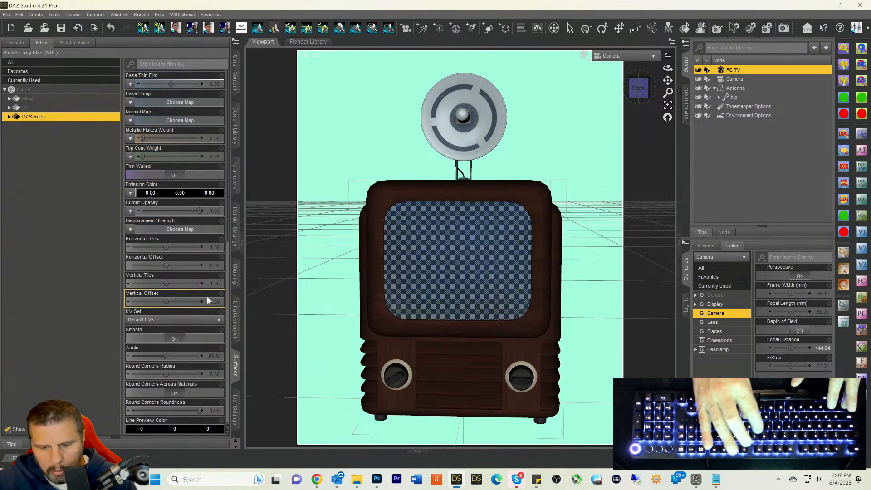
key("ctrl+0")
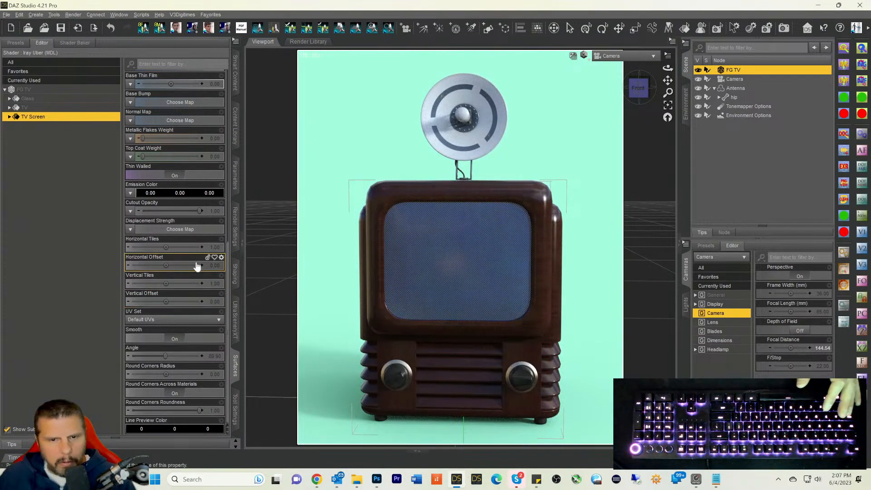
Step: Minimize DAZ Studio and rename the long-numbered _edit.jpg image on the Windows desktop to RexRed.jpg
left_click(818, 6)
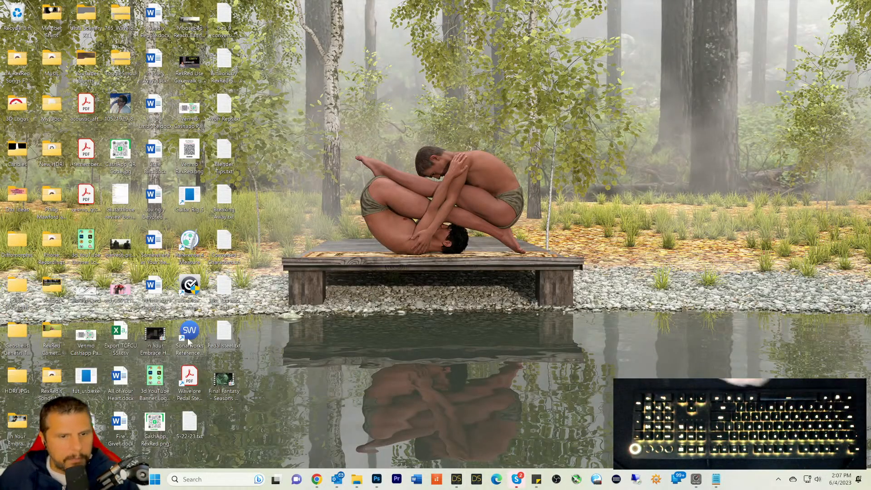
left_click(117, 118)
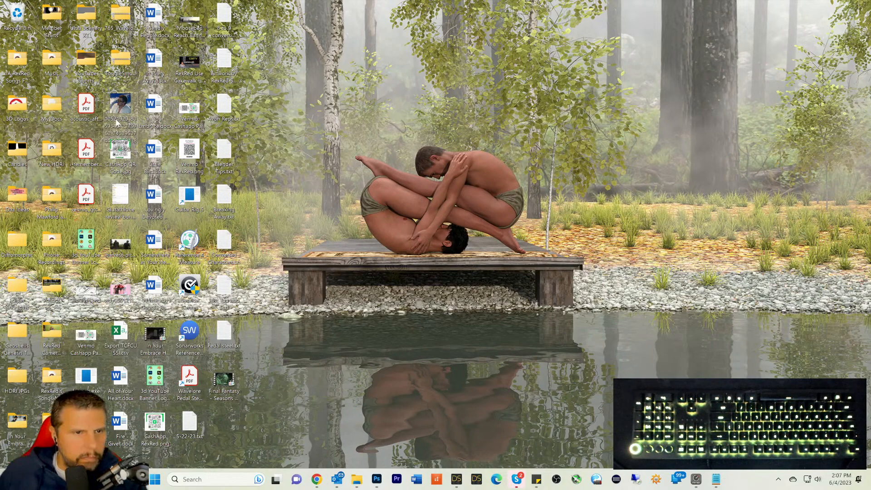
key("F2")
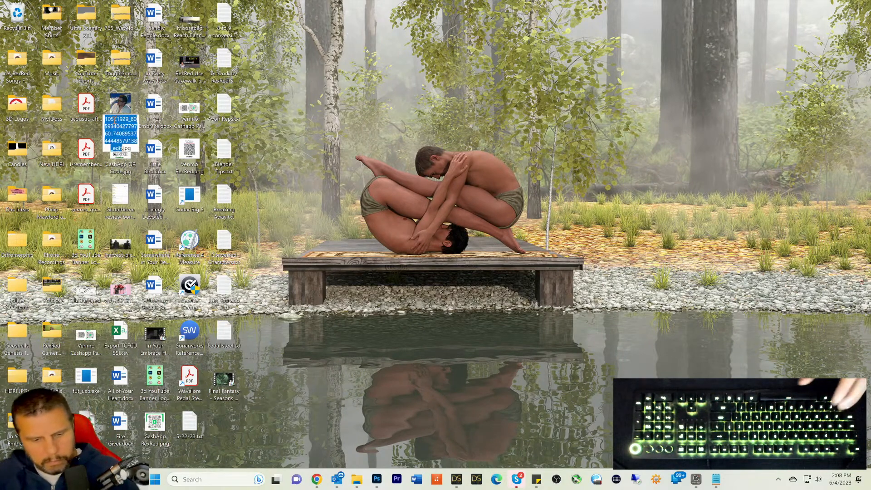
type("RexRed")
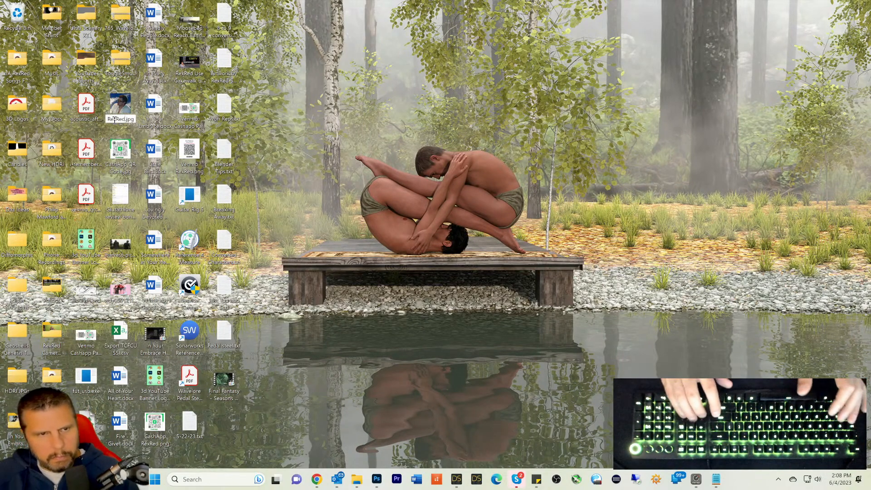
key("Return")
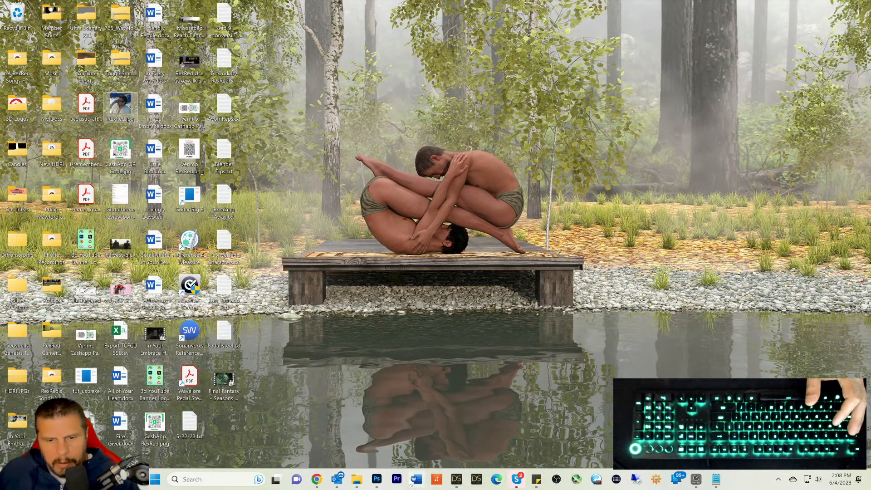
Step: Return to DAZ Studio, reselect the TV Screen surface and open the image choices for its Base Color
left_click(456, 480)
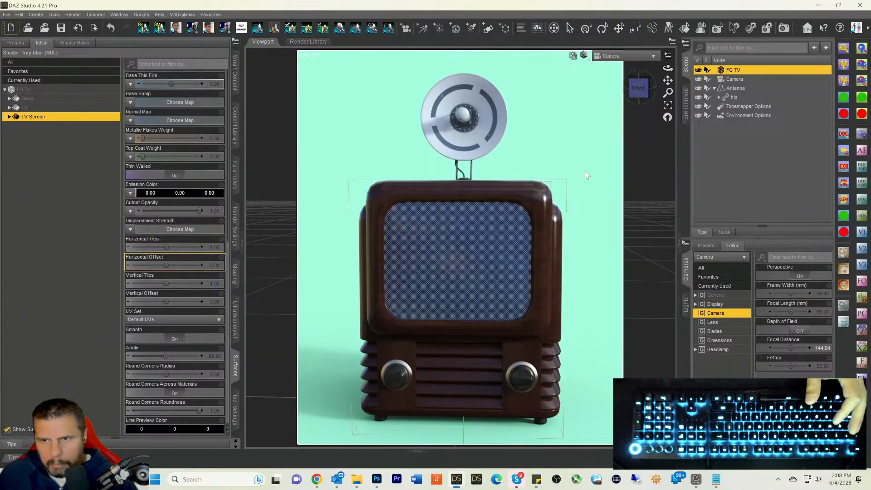
left_click(25, 108)
left_click(27, 99)
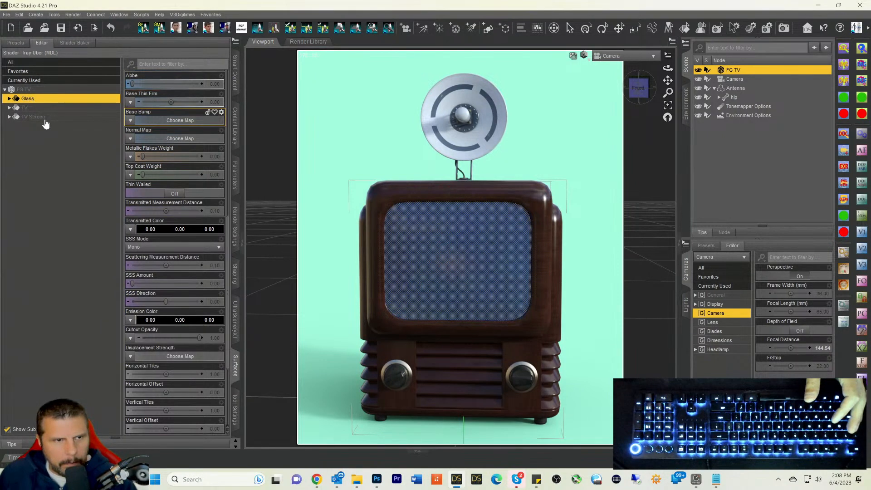
left_click(44, 119)
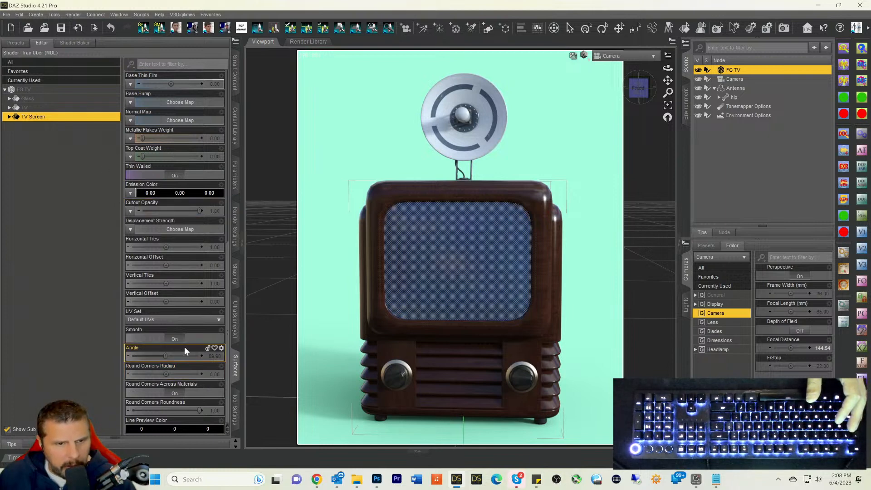
scroll(169, 349, "up", 10)
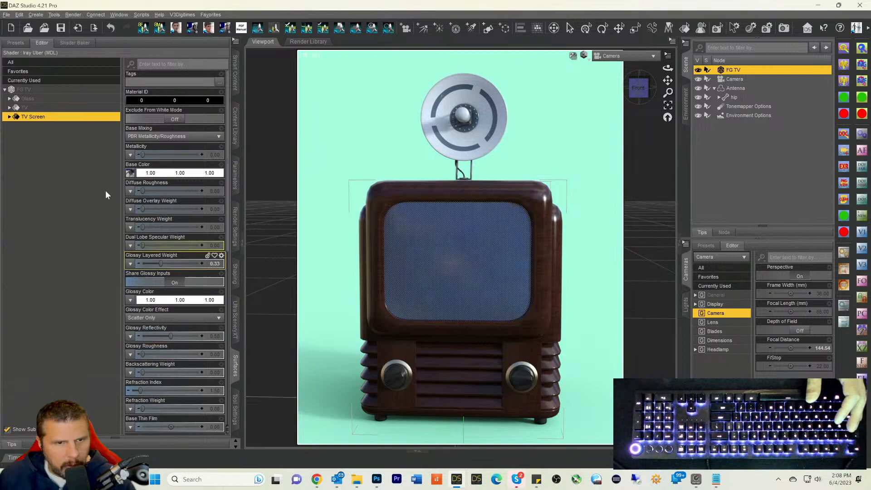
left_click(129, 173)
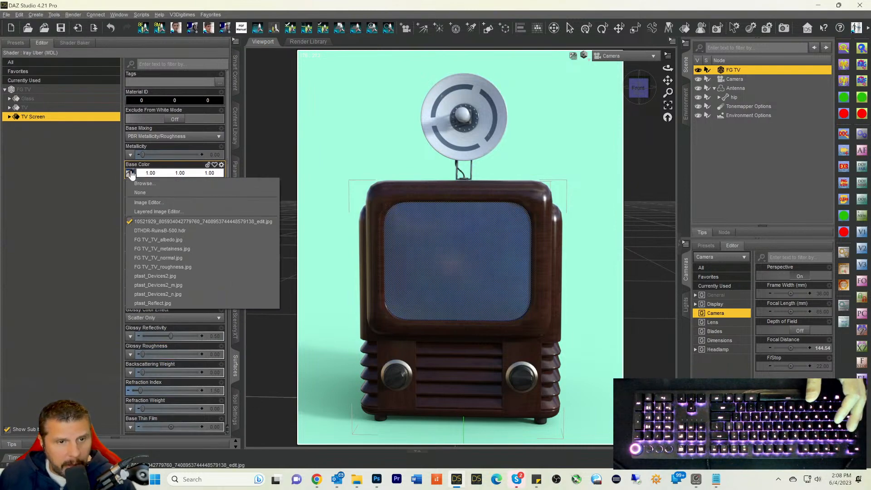
Step: Load RexRed.jpg from the Desktop as the base color map of the TV Screen surface
left_click(136, 180)
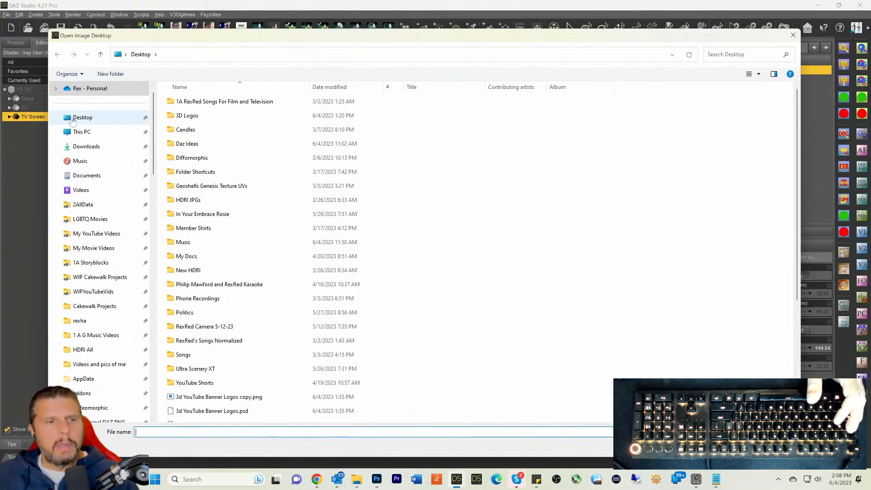
left_click(73, 119)
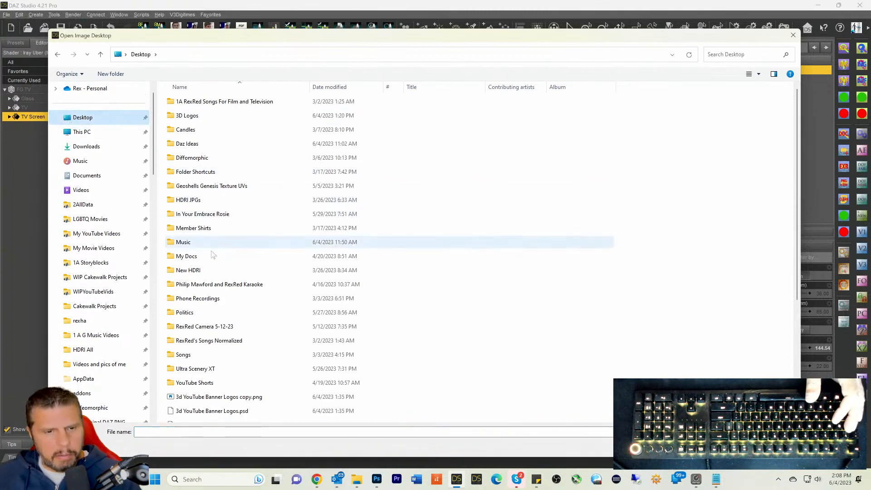
scroll(199, 304, "down", 4)
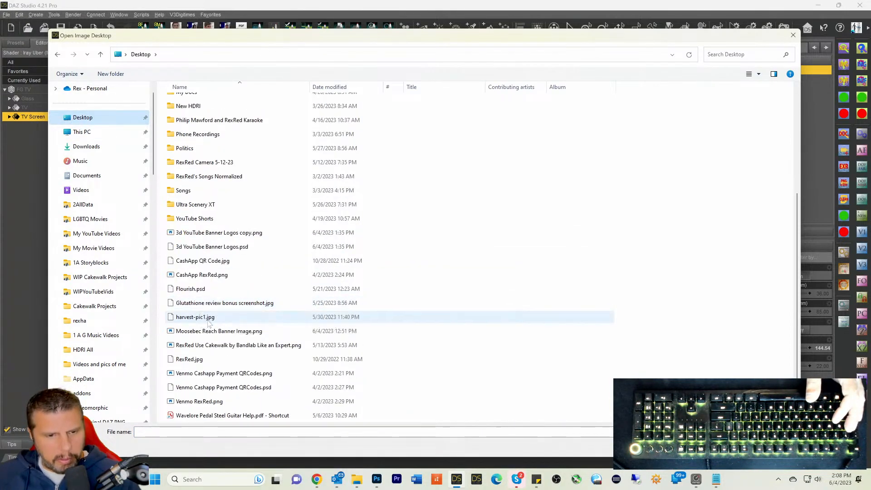
left_click(183, 359)
double_click(184, 359)
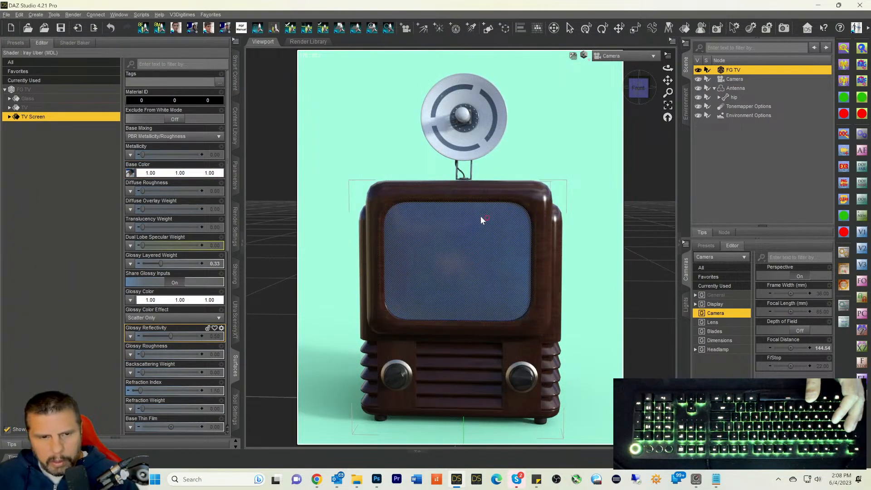
Step: Fit the TV Screen image with horizontal tiles 8.37 and offset 0.011, vertical tiles 8.84 and offset -0.69, and preview it in Iray
scroll(158, 346, "down", 10)
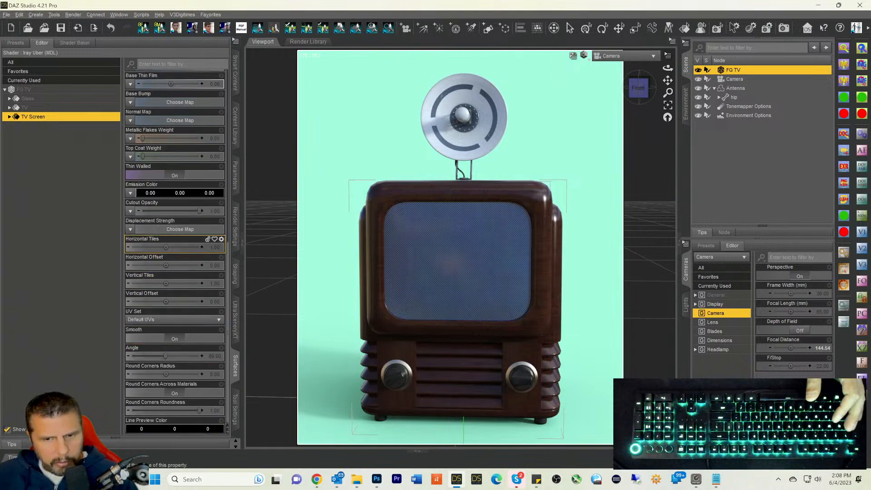
left_click_drag(166, 247, 170, 248)
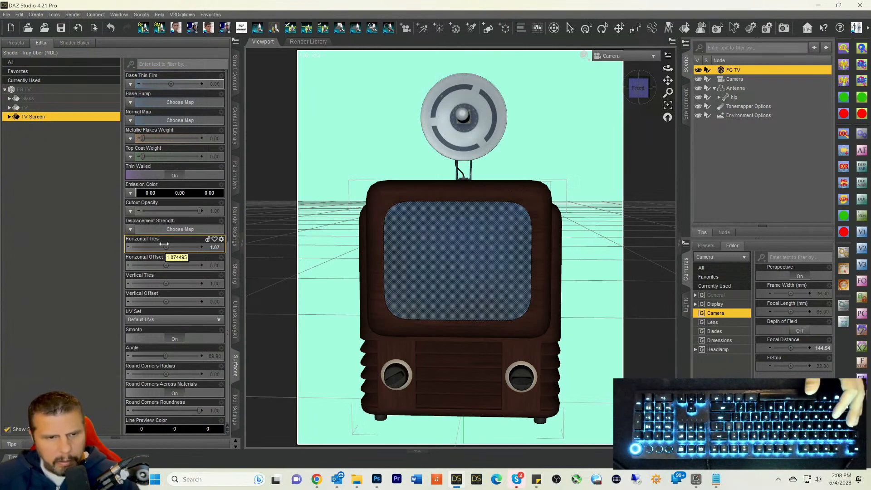
left_click_drag(183, 248, 188, 247)
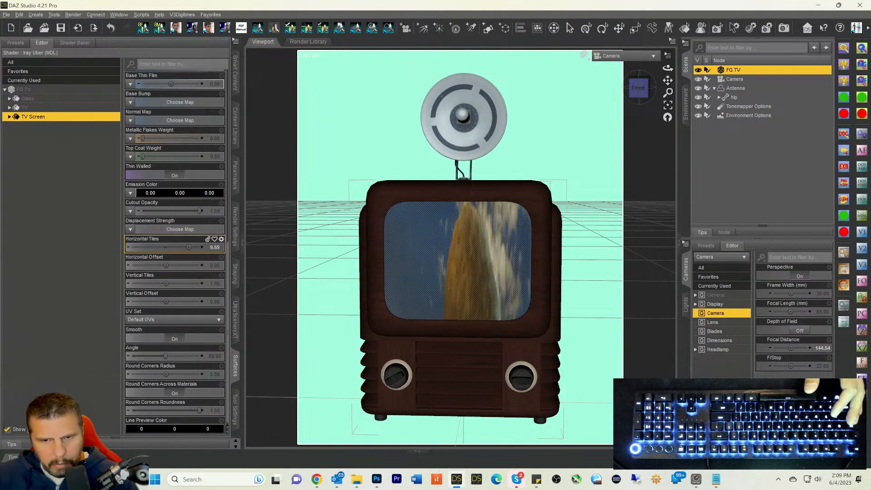
left_click_drag(163, 284, 168, 283)
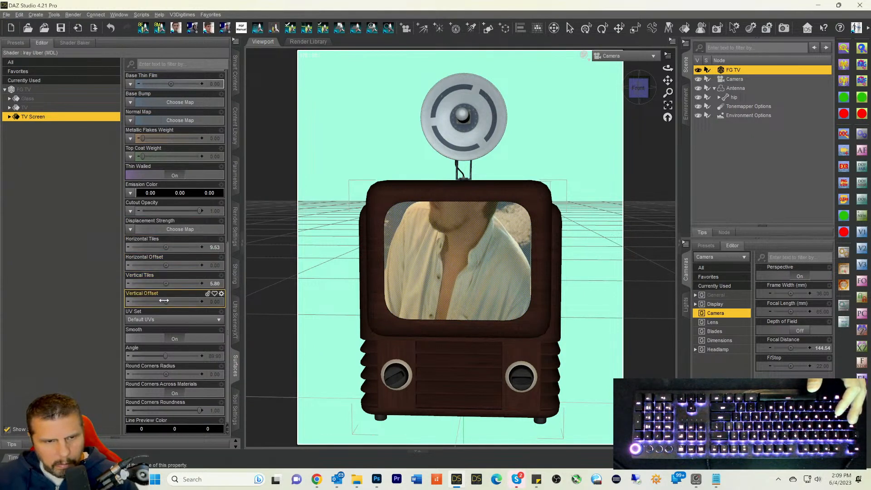
left_click_drag(174, 283, 168, 301)
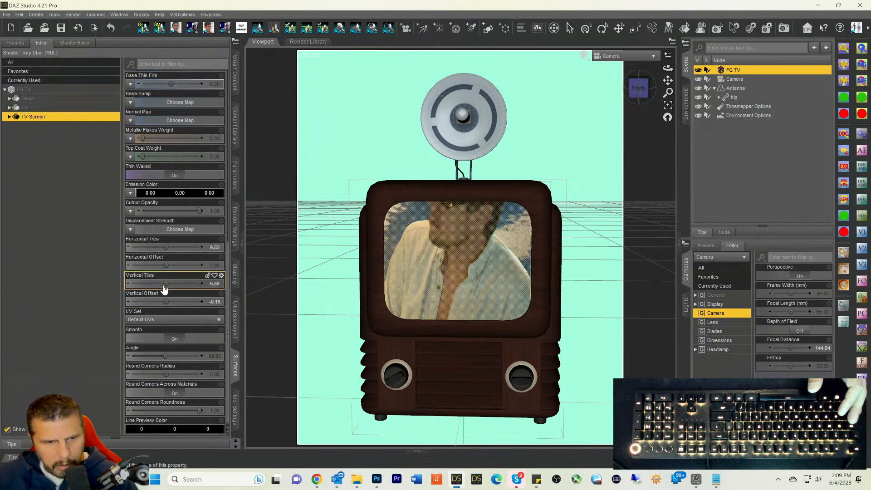
left_click_drag(165, 265, 149, 247)
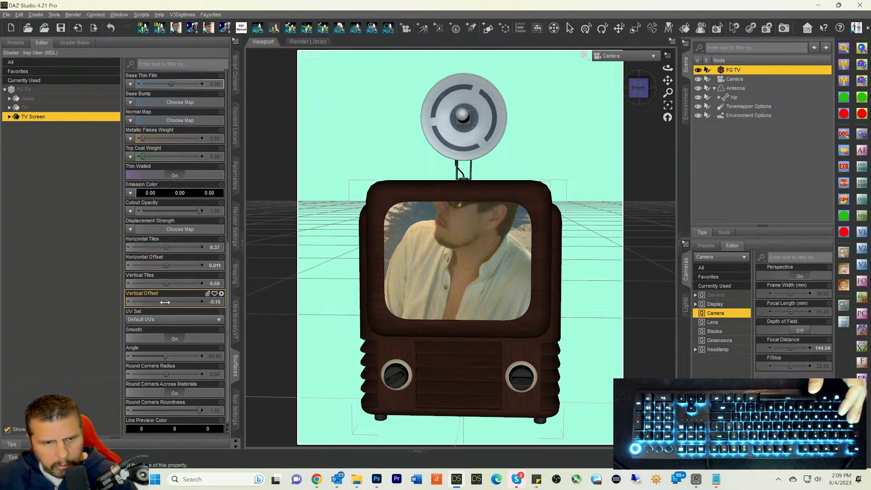
mouse_move(166, 283)
left_mouse_down()
mouse_move(149, 284)
mouse_move(166, 284)
left_mouse_up()
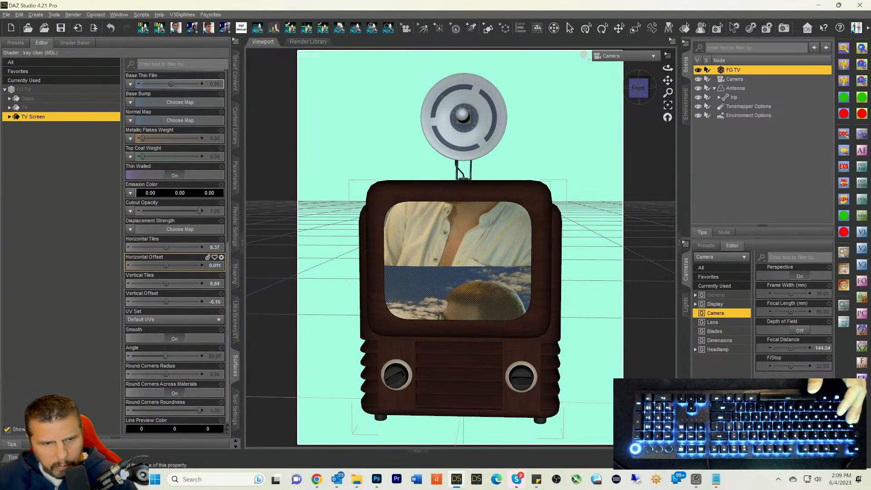
left_click_drag(165, 301, 156, 302)
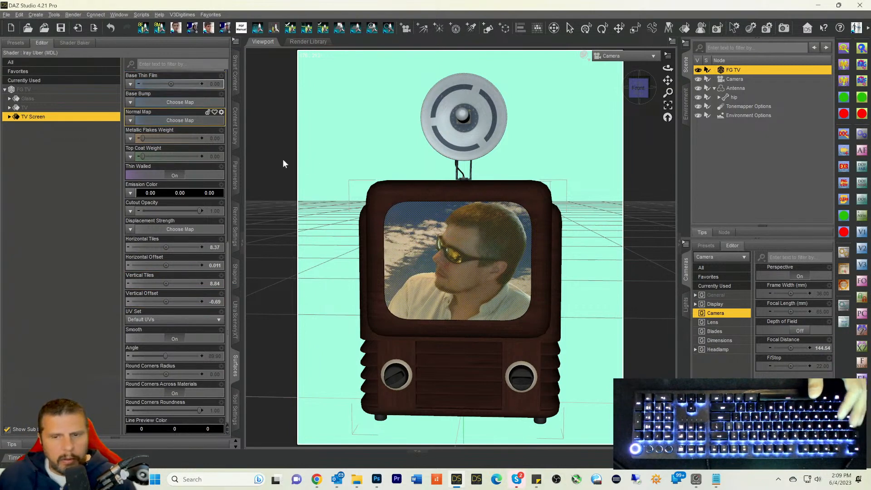
key("ctrl+0")
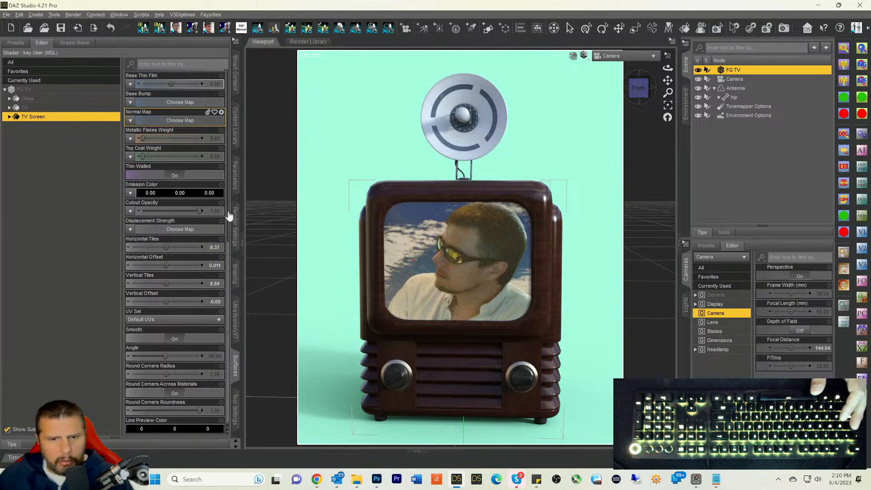
Step: Try a cutout opacity of 0.00 on the Glass surface and on the TV Screen surface
left_click(25, 107)
left_click(27, 99)
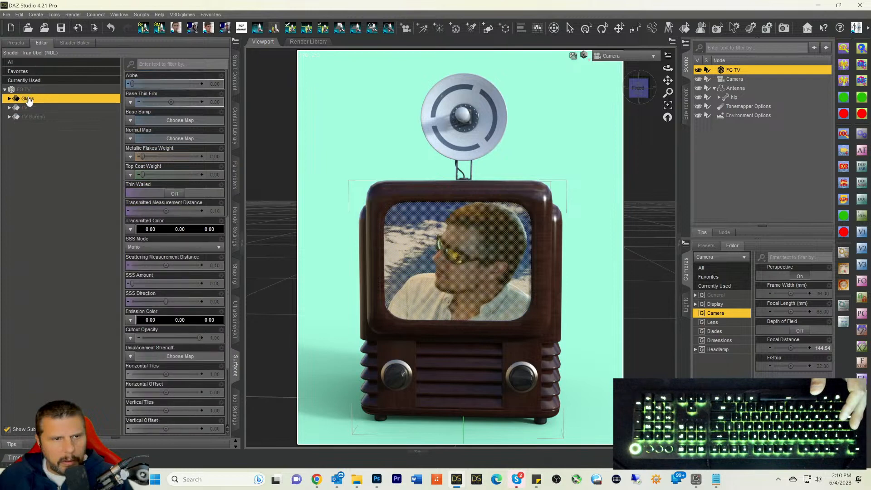
left_click(30, 109)
left_click(29, 100)
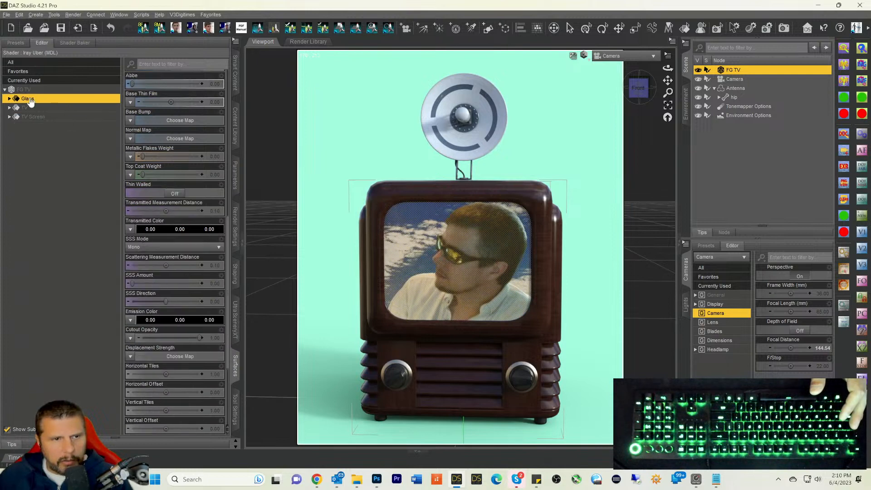
scroll(165, 328, "down", 5)
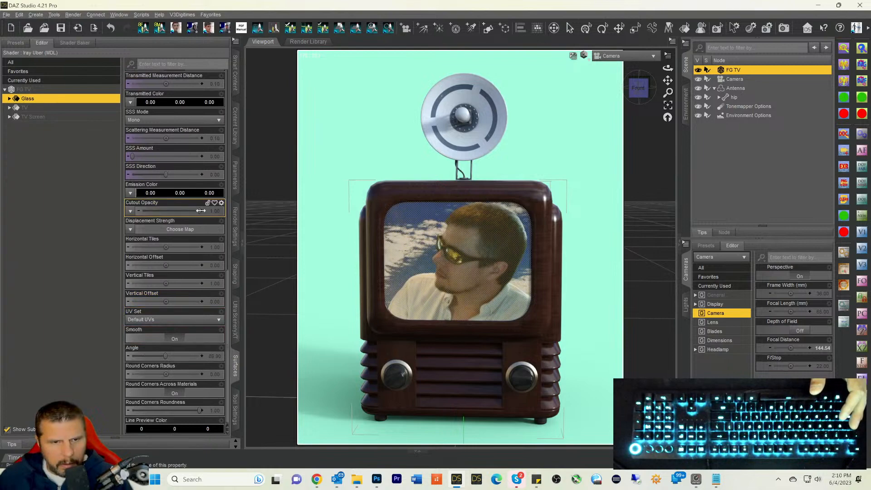
left_click_drag(200, 211, 127, 211)
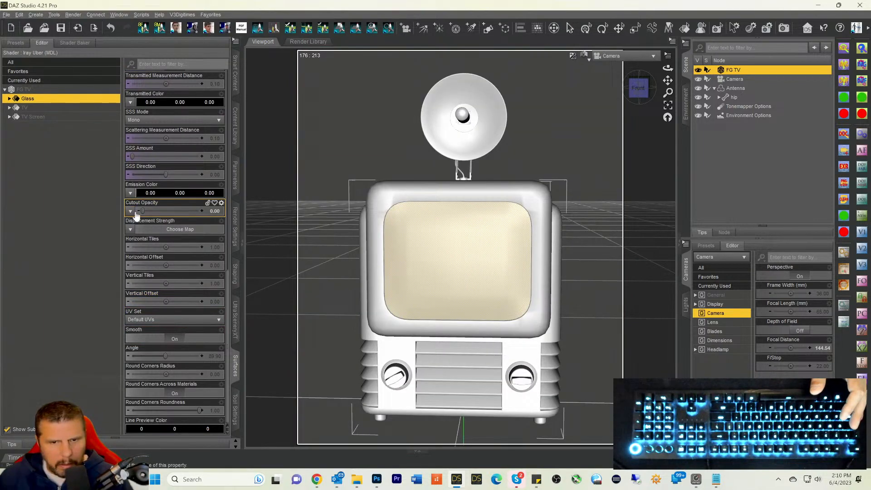
mouse_move(141, 211)
left_mouse_down()
mouse_move(219, 223)
mouse_move(135, 211)
left_mouse_up()
left_click(38, 117)
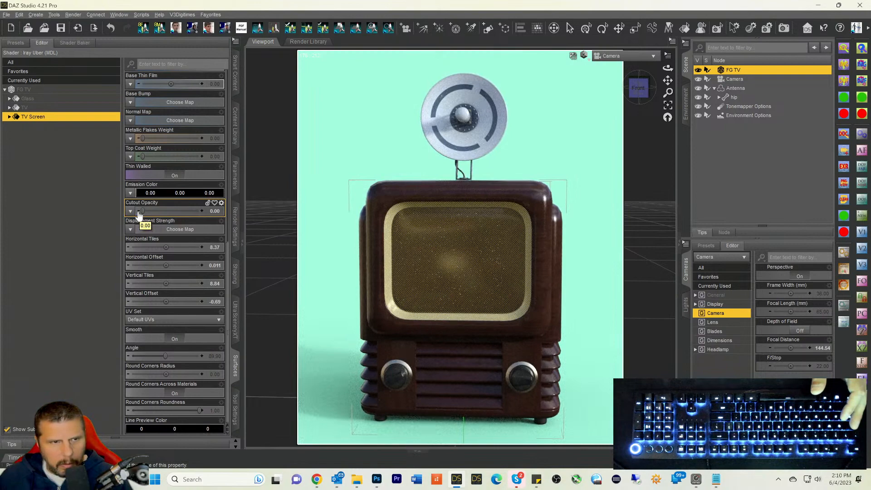
Step: Load RexRed.jpg from the Desktop as the base color map of the Glass surface
left_click(46, 99)
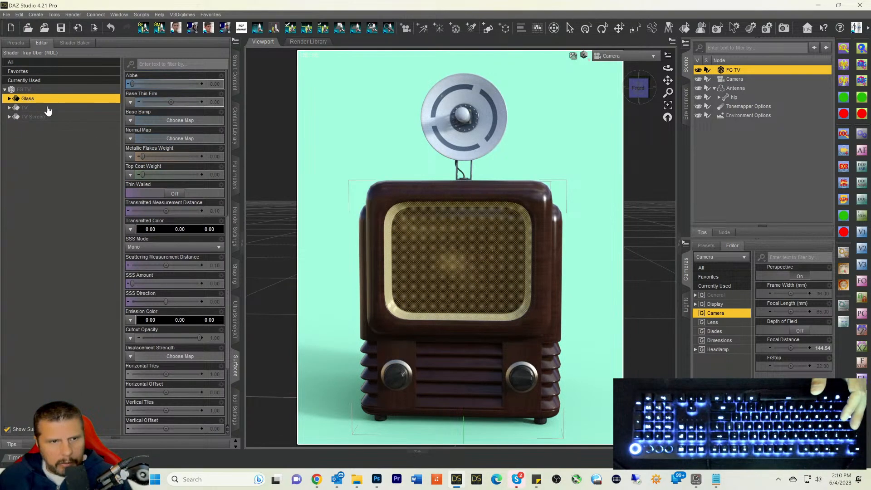
scroll(157, 154, "up", 5)
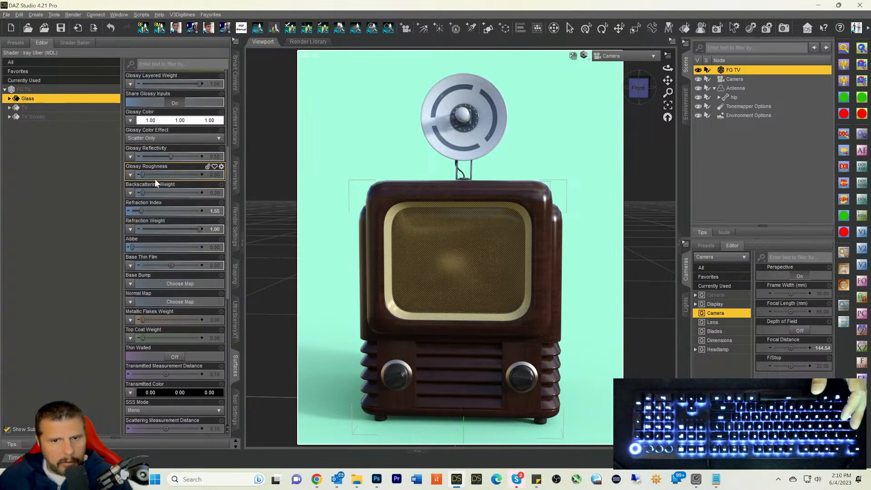
scroll(156, 183, "up", 3)
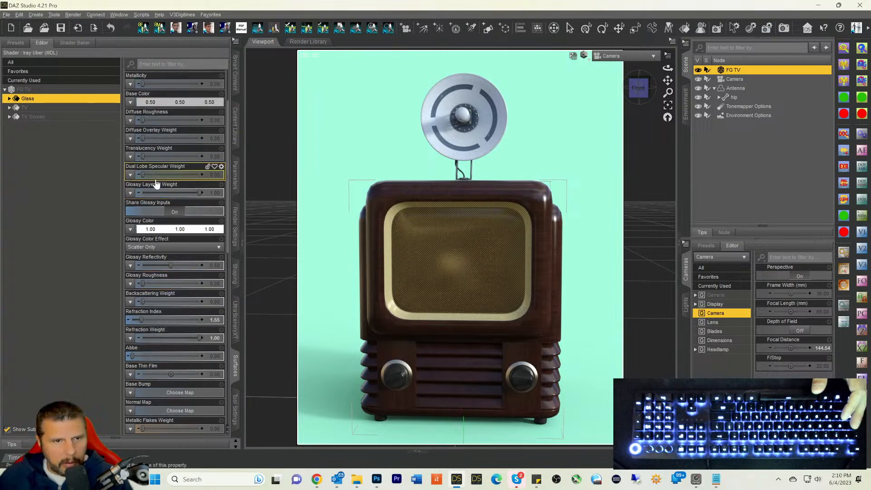
scroll(138, 165, "up", 2)
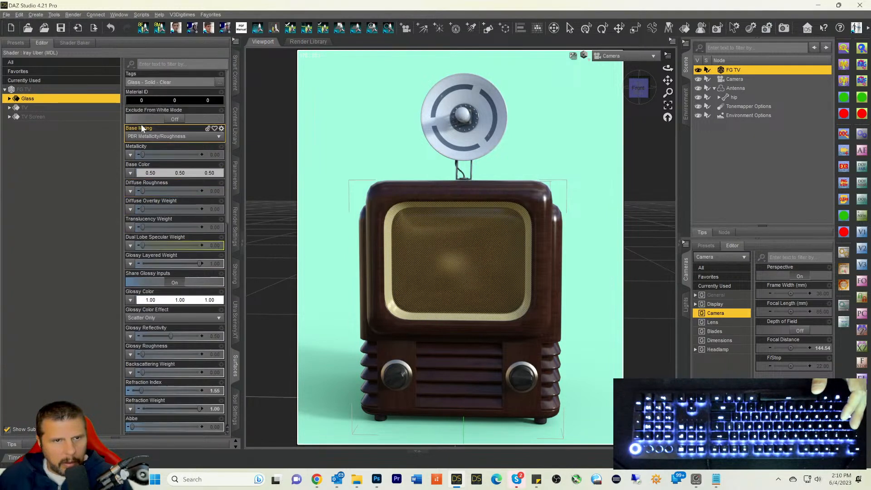
left_click(131, 173)
left_click(148, 184)
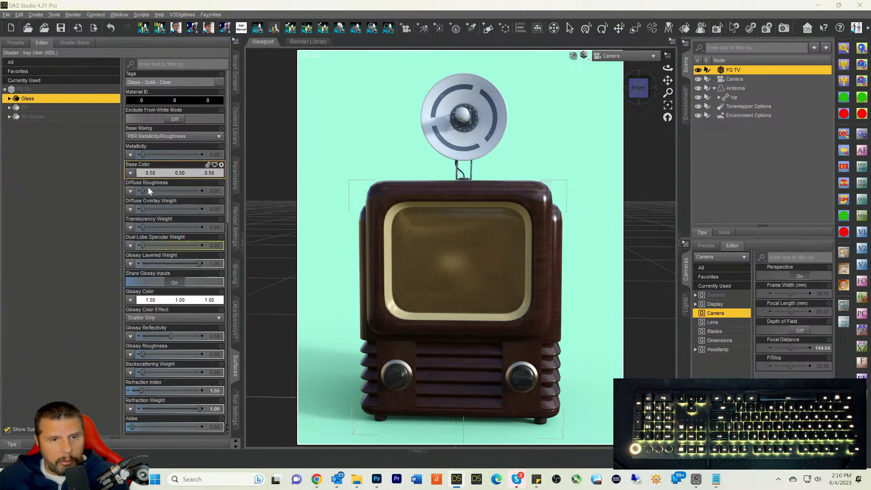
scroll(249, 295, "down", 1)
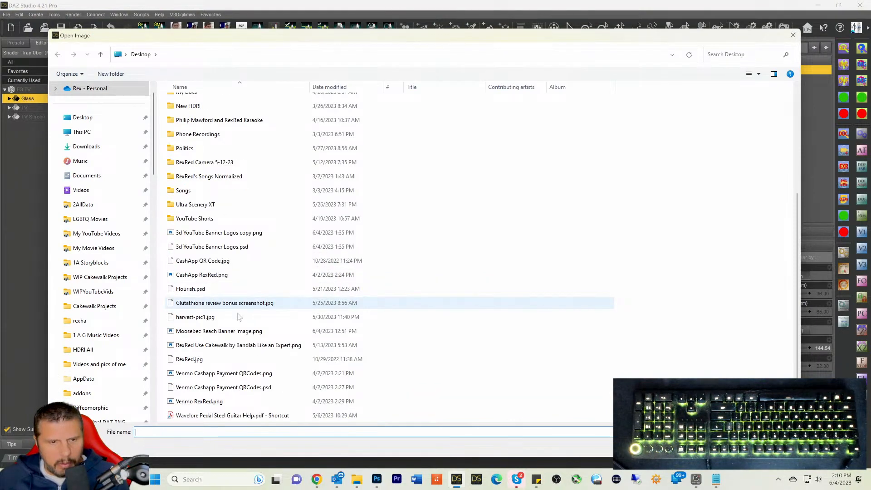
left_click(195, 360)
double_click(189, 360)
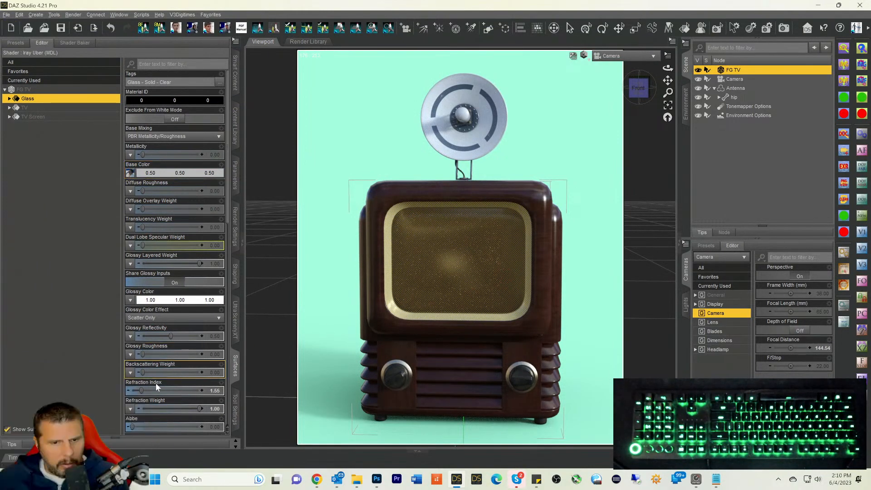
Step: Set the TV Screen surface's cutout opacity back to 1.00
left_click(35, 117)
scroll(179, 242, "down", 10)
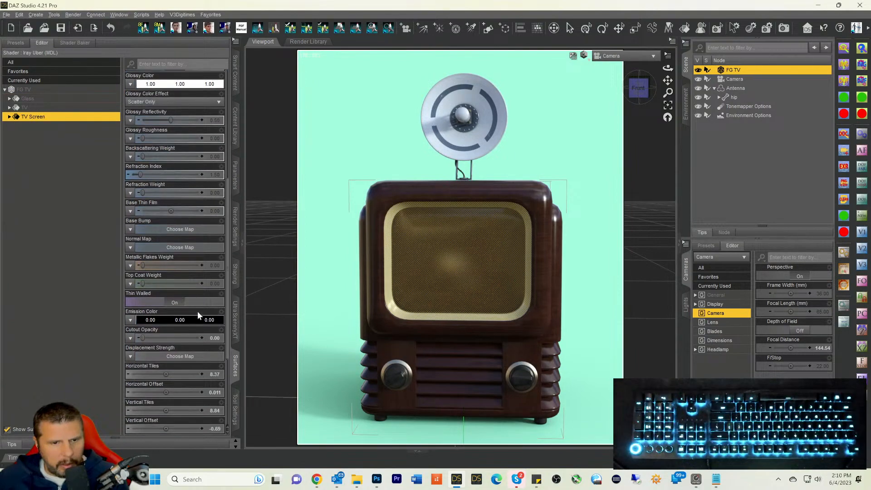
left_click_drag(143, 282, 275, 306)
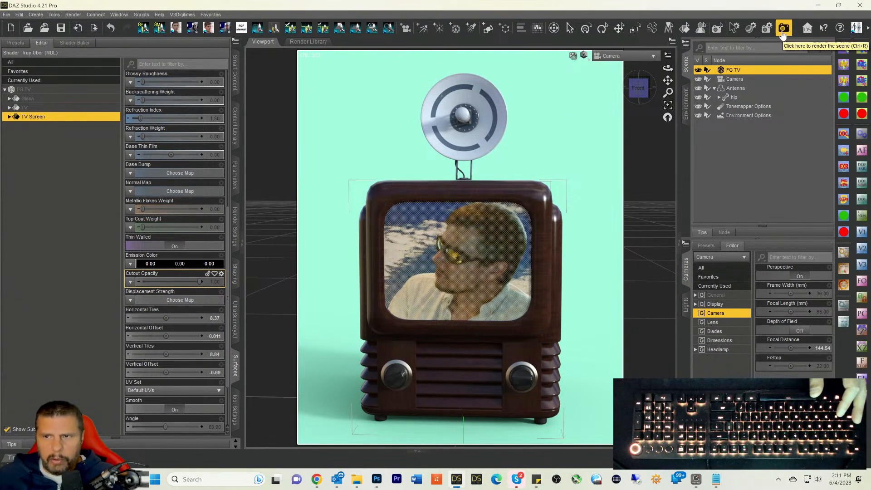
Step: Review the optimization and progressive rendering settings and render the scene
left_click(234, 226)
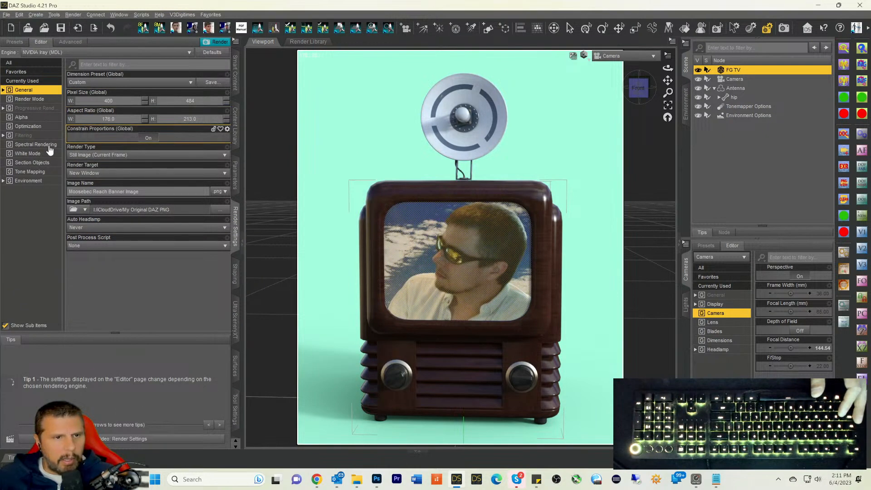
left_click(28, 128)
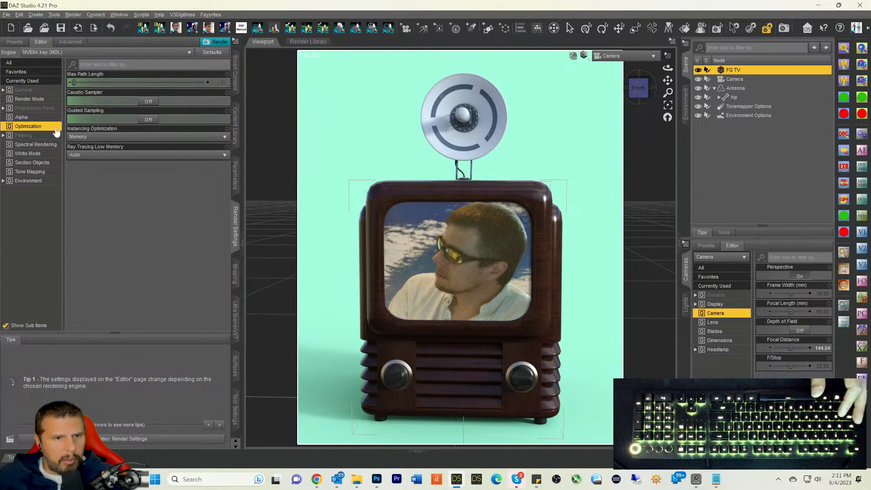
left_click(34, 108)
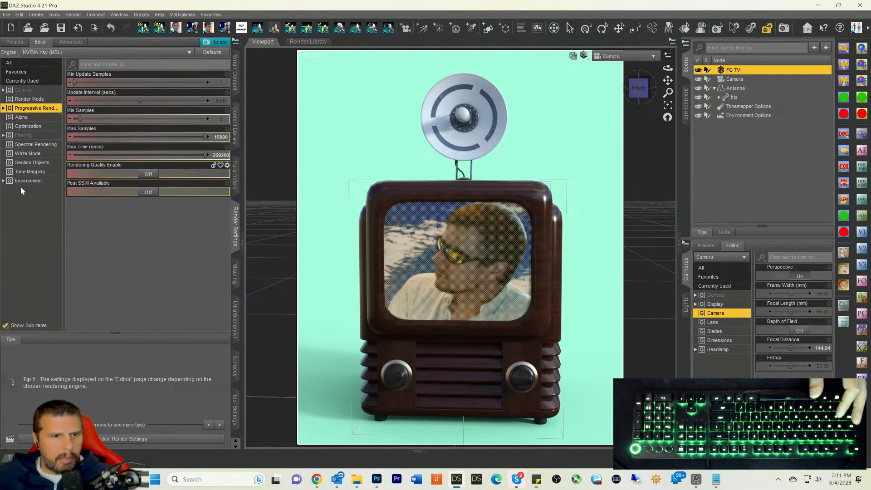
left_click(782, 28)
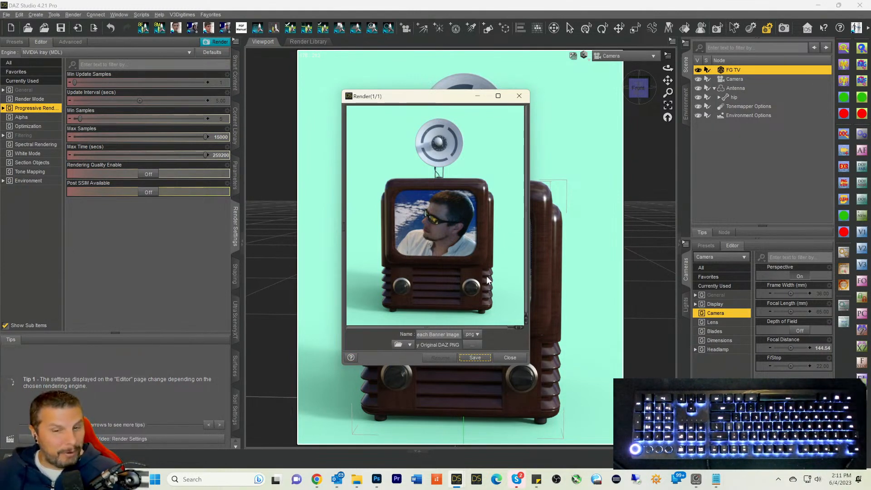
Step: Keep the existing banner file from being overwritten and save the render as a PNG named RexTV Image in the My Original DAZ PNG folder
left_click(475, 359)
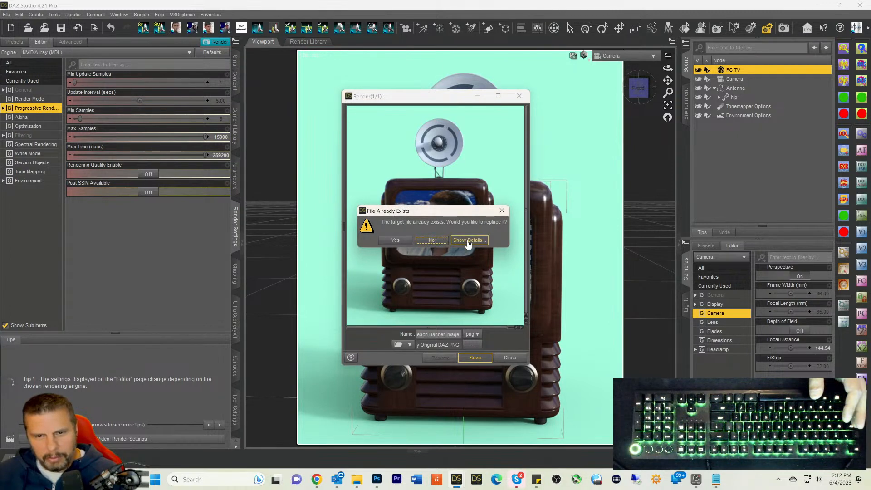
left_click(426, 241)
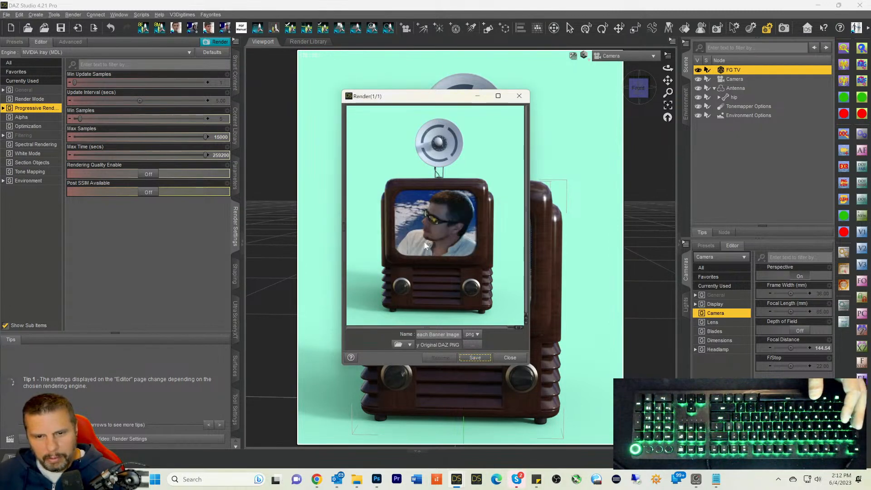
triple_click(444, 334)
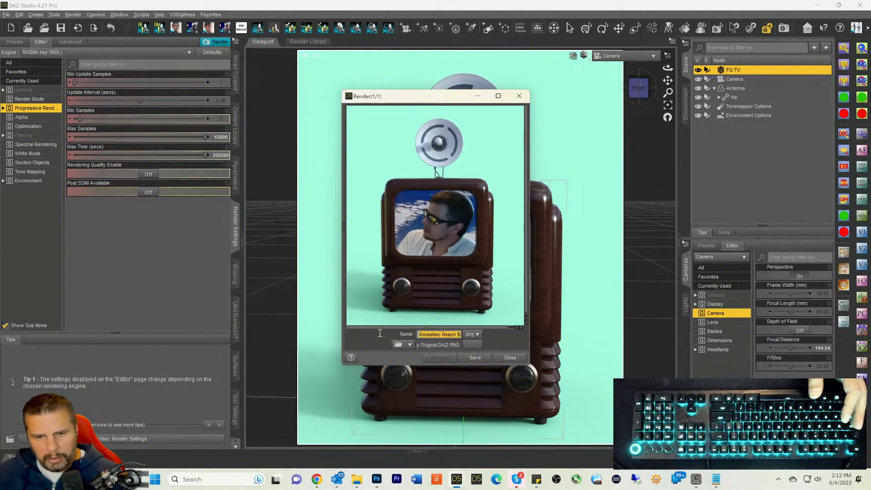
left_click_drag(456, 335, 399, 334)
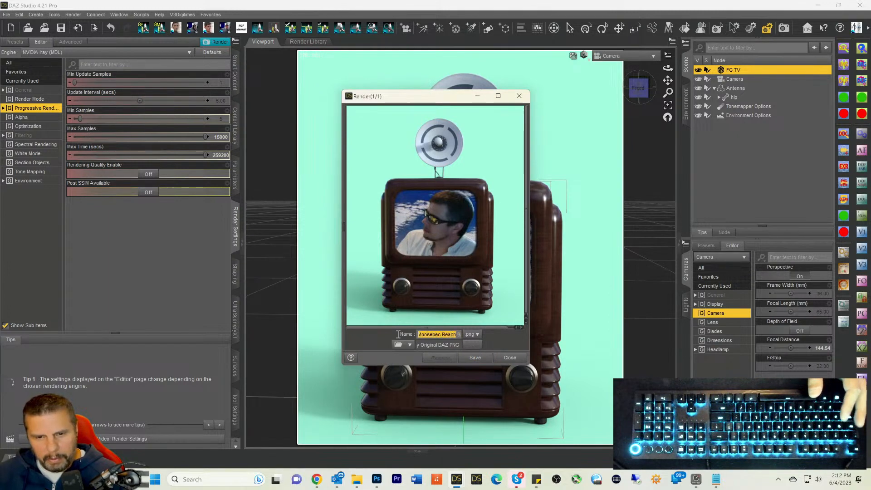
type("Rex")
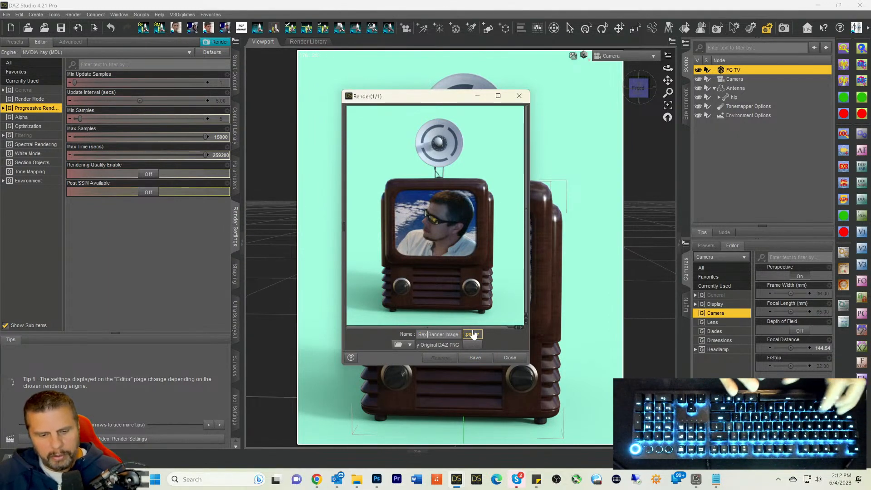
type("TV")
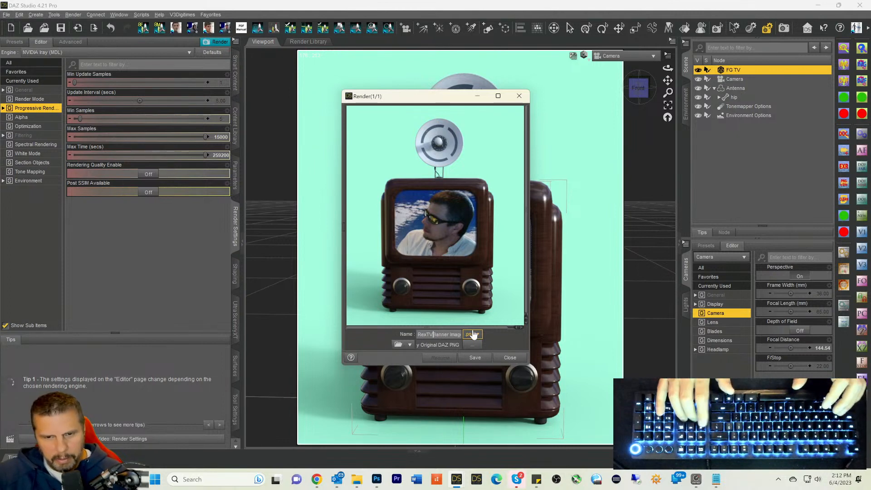
key("Delete")
key("Delete")
key("Delete")
key("Delete")
key("Delete")
key("Delete")
key("Delete")
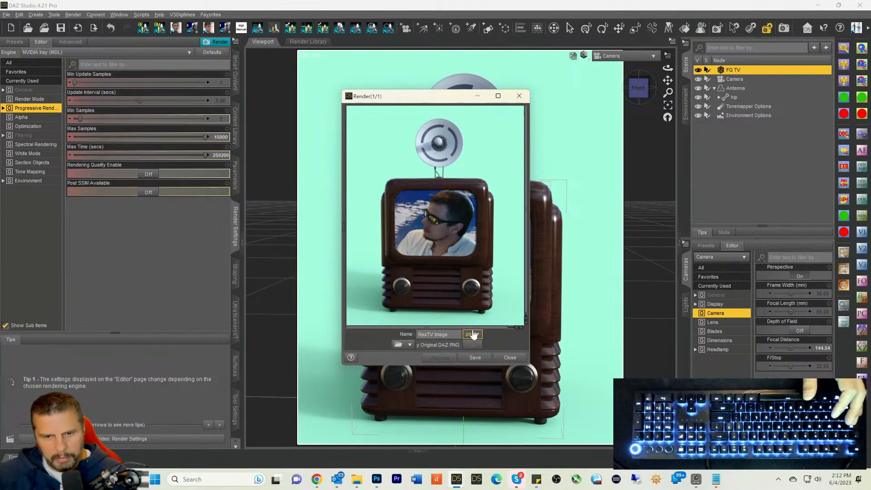
left_click(475, 358)
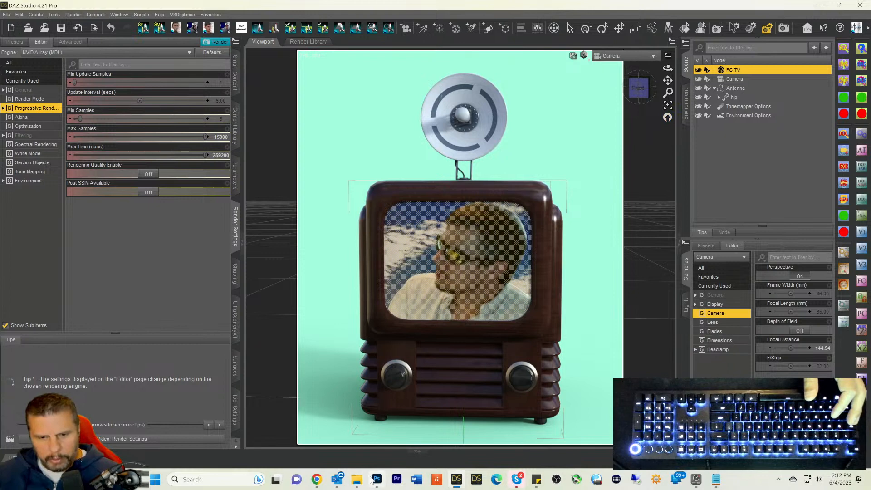
Step: Switch to File Explorer and search the My Original DAZ PNG folder for rextv
mouse_move(374, 479)
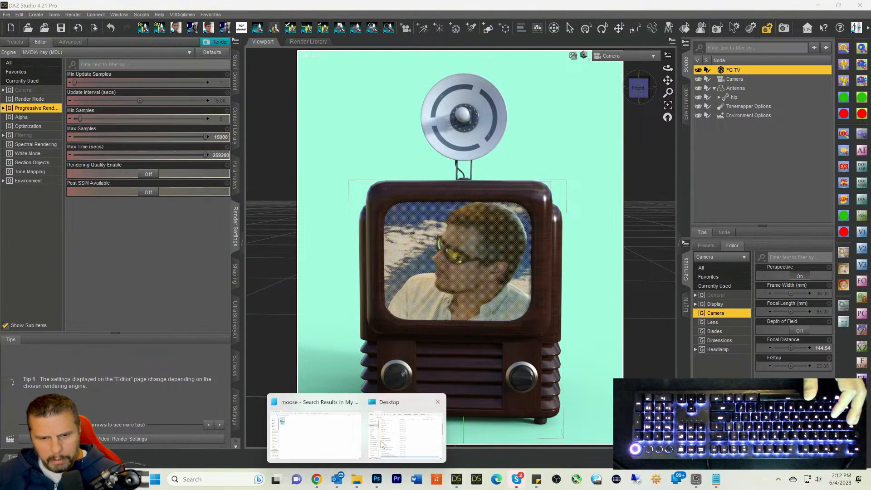
mouse_move(375, 439)
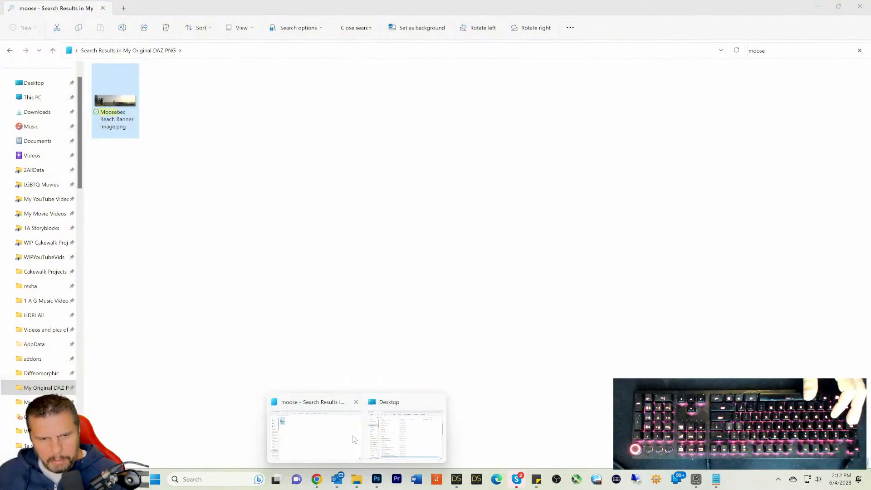
left_click(354, 439)
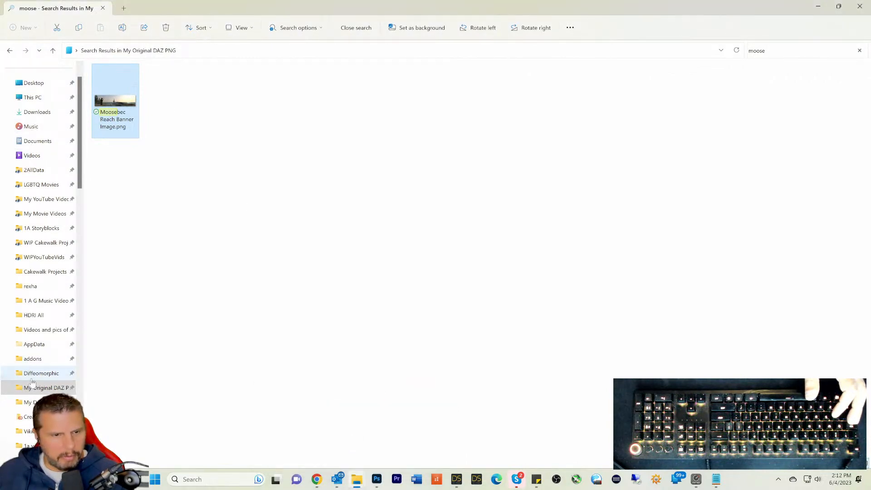
left_click(46, 387)
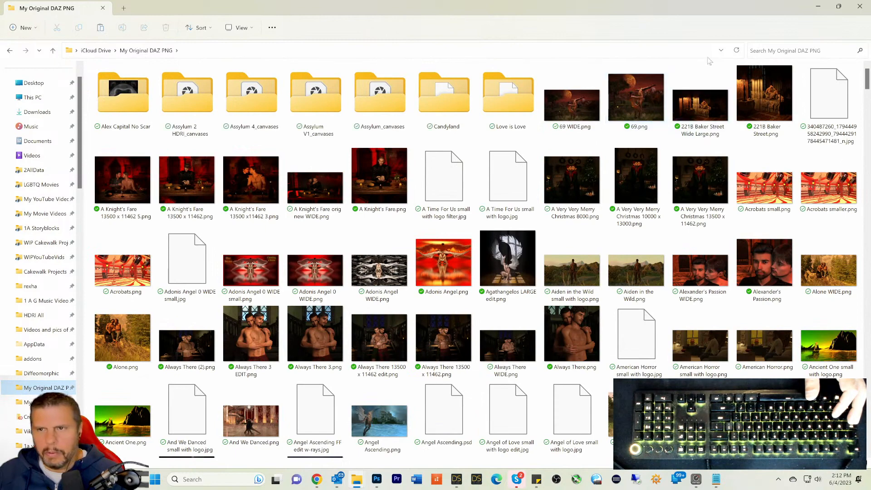
left_click(758, 51)
type("rextv")
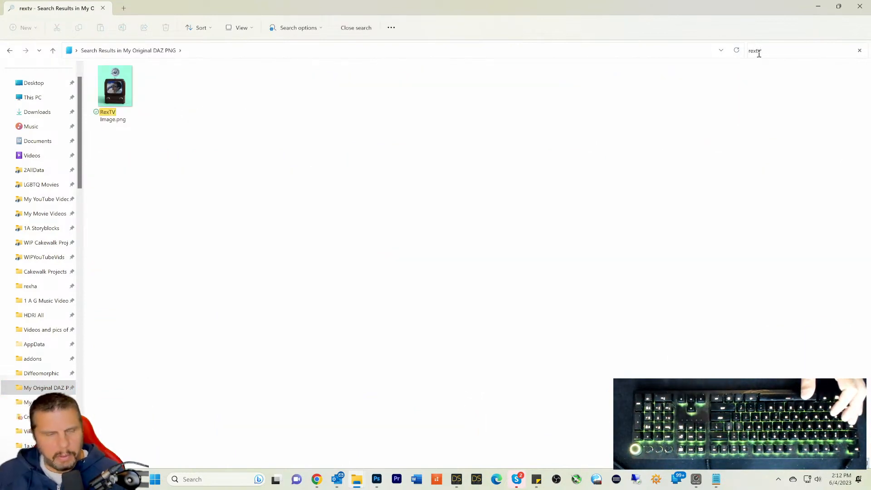
Step: Switch to Photoshop, dismiss the Image Size dialog without changes and bring up EZ3DTV YouTube Banner.psd before returning to the file search
left_click_drag(106, 89, 384, 477)
left_click(540, 235)
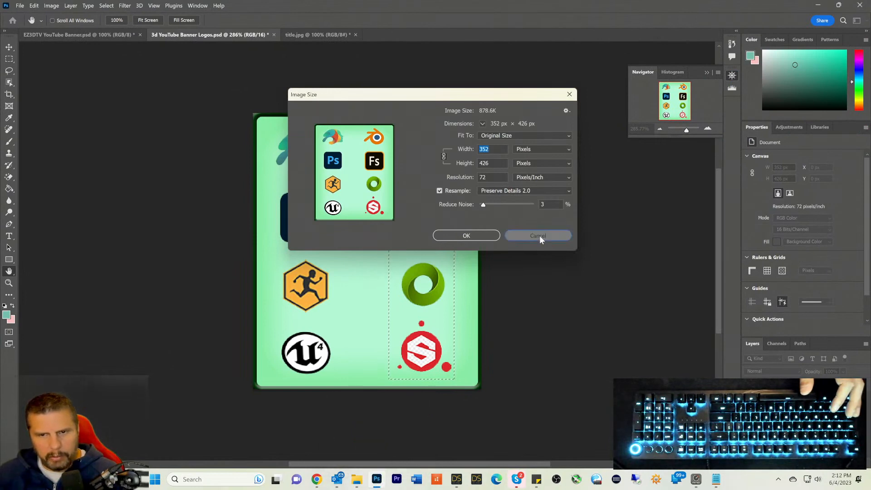
left_click(91, 39)
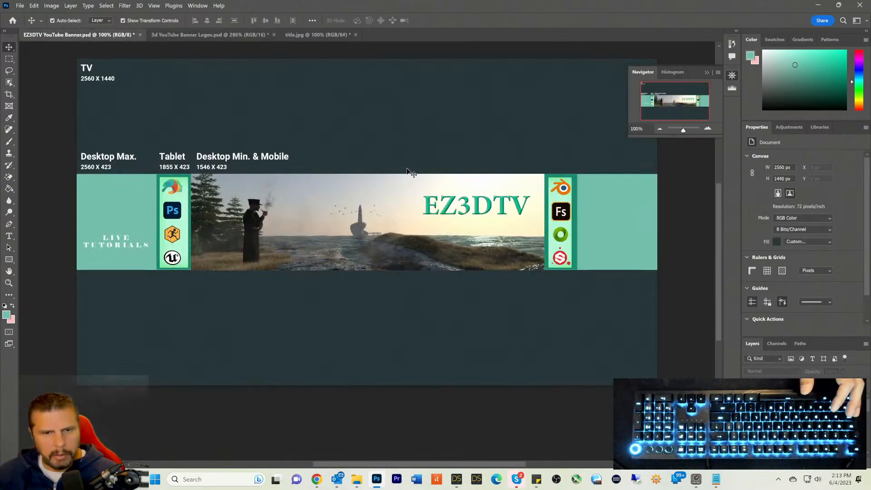
left_click(818, 7)
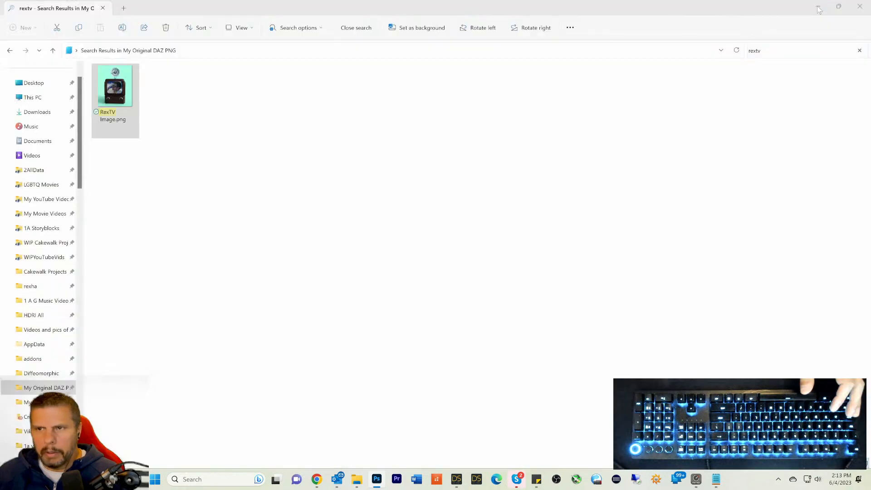
Step: Place RexTV Image.png in the YouTube banner over the leftmost Desktop Max. panel, at about X 44 px, Y 558 px
left_click_drag(104, 92, 592, 233)
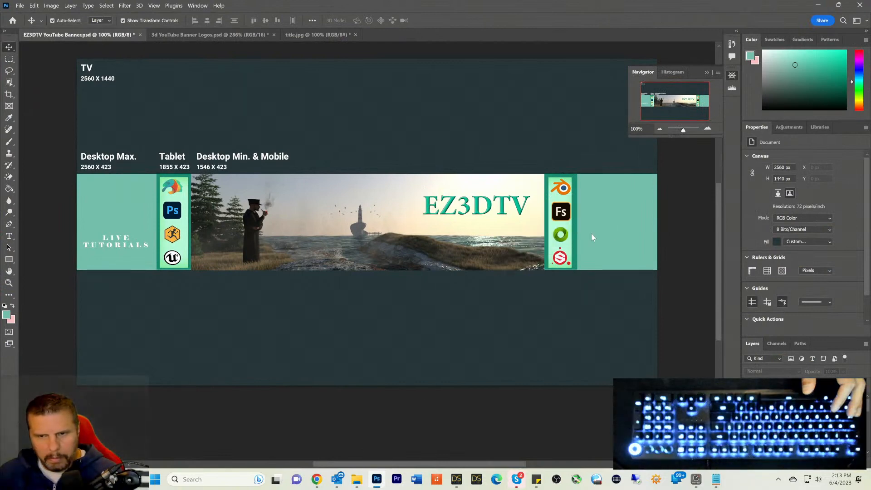
left_click_drag(369, 199, 122, 202)
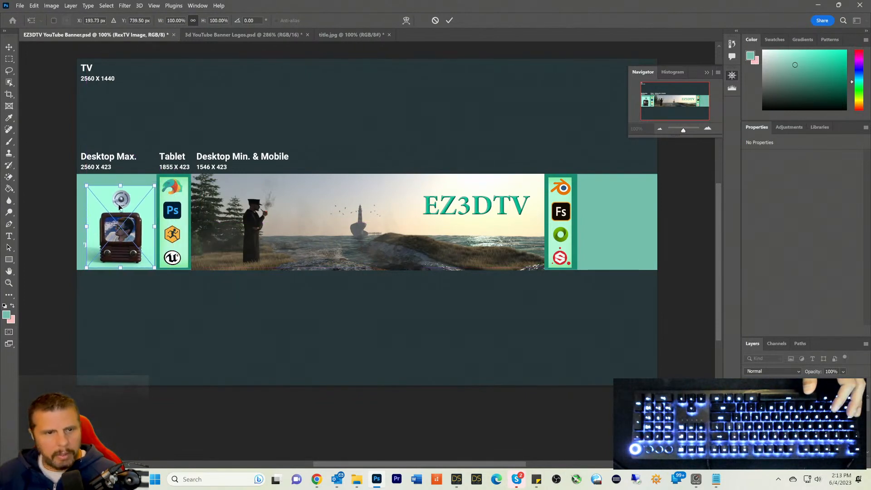
left_click(53, 7)
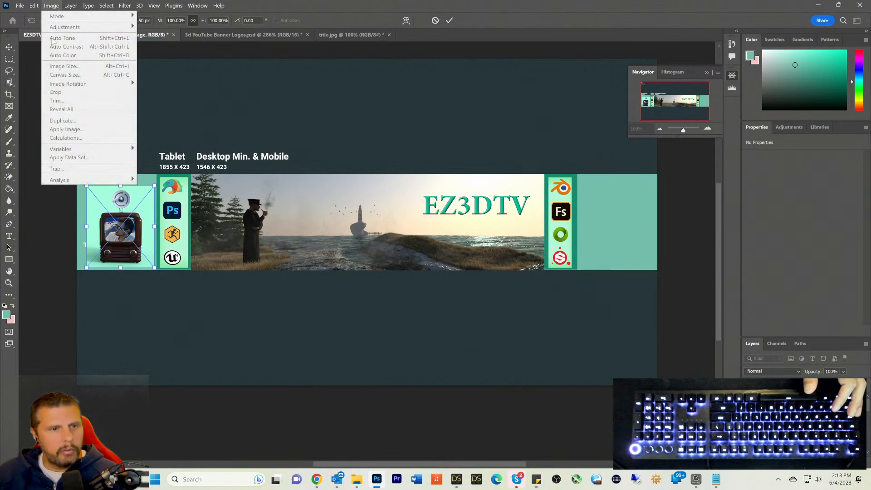
mouse_move(72, 7)
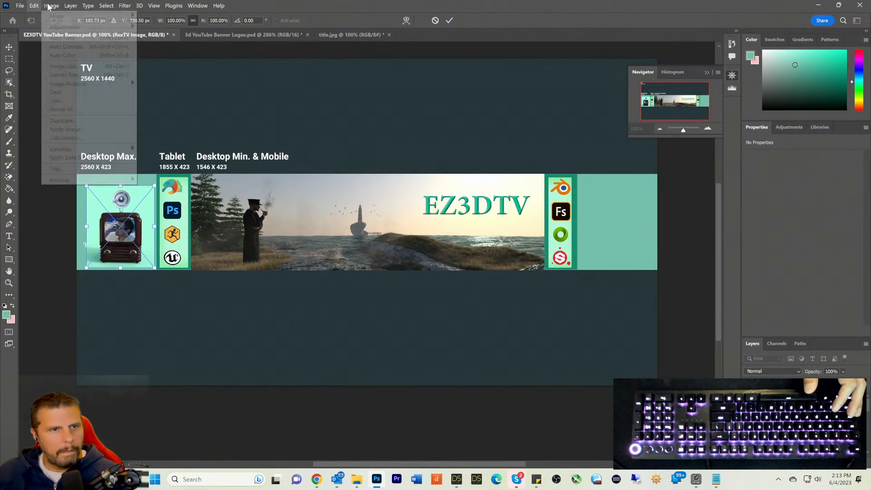
left_click(156, 103)
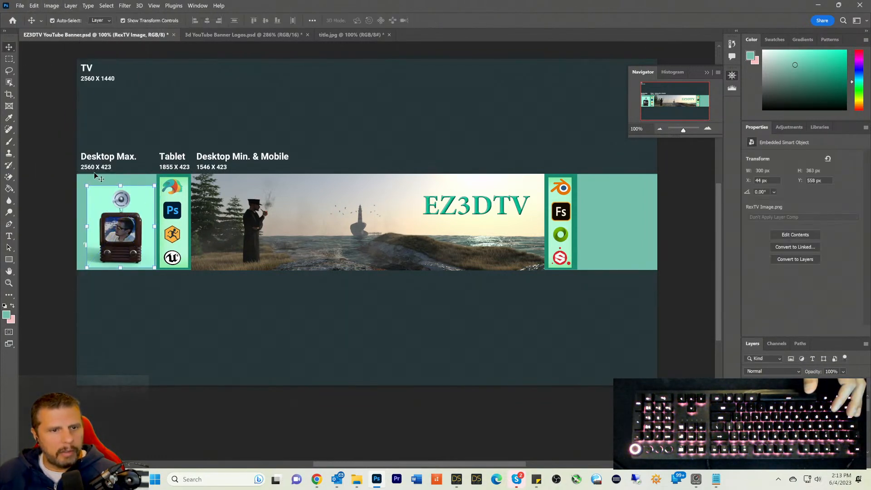
Step: Scale the placed TV image to about 351 x 426 px so it fills the banner's leftmost panel, and apply the transform
left_click_drag(86, 186, 78, 171)
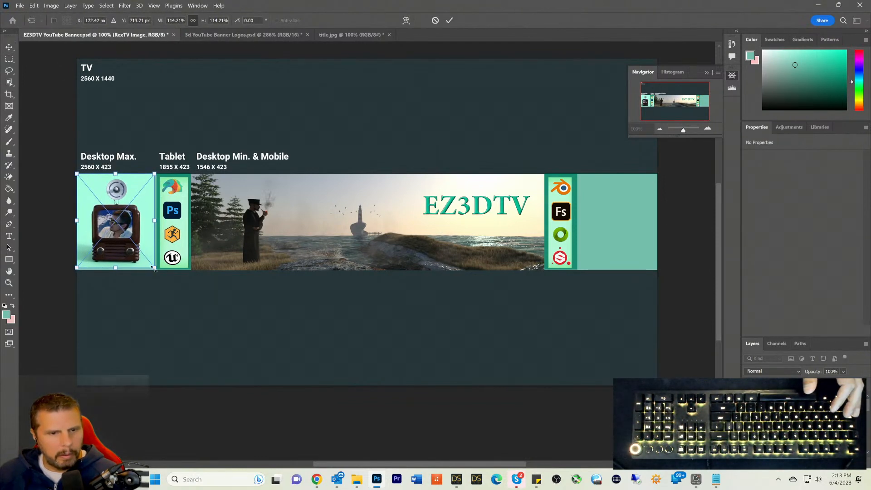
left_click_drag(154, 269, 157, 273)
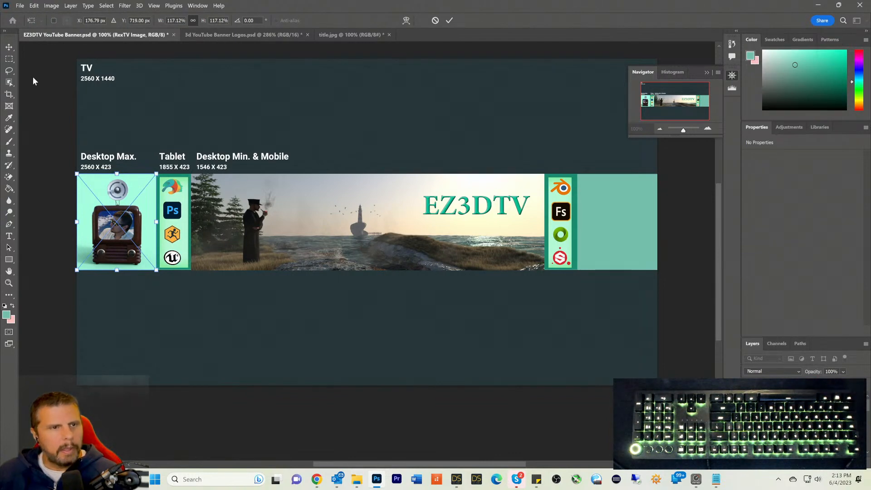
left_click(12, 63)
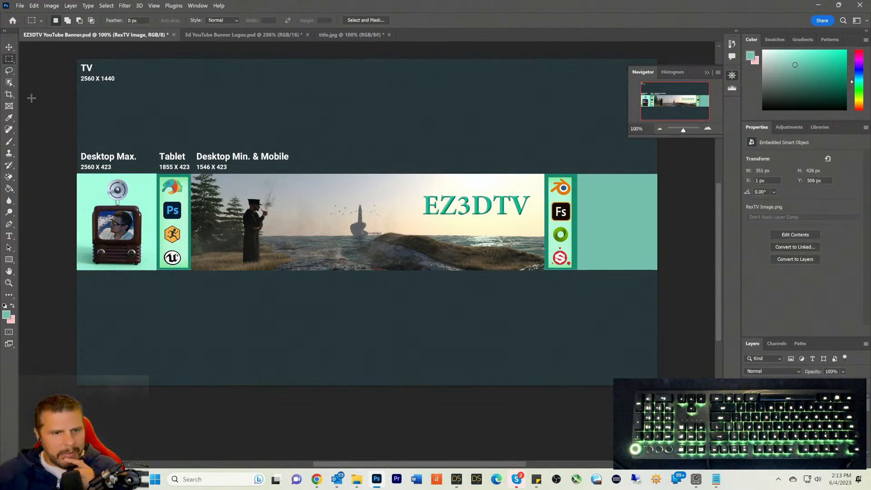
left_click(10, 47)
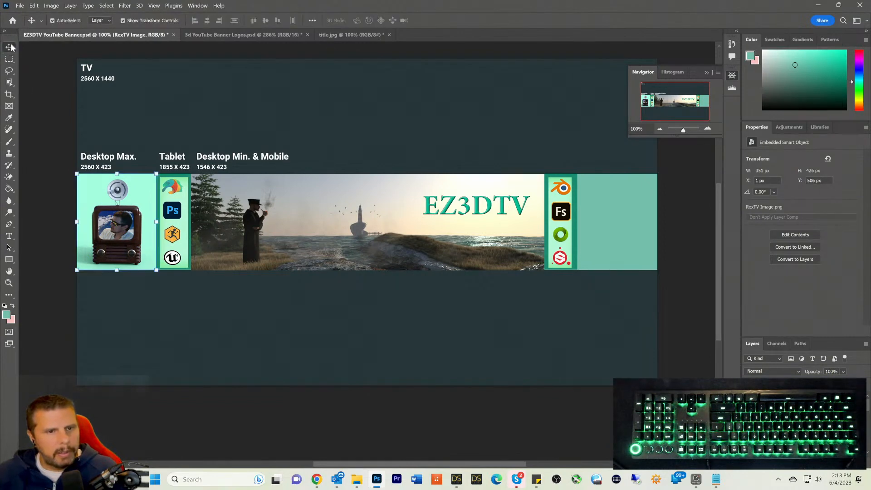
Step: Try flipping the whole banner canvas horizontally and undo the flip
left_click(51, 6)
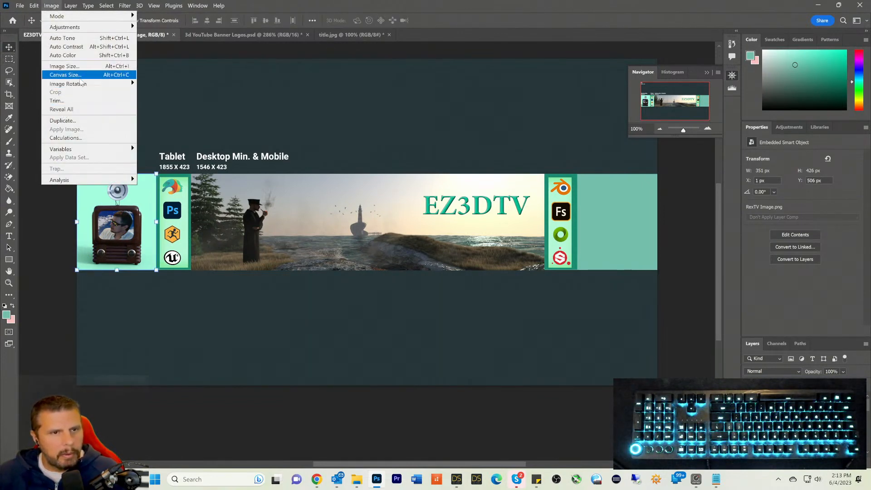
mouse_move(81, 86)
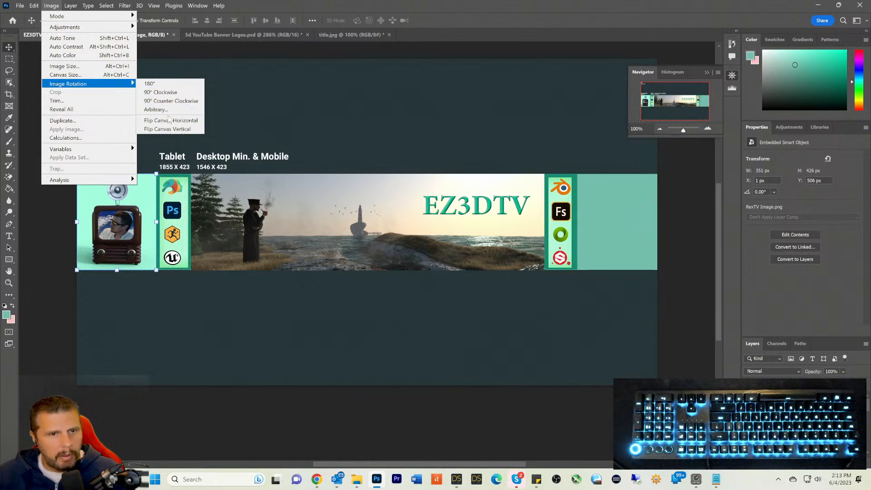
left_click(169, 120)
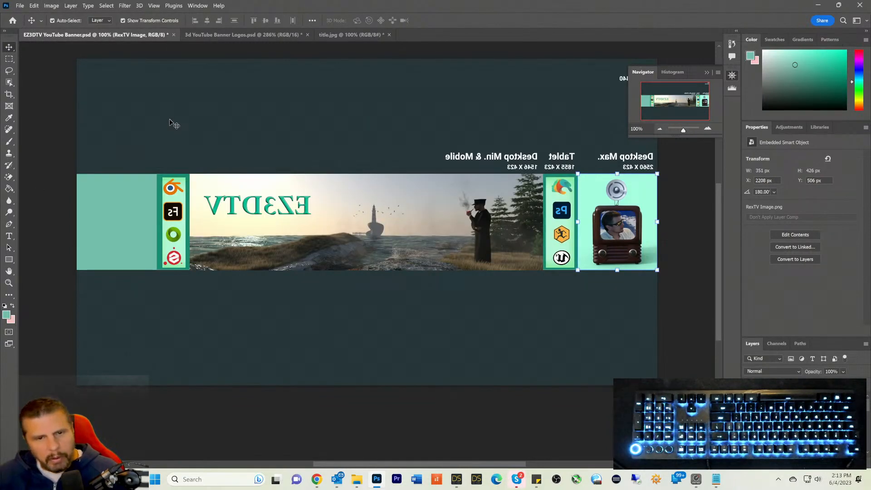
key("ctrl")
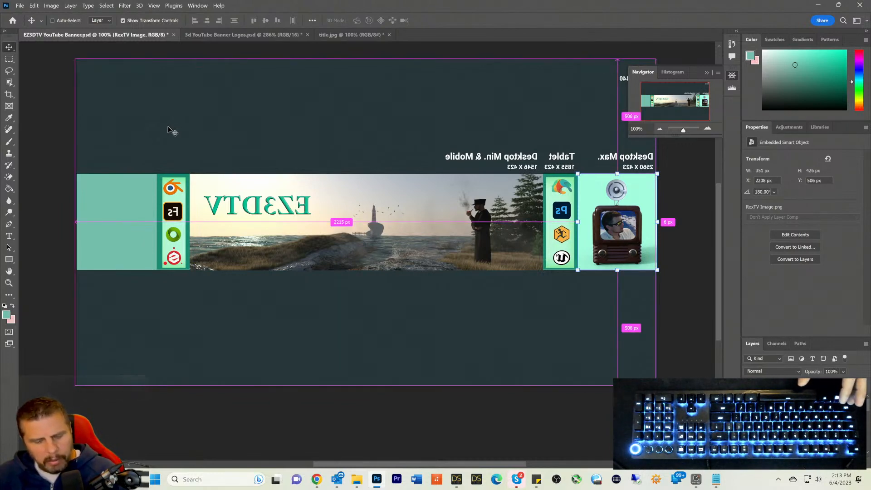
key("ctrl+z")
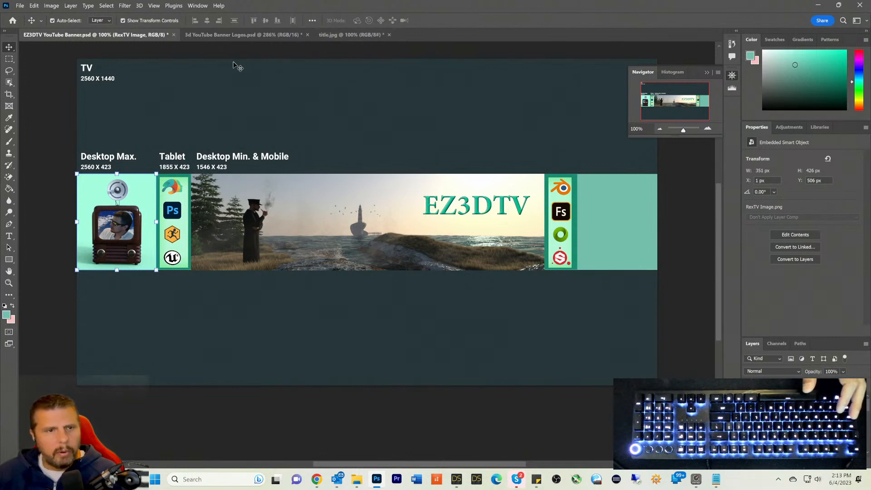
Step: Open RexTV Image.png from the rextv file search results as its own document in Photoshop
mouse_move(382, 484)
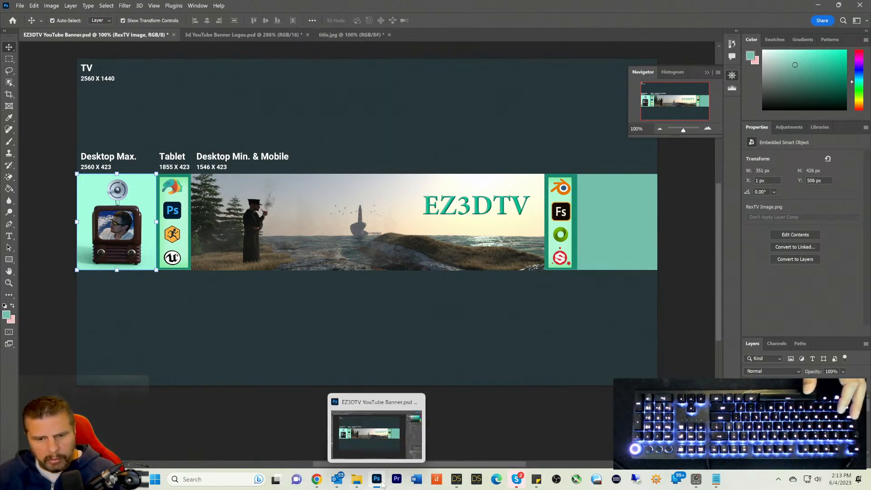
mouse_move(350, 484)
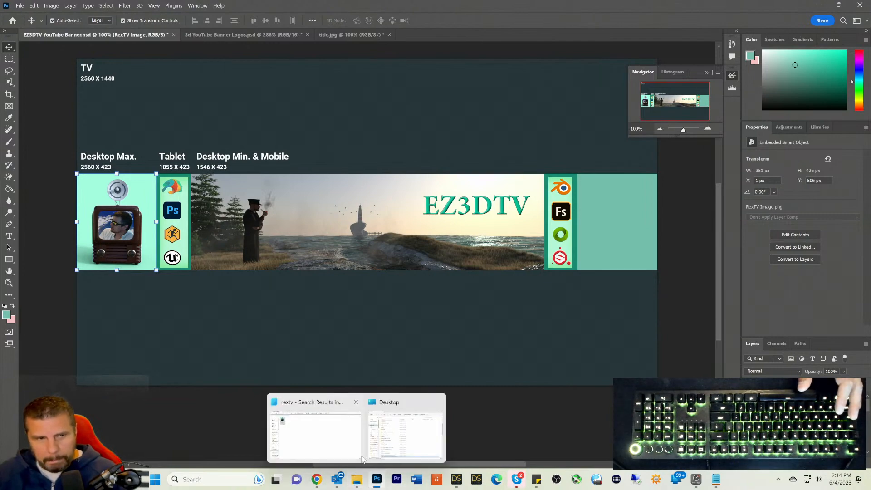
mouse_move(363, 459)
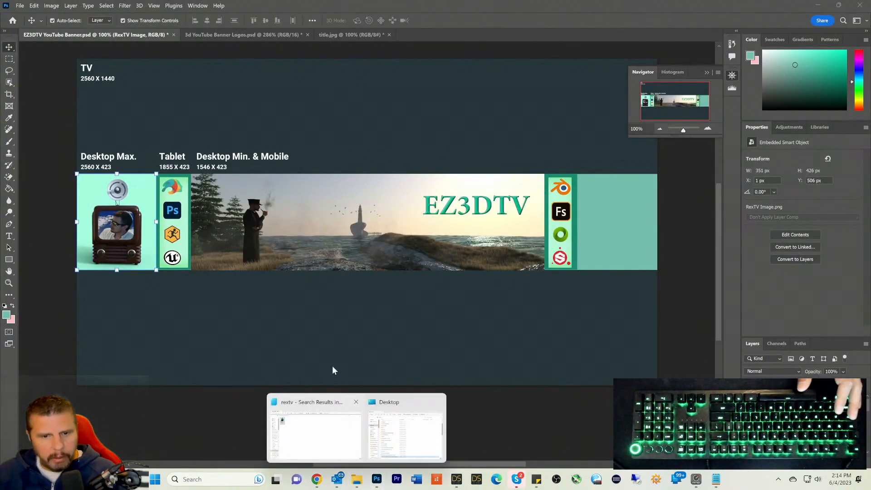
left_click(305, 425)
left_click_drag(115, 87, 430, 35)
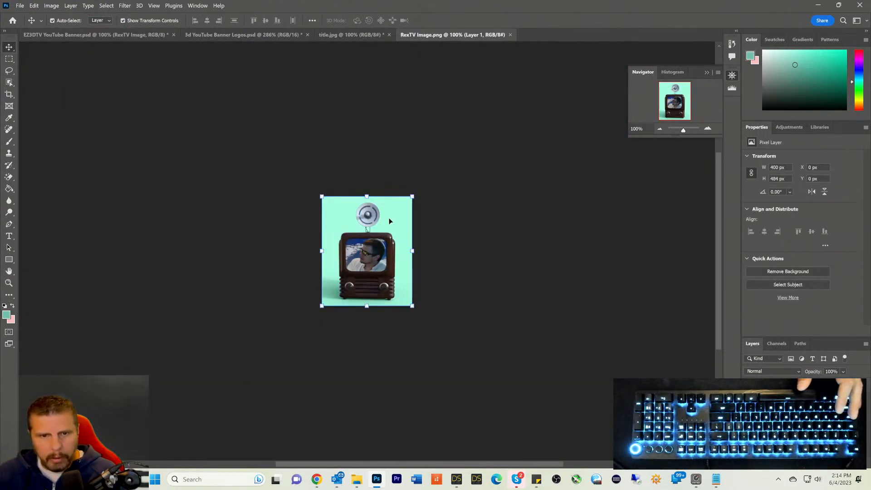
Step: Flip the RexTV Image.png canvas horizontally
left_click(51, 6)
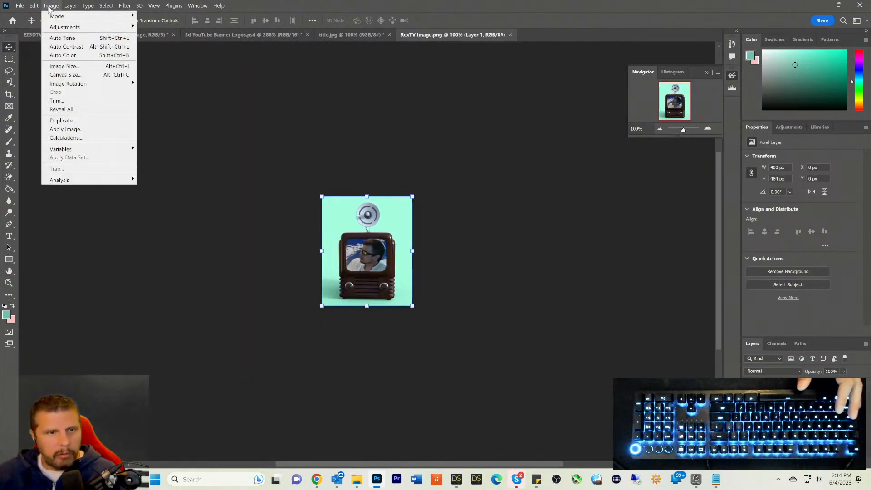
mouse_move(70, 86)
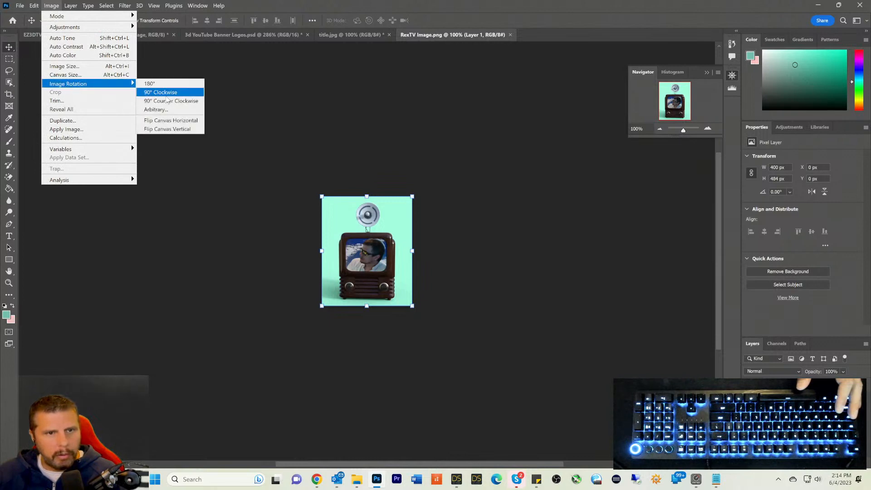
left_click(160, 122)
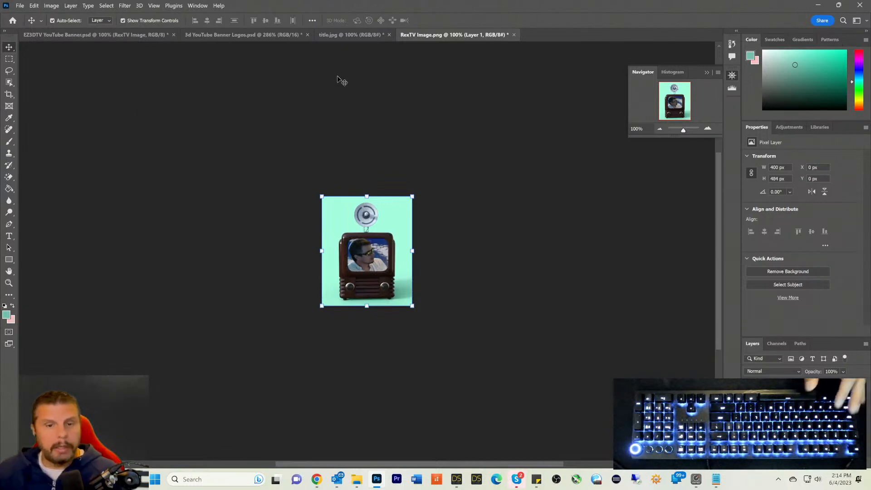
Step: Return to the EZ3DTV YouTube banner and delete the placed TV image from its leftmost panel
left_click(134, 37)
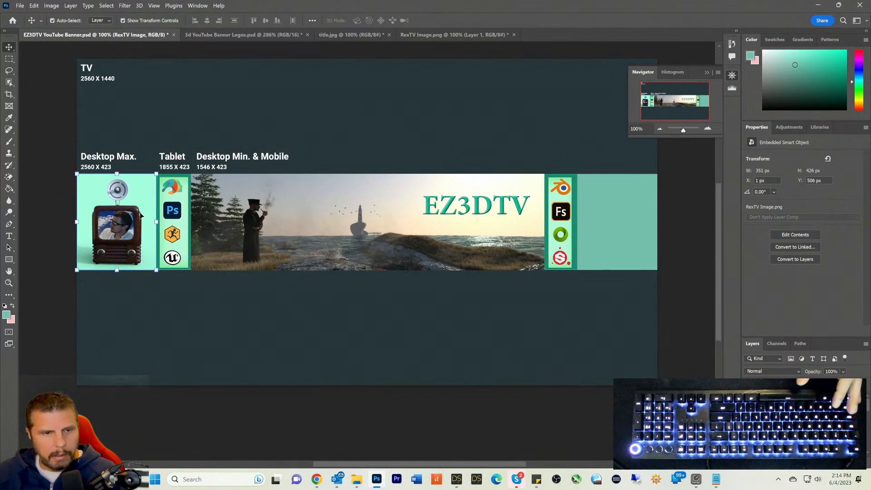
key("Delete")
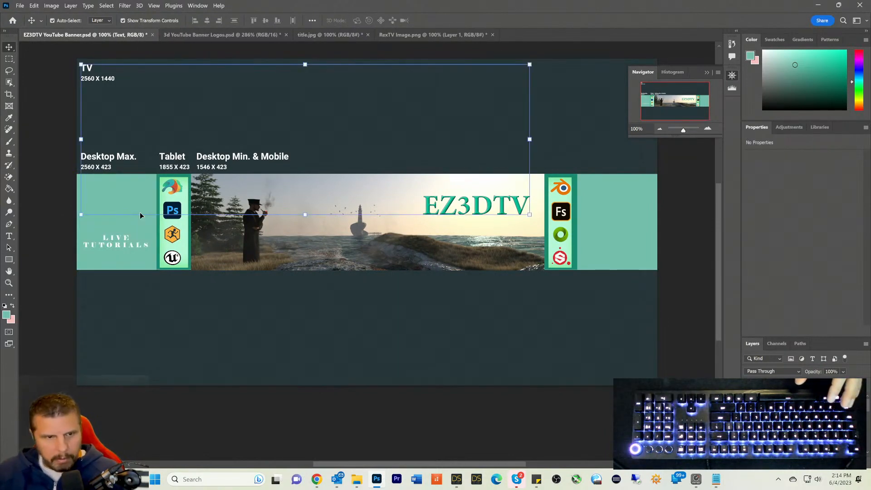
key("ctrl")
key("ctrl")
left_click(172, 333)
left_click(49, 296)
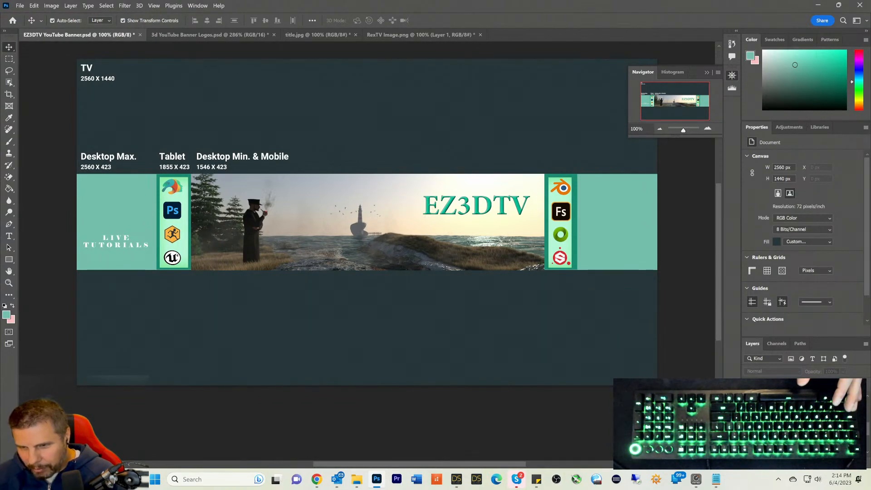
Step: Hide the Moosebec Reach banner image, the Tablet layer and the Desktop & Mobile layer in the banner
left_click(474, 268)
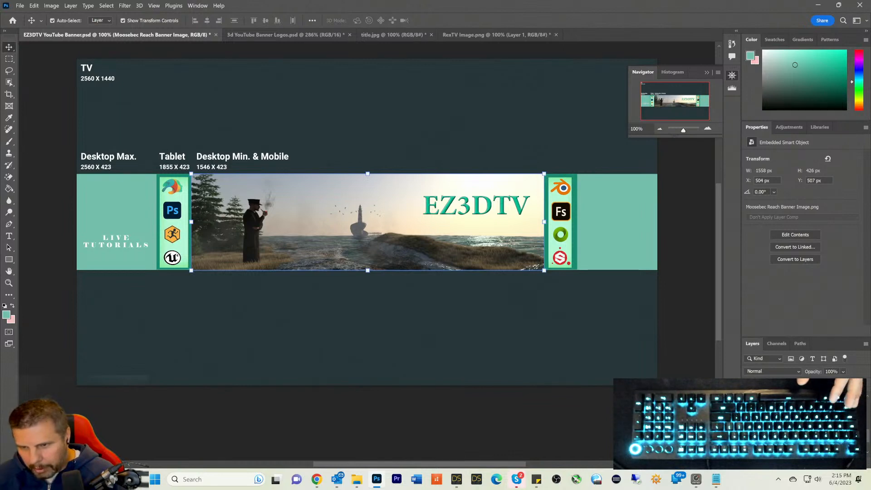
key("ctrl+comma")
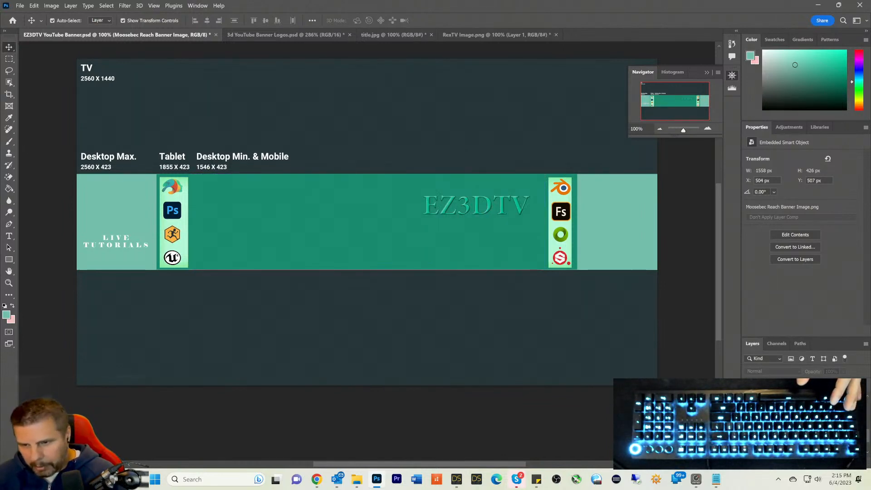
left_click(381, 227)
key("ctrl+comma")
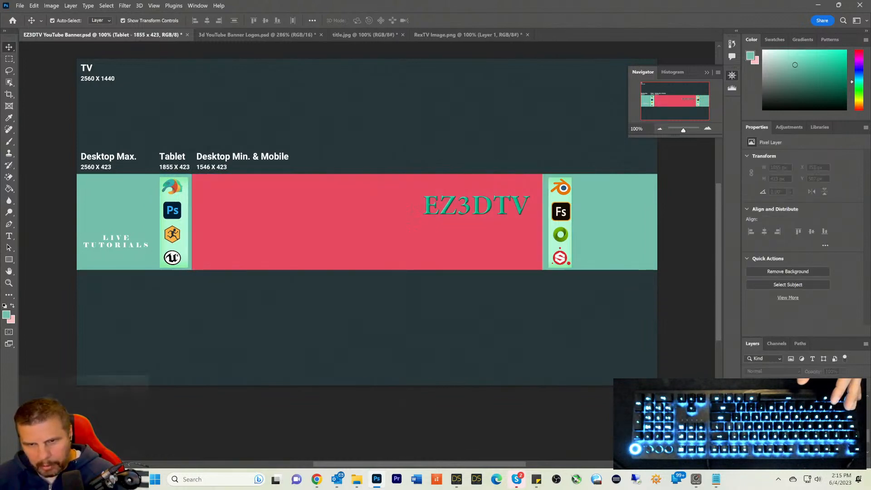
left_click(412, 219)
key("ctrl+comma")
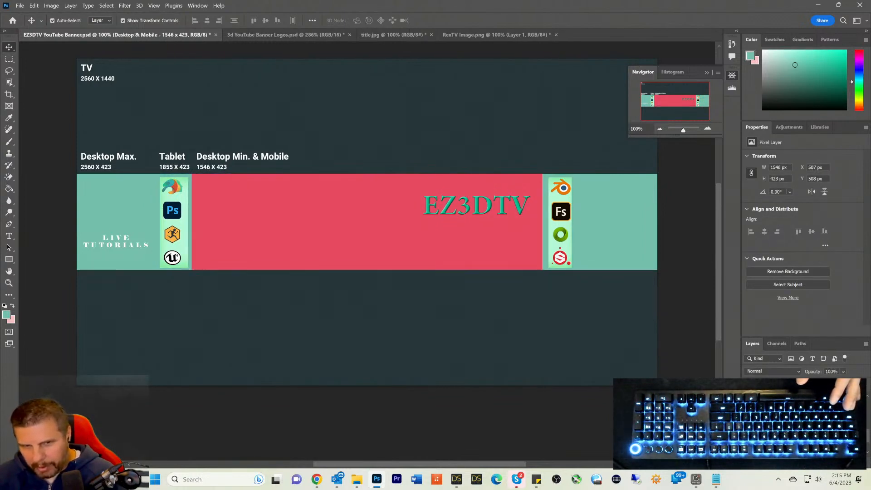
left_click(367, 117)
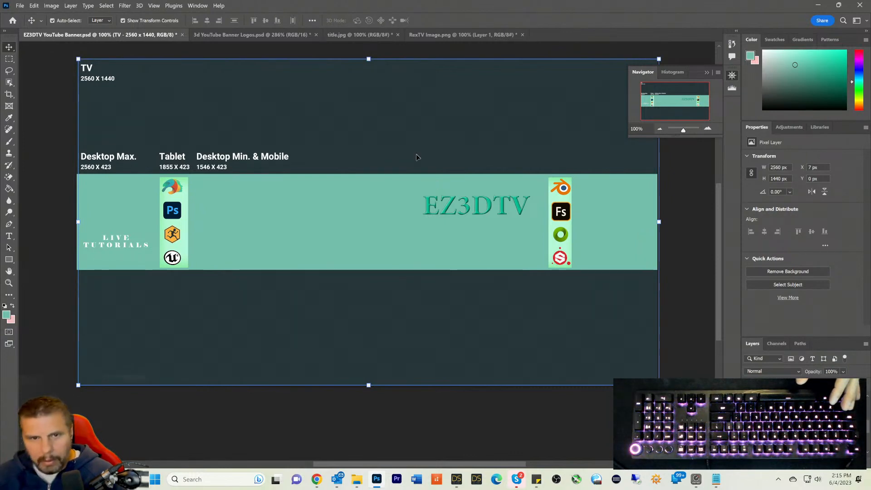
Step: Paste the flipped TV image into the banner and move the LIVE TUTORIALS text to the rightmost panel
left_click(36, 140)
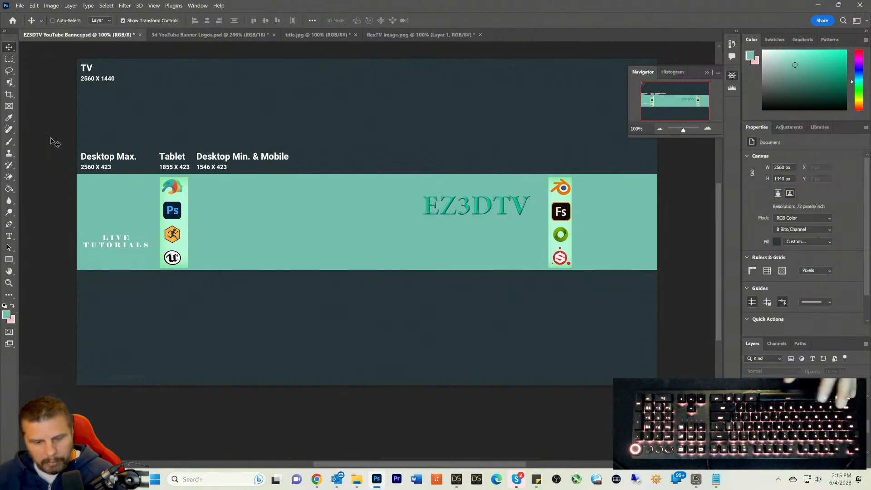
key("ctrl+v")
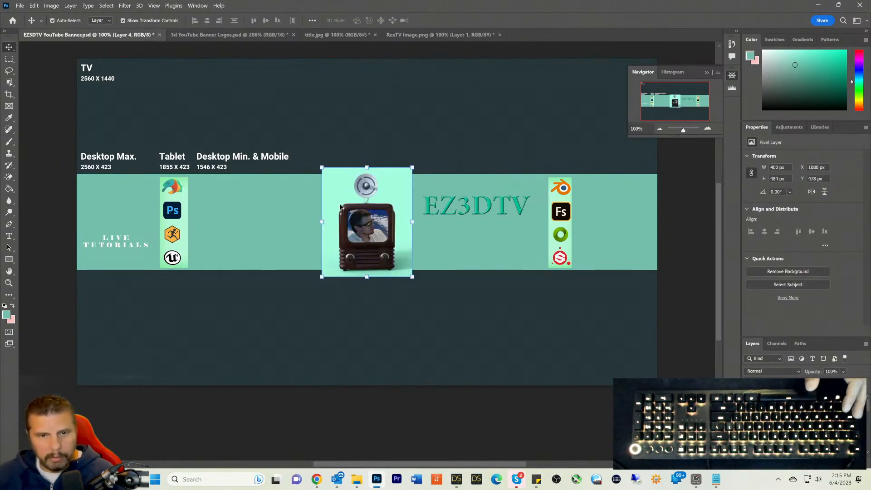
left_click(127, 243)
key("ctrl+t")
left_click_drag(110, 241, 605, 240)
key("Return")
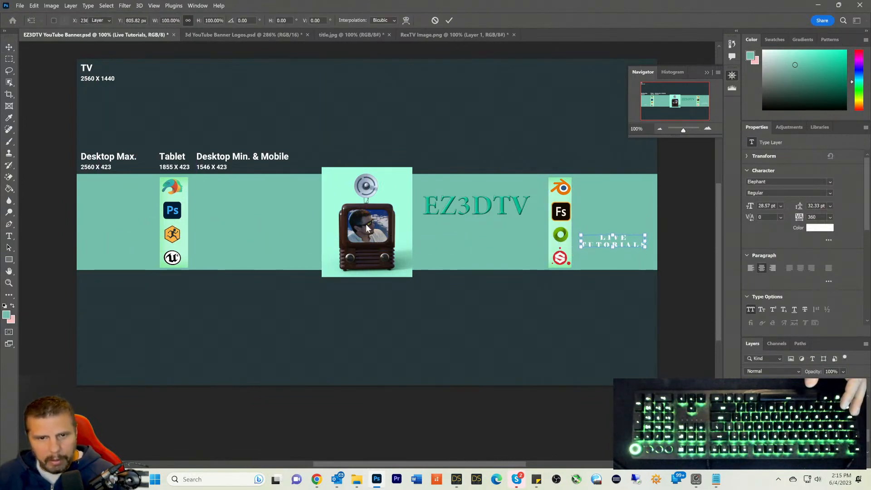
Step: Move the pasted TV image to the leftmost panel and scale it to about 330 x 399 px at X 18 px, Y 523 px
left_click_drag(367, 228, 118, 224)
mouse_move(78, 166)
left_mouse_down()
mouse_move(91, 182)
mouse_move(79, 183)
left_mouse_up()
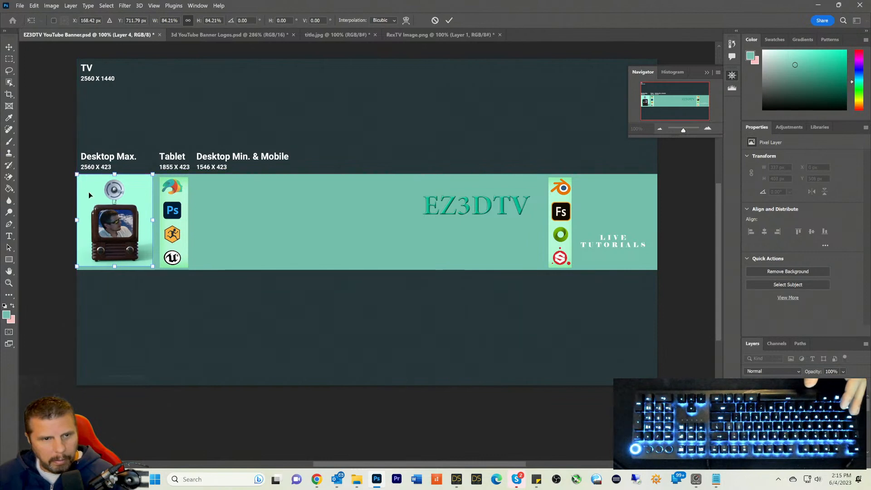
mouse_move(153, 268)
left_mouse_down()
mouse_move(159, 272)
mouse_move(151, 254)
left_mouse_up()
left_click_drag(157, 174, 137, 199)
key("Return")
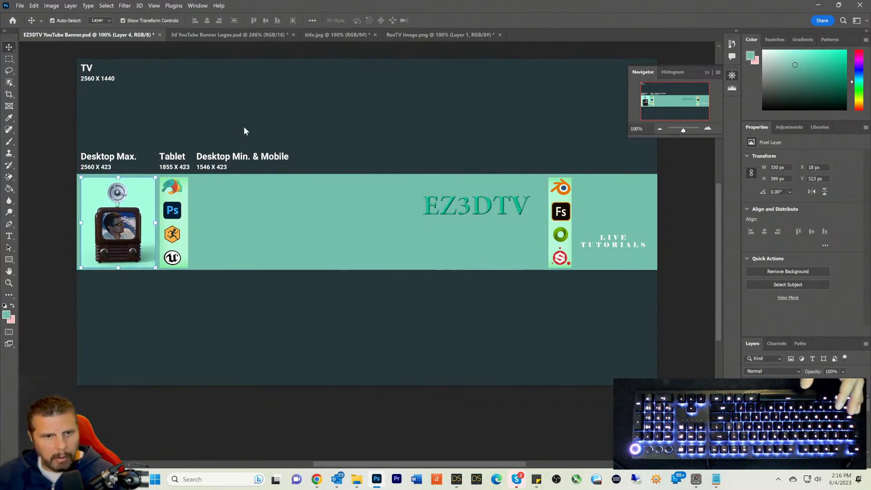
left_click(9, 59)
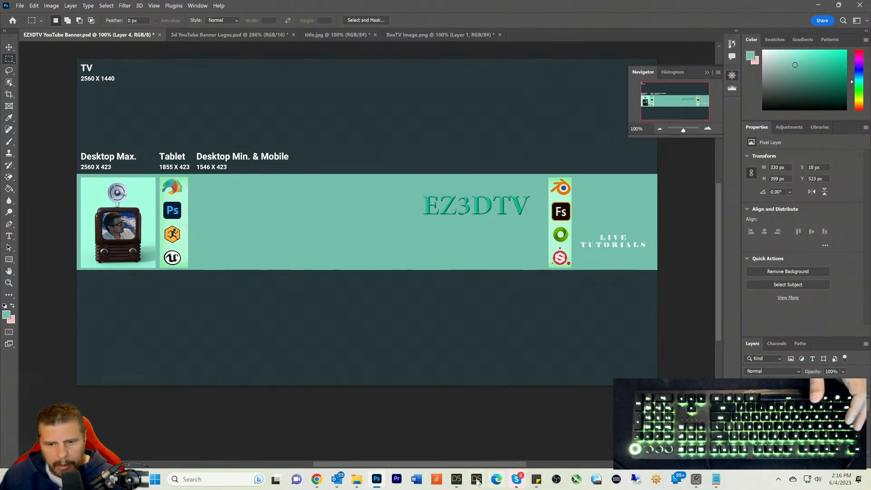
Step: Switch to DAZ Studio and set the environment type to None to remove the mint backdrop
mouse_move(464, 484)
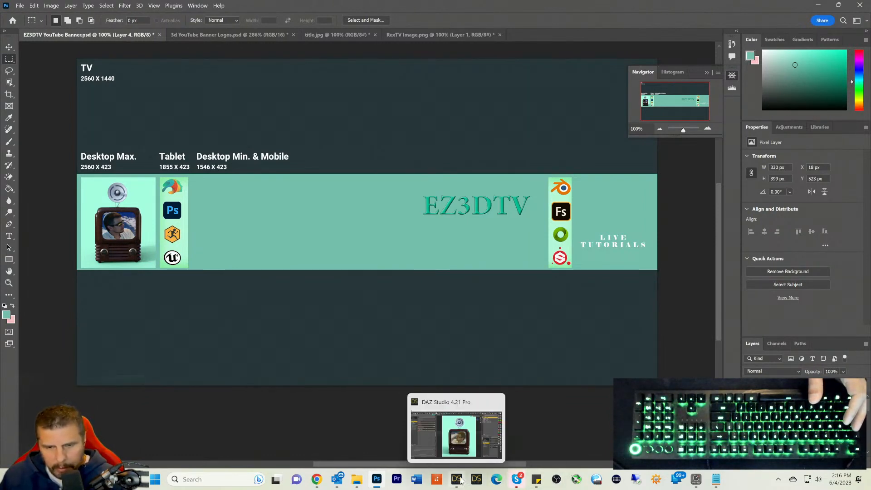
left_click(458, 479)
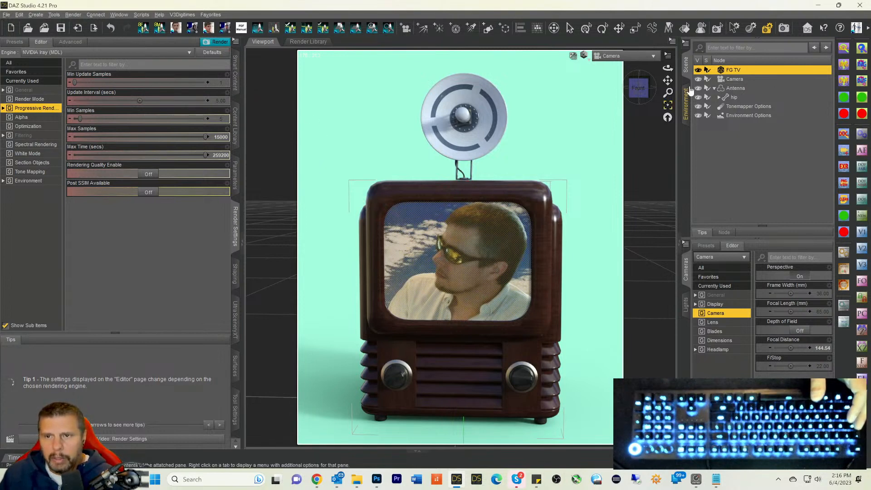
left_click(686, 104)
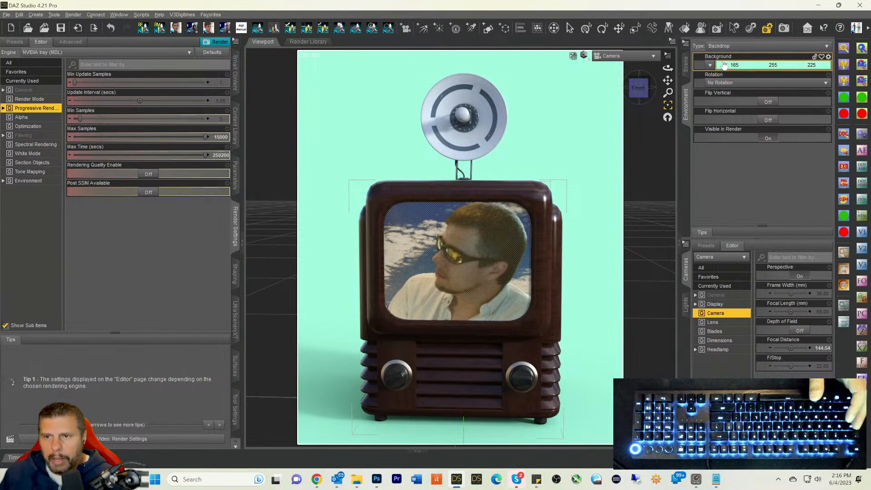
left_click(726, 46)
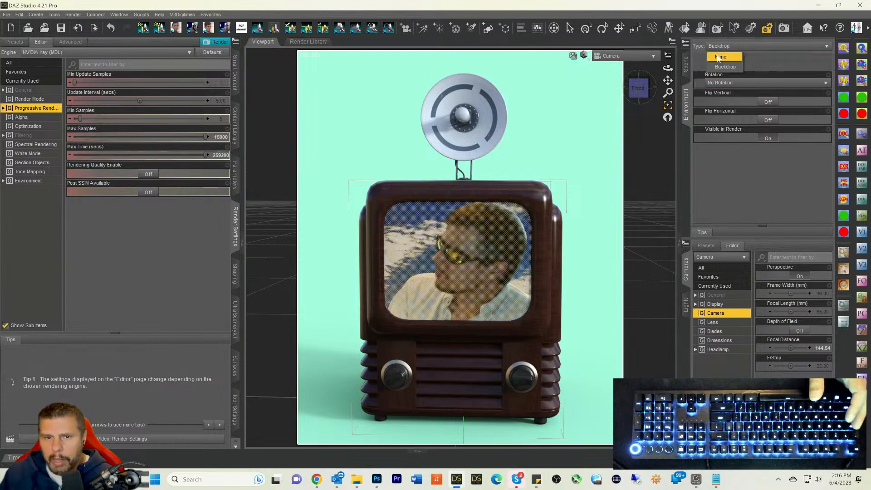
left_click(717, 54)
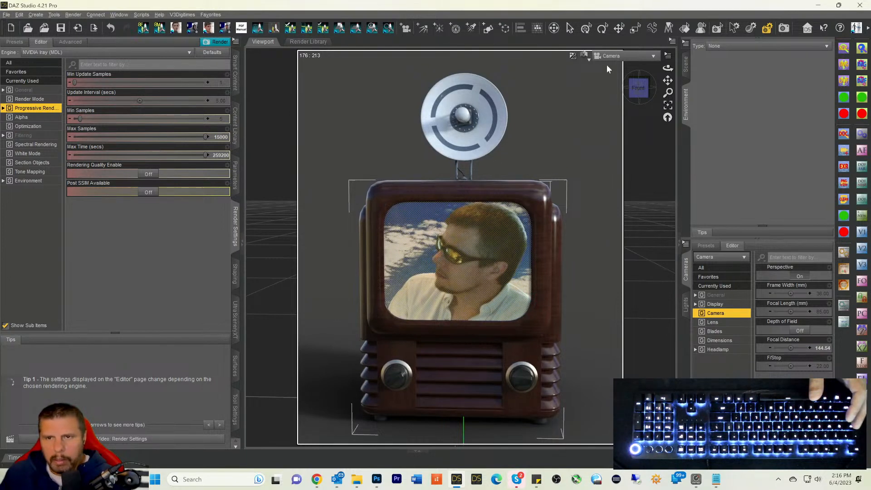
Step: Render the TV without a backdrop, save it as RexTV Image in PNG format, and close the render window
left_click(588, 57)
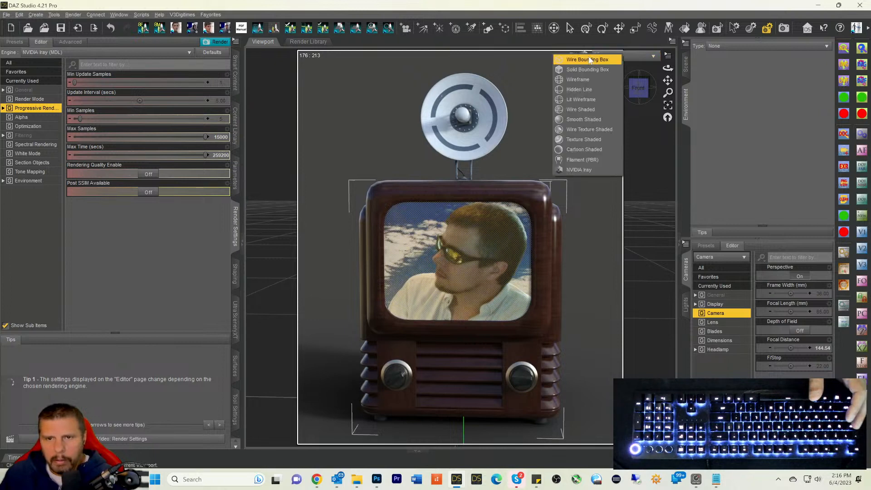
left_click(665, 8)
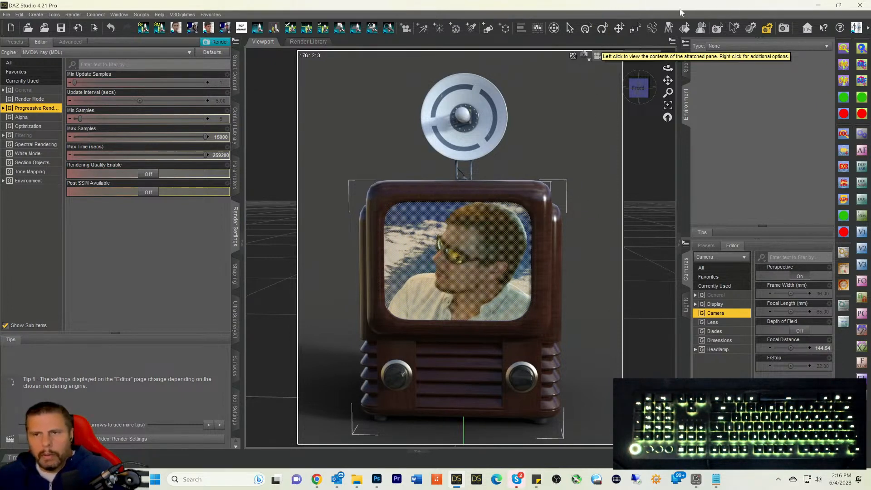
left_click(803, 29)
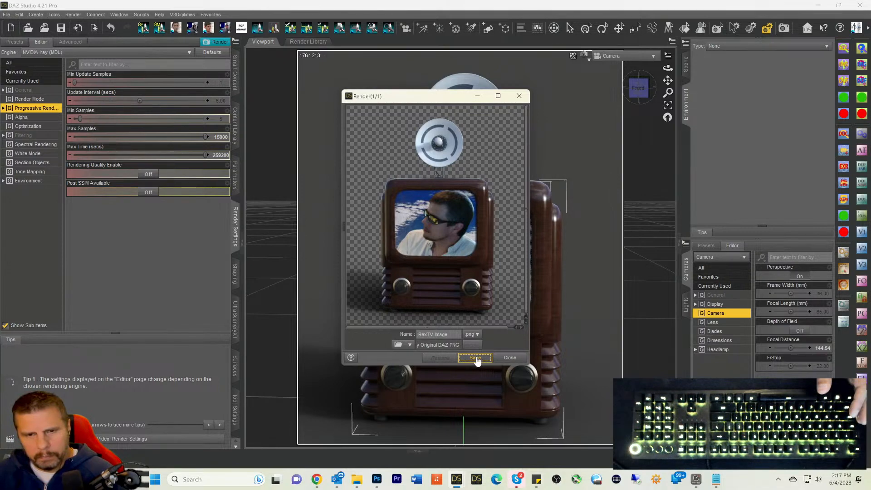
left_click(519, 96)
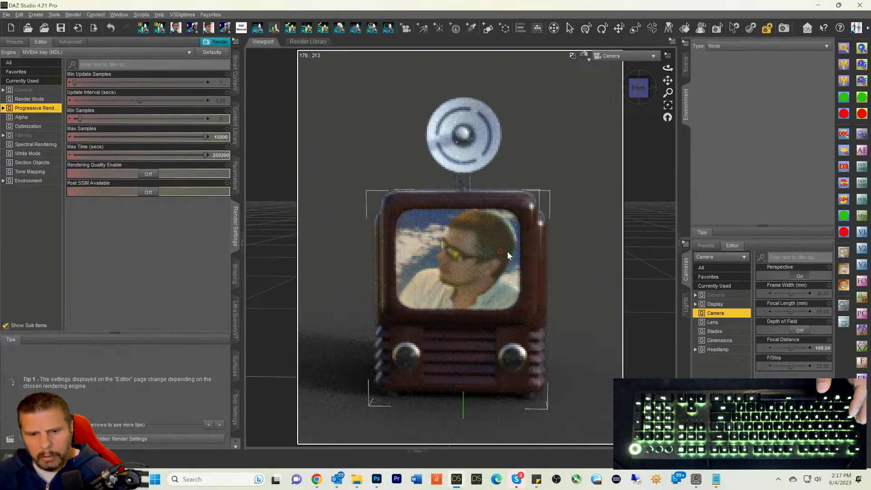
Step: Dolly the camera closer and pan it slightly so the TV and its antenna fill the frame
scroll(507, 251, "up", 4)
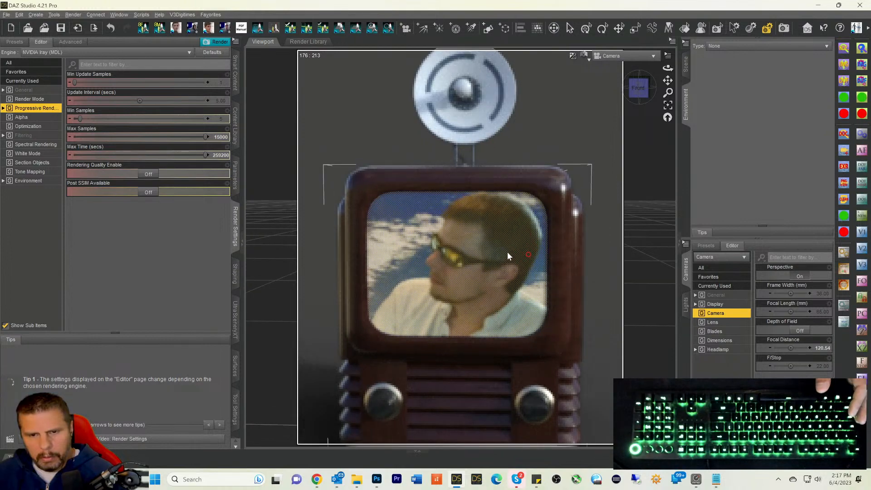
scroll(507, 252, "down", 1)
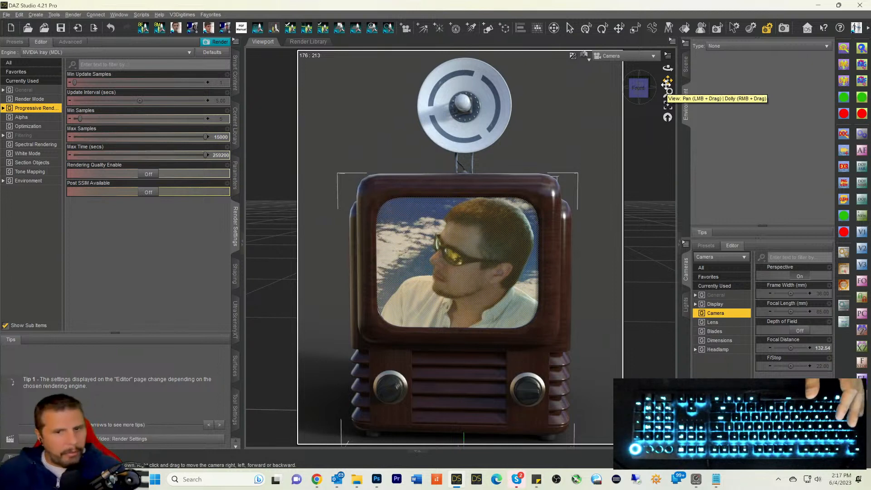
left_click_drag(667, 82, 668, 78)
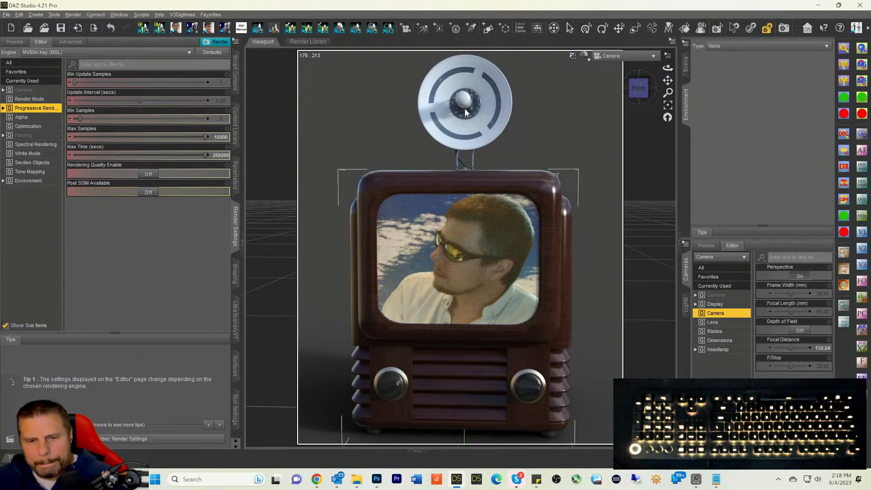
Step: Select the Environment Options node in the scene and set its Environment Mode to Scene Only
left_click(685, 68)
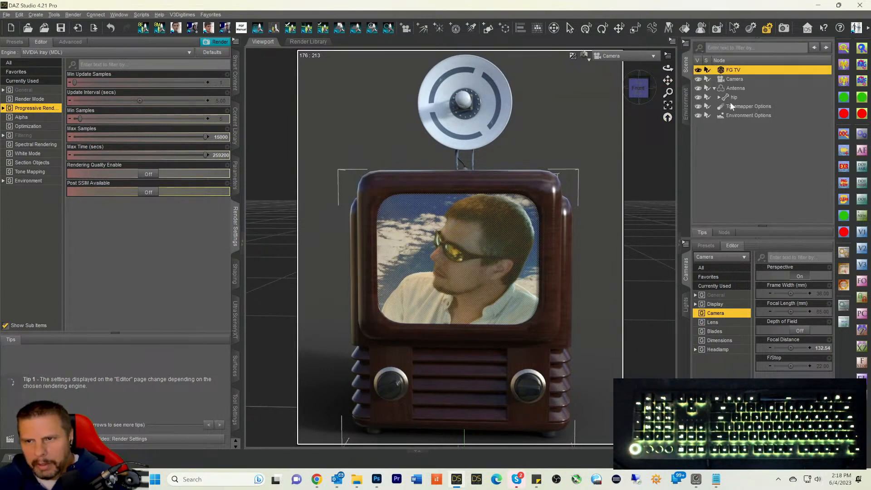
left_click(730, 116)
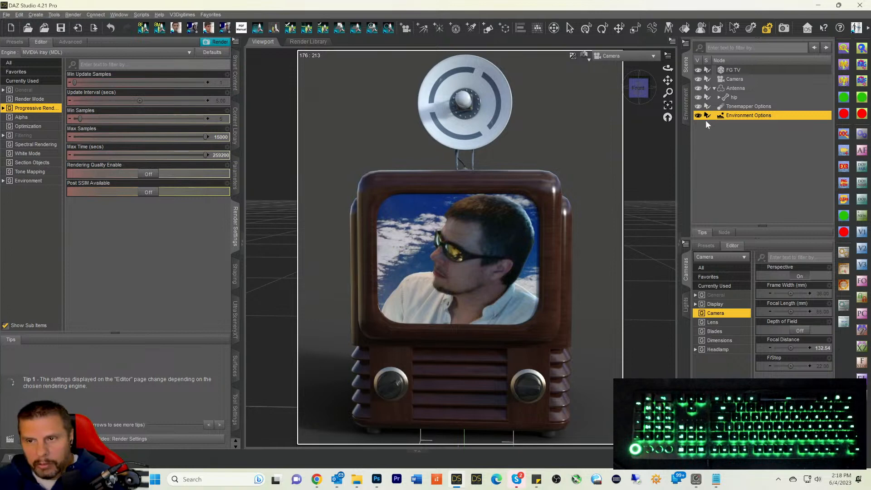
left_click(722, 70)
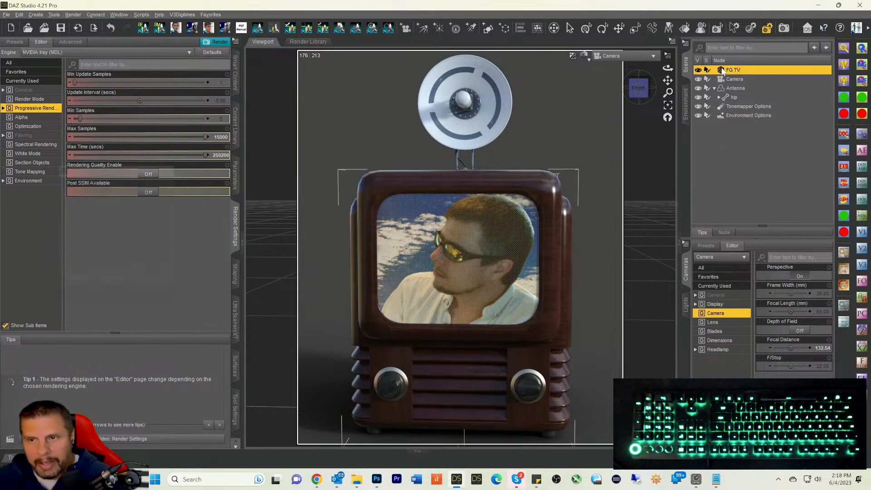
left_click(720, 115)
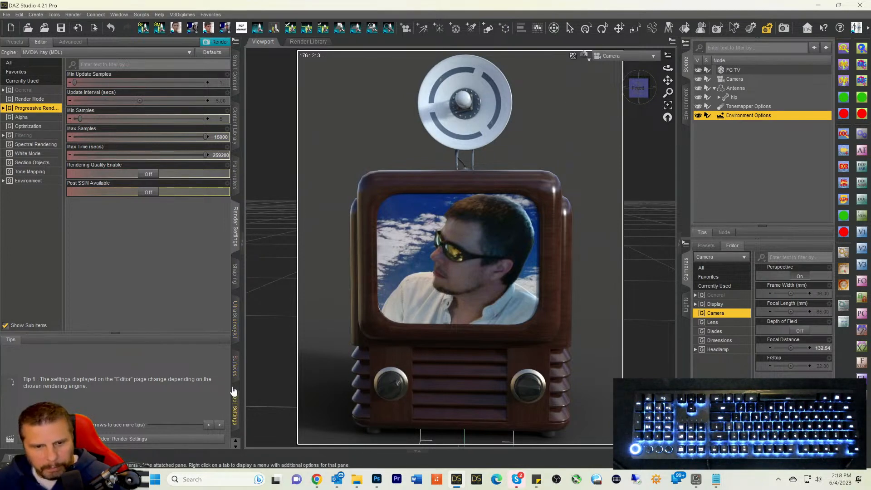
left_click(235, 175)
left_click(102, 62)
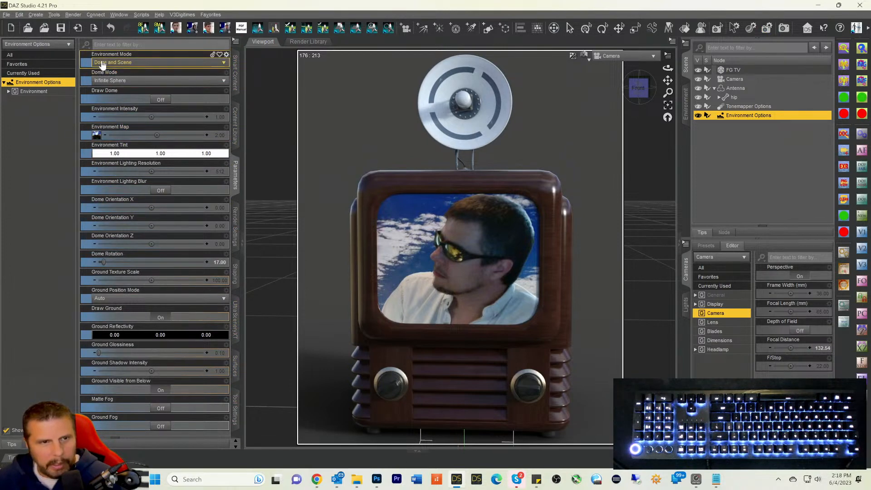
left_click(103, 100)
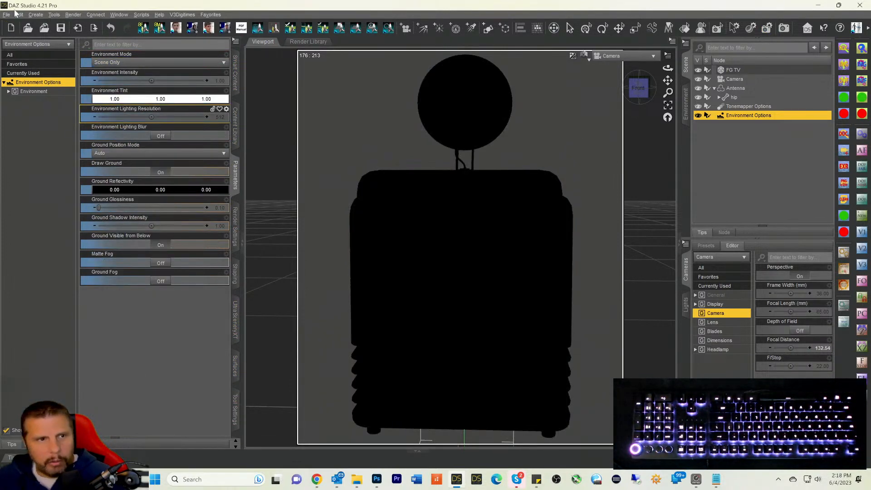
left_click(35, 14)
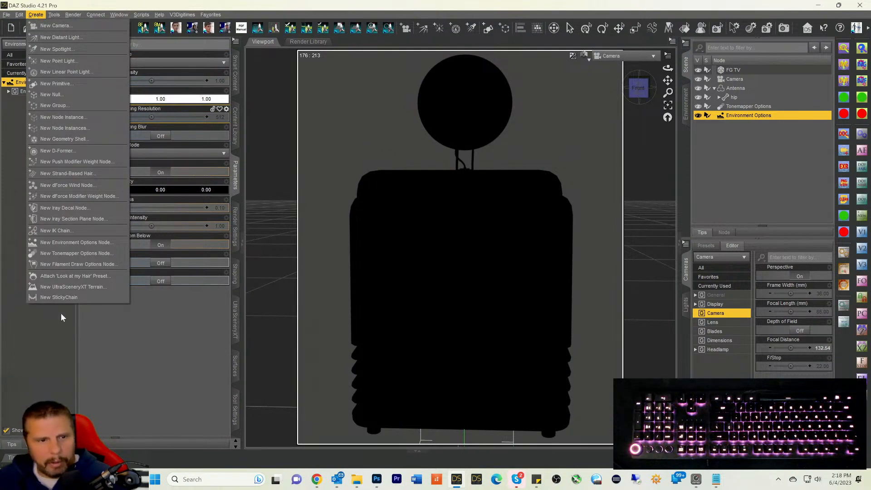
left_click(107, 342)
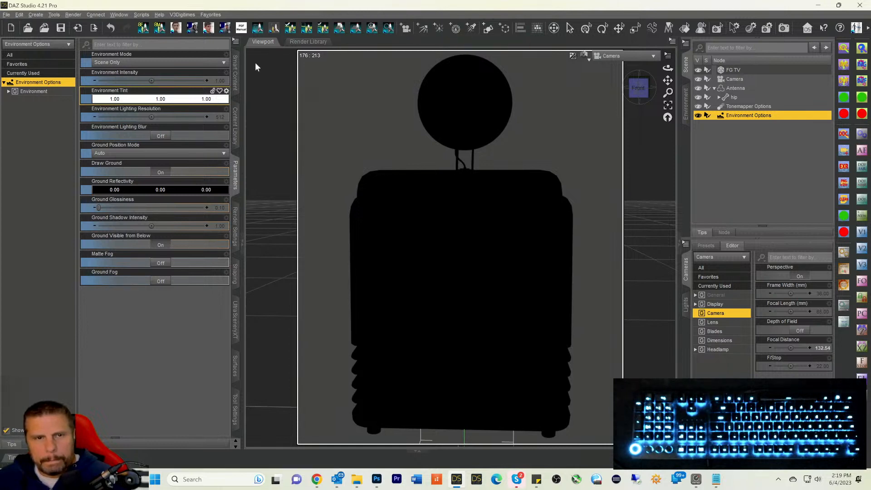
Step: Search the installed products for "ghost" within the Default category
left_click(235, 73)
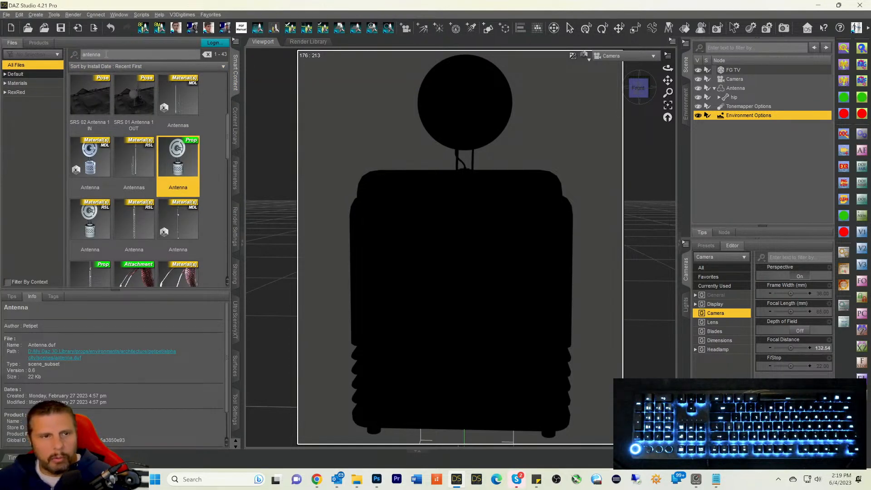
left_click(38, 43)
left_click(108, 55)
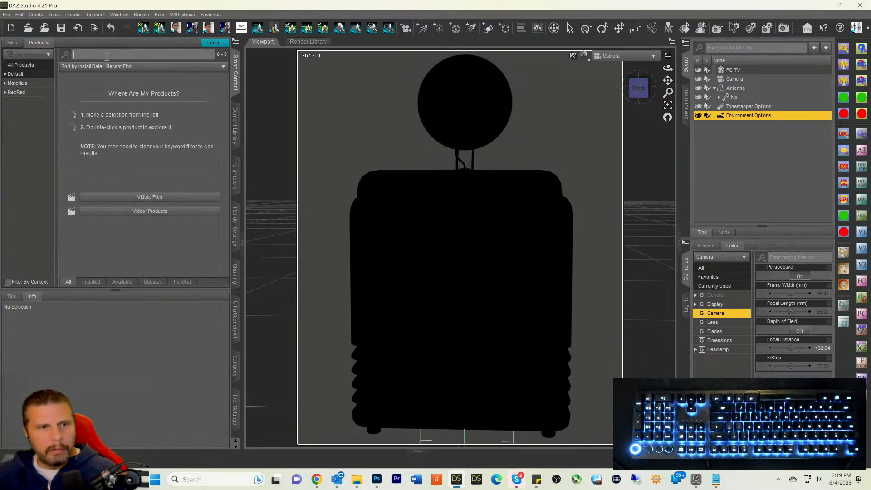
type("ghost")
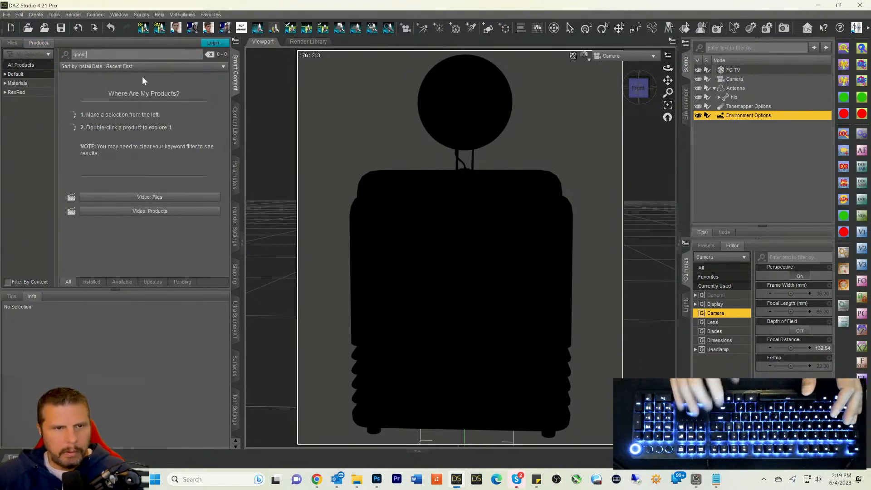
left_click(729, 148)
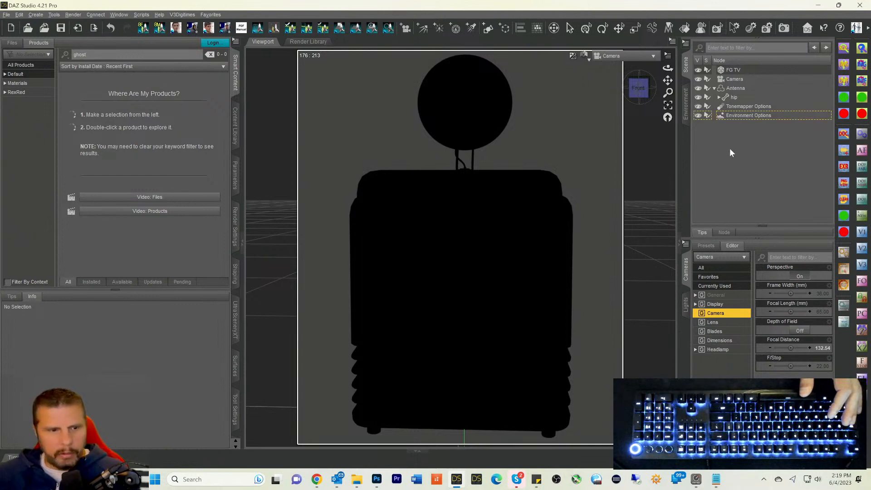
left_click(17, 75)
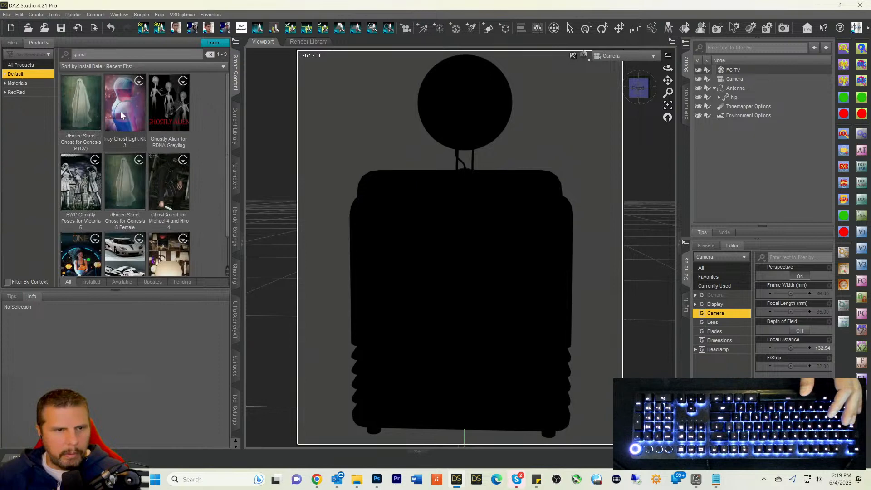
Step: Look through the props, render settings and materials of Iray Ghost Light Kit 3, and return to the product list
double_click(120, 111)
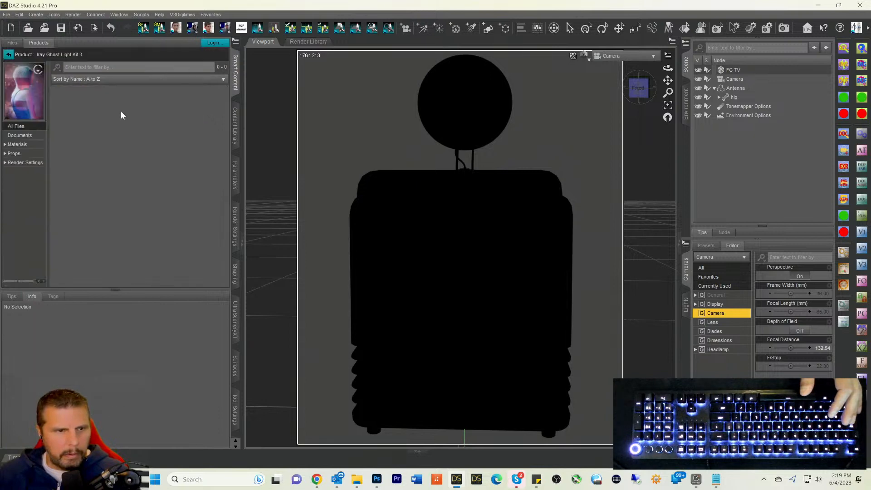
left_click(13, 155)
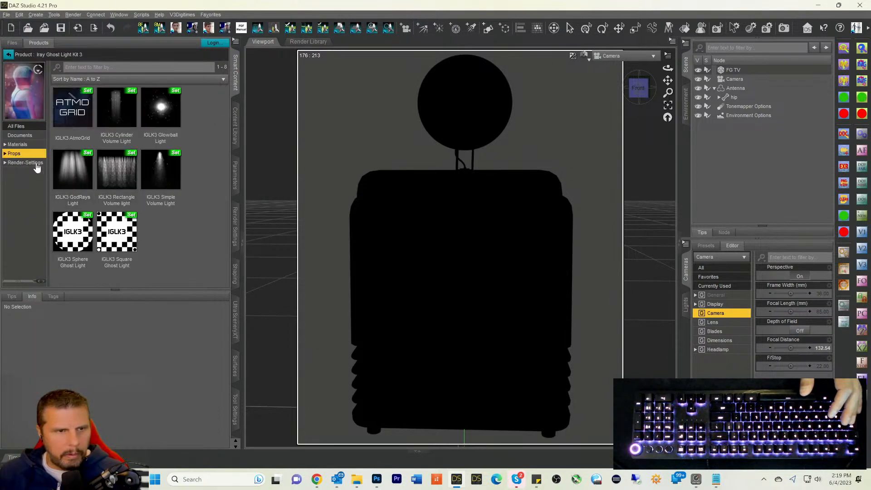
left_click(19, 163)
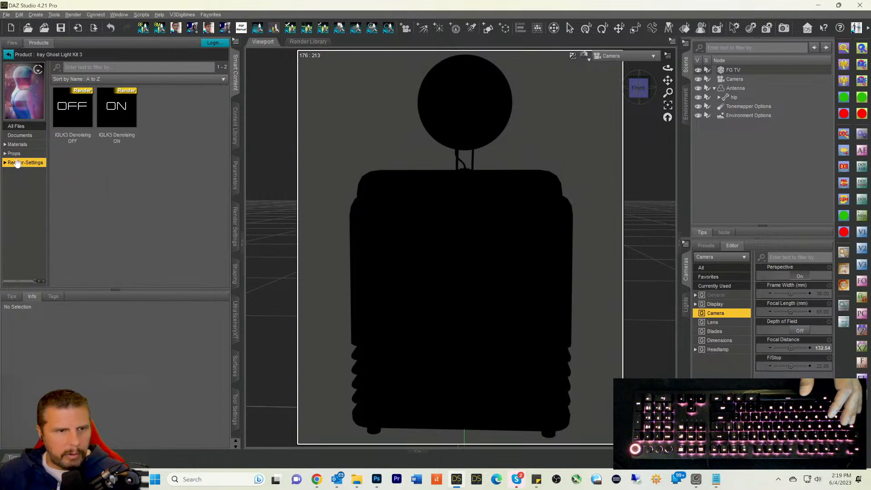
left_click(14, 154)
left_click(17, 145)
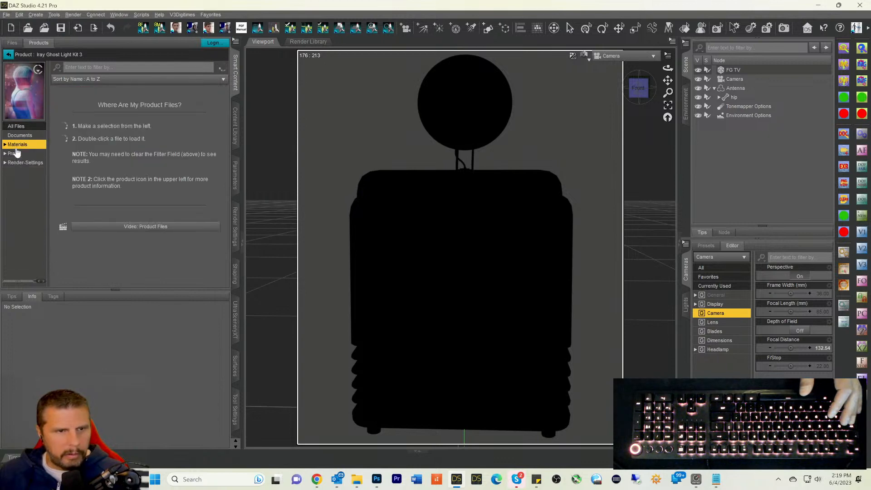
left_click(8, 54)
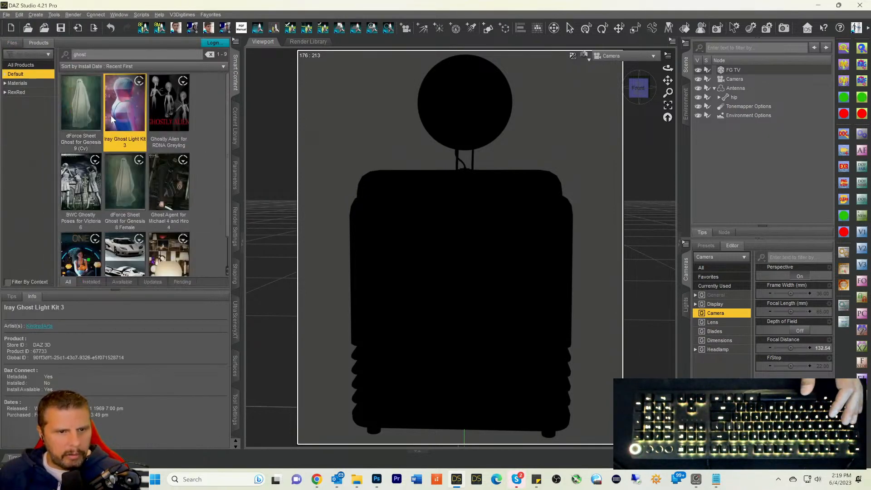
Step: Load the IGLK1 Square Light from the props of Iray Ghost Light Kit One into the scene
scroll(111, 116, "down", 1)
double_click(80, 209)
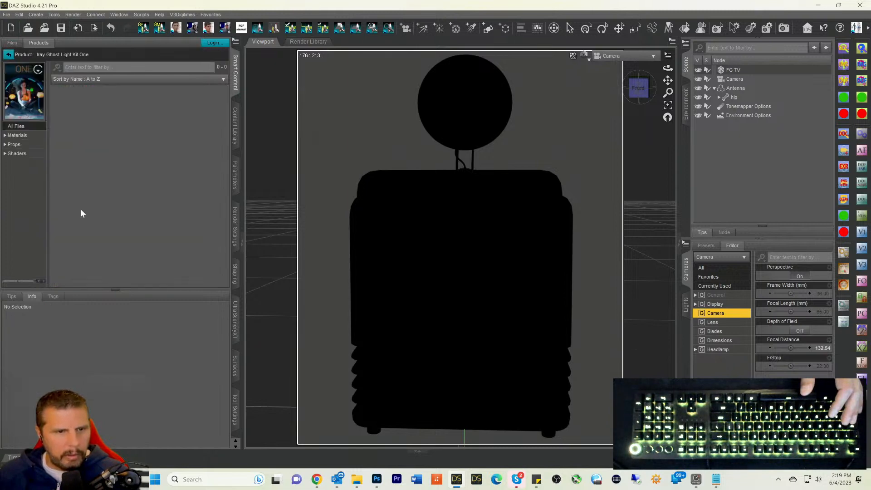
left_click(20, 144)
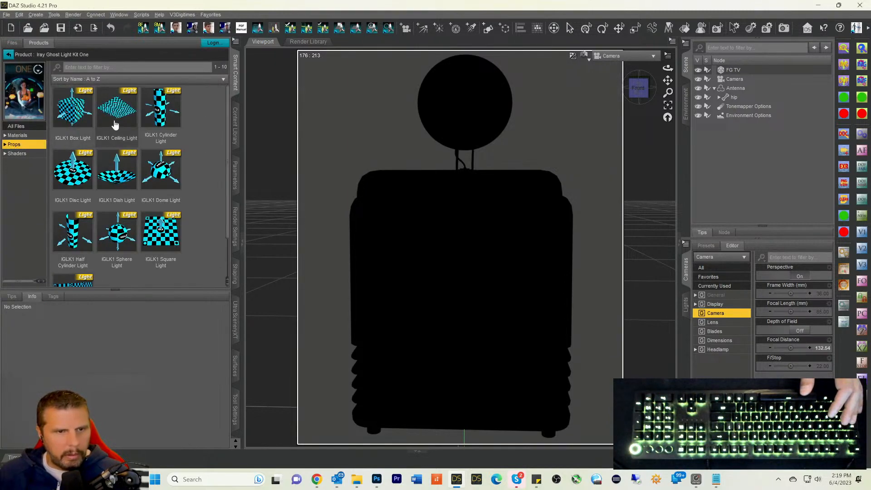
scroll(117, 123, "down", 2)
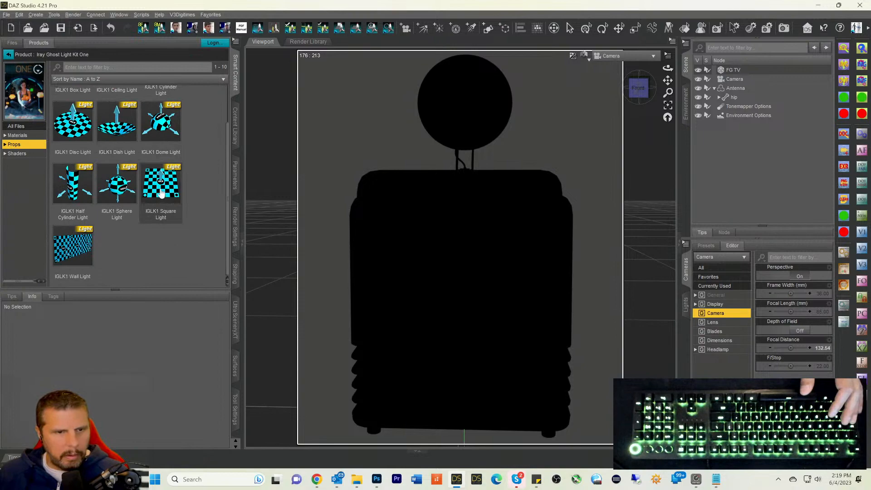
double_click(160, 200)
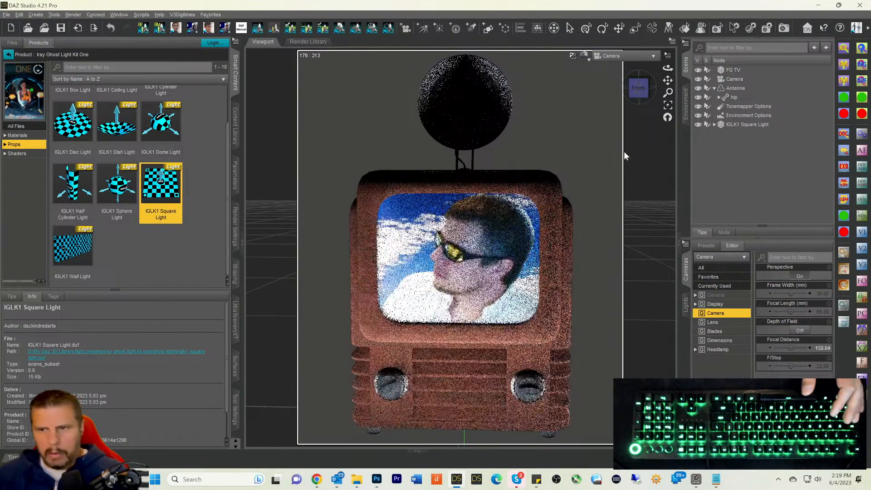
Step: Switch the viewport from the camera to Perspective View and tilt it to look down on the TV and light
left_click(729, 124)
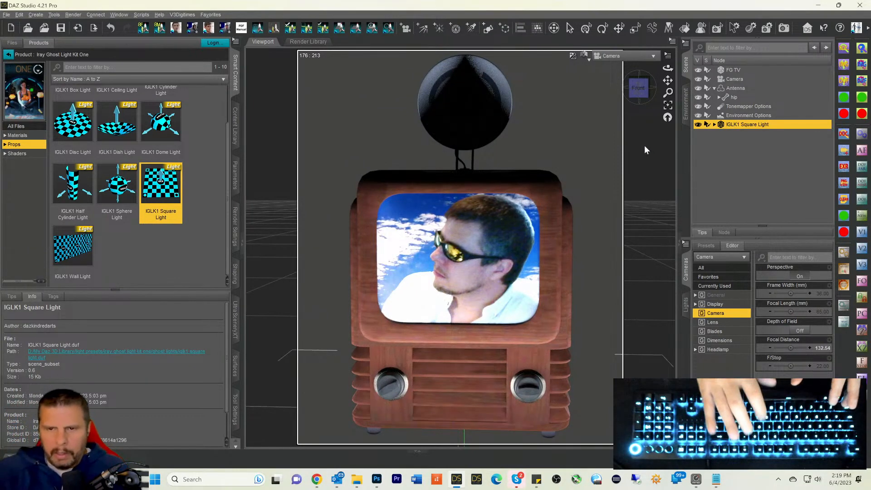
left_click(732, 79)
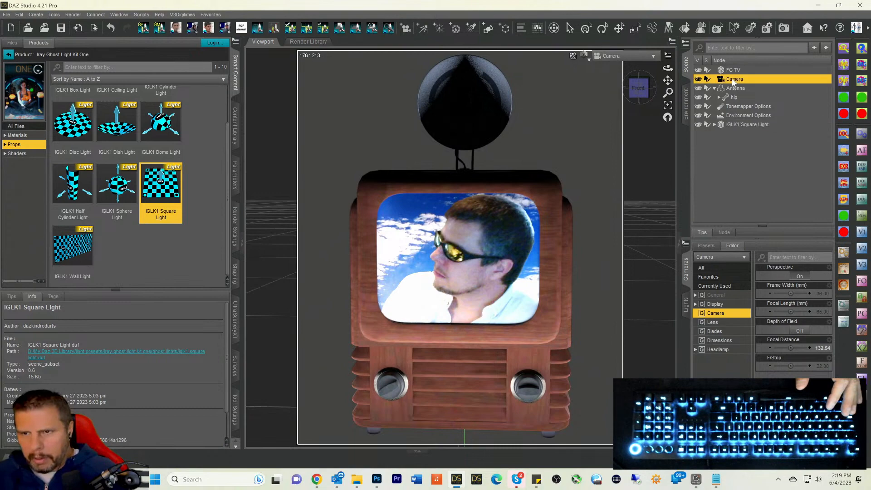
left_click(861, 298)
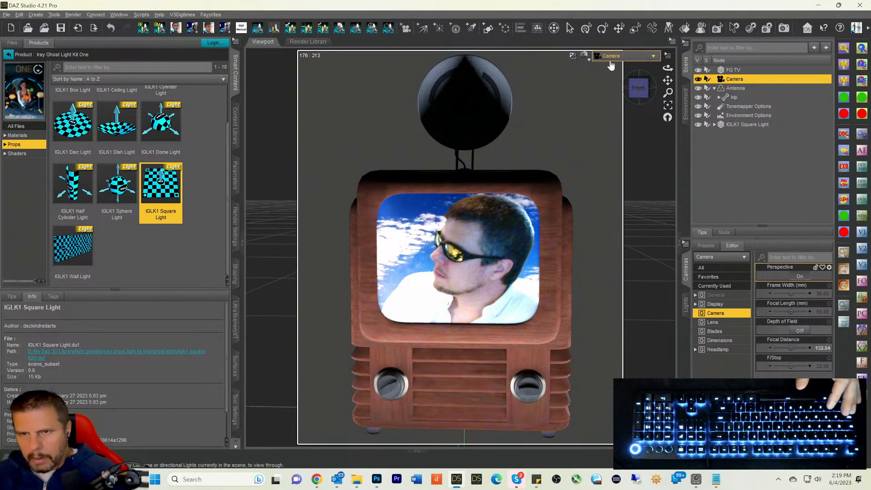
scroll(594, 136, "up", 2)
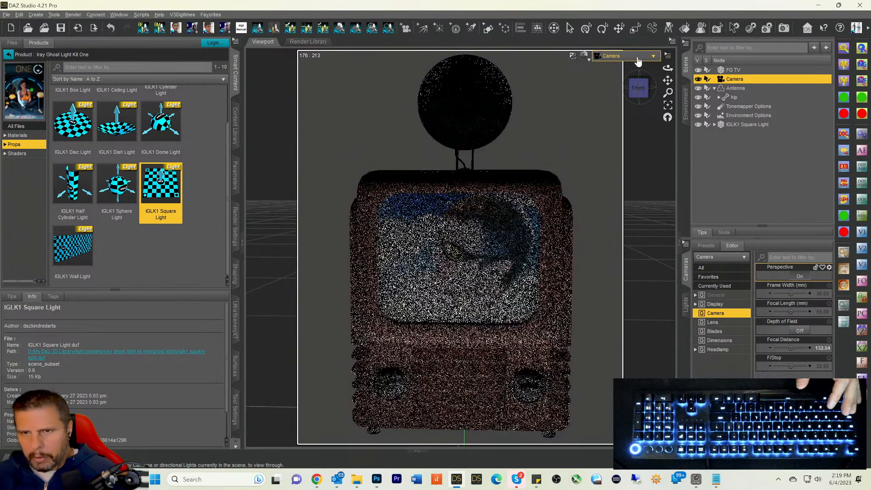
left_click(624, 55)
left_click(620, 64)
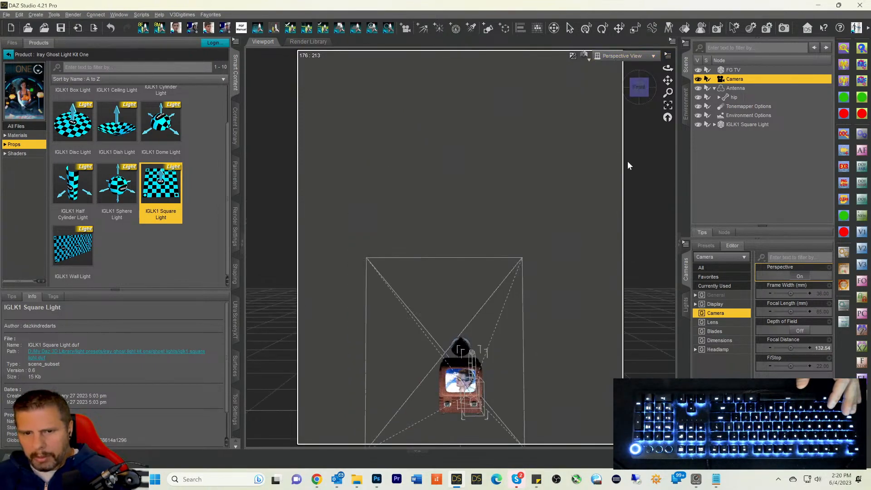
left_click_drag(638, 90, 638, 107)
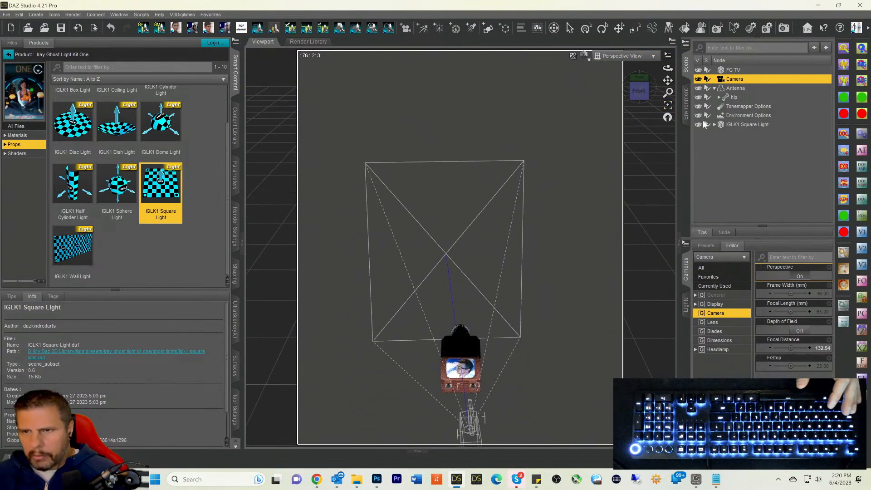
Step: Rotate the IGLK1 Square Light upright about its X axis and set its X Rotate to exactly -90
left_click(738, 126)
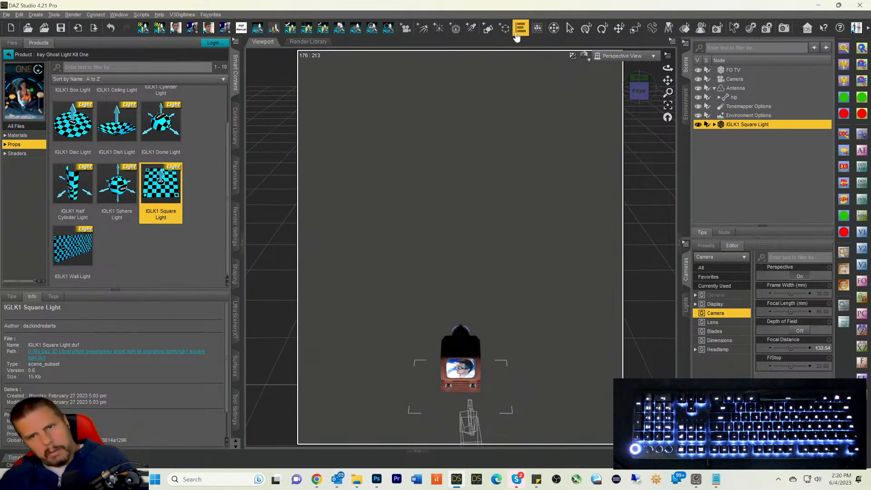
left_click(600, 29)
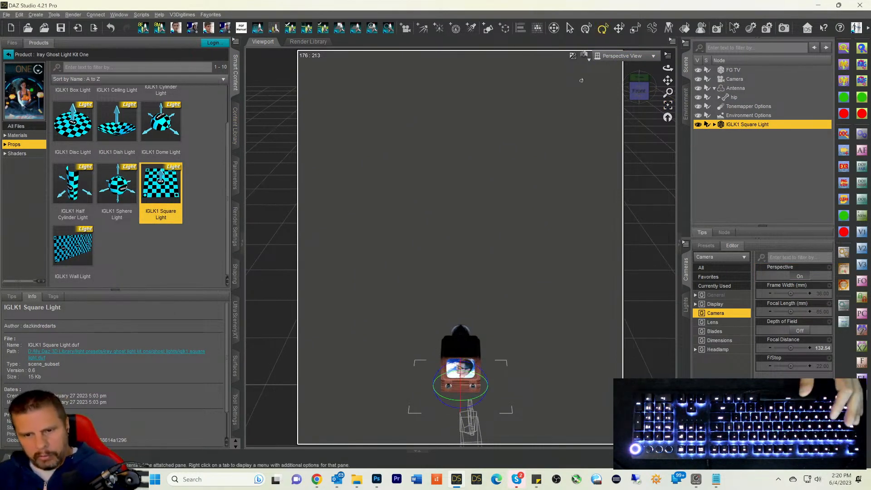
left_click_drag(459, 371, 459, 355)
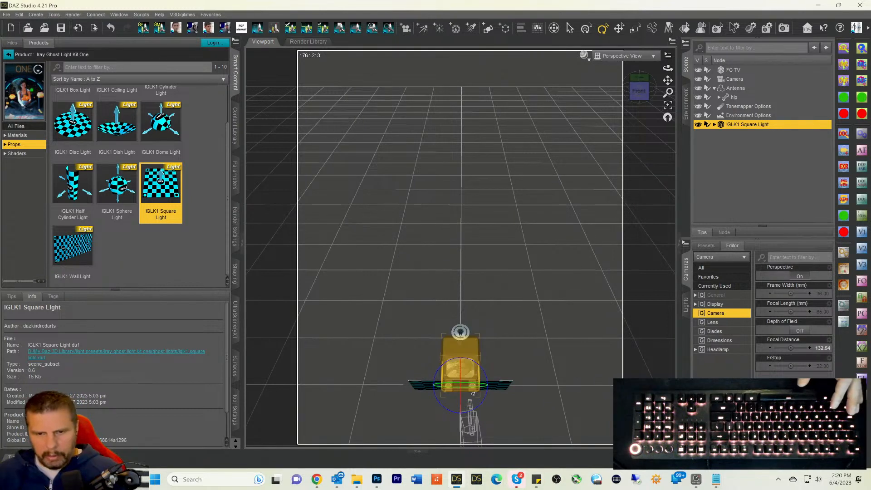
left_click_drag(461, 371, 461, 359)
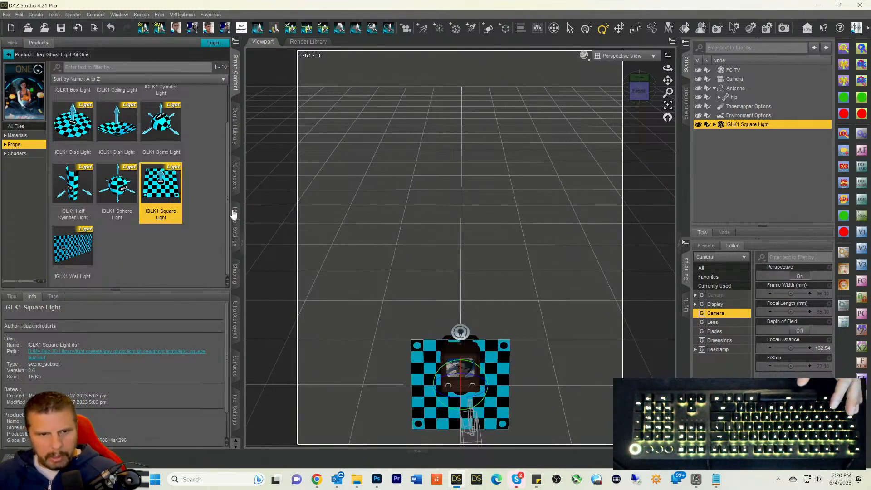
left_click(235, 181)
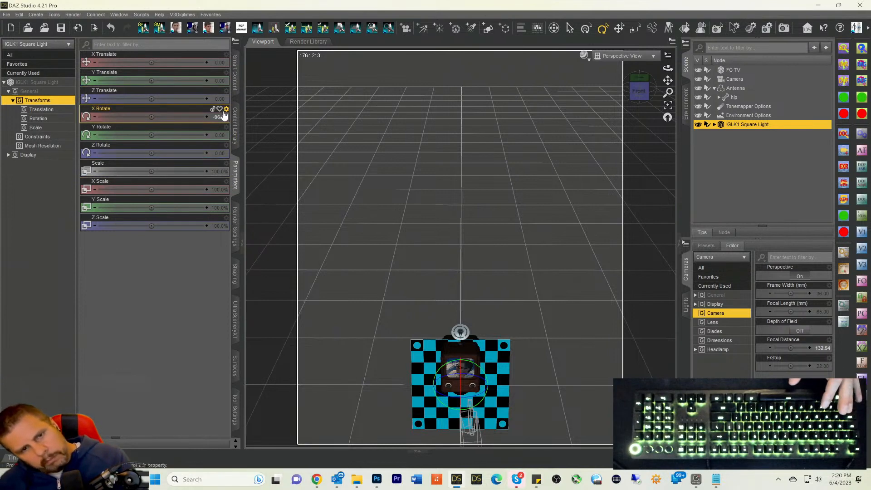
double_click(151, 119)
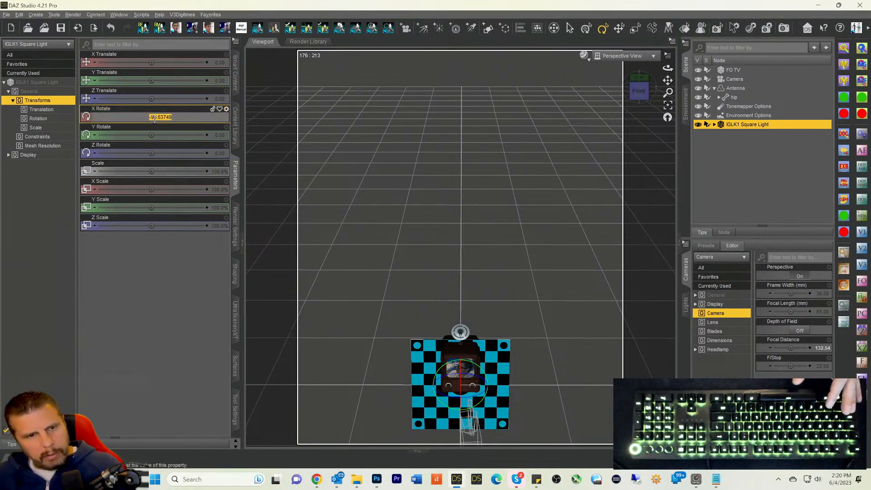
type("-90")
key("Return")
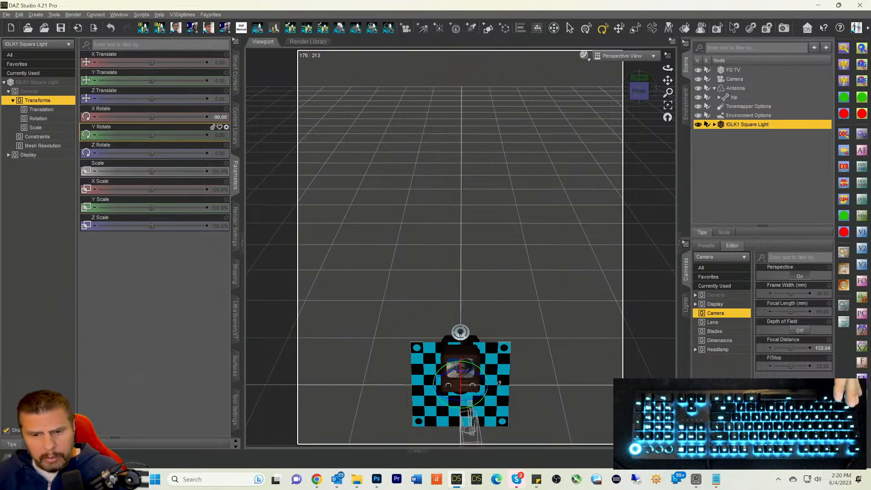
Step: Move the IGLK1 Square Light up and forward in front of the TV, to about Y 25.68 and Z 61.25
left_click(619, 28)
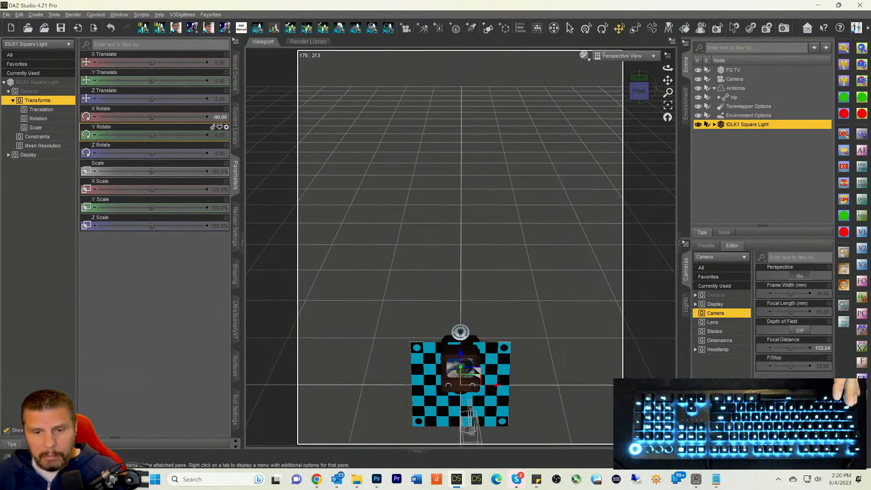
left_click_drag(460, 353, 459, 331)
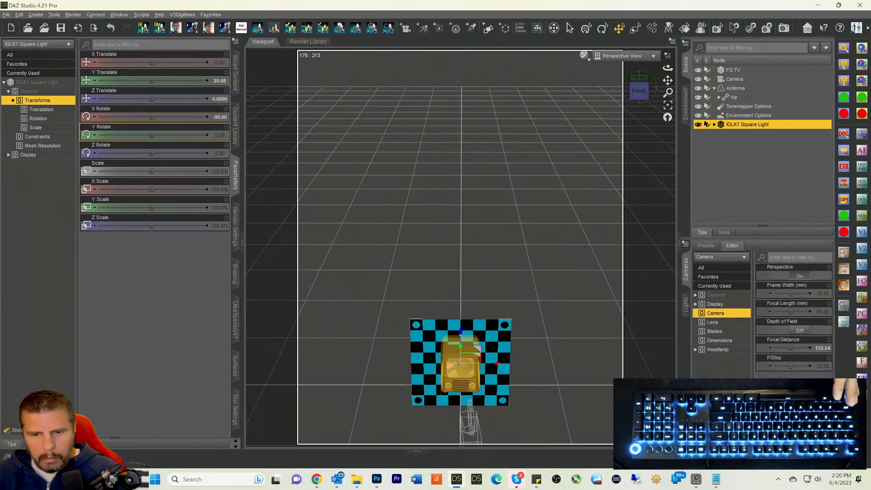
left_click_drag(460, 349, 454, 380)
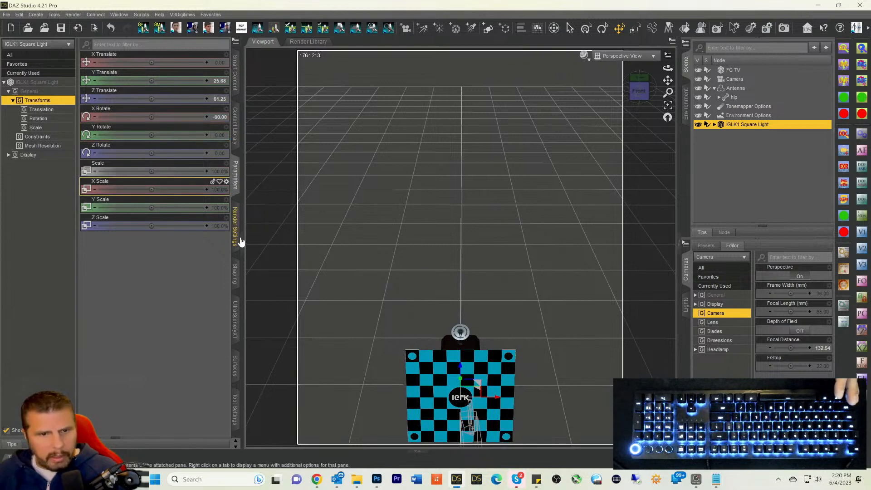
Step: Show the surface settings of the IGLK1 Square Light and look through the scene camera again
left_click(235, 365)
left_click(45, 91)
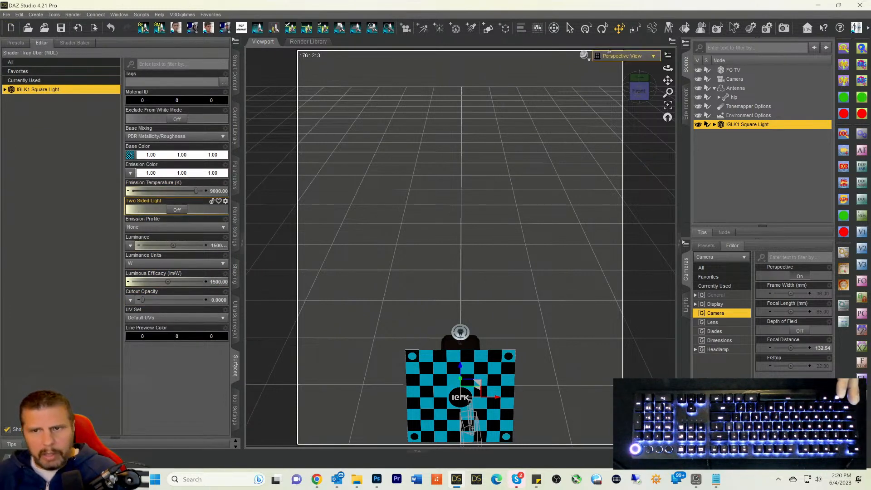
left_click(621, 57)
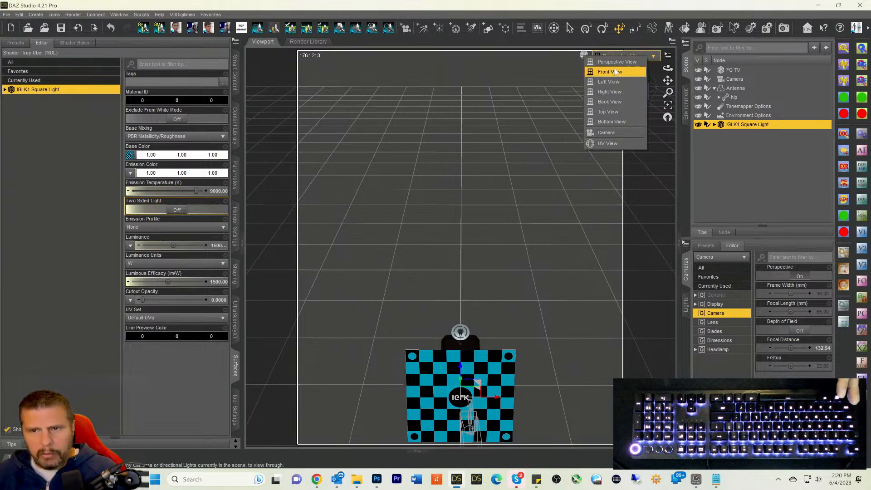
left_click(606, 133)
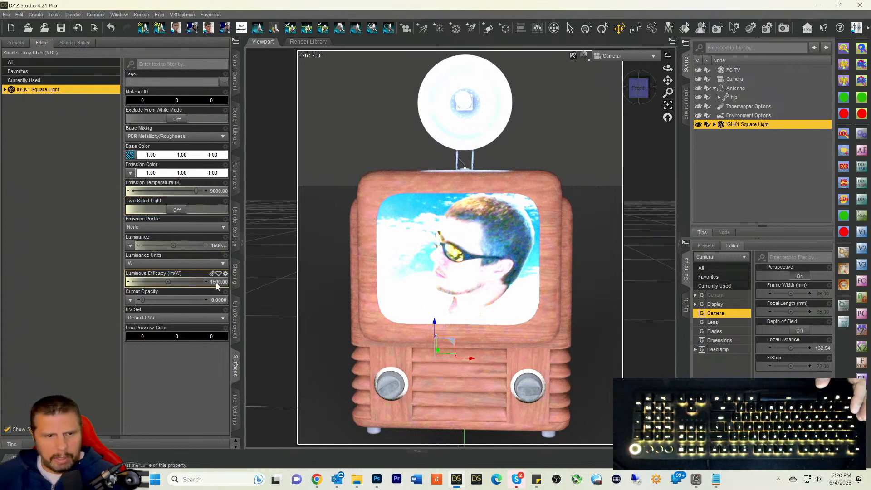
Step: Lower the Luminance of the IGLK1 Square Light so that its value starts with 5000
left_click(215, 245)
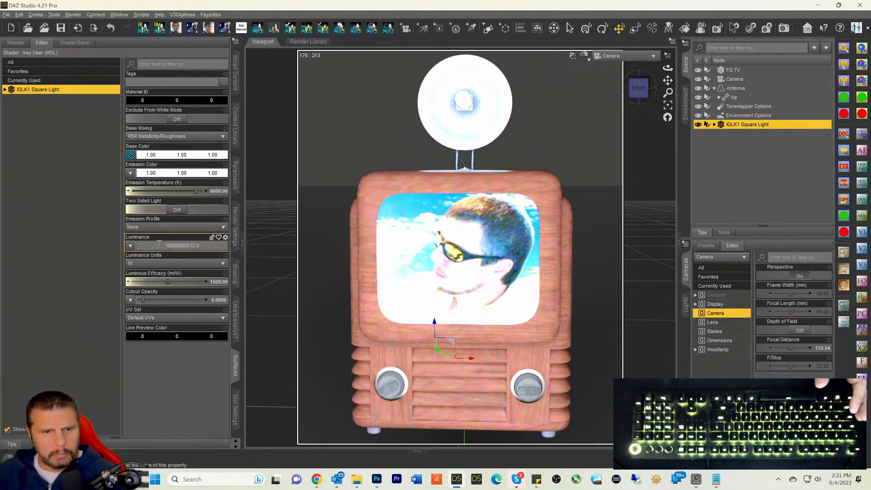
type("5000")
key("Return")
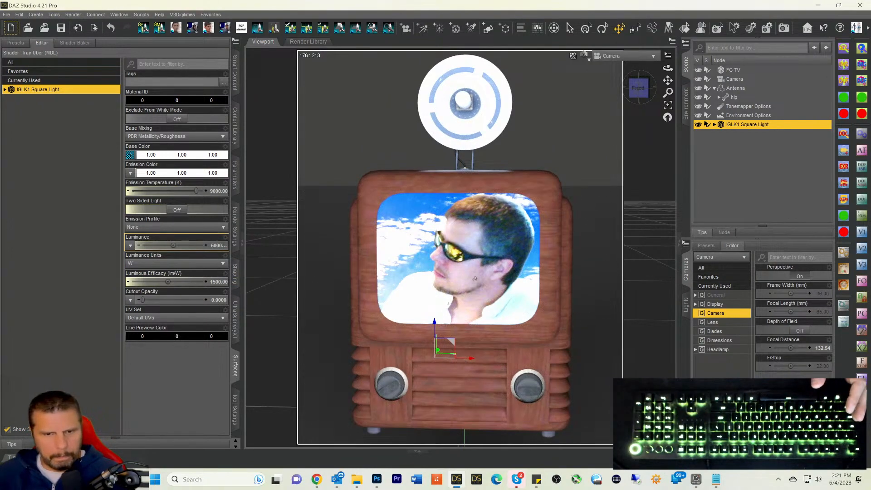
Step: Try a Luminance of 500000512 on the IGLK1 Square Light, and raise it again
left_click(210, 246)
left_click(167, 247)
key("Delete")
key("Delete")
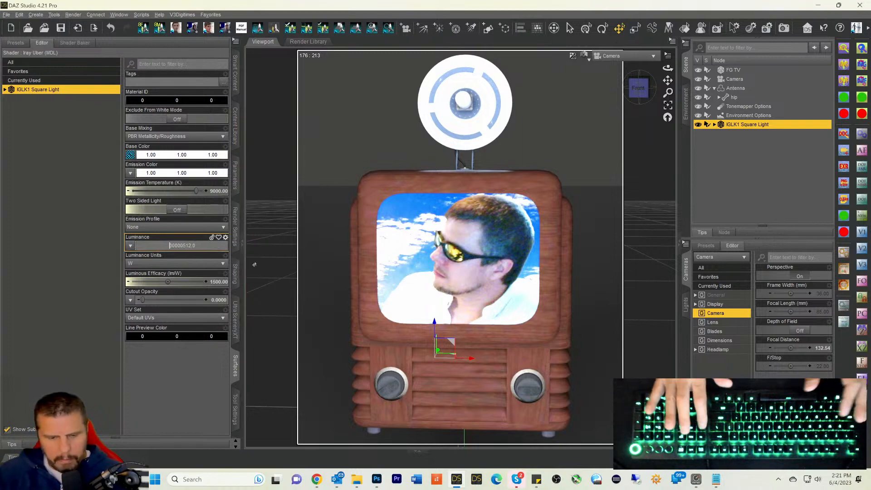
type("5")
key("Return")
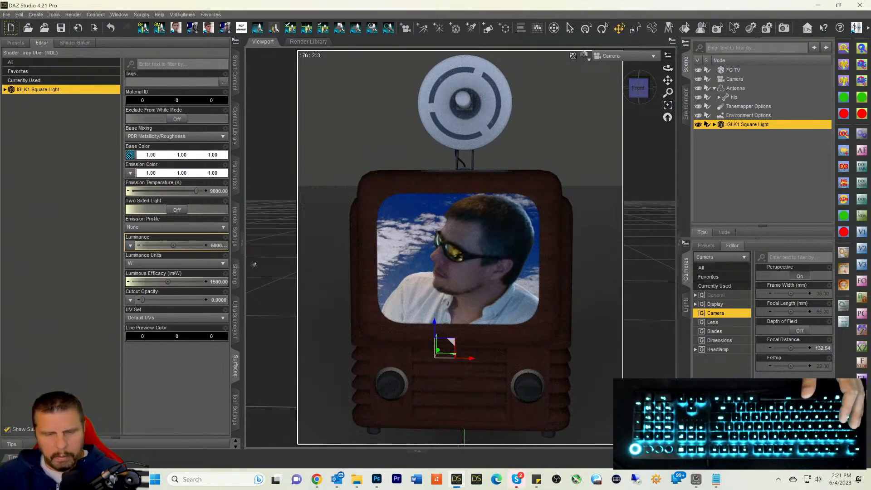
left_click(216, 245)
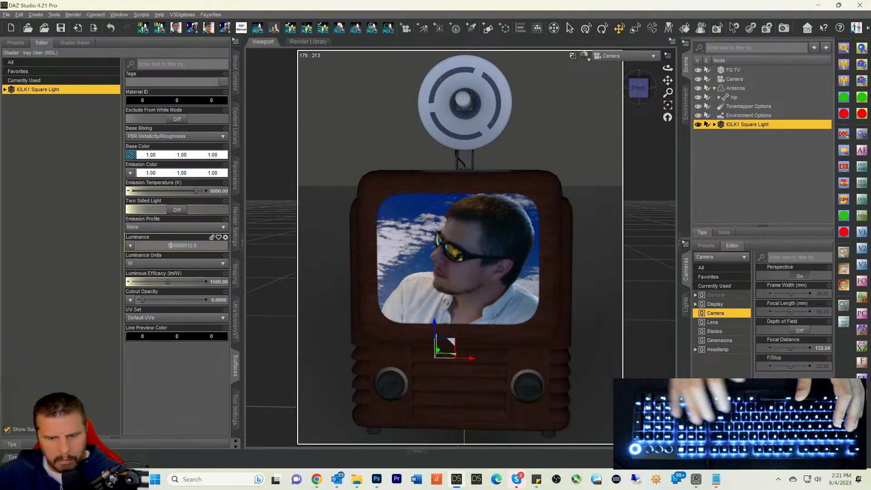
key("Return")
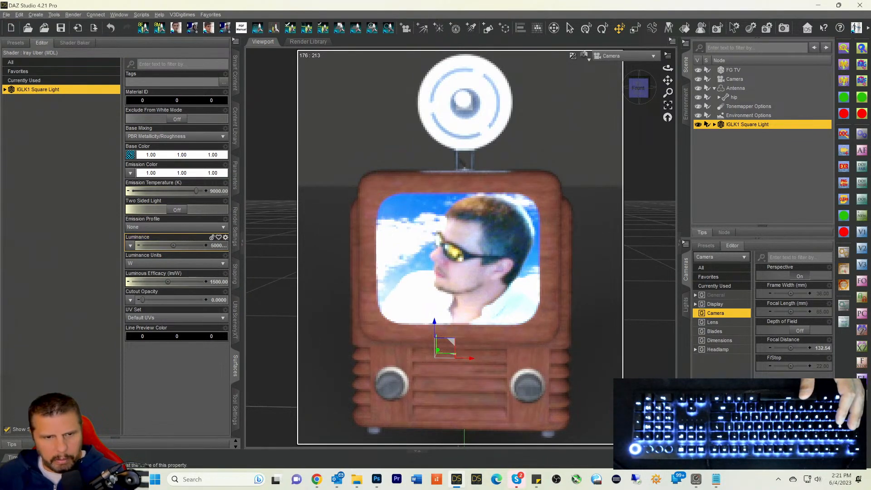
left_click(223, 246)
left_click(190, 246)
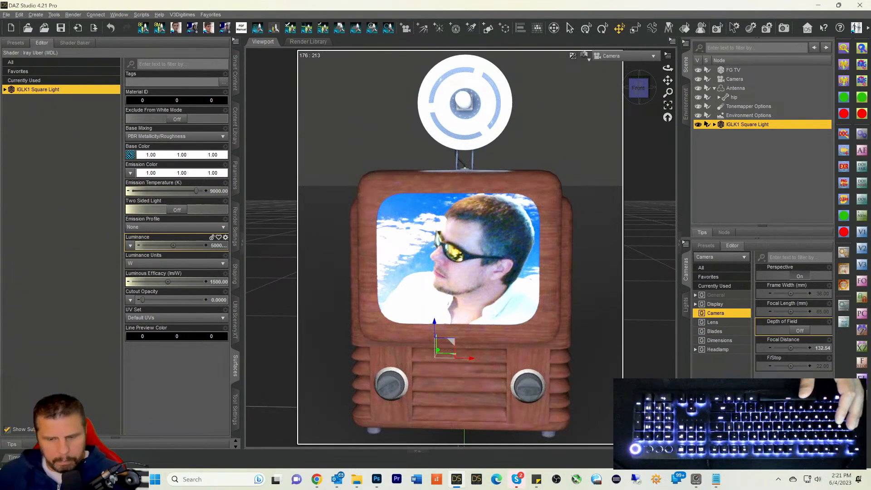
key("Delete")
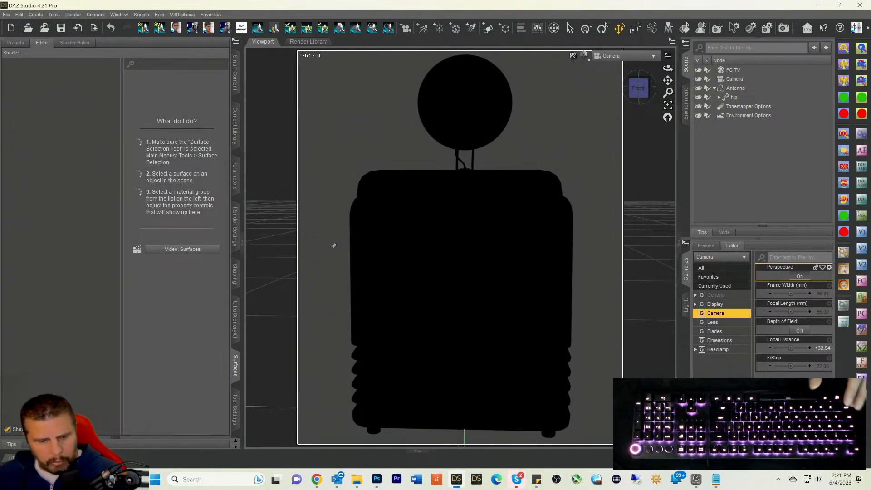
key("ctrl+z")
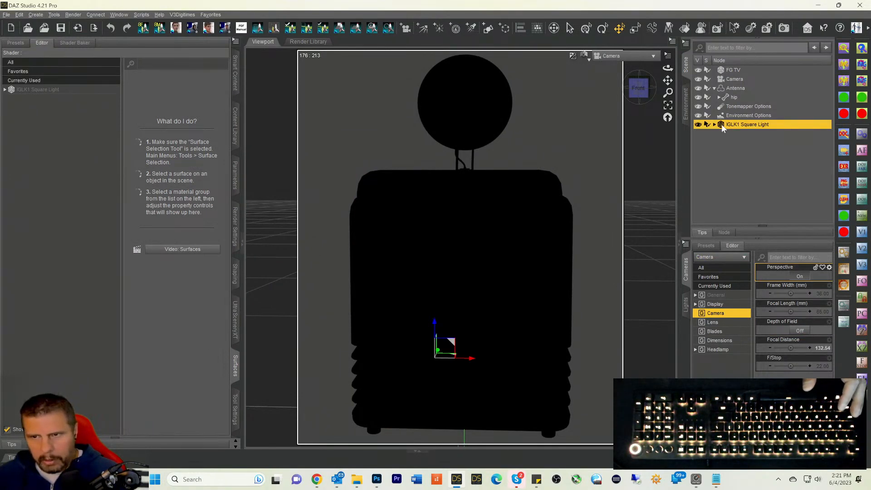
Step: Select the surface of the restored IGLK1 Square Light and try a higher Luminance value
left_click(49, 93)
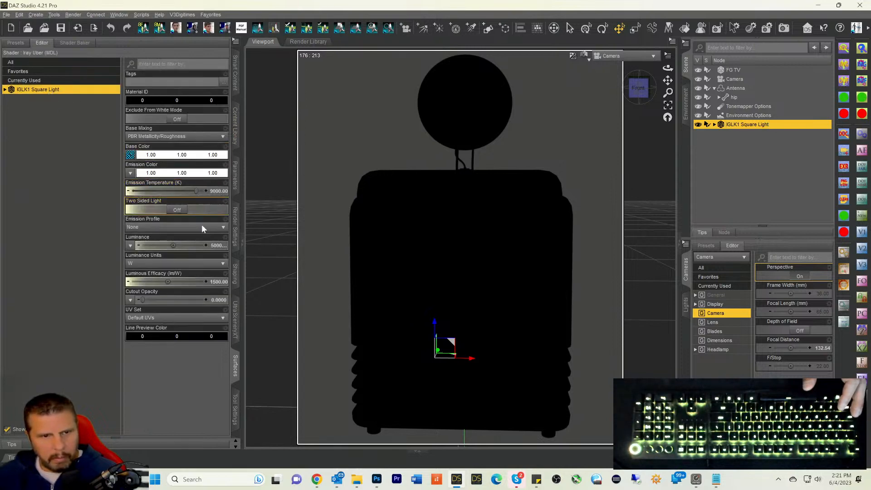
left_click(213, 245)
left_click(168, 245)
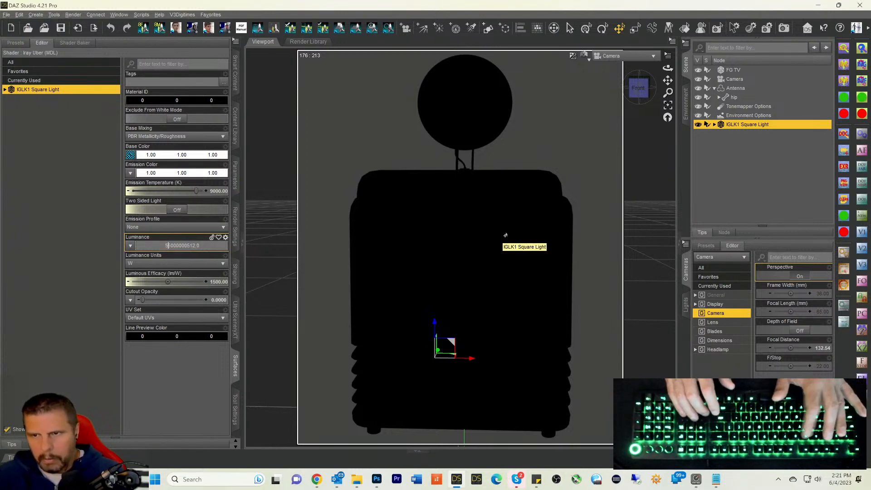
key("Return")
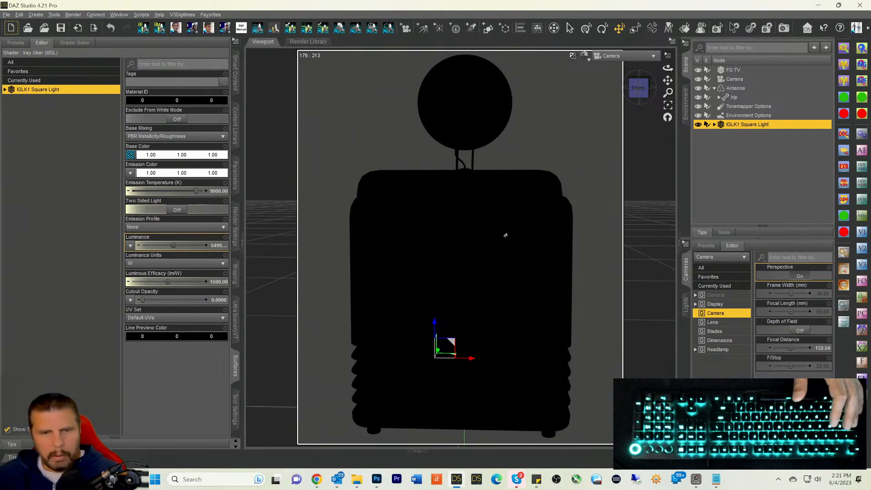
Step: Check the IGLK1 Square Light's child node in the scene hierarchy and select the Environment Options
left_click(713, 124)
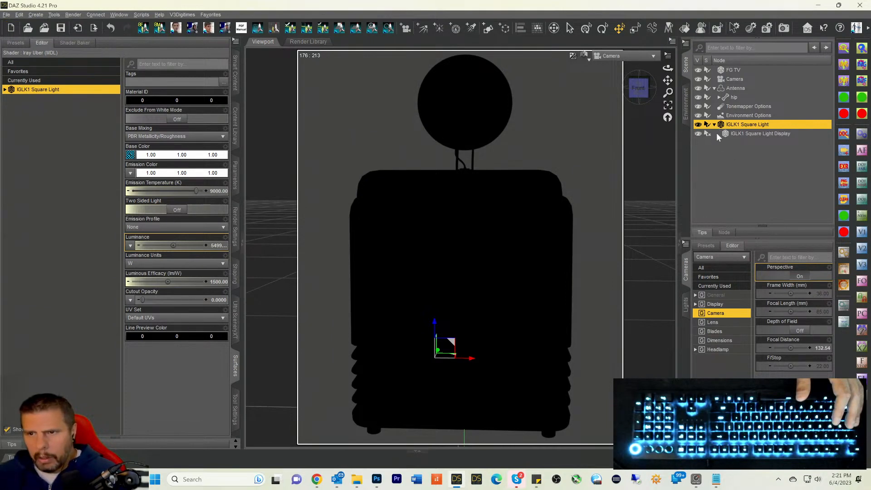
left_click(730, 134)
left_click(713, 125)
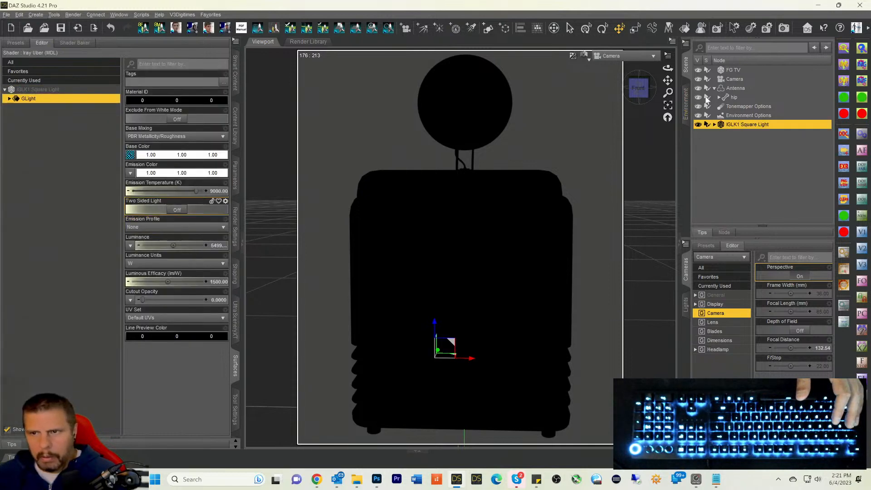
left_click(735, 118)
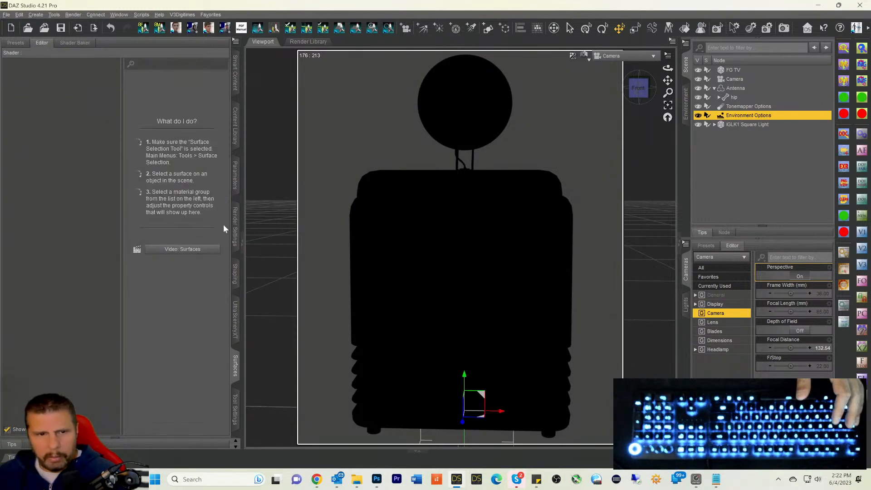
Step: Undo the Luminance changes of the IGLK1 Square Light and select it to check its surface settings
key("ctrl+z")
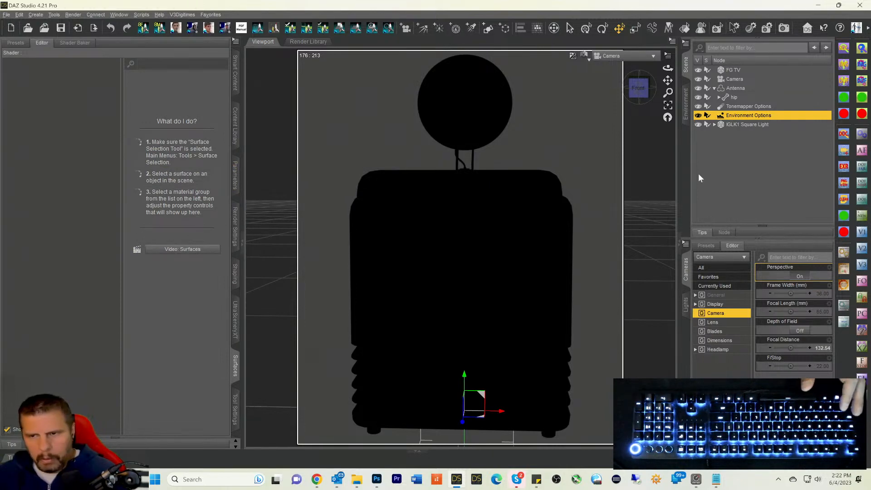
left_click(725, 169)
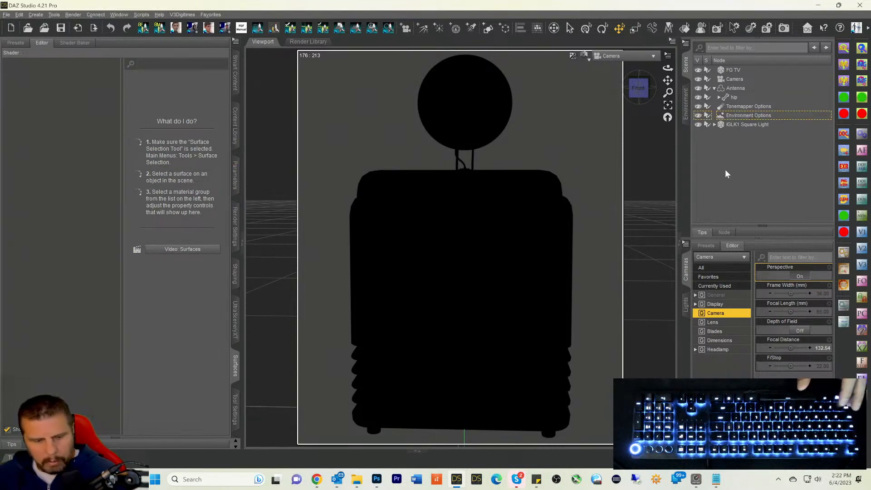
left_click(729, 119)
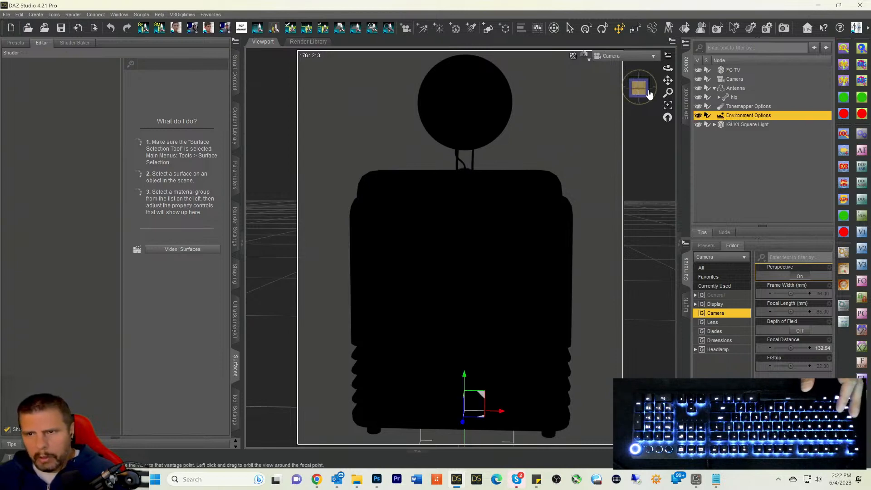
left_click(730, 125)
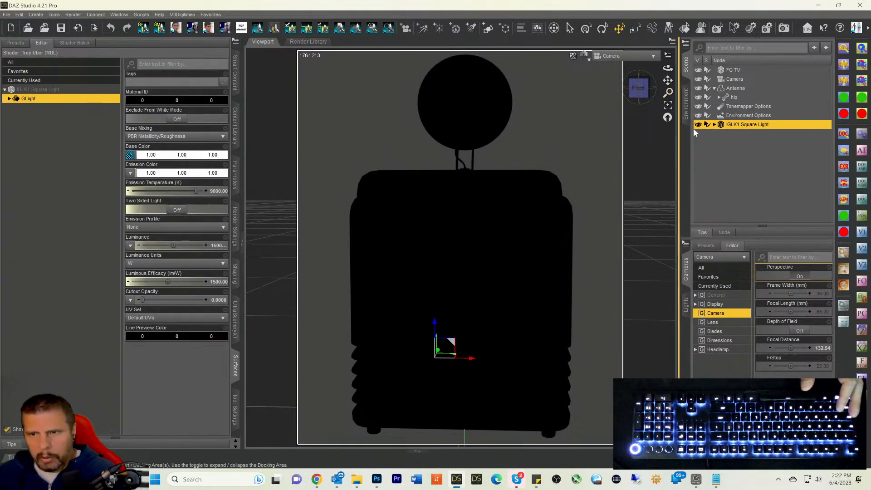
Step: Review the parameters of the Environment Options and the scene's environment type, and reselect the IGLK1 Square Light
left_click(725, 117)
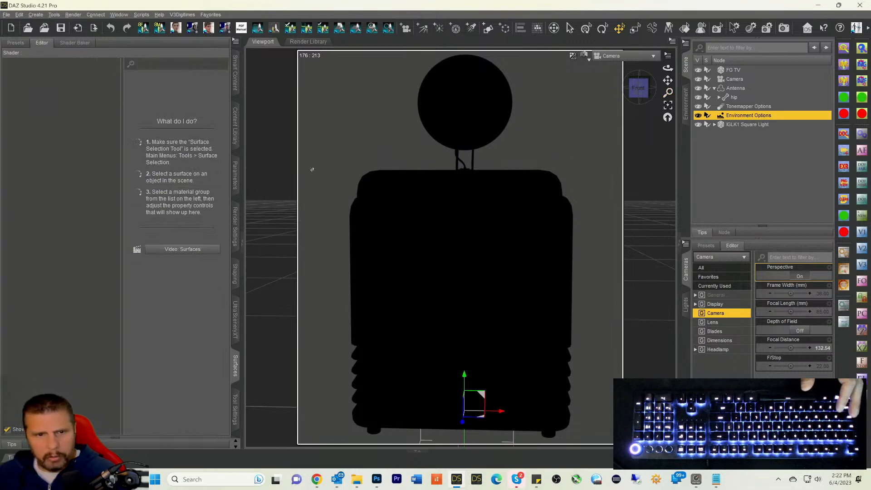
left_click(236, 169)
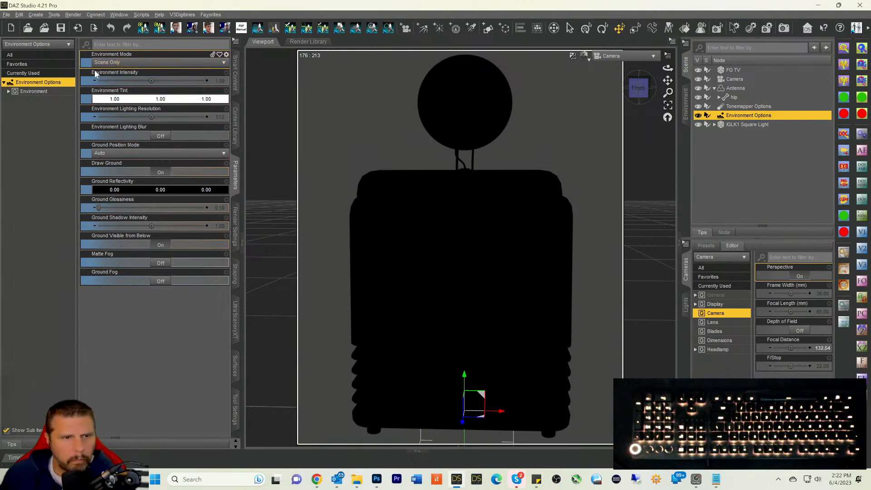
left_click(766, 139)
left_click(686, 105)
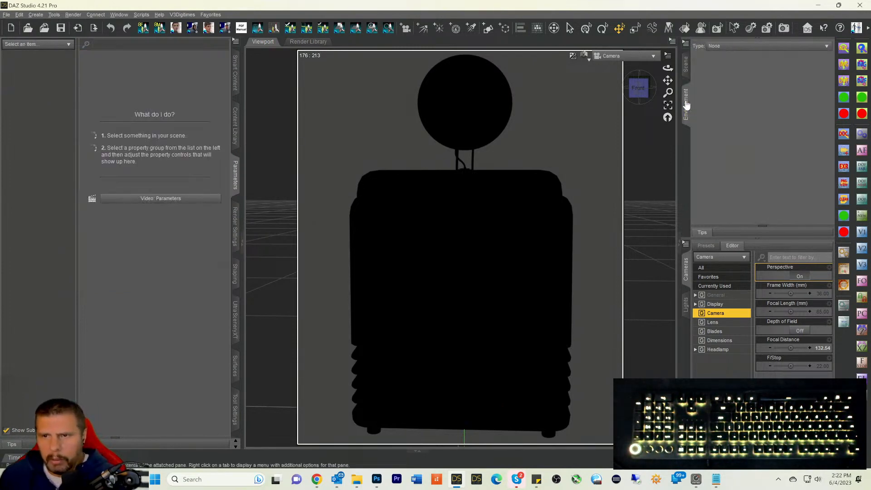
left_click(686, 71)
left_click(733, 124)
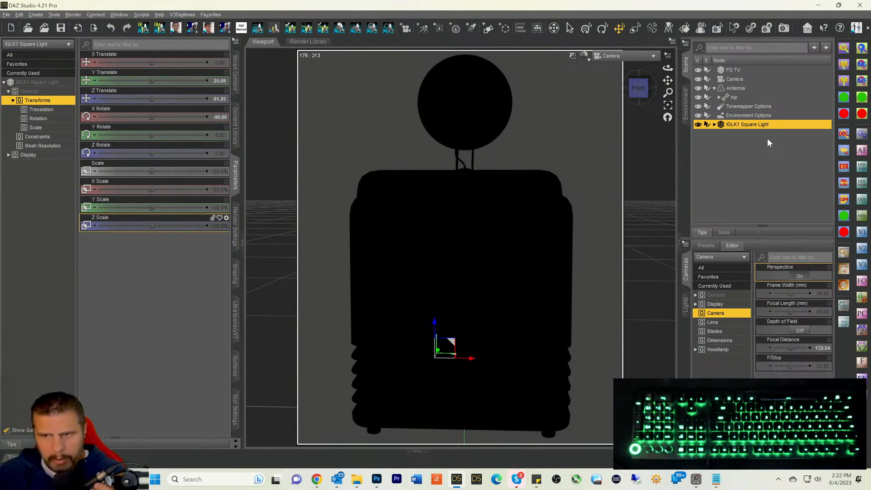
Step: Collapse the Antenna node, inspect the light's placement from several angles in Perspective View, and return to the Camera view
left_click(714, 89)
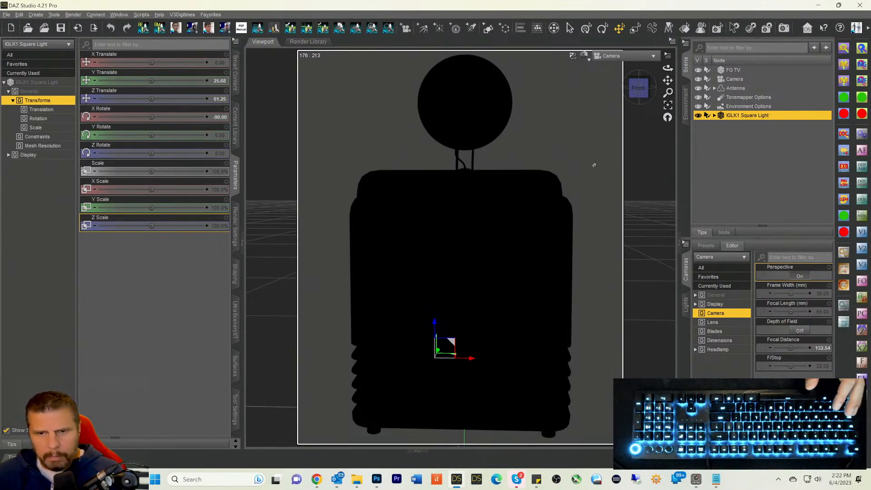
left_click(628, 57)
left_click(625, 64)
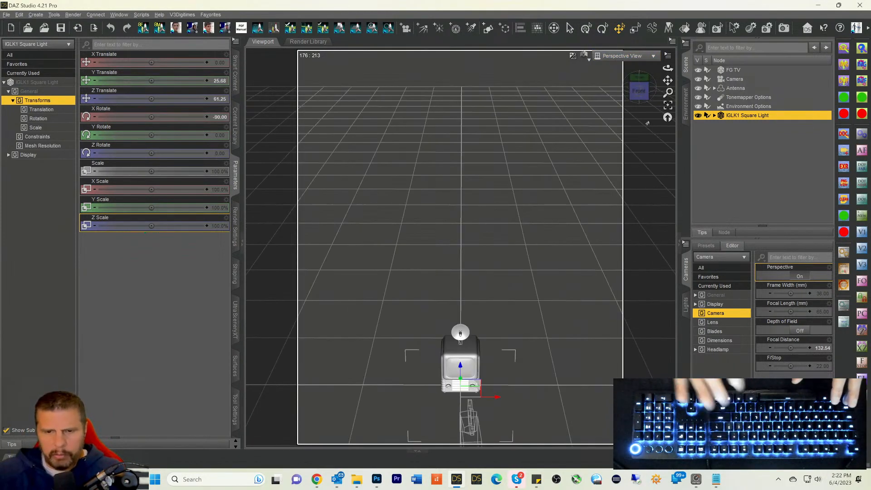
left_click_drag(637, 90, 677, 91)
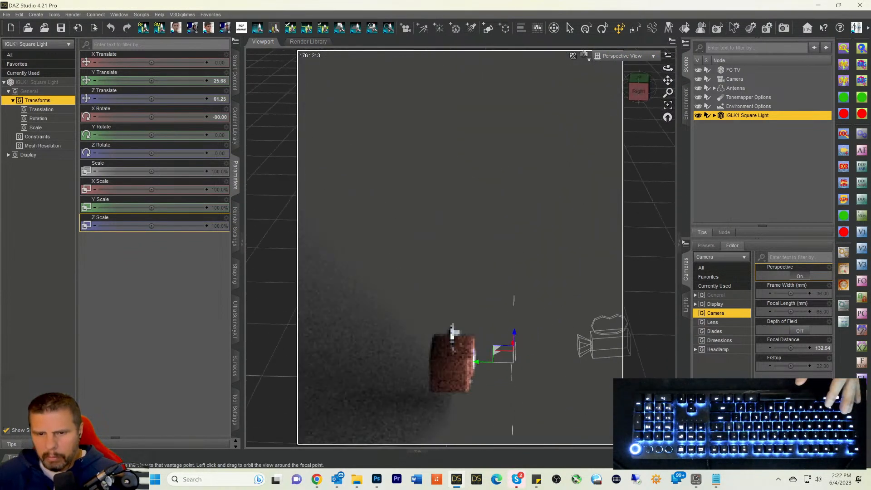
left_click(638, 91)
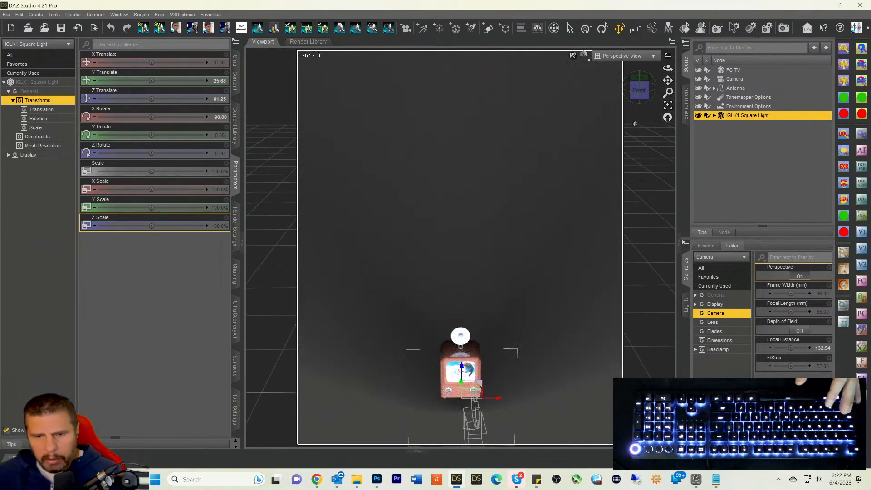
left_click(621, 55)
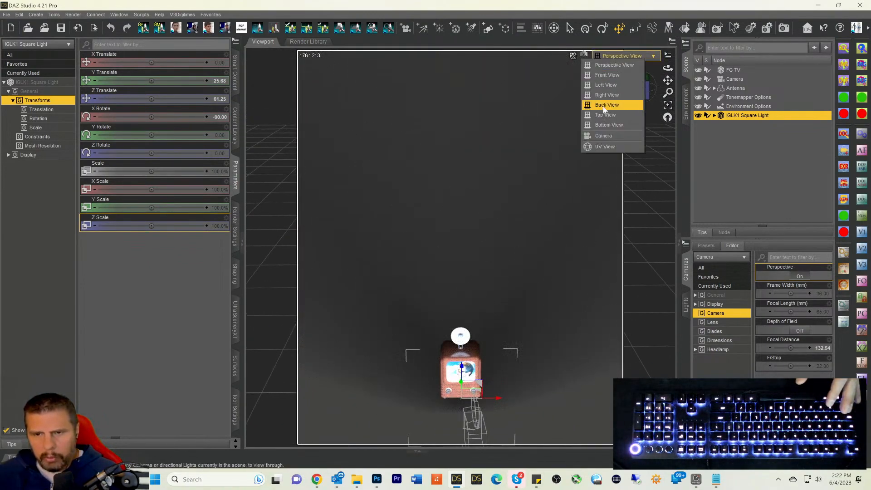
left_click(603, 136)
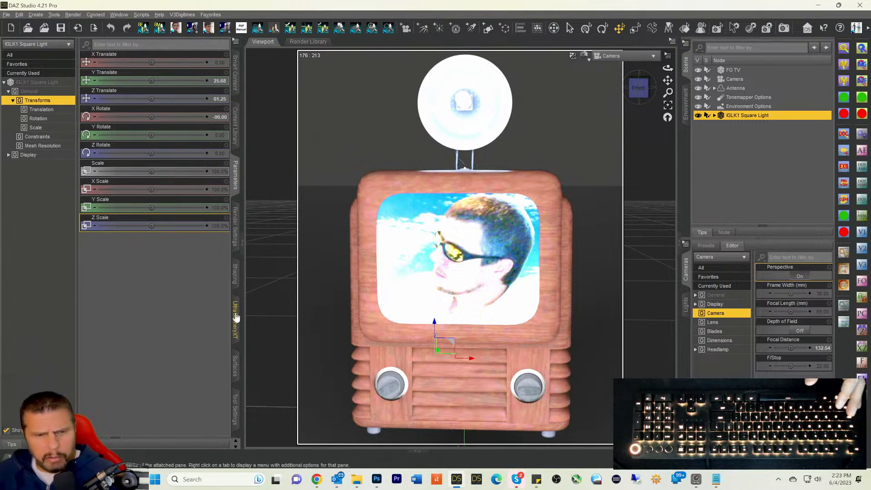
Step: Open the surface properties of the IGLK1 Square Light and select its GLight surface
left_click(235, 372)
left_click(193, 192)
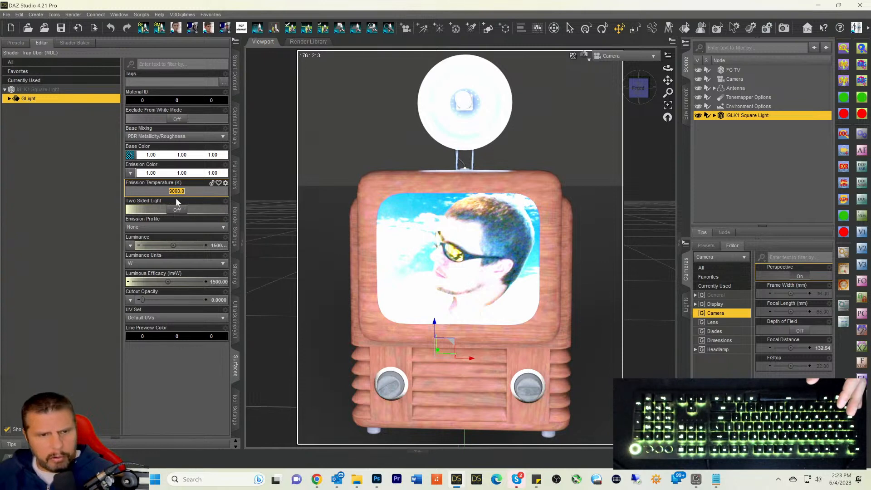
left_click(85, 204)
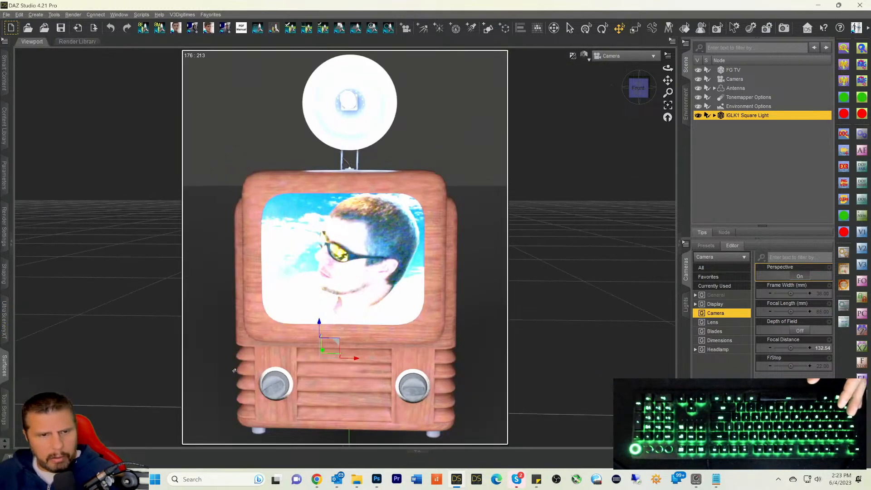
left_click(234, 367)
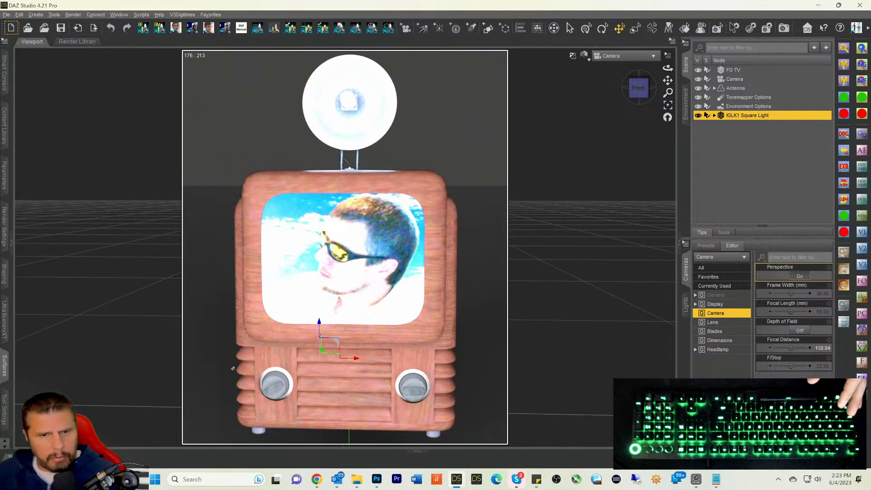
left_click(4, 362)
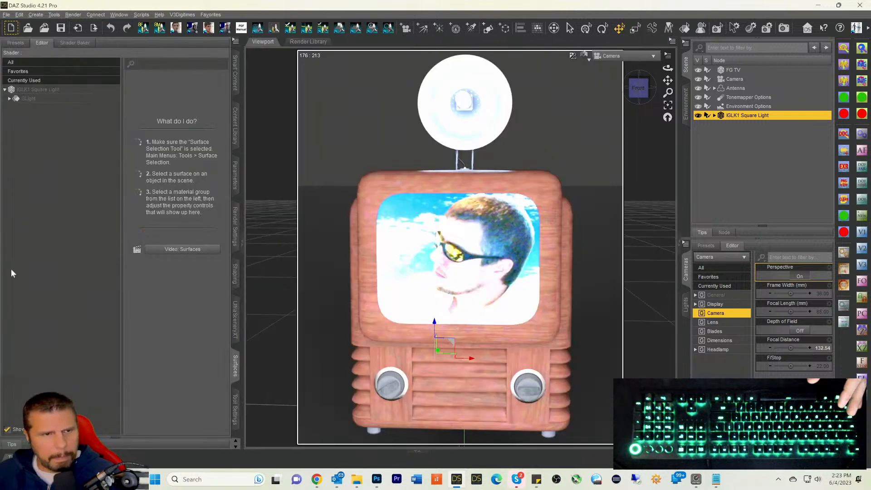
left_click(34, 97)
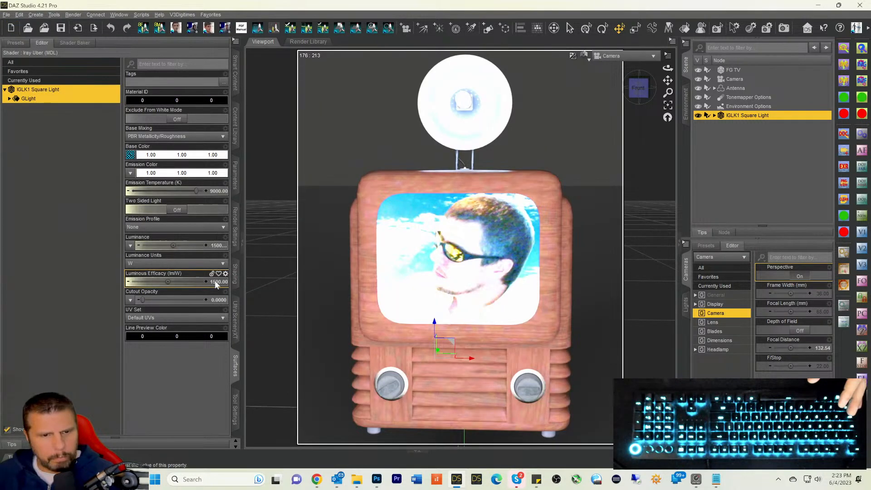
left_click(207, 244)
key("Return")
key("Delete")
type("30")
key("Return")
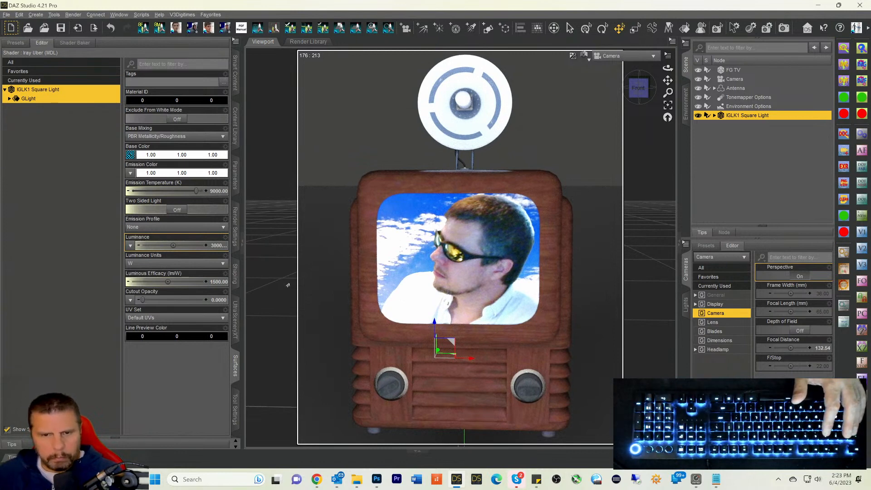
left_click(213, 246)
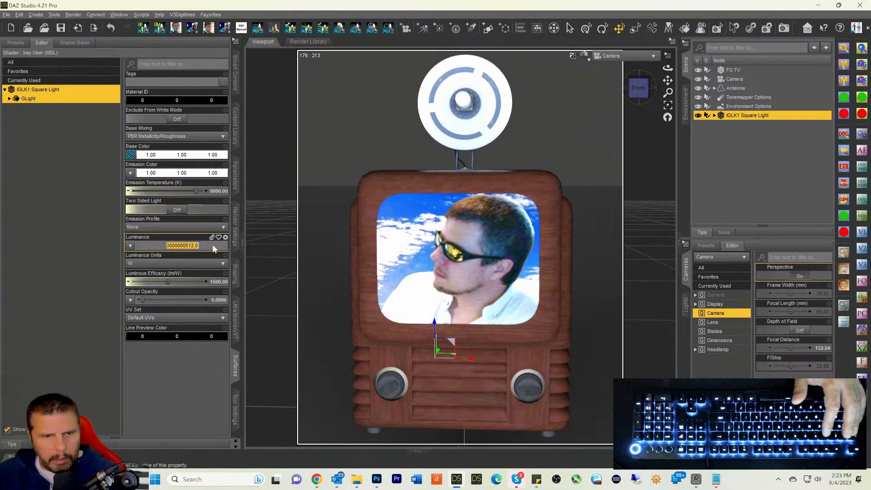
left_click(167, 245)
key("Delete")
type("1")
key("Return")
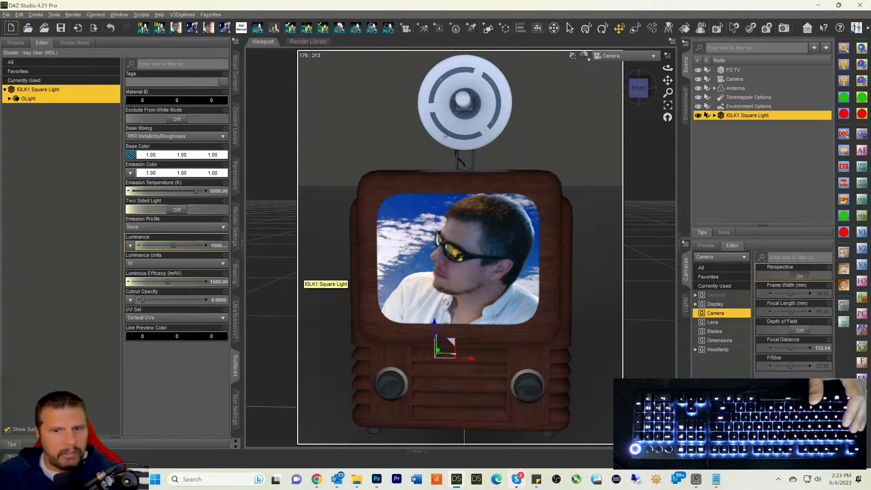
Step: Hide the Antenna in the scene
left_click(479, 114)
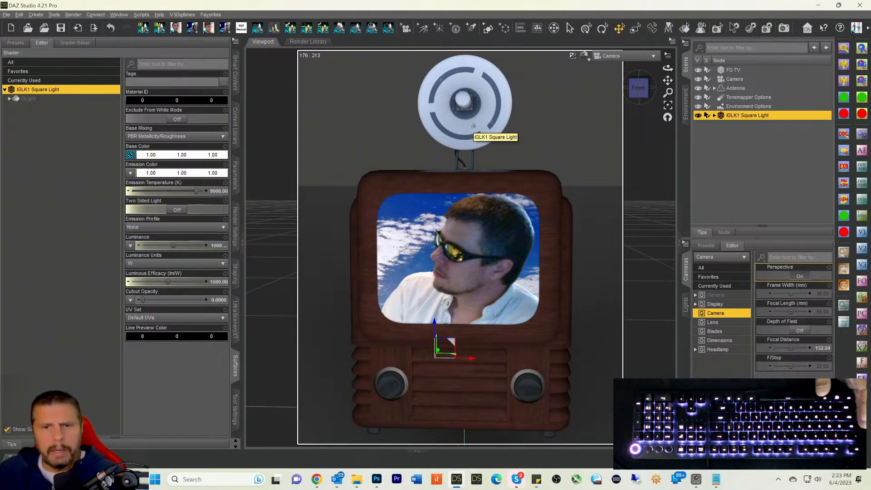
left_click(725, 88)
left_click(698, 88)
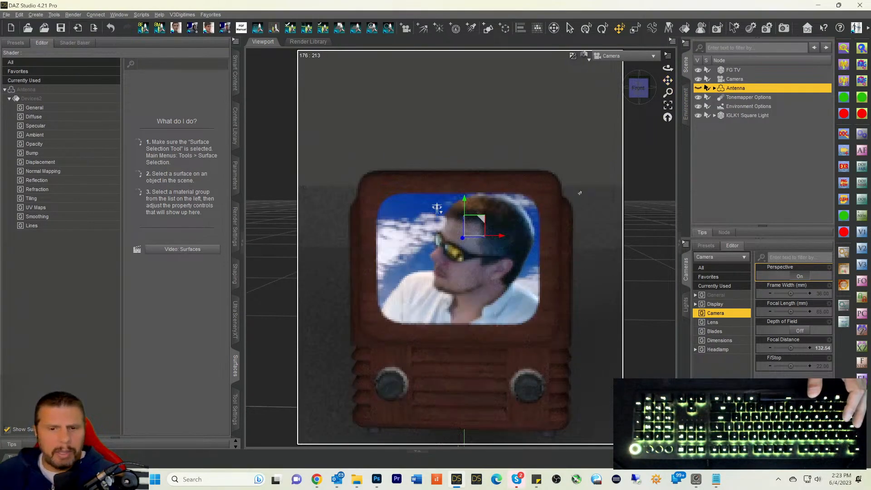
Step: Select the Camera, move it closer and reframe it so the TV body fills the render frame
left_click(731, 71)
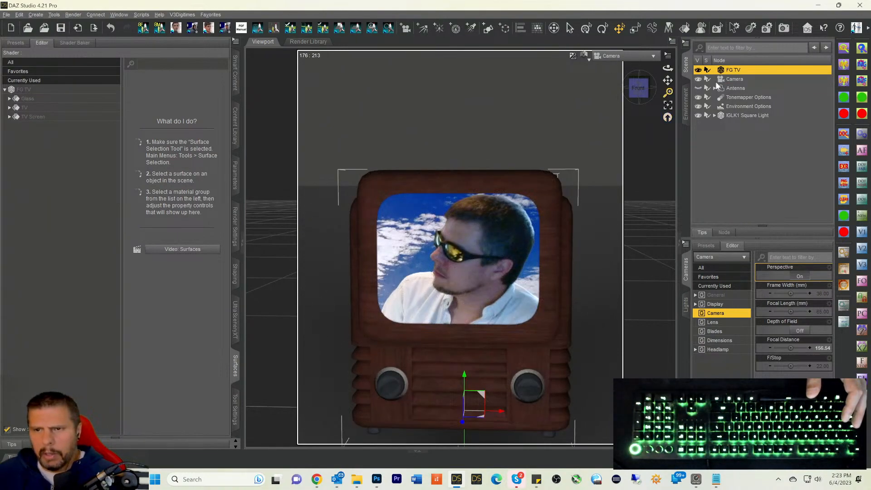
left_click(725, 79)
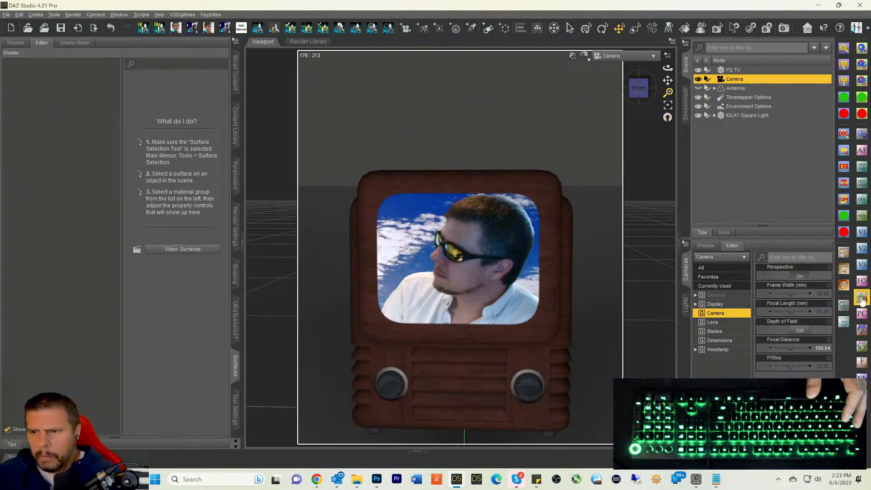
scroll(530, 187, "up", 3)
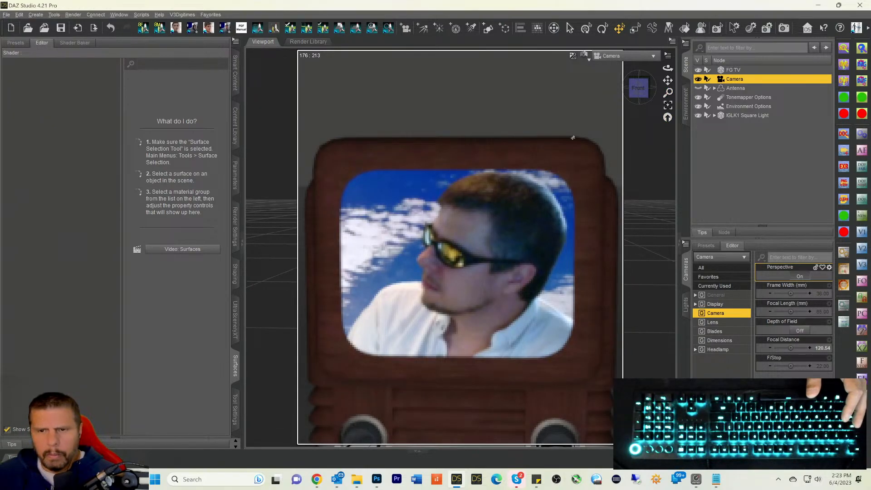
left_click_drag(668, 80, 666, 3)
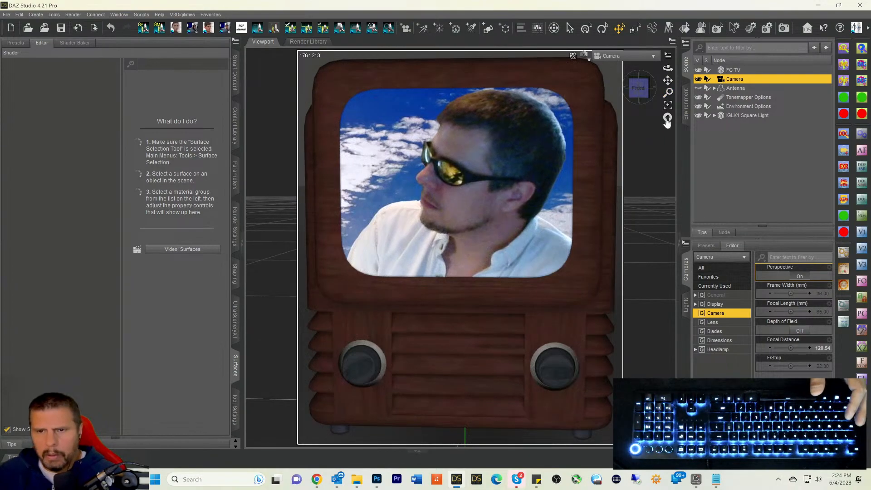
left_click_drag(667, 81, 664, 81)
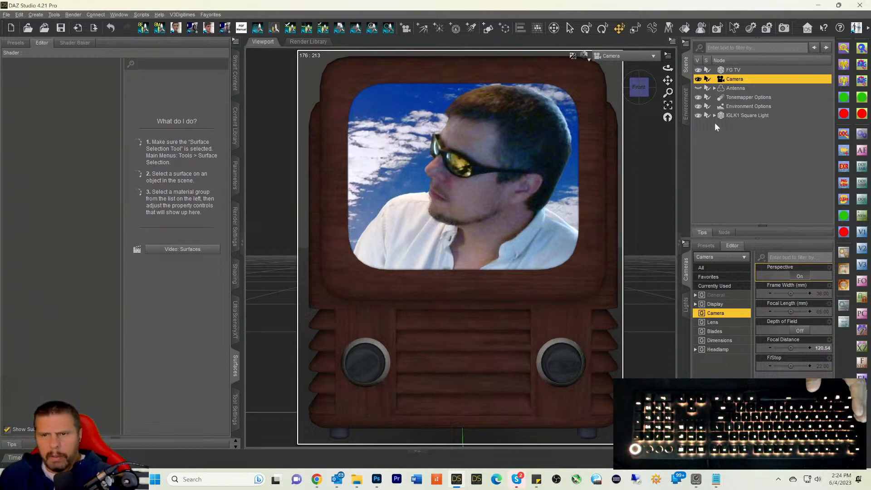
Step: Select the IGLK1 Square Light with its GLight surface and open its Emission Temperature for editing
left_click(744, 115)
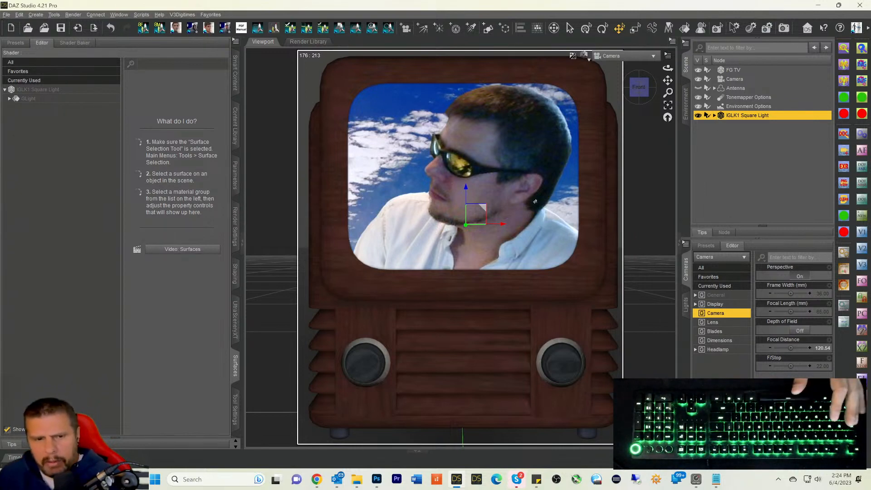
left_click(57, 99)
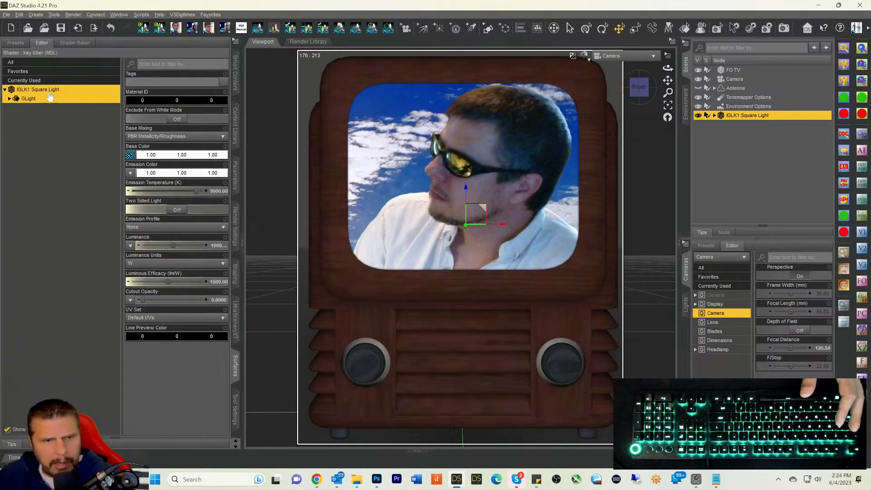
double_click(222, 190)
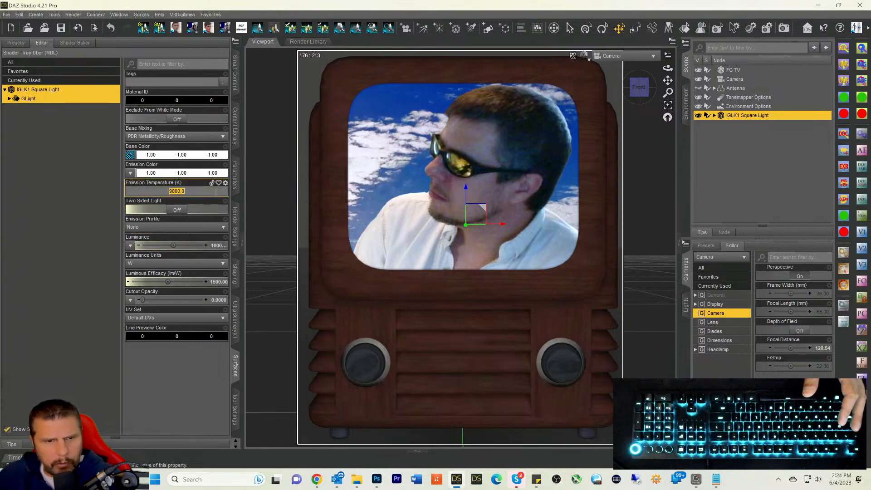
left_click(165, 191)
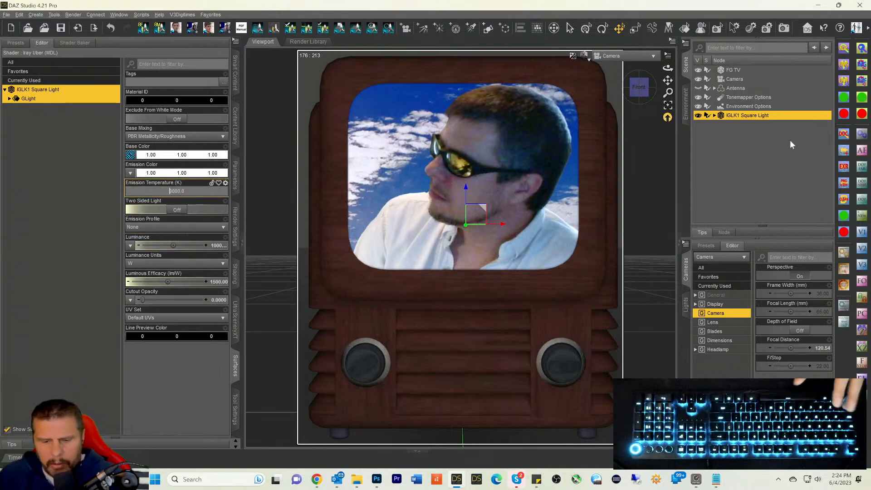
key("ctrl+9")
key("ctrl+0")
type("0")
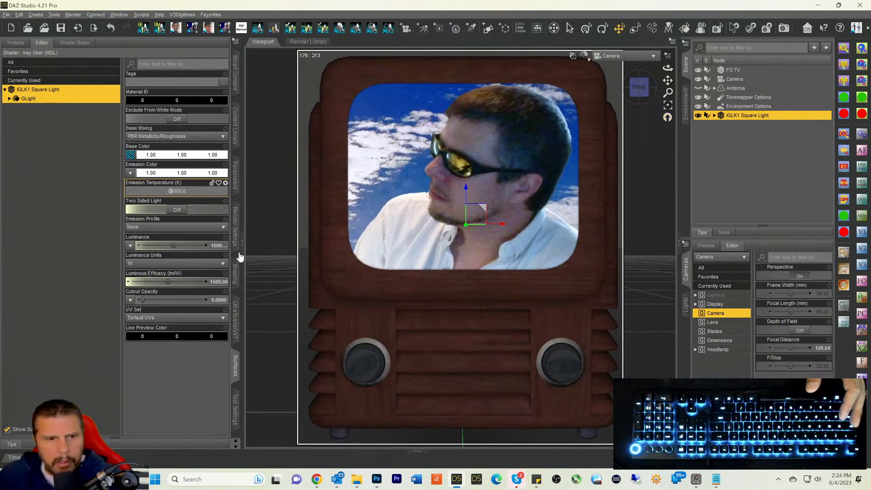
Step: Raise the GLight surface's Luminance to about 5 billion W
double_click(207, 246)
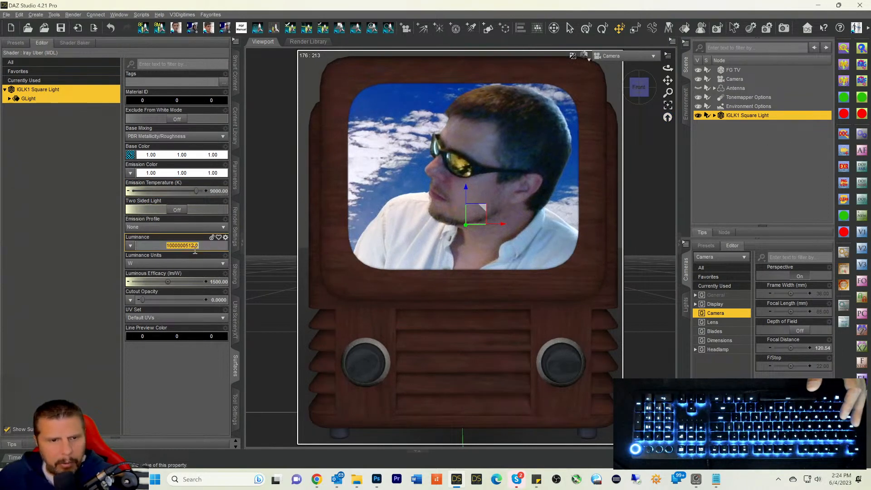
left_click(168, 247)
key("Delete")
type("5")
key("Return")
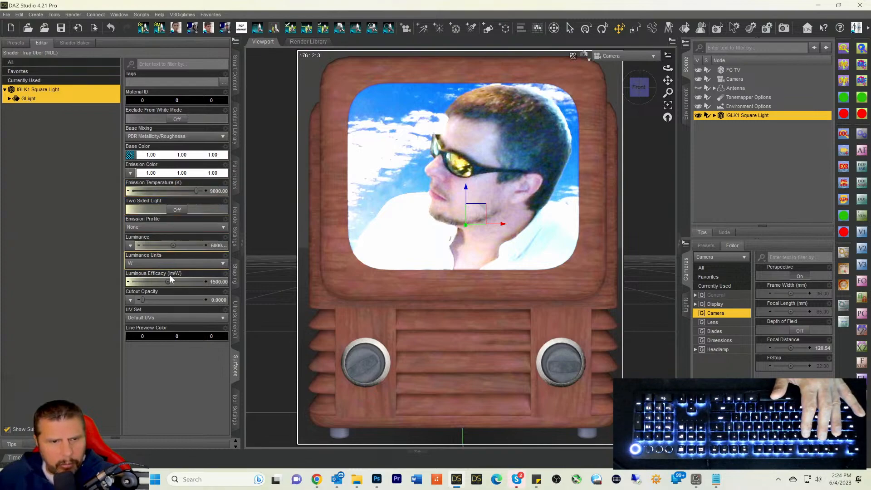
left_click_drag(195, 192, 172, 197)
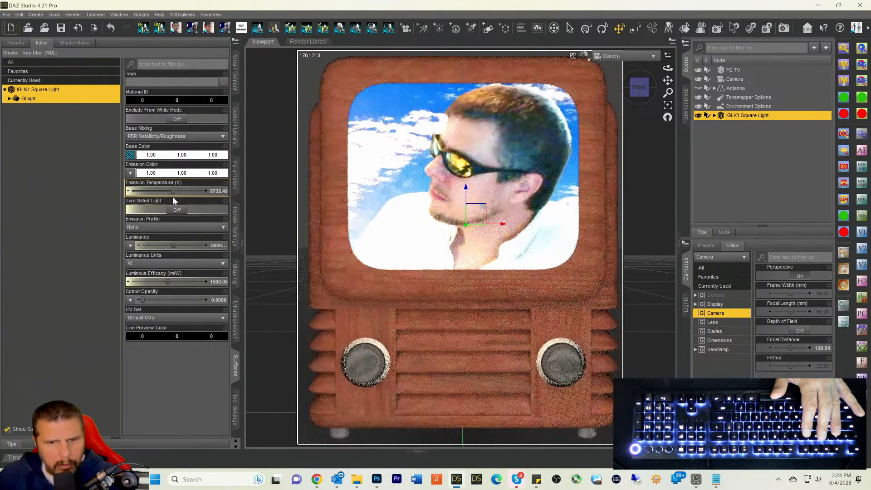
left_click_drag(171, 191, 174, 191)
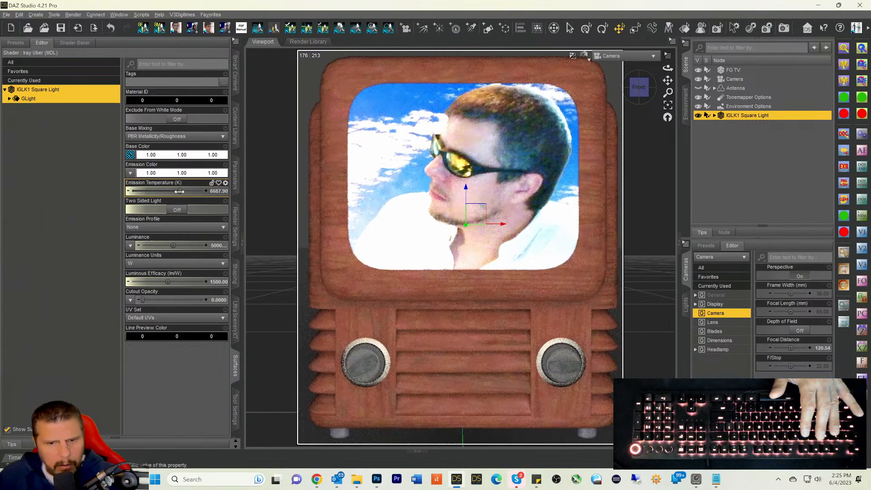
left_click(215, 246)
type("3000")
key("Return")
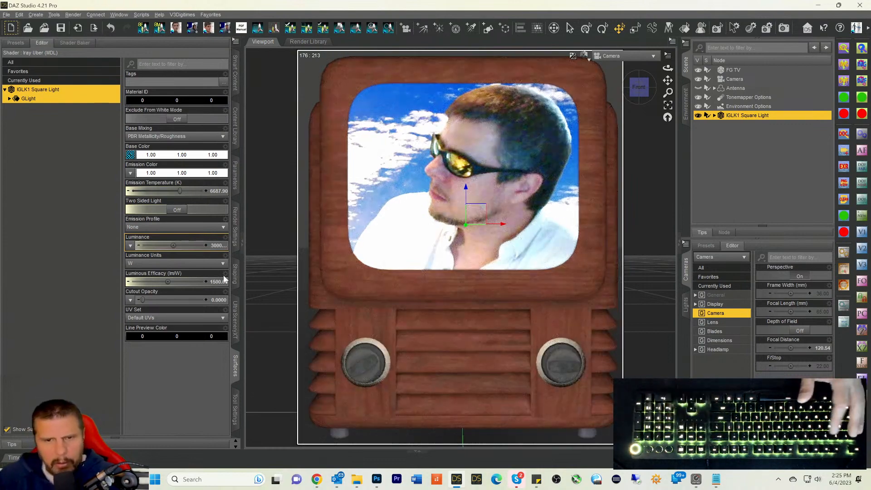
left_click(215, 246)
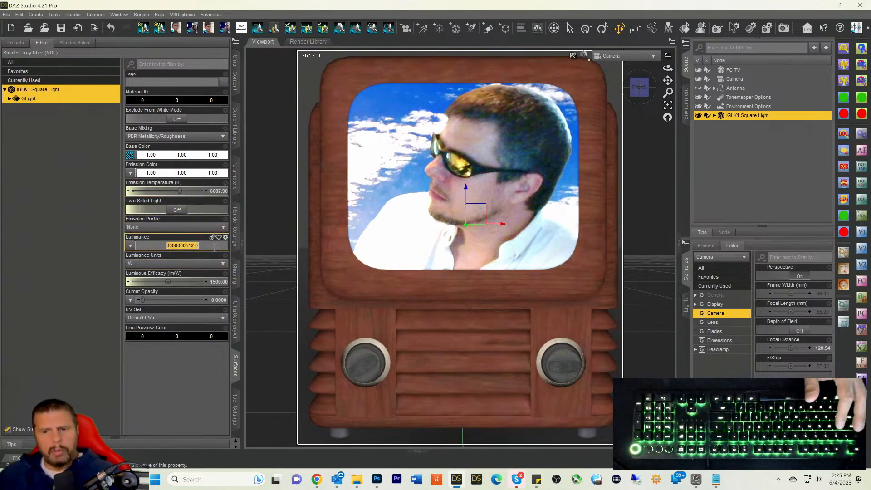
Step: Darken the Base Color of the FG TV's TV Screen surface to a grey with RGB values of 177
left_click_drag(667, 80, 665, 80)
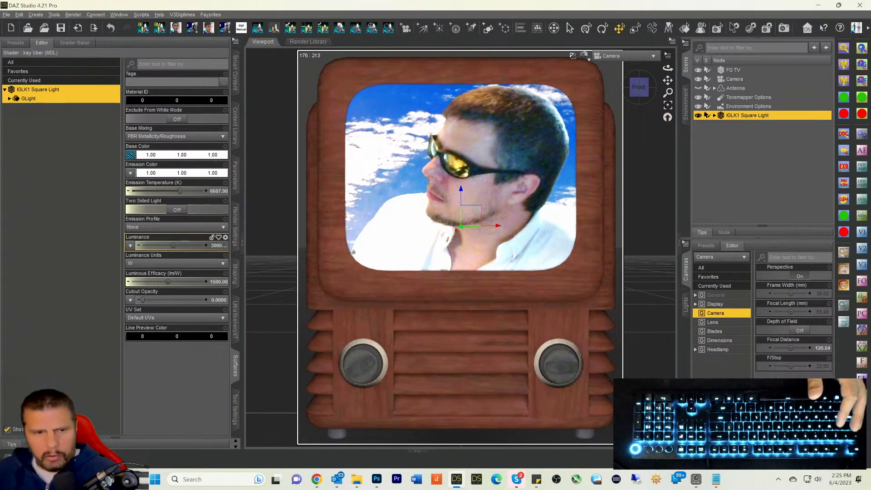
left_click(734, 70)
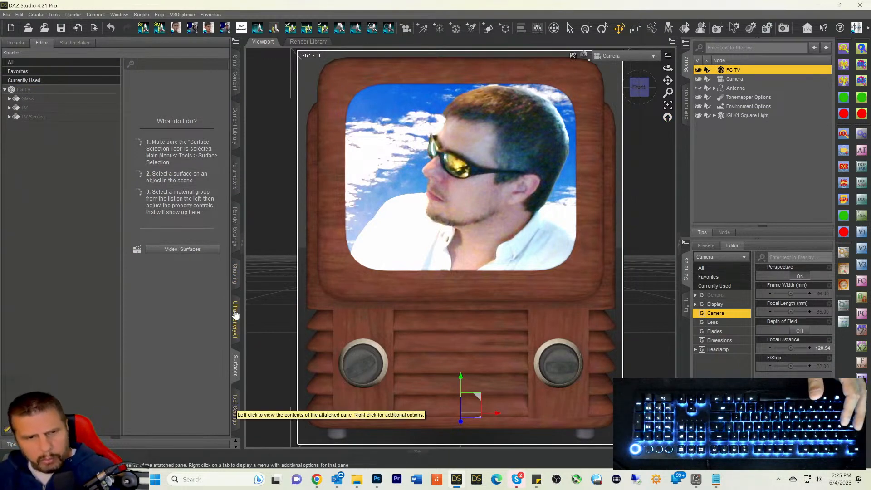
left_click(31, 116)
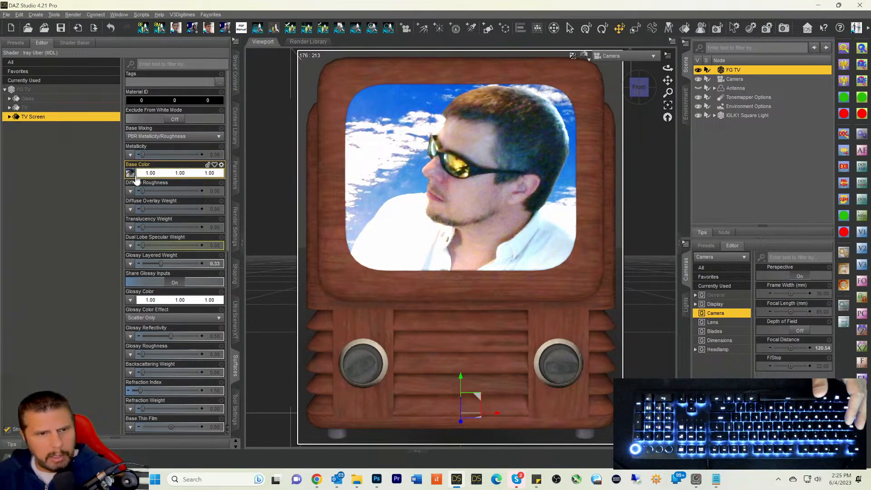
left_click(163, 174)
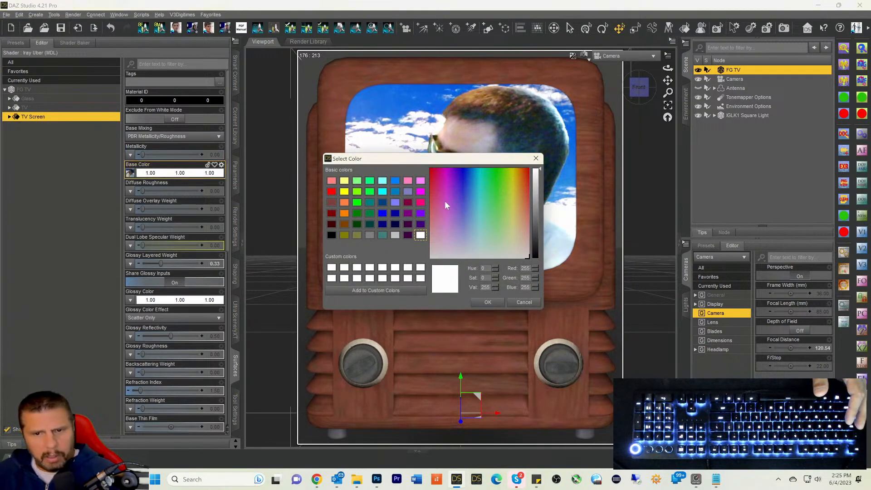
left_click_drag(539, 174, 538, 200)
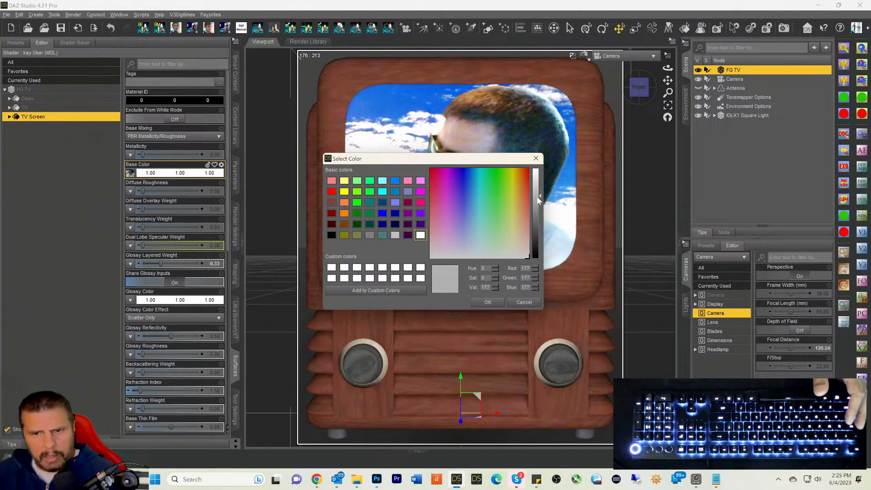
left_click(482, 303)
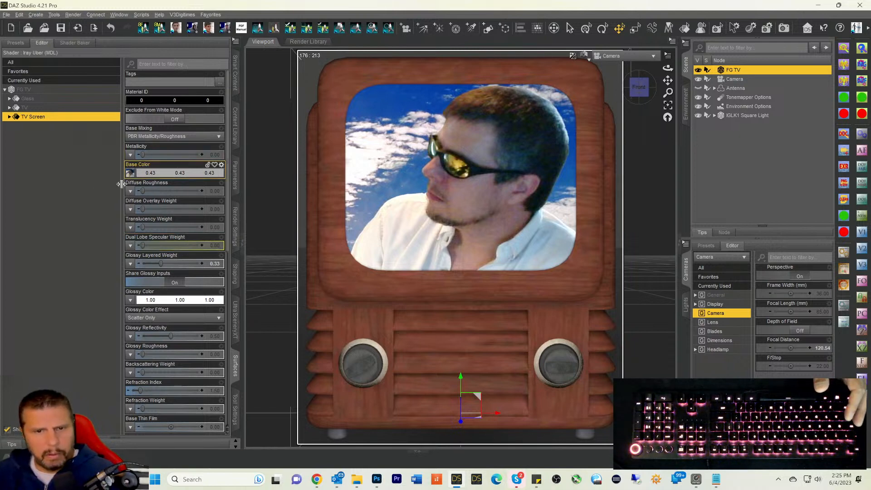
Step: Render the scene through the Camera and save it as the PNG image "RexTV Image" in the My Original DAZ PNG folder
left_click(778, 29)
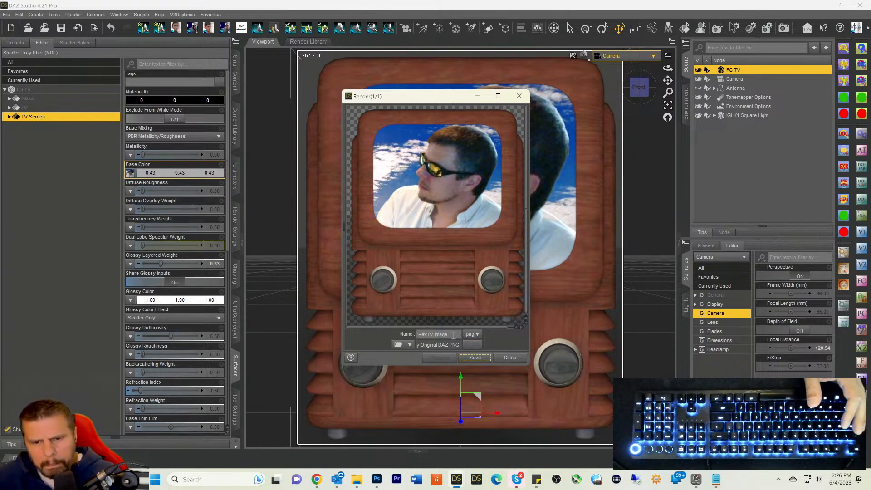
left_click(474, 358)
left_click(391, 241)
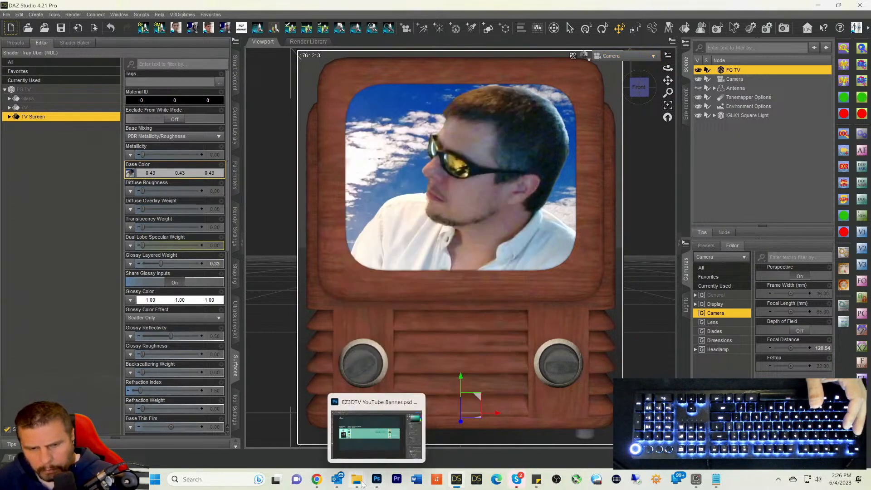
mouse_move(366, 475)
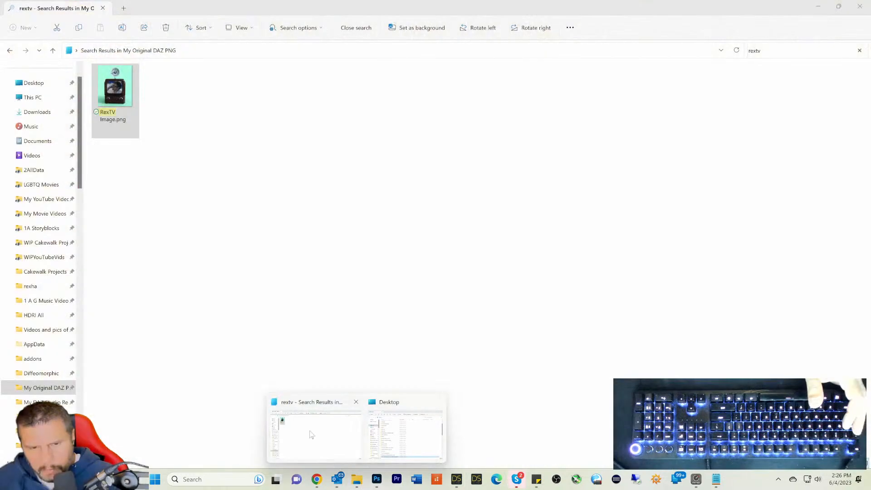
Step: Search the My Original DAZ PNG folder in File Explorer for "rextv" and open RexTV Image.png to examine the render
left_click(315, 434)
right_click(198, 94)
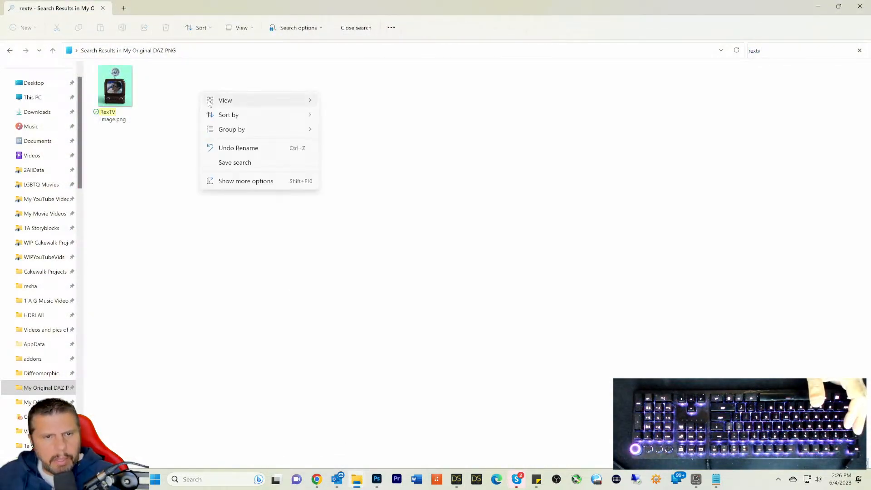
left_click(10, 51)
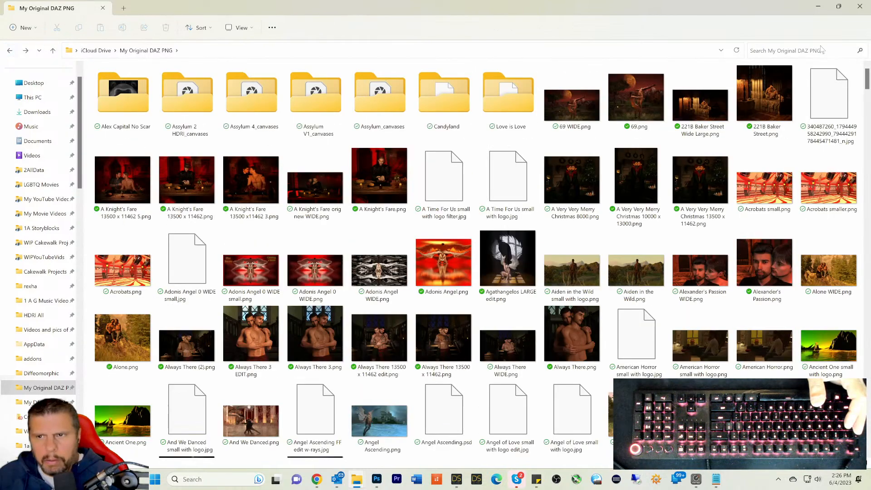
left_click(768, 50)
type("rextv")
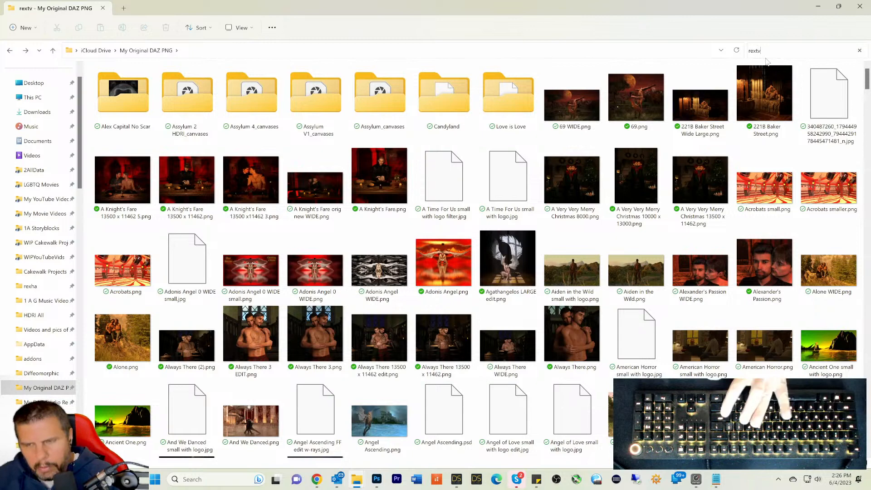
key("Return")
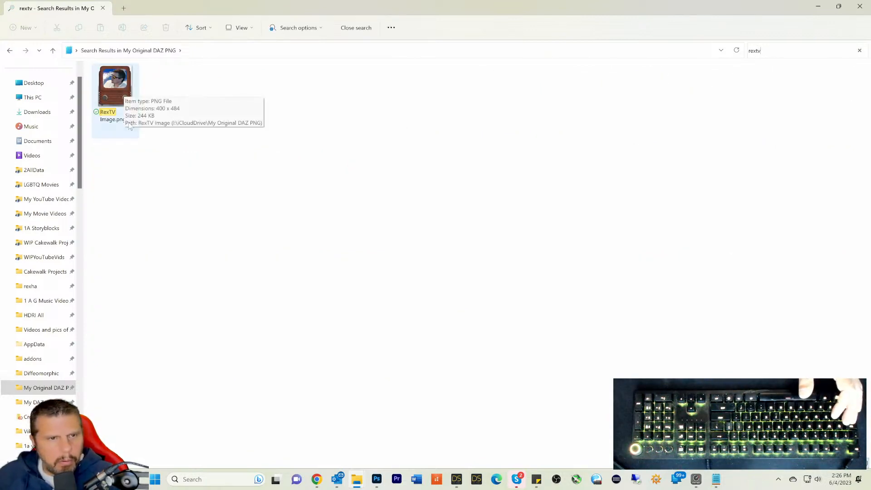
double_click(116, 91)
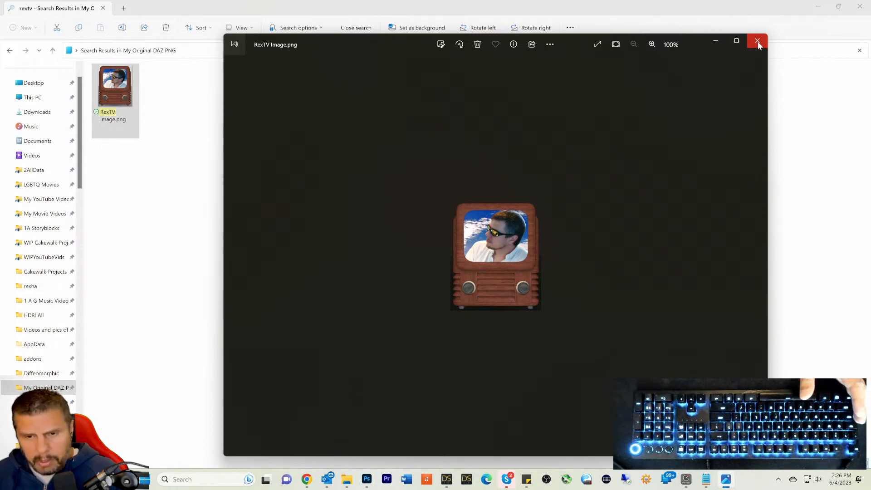
left_click(758, 42)
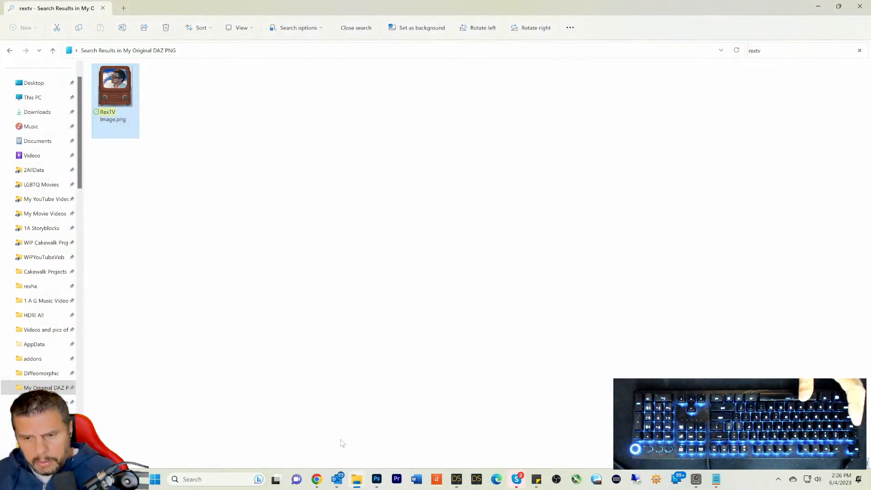
Step: Switch to DAZ Studio and turn off Draw Ground in the scene's Environment Options
left_click(456, 479)
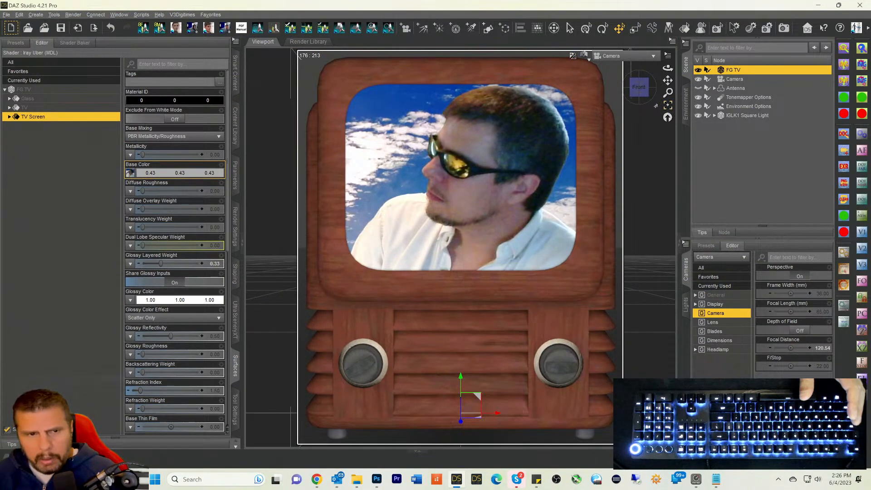
scroll(148, 358, "down", 15)
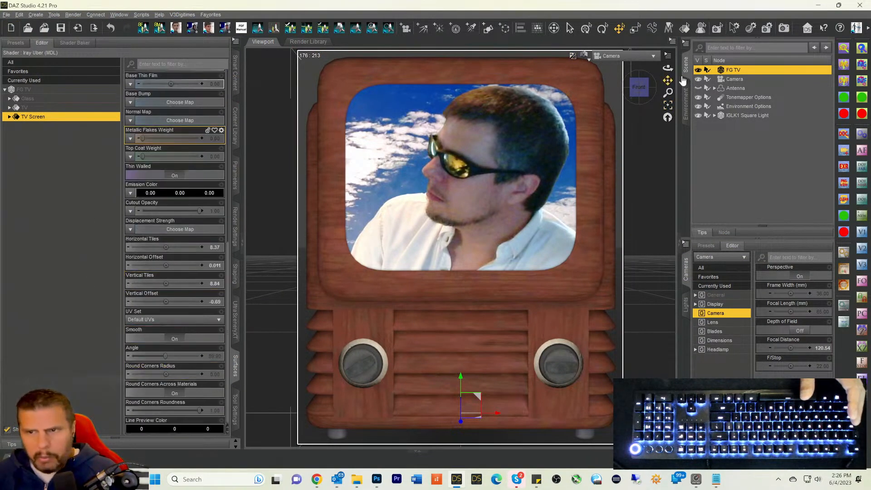
left_click(732, 107)
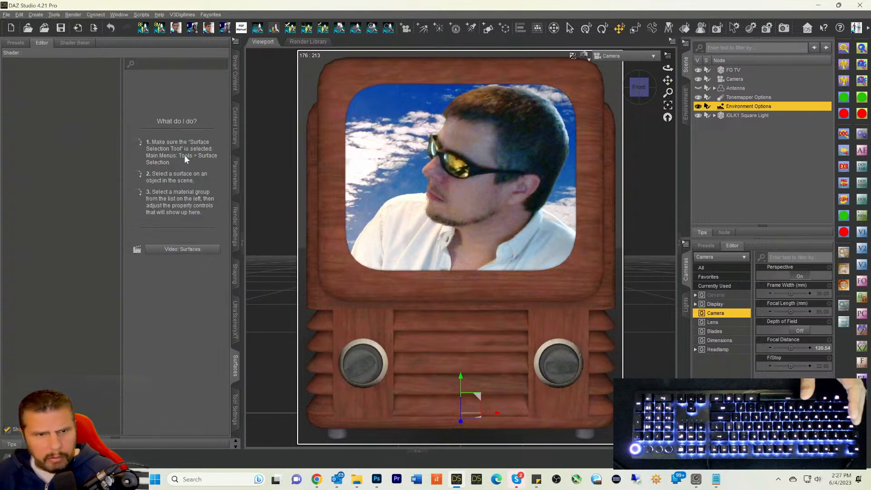
left_click(234, 176)
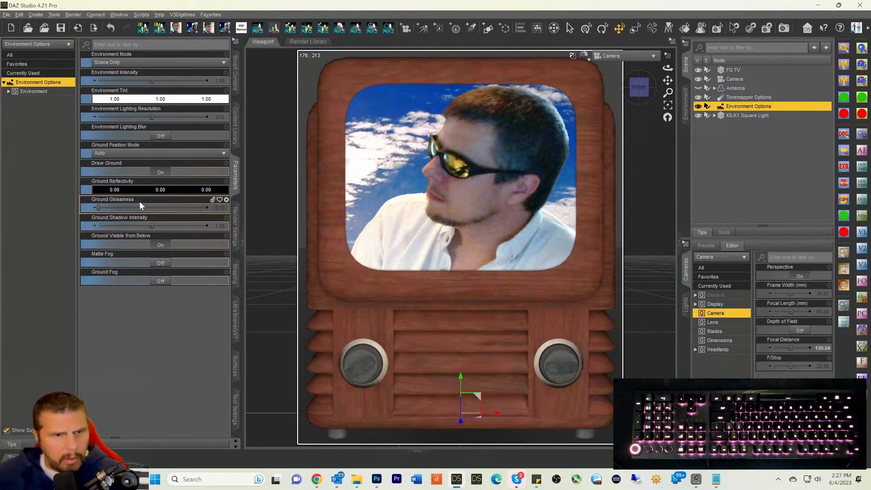
left_click(161, 172)
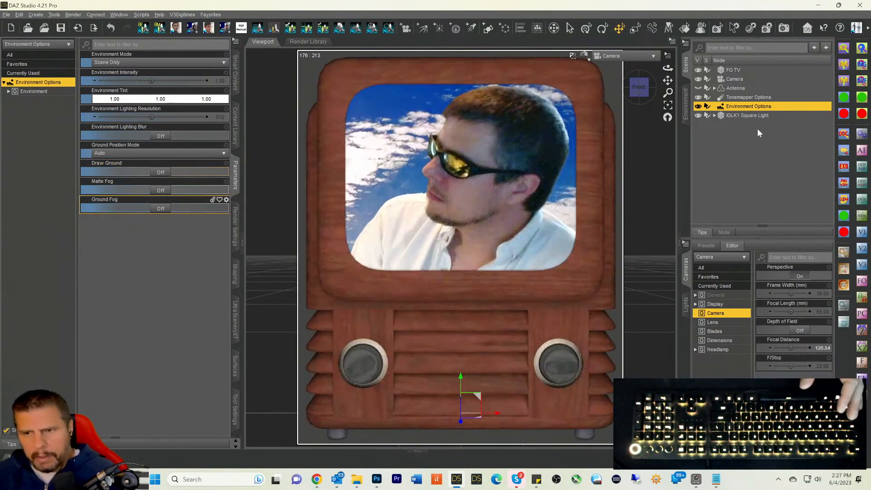
Step: Render the scene again and save it over the existing "RexTV Image" PNG in the My Original DAZ PNG folder
left_click(778, 29)
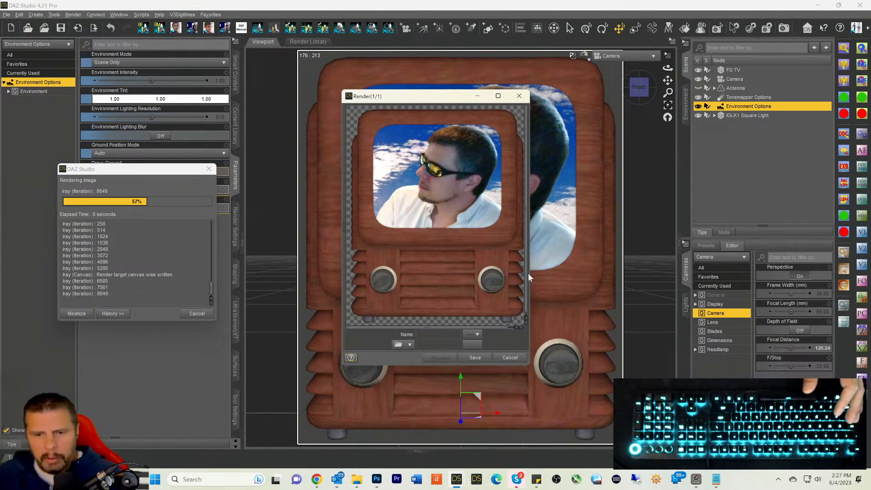
left_click(476, 358)
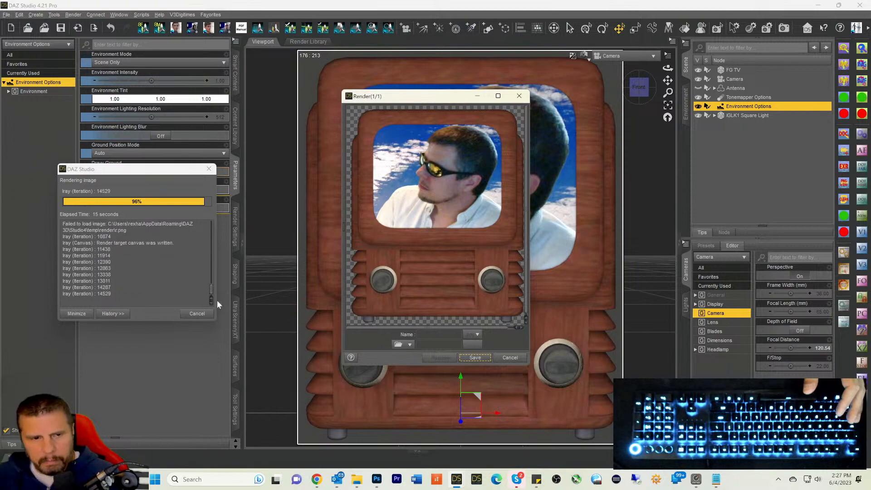
left_click(475, 357)
left_click(396, 241)
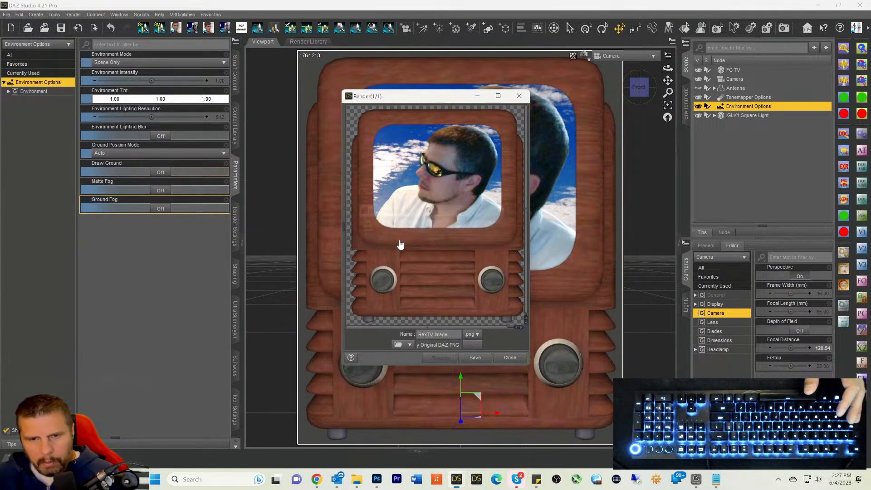
Step: Find RexTV Image.png by searching the My Original DAZ PNG folder for "rextv" and update its open copy in Photoshop from disk
mouse_move(357, 480)
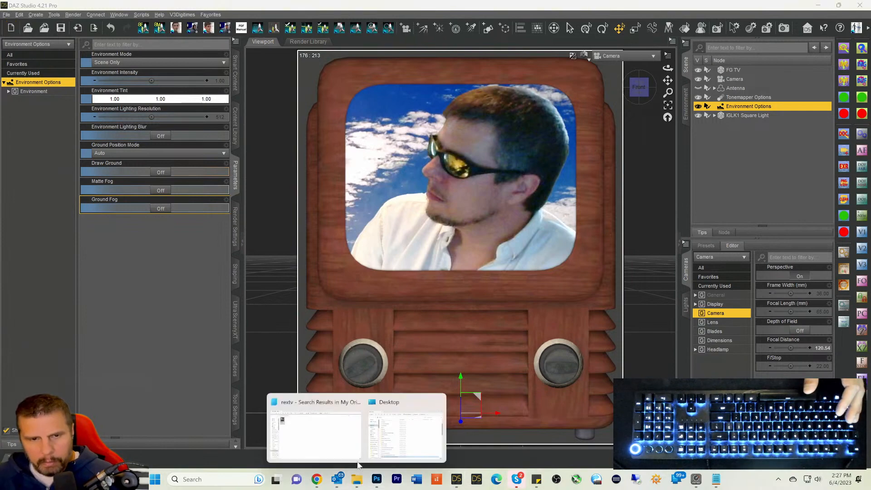
left_click(341, 444)
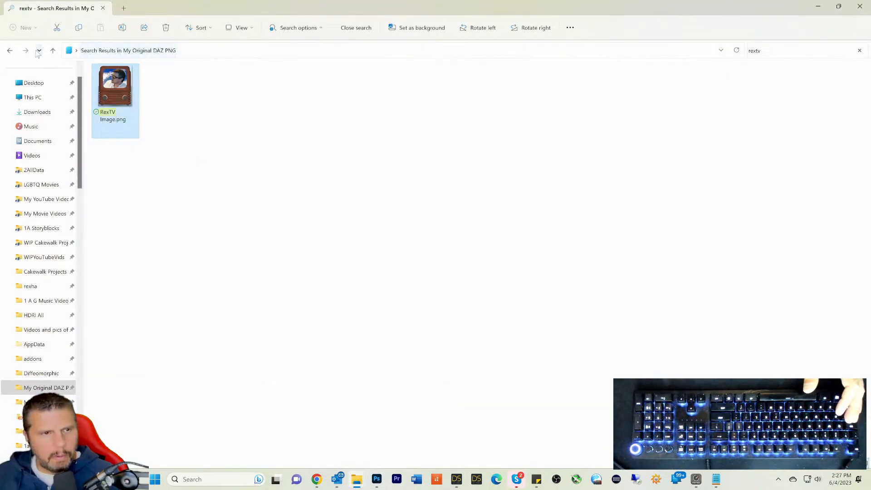
left_click(9, 50)
left_click(763, 52)
type("rextv")
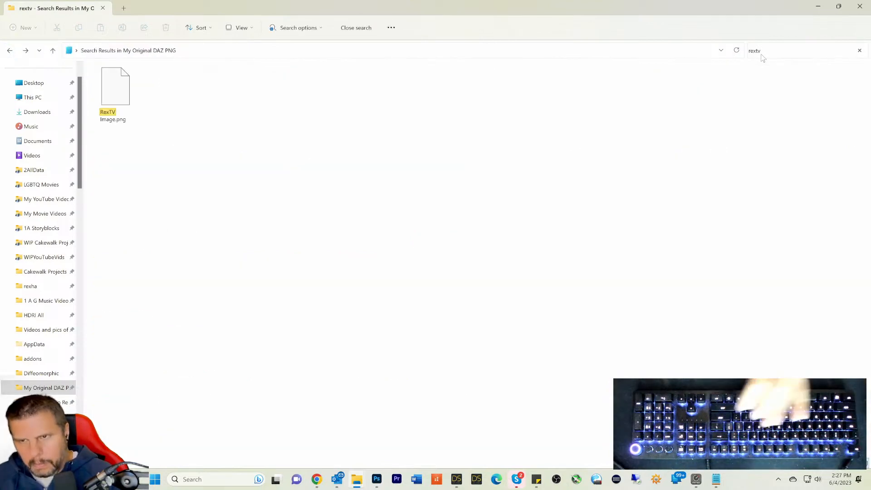
left_click(116, 90)
left_click_drag(109, 84, 516, 34)
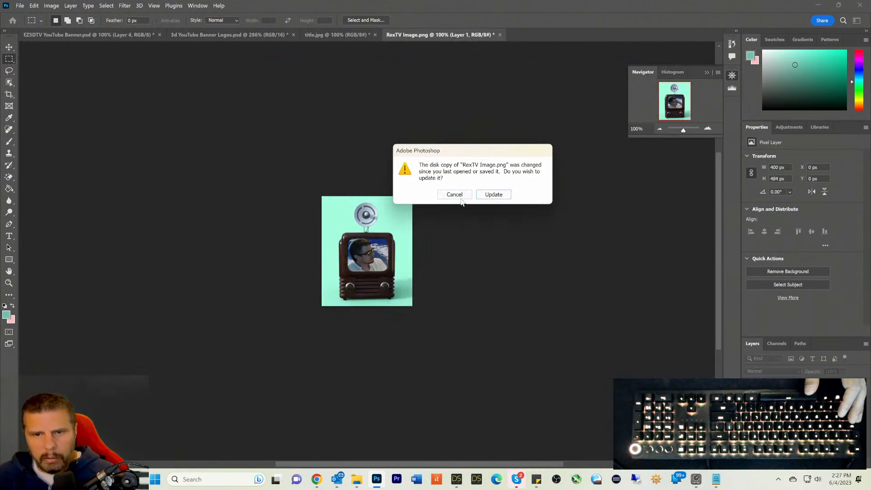
left_click(491, 195)
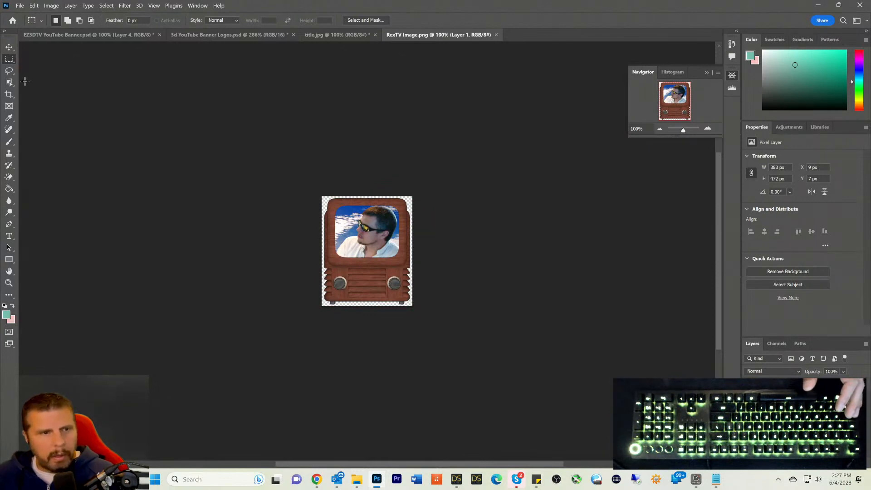
Step: Copy the whole updated RexTV image and paste it into EZ3DTV YouTube Banner.psd in place of the old TV picture
key("ctrl+a")
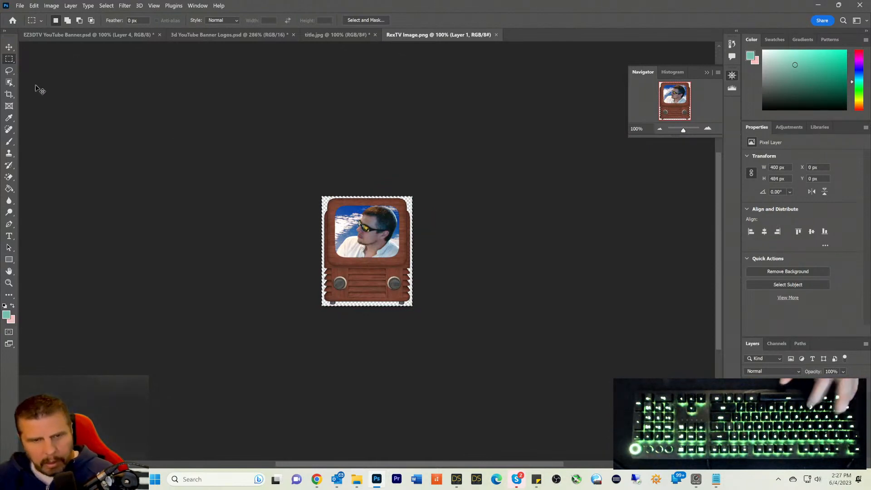
left_click(108, 31)
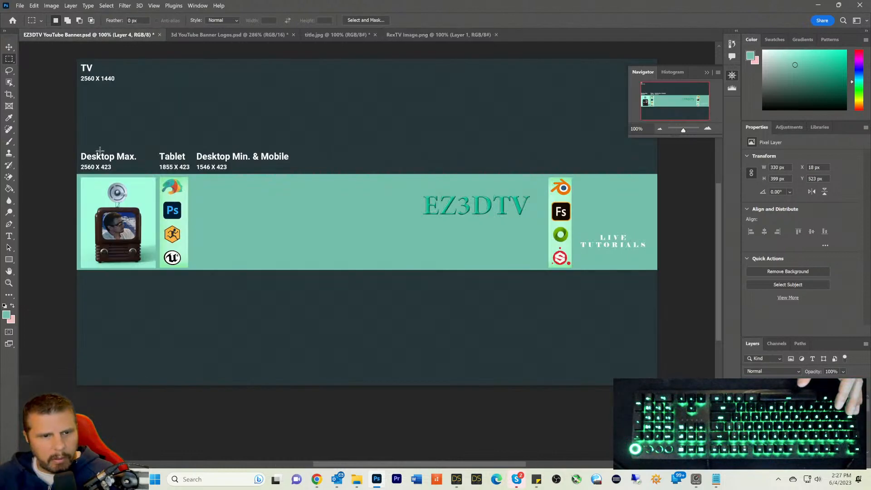
left_click(9, 47)
left_click(112, 211)
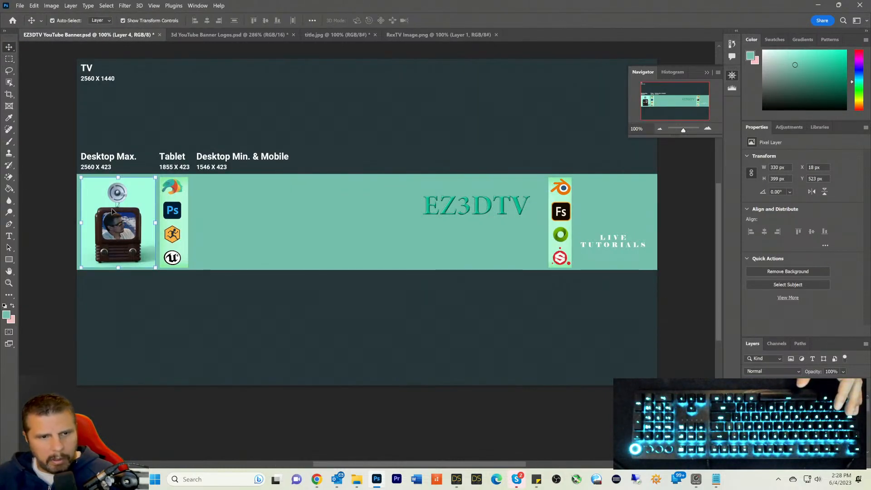
key("Delete")
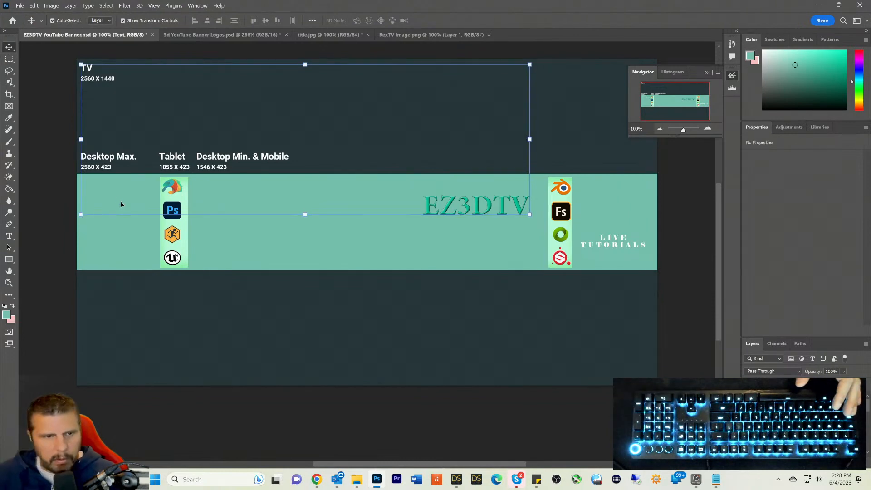
left_click(9, 59)
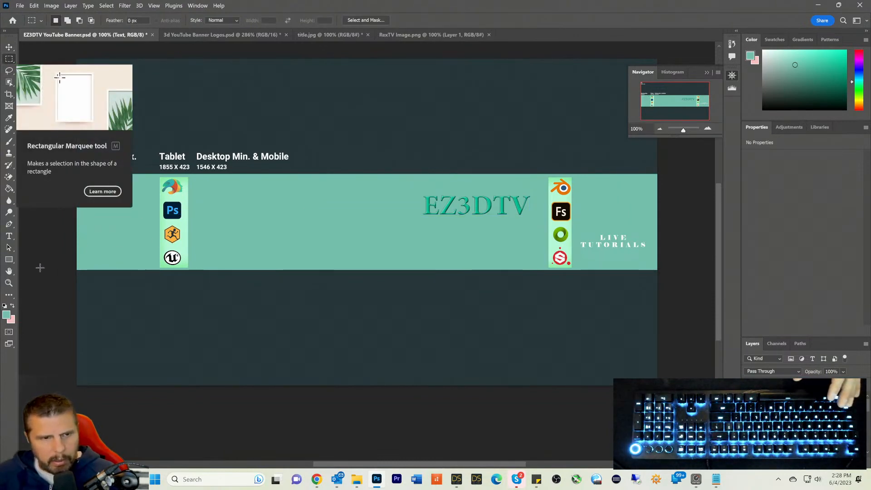
key("ctrl+v")
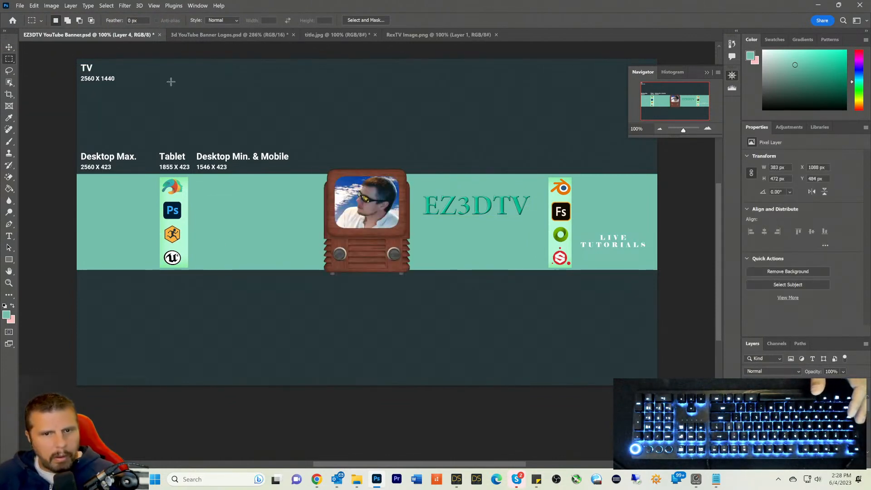
Step: Flip the RexTV Image.png canvas horizontally and copy the entire flipped picture
left_click(432, 38)
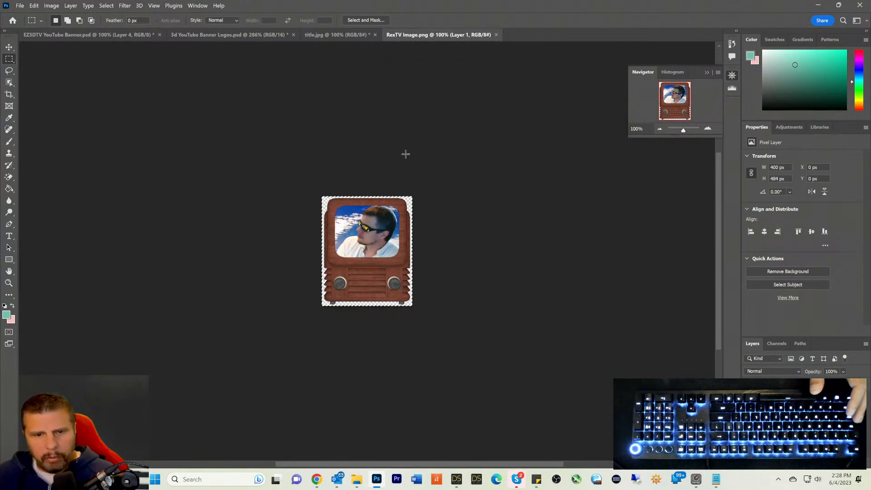
left_click(53, 6)
mouse_move(56, 84)
left_click(166, 120)
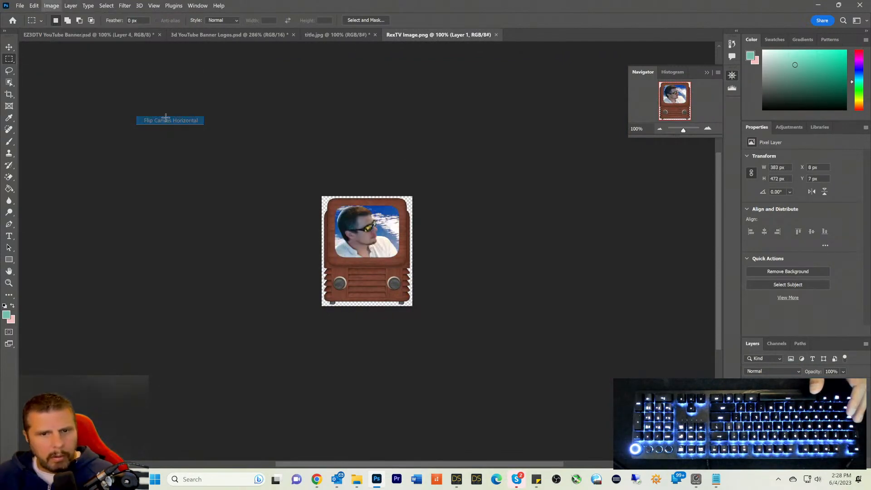
key("ctrl+a")
Step: Replace the pasted TV in the banner with the flipped copy, scaled to about 77% beside the Tablet logo column under Desktop Max
left_click(89, 35)
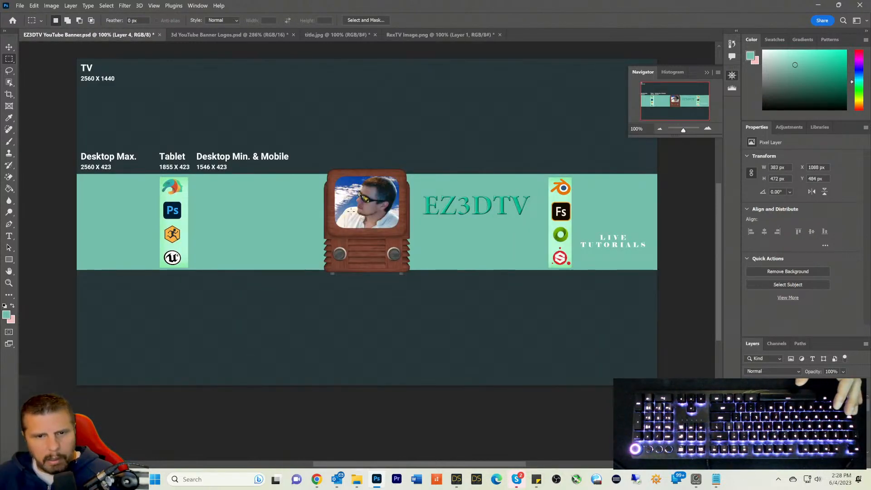
left_click(9, 47)
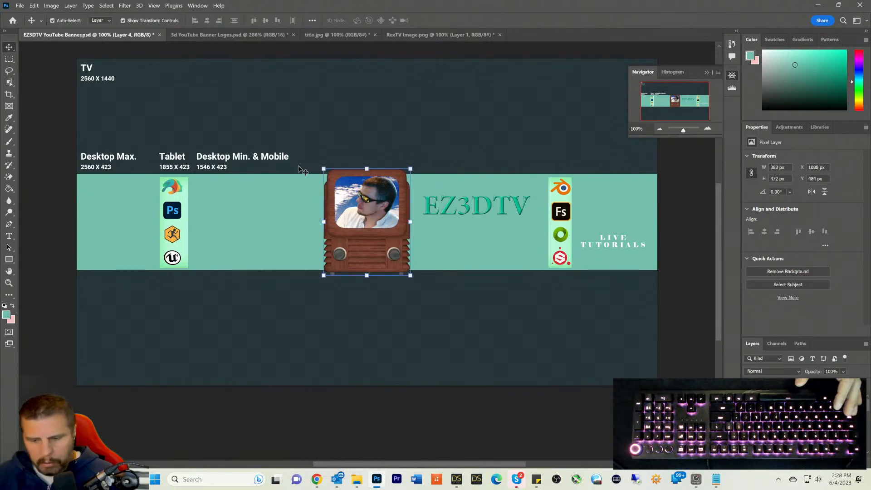
key("ctrl+z")
key("ctrl+v")
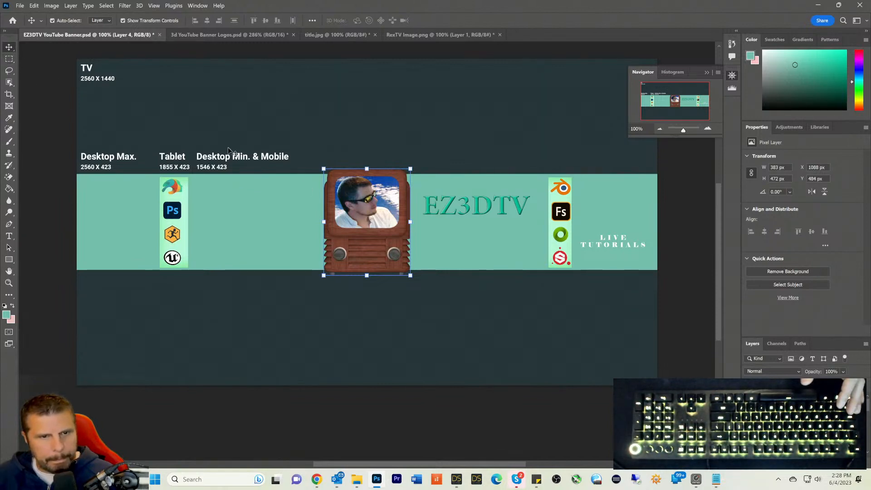
left_click_drag(359, 202, 103, 202)
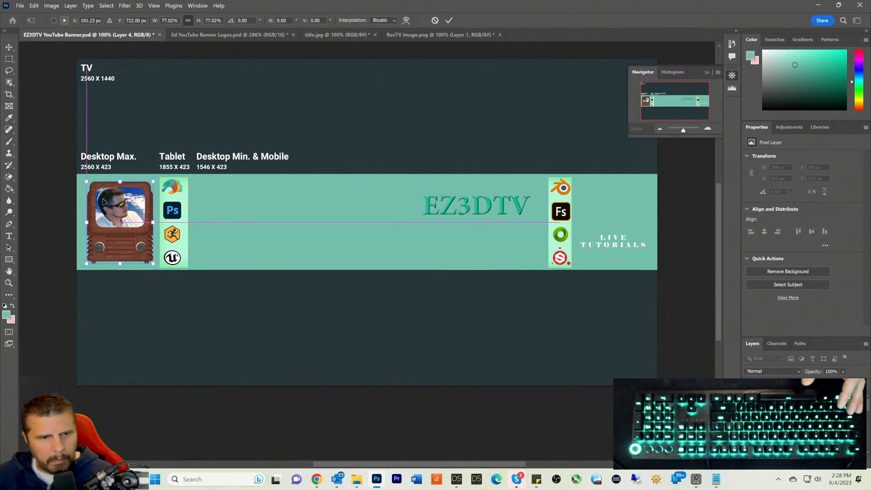
Step: Bring back the coastal scene in the banner's middle and the darker green panels behind both software logo columns
left_click(9, 60)
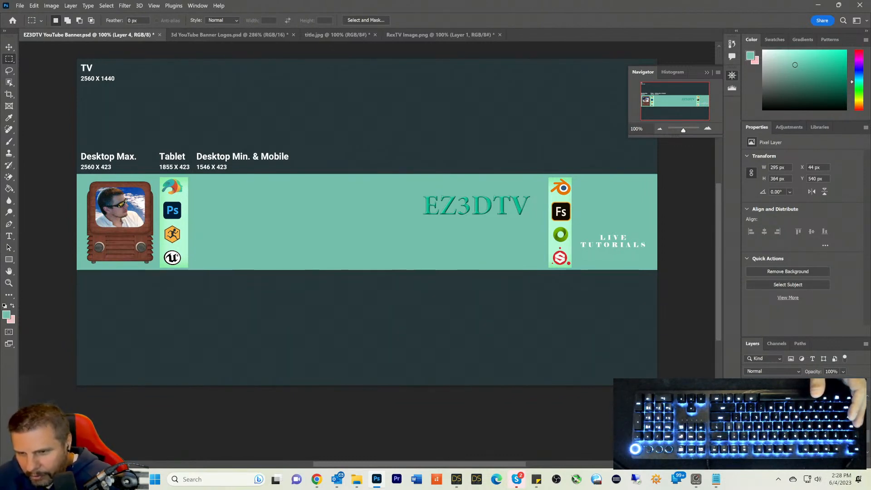
key("ctrl+BackSpace")
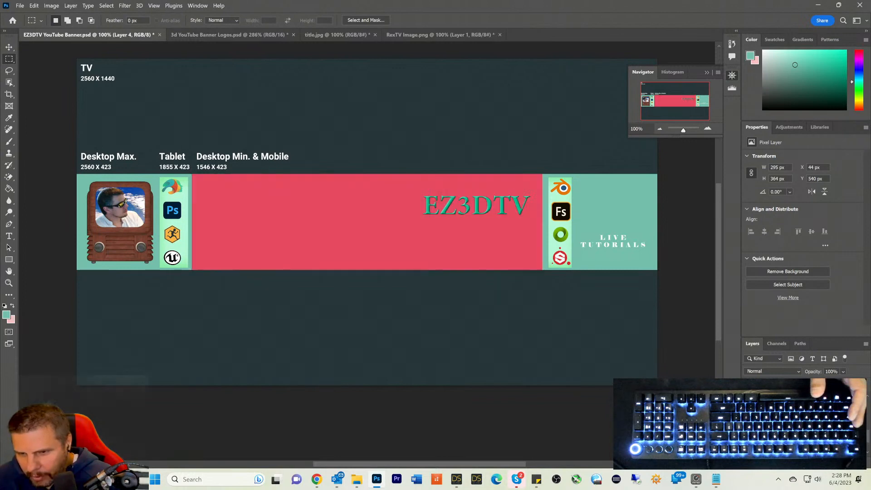
key("ctrl+z")
key("ctrl+z")
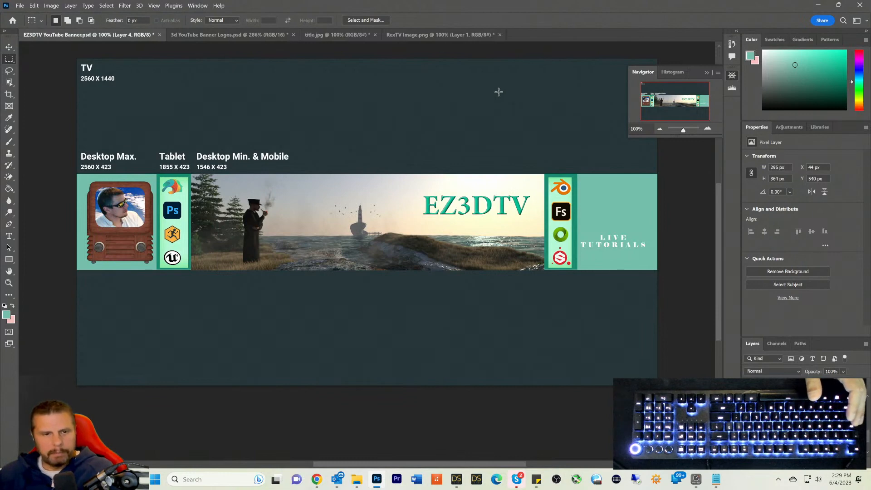
left_click(9, 46)
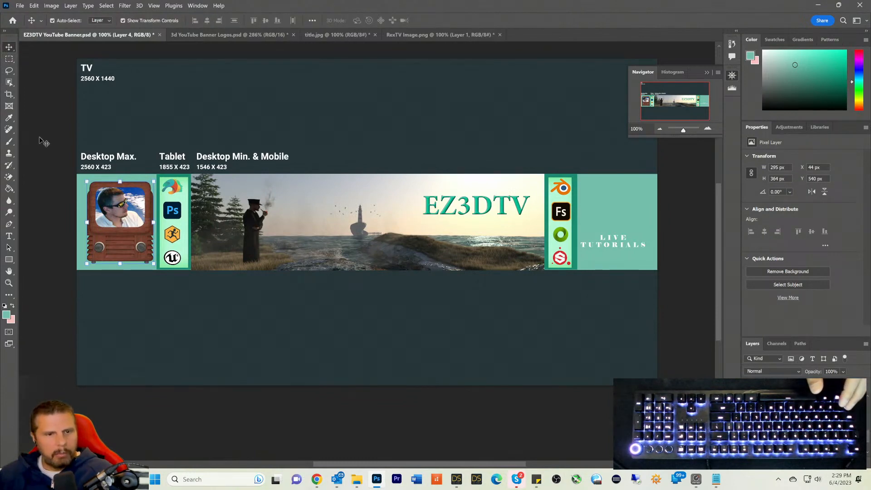
Step: Shift the TV picture within the Desktop Max area to X 30 px, and select the LIVE TUTORIALS text
left_click_drag(127, 224, 120, 223, "ctrl")
left_click(9, 58)
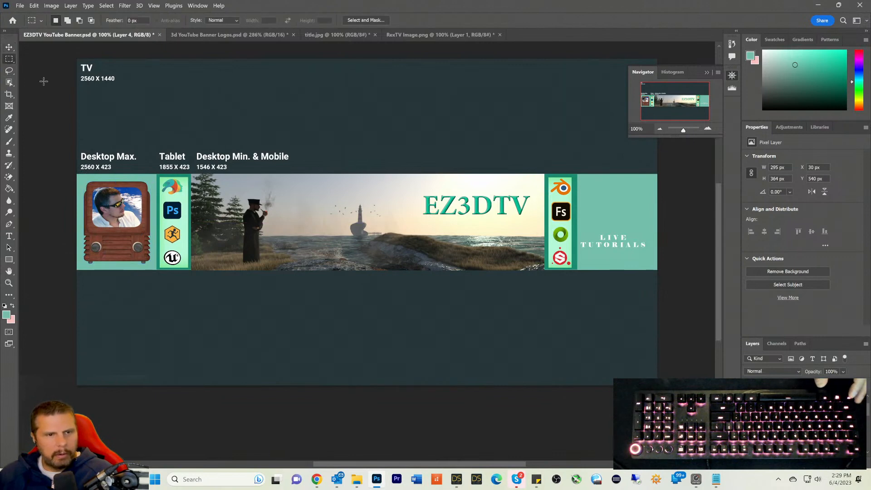
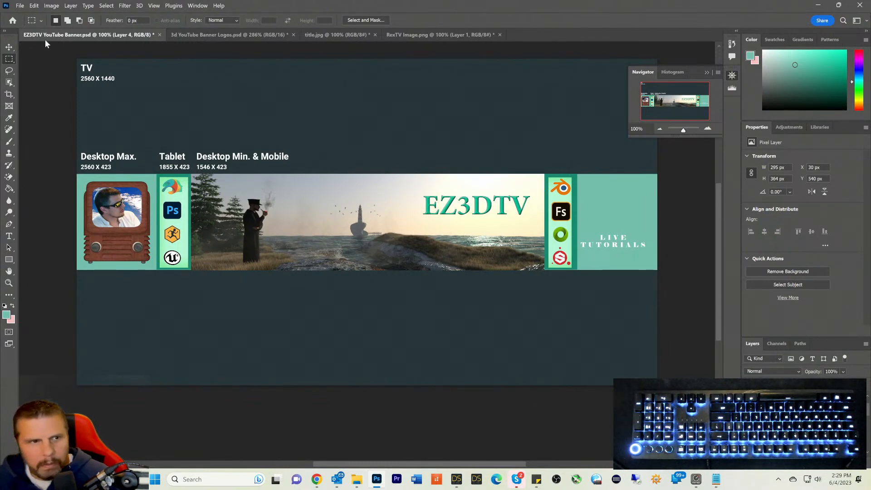
left_click(10, 48)
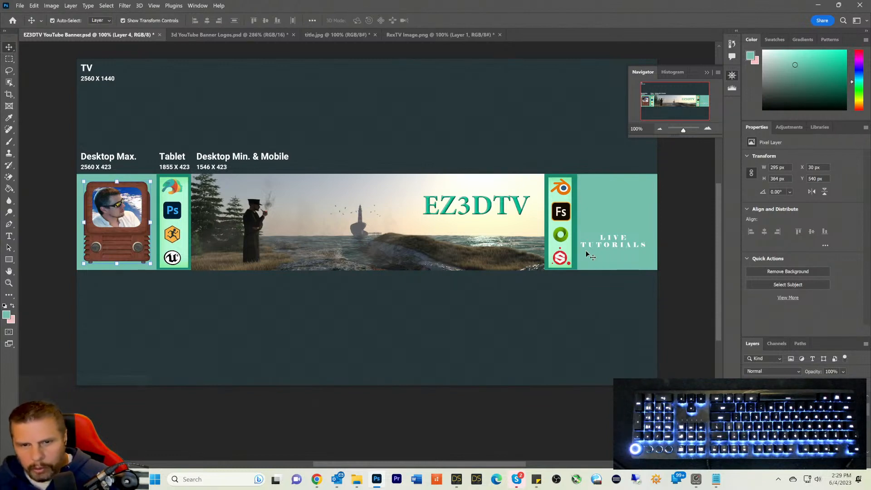
left_click(603, 244)
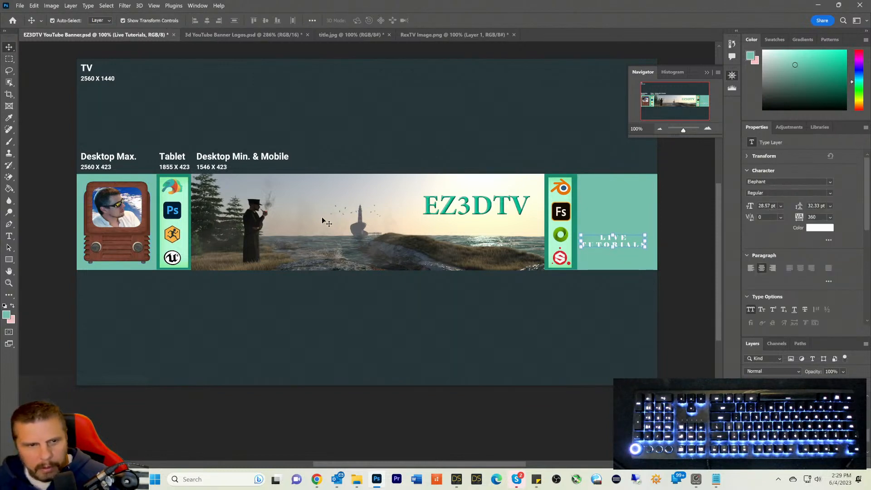
Step: Open the TV picture from RexTV Image.png in the Filter Forge plugin and decline its update check
left_click(443, 33)
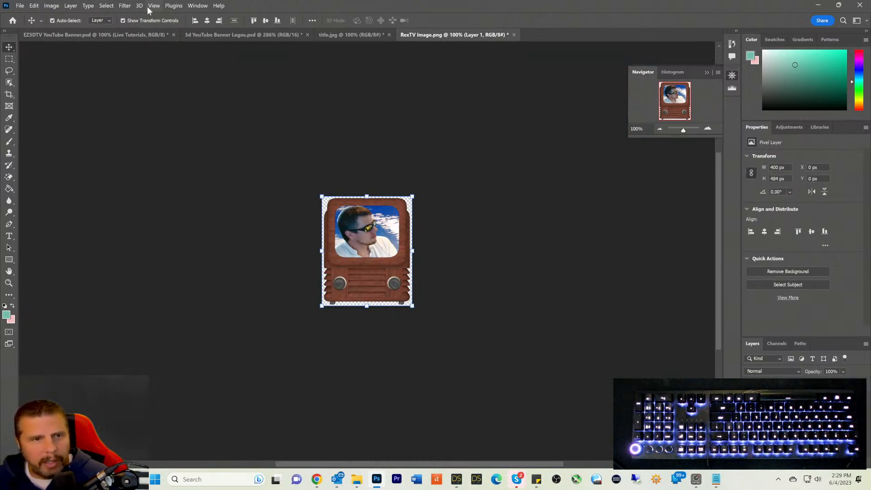
left_click(126, 6)
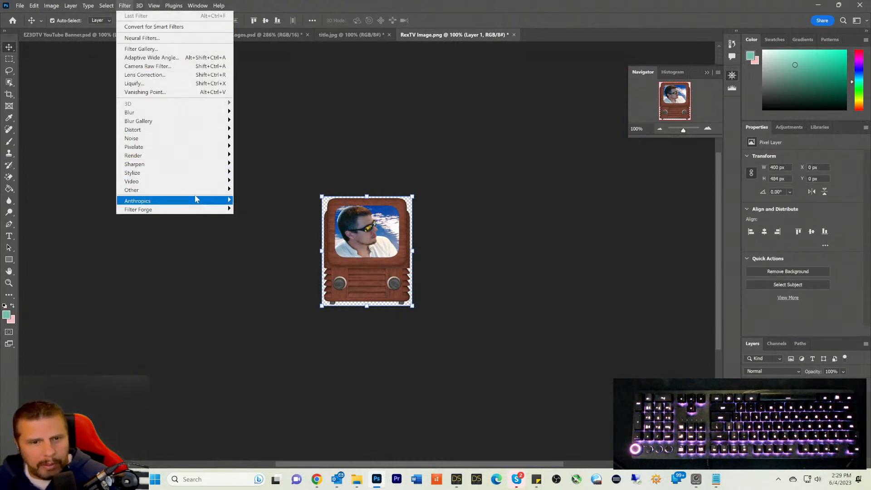
mouse_move(168, 209)
left_click(254, 212)
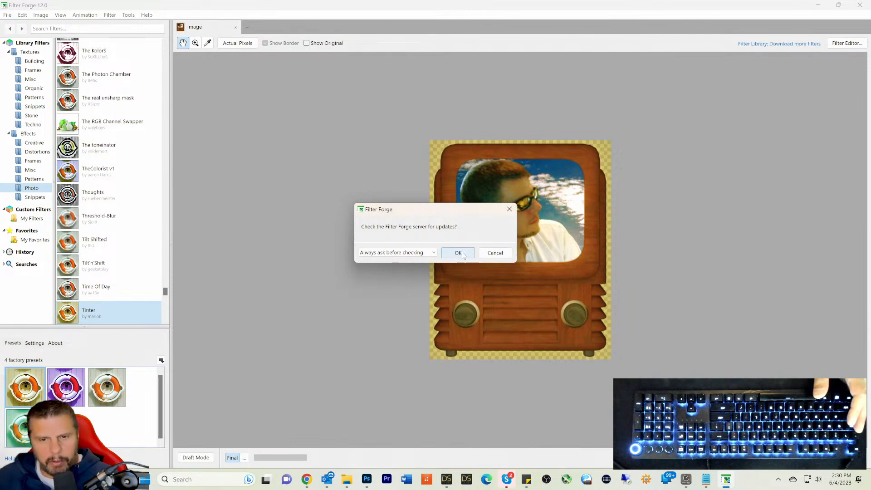
left_click(494, 254)
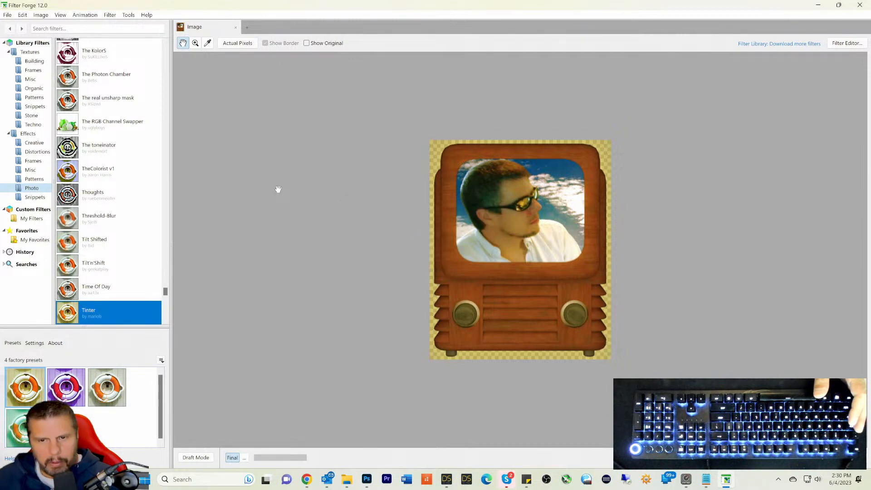
Step: Preview several Photo effects on the TV picture, including Tilt Shifted, Technicolor, Tears In My Eyes and Subtle additions
left_click(84, 268)
left_click(89, 248)
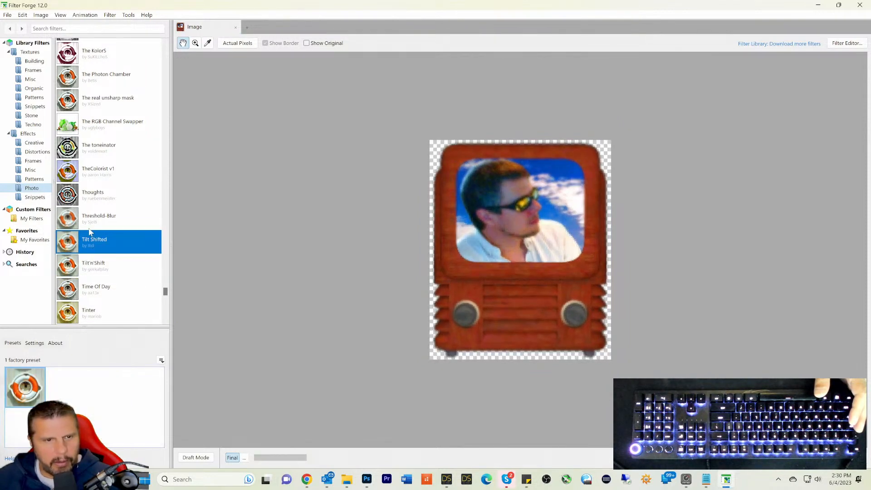
scroll(92, 167, "up", 1)
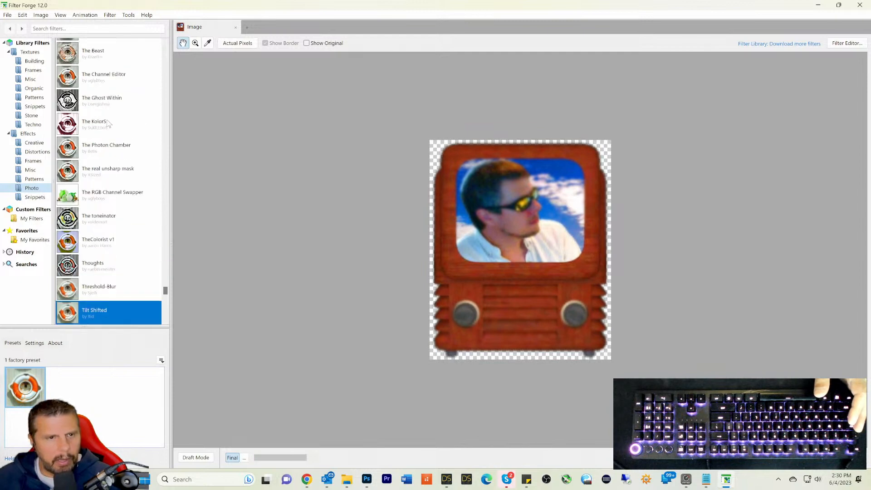
scroll(106, 120, "up", 2)
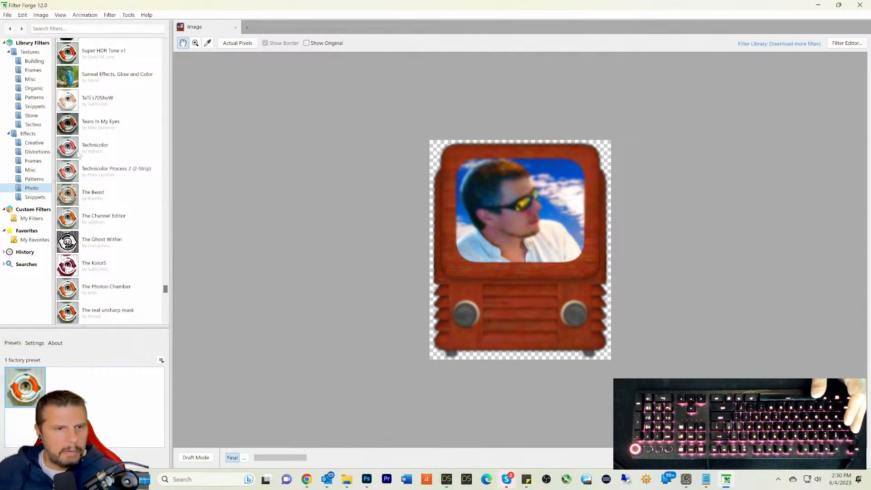
left_click(76, 154)
left_click(73, 131)
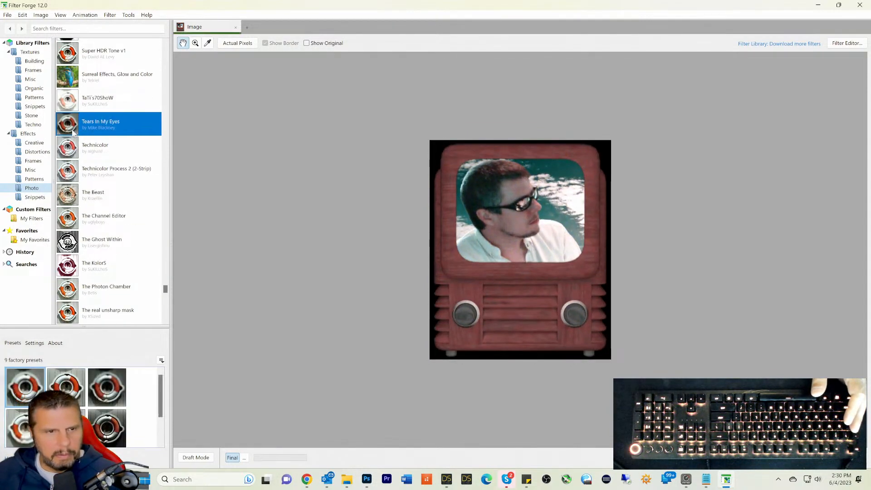
scroll(98, 141, "up", 2)
scroll(98, 140, "up", 4)
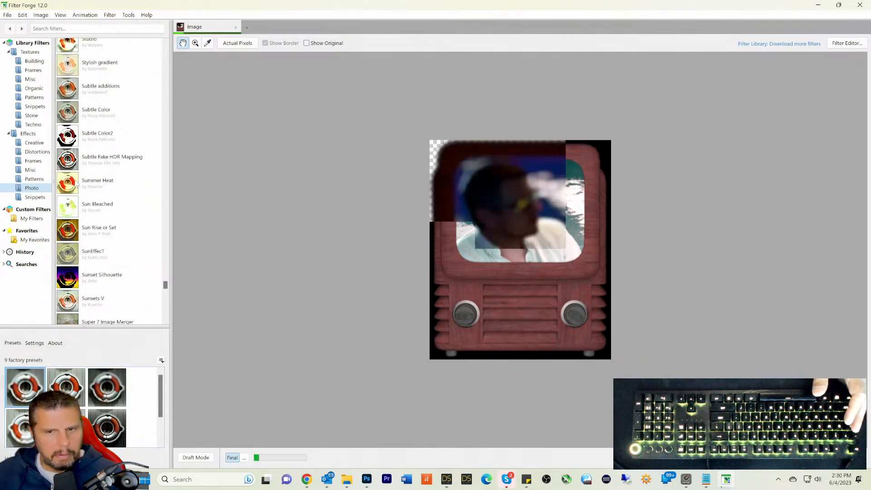
scroll(78, 133, "up", 1)
scroll(79, 132, "up", 1)
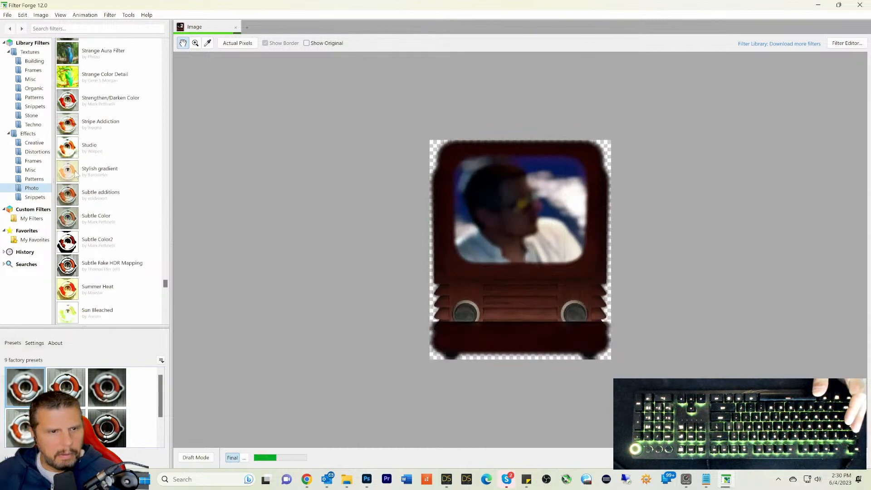
left_click(71, 198)
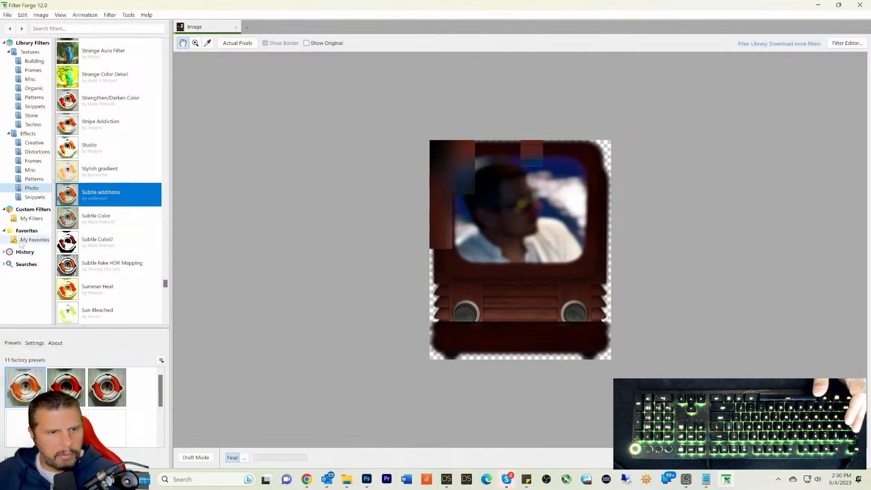
Step: Preview the favorite Glorious Technicolor Process 4 filter with the original shown alongside, split near the middle of the TV
left_click(35, 240)
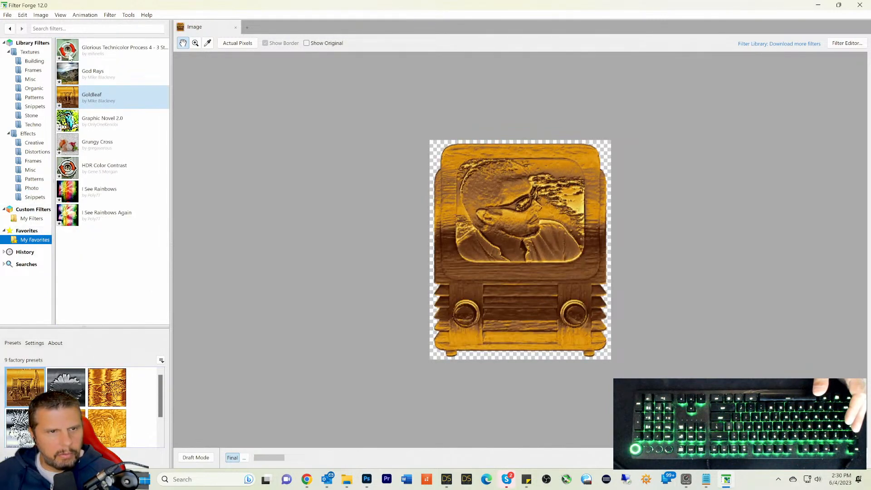
left_click(101, 51)
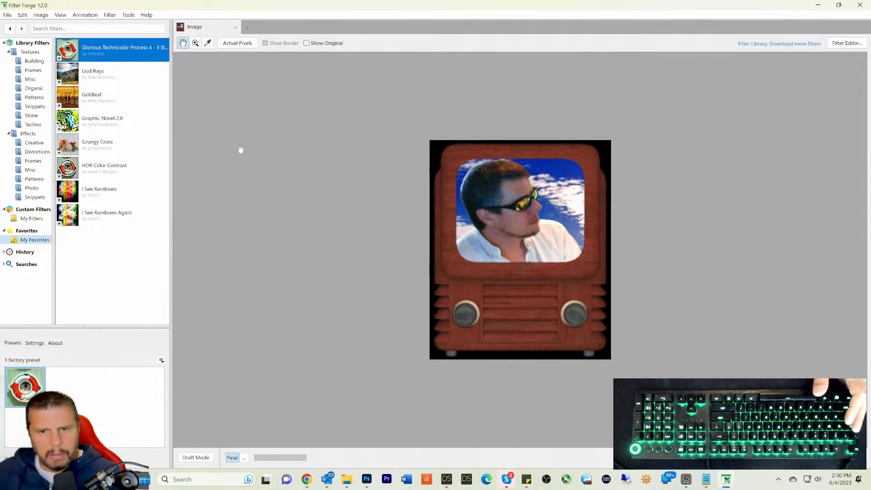
left_click(306, 44)
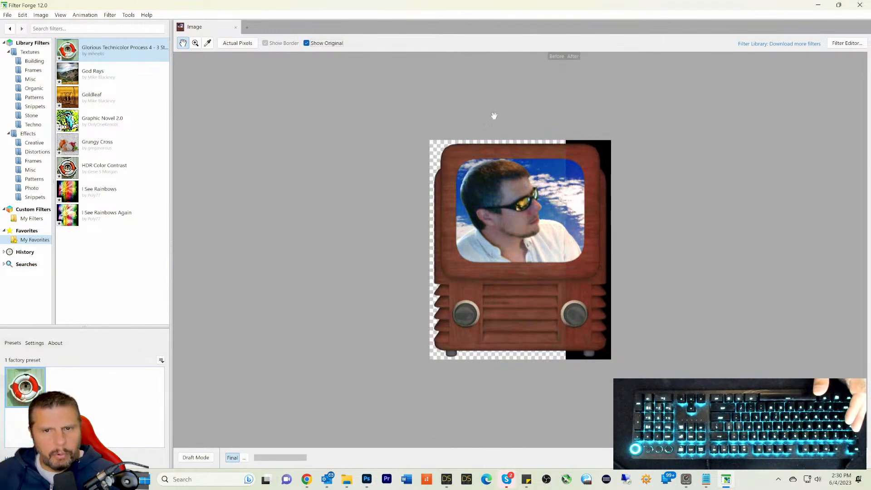
left_click_drag(563, 58, 516, 67)
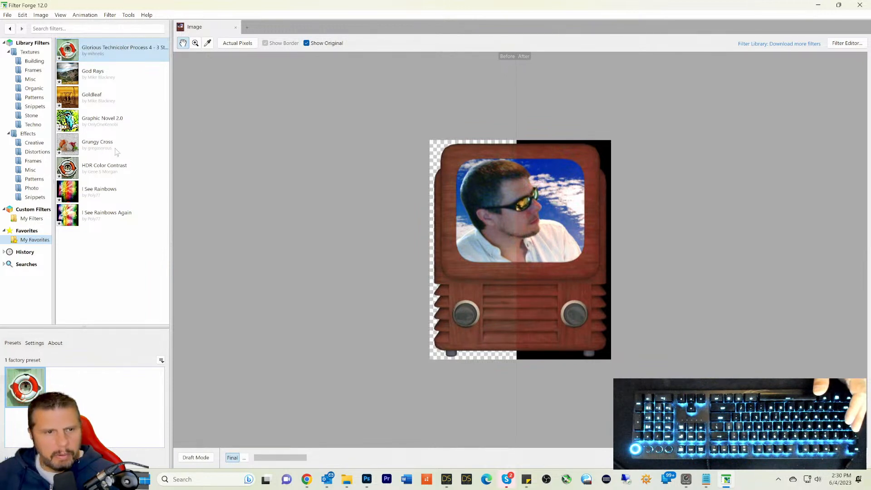
Step: Preview the HDR Color Contrast and God Rays favorites on the TV picture against the original
left_click(88, 172)
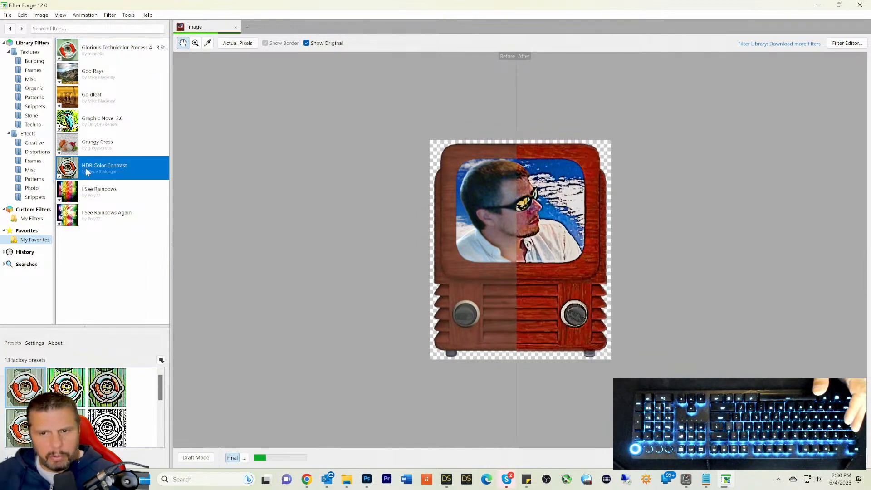
left_click_drag(513, 57, 514, 75)
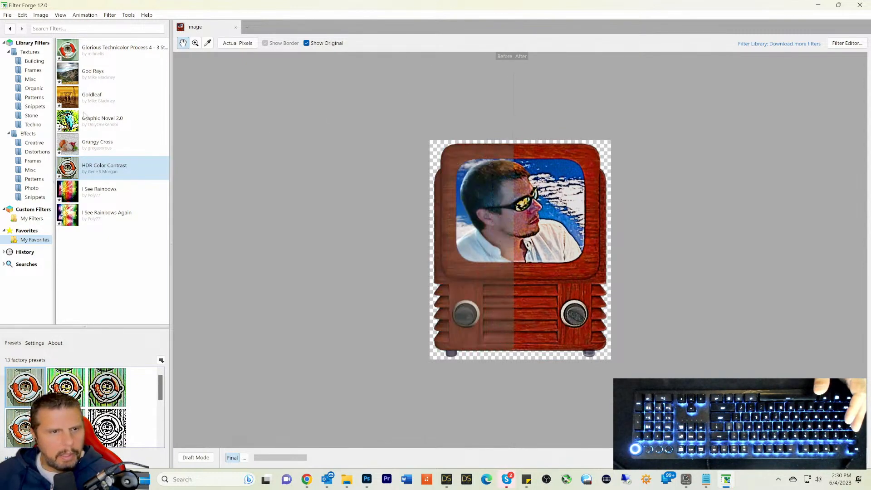
left_click(94, 76)
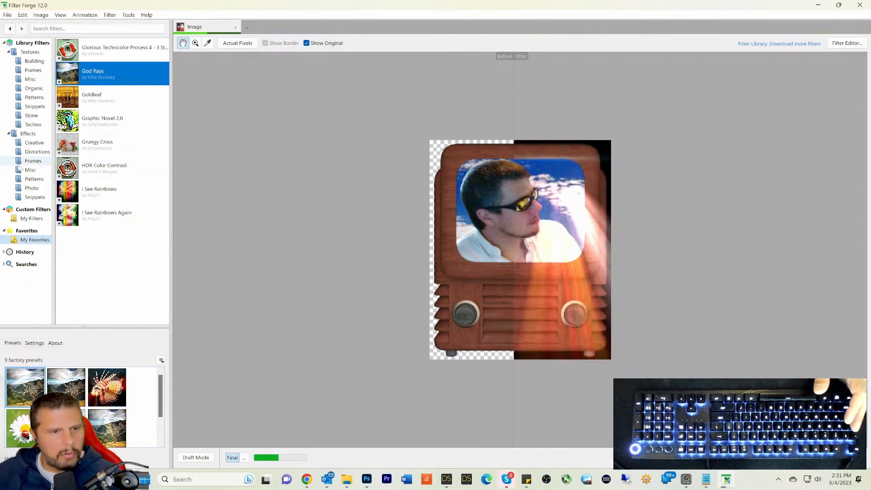
Step: Return to the Photo effects and preview Subtle Color, Sunsets V and The Channel Editor on the TV picture
left_click(32, 188)
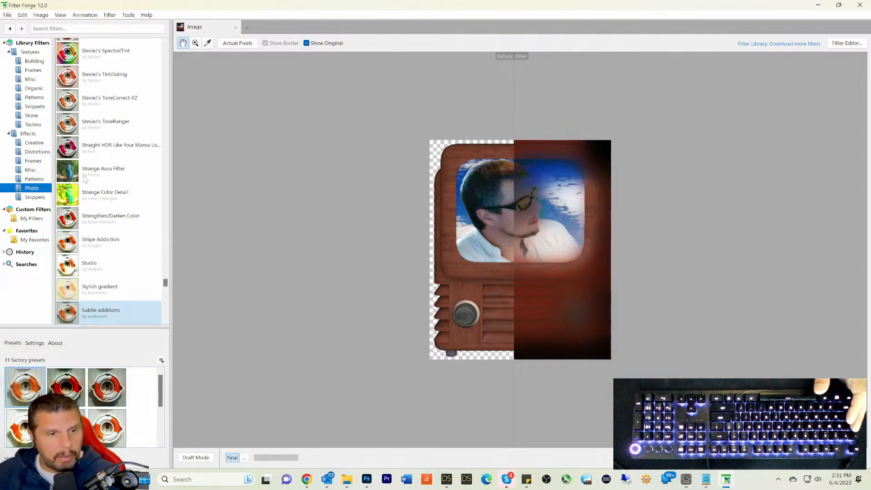
scroll(116, 192, "down", 3)
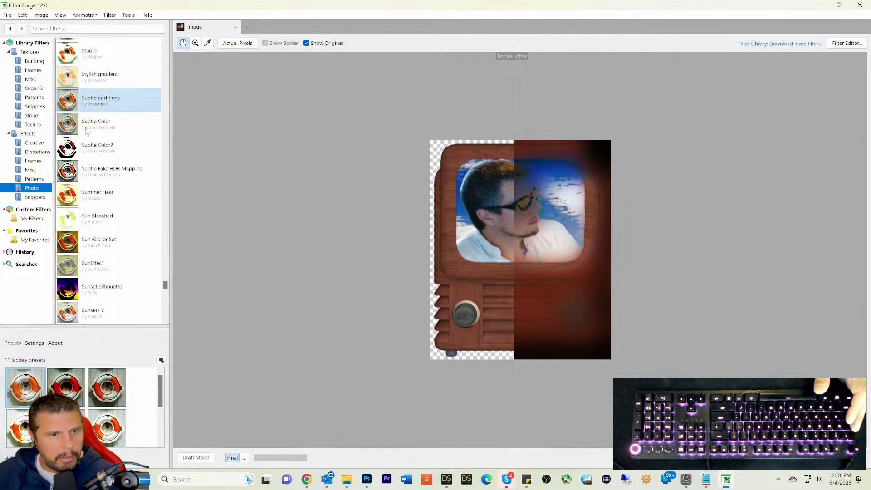
left_click(87, 129)
scroll(109, 179, "down", 3)
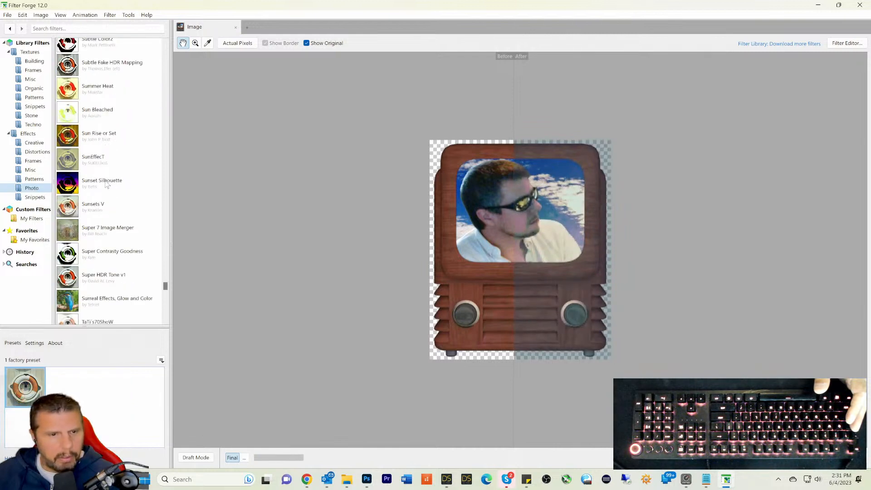
left_click(83, 111)
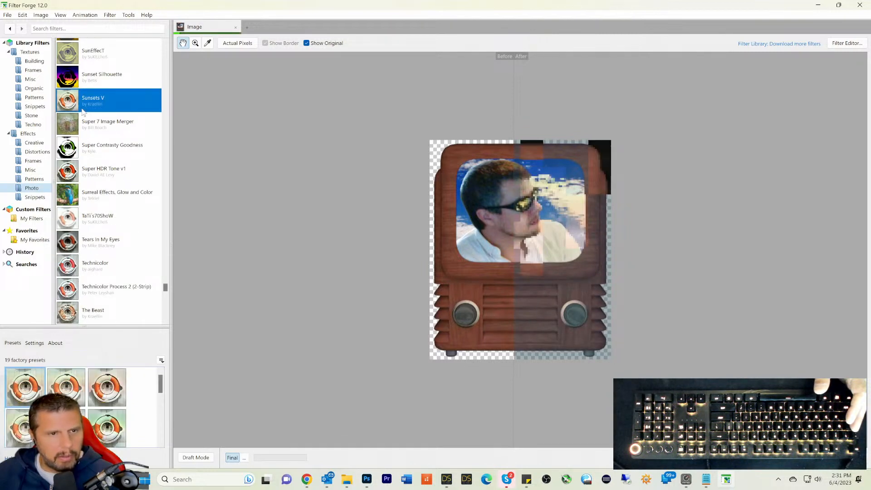
scroll(97, 211, "down", 2)
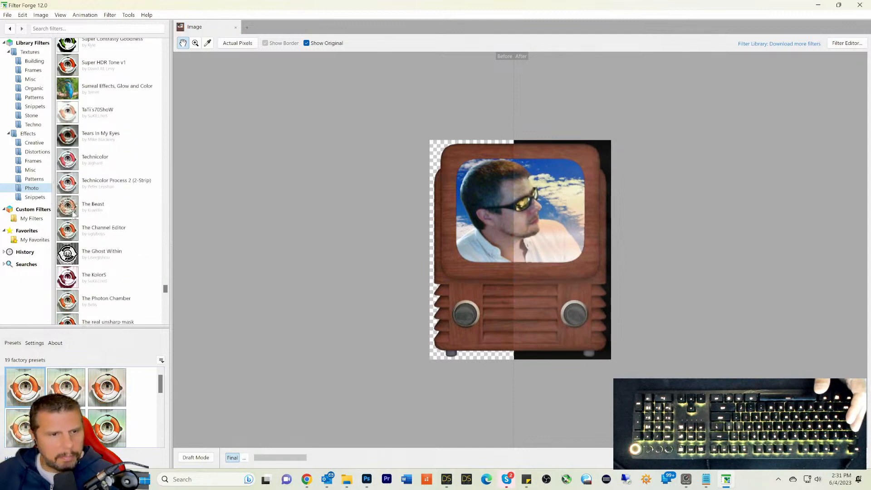
left_click(73, 229)
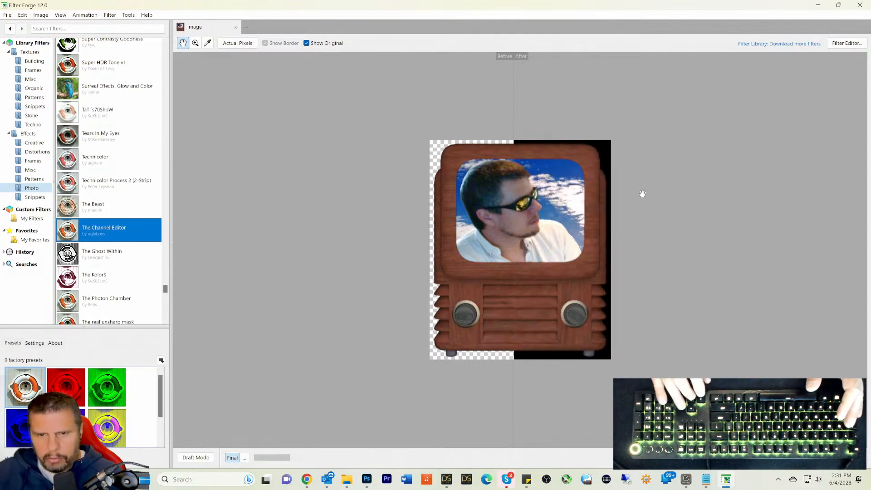
Step: Go through the Photo filters after The Channel Editor as far as The toneinator, and choose The real unsharp mask
key("Down")
key("Down")
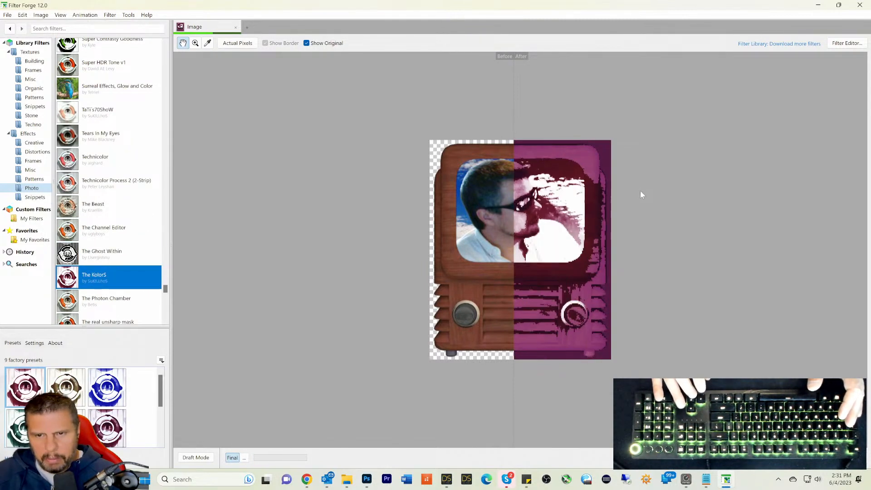
key("Down")
key("Down")
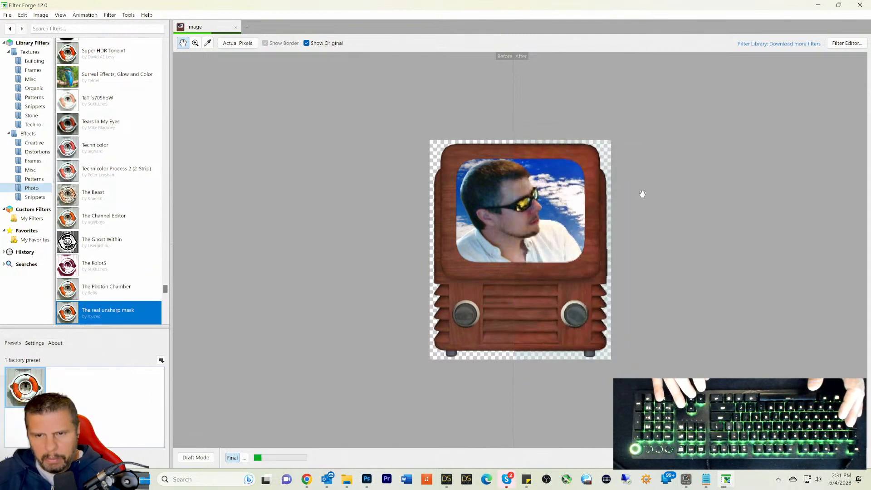
key("Down")
key("Down")
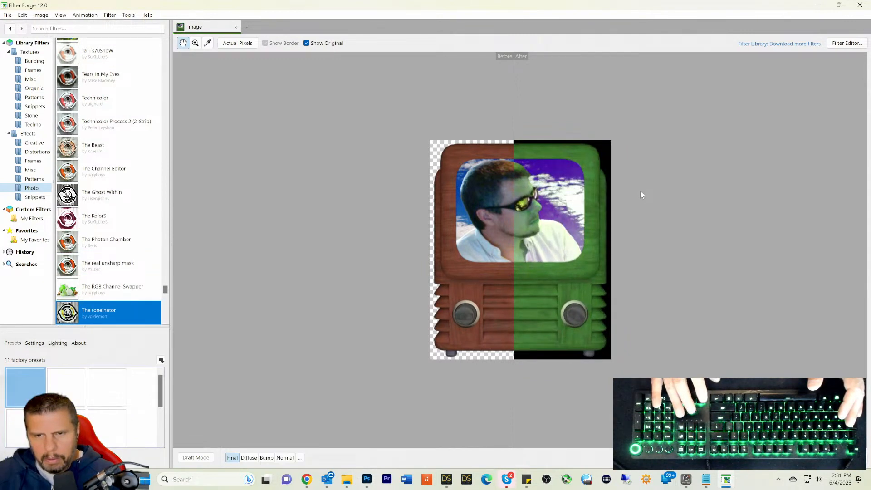
key("Up")
key("Up")
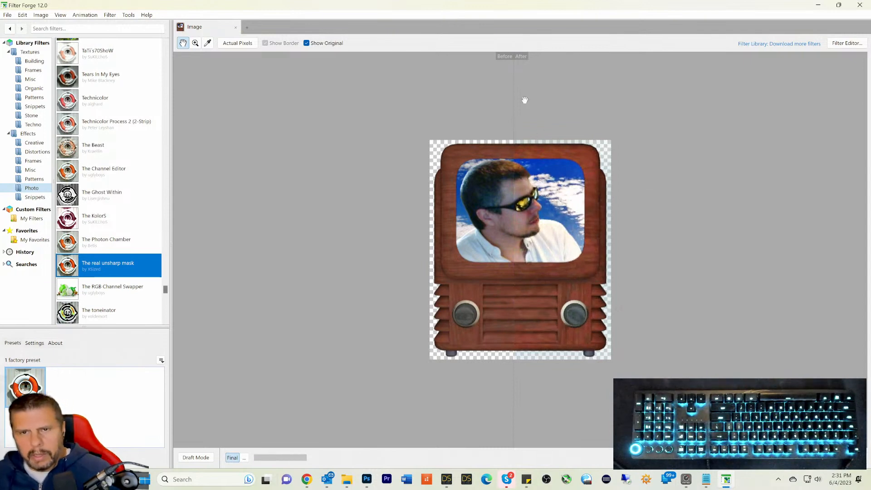
Step: Review The real unsharp mask across the whole TV, apply it, and return to EZ3DTV YouTube Banner.psd in Photoshop
left_click_drag(513, 57, 426, 76)
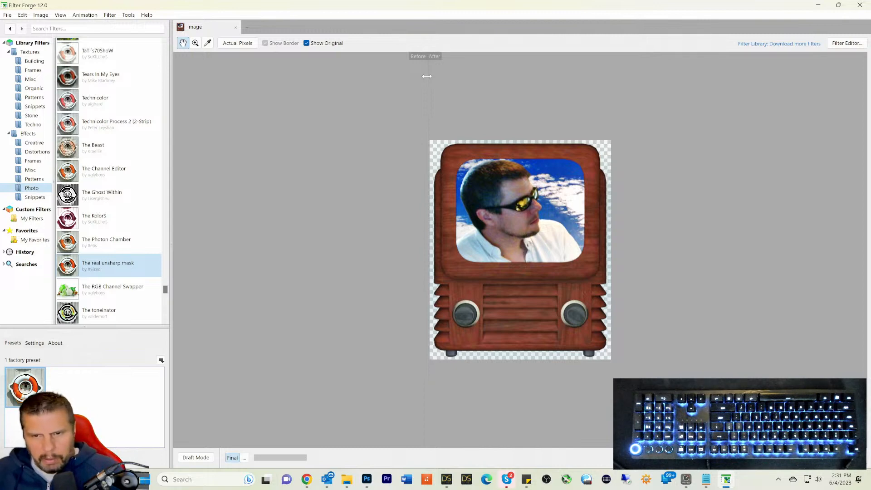
left_click_drag(426, 76, 393, 98)
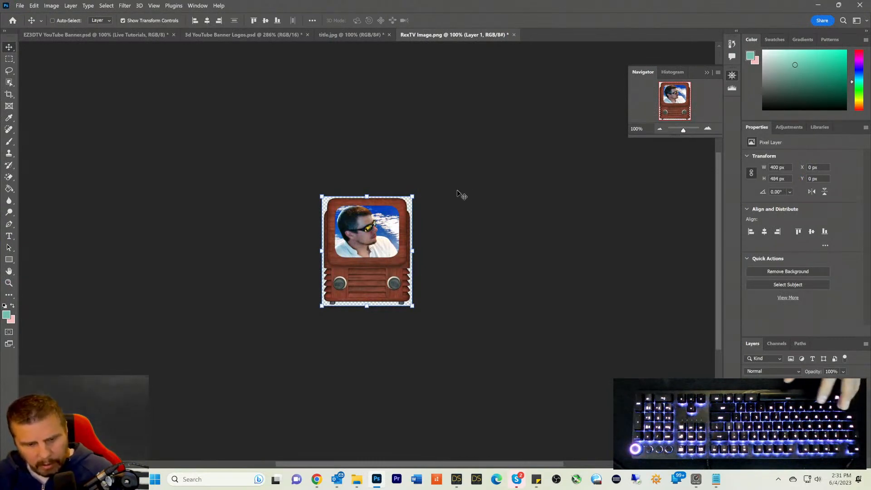
left_click(105, 35)
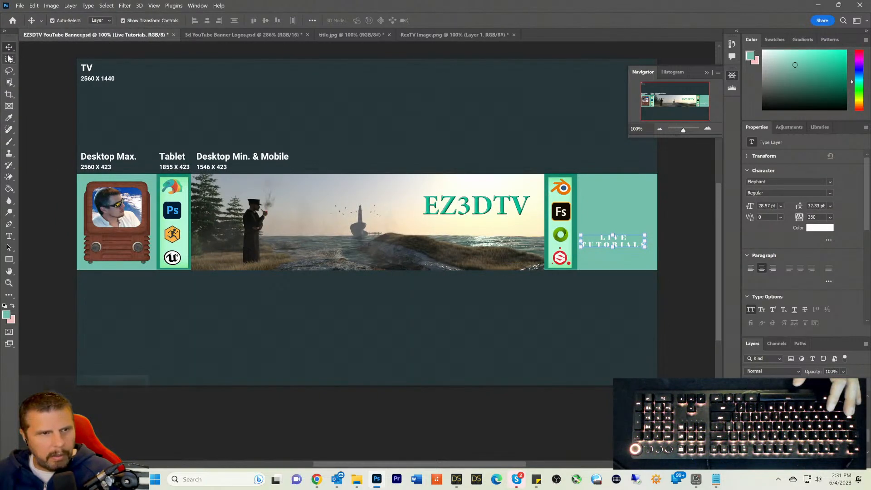
Step: Replace the banner's old TV picture with the sharpened copy, scaled to about 293 × 354 px and placed in the Desktop Max. panel beside the Photoshop logo
left_click(108, 211)
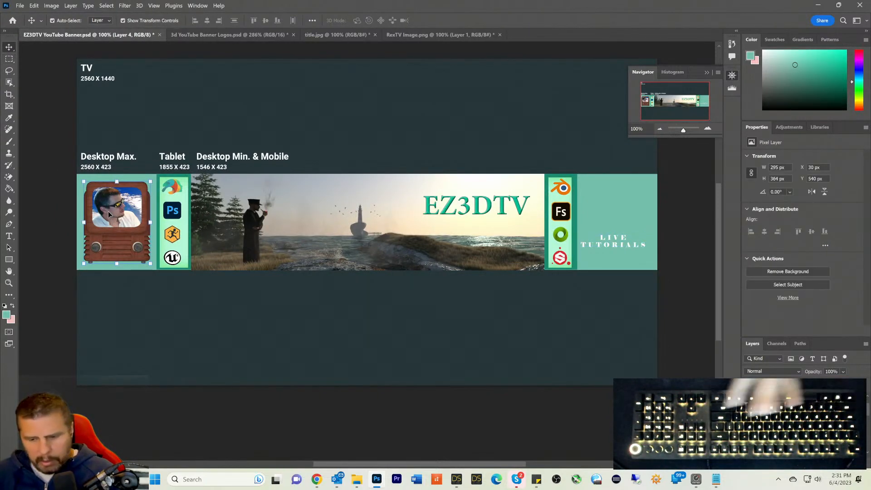
key("ctrl+z")
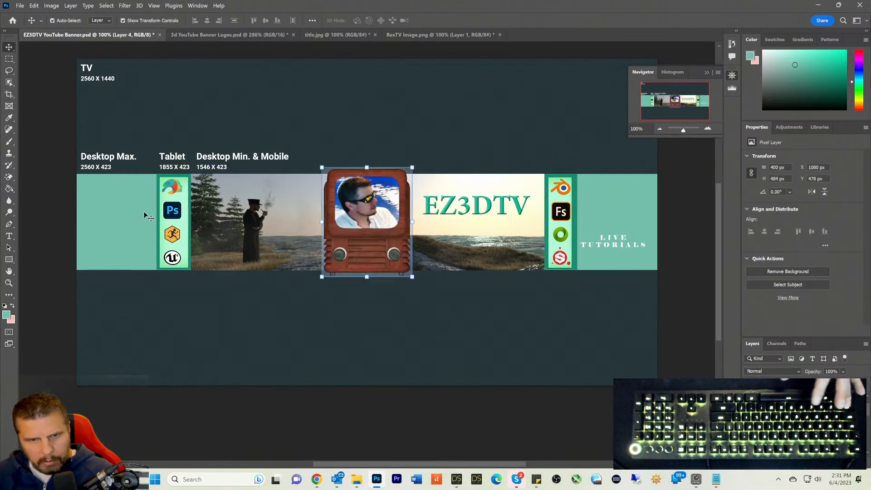
left_click_drag(350, 206, 105, 207)
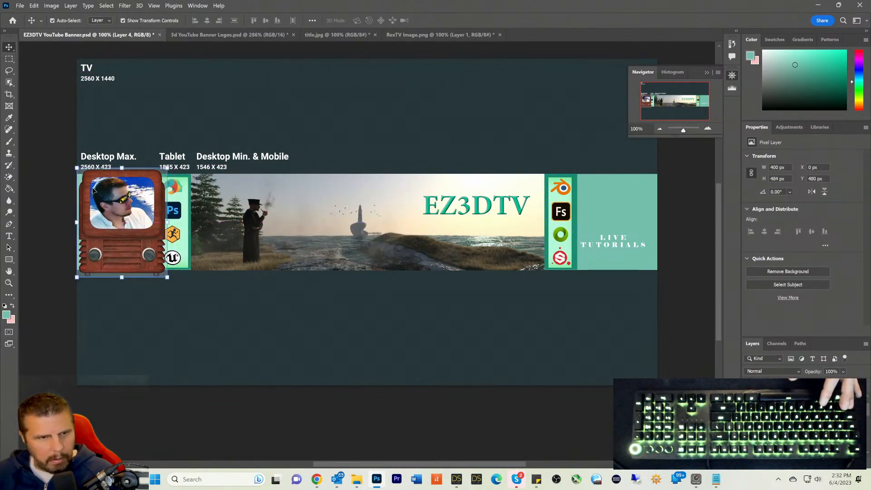
left_click_drag(76, 168, 97, 194)
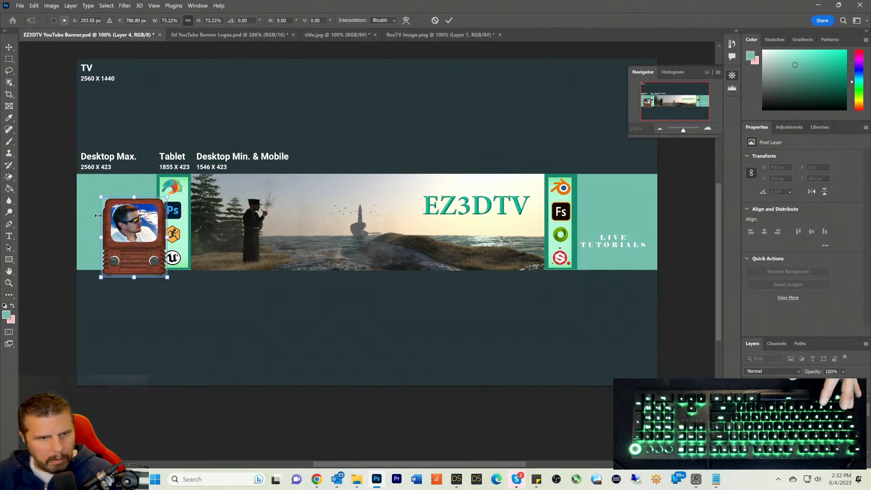
left_click_drag(116, 231, 104, 221)
key("Return")
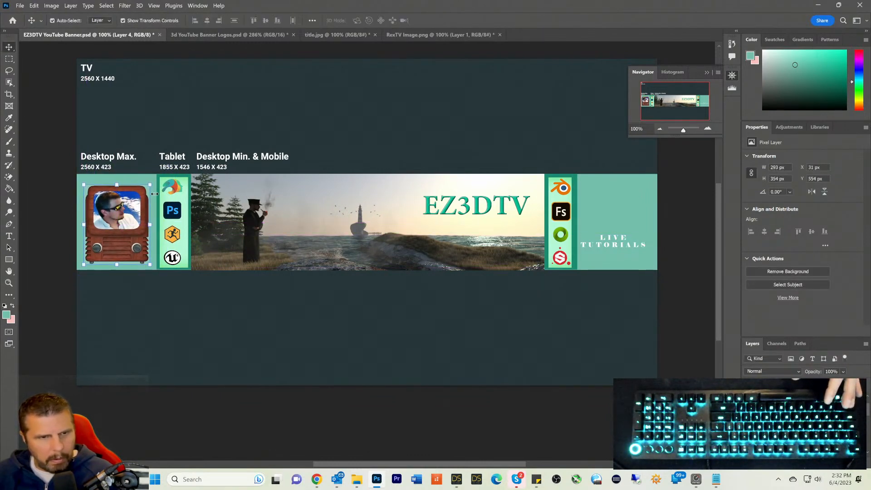
left_click(173, 124)
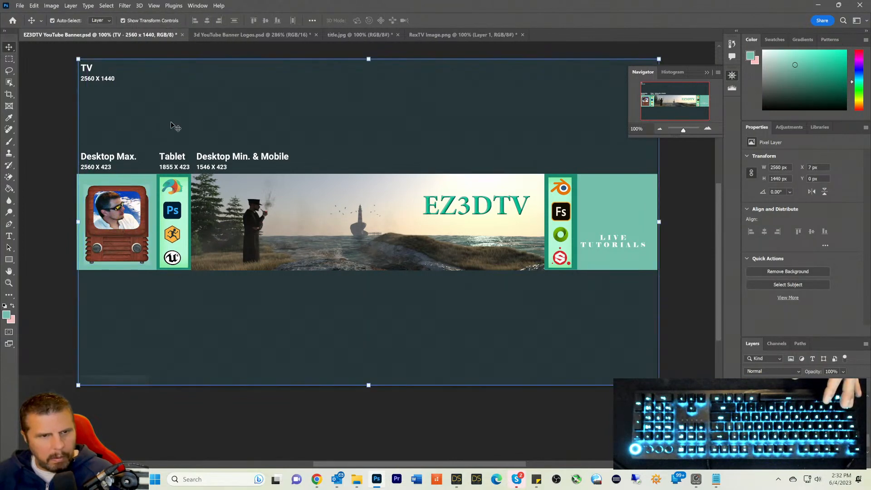
Step: Shift the LIVE TUTORIALS text slightly right within the green panel beside the Blender logo
left_click(9, 60)
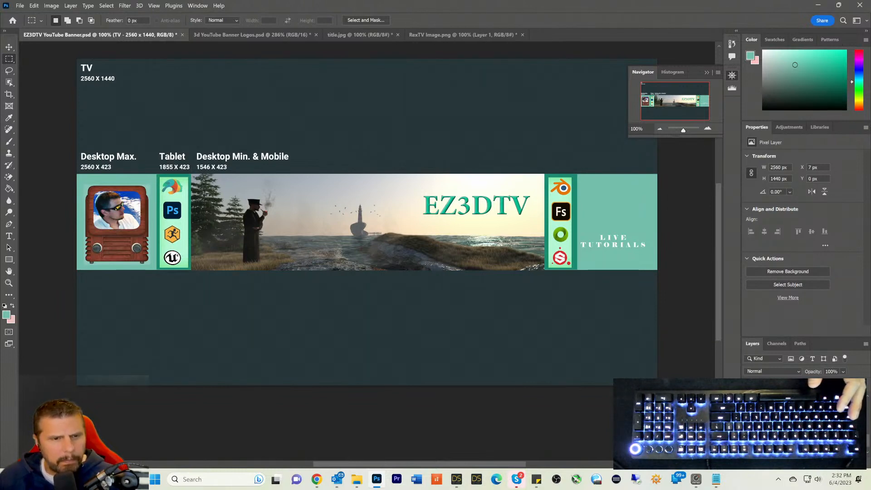
left_click(9, 47)
left_click(599, 243)
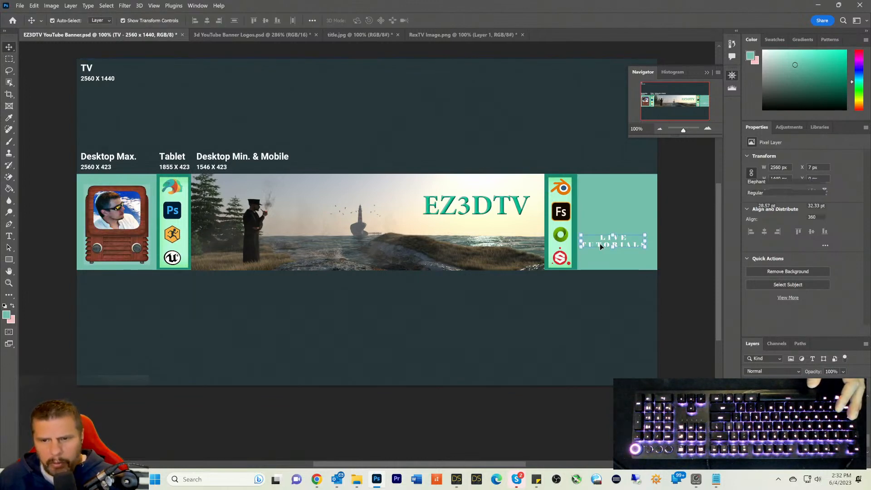
left_click(580, 166)
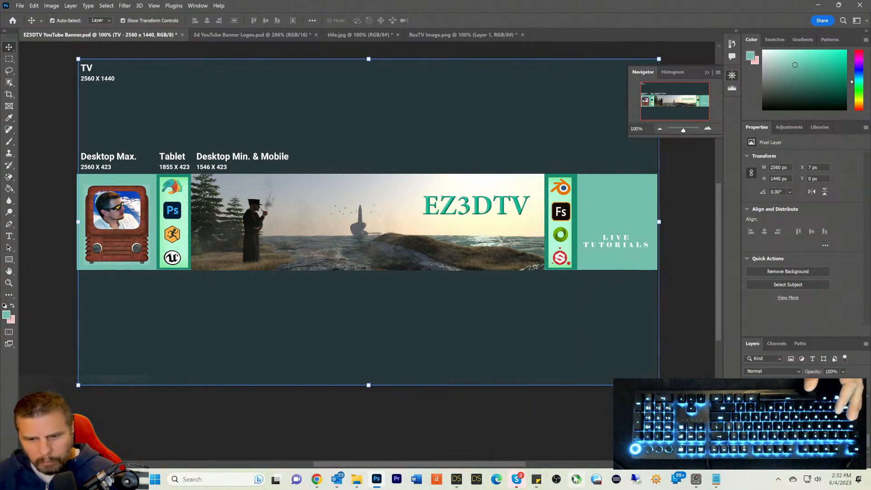
Step: Switch to DAZ Studio and save the TV scene as RexTV in the My DAZ Studio Renders folder
mouse_move(520, 484)
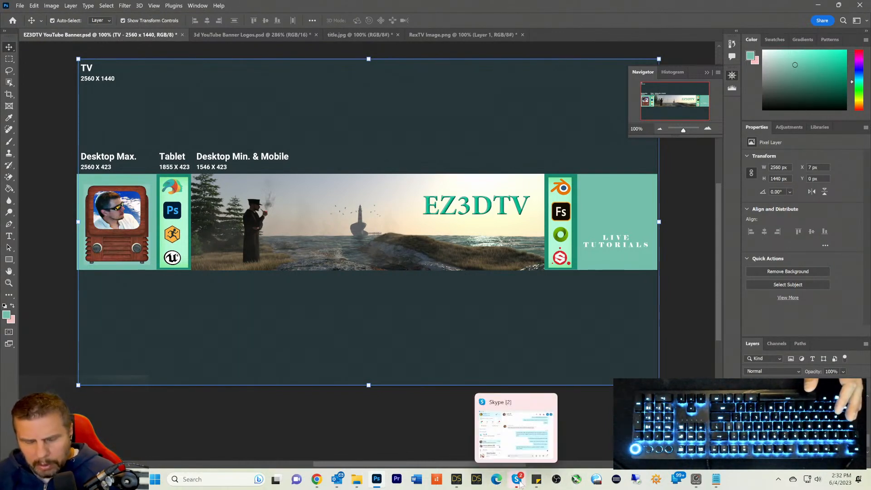
left_click(456, 480)
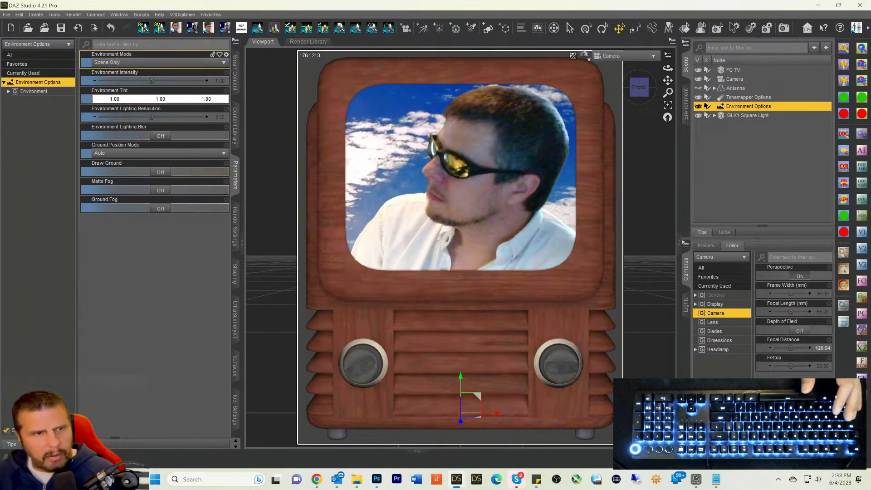
left_click(9, 15)
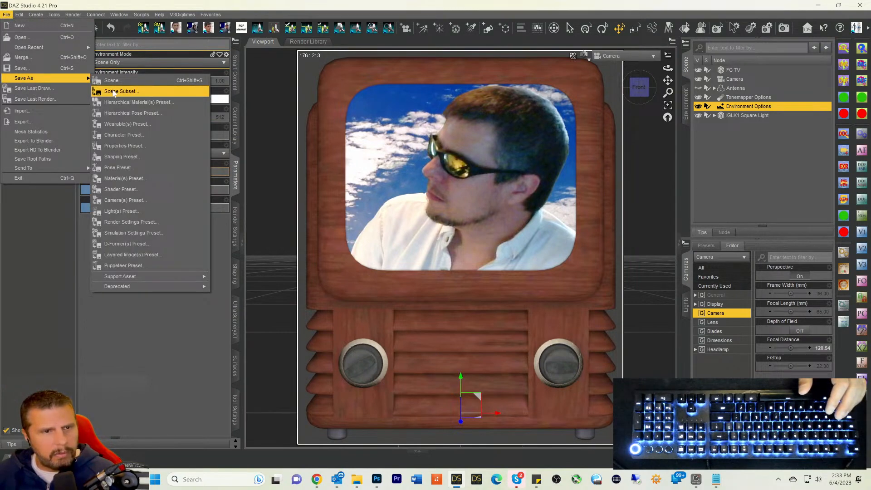
left_click(117, 91)
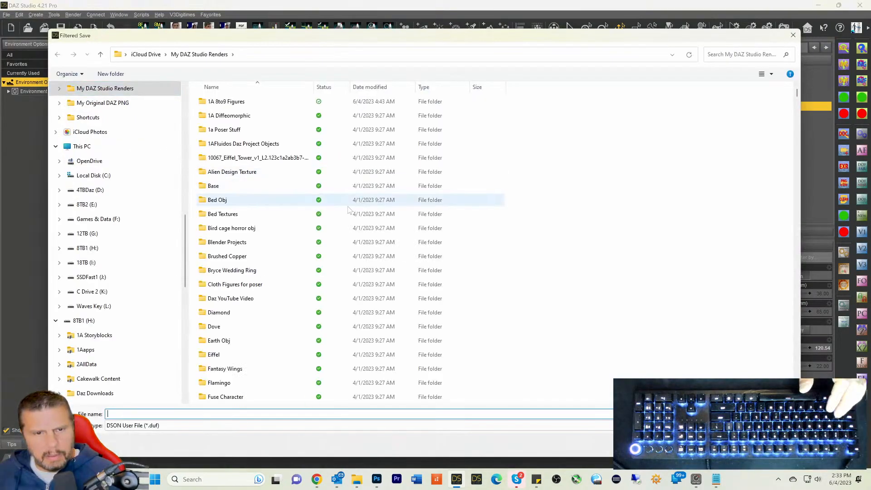
type("Re")
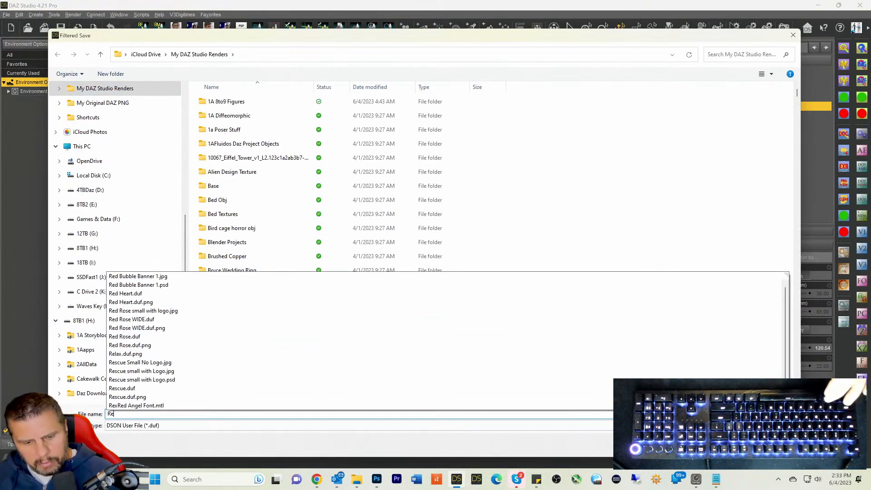
type("xTV")
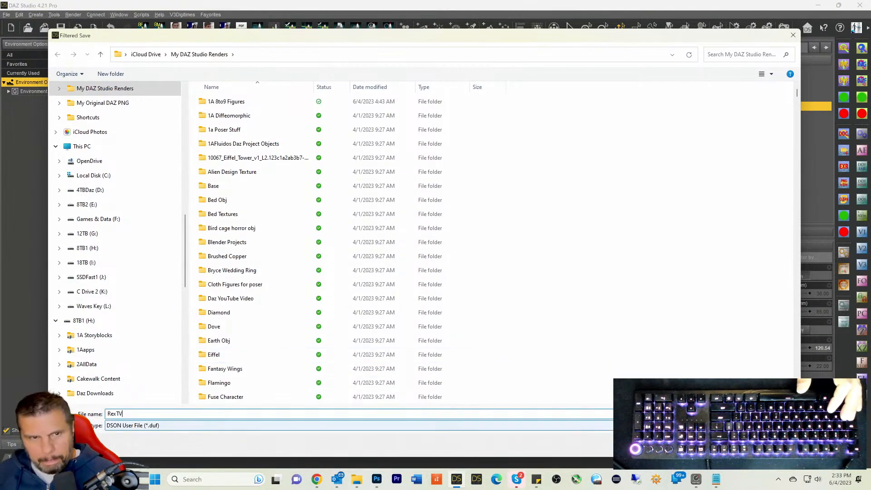
key("Return")
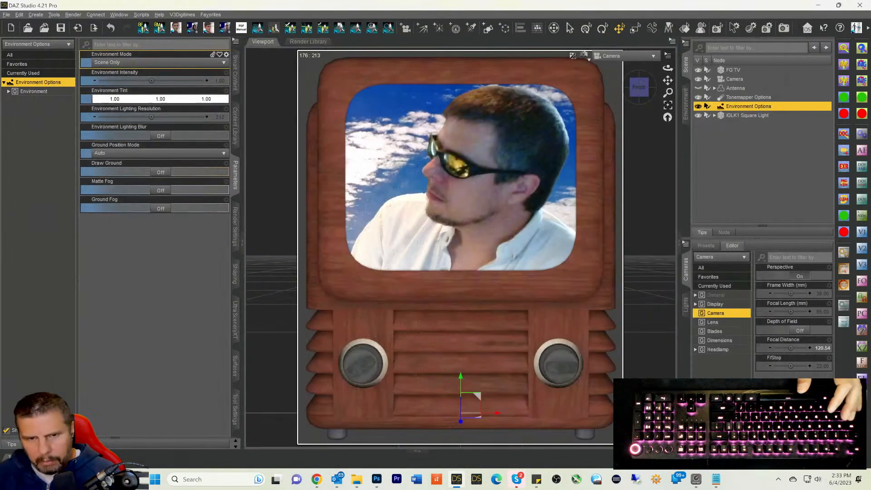
left_click(425, 268)
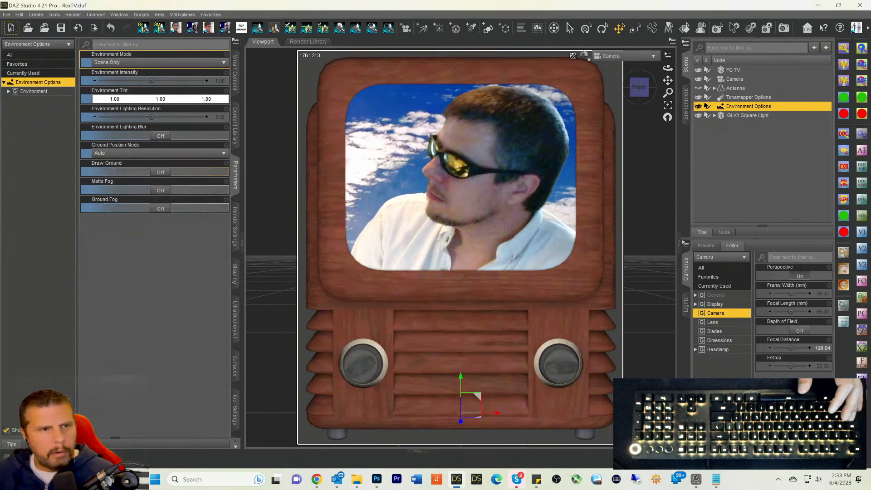
Step: Start a new empty scene in DAZ Studio
left_click(6, 14)
mouse_move(24, 48)
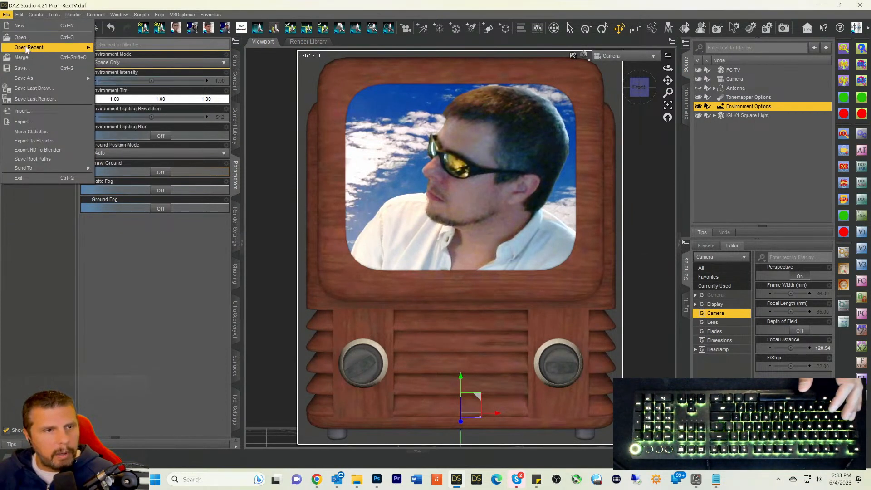
left_click(20, 26)
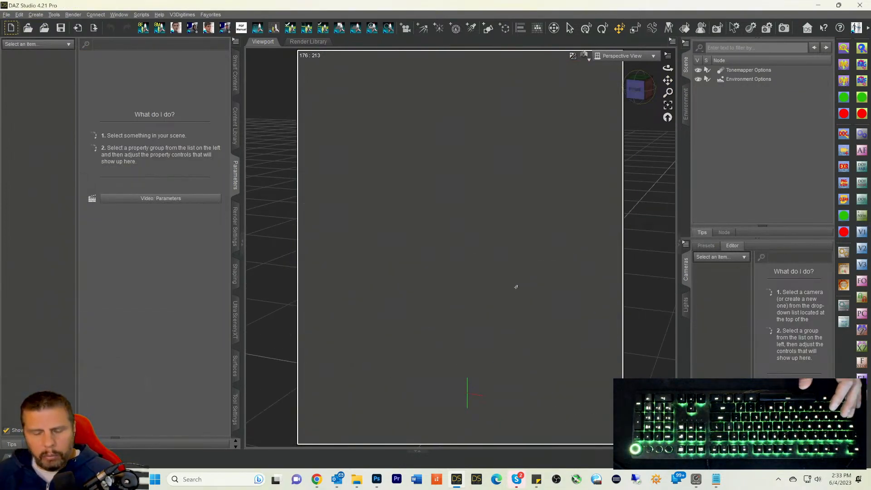
Step: Check the banner in Photoshop, return to DAZ Studio and set the render size to 2560 × 1440 pixels, with proportions constrained again
mouse_move(317, 485)
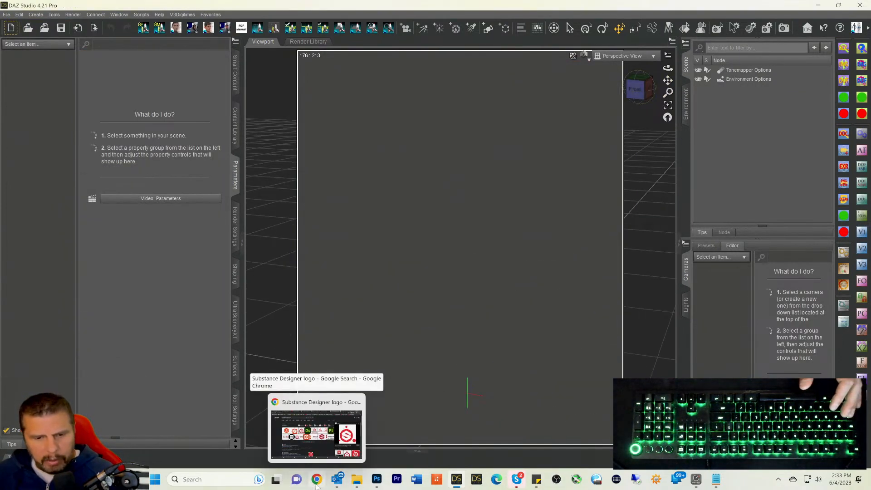
left_click(376, 479)
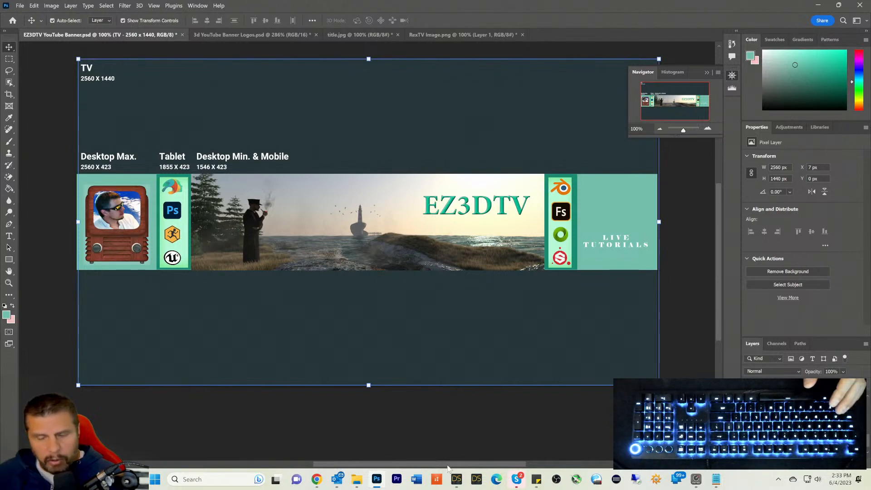
left_click(456, 479)
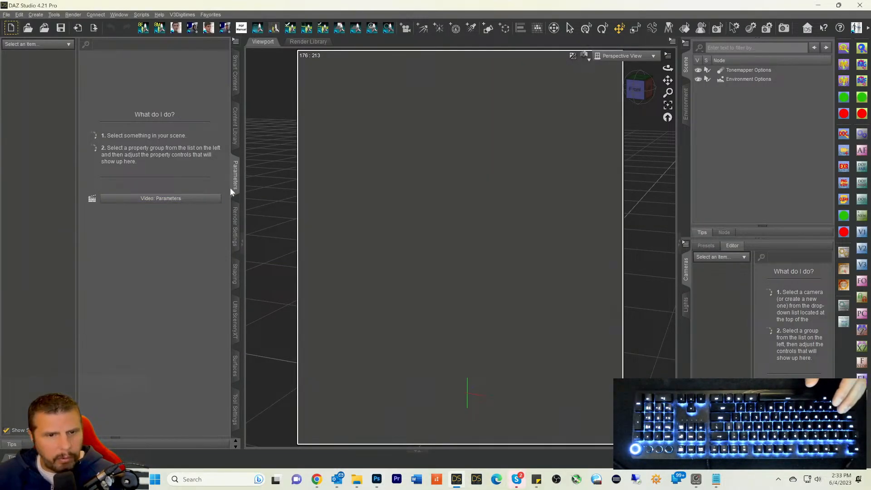
left_click(235, 225)
left_click(22, 91)
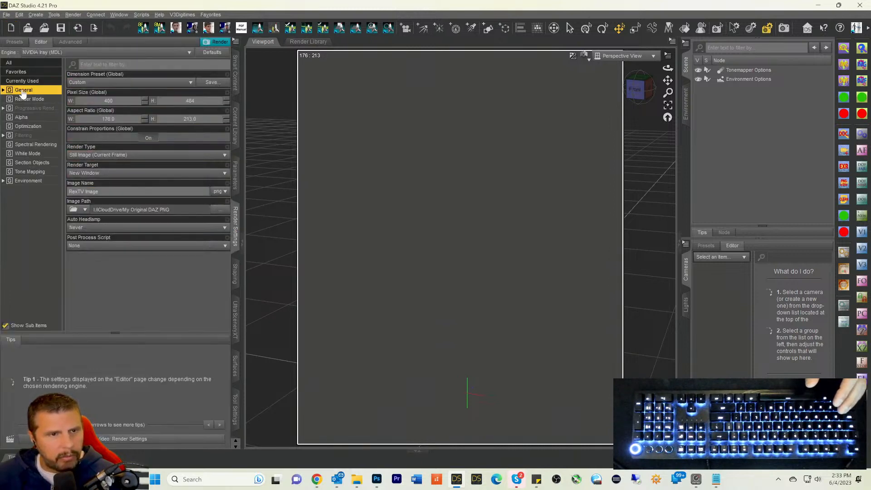
left_click(143, 138)
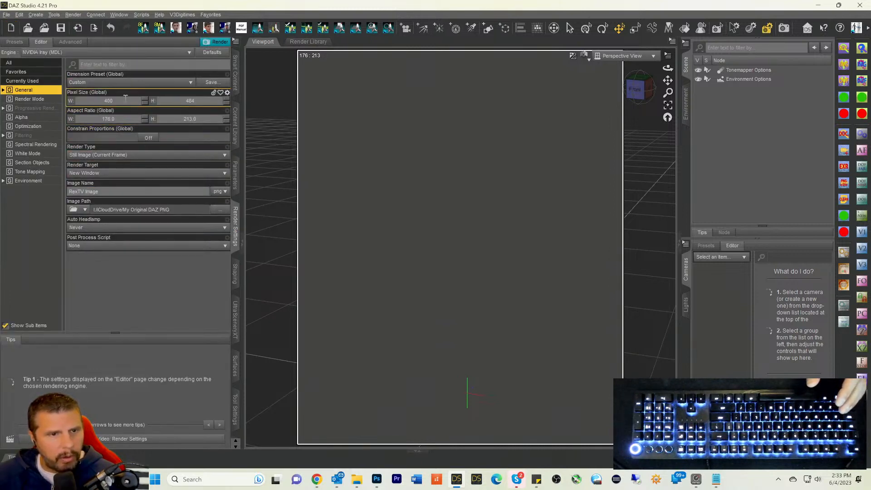
type("2560")
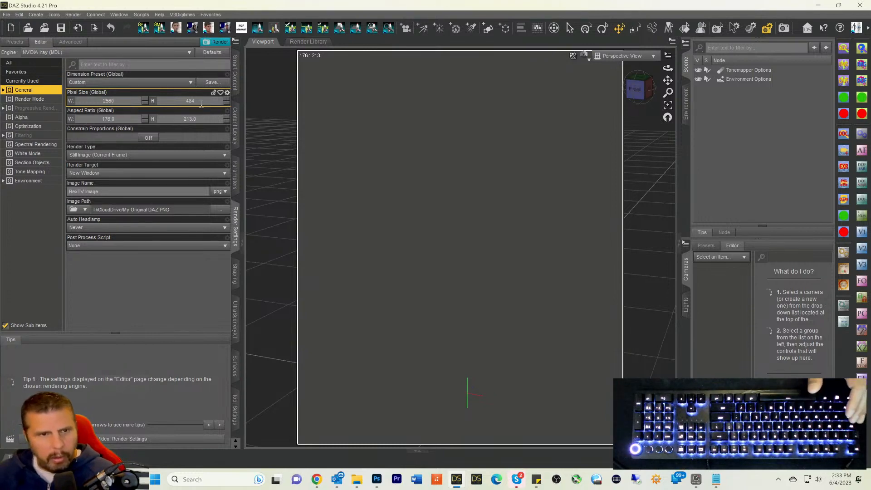
double_click(201, 104)
type("1440")
key("Return")
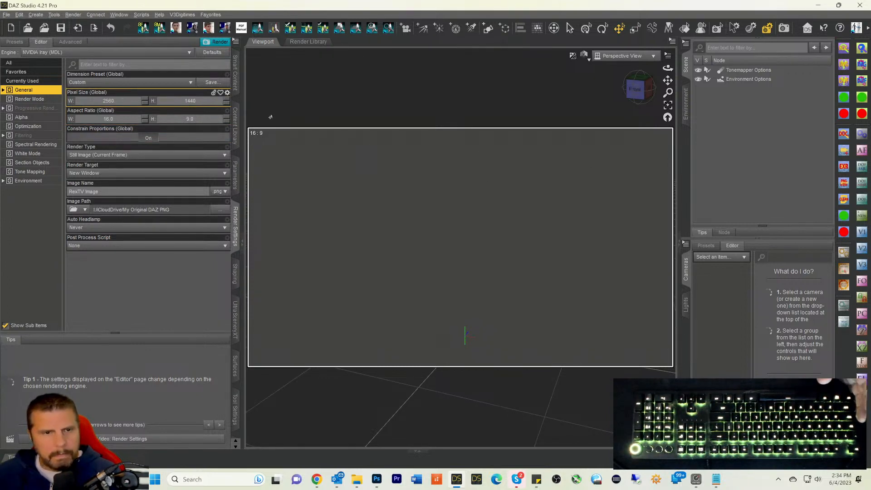
Step: Search the content products for vdb and open the props of VDB Cloud Collection for Iray
left_click(234, 79)
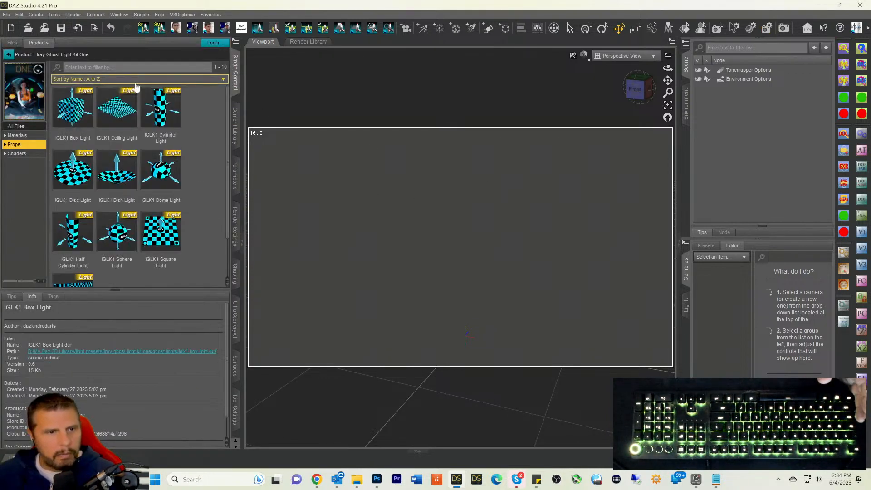
left_click(5, 54)
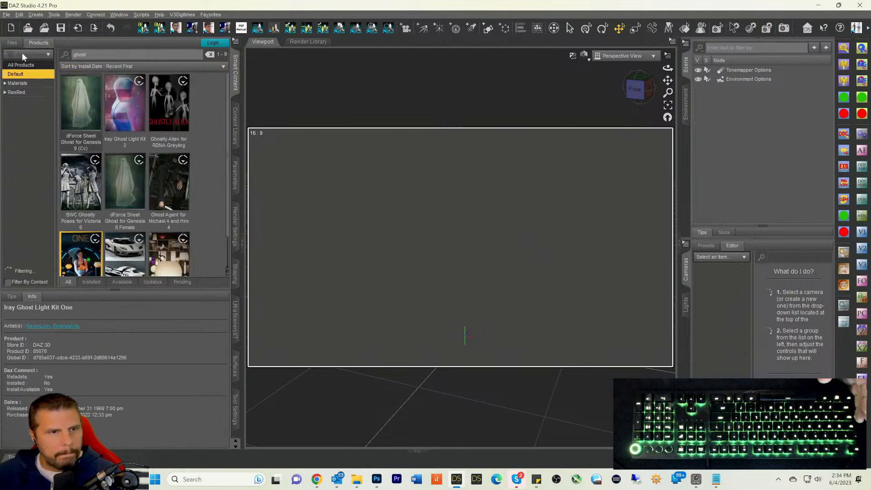
double_click(121, 52)
type("v")
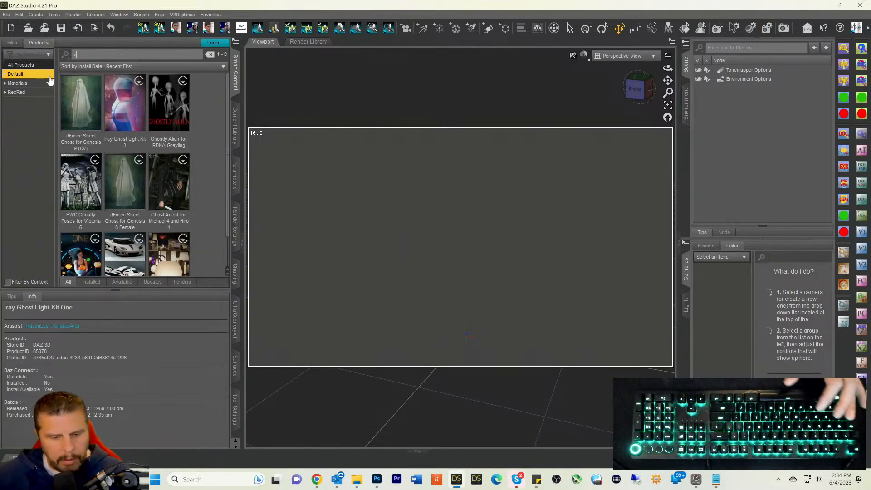
type("dbn")
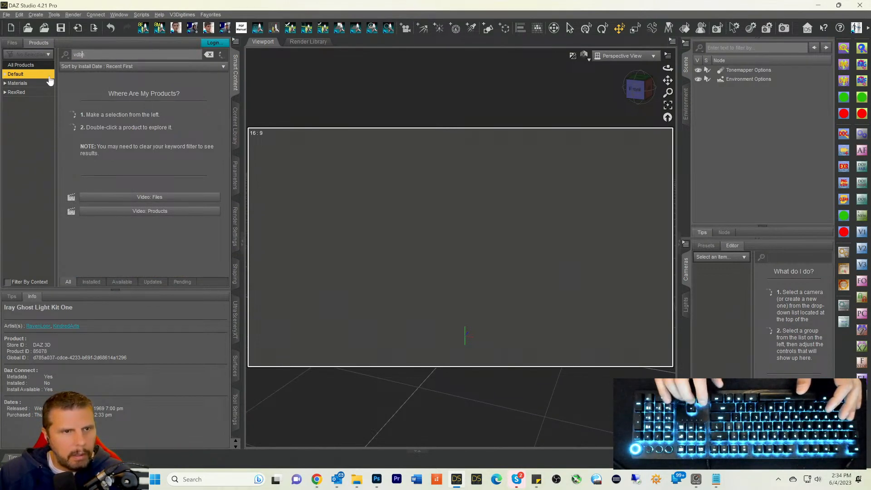
key("BackSpace")
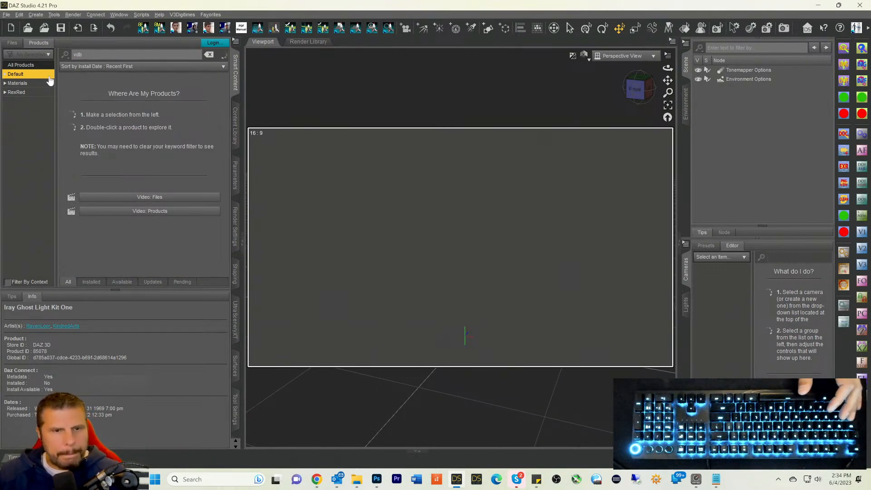
left_click(170, 104)
double_click(170, 105)
left_click(21, 135)
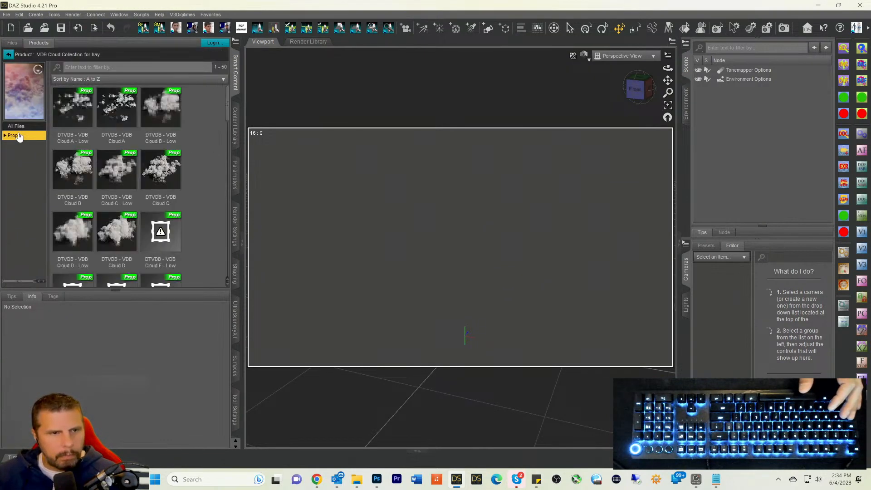
Step: Load the DTVDB - VDB Cloud S prop into the scene and select its VDBClouds_S node
scroll(156, 150, "down", 8)
scroll(150, 168, "down", 3)
scroll(139, 178, "up", 5)
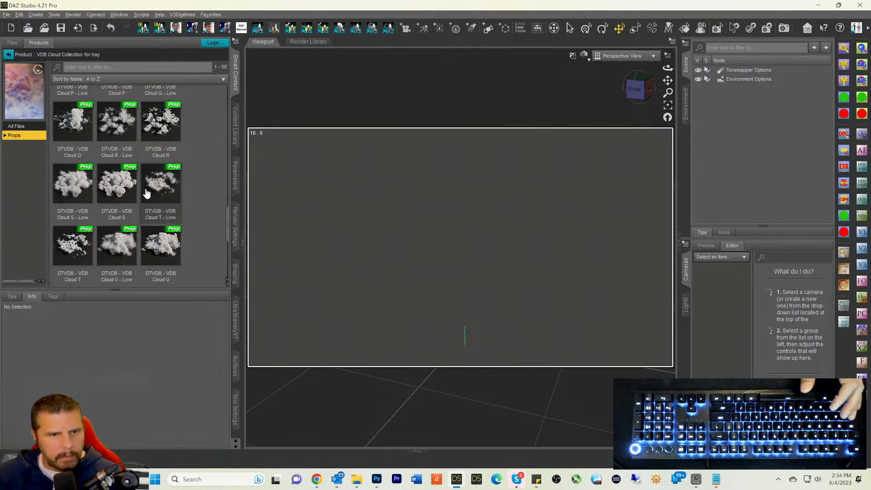
double_click(120, 190)
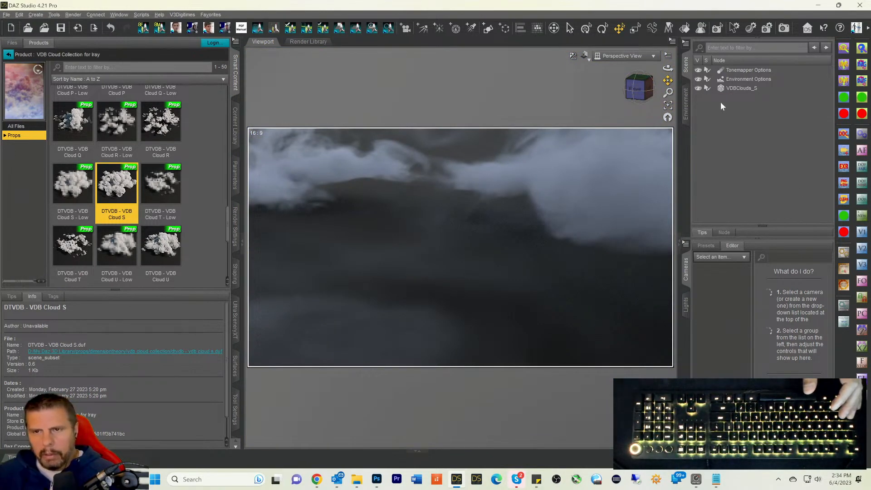
left_click(735, 88)
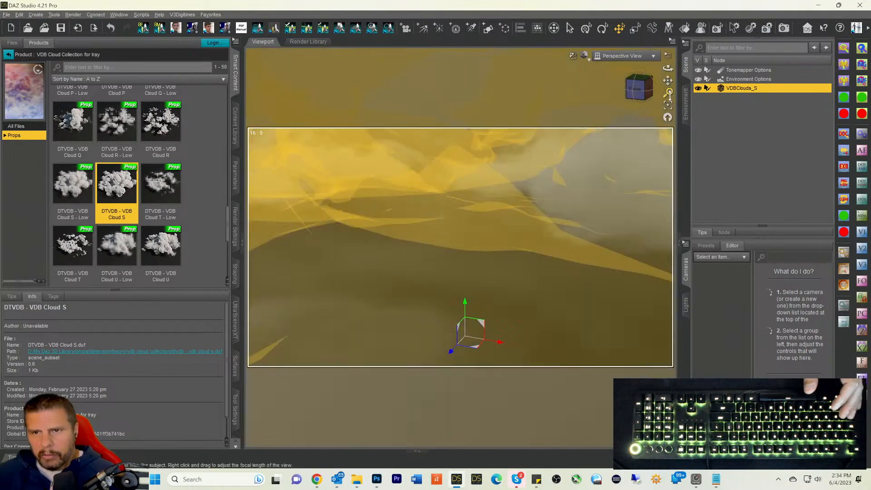
Step: Frame the selected cloud in the perspective view, switch the viewport to a shaded display and move in close to its billows
left_click(667, 105)
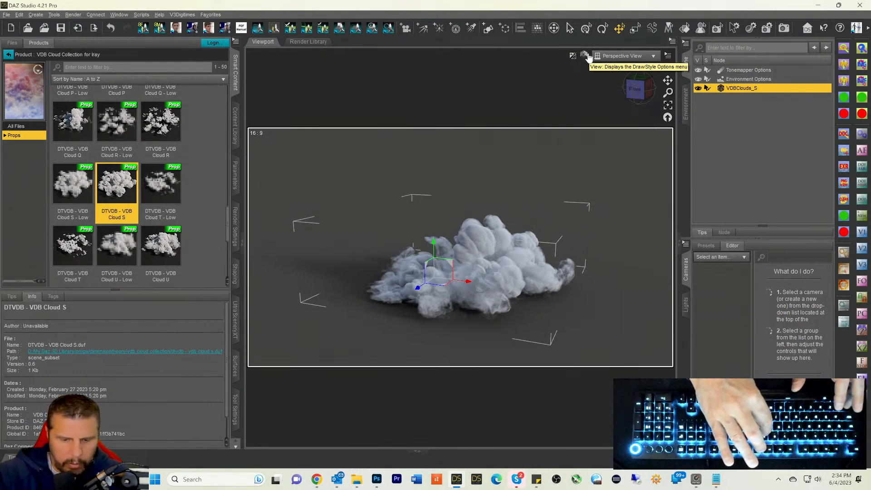
key("ctrl+9")
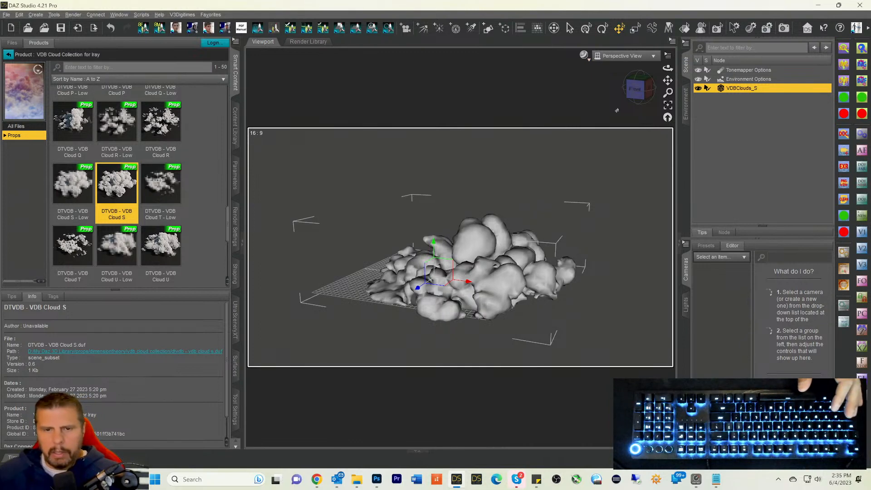
left_click_drag(668, 92, 668, 44)
left_click_drag(667, 81, 667, 64)
mouse_move(640, 96)
left_mouse_down()
mouse_move(638, 108)
mouse_move(668, 91)
mouse_move(644, 100)
mouse_move(668, 79)
mouse_move(662, 67)
mouse_move(666, 79)
mouse_move(647, 102)
mouse_move(644, 85)
mouse_move(650, 88)
left_mouse_up()
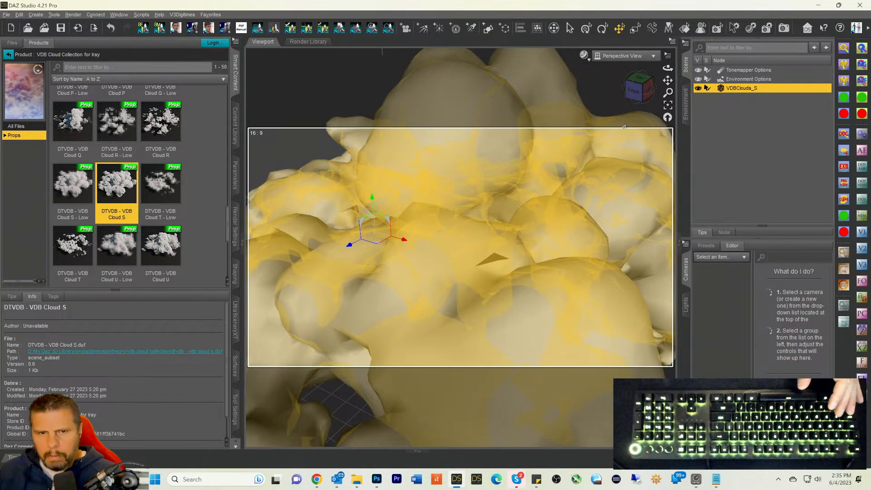
Step: Refine the perspective view from an elevated angle in the Iray preview so the cloud's billows fill the entire 16:9 render frame
left_click_drag(667, 92, 639, 90)
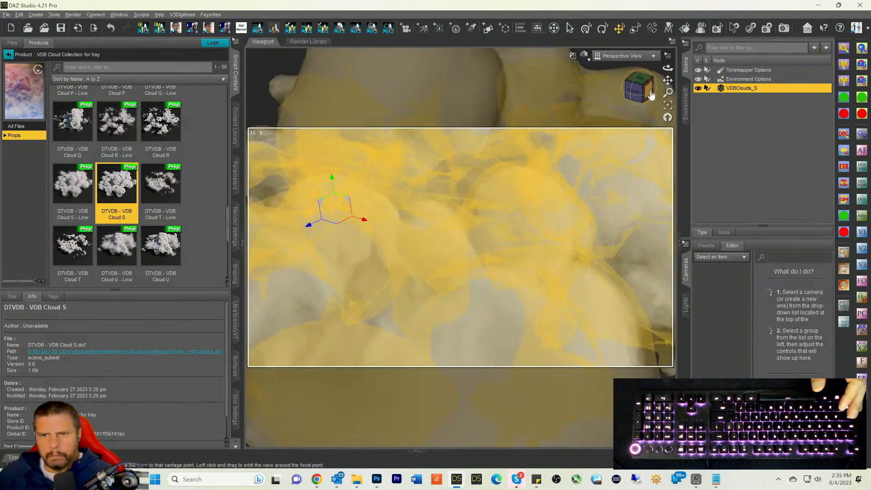
left_click_drag(650, 92, 633, 104)
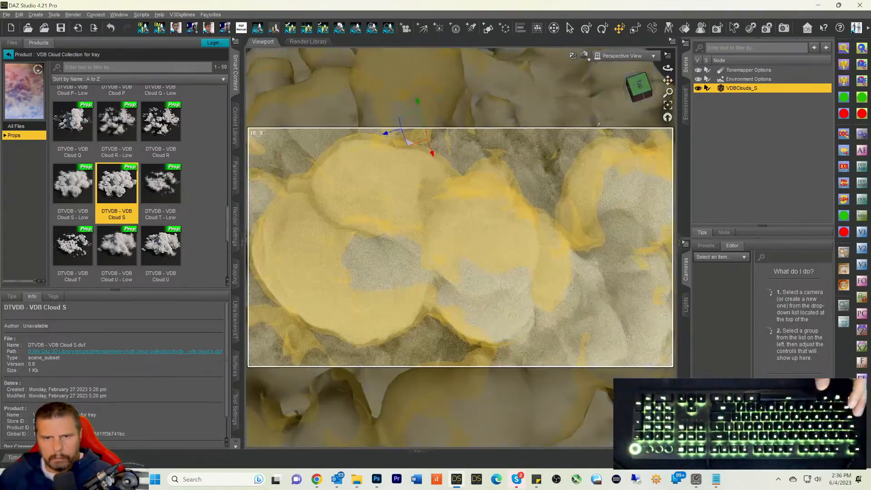
left_click(642, 89)
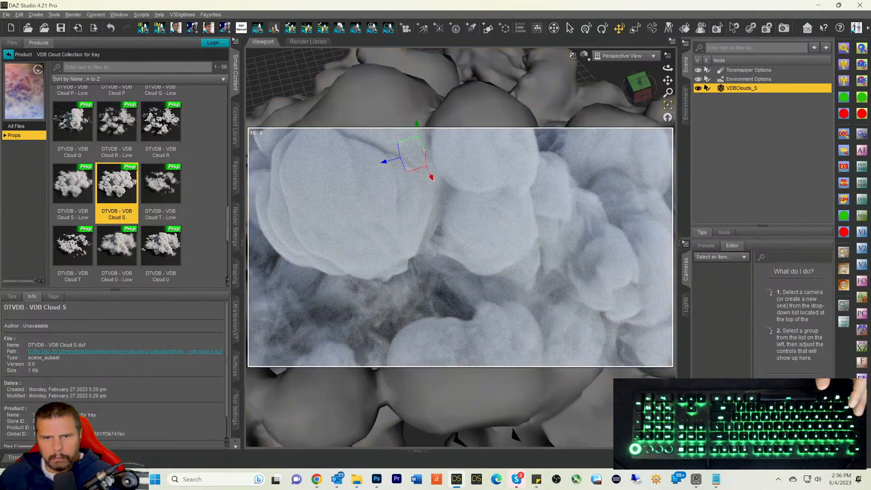
left_click_drag(642, 95, 640, 91)
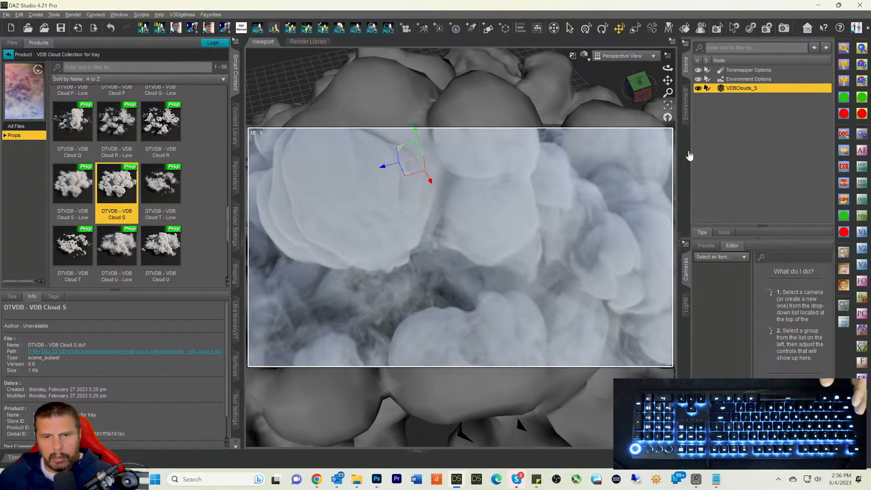
left_click_drag(636, 104, 656, 69)
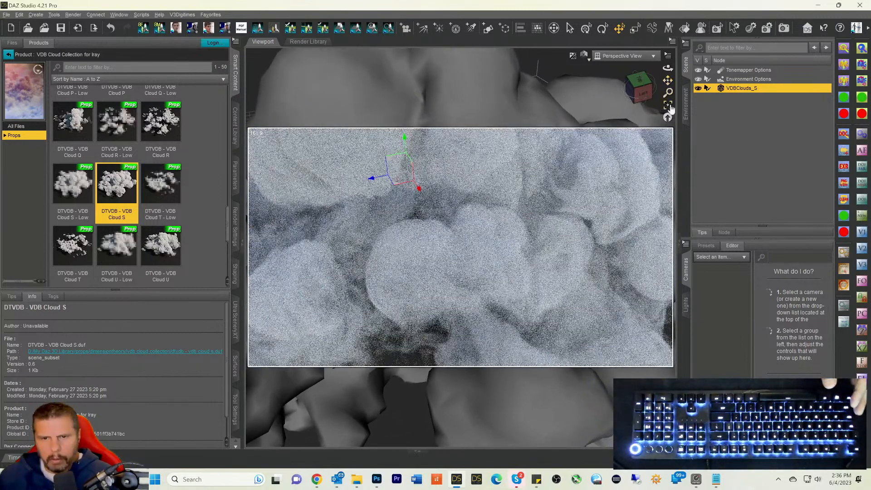
scroll(603, 194, "up", 2)
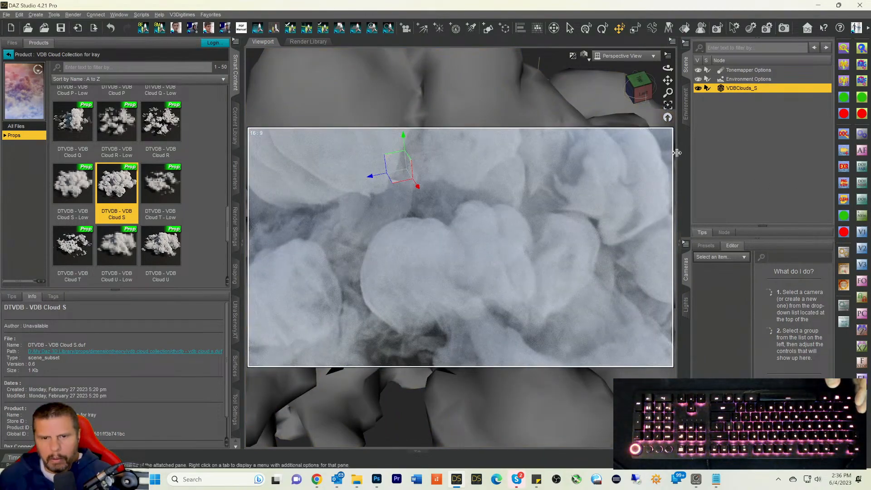
left_click_drag(667, 80, 670, 82)
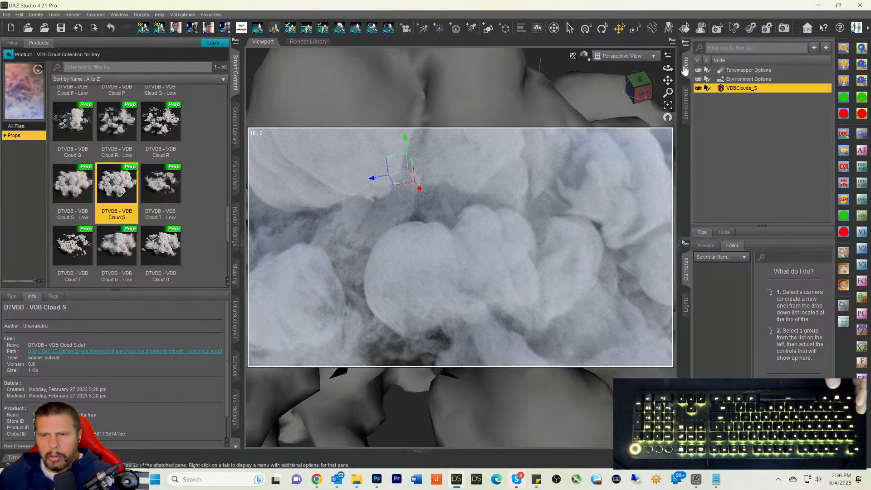
Step: Set the environment type to Backdrop and its background color to black (0, 0, 0)
left_click(686, 106)
left_click(722, 47)
left_click(723, 66)
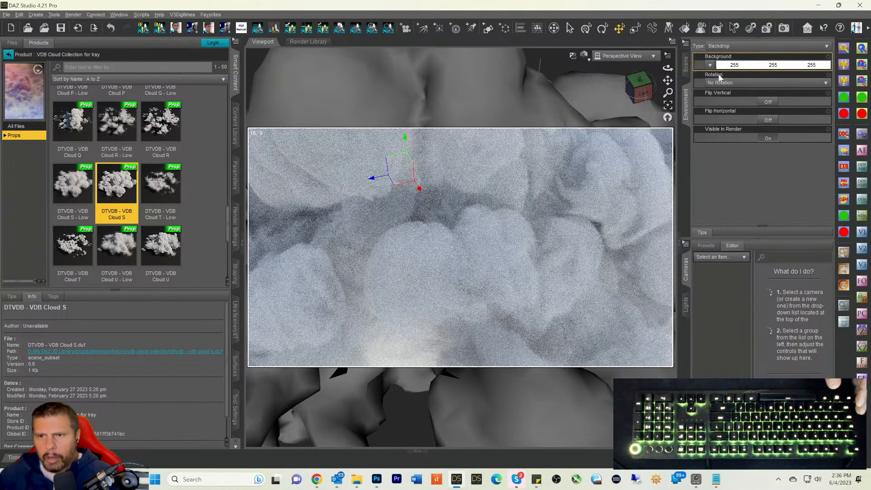
left_click(721, 65)
left_click(332, 234)
left_click(487, 302)
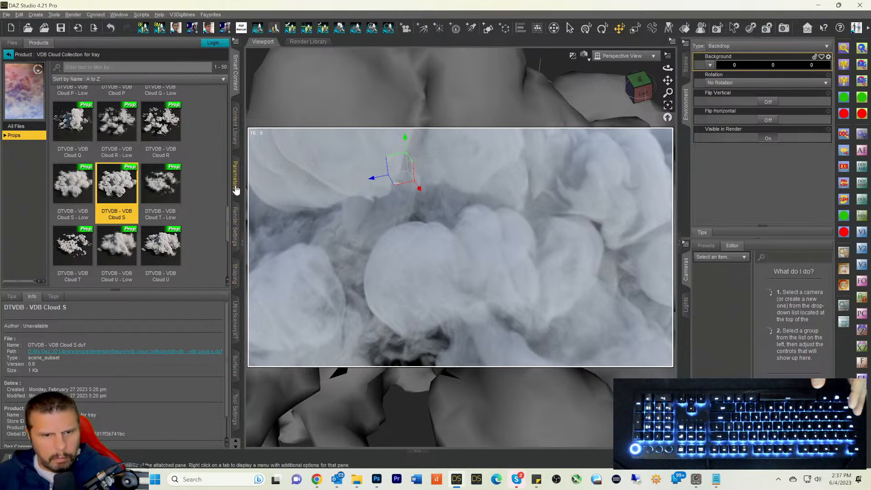
Step: Review the Optimization and Progressive Rendering settings, then render the cloud scene and move the render window clear of the progress dialog
left_click(234, 227)
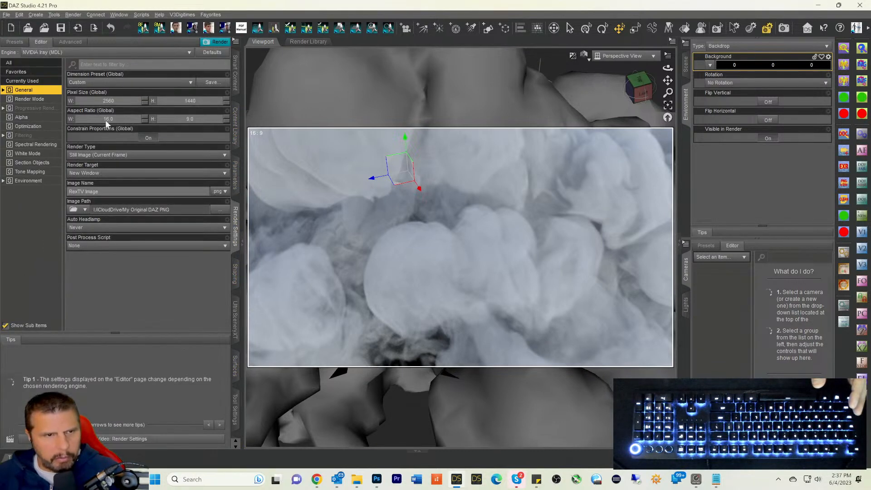
left_click(22, 127)
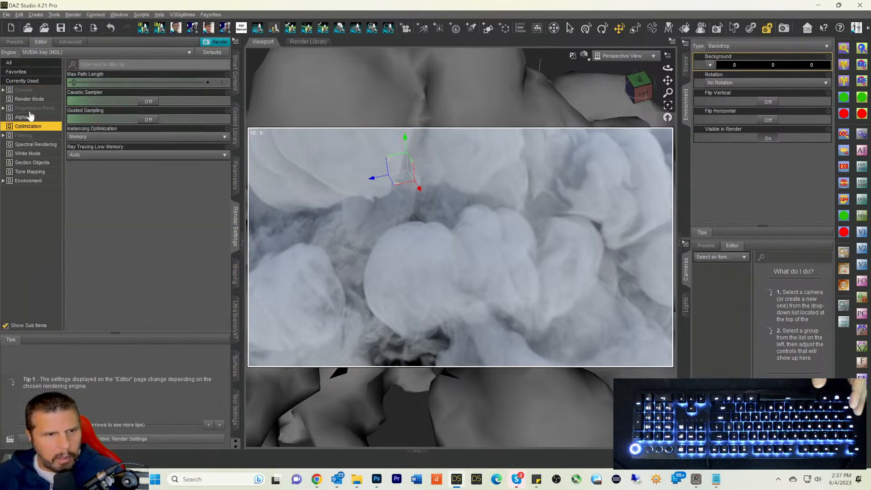
left_click(35, 108)
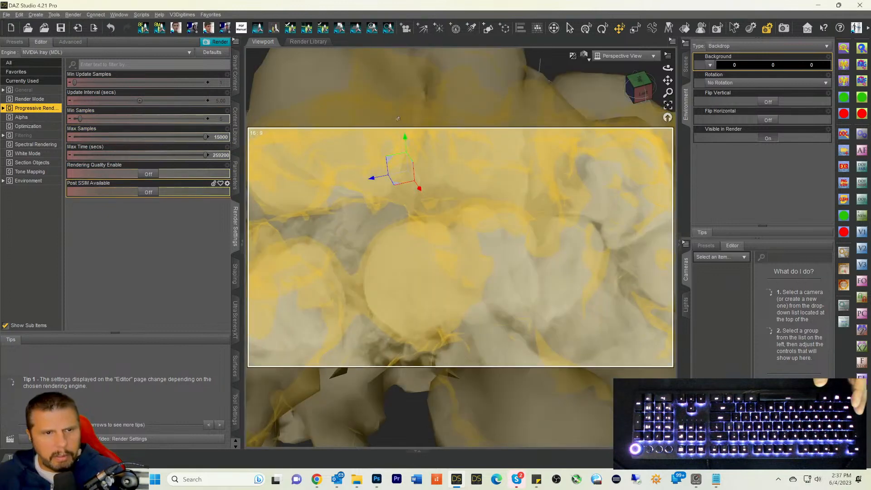
left_click(784, 27)
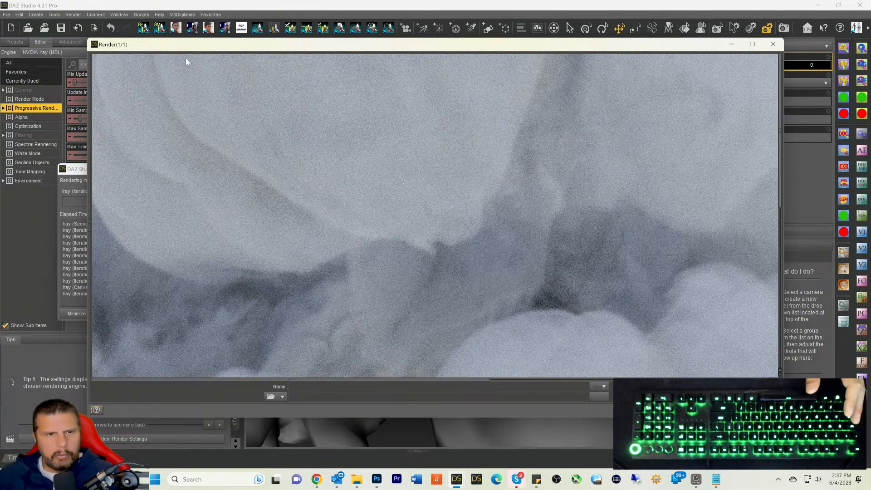
left_click_drag(189, 45, 269, 47)
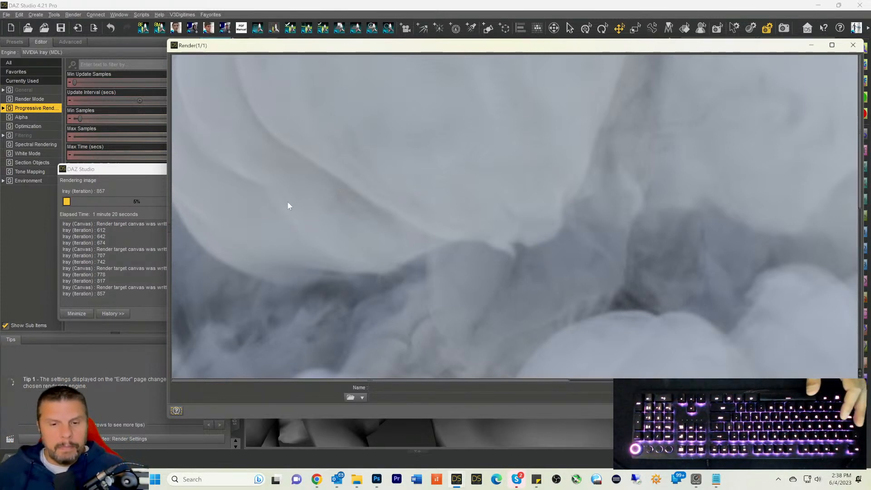
Step: Examine the cloud render in progress from its upper to its lower areas for detail and remaining noise
left_click_drag(342, 382, 300, 365)
scroll(501, 209, "down", 5)
scroll(508, 231, "down", 2)
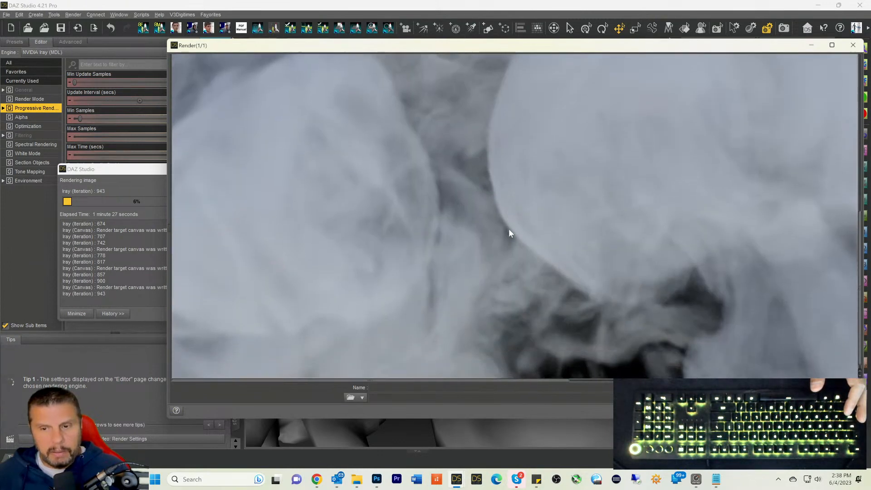
scroll(509, 231, "down", 2)
scroll(540, 243, "up", 4)
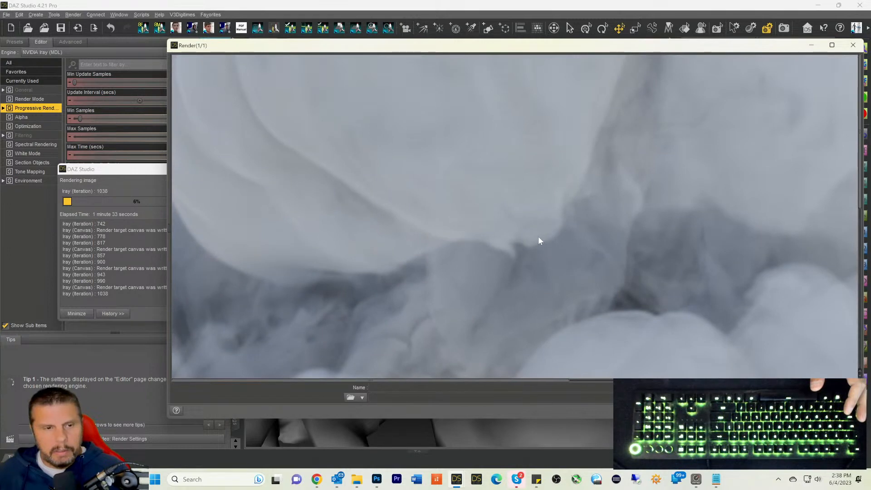
scroll(538, 238, "down", 6)
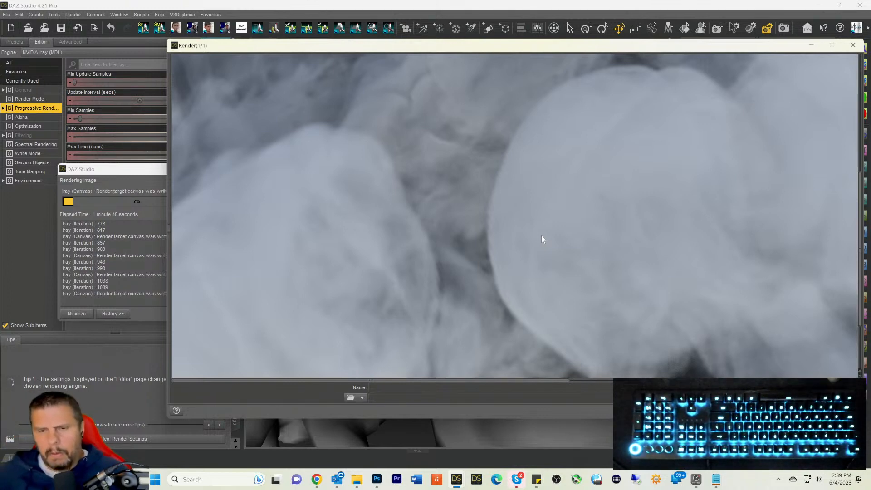
scroll(597, 120, "up", 5)
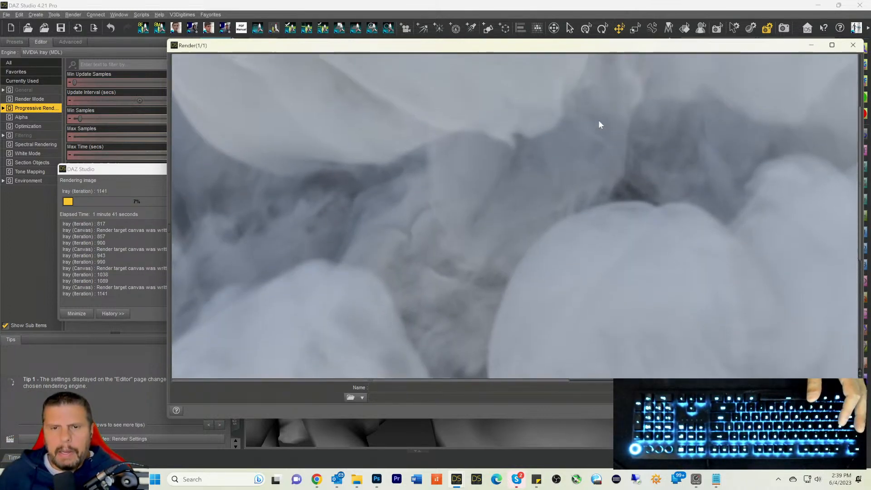
scroll(596, 124, "down", 4)
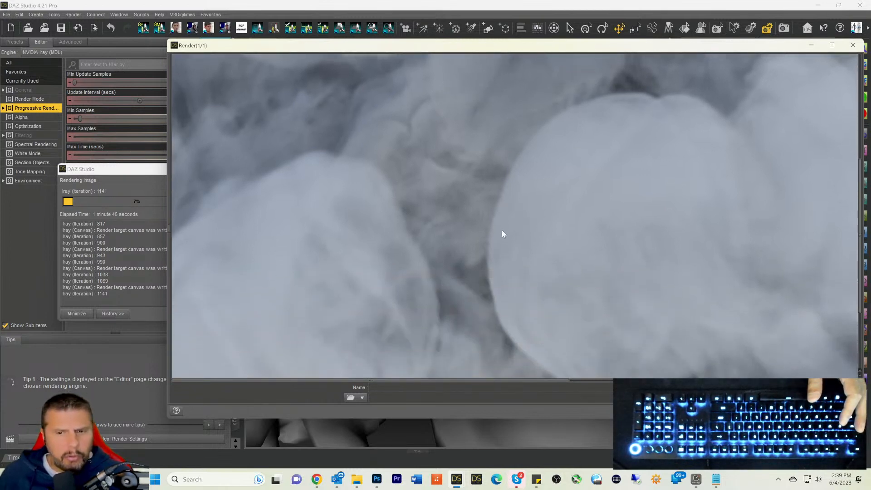
scroll(499, 200, "up", 5)
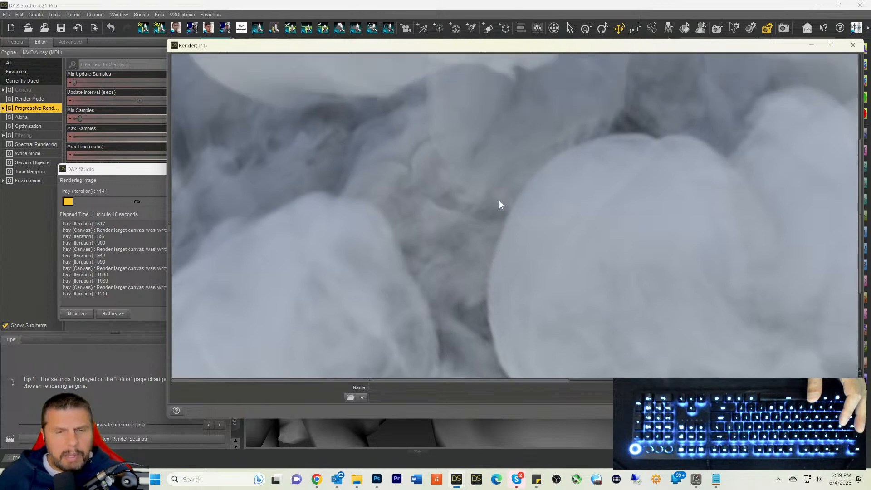
scroll(499, 202, "up", 3)
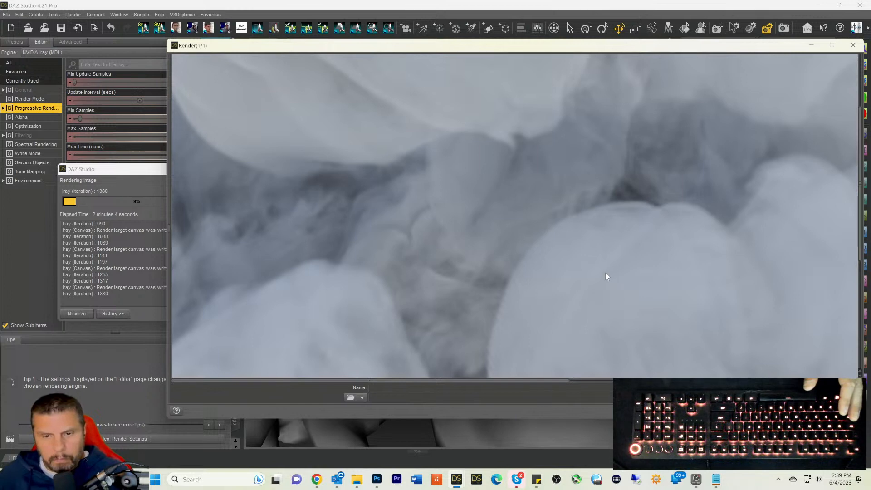
scroll(605, 273, "down", 5)
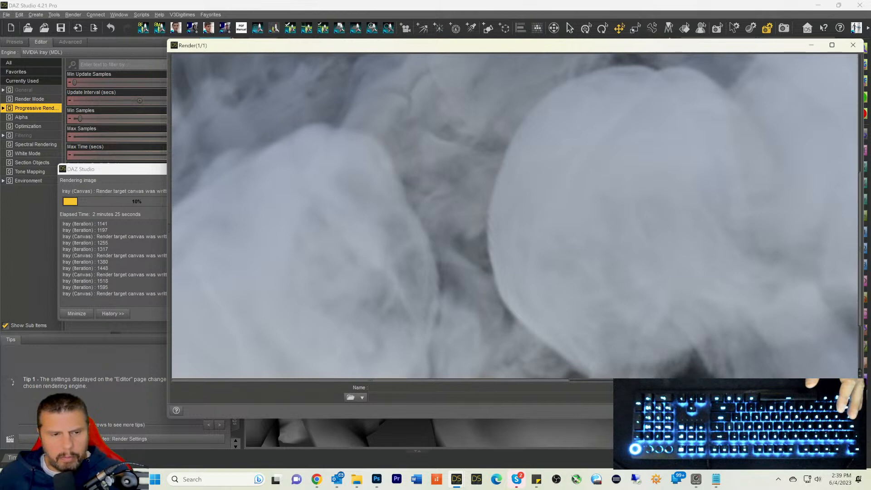
Step: Cancel the running render and save the image as Banner Clouds in the My Original DAZ PNG folder
key("Escape")
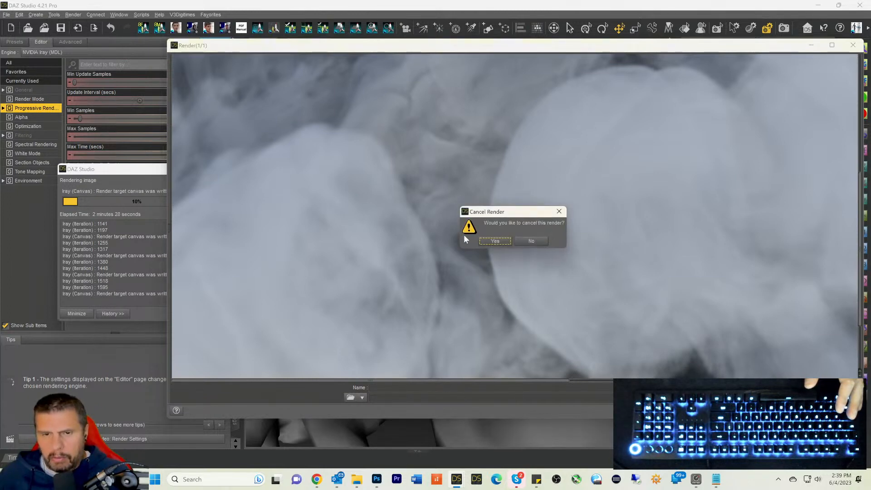
left_click(492, 242)
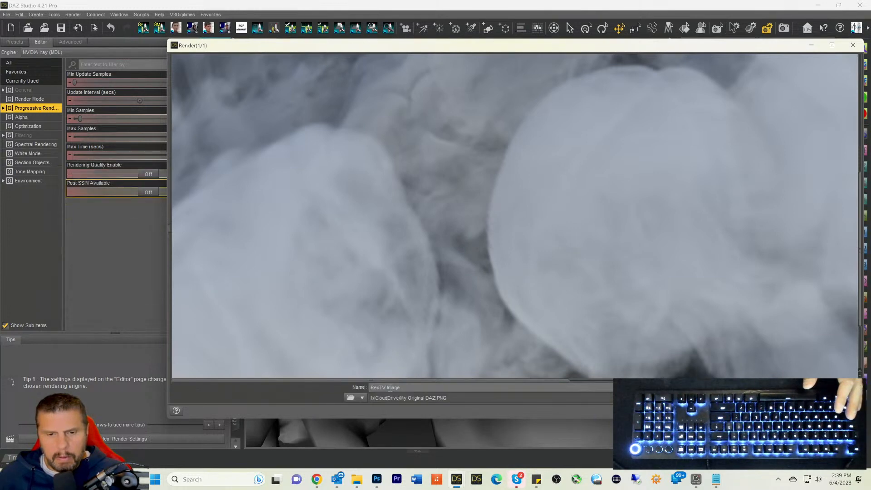
left_click_drag(395, 388, 365, 388)
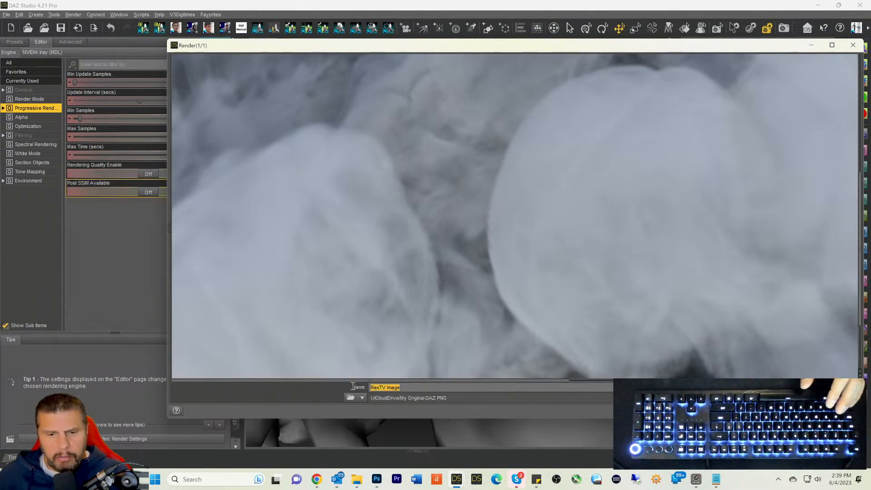
type("Ban")
type("ner")
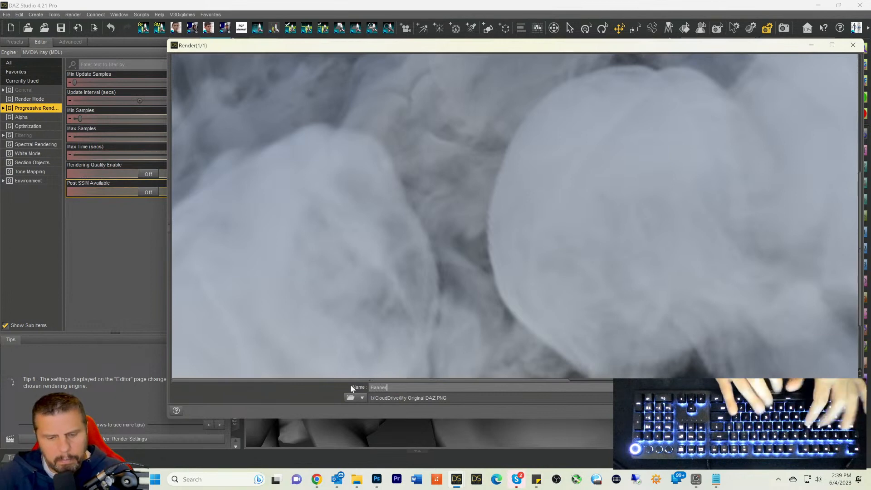
type(" Clouds")
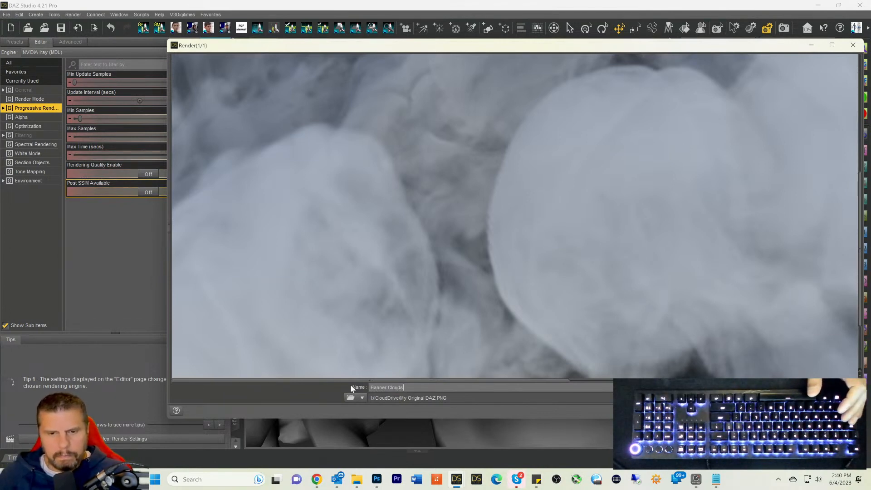
key("Return")
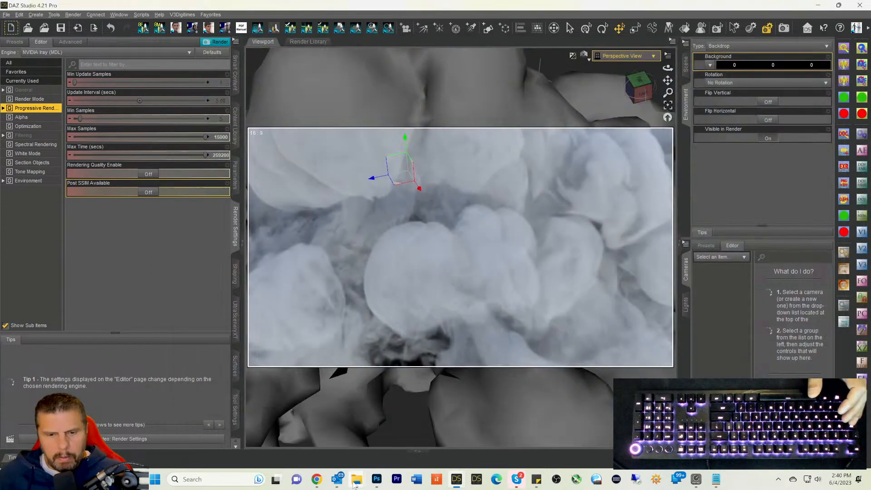
Step: Switch to File Explorer, search the My Original DAZ PNG folder for banner and open Banner Clouds.png in Photoshop
mouse_move(357, 479)
left_click(330, 423)
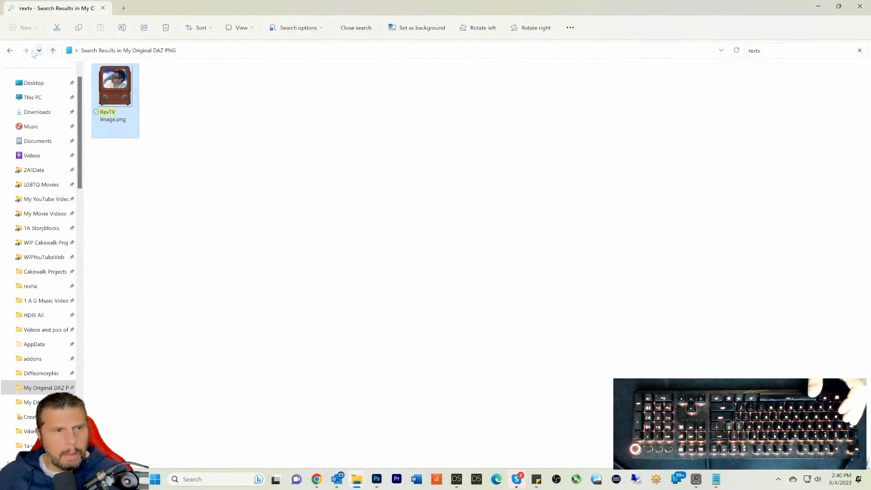
left_click(9, 51)
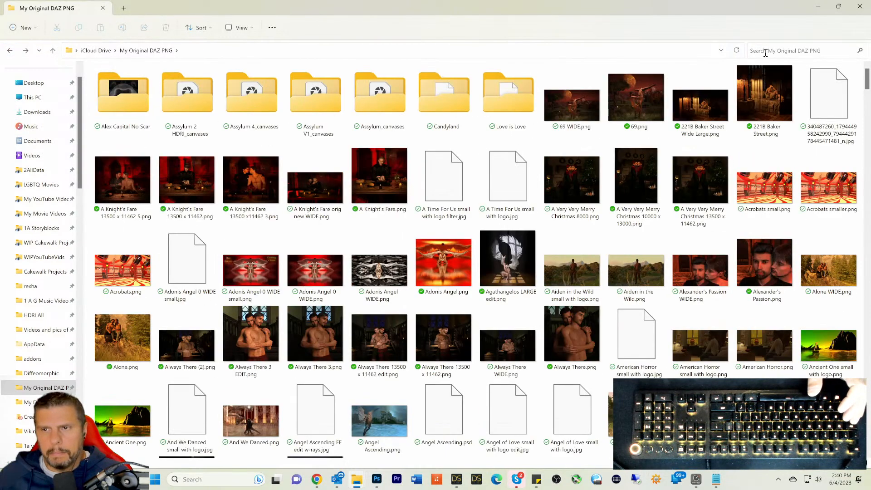
left_click(764, 52)
type("banner")
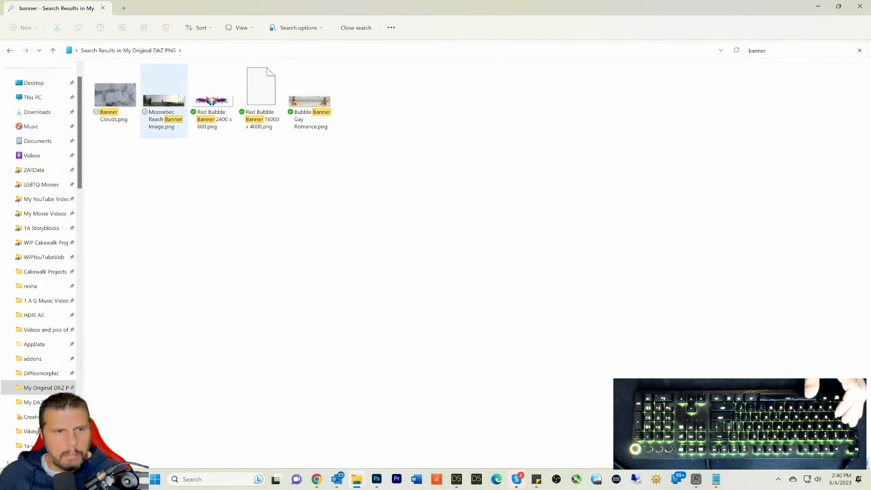
left_click(128, 106)
left_click_drag(127, 103, 547, 38)
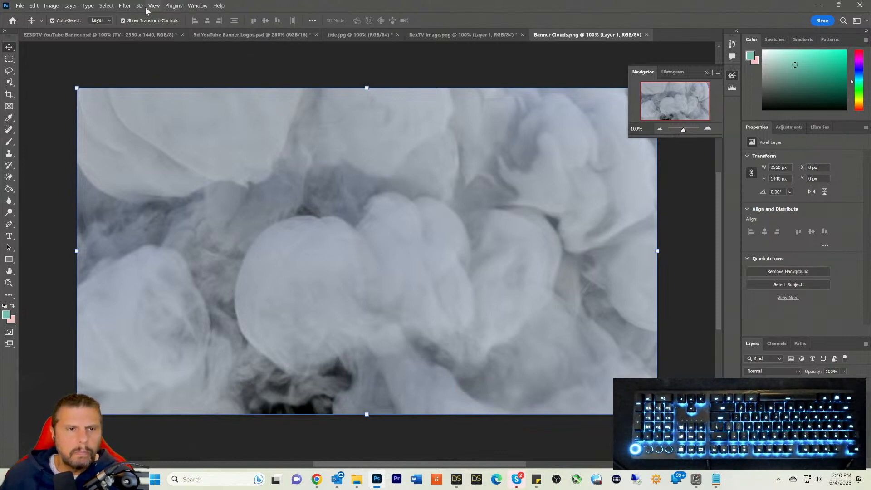
Step: Sharpen the Banner Clouds image with Filter Forge's The real unsharp mask filter, comparing the result against the original before applying it
left_click(125, 6)
mouse_move(173, 211)
left_click(258, 209)
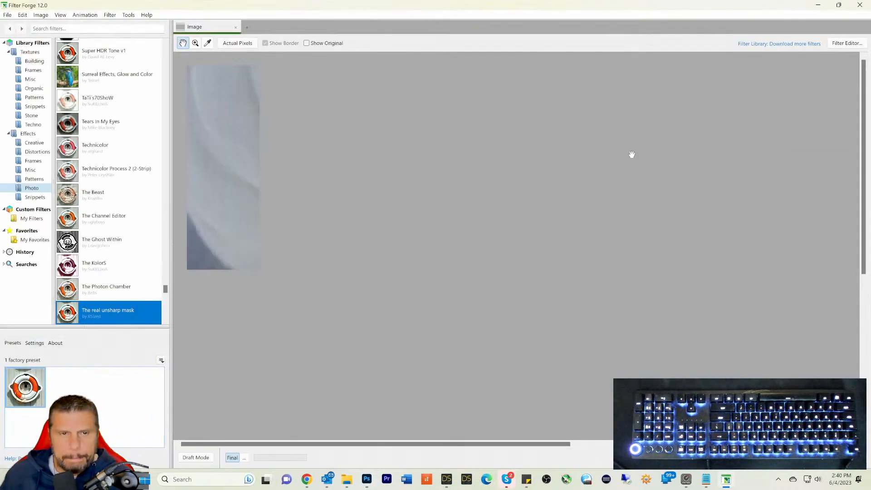
scroll(543, 170, "down", 3)
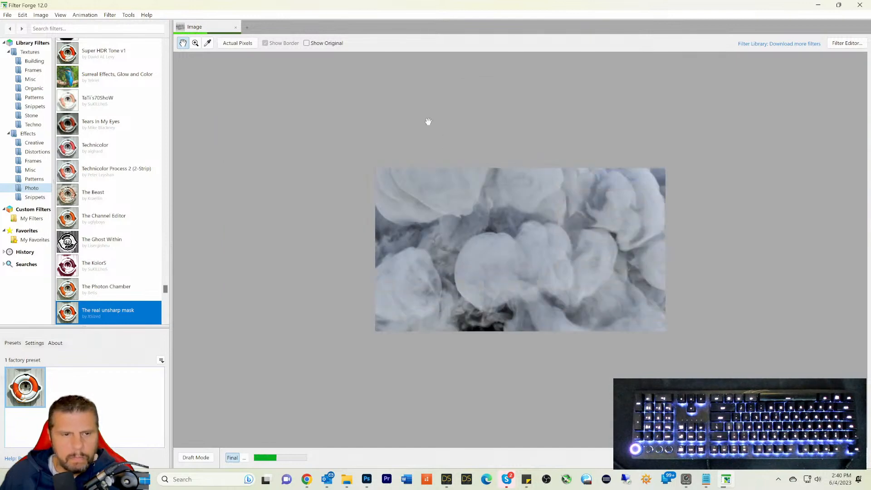
left_click(307, 43)
left_click_drag(594, 59, 365, 81)
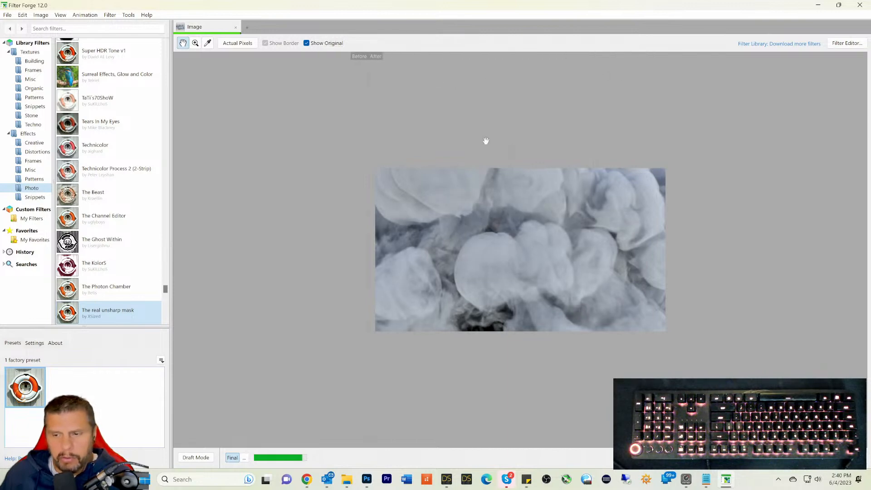
left_click(816, 458)
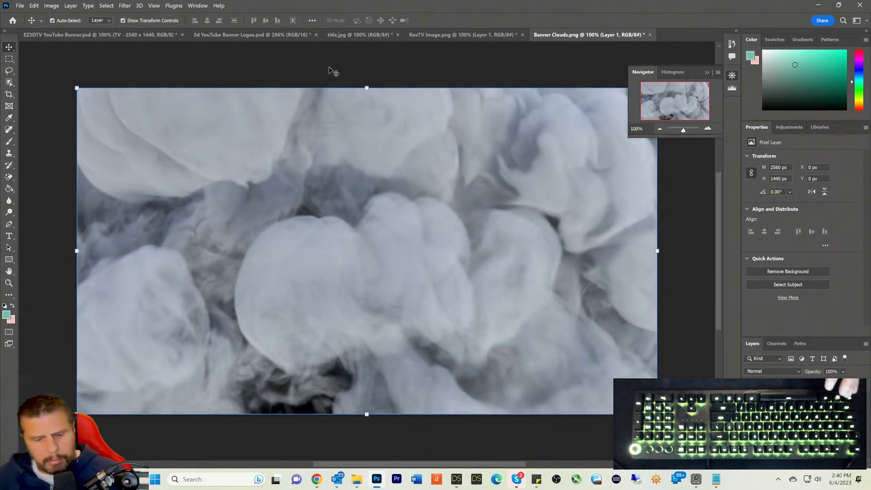
Step: Paste the sharpened clouds into the EZ3DTV YouTube Banner document as a new layer and lower its opacity to about 18%
left_click(99, 35)
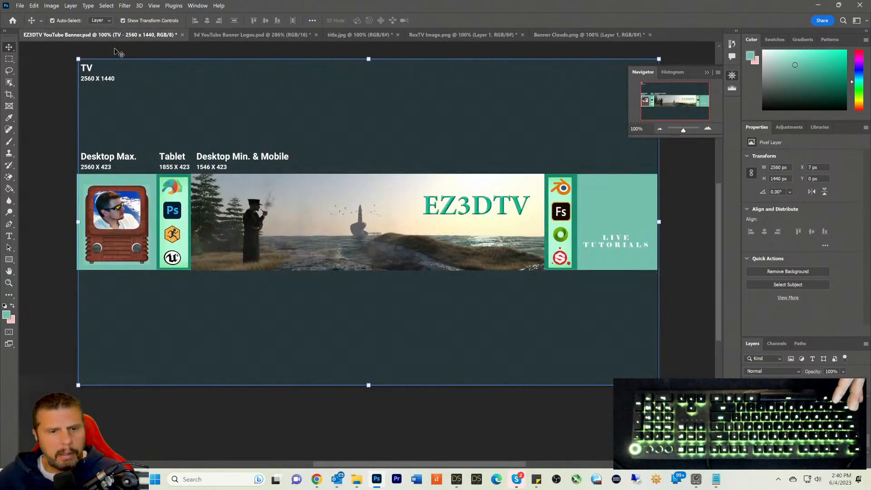
key("ctrl+v")
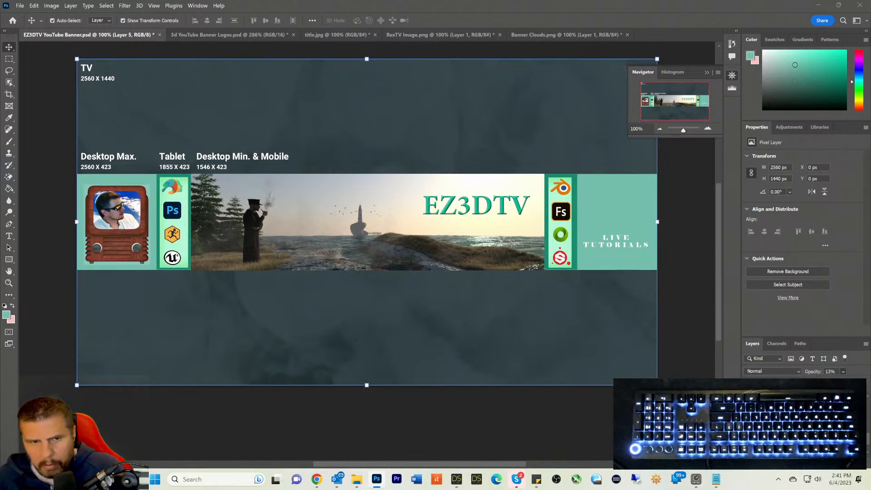
left_click_drag(815, 382, 810, 382)
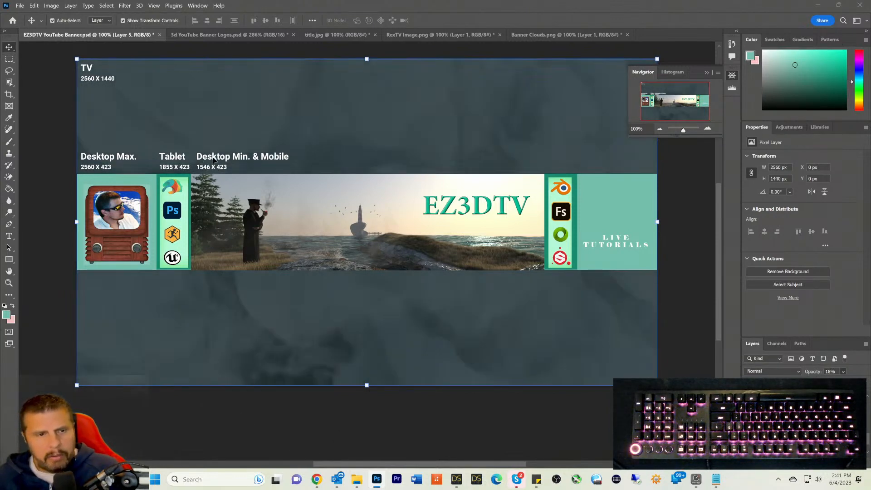
Step: Delete the 2560 X 1440 size label and the TV title from the banner's upper corner
left_click(92, 80)
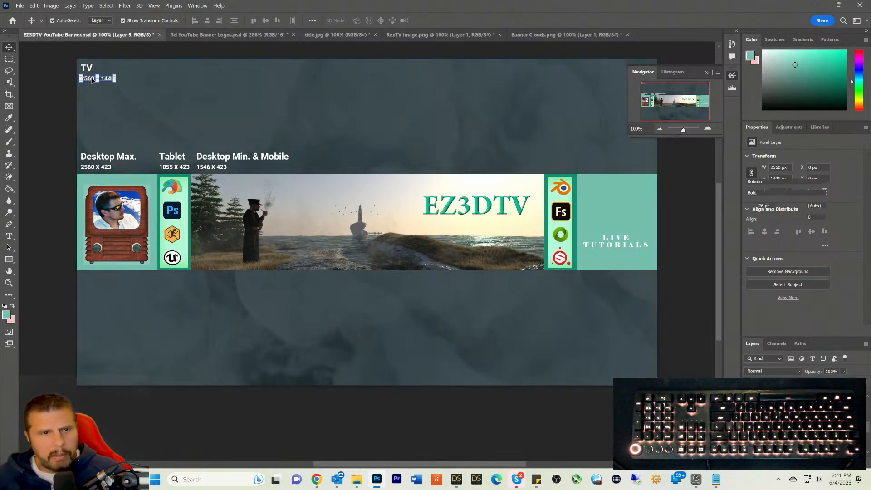
key("Delete")
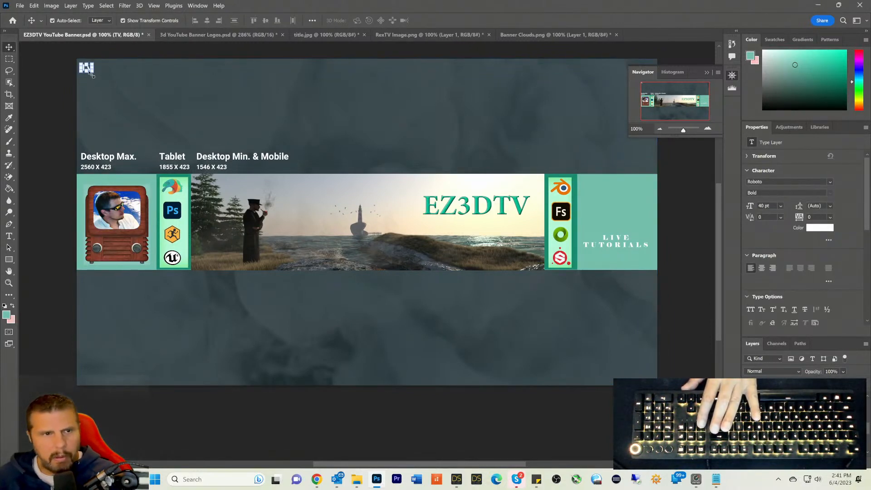
key("Delete")
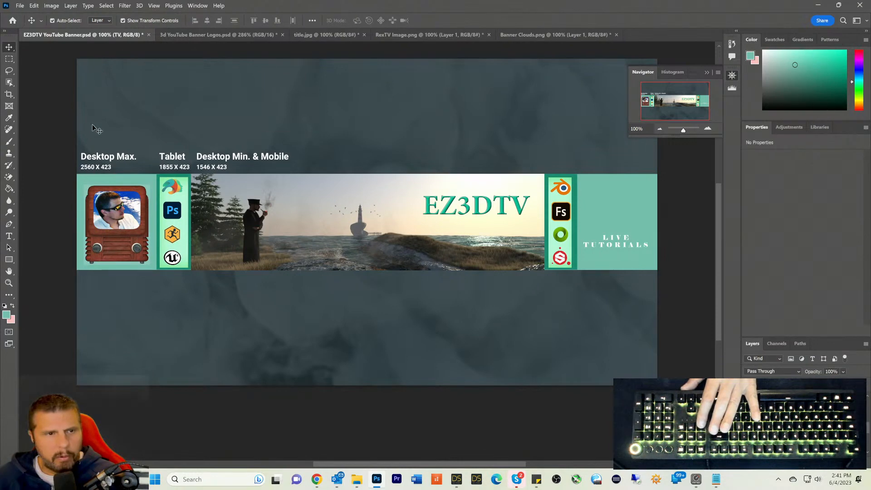
Step: Delete the Desktop Max., Tablet and Desktop Min. & Mobile titles above the banner strip
left_click(103, 155)
key("Delete")
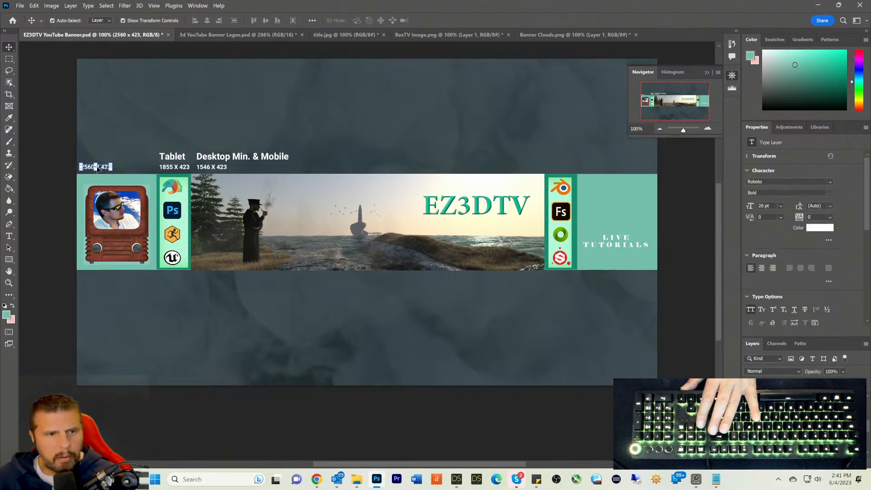
left_click(173, 156)
key("Delete")
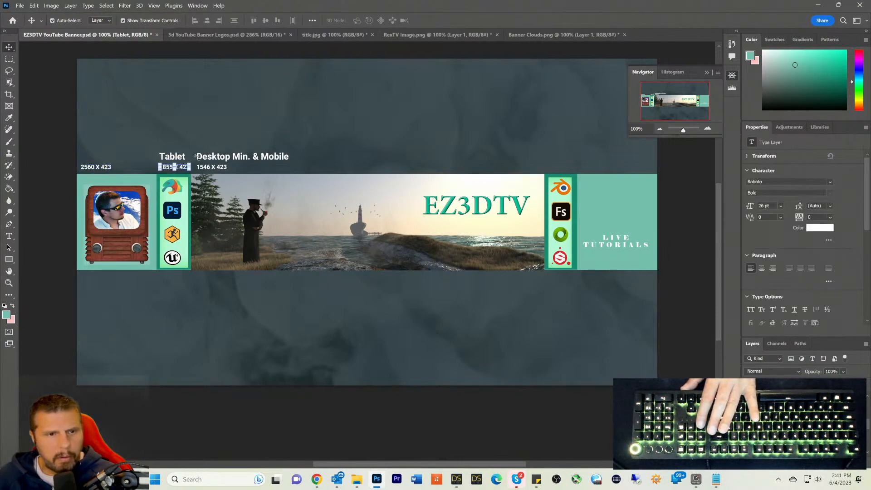
left_click(218, 158)
key("Delete")
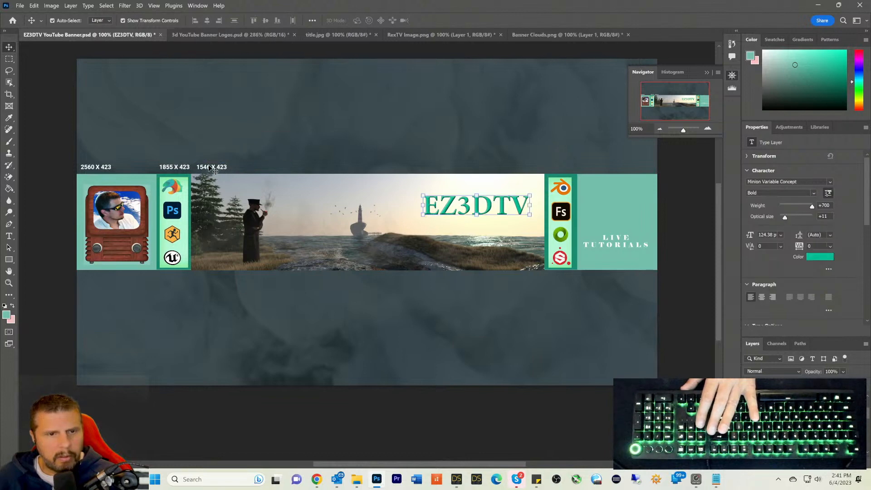
Step: Delete the remaining 1546 X 423, 1855 X 423 and 2560 X 423 size labels above the banner strip
key("Delete")
left_click(174, 167)
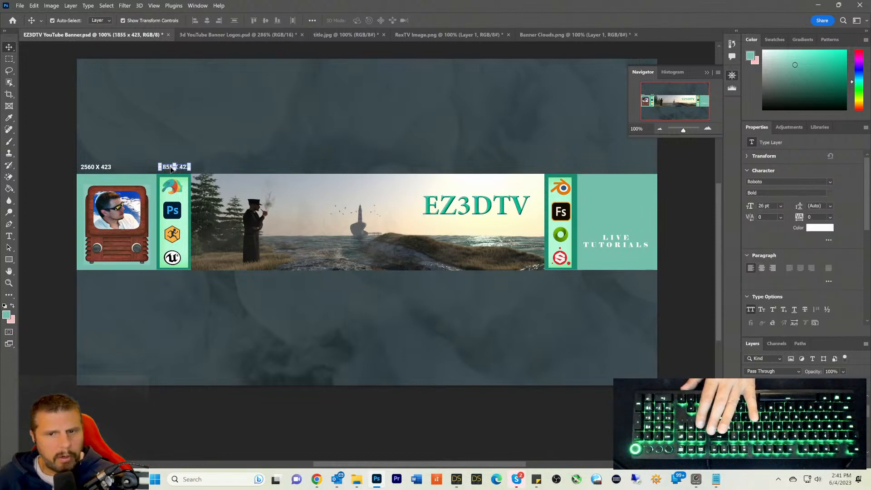
key("Delete")
left_click(101, 168)
key("Delete")
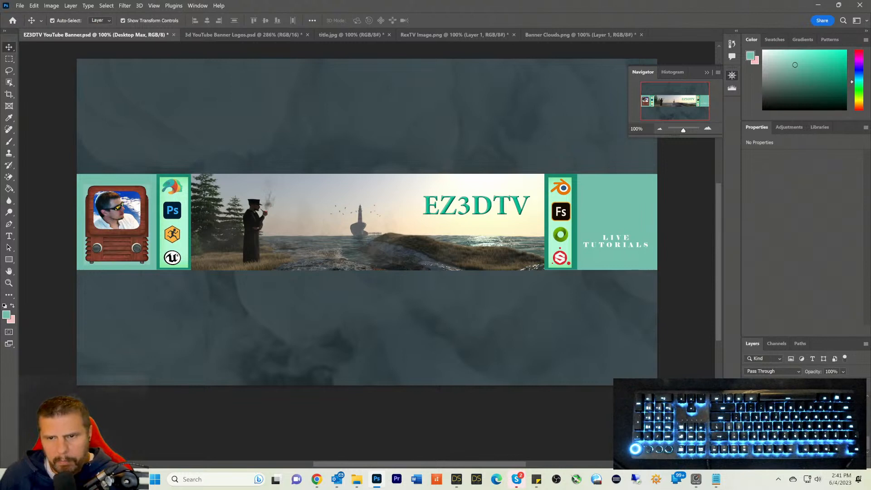
Step: Select the pasted cloud layer and set its opacity to 65%
left_click(791, 446)
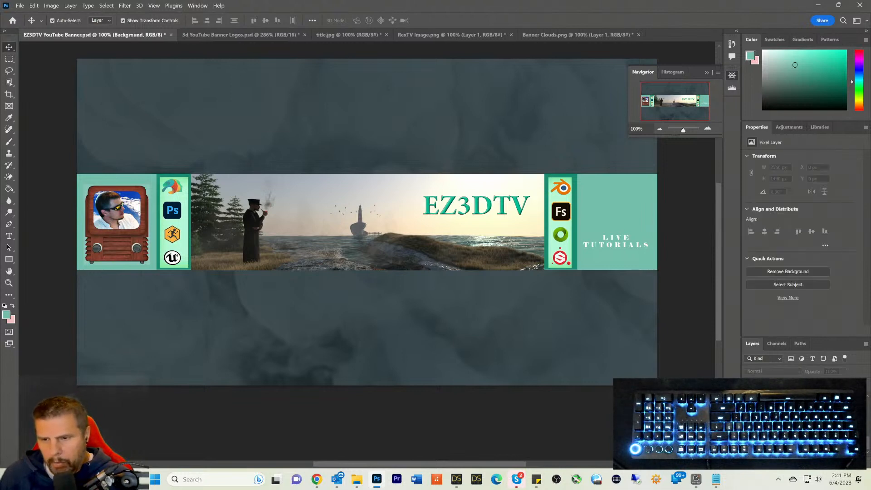
left_click(791, 433)
left_click(791, 420)
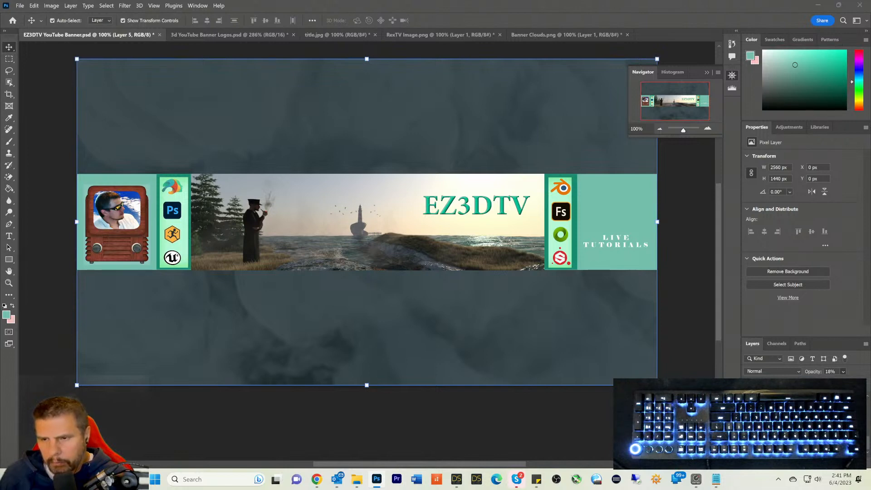
left_click_drag(815, 382, 821, 382)
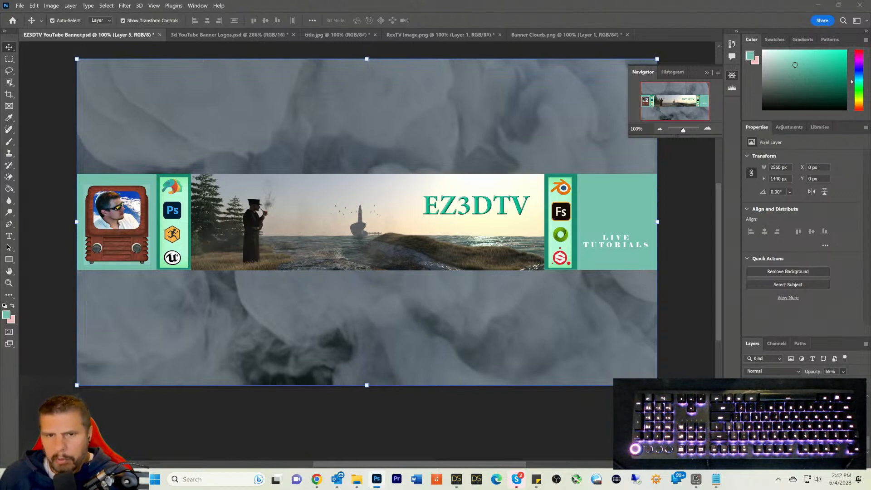
key("6")
key("5")
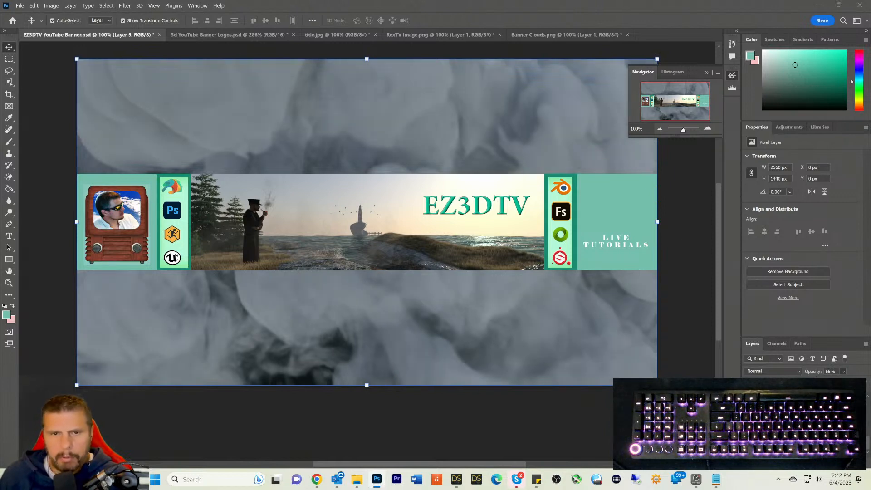
Step: Try tinting the cloud layer with Color Balance, using midtone levels of -44, -22 and +33
left_click(57, 7)
mouse_move(65, 28)
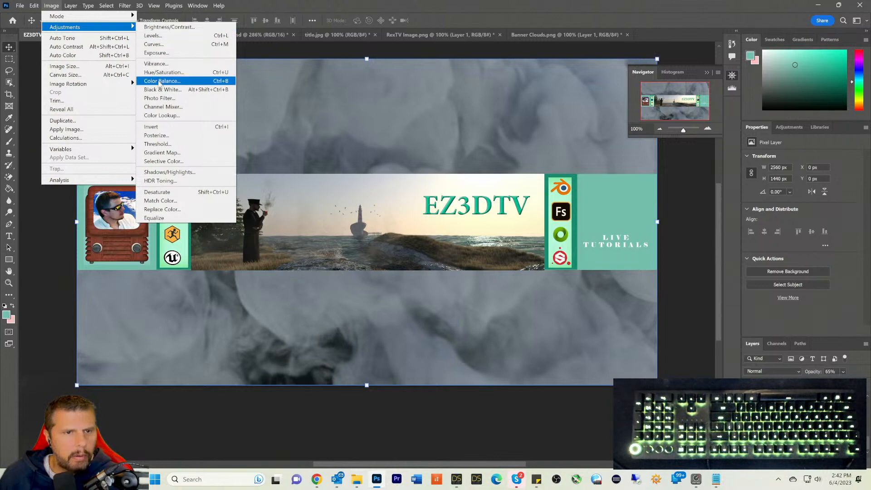
left_click(159, 82)
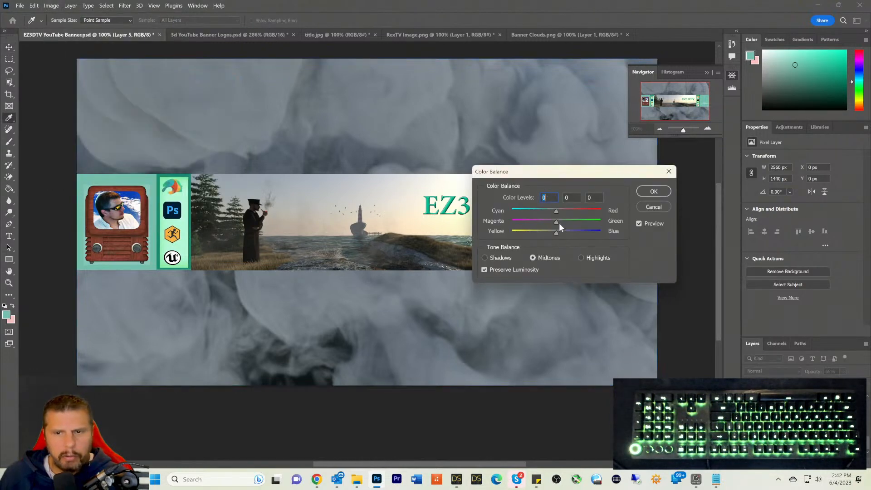
left_click_drag(555, 213, 581, 225)
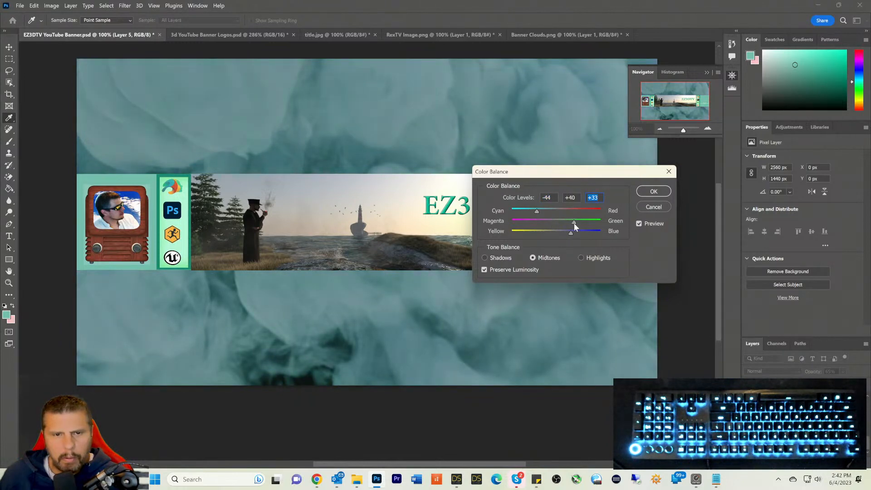
left_click_drag(575, 224, 545, 223)
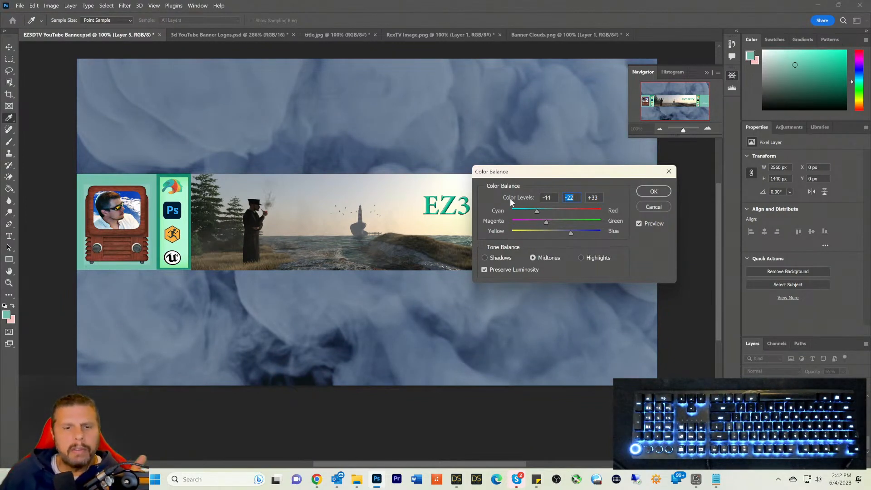
left_click(653, 207)
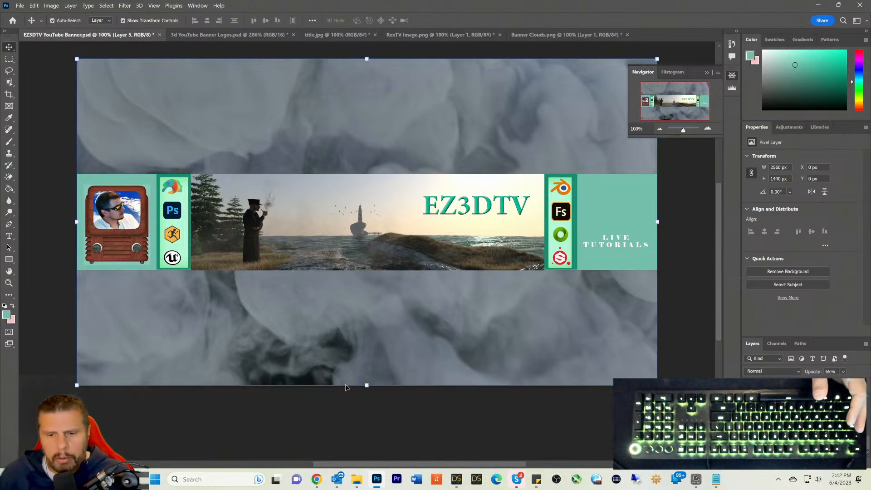
Step: Switch to DAZ Studio and delete the existing VDB cloud from the scene
left_click(456, 479)
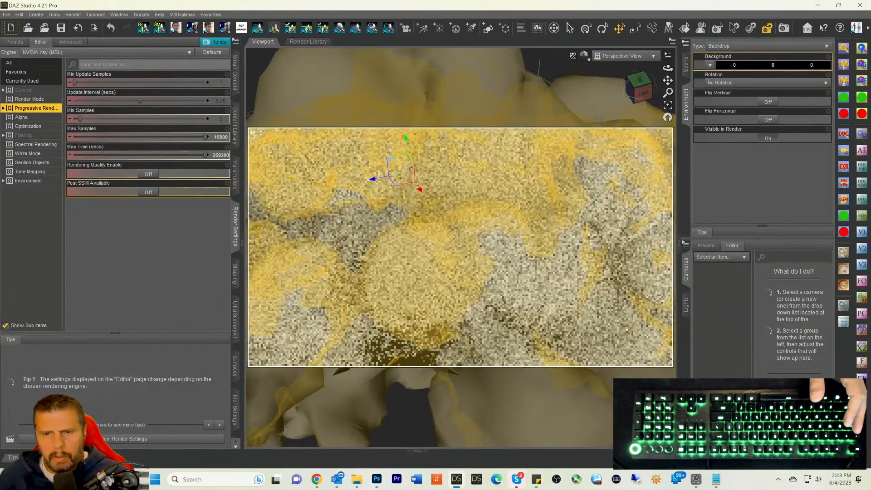
left_click_drag(668, 92, 668, 157)
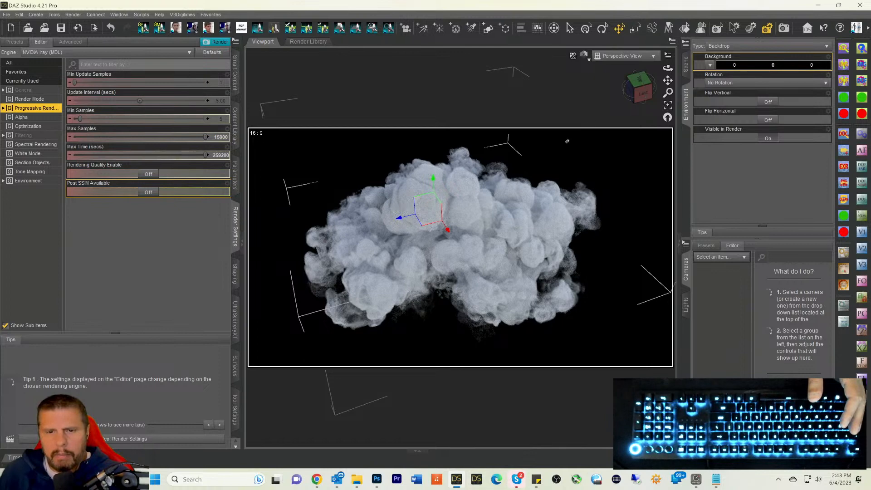
key("Delete")
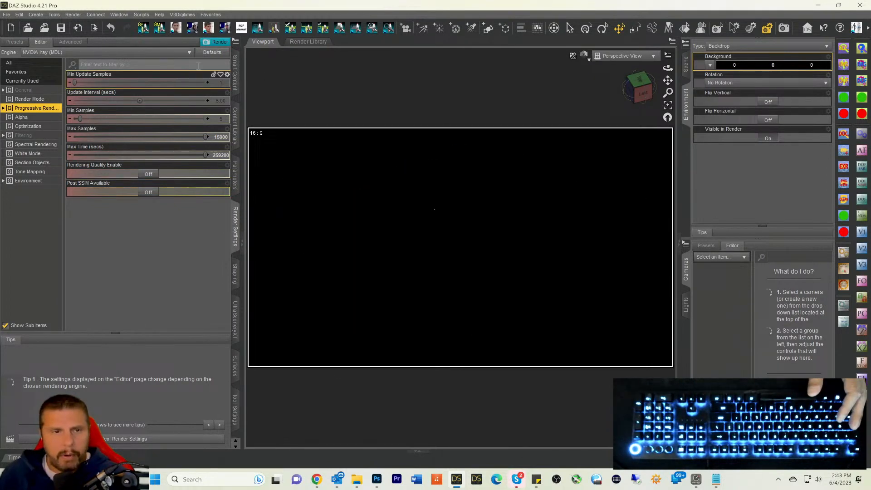
Step: Find the VDB Sky product's props in Smart Content and load KVSKI VDB Cloud A into the scene
left_click(235, 74)
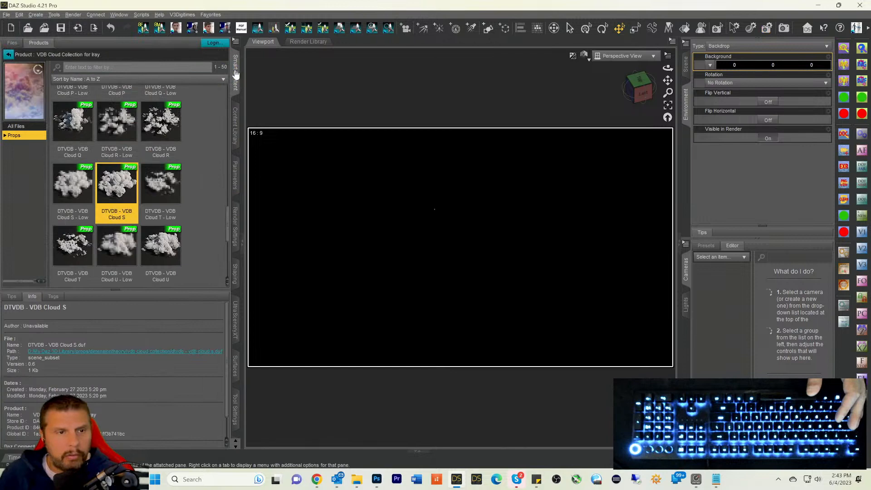
left_click(9, 54)
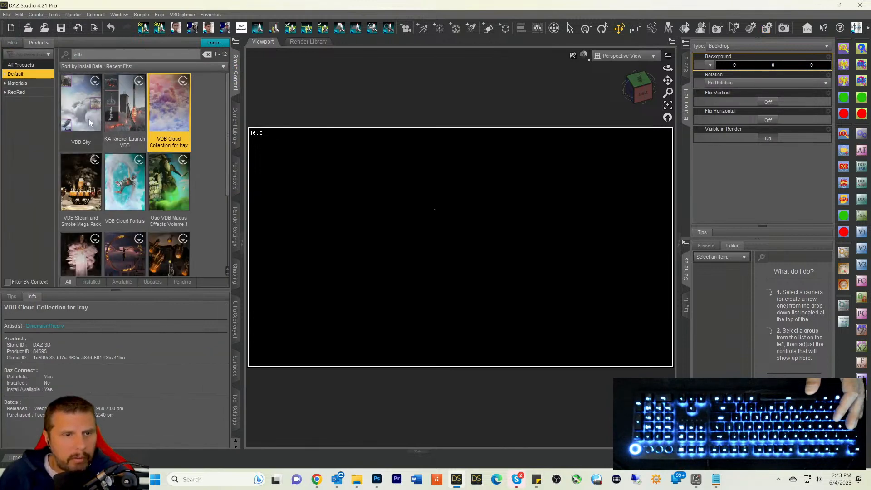
double_click(75, 120)
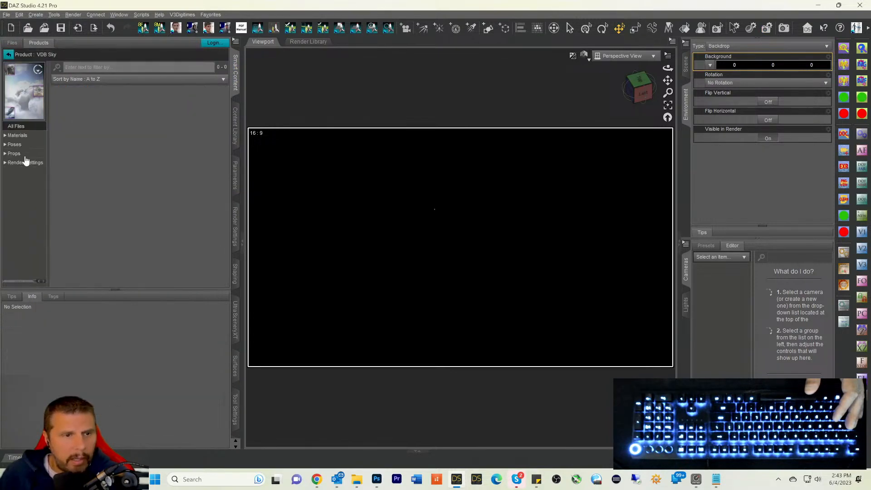
left_click(18, 154)
scroll(118, 160, "down", 3)
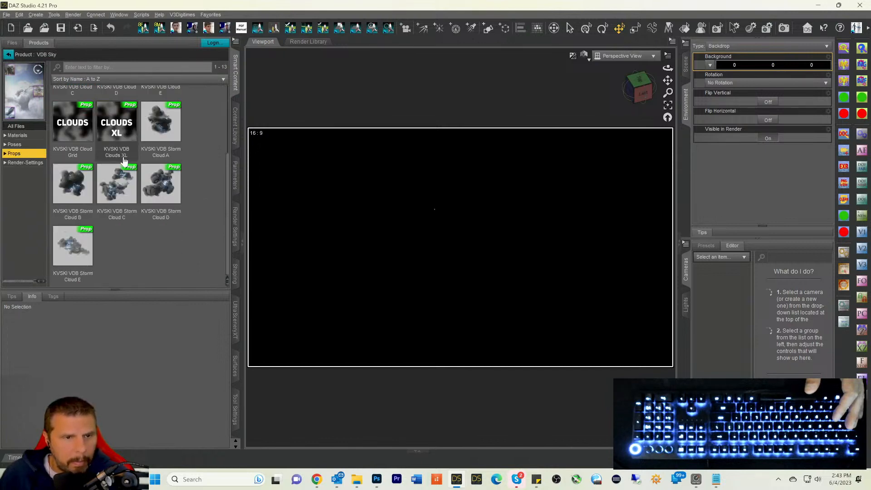
scroll(126, 161, "up", 3)
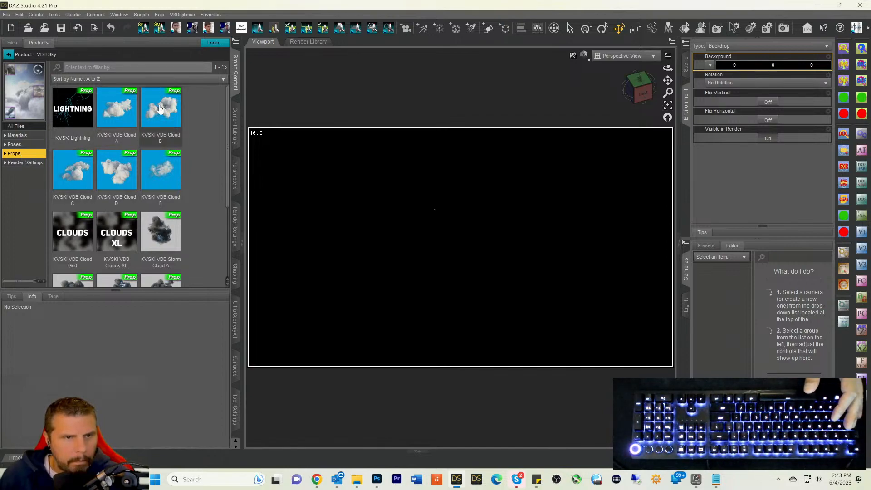
double_click(116, 108)
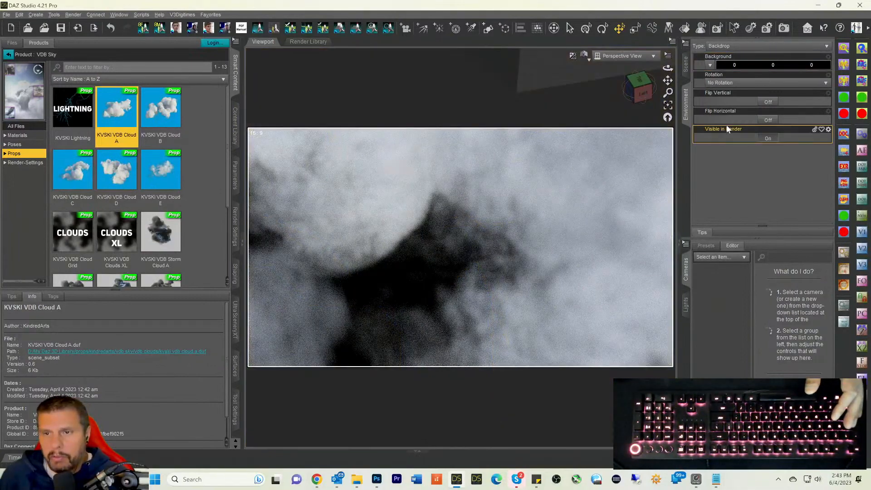
Step: Select KVSKI VDB Display A in the scene and frame it in the viewport
left_click(685, 66)
left_click(742, 90)
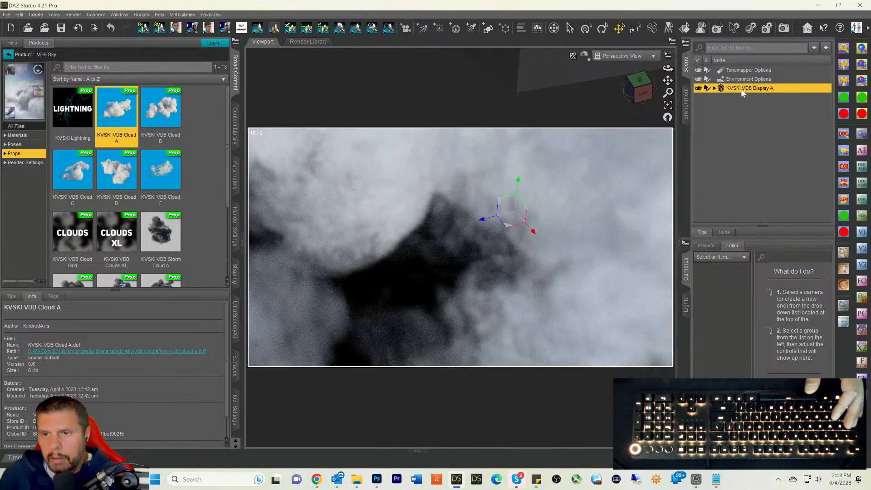
left_click(667, 105)
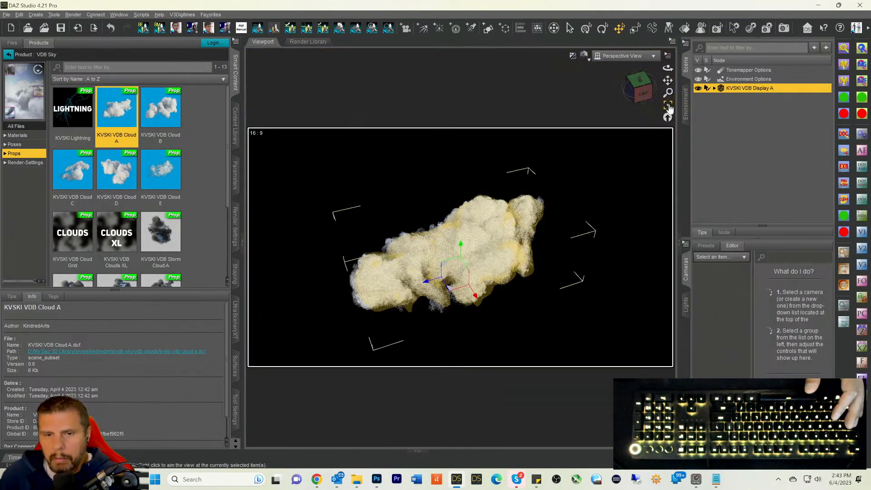
Step: Compose a close-up of the cloud in the Perspective View, with its broad side filling most of the 16:9 frame
left_click(647, 95)
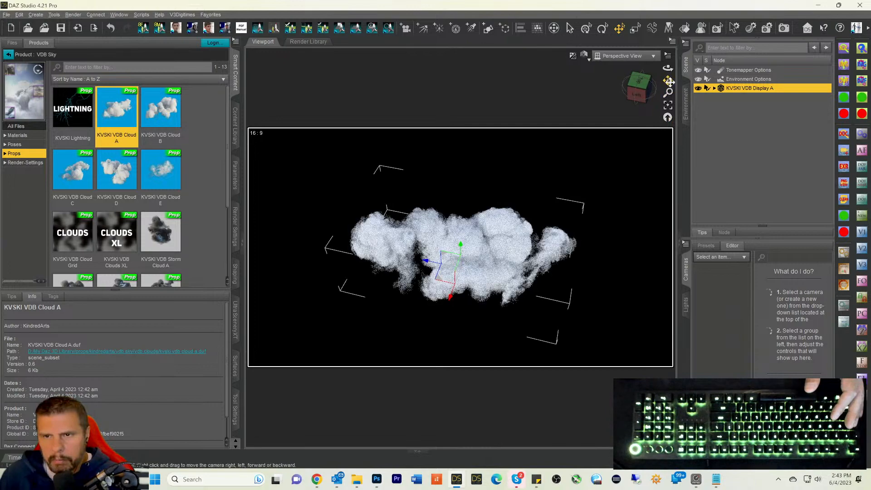
left_click_drag(670, 91, 669, 86)
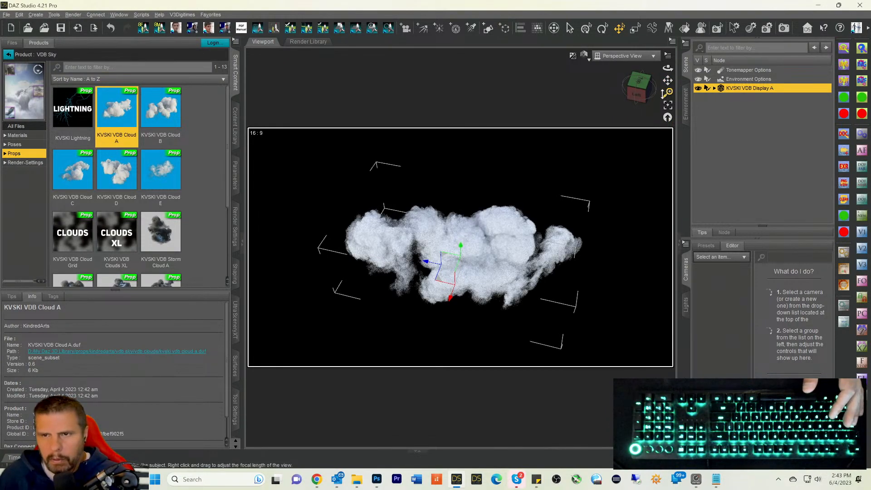
left_click_drag(668, 93, 668, 92)
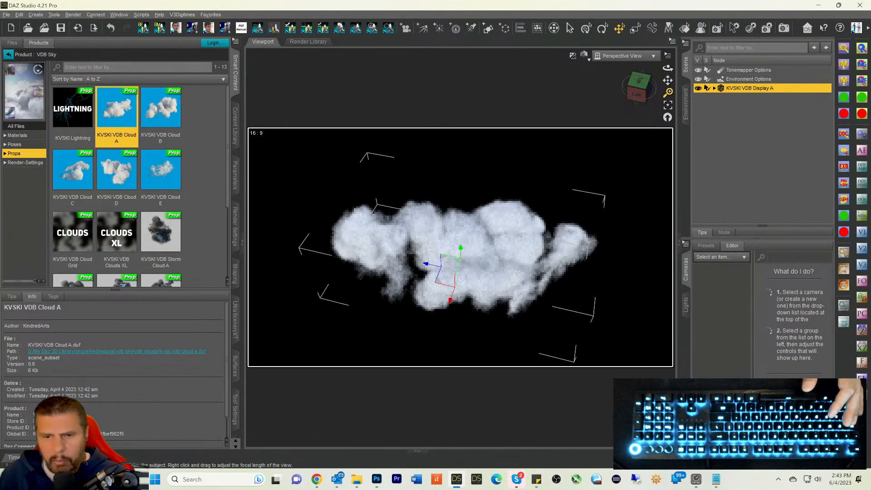
left_click_drag(668, 93, 623, 98)
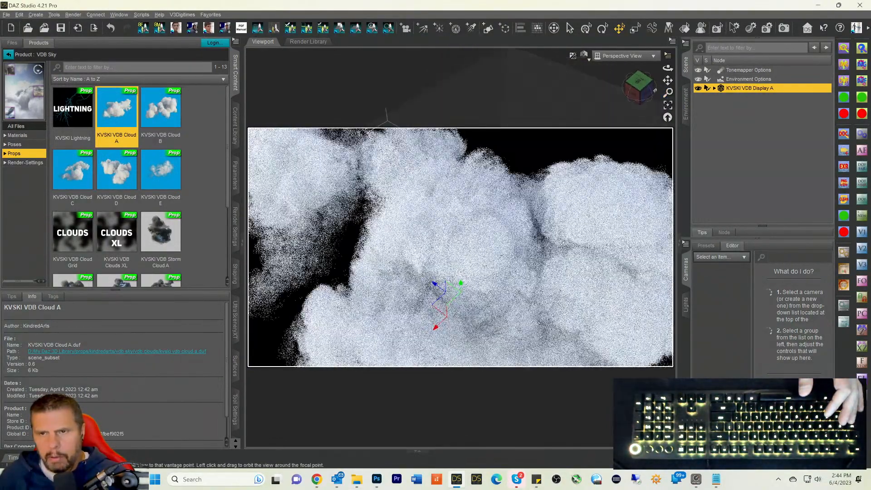
left_click_drag(667, 80, 663, 79)
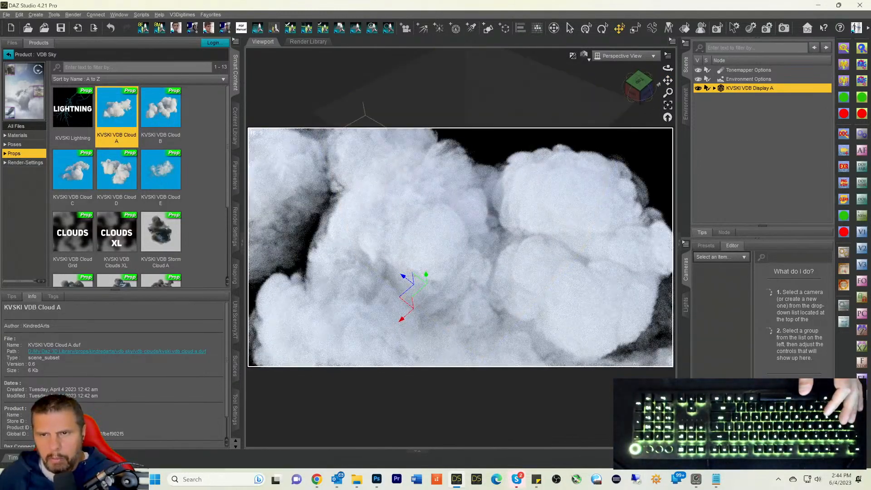
left_click_drag(665, 81, 666, 80)
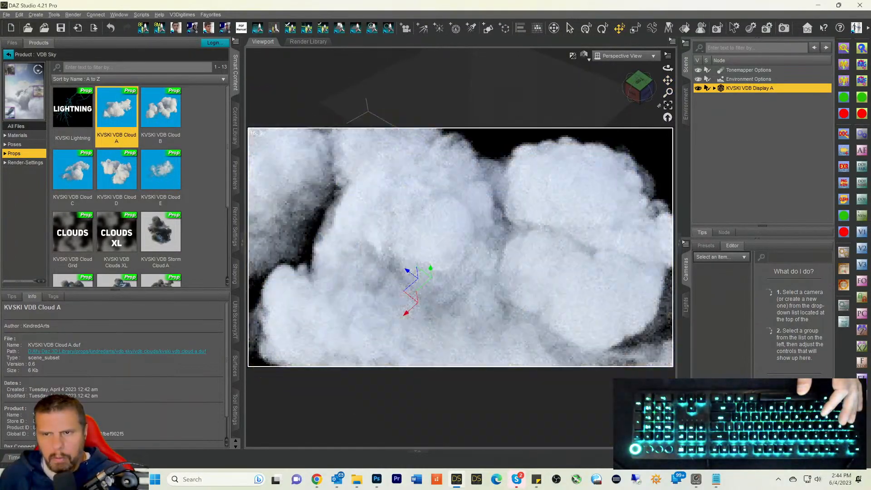
left_click_drag(667, 92, 667, 97)
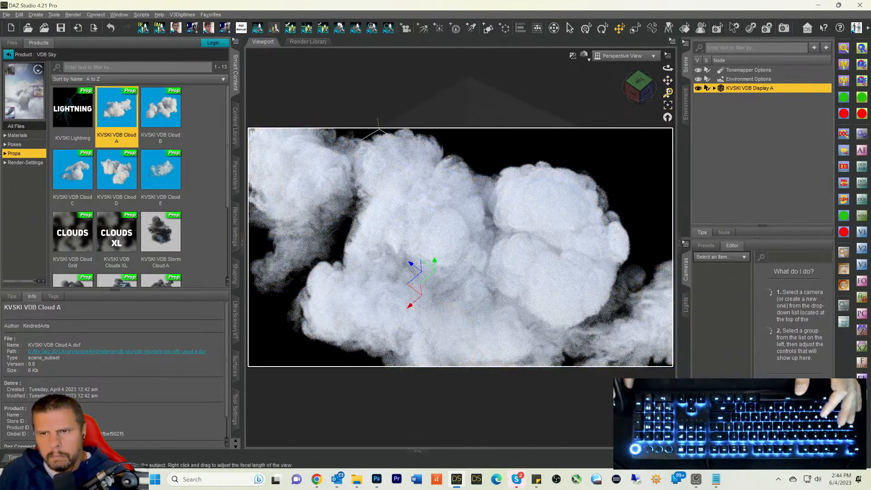
left_click_drag(668, 92, 668, 94)
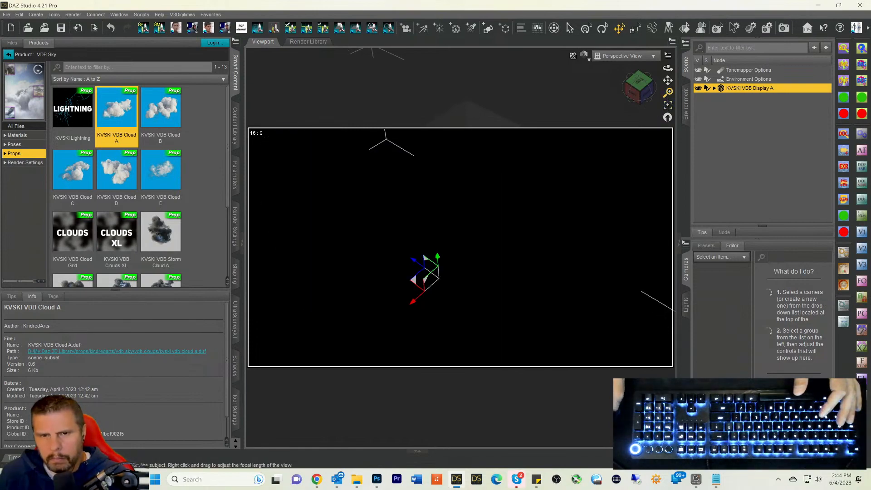
left_click_drag(668, 93, 668, 94)
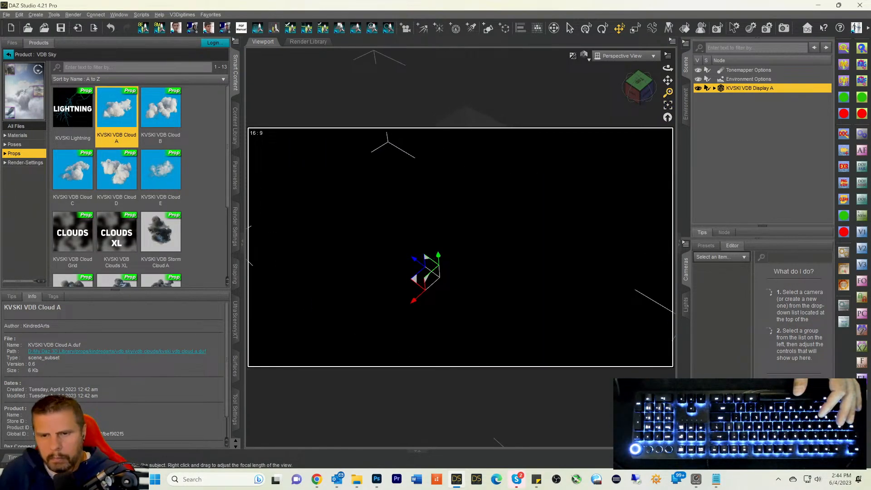
left_click_drag(625, 93, 627, 92)
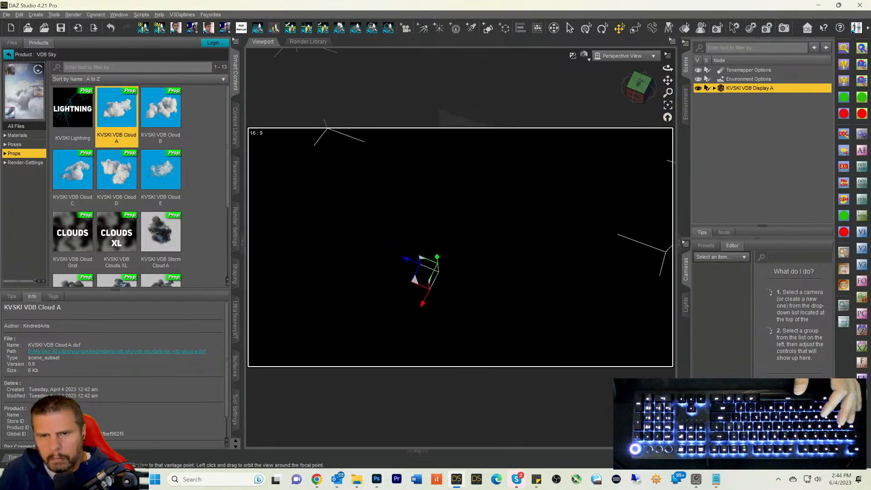
left_click_drag(626, 92, 627, 97)
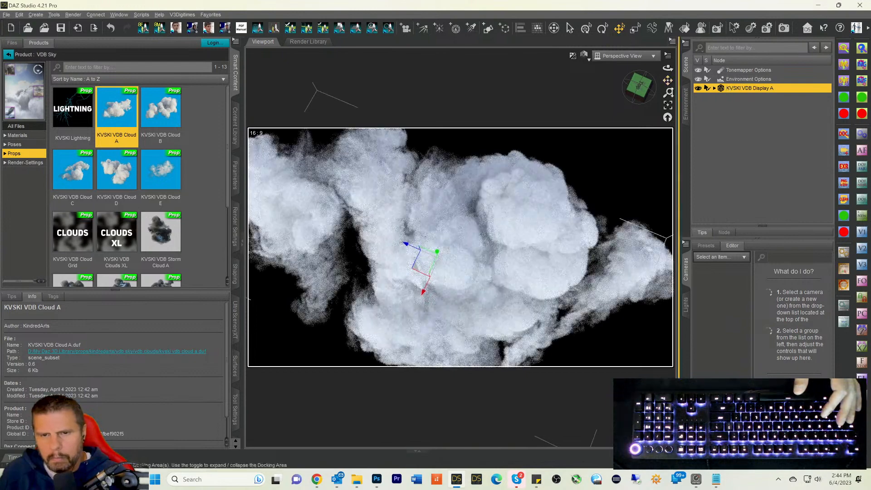
Step: Select the KVSKI VDB Cloud A (Materials Here) surface and set its Density Multiplier to 0.1
left_click_drag(668, 80, 676, 83)
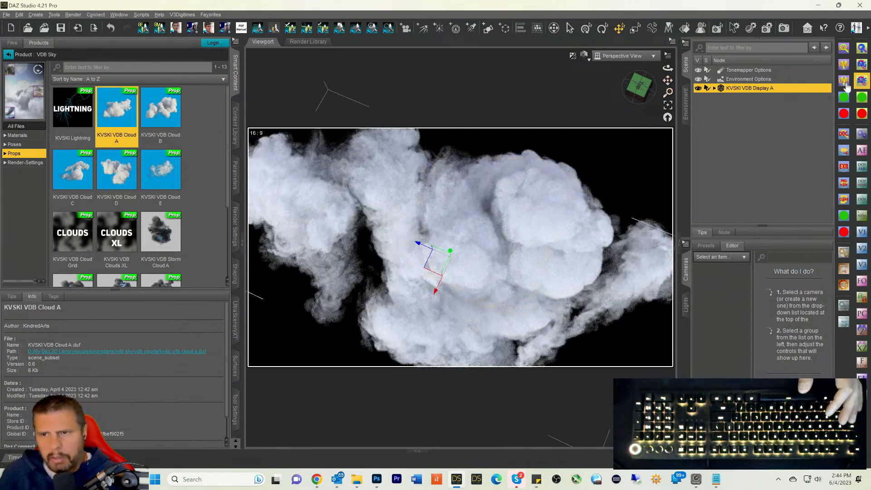
left_click(728, 98)
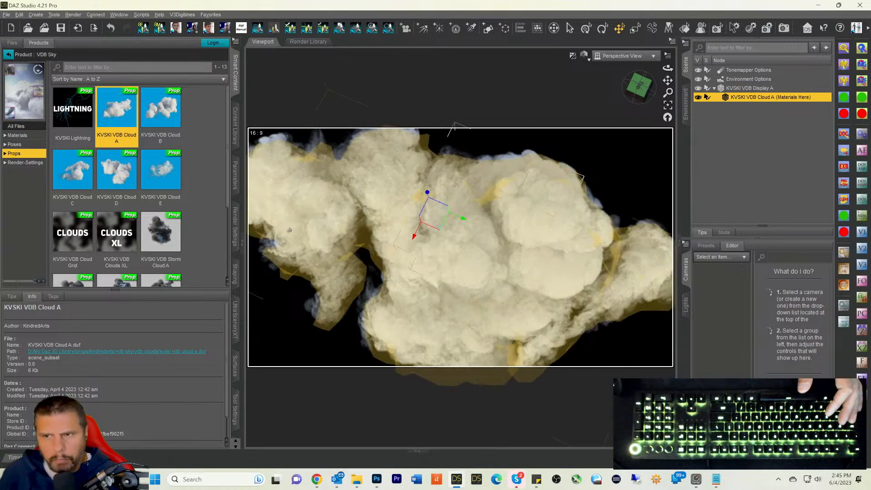
left_click(235, 366)
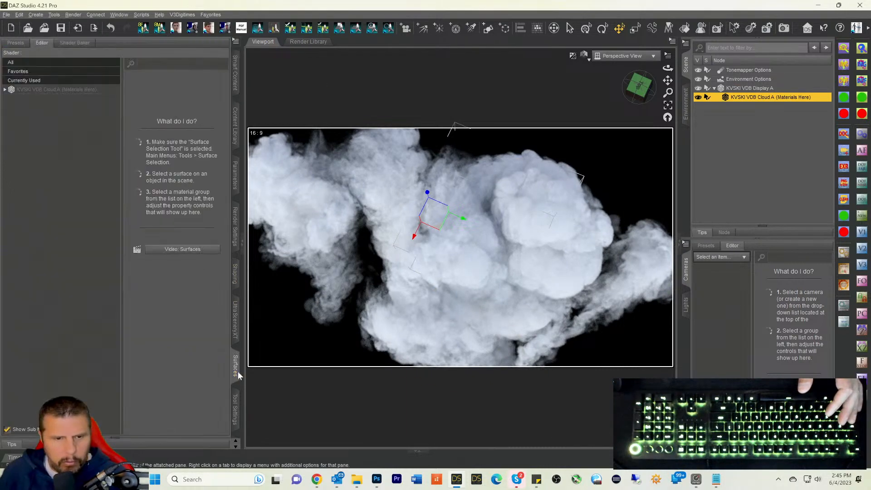
left_click(34, 90)
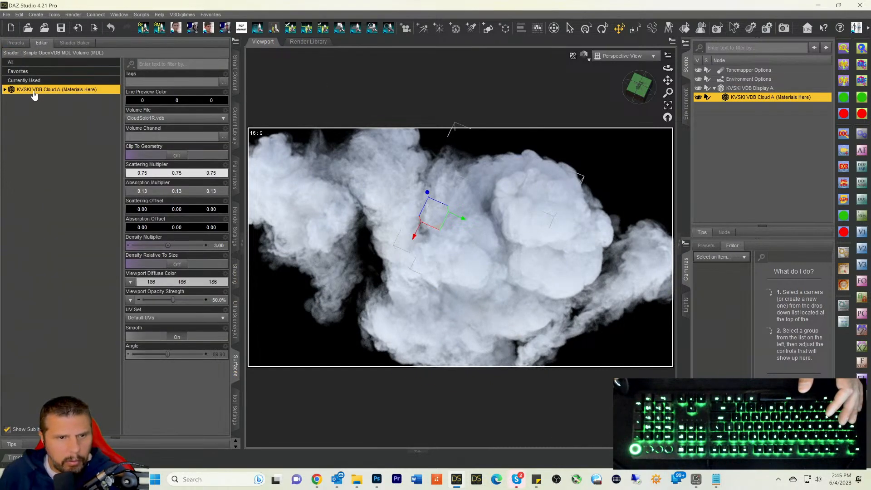
left_click(221, 246)
type("0.1")
key("Return")
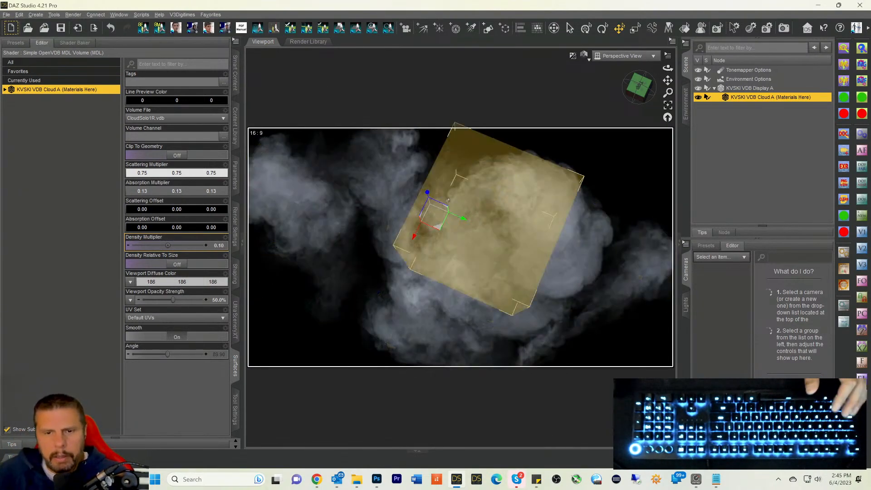
Step: Duplicate the Cloud A node hierarchy and move the selected cloud to the left side of the render frame
left_click(19, 14)
mouse_move(45, 66)
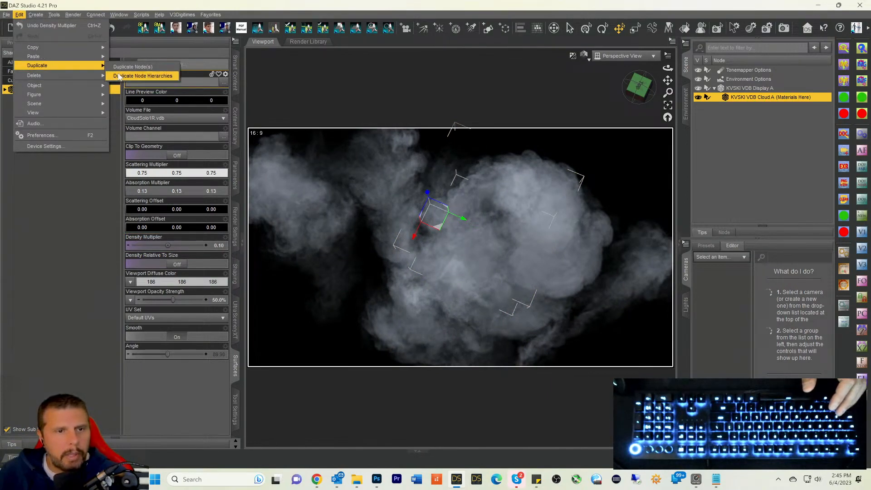
left_click(118, 72)
left_click_drag(411, 239, 312, 301)
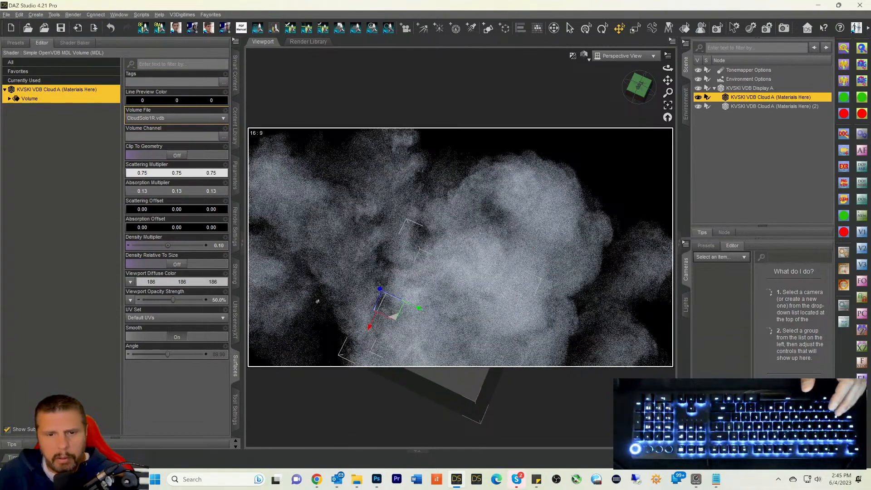
left_click_drag(418, 308, 275, 288)
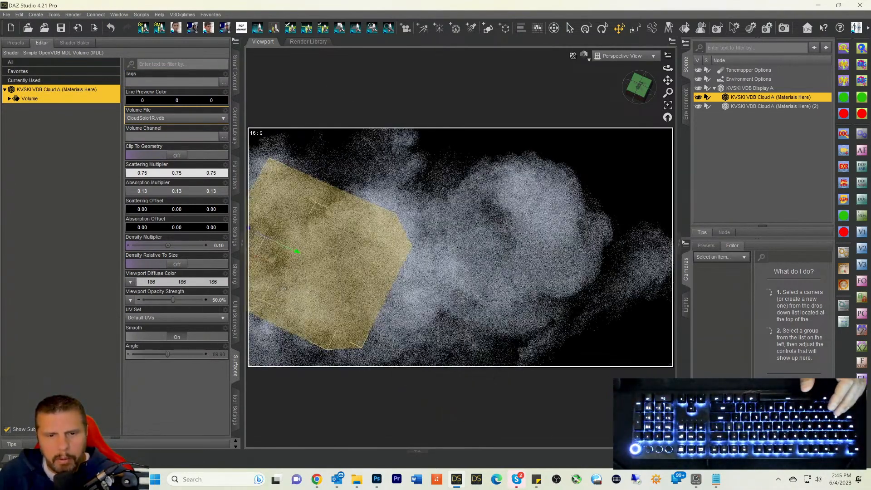
left_click(297, 257)
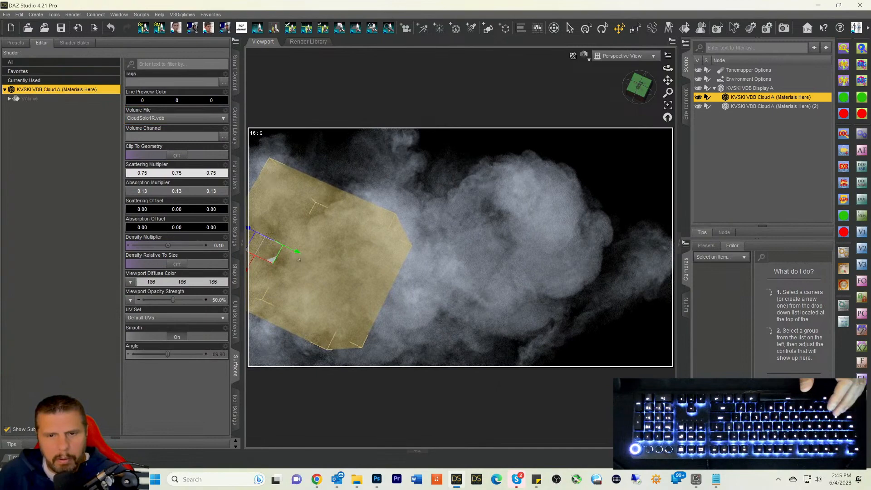
Step: Try to duplicate the selected cloud again and shift it to the frame's lower right, then return it to the left side
left_click(19, 14)
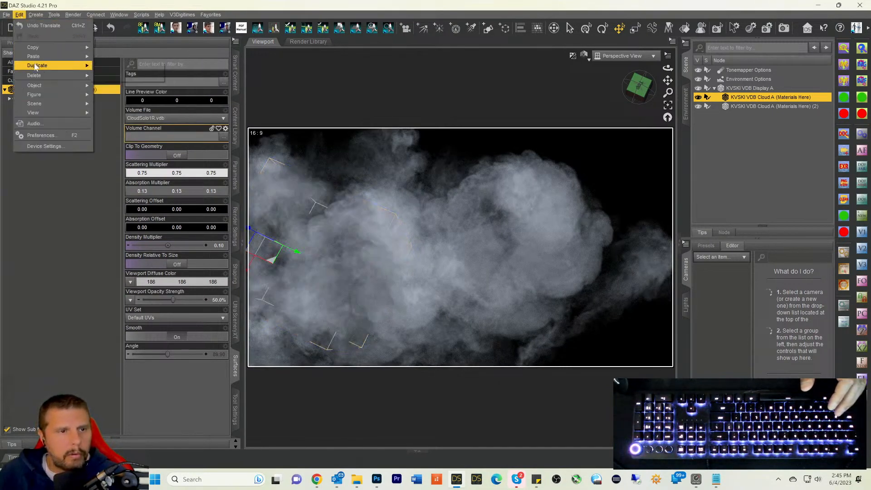
left_click(106, 83)
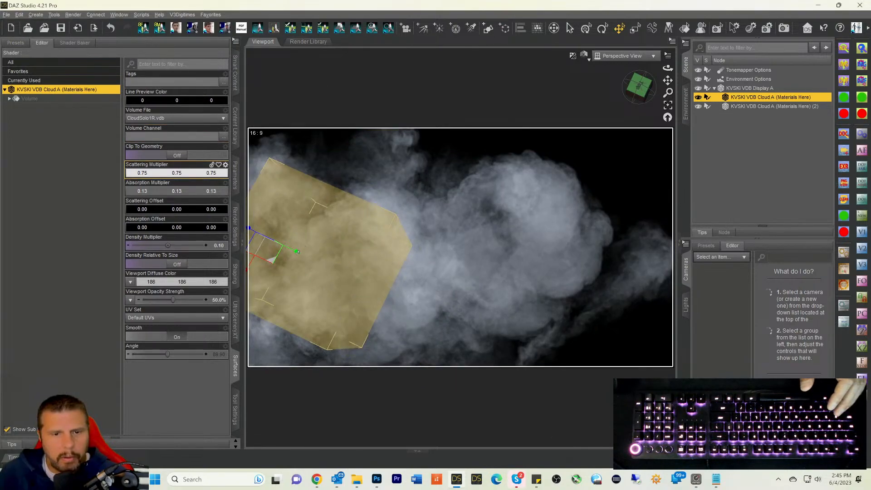
left_click_drag(299, 255, 566, 375)
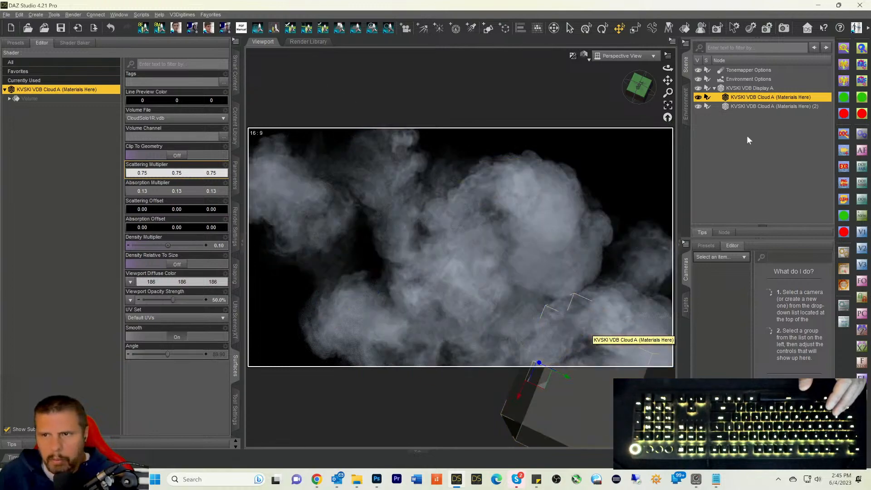
left_click(754, 107)
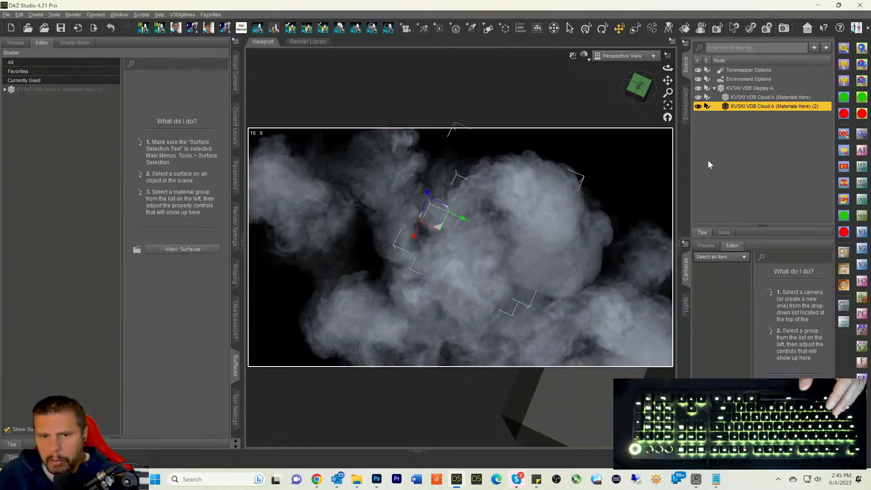
left_click(747, 97)
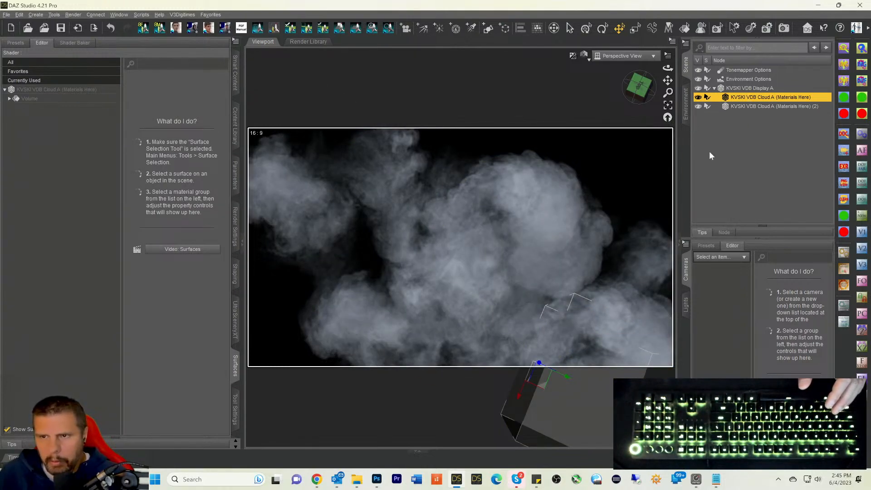
left_click_drag(567, 375, 219, 291)
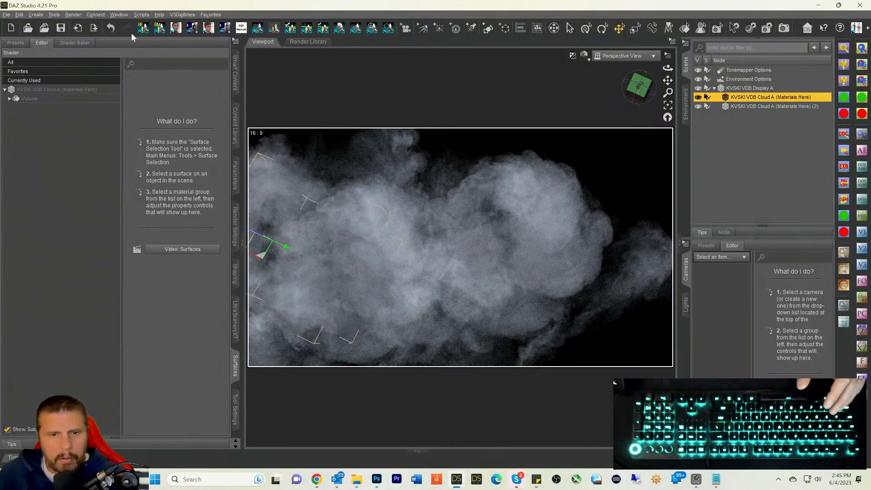
Step: Duplicate the left cloud's node hierarchy and move the selected cloud to the lower-right corner of the render frame
left_click(20, 15)
mouse_move(68, 66)
left_click(112, 76)
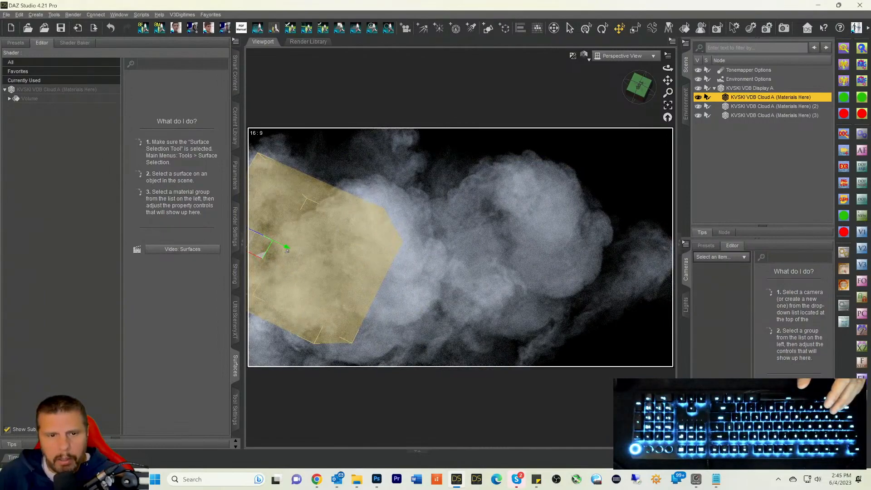
left_click_drag(287, 248, 511, 322)
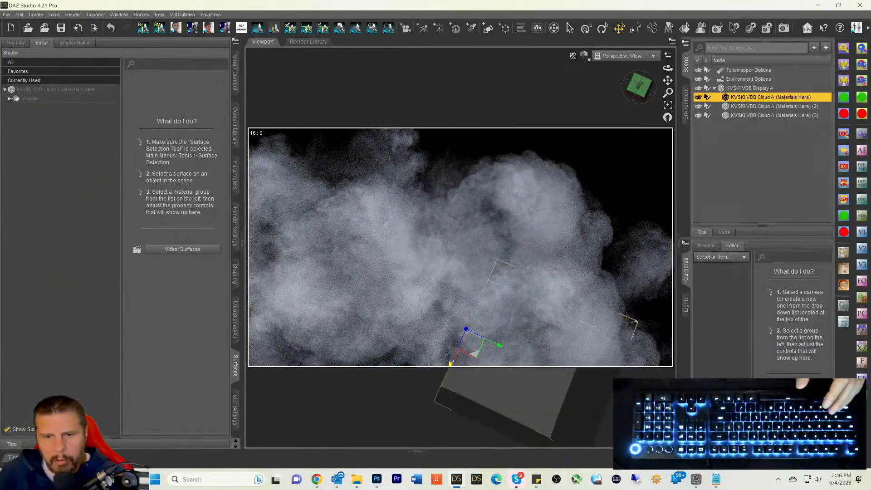
left_click_drag(450, 363, 464, 334)
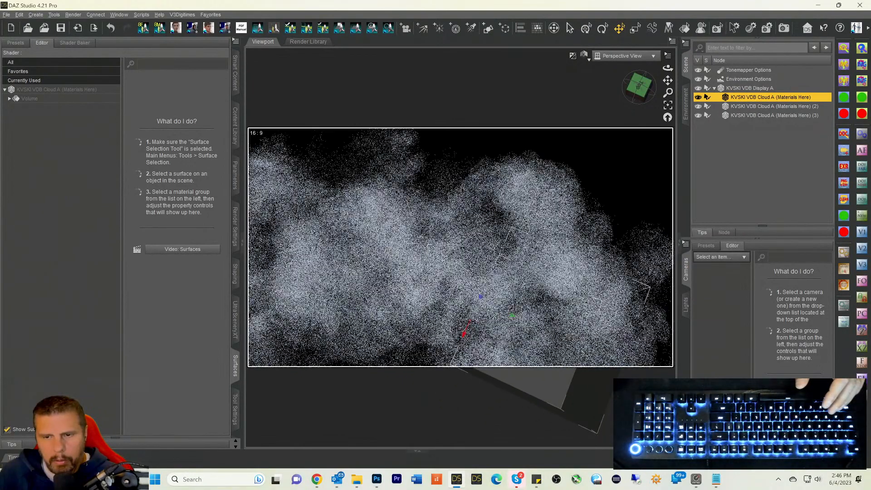
left_click_drag(512, 319, 577, 346)
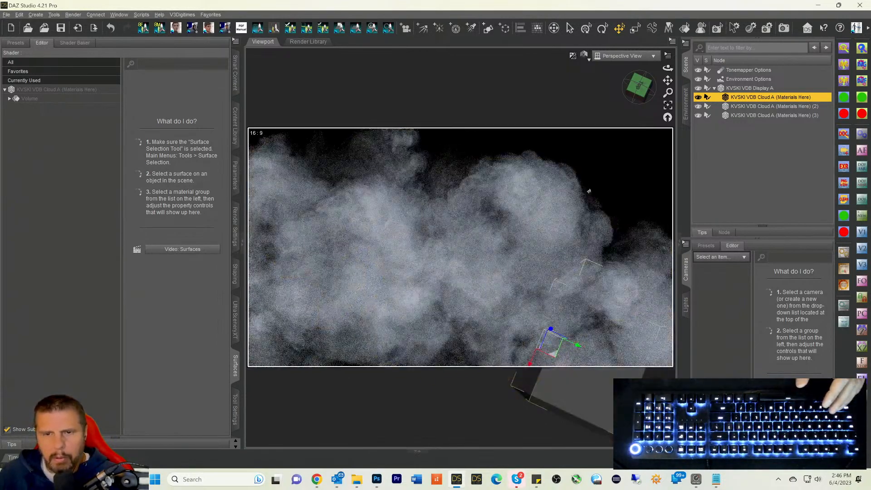
Step: Duplicate the lower-right cloud's node hierarchy and move the selected cloud to the upper-right part of the render frame
left_click(16, 16)
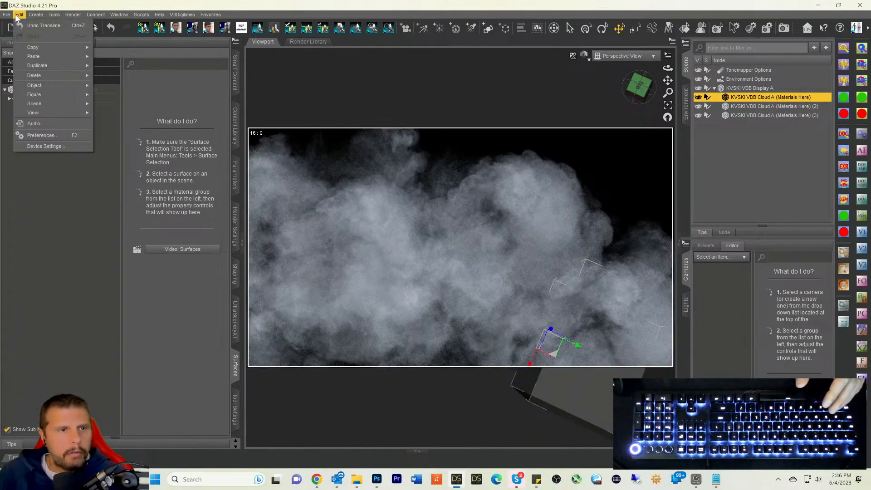
mouse_move(36, 67)
left_click(132, 78)
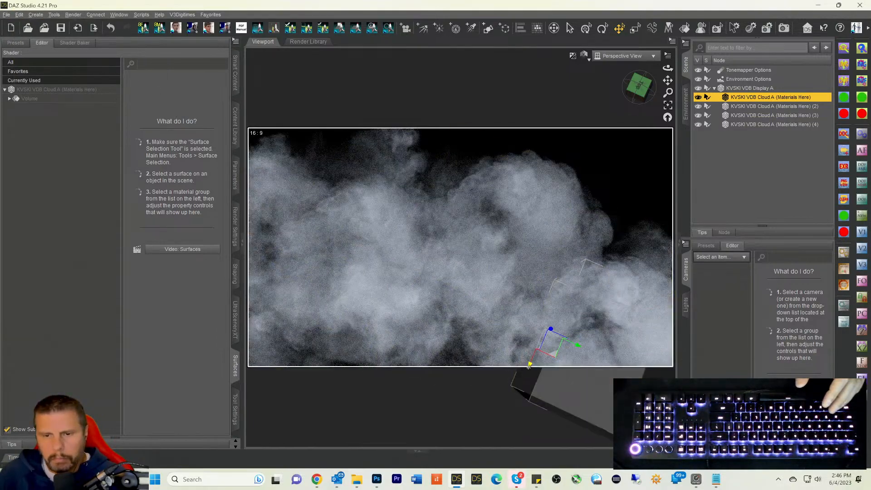
left_click_drag(528, 366, 557, 284)
left_click_drag(571, 233, 580, 211)
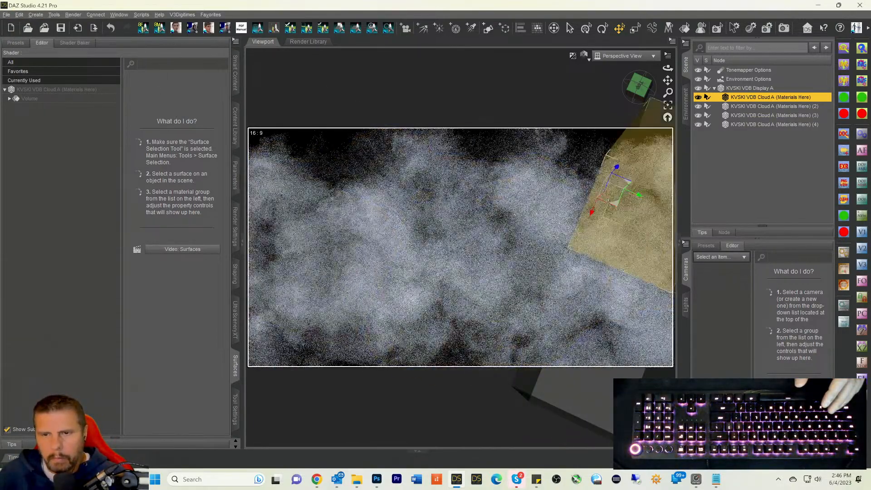
left_click_drag(638, 195, 589, 175)
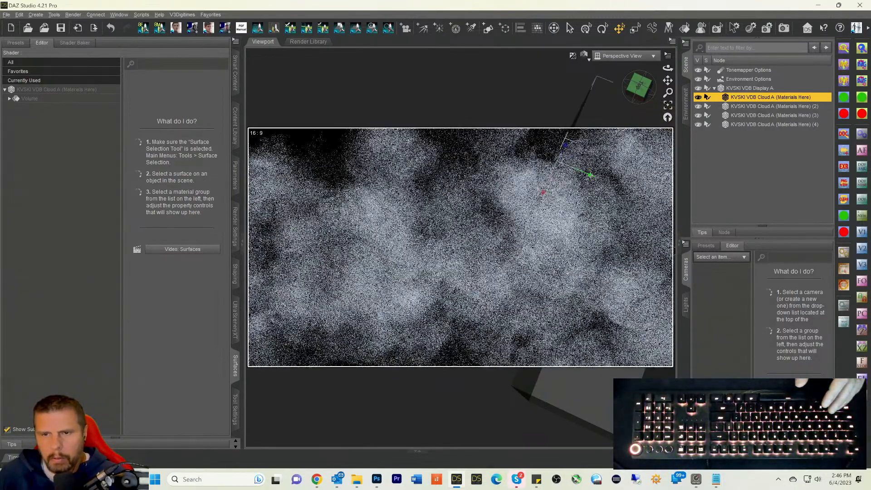
left_click_drag(590, 175, 583, 172)
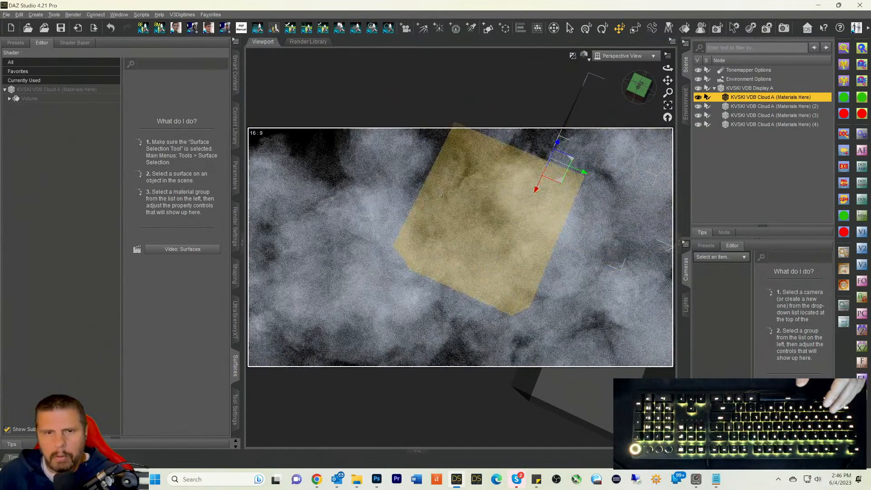
Step: Duplicate the upper-right cloud's node hierarchy and move the selected cloud to the upper-left corner of the render frame
left_click(20, 14)
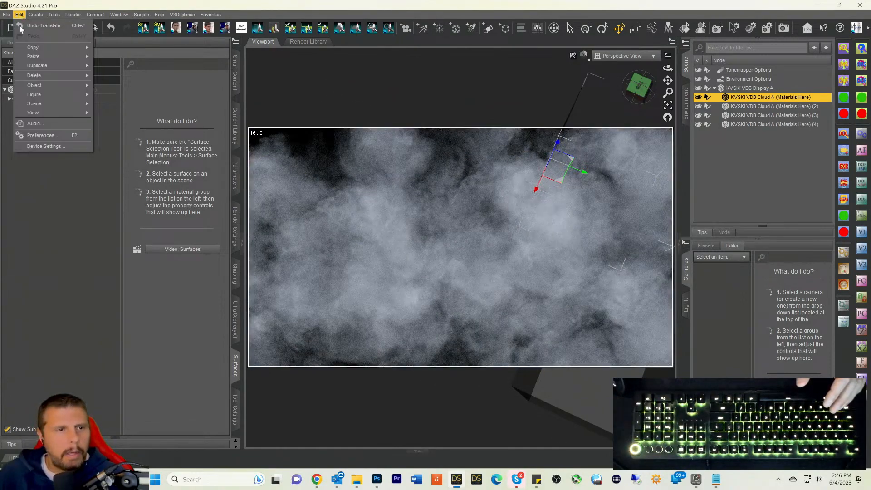
mouse_move(50, 65)
left_click(108, 76)
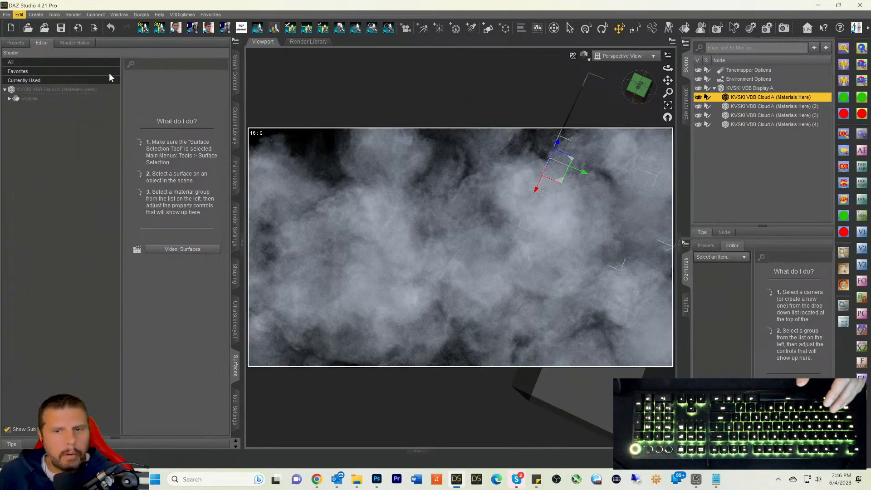
left_click_drag(584, 174, 307, 119)
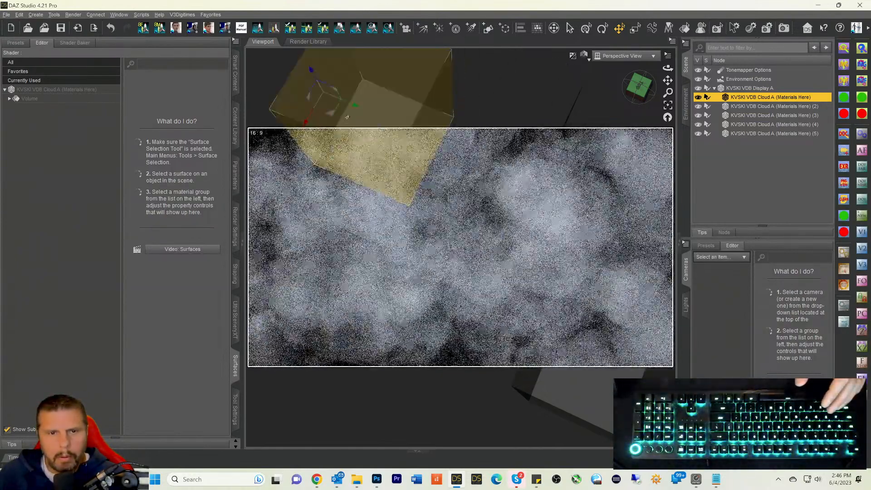
left_click_drag(355, 105, 240, 91)
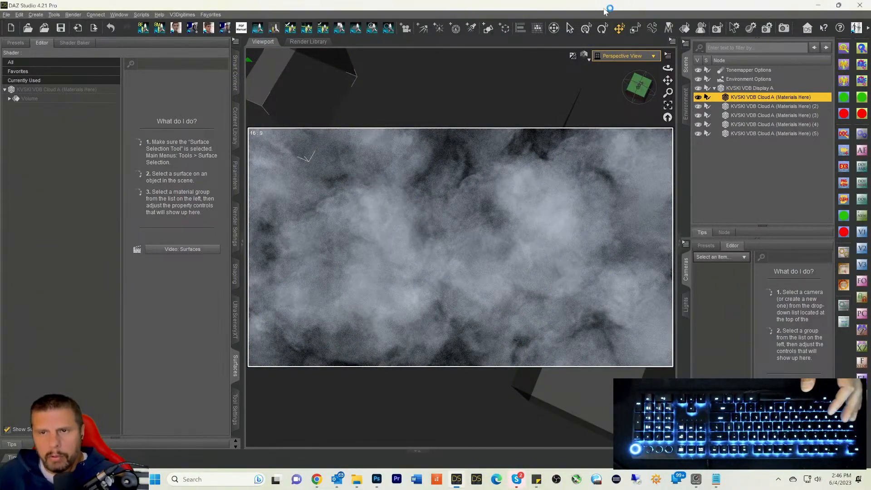
left_click(616, 479)
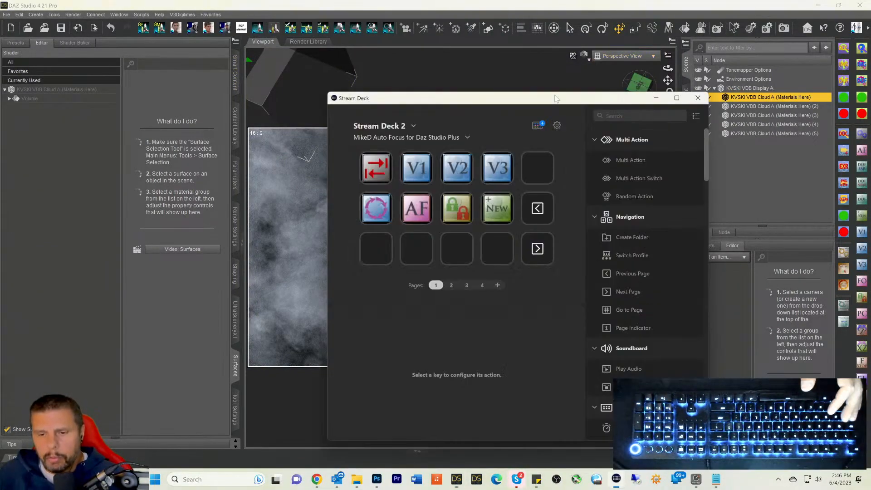
left_click(656, 98)
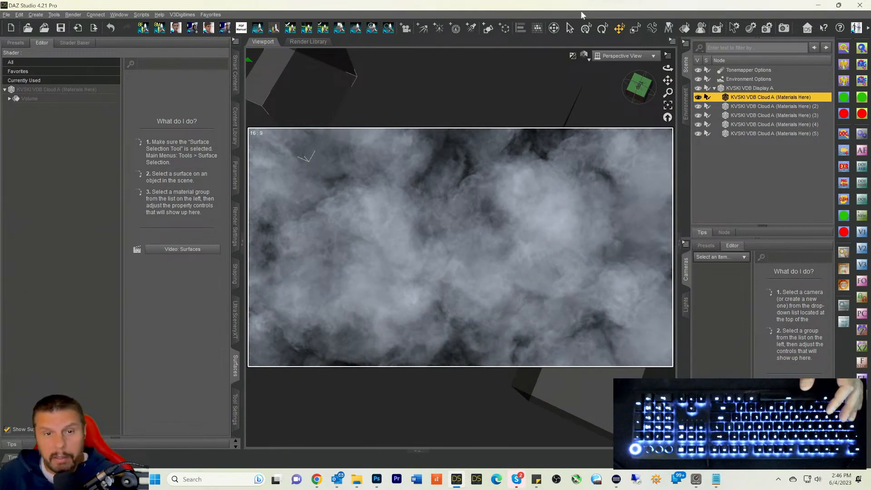
Step: Deselect the cloud and save the scene as Banner Clouds in My DAZ Studio Renders, accepting the default save options
left_click(470, 82)
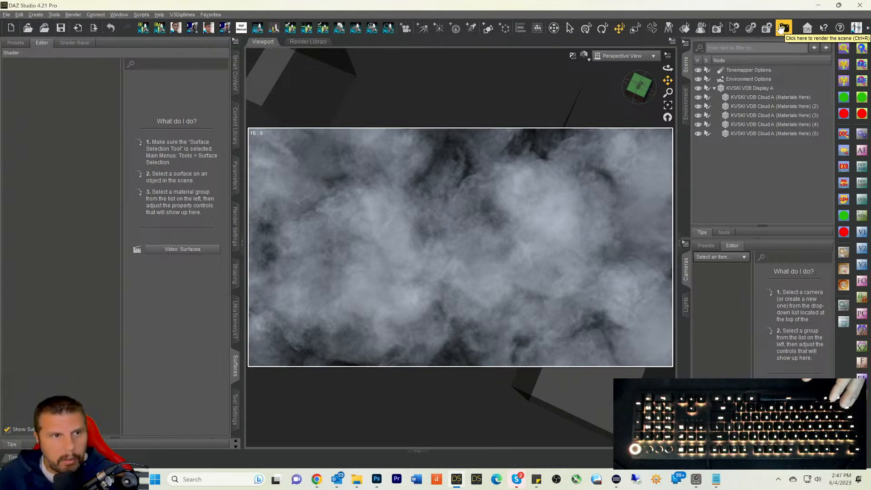
left_click(7, 14)
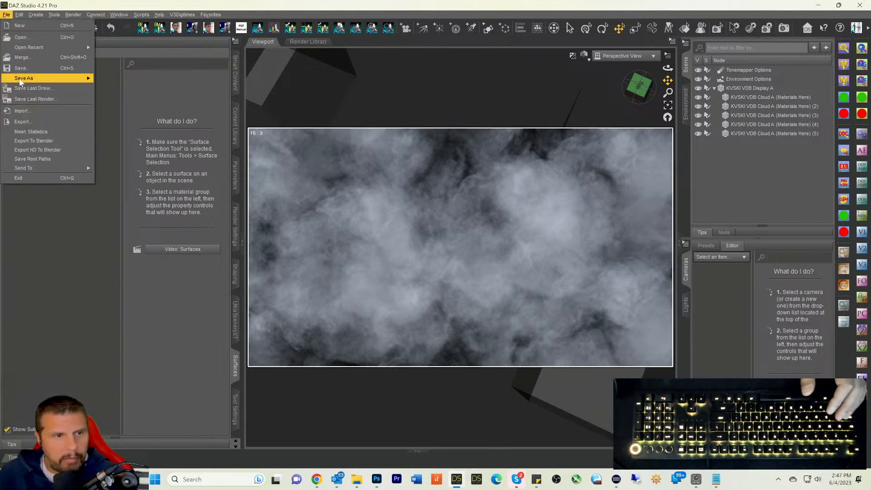
mouse_move(21, 81)
left_click(105, 80)
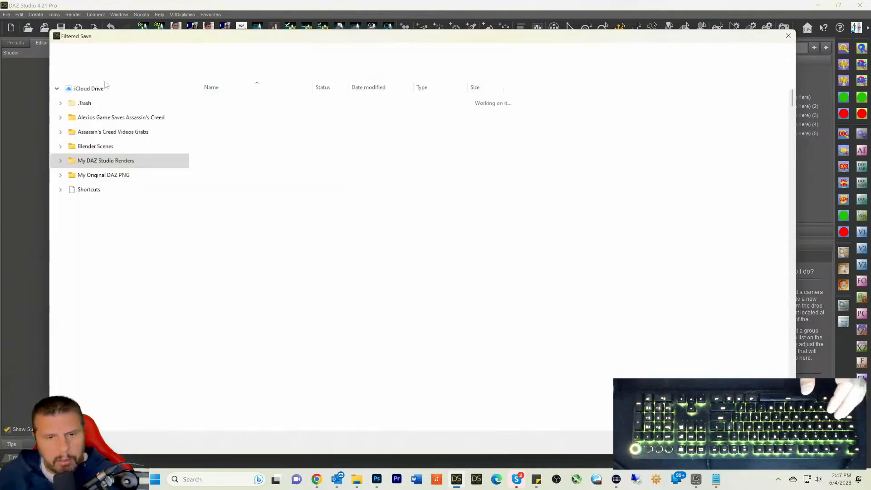
type("Banner CVLouds")
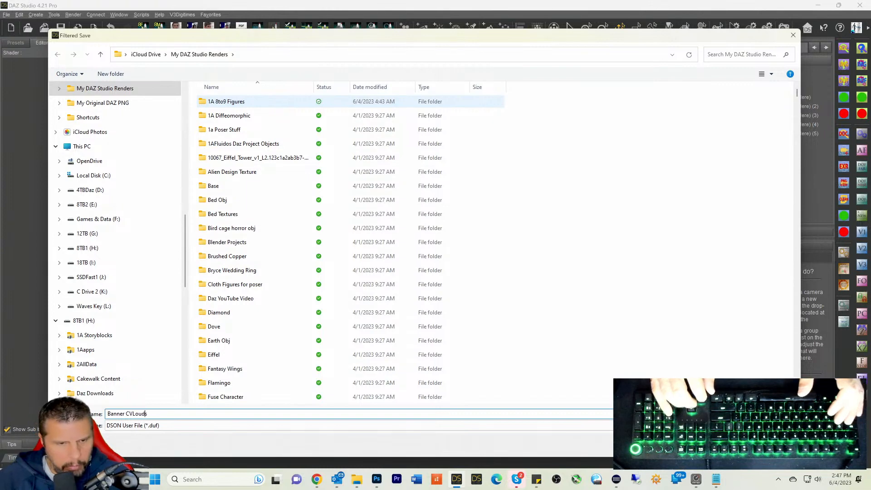
key("Delete")
key("Delete")
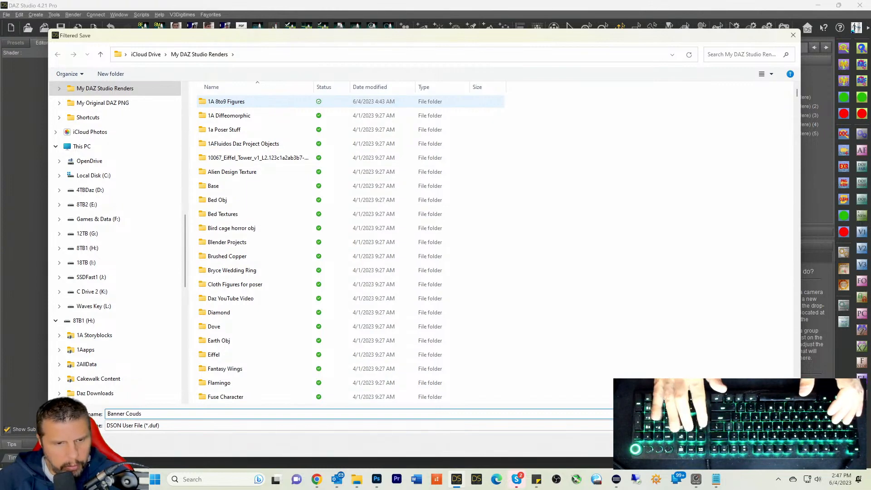
type("l")
key("Return")
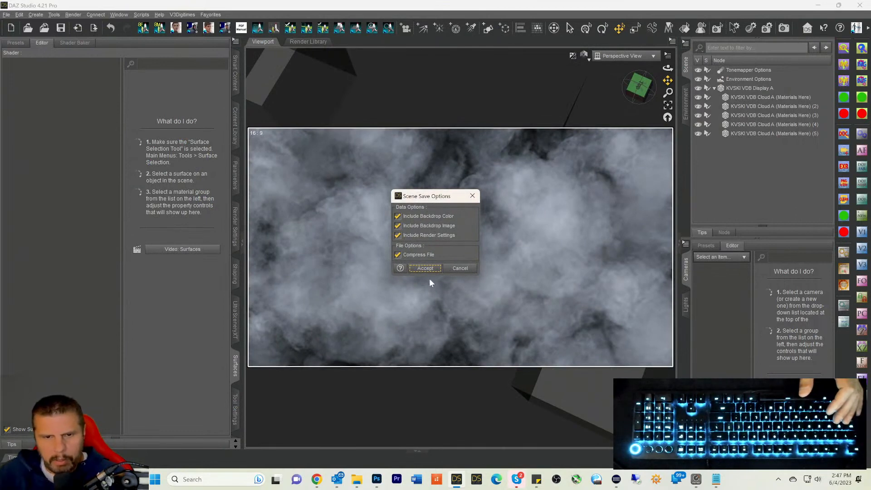
left_click(426, 269)
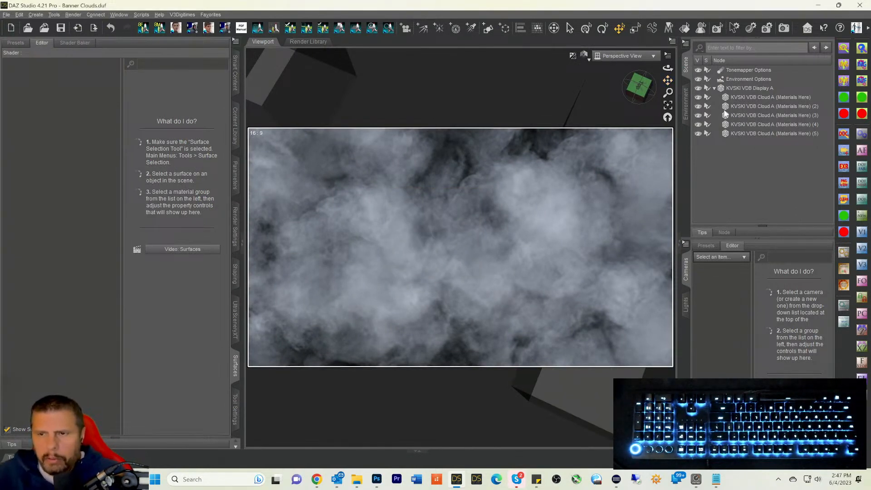
Step: Open the environment's backdrop settings and set the background color to navy blue, RGB 0, 0, 128
left_click(739, 79)
left_click(686, 106)
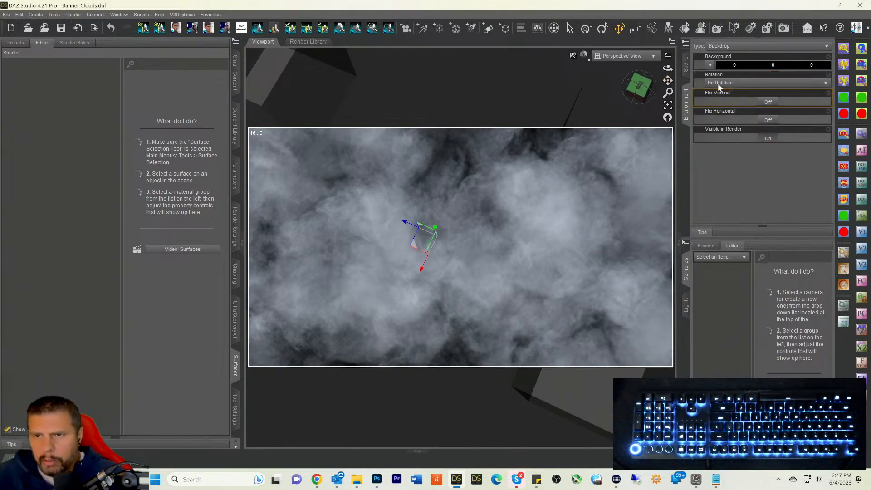
left_click(742, 64)
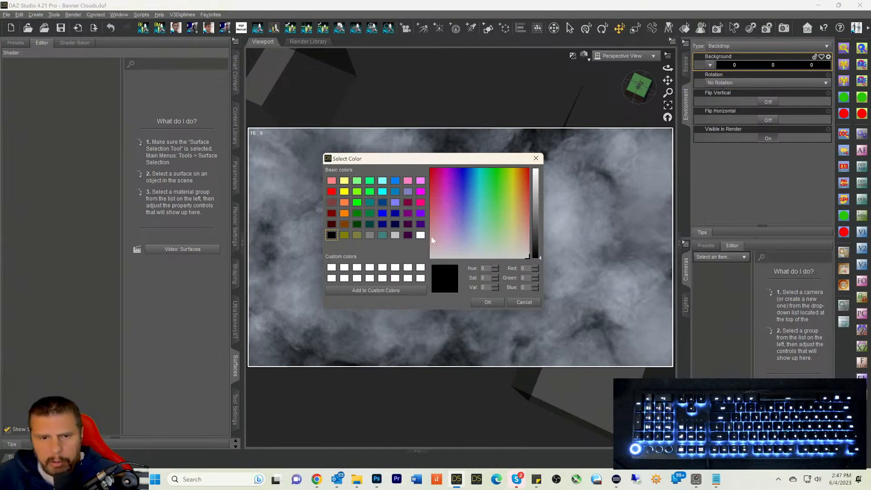
left_click(383, 224)
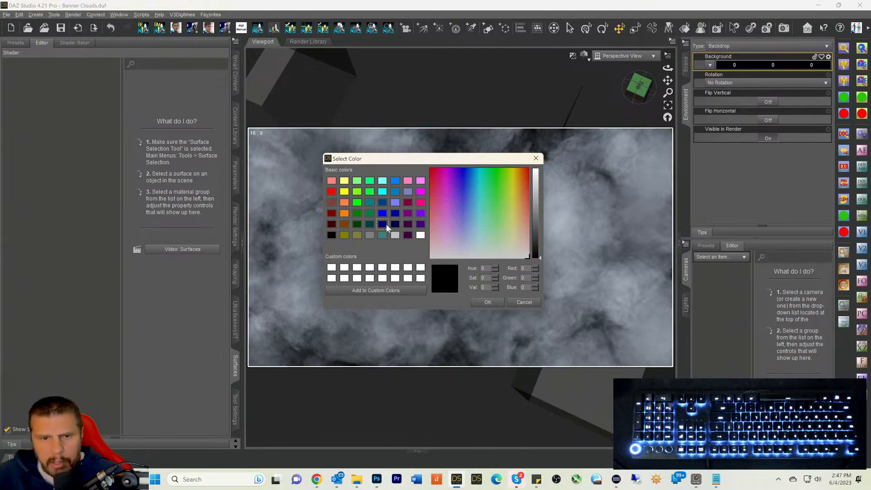
left_click(487, 303)
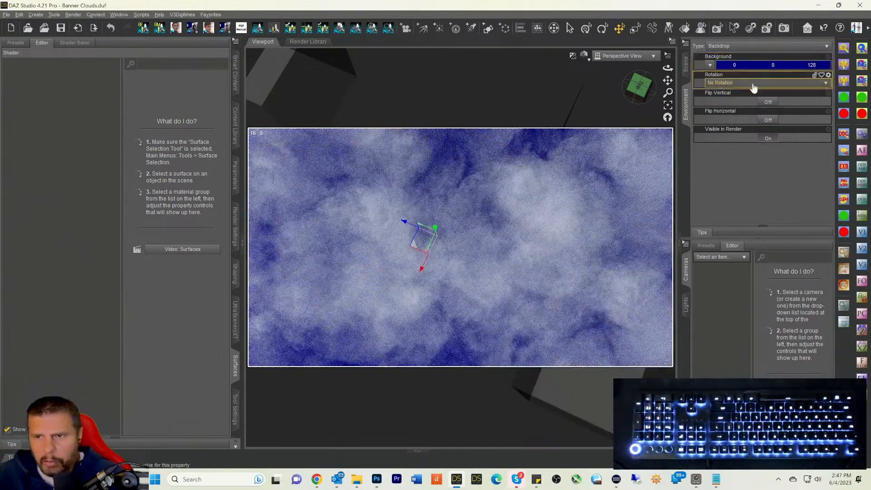
Step: Darken the blue backdrop background color to RGB 0, 0, 39
left_click(750, 64)
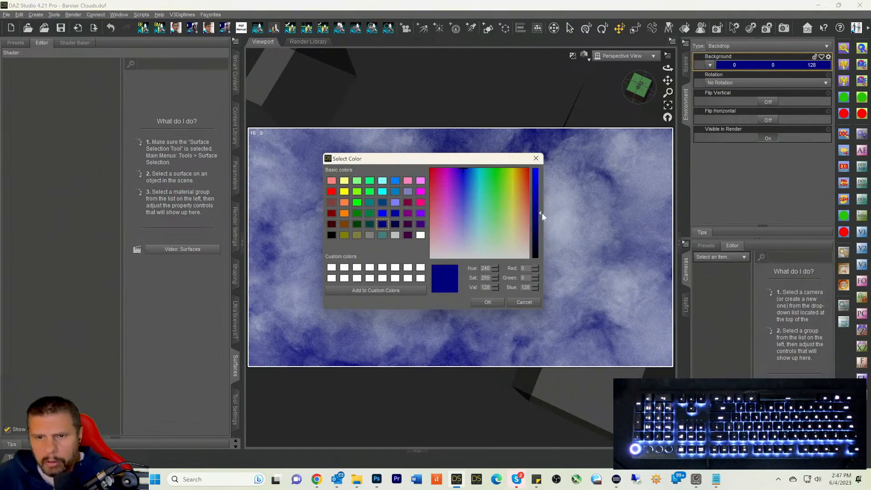
left_click_drag(541, 213, 536, 244)
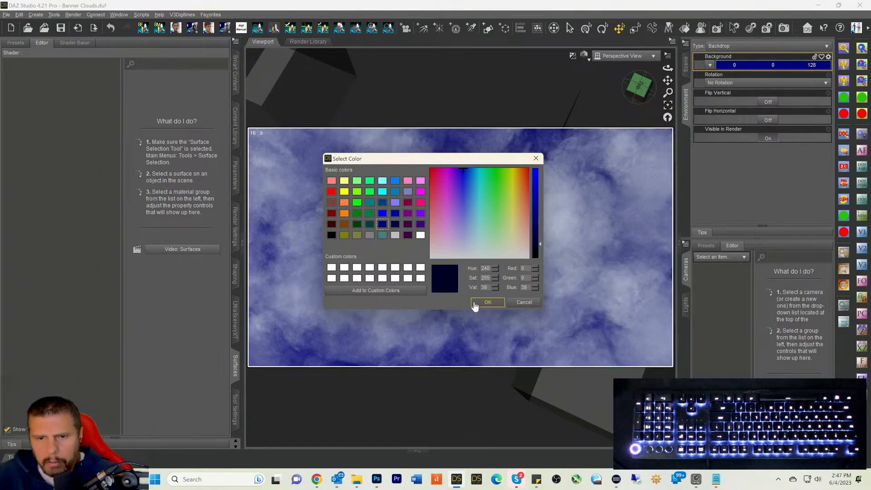
left_click(487, 303)
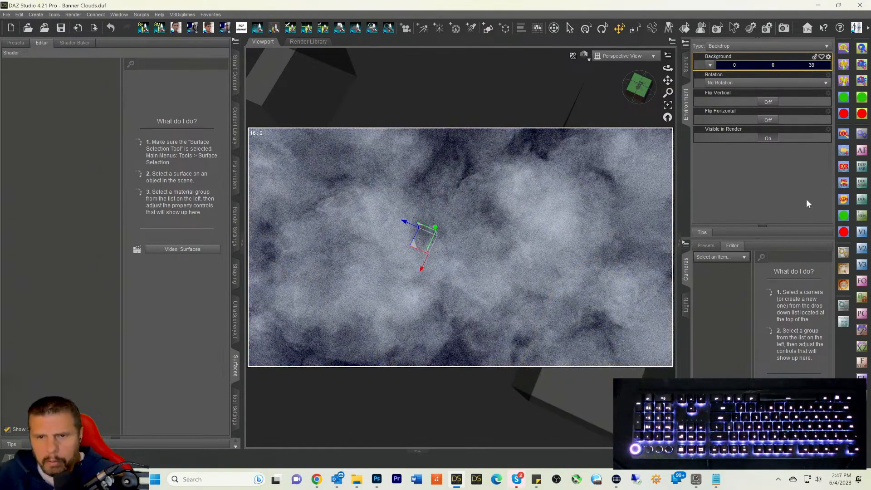
Step: Shift the backdrop background color to a dark teal, RGB 8, 33, 39
left_click(750, 67)
left_click(479, 192)
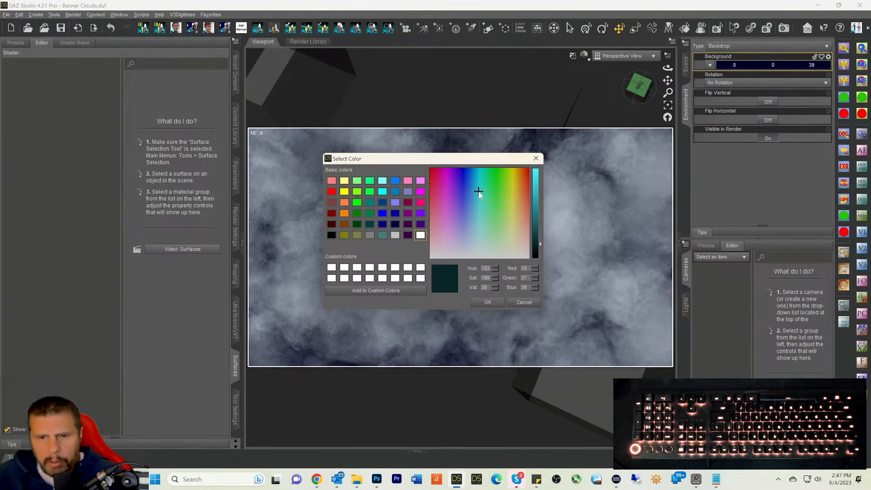
left_click(480, 302)
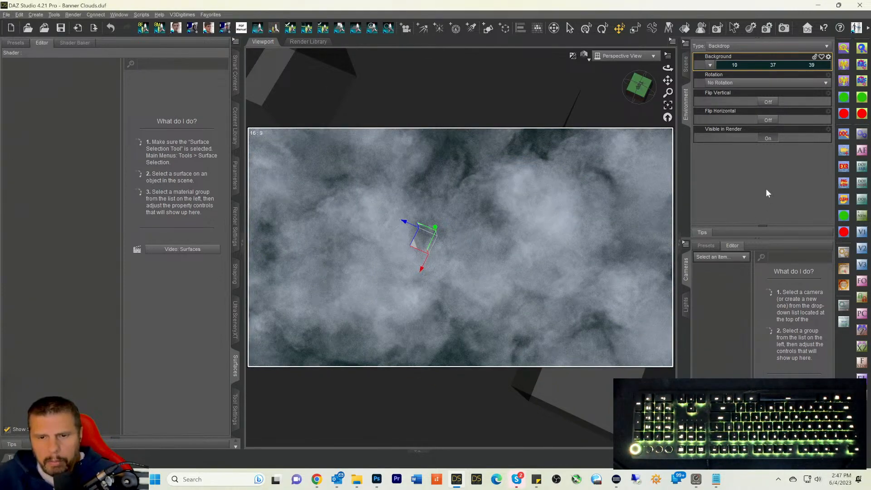
left_click(752, 65)
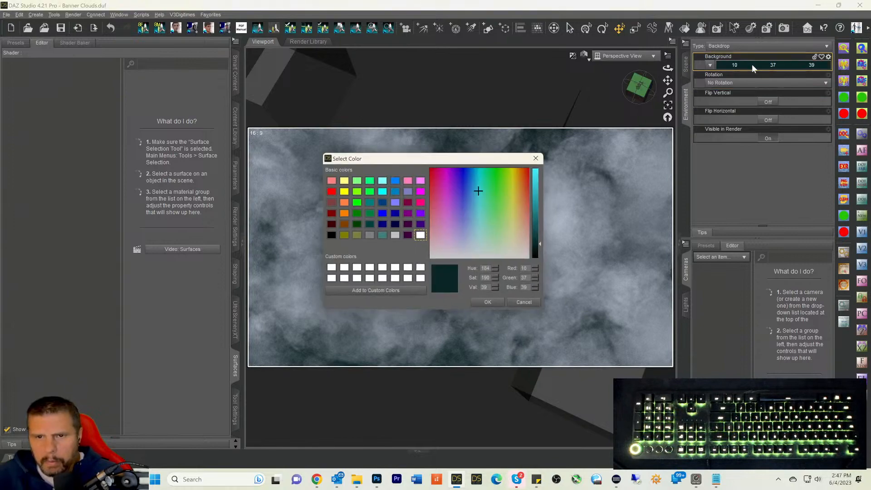
left_click(476, 188)
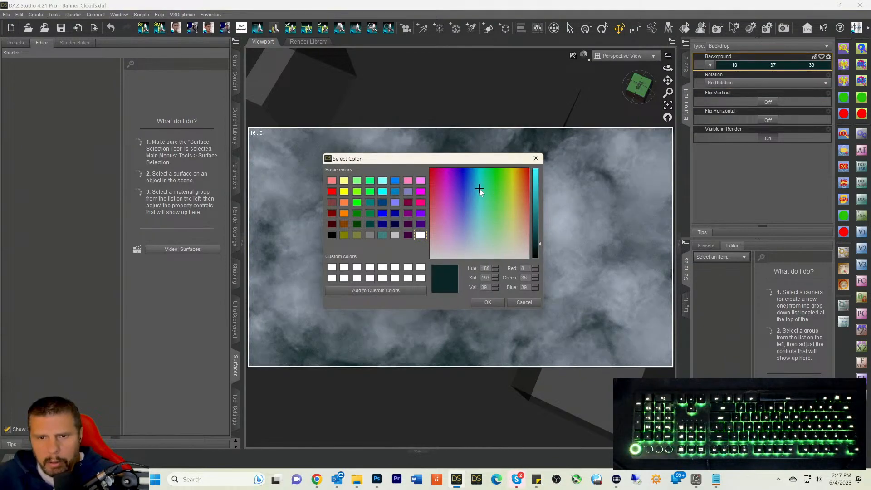
left_click(485, 302)
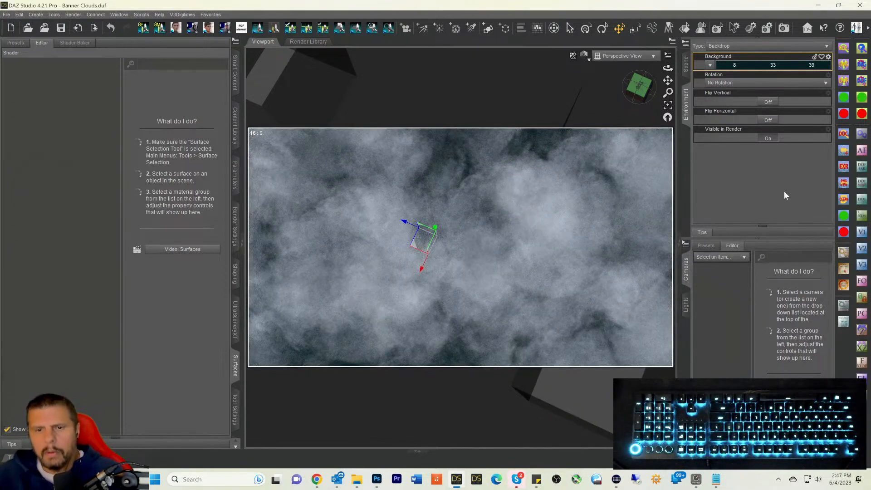
Step: Render the cloud scene, reposition the render and progress windows, and bring the render image back to the front
left_click(789, 29)
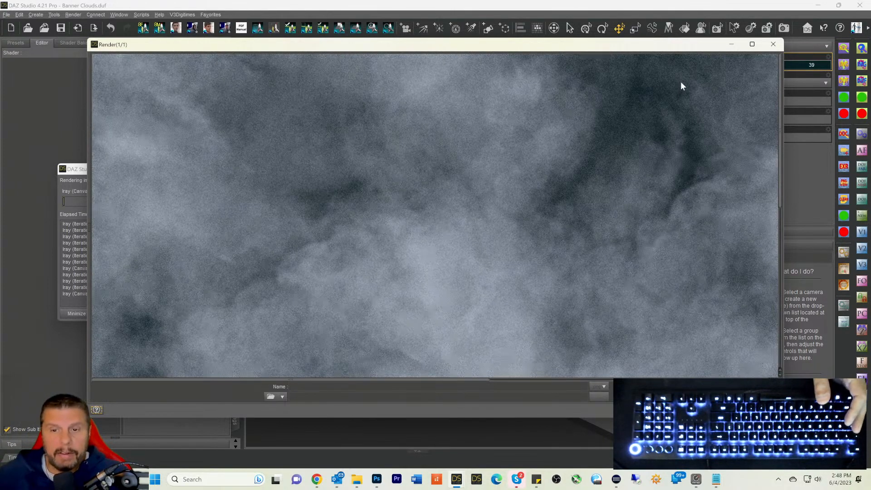
left_click_drag(319, 49, 468, 61)
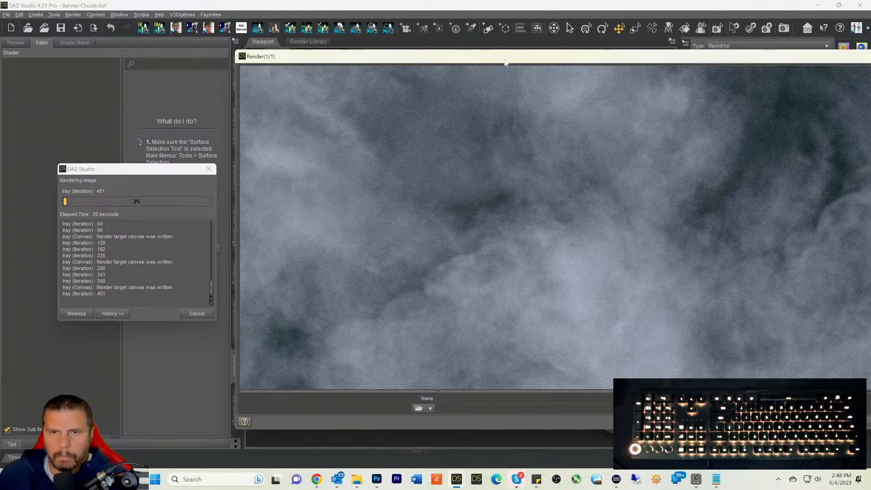
left_click_drag(531, 57, 452, 62)
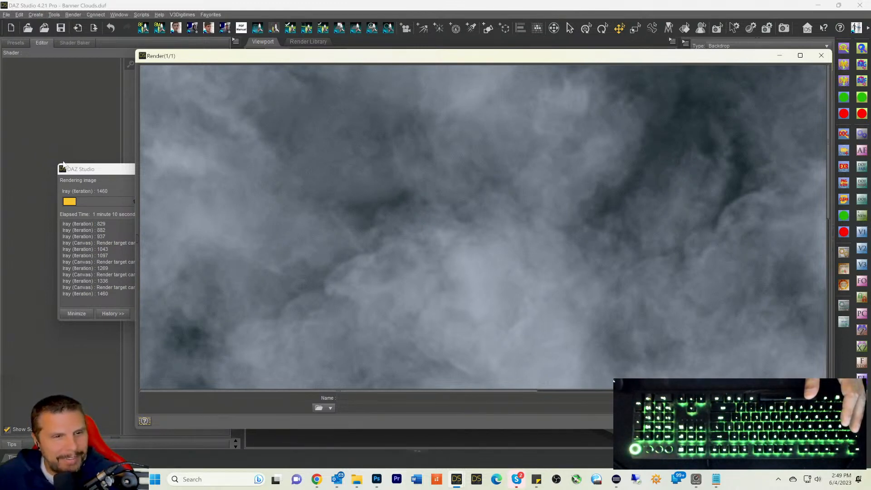
left_click_drag(85, 170, 51, 153)
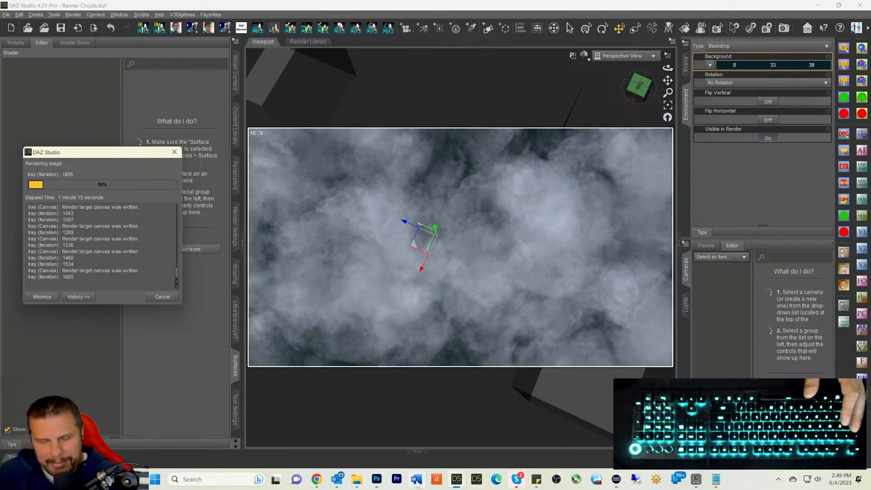
mouse_move(381, 481)
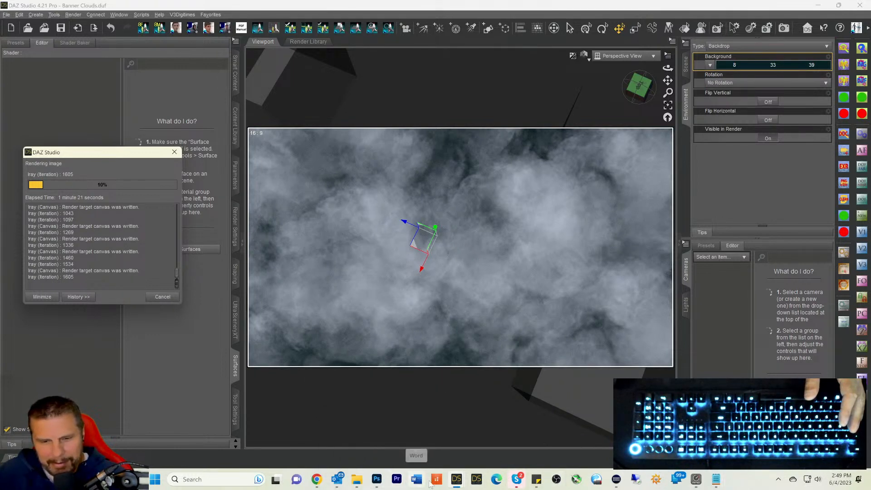
mouse_move(456, 482)
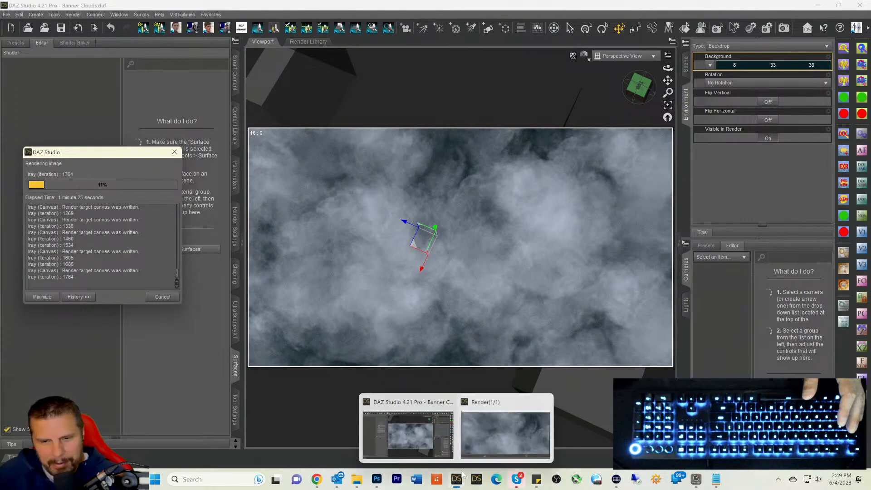
left_click(480, 442)
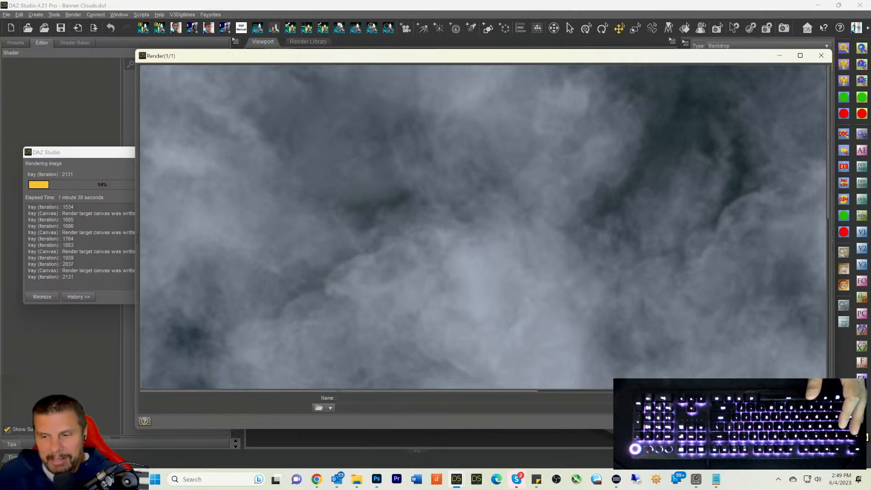
Step: Stop the running render and save its image as Banner Clouds in My Original DAZ PNG, replacing the existing file
key("Escape")
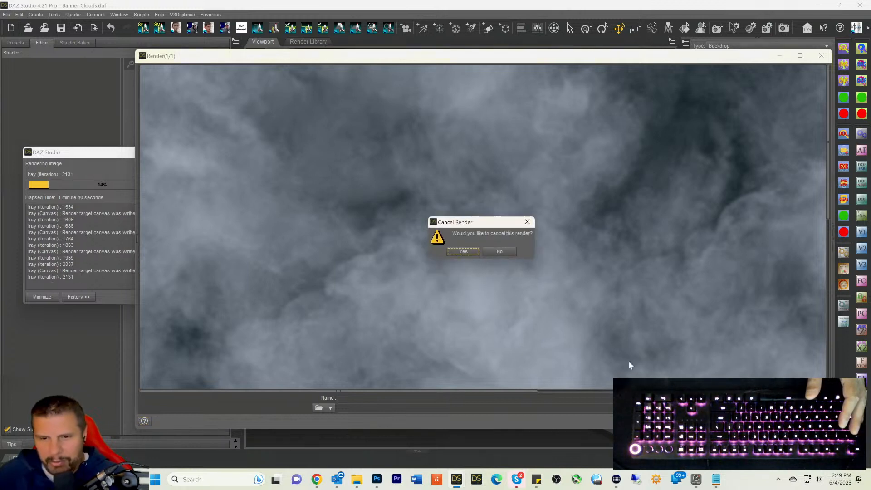
left_click(466, 251)
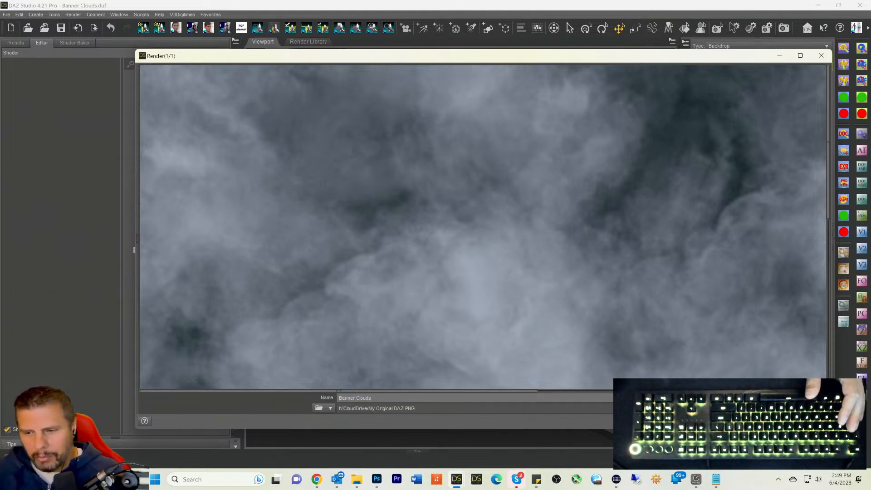
key("ctrl+s")
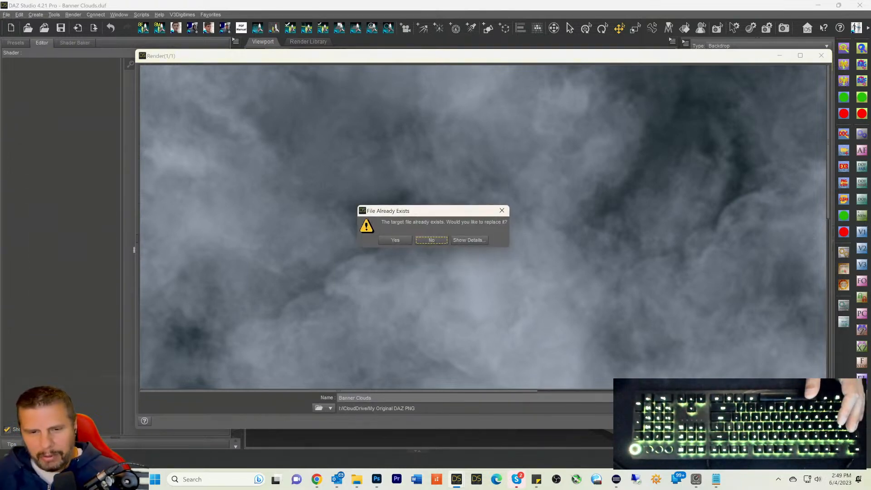
left_click(395, 240)
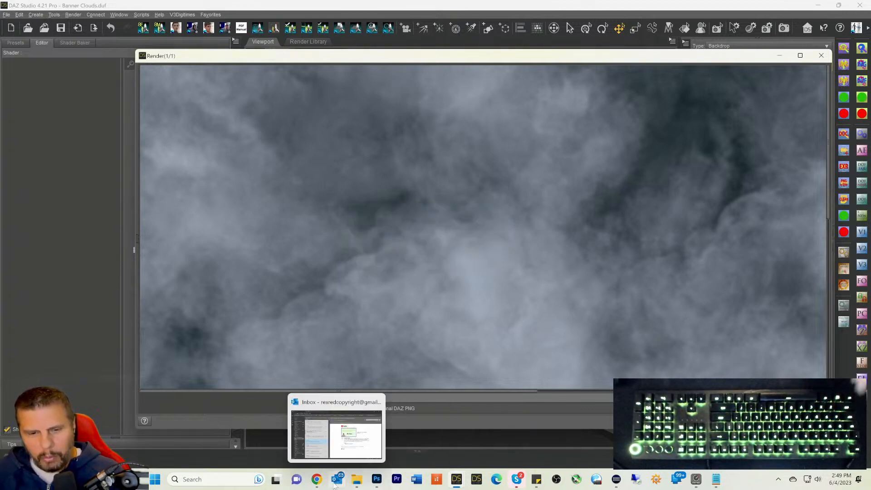
Step: Switch to Photoshop and delete the old cloud layer from the EZ3DTV YouTube Banner document
mouse_move(324, 481)
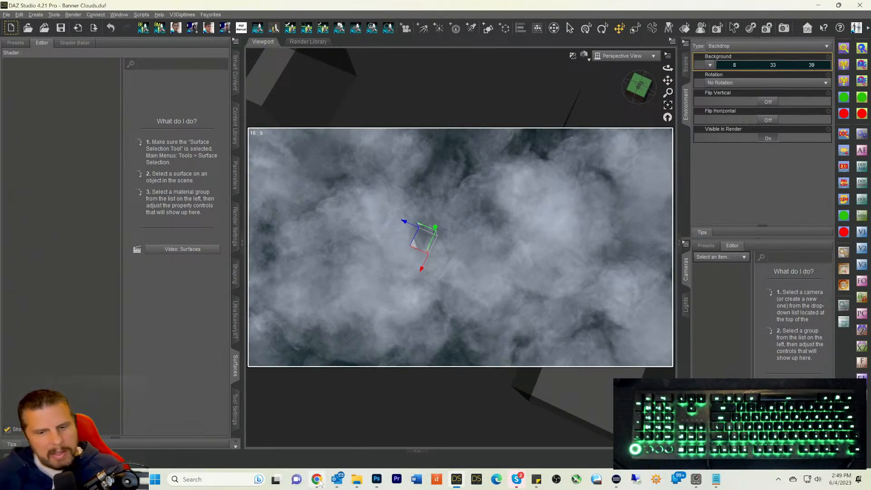
left_click(378, 480)
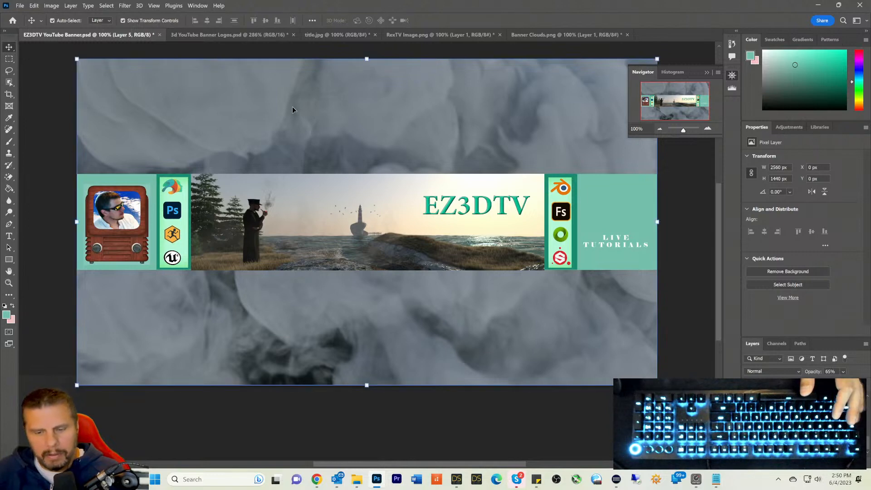
key("Delete")
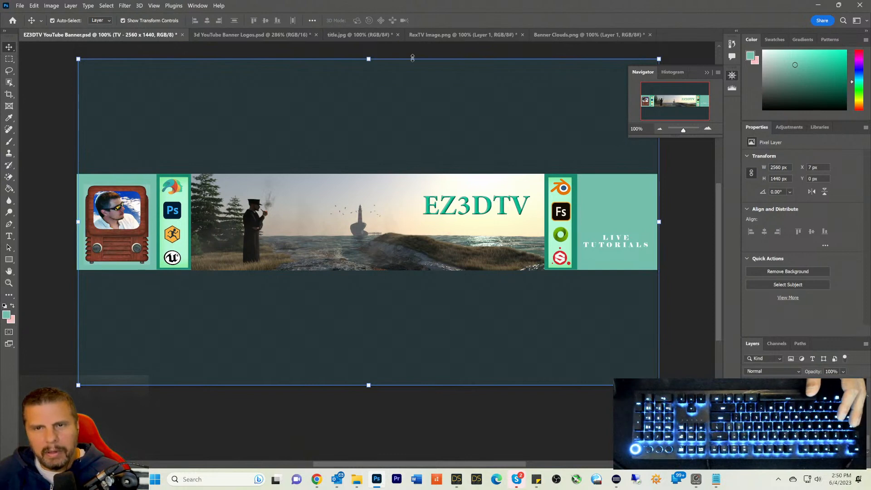
Step: Close the old Banner Clouds.png document without saving its changes
left_click(542, 35)
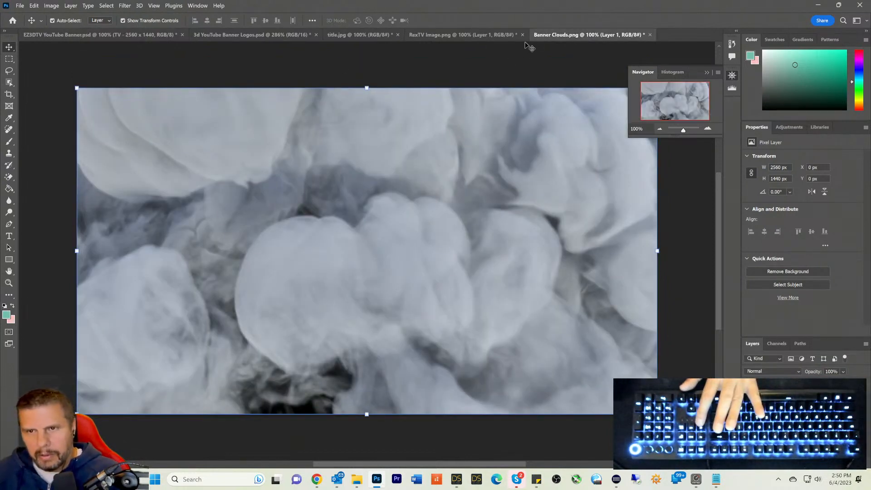
left_click(650, 35)
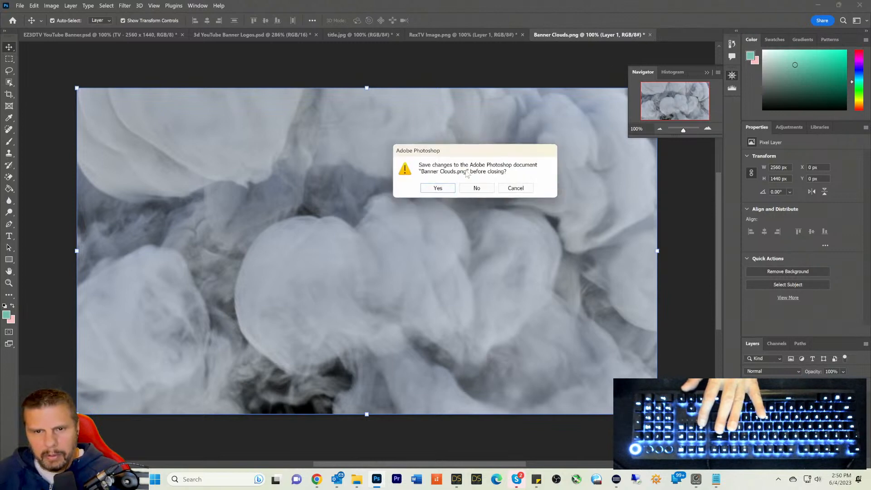
left_click(476, 189)
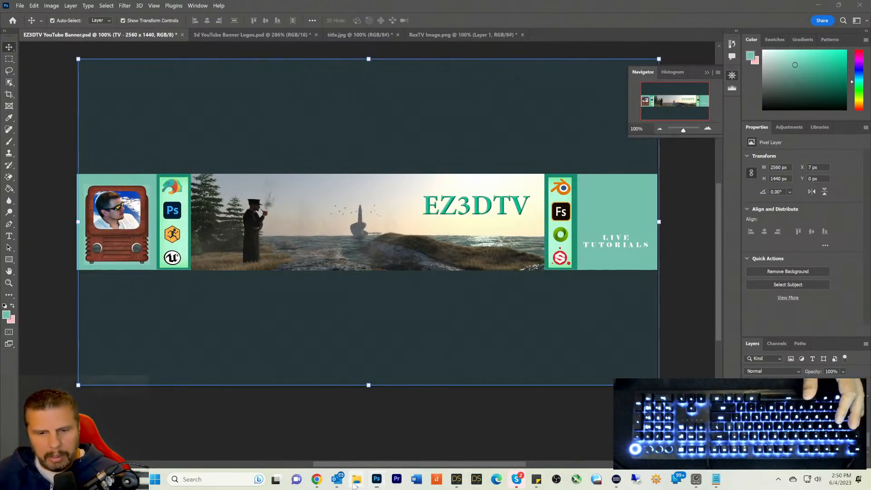
Step: Switch to File Explorer, search the My Original DAZ PNG folder for "banner" and open the new Banner Clouds.png in Photoshop
mouse_move(356, 474)
left_click(329, 452)
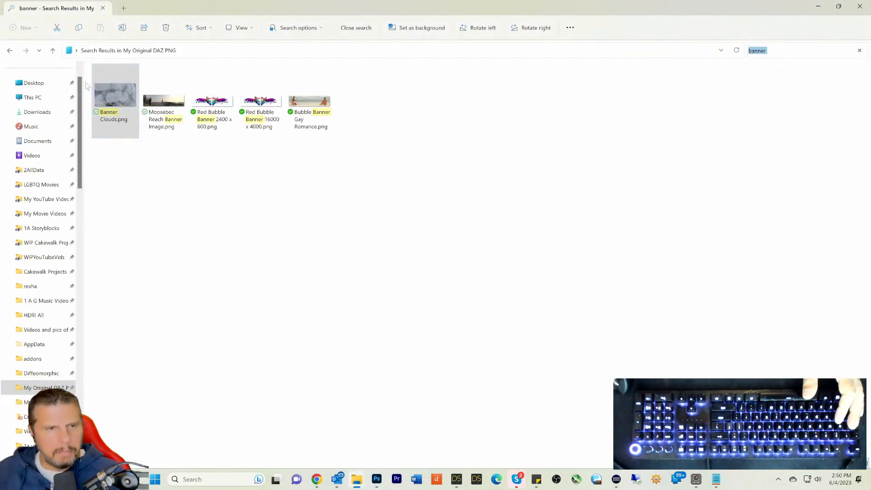
left_click(10, 51)
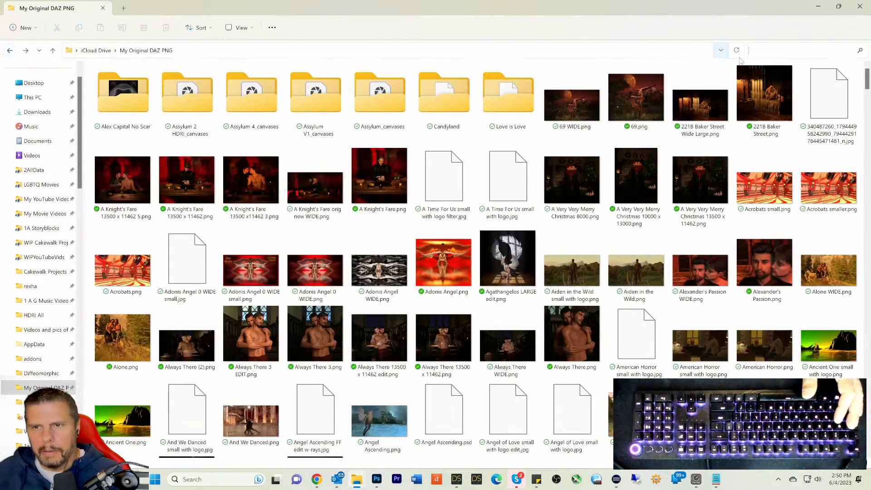
type("banner")
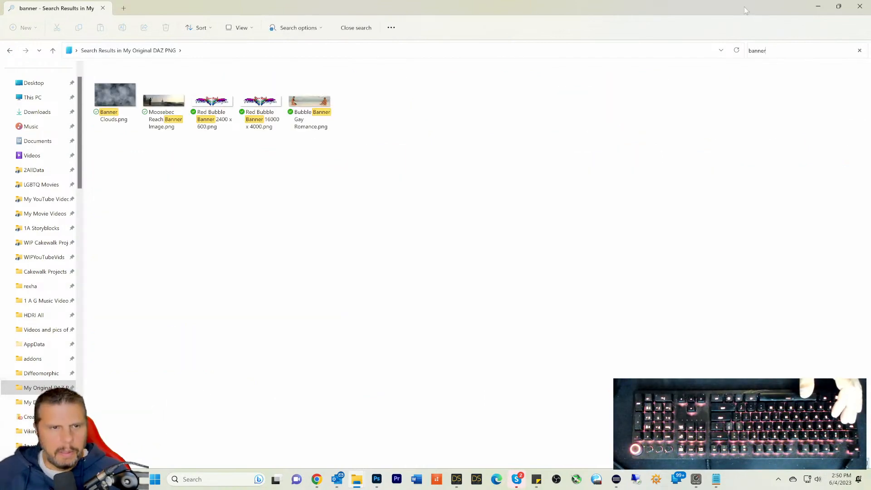
left_click_drag(114, 96, 539, 35)
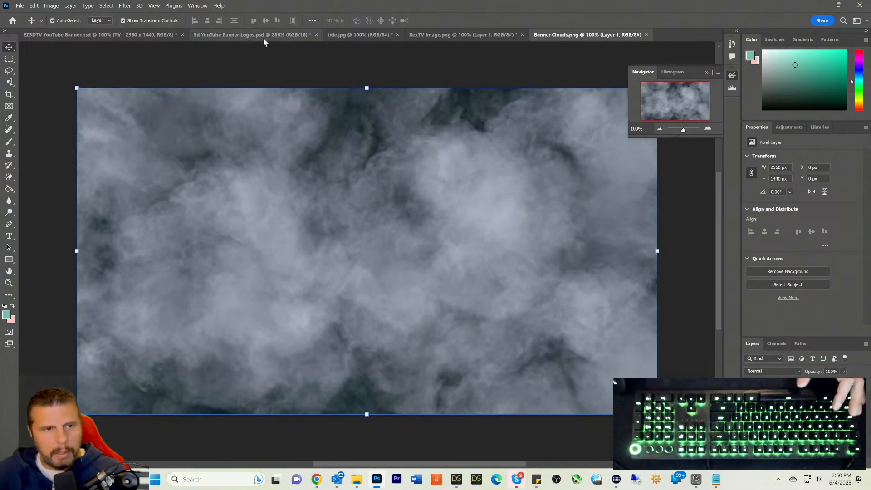
Step: Copy the whole new cloud image into the EZ3DTV YouTube Banner document as a full-canvas layer behind the banner strip
left_click(52, 20)
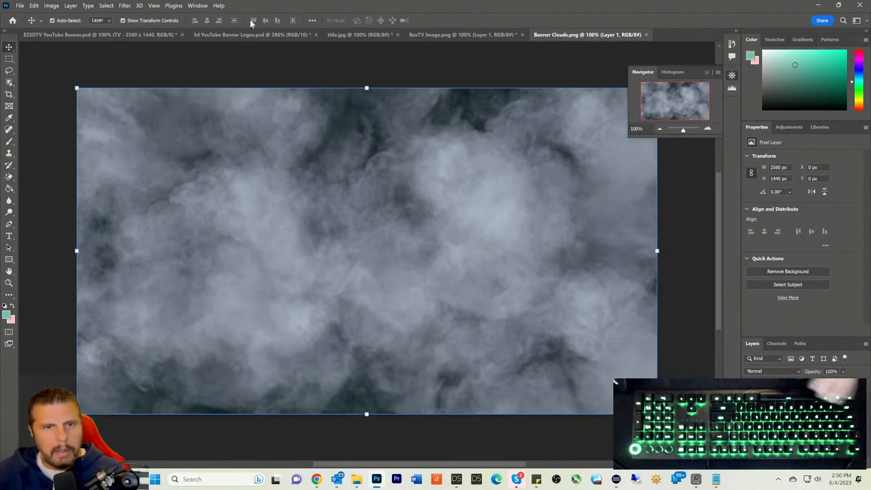
key("ctrl+a")
left_click(99, 34)
key("ctrl+v")
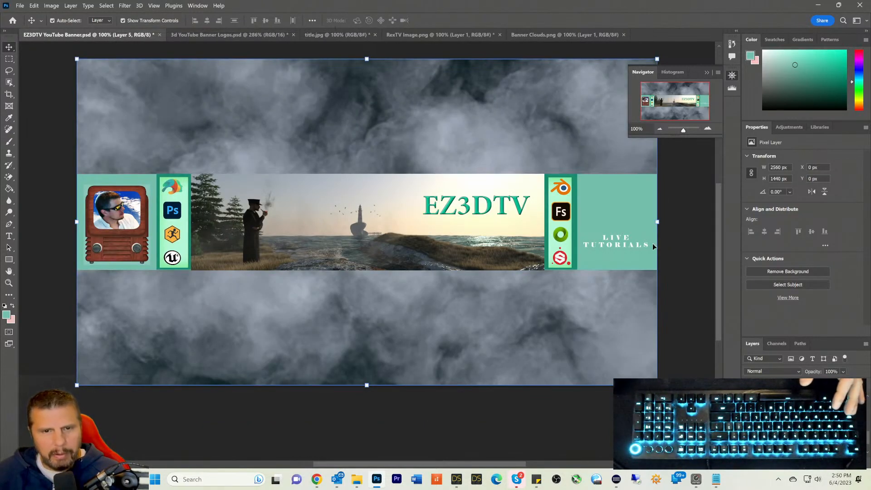
left_click(676, 244)
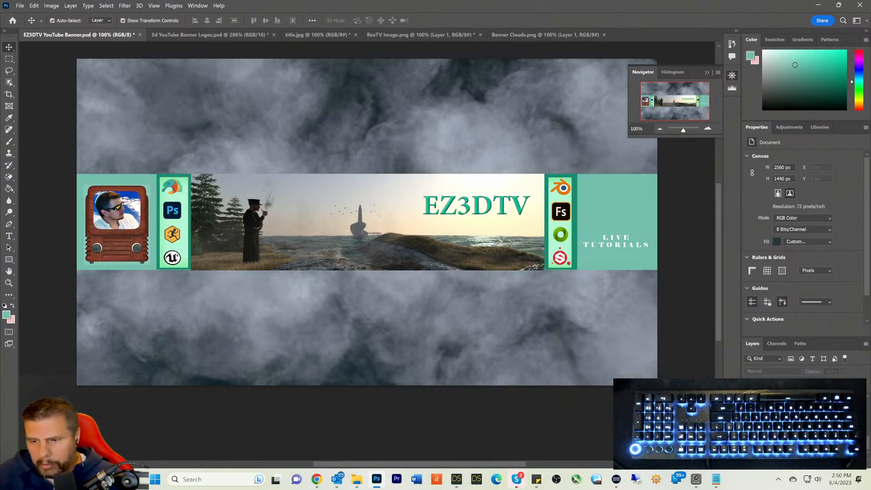
Step: Reduce the opacity of the pasted cloud layer to 50% and deselect it
left_click(792, 422)
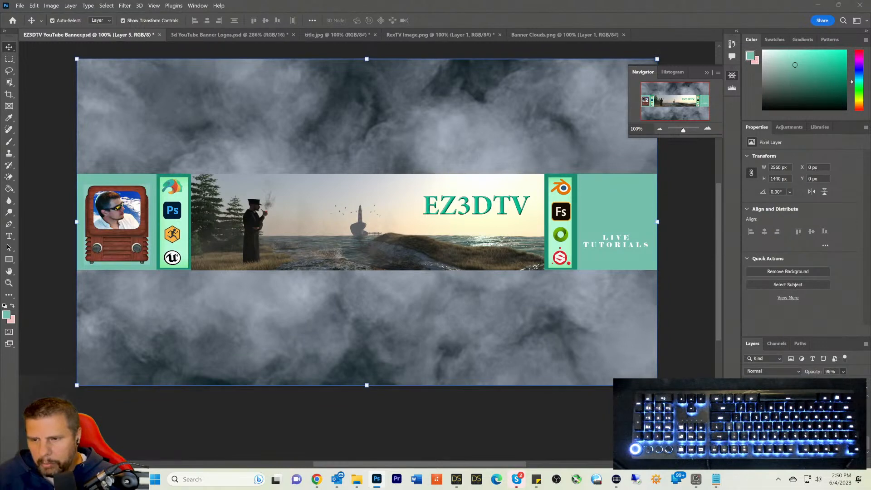
mouse_move(825, 381)
left_mouse_down()
mouse_move(804, 382)
mouse_move(820, 382)
left_mouse_up()
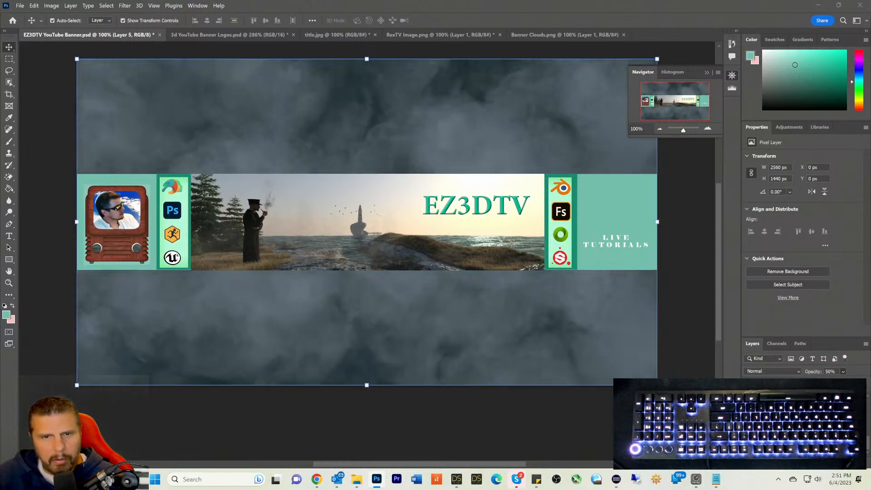
left_click(510, 443)
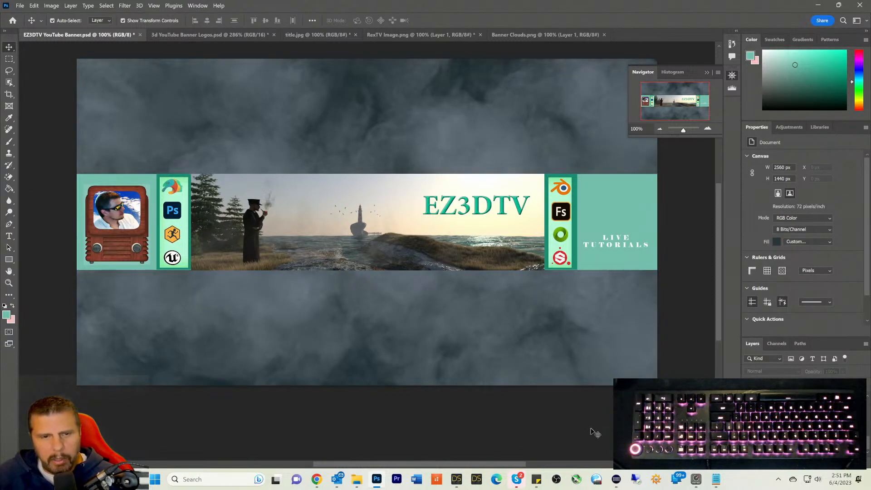
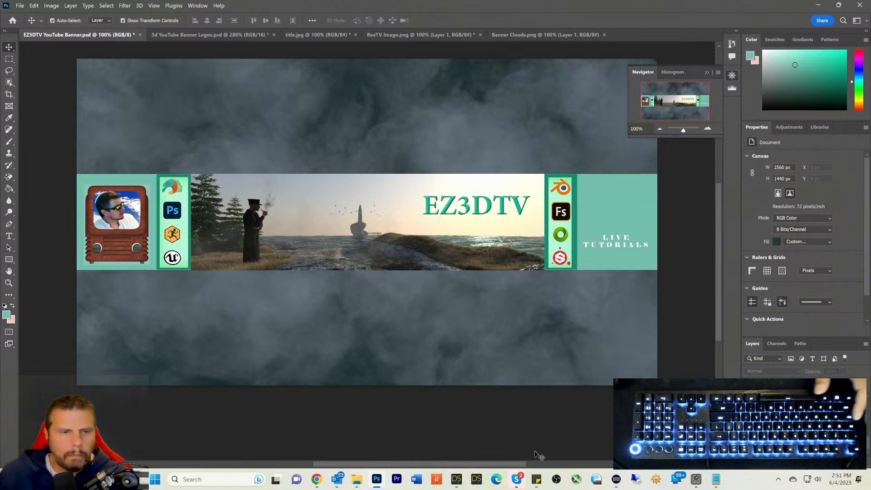
Step: Shrink the television picture to about 204 by 246 px and center it in its teal panel
left_click(91, 191)
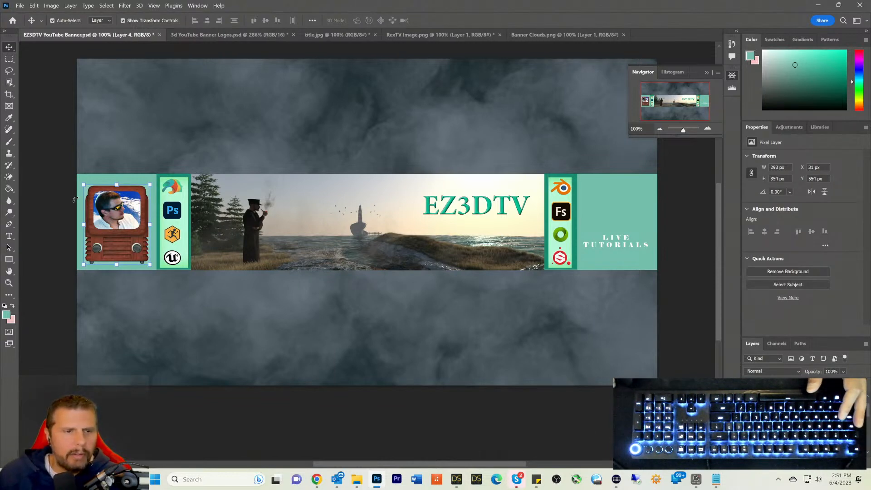
left_click_drag(83, 185, 97, 215)
left_click_drag(122, 244, 112, 232)
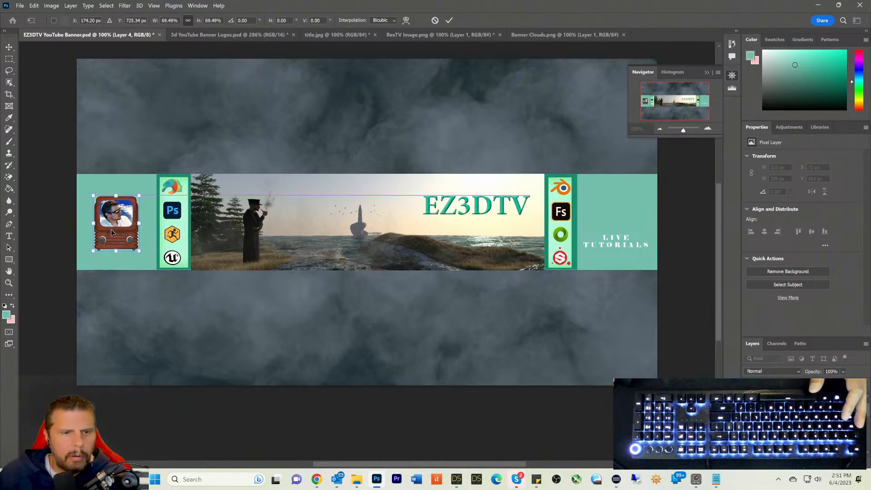
key("Return")
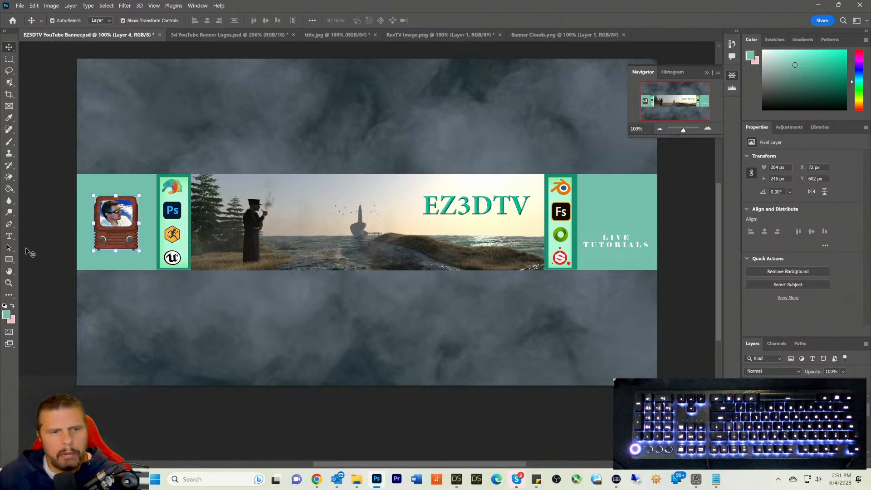
Step: Enlarge the television picture to about 288 by 348 px and reposition it within its teal panel
left_click_drag(92, 194, 82, 181)
left_click_drag(137, 250, 146, 260)
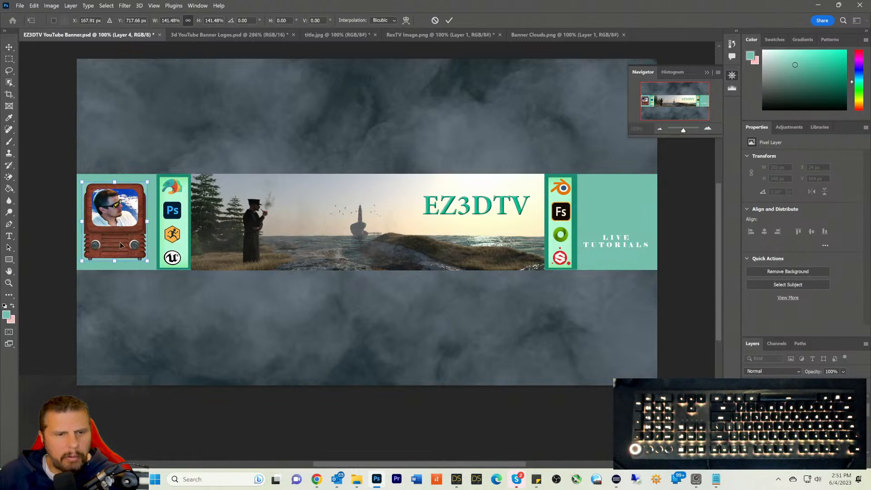
left_click(9, 48)
left_click_drag(116, 213, 121, 221)
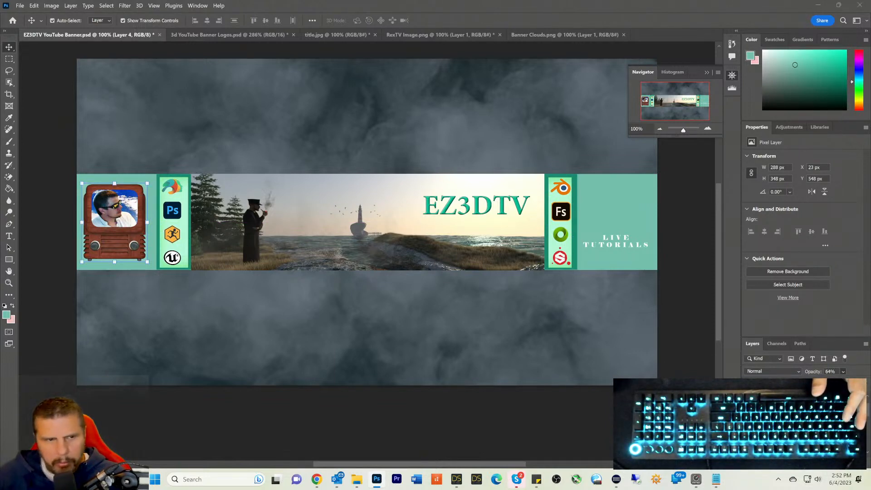
Step: Set the opacity of the television layer to 86% and deselect it
key("5")
key("3")
key("5")
key("8")
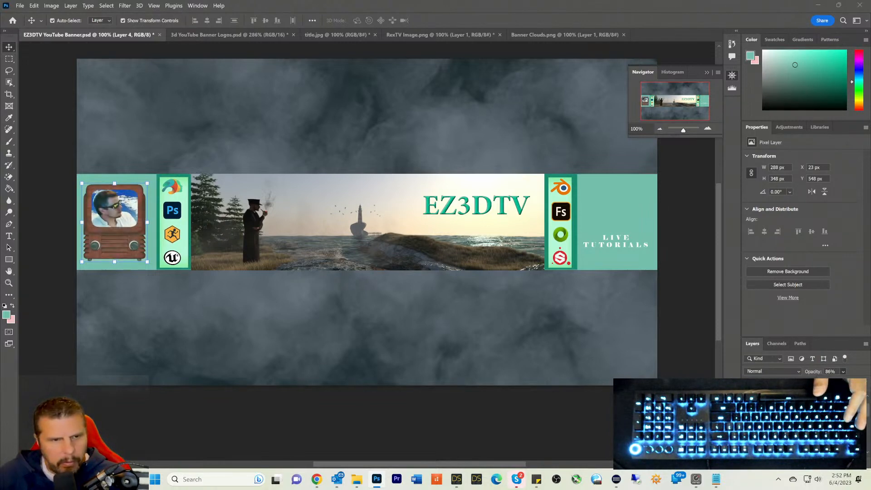
left_click(45, 265)
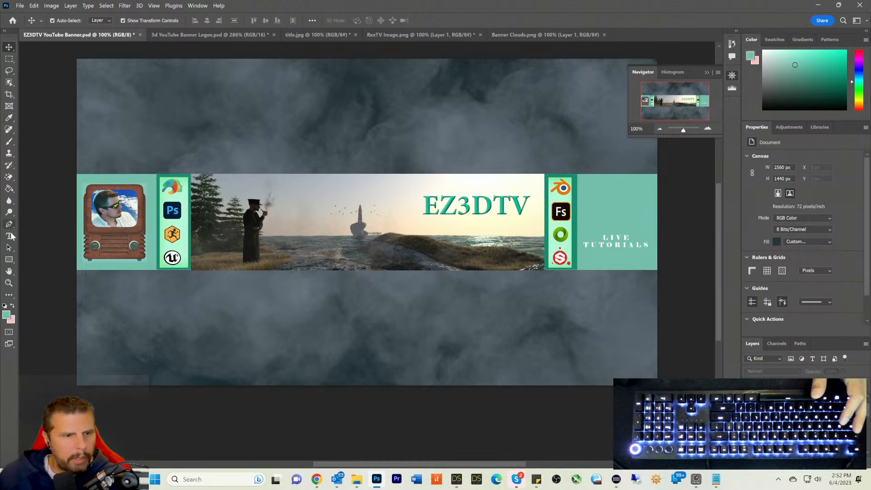
Step: Draw a rectangle shape of about 2559 by 424 px over the whole banner strip and remove its fill
left_click(10, 260)
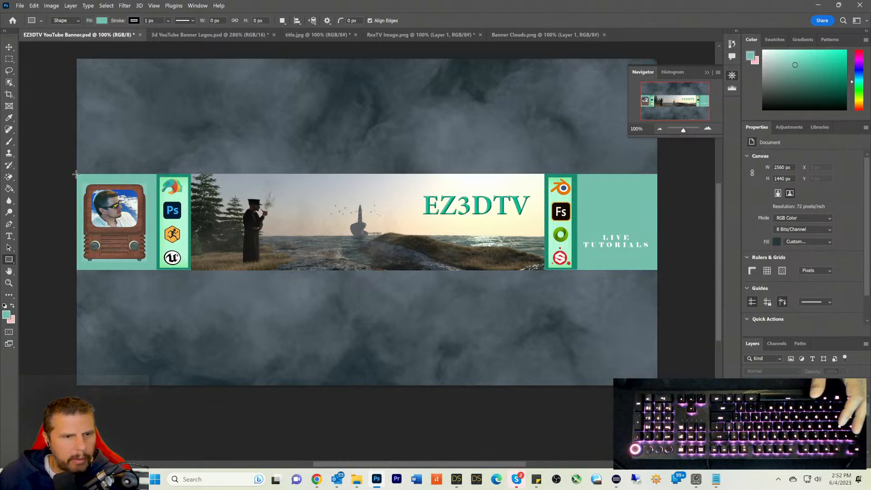
left_click_drag(76, 174, 657, 270)
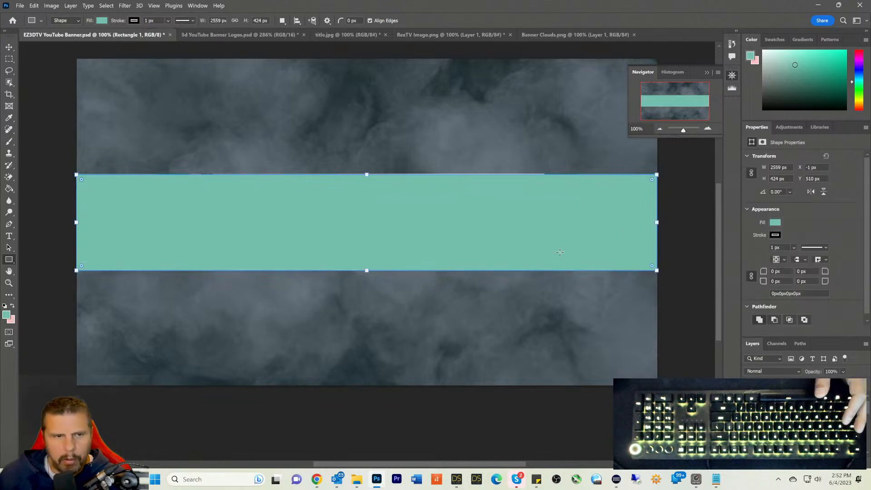
left_click(776, 223)
left_click(750, 239)
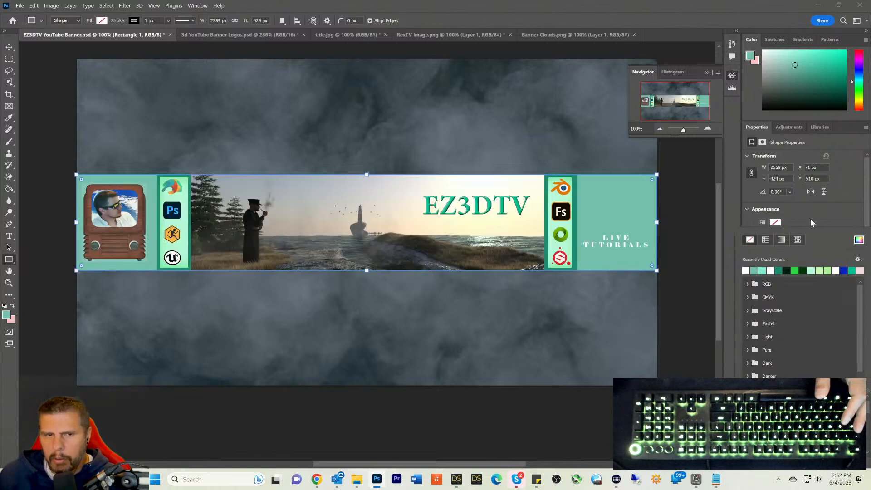
scroll(810, 217, "down", 1)
left_click(797, 212)
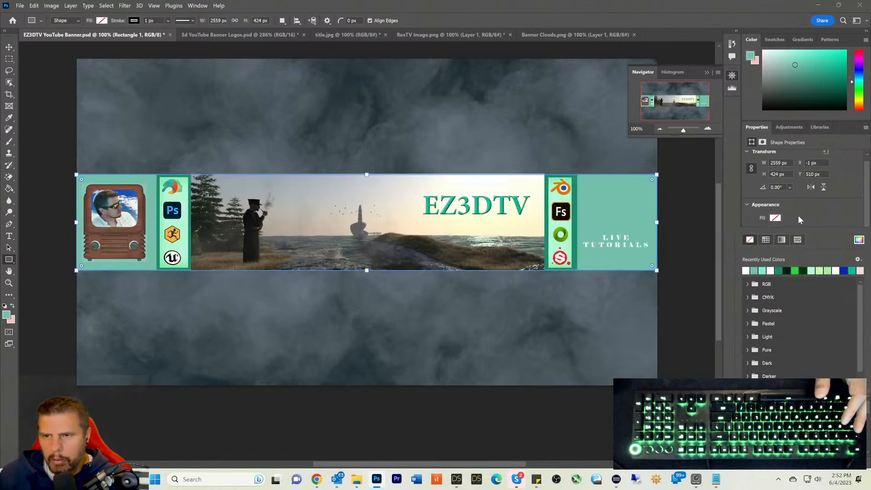
Step: Give the rectangle a light green stroke from the recently used colors and a stroke width of about 2.51 px
left_click(774, 231)
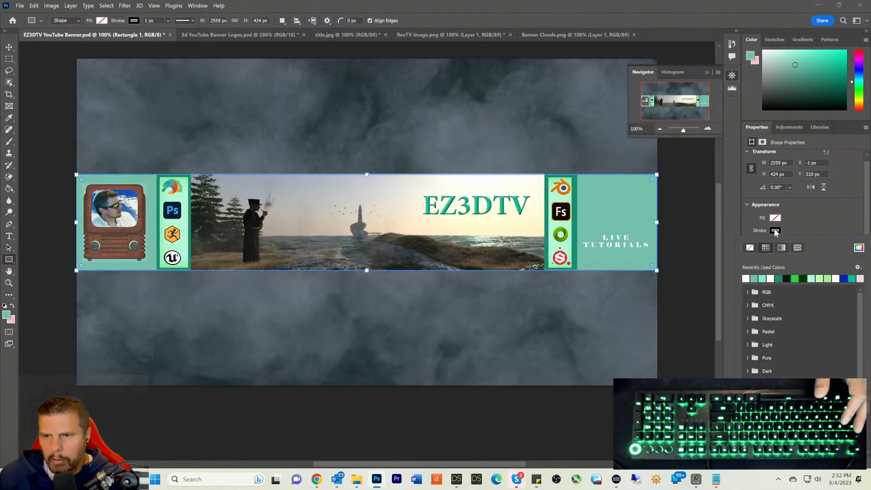
left_click(819, 278)
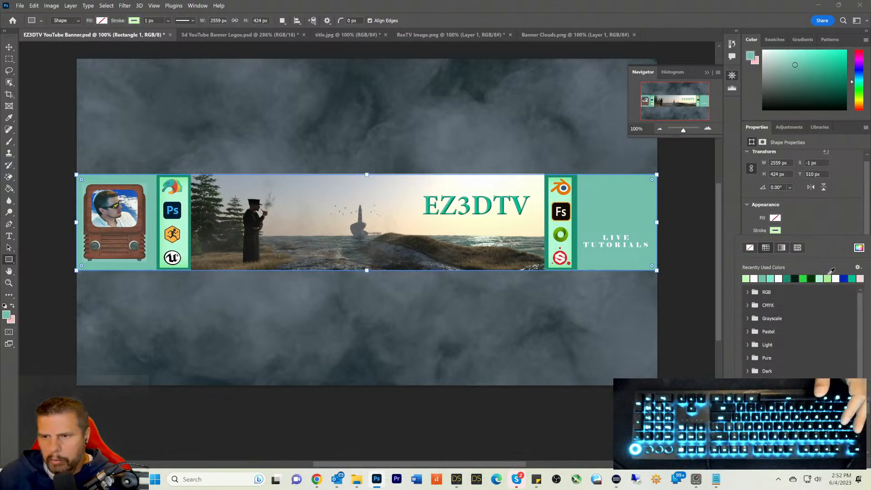
left_click(828, 276)
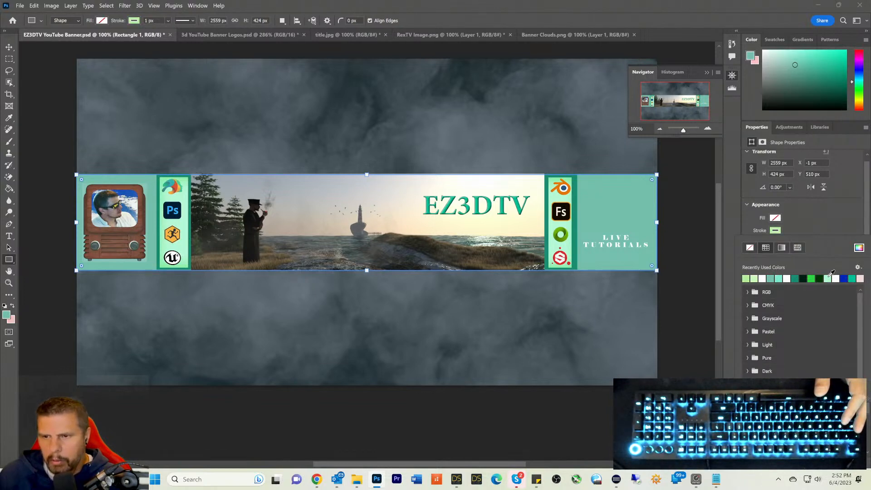
left_click(812, 210)
left_click(793, 242)
left_click_drag(801, 254, 801, 254)
left_click(810, 206)
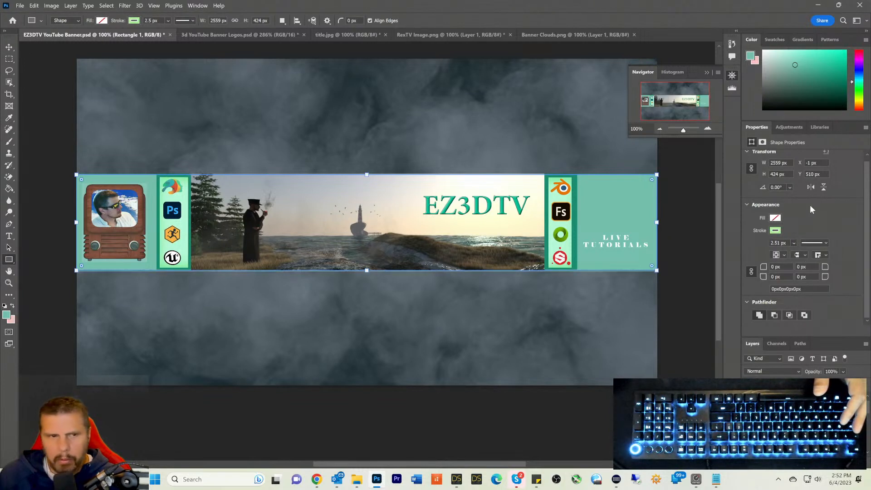
Step: Resize the rectangle to about 2560 by 425 px to fit the banner strip and widen its stroke to about 8.28 px
left_click_drag(76, 176, 76, 175)
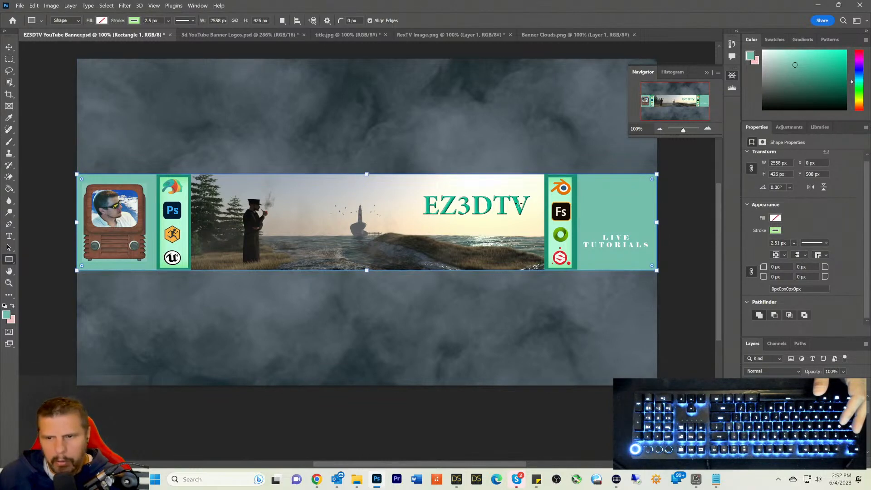
left_click_drag(657, 270, 658, 271)
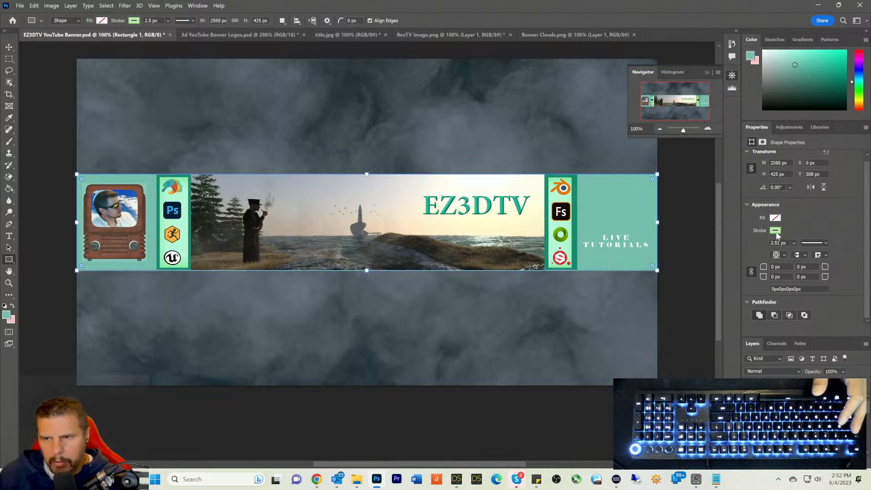
left_click(793, 243)
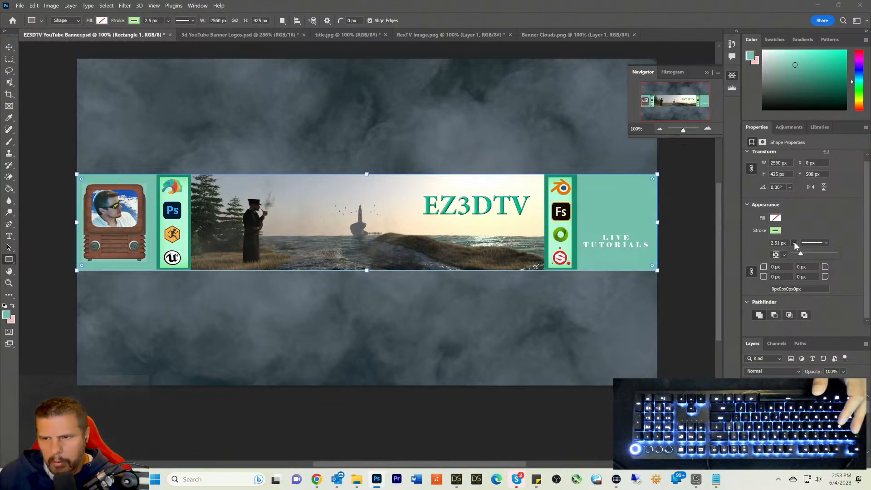
mouse_move(798, 251)
left_mouse_down()
mouse_move(816, 259)
mouse_move(809, 254)
left_mouse_up()
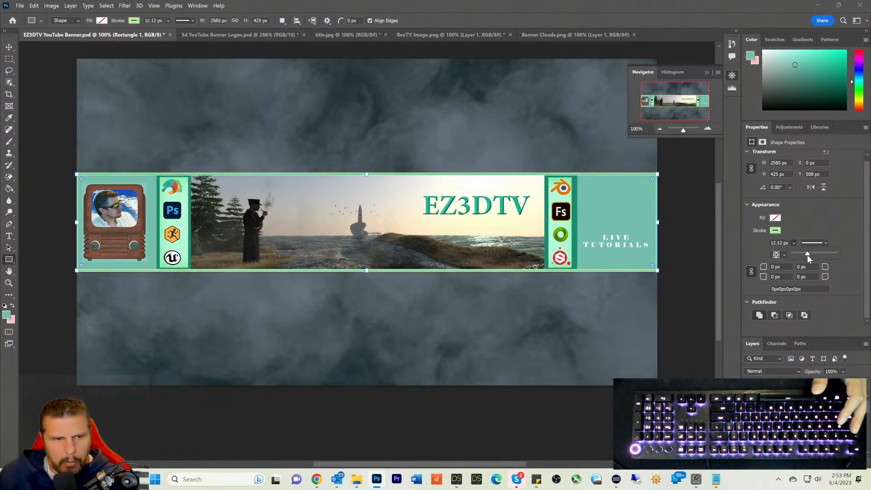
left_click_drag(807, 254, 804, 255)
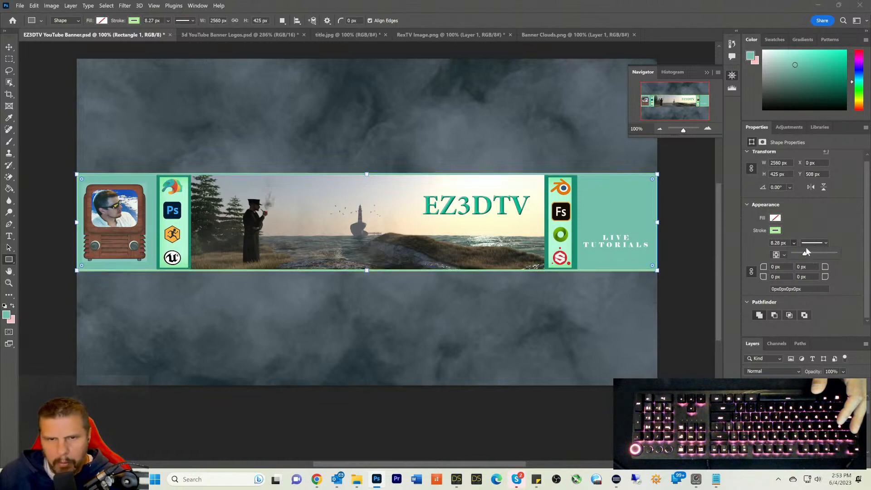
left_click(9, 59)
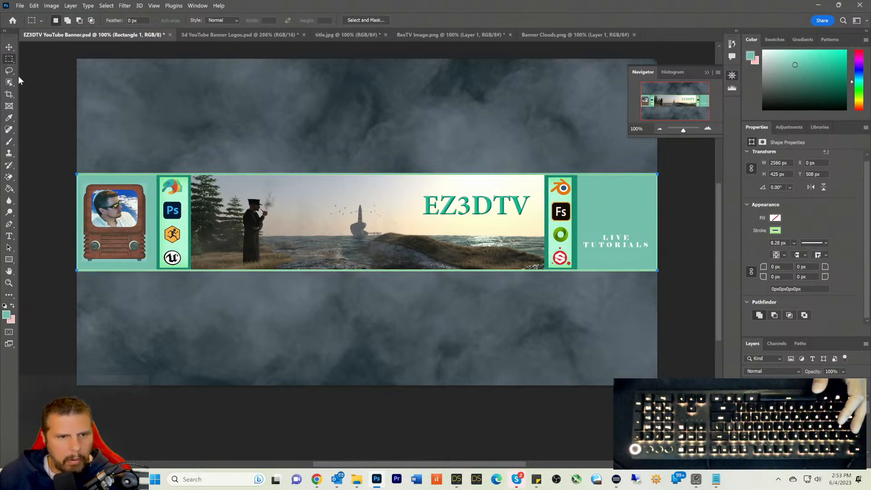
Step: Apply a Bevel & Emboss and a Stroke layer style to the light green outline rectangle around the banner strip
left_click(9, 46)
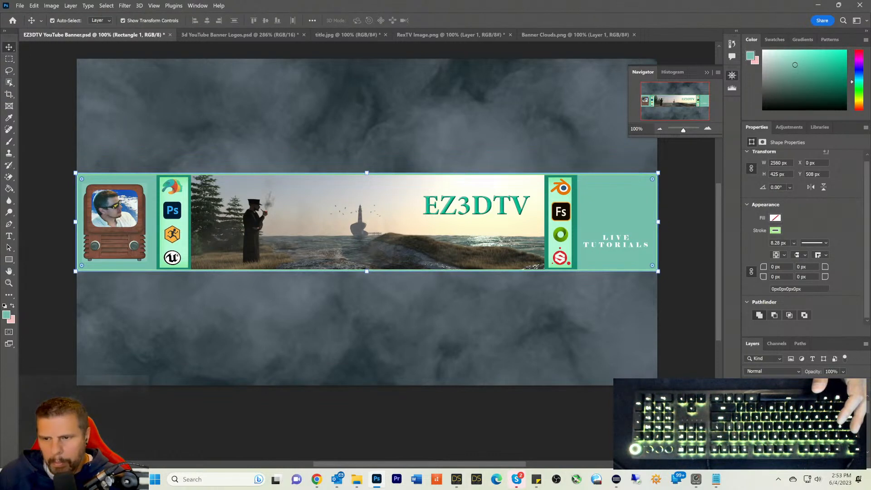
left_click(792, 422)
left_click(43, 159)
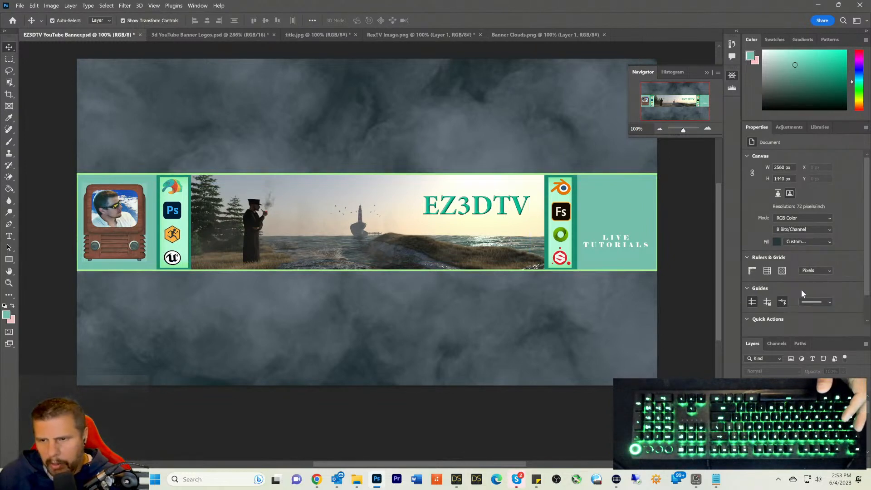
left_click(794, 403)
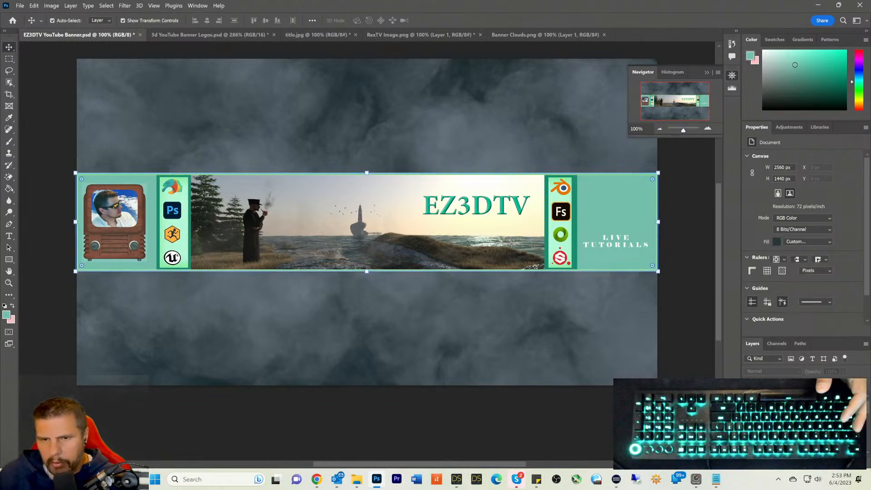
left_click(71, 5)
mouse_move(86, 90)
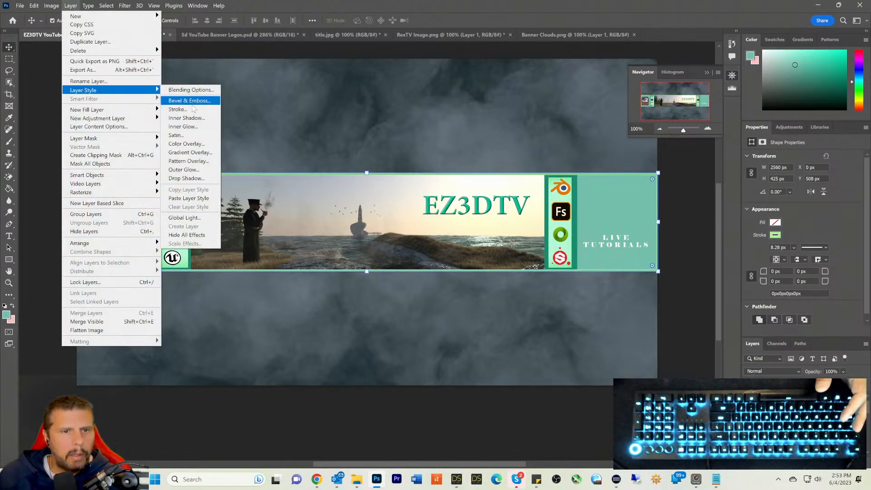
left_click(190, 100)
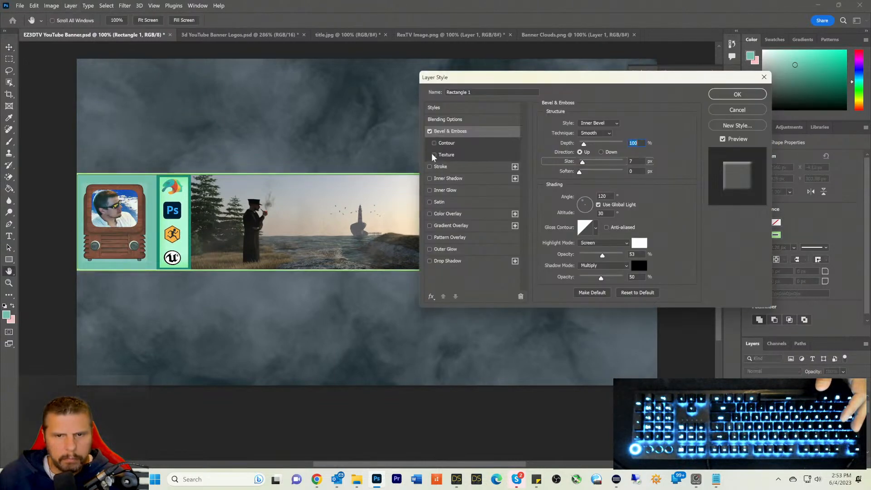
left_click(431, 167)
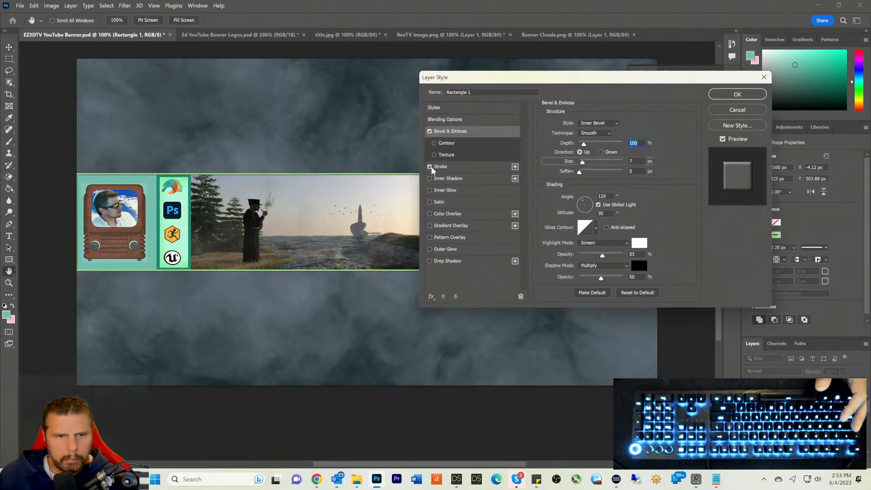
left_click(730, 97)
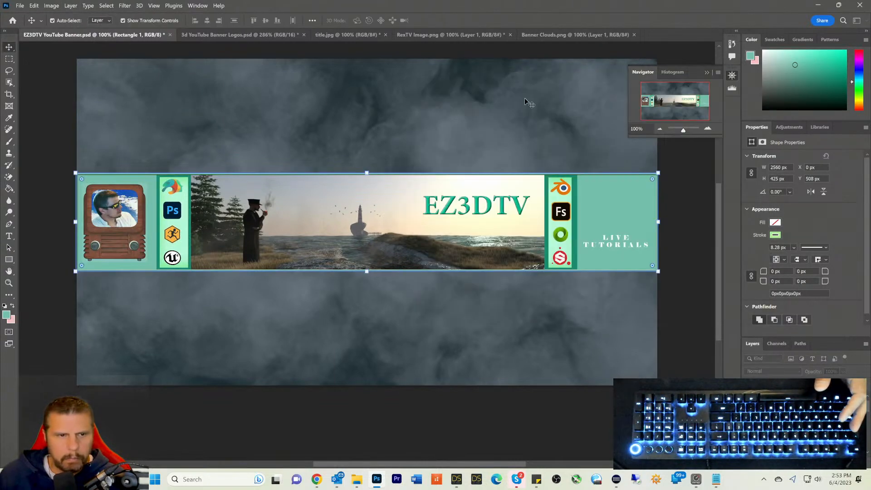
Step: Set the opacity of the television layer to 93%
left_click(9, 59)
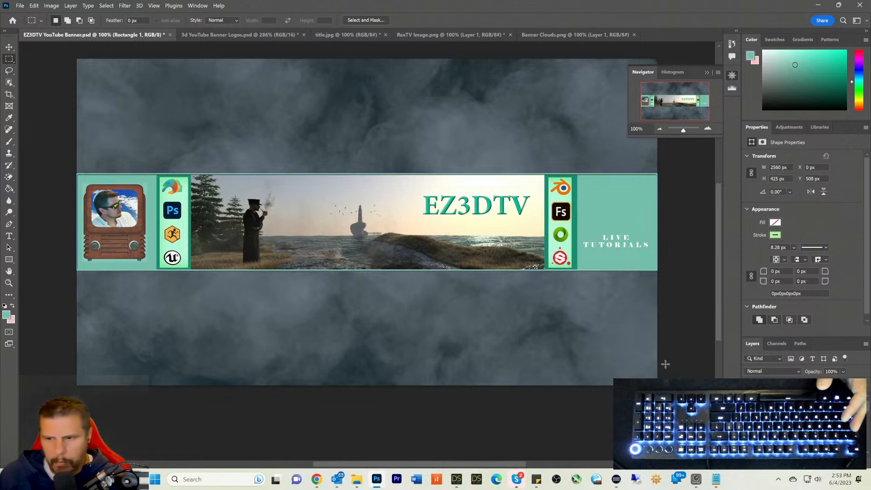
left_click(794, 408)
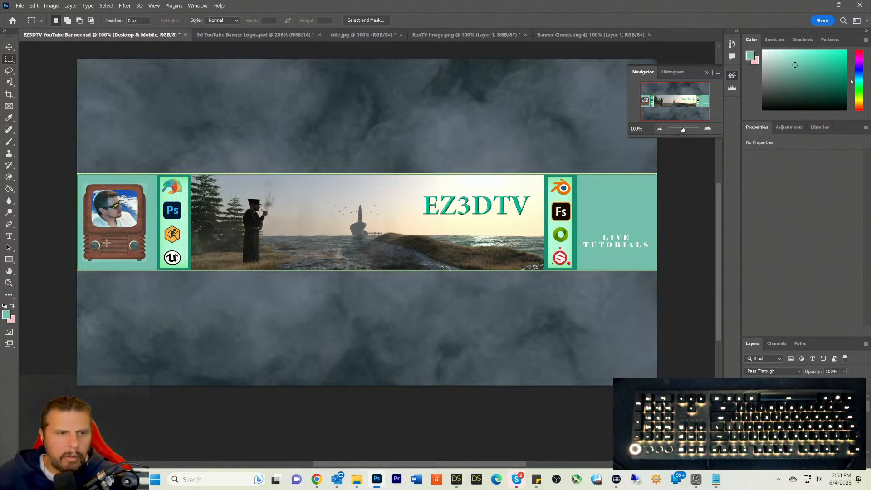
left_click(9, 47)
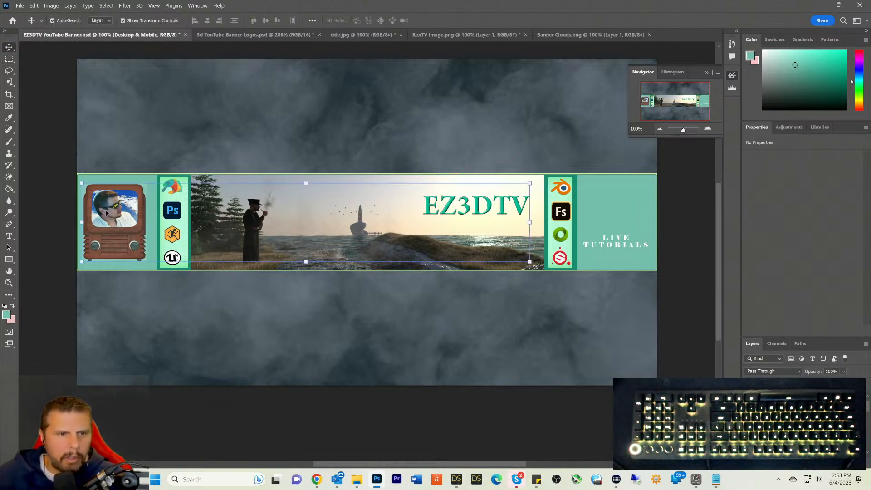
left_click(122, 244)
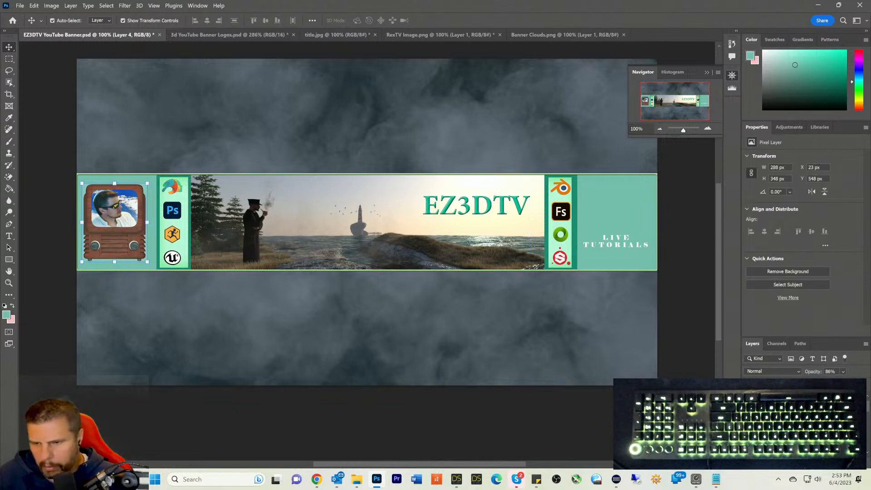
left_click(844, 371)
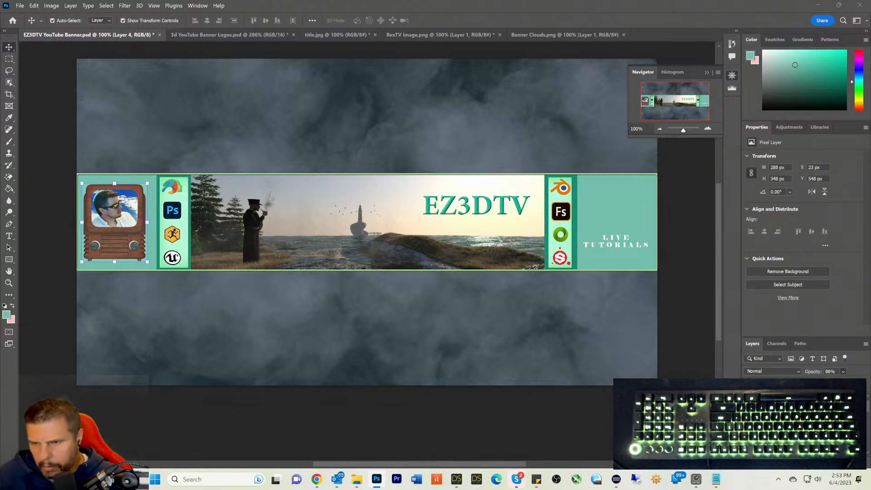
left_click_drag(839, 382, 840, 382)
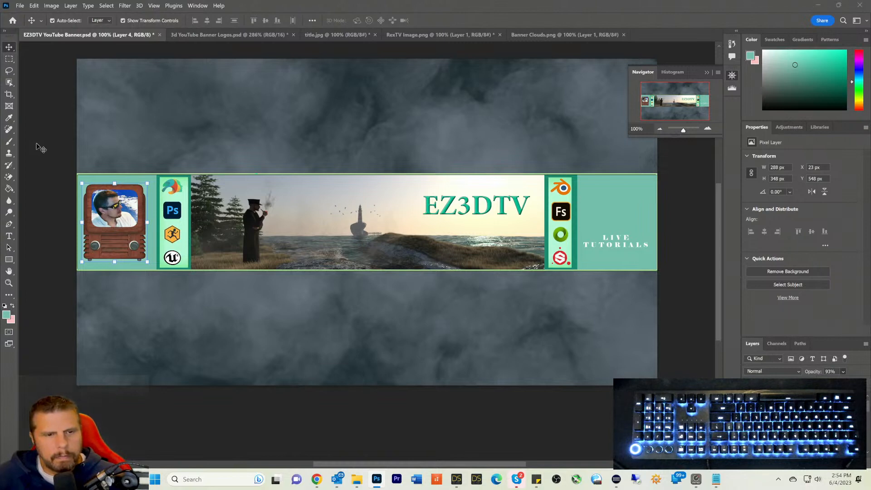
left_click(16, 58)
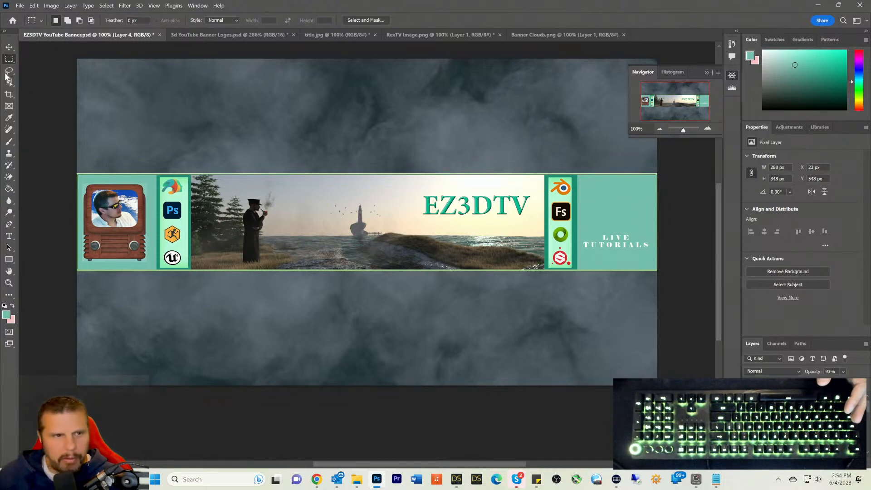
Step: Fill the teal background strip layer, Desktop Max - 2560 x 423, with the dark green #0d5c49
left_click(8, 47)
left_click(603, 206)
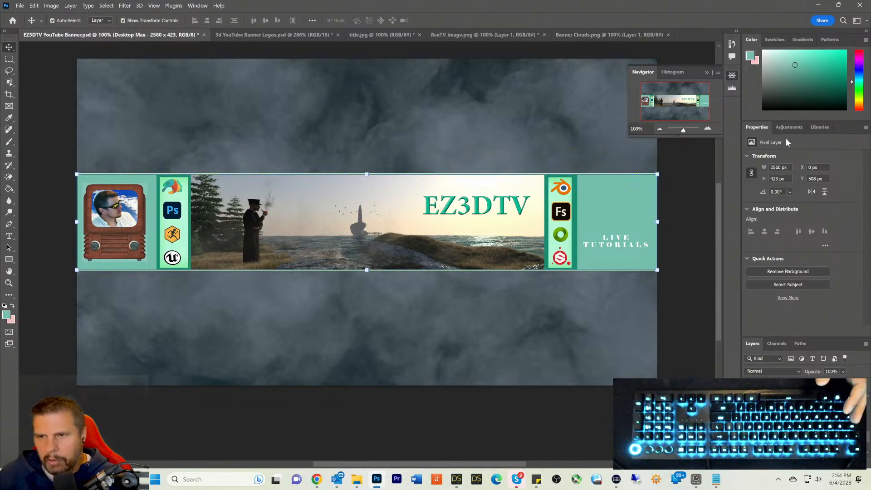
mouse_move(793, 67)
left_mouse_down()
mouse_move(811, 81)
mouse_move(798, 68)
left_mouse_up()
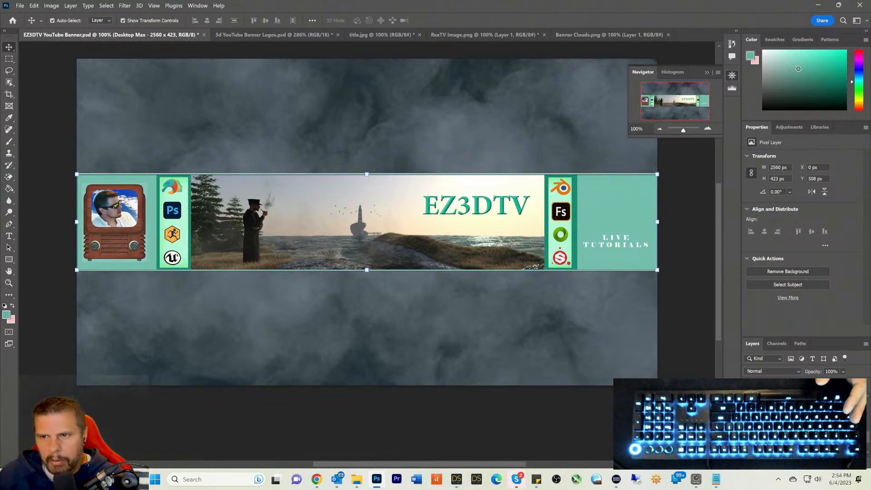
scroll(843, 233, "up", 4)
scroll(843, 233, "down", 7)
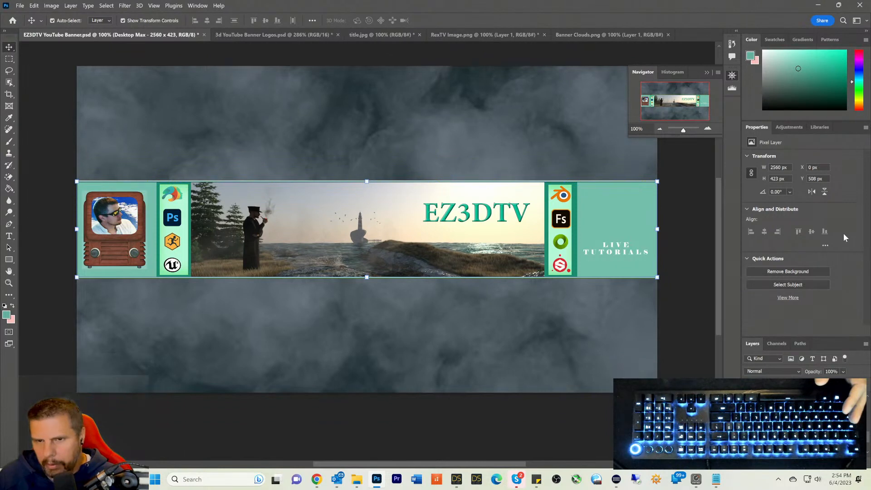
scroll(849, 267, "up", 2)
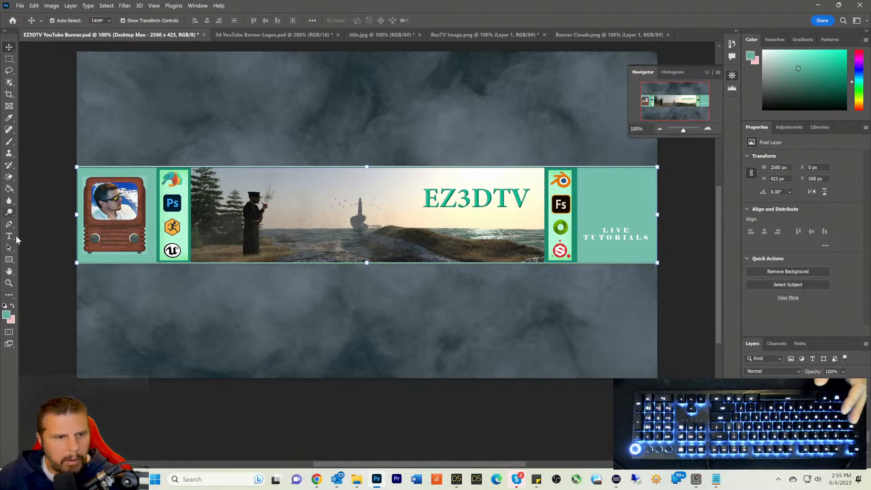
left_click(6, 314)
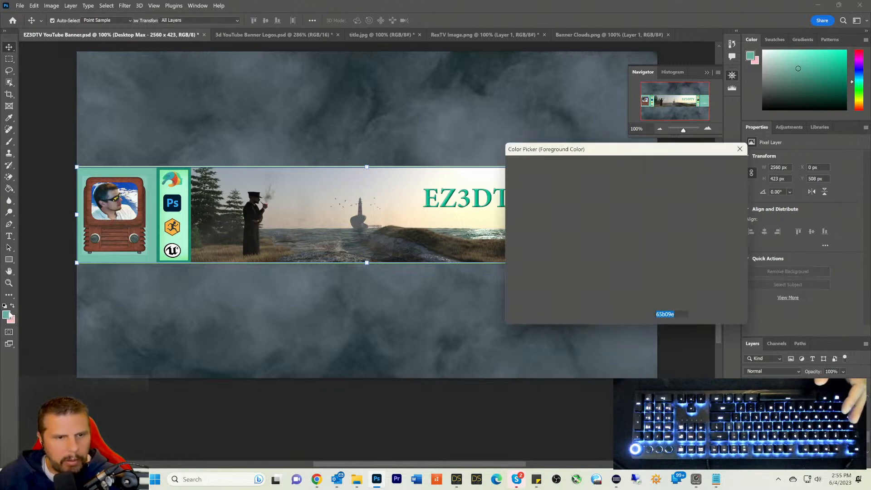
left_click(589, 244)
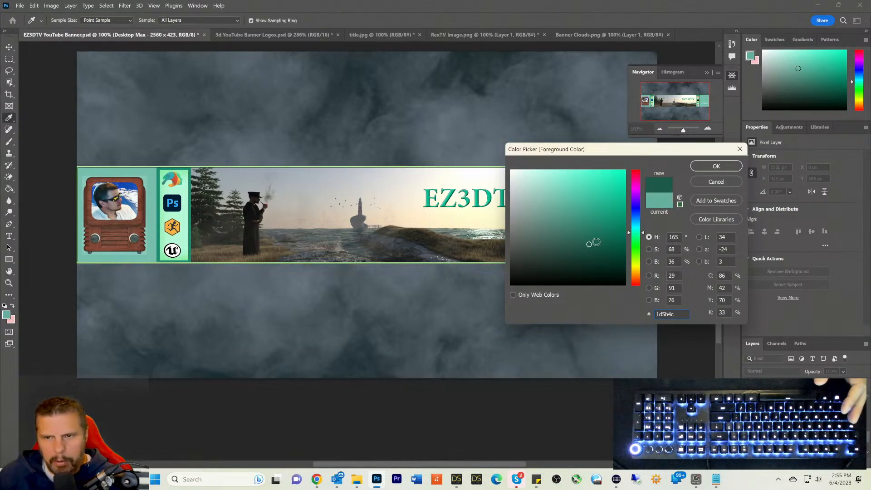
left_click(609, 243)
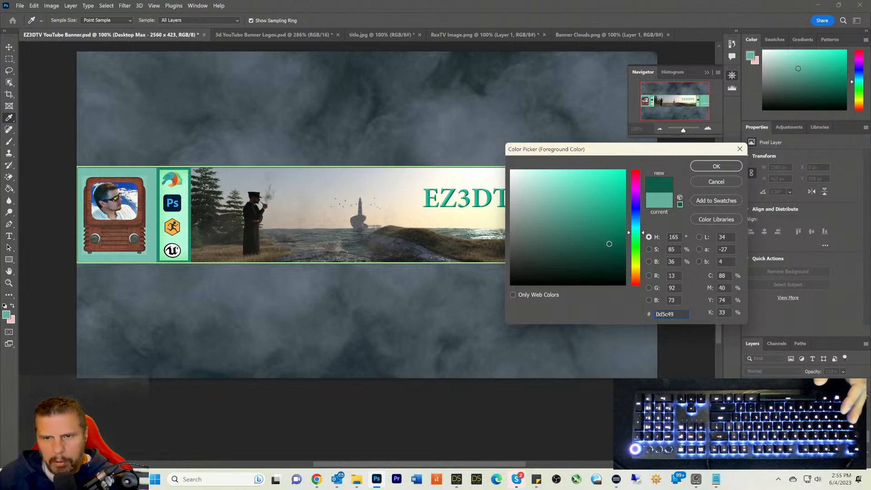
left_click(713, 167)
key("v")
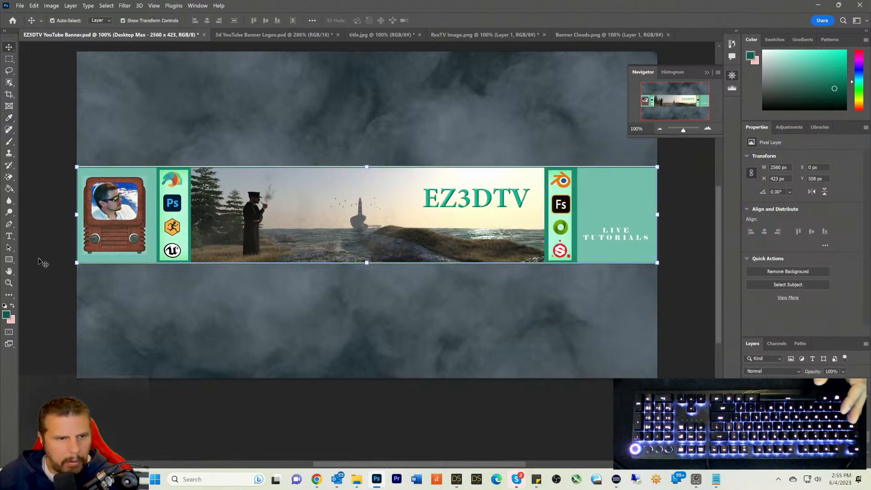
left_click(9, 188)
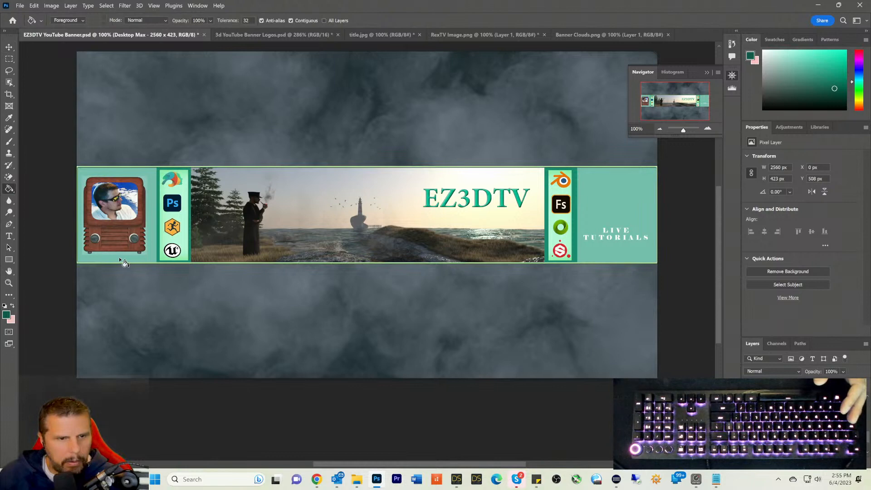
left_click(122, 262)
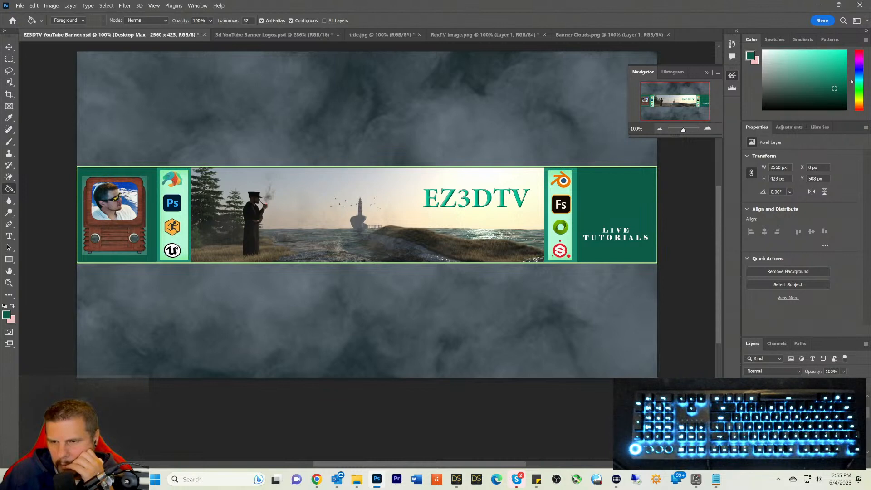
Step: Fill the leftover teal area around the television on its own layer with the same dark green
left_click(798, 422)
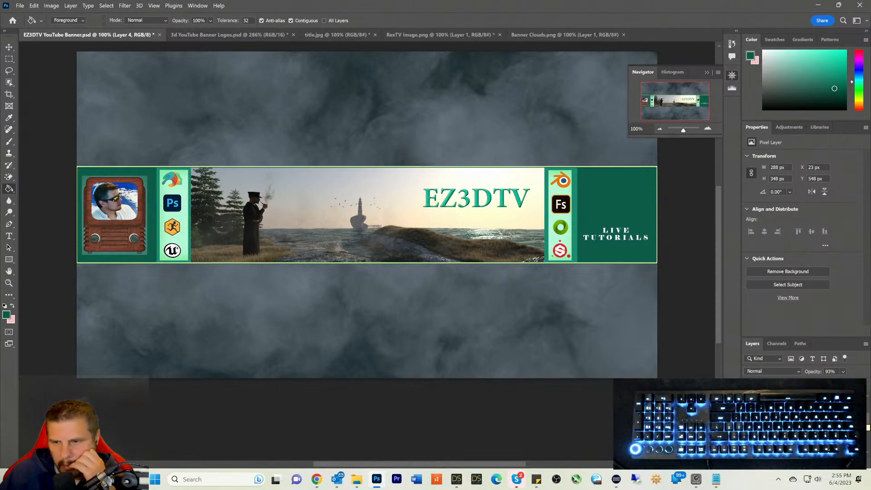
left_click(798, 422)
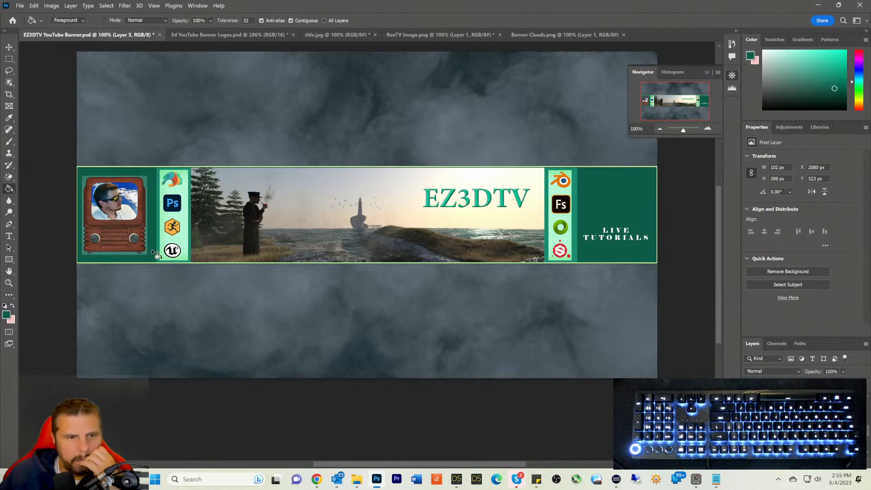
left_click(9, 46)
left_click(87, 201)
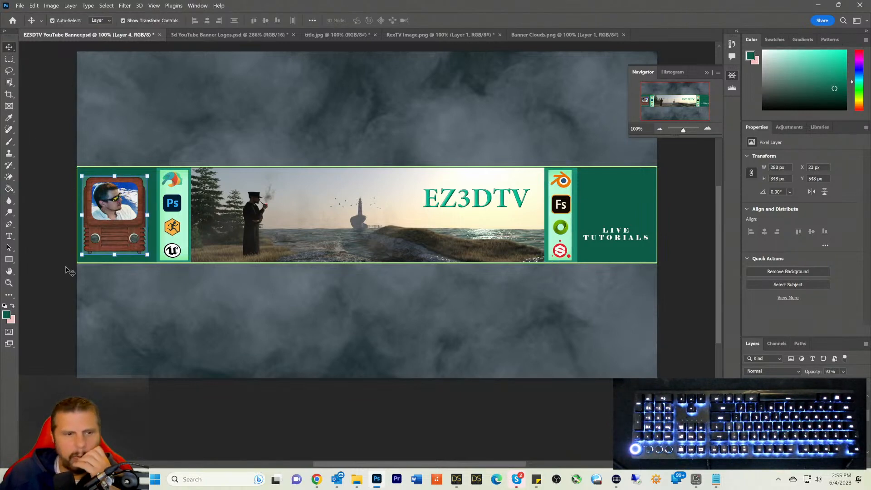
left_click(6, 189)
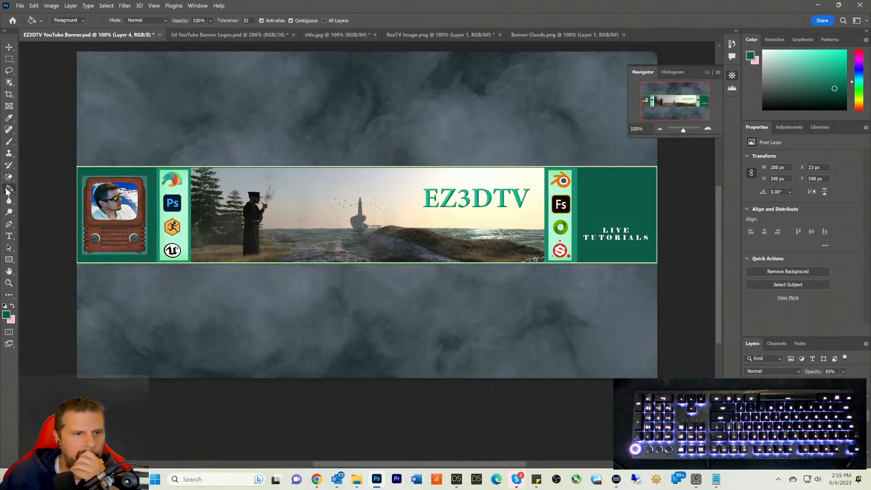
left_click(86, 182)
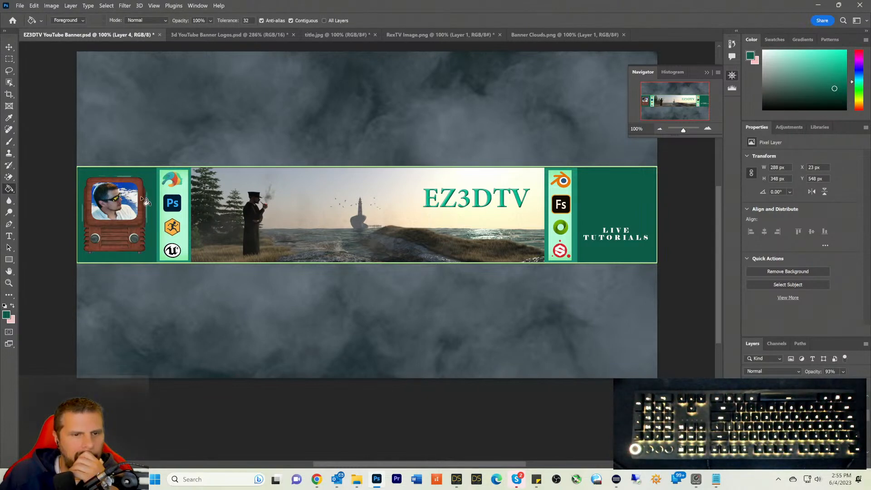
Step: Fill the remaining light slivers on both sides of the television with the dark green
left_click_drag(684, 132, 686, 131)
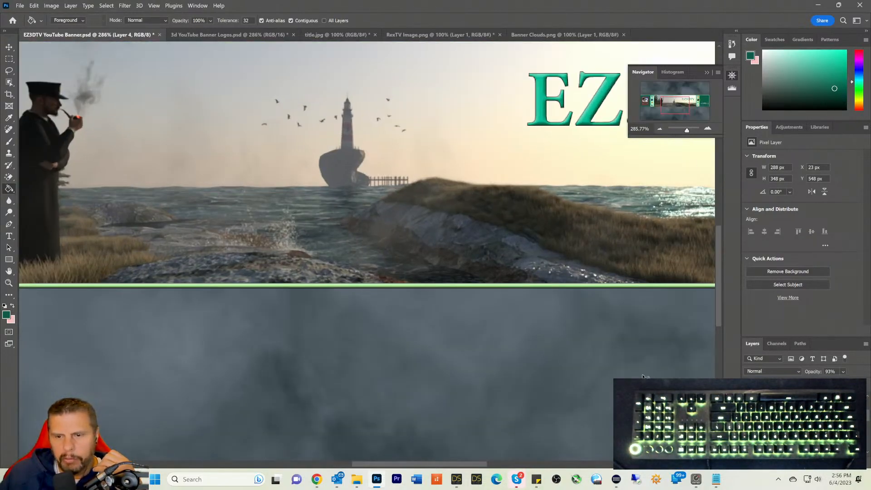
left_click_drag(463, 467, 323, 468)
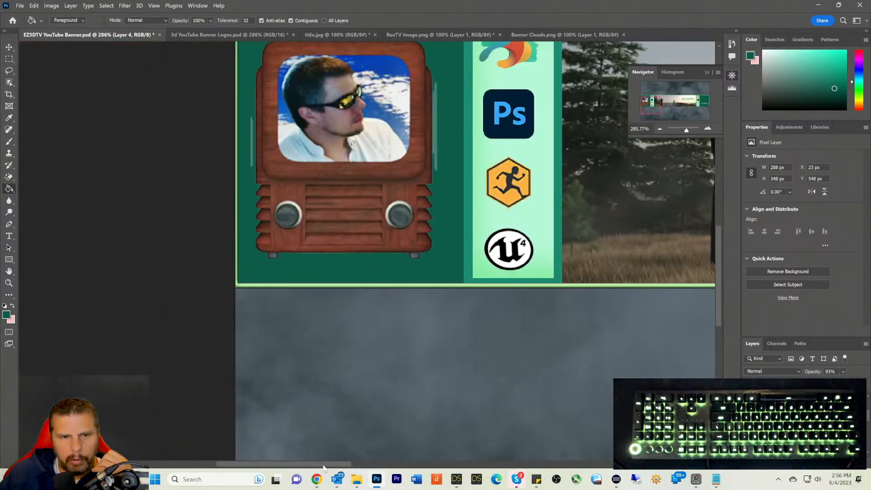
left_click(251, 157)
left_click(434, 133)
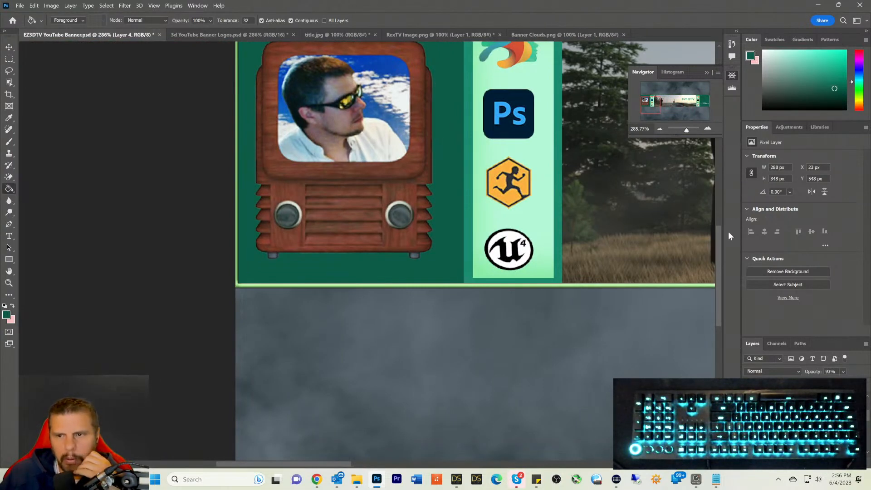
Step: Inspect the dark green fill around the television up close, and view the whole banner centered
left_click_drag(719, 242, 717, 226)
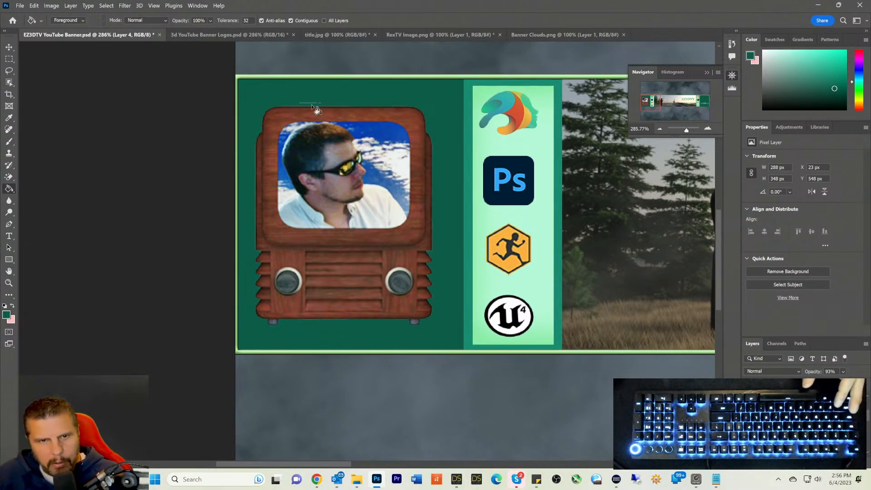
left_click_drag(682, 131, 690, 132)
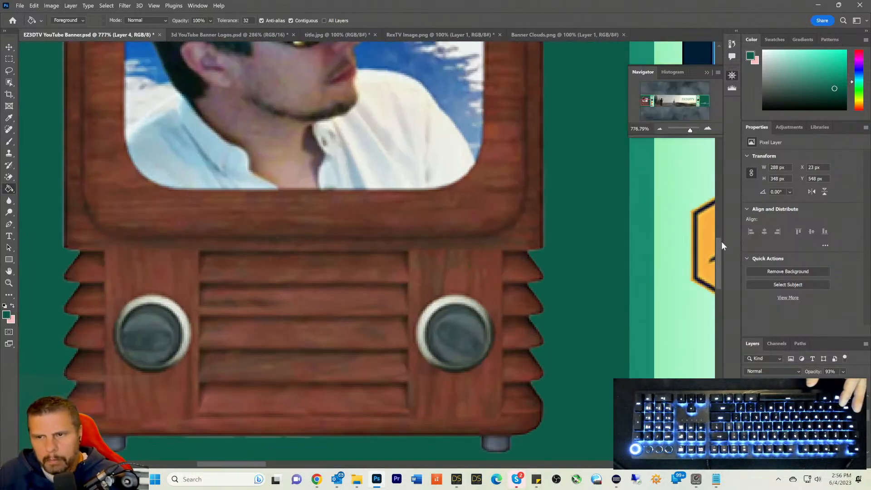
left_click_drag(720, 243, 717, 198)
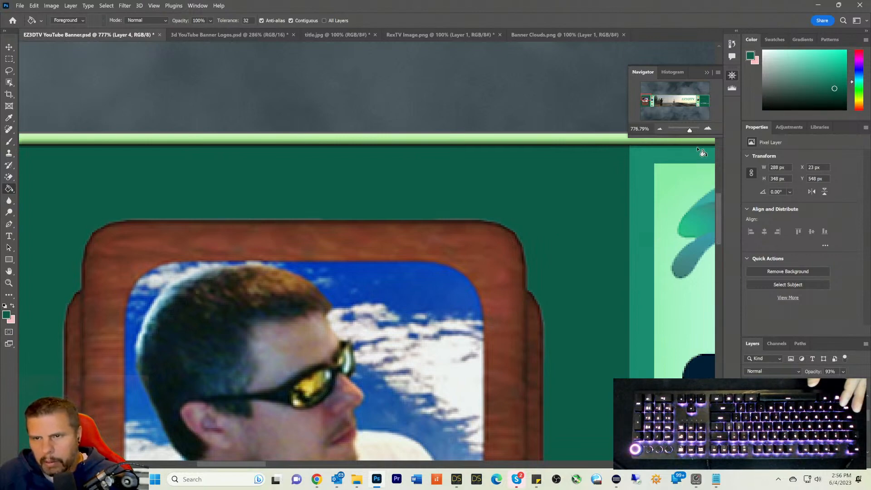
left_click_drag(690, 131, 681, 133)
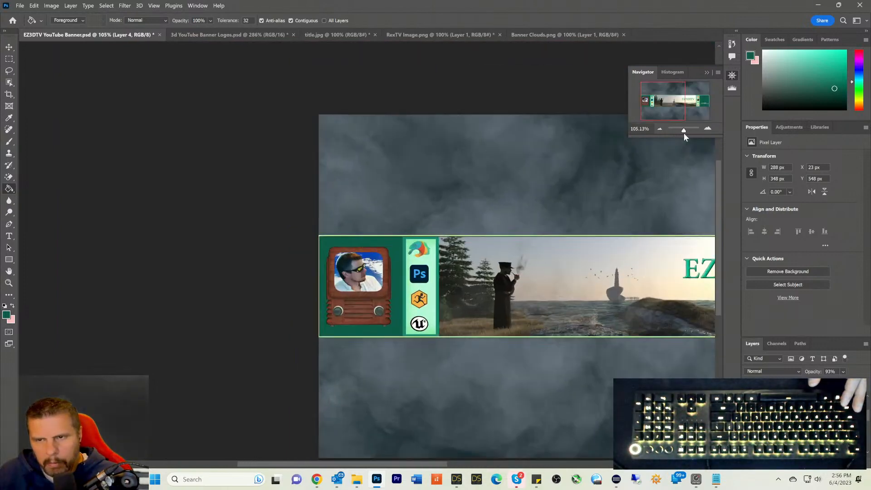
mouse_move(718, 171)
left_mouse_down()
mouse_move(716, 162)
mouse_move(715, 178)
left_mouse_up()
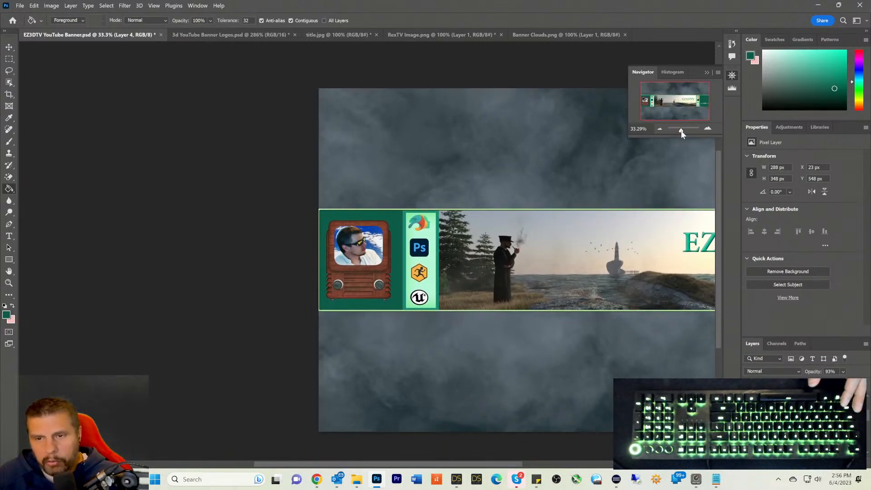
left_click_drag(684, 130, 683, 132)
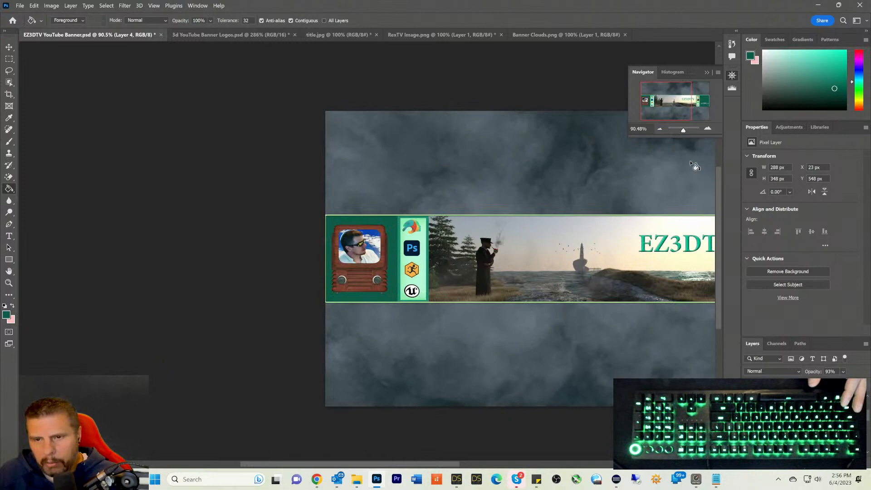
left_click(667, 106)
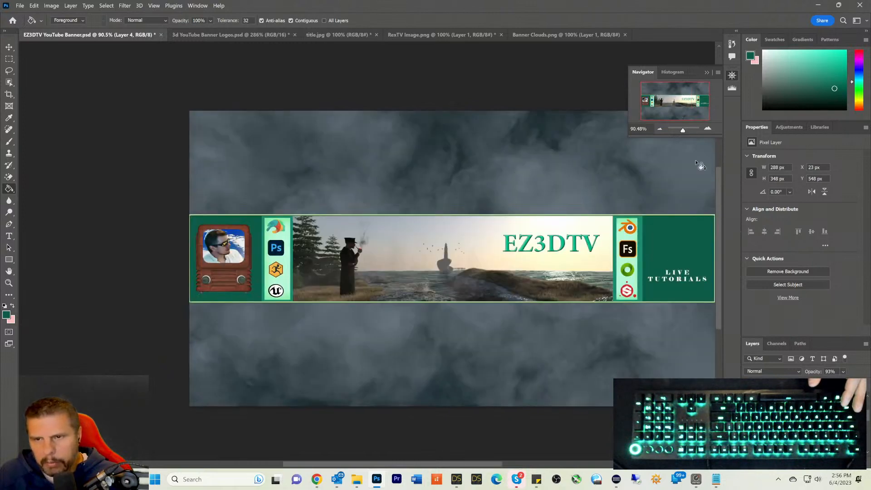
left_click_drag(454, 464, 477, 467)
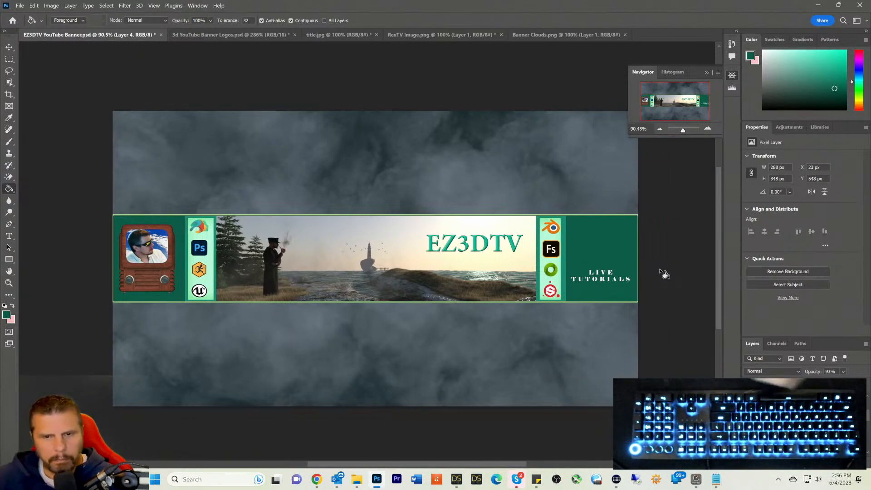
Step: Change the color of the EZ3DTV title text to the blue #26b4d8
left_click(9, 47)
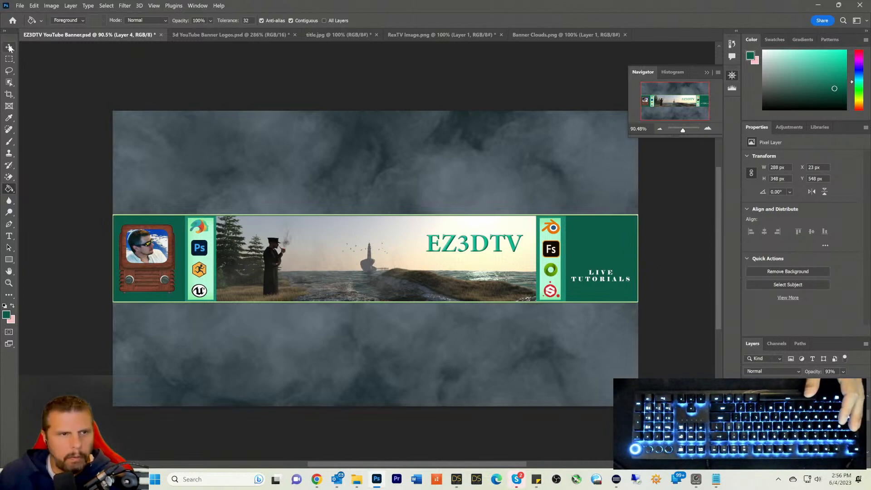
left_click(451, 247)
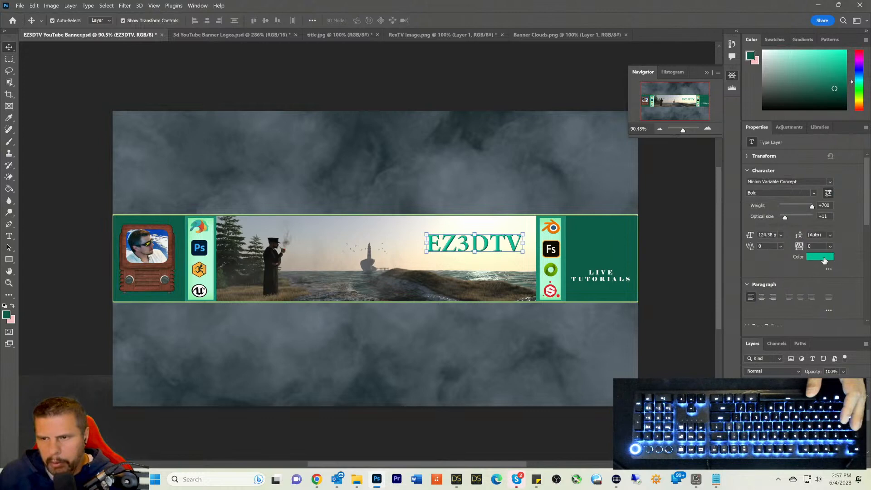
left_click(824, 257)
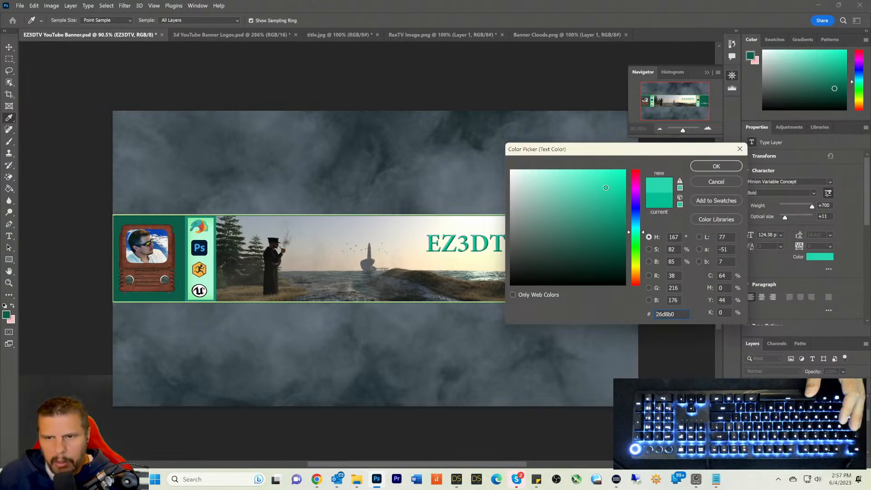
left_click(640, 222)
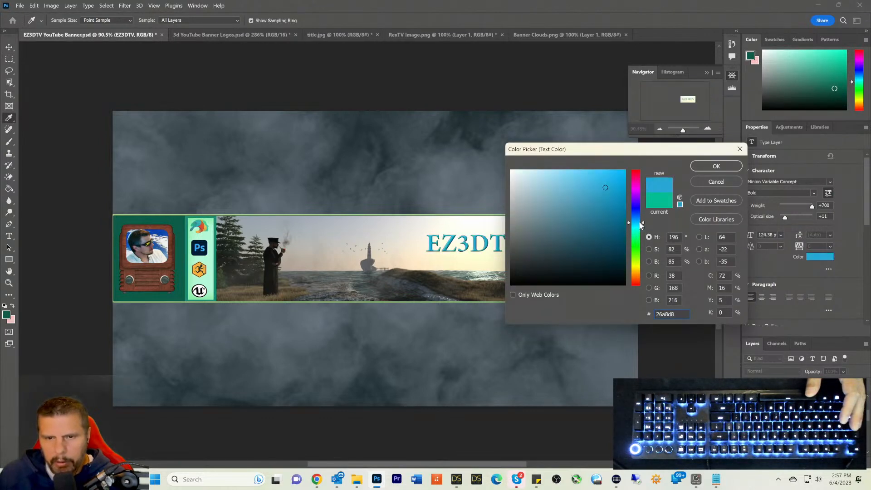
left_click_drag(640, 222, 640, 224)
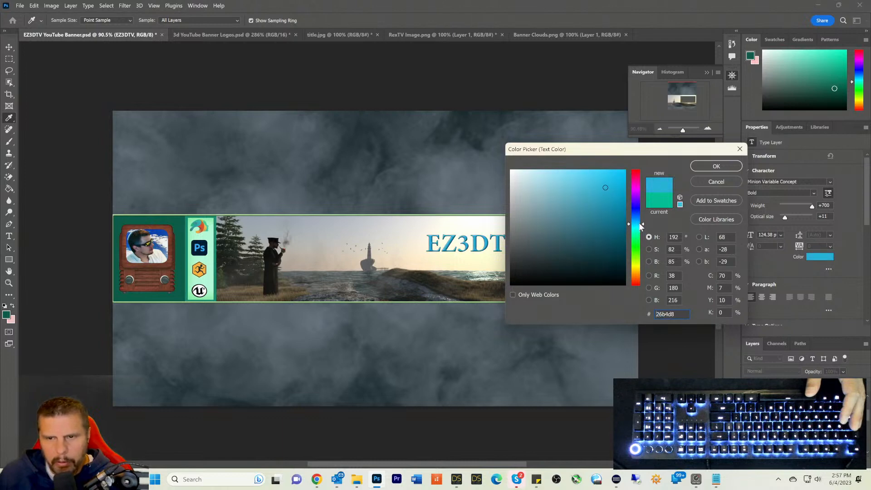
left_click(715, 166)
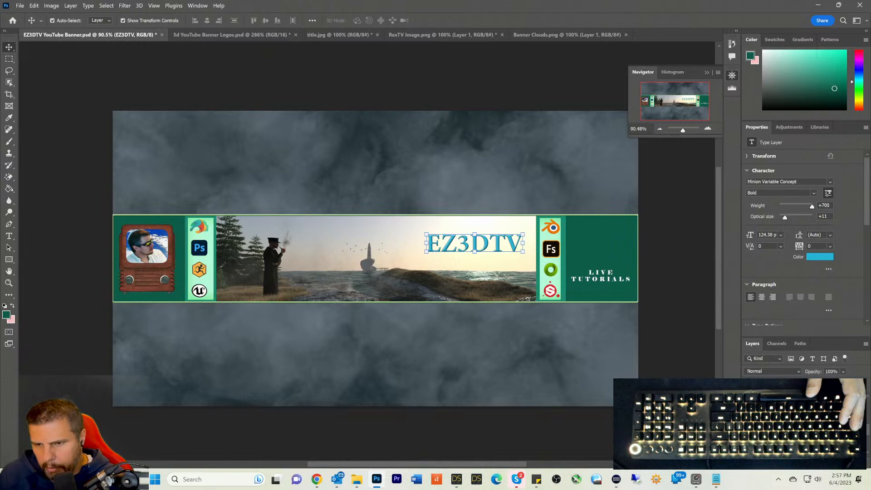
Step: Select the rectangle outlining the banner strip and recolor its stroke with the blue of the EZ3DTV title
left_click(594, 303)
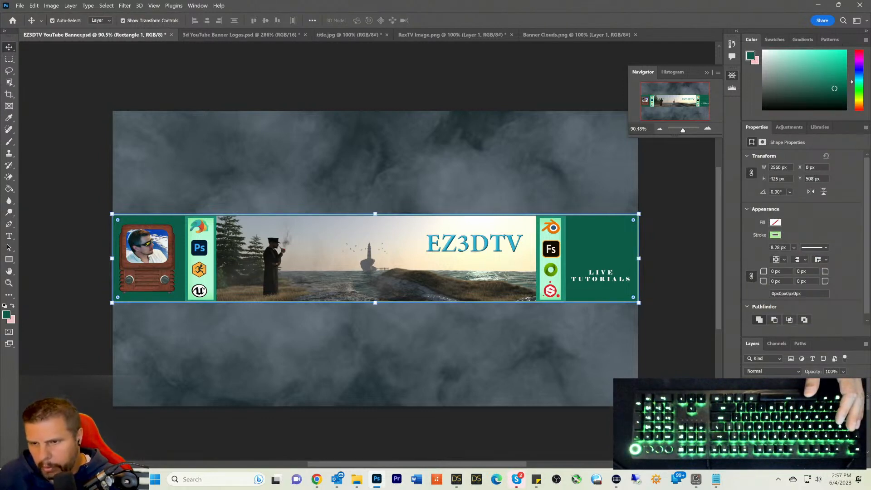
left_click(775, 235)
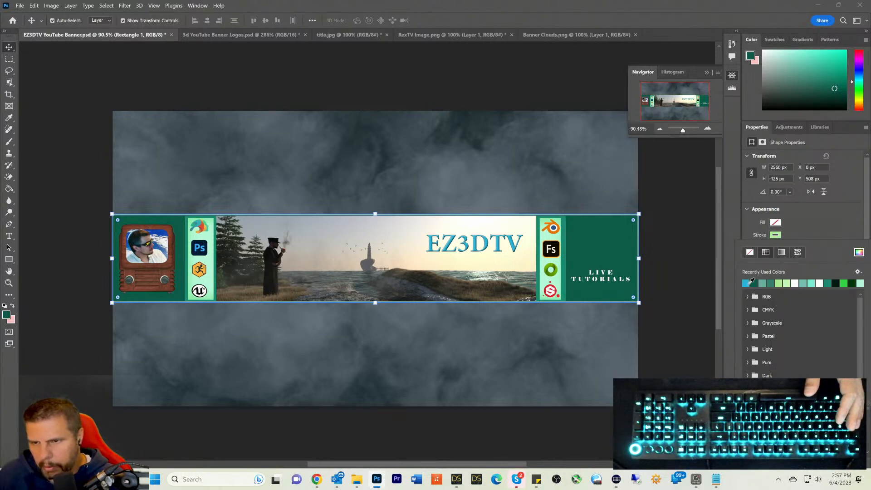
left_click(746, 283)
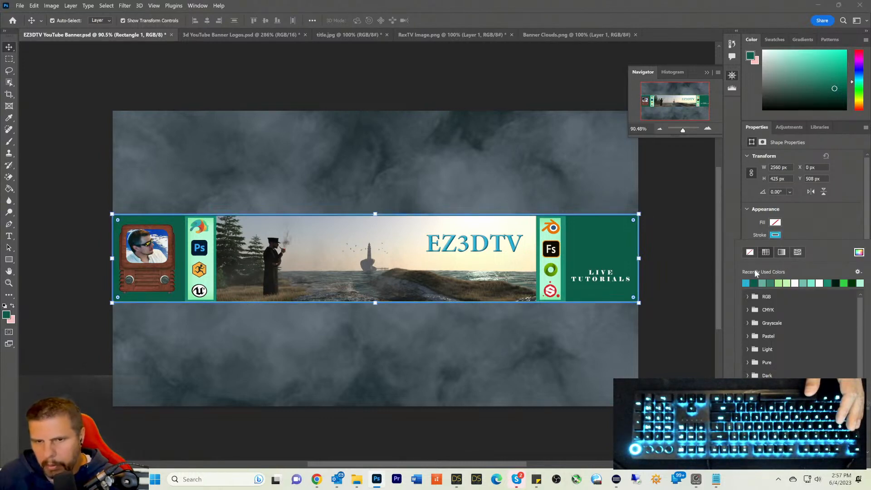
left_click(9, 59)
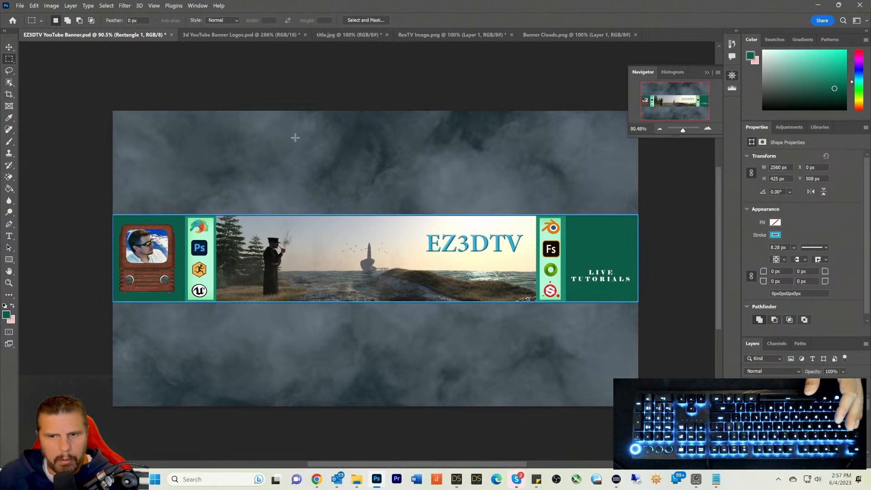
left_click(10, 48)
left_click(9, 59)
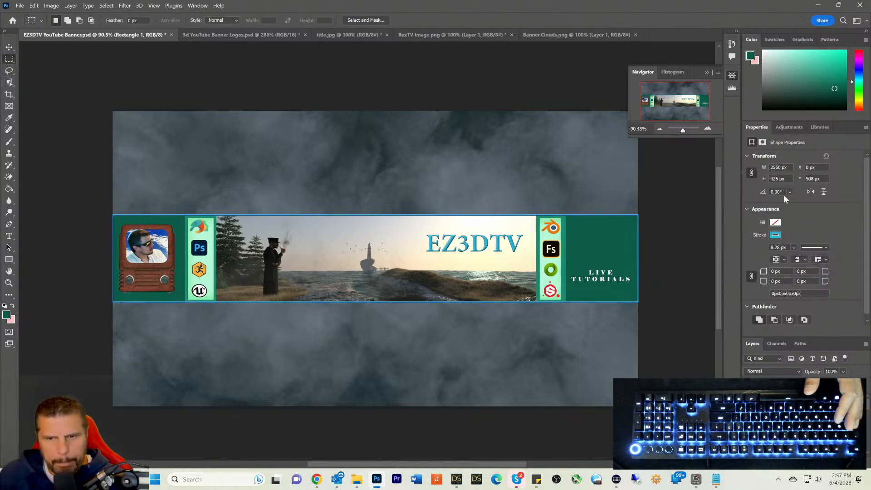
Step: Try a light muted green and a darker teal green from the recently used colors on the banner outline's stroke
left_click(775, 235)
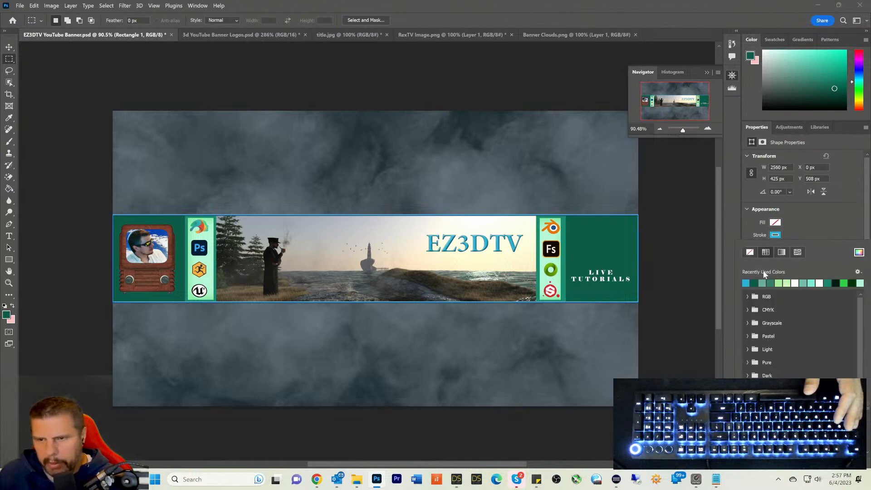
left_click(763, 282)
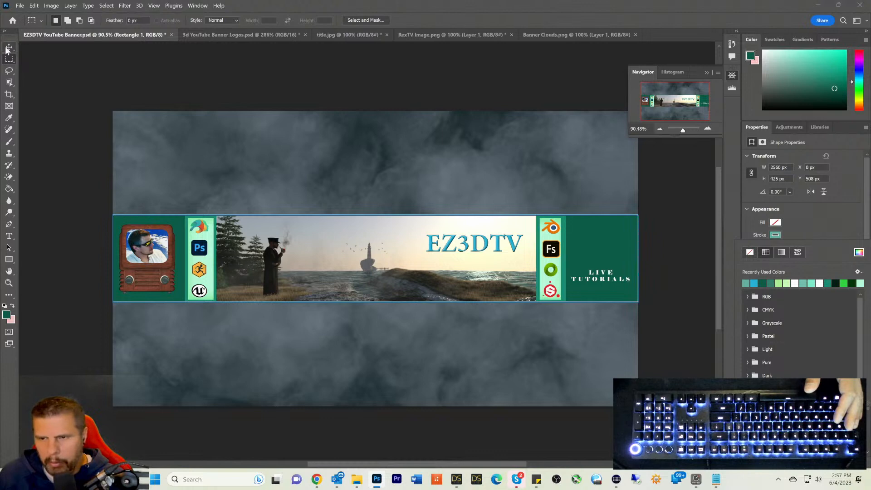
left_click(8, 48)
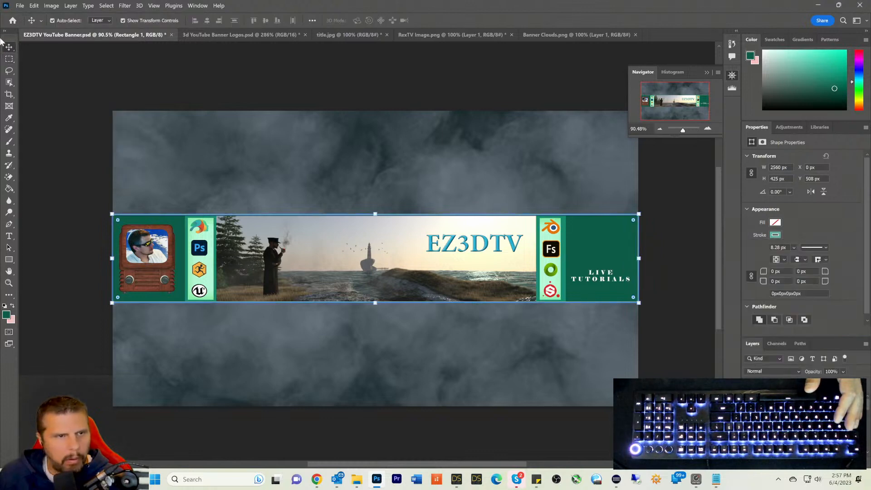
left_click(8, 60)
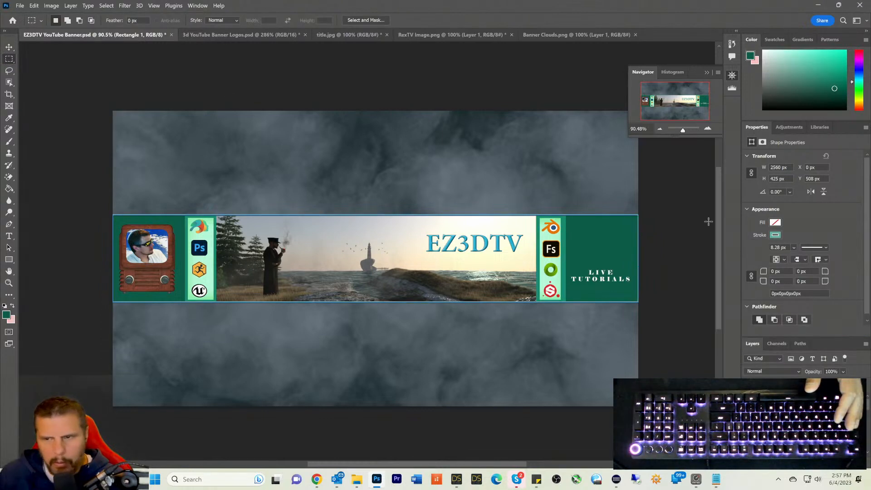
left_click(775, 235)
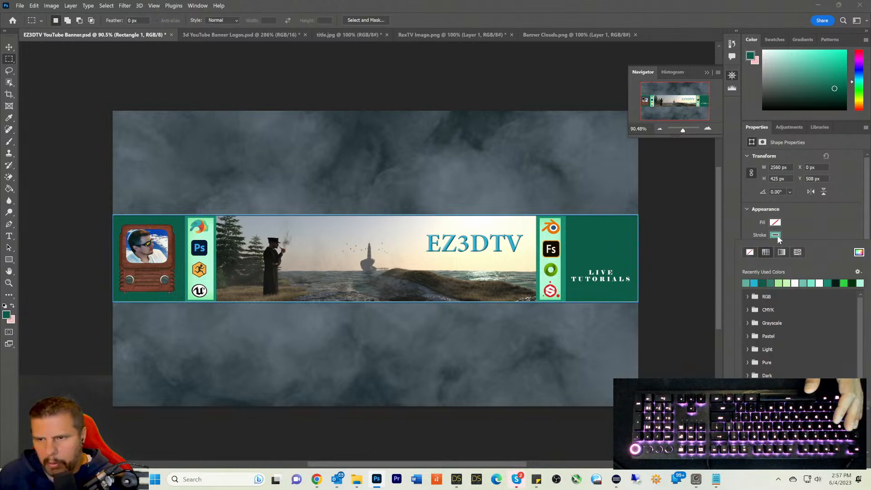
left_click(828, 283)
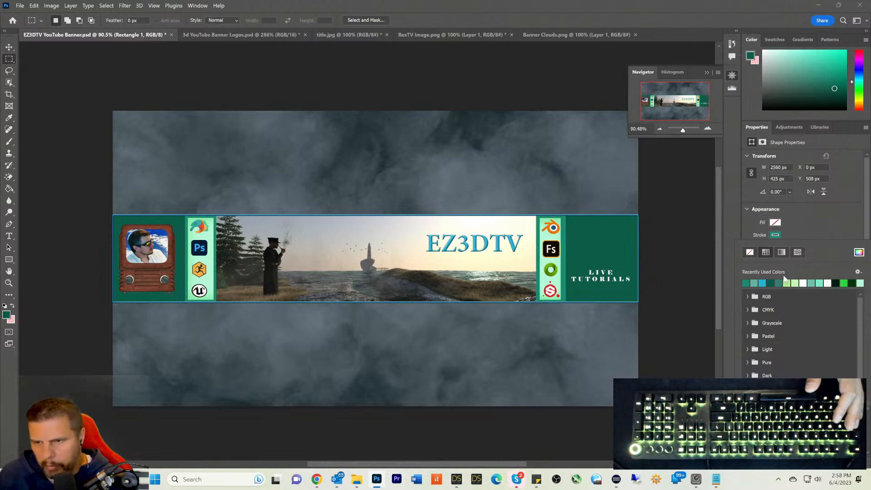
left_click(775, 236)
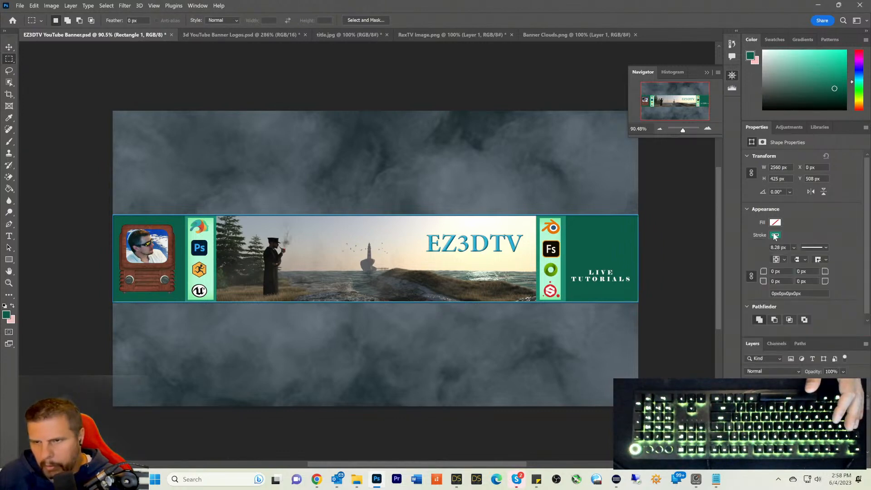
Step: Set the banner outline's stroke to the custom green #16bb6b
left_click(775, 235)
left_click(859, 253)
left_click_drag(610, 214, 612, 200)
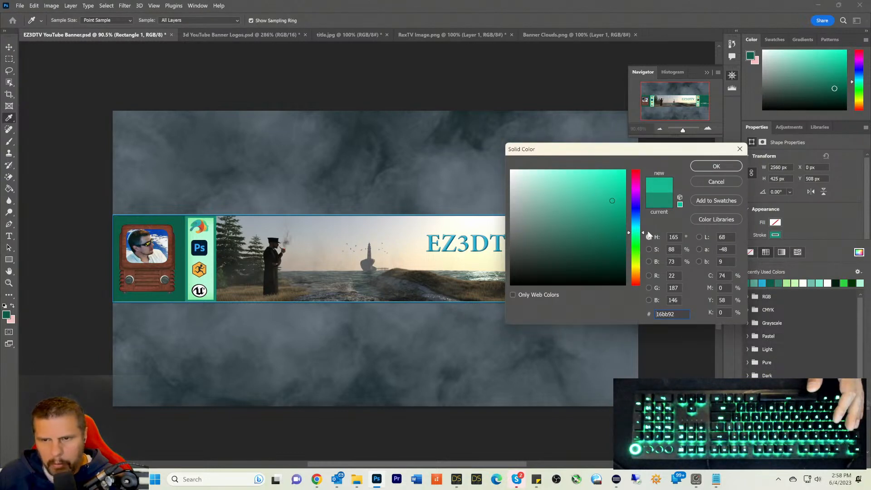
left_click_drag(644, 234, 644, 236)
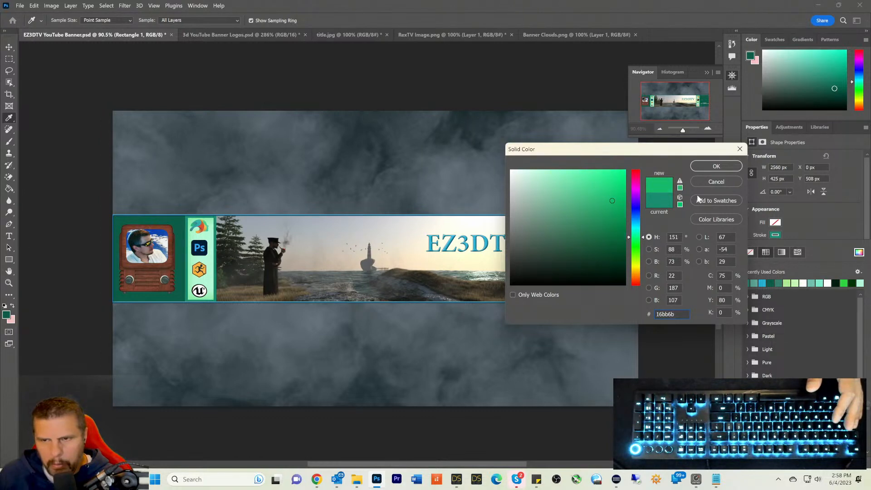
left_click(715, 166)
key("m")
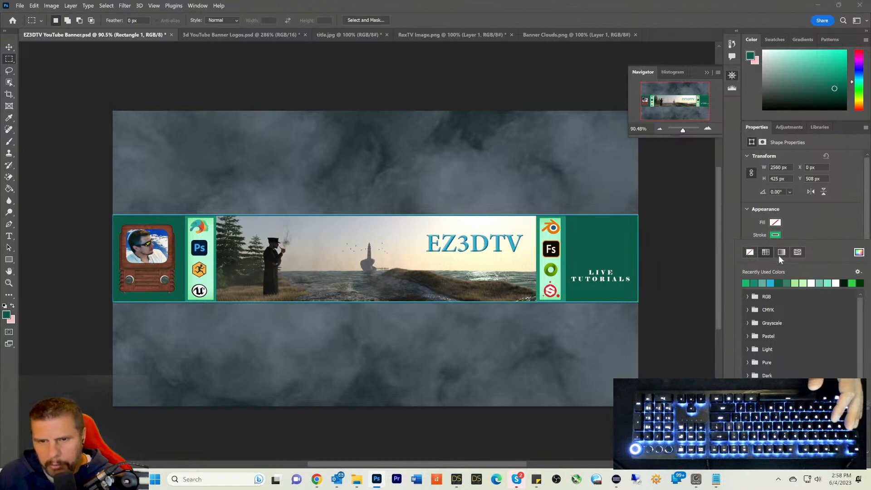
Step: Try recently used greens and the title blue on the banner outline's stroke, ending with the dark muted teal
left_click(861, 282)
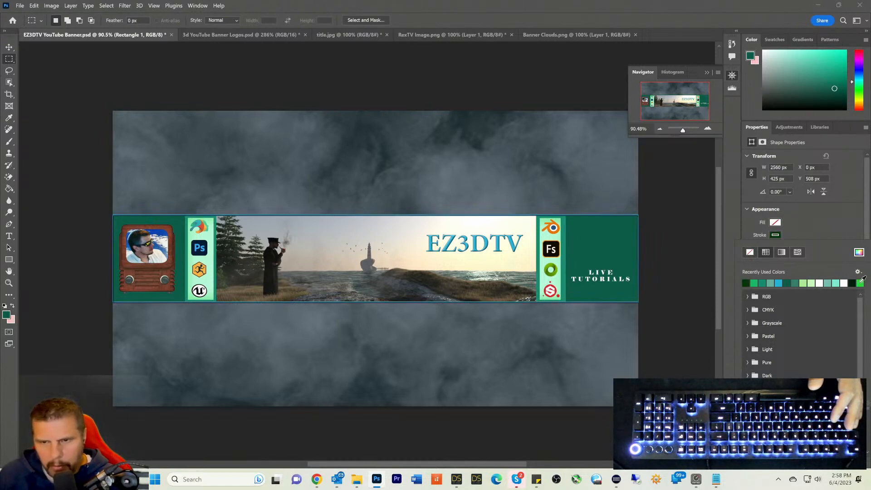
left_click(860, 282)
left_click(819, 283)
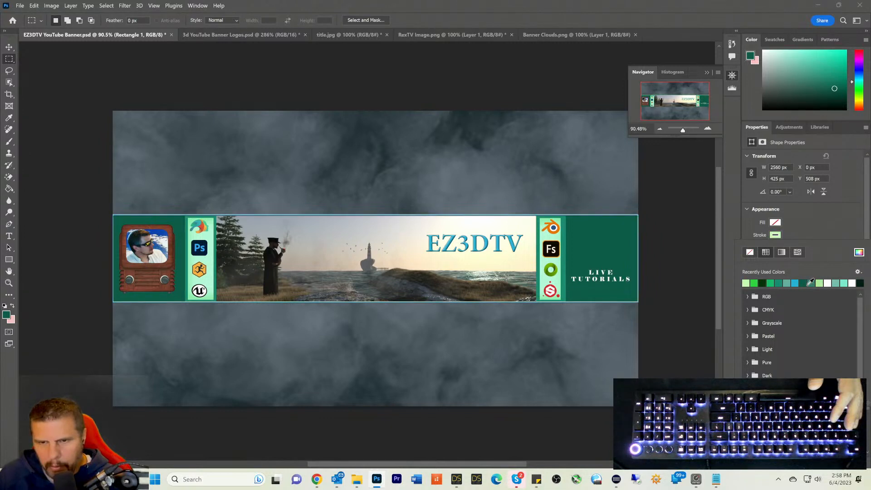
left_click(811, 282)
left_click(763, 282)
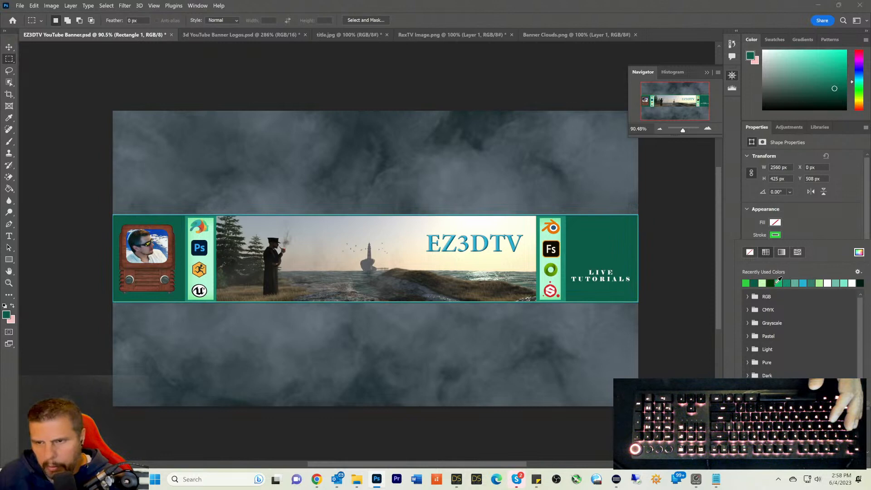
left_click(771, 282)
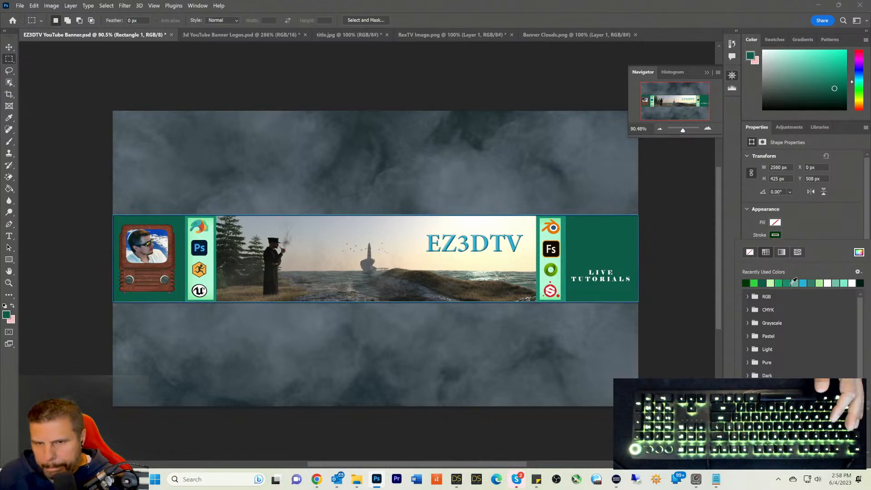
left_click(803, 283)
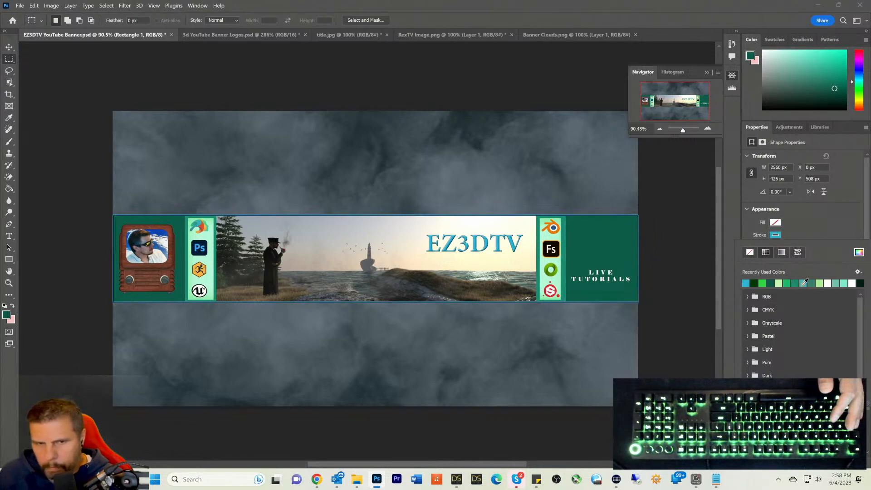
left_click(812, 282)
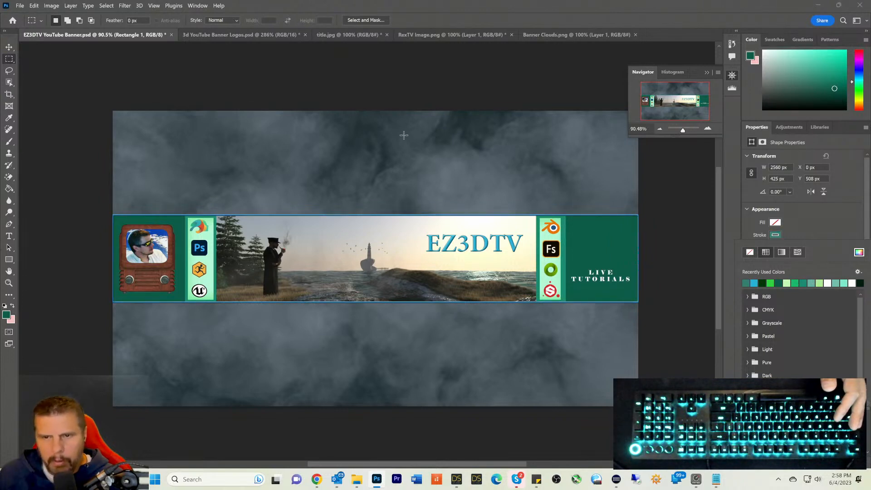
Step: Add a default inner Bevel & Emboss layer style to the LIVE TUTORIALS text
left_click(13, 47)
left_click(595, 274)
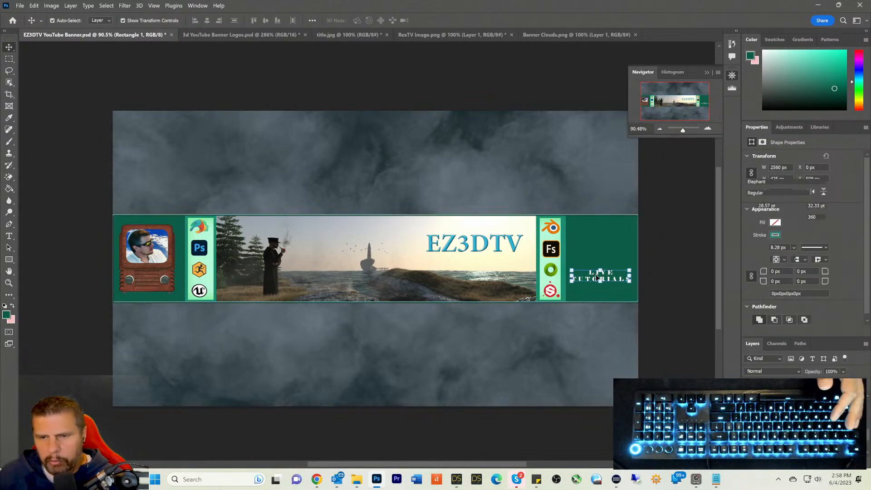
left_click(71, 6)
mouse_move(52, 6)
mouse_move(57, 27)
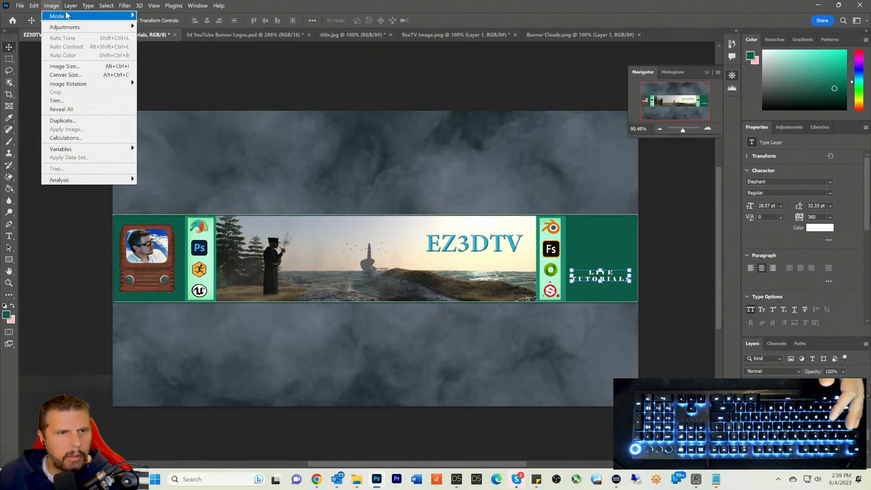
mouse_move(84, 90)
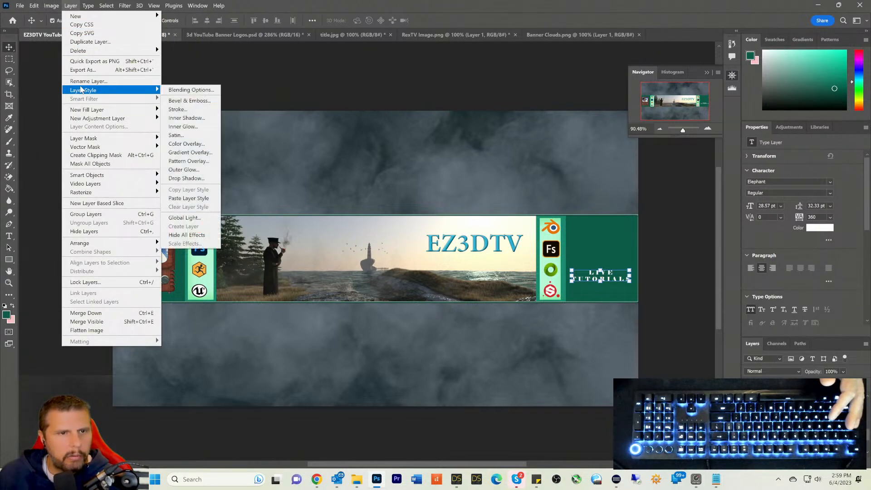
left_click(176, 100)
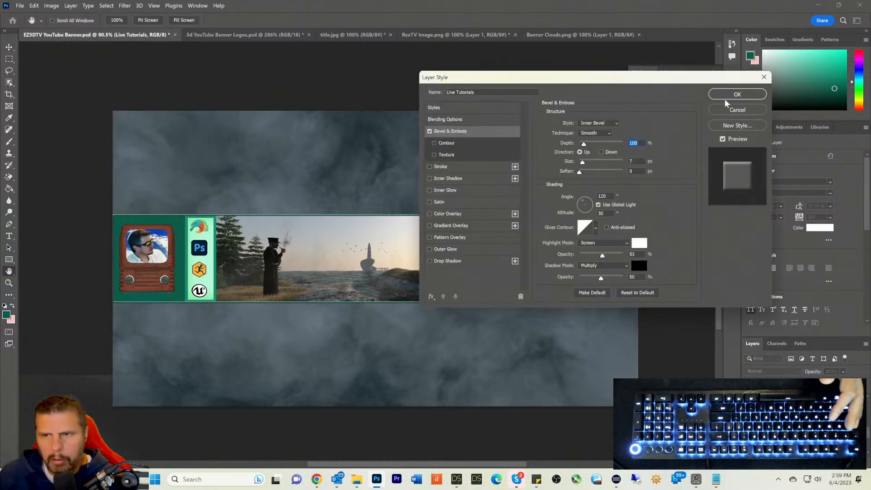
left_click(726, 98)
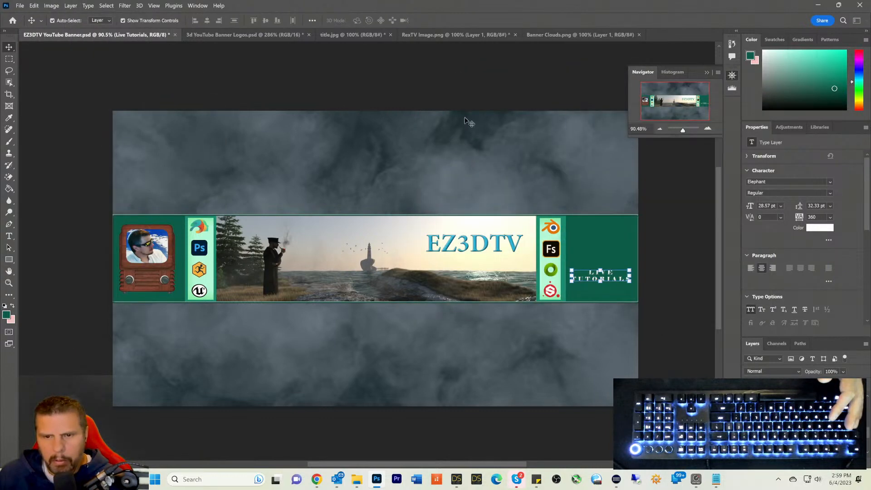
left_click(8, 59)
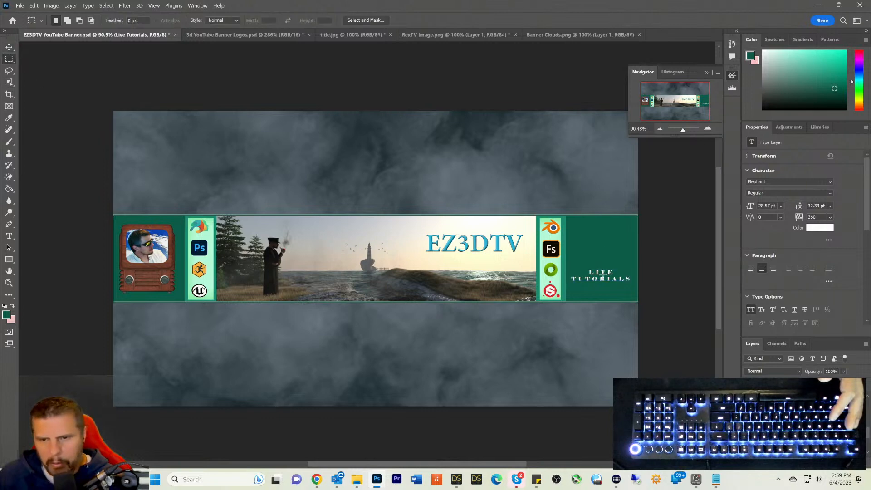
Step: Enlarge the LIVE TUTORIALS text to about 114% (32.65 pt) and shift it toward the logo strip
left_click(9, 47)
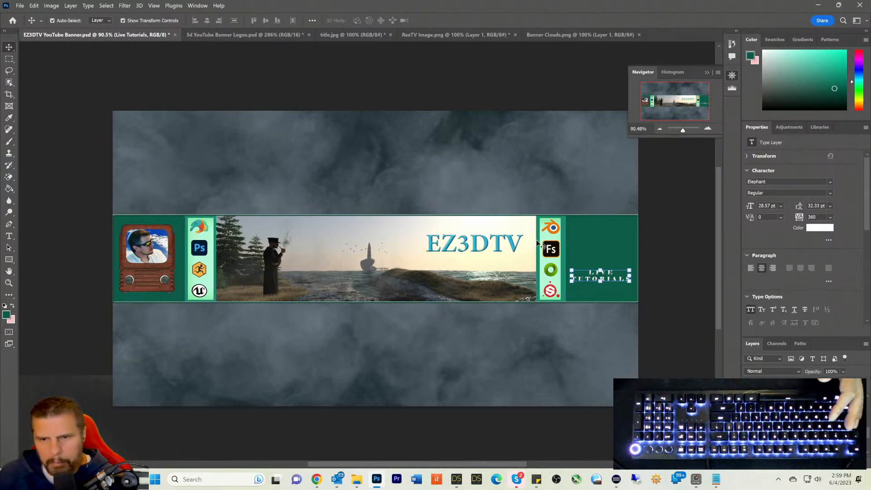
left_click_drag(630, 268, 641, 267)
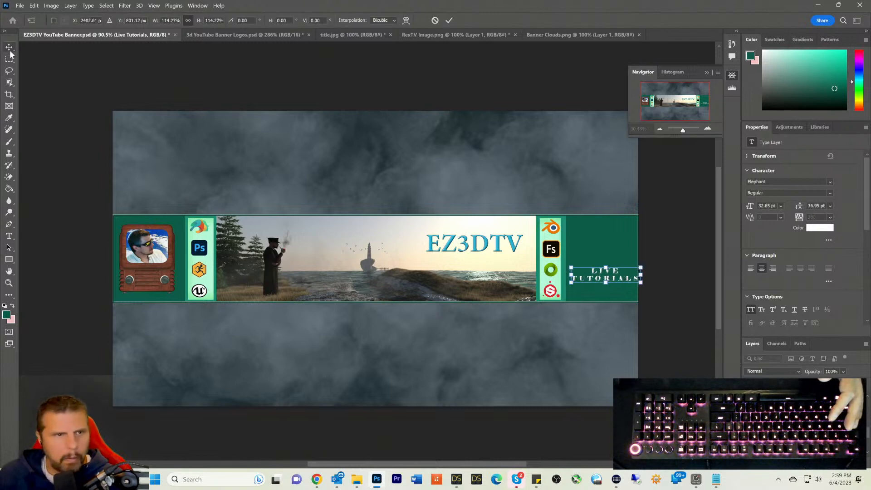
left_click_drag(598, 278, 592, 278)
left_click(53, 138)
left_click(9, 59)
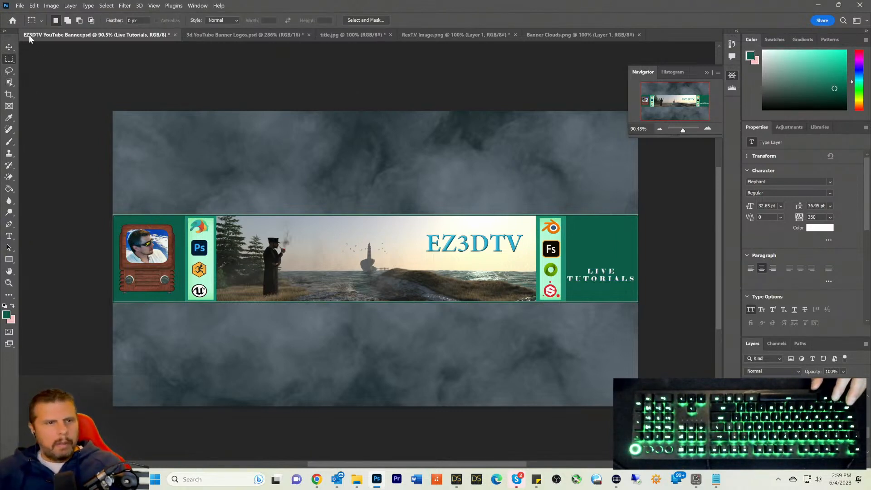
Step: Nudge the LIVE TUTORIALS text slightly away from the logo strip to even its side margins
left_click(9, 46)
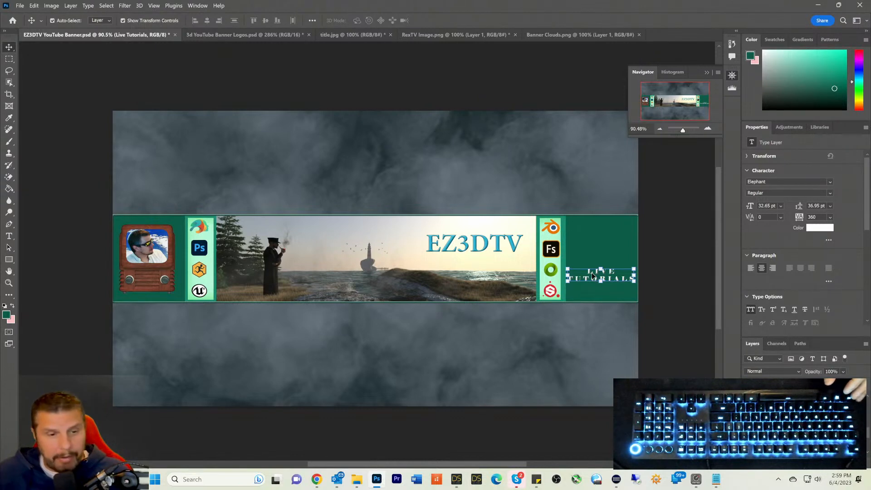
key("ctrl")
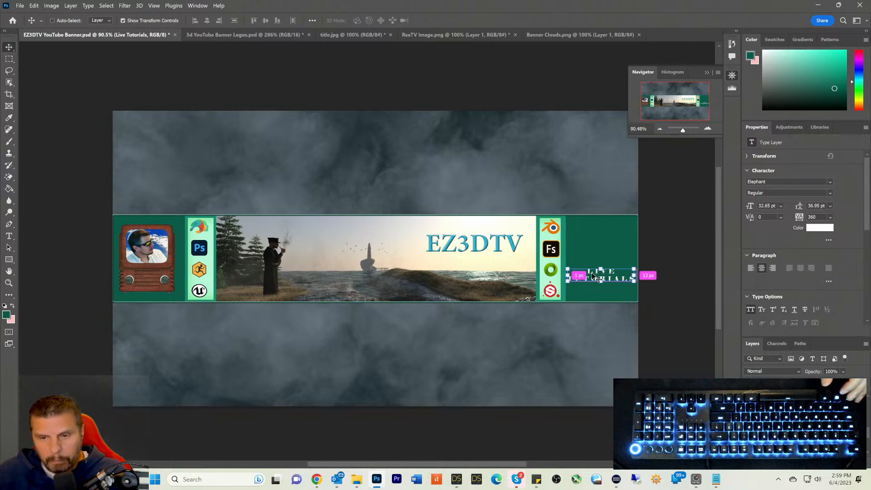
left_click(591, 272)
left_click(590, 272, "ctrl")
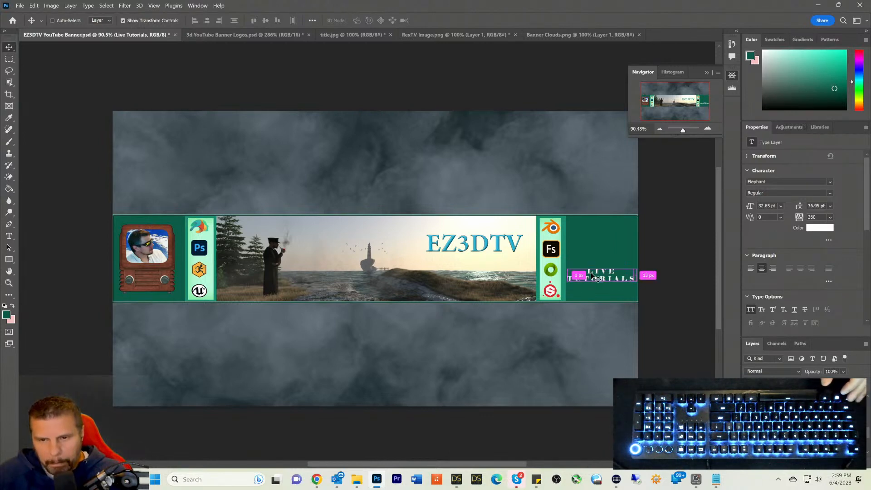
left_click_drag(590, 272, 593, 273, "ctrl")
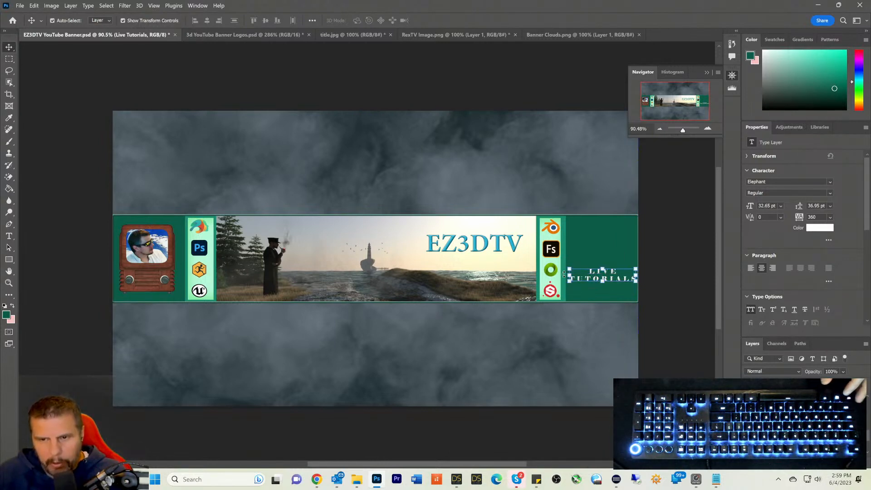
Step: Clear the Bevel & Emboss layer style from the LIVE TUTORIALS text
left_click(9, 59)
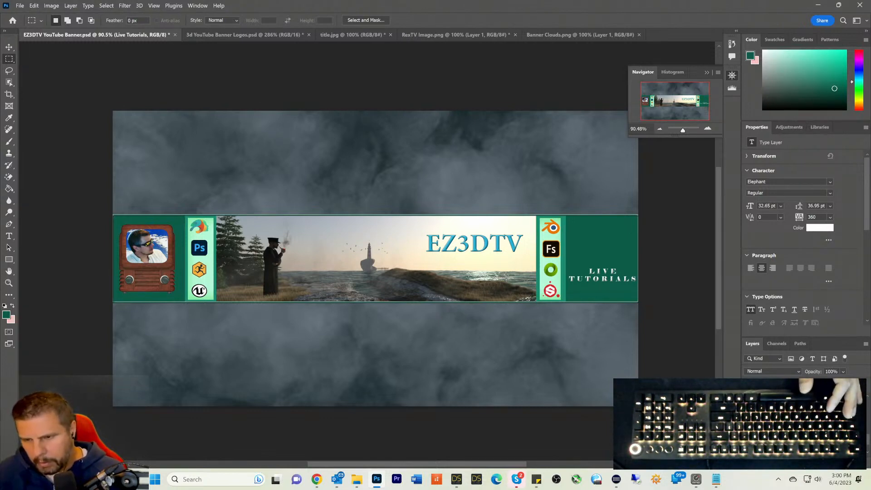
right_click(785, 421)
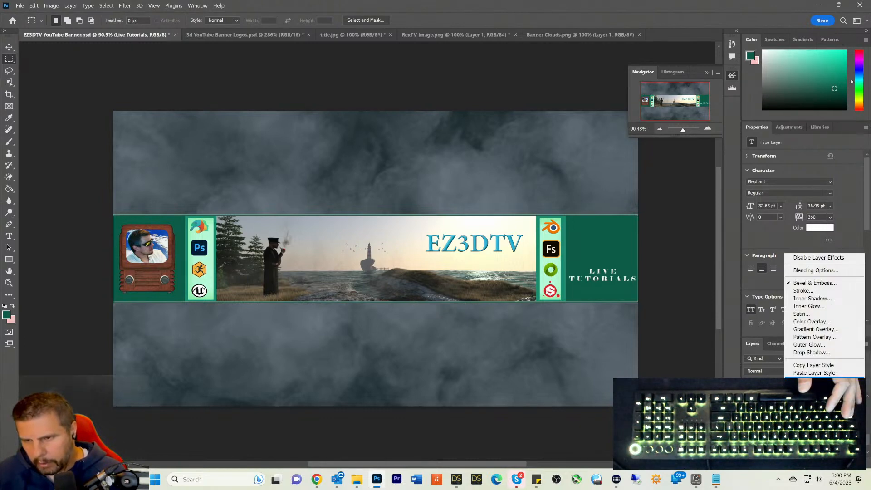
left_click(809, 381)
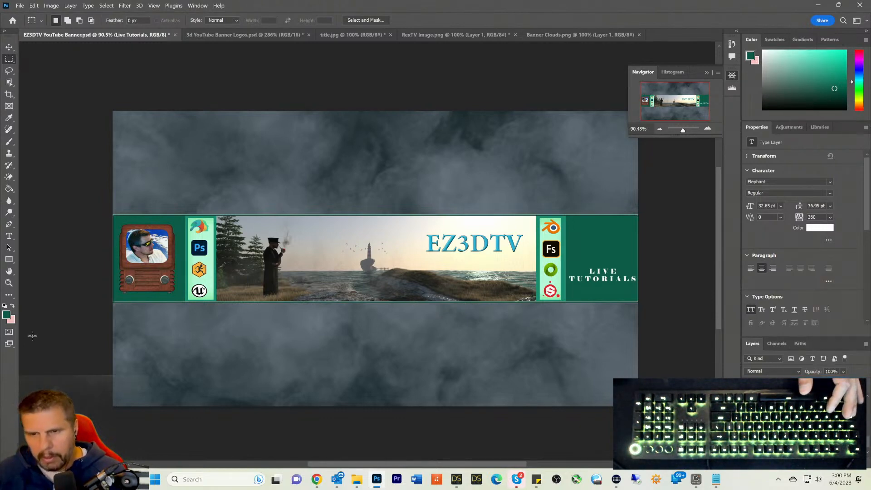
Step: Scale the LIVE TUTORIALS text down to about 91% (29.77 pt) and place it slightly lower in the green panel
left_click(9, 47)
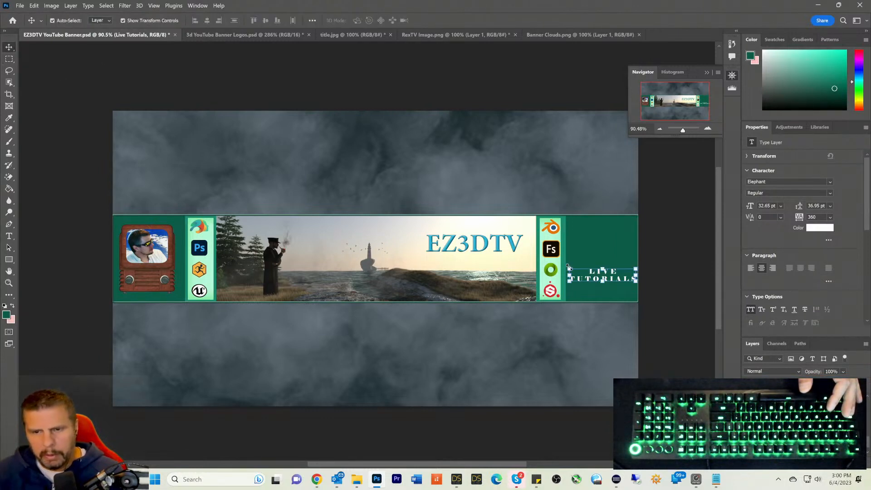
left_click_drag(570, 267, 598, 282)
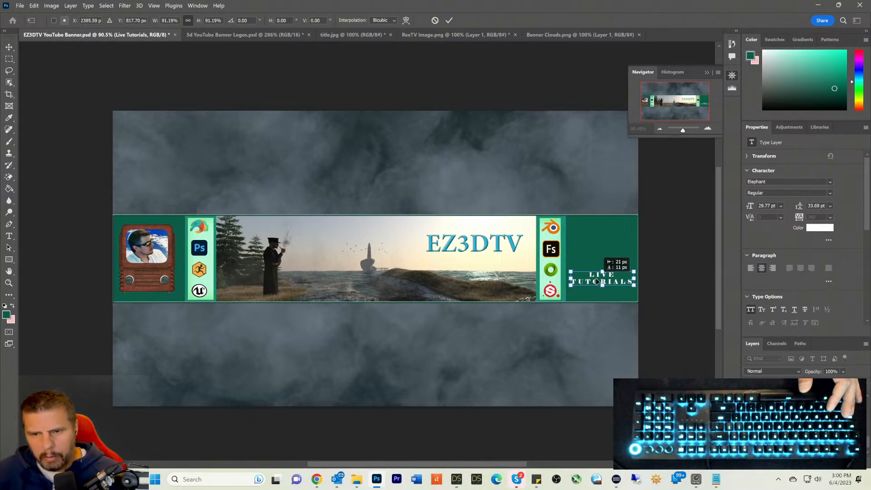
left_click(9, 58)
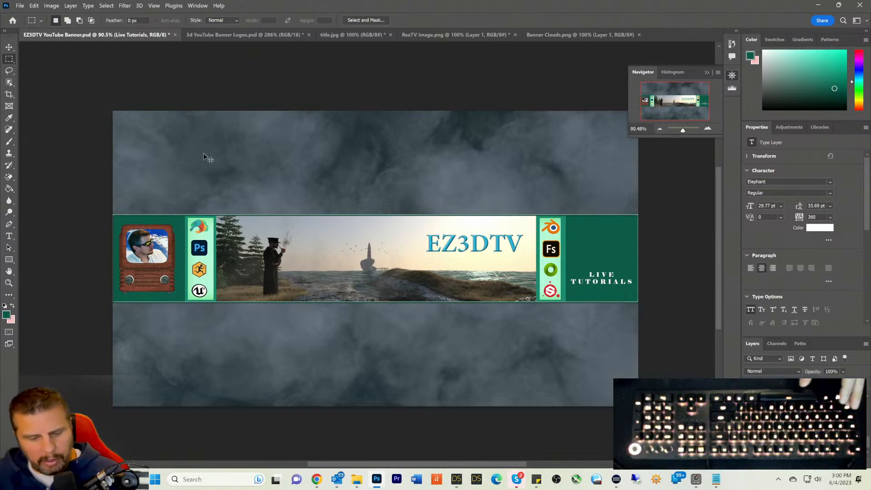
Step: Save the banner to the Desktop as EZ3DTV YouTube Banner.psd with Maximize Compatibility enabled
key("ctrl+s")
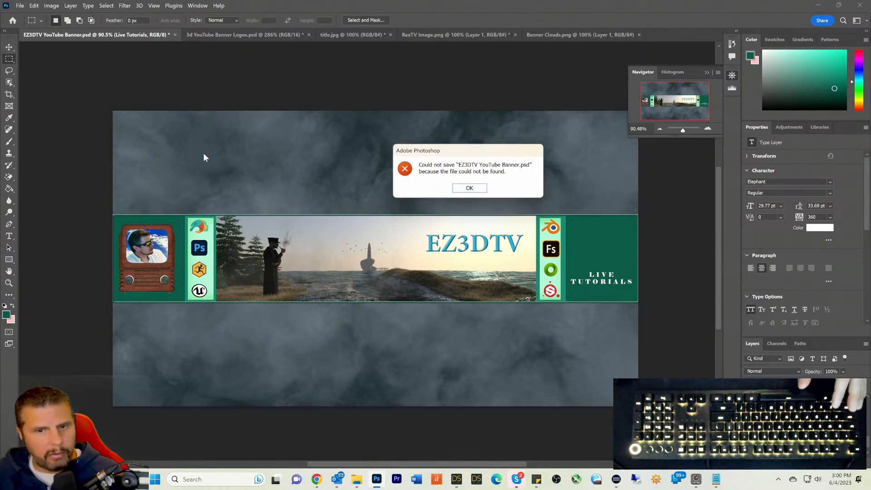
left_click(470, 188)
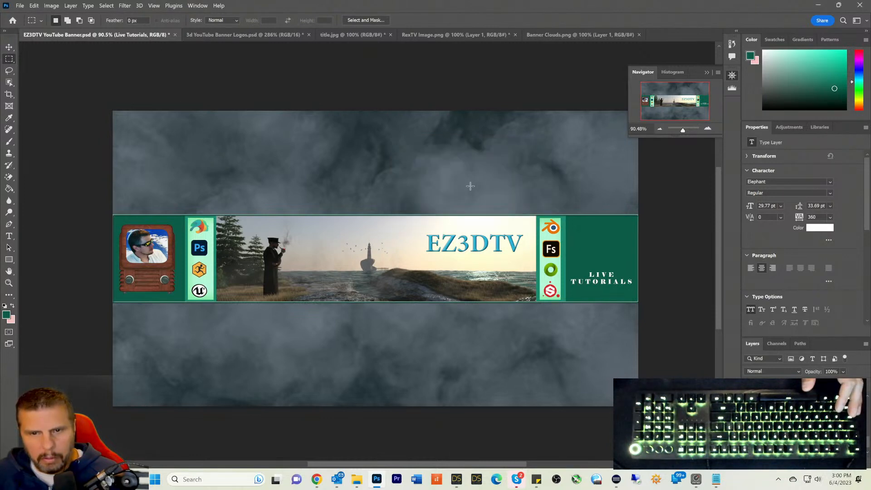
left_click(20, 6)
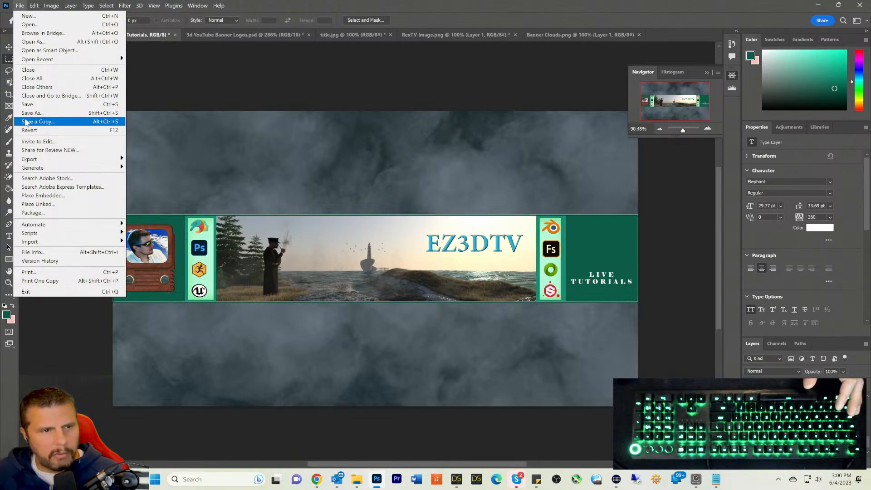
left_click(26, 122)
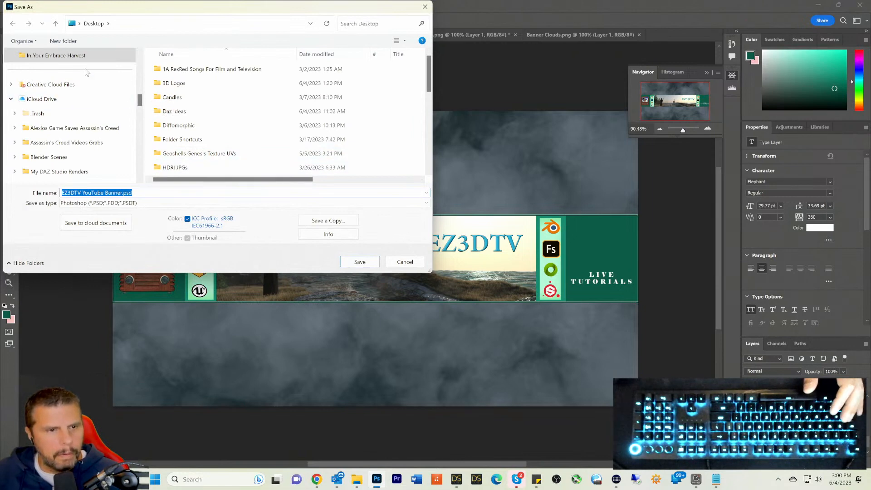
left_click(359, 261)
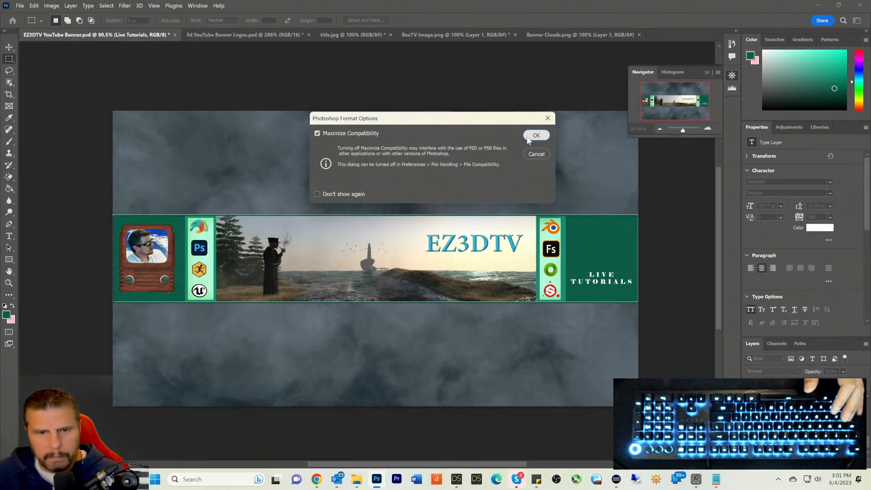
left_click(529, 136)
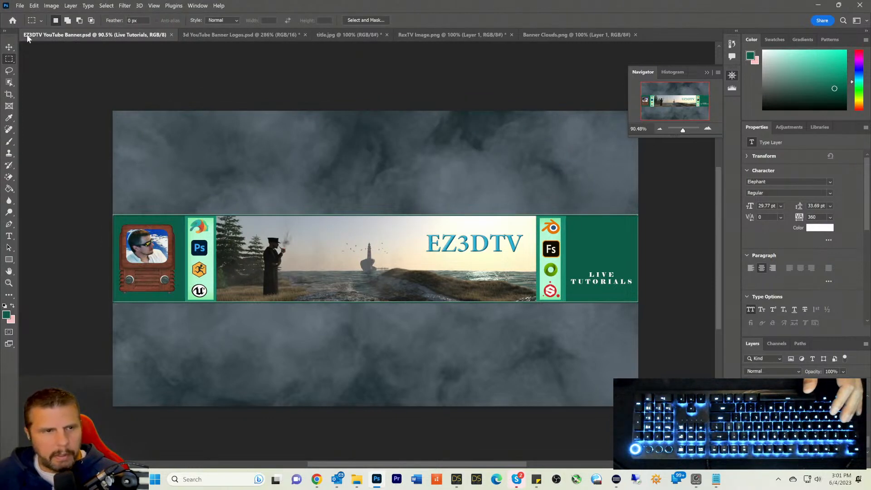
Step: Save a PNG copy of the banner to the Desktop with the medium file size option
left_click(19, 6)
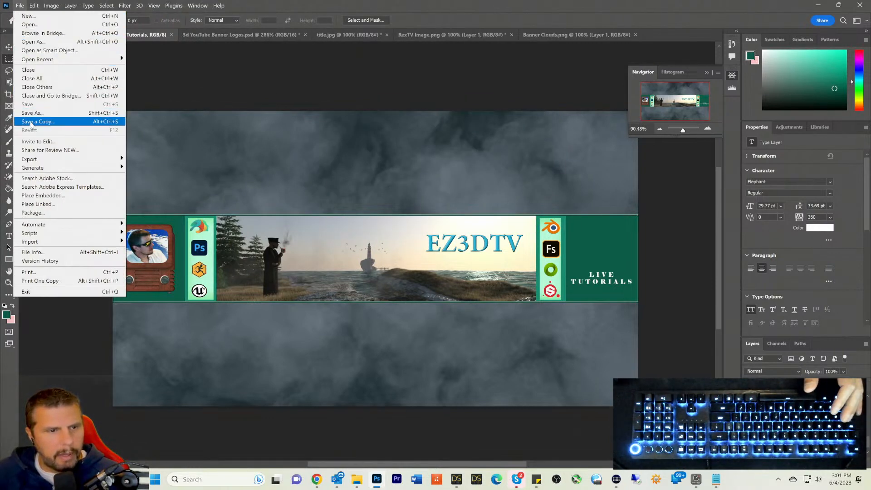
left_click(30, 121)
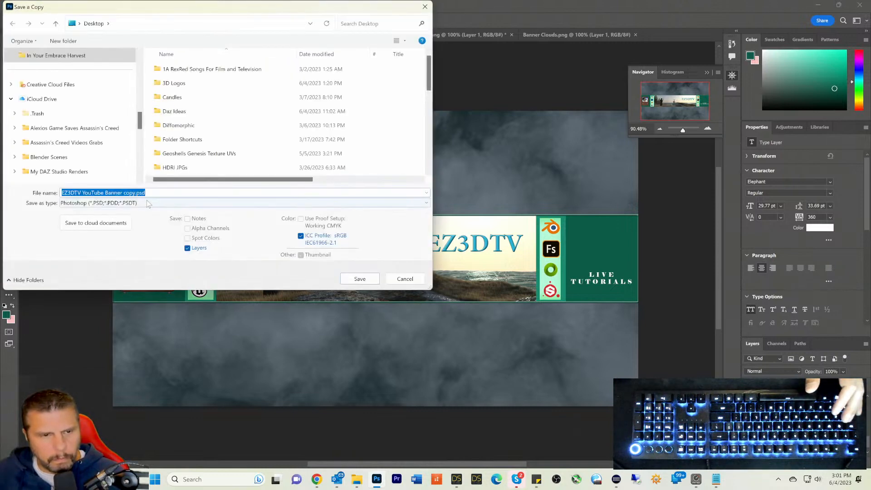
left_click(151, 203)
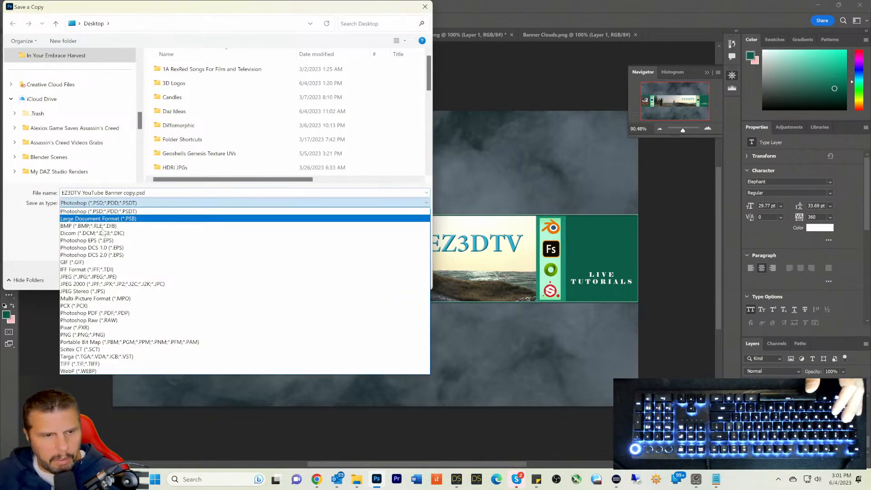
left_click(63, 334)
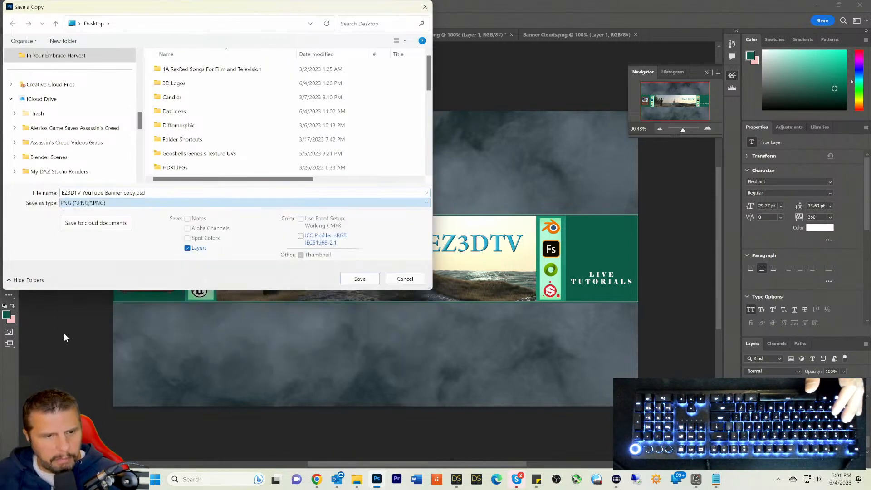
left_click(358, 279)
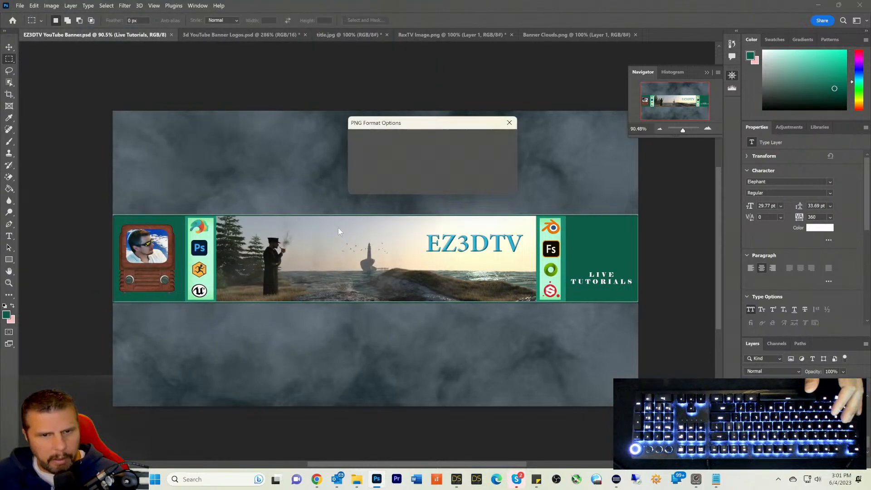
left_click(481, 142)
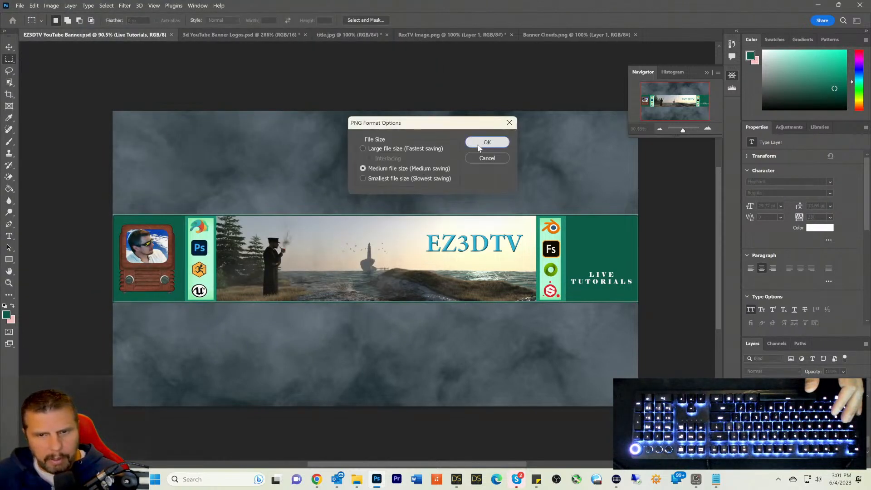
Step: Switch to Chrome and open the banner image editing page for the EZ3DTV YouTube channel
left_click(316, 483)
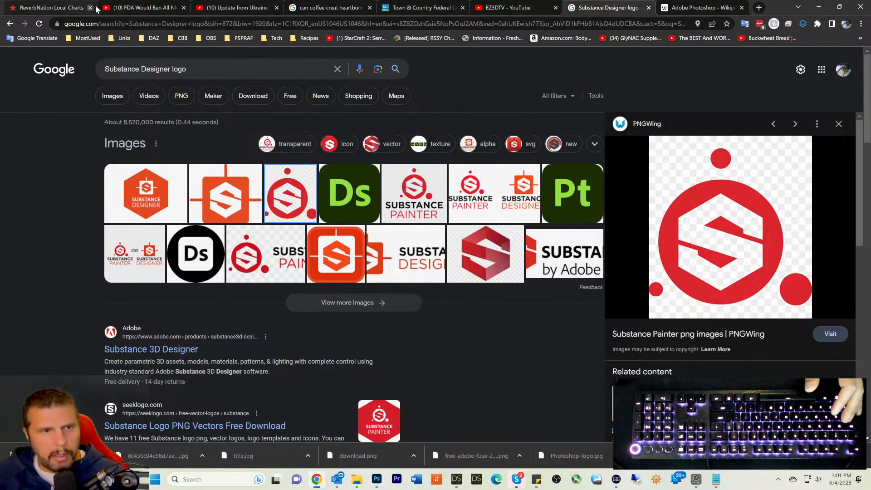
left_click(503, 9)
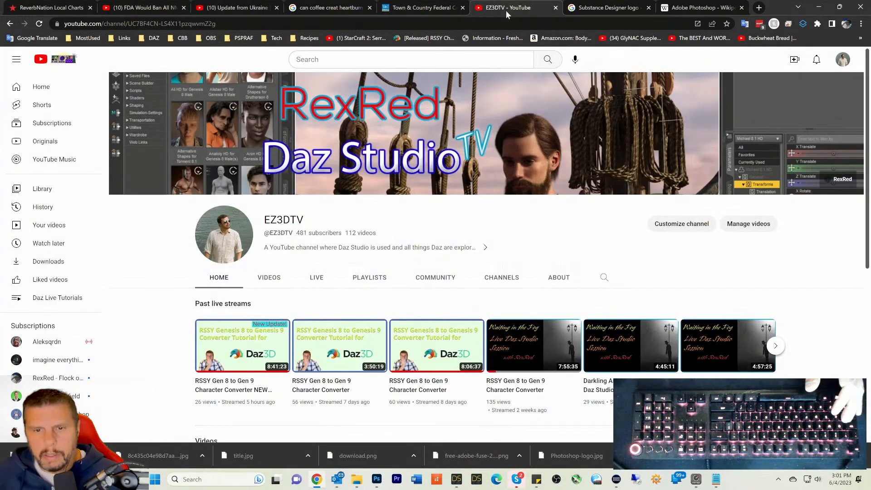
mouse_move(851, 93)
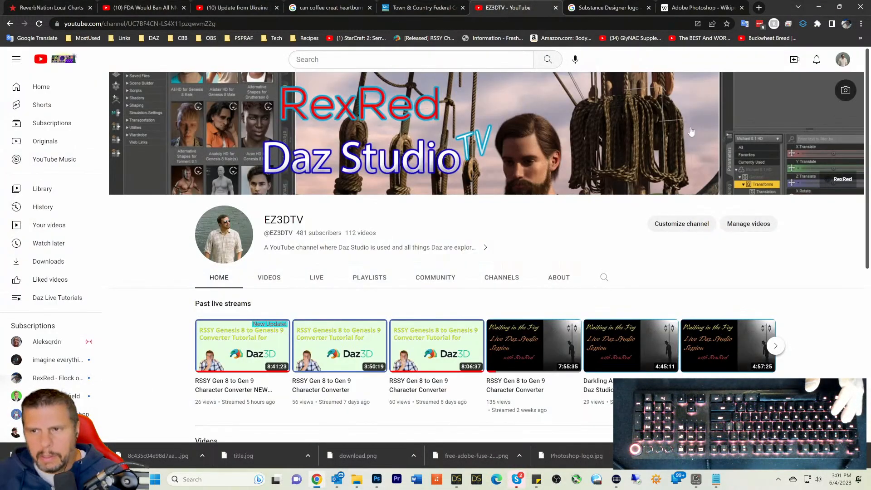
left_click(850, 90)
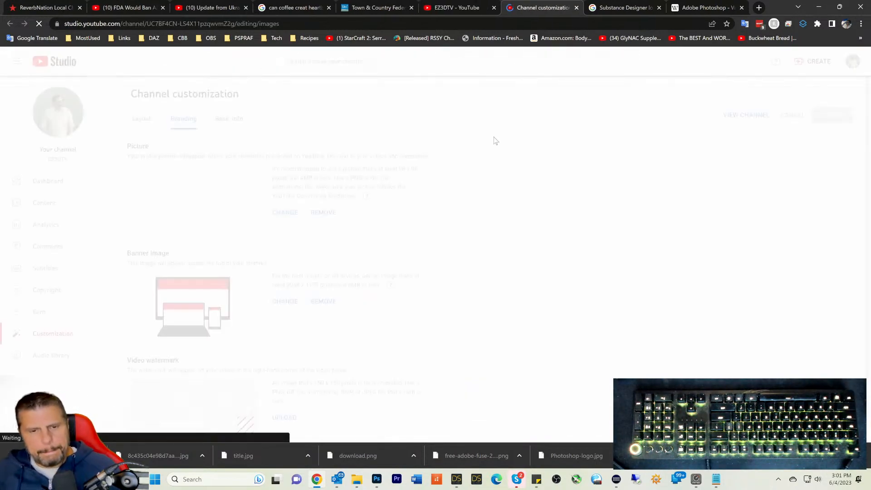
Step: Replace the channel's banner image with EZ3DTV YouTube Banner copy.png from the Desktop, keeping the default crop, and publish the change
left_click(288, 305)
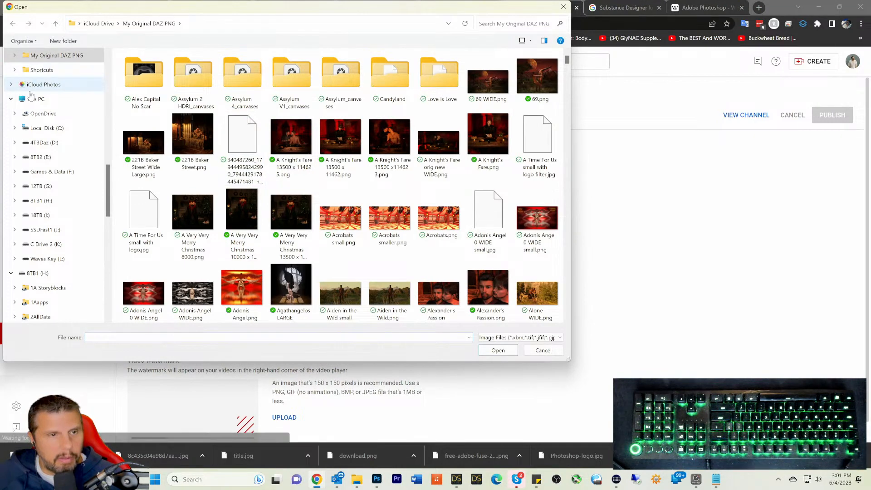
scroll(30, 116, "up", 6)
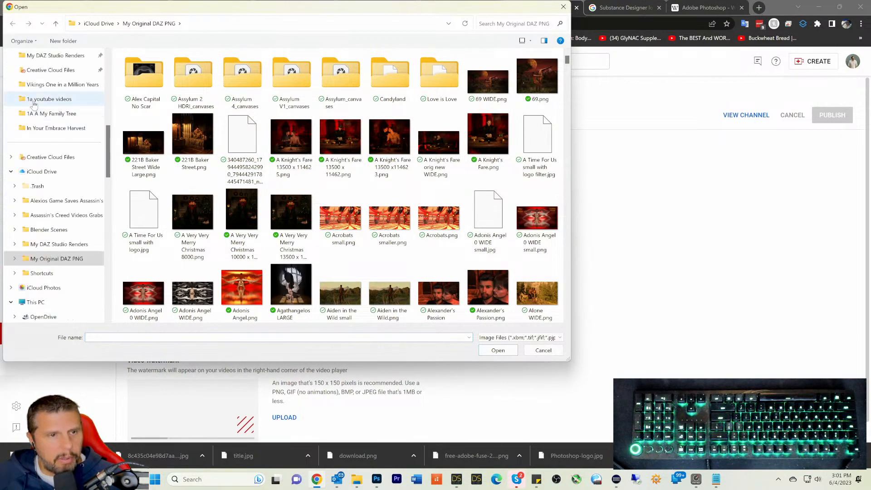
scroll(39, 104, "up", 8)
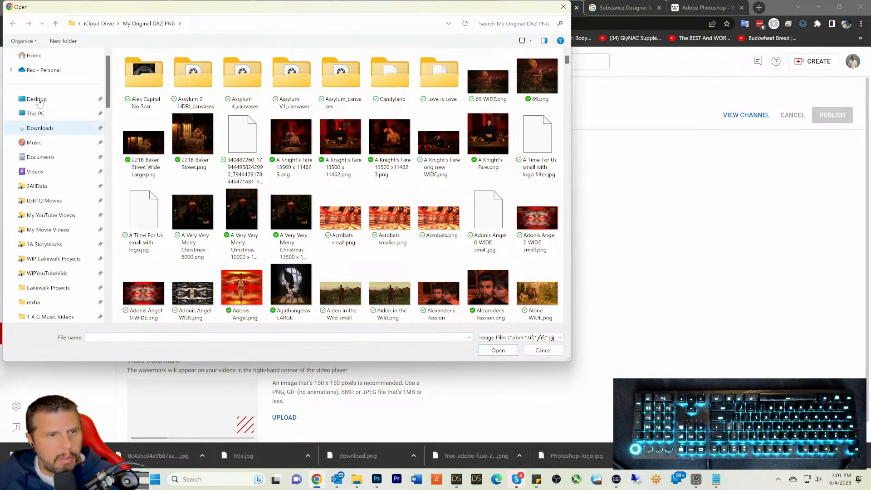
left_click(38, 99)
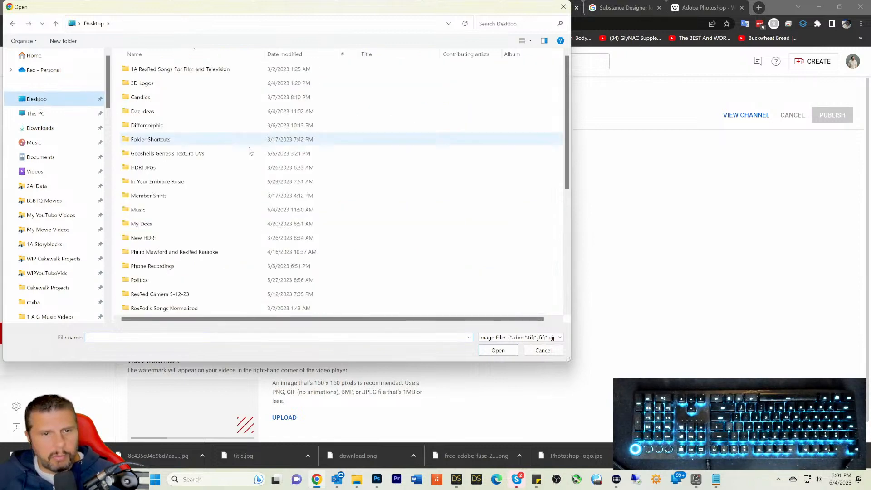
scroll(278, 156, "down", 5)
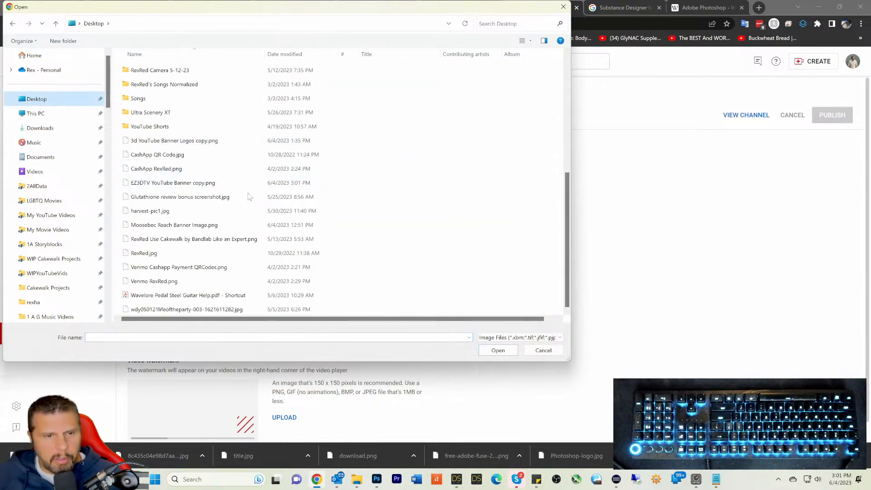
left_click(208, 183)
left_click(497, 350)
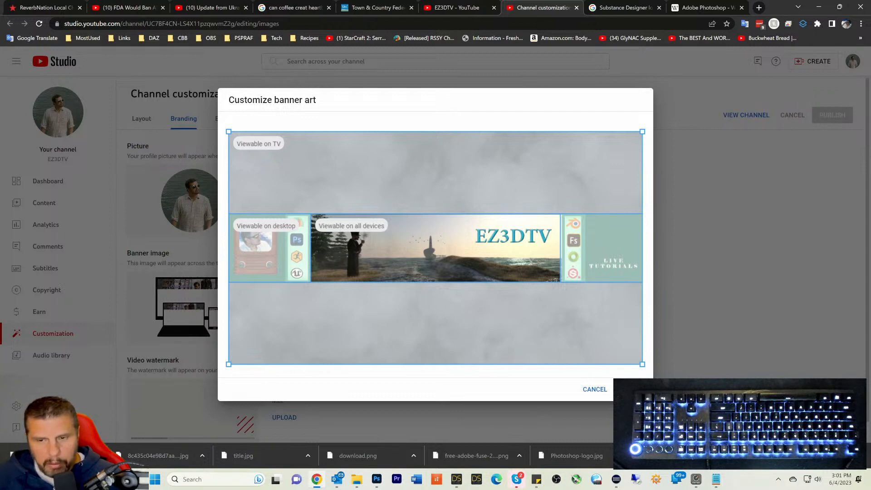
left_click(631, 389)
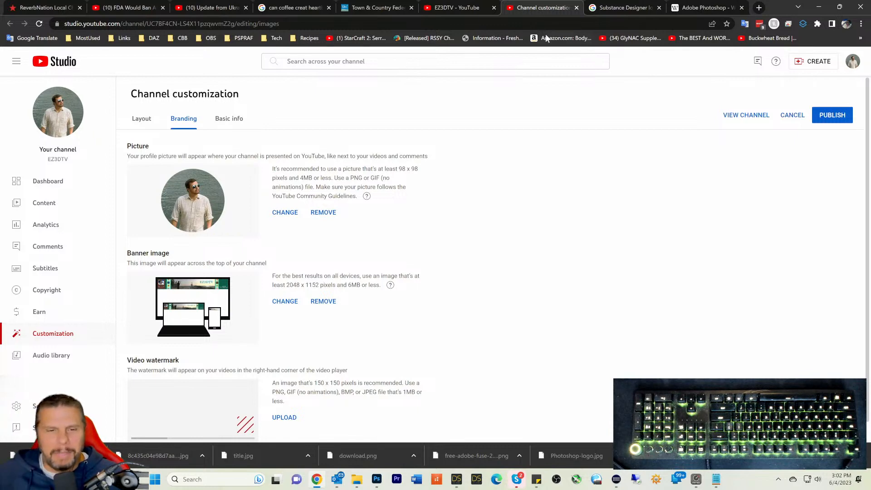
left_click(829, 119)
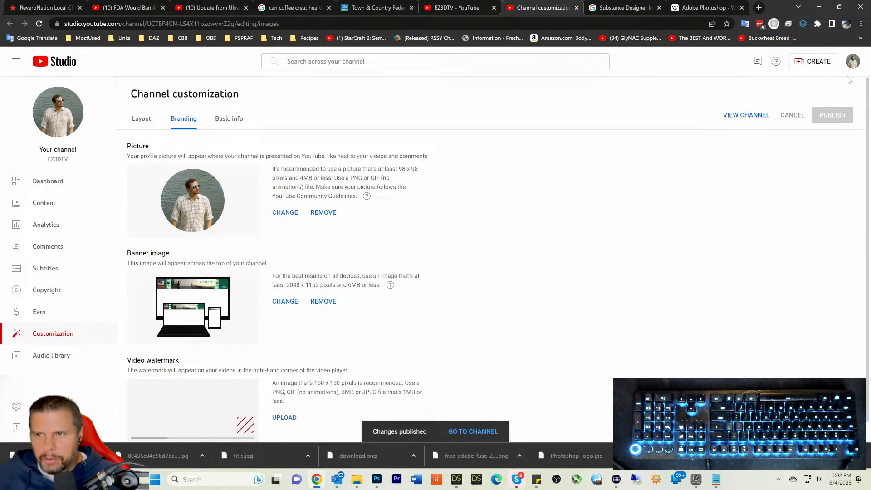
Step: Open the EZ3DTV channel page and check how the LIVE TUTORIALS text sits relative to the RexRed link on the banner
left_click(852, 61)
left_click(767, 117)
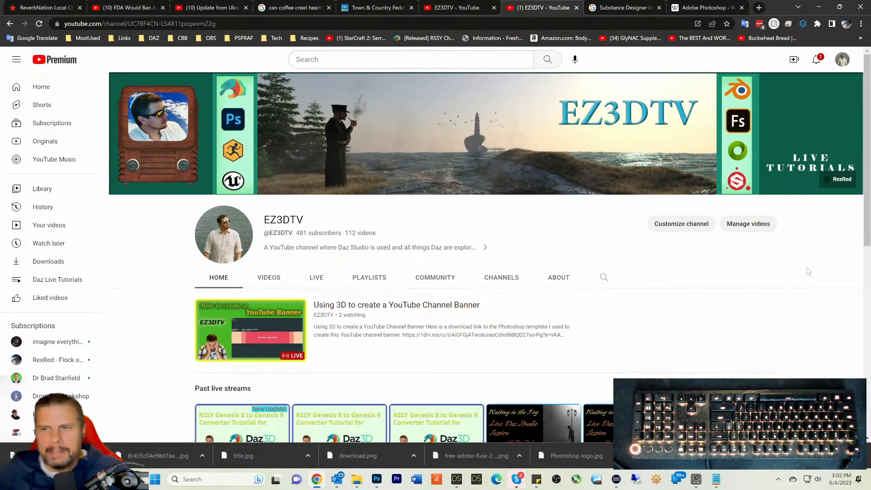
mouse_move(826, 150)
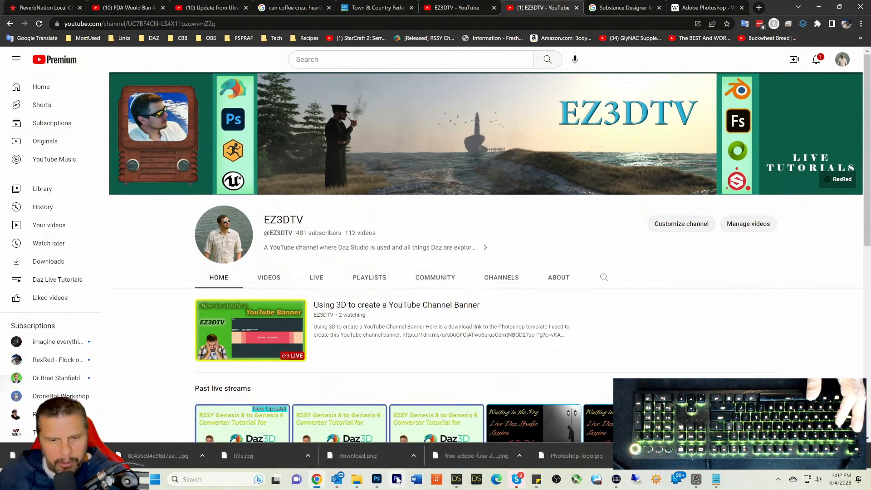
Step: Switch to Photoshop, move the LIVE TUTORIALS text slightly higher in the green panel, and save the PSD
left_click(378, 480)
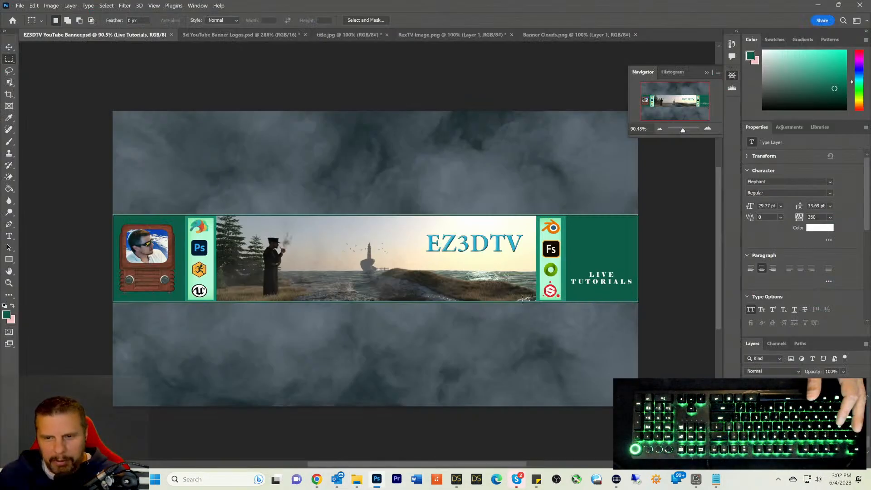
left_click(9, 47)
left_click_drag(596, 280, 596, 276)
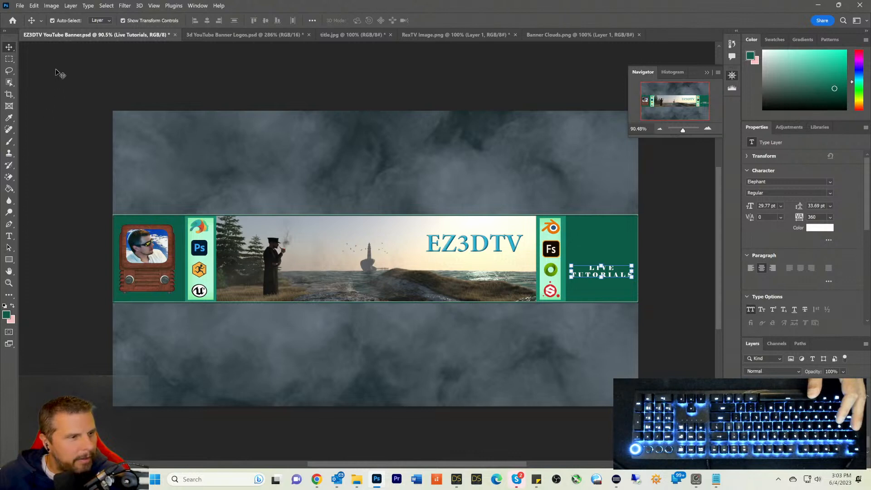
left_click(20, 6)
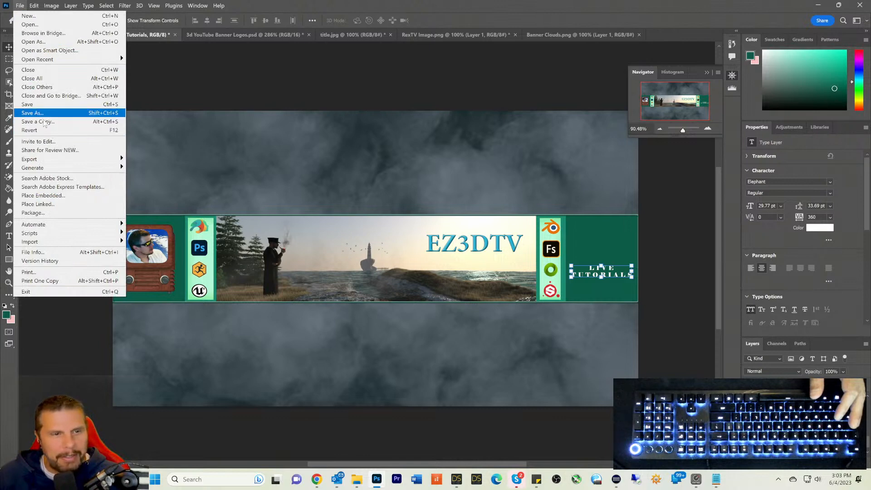
left_click(37, 105)
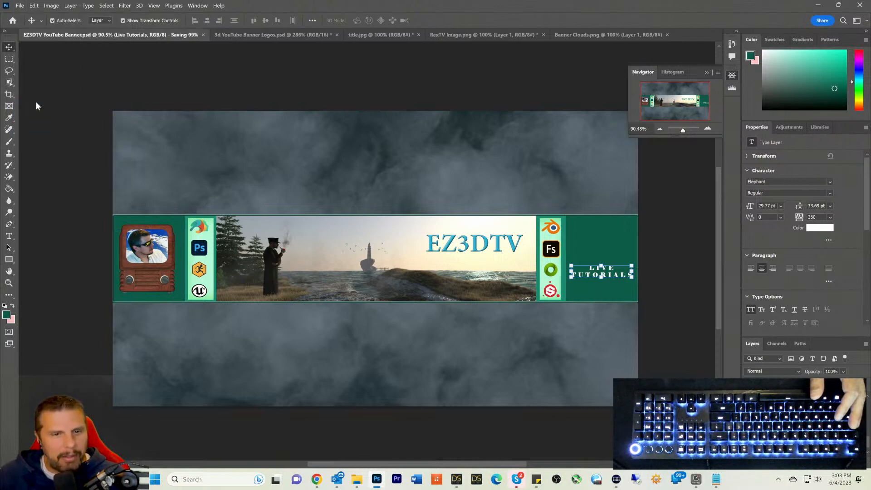
Step: Save a PNG copy to the Desktop with medium file size, replacing the existing EZ3DTV YouTube Banner copy.png
left_click(21, 5)
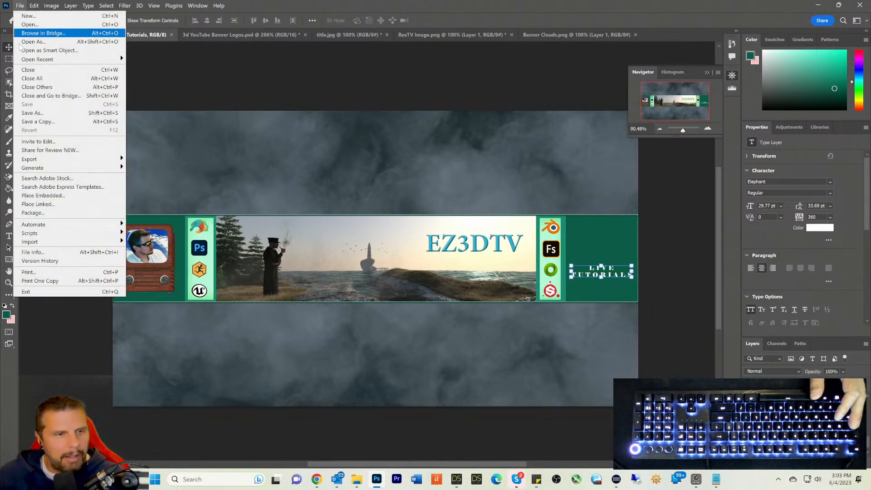
left_click(47, 123)
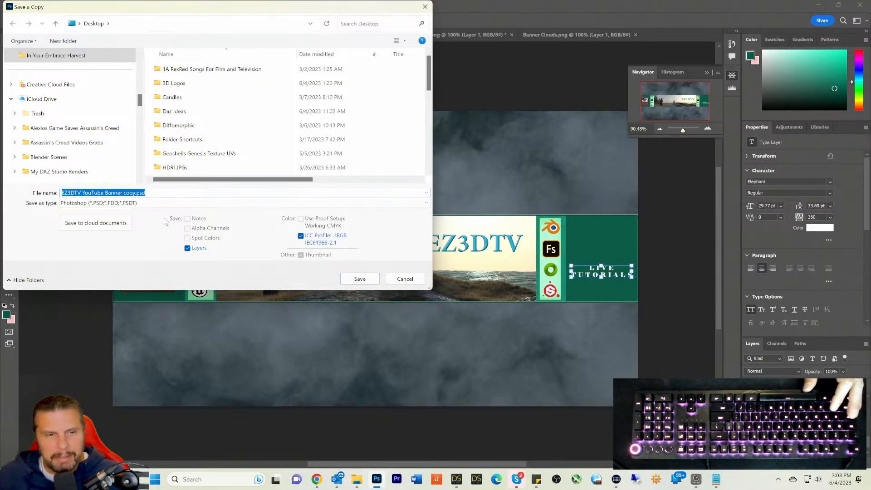
left_click(138, 204)
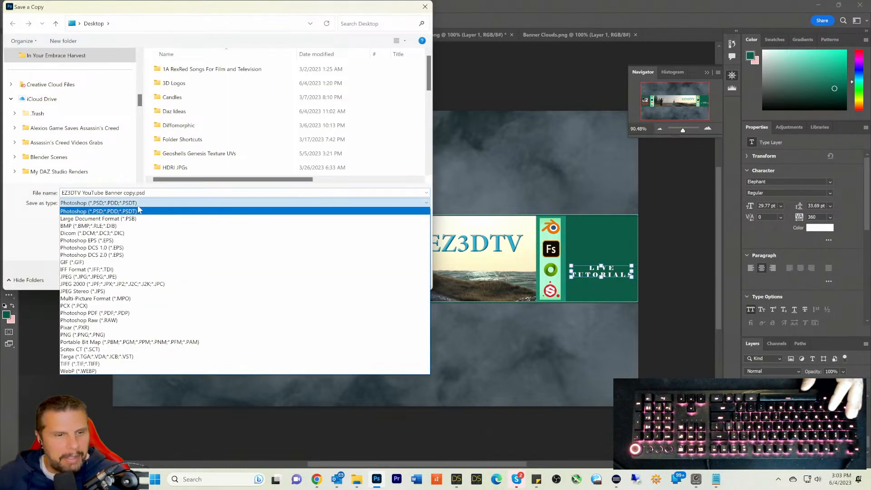
left_click(80, 334)
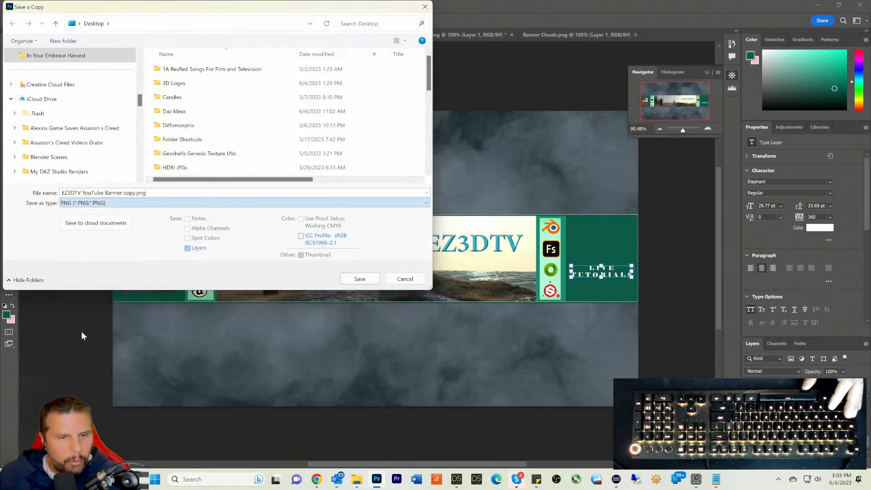
left_click(358, 279)
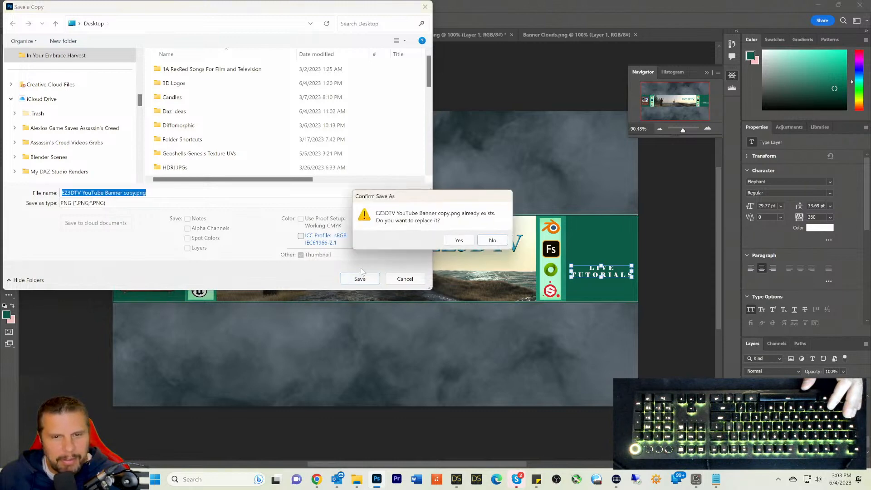
left_click(459, 239)
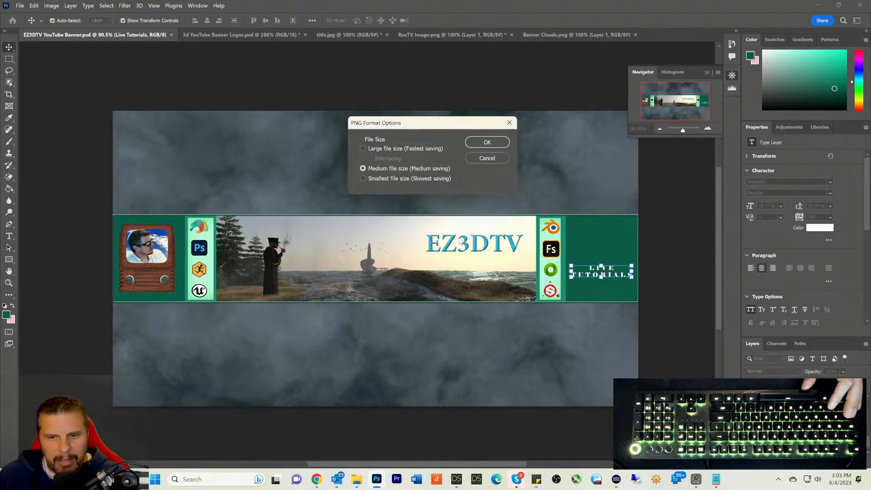
left_click(488, 144)
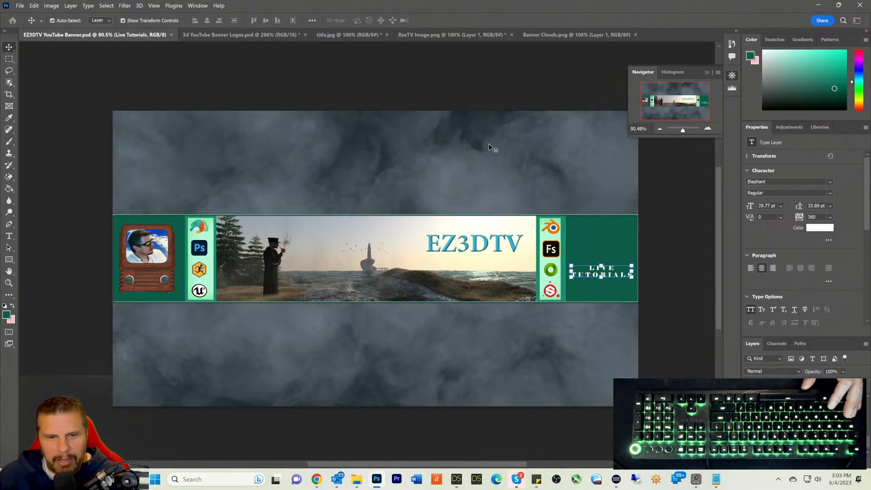
Step: Switch to Chrome and open the branding settings of the EZ3DTV channel in YouTube Studio
left_click(309, 482)
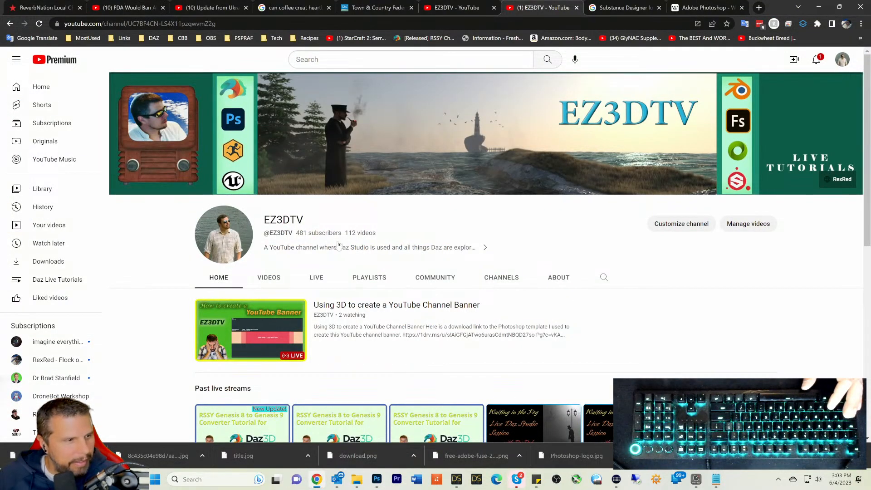
mouse_move(392, 144)
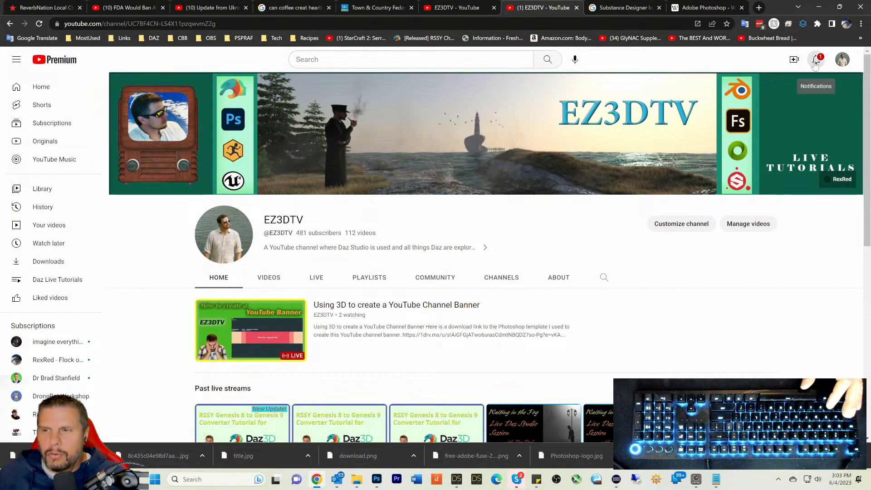
left_click(844, 89)
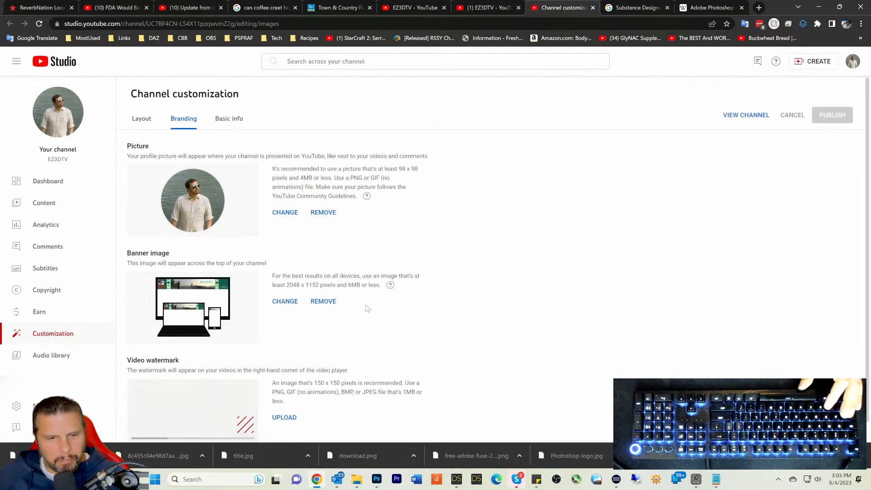
Step: Change the banner image to the updated EZ3DTV YouTube Banner copy.png from the Desktop, accept the default crop, and publish it
left_click(284, 302)
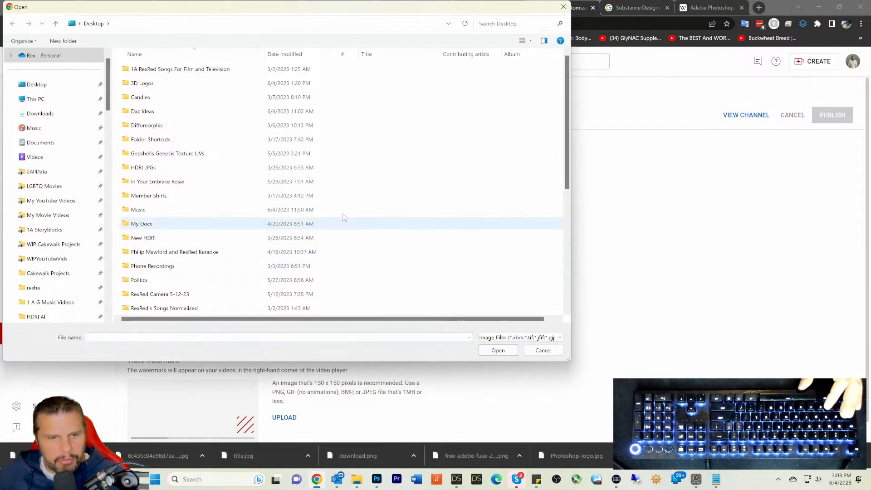
scroll(230, 188, "down", 5)
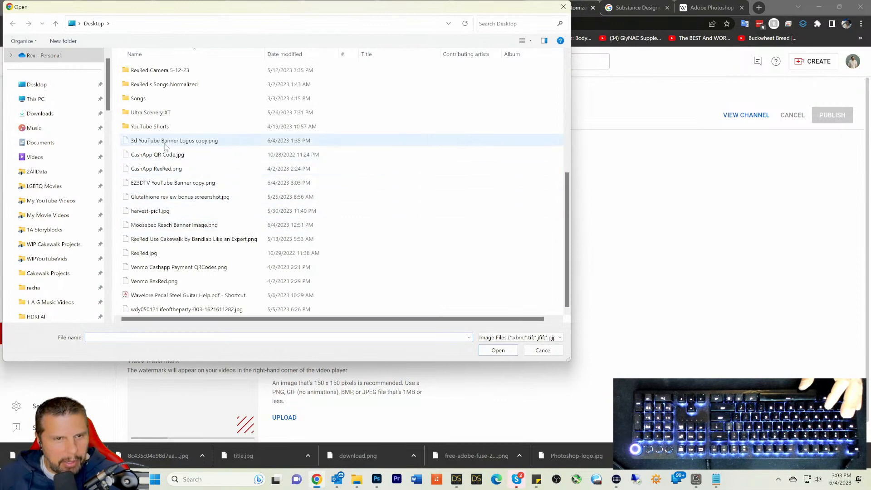
left_click(170, 183)
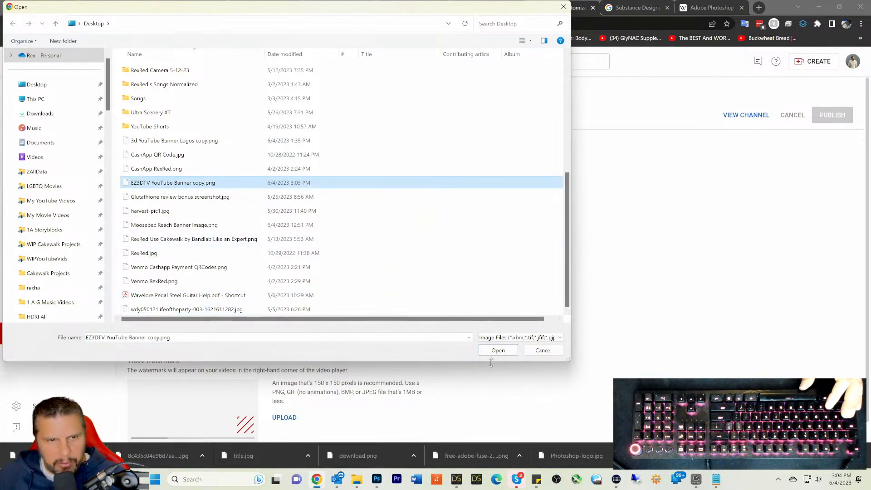
left_click(495, 351)
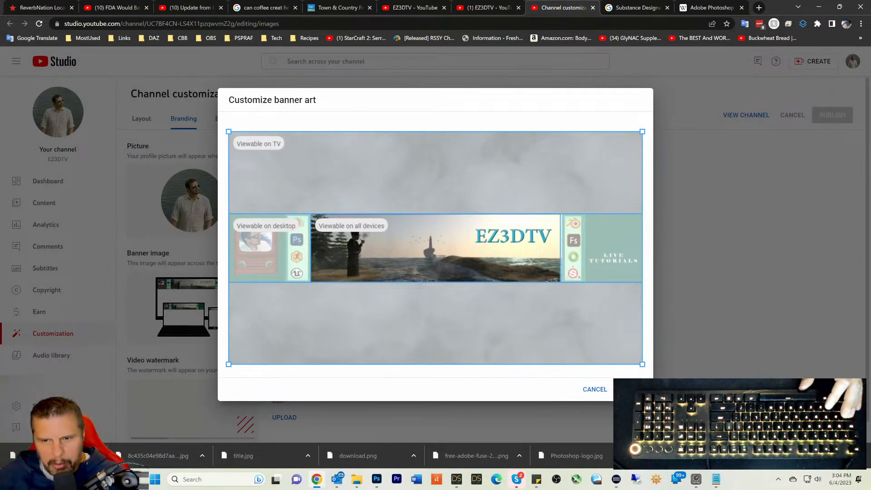
left_click(632, 389)
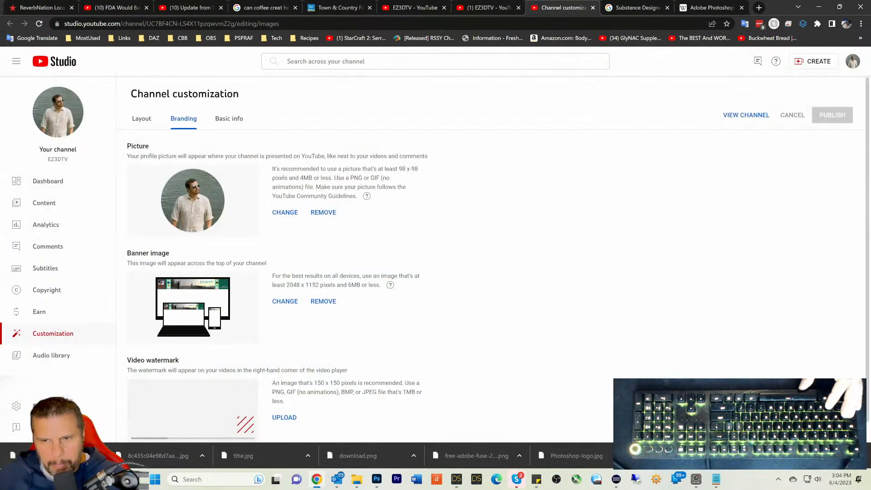
left_click(828, 118)
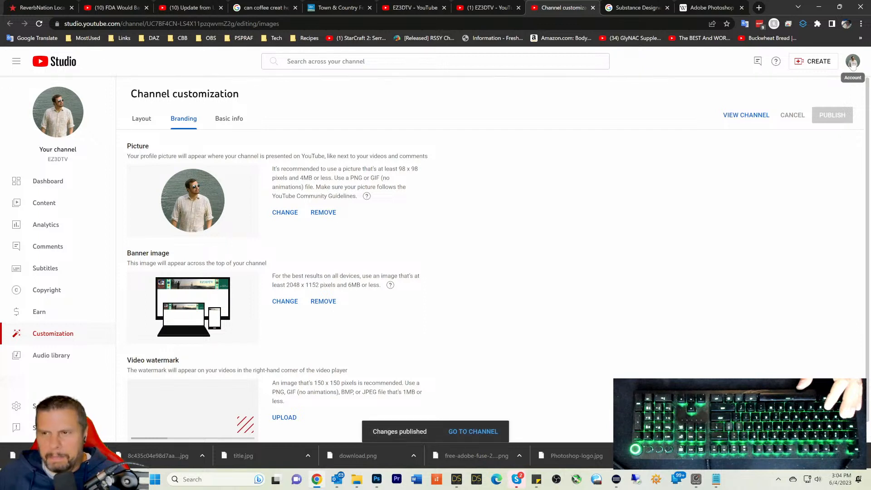
Step: View the EZ3DTV channel page and check the spacing between the raised LIVE TUTORIALS text and the RexRed link
left_click(852, 64)
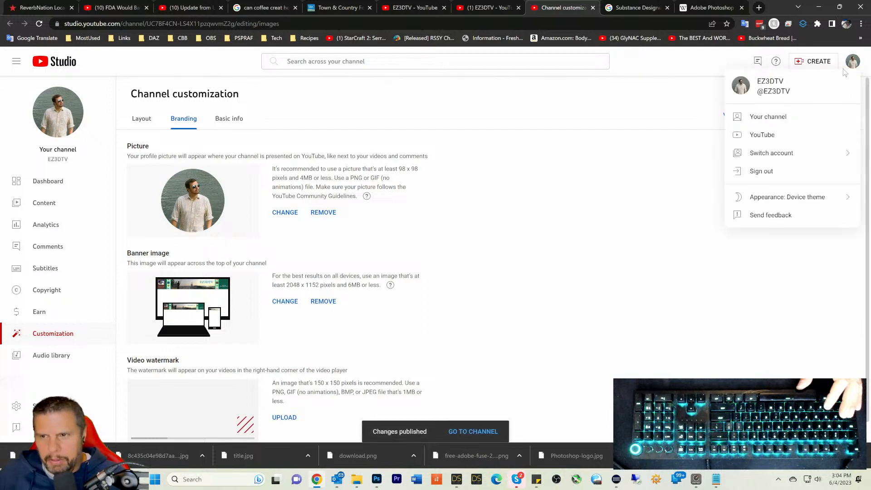
left_click(763, 118)
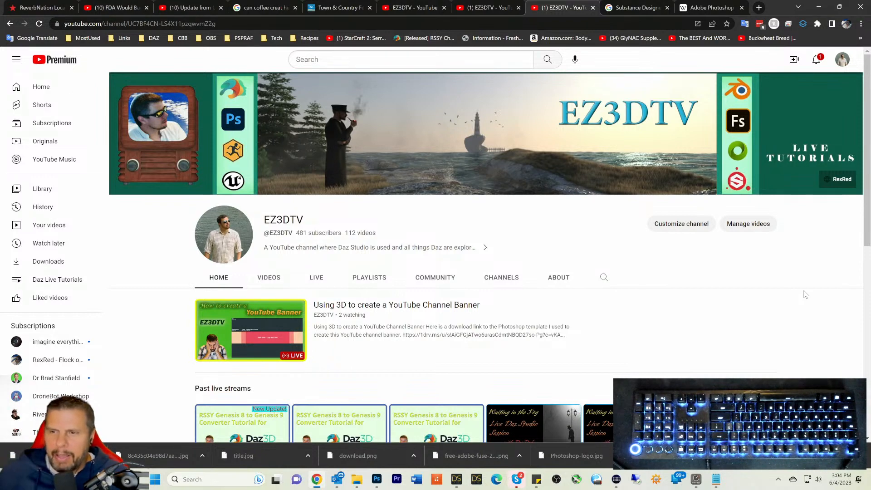
mouse_move(799, 156)
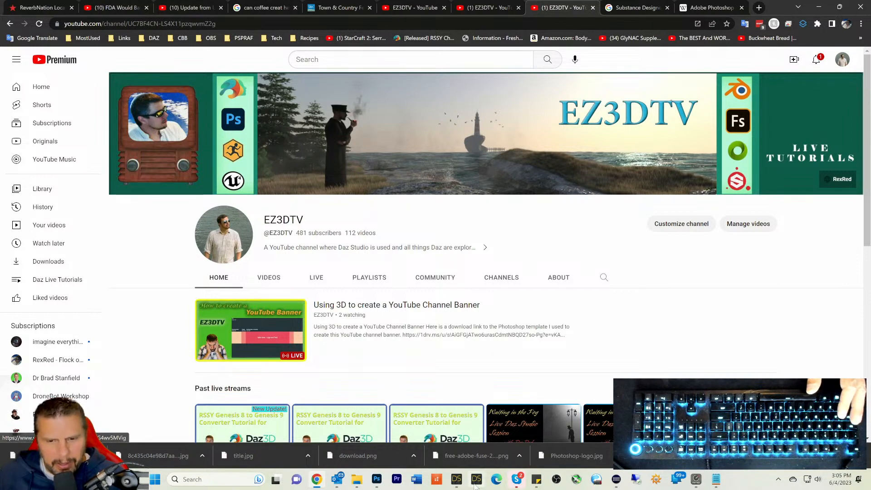
Step: Switch to Photoshop and resize the Rectangle 1 outline around the banner strip to about 99.5% width, bringing its side edges just inside the canvas
left_click(456, 480)
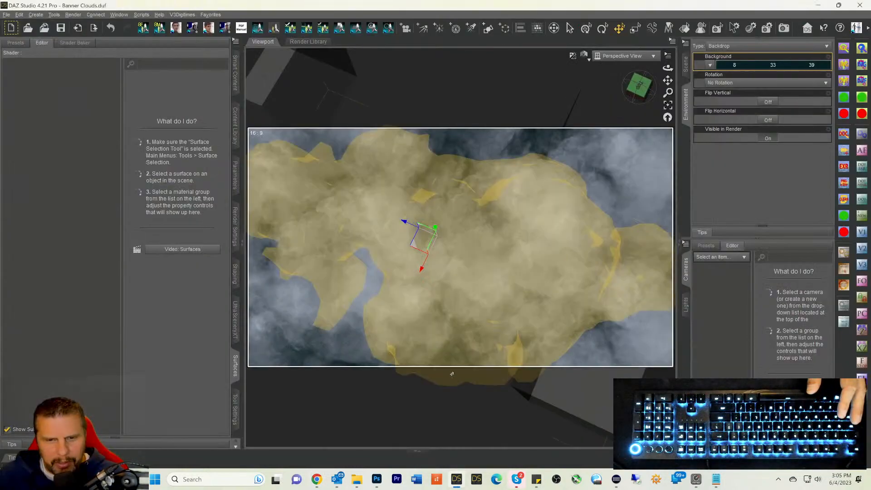
left_click(376, 479)
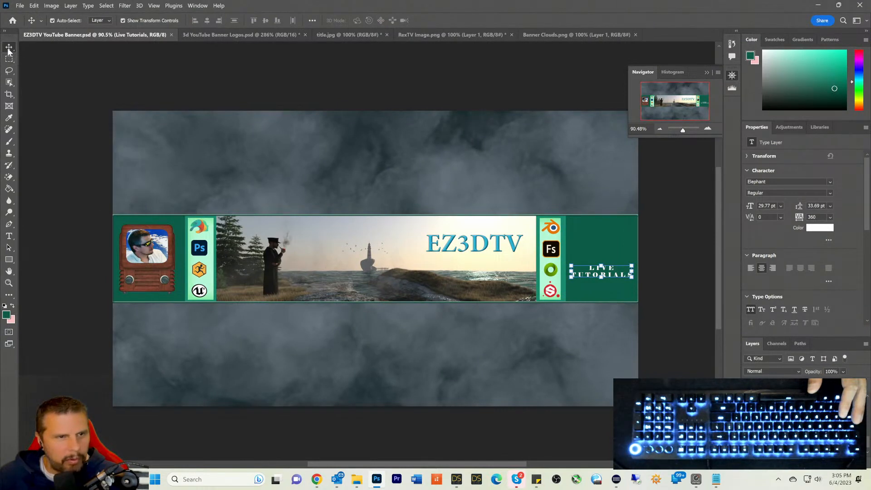
left_click(263, 301)
left_click_drag(377, 304, 374, 305)
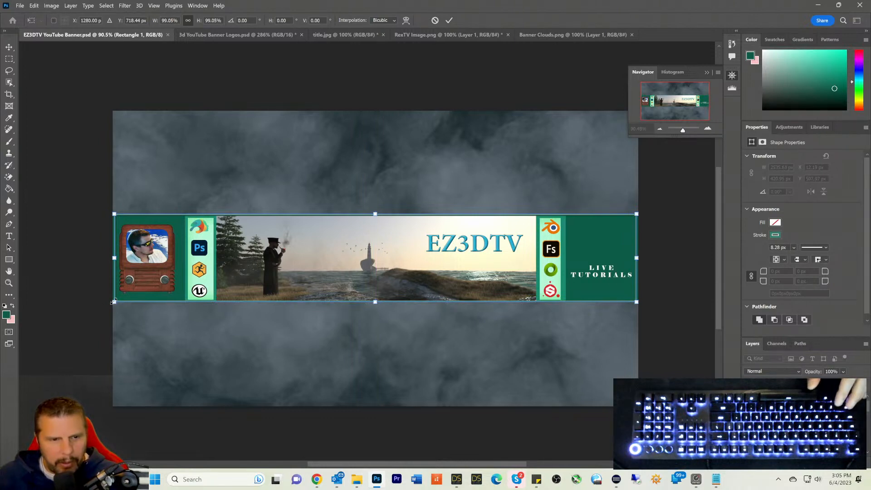
left_click_drag(114, 303, 113, 304)
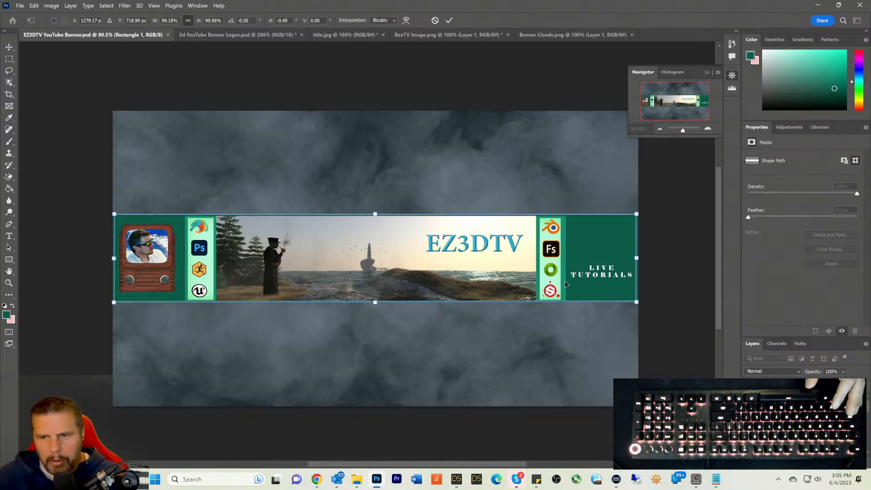
left_click_drag(637, 263, 637, 261)
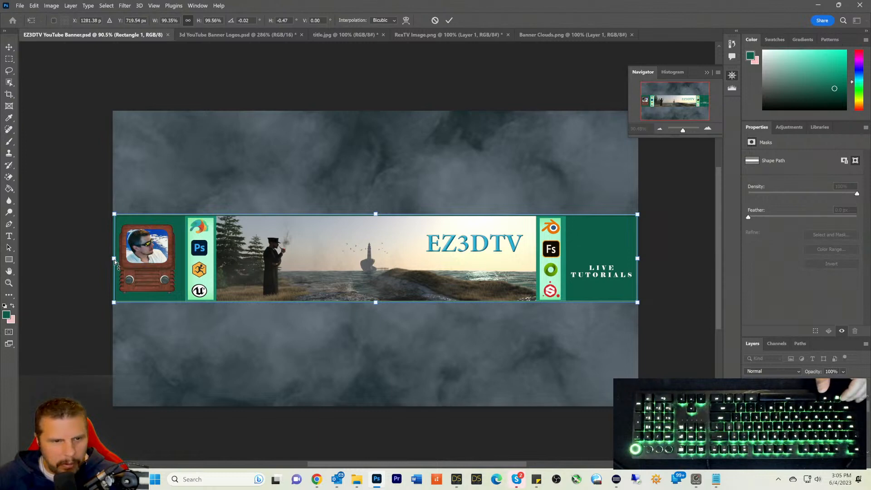
left_click_drag(114, 260, 113, 261)
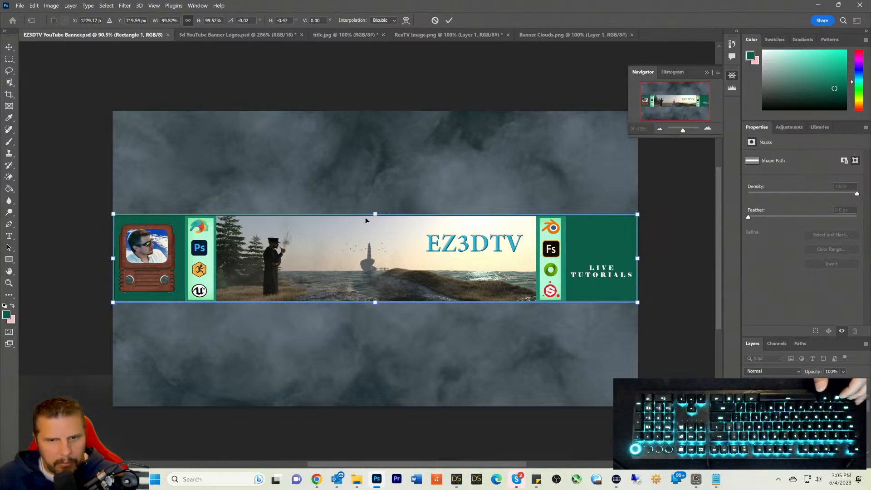
Step: Adjust the outline's top and bottom edges to about 98.5% height, apply the transformation, and save the banner document
left_click_drag(375, 214, 375, 215)
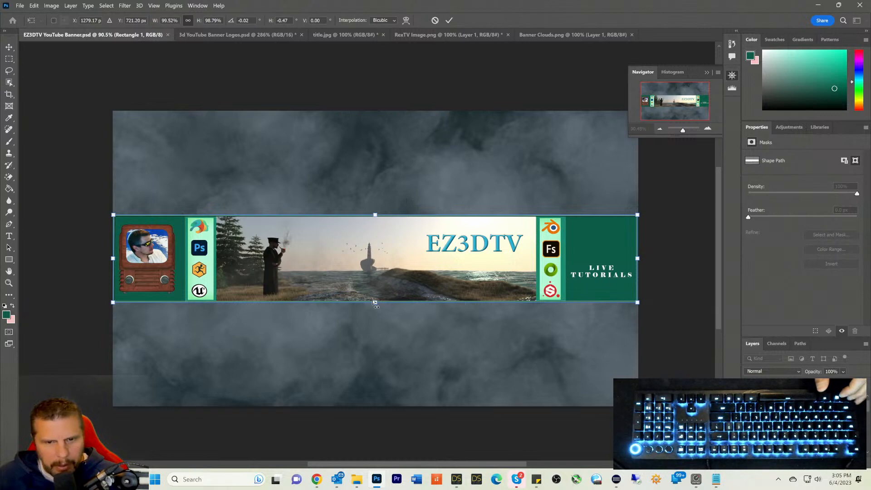
left_click_drag(374, 303, 375, 304, "ctrl")
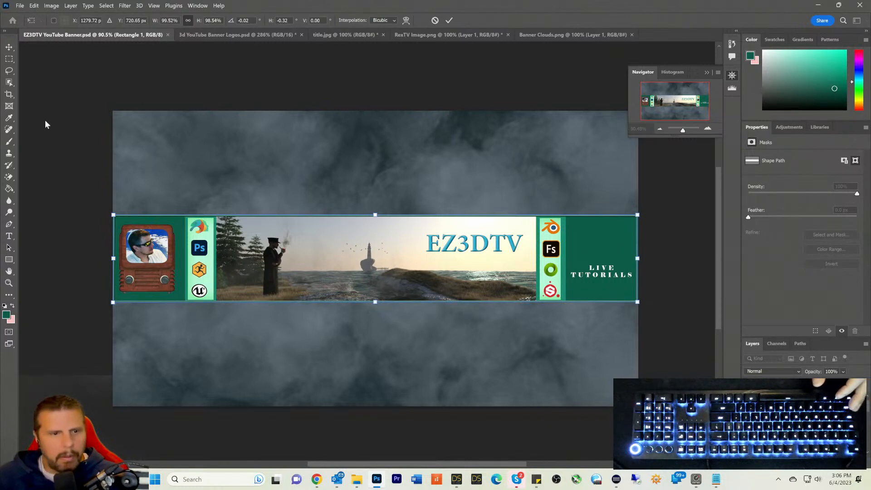
key("Return")
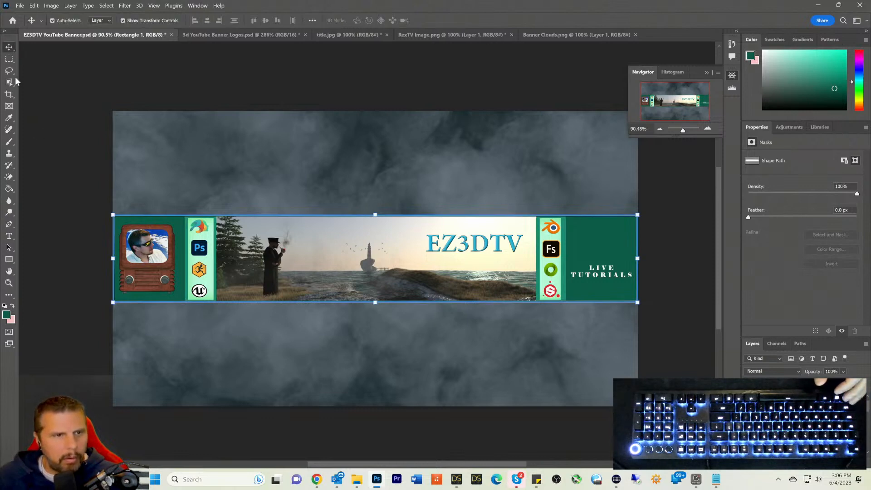
key("ctrl+s")
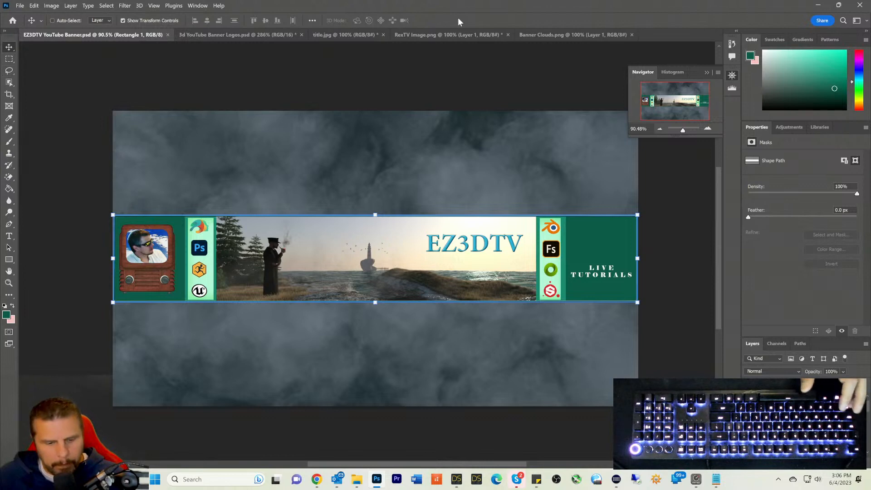
Step: Save a PNG copy of the resized-outline banner to the Desktop, replacing EZ3DTV YouTube Banner copy.png and using medium file size
left_click(20, 6)
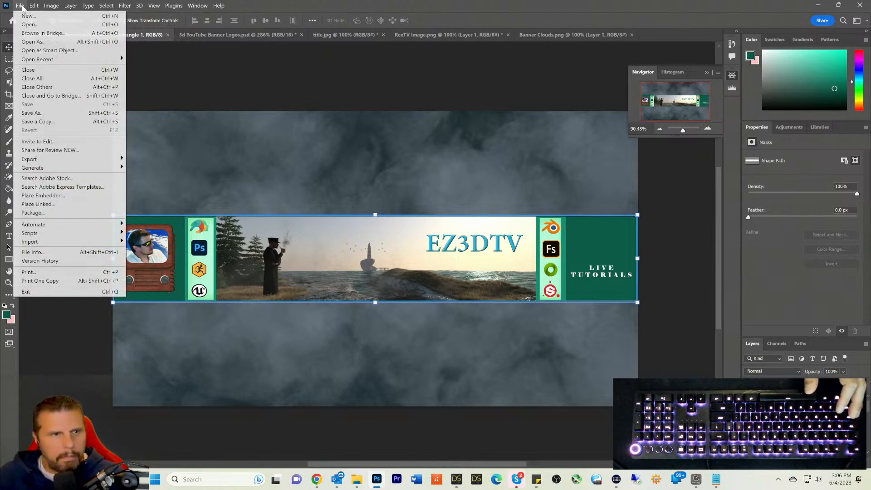
left_click(32, 123)
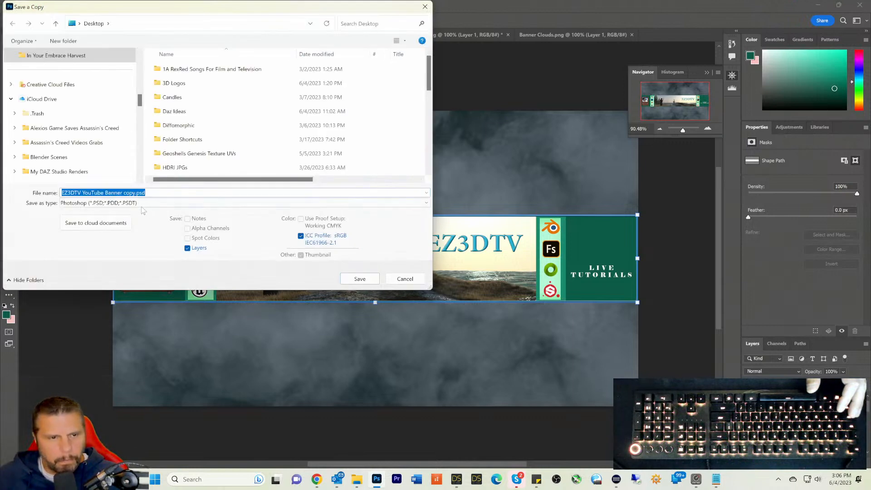
left_click(145, 204)
left_click(86, 336)
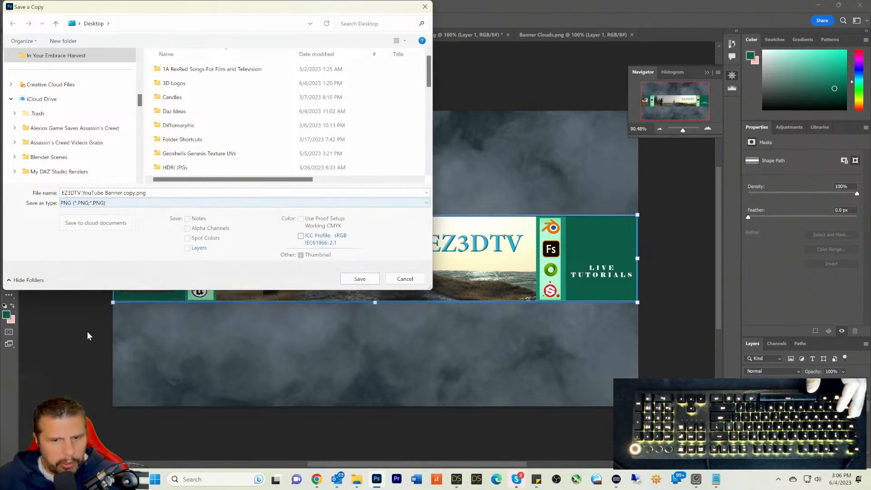
left_click(359, 279)
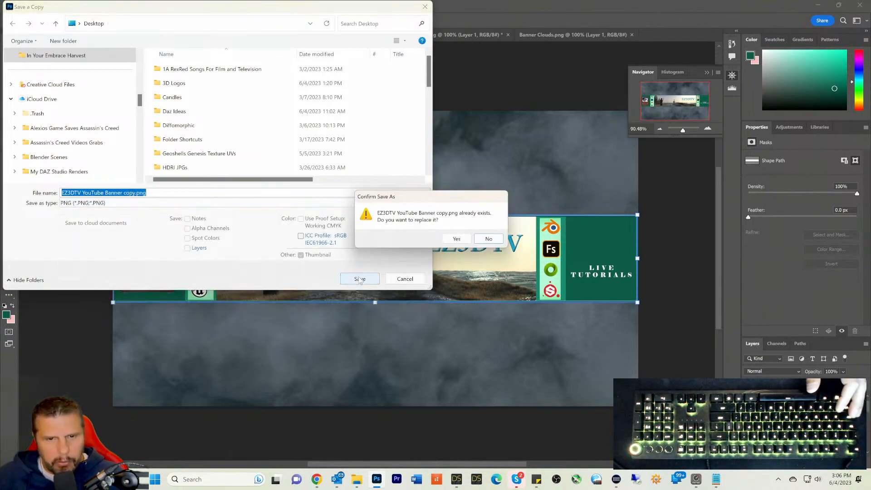
left_click(459, 240)
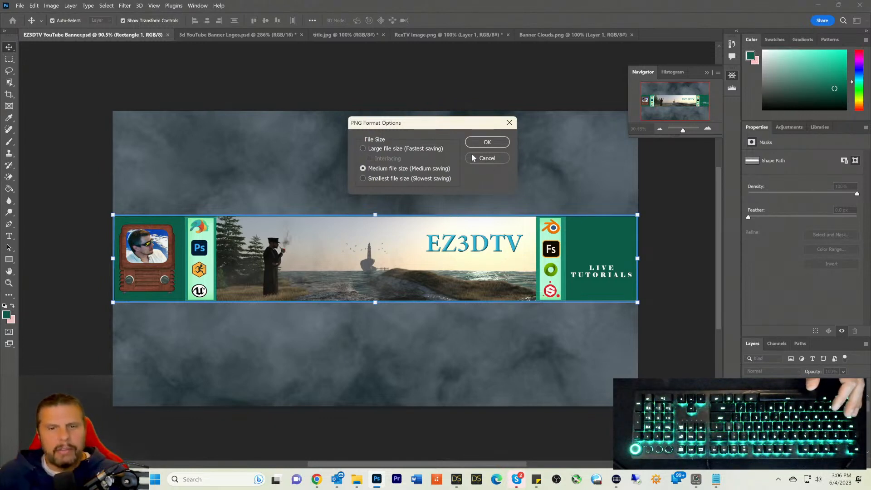
left_click(482, 143)
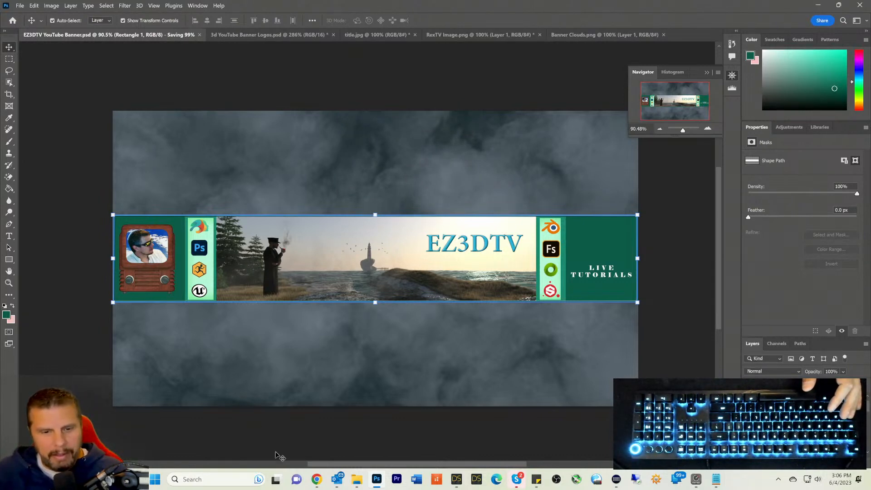
Step: Switch to Chrome and open the EZ3DTV channel's branding customization in YouTube Studio
mouse_move(317, 482)
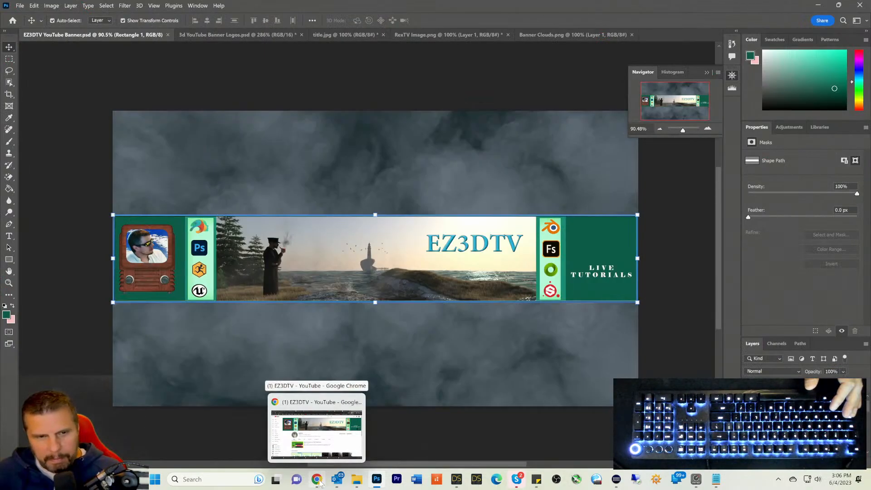
left_click(318, 480)
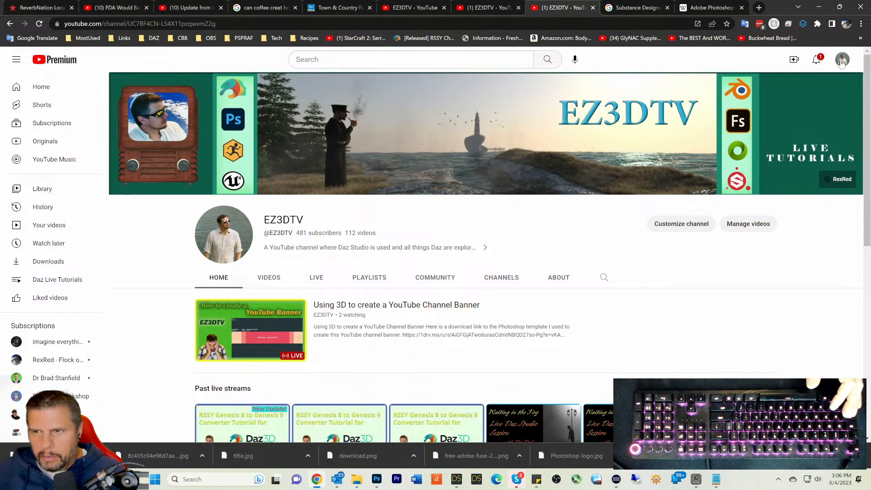
left_click(843, 91)
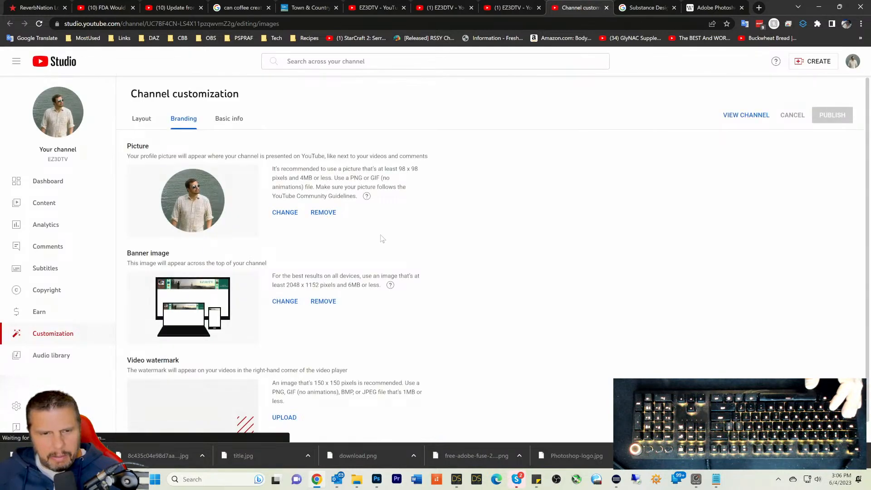
Step: Replace the banner image with EZ3DTV YouTube Banner copy.png from the Desktop, keeping the default crop, publish it, and view the channel page
left_click(282, 301)
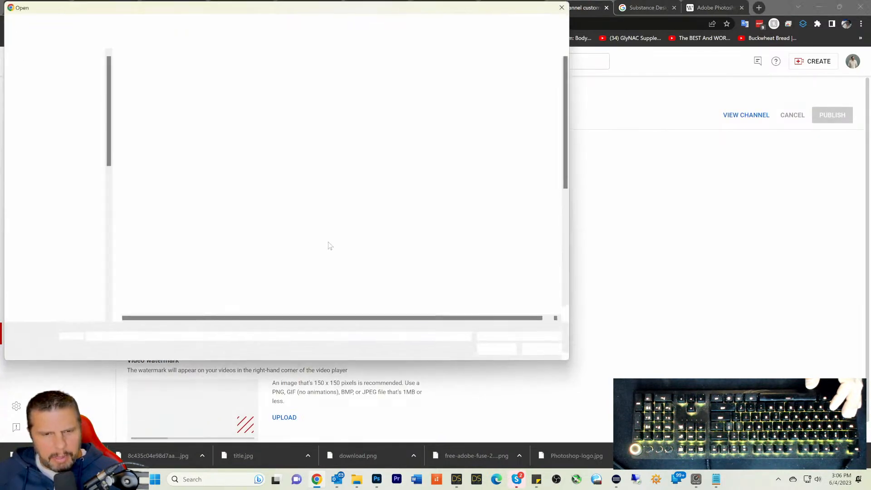
scroll(278, 227, "down", 3)
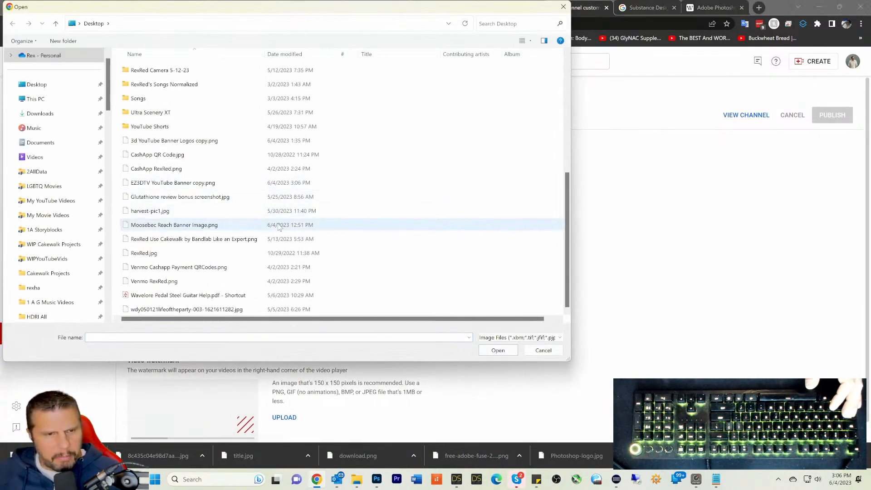
left_click(166, 182)
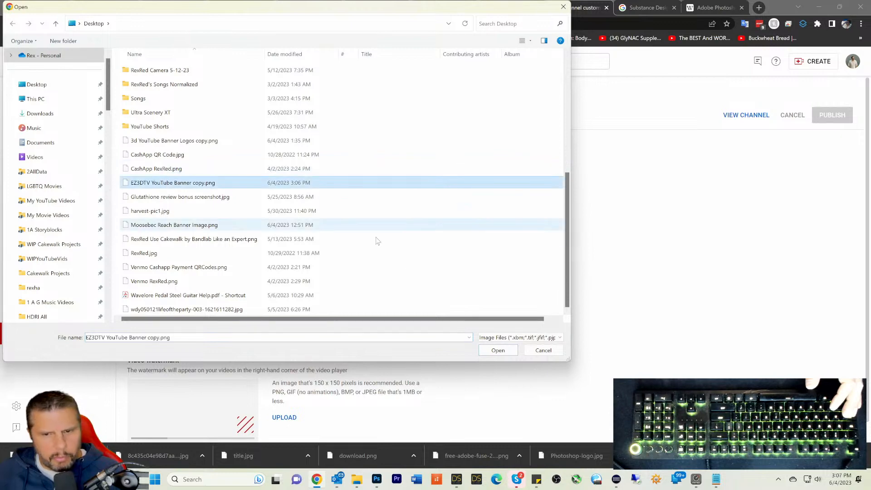
left_click(497, 350)
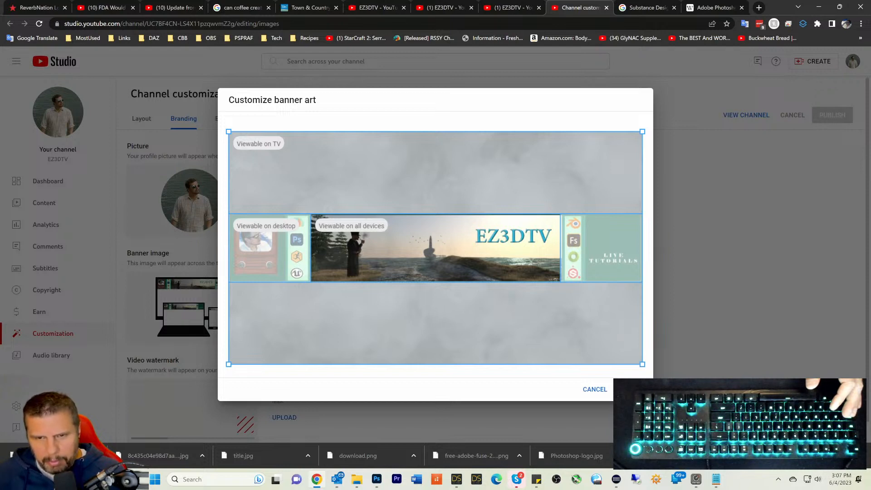
left_click(631, 389)
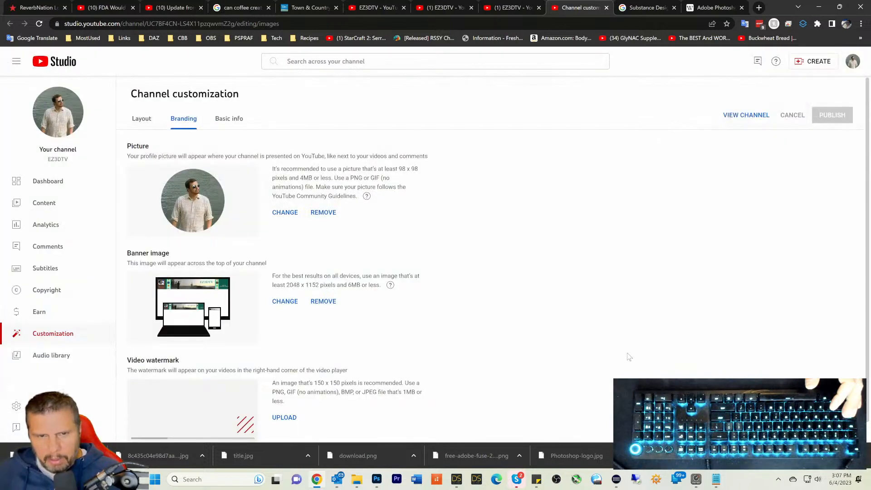
left_click(834, 117)
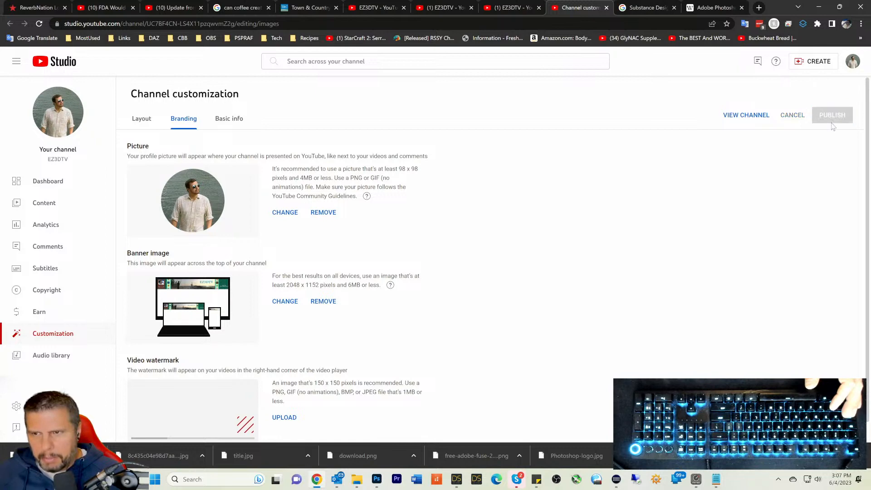
left_click(852, 62)
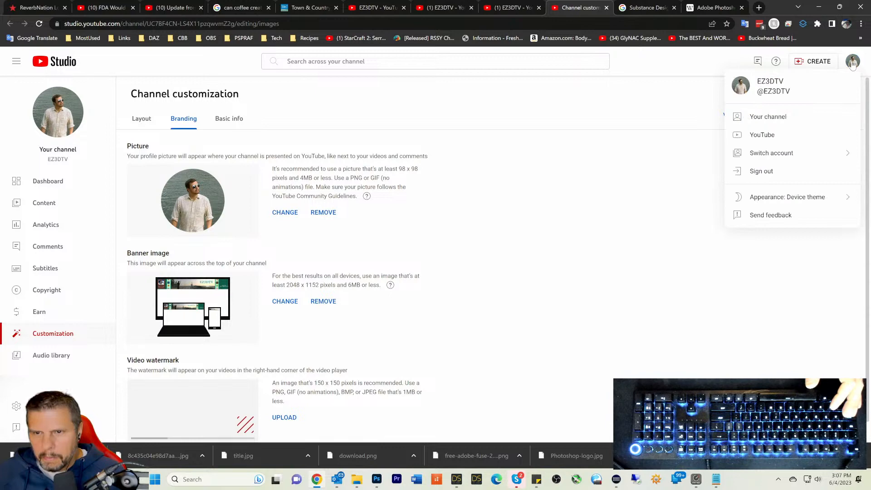
left_click(766, 122)
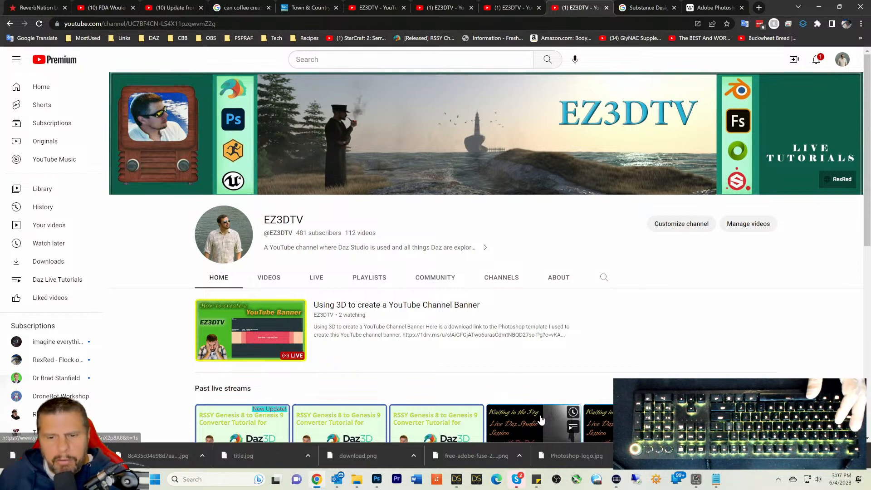
Step: Switch to Photoshop, adjust the outline's four edges to about 100.13% width and 98.96% height, apply the transformation, and save the banner document
left_click(377, 479)
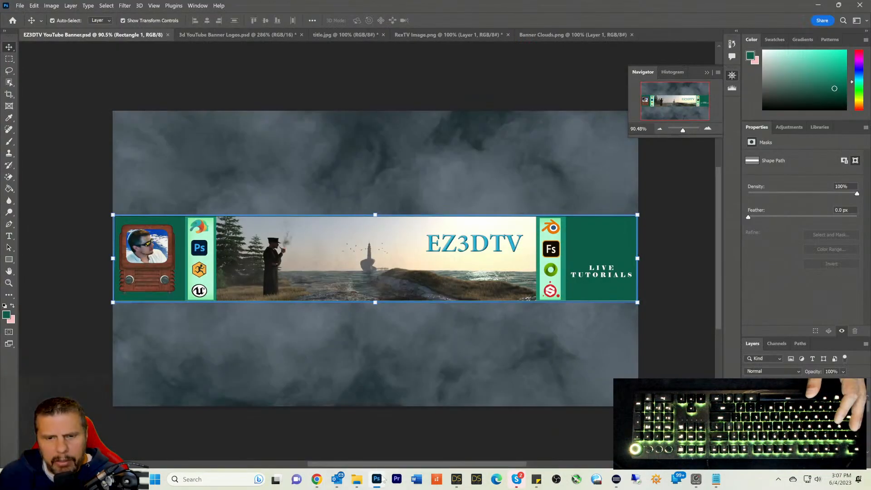
left_click(376, 302)
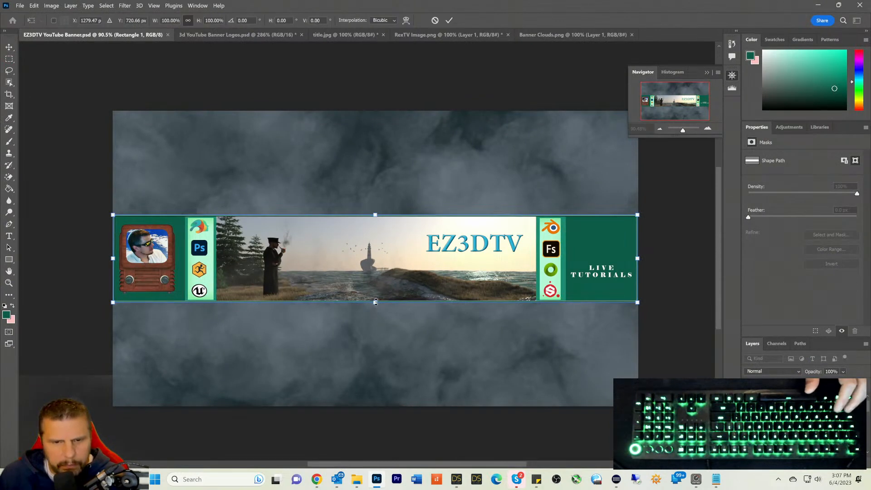
left_click_drag(375, 302, 374, 303)
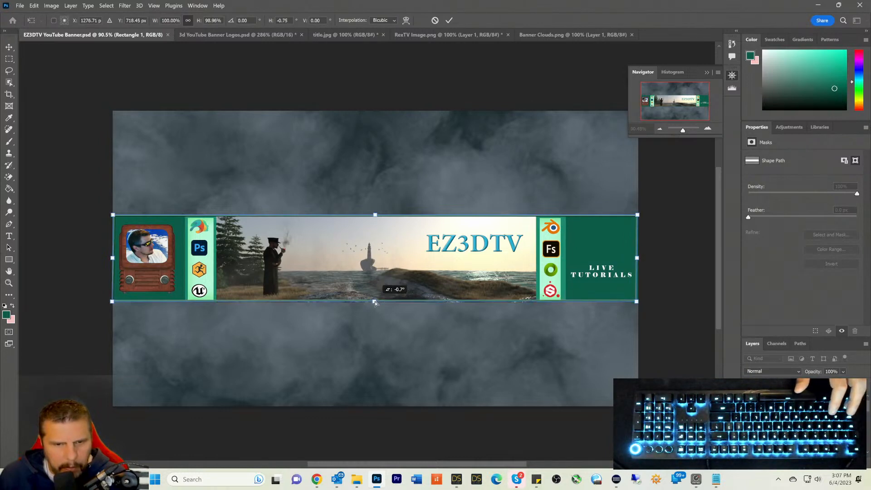
left_click_drag(374, 303, 374, 303, "ctrl")
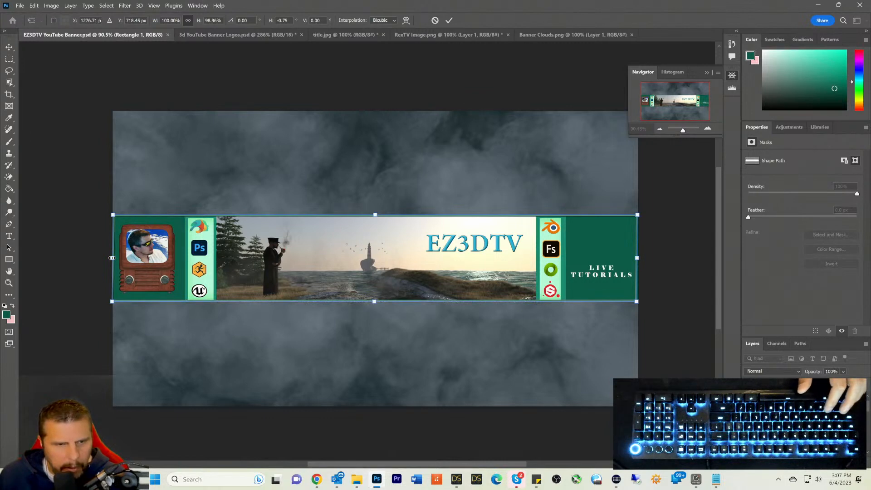
left_click_drag(112, 258, 112, 259)
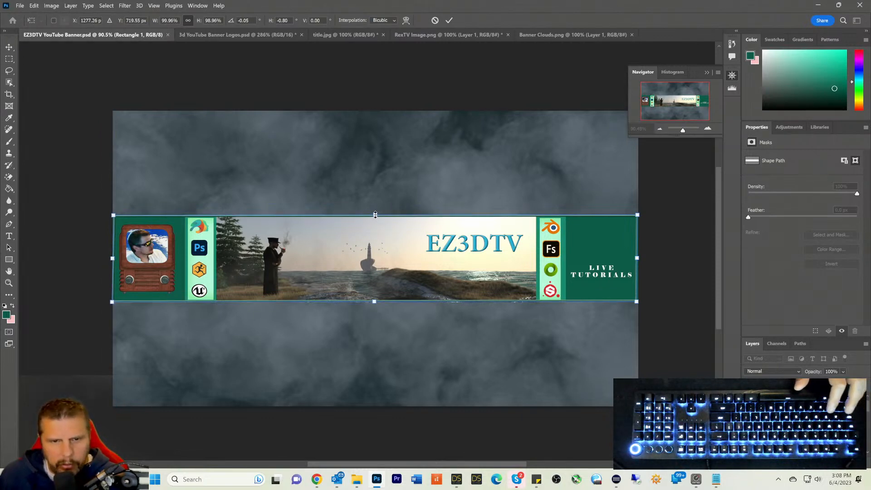
left_click_drag(375, 216, 375, 217, "ctrl")
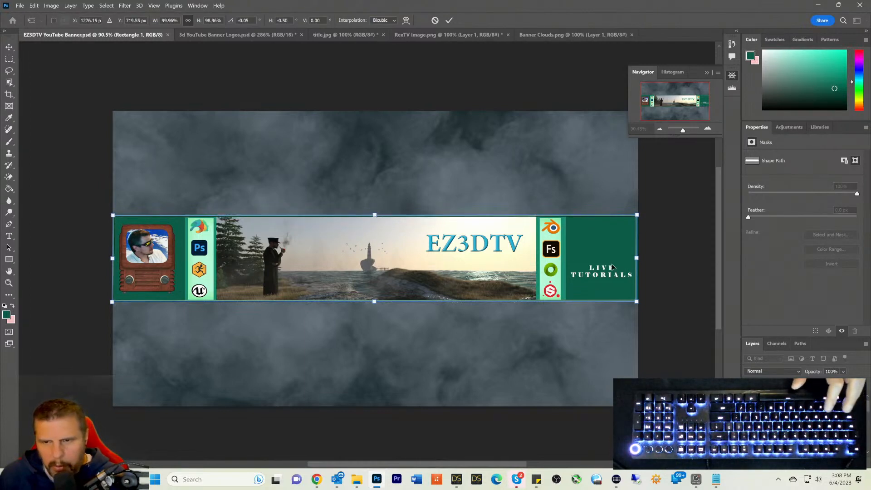
left_click_drag(637, 262, 637, 260, "ctrl")
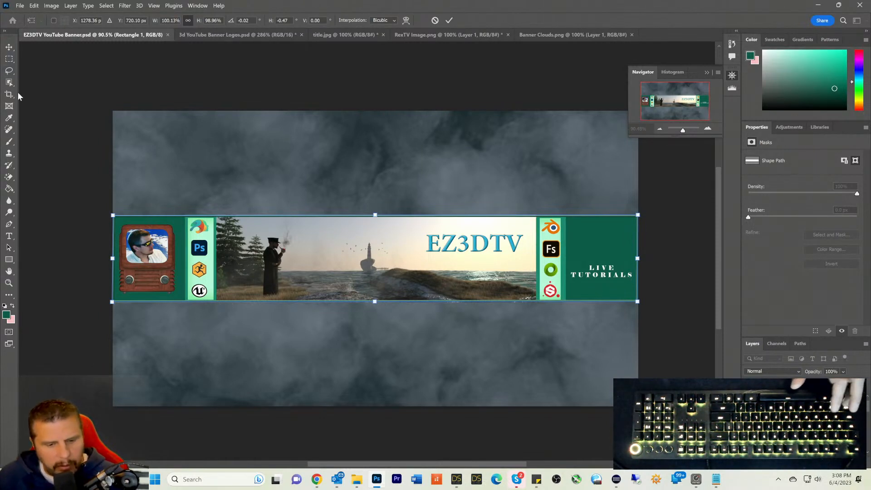
key("ctrl+s")
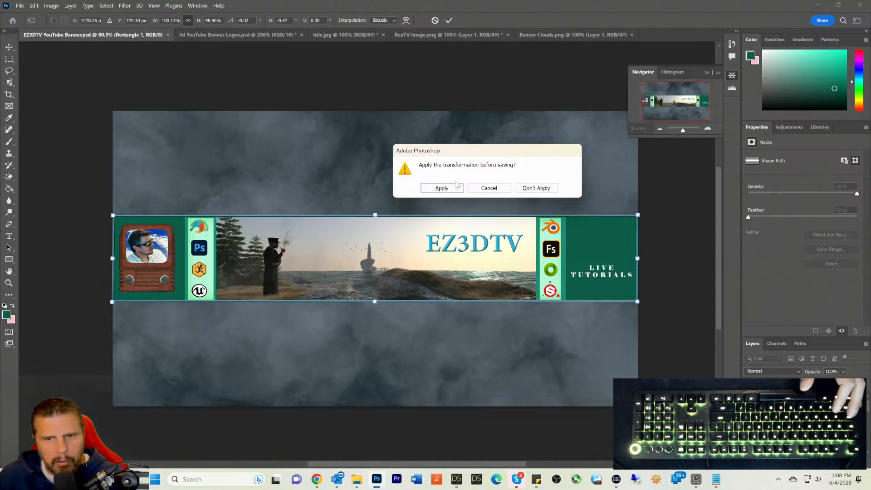
left_click(439, 188)
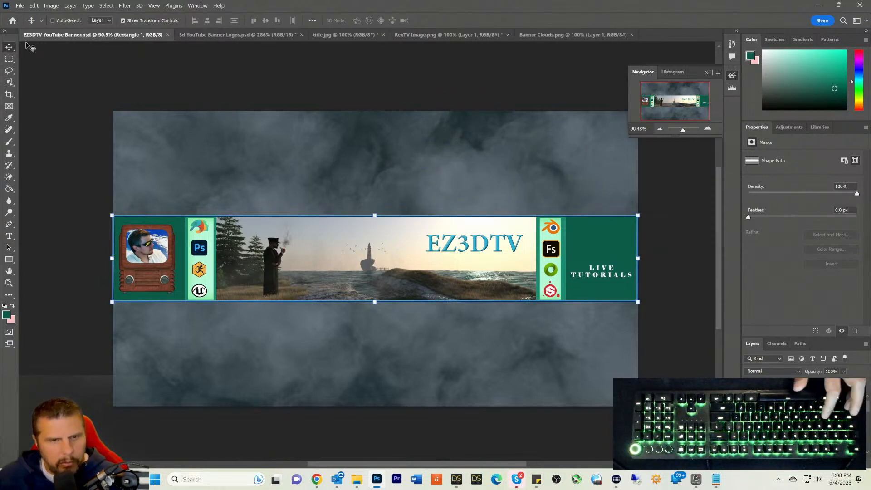
Step: Save a PNG copy of the readjusted banner to the Desktop, replacing the existing EZ3DTV YouTube Banner copy.png
left_click(20, 5)
left_click(34, 122)
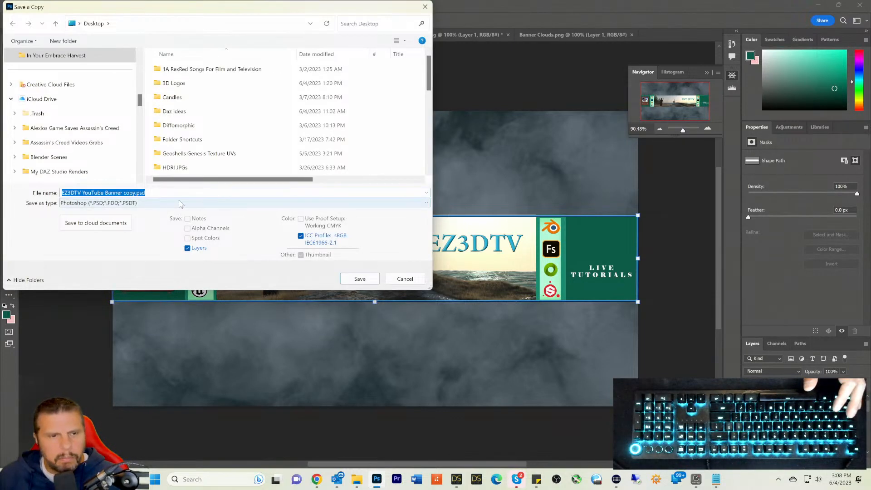
left_click(176, 203)
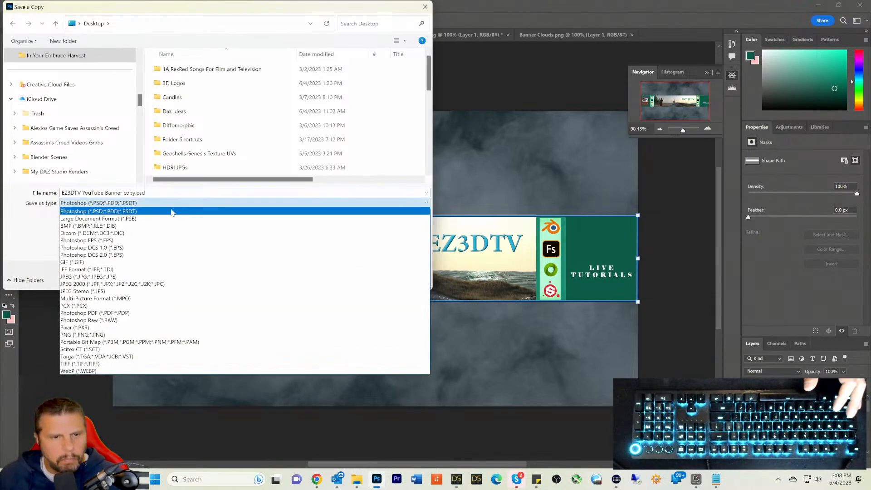
left_click(119, 335)
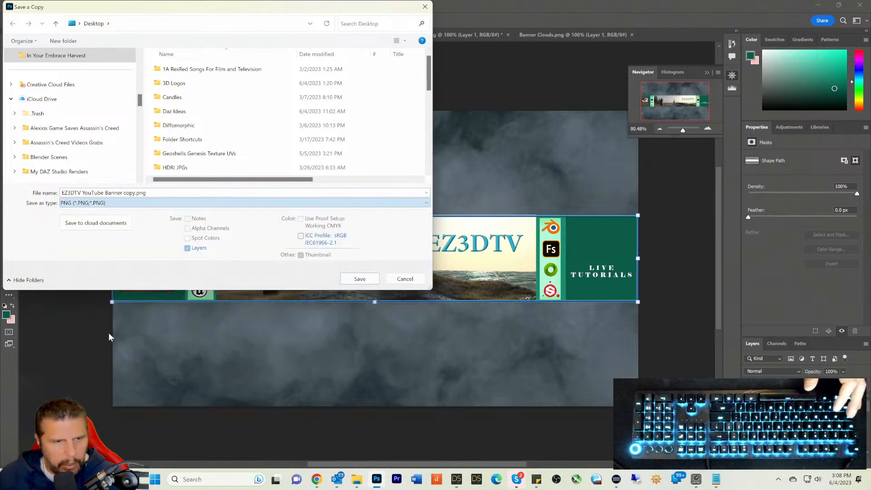
left_click(359, 278)
left_click(458, 240)
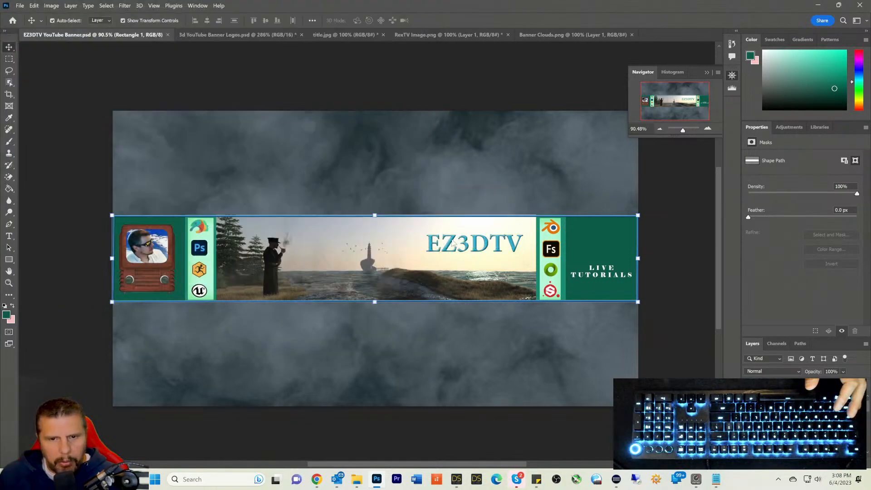
left_click(485, 143)
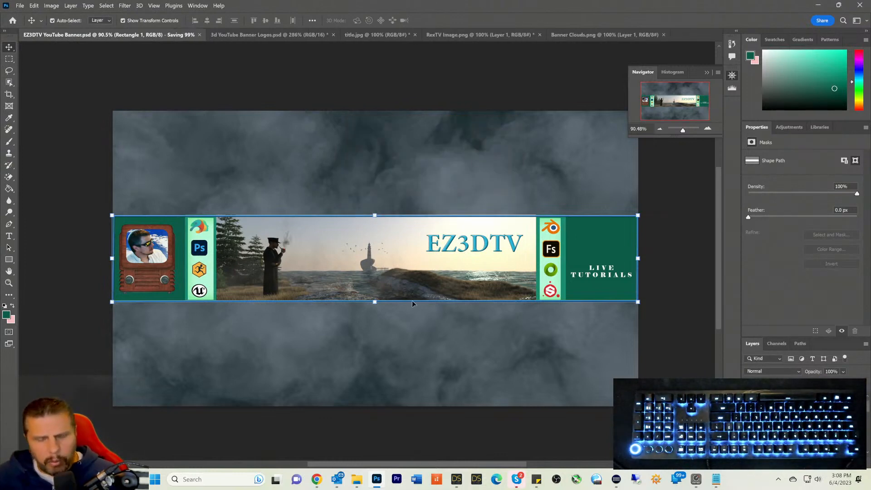
Step: Switch to Chrome, open the channel's branding customization, and choose EZ3DTV YouTube Banner copy.png from the Desktop as the replacement banner image
left_click(318, 479)
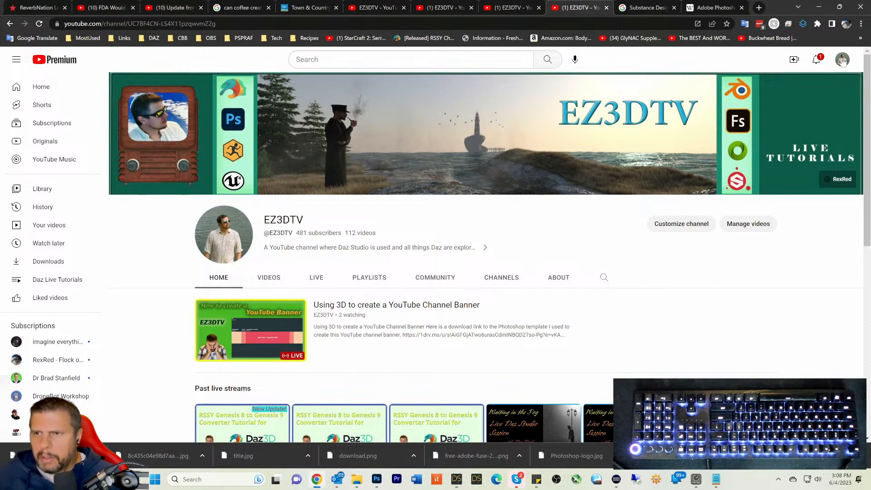
left_click(843, 89)
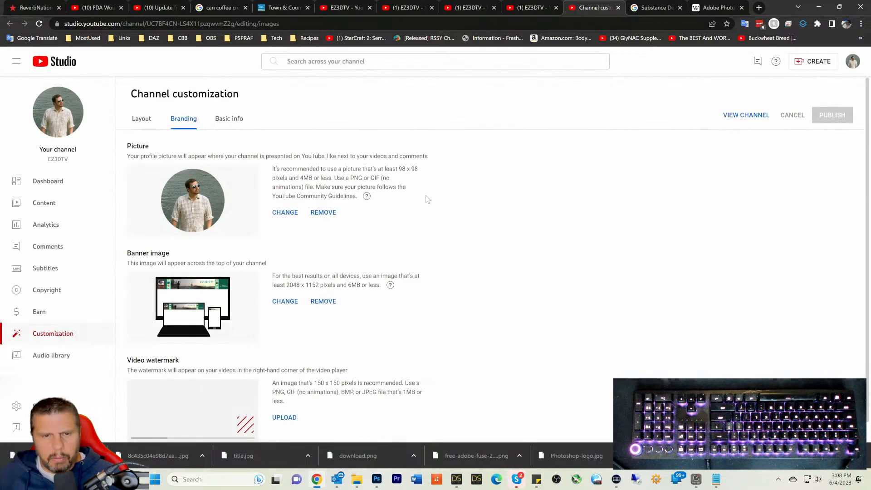
left_click(284, 302)
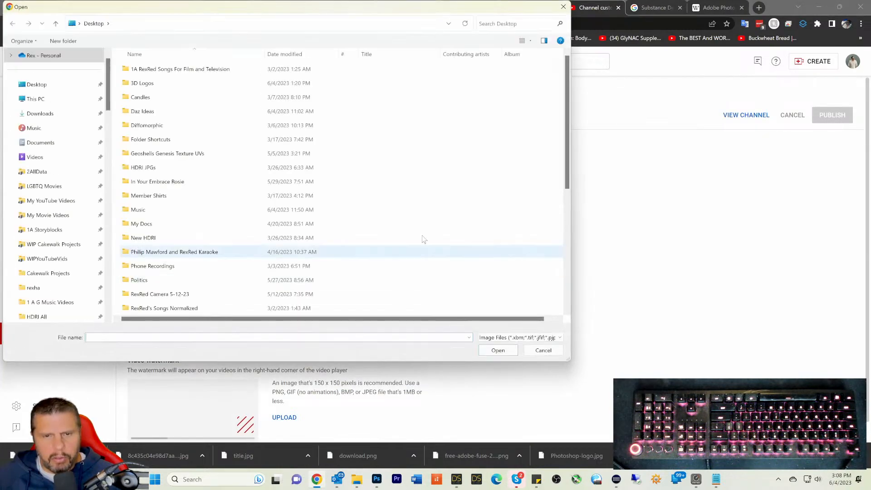
scroll(172, 182, "down", 5)
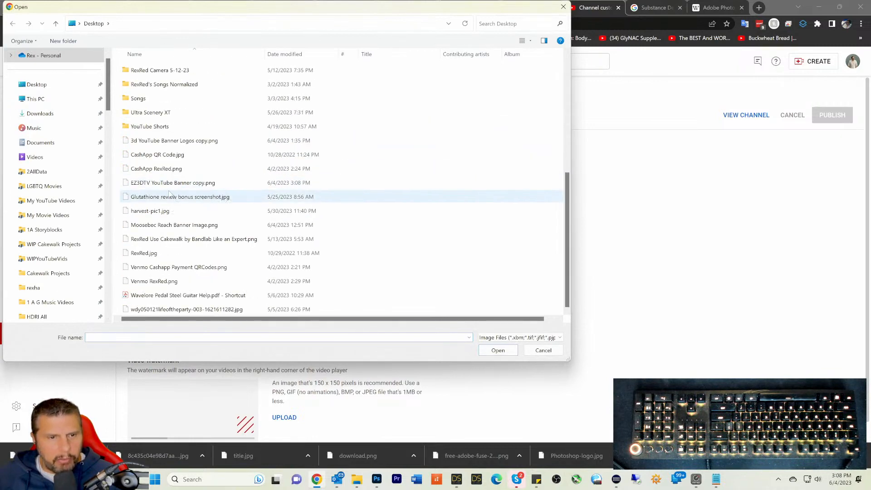
left_click(170, 186)
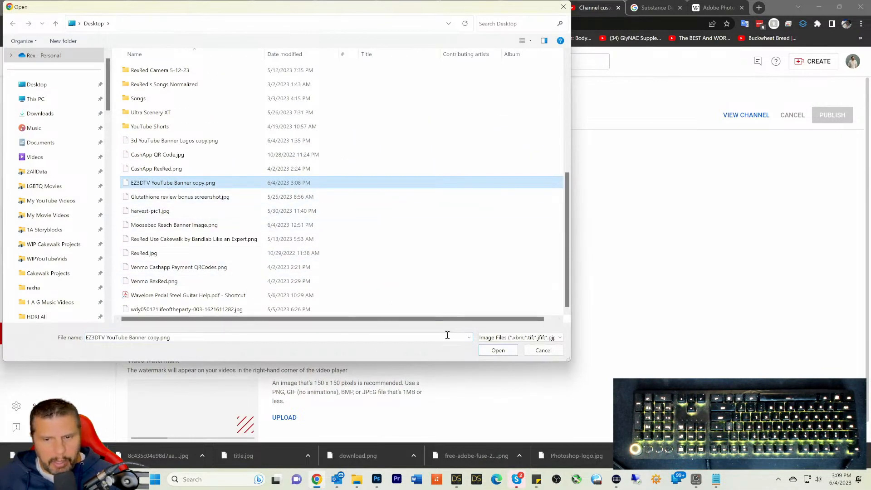
left_click(498, 350)
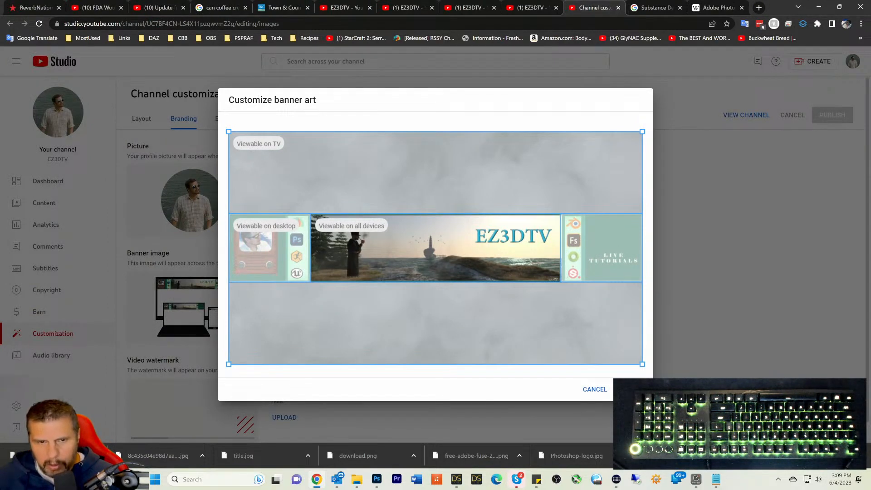
Step: Accept the default banner crop, publish the channel changes, and view the EZ3DTV channel page
left_click(631, 389)
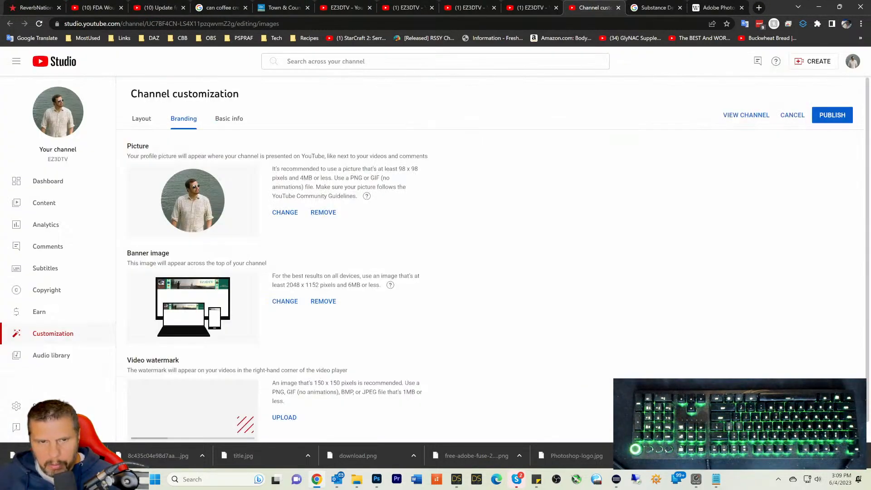
left_click(835, 119)
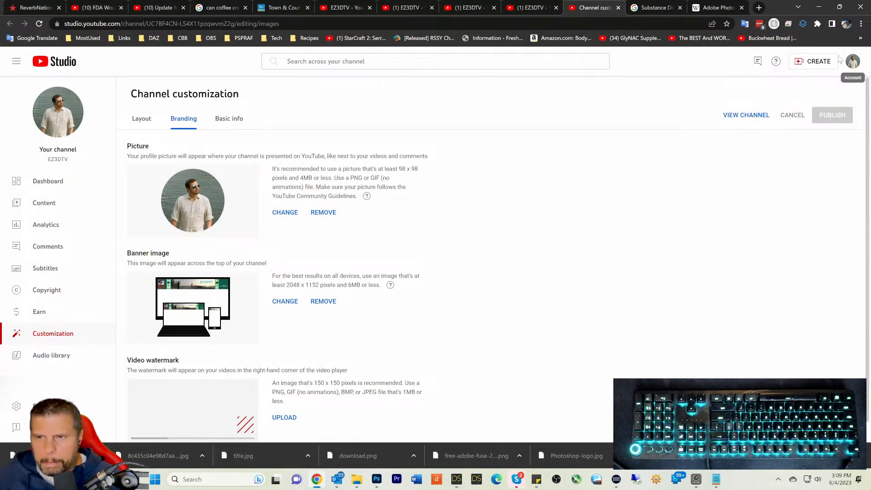
left_click(737, 116)
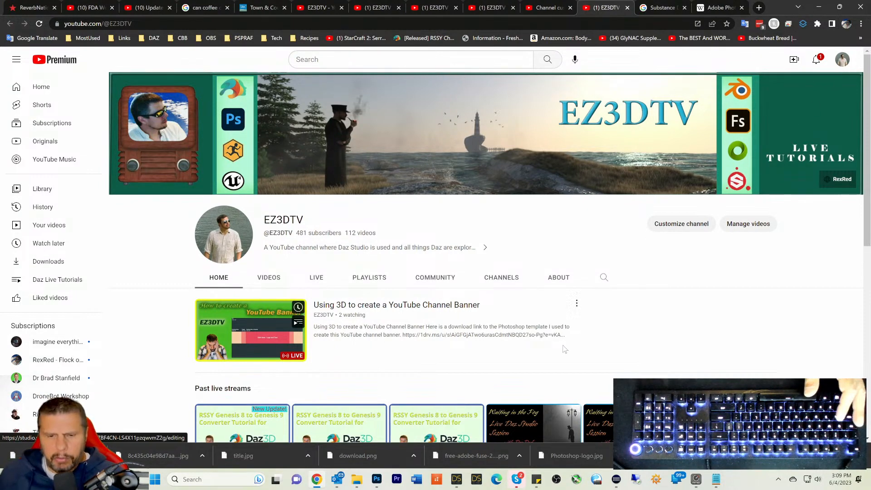
Step: Switch to Photoshop and deselect the outline shape in the banner document
left_click(377, 479)
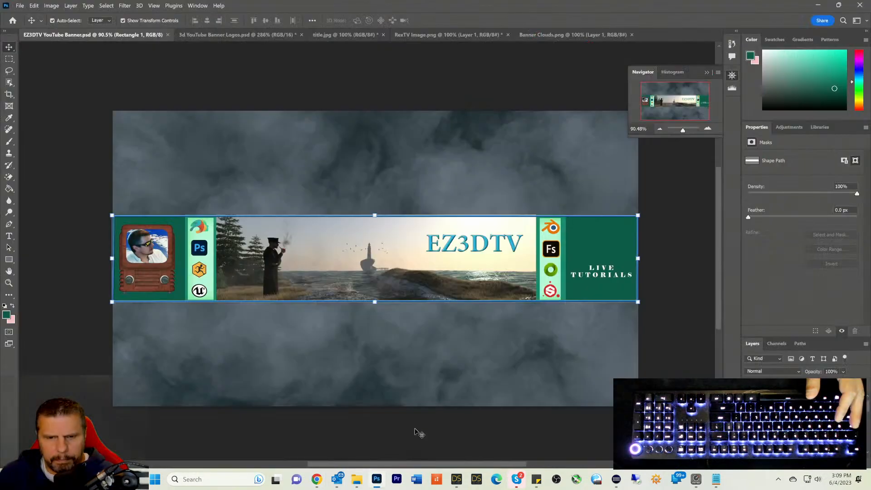
left_click(78, 203)
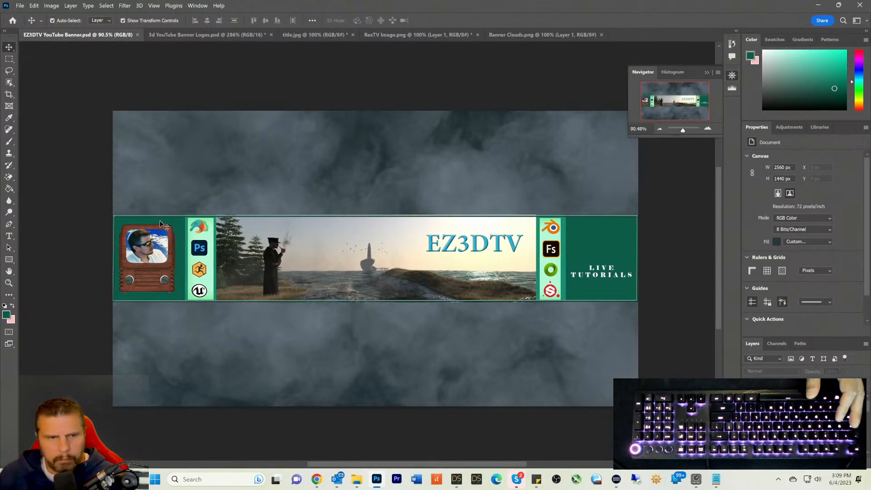
left_click(9, 59)
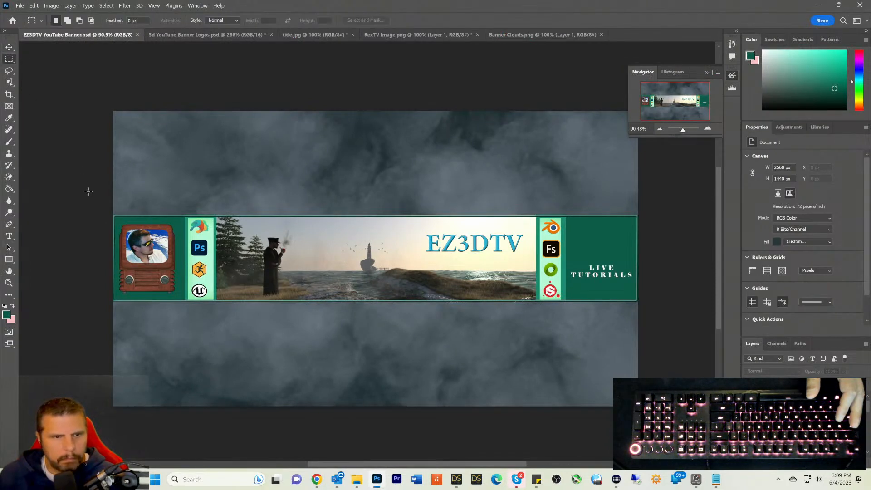
left_click_drag(112, 193, 654, 309)
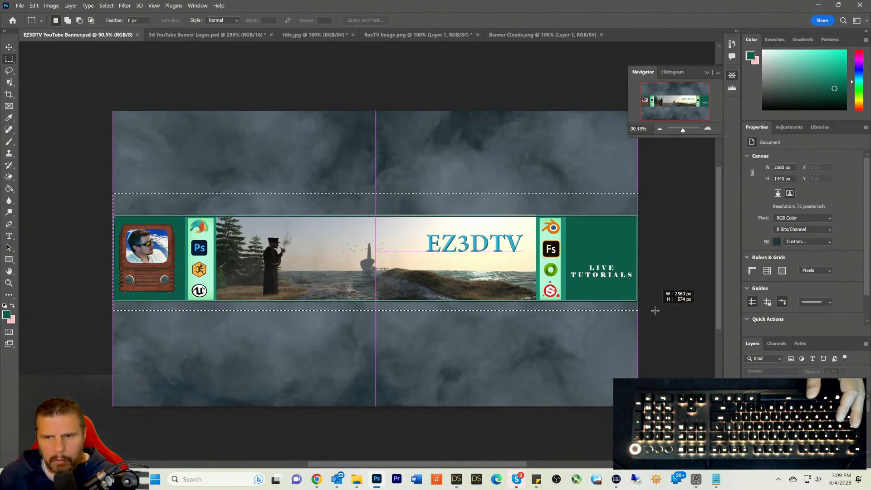
left_click(28, 218)
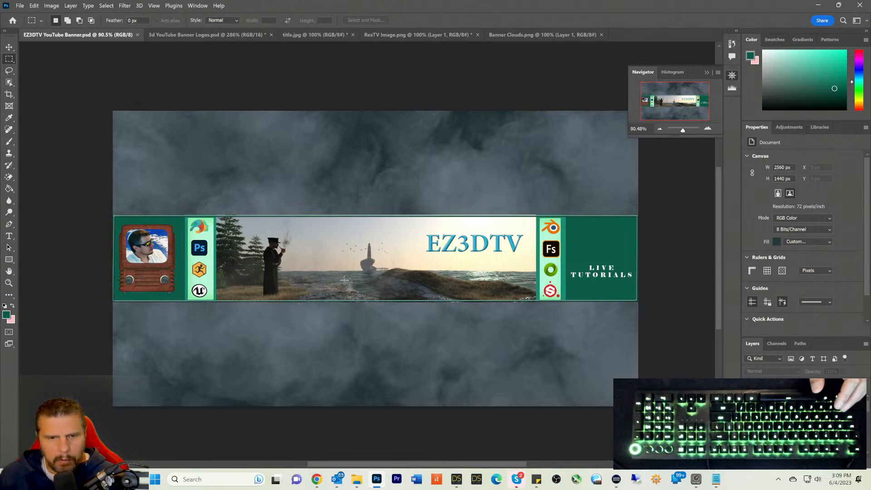
left_click(9, 47)
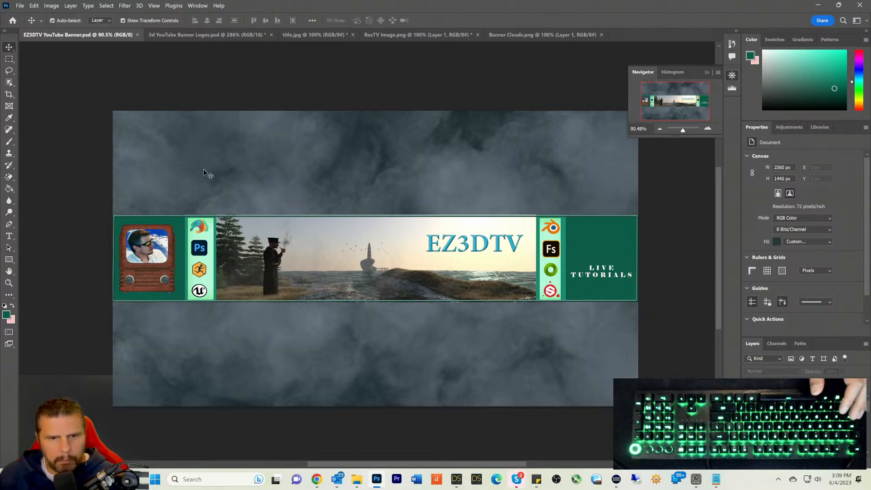
Step: Scale the Moosebec Reach Banner Image proportionally from its bottom edge to about 1538 x 421 px and apply the transformation
left_click(295, 271)
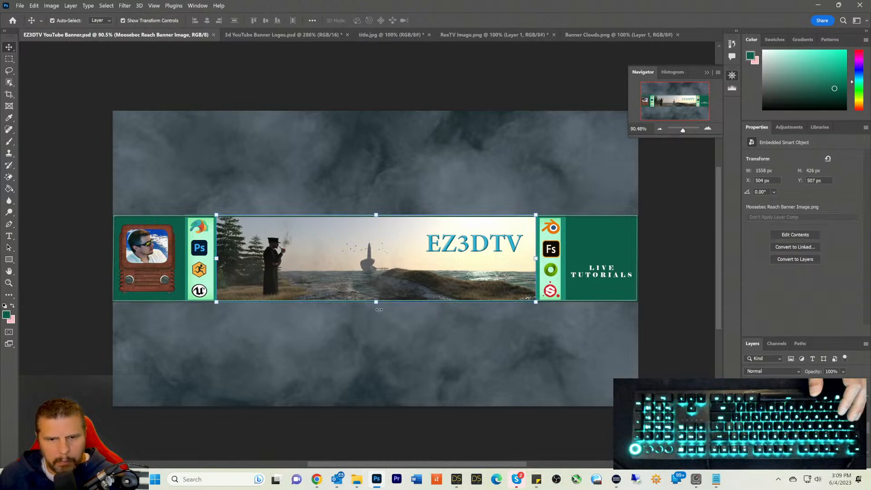
left_click(375, 302)
left_click_drag(375, 303, 375, 305)
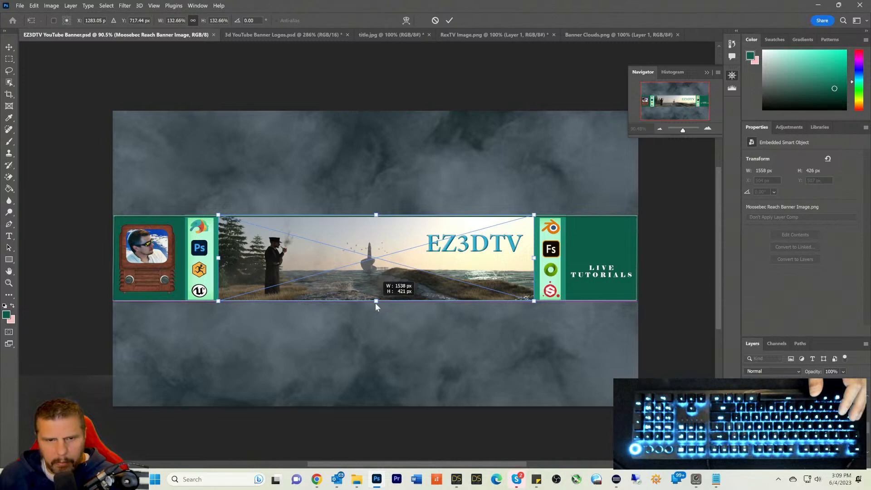
left_click_drag(375, 304, 376, 305)
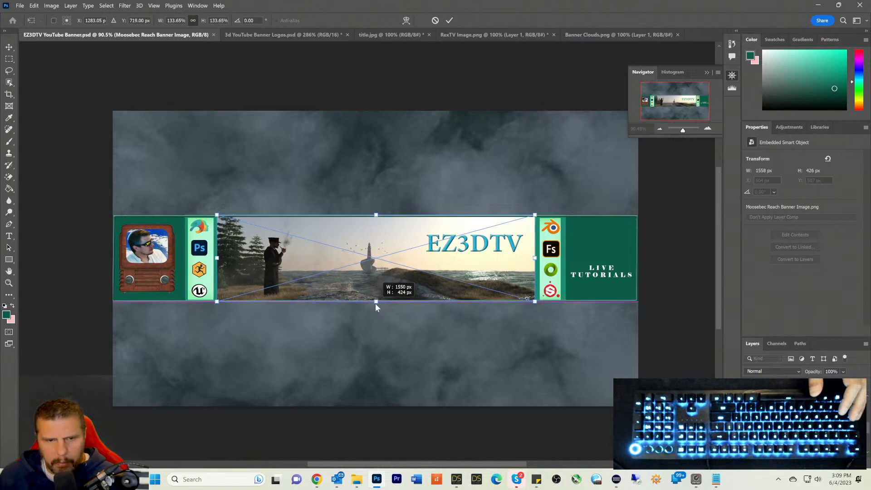
left_click_drag(376, 303, 375, 303)
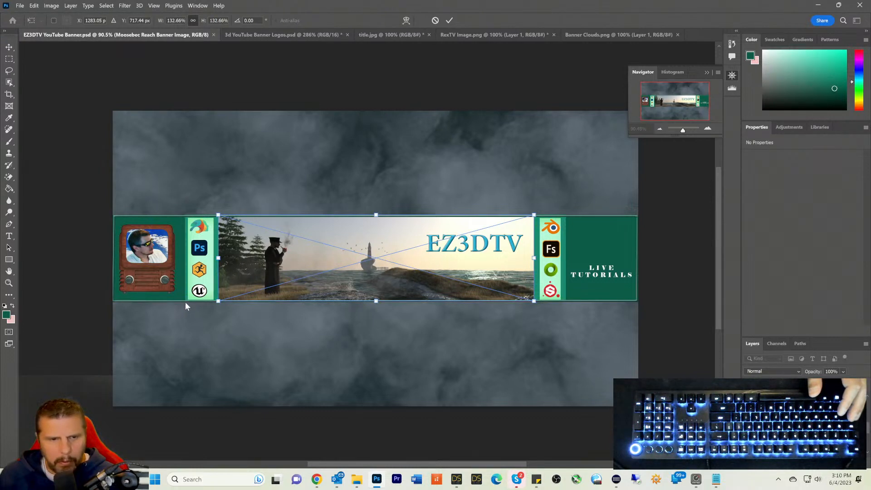
key("Return")
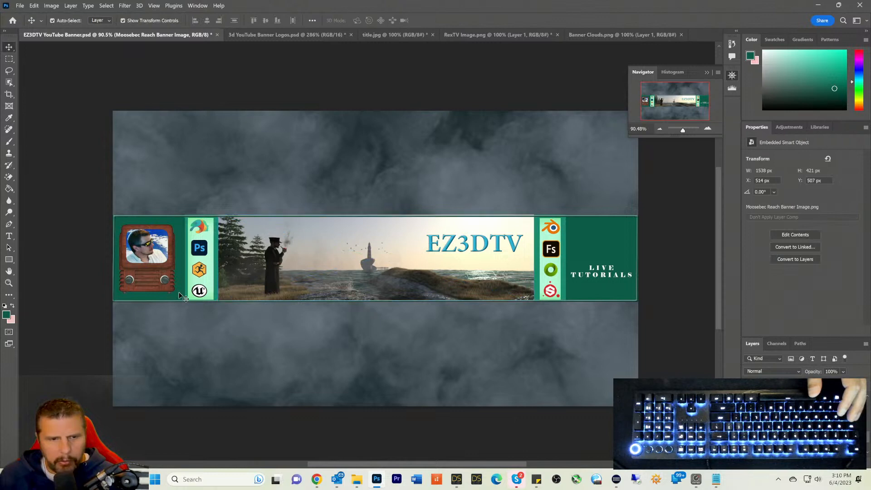
Step: Reduce the height of the Desktop Max - 2560 x 423 green band from its bottom edge to about 420 px, keeping its 2560 px width
left_click(181, 296)
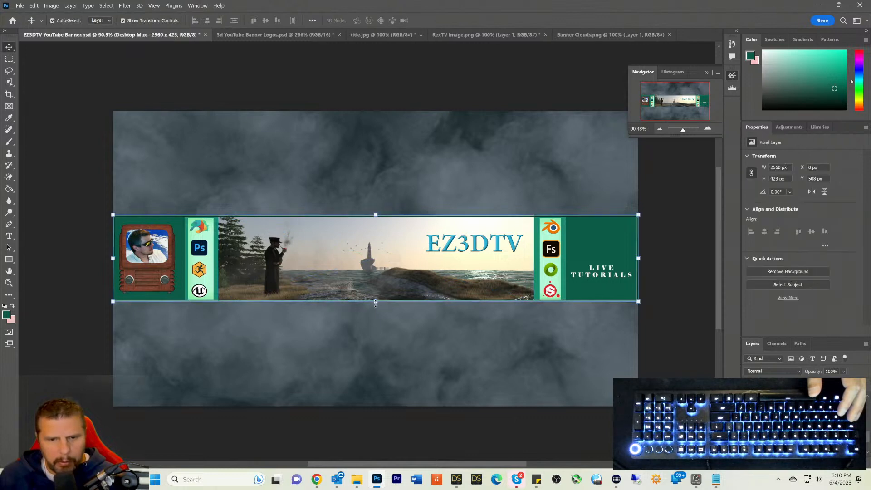
key("ctrl+t")
left_click_drag(375, 303, 375, 301)
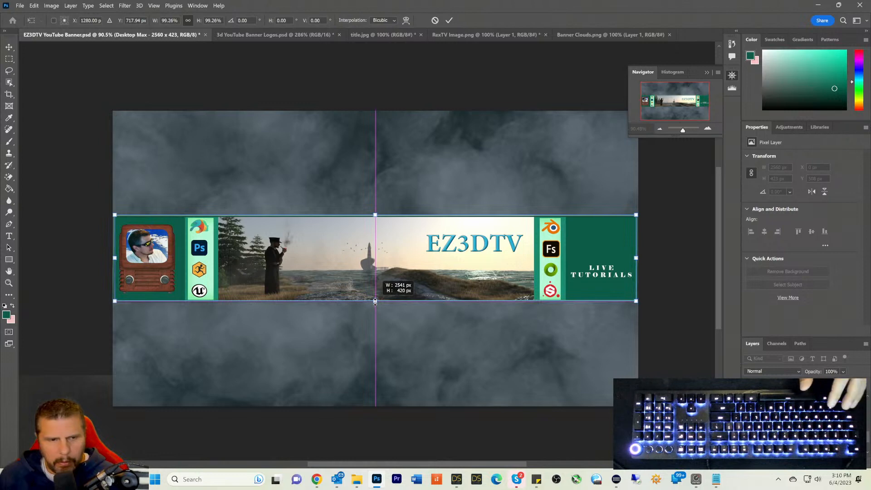
left_click_drag(375, 301, 375, 301)
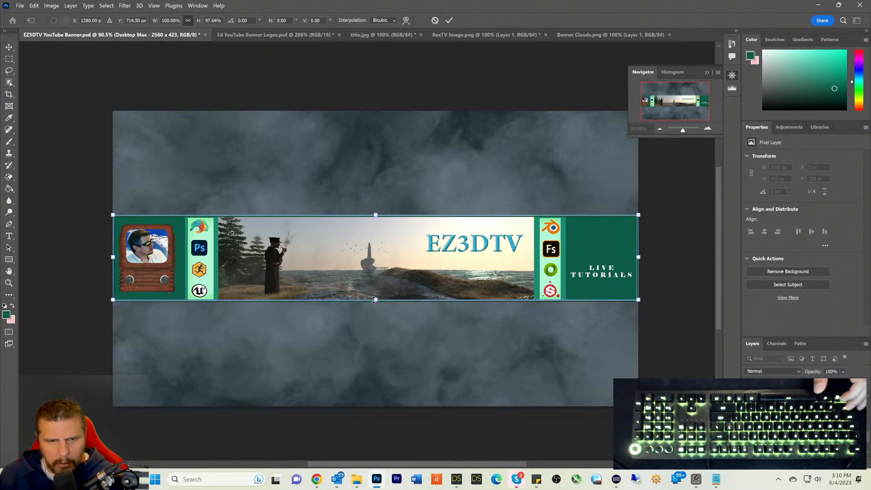
left_click_drag(375, 299, 375, 301)
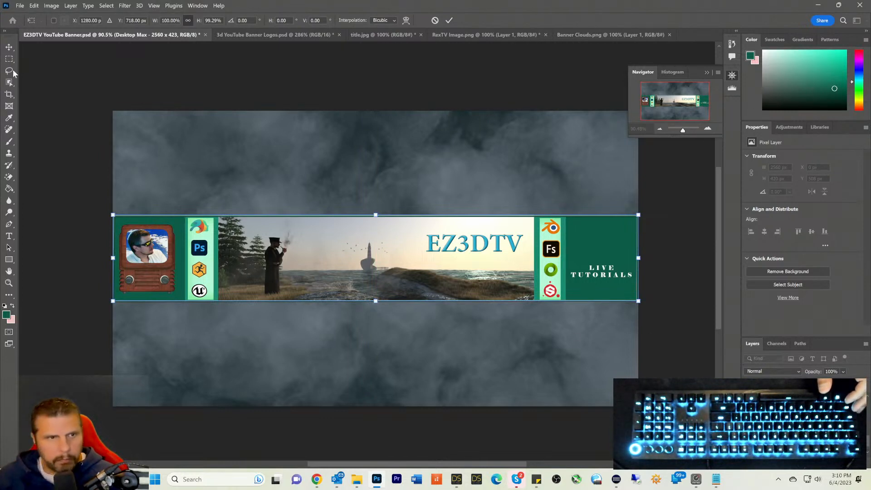
key("Return")
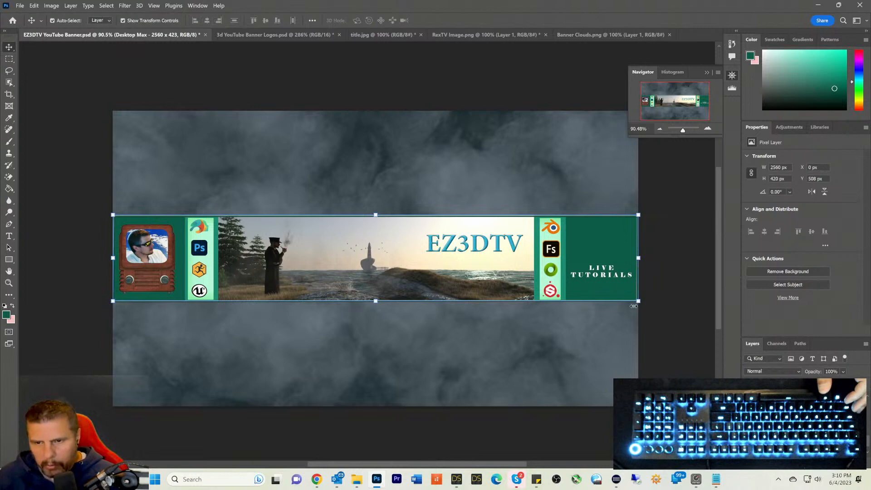
Step: Shorten the green band from its bottom edge to about 413 px high and the Rectangle 1 outline to about 99% of its height
key("ctrl+t")
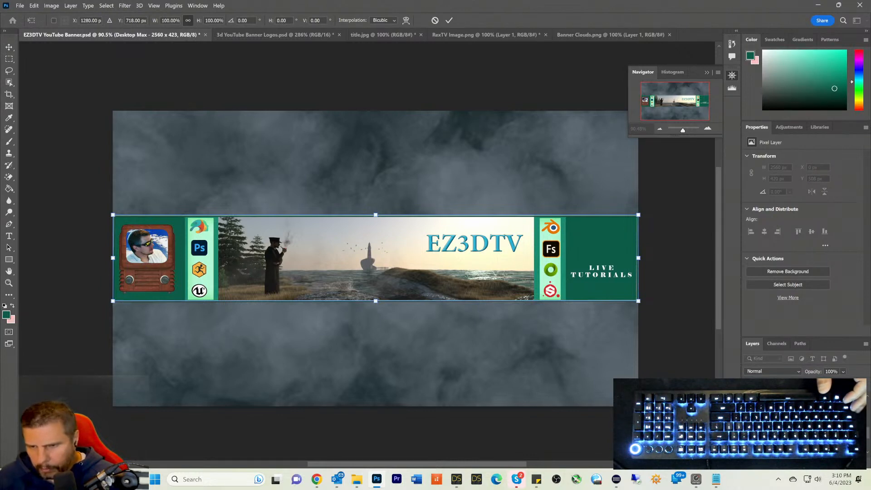
left_click(9, 47)
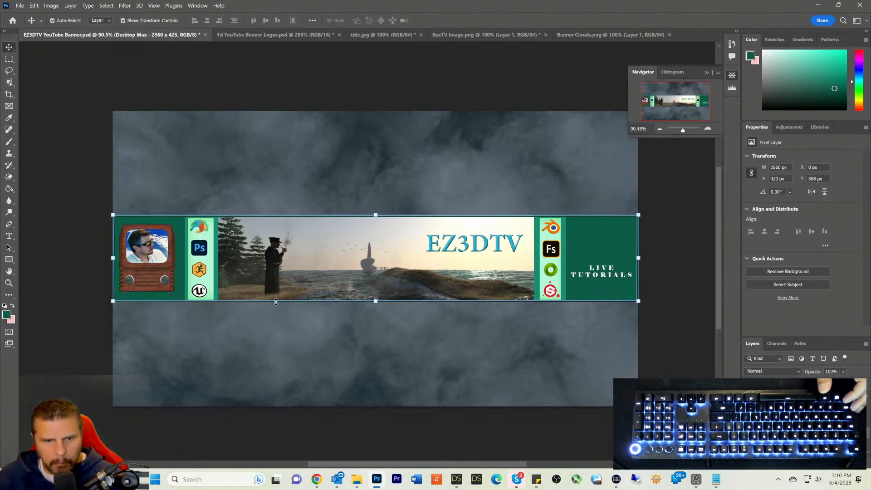
key("ctrl+t")
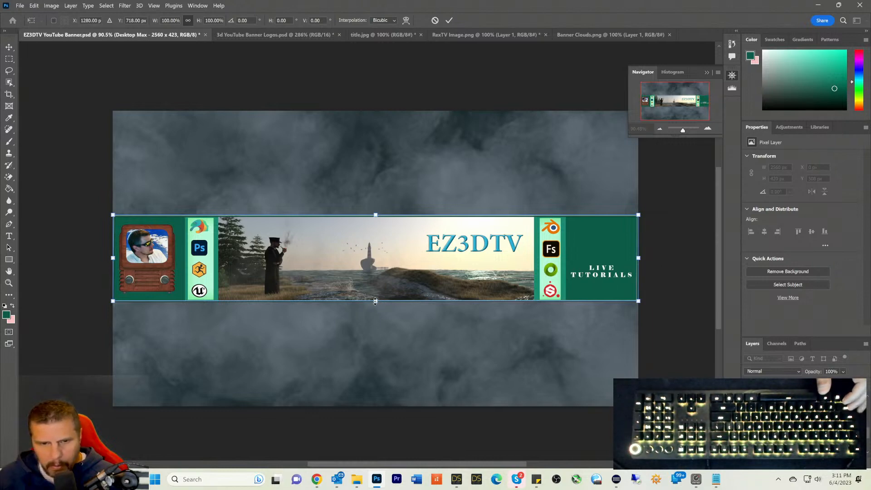
left_click_drag(375, 301, 375, 299)
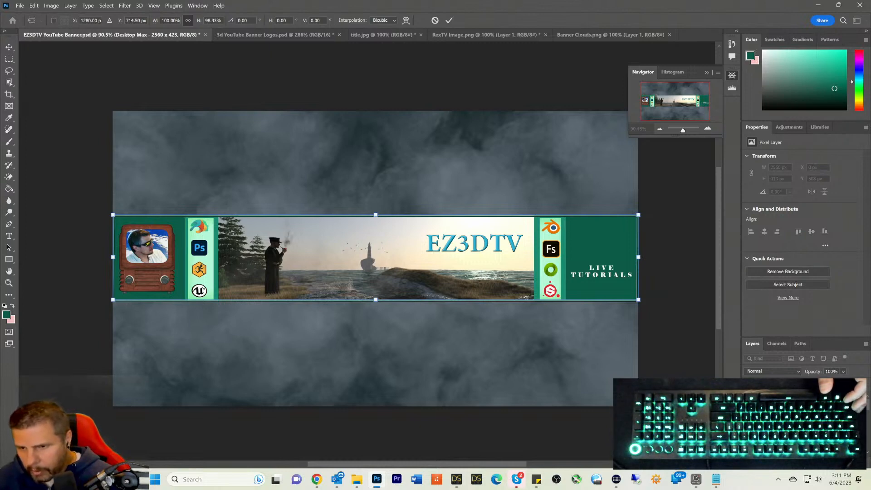
key("Return")
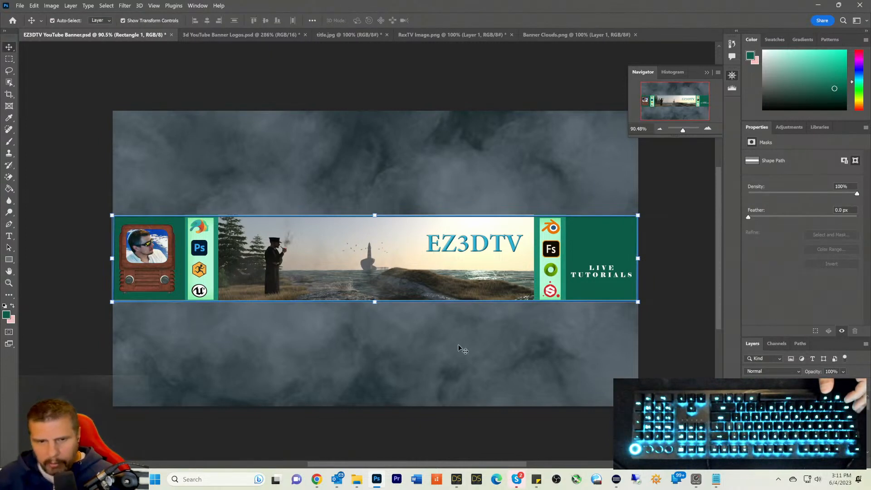
left_click_drag(374, 303, 374, 302)
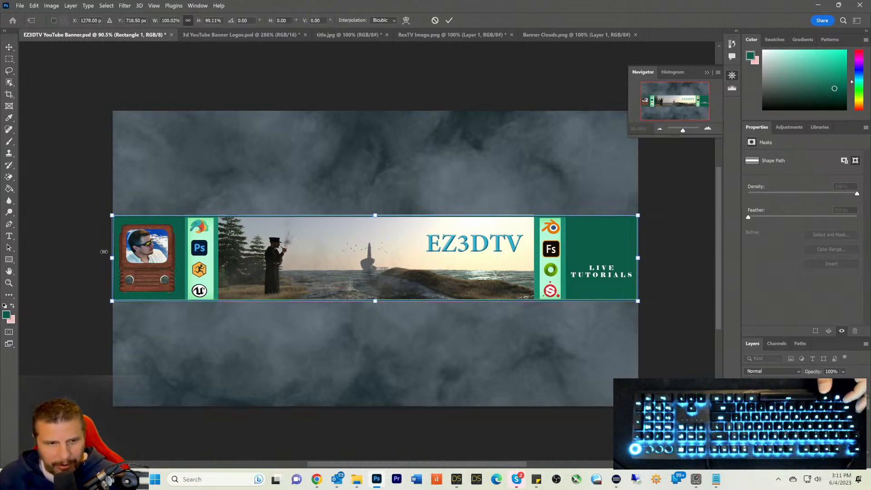
key("Return")
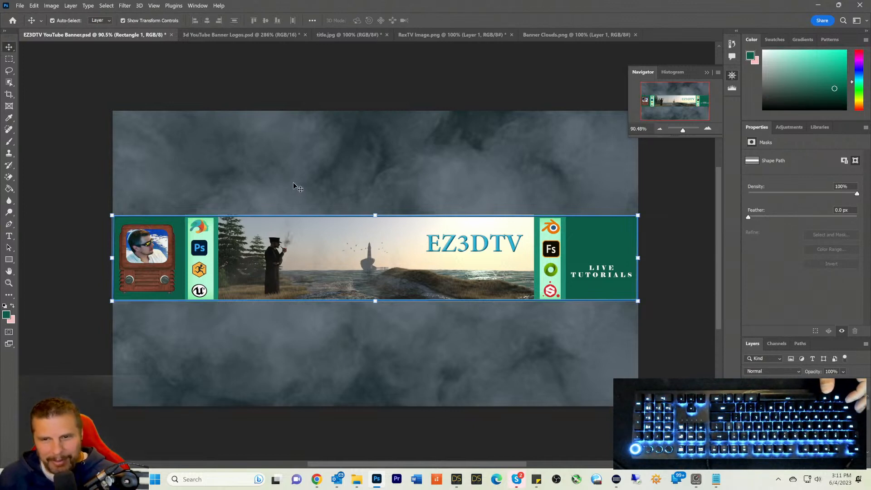
Step: Nudge the left logo column slightly right and the right logo column slightly left to about X 2078 px, and deselect
left_click(208, 258)
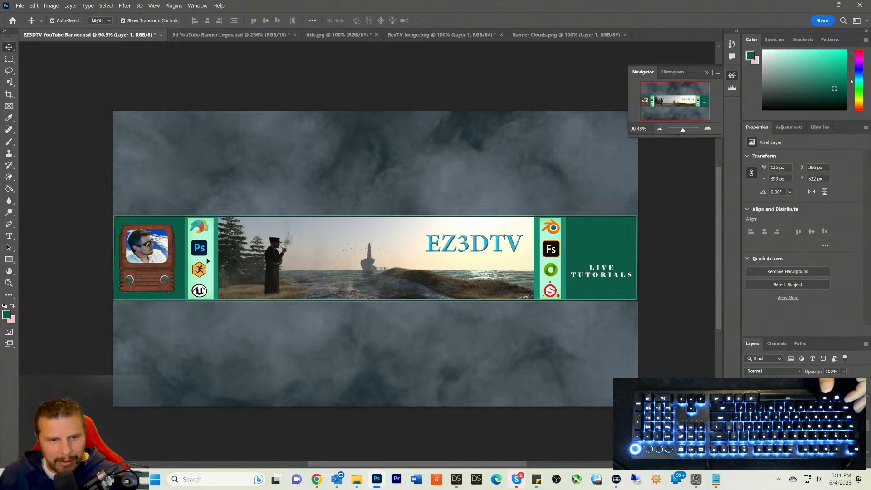
left_click_drag(208, 258, 208, 259)
left_click(553, 269)
left_click_drag(553, 264, 553, 264)
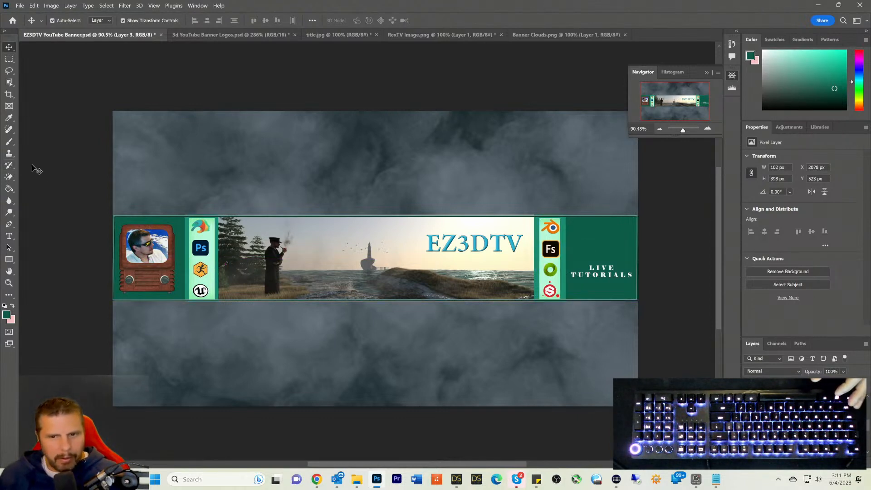
left_click(52, 179)
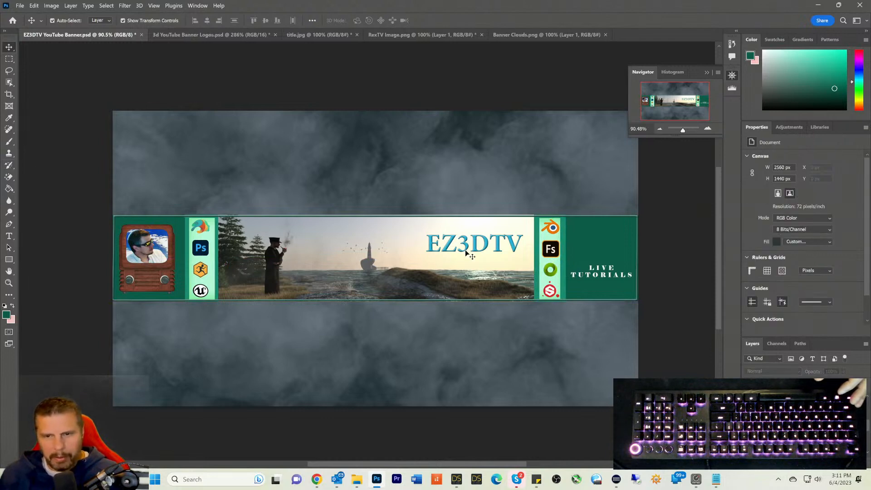
Step: Move the Moosebec Reach Banner Image slightly right and down to about X 519 px, Y 508 px
left_click(447, 253)
left_click(383, 253)
key("ctrl")
left_click_drag(383, 251, 384, 251, "ctrl")
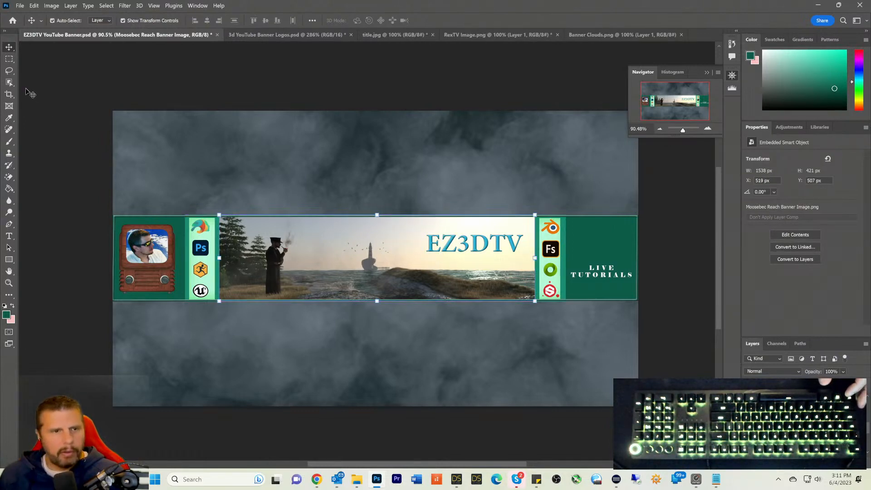
left_click(9, 59)
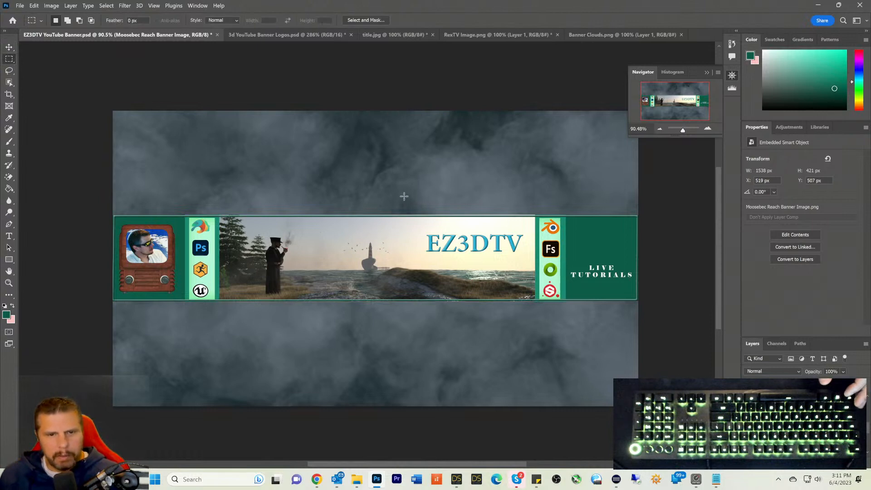
left_click_drag(383, 256, 383, 257, "ctrl")
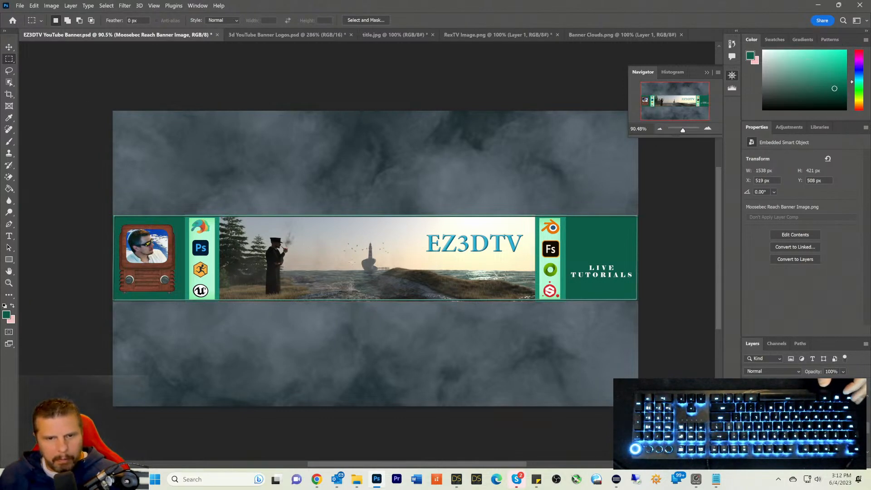
Step: Scale the Moosebec Reach Banner Image from its bottom edge to about 1539 x 416 px and apply the transformation
left_click(9, 46)
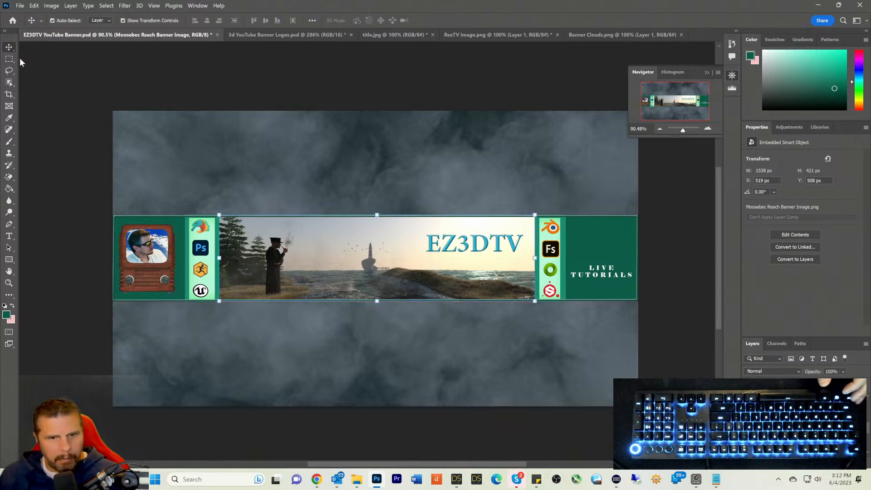
left_click(377, 301)
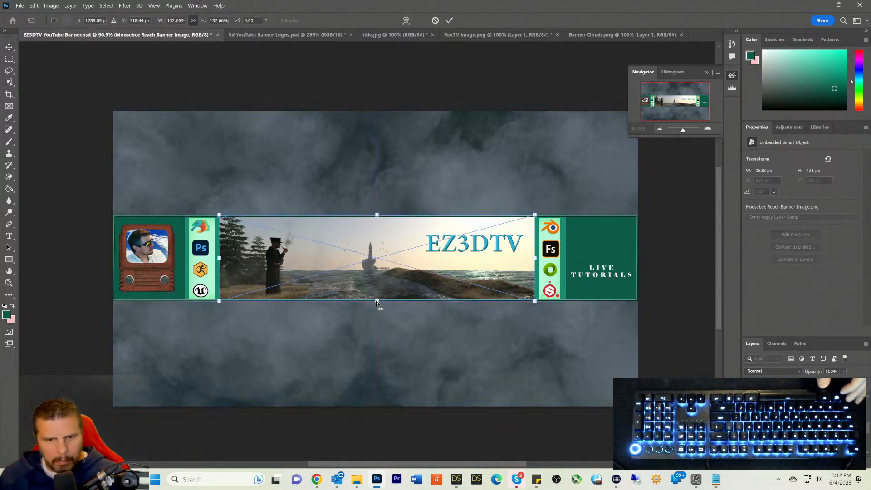
left_click_drag(377, 301, 377, 304)
key("Return")
Step: Save the banner document and export a PNG copy to the Desktop, replacing EZ3DTV YouTube Banner copy.png with medium file size
key("ctrl+s")
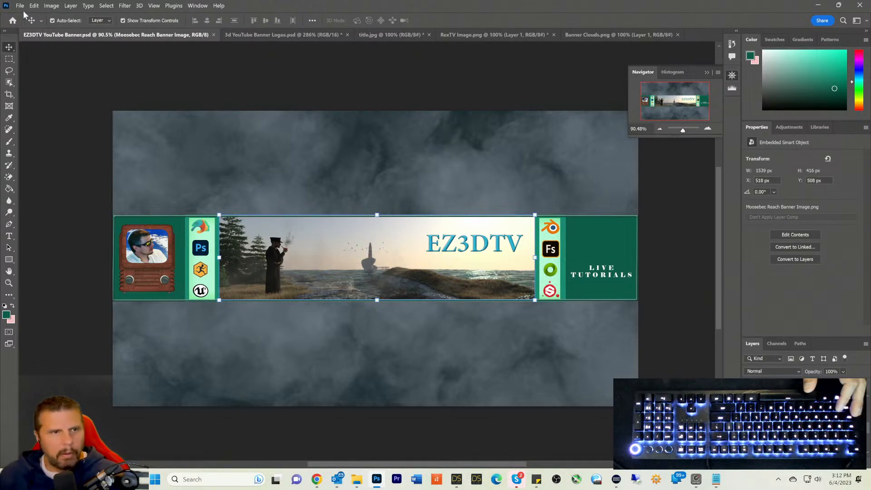
left_click(20, 5)
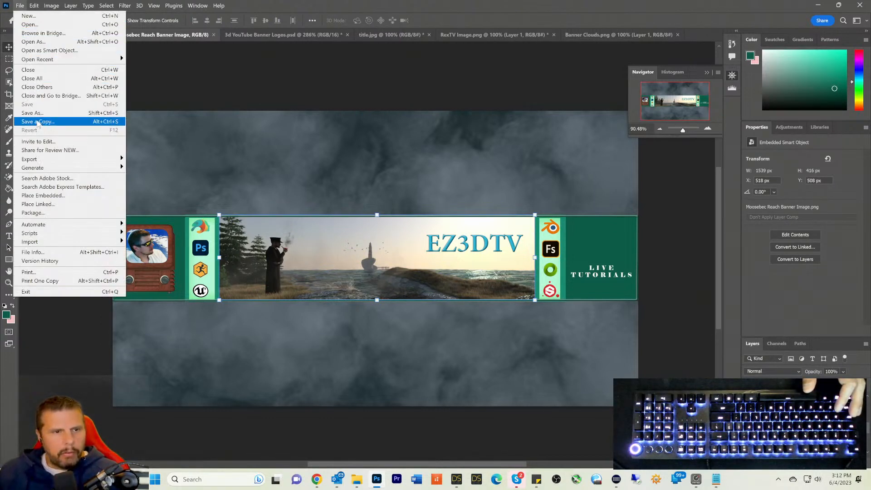
left_click(39, 121)
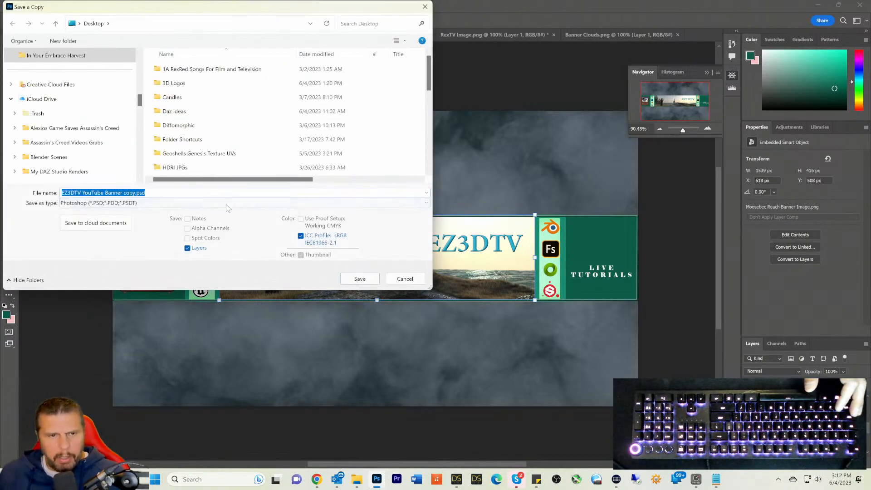
scroll(213, 132, "down", 5)
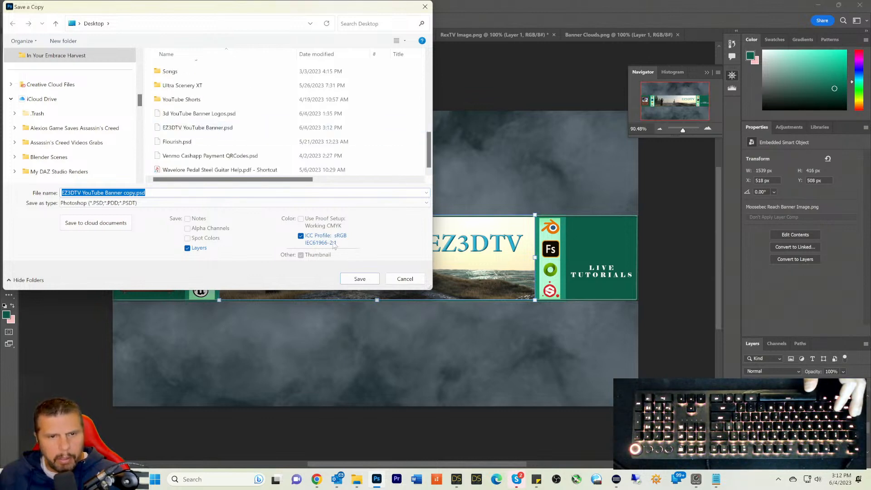
left_click(136, 203)
left_click(79, 334)
left_click(359, 279)
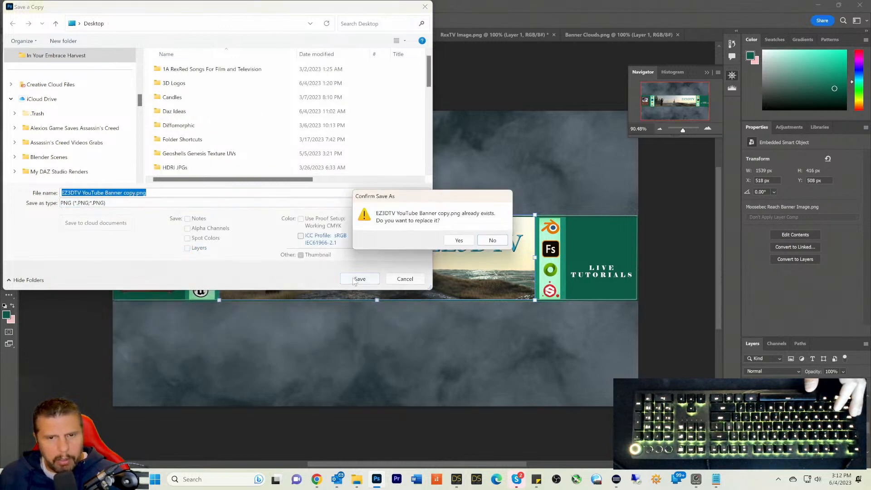
left_click(456, 239)
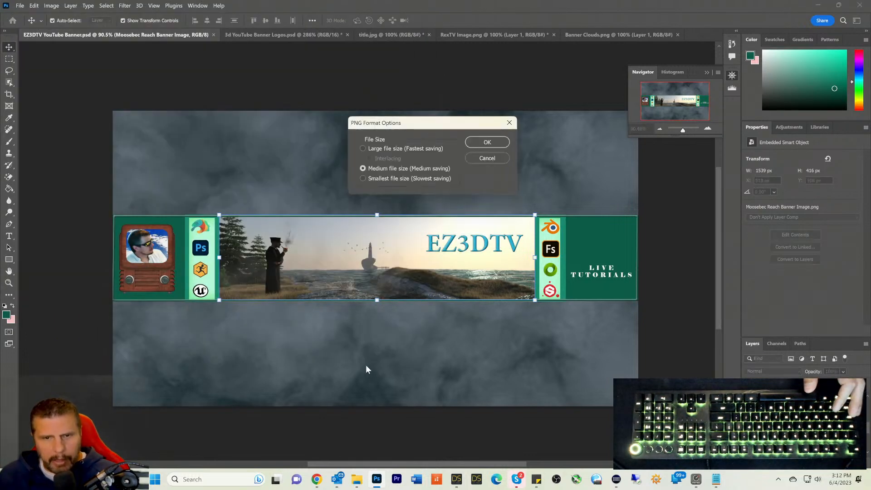
left_click(488, 141)
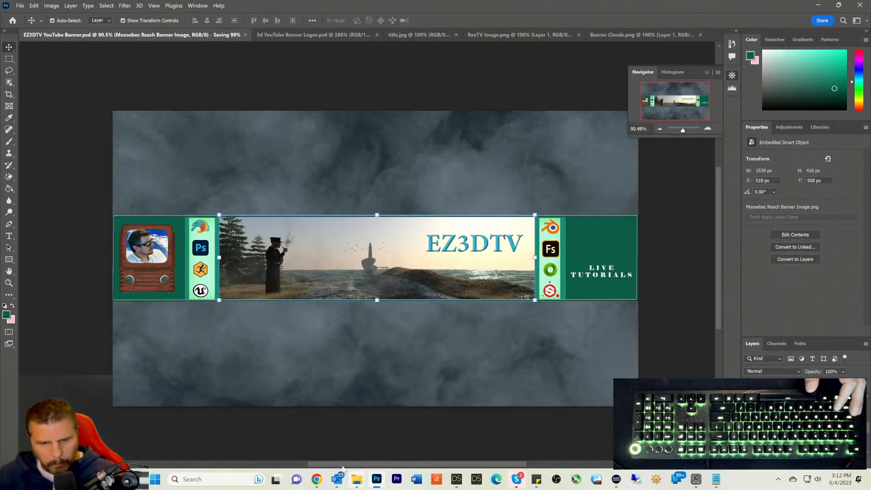
Step: Switch to Chrome, open the channel's branding customization, and replace the banner image with the updated EZ3DTV YouTube Banner copy.png
left_click(321, 479)
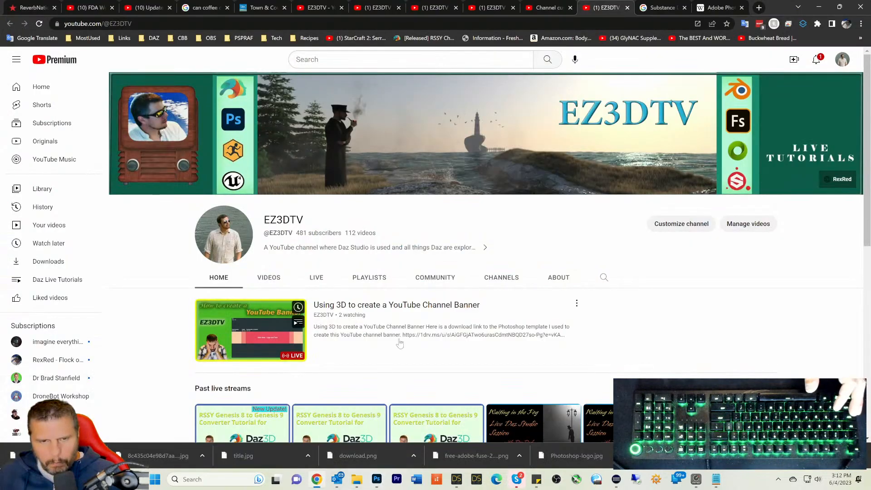
left_click(843, 92)
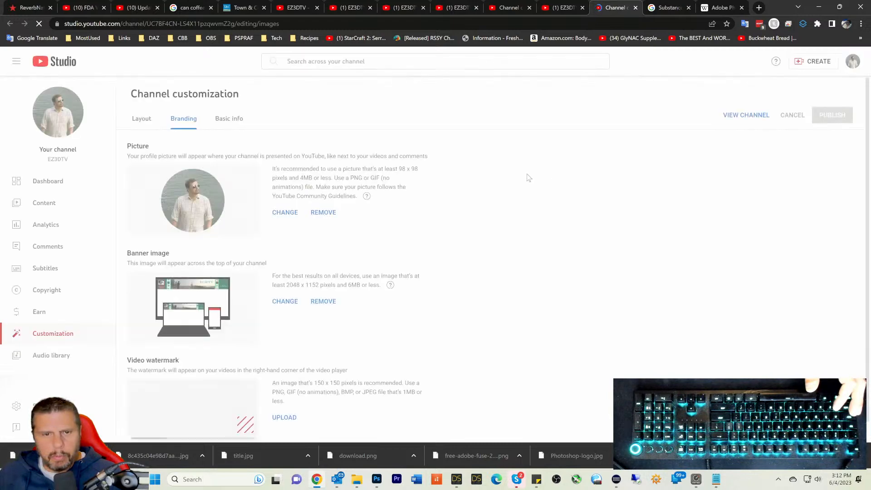
left_click(286, 303)
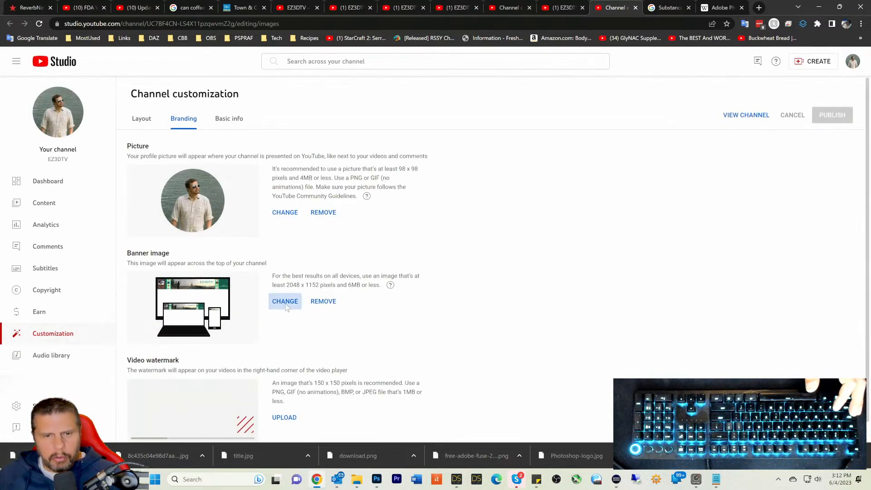
scroll(268, 158, "down", 5)
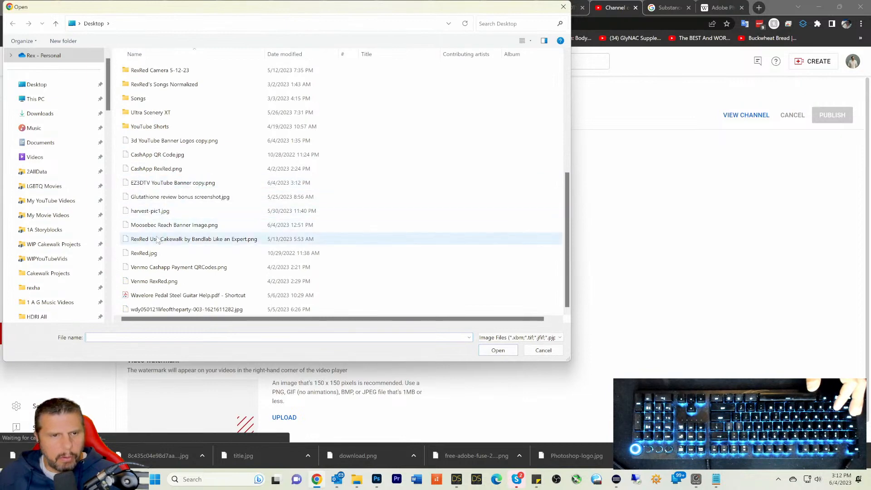
left_click(159, 184)
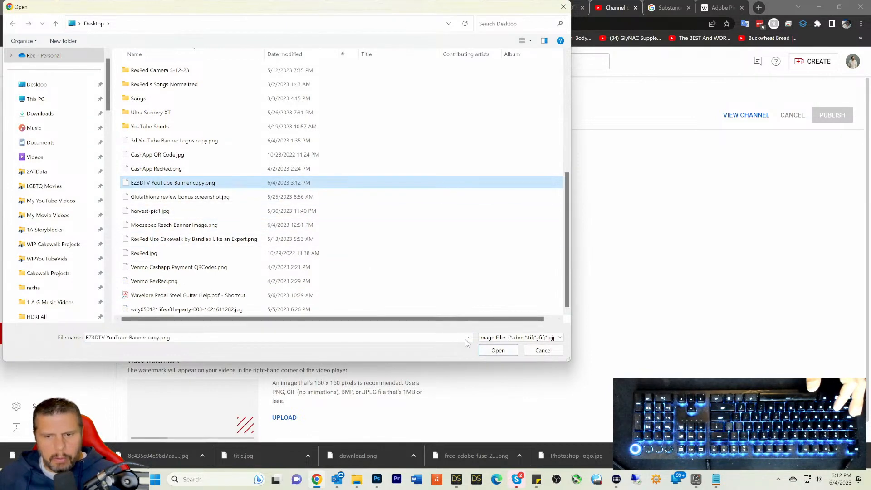
left_click(498, 350)
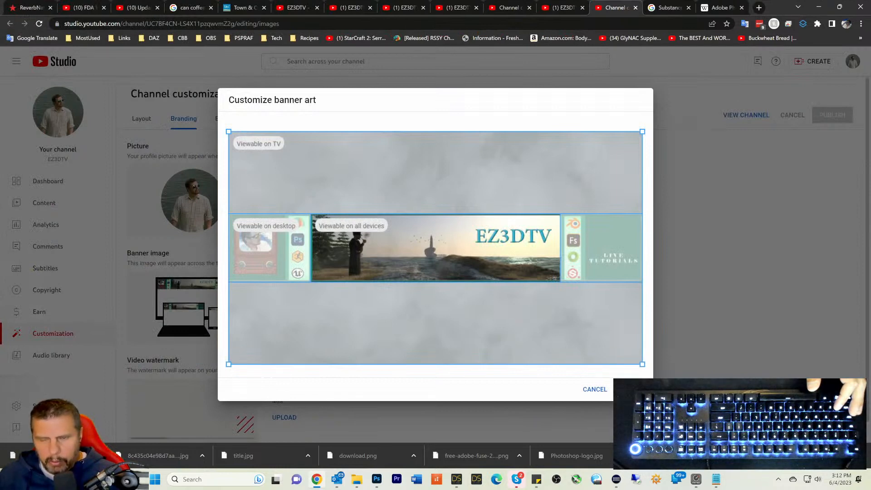
Step: Accept the default crop for the new banner art and publish the channel changes
left_click(632, 389)
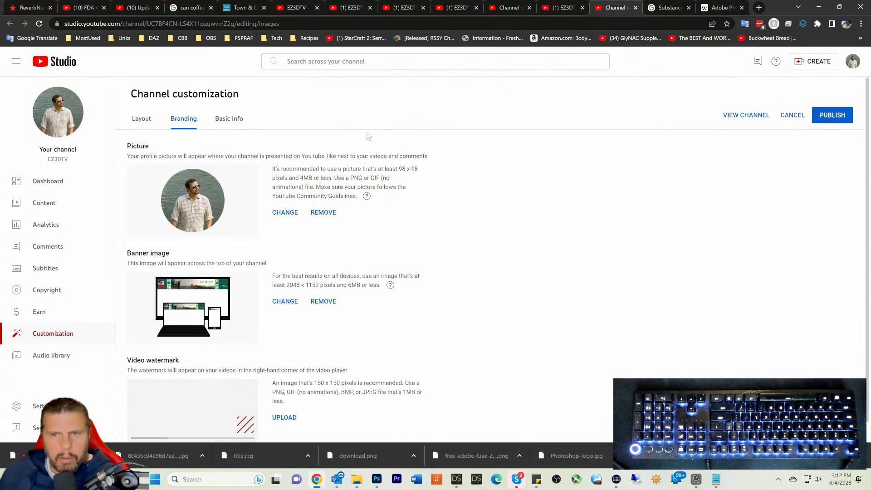
left_click(840, 120)
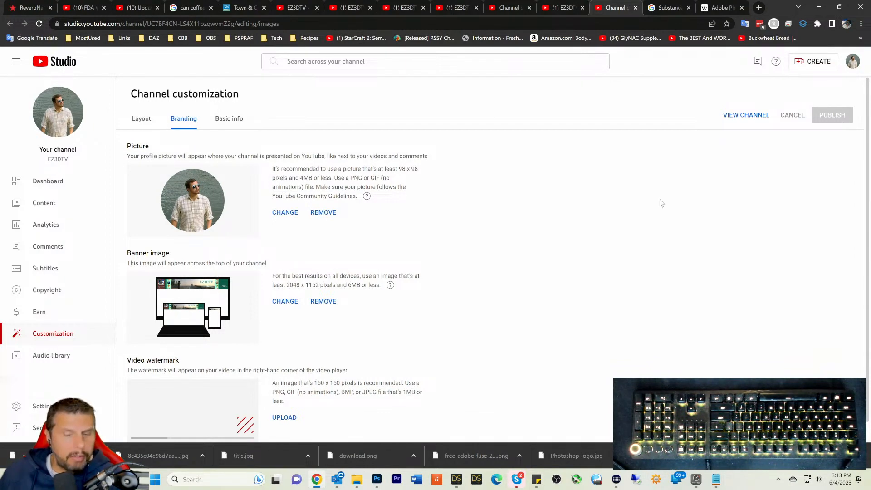
Step: View the live channel page to check the published banner, and return to the banner document in Photoshop
left_click(750, 119)
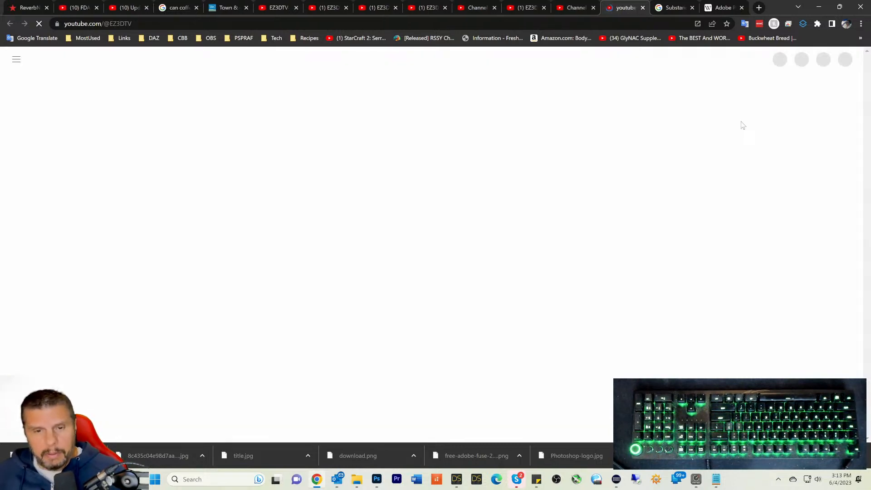
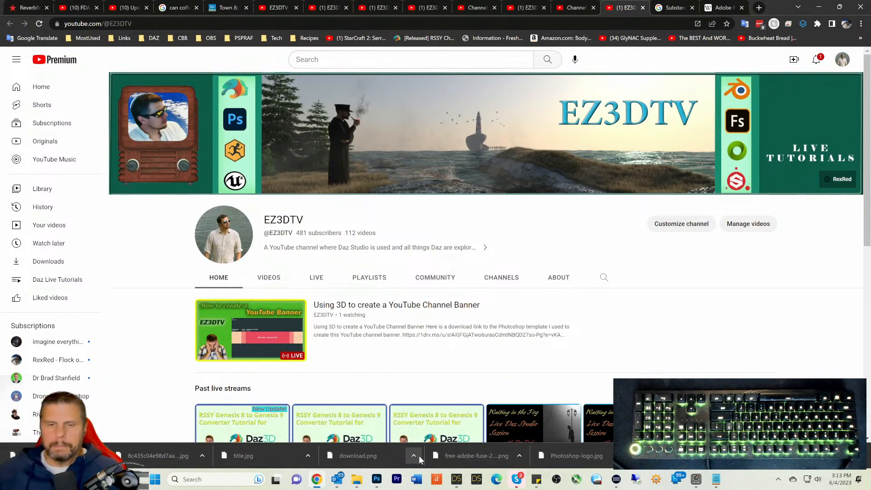
left_click(376, 479)
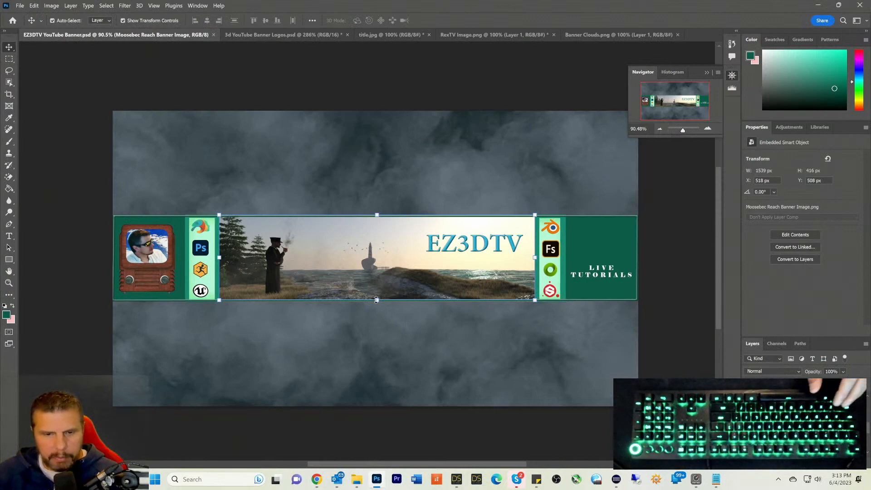
left_click(376, 300)
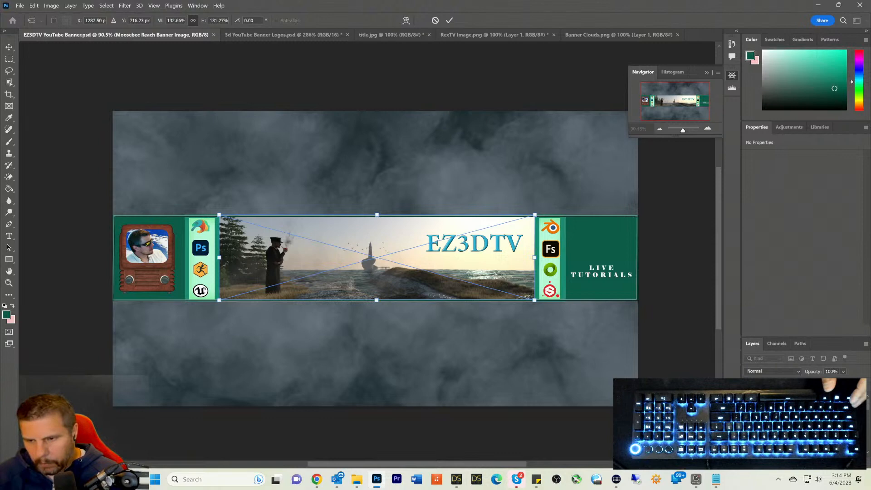
key("Return")
Step: Shorten the Rectangle 1 outline around the band from its bottom edge to about 99% of its height
left_click(375, 301)
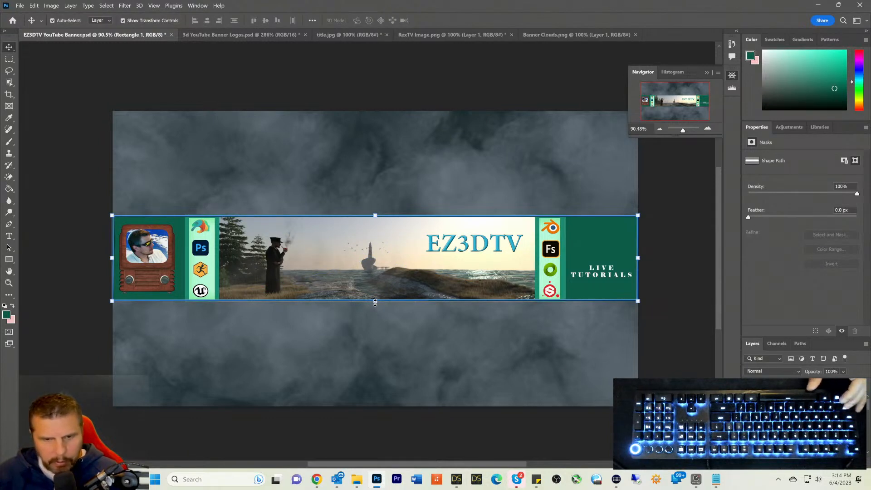
key("ctrl+t")
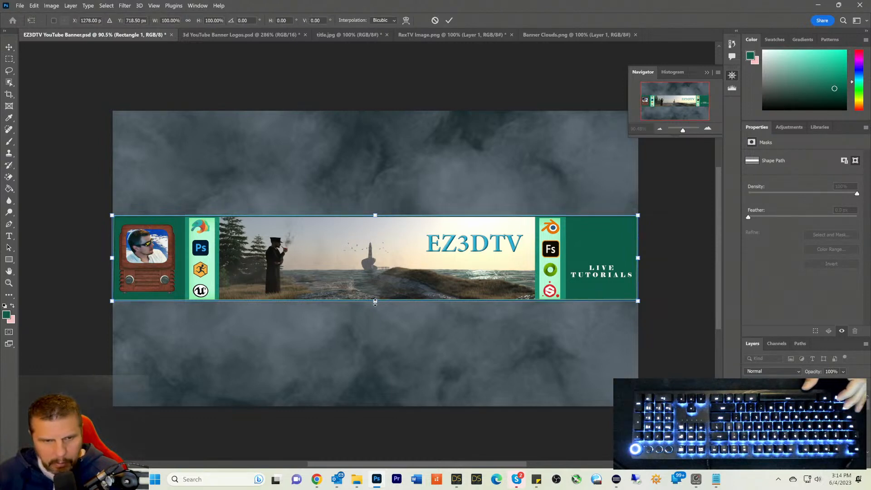
left_click_drag(374, 301, 375, 301)
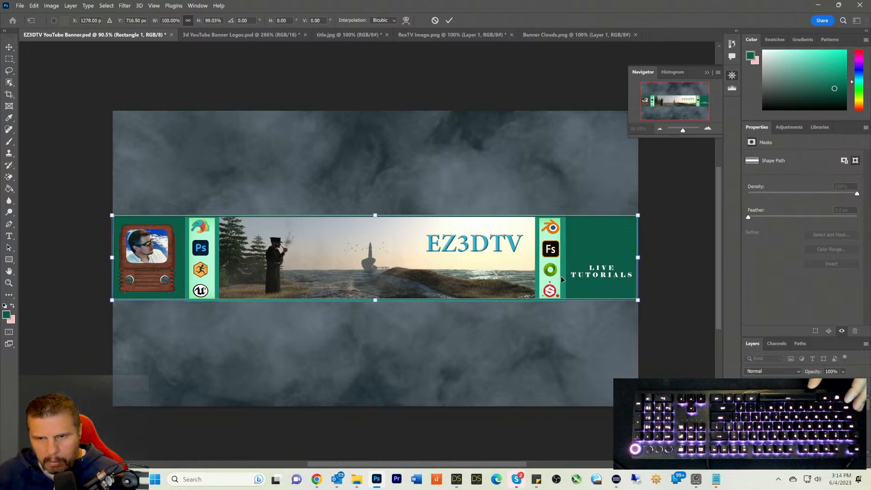
left_click(10, 48)
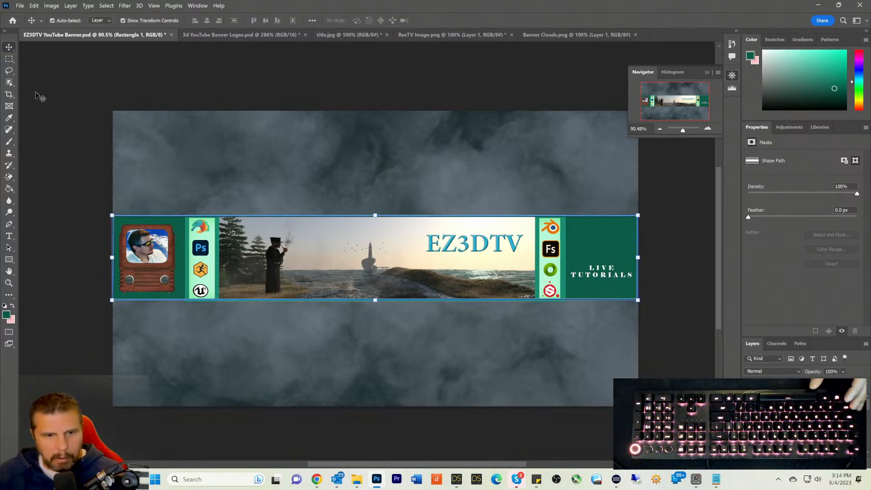
Step: Shorten the logo column beside the TV artwork (Layer 1) from its bottom edge to about 126 x 385 px
left_click(204, 280)
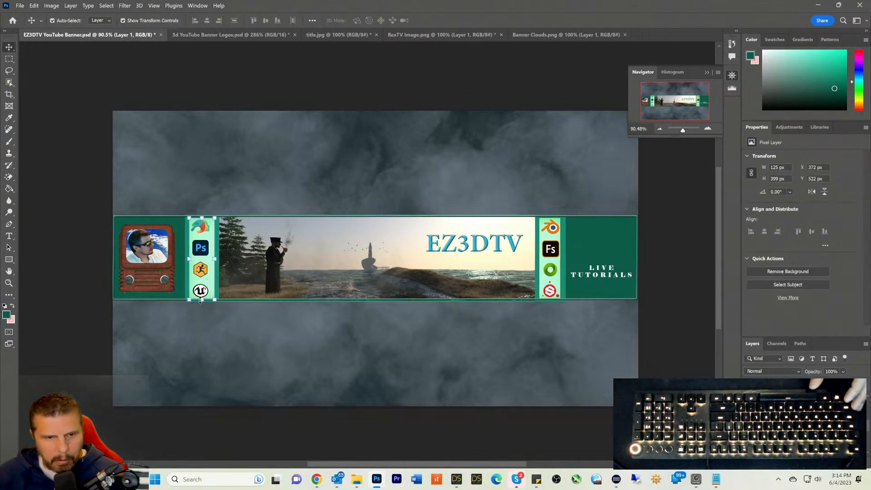
key("ctrl+t")
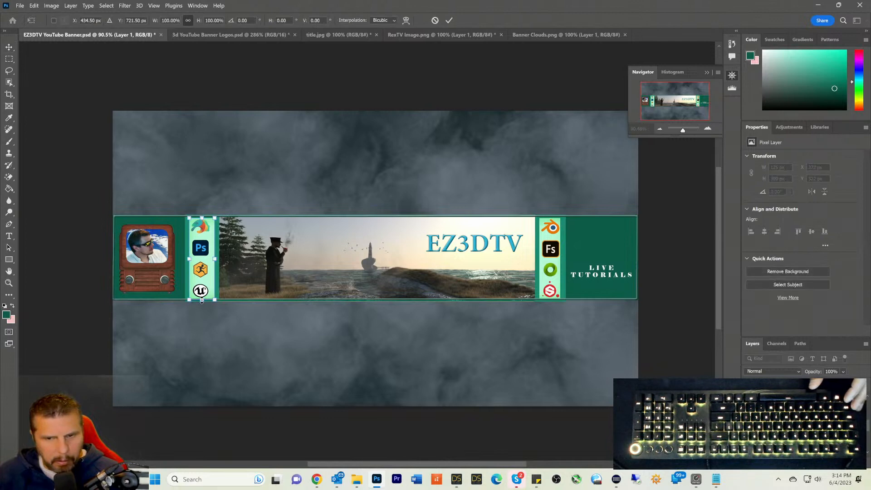
left_click_drag(202, 300, 201, 297)
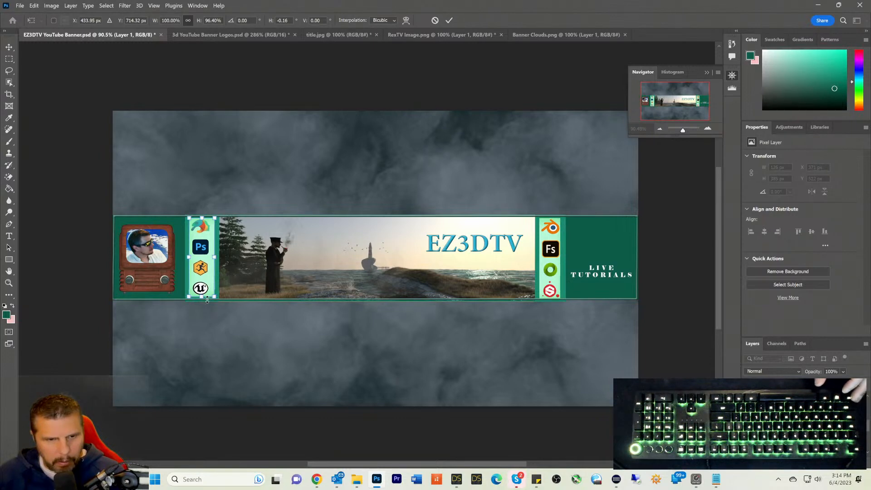
key("Return")
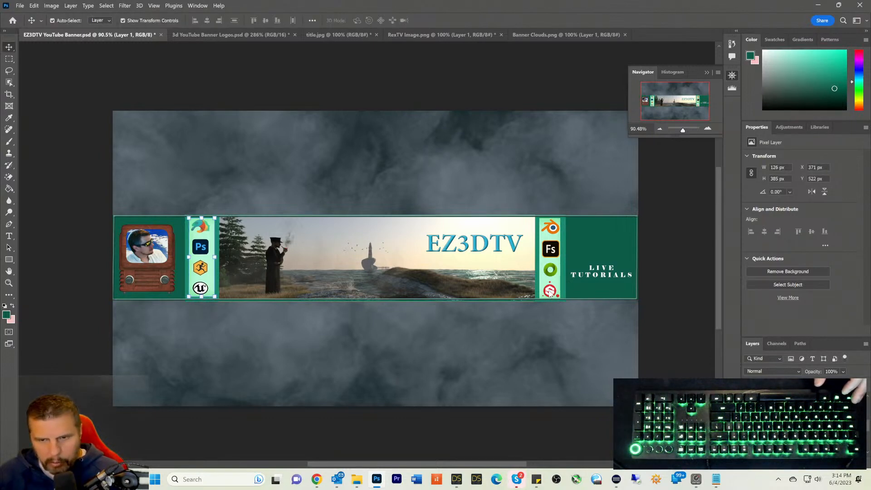
Step: Shorten the logo column beside the Live Tutorials text (Layer 3) from its bottom edge to about 103 x 388 px
left_click(551, 288, "ctrl")
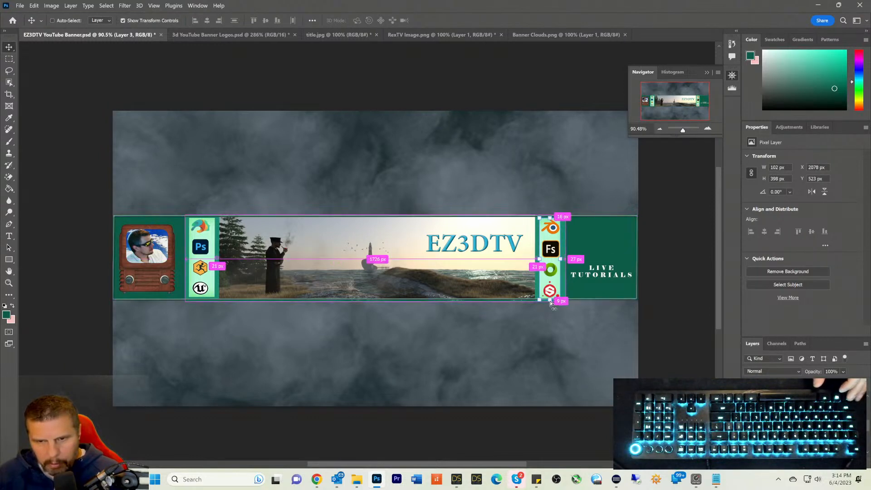
key("ctrl+t")
left_click_drag(551, 300, 549, 299)
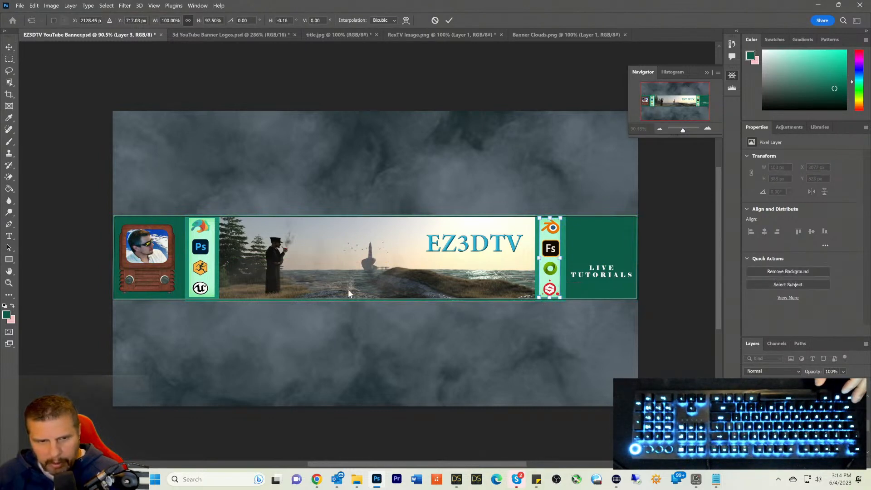
key("Return")
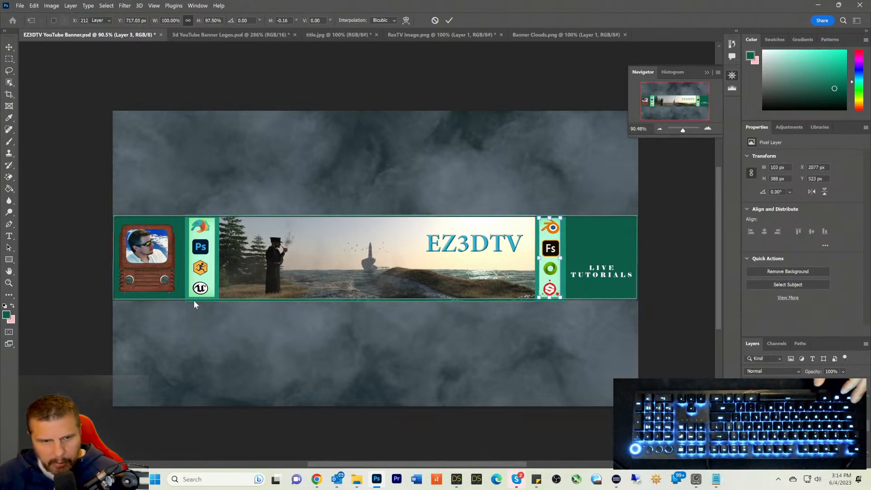
Step: Shorten the Tablet band layer from its bottom edge to about 1855 x 414 px and apply the transformation
left_click(198, 305)
key("ctrl")
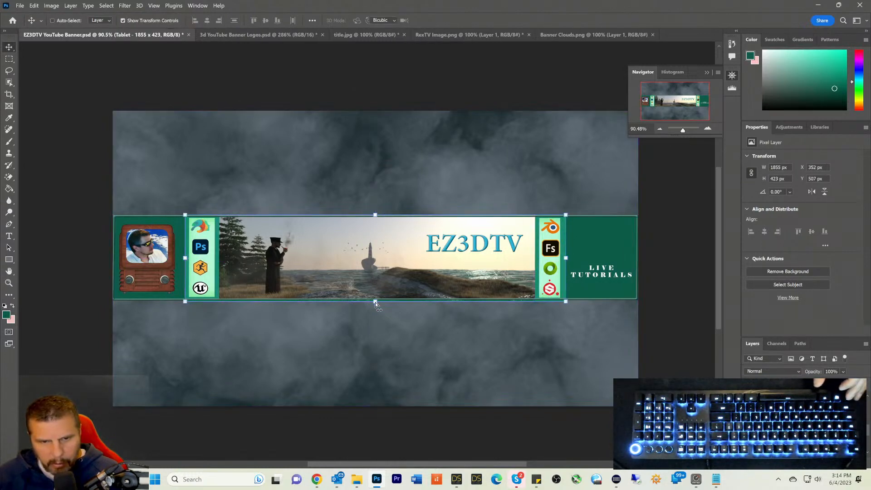
key("ctrl+t")
left_click_drag(374, 301, 374, 300)
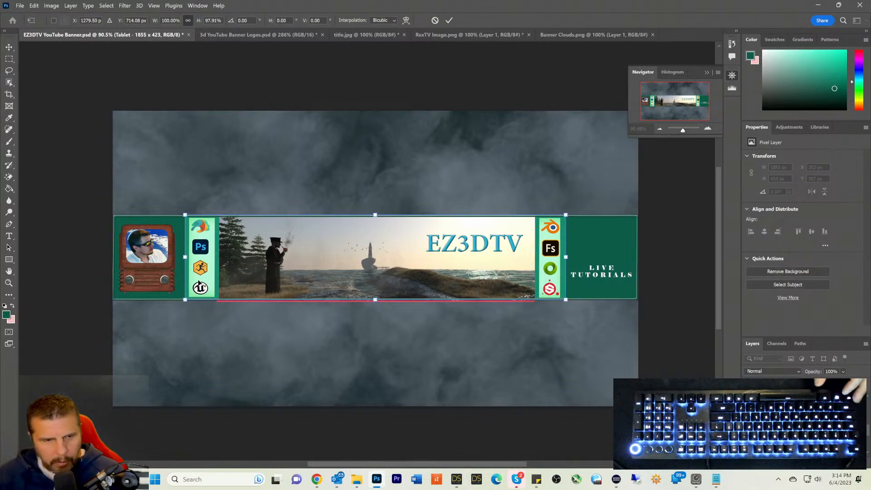
key("Return")
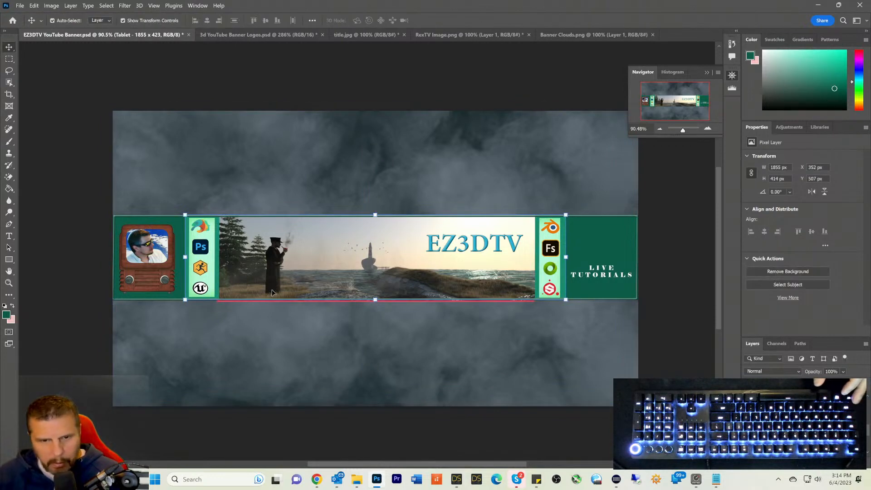
Step: Select the Desktop & Mobile layer and shorten it from its bottom edge to about 1546 x 413 px
left_click(8, 61)
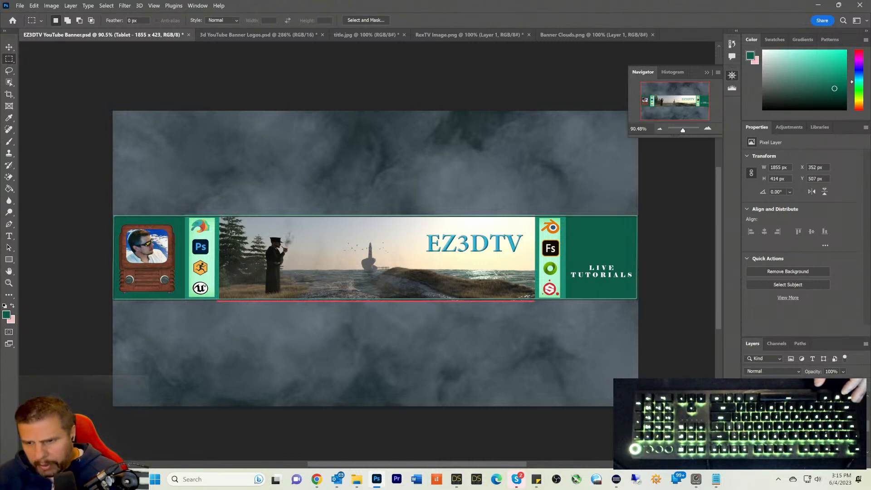
left_click(793, 421)
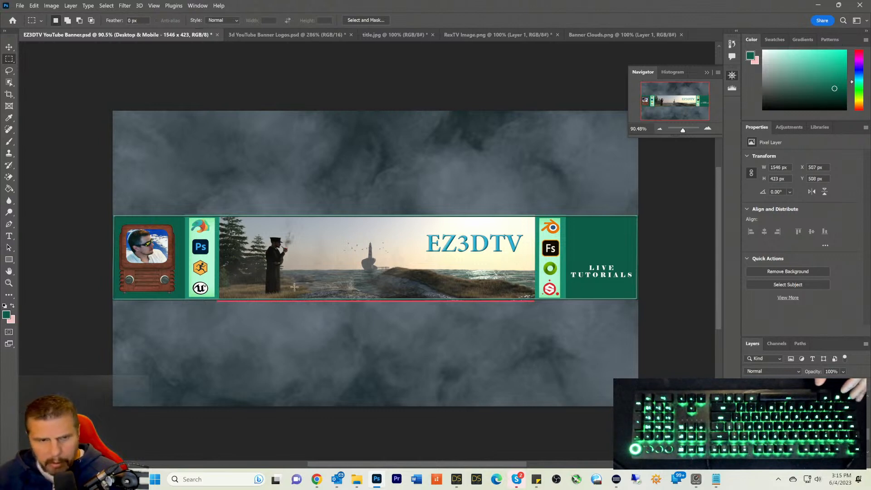
left_click(9, 46)
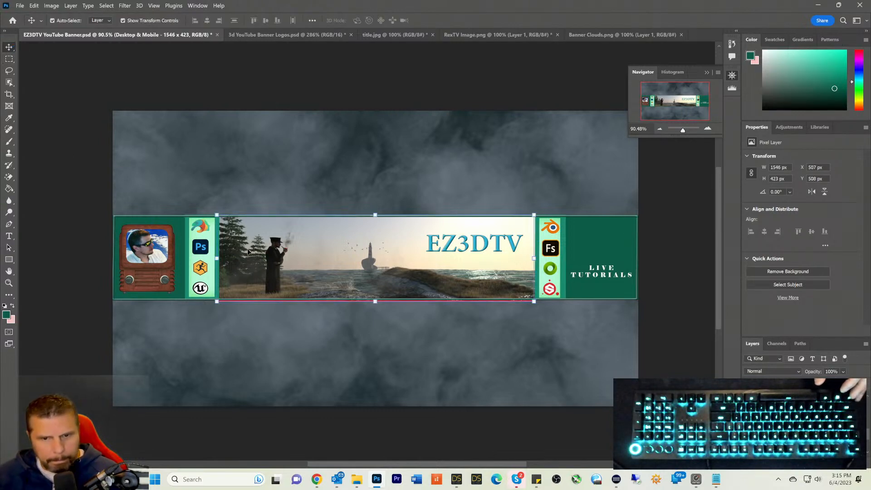
key("ctrl")
key("ctrl+t")
left_click_drag(374, 300, 374, 298)
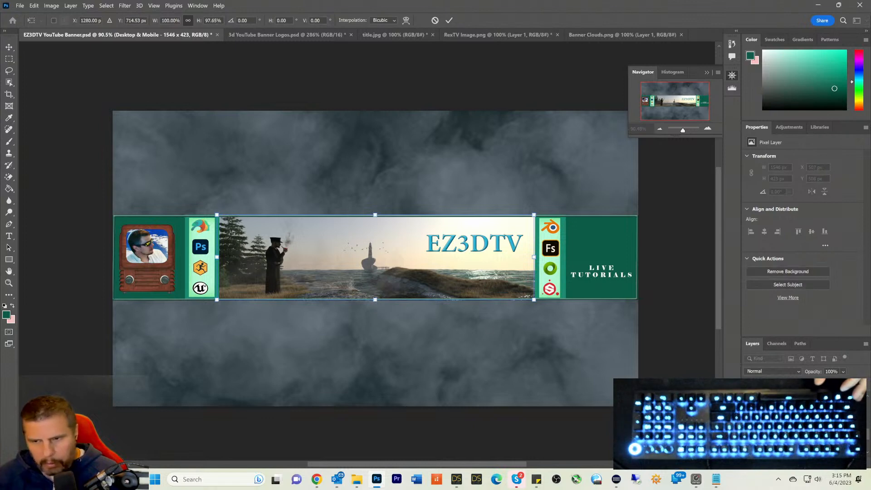
key("Return")
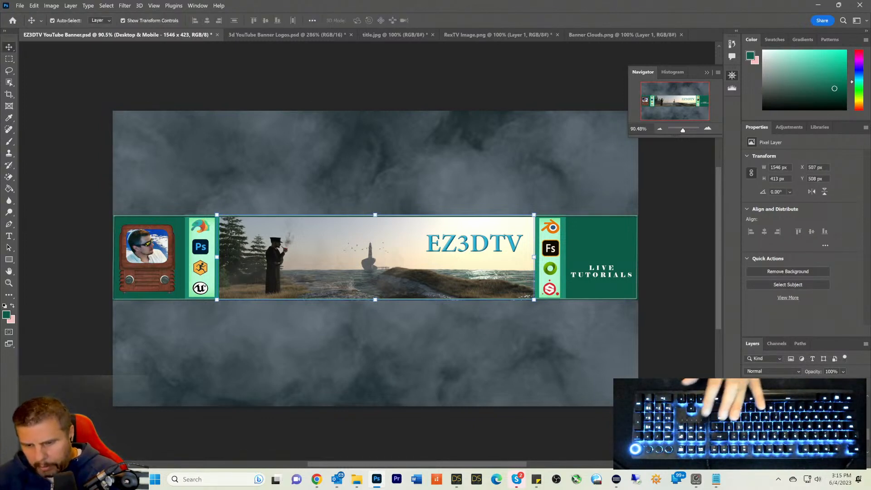
left_click(601, 274)
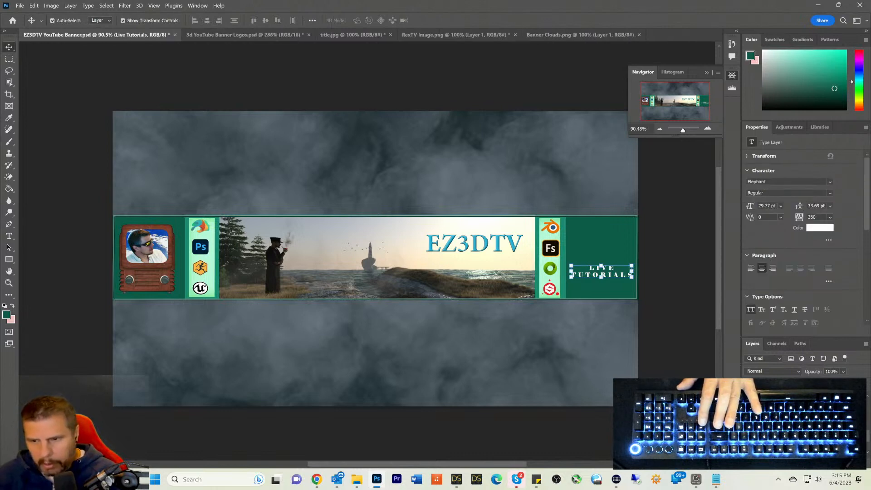
left_click(563, 272)
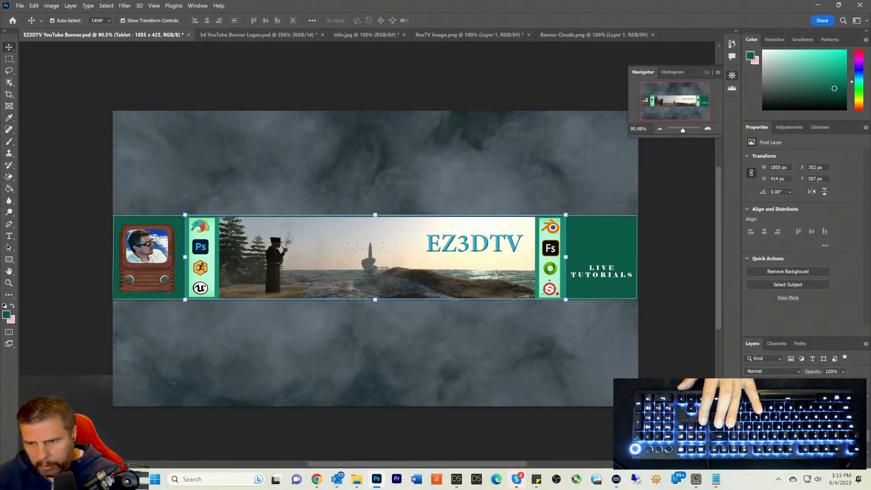
left_click(601, 274)
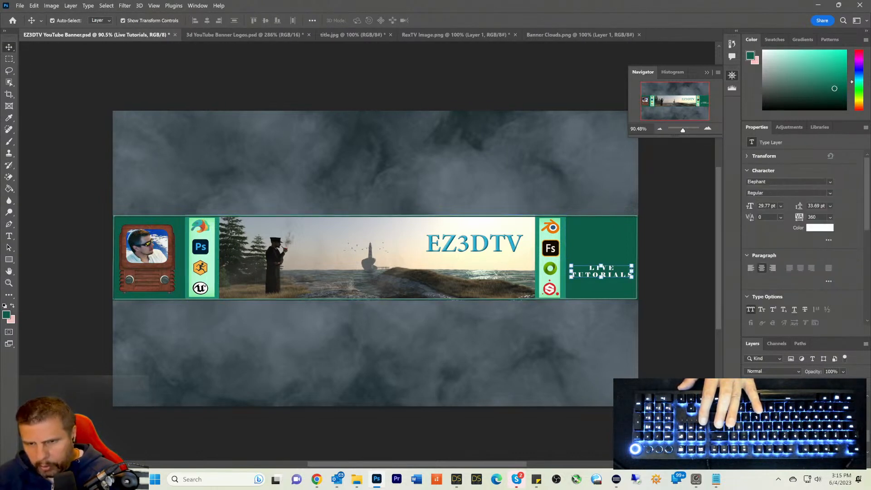
left_click(600, 271)
left_click(602, 273)
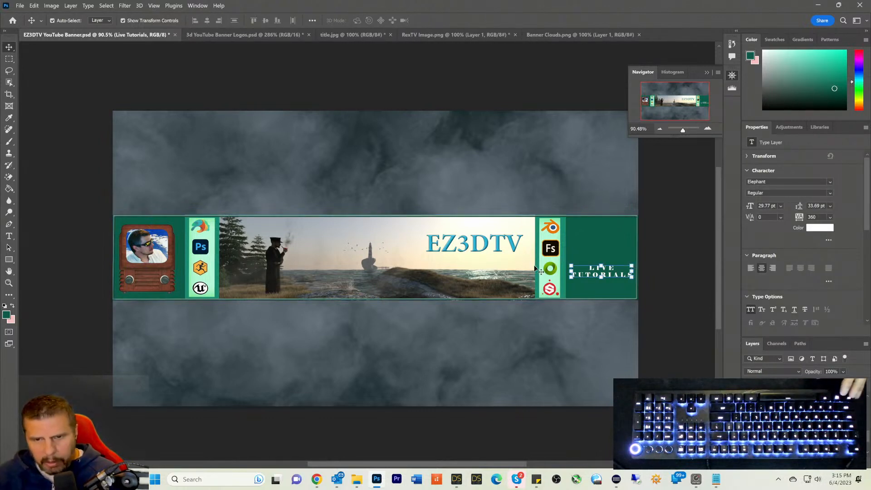
Step: Shorten the Moosebec Reach Banner Image from its bottom edge to about 129.9% vertical scale and apply the transformation
left_click(366, 285)
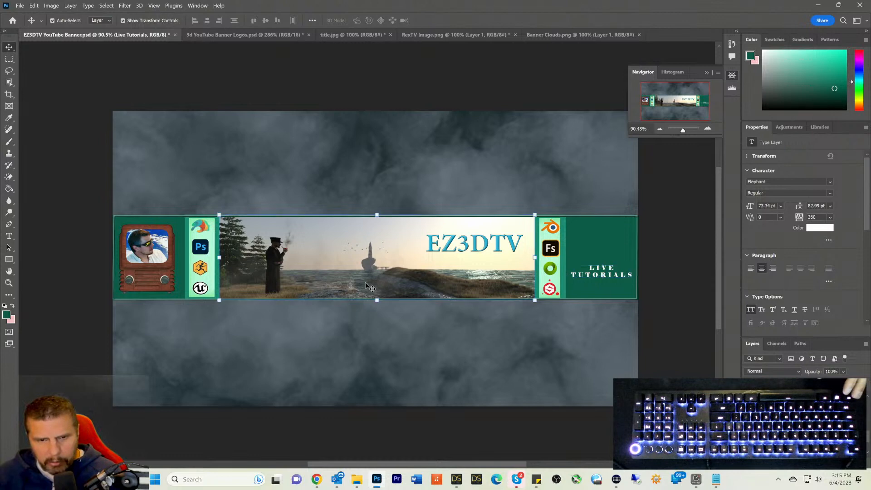
left_click_drag(377, 301, 376, 300)
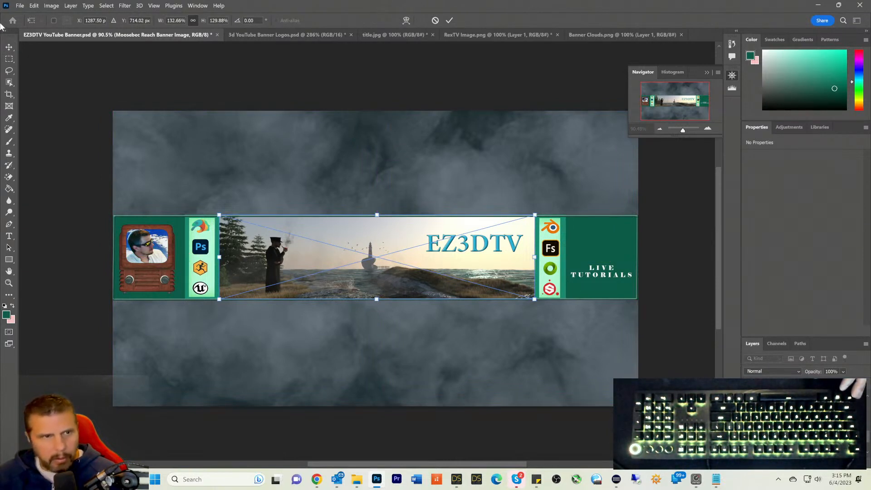
key("Return")
Step: Reduce the height of the logo column beside the Live Tutorials text (Layer 3) further, to about 380 px
left_click(556, 290)
left_click_drag(548, 298, 549, 296)
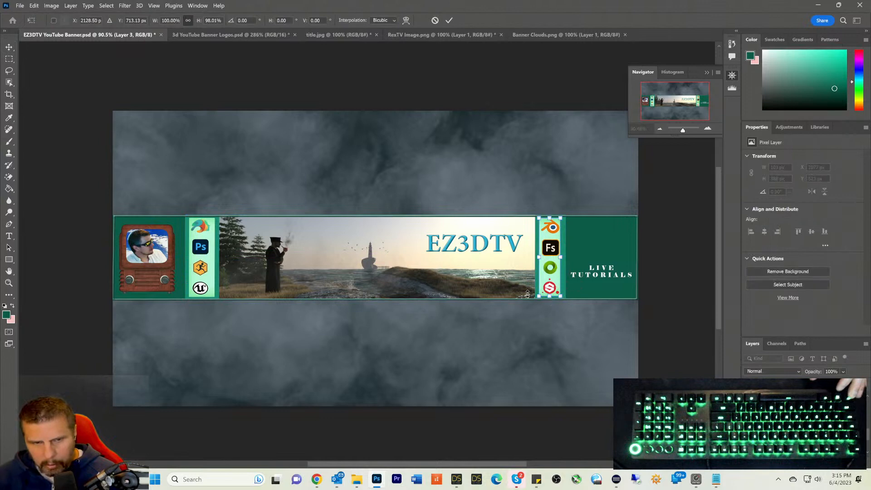
key("Return")
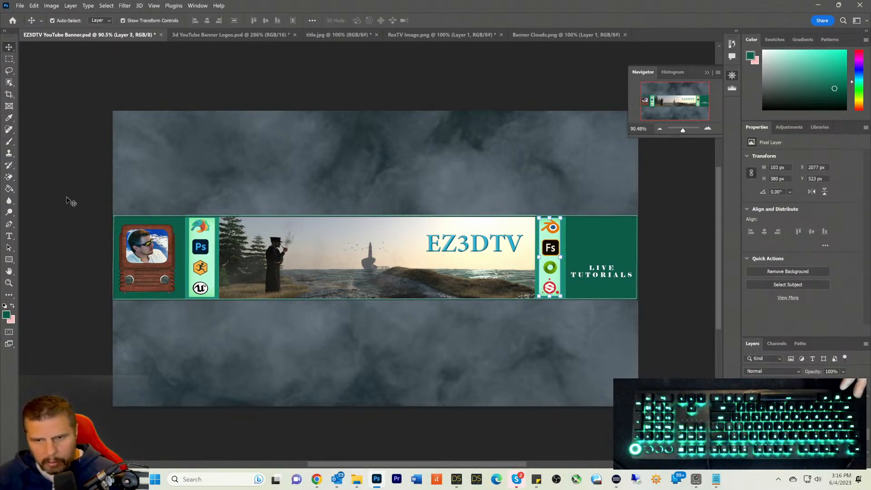
Step: Widen the Rectangle 1 outline slightly from its right edge to about 100.13% and from its left edge to about 100.17%, applying each transformation
left_click(637, 259, "ctrl")
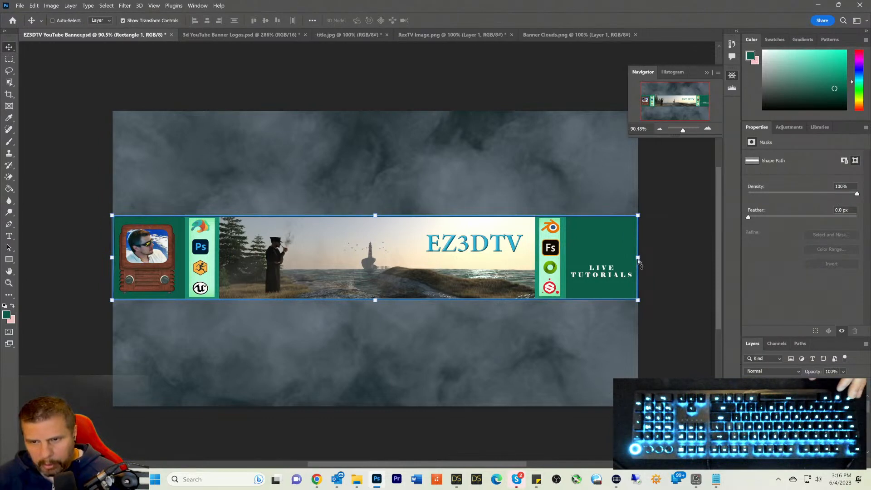
left_click_drag(640, 265, 638, 261)
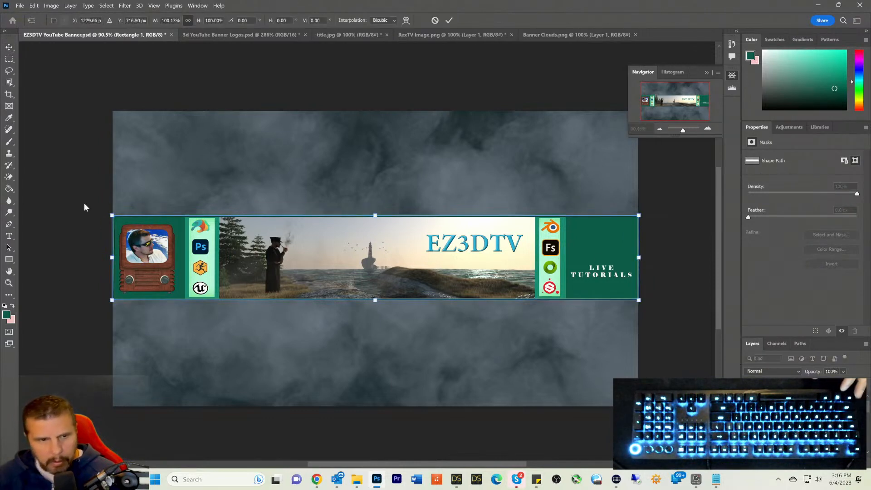
key("Return")
key("ctrl")
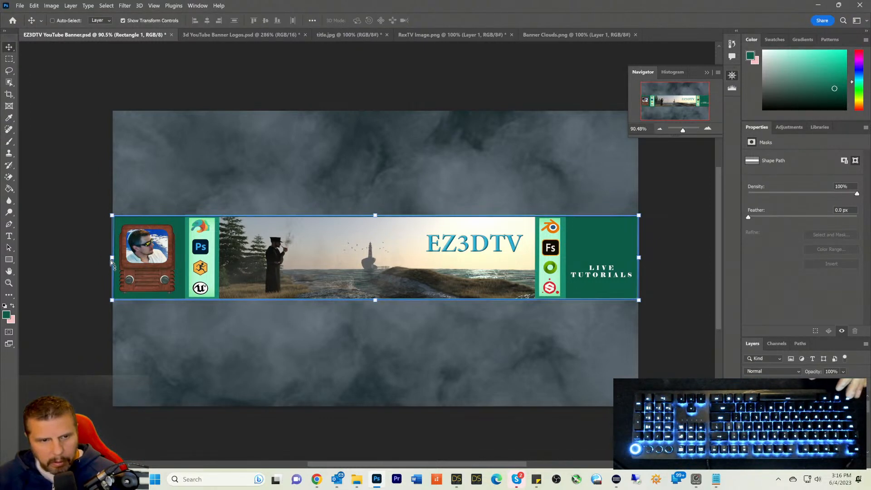
left_click(112, 262, "ctrl")
left_click_drag(112, 262, 111, 261, "ctrl")
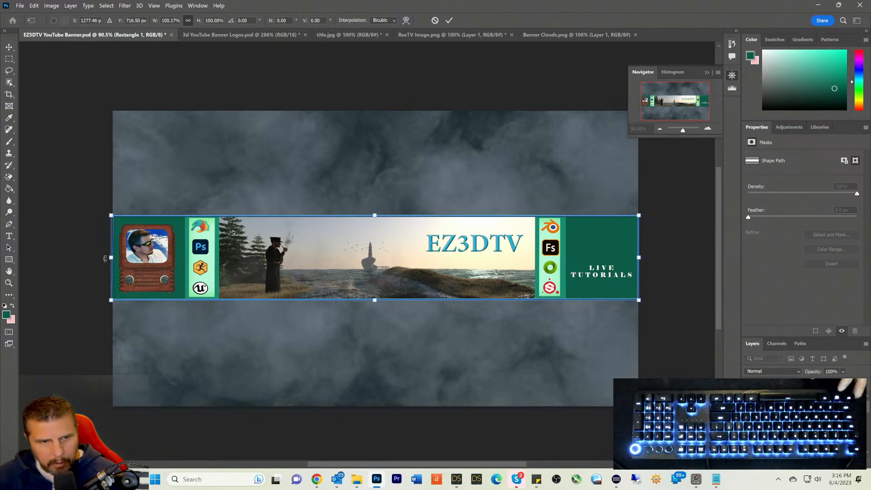
key("Return")
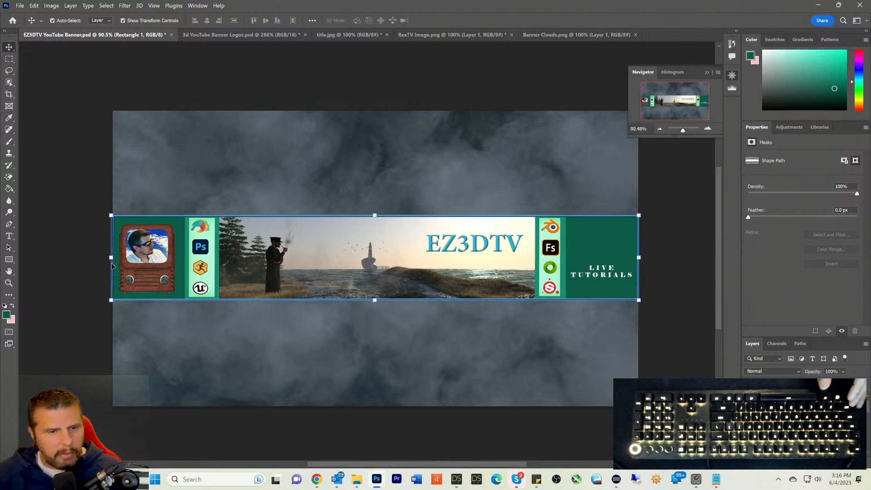
Step: Pull the outline's left edge back in to about 99.87% width with about 0.76° horizontal skew and apply the transformation
left_click_drag(111, 257, 113, 260)
left_click_drag(112, 301, 114, 303)
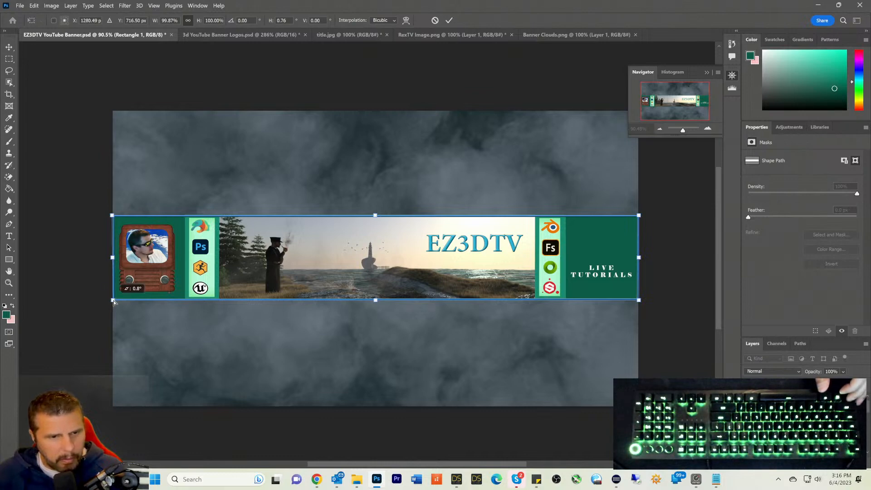
key("Return")
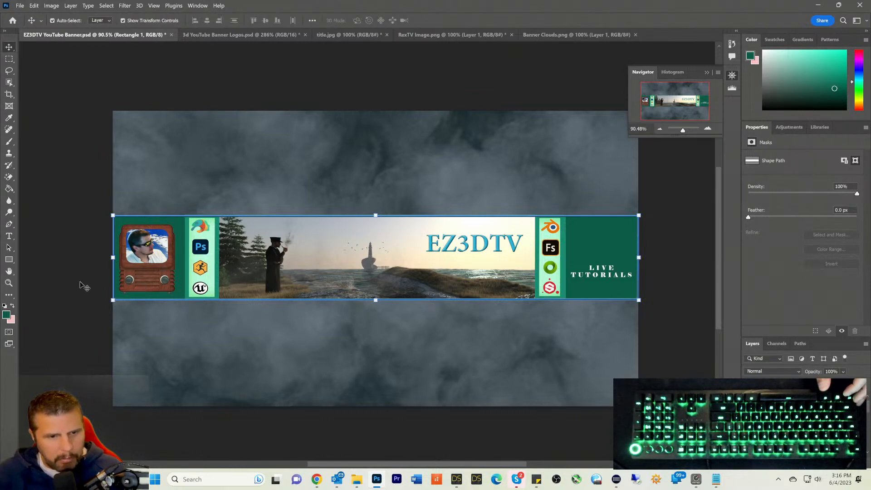
Step: Save the banner document and save a PNG copy to the Desktop as EZ3DTV YouTube Banner copy.png with medium file size
left_click(9, 59)
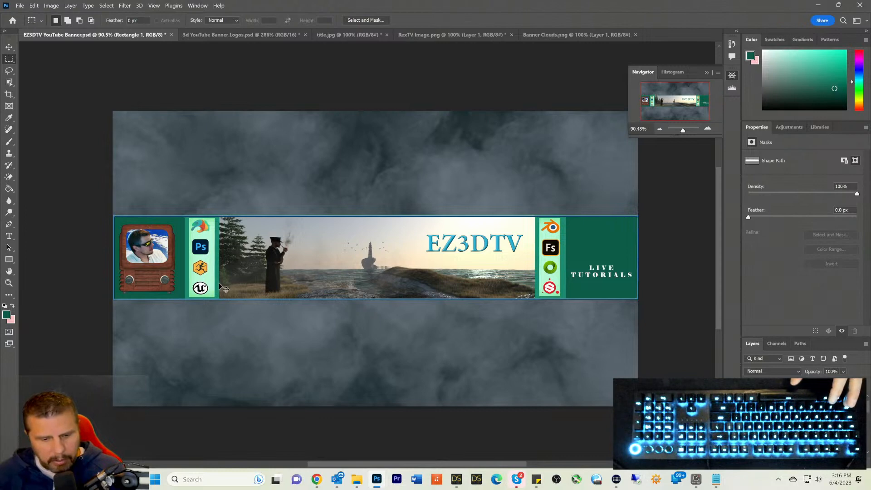
key("ctrl+s")
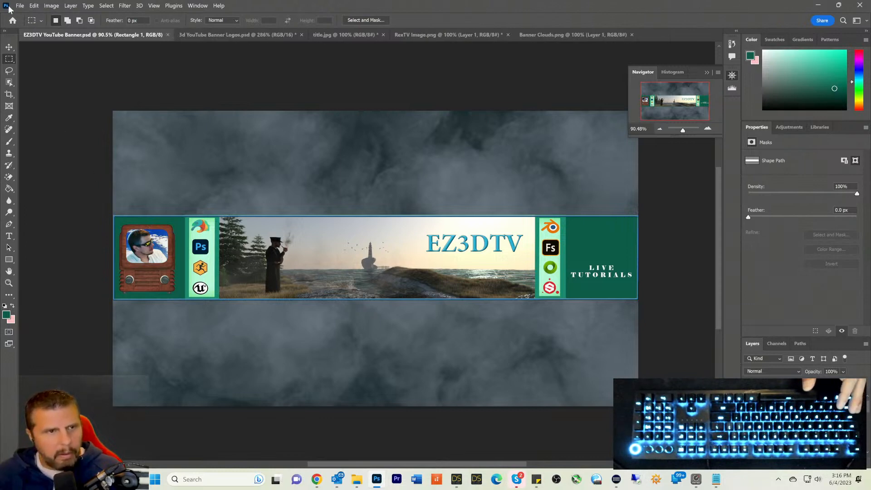
left_click(20, 6)
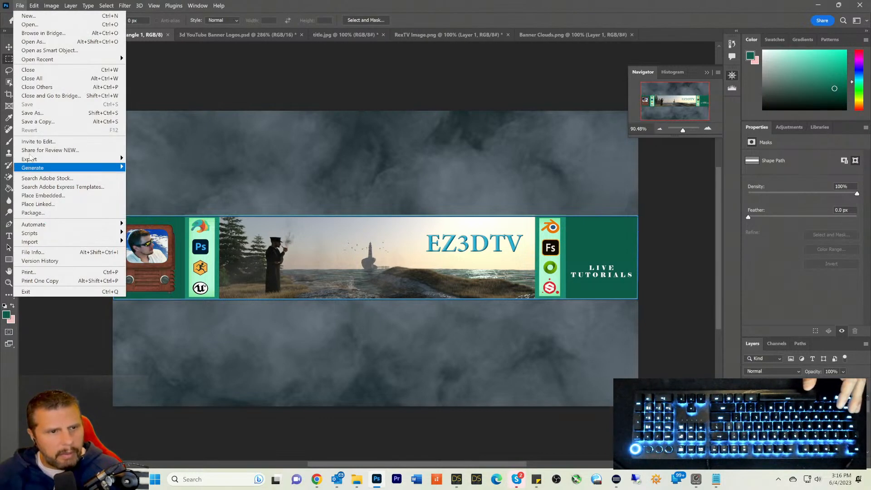
left_click(37, 122)
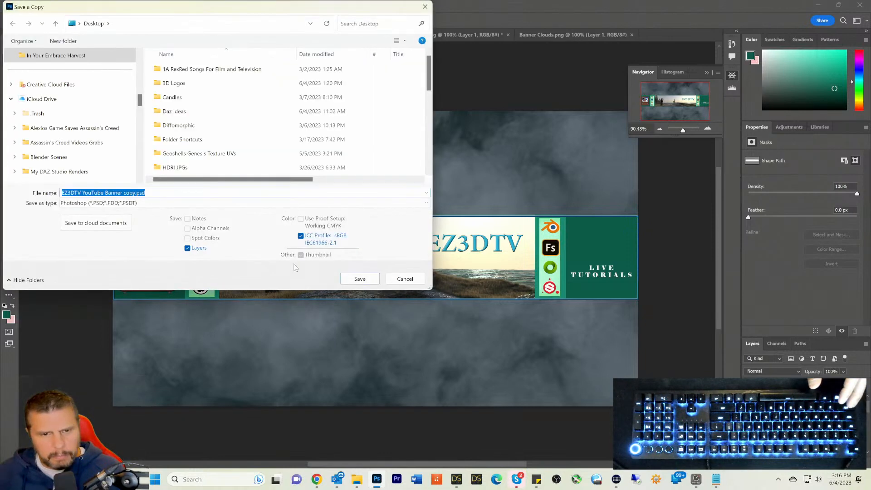
left_click(149, 203)
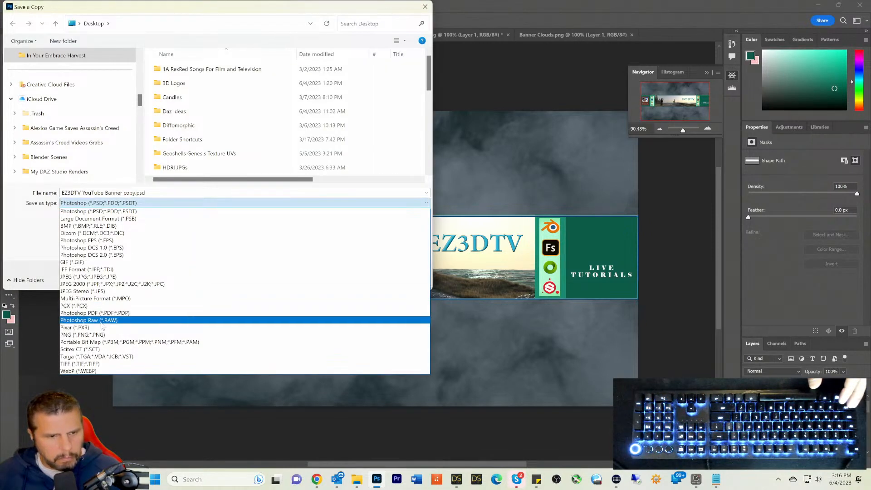
left_click(96, 336)
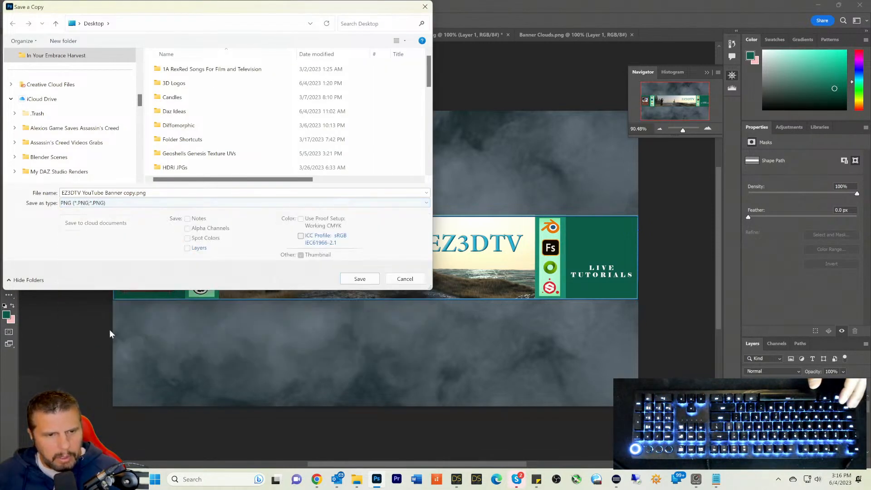
left_click(358, 279)
left_click(457, 238)
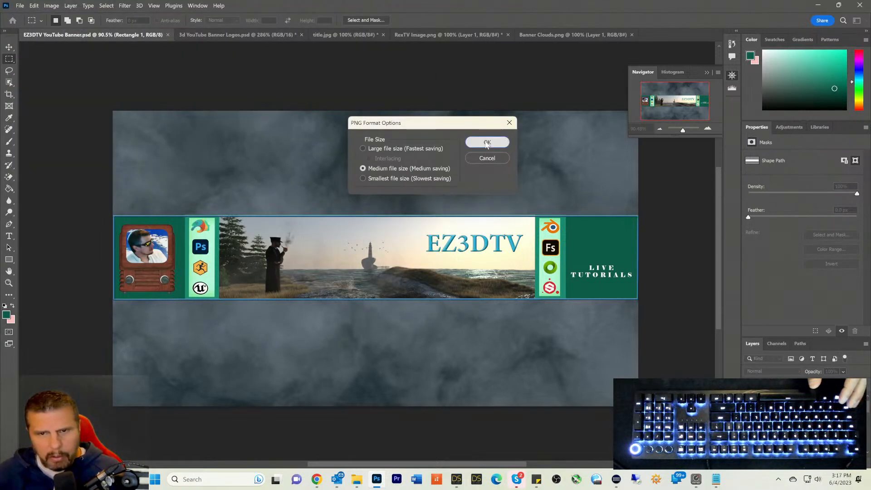
left_click(485, 142)
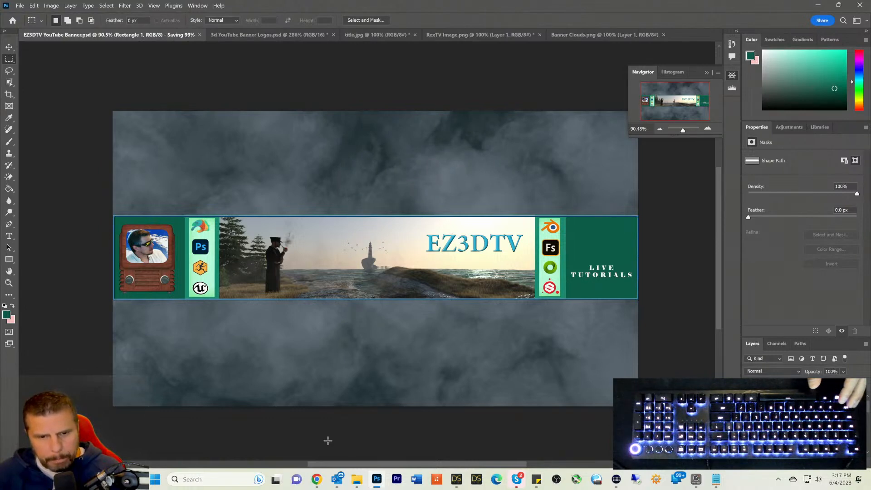
left_click(316, 408)
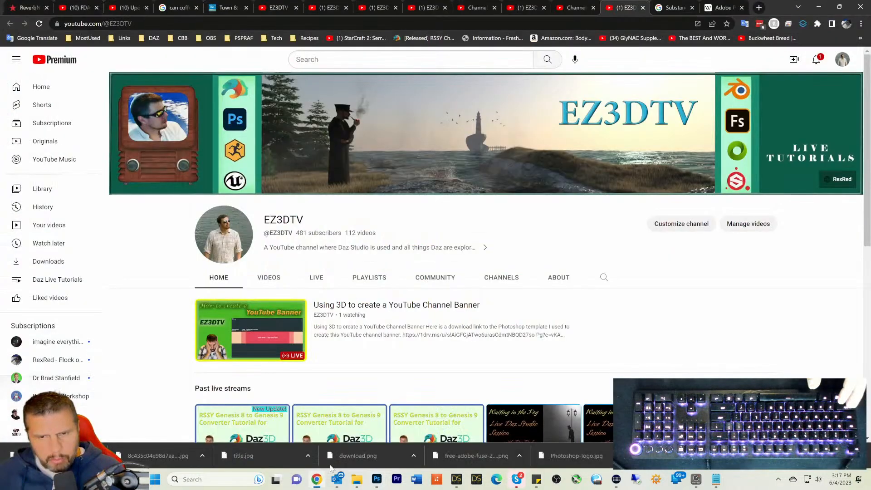
left_click(844, 91)
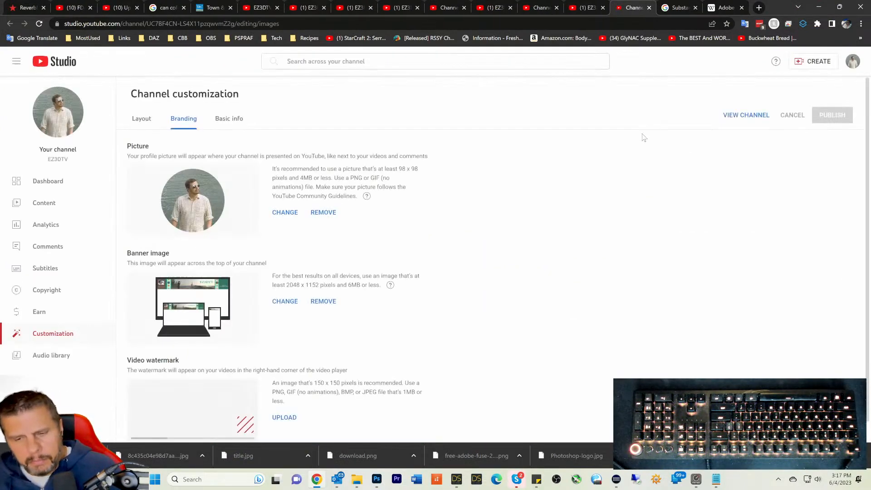
left_click(285, 302)
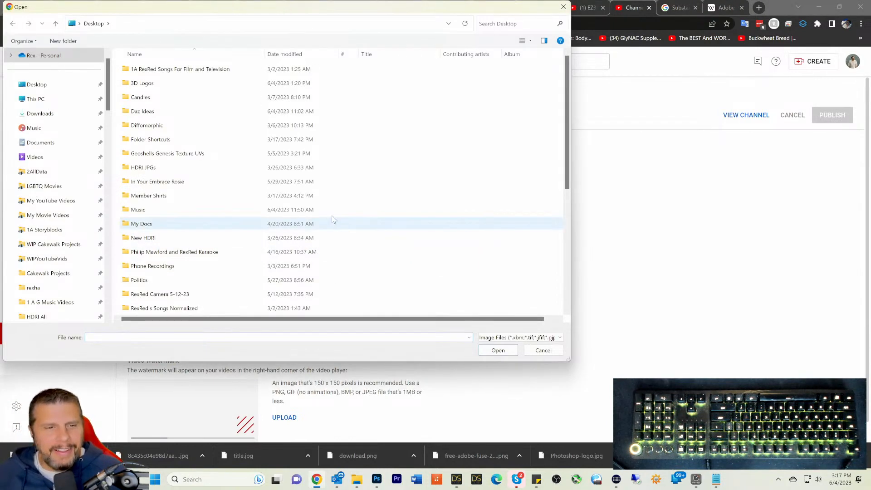
scroll(229, 168, "down", 5)
scroll(229, 169, "down", 1)
left_click(229, 184)
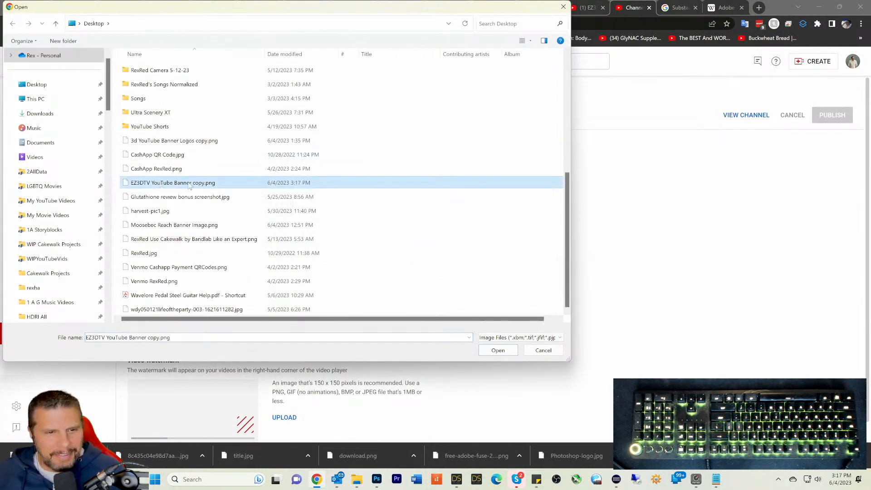
left_click(497, 350)
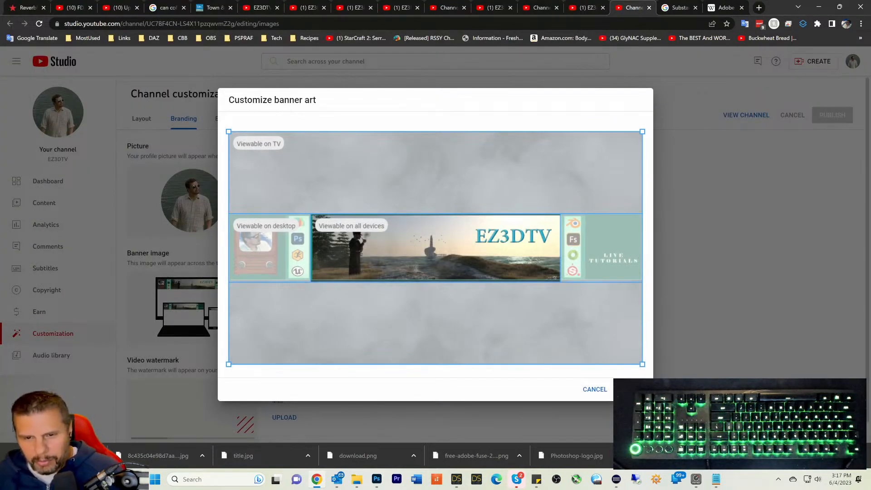
left_click(632, 389)
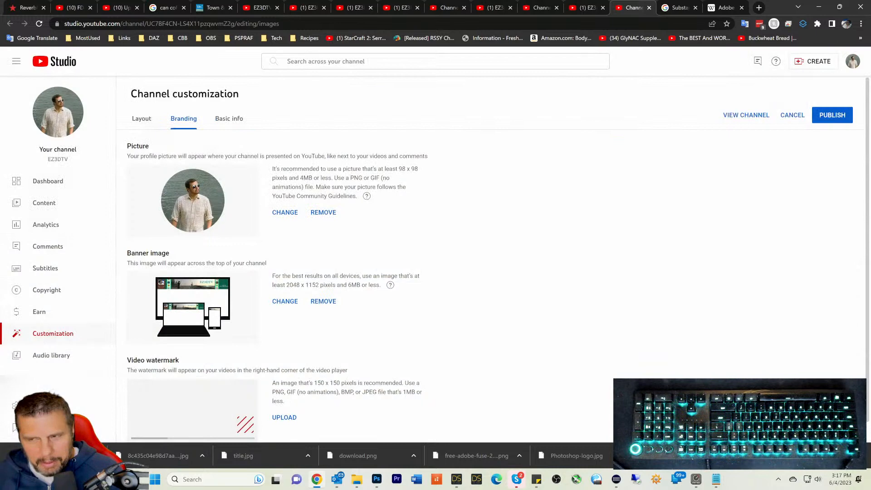
Step: Publish the new channel banner and view the EZ3DTV channel page to check the outline and artwork edges
left_click(839, 119)
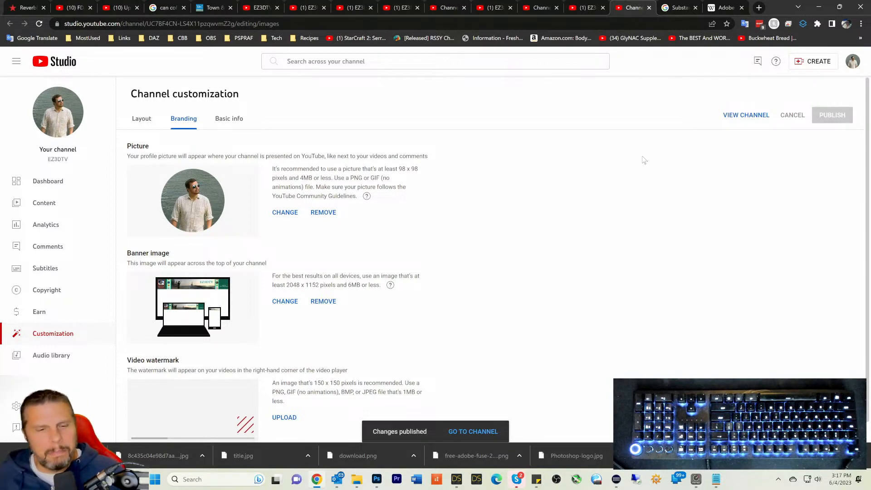
left_click(744, 115)
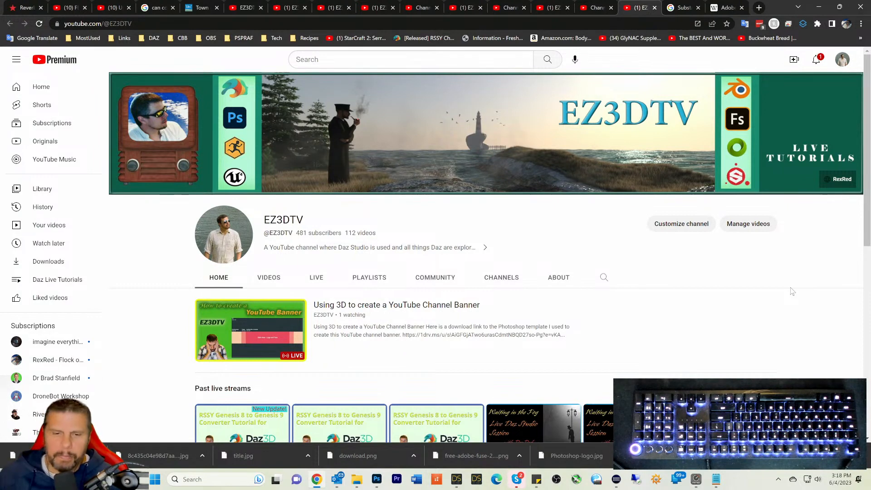
scroll(721, 217, "down", 1)
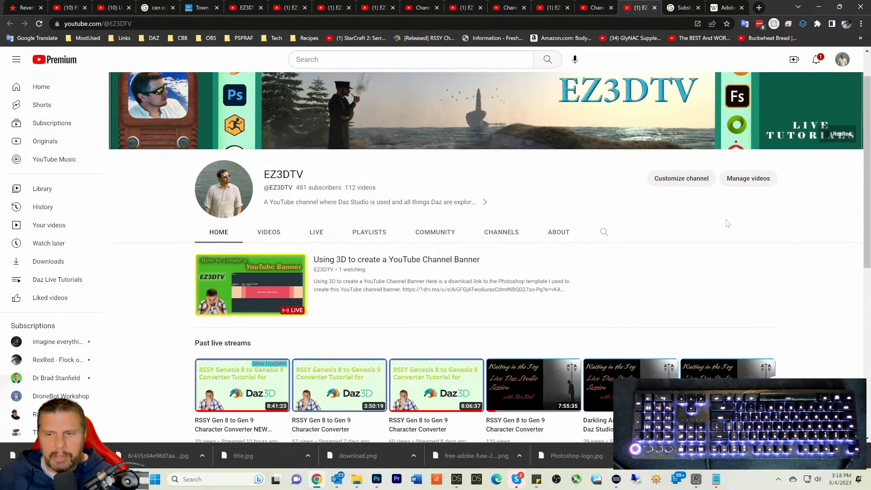
scroll(731, 224, "up", 1)
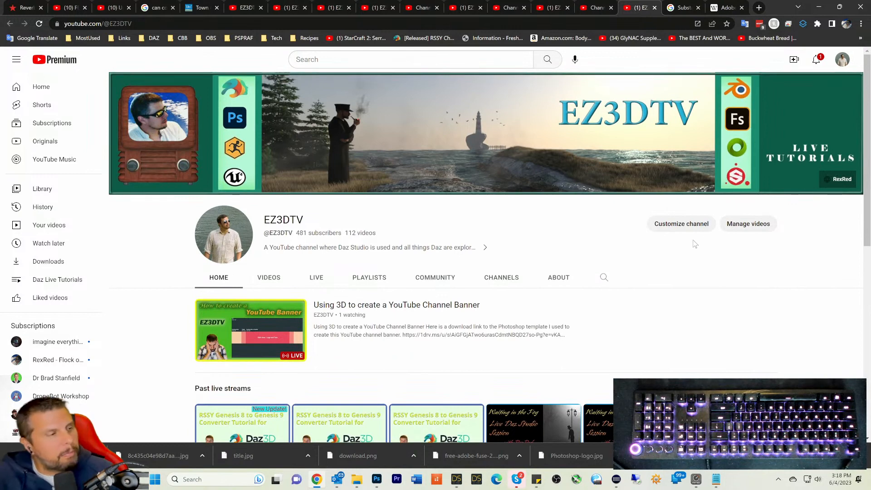